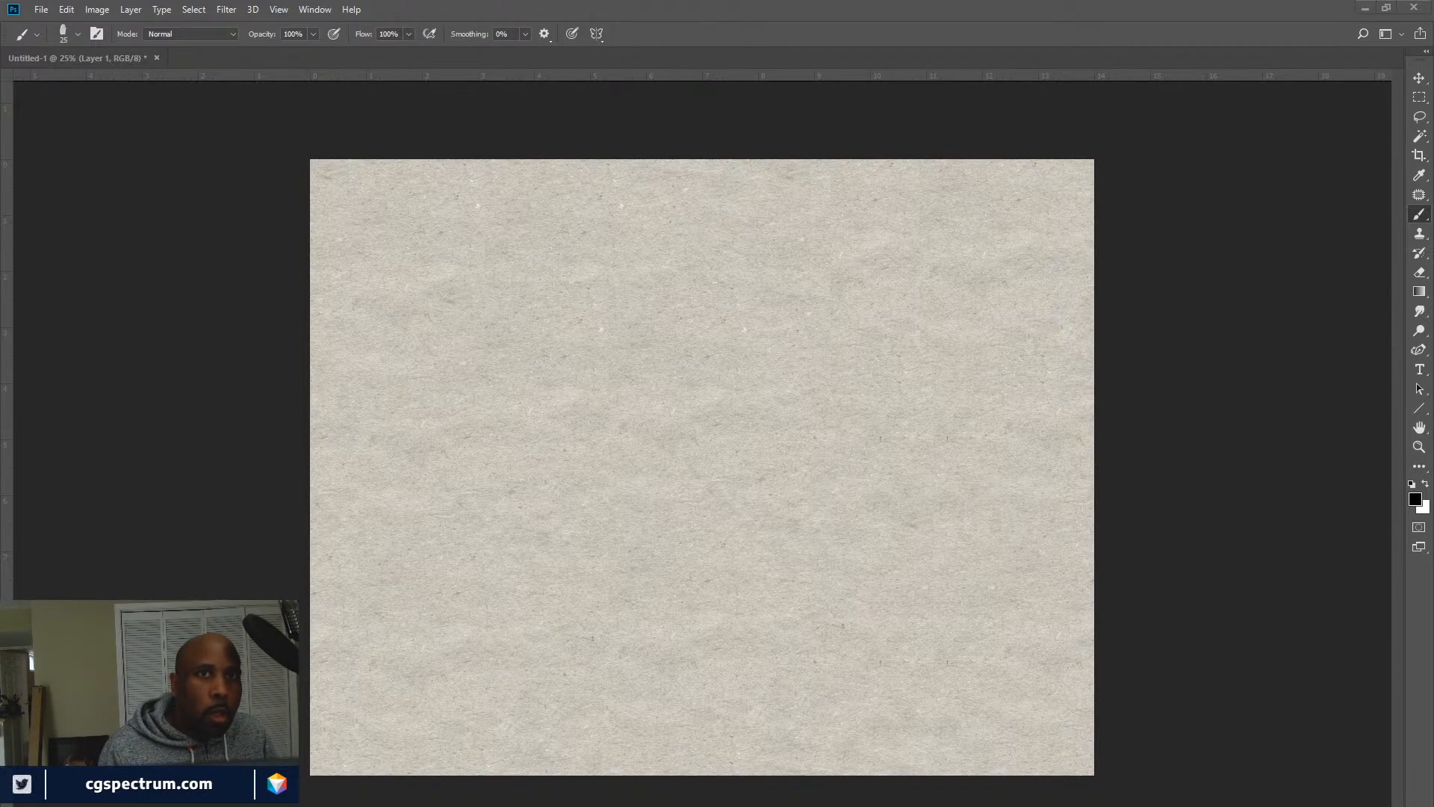
Bring up the Dawn Breaker-000086.tif reference photo beside the blank canvas and frame the standing figure in its window.
key("alt+Tab")
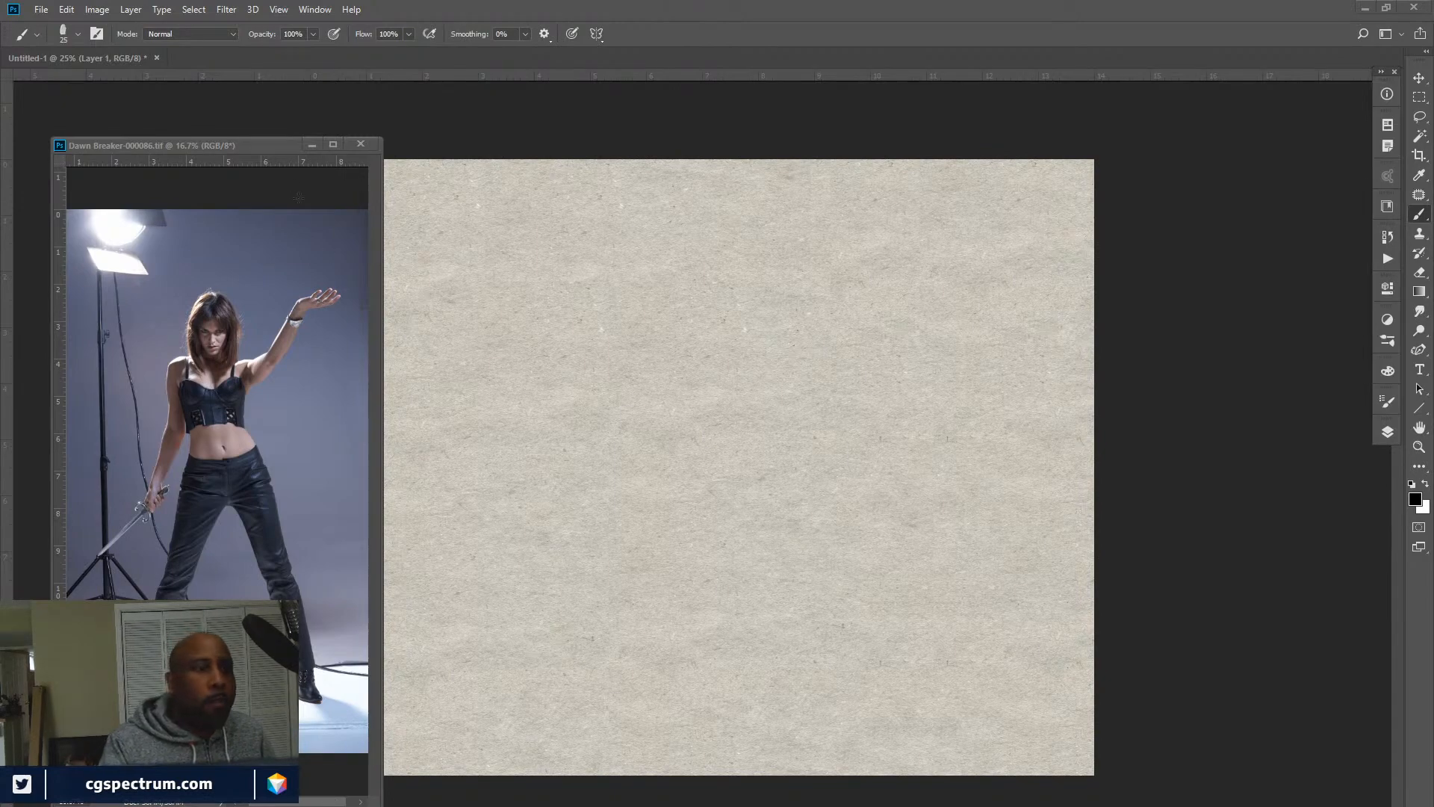
left_click_drag(281, 145, 275, 91)
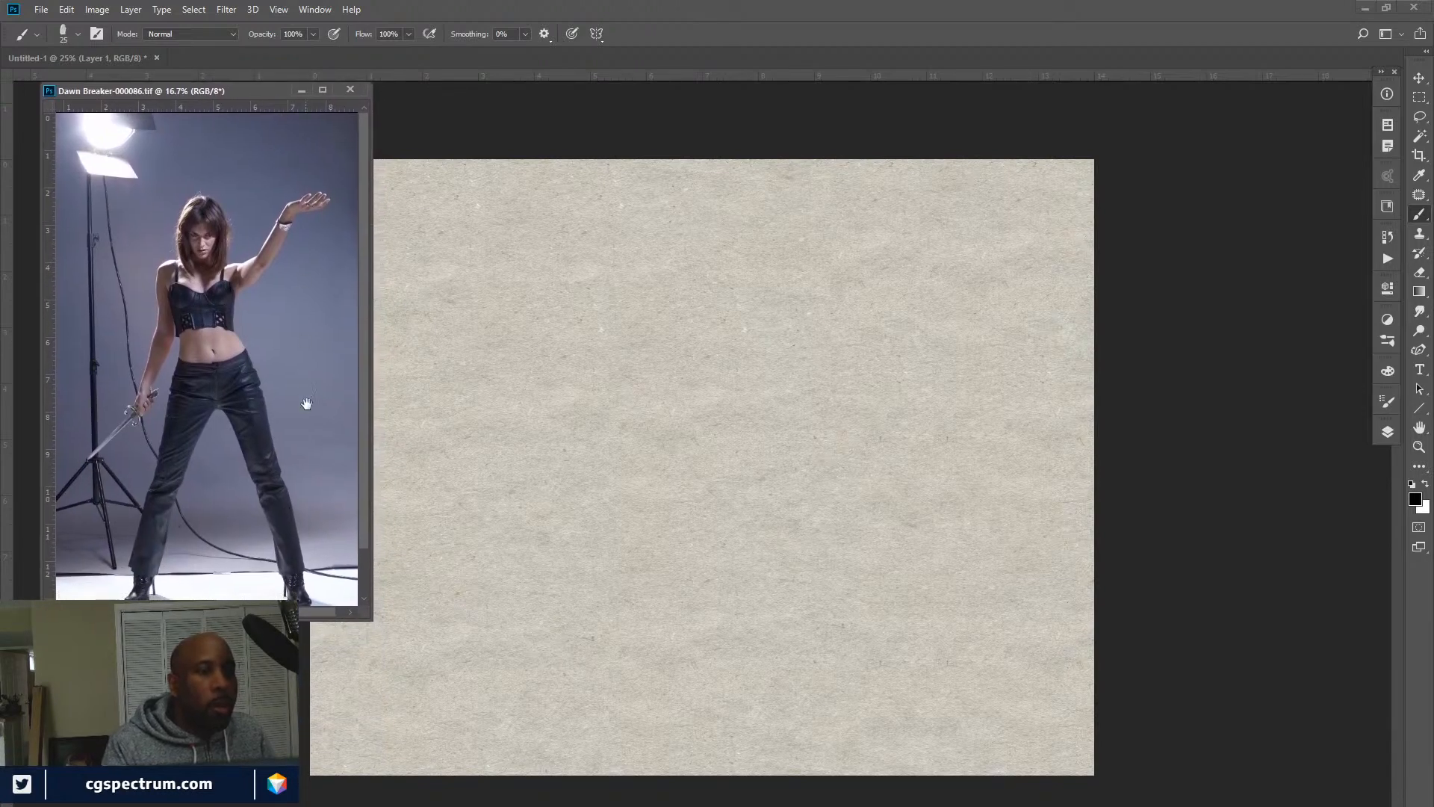
left_click_drag(306, 404, 302, 364)
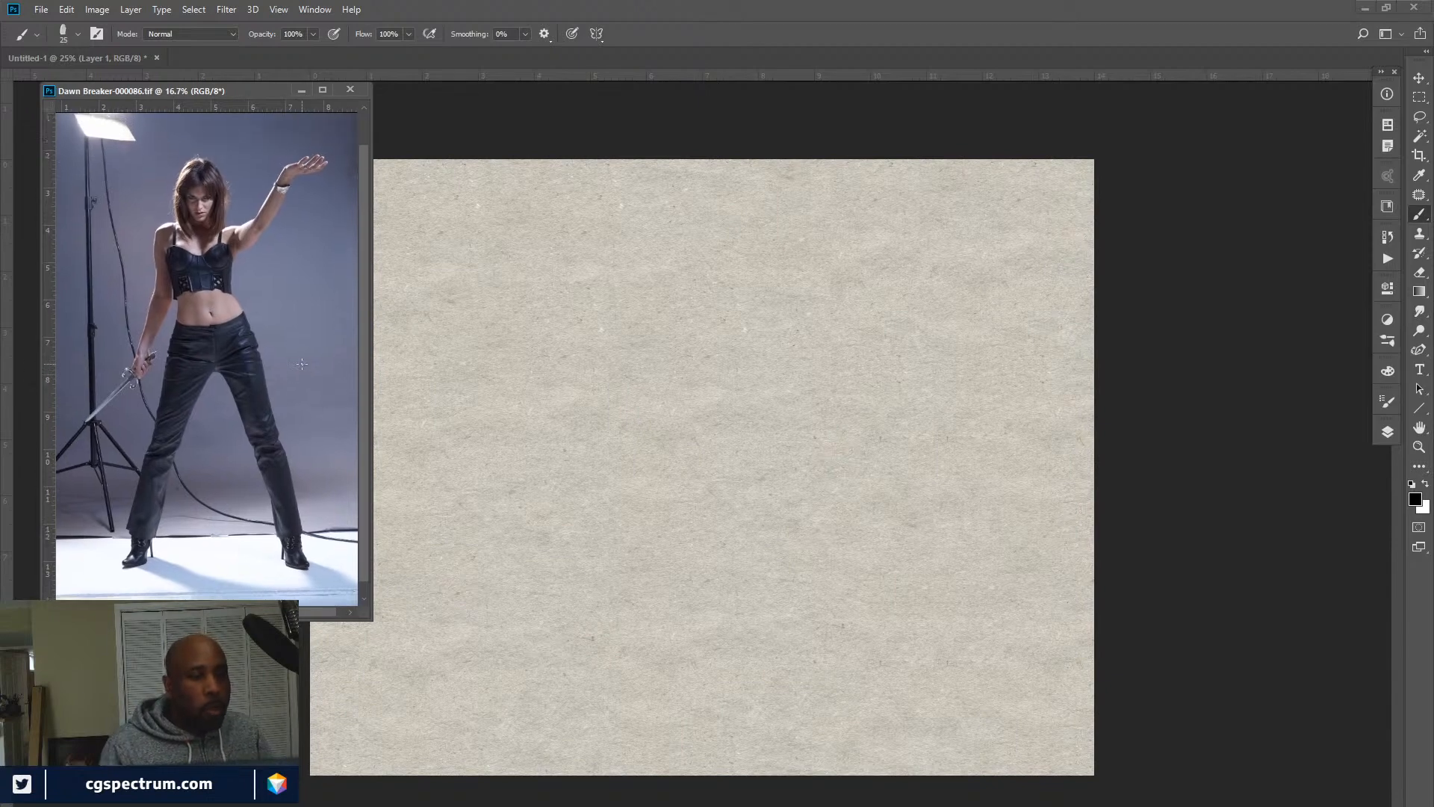
Enlarge the reference window and examine the woman's face, hair and upper body in the photo at up to 100% zoom.
key("z")
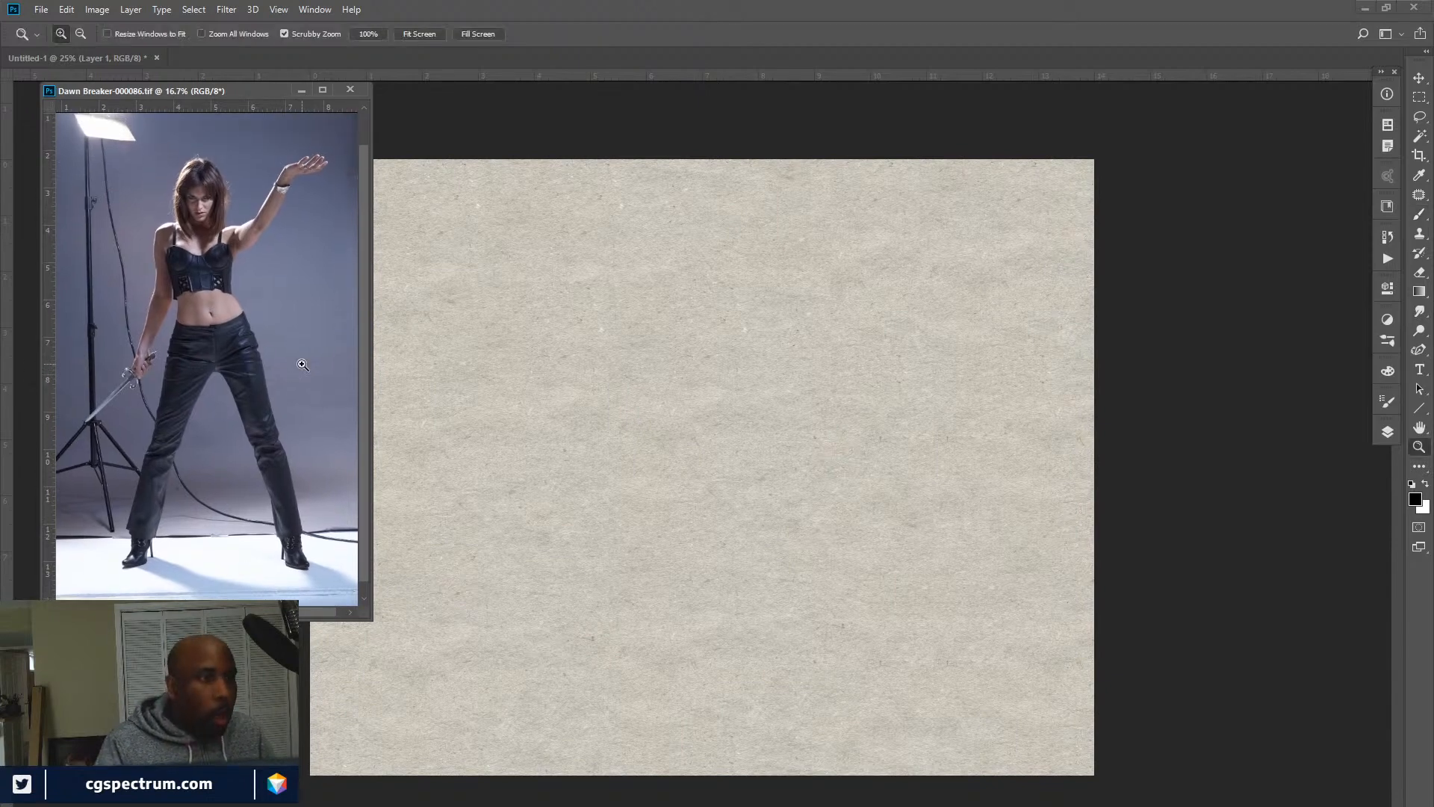
left_click(206, 212)
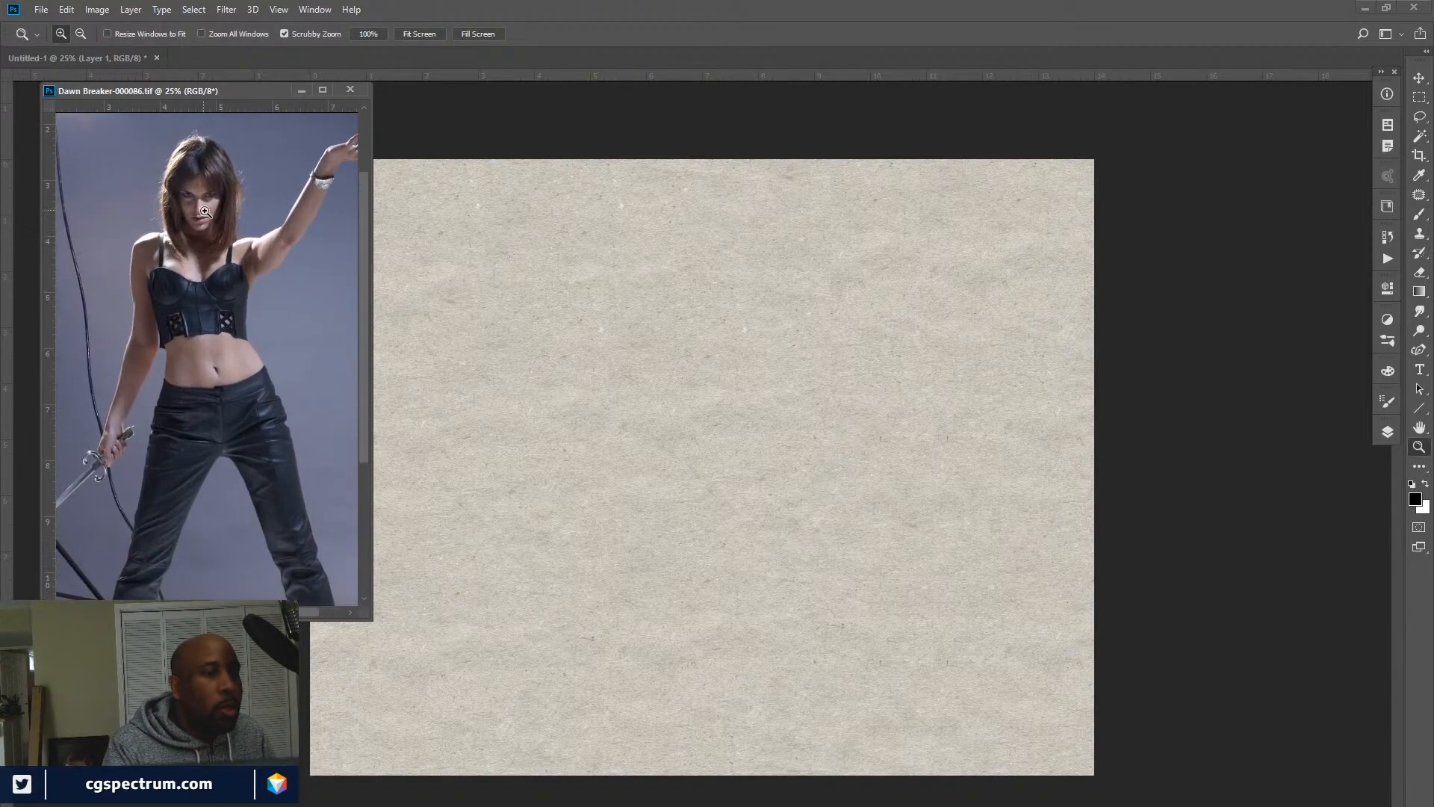
left_click(206, 212)
left_click(207, 217)
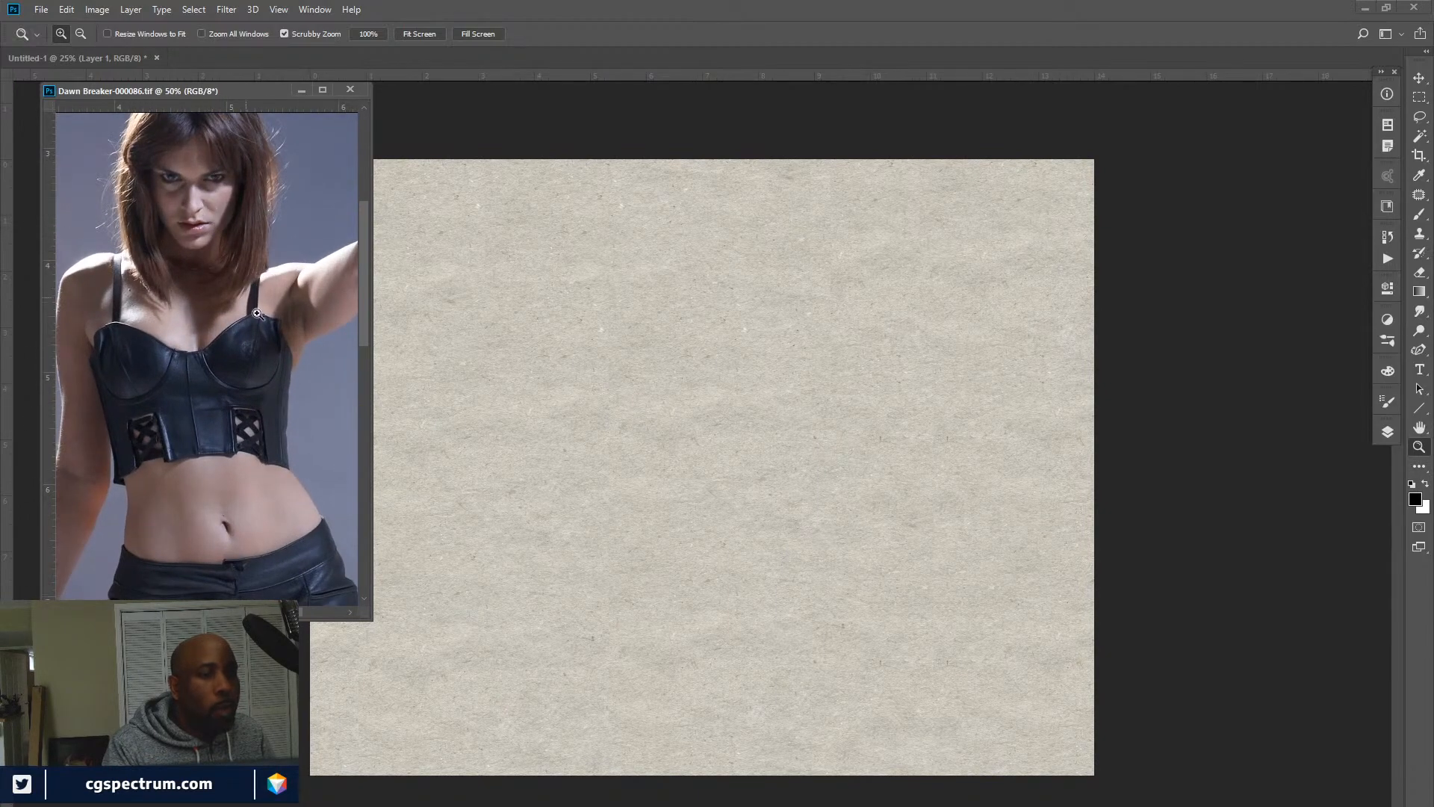
left_click_drag(371, 619, 434, 719)
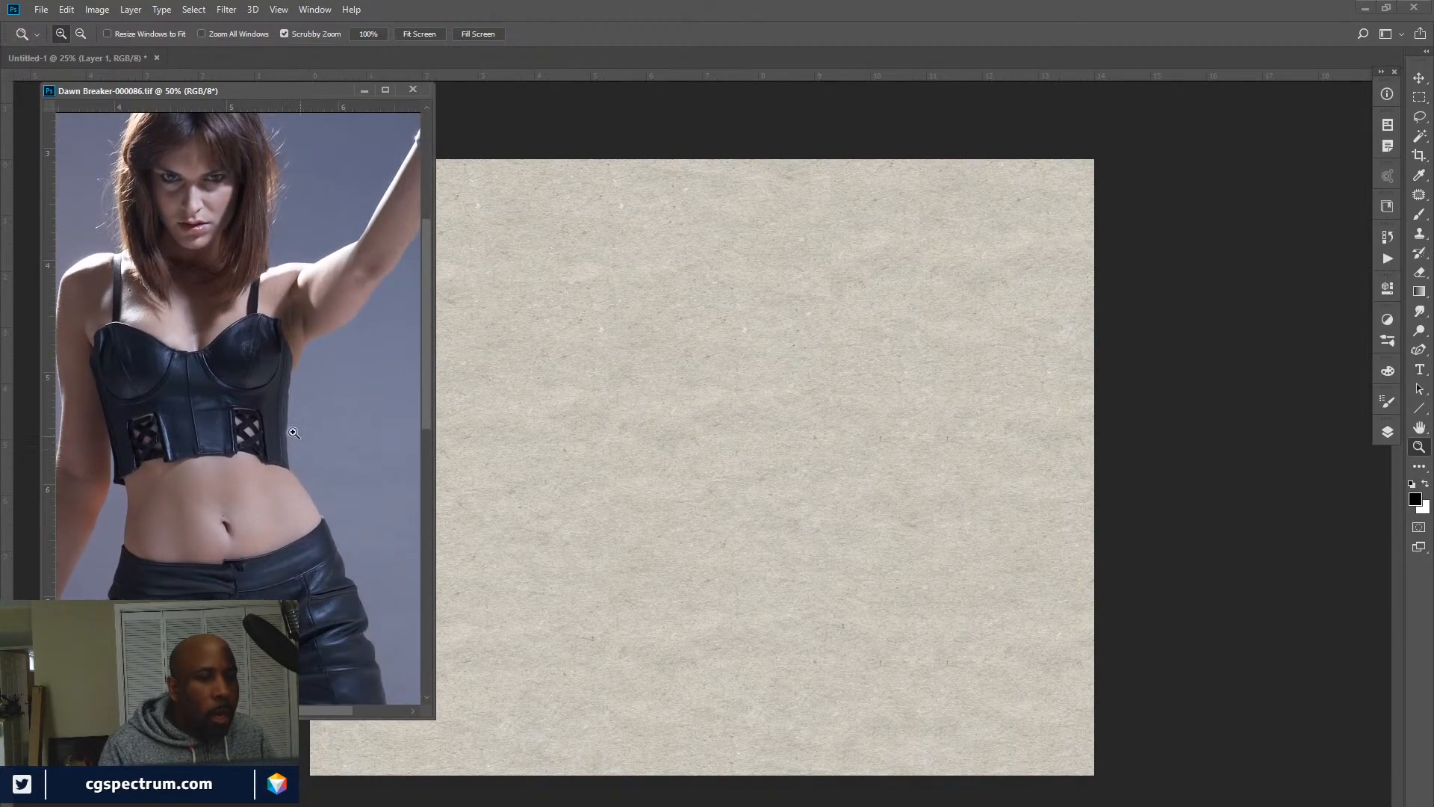
left_click_drag(285, 417, 339, 513)
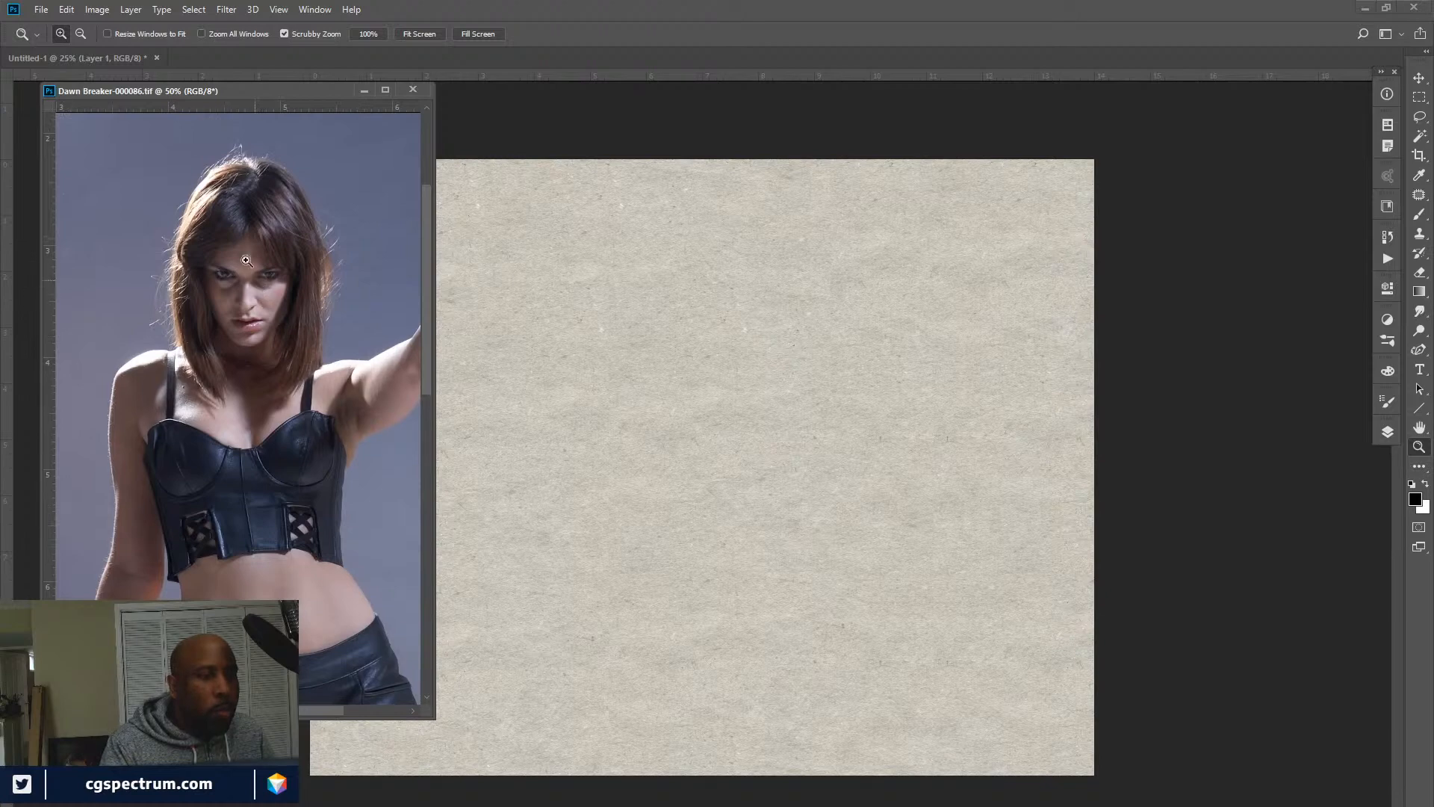
left_click(258, 302)
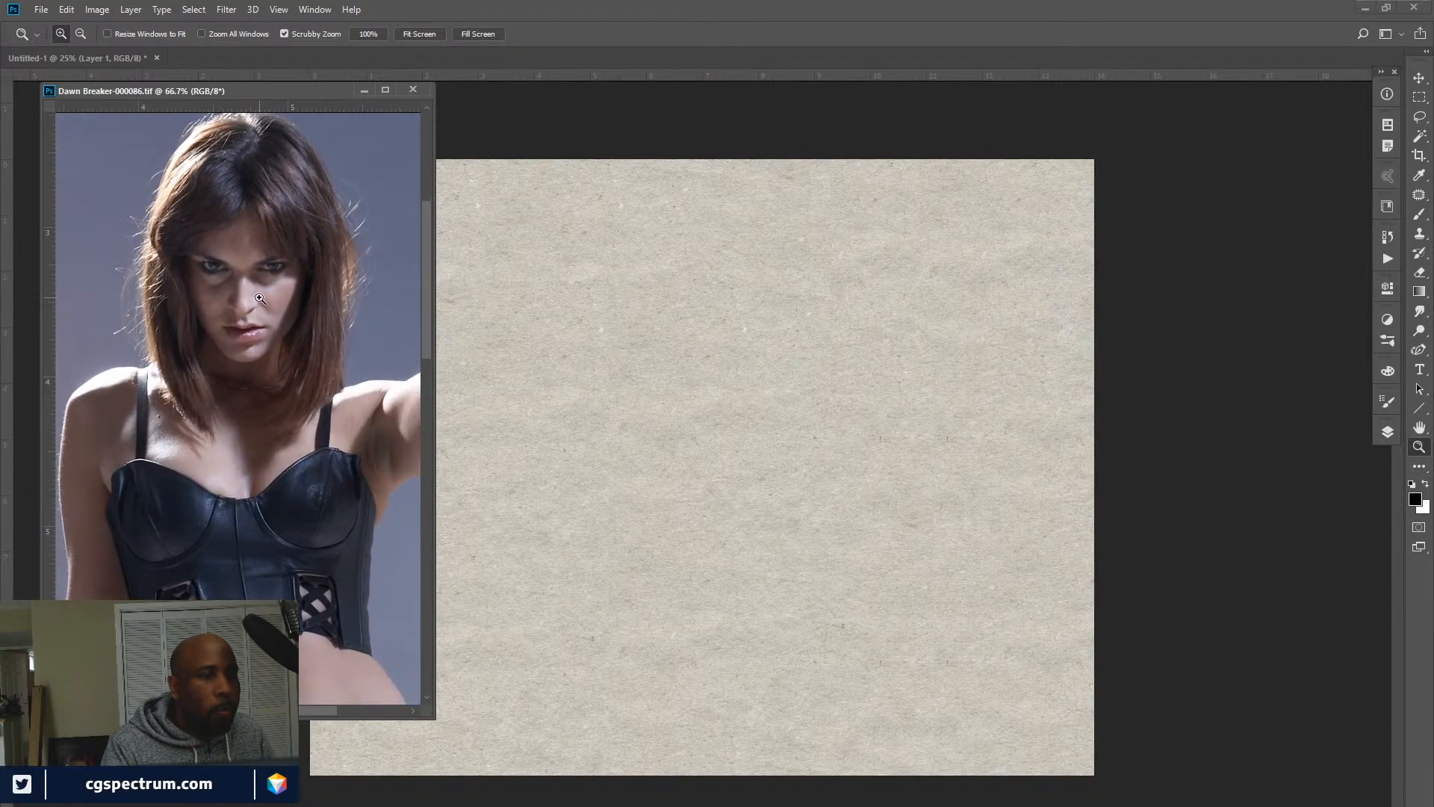
left_click(259, 298)
left_click_drag(278, 384, 294, 442)
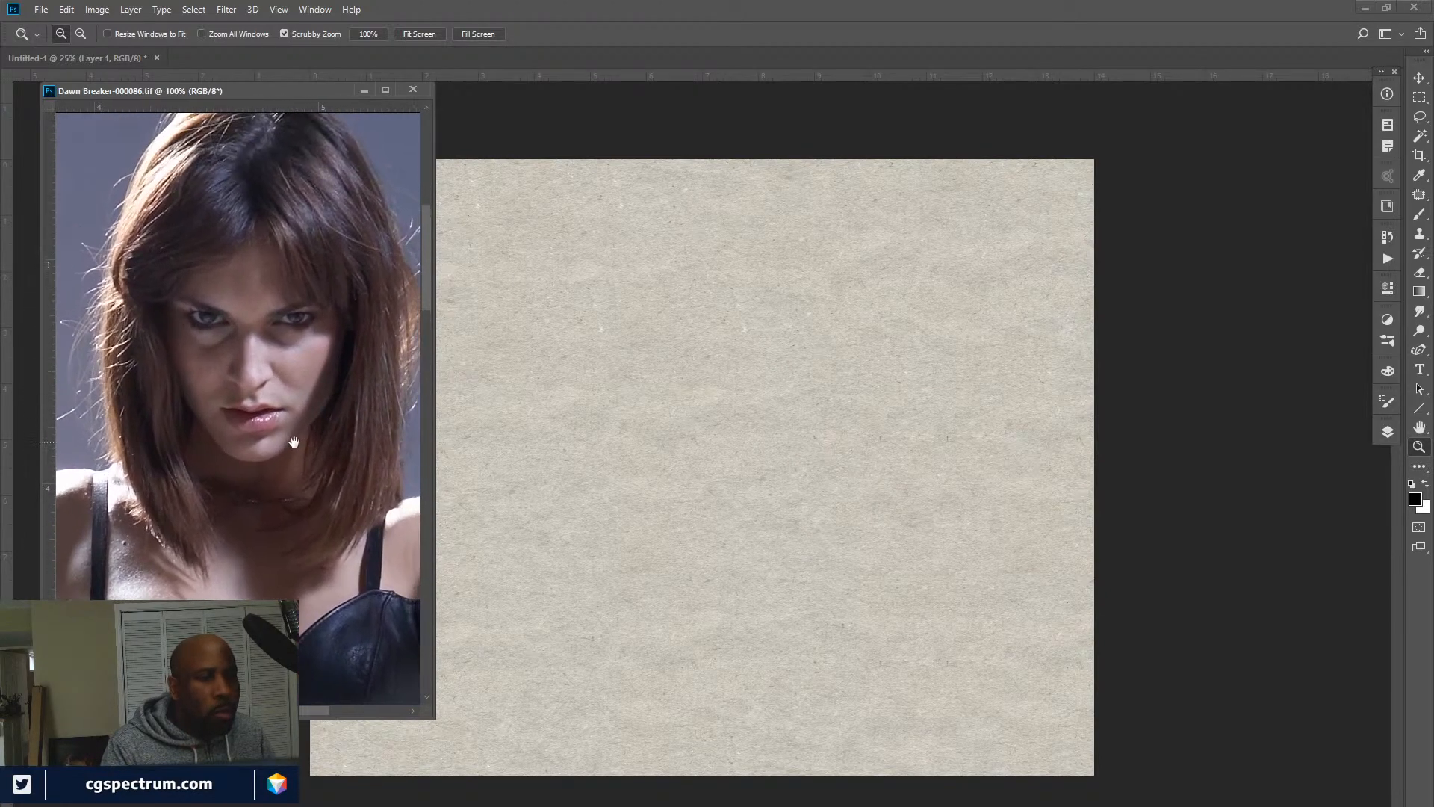
left_click_drag(334, 529, 323, 526)
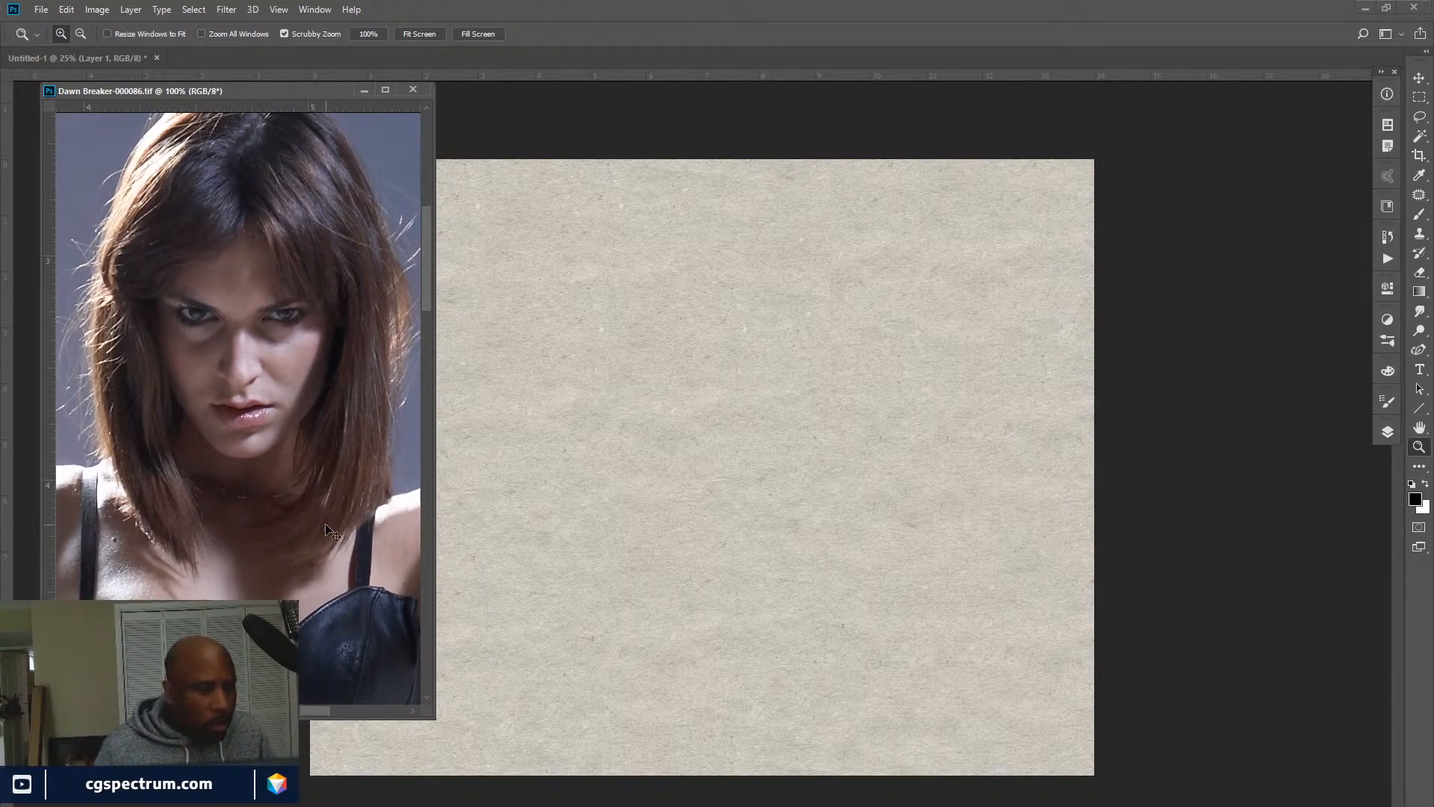
key("ctrl+minus")
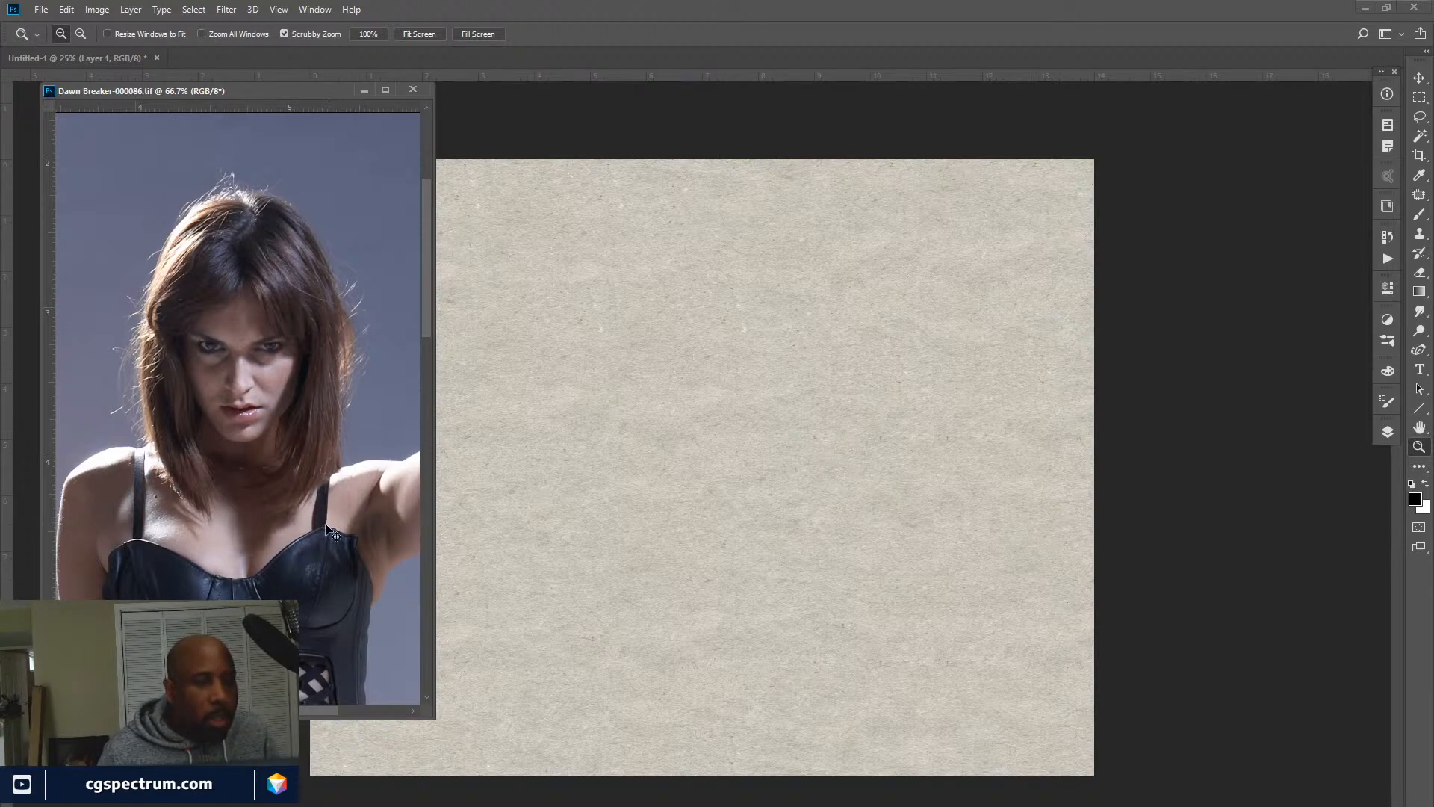
Ready the Brush tool for the canvas and make the reference photo window taller.
left_click(693, 389)
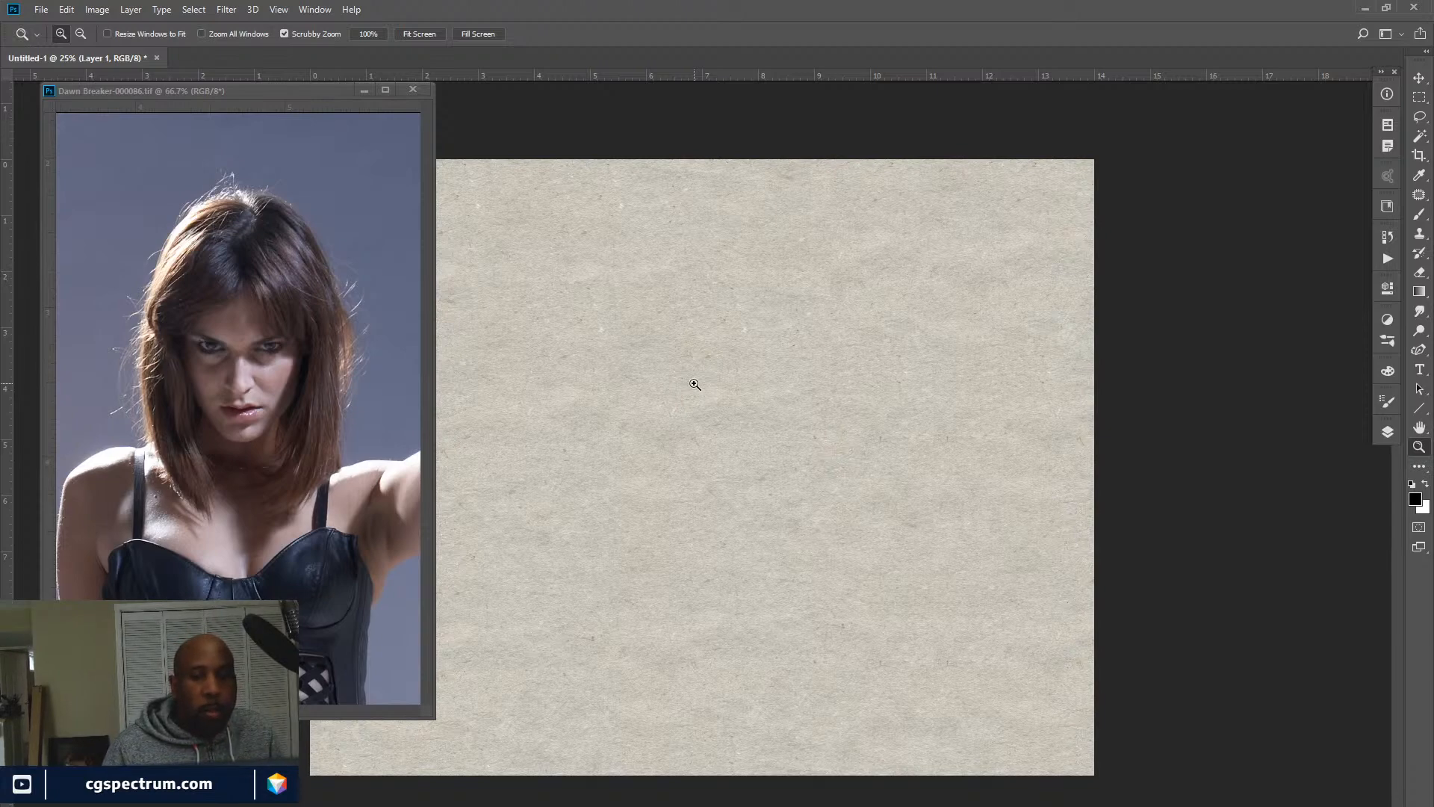
key("b")
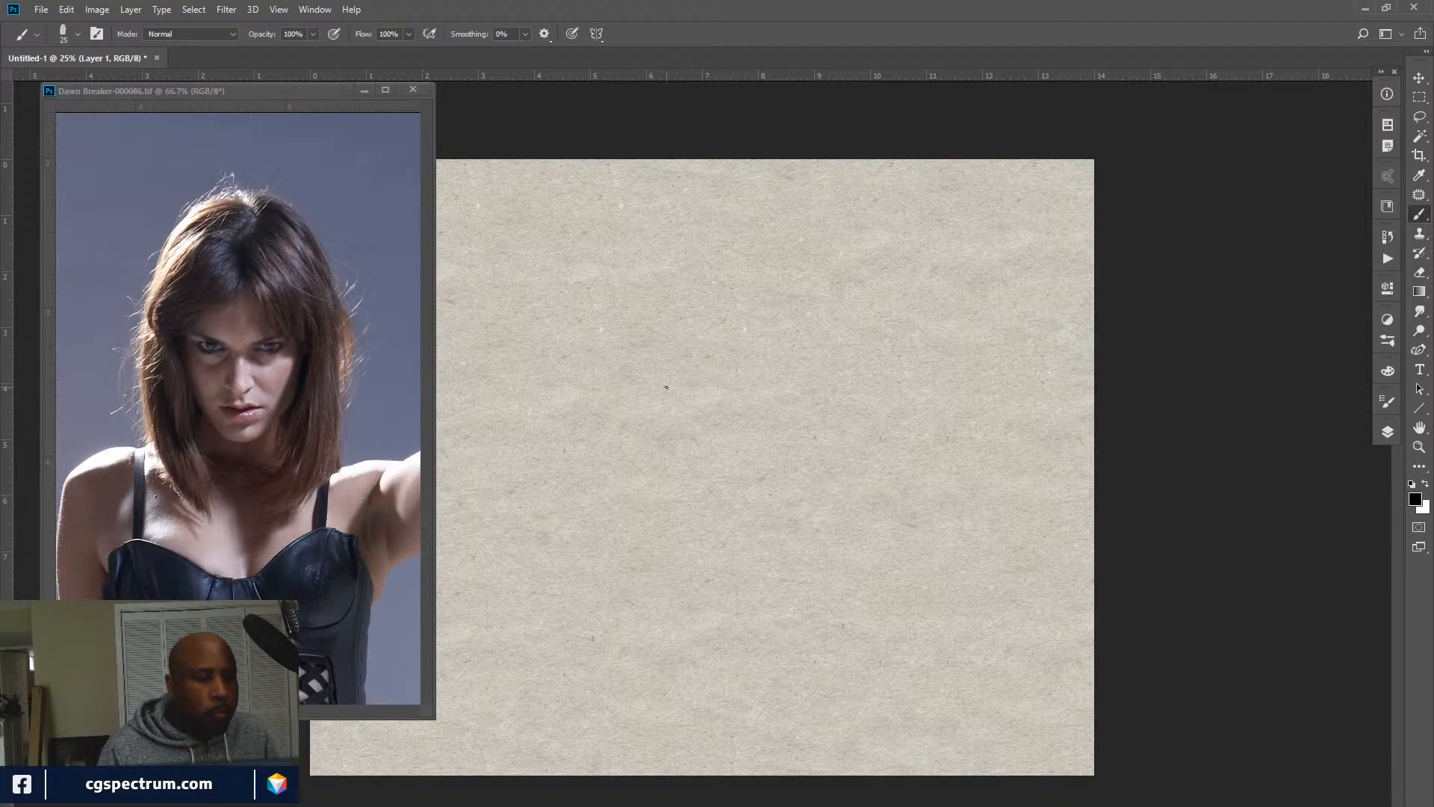
left_click(428, 710)
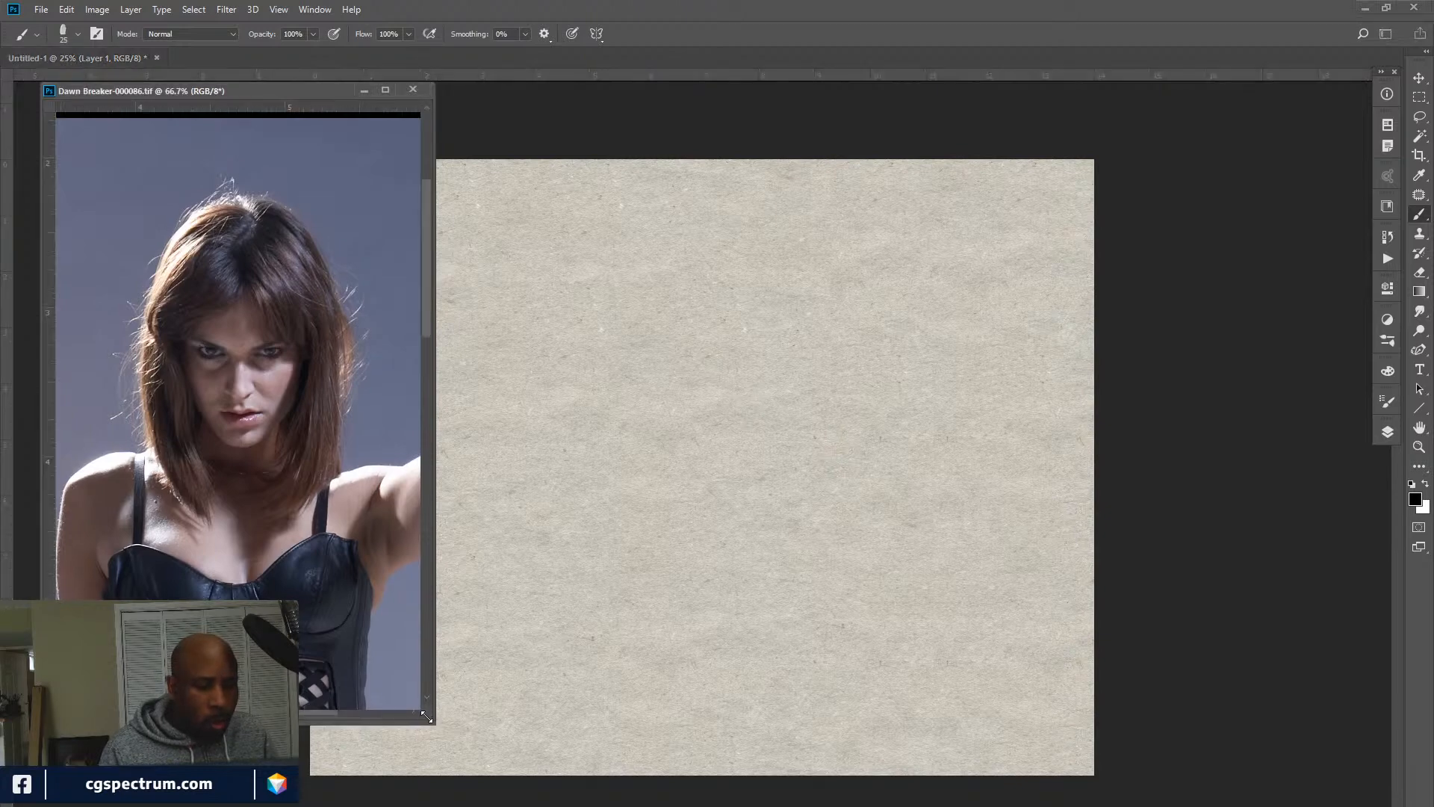
left_click_drag(427, 711, 427, 767)
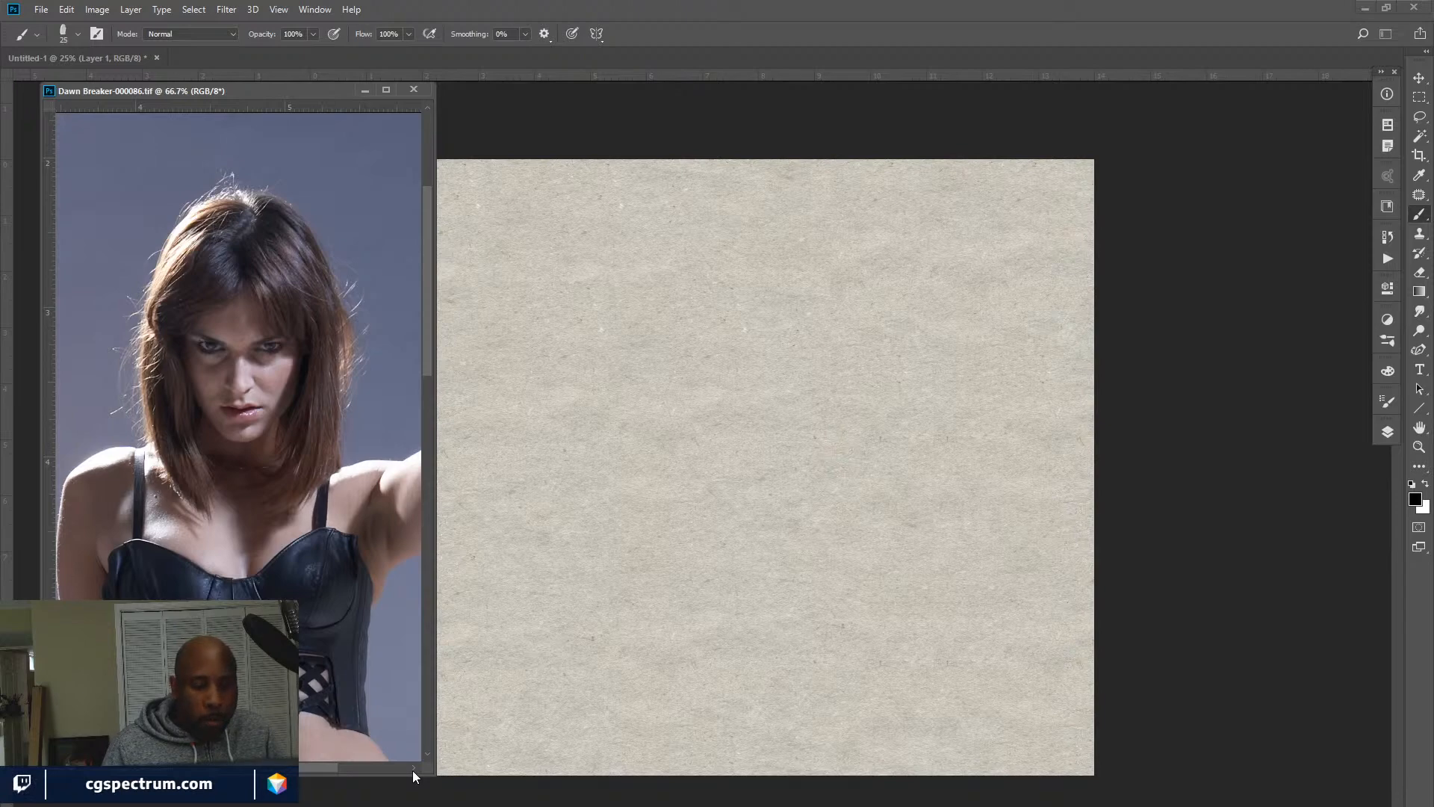
Switch to Slack to check the reference photo post in the general_digipaint channel, and return to Photoshop.
mouse_move(494, 806)
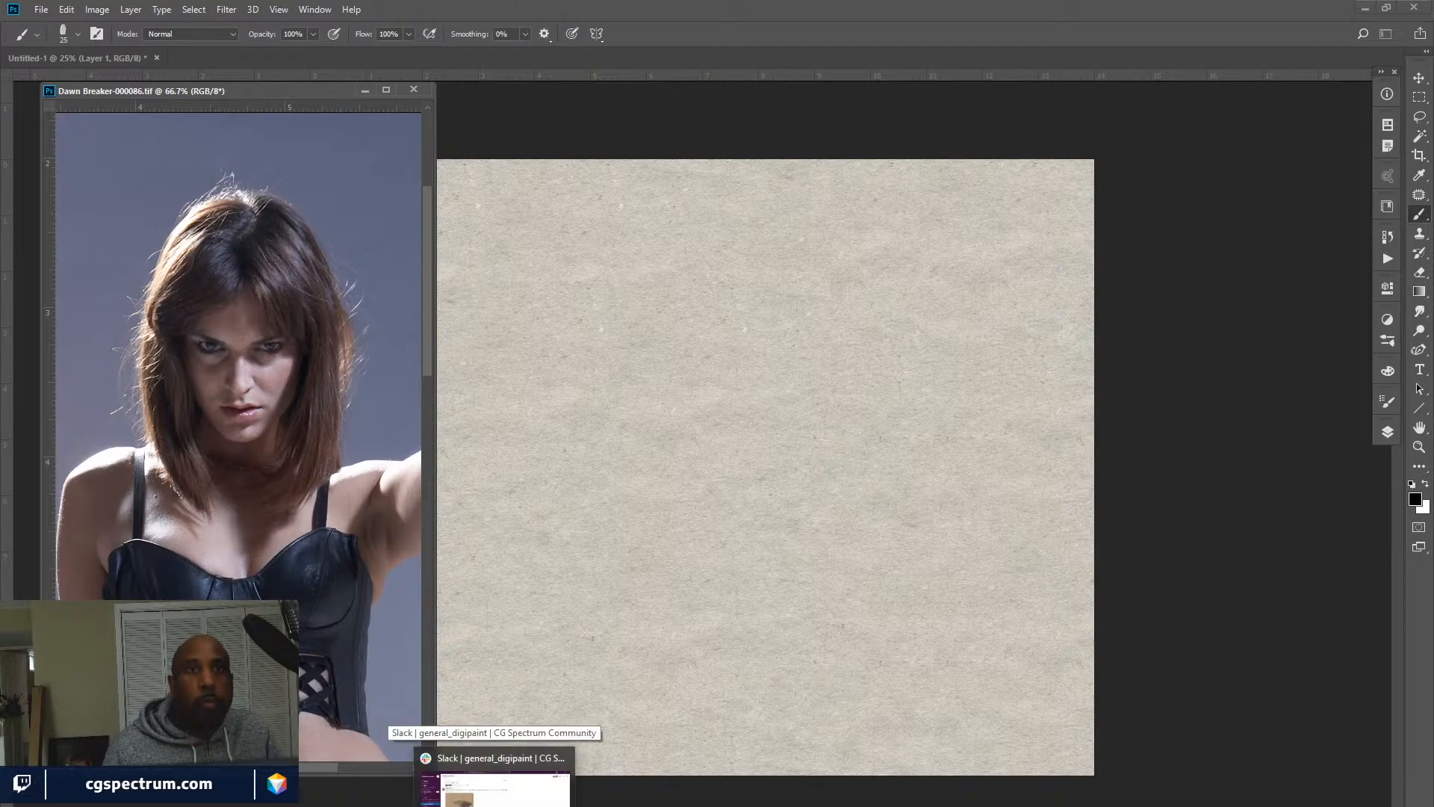
left_click(495, 791)
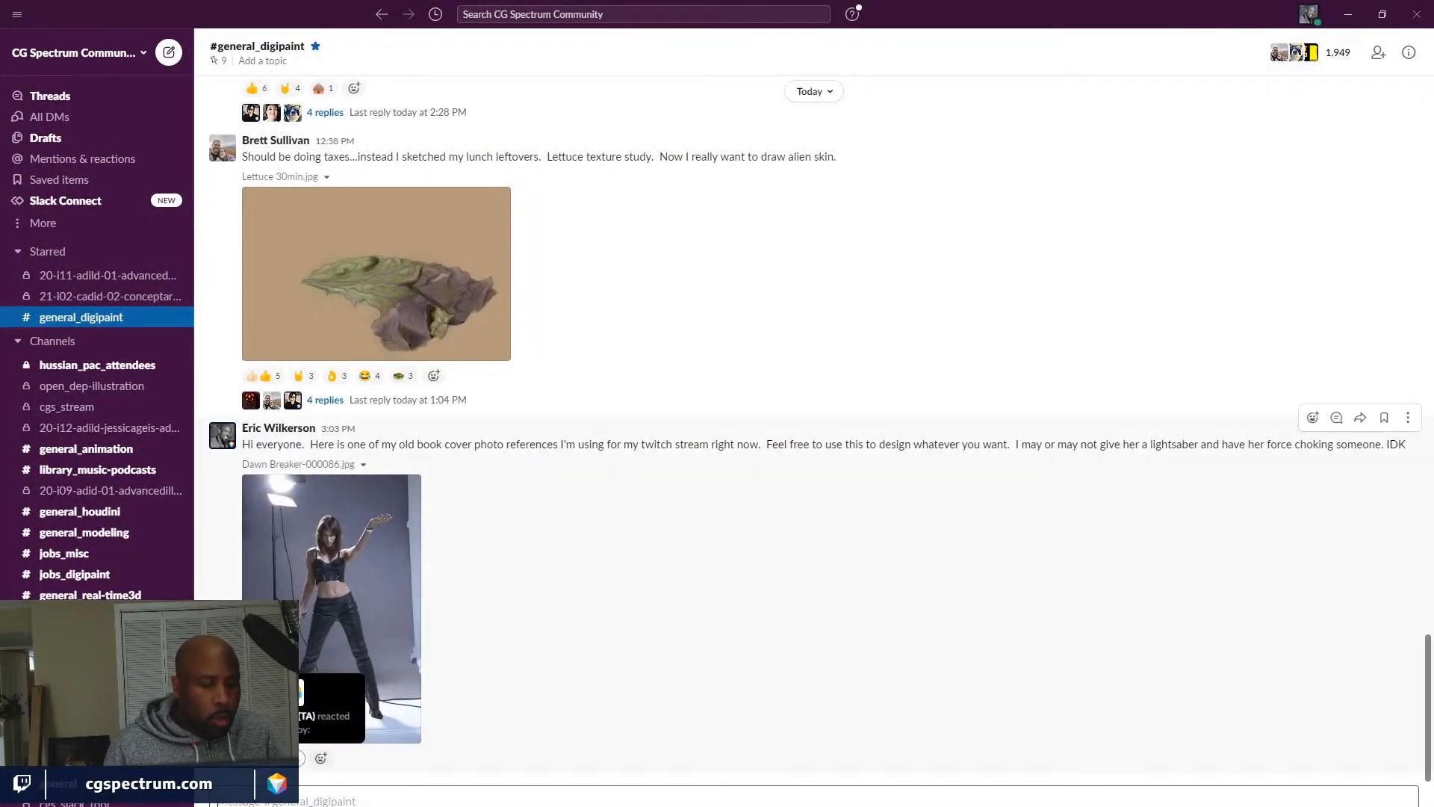
left_click(1349, 14)
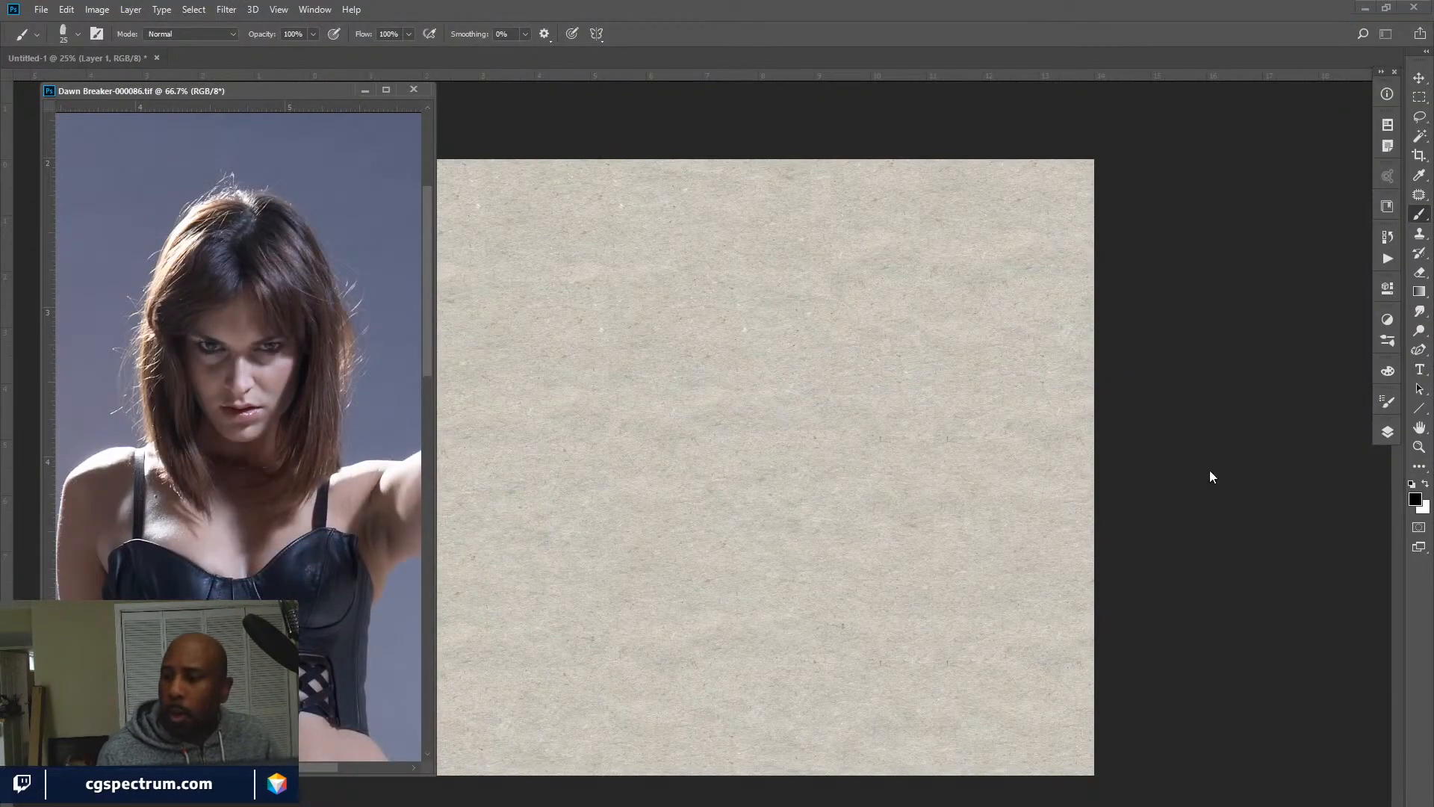
Display the layers of Untitled-1 and enlarge the canvas view to 33.3%, with the paper placed beside the reference.
left_click(1388, 432)
left_click(1037, 541)
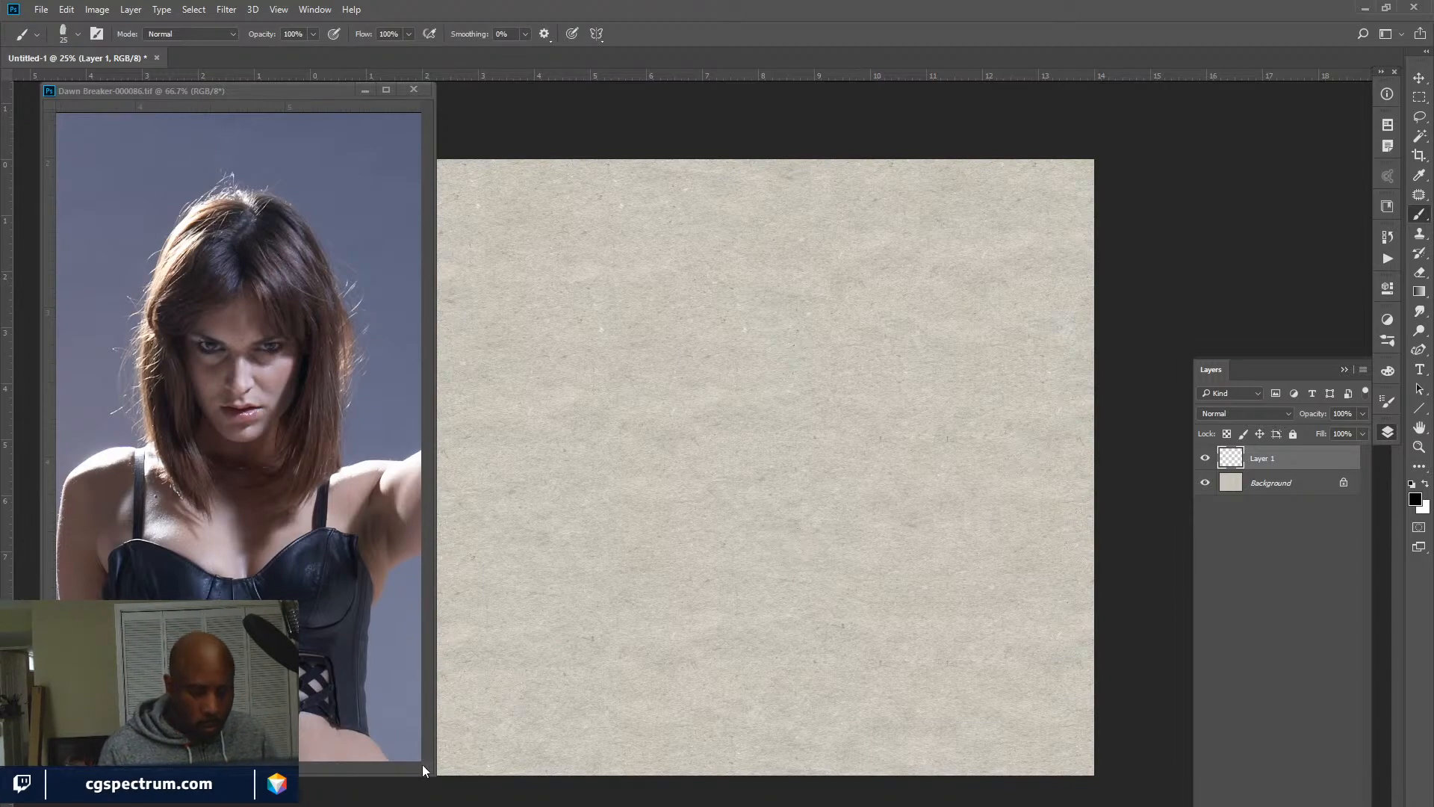
key("ctrl+minus")
key("ctrl+plus")
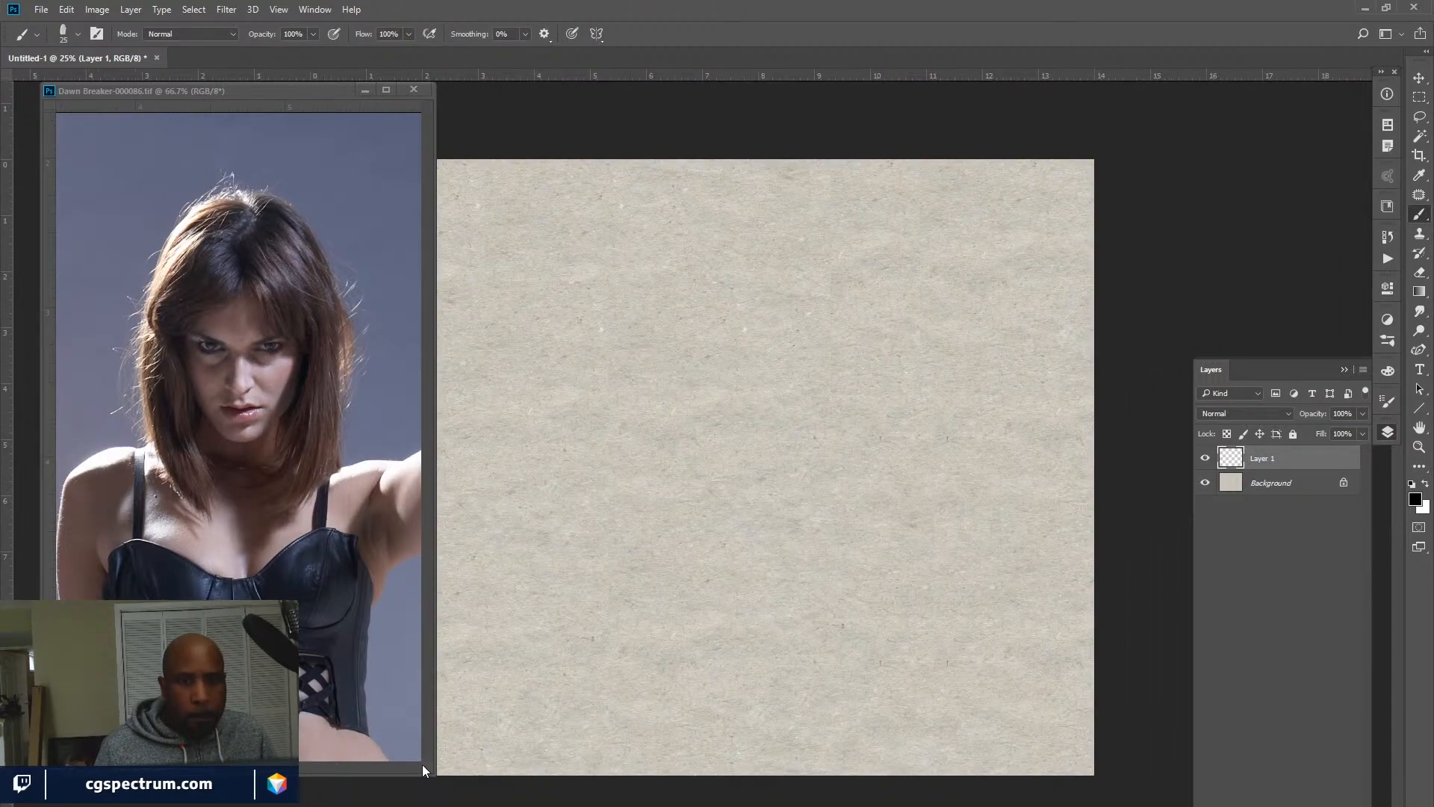
key("ctrl+plus")
left_click_drag(758, 527, 953, 520)
Show the full figure in the reference photo at 25% zoom and shift its window away from the drawing area.
left_click_drag(337, 679, 320, 452)
key("ctrl+minus")
key("ctrl+minus")
key("ctrl+minus")
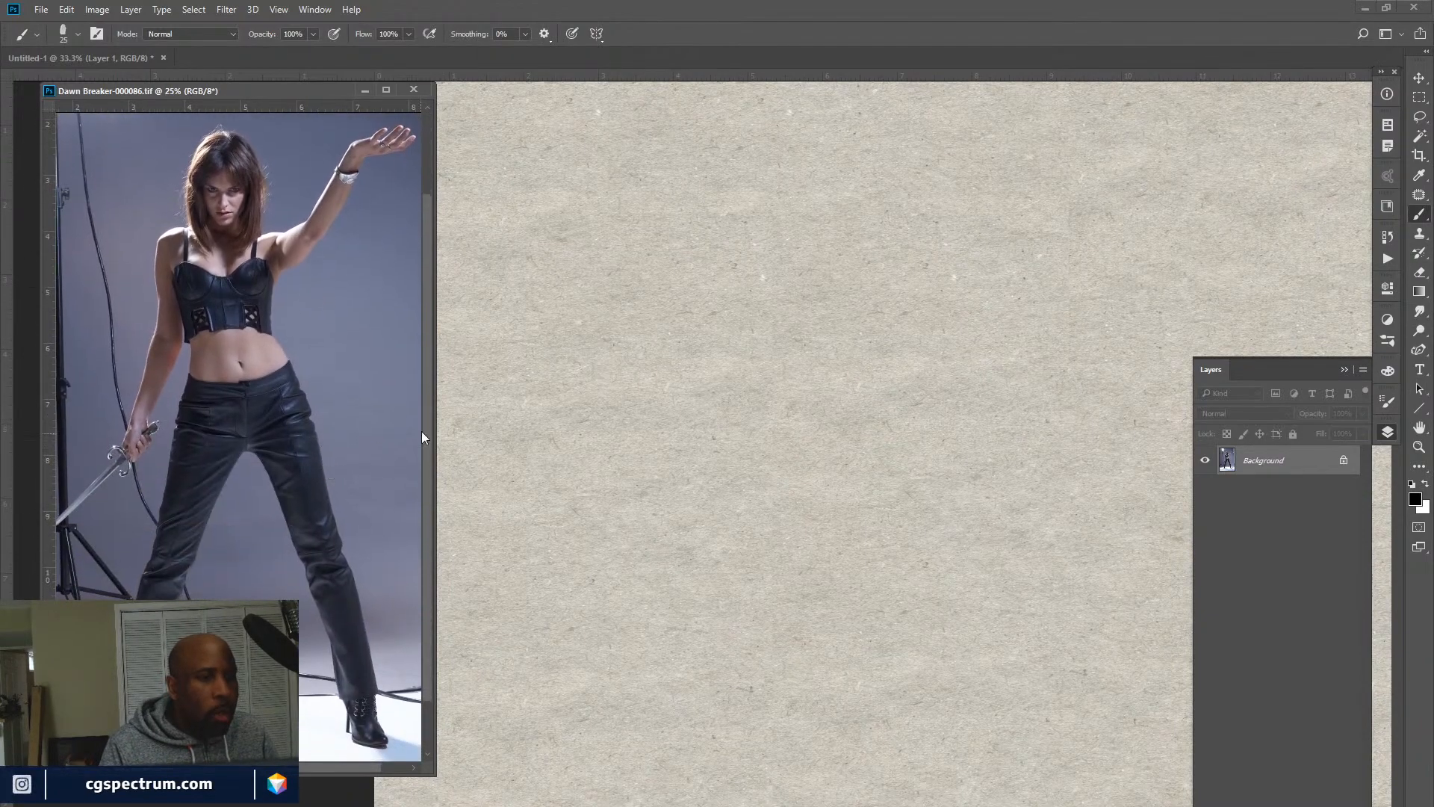
left_click_drag(320, 92, 294, 91)
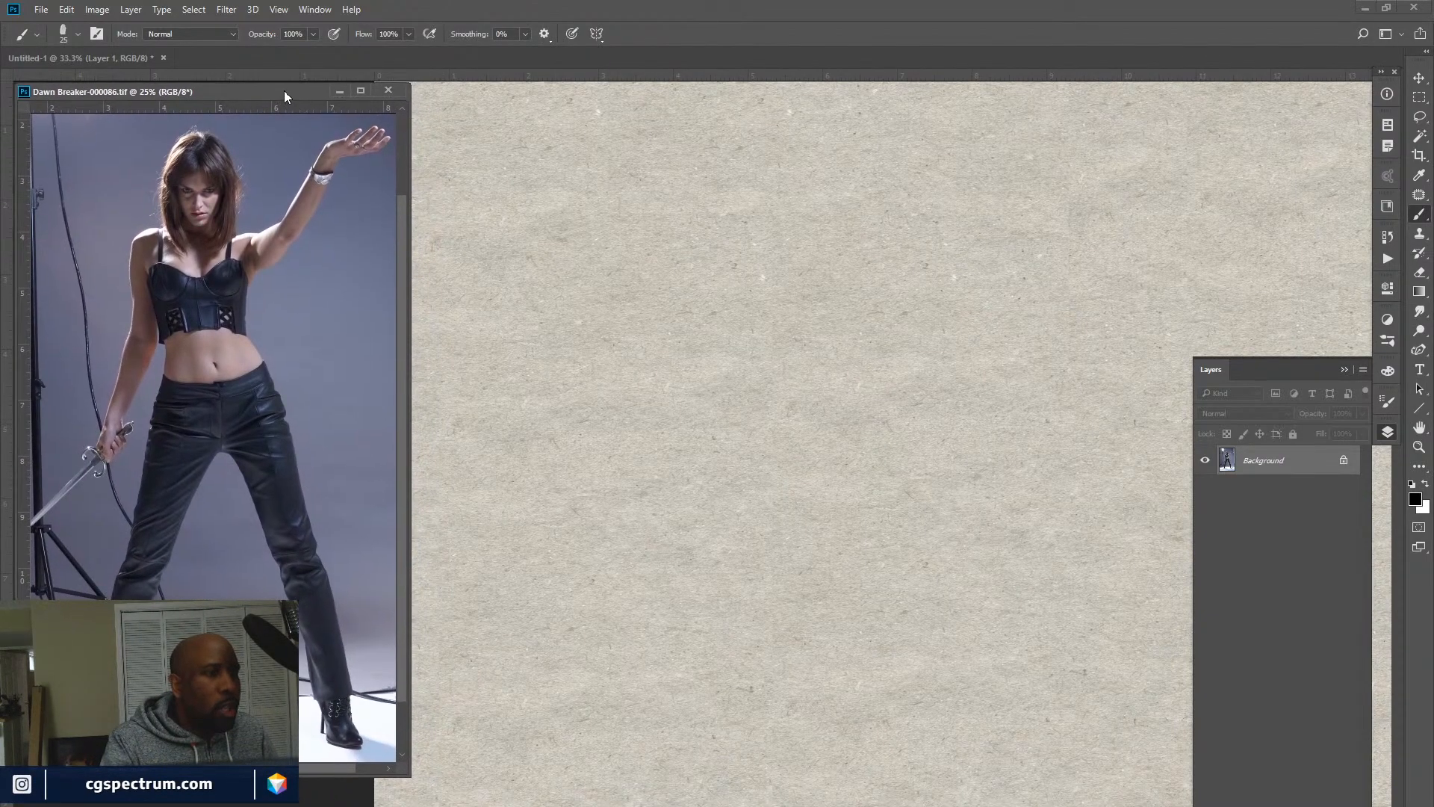
Set the foreground color for Untitled-1 to a darkened blue with a hue of 216° and 71% saturation.
left_click(805, 513)
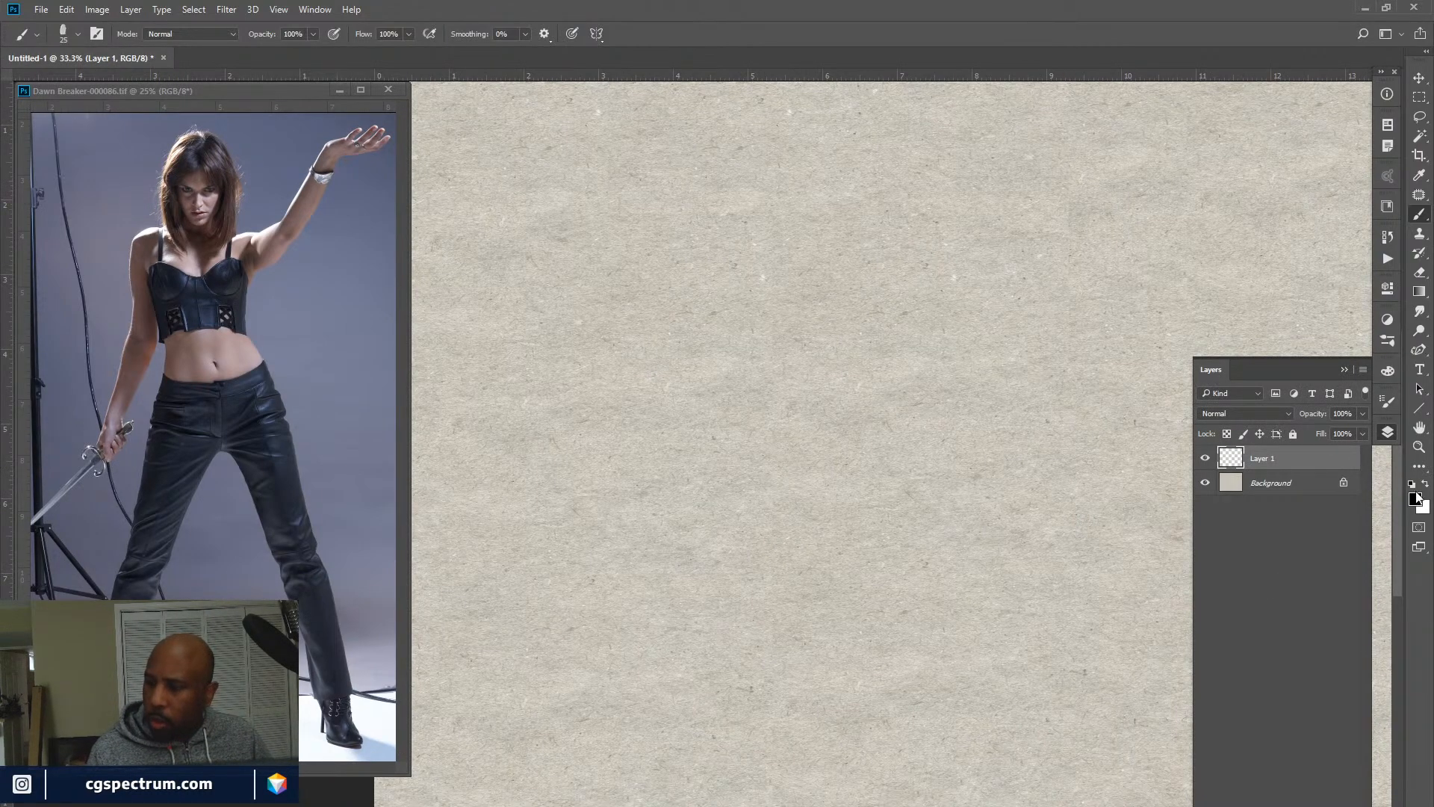
left_click(1416, 500)
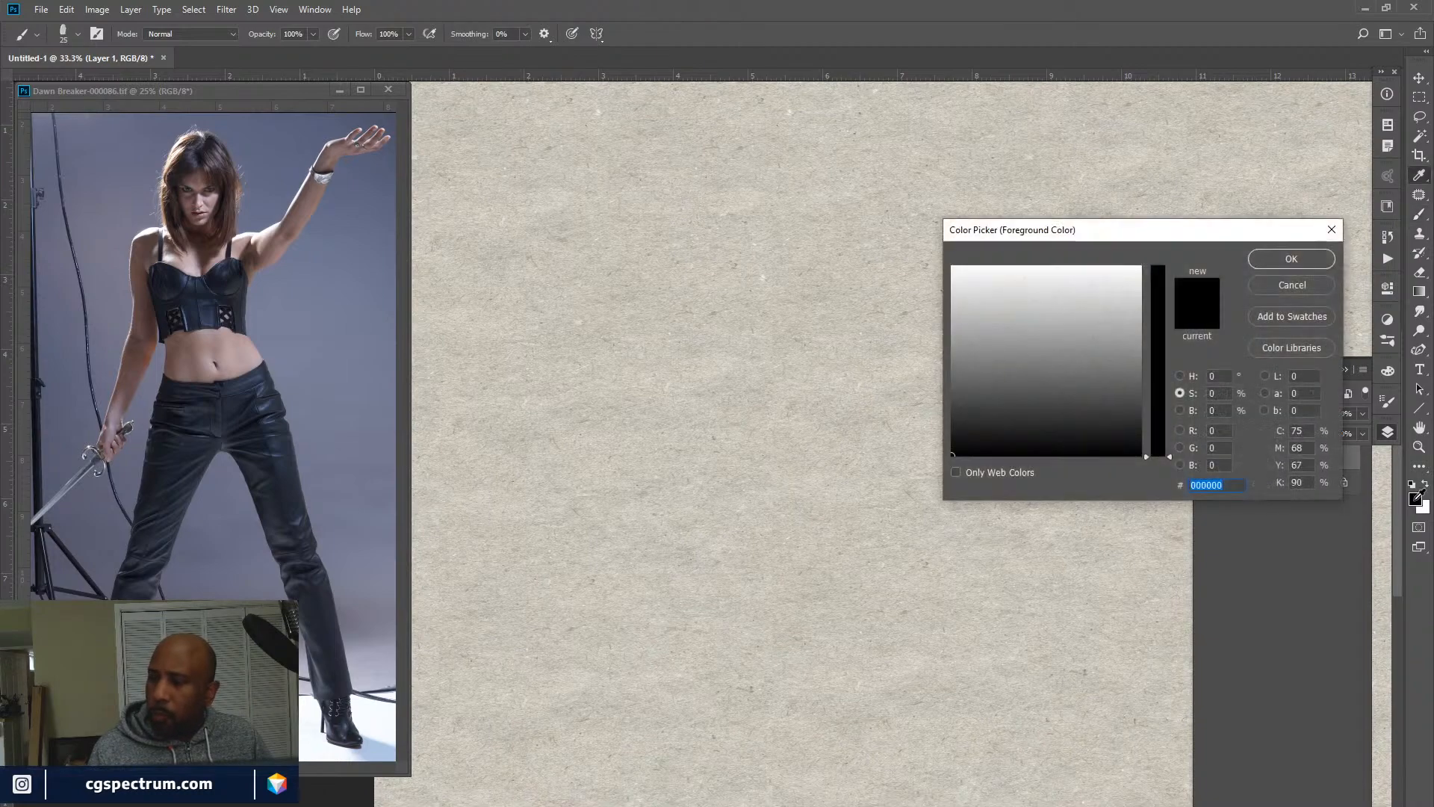
left_click(1123, 324)
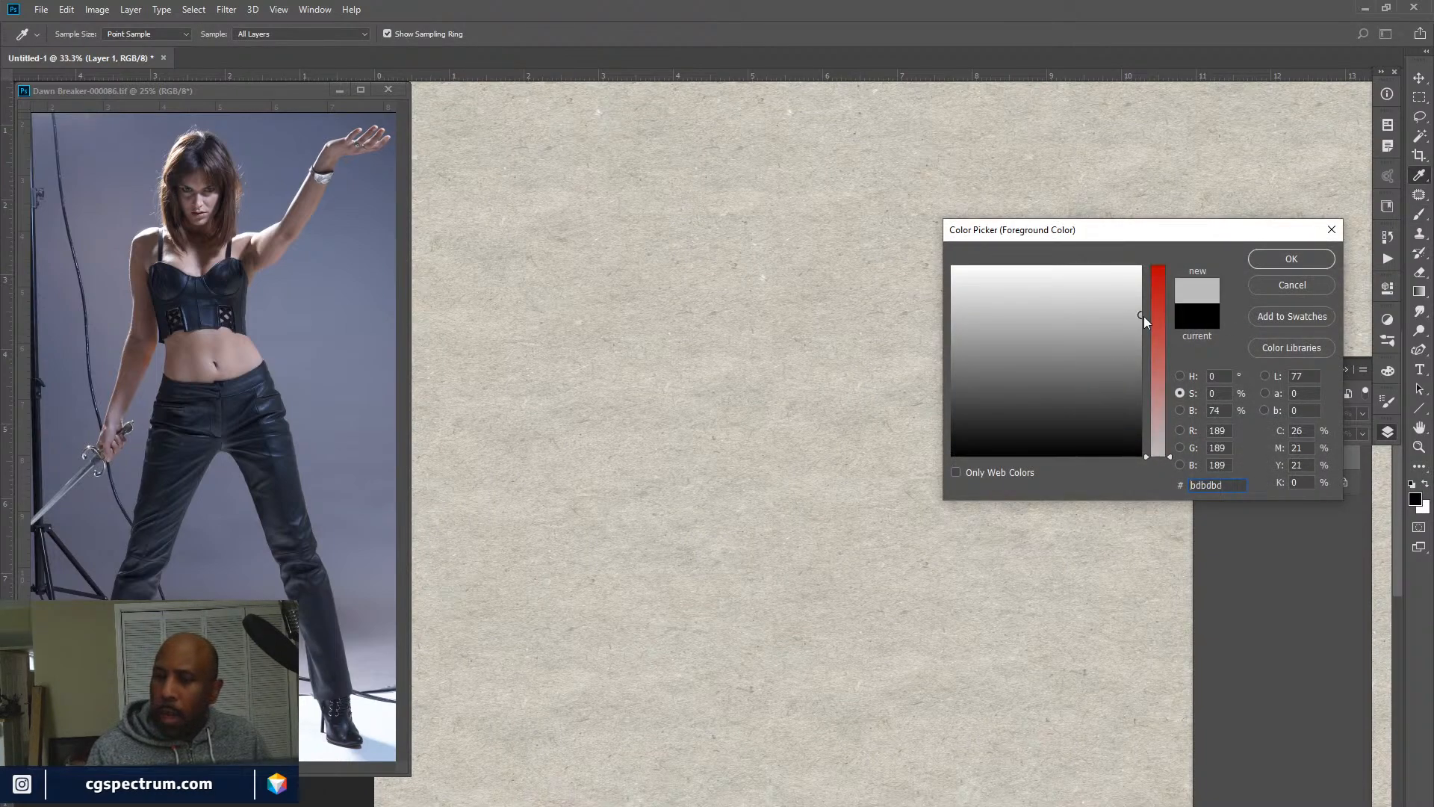
mouse_move(1123, 324)
left_mouse_down()
mouse_move(1060, 298)
mouse_move(1083, 298)
mouse_move(1067, 272)
left_mouse_up()
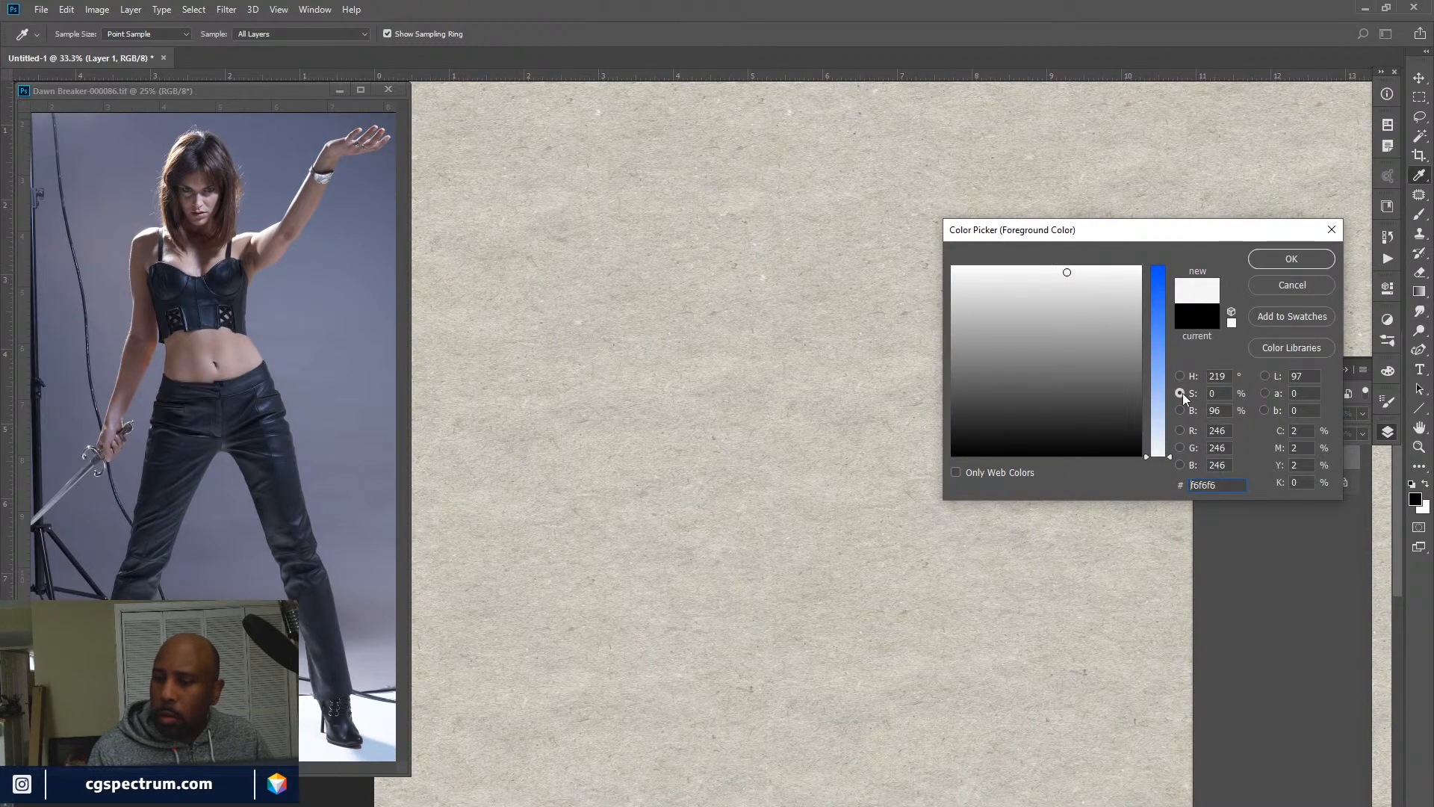
left_click_drag(1175, 302, 1173, 372)
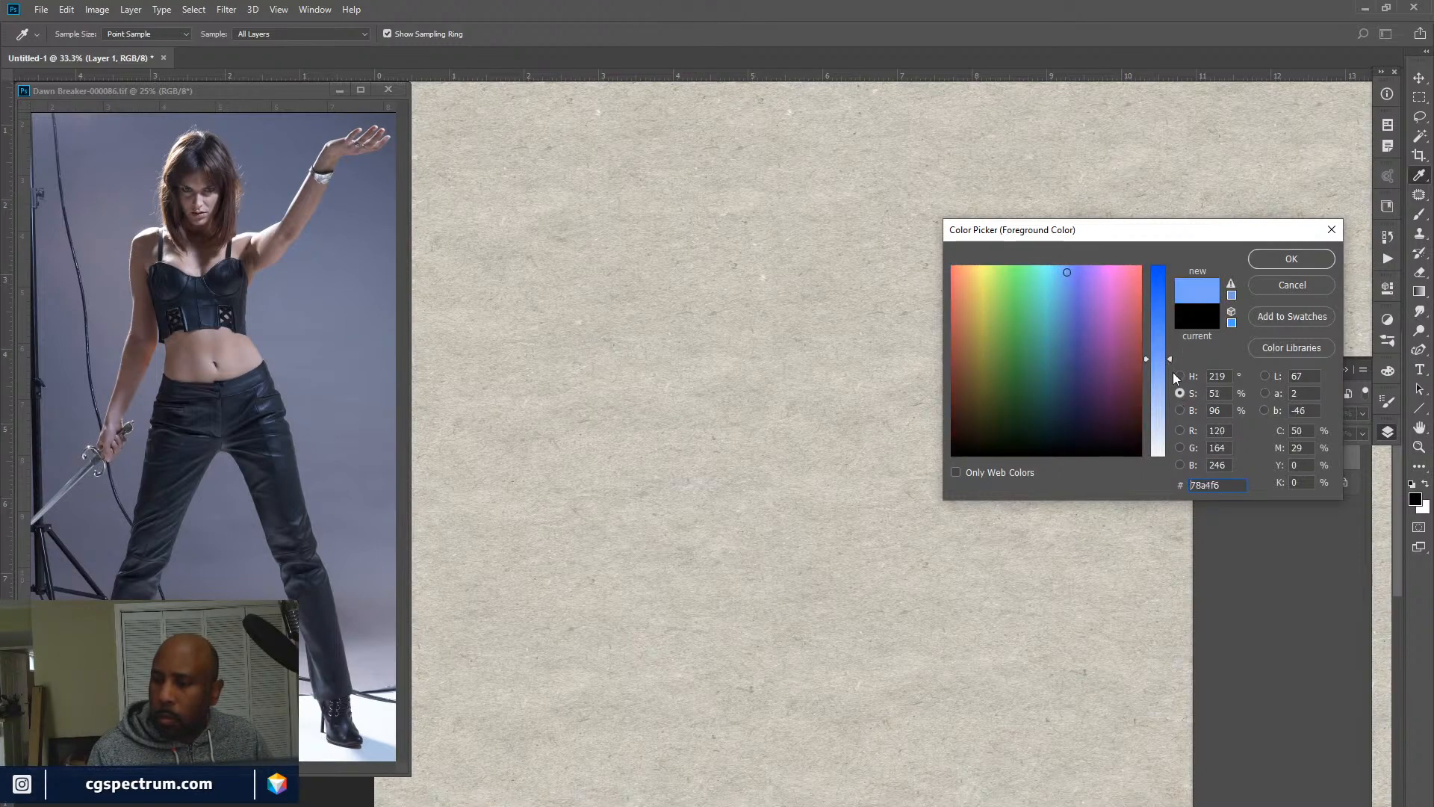
left_click(1179, 410)
left_click_drag(1170, 280, 1169, 330)
left_click_drag(1067, 358, 1066, 321)
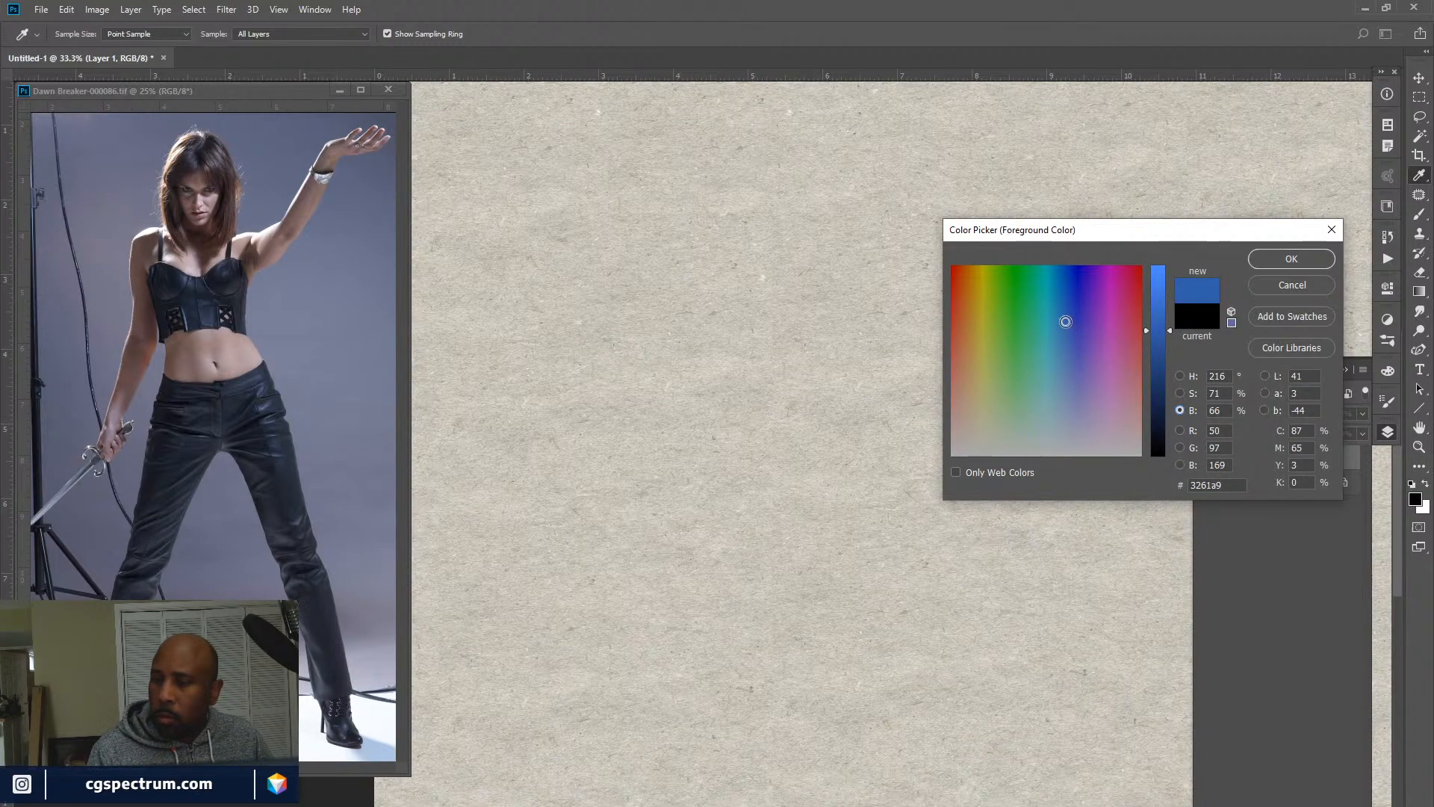
left_click_drag(1169, 336, 1168, 348)
left_click(1286, 258)
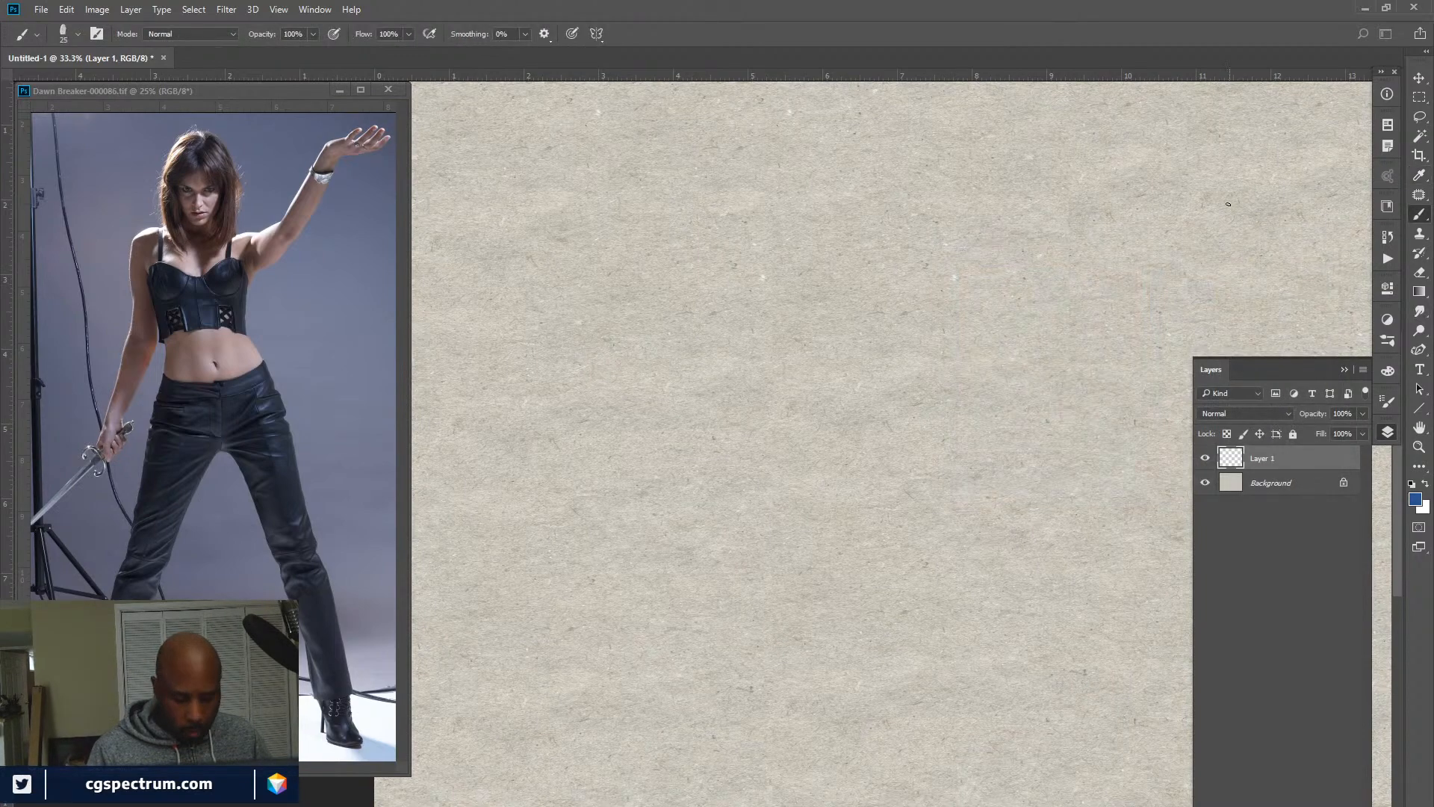
Scribble a small blue test stroke in the paper's upper-right area and hide the layer list.
left_click_drag(1302, 111, 1312, 140)
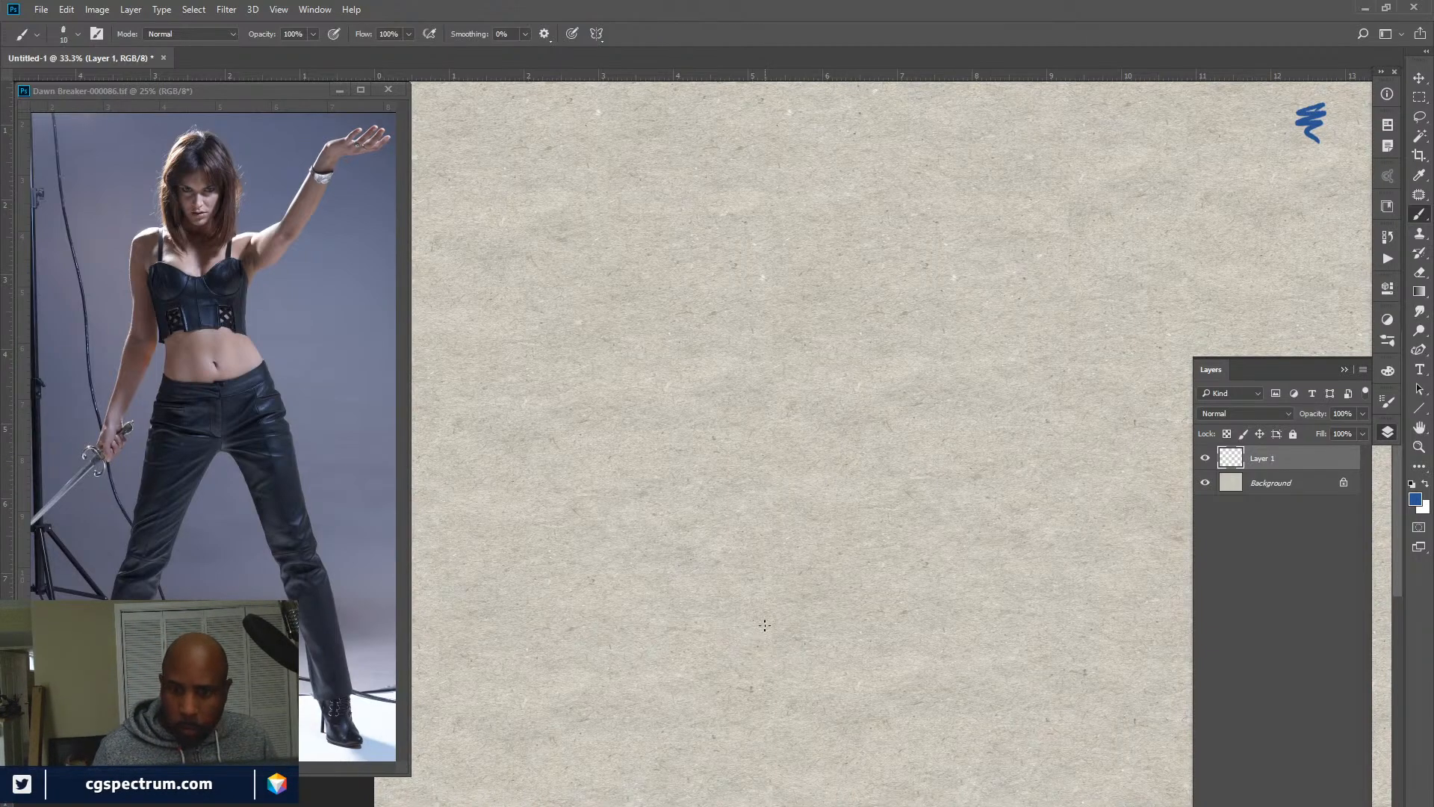
left_click(1218, 371)
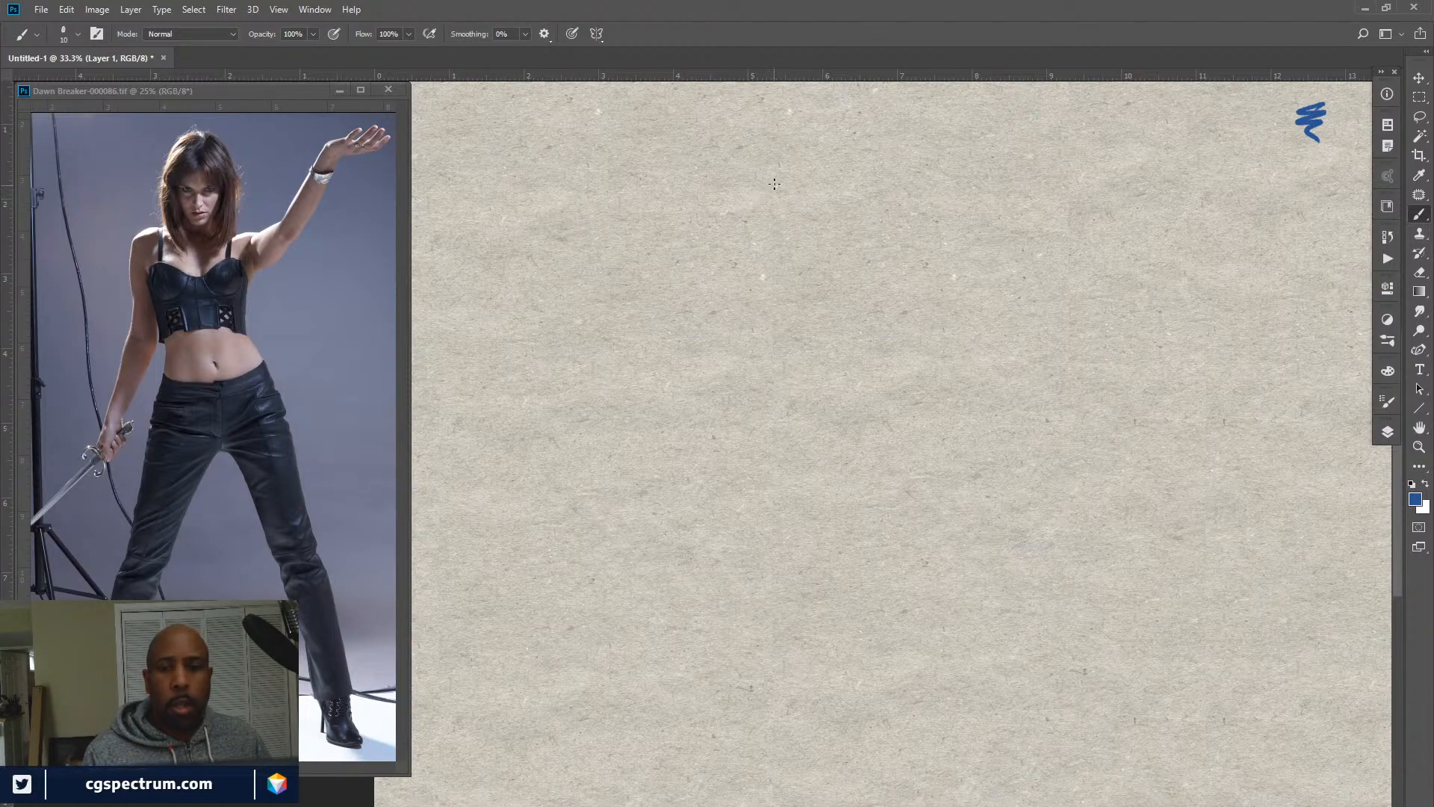
Sketch the woman's head and hair as a tall blue oval left open below, with a short shoulder stroke beside it.
mouse_move(802, 161)
left_mouse_down()
mouse_move(836, 149)
mouse_move(863, 166)
mouse_move(790, 183)
mouse_move(780, 215)
left_mouse_up()
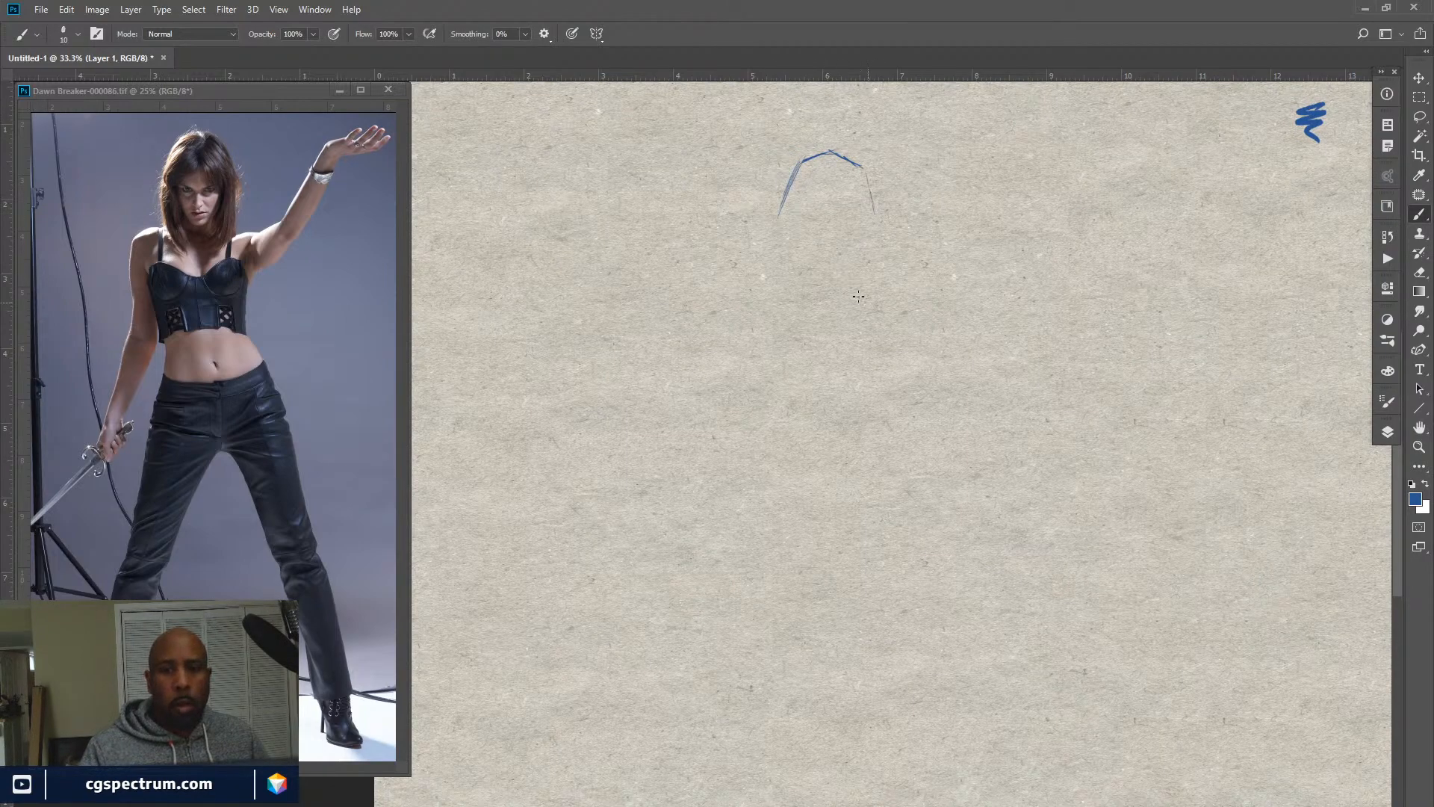
mouse_move(781, 283)
left_mouse_down()
mouse_move(775, 222)
mouse_move(780, 291)
left_mouse_up()
left_click_drag(871, 185, 882, 227)
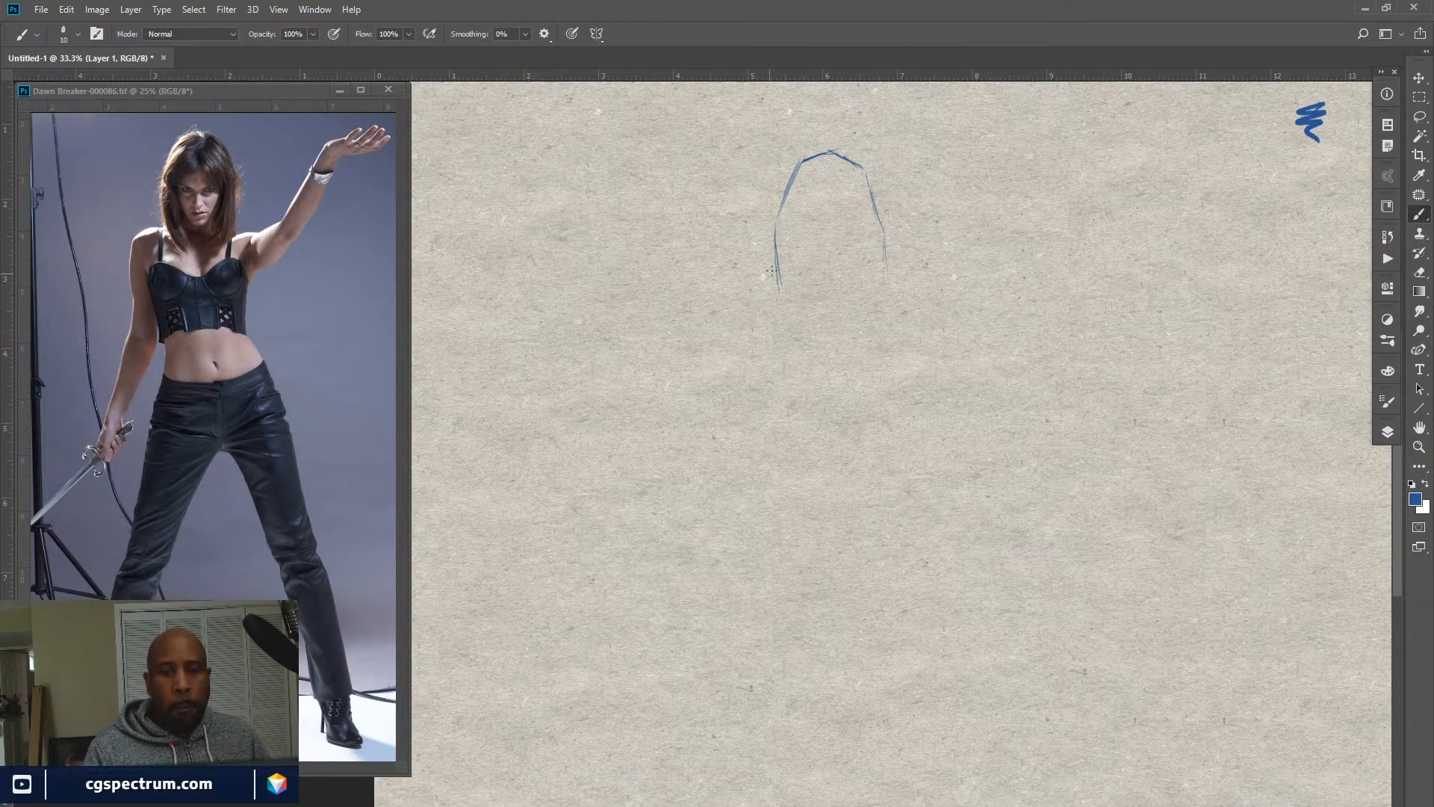
left_click_drag(751, 283, 737, 291)
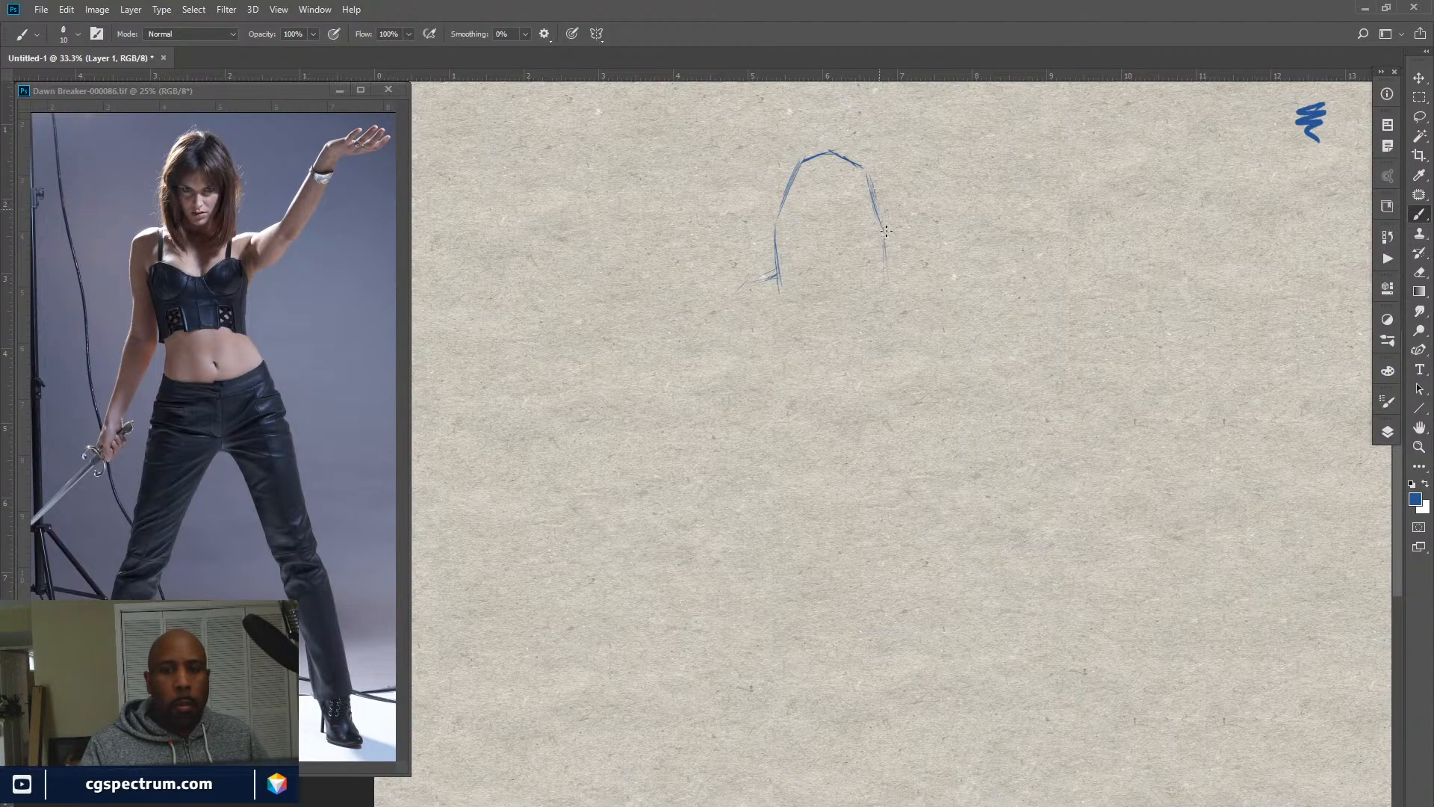
left_click_drag(887, 236, 877, 304)
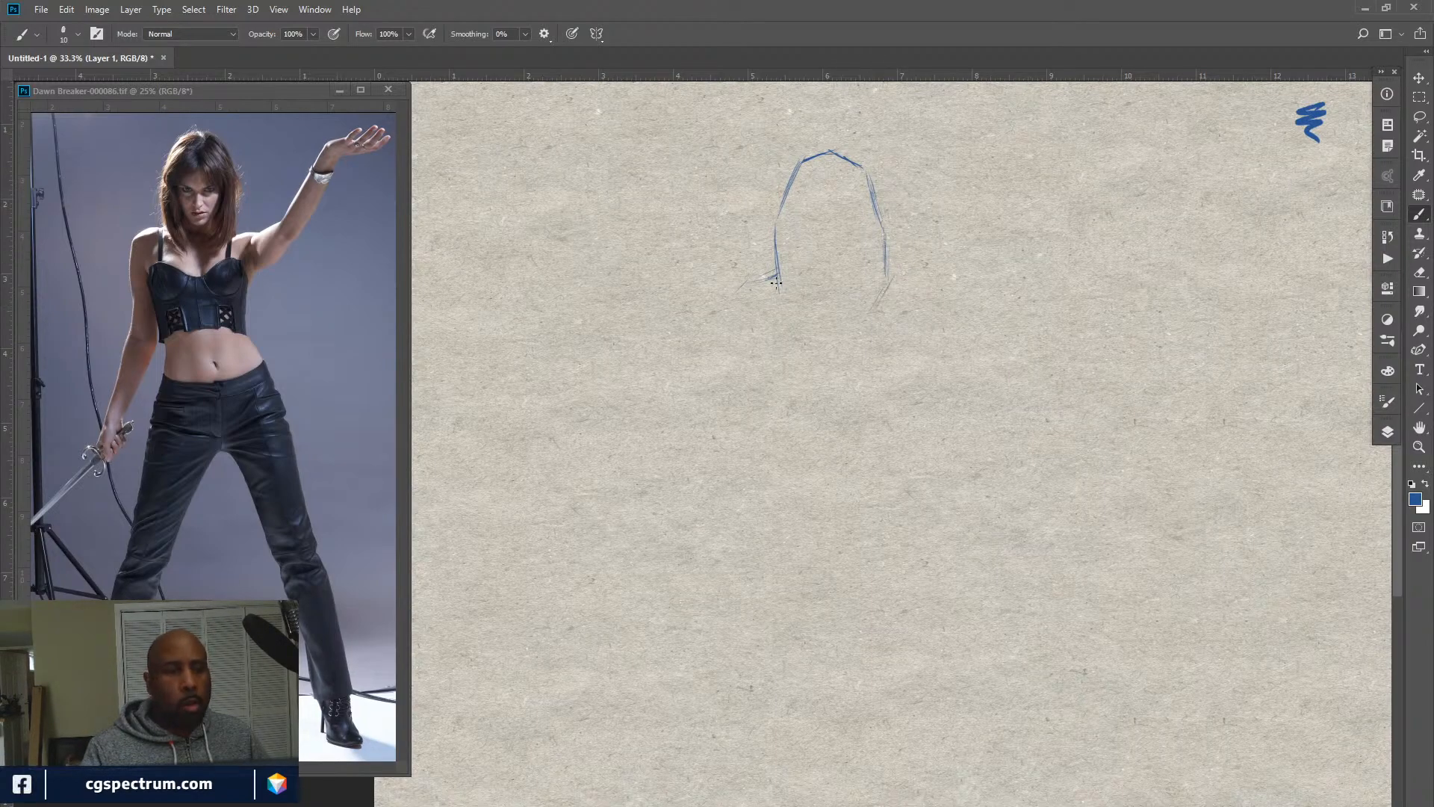
left_click_drag(778, 281, 794, 303)
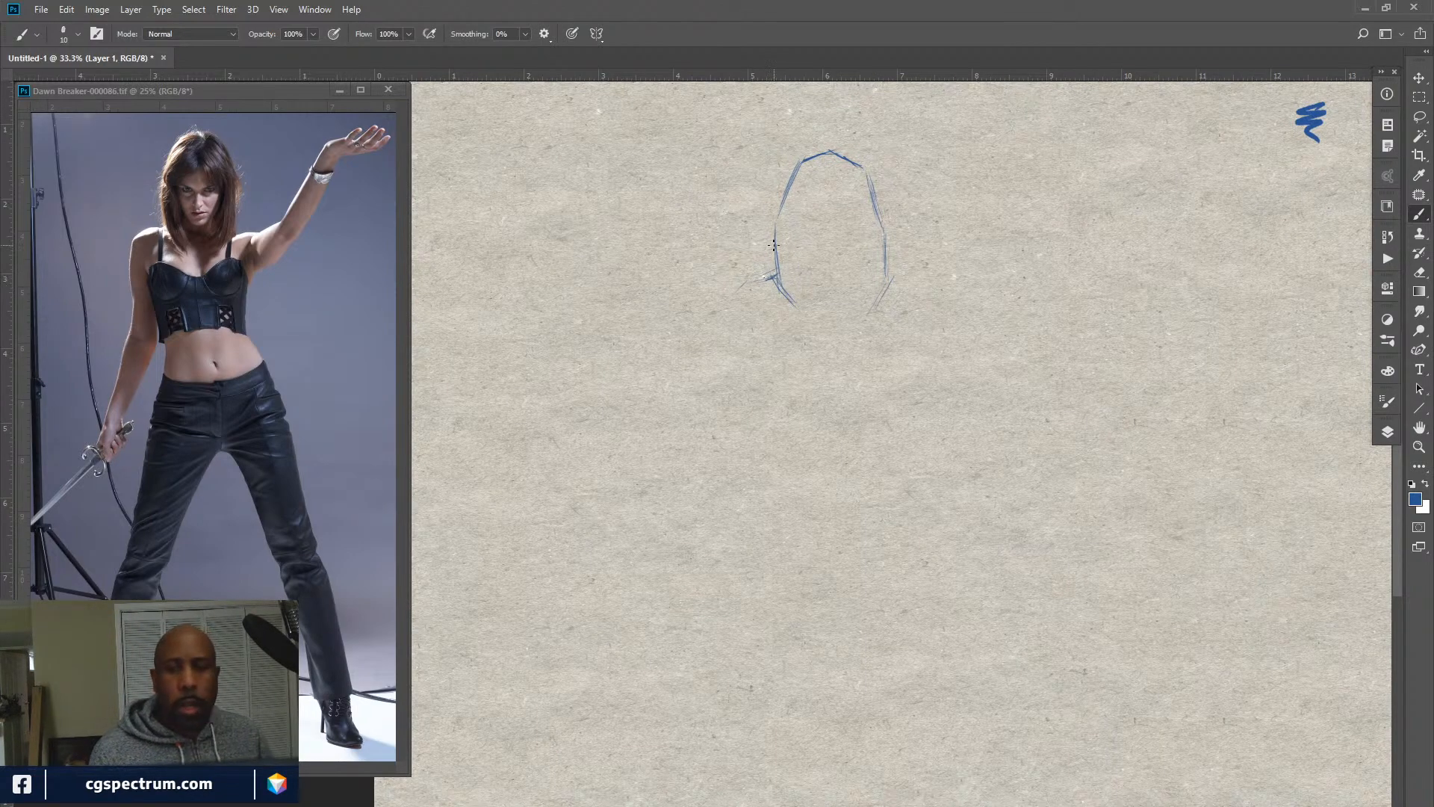
Lasso the head sketch, scale it proportionally to about 66%, move it closer to the paper's upper edge, and deselect it.
mouse_move(976, 628)
left_mouse_down()
mouse_move(974, 394)
mouse_move(944, 643)
left_mouse_up()
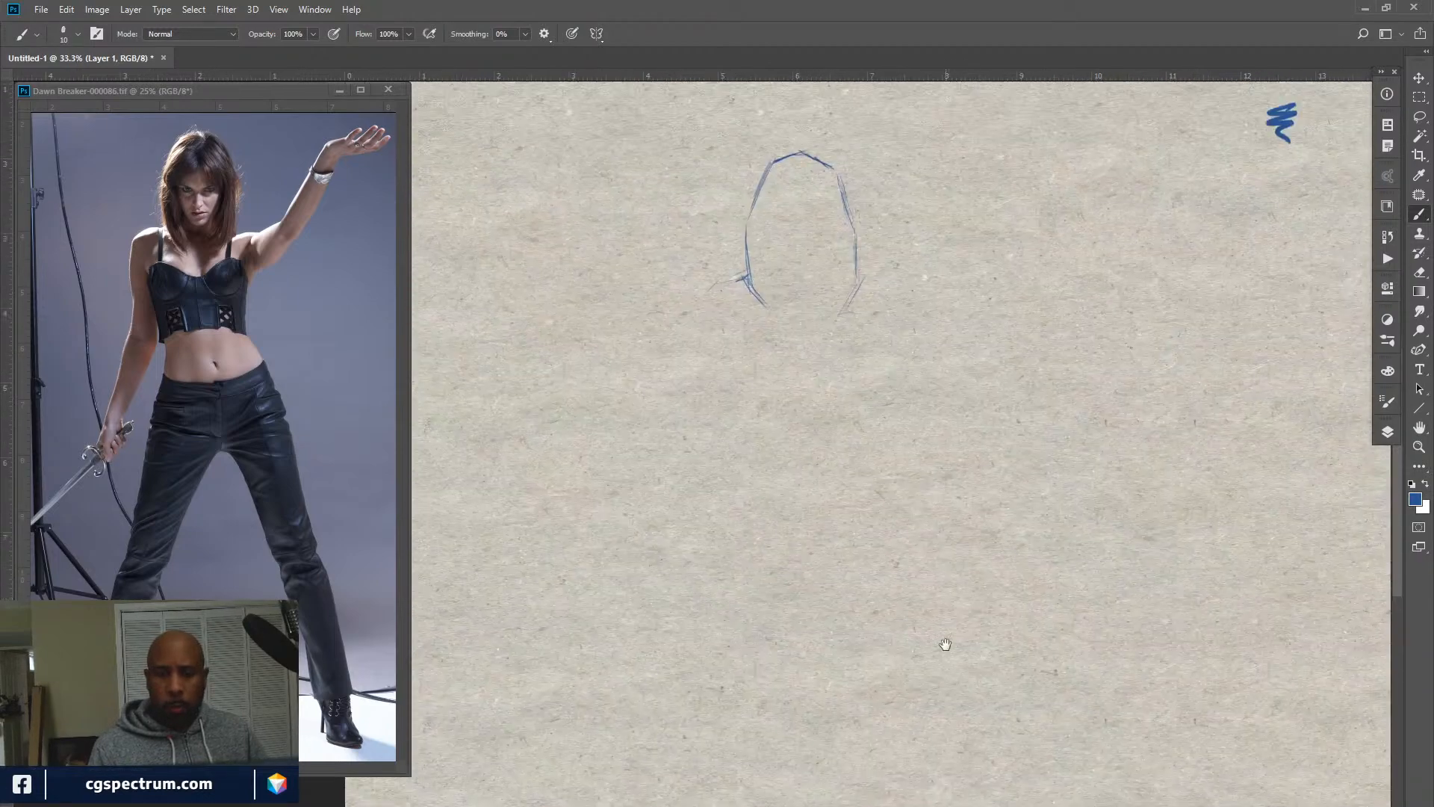
key("ctrl+minus")
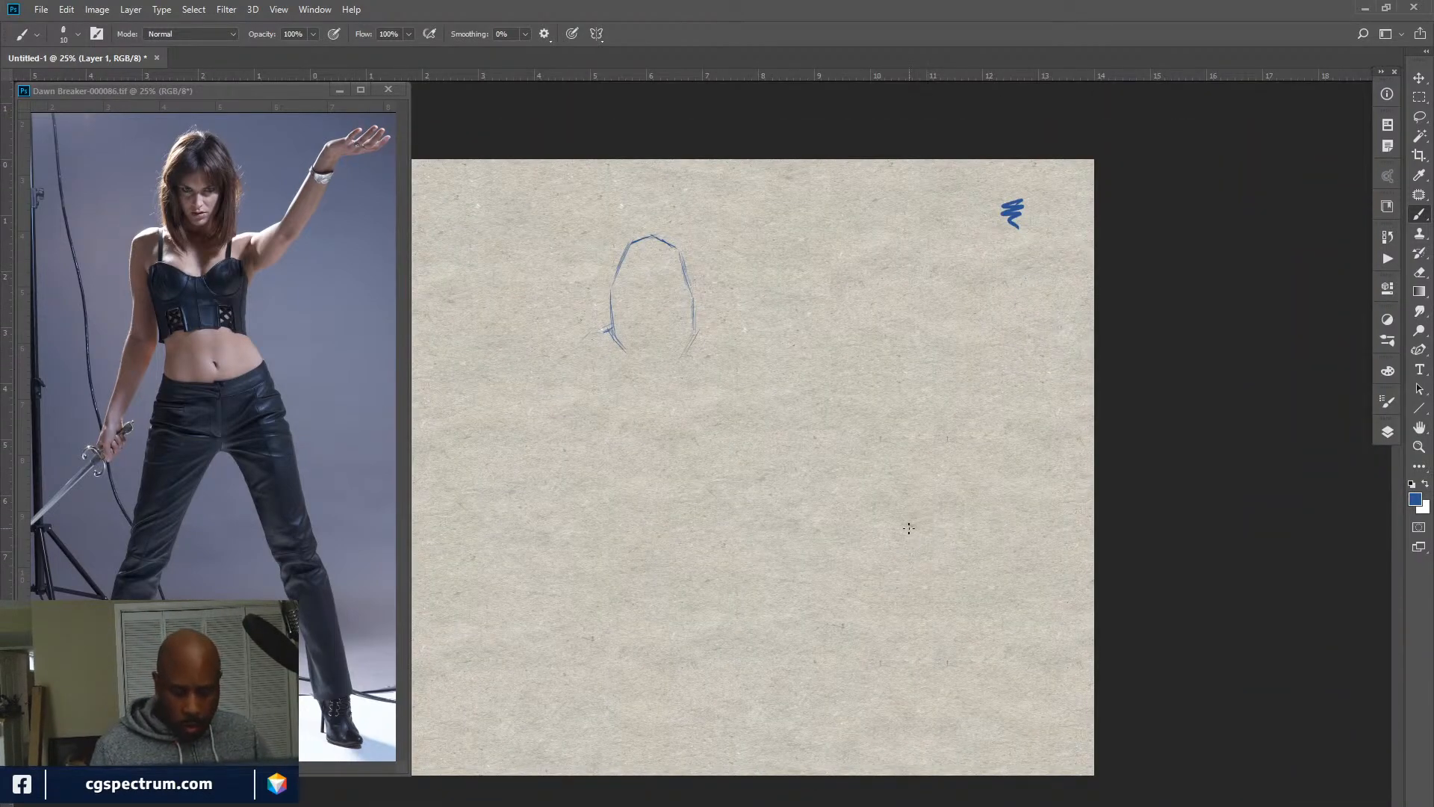
key("ctrl+minus")
key("ctrl+plus")
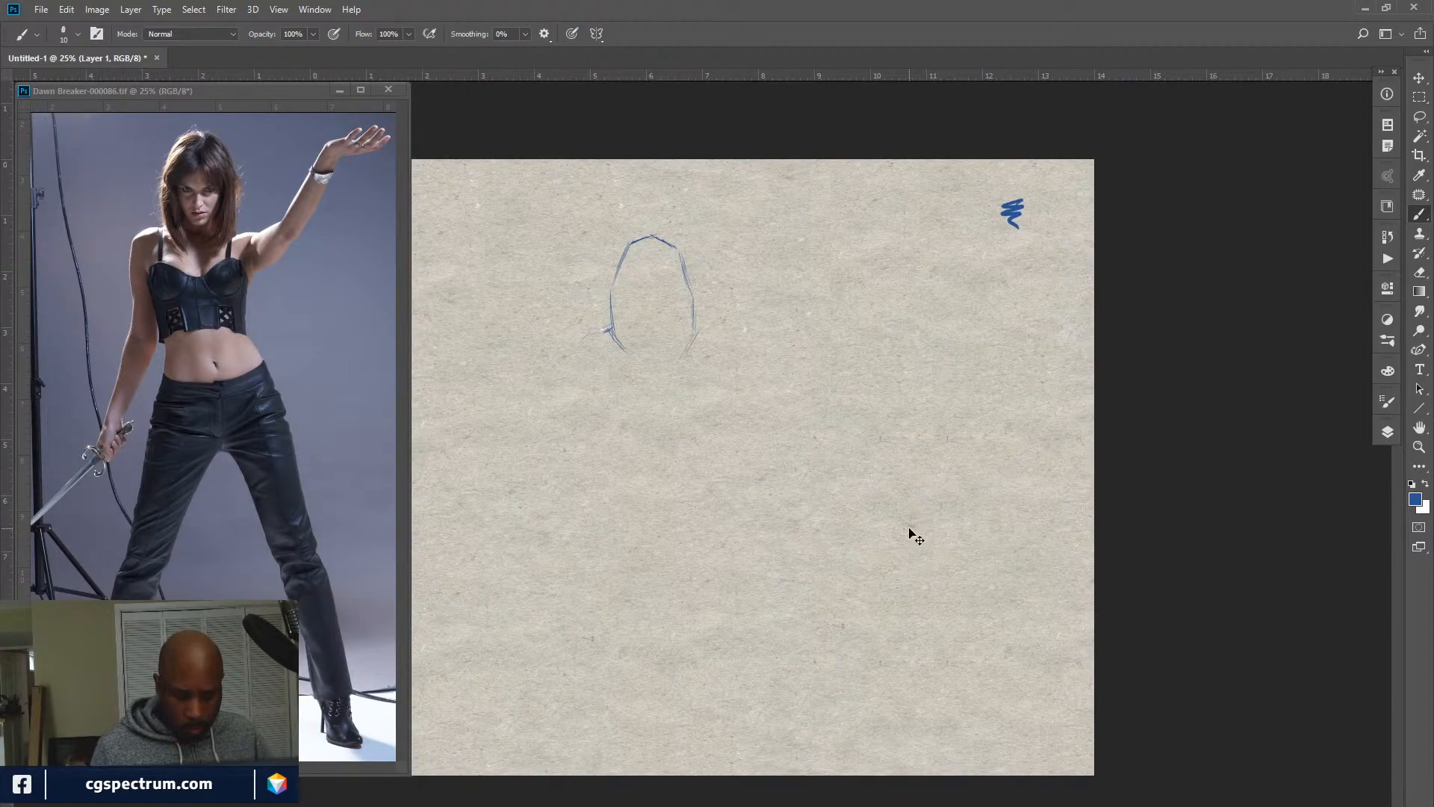
key("ctrl+plus")
key("ctrl+plus")
mouse_move(768, 418)
left_mouse_down()
mouse_move(951, 487)
mouse_move(932, 611)
left_mouse_up()
key("l")
mouse_move(896, 364)
left_mouse_down()
mouse_move(906, 304)
mouse_move(570, 418)
mouse_move(934, 332)
left_mouse_up()
key("ctrl+t")
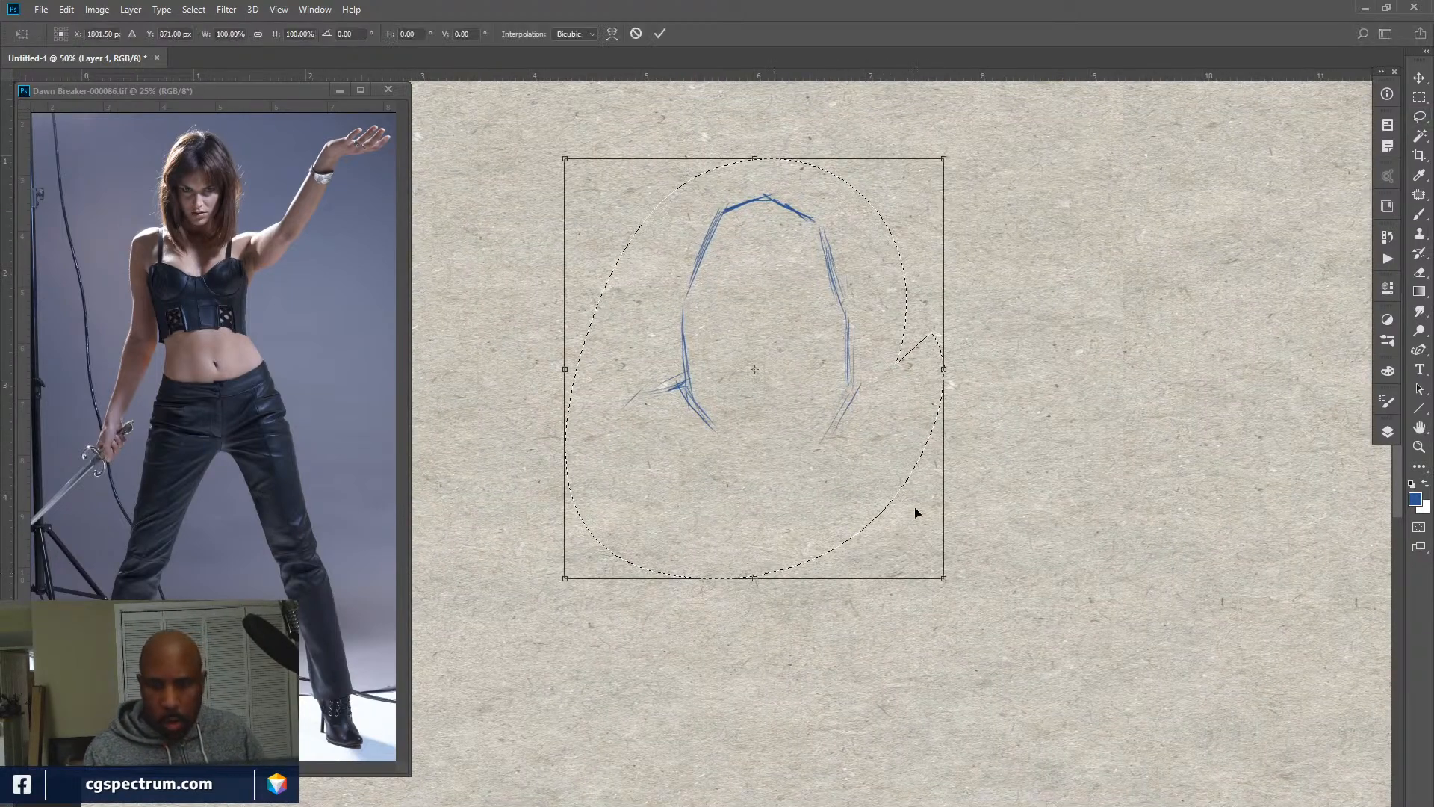
mouse_move(944, 580)
left_mouse_down()
mouse_move(881, 490)
mouse_move(817, 442)
mouse_move(840, 362)
left_mouse_up()
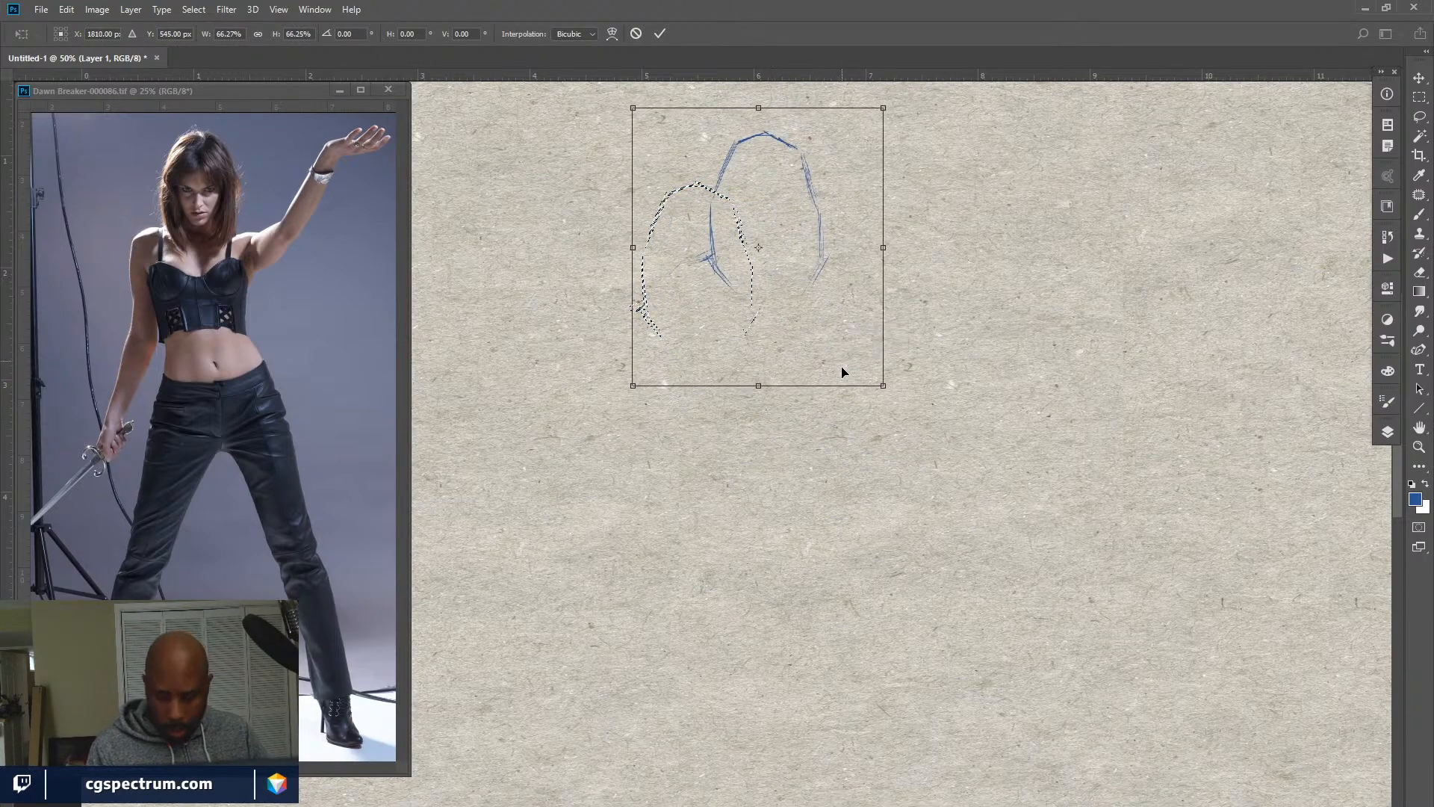
key("Return")
key("ctrl+d")
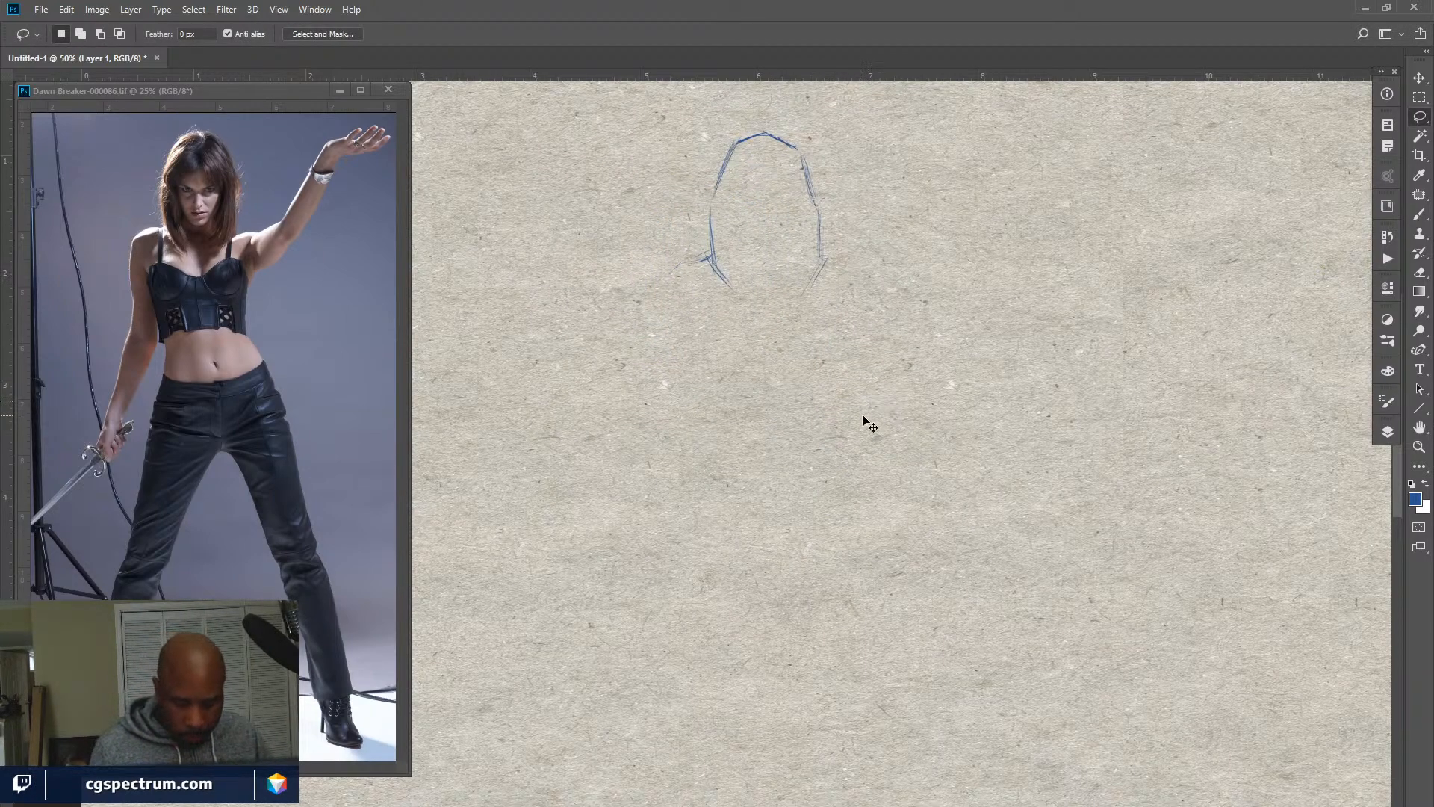
Mark the figure's foot level with short horizontal brush strokes near the lower part of the paper, below the head.
key("ctrl+minus")
key("ctrl+minus")
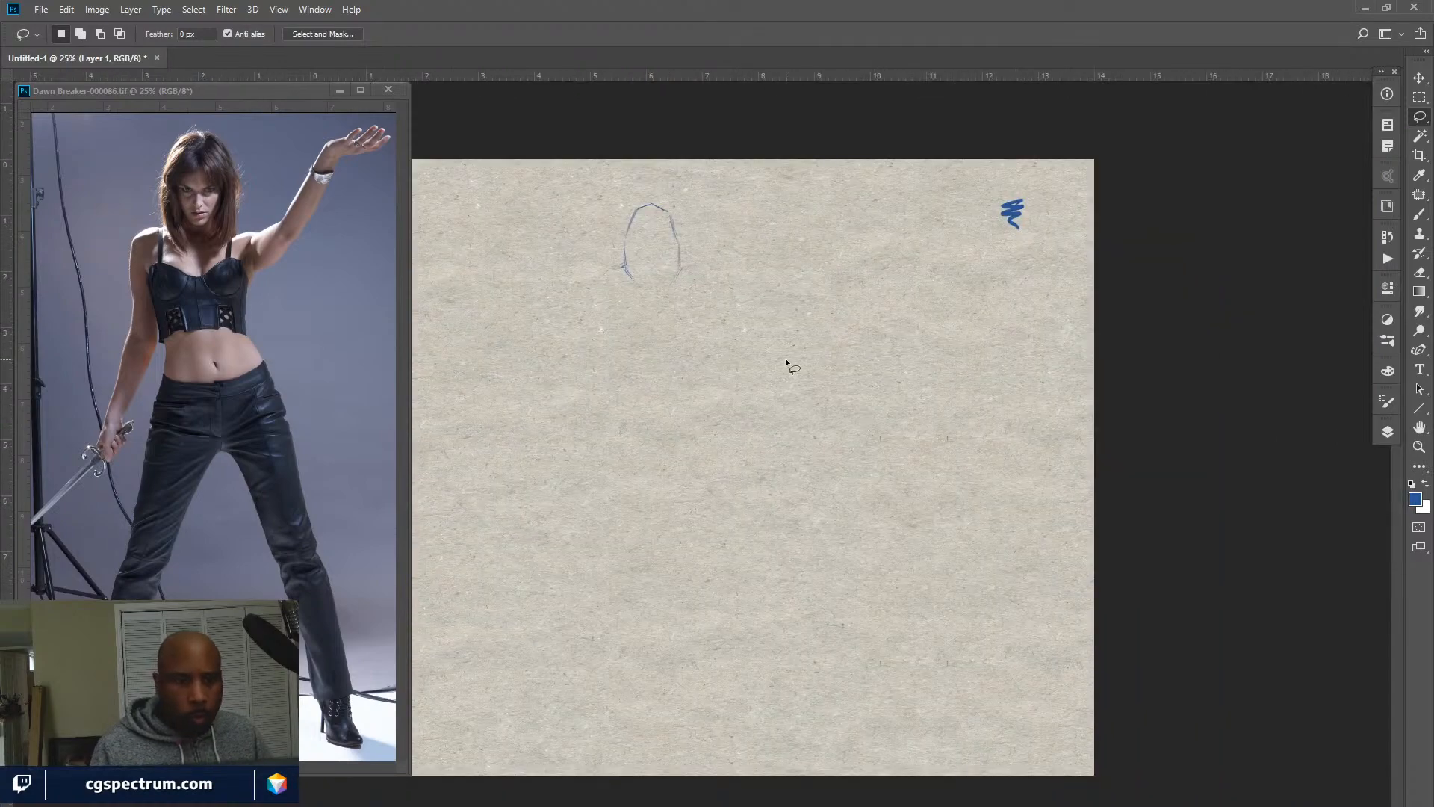
key("ctrl+plus")
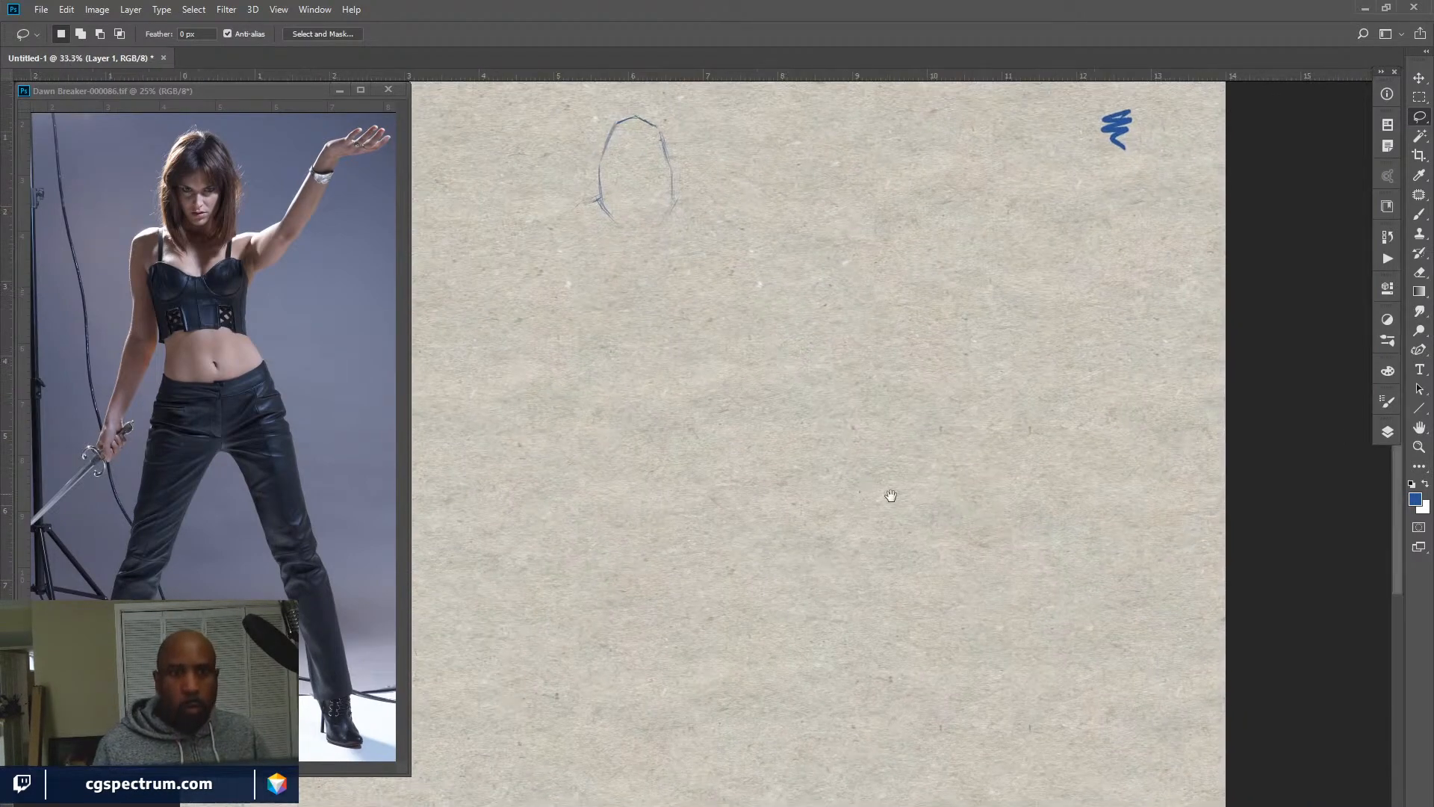
left_click_drag(892, 495, 1012, 490)
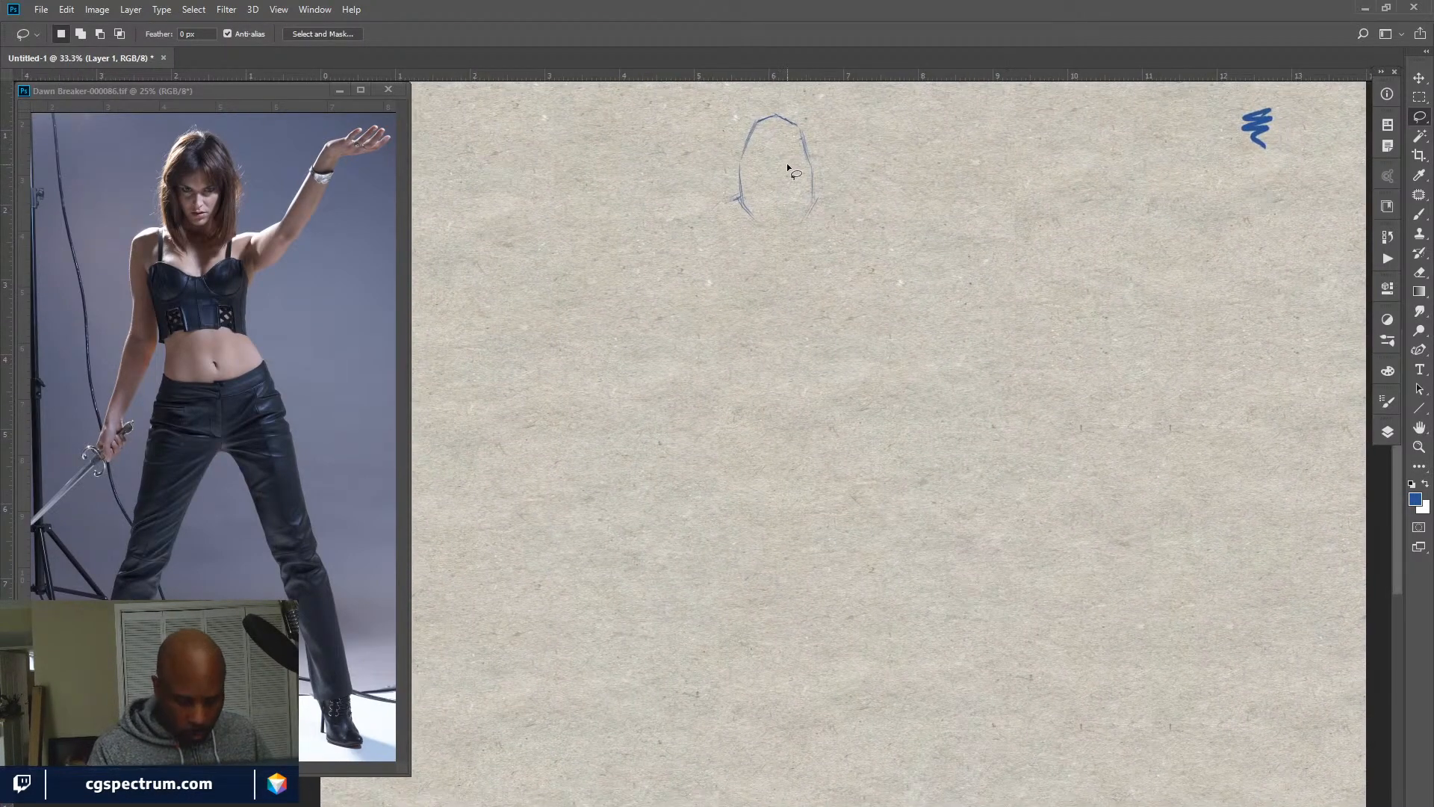
key("b")
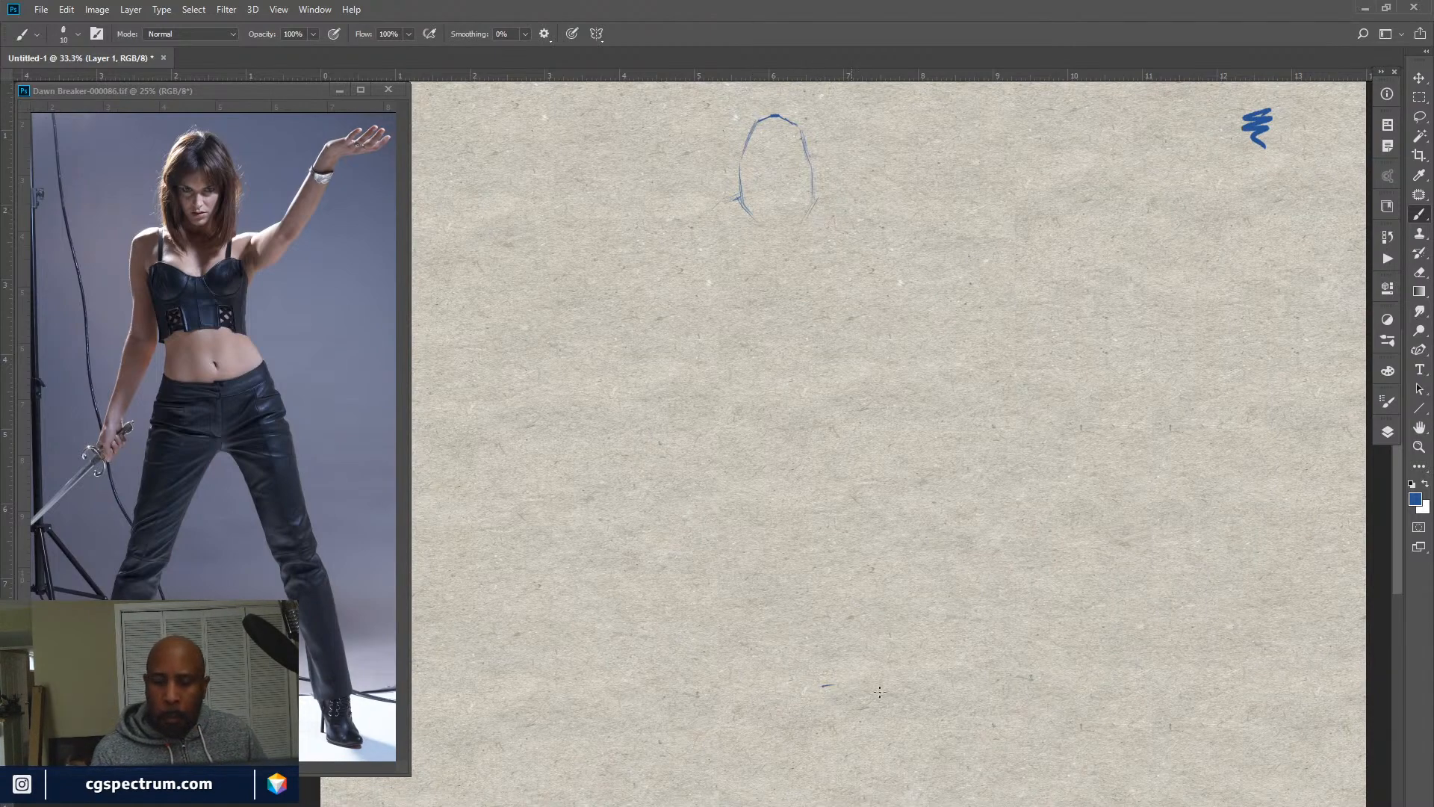
left_click_drag(816, 690, 861, 690)
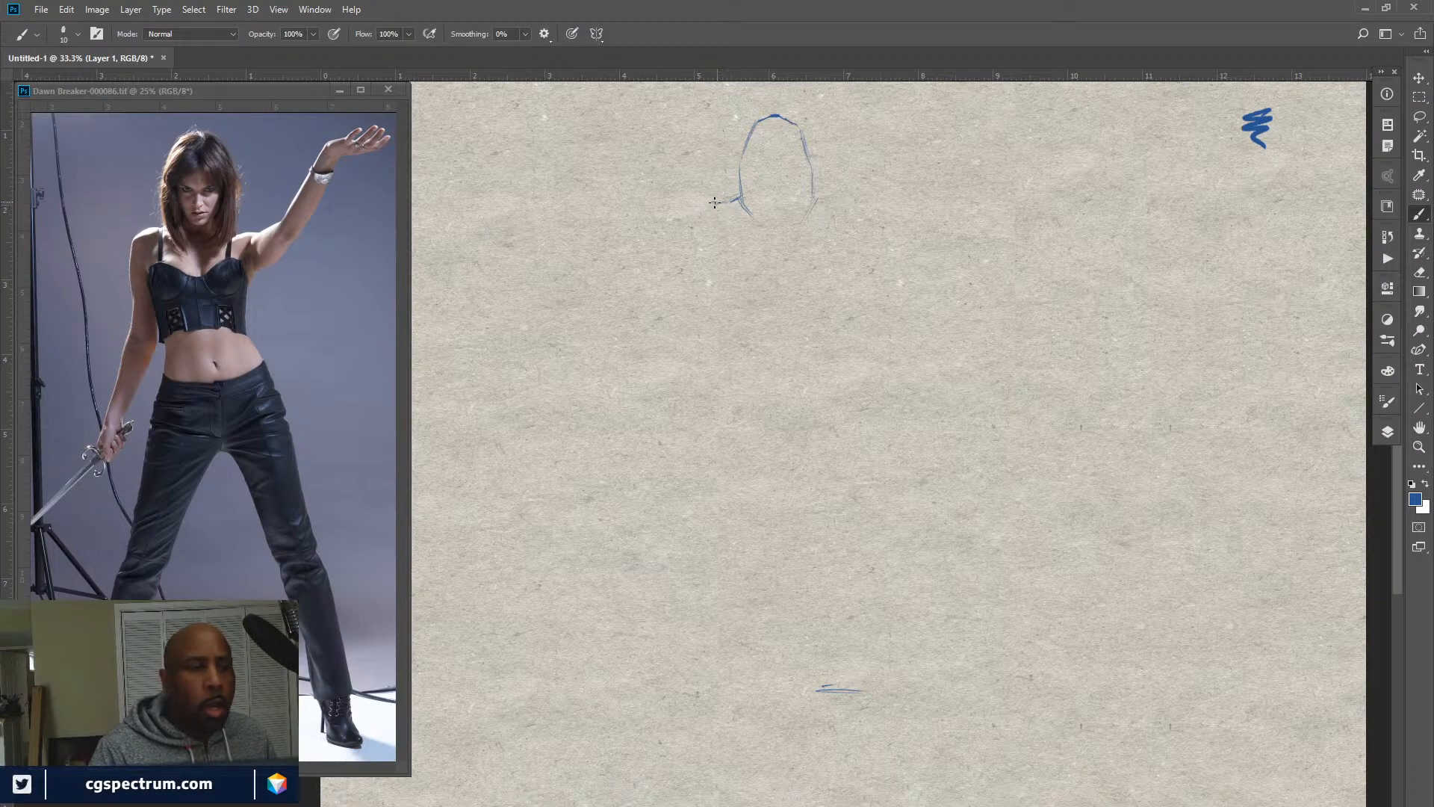
Try extending the shoulder line outward and down from the head's left side, and erase the added stroke.
left_click_drag(720, 202, 700, 216)
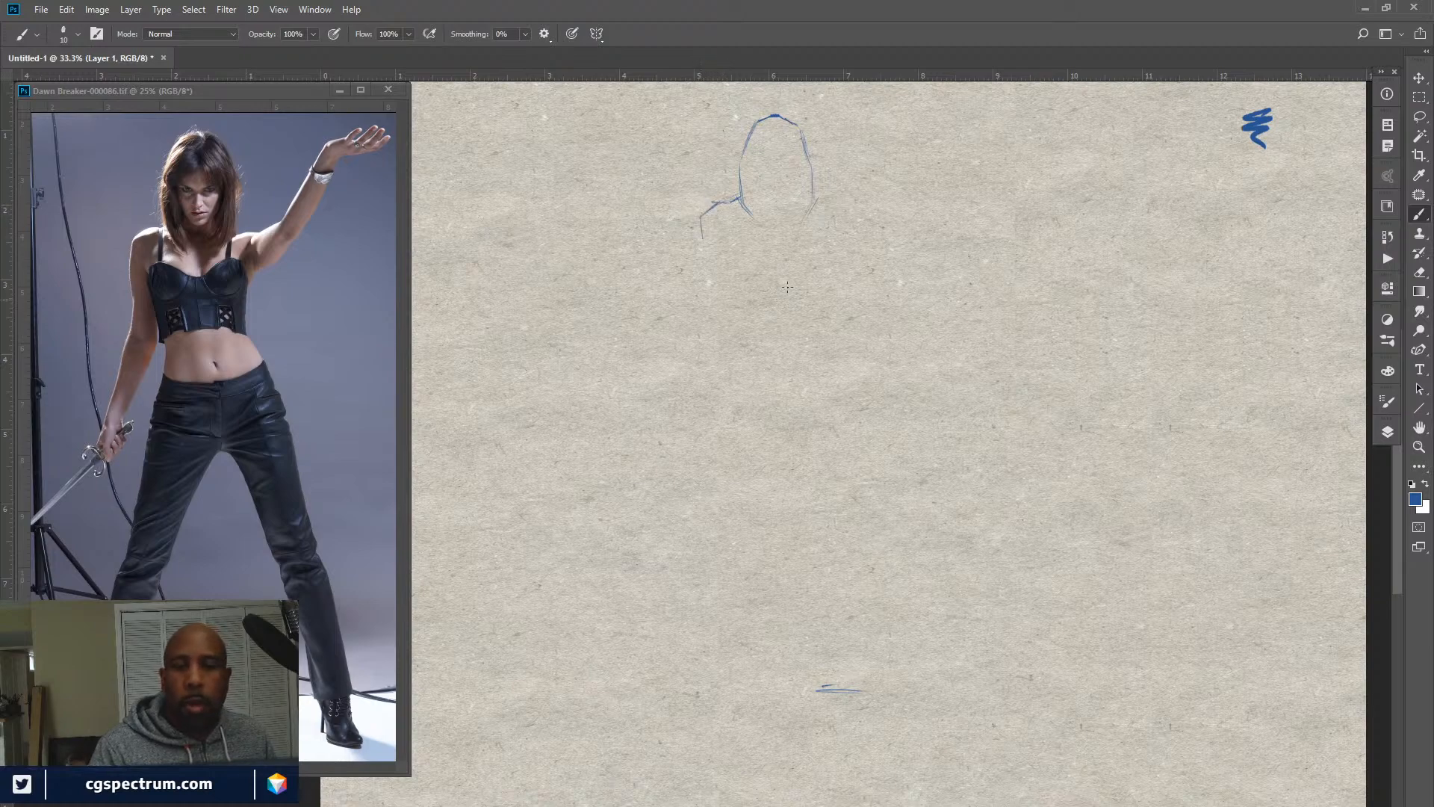
key("ctrl+plus")
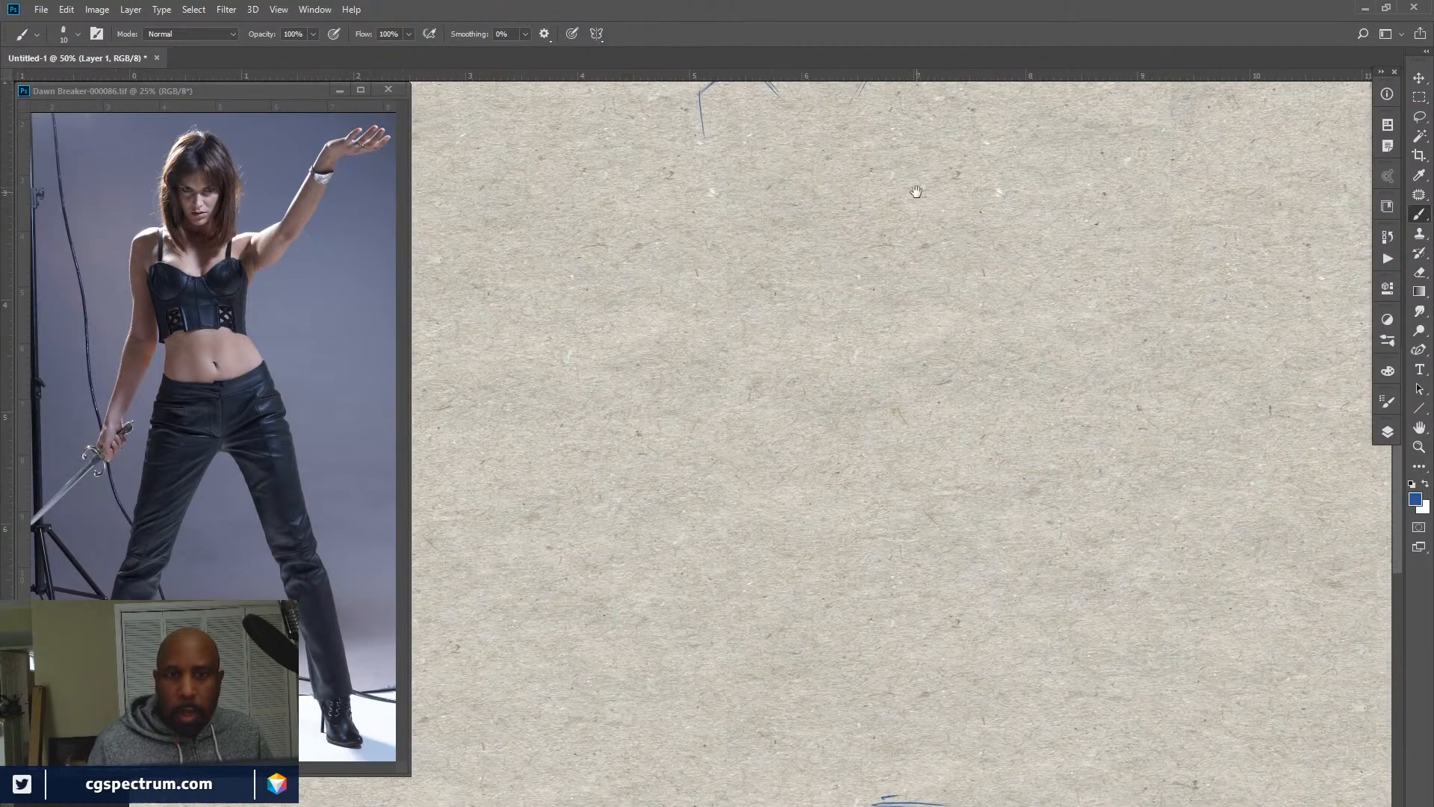
left_click_drag(764, 463, 730, 585)
key("e")
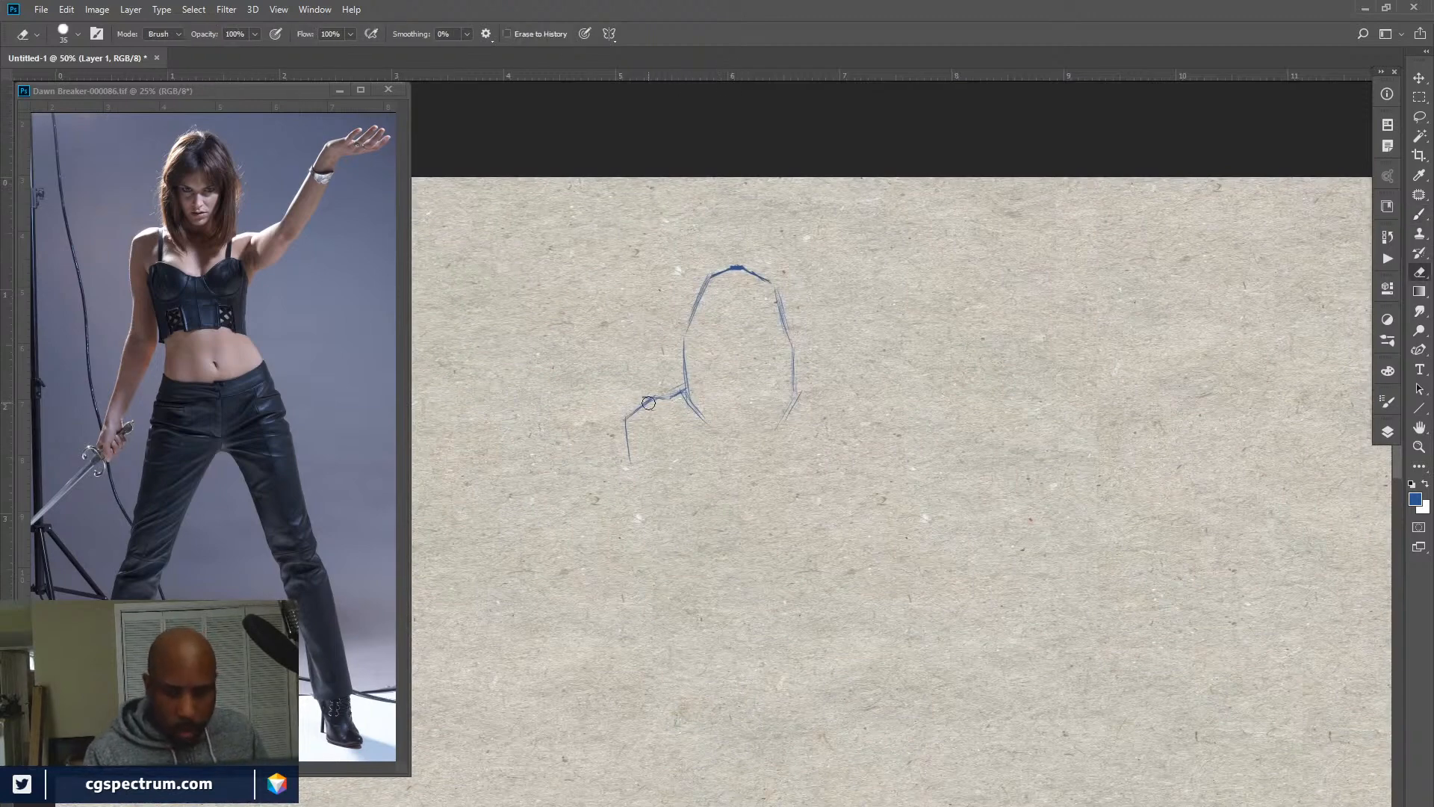
mouse_move(649, 402)
left_mouse_down()
mouse_move(622, 426)
mouse_move(632, 477)
left_mouse_up()
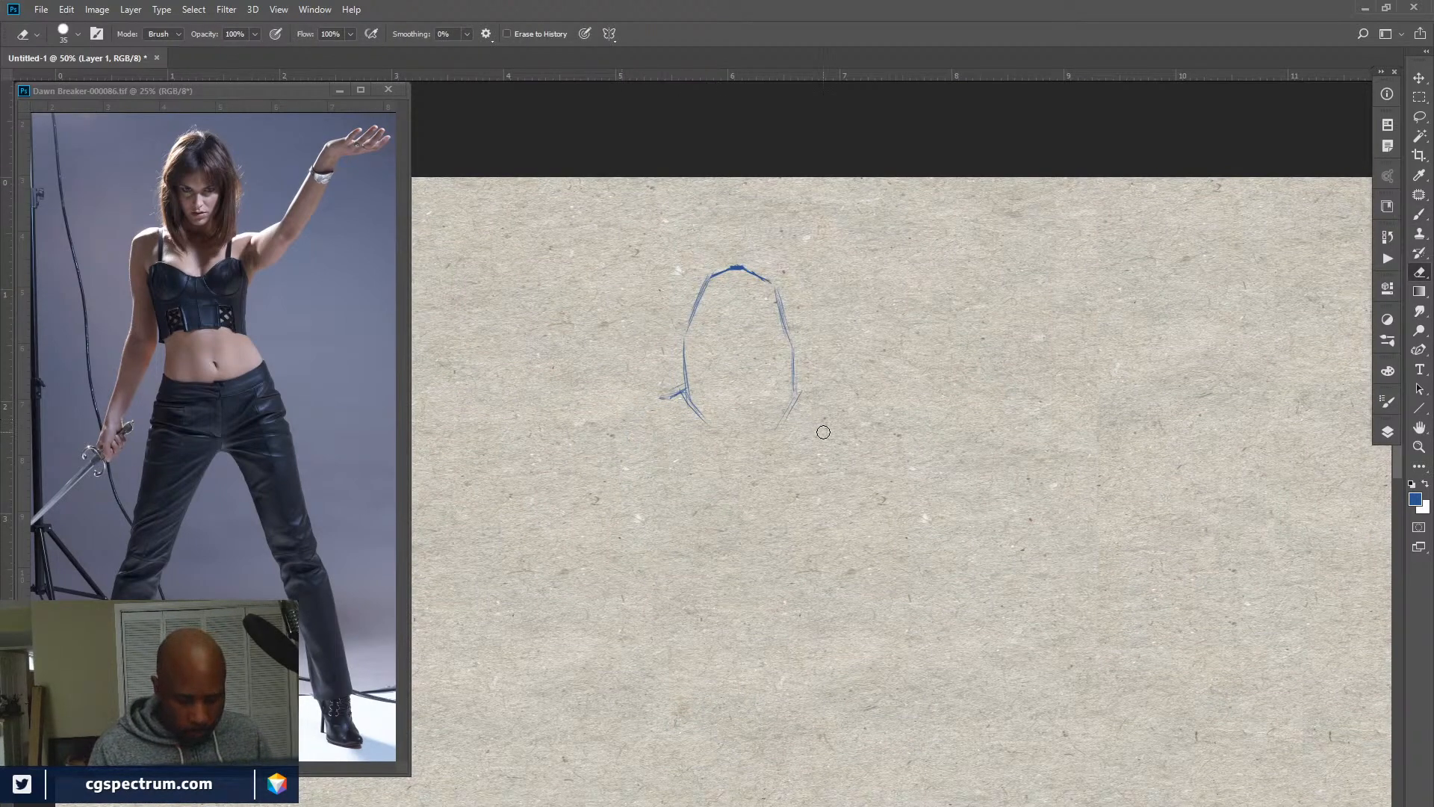
Enlarge the reference photo to 33.3%, frame the woman's head and torso, and return to the Untitled-1 canvas with the brush.
key("b")
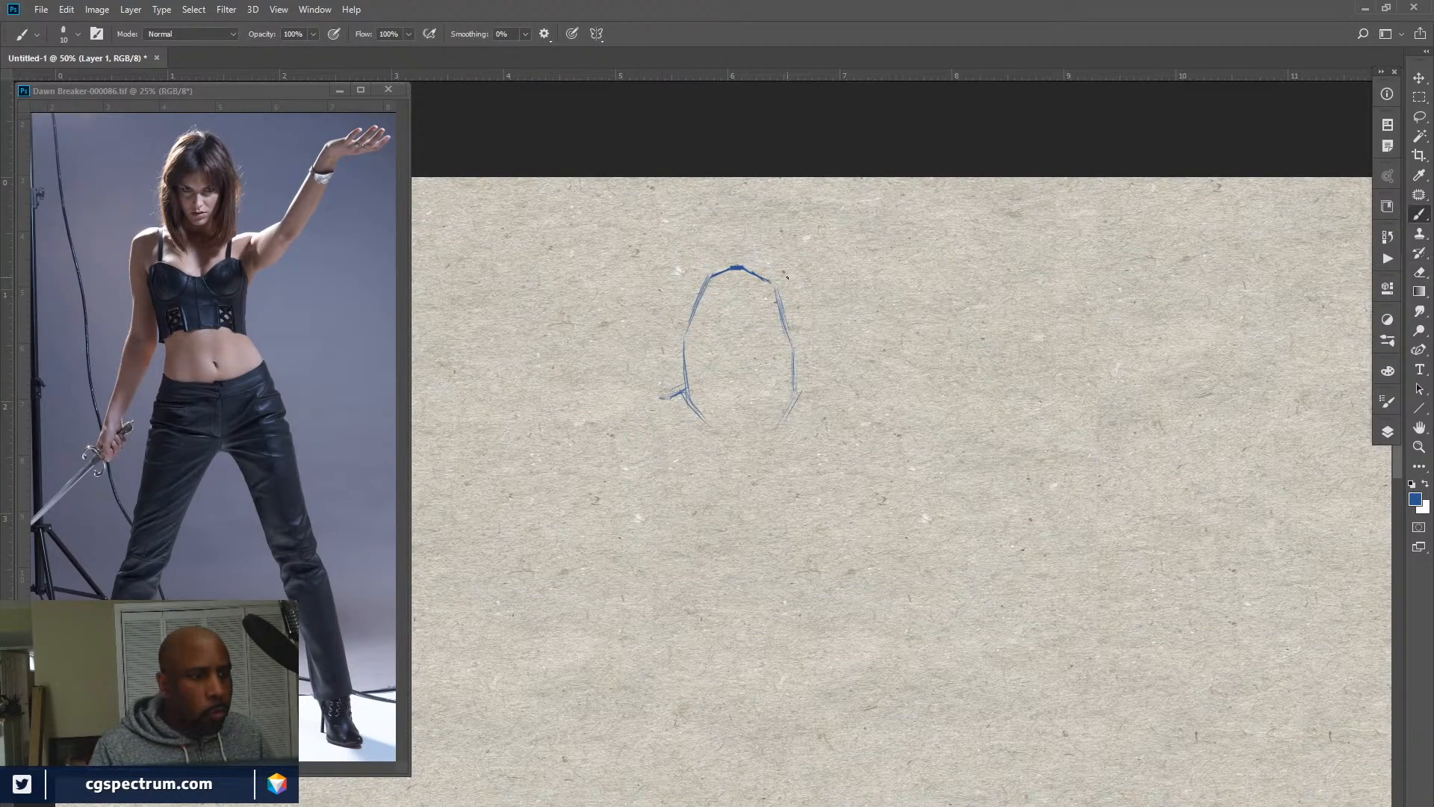
left_click(327, 572)
key("ctrl+plus")
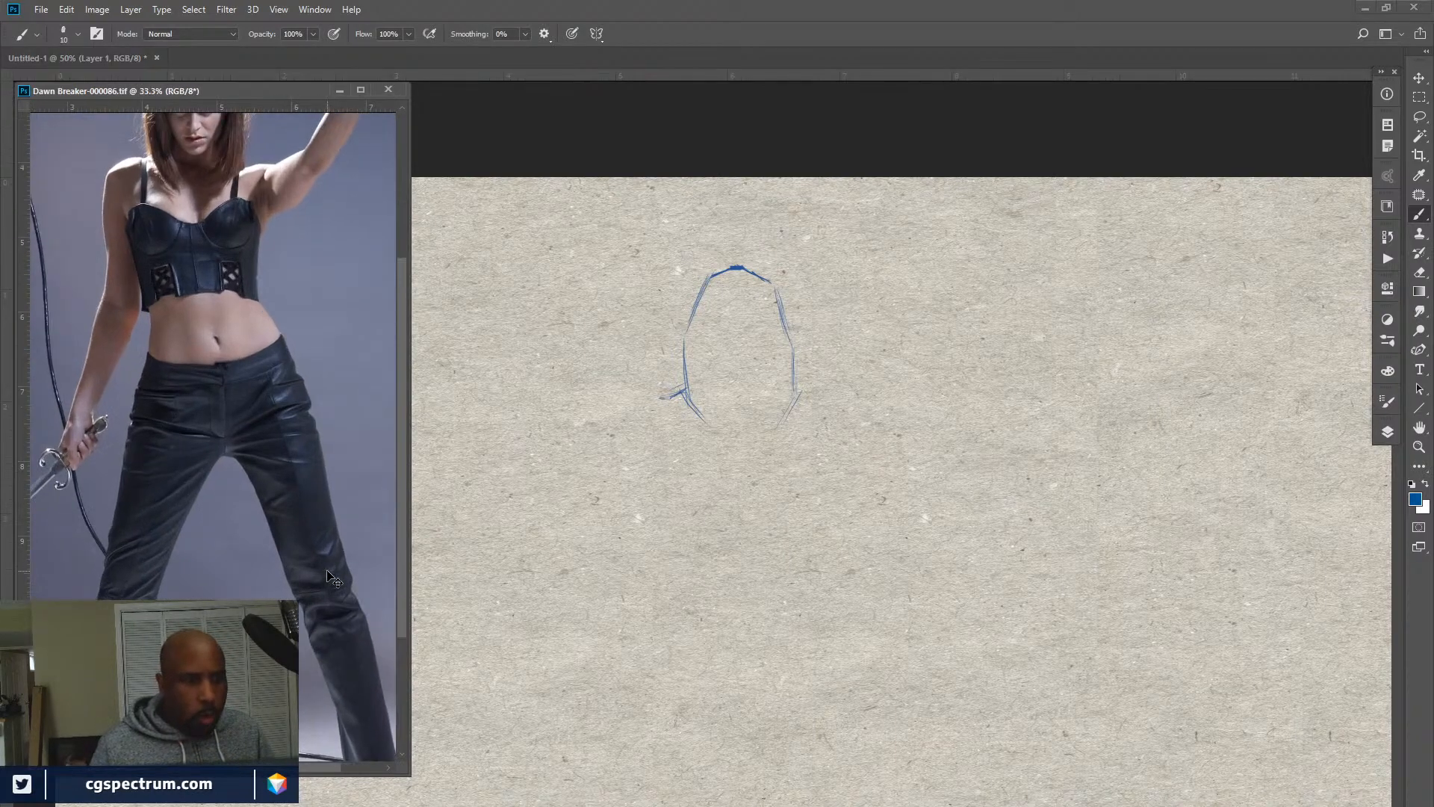
left_click_drag(320, 570, 293, 627)
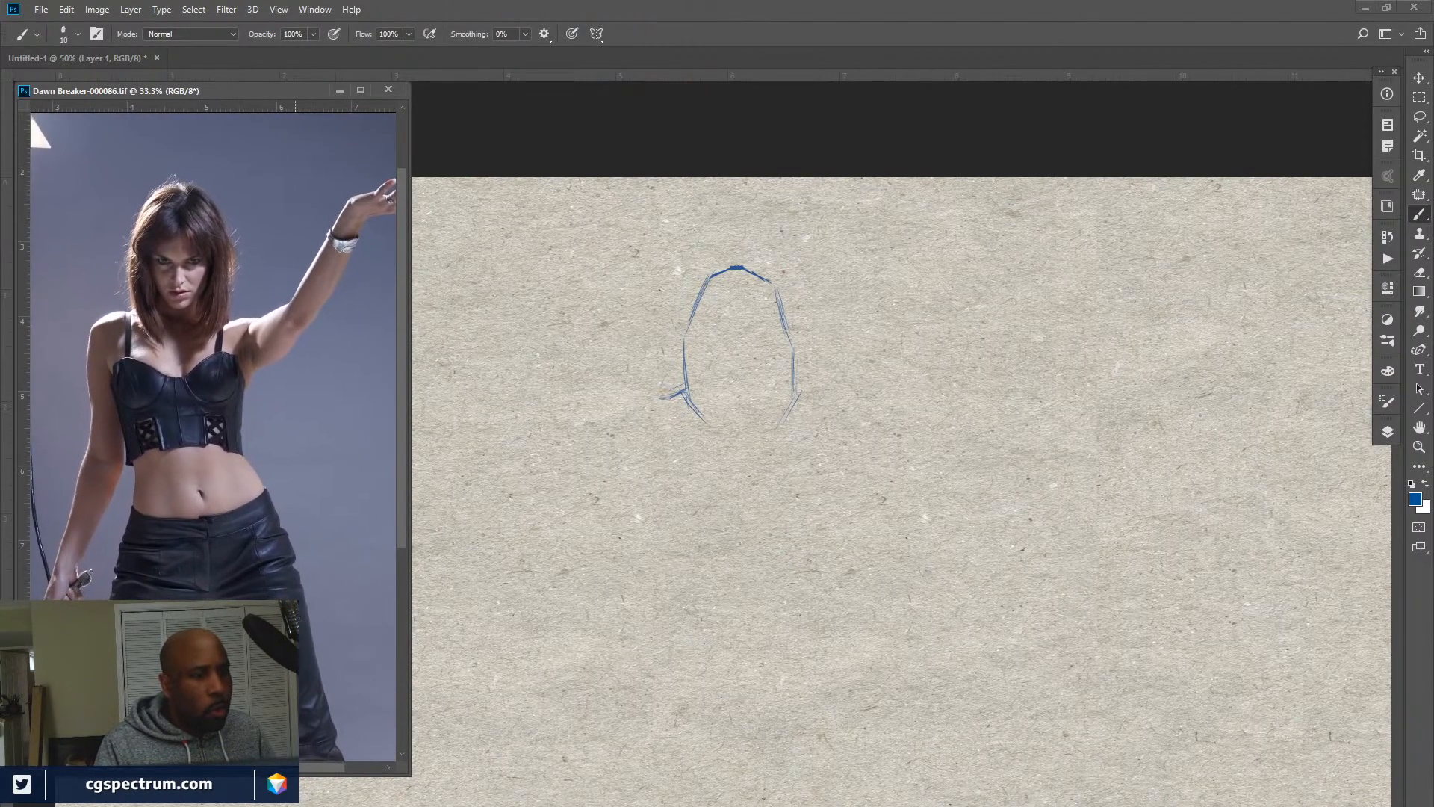
left_click(777, 317)
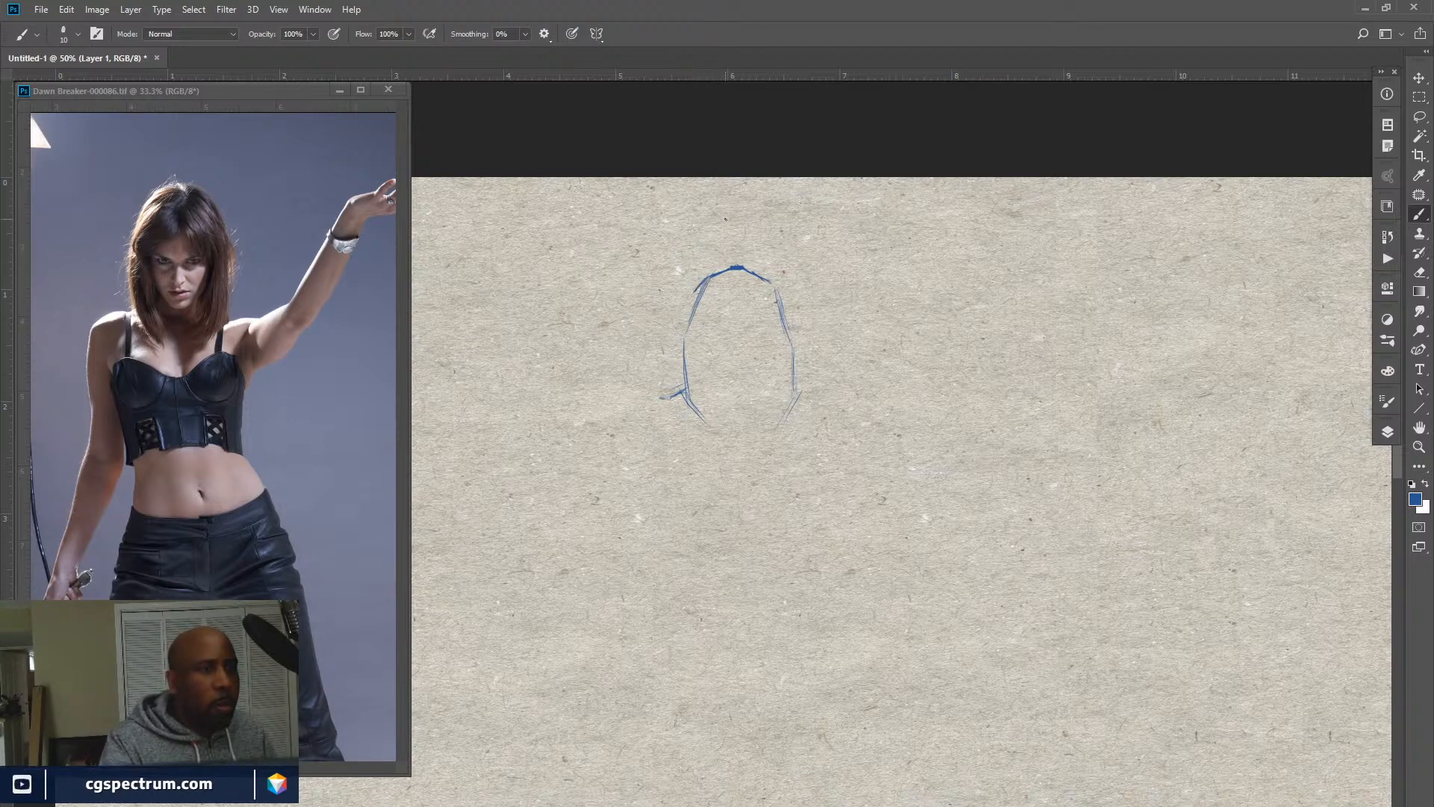
Set the brush opacity to 68% and retrace the crown and both sides of the head outline with darker strokes.
left_click_drag(270, 35, 254, 36)
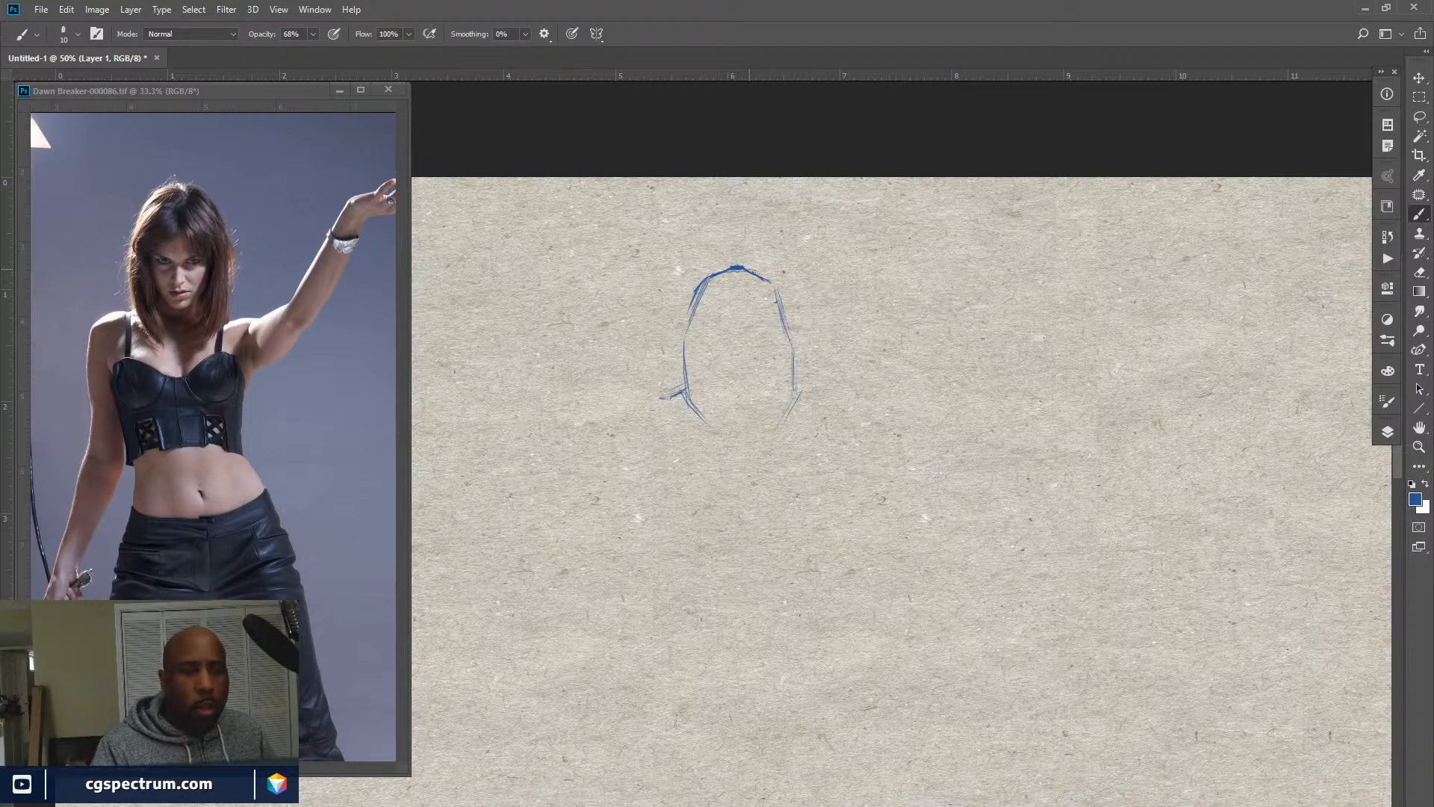
mouse_move(744, 266)
left_mouse_down()
mouse_move(787, 291)
mouse_move(788, 277)
left_mouse_up()
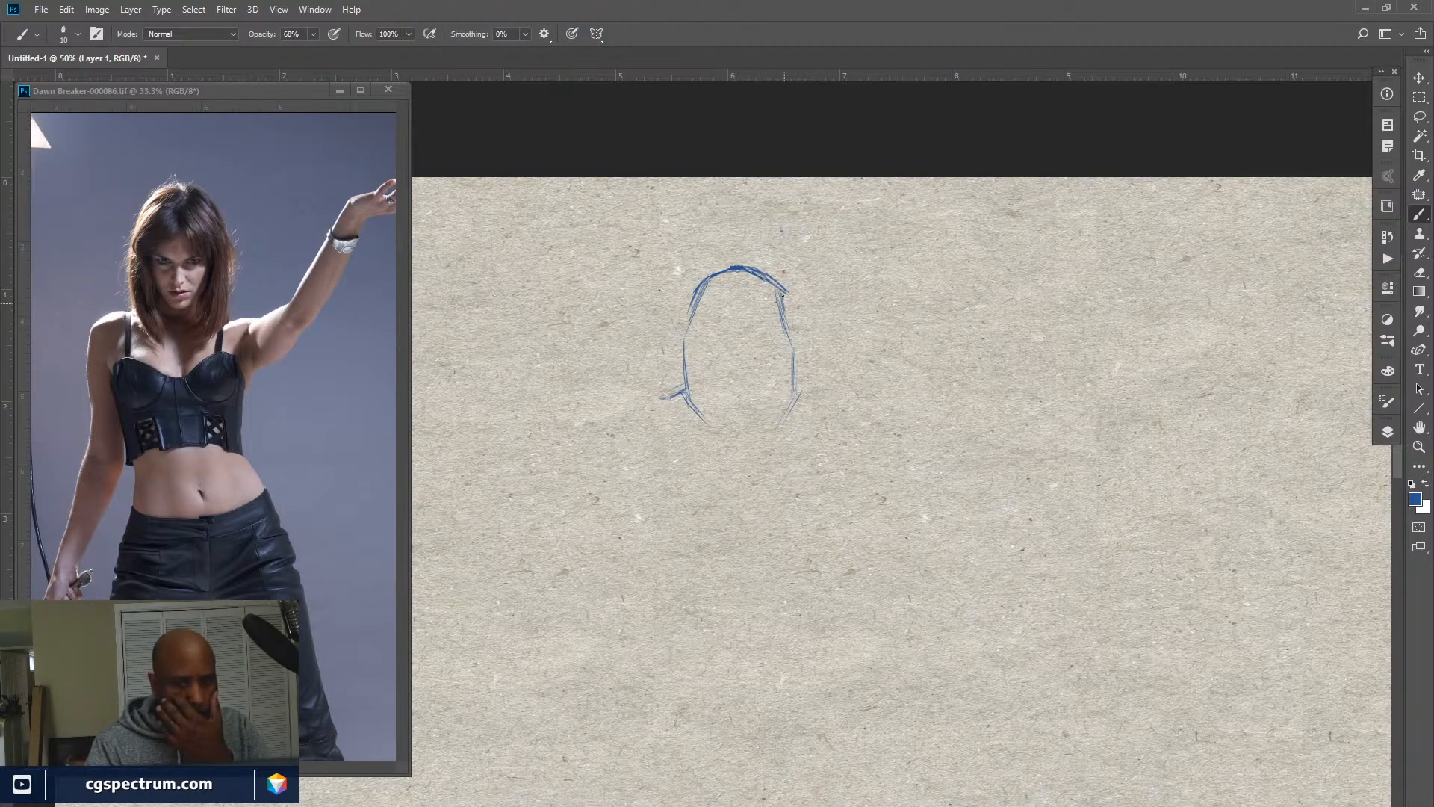
left_click_drag(782, 297, 797, 334)
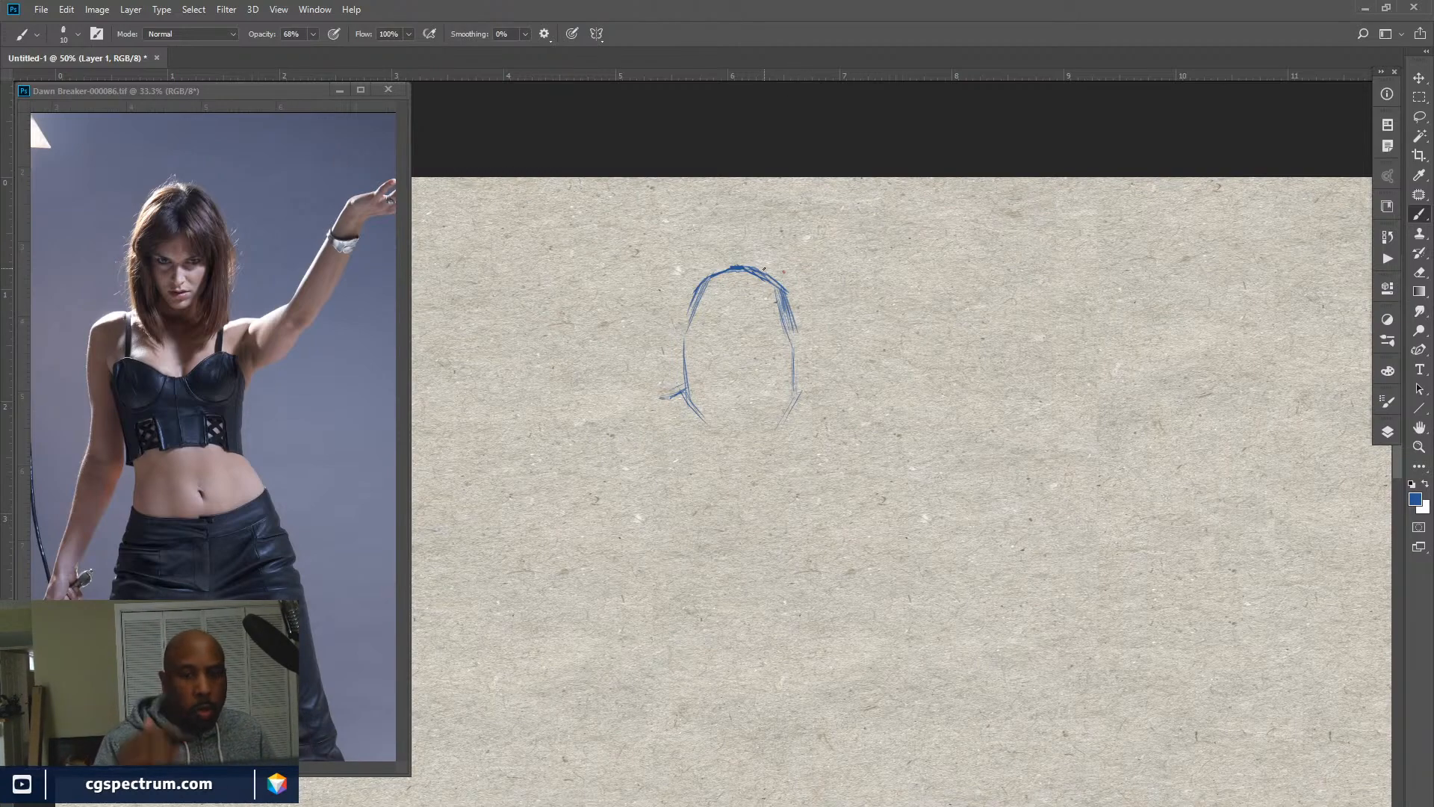
left_click_drag(693, 297, 687, 390)
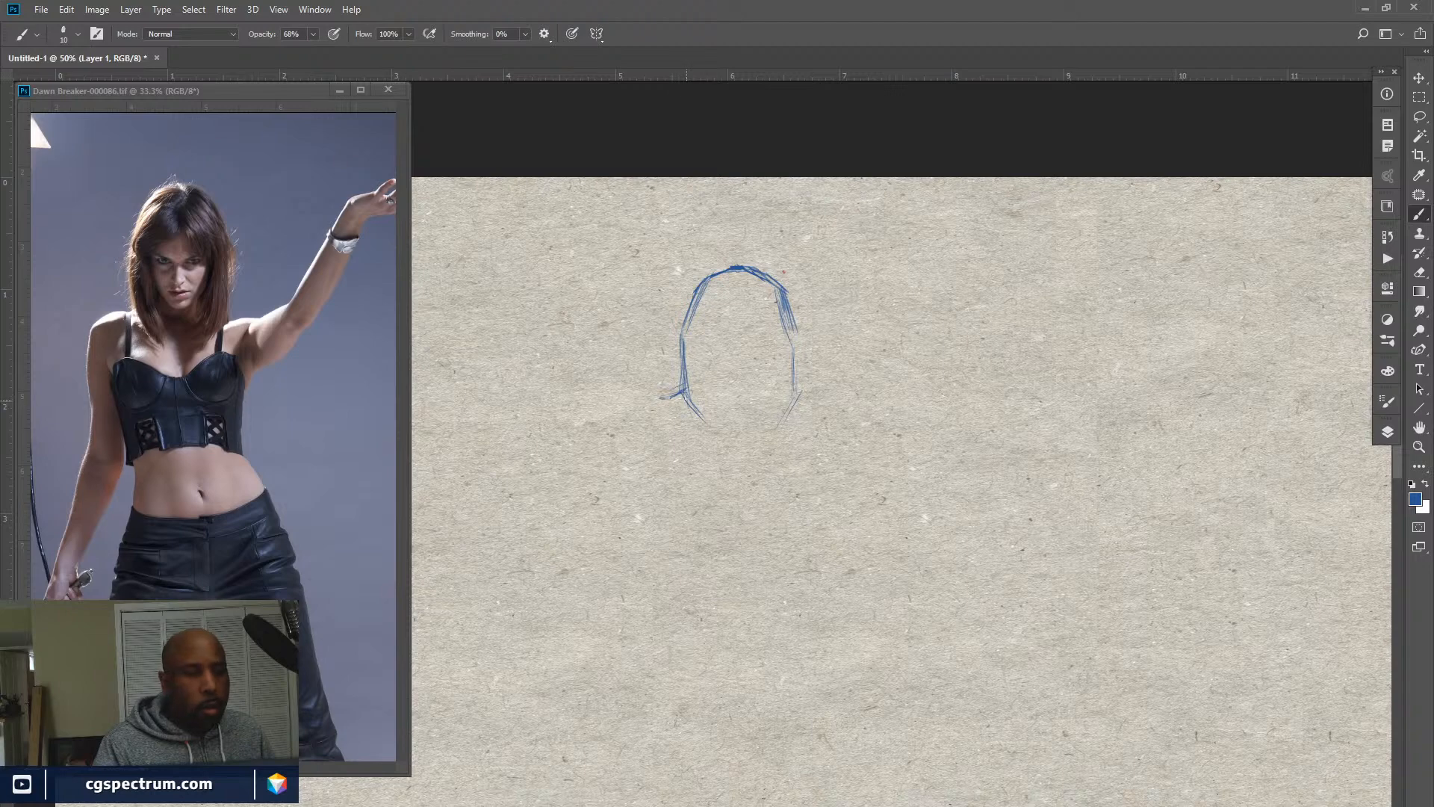
left_click_drag(684, 393, 704, 426)
left_click_drag(799, 366, 792, 324)
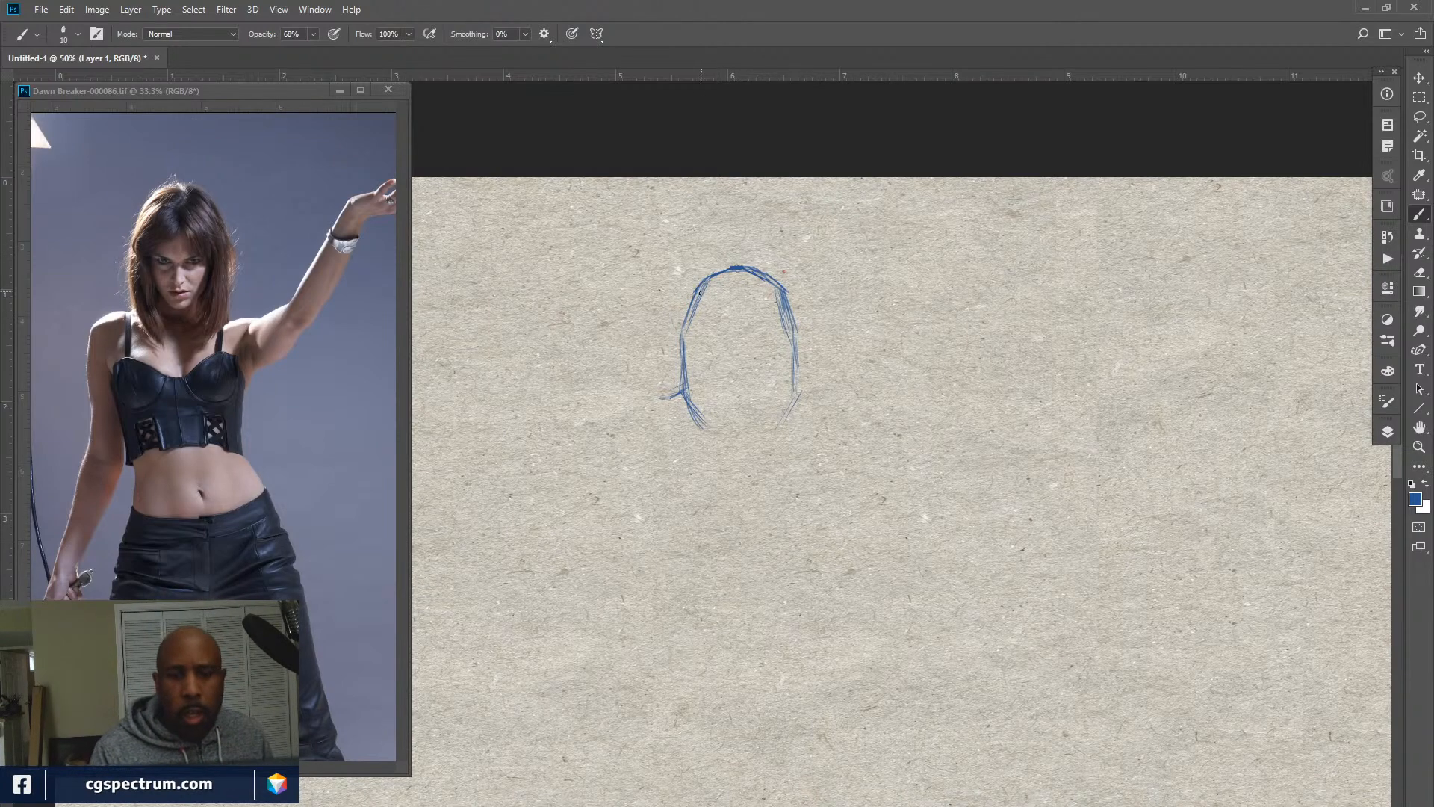
Erase stray lines along the head outline's upper left and strengthen its right side down to the hair's lower end.
key("e")
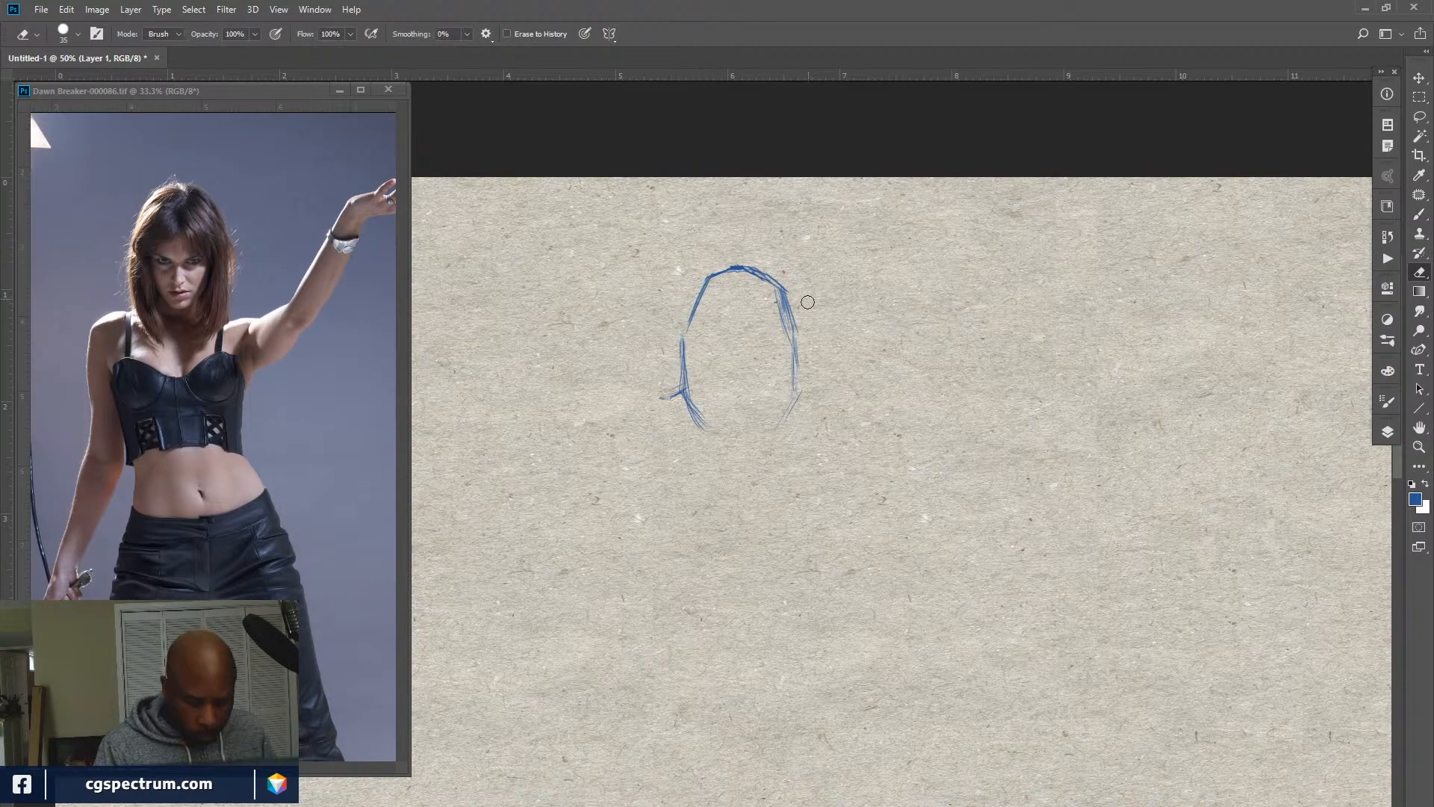
key("b")
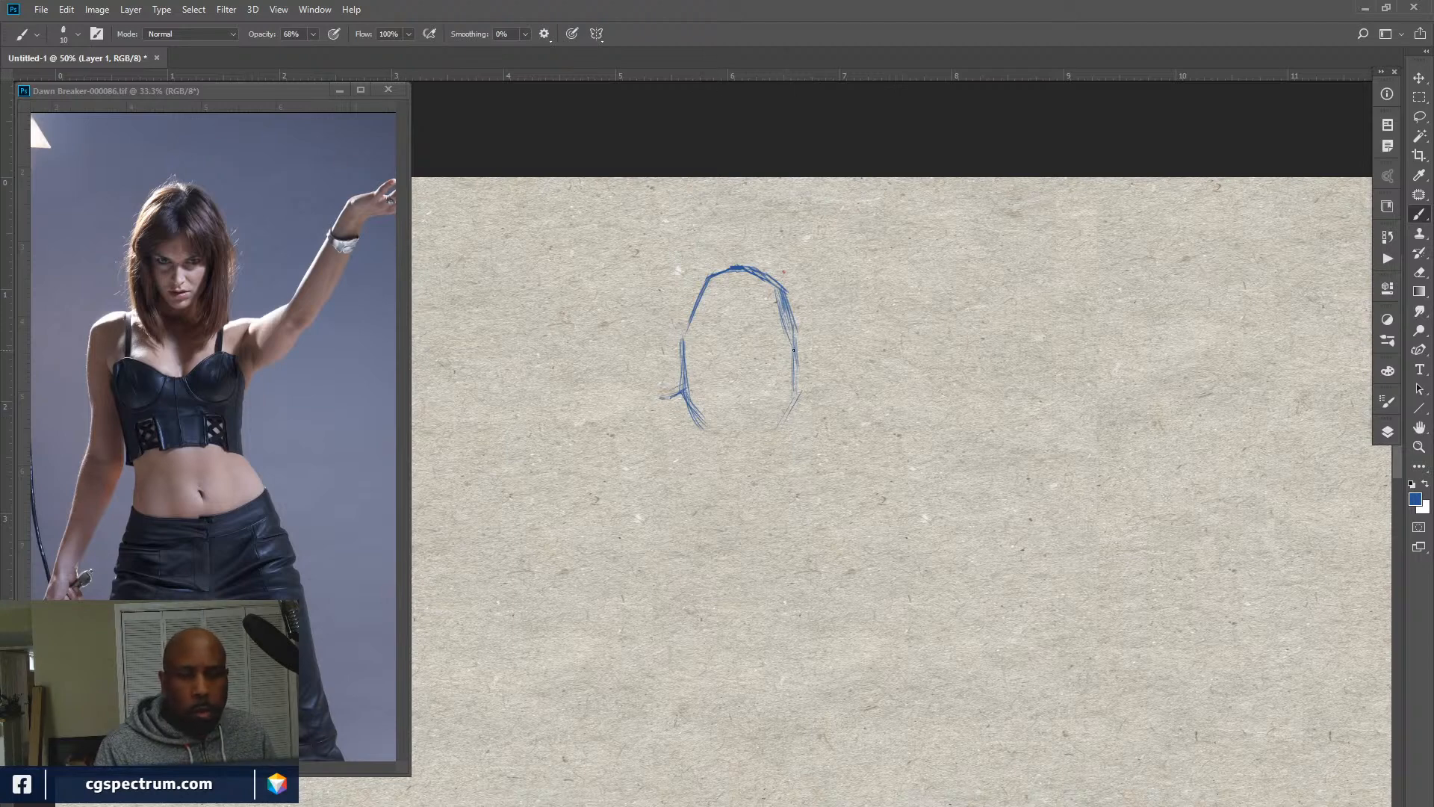
left_click_drag(799, 386, 795, 331)
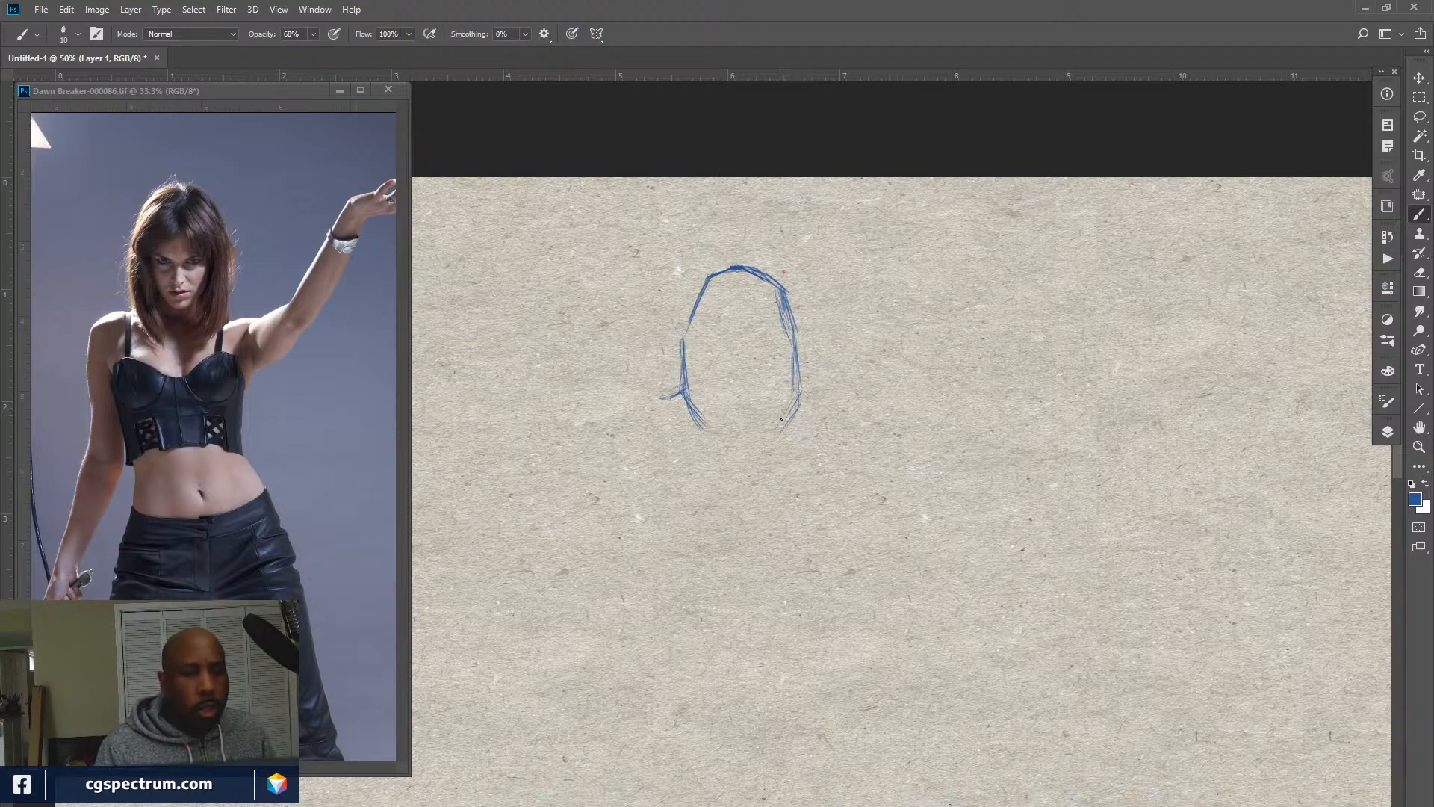
left_click_drag(801, 401, 789, 417)
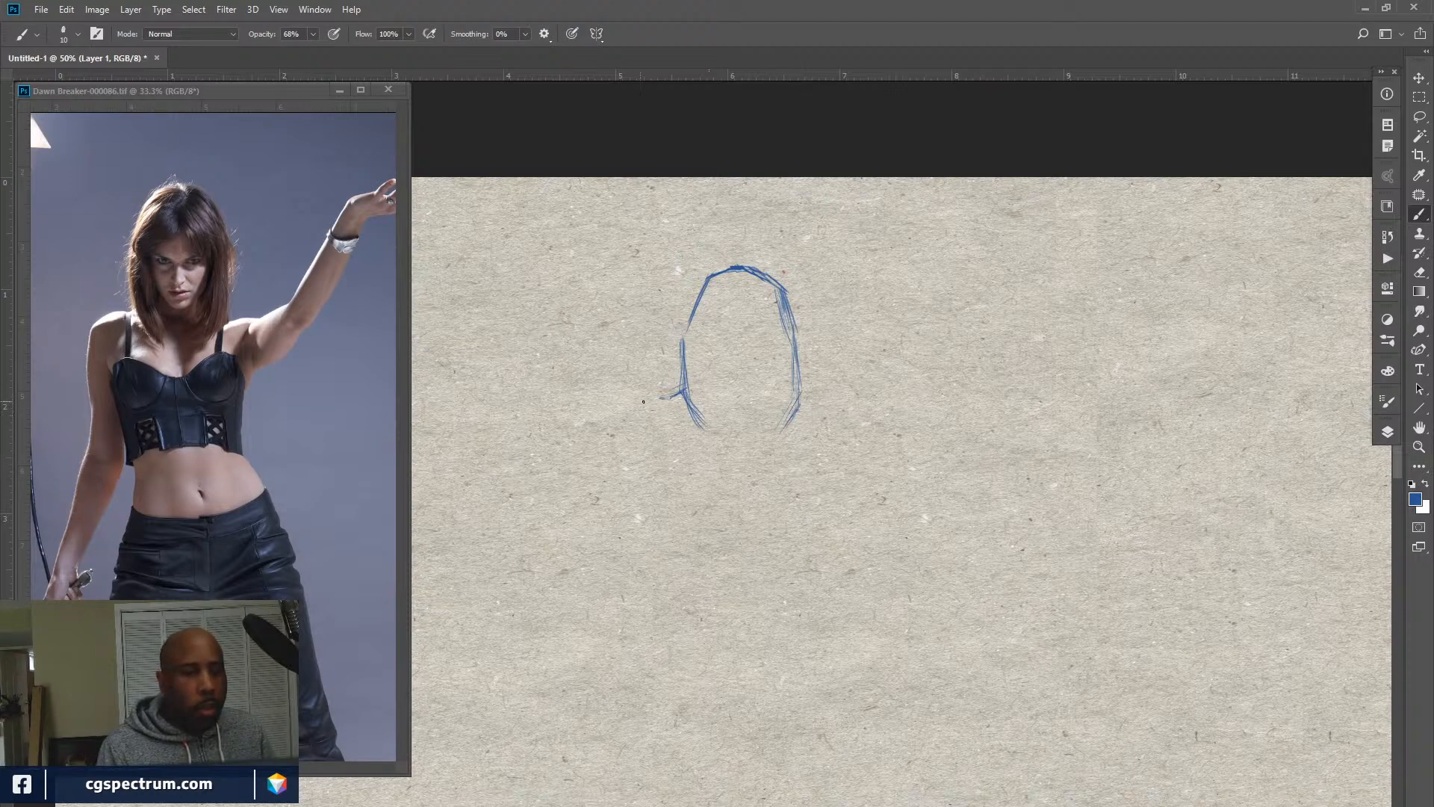
Draw both shoulder lines outward from the woman's hair and run the left one down into the upper arm.
left_click_drag(634, 405, 671, 398)
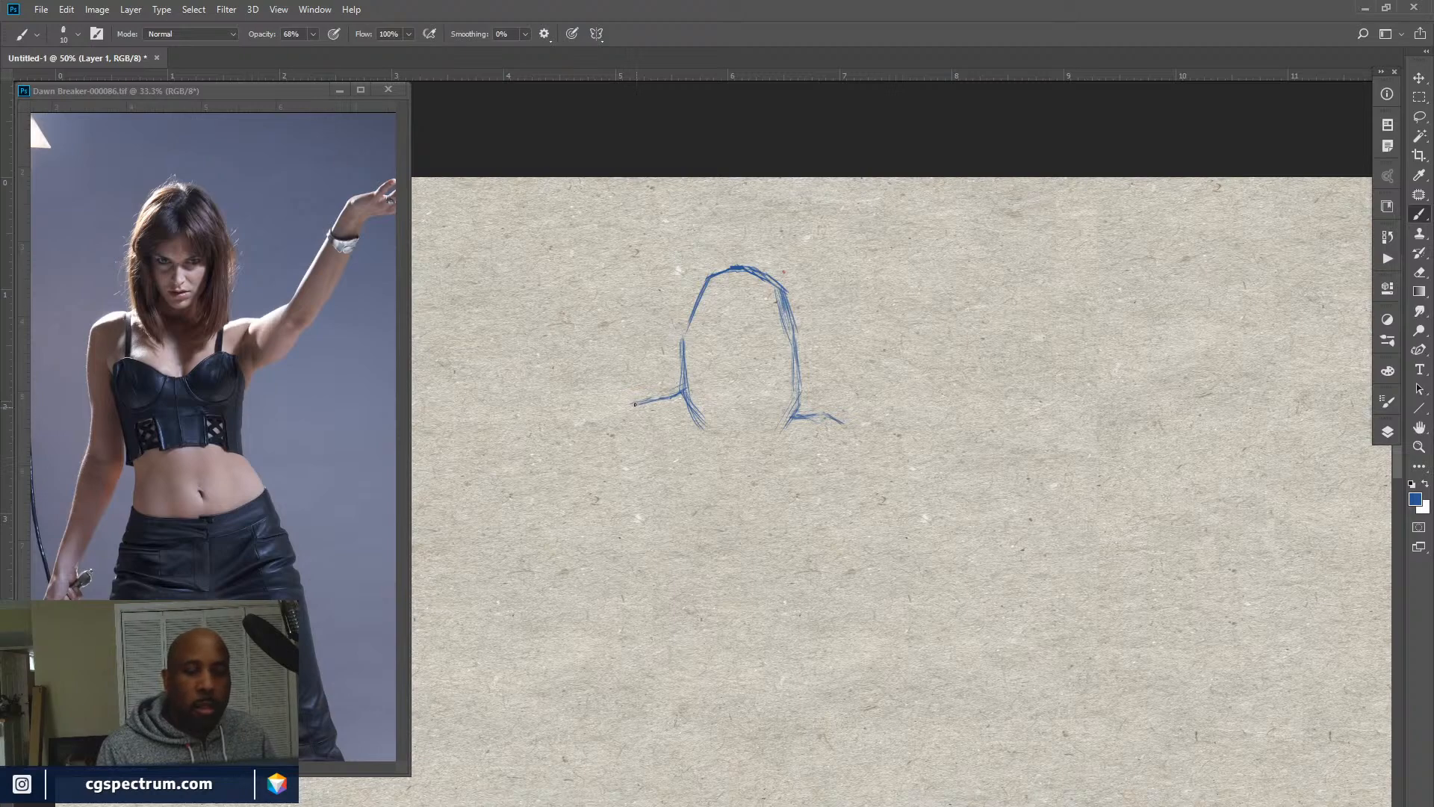
left_click_drag(632, 414, 627, 429)
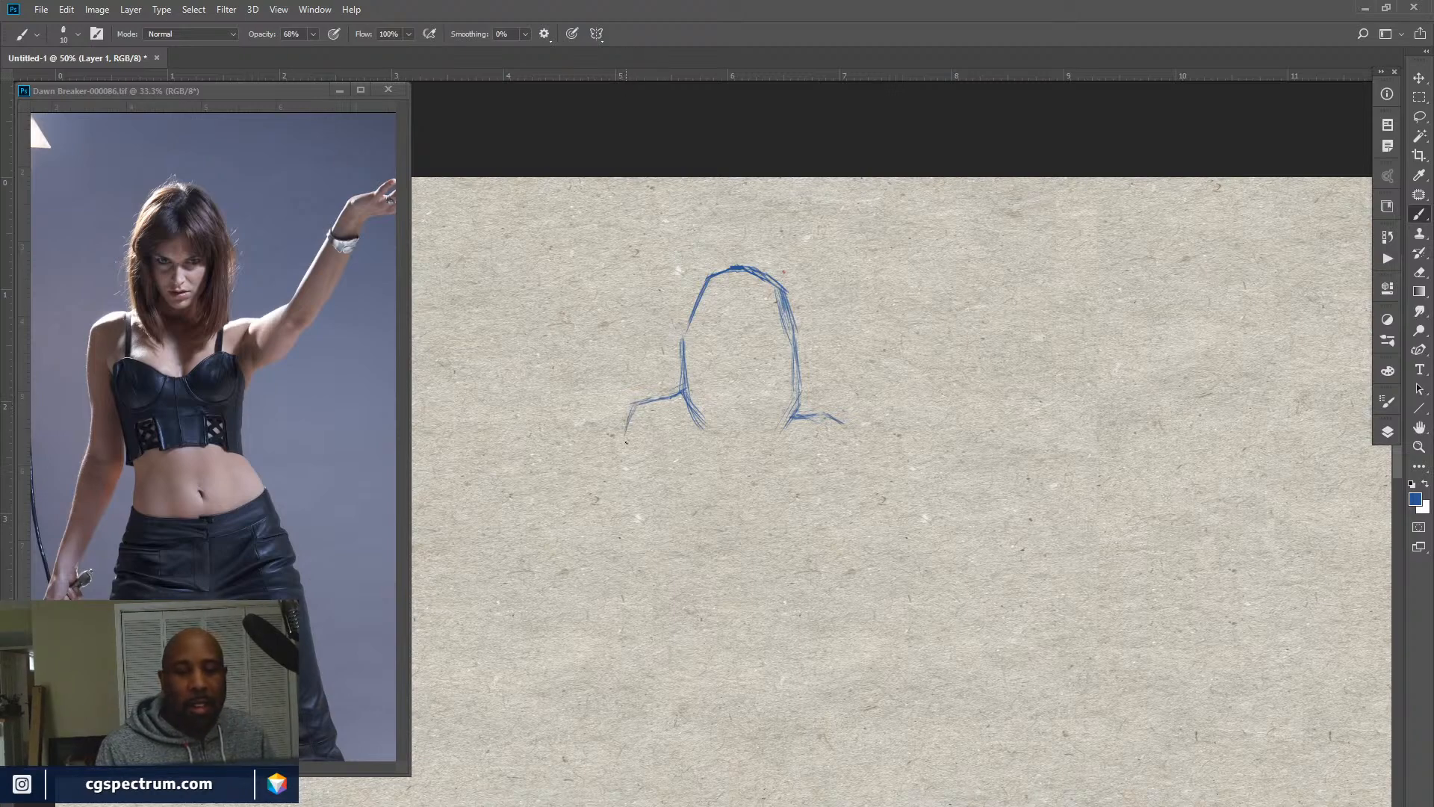
left_click_drag(624, 435, 626, 495)
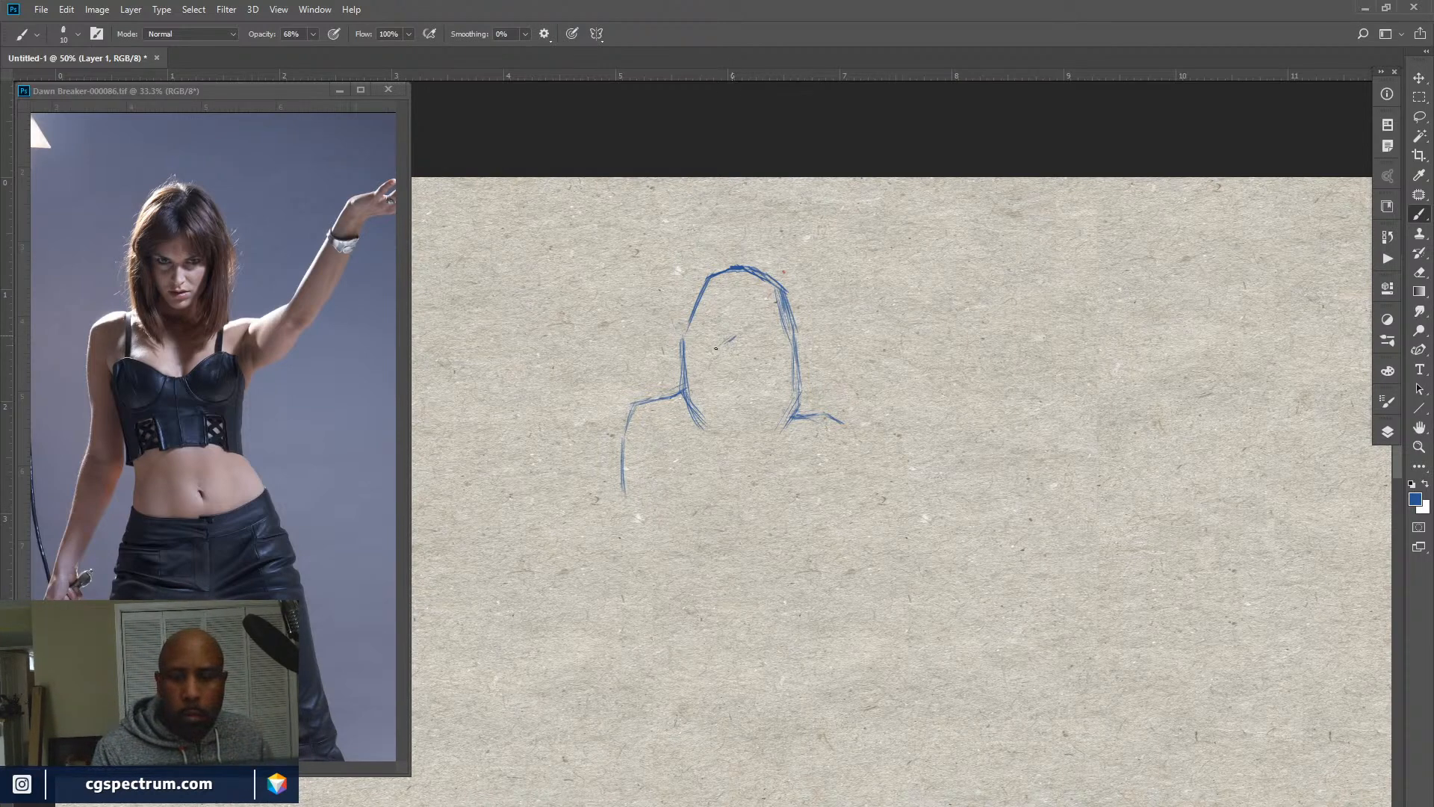
Sketch the left half of the fringe and the left side of the face down to the chin inside the head outline.
left_click_drag(739, 333, 718, 347)
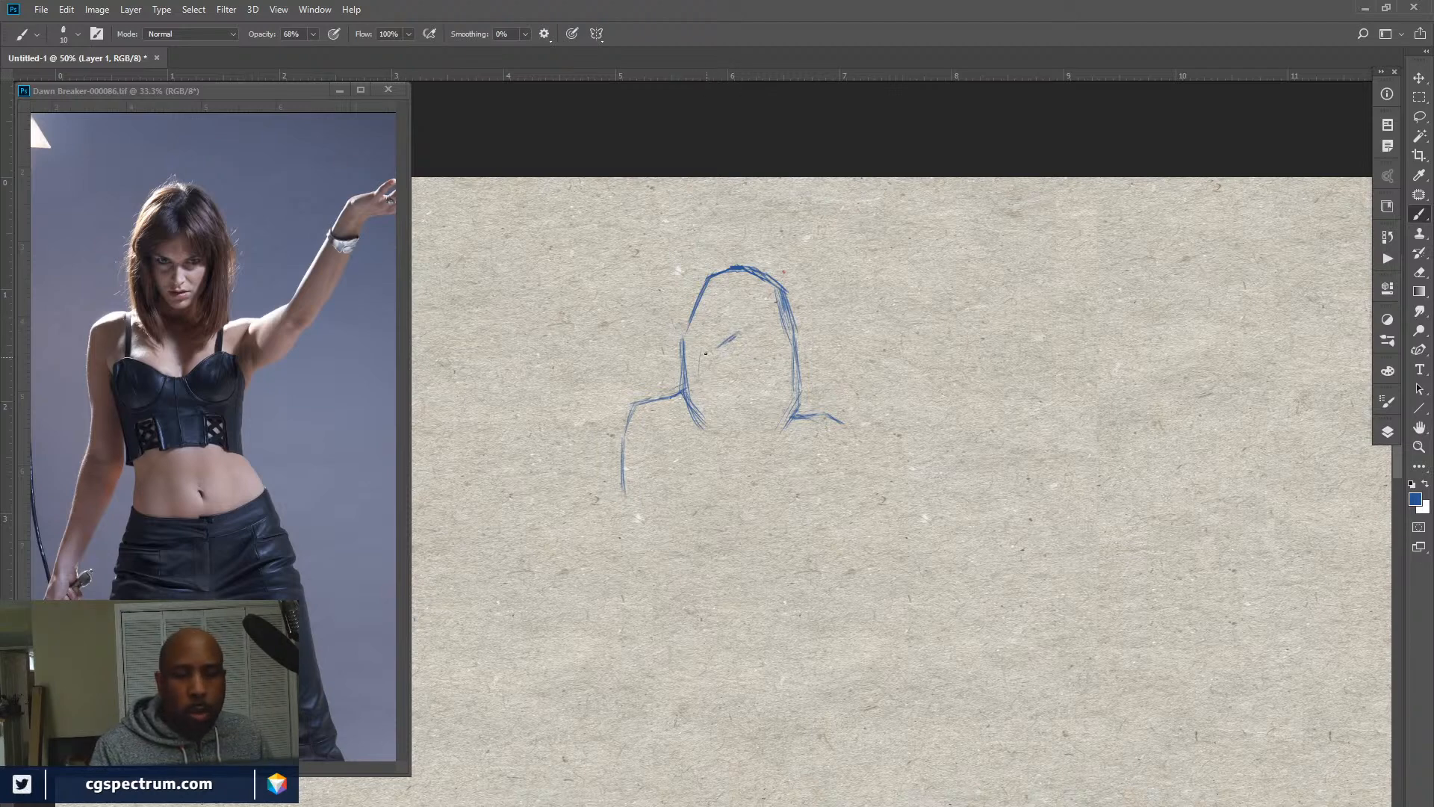
left_click_drag(708, 360, 716, 393)
left_click_drag(707, 364, 733, 417)
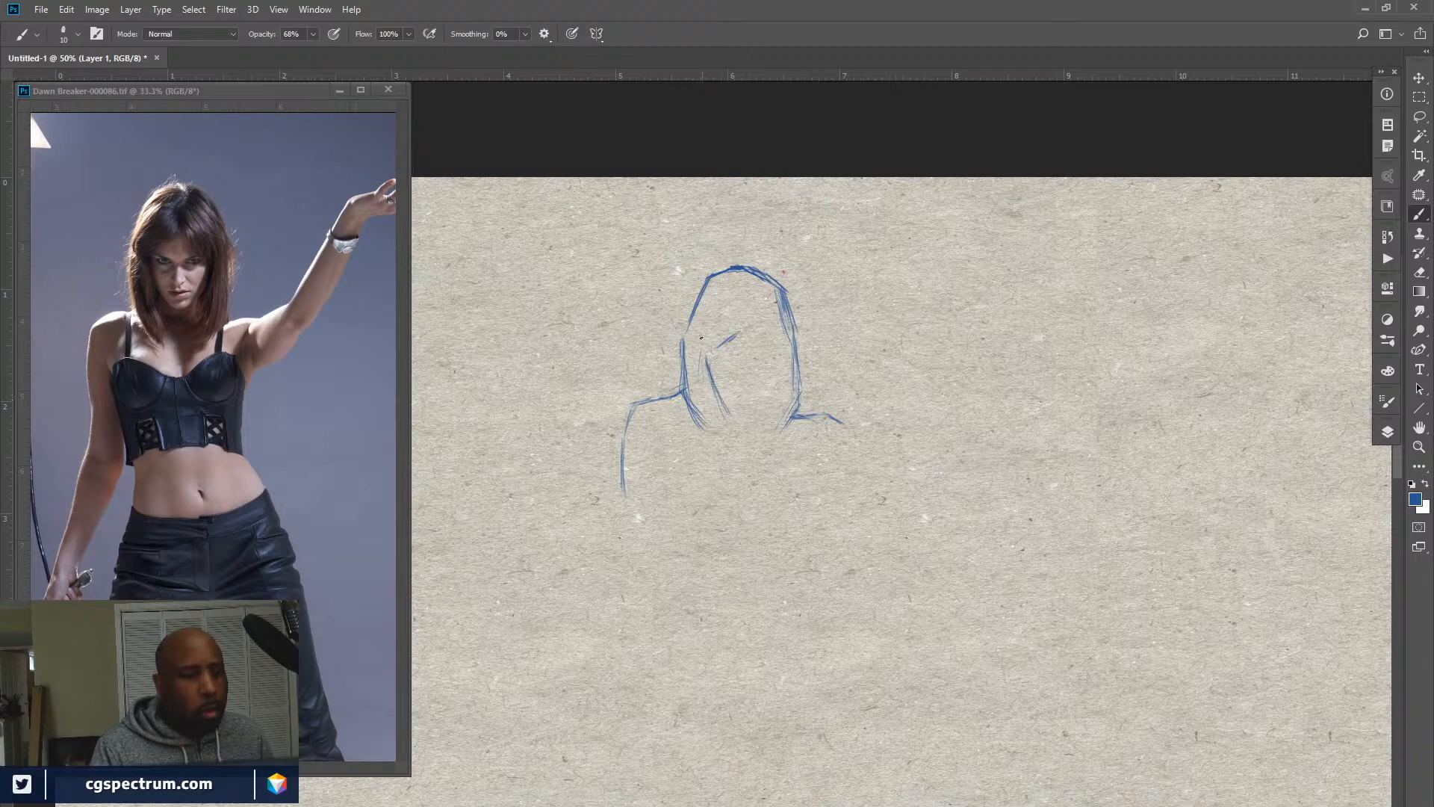
left_click_drag(702, 354, 729, 417)
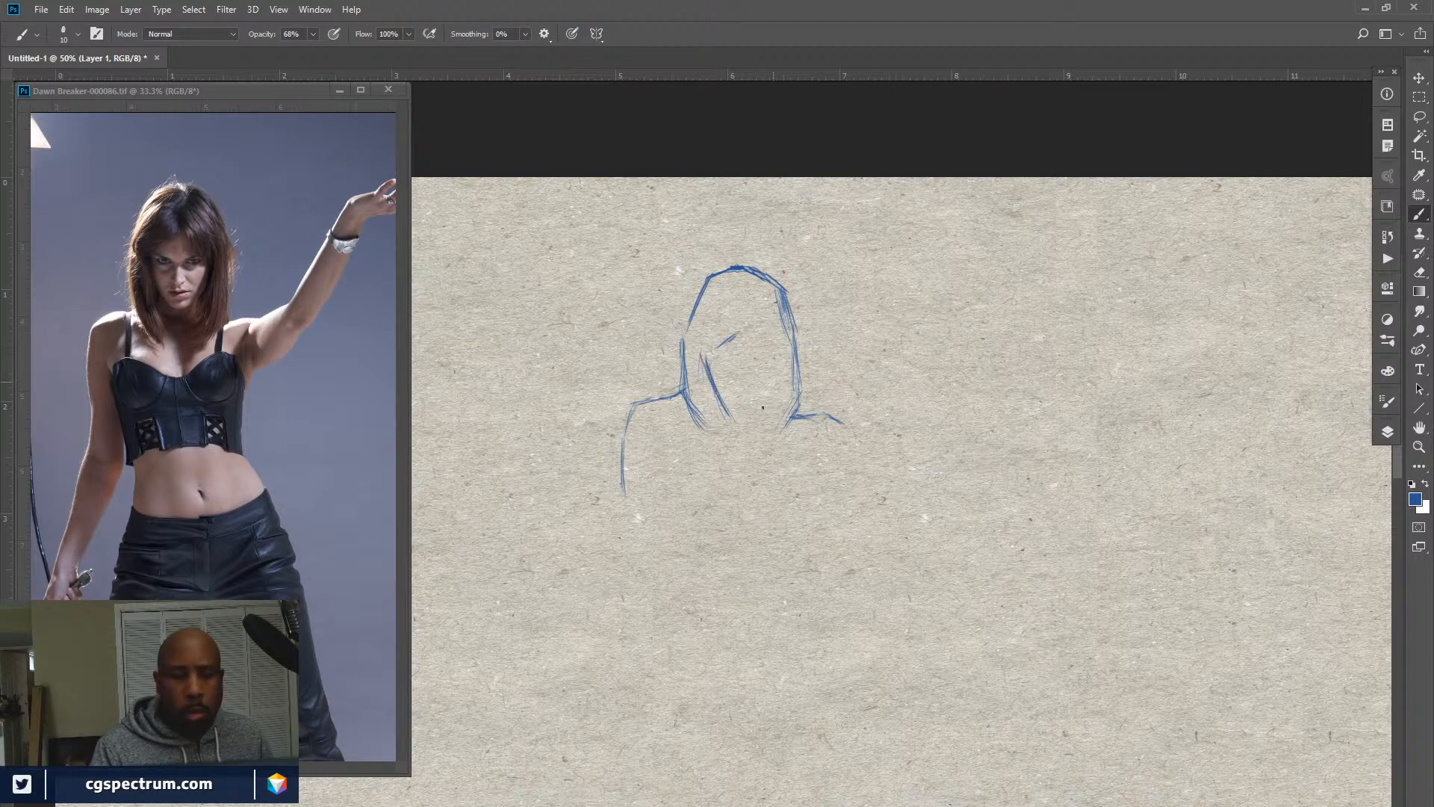
left_click_drag(747, 418, 730, 416)
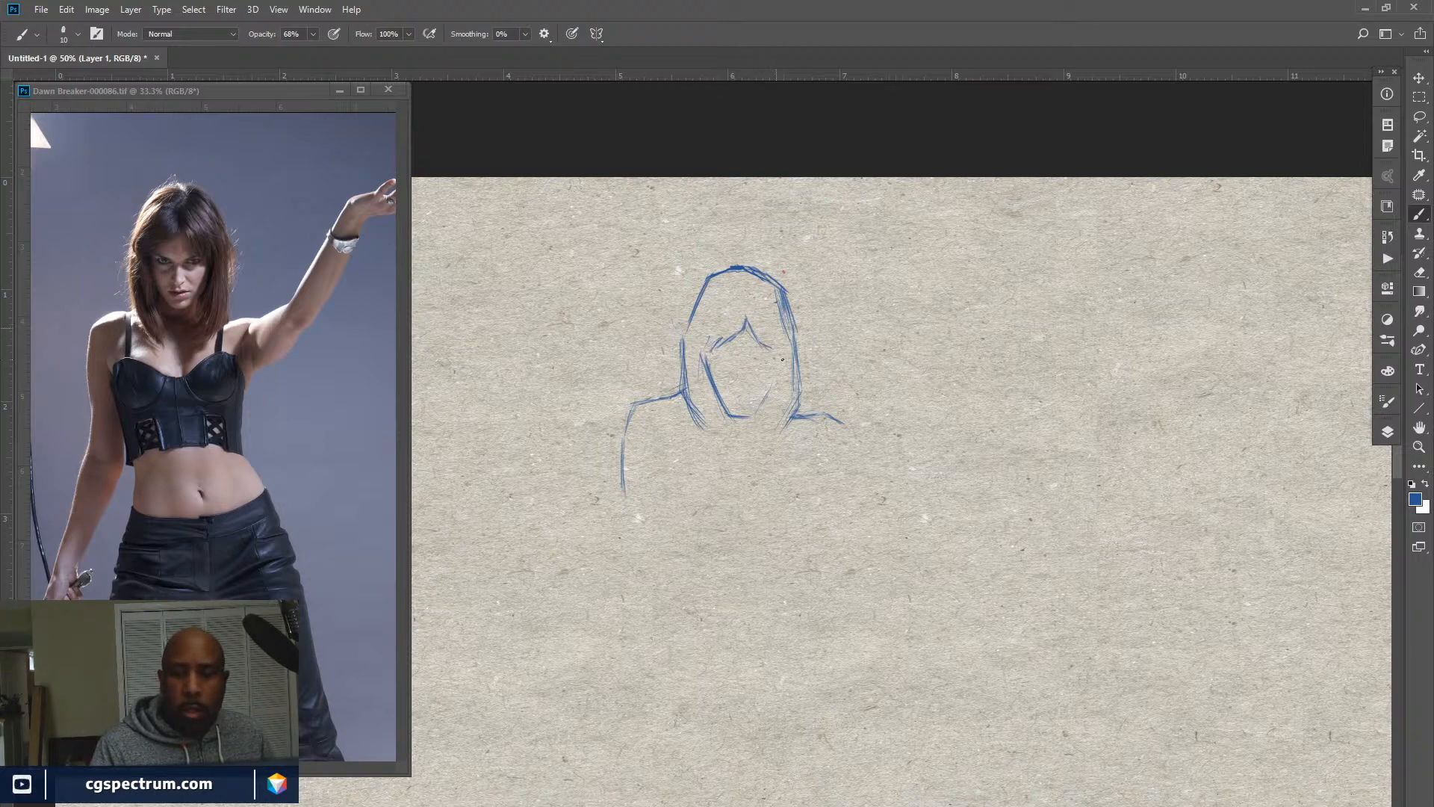
Draw the inner hair edge right of the face, strengthen the outer right hair, and close the gap in the left hair outline.
left_click_drag(776, 324, 779, 359)
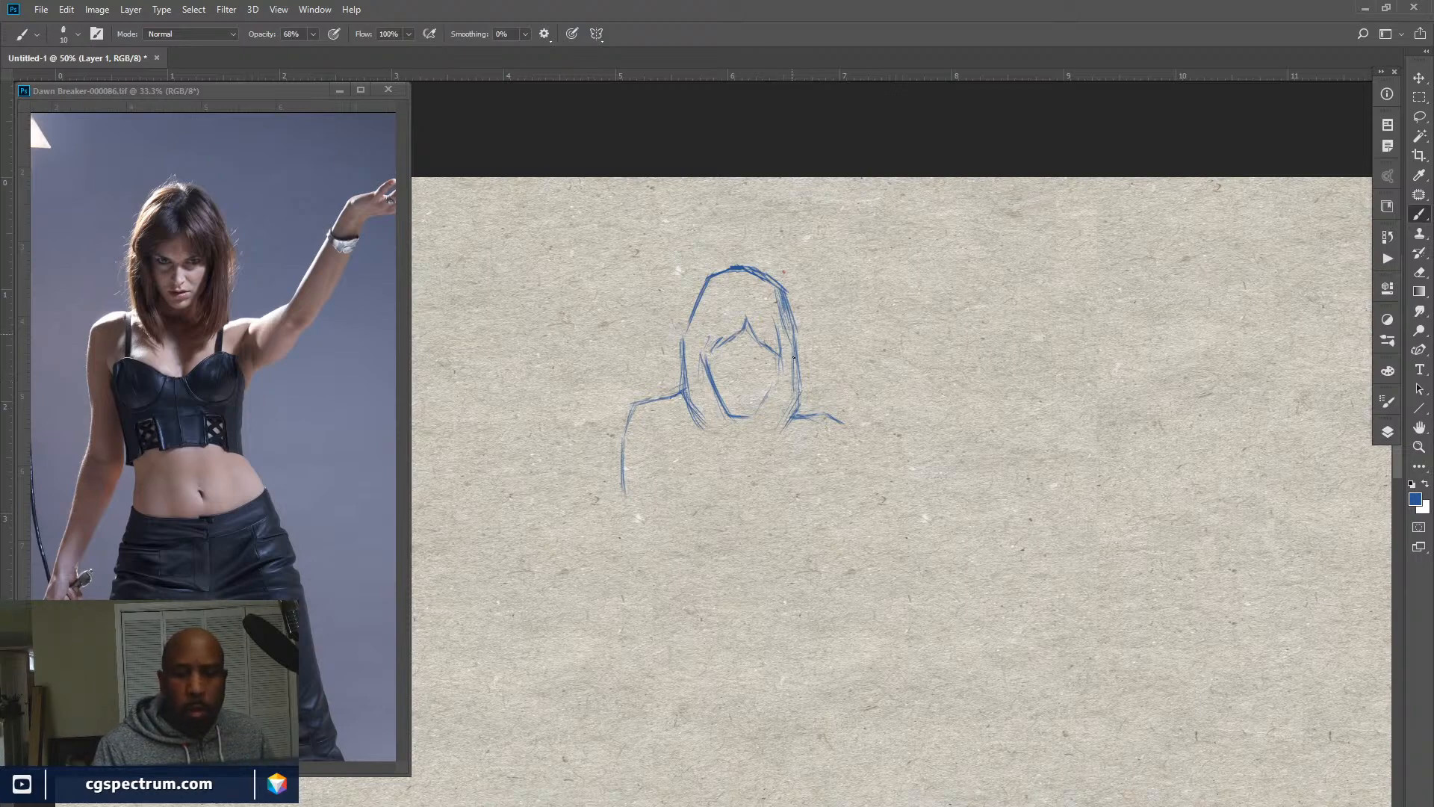
left_click_drag(795, 351, 791, 411)
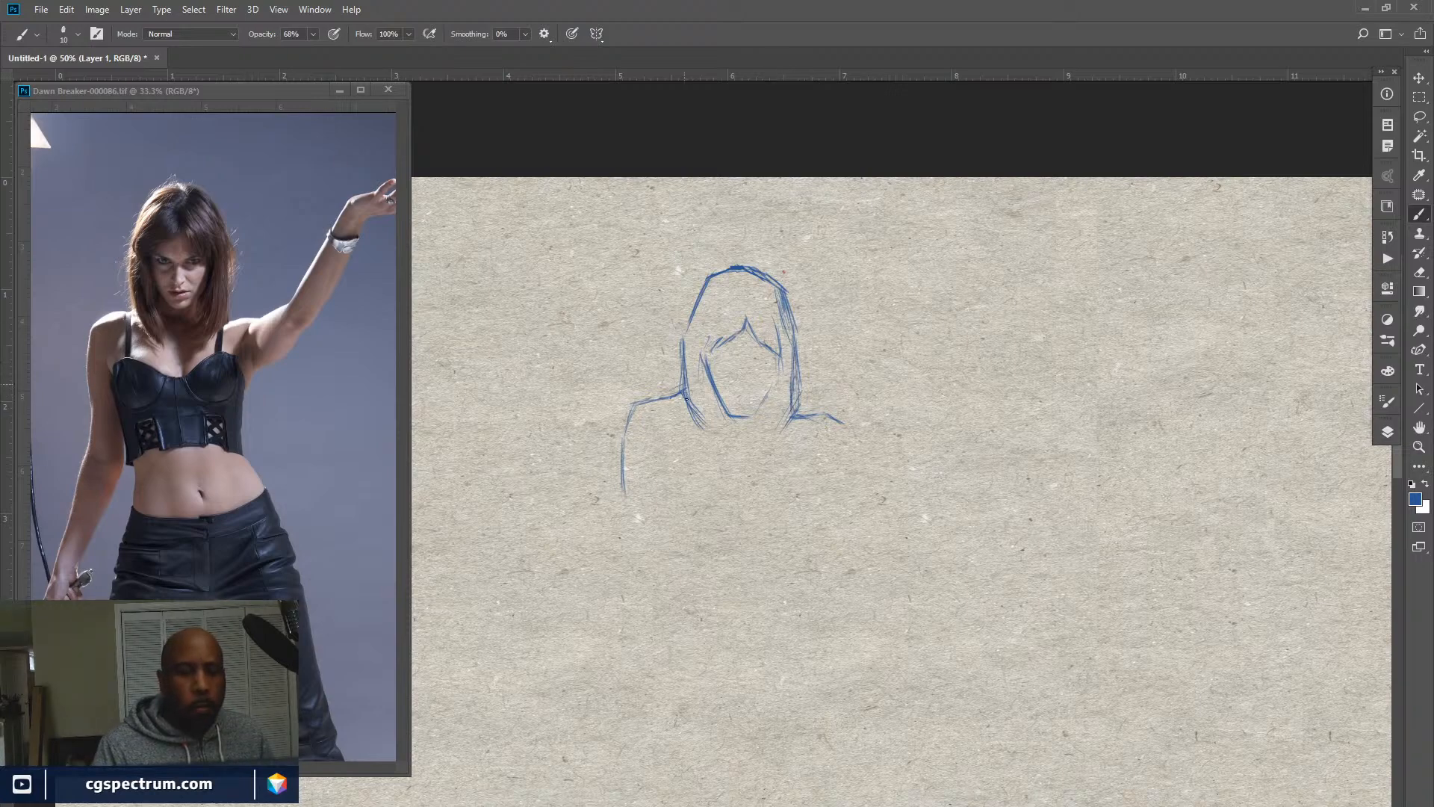
left_click_drag(686, 329, 689, 328)
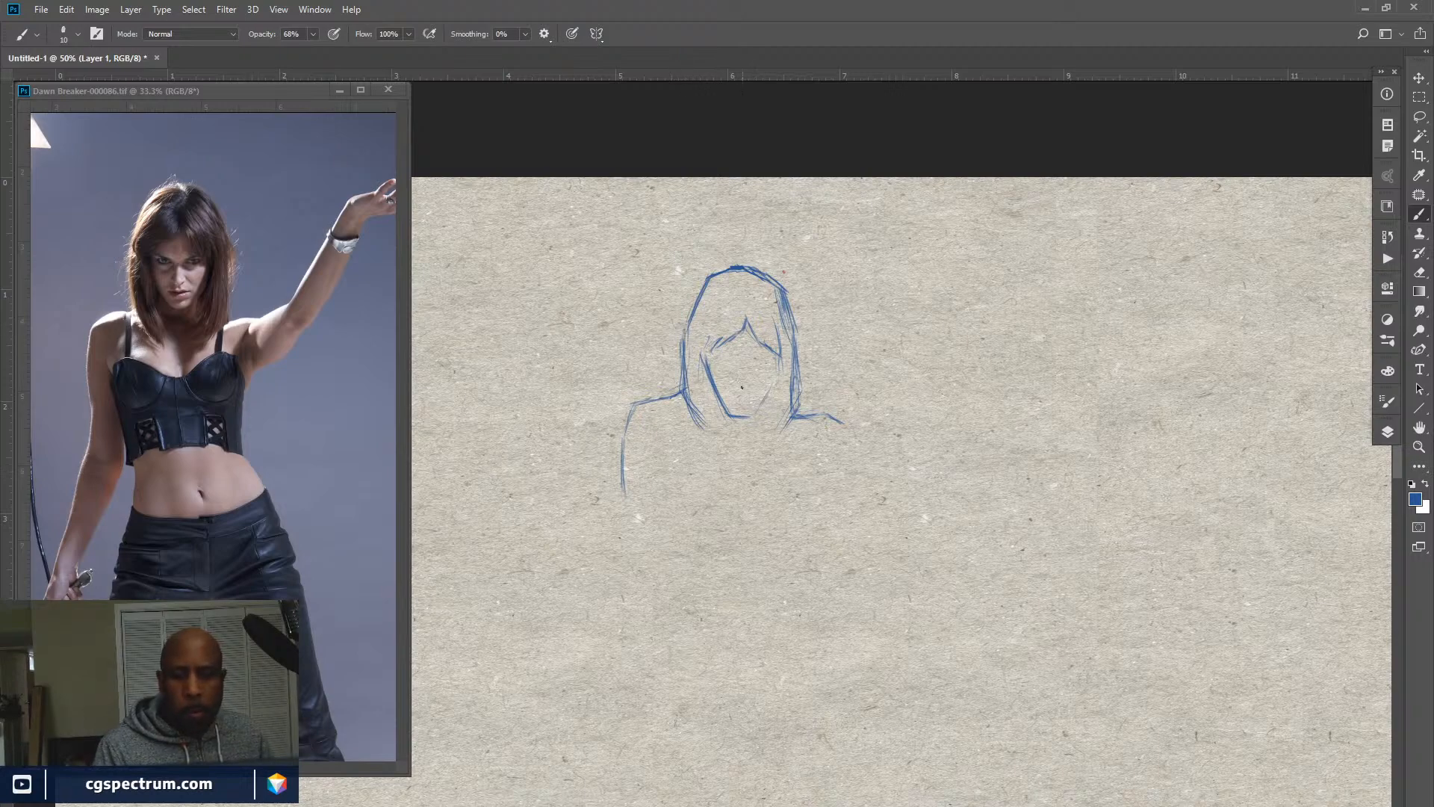
Enlarge the canvas to 66.7% and the reference photo to 50% around the head, and complete the right side of the sketched chin.
key("ctrl+plus")
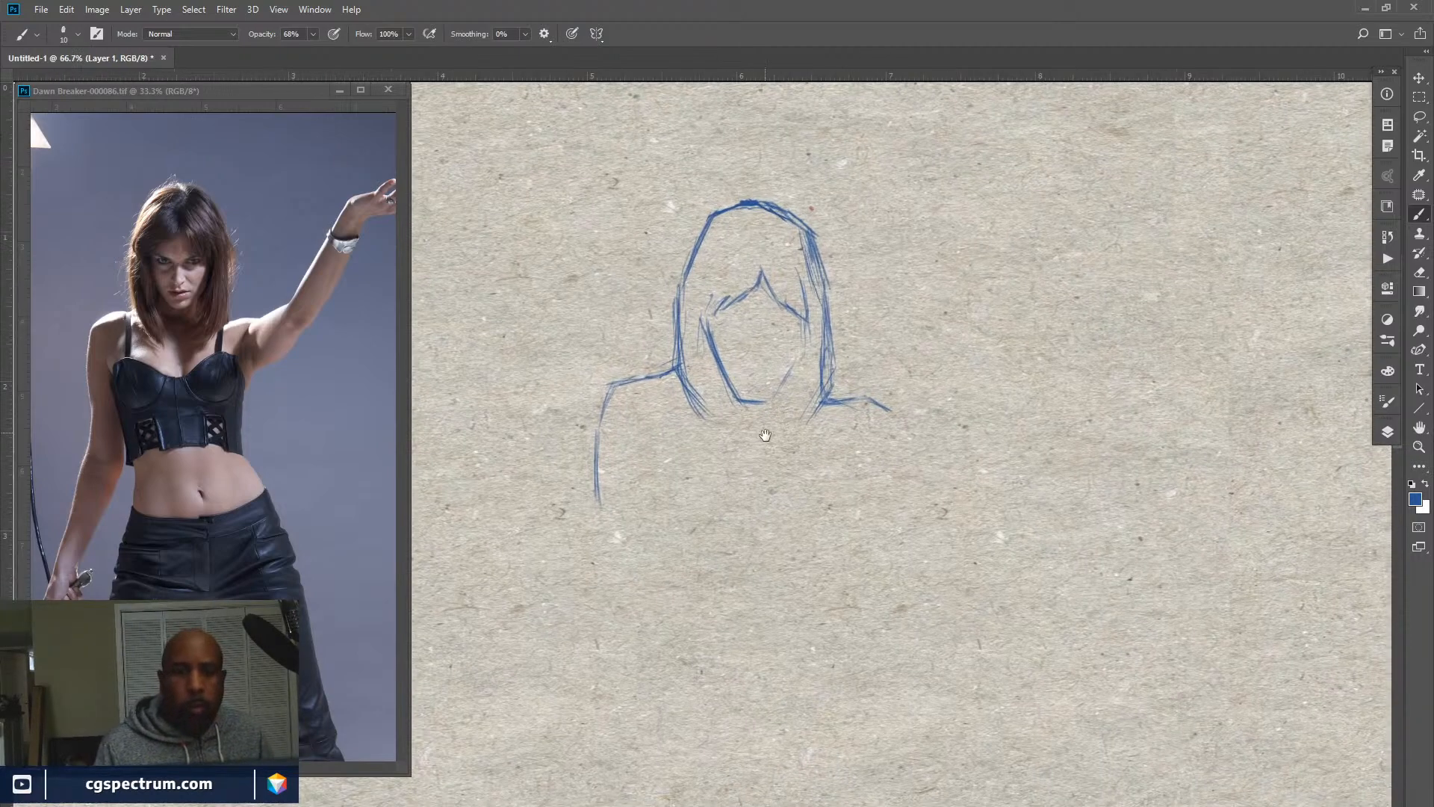
left_click_drag(765, 435, 768, 441)
left_click(291, 469)
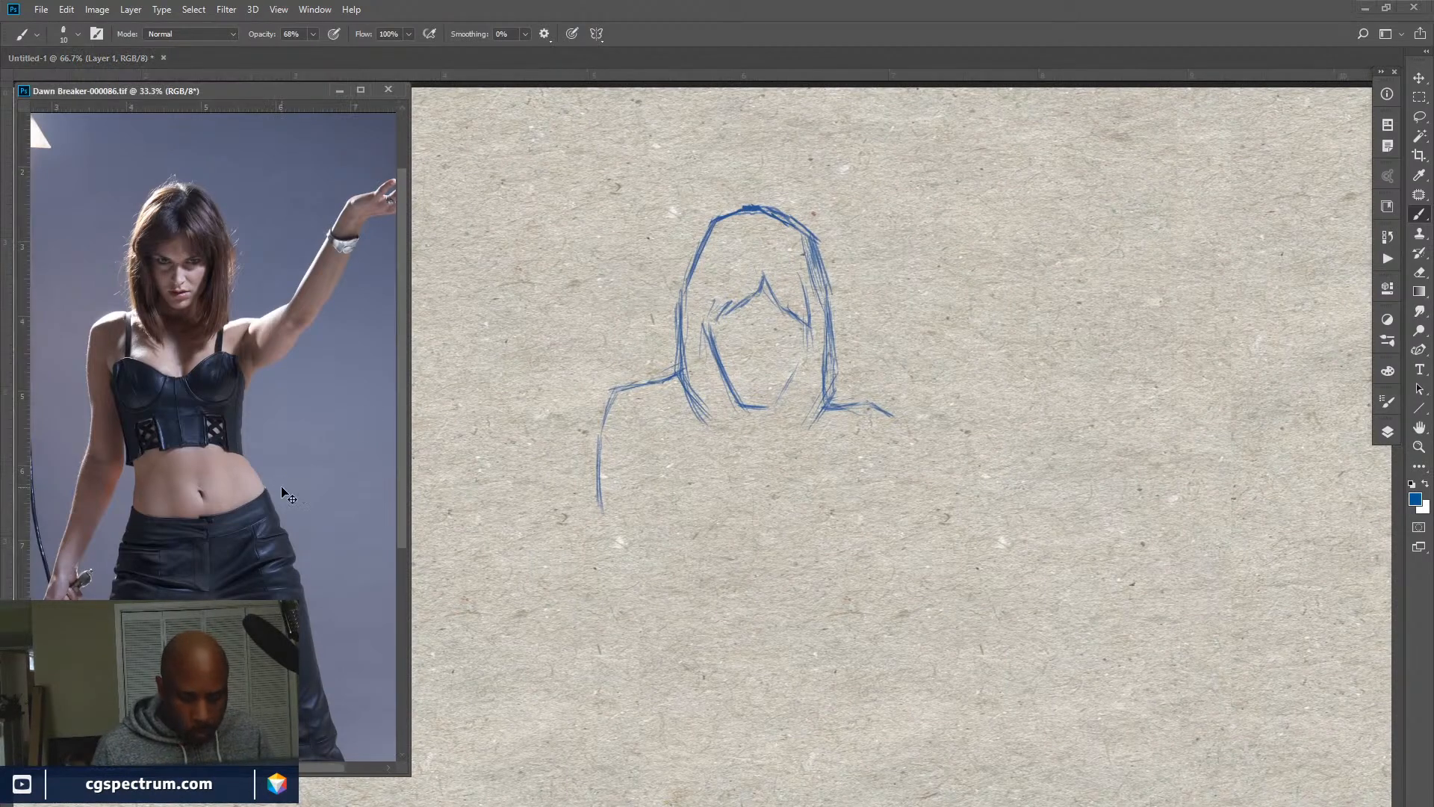
key("ctrl+plus")
left_click_drag(265, 439, 301, 511, "space")
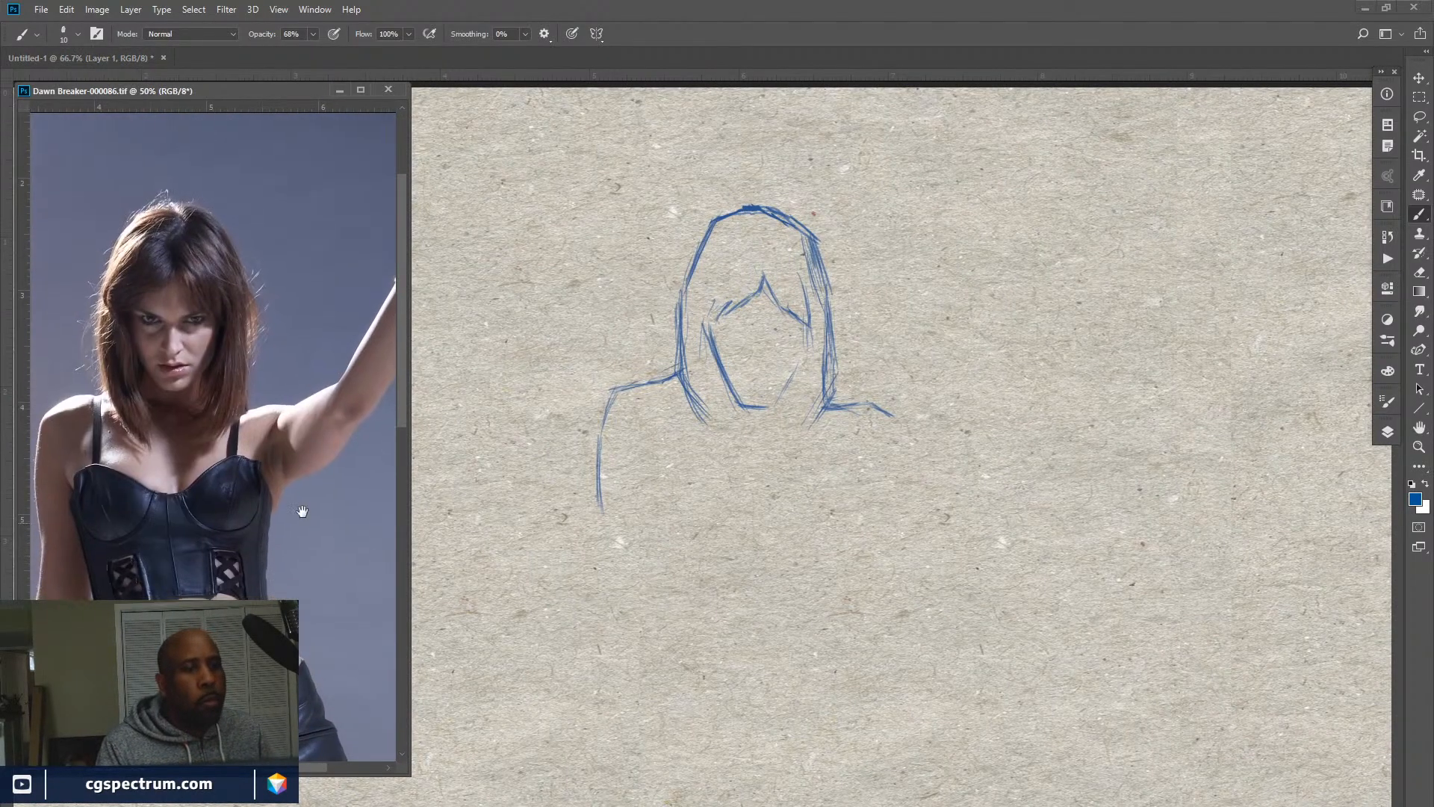
left_click(733, 334)
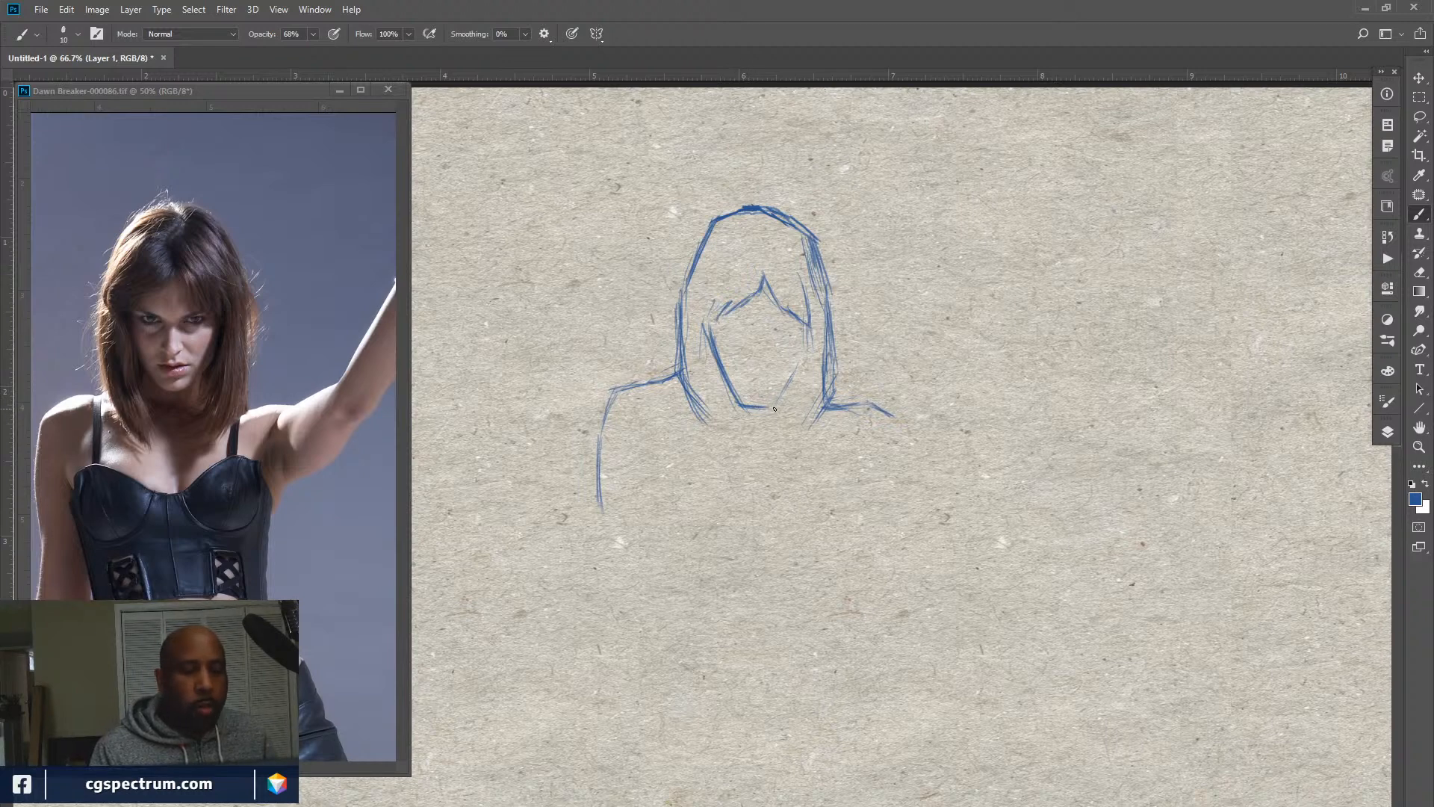
left_click_drag(781, 400, 772, 405)
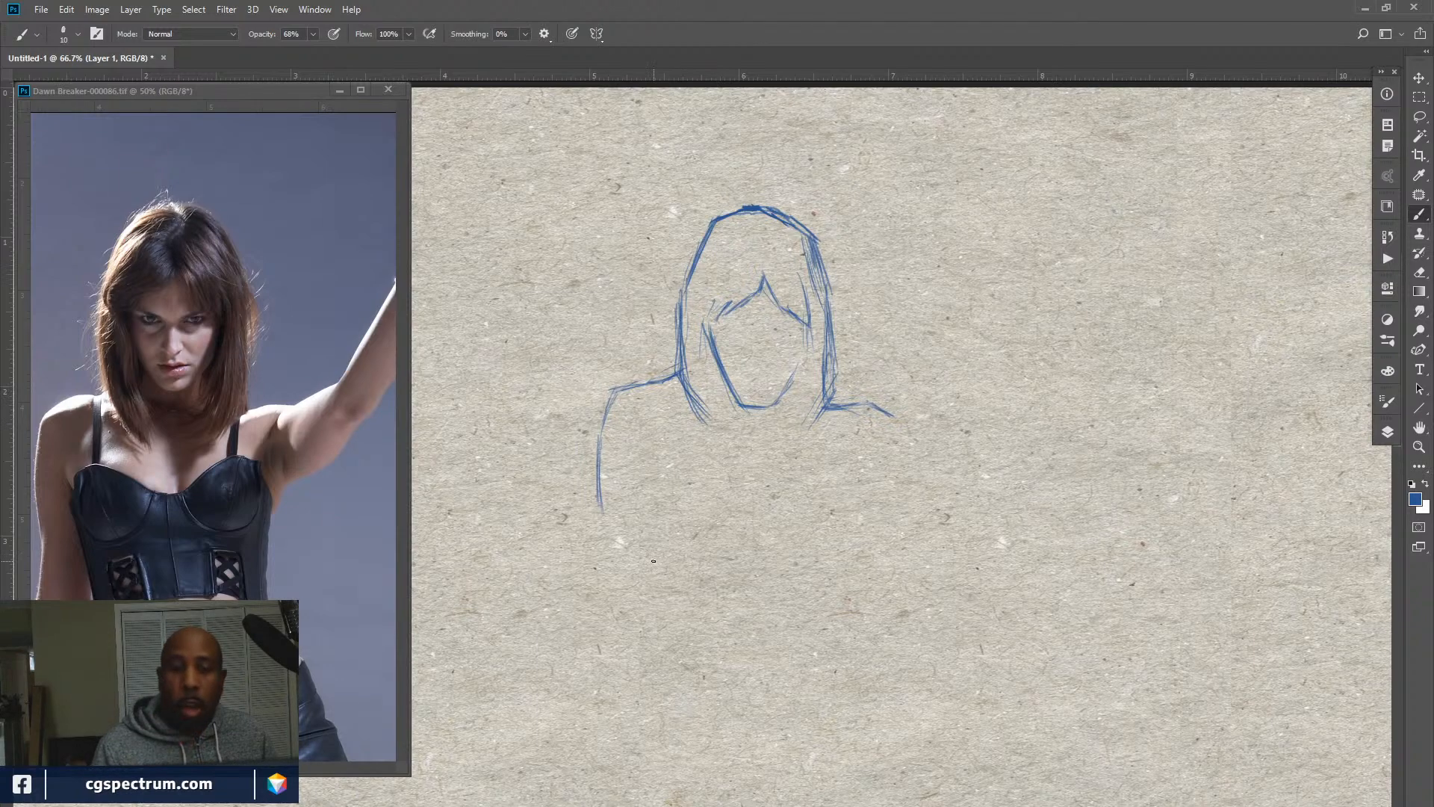
Draw a simple cartoon face on the blank paper right of the woman's head: round outline, two circle eyes, a smile and a nose.
mouse_move(855, 503)
left_mouse_down()
mouse_move(627, 579)
mouse_move(608, 561)
left_mouse_up()
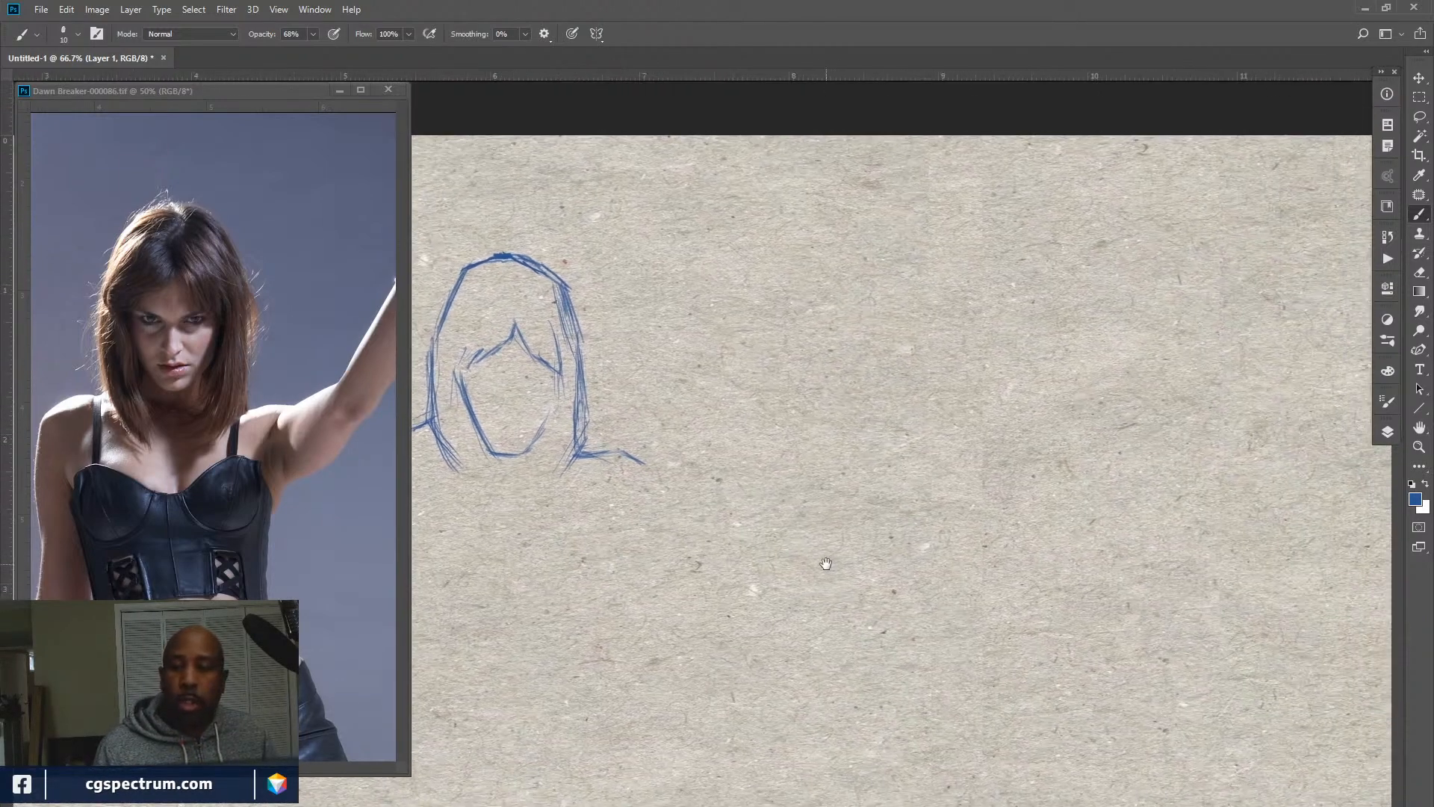
mouse_move(826, 564)
left_mouse_down()
mouse_move(790, 544)
mouse_move(772, 500)
left_mouse_up()
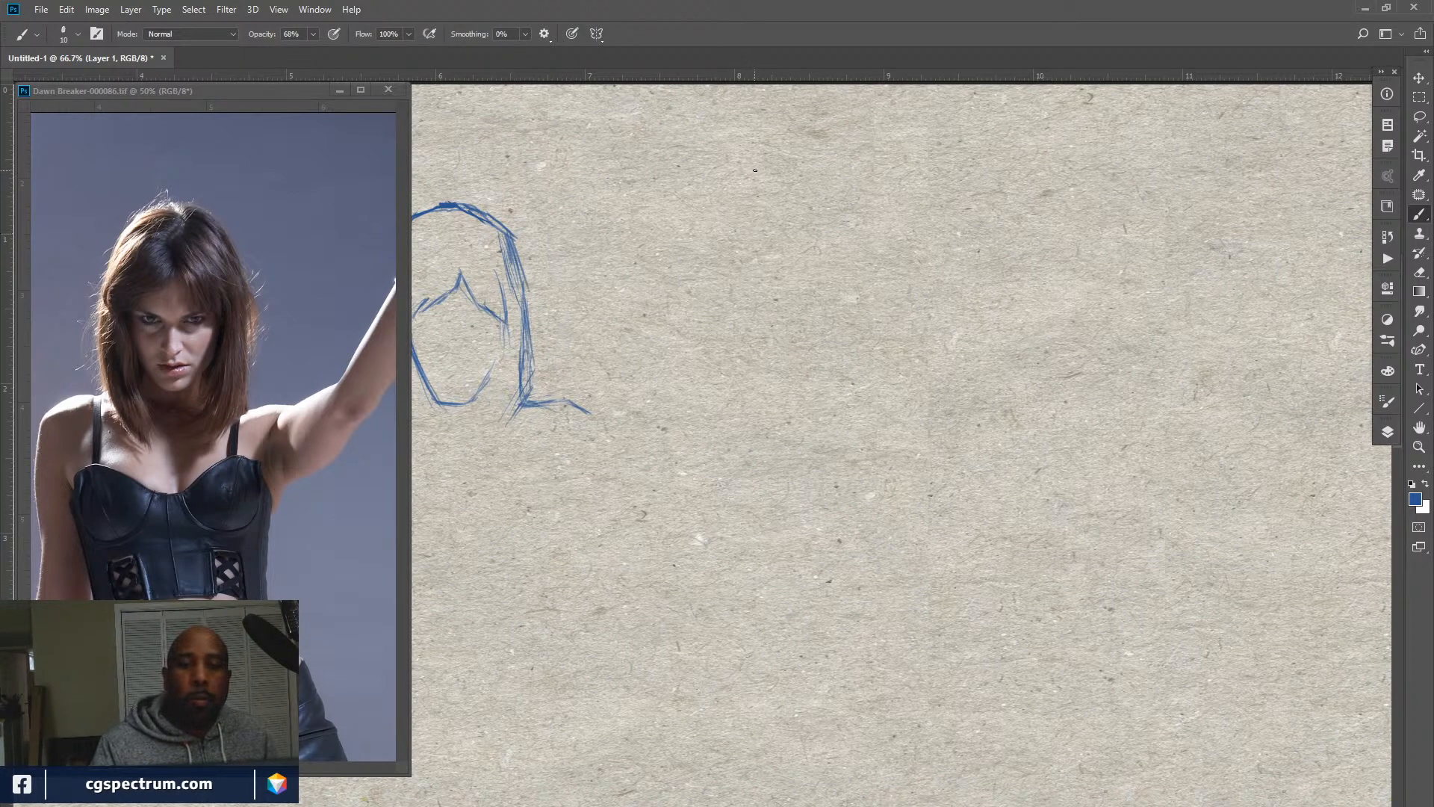
mouse_move(752, 170)
left_mouse_down()
mouse_move(799, 273)
mouse_move(813, 134)
mouse_move(753, 157)
left_mouse_up()
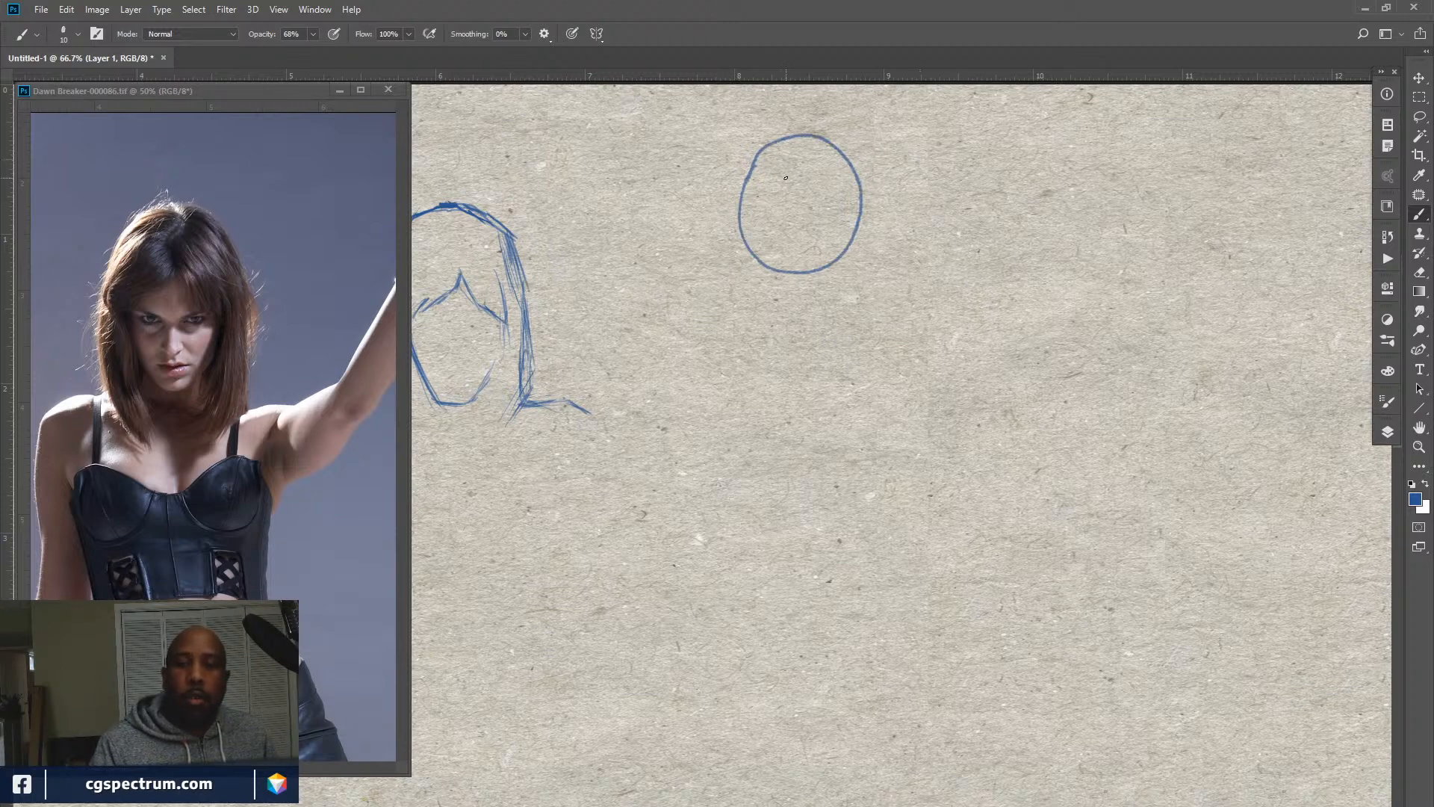
mouse_move(786, 178)
left_mouse_down()
mouse_move(800, 201)
mouse_move(785, 176)
mouse_move(817, 198)
mouse_move(823, 178)
left_mouse_up()
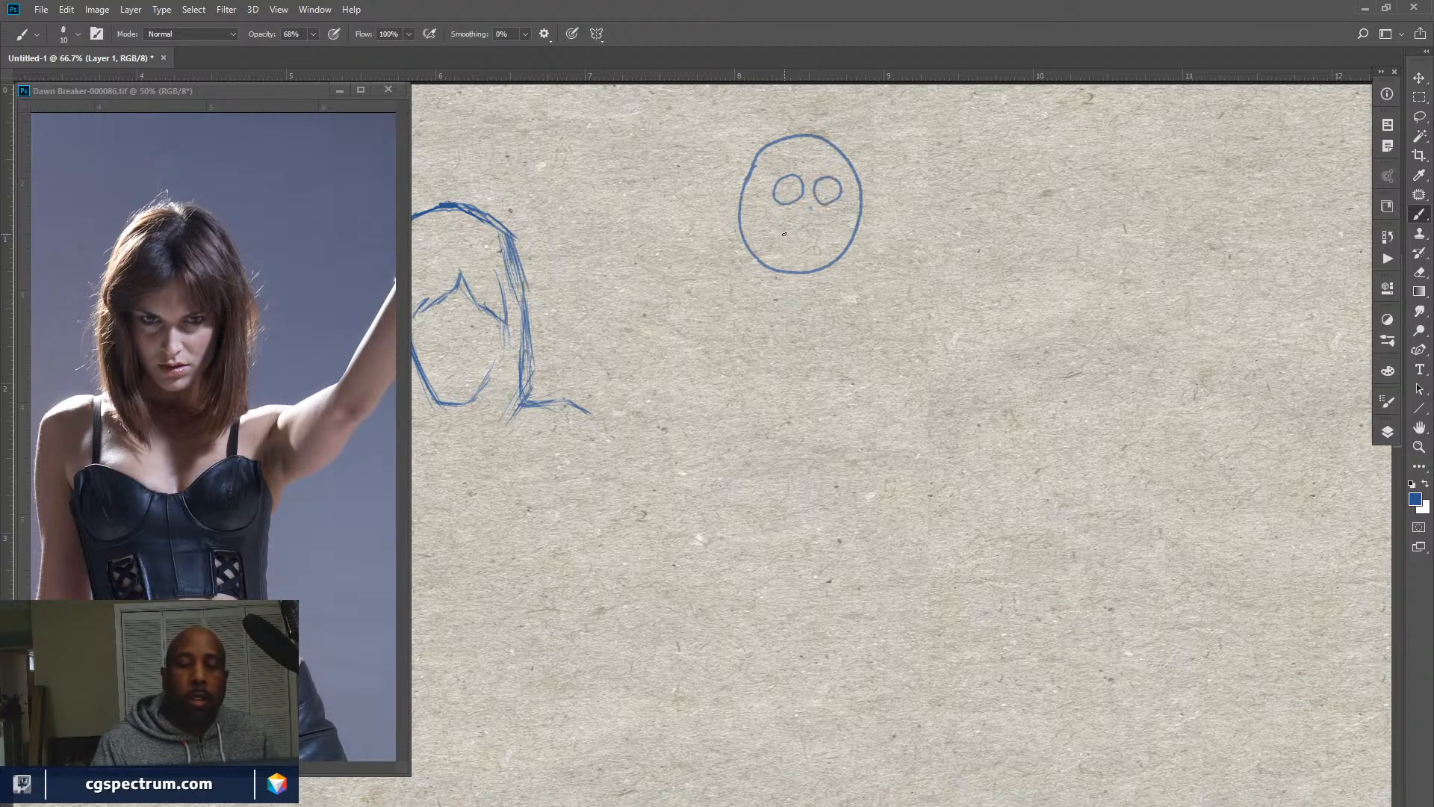
mouse_move(781, 231)
left_mouse_down()
mouse_move(804, 252)
mouse_move(831, 225)
left_mouse_up()
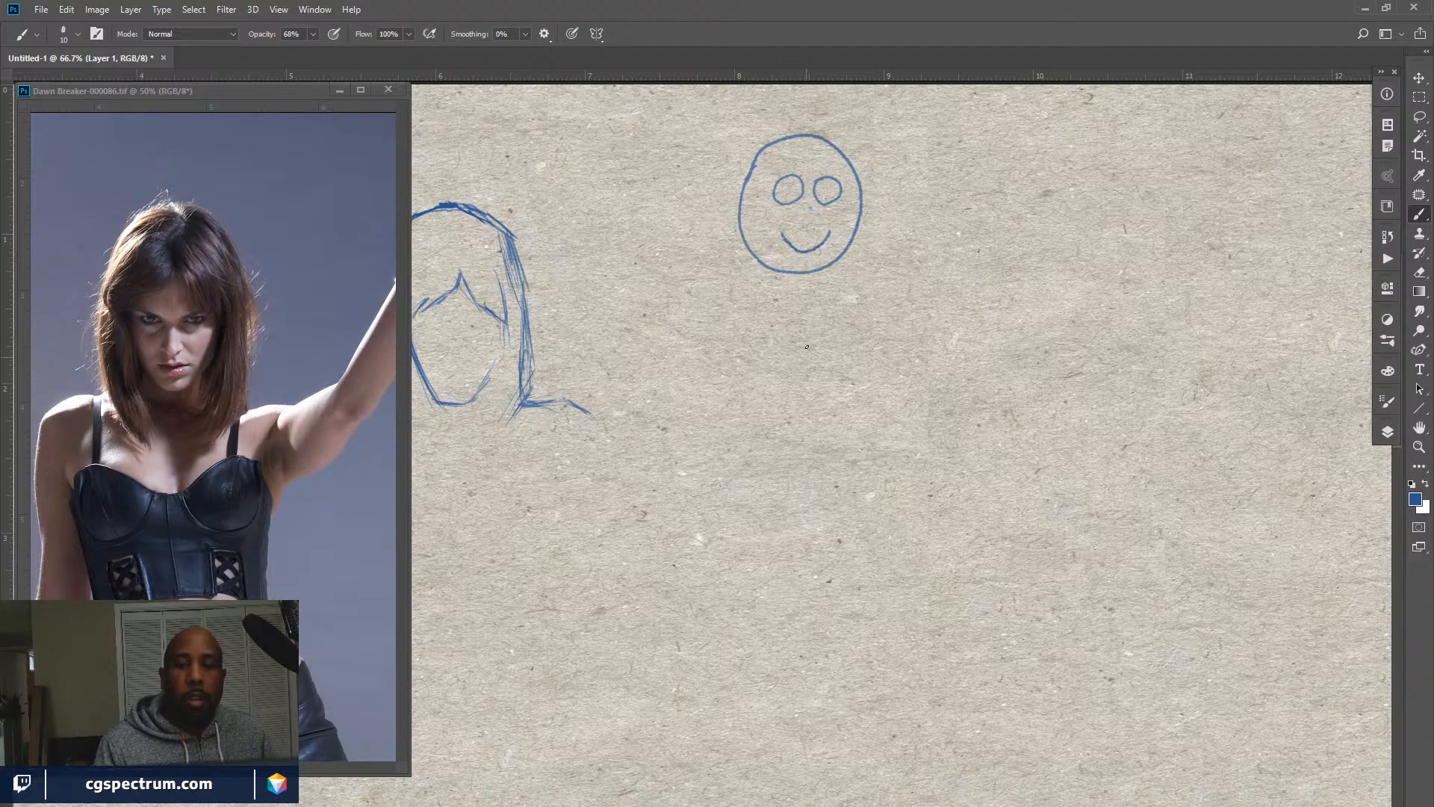
left_click_drag(809, 220, 793, 226)
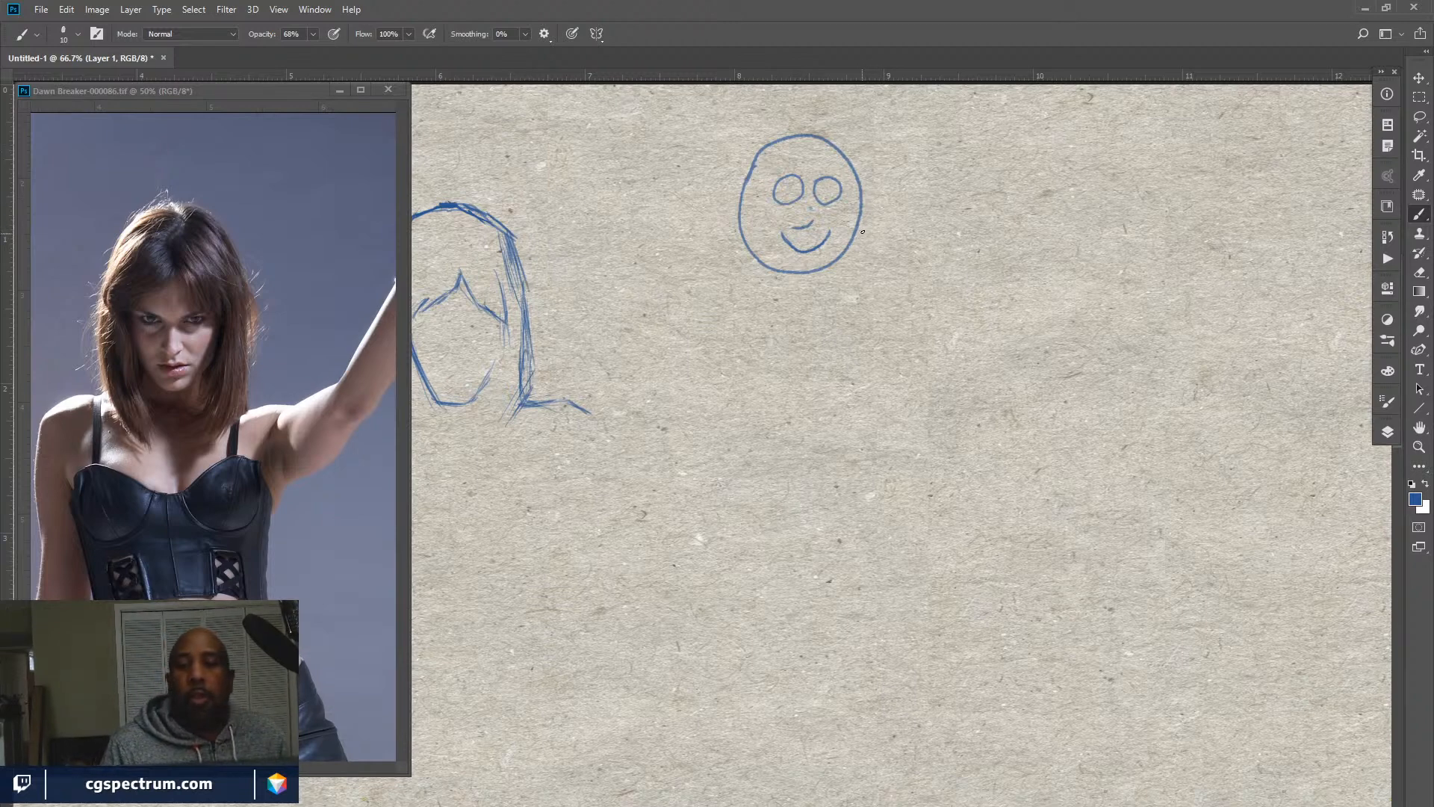
Add small rounded ears with darker outer edges and a tuft of hair to the cartoon face.
left_click_drag(857, 231, 853, 256)
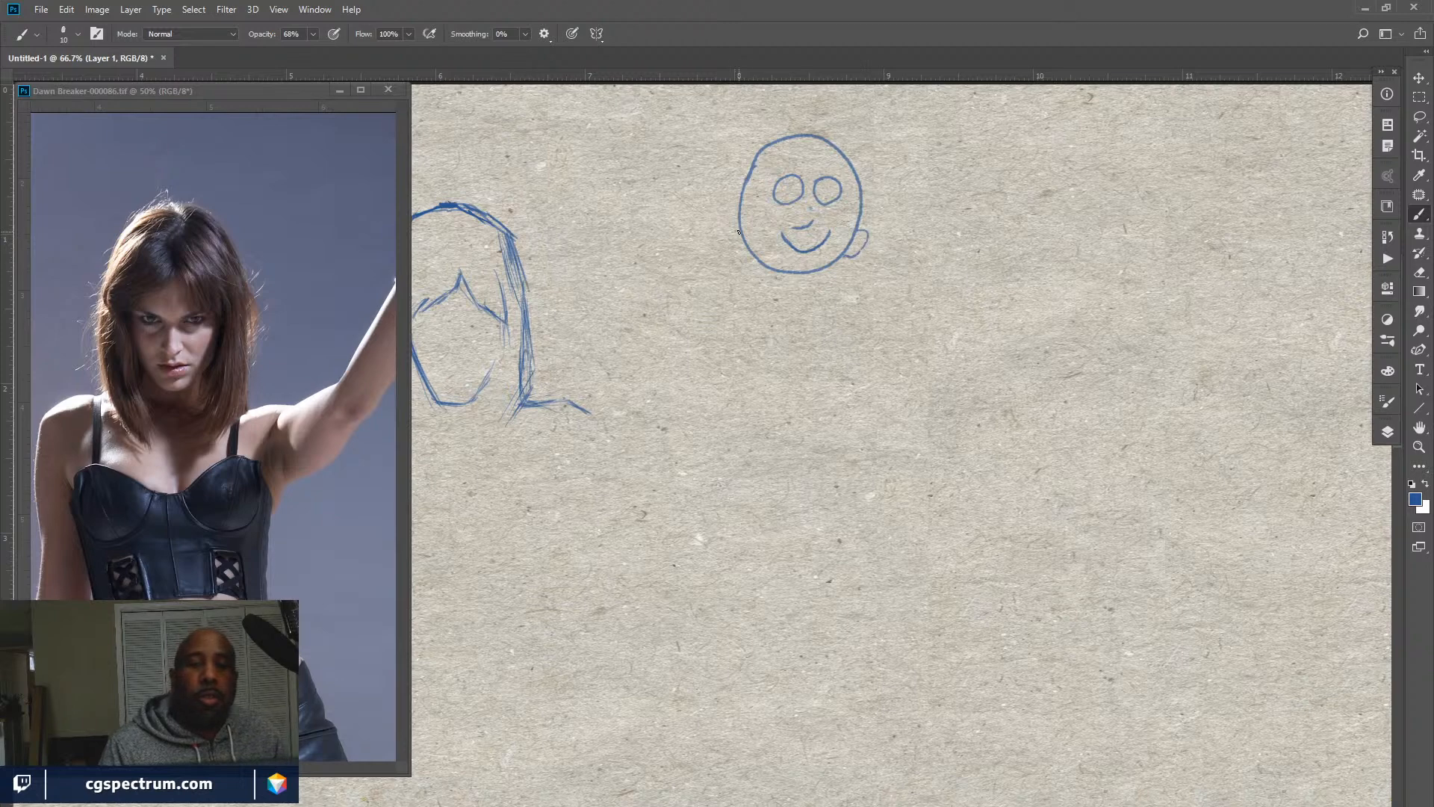
mouse_move(740, 229)
left_mouse_down()
mouse_move(738, 255)
mouse_move(755, 256)
left_mouse_up()
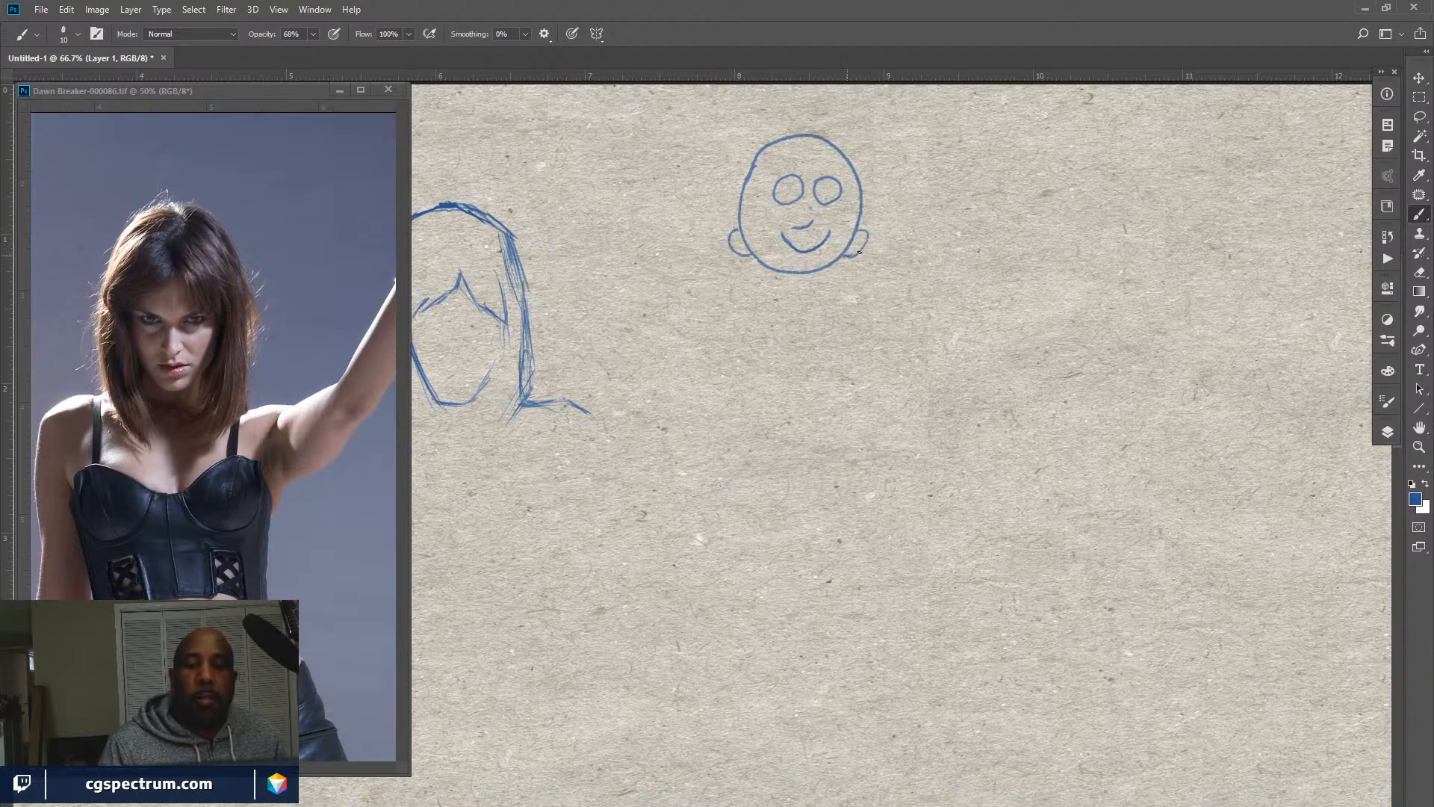
left_click_drag(856, 232, 849, 255)
left_click_drag(734, 232, 740, 253)
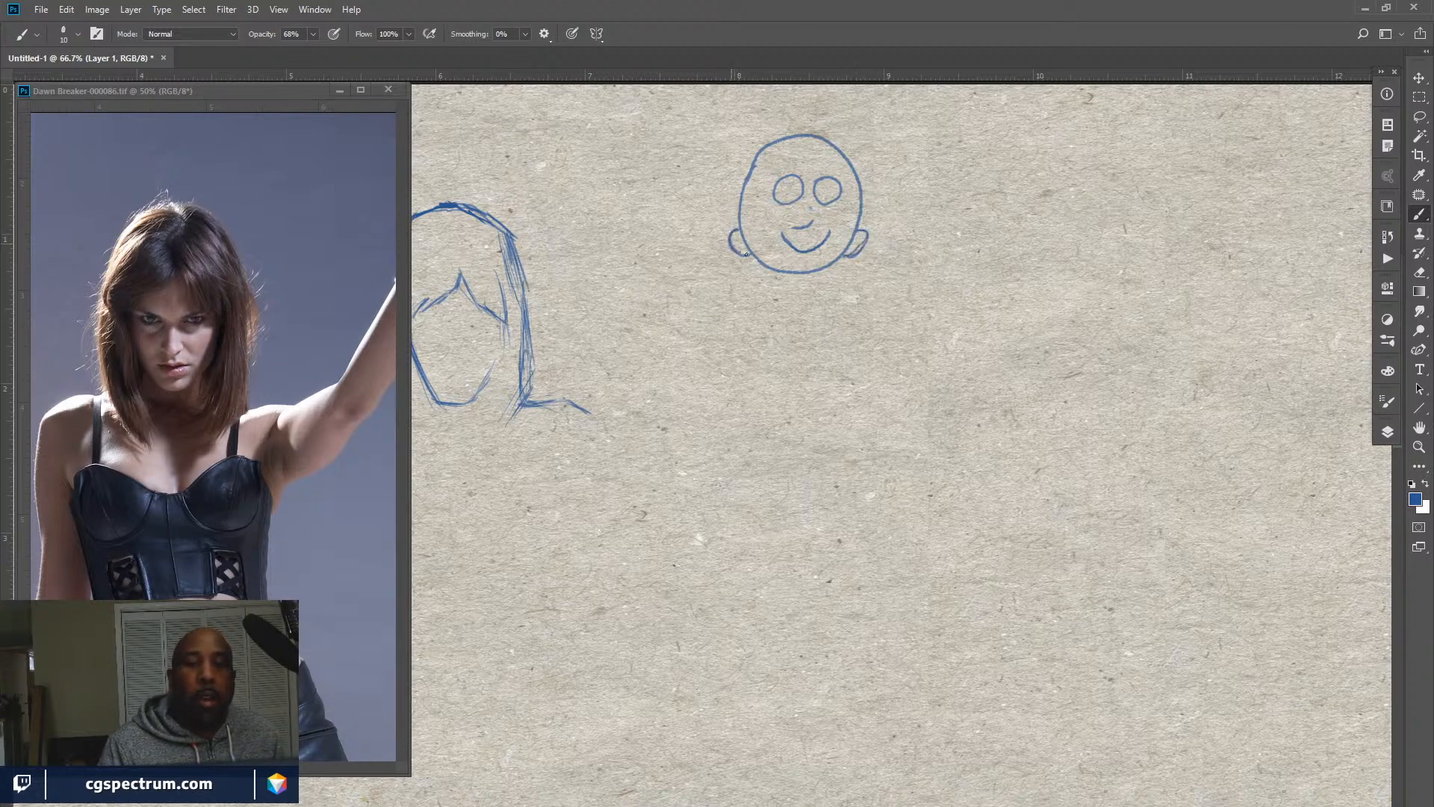
left_click_drag(864, 240, 858, 249)
mouse_move(804, 133)
left_mouse_down()
mouse_move(813, 113)
mouse_move(849, 126)
left_mouse_up()
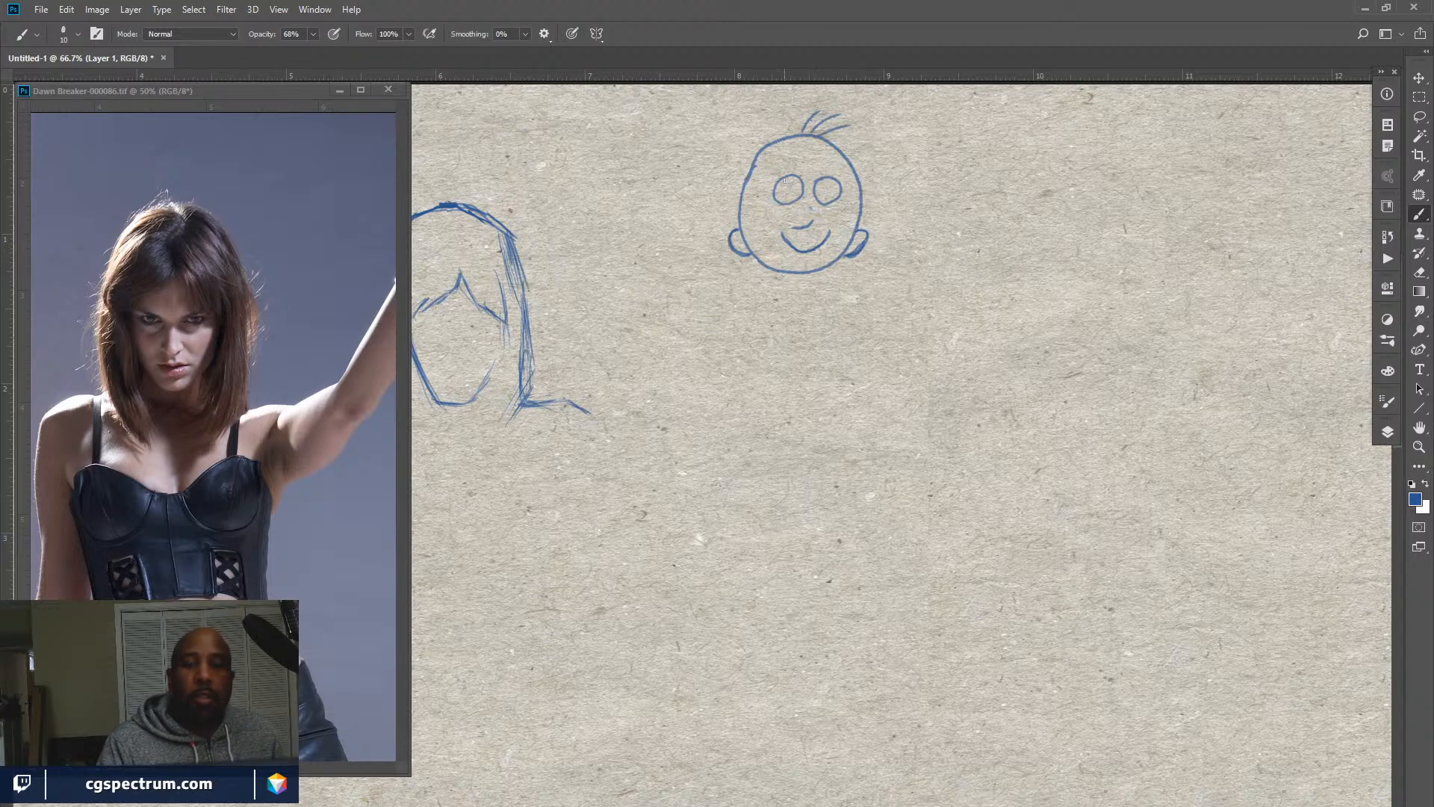
Fill in the cartoon's off-centre pupils and draw a single-line neck with an oval torso below the head.
left_click(831, 196)
left_click_drag(829, 198, 833, 195)
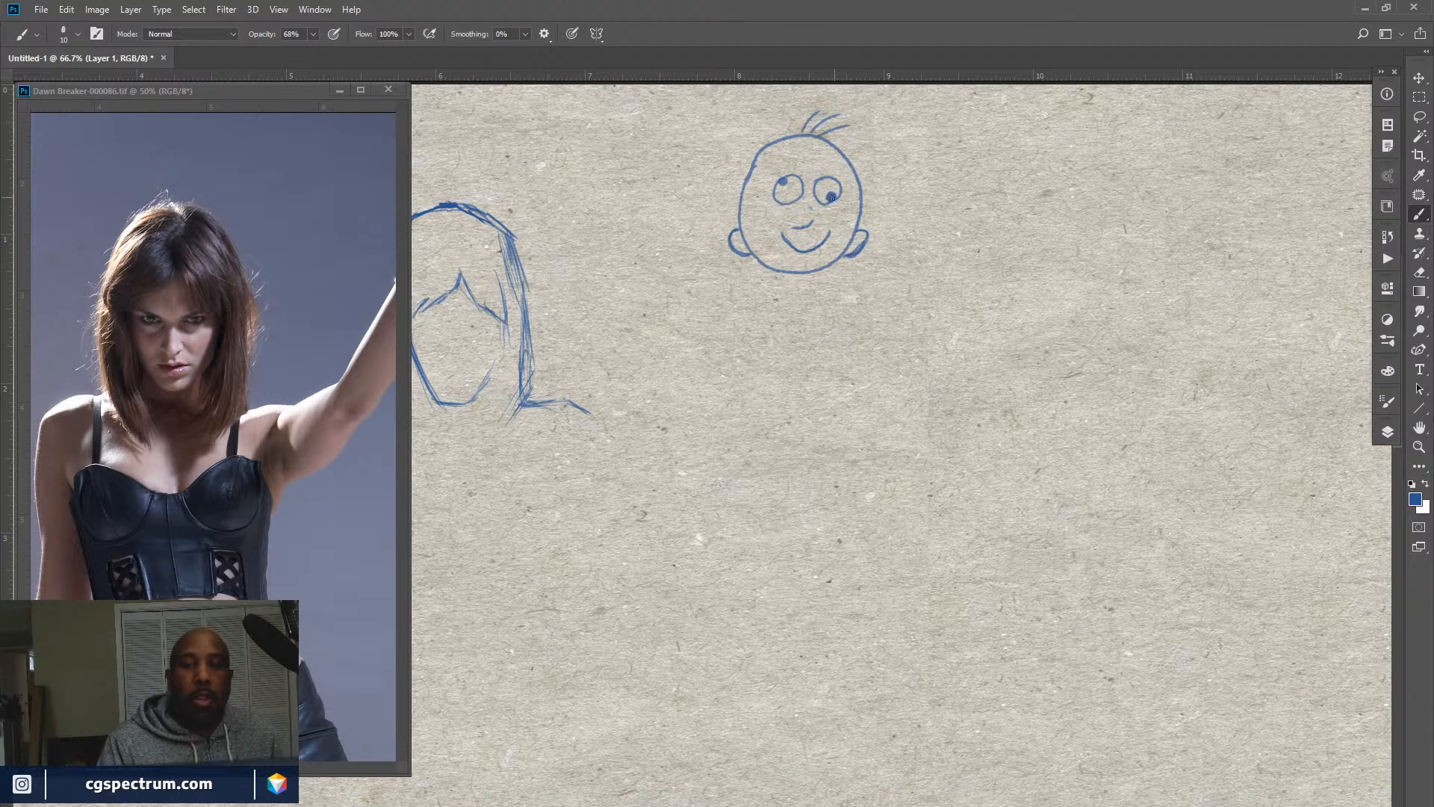
left_click(782, 181)
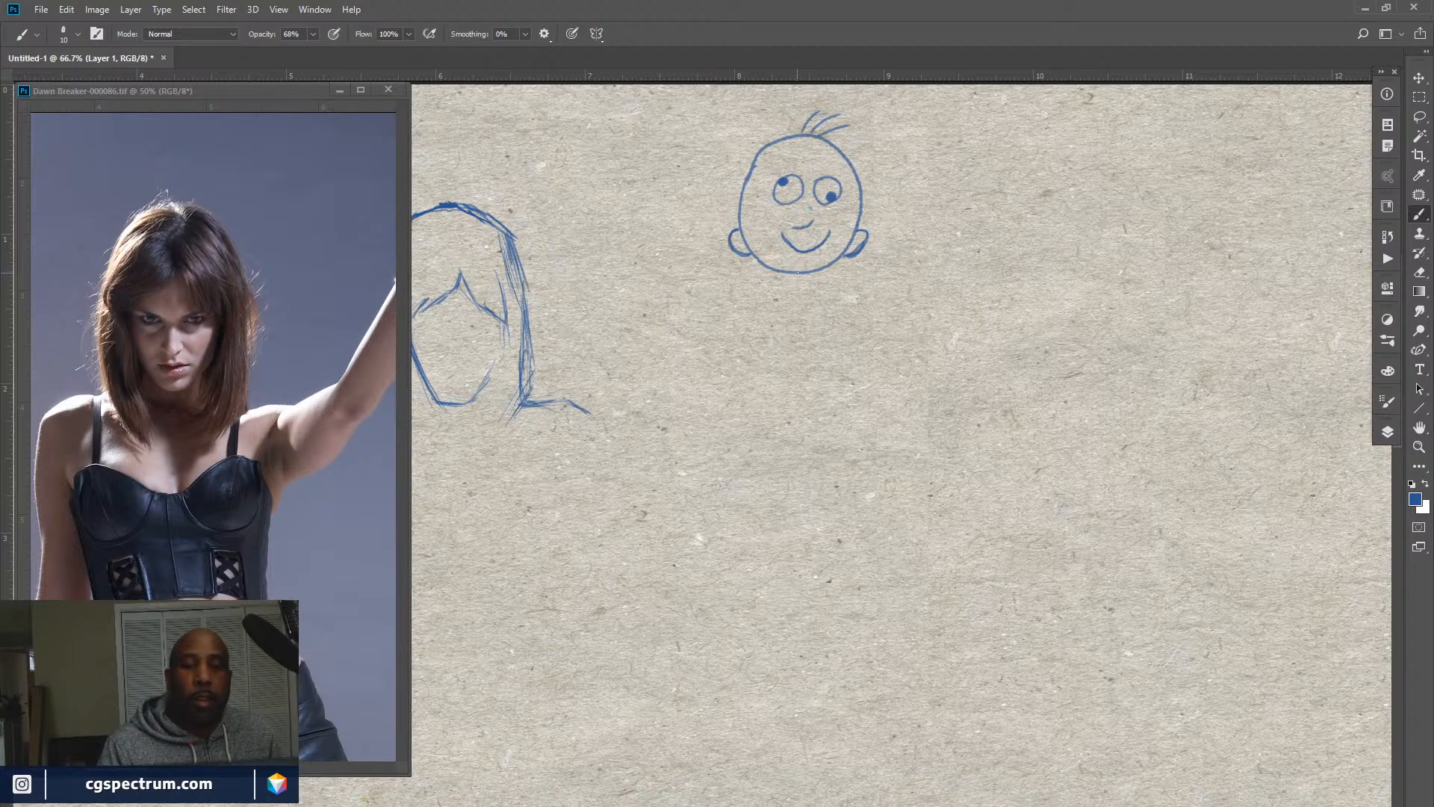
left_click_drag(797, 274, 796, 325)
mouse_move(793, 323)
left_mouse_down()
mouse_move(815, 386)
mouse_move(796, 323)
left_mouse_up()
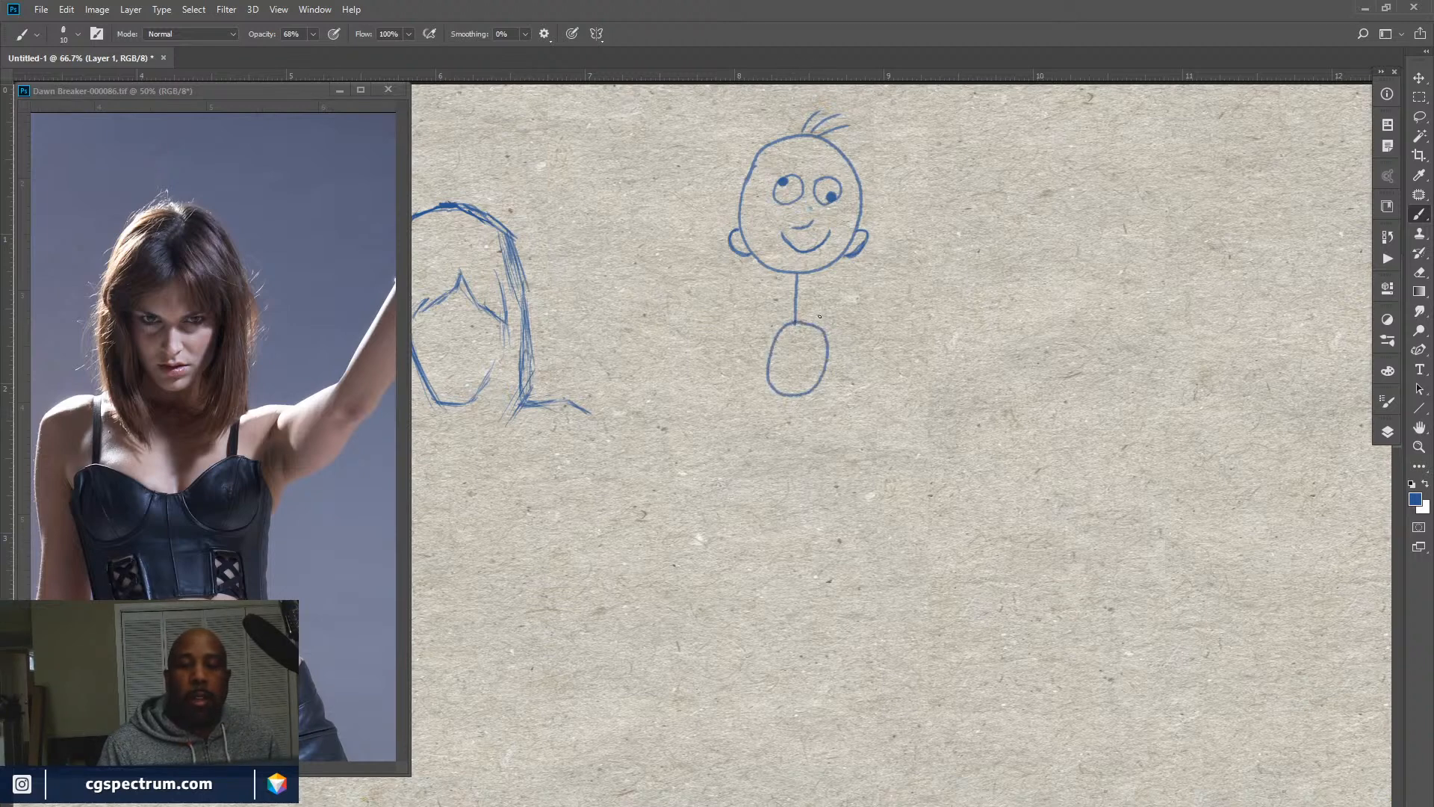
Sketch the woman's nose and mouth in the face outline, lowering the brush opacity to 52% for the finer strokes.
mouse_move(786, 559)
left_mouse_down()
mouse_move(844, 591)
mouse_move(986, 551)
left_mouse_up()
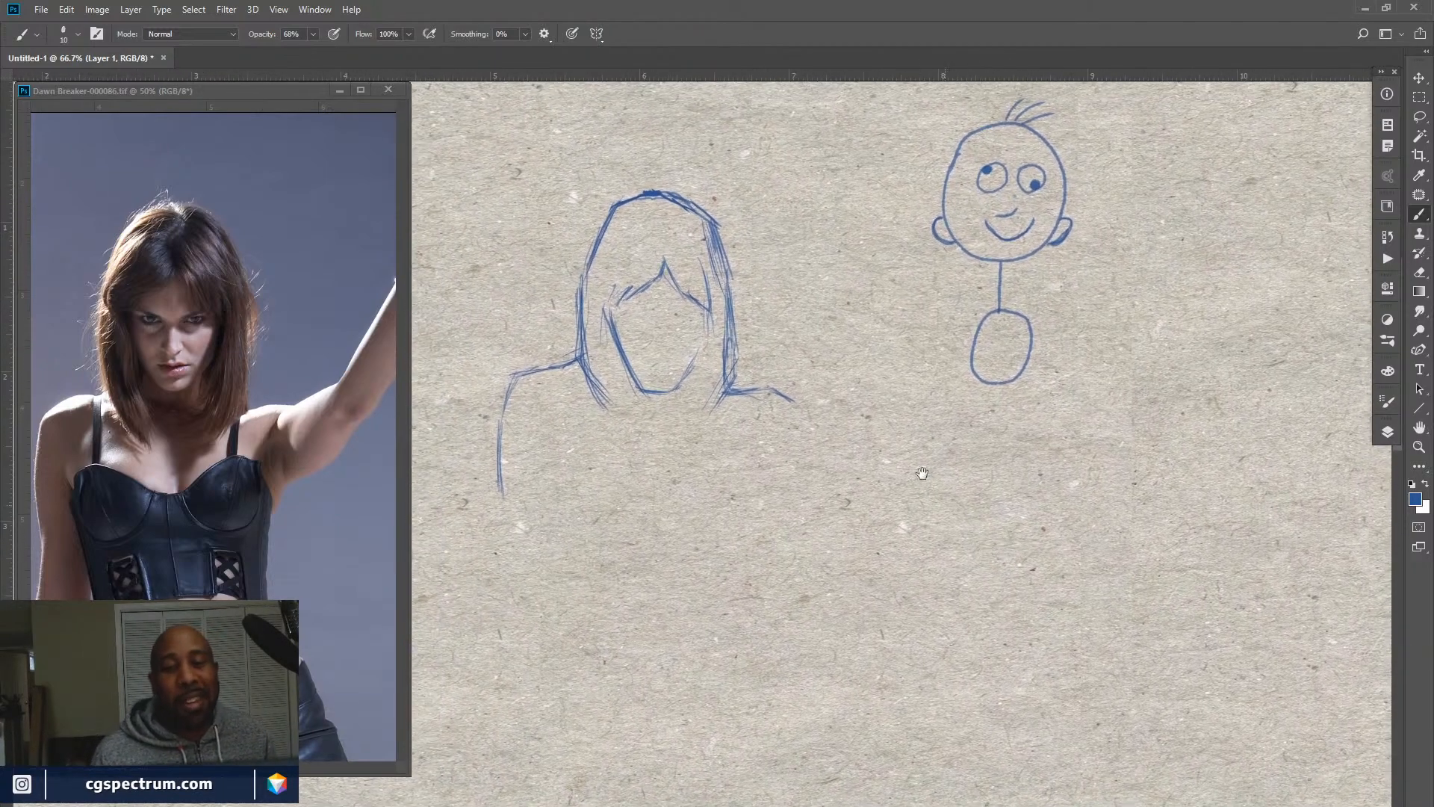
left_click_drag(846, 533, 881, 513)
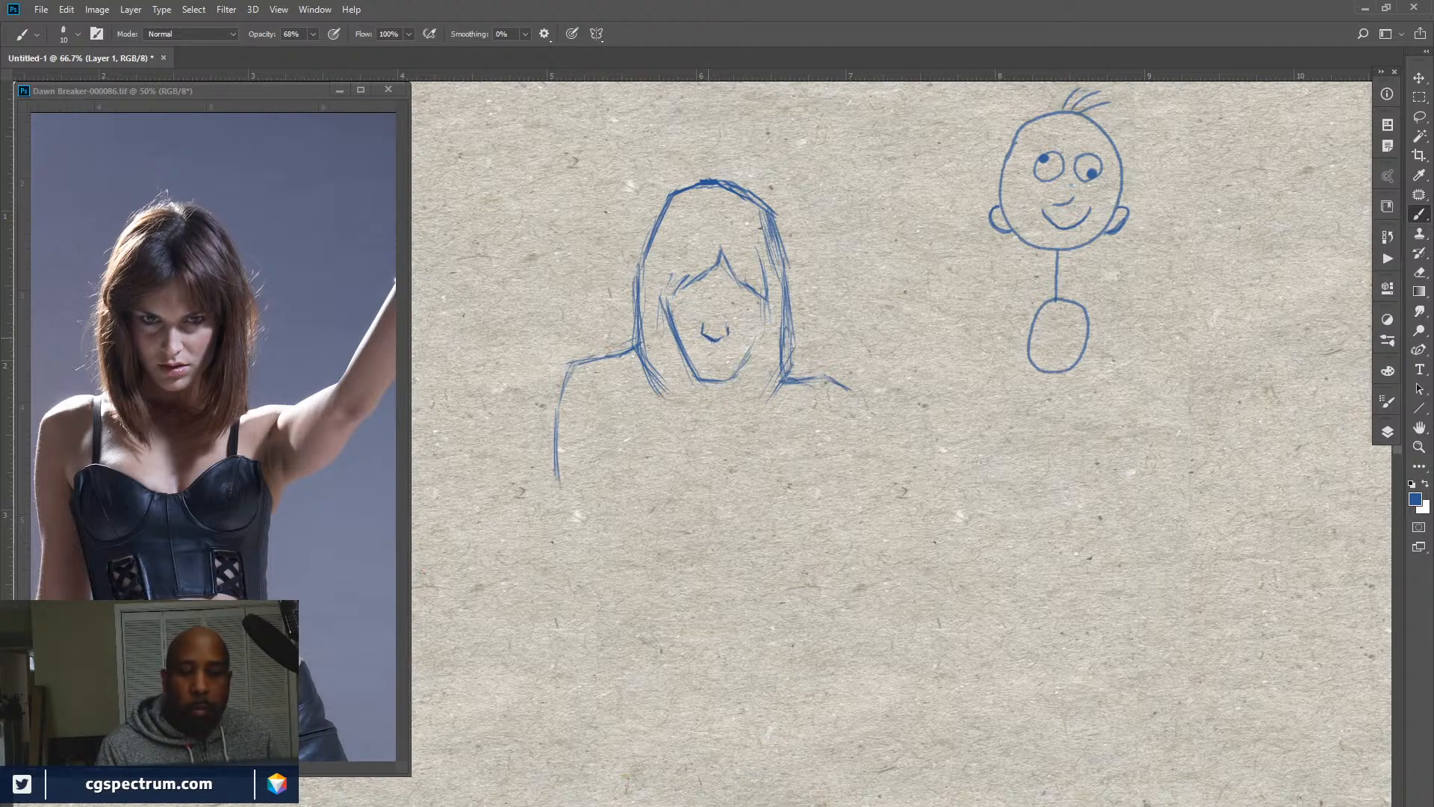
left_click_drag(271, 35, 259, 37)
left_click_drag(710, 350, 699, 349)
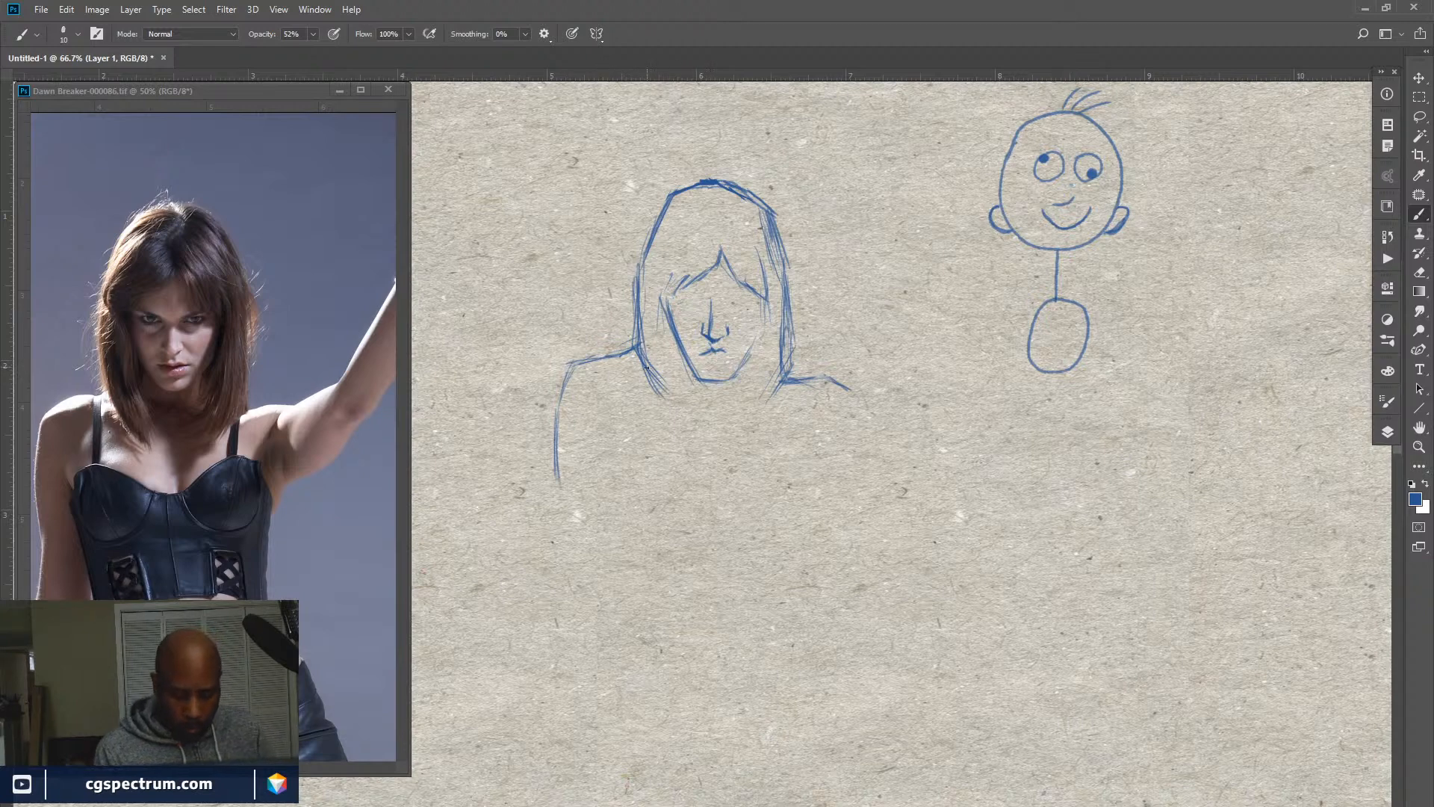
Erase the shoulder lines on both sides of the woman's hair, including the upper part of the left arm line.
key("e")
mouse_move(631, 354)
left_mouse_down()
mouse_move(621, 339)
mouse_move(596, 369)
mouse_move(524, 566)
left_mouse_up()
left_click_drag(796, 381, 843, 392)
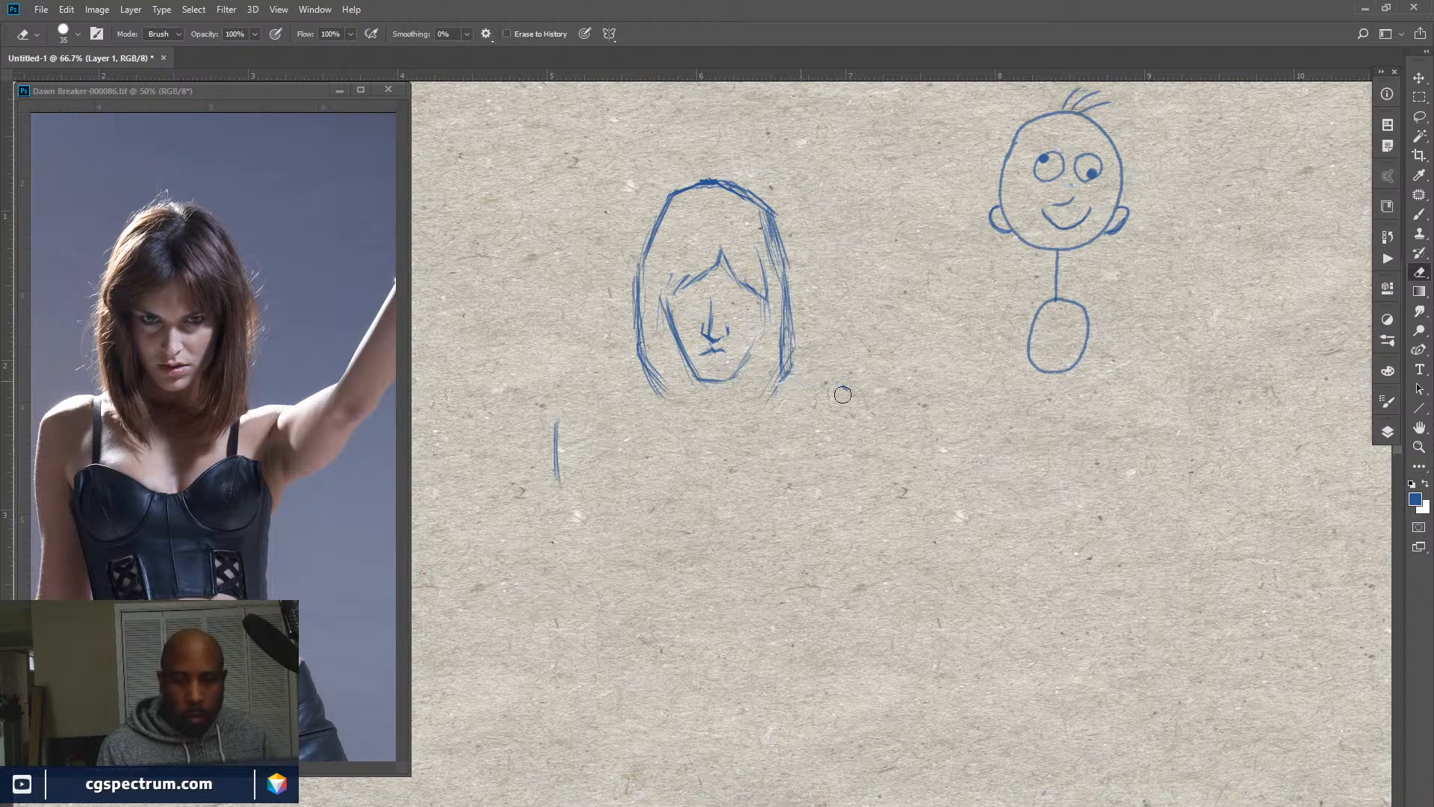
Darken the woman's mouth and chin with the brush and add loose hair strands beside the right side of her jaw.
key("b")
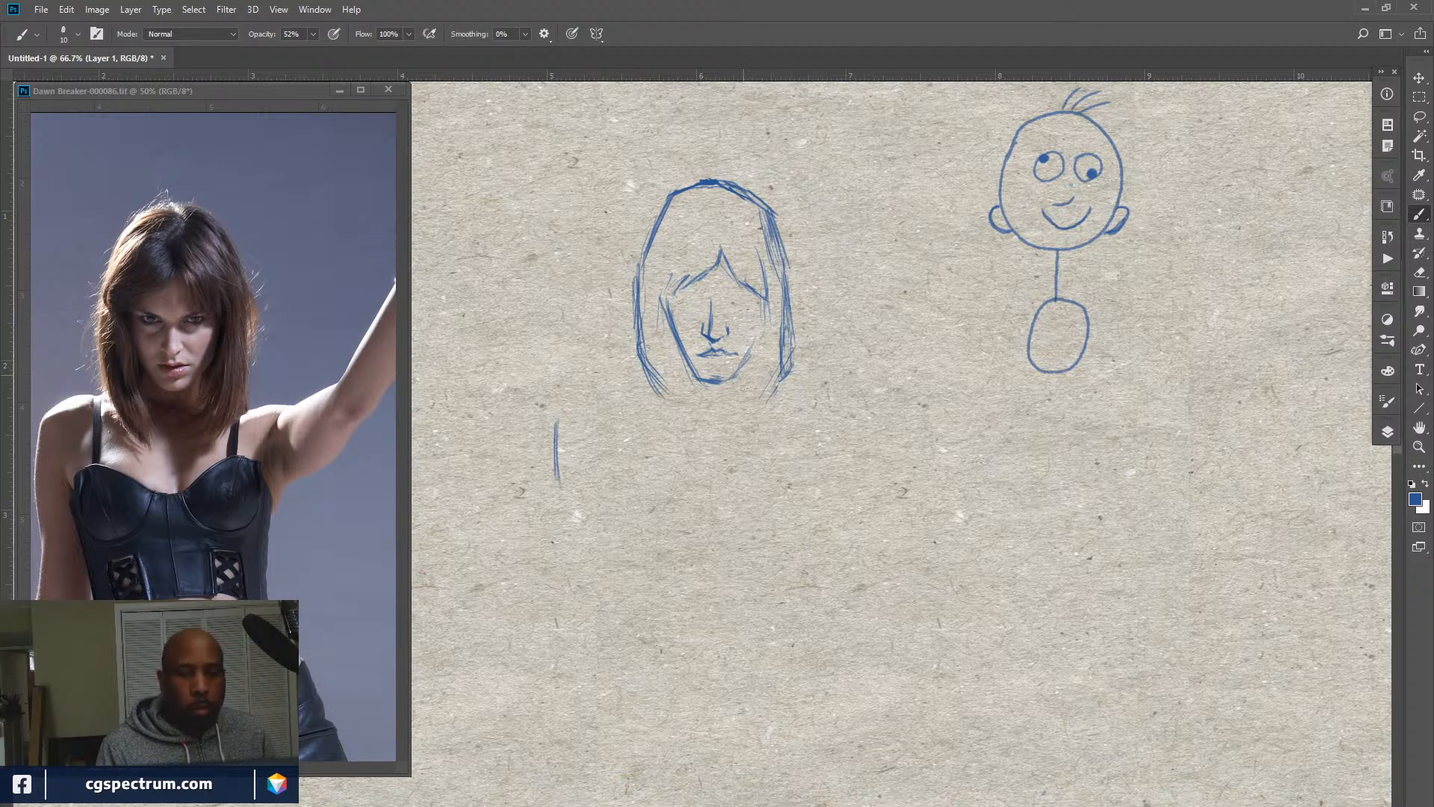
left_click_drag(756, 351, 745, 399)
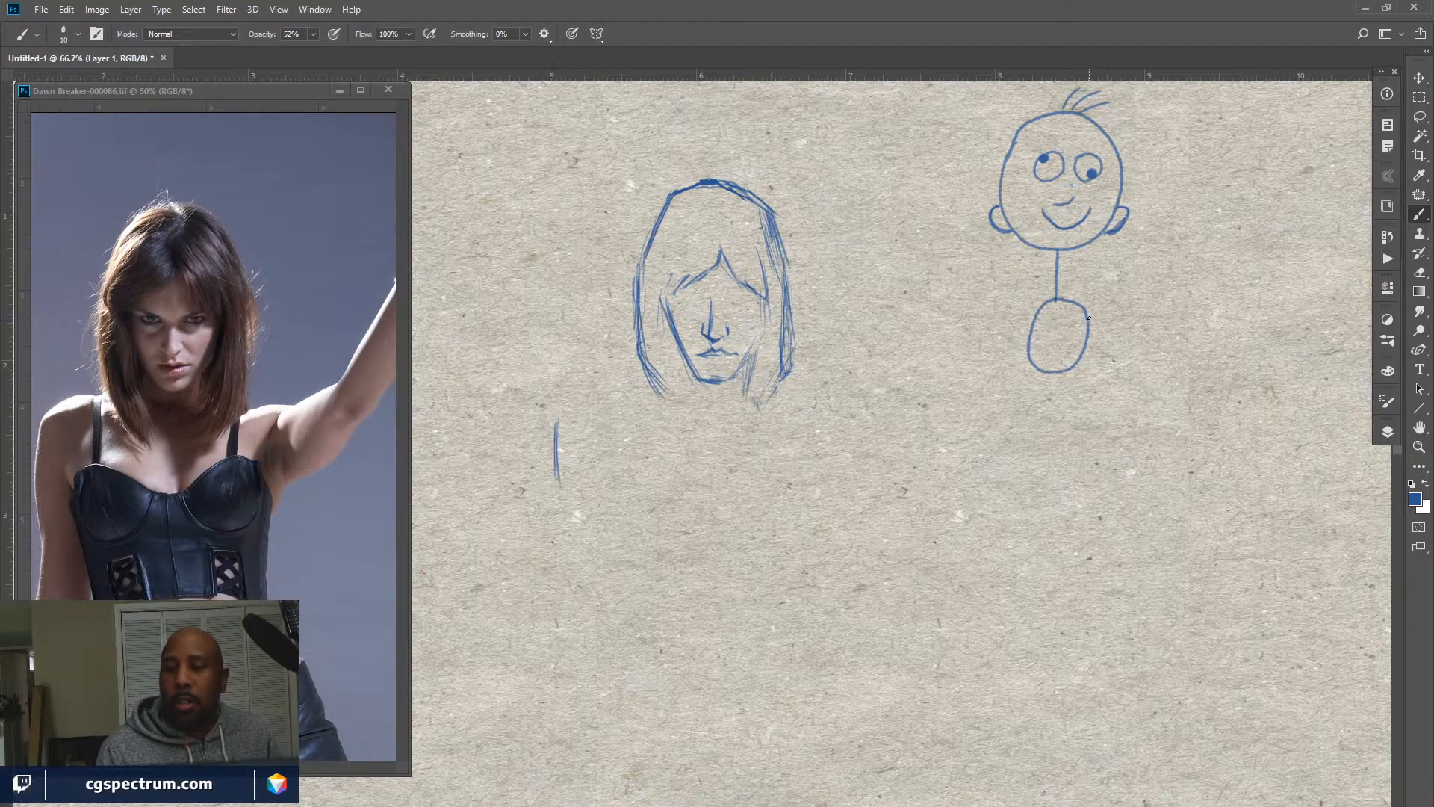
Draw line arms sloping outward and down from both sides of the cartoon figure's oval torso.
left_click_drag(1091, 317, 1128, 331)
left_click_drag(1036, 314, 1005, 334)
left_click_drag(1092, 317, 1136, 333)
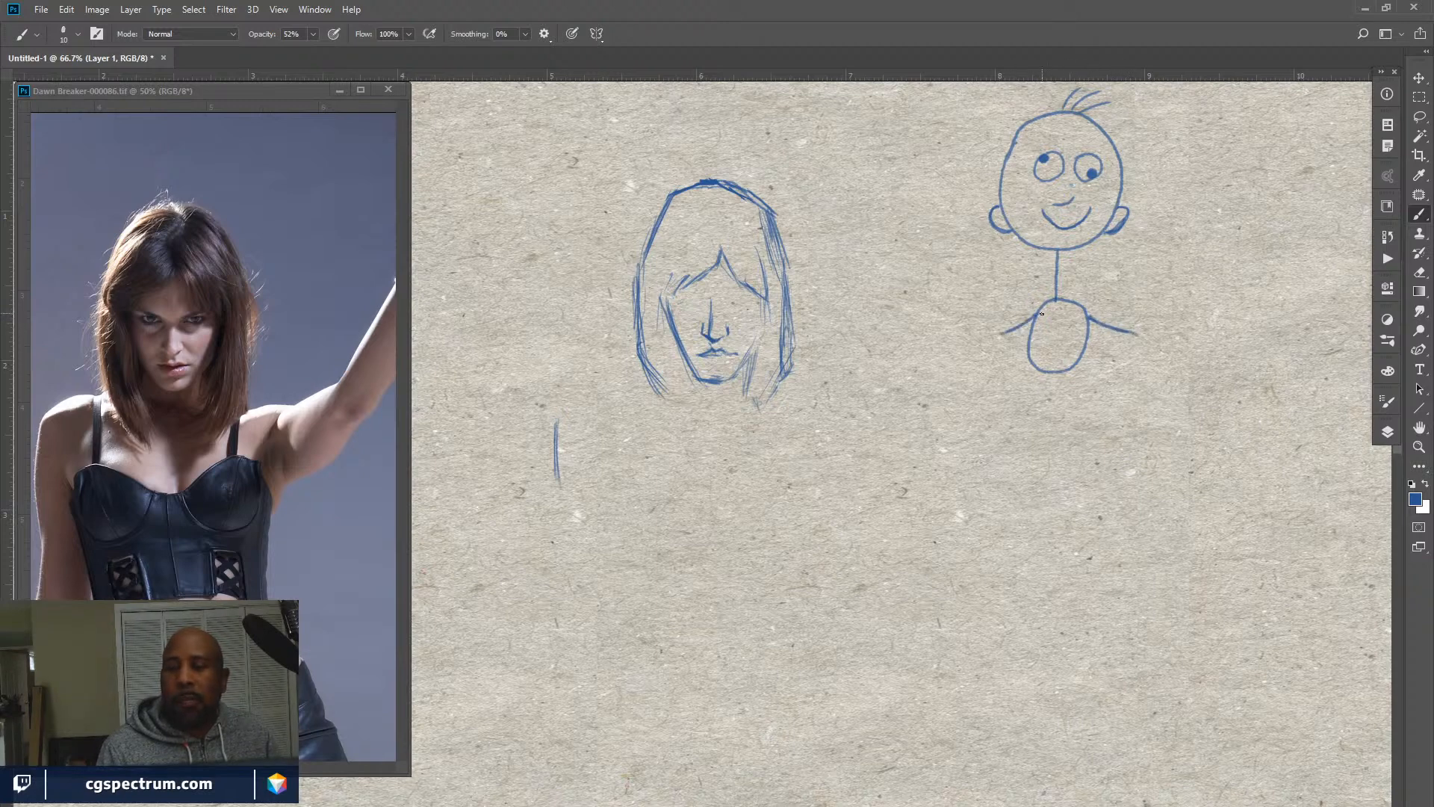
Darken the hair strands beside the right side of the woman's jaw and cheek with short downward brush strokes.
left_click_drag(1047, 366, 993, 389)
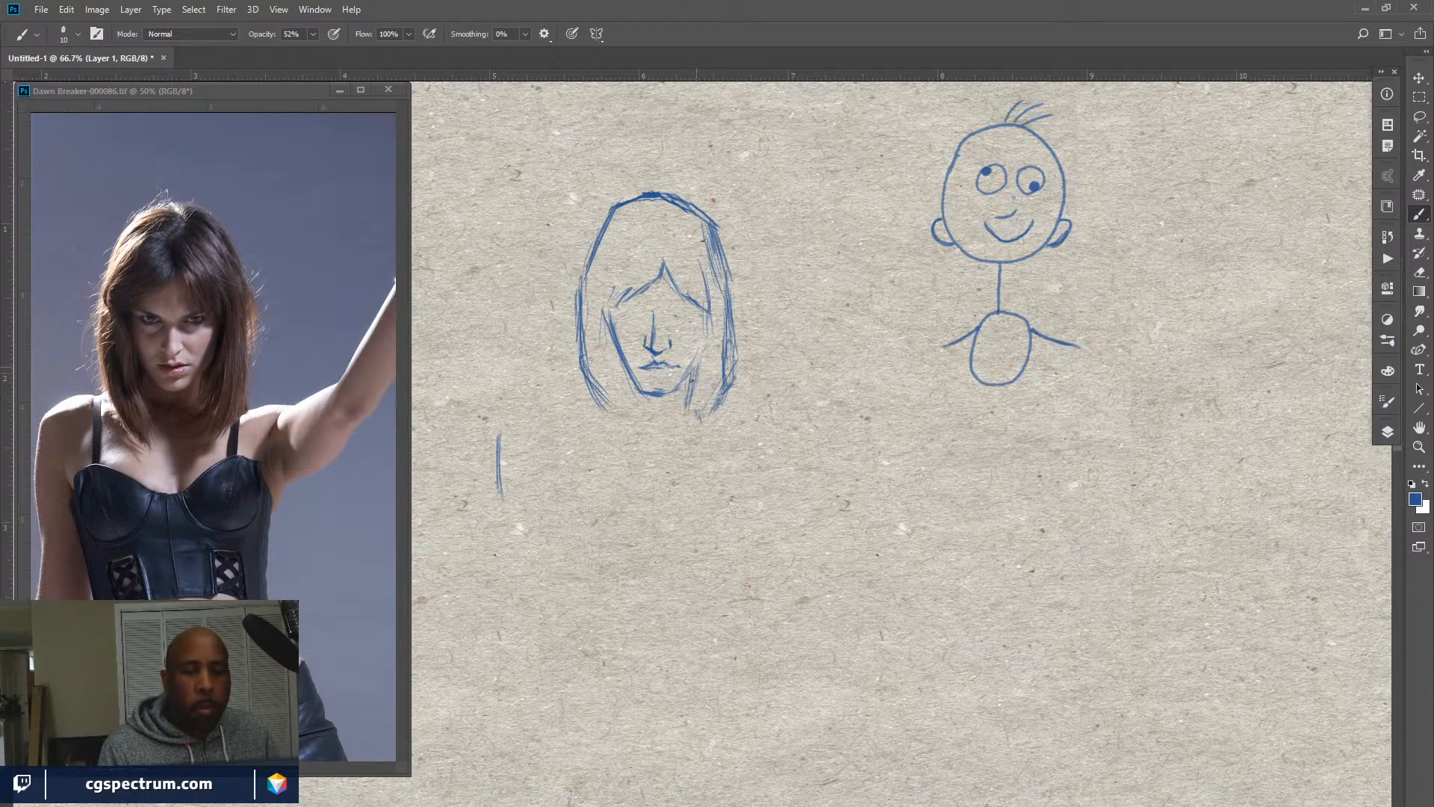
left_click_drag(697, 365, 688, 414)
left_click_drag(704, 361, 688, 412)
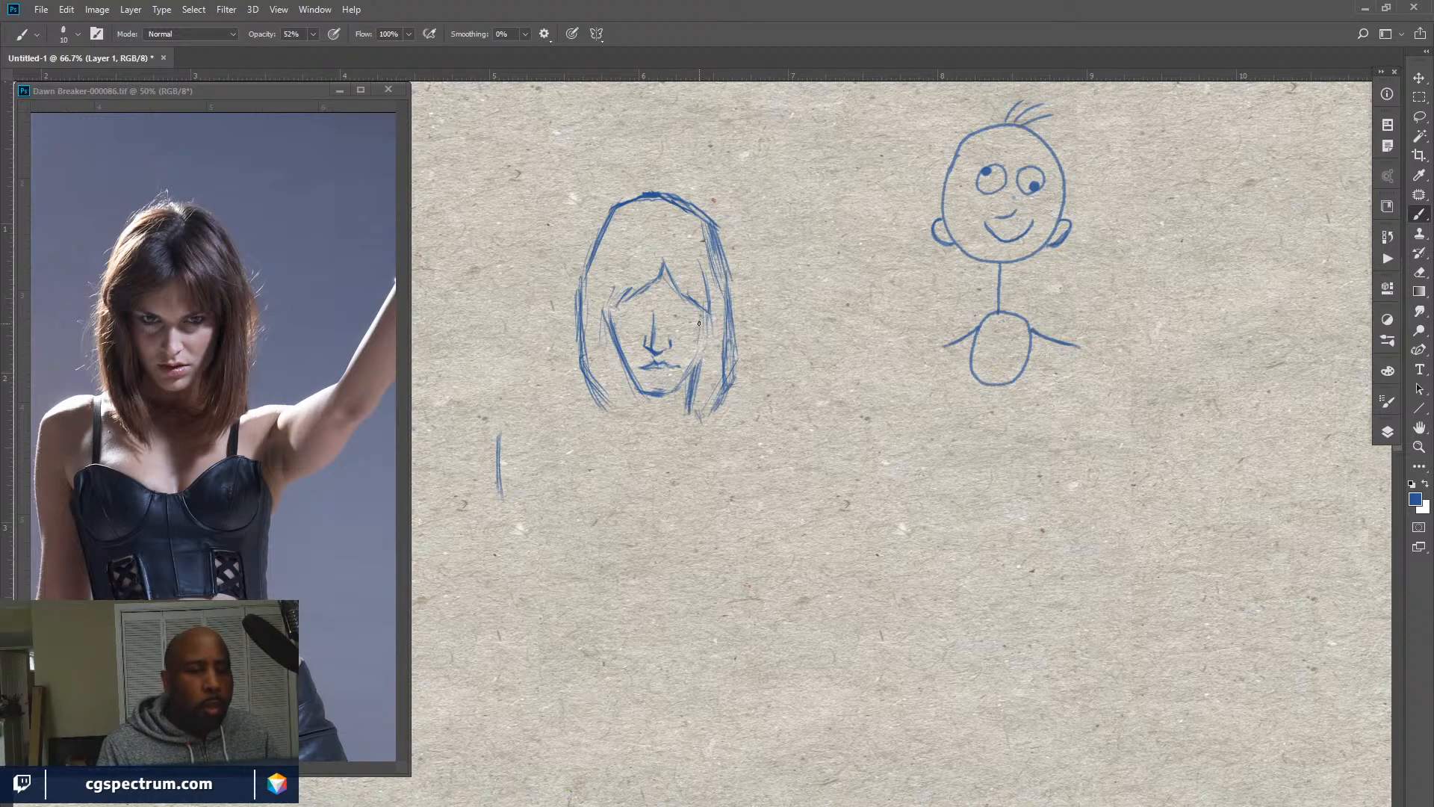
left_click_drag(699, 332, 700, 366)
left_click_drag(707, 321, 702, 359)
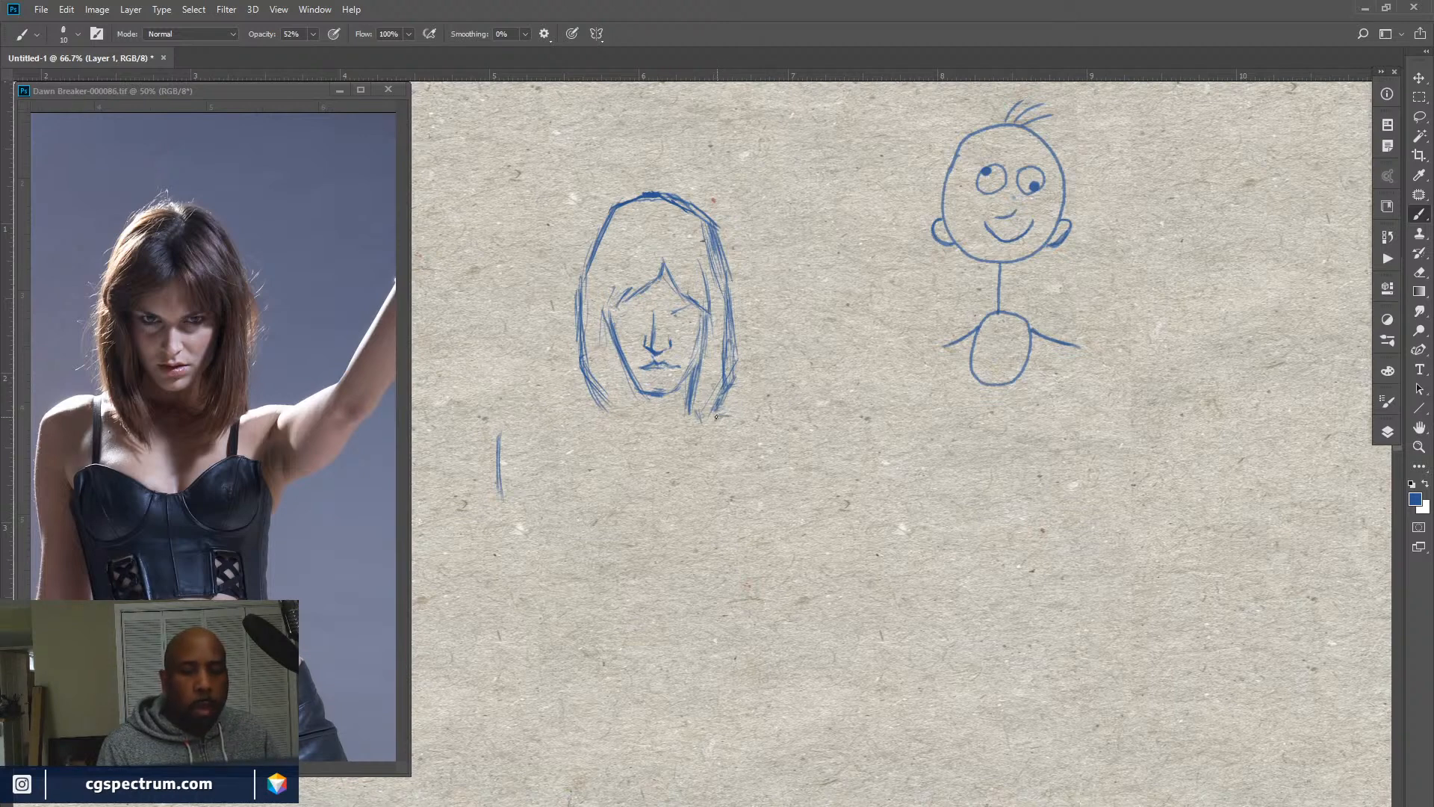
Sketch the woman's shoulder lines outward from both sides of her hair and reinforce the outer line of the left upper arm.
mouse_move(717, 417)
left_mouse_down()
mouse_move(746, 410)
mouse_move(708, 419)
mouse_move(779, 419)
mouse_move(732, 412)
left_mouse_up()
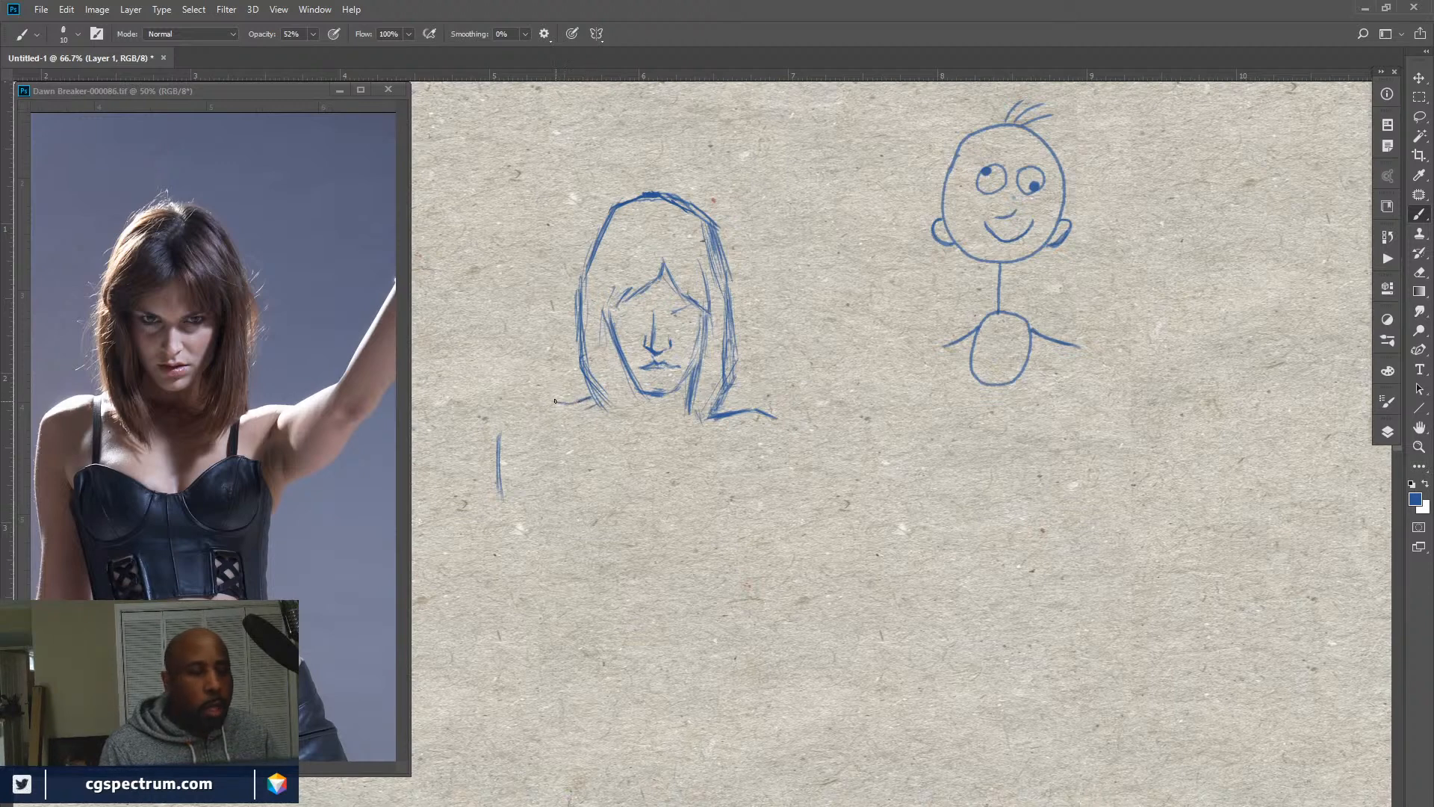
mouse_move(555, 401)
left_mouse_down()
mouse_move(512, 419)
mouse_move(549, 401)
mouse_move(525, 411)
left_mouse_up()
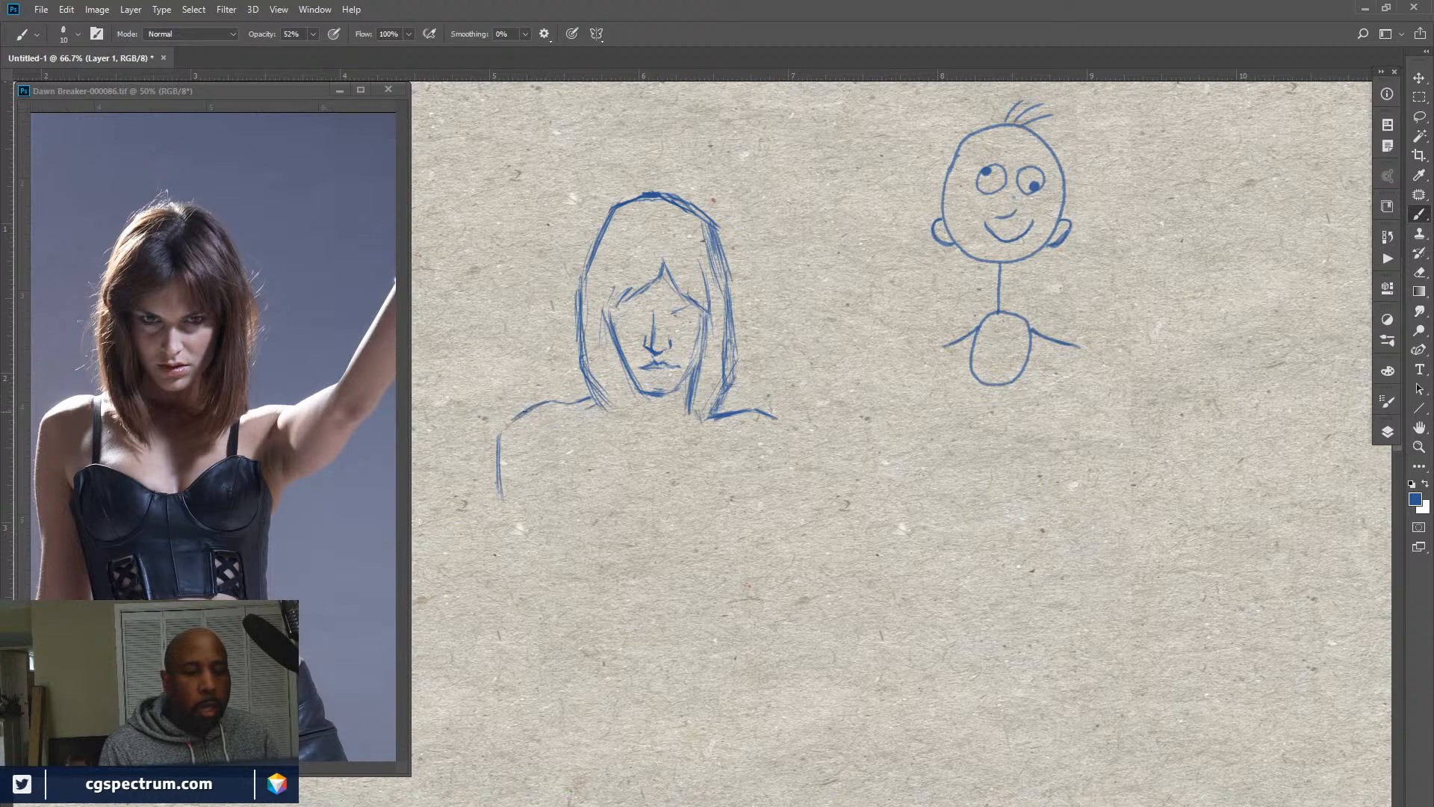
mouse_move(515, 461)
left_mouse_down()
mouse_move(511, 493)
mouse_move(508, 437)
mouse_move(518, 516)
left_mouse_up()
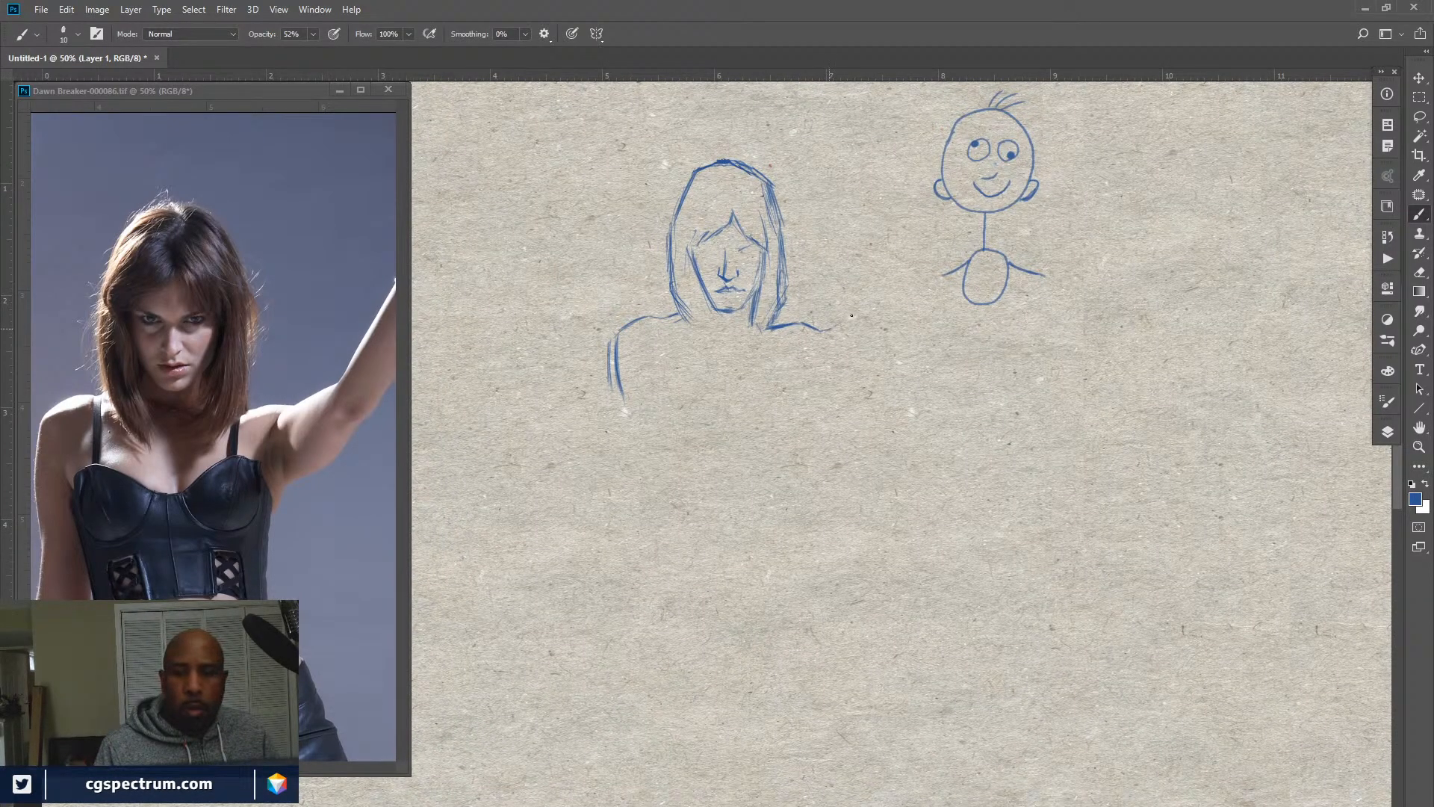
Select the whole cartoon figure with the Lasso and move it farther right, away from the woman's sketch.
key("l")
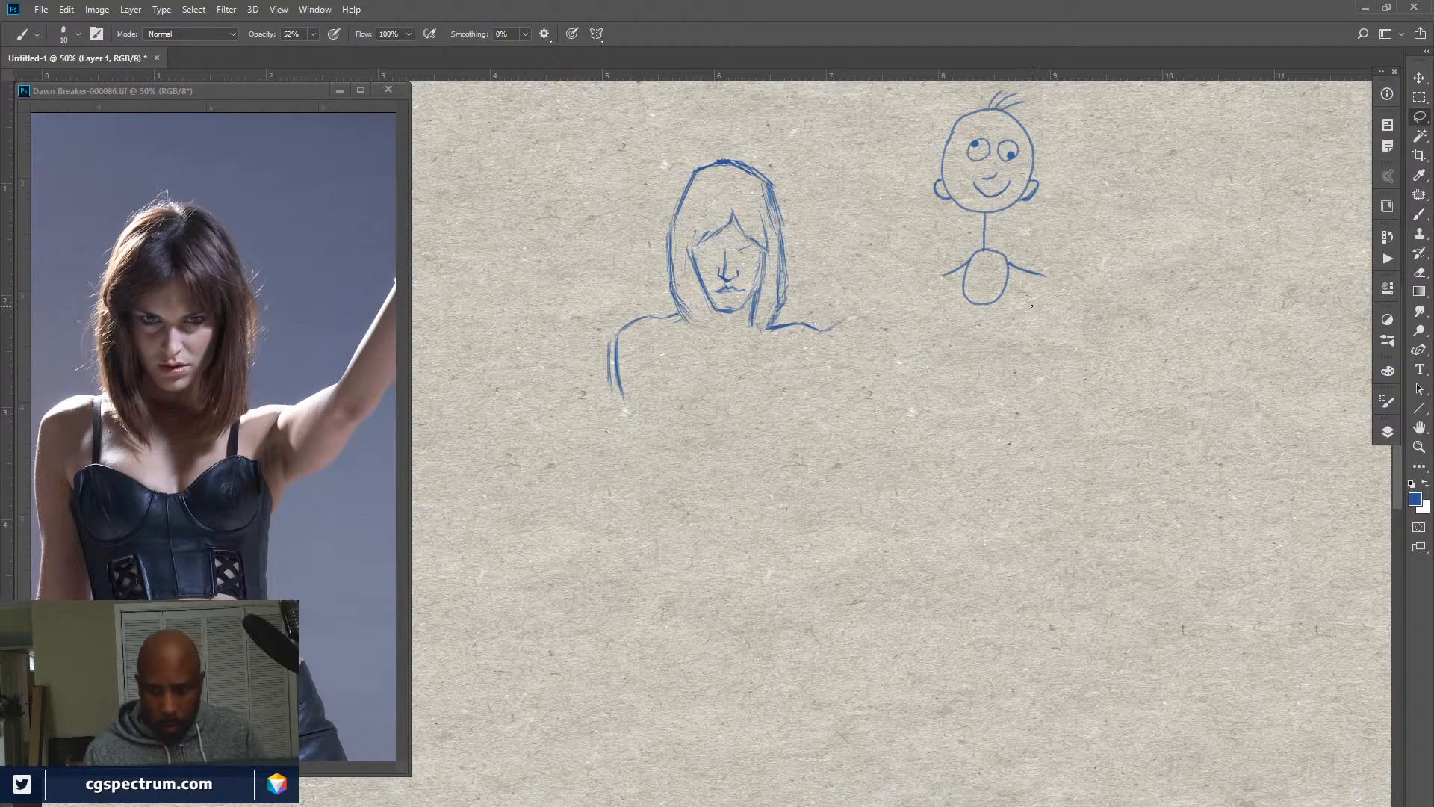
mouse_move(1114, 230)
left_mouse_down()
mouse_move(1082, 115)
mouse_move(968, 94)
mouse_move(1099, 212)
left_mouse_up()
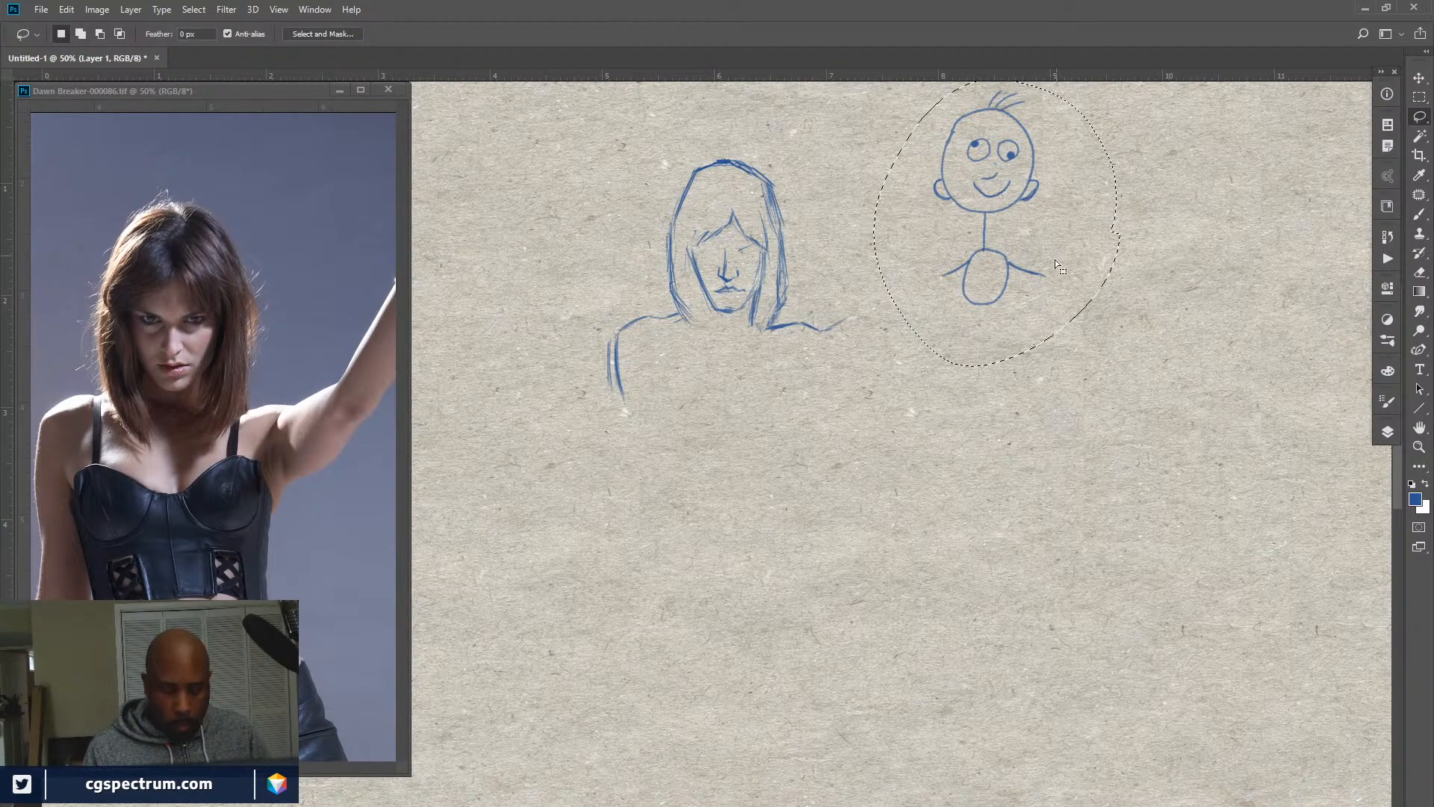
key("v")
mouse_move(986, 275)
left_mouse_down()
mouse_move(975, 310)
mouse_move(1273, 289)
mouse_move(1226, 302)
mouse_move(1251, 290)
mouse_move(1278, 303)
left_mouse_up()
key("ctrl+d")
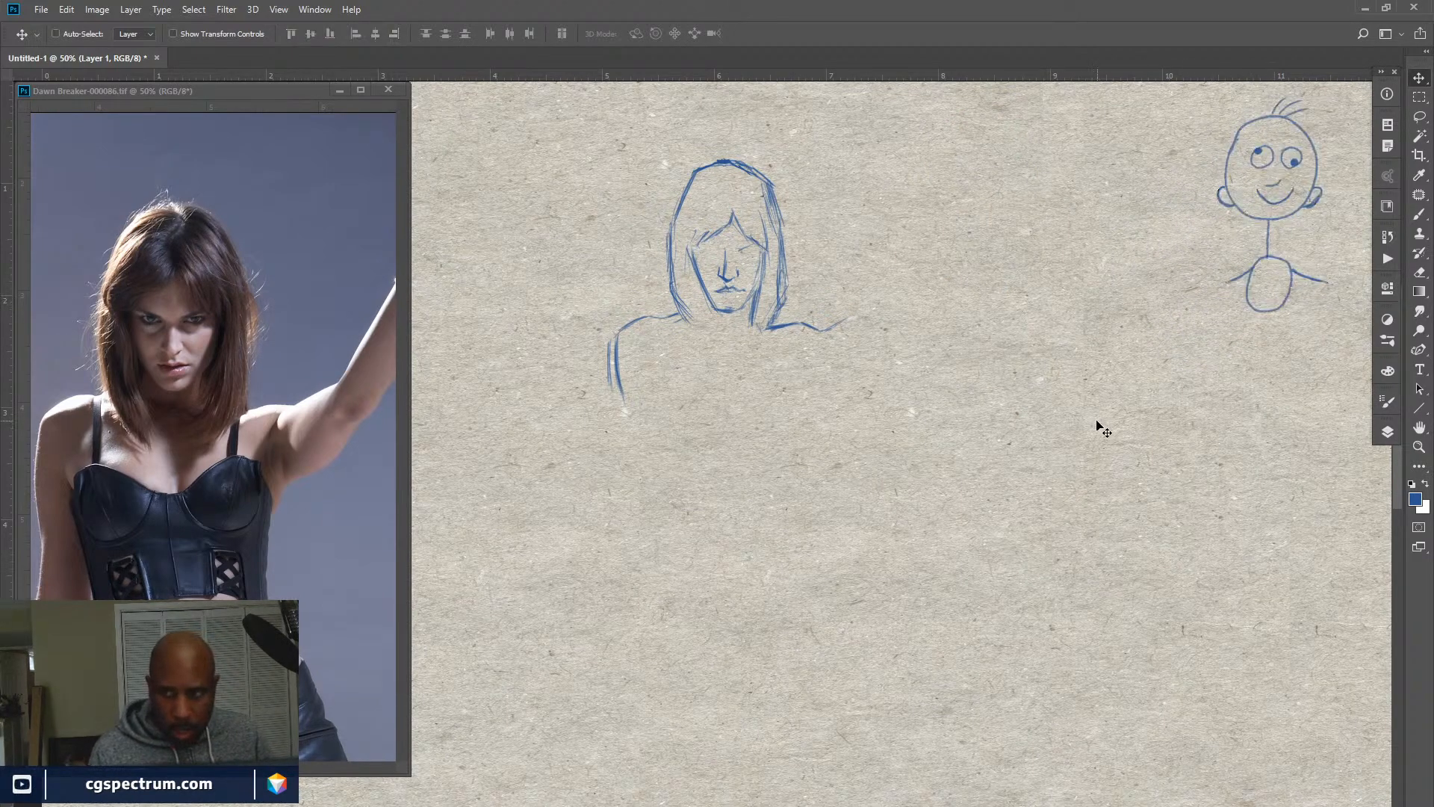
Brush a light curved gesture line from the woman's neck down through the torso, with a short crotch mark near its lower end.
key("b")
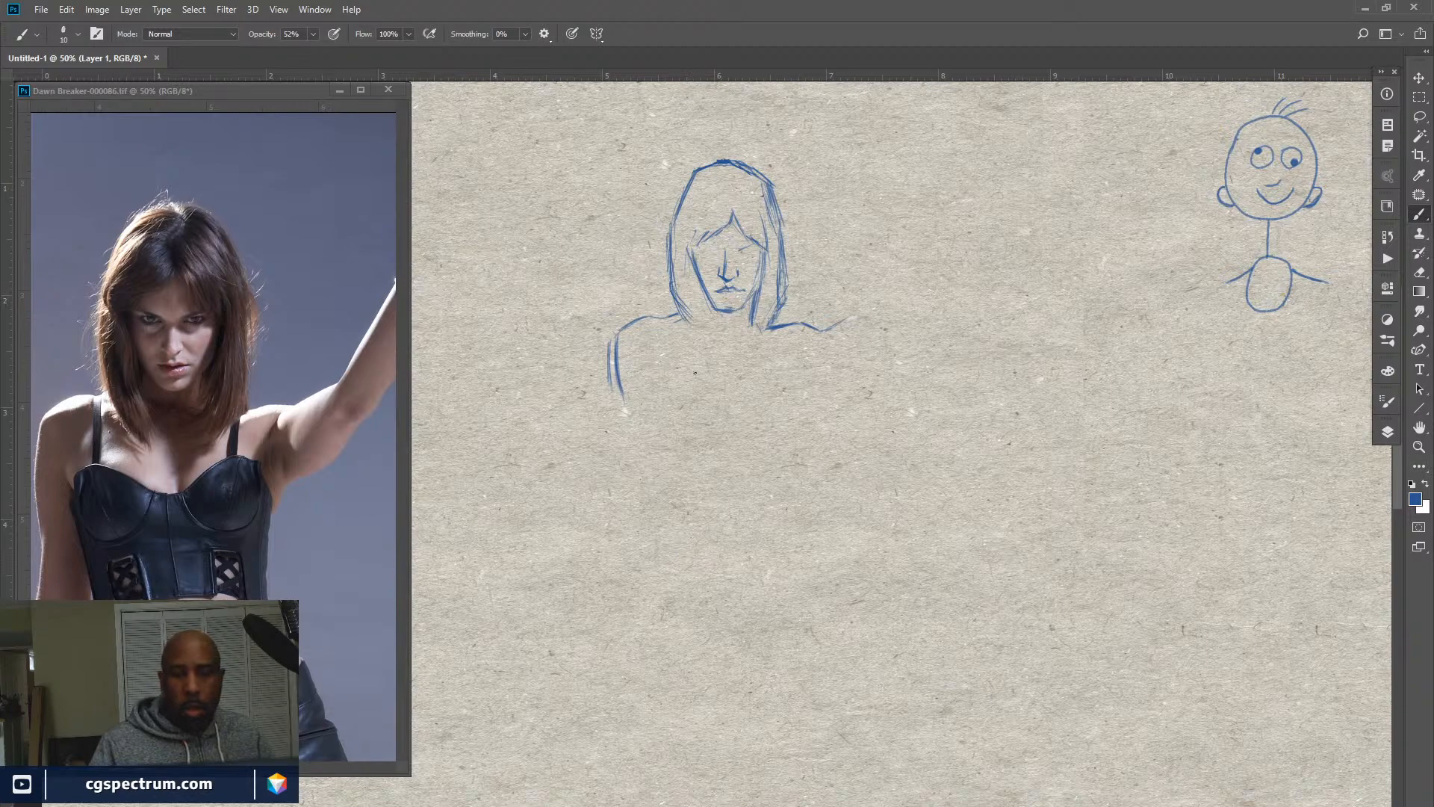
left_click(325, 641)
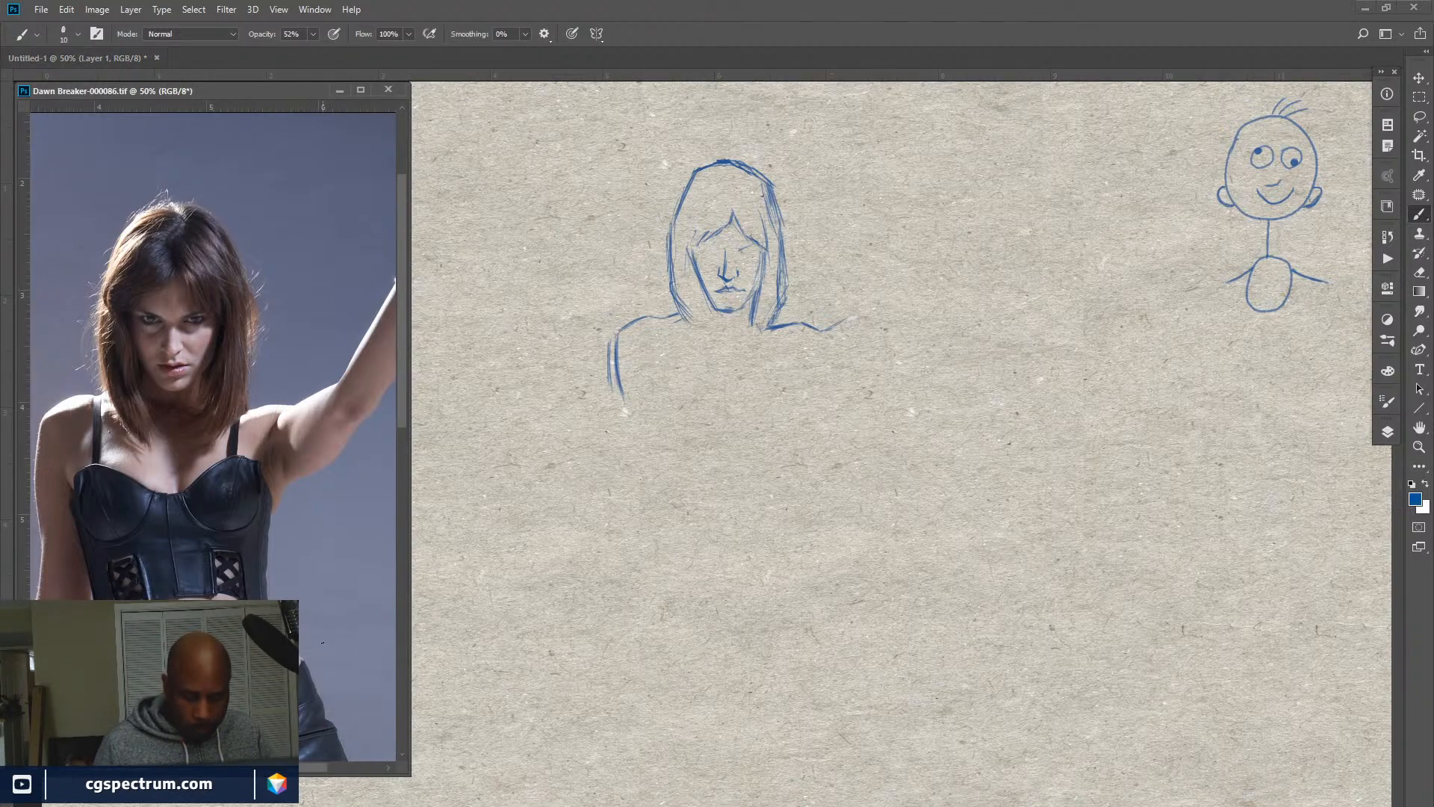
key("ctrl+minus")
scroll(318, 567, "down", 1)
key("ctrl+minus")
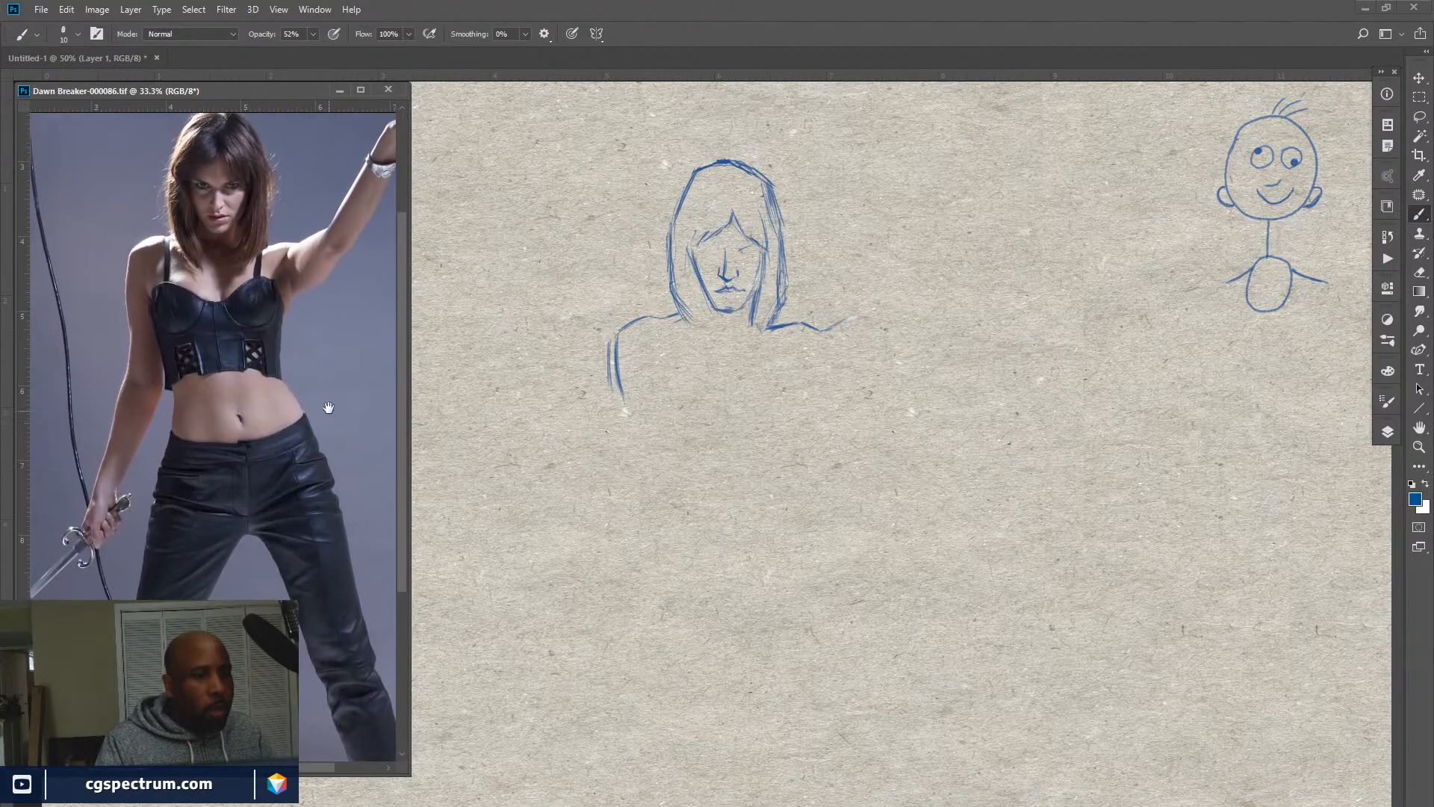
left_click(669, 332)
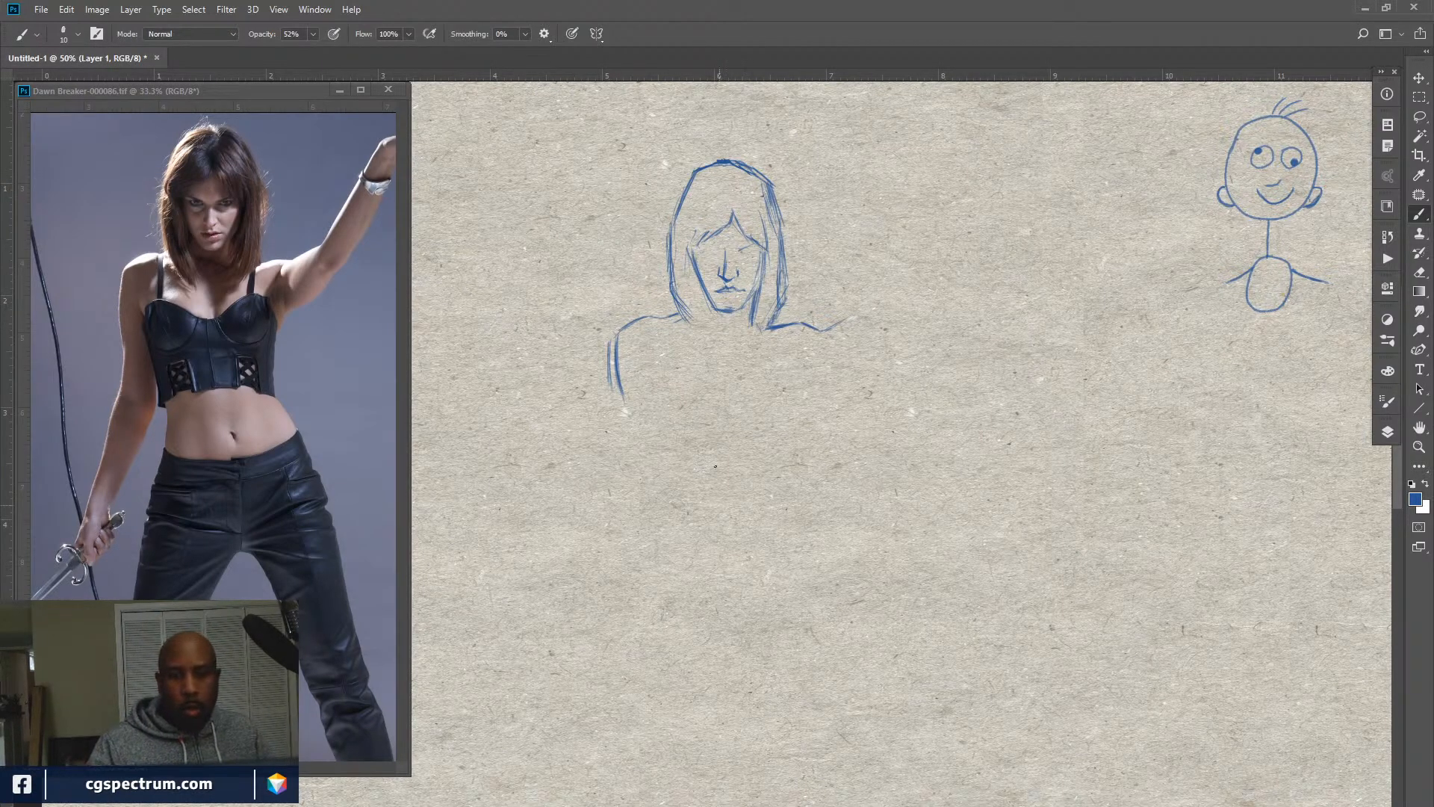
mouse_move(711, 407)
left_mouse_down()
mouse_move(746, 592)
mouse_move(712, 415)
mouse_move(743, 573)
mouse_move(798, 689)
left_mouse_up()
left_click_drag(722, 340, 721, 403)
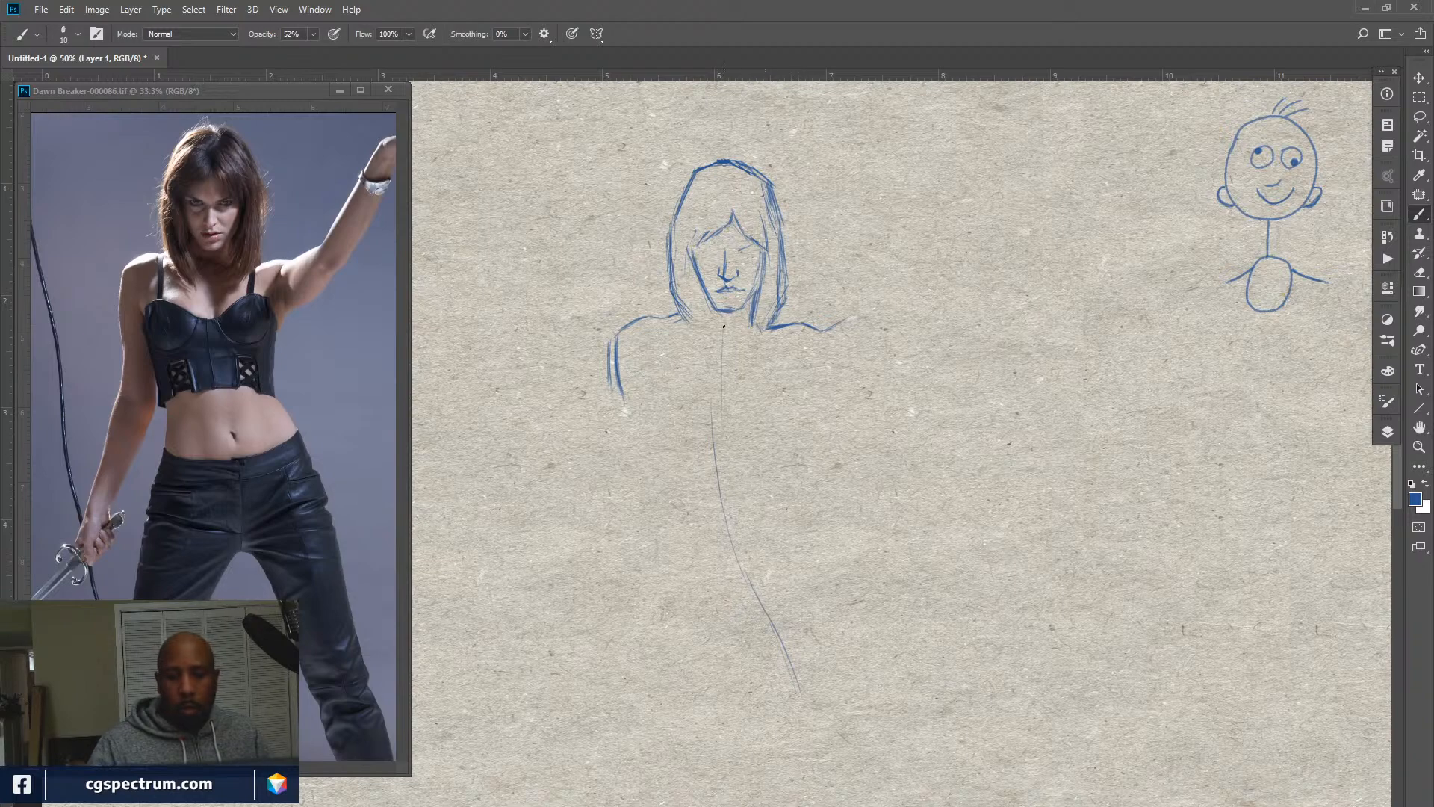
mouse_move(722, 342)
left_mouse_down()
mouse_move(718, 452)
mouse_move(791, 682)
left_mouse_up()
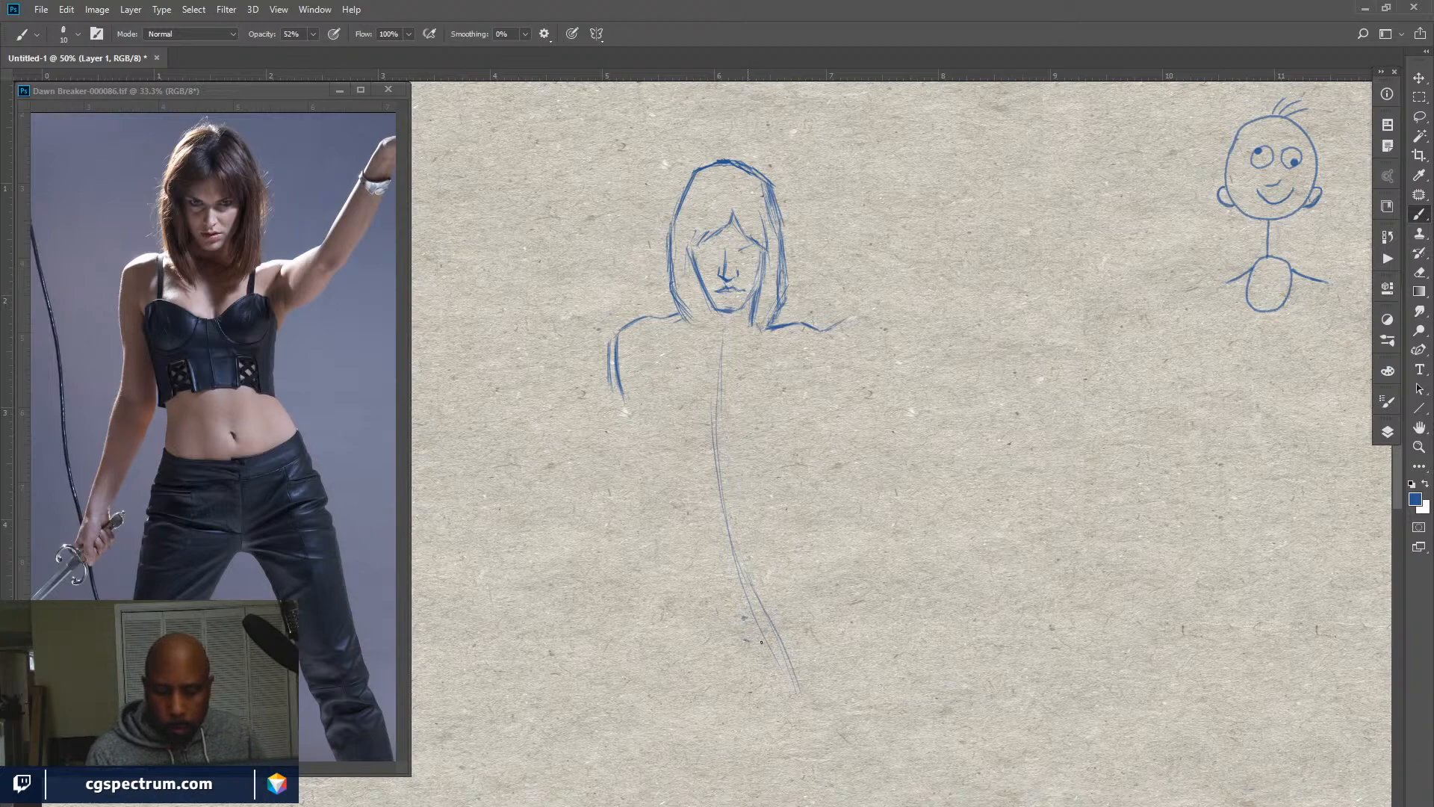
left_click_drag(745, 641, 770, 647)
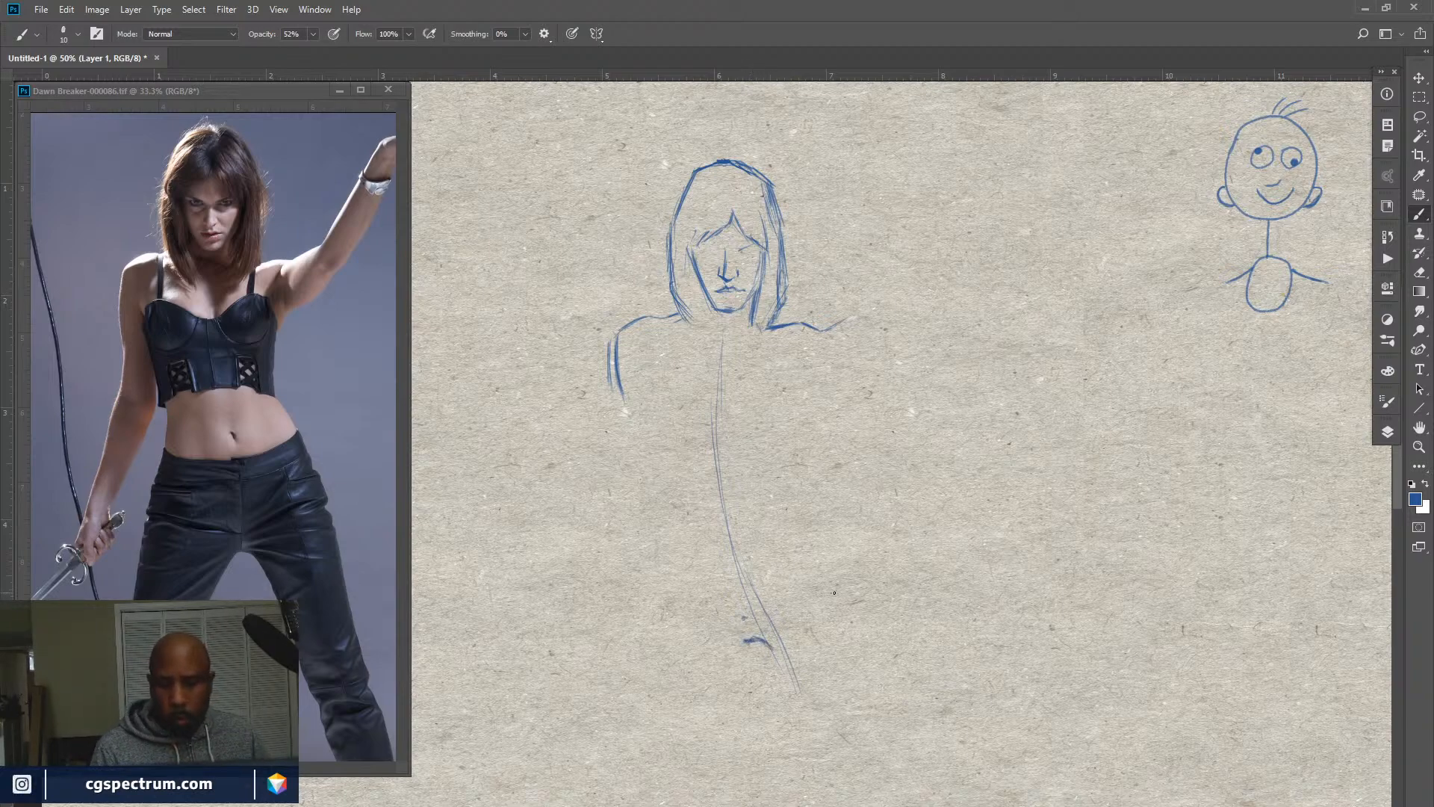
Sketch light guide lines tapering from both sides of the torso to the crotch, plus faint lines running down from the neck.
left_click_drag(622, 397, 700, 573)
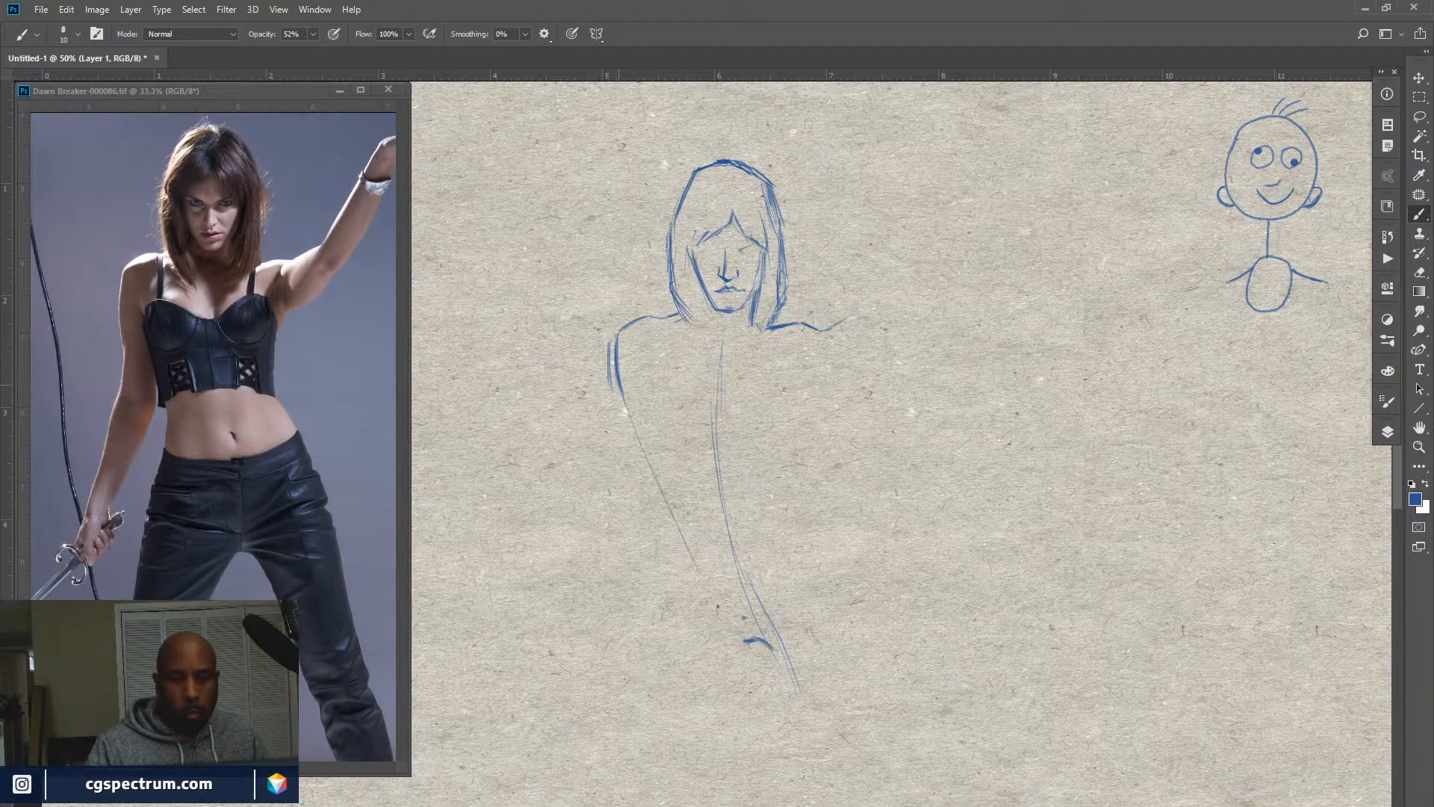
left_click_drag(652, 485, 745, 624)
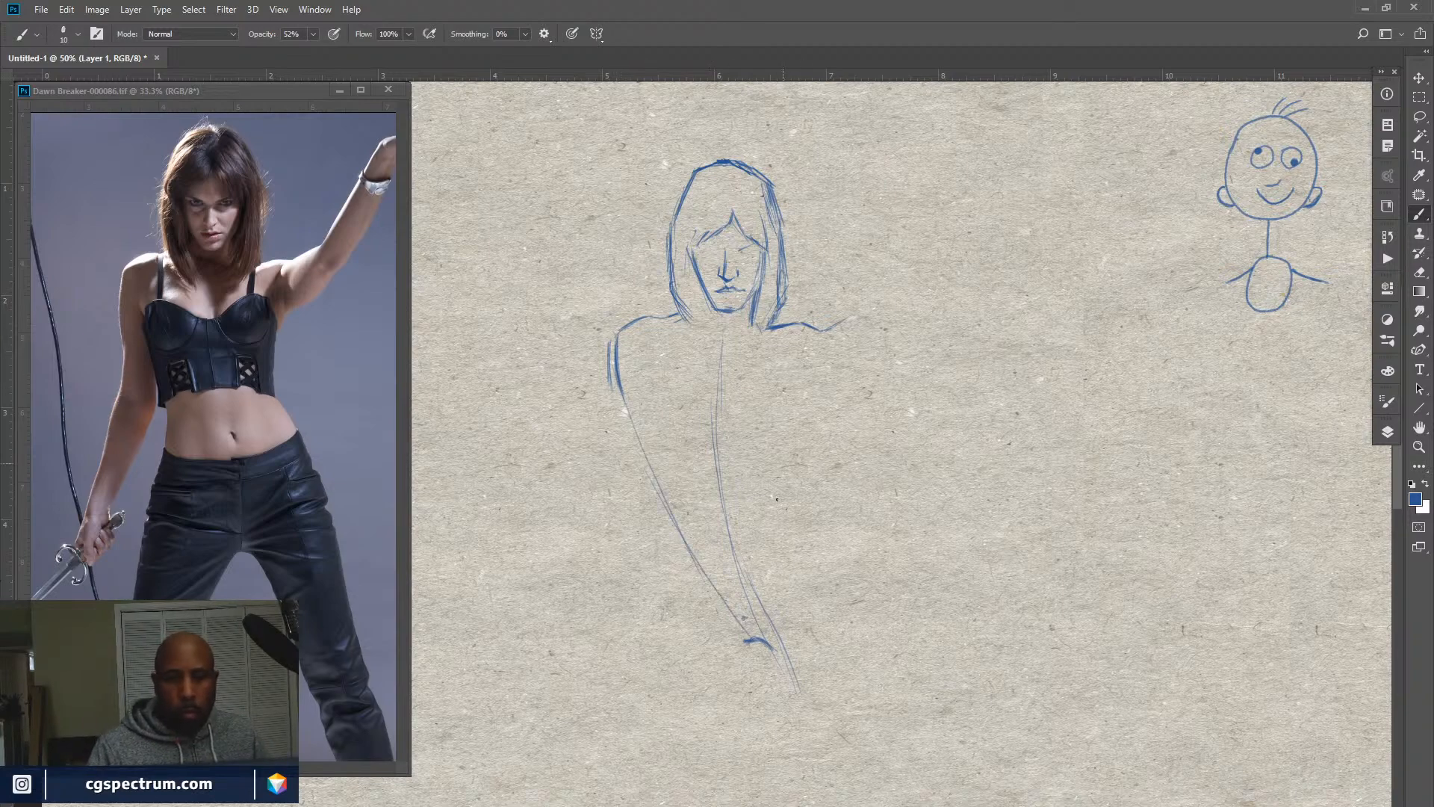
left_click_drag(802, 376, 765, 620)
left_click_drag(776, 479, 771, 521)
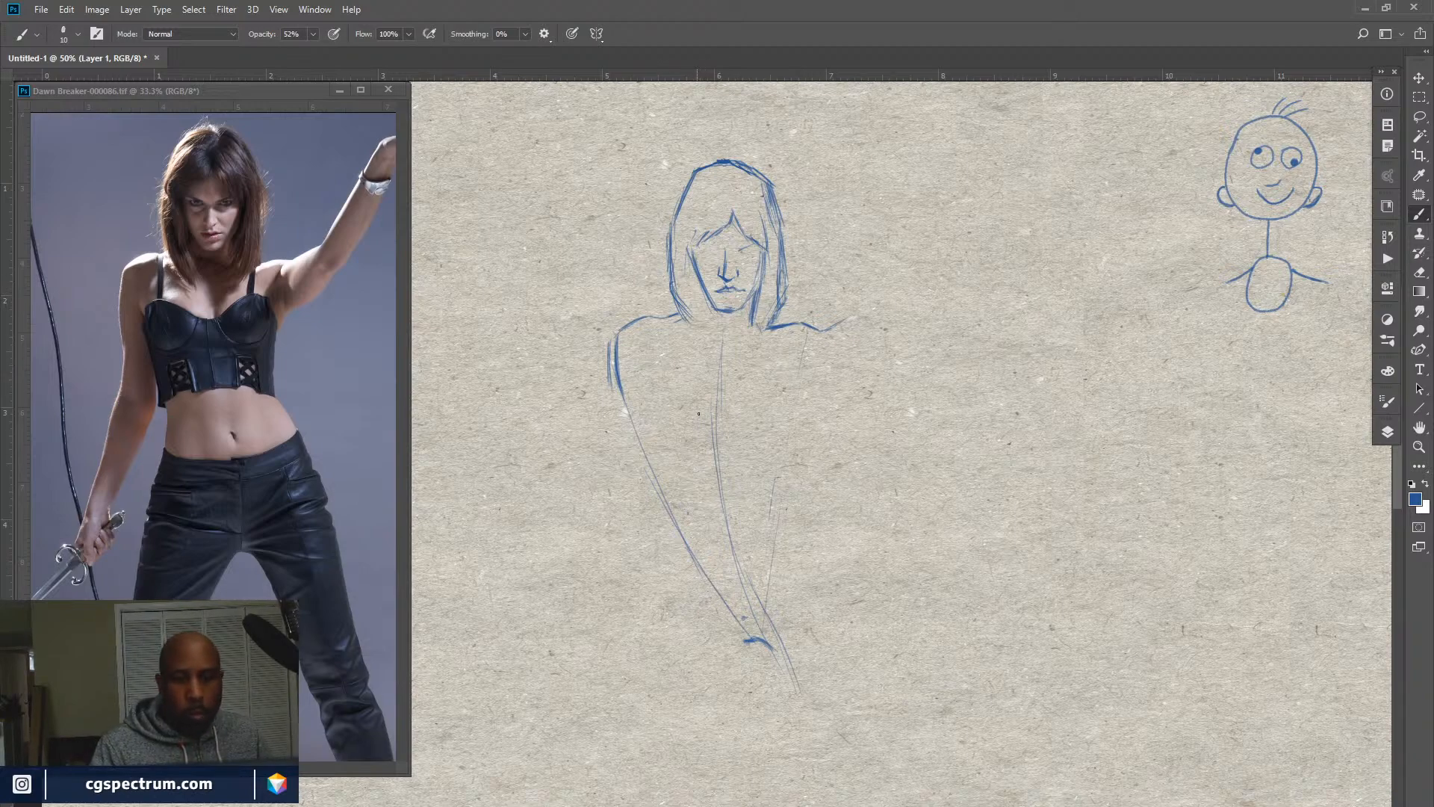
left_click_drag(705, 312, 680, 551)
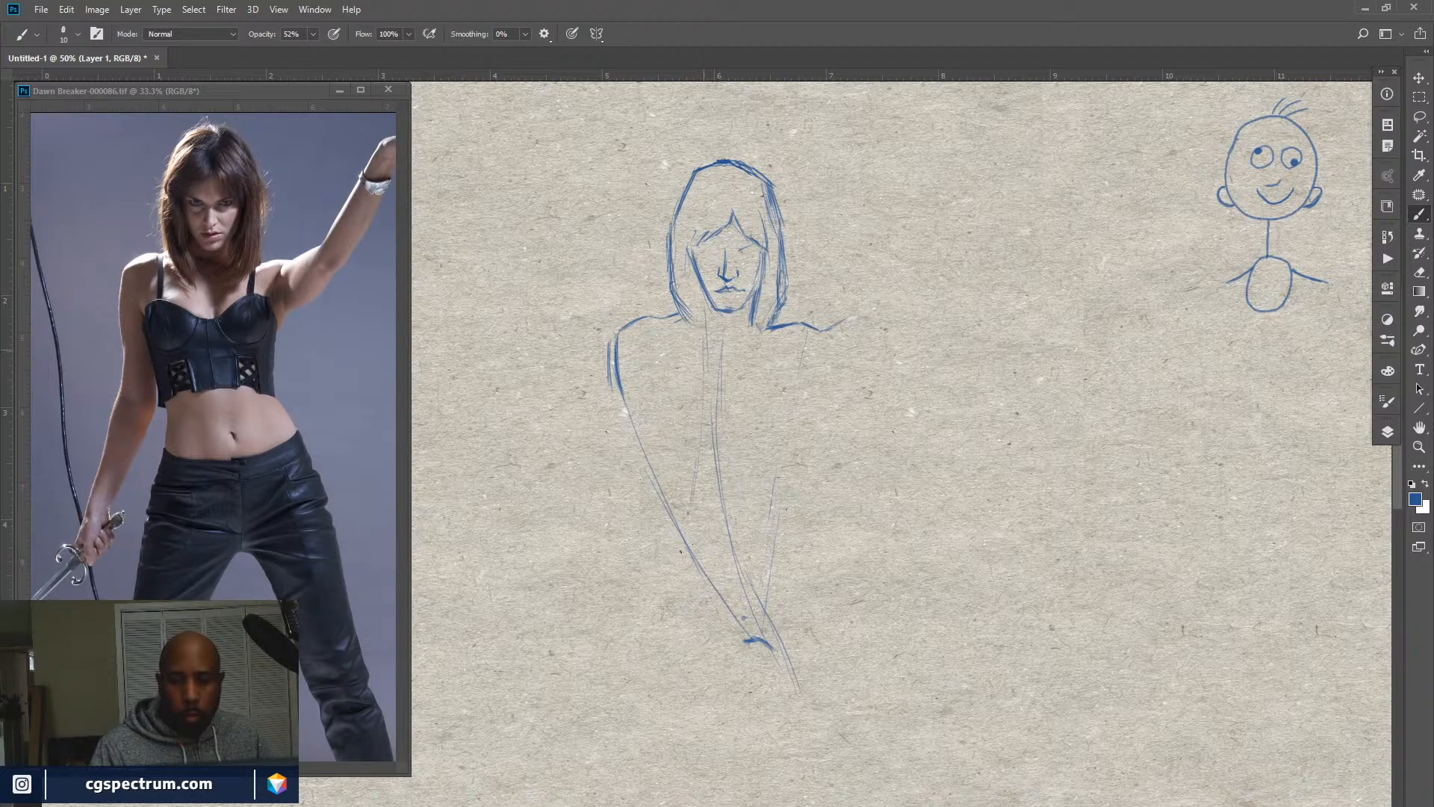
left_click_drag(756, 331, 762, 381)
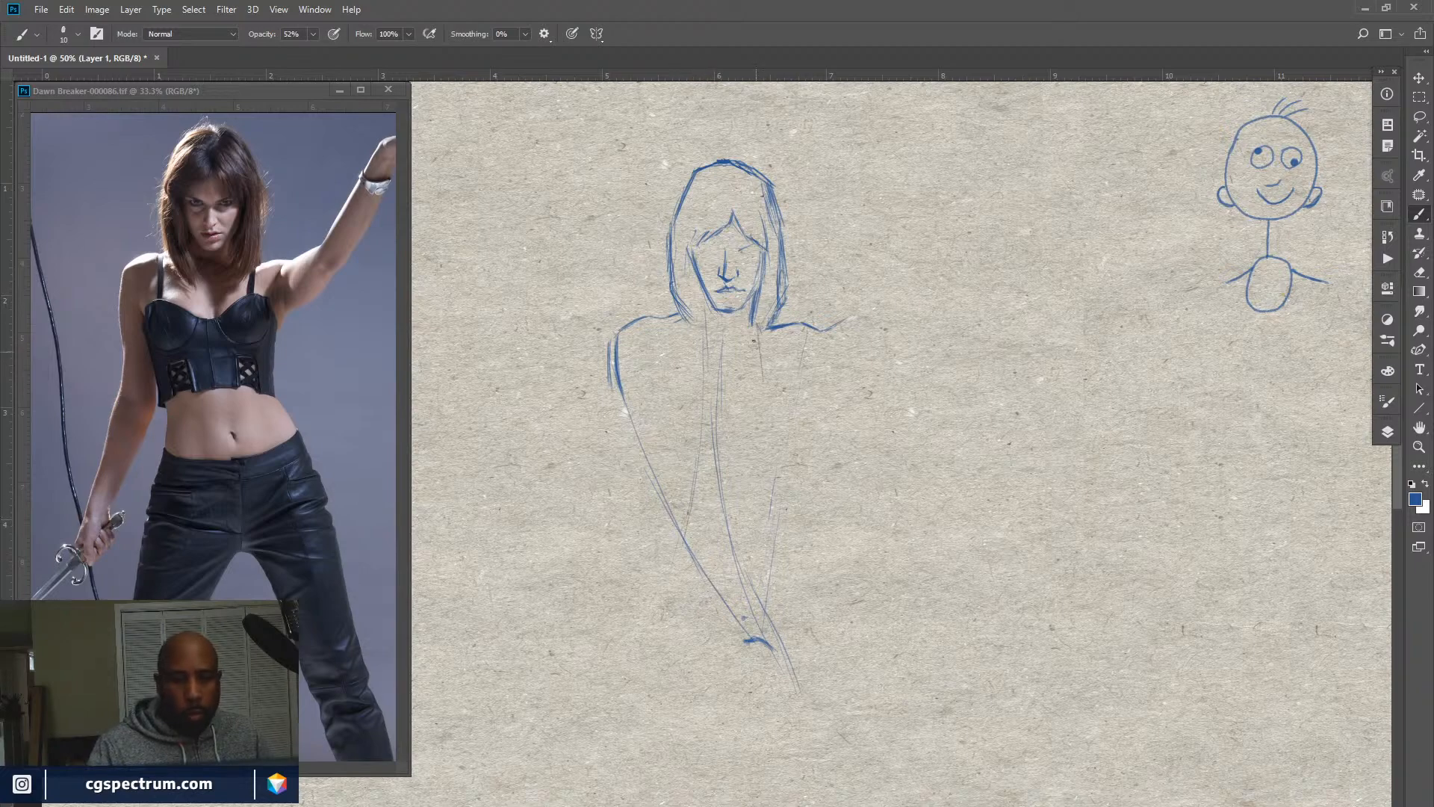
Block in the woman's outer hip lines on both sides and add light curves for the ribcage and chest.
mouse_move(786, 500)
left_mouse_down()
mouse_move(841, 609)
mouse_move(836, 572)
left_mouse_up()
left_click_drag(794, 508, 838, 583)
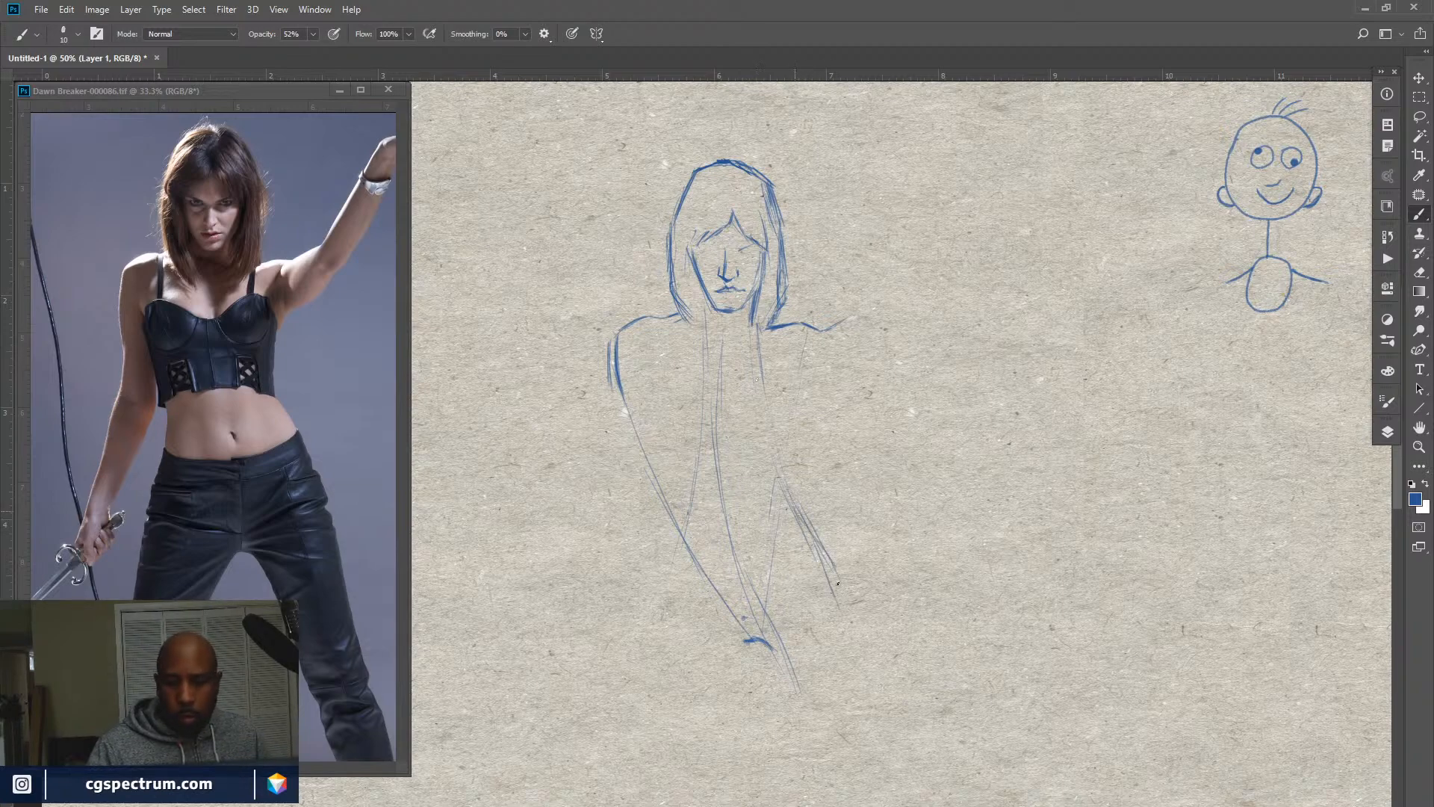
left_click_drag(809, 527, 835, 577)
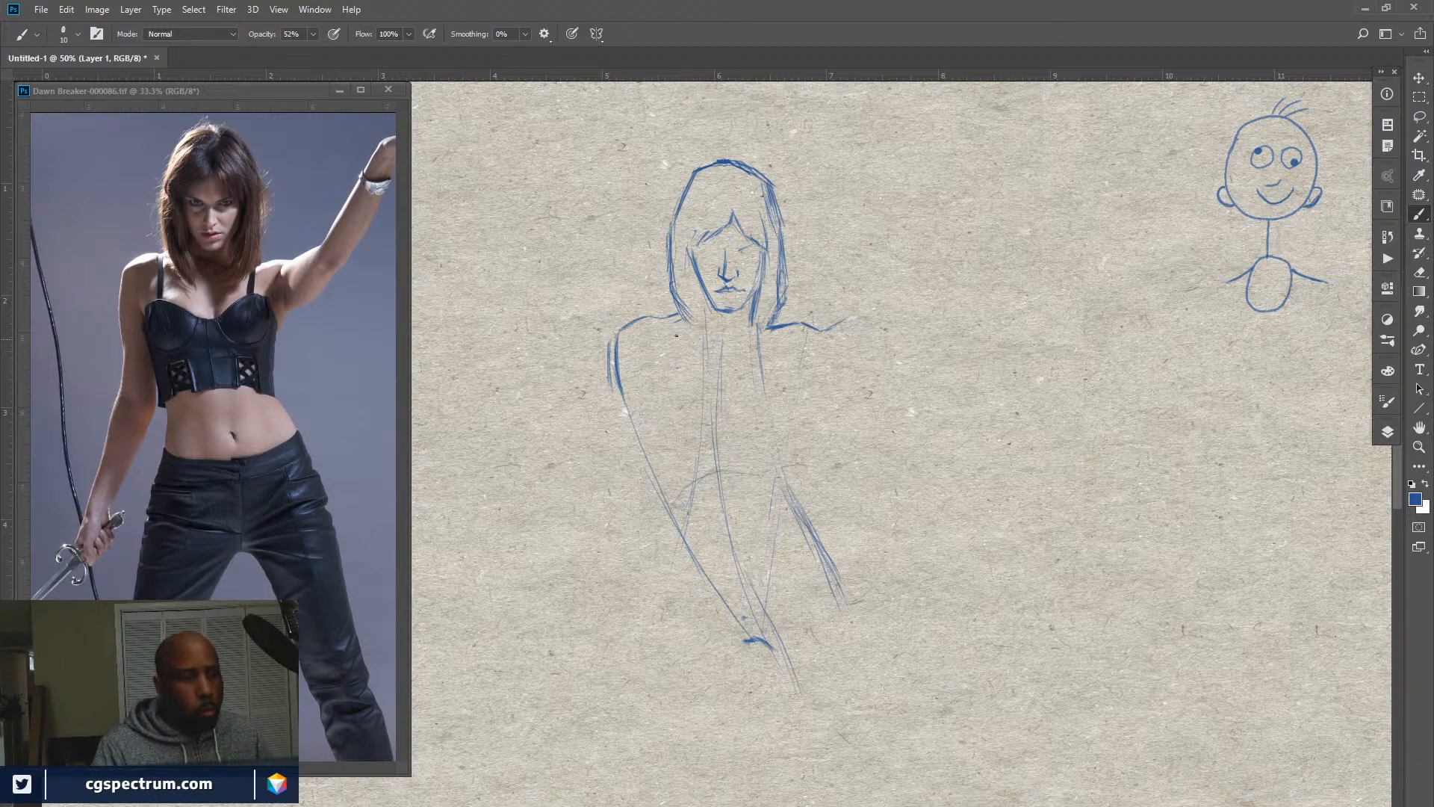
left_click_drag(680, 334, 655, 369)
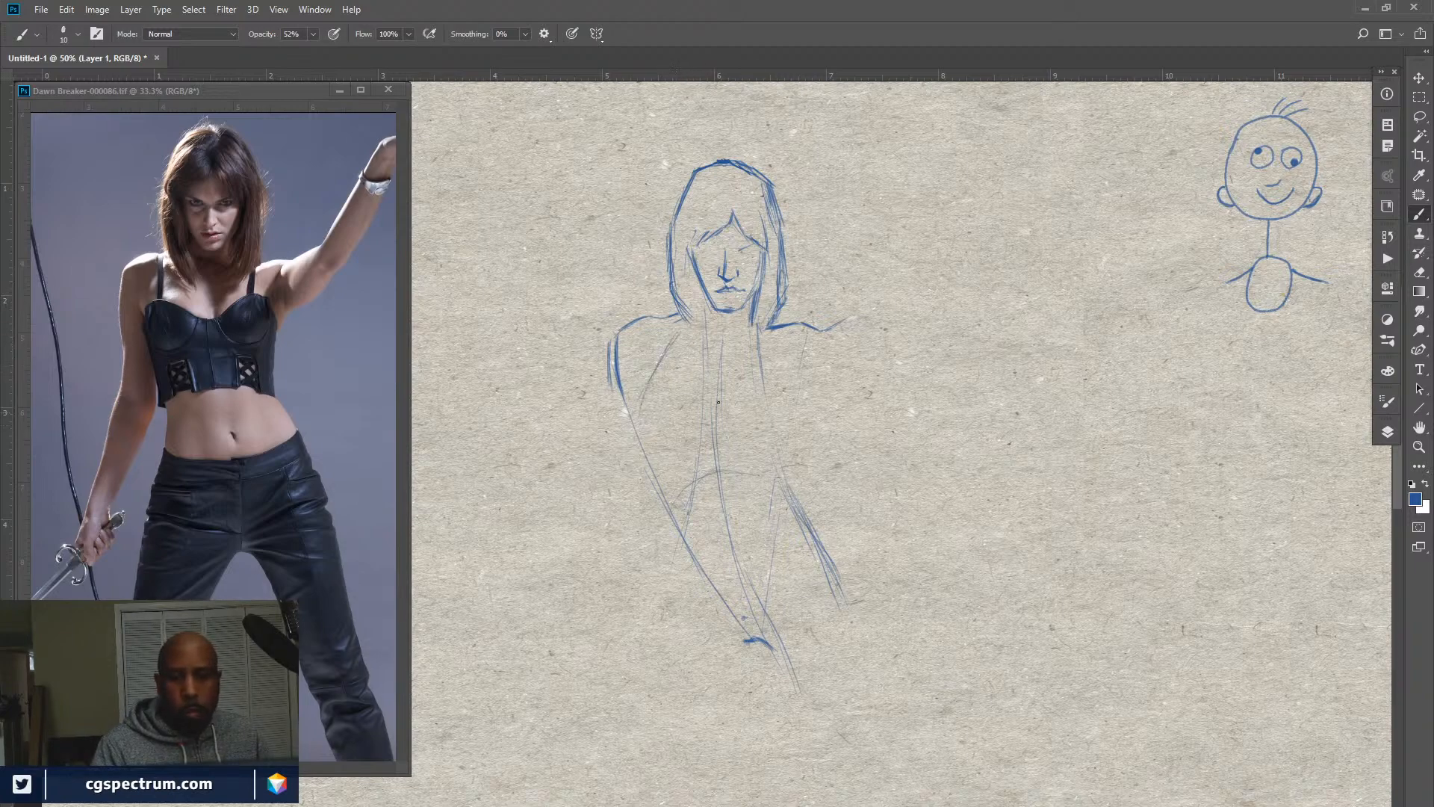
left_click_drag(798, 418, 781, 390)
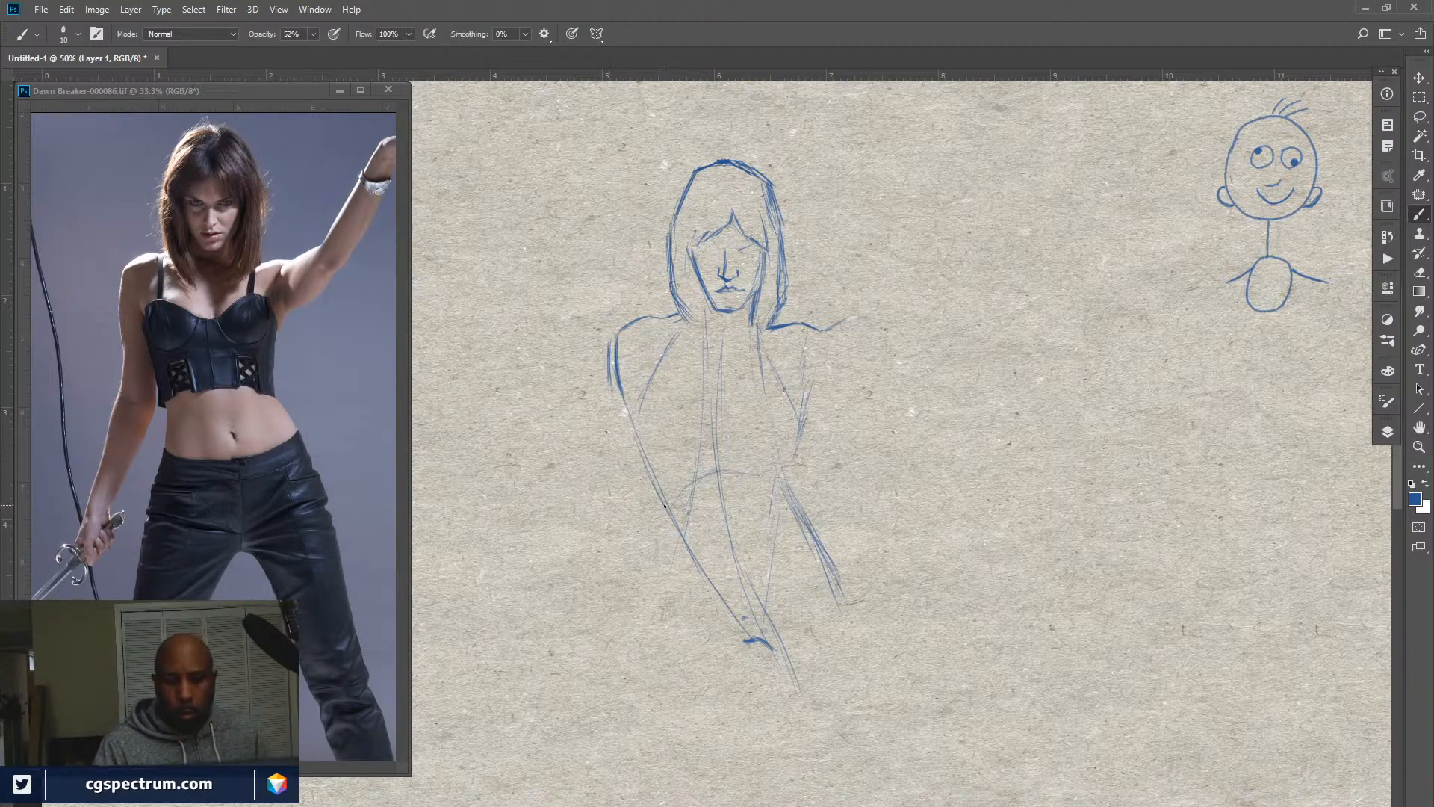
left_click_drag(664, 529, 661, 574)
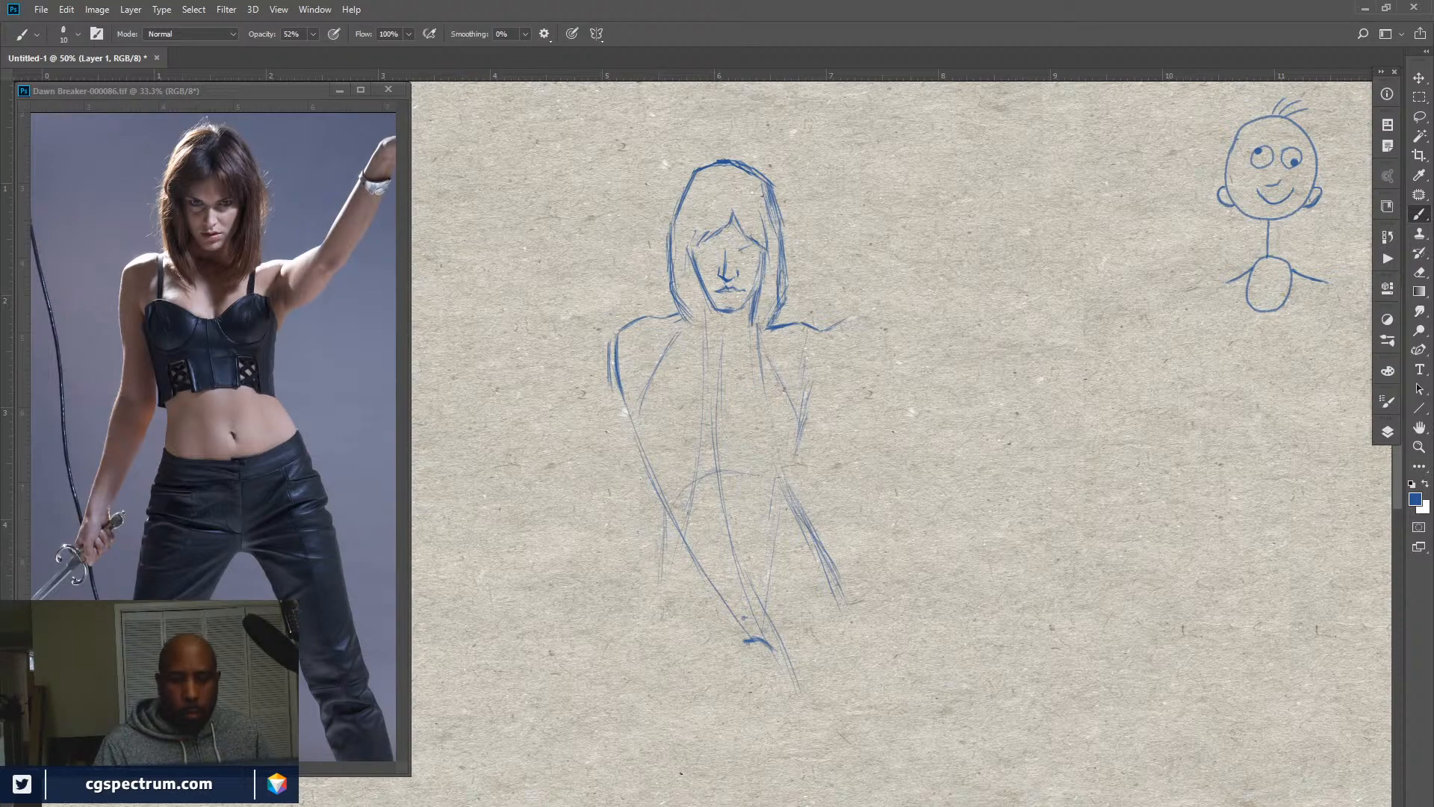
mouse_move(668, 512)
left_mouse_down()
mouse_move(655, 605)
mouse_move(664, 516)
mouse_move(687, 649)
left_mouse_up()
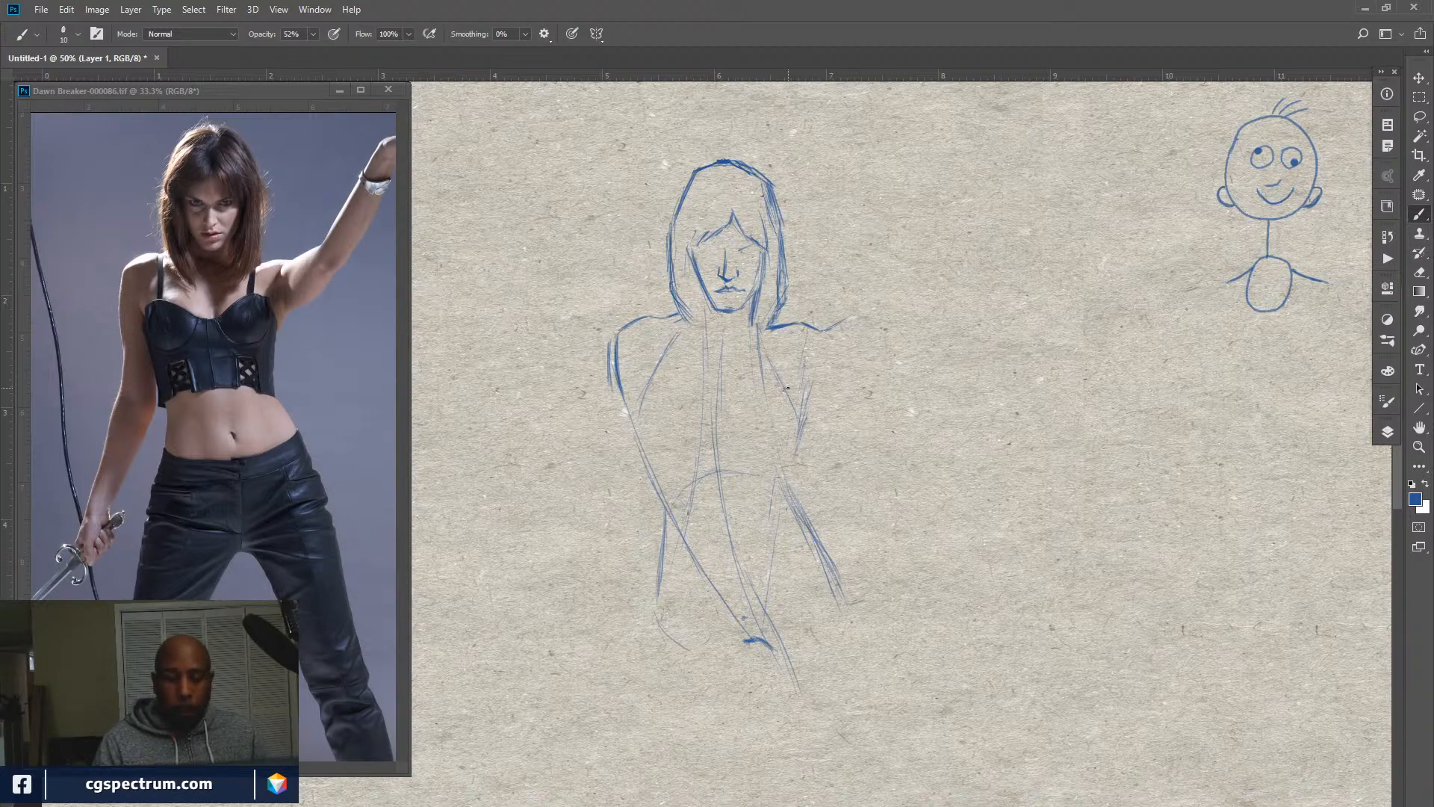
Redraw the crotch mark slightly lower on the gesture line and erase the earlier mark above it.
mouse_move(748, 660)
left_mouse_down()
mouse_move(766, 662)
mouse_move(742, 639)
left_mouse_up()
key("e")
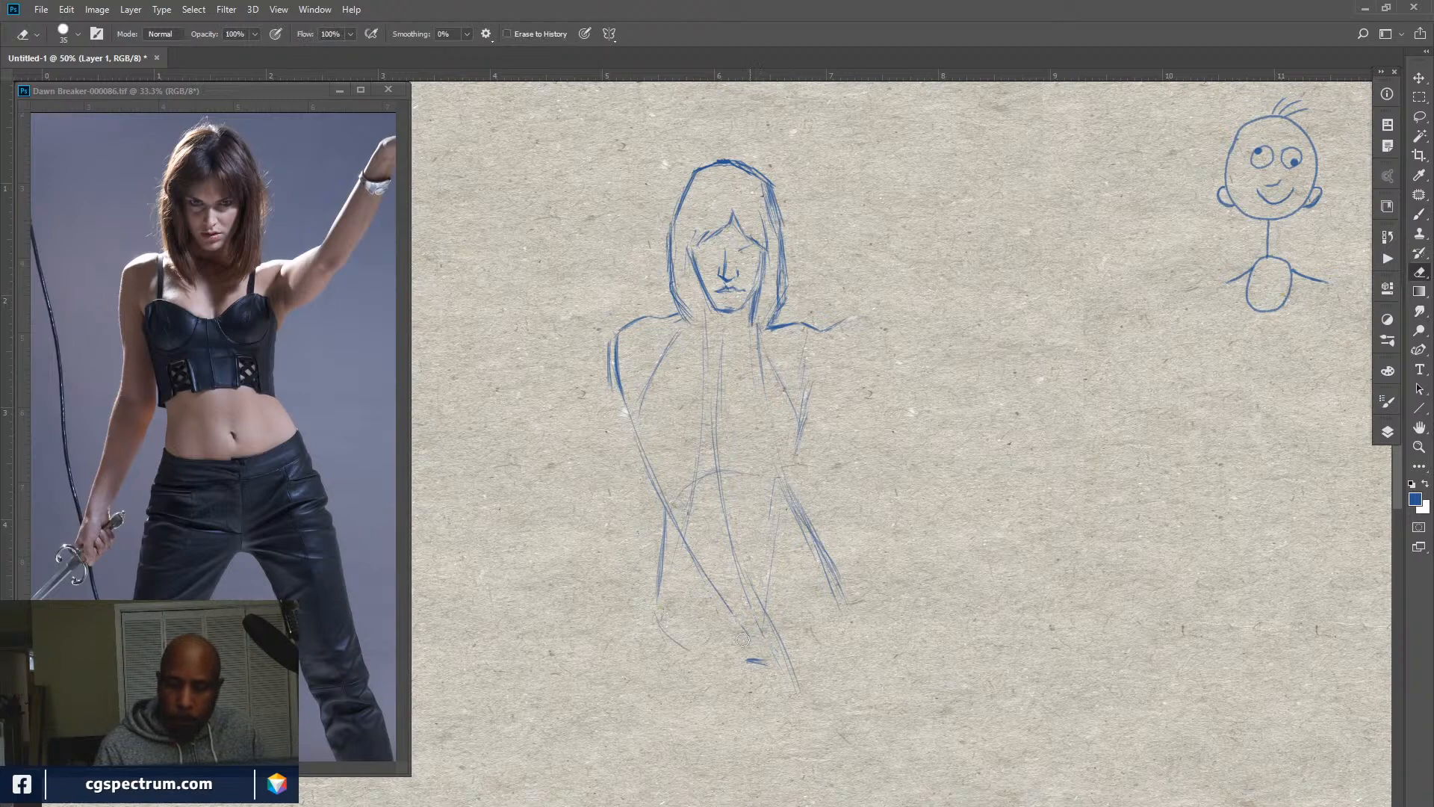
key("b")
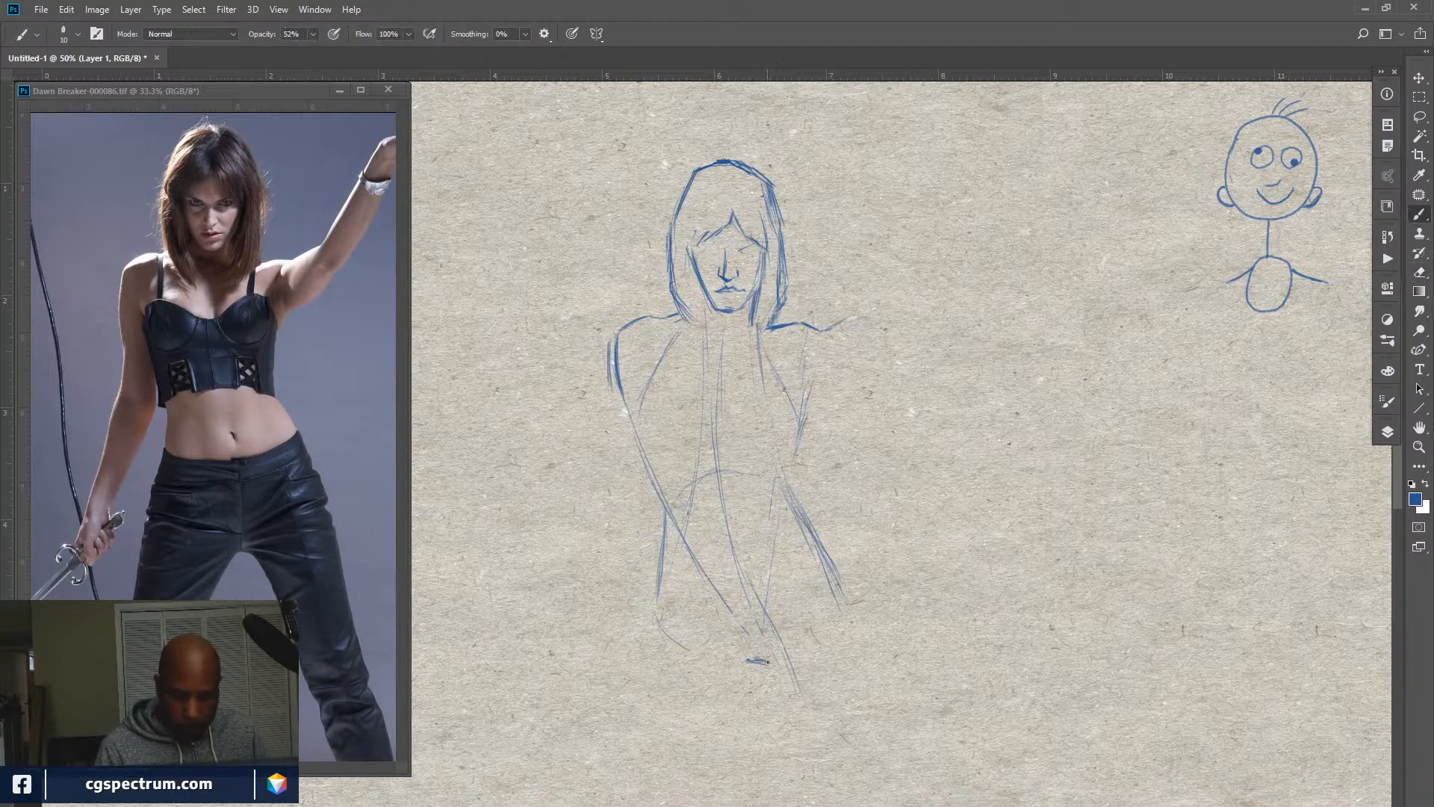
left_click_drag(760, 659, 783, 672)
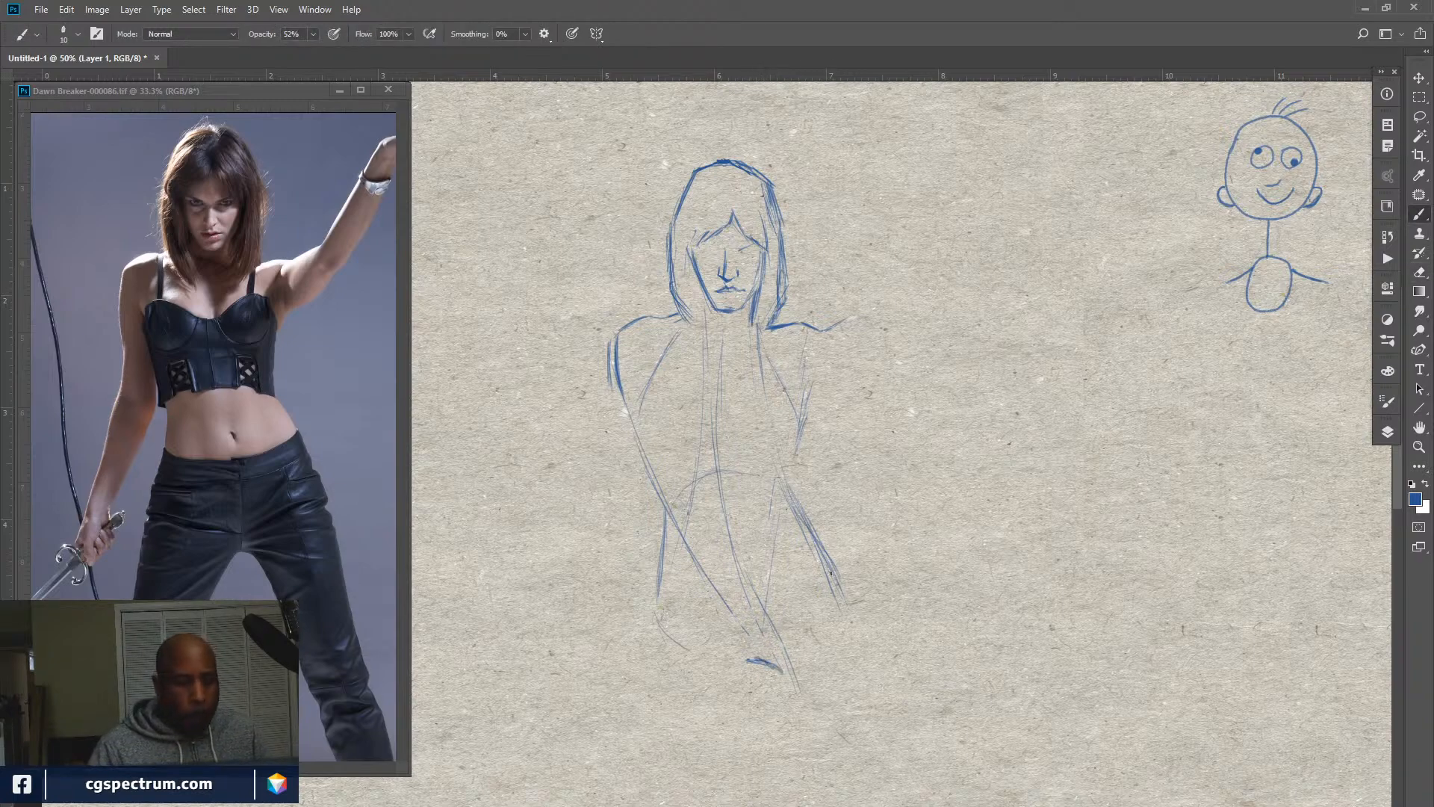
Extend the right hip line down into the thigh and darken the torso contours along the armpit and both sides of the waist.
left_click_drag(831, 562, 859, 650)
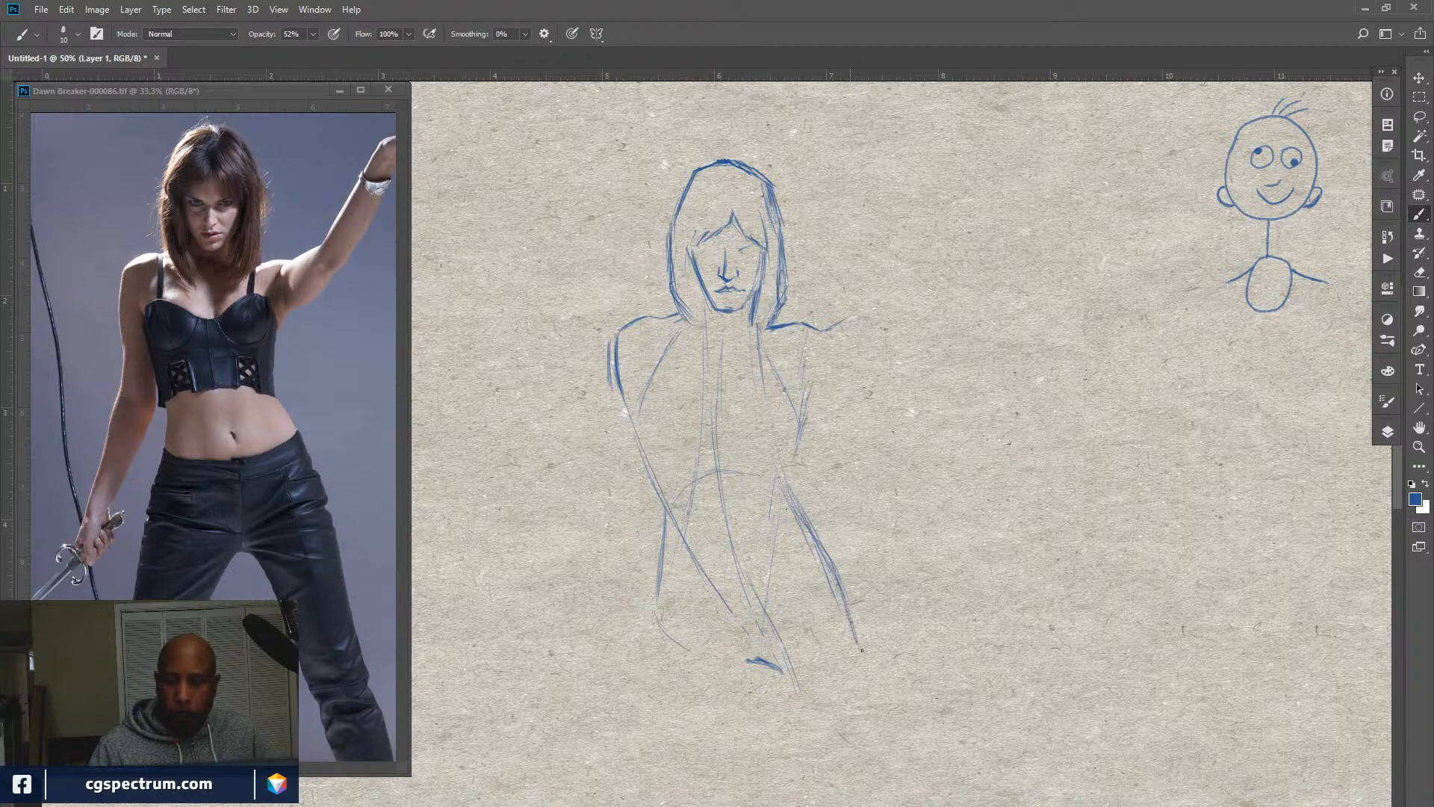
left_click_drag(849, 601, 857, 629)
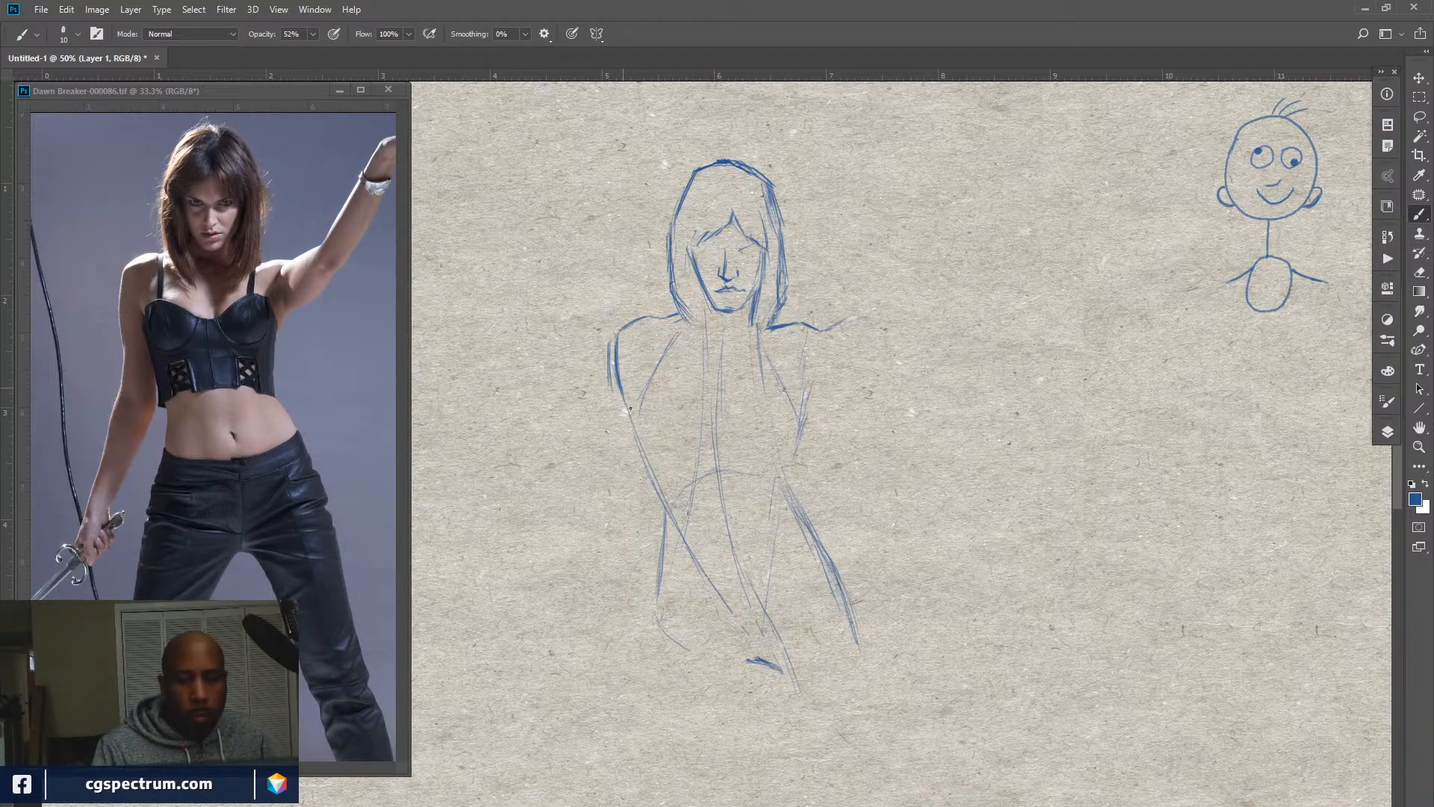
left_click_drag(630, 408, 657, 467)
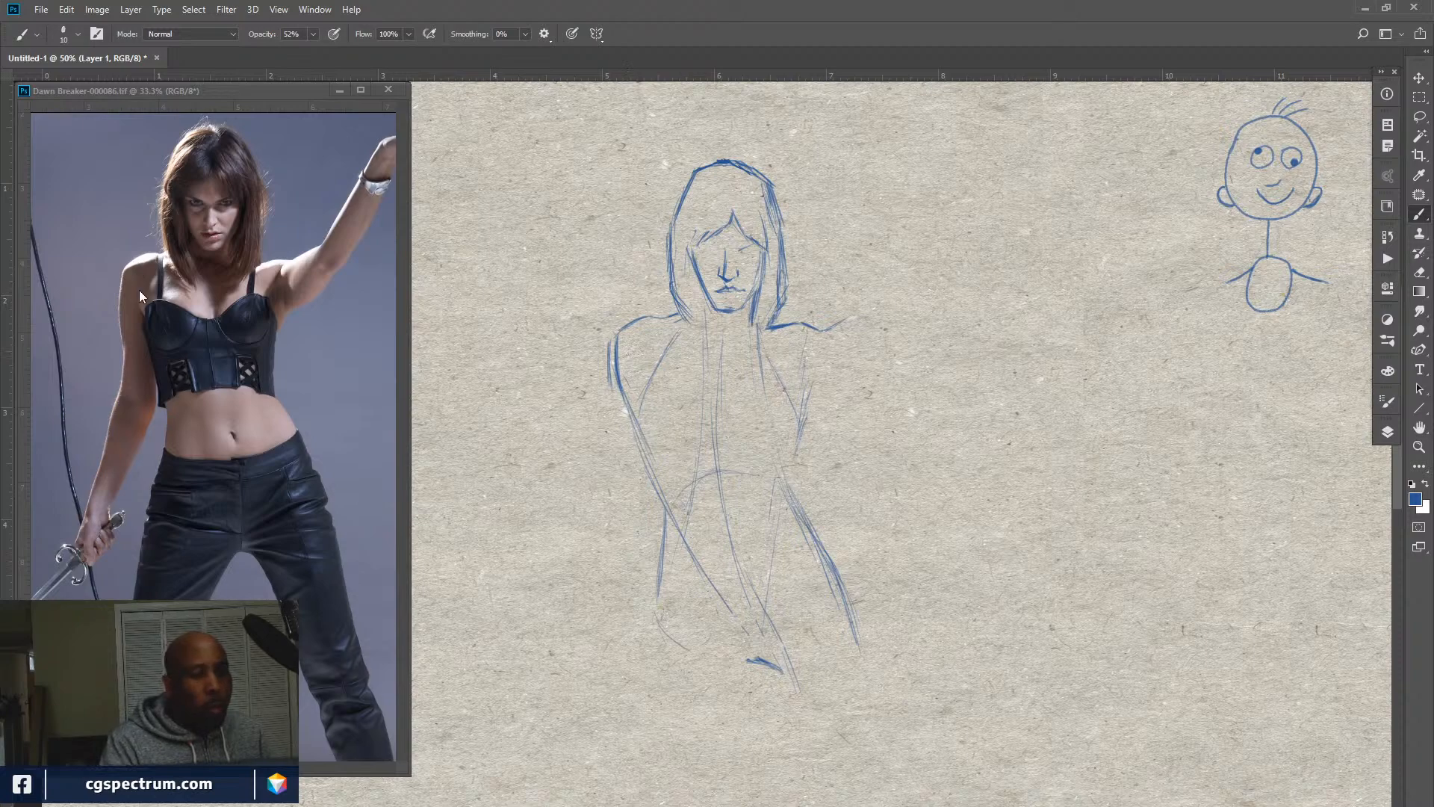
left_click_drag(635, 404, 635, 389)
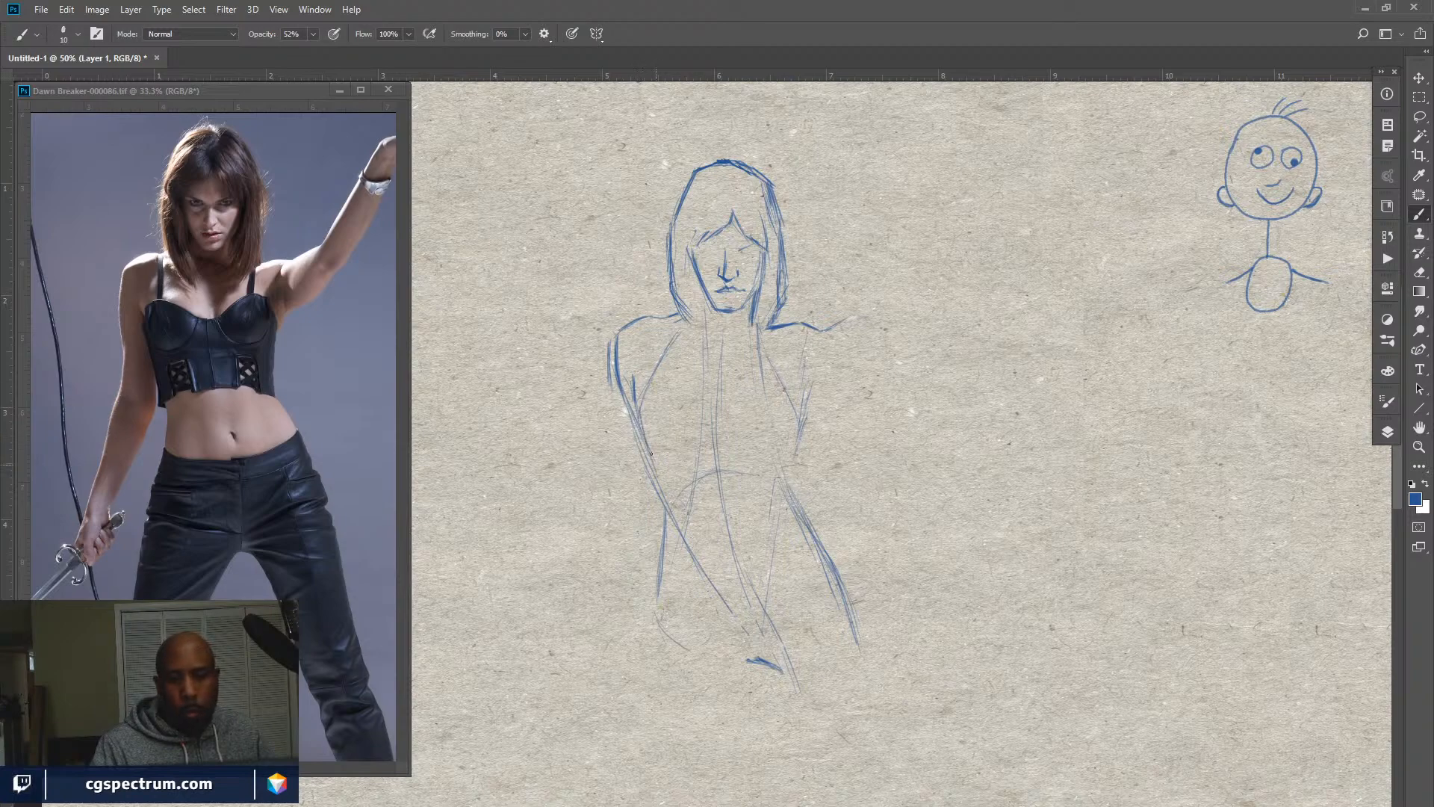
mouse_move(642, 434)
left_mouse_down()
mouse_move(666, 527)
mouse_move(658, 567)
left_mouse_up()
left_click_drag(799, 448, 798, 489)
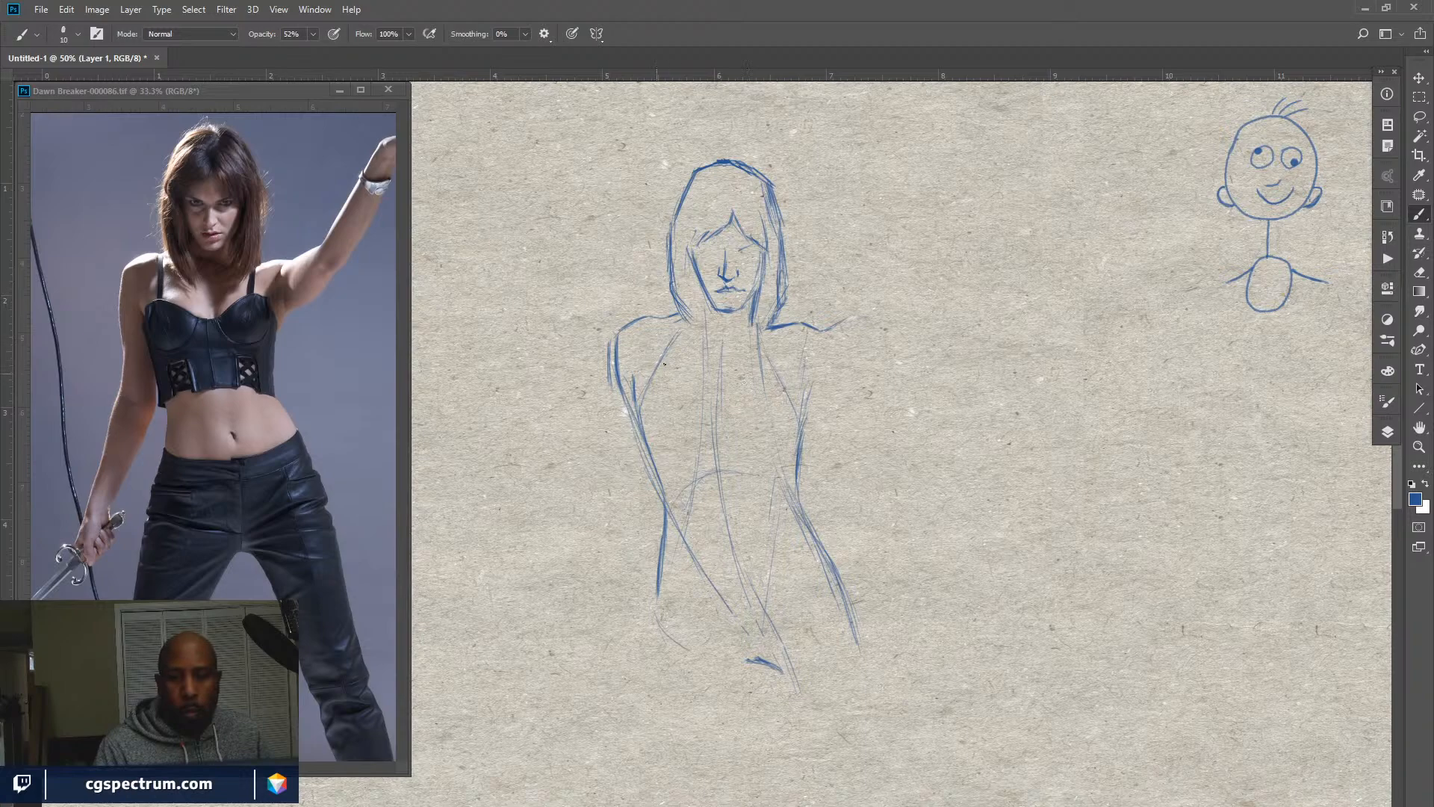
Sketch light curves for both sides of the bust and a faint line across the torso beneath it.
left_click_drag(648, 396, 660, 434)
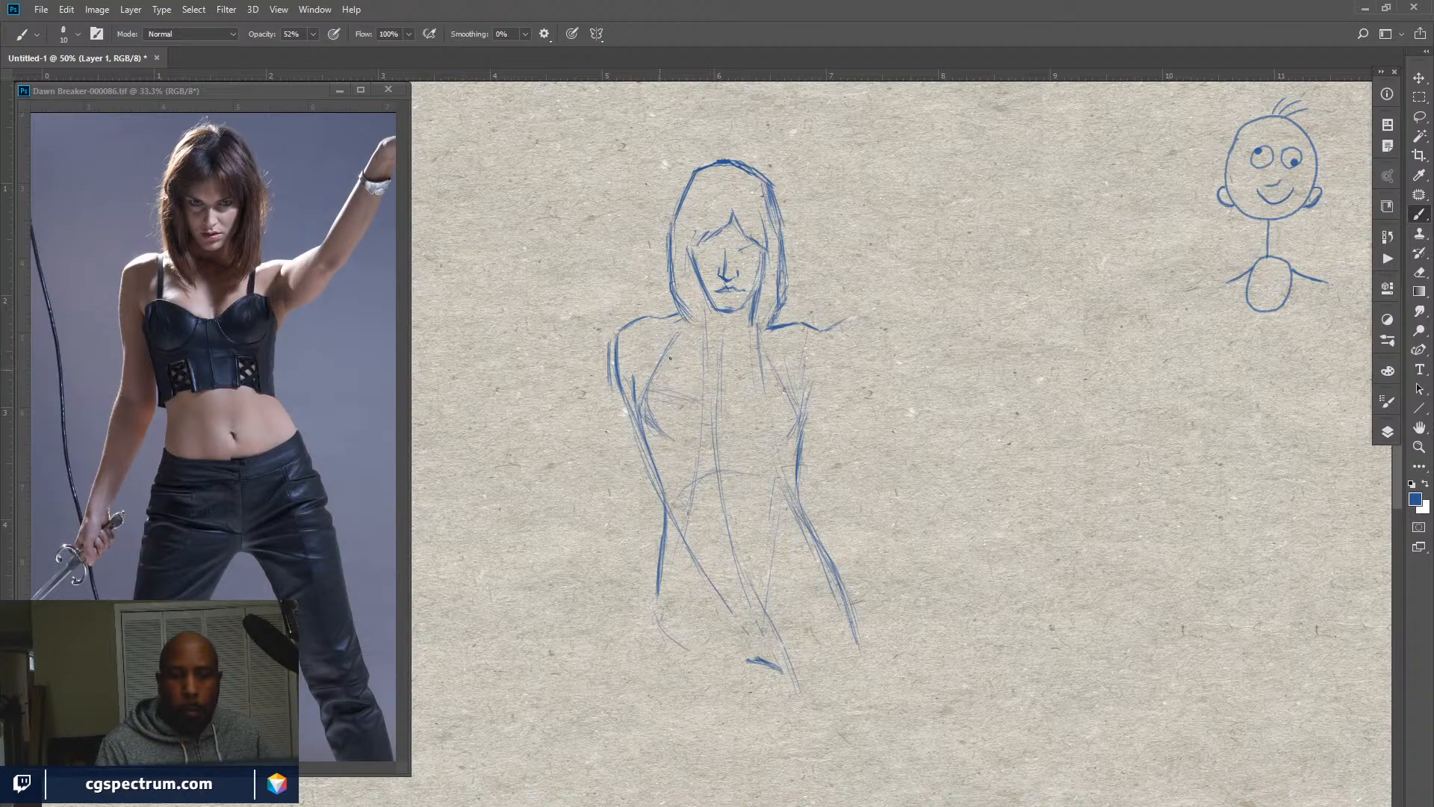
left_click_drag(715, 378, 675, 444)
left_click_drag(653, 384, 686, 351)
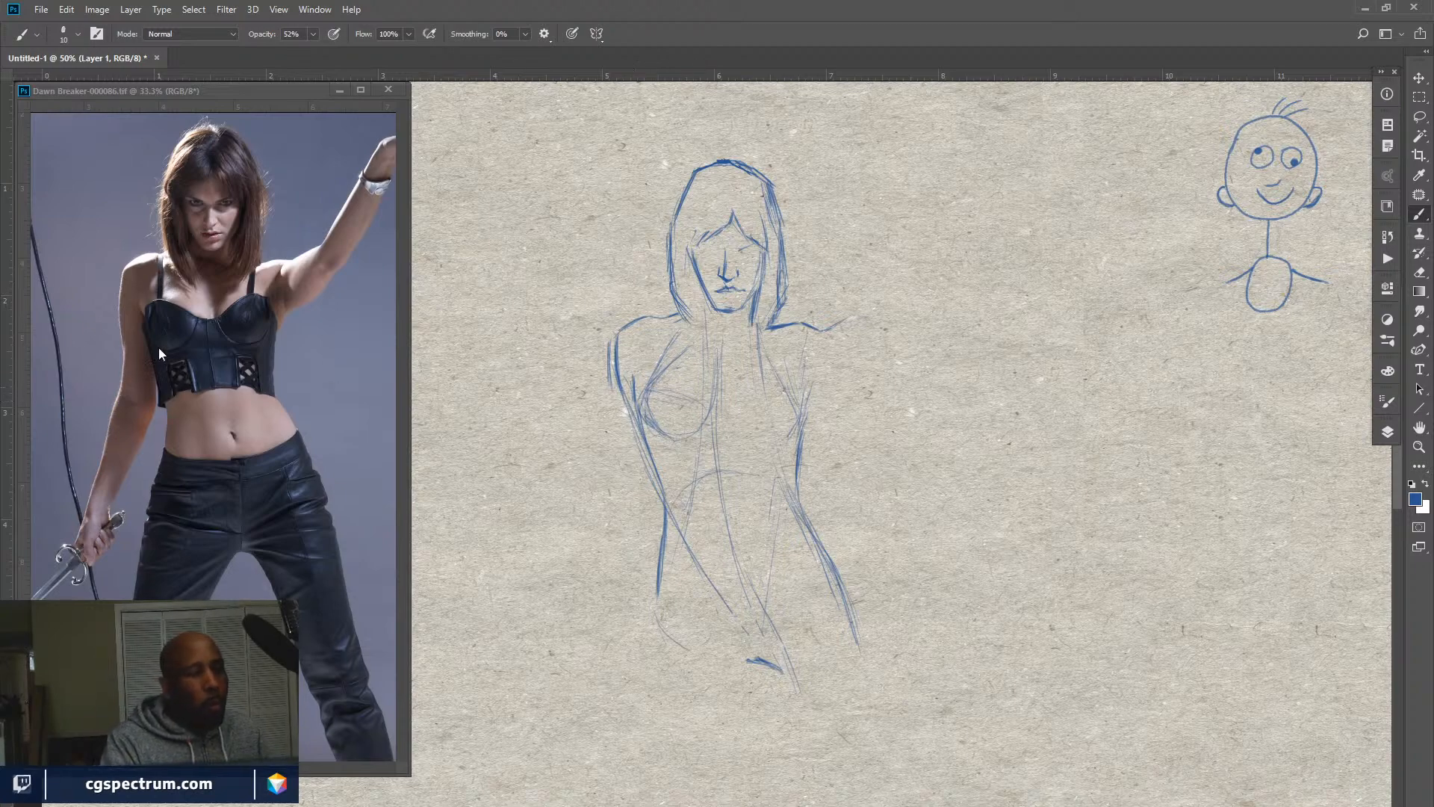
left_click_drag(646, 409, 709, 425)
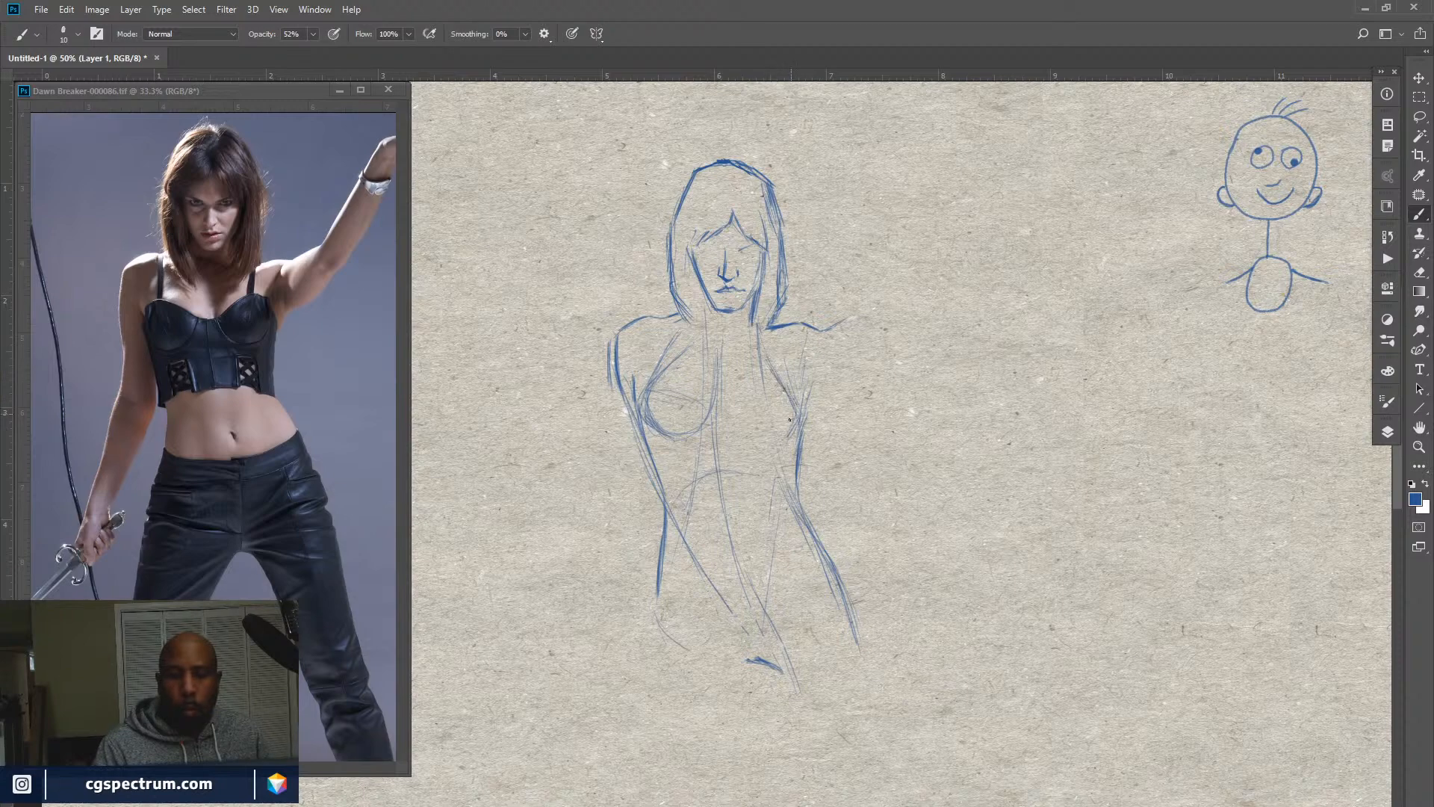
left_click_drag(795, 415, 784, 437)
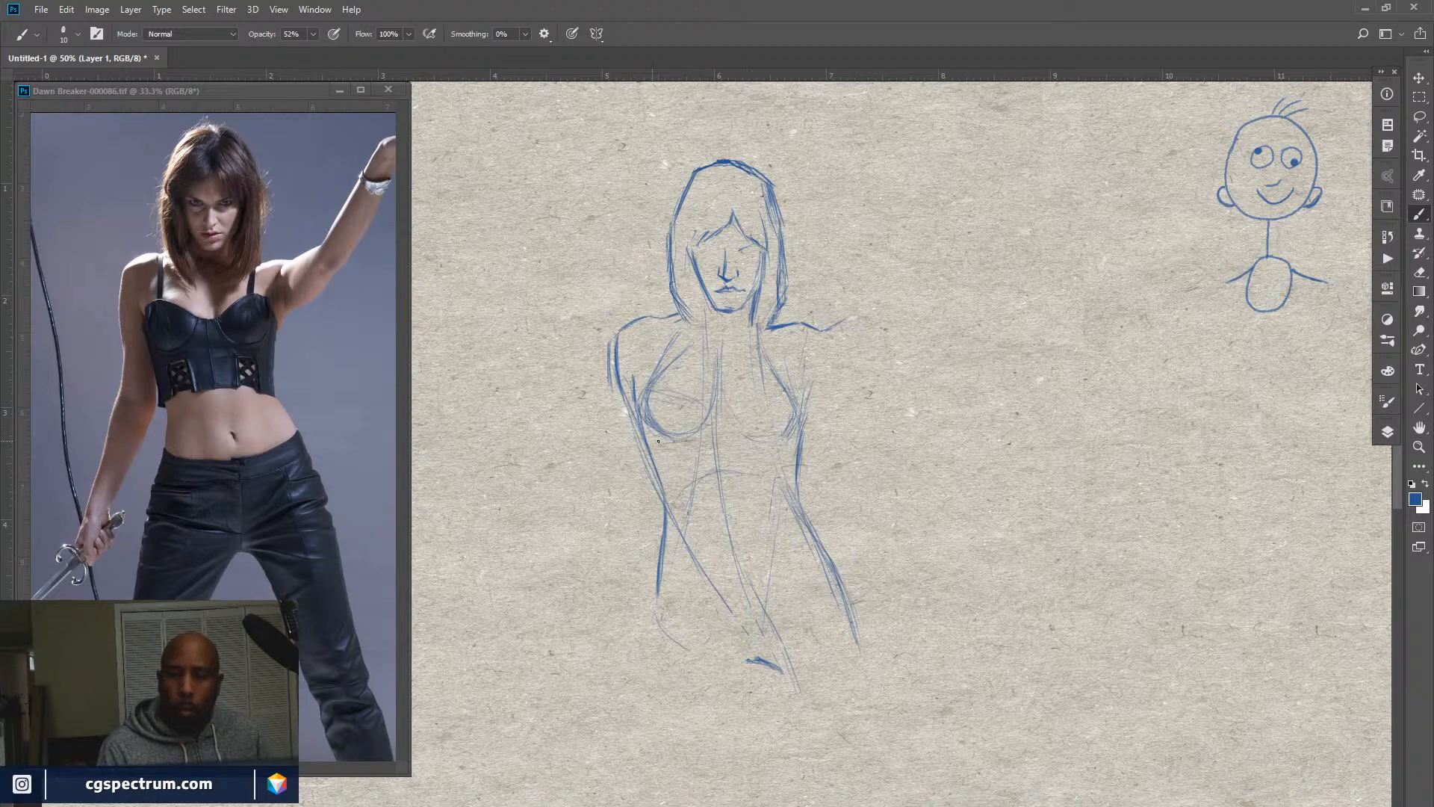
left_click_drag(698, 435, 774, 431)
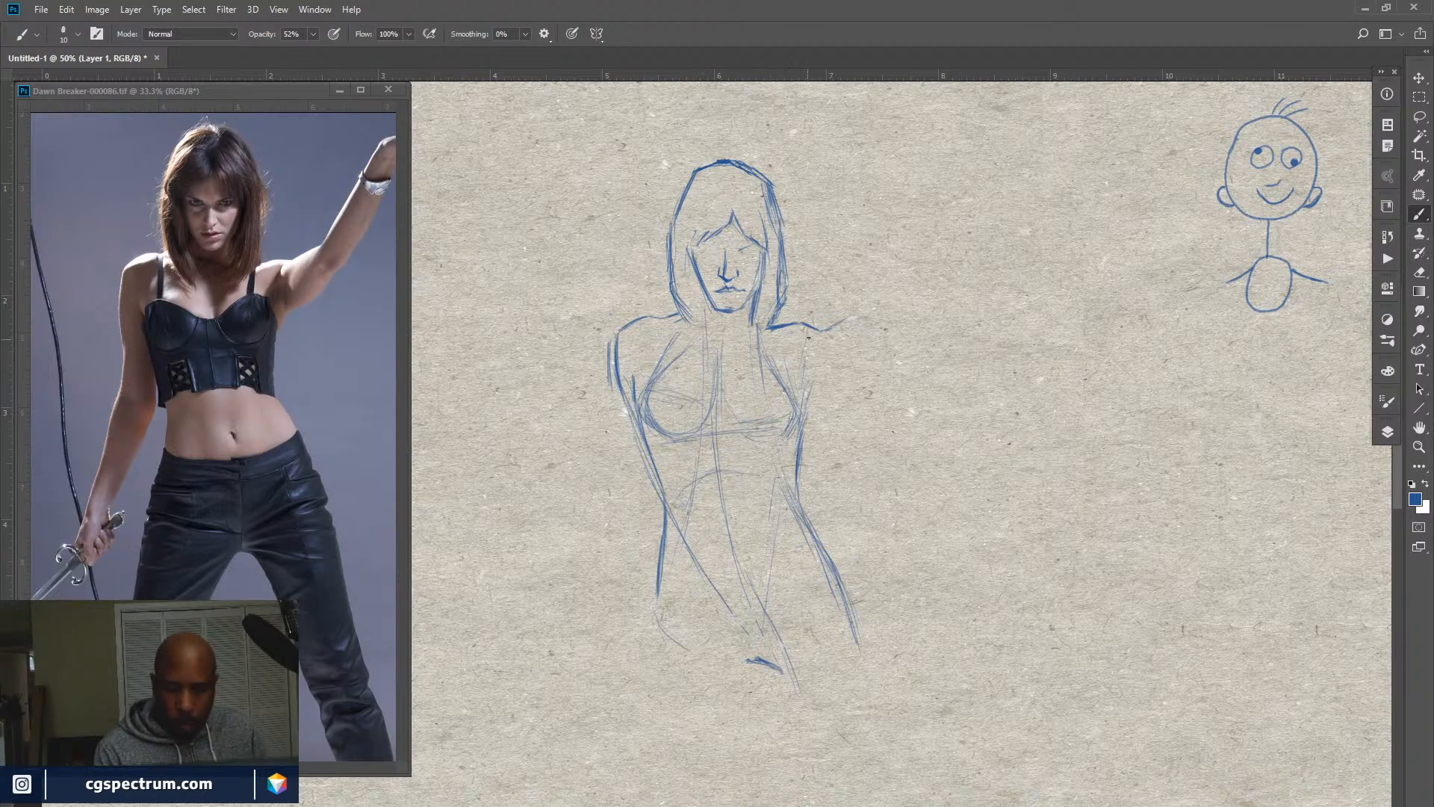
Erase the lower bust curves and the line beneath them, and redraw the inner and lower bust contours slightly higher.
key("w")
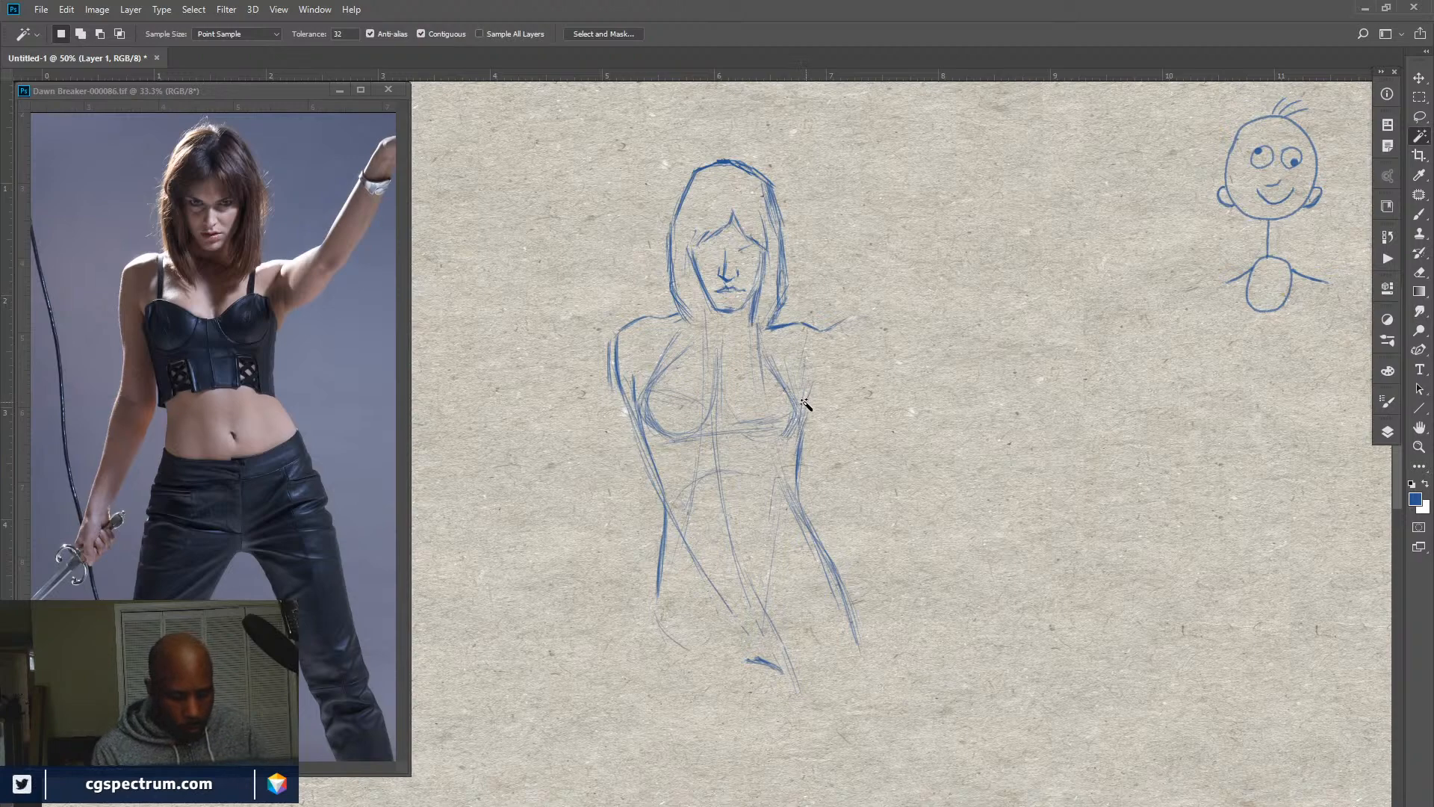
key("e")
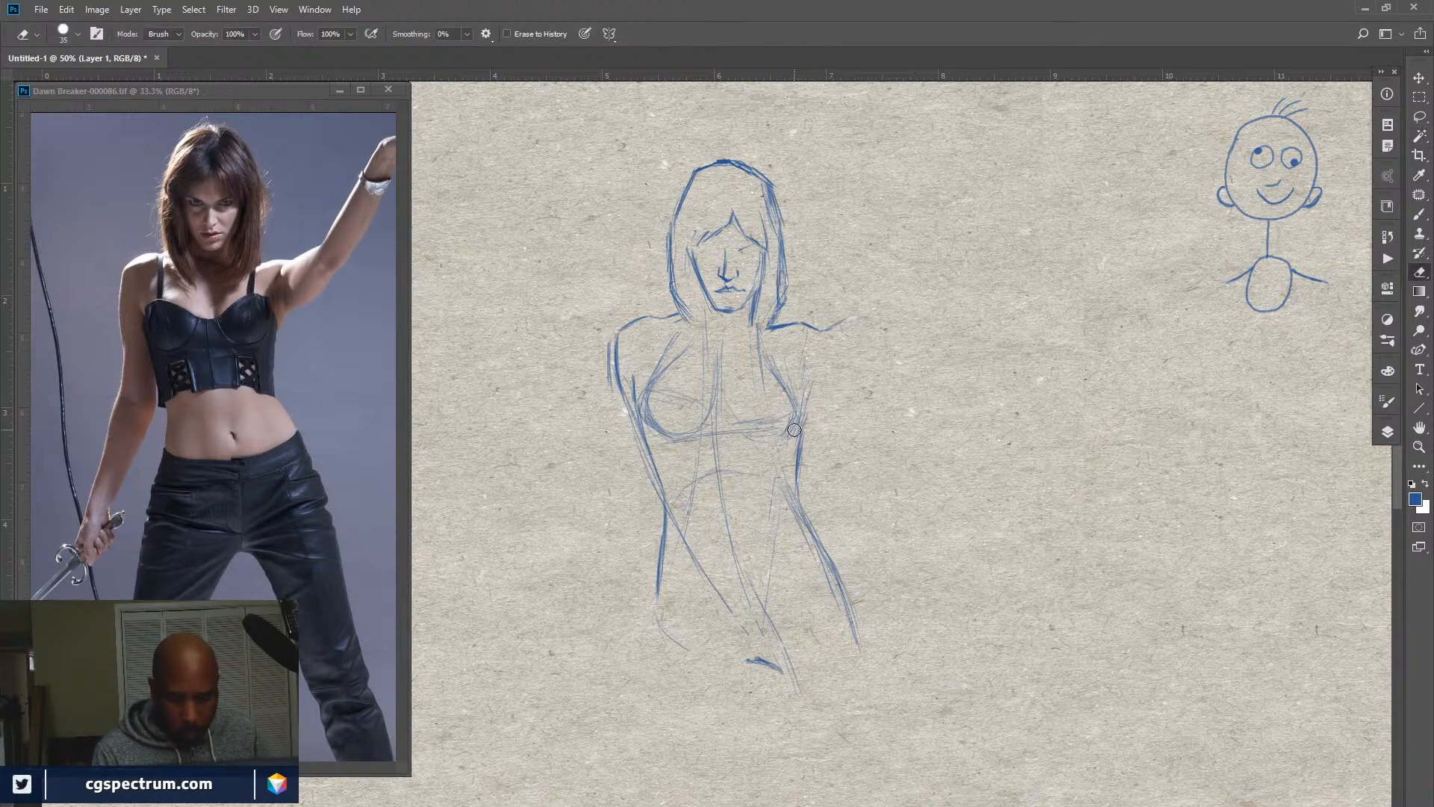
mouse_move(744, 438)
left_mouse_down()
mouse_move(758, 426)
mouse_move(669, 432)
mouse_move(647, 412)
mouse_move(695, 431)
mouse_move(668, 452)
left_mouse_up()
key("b")
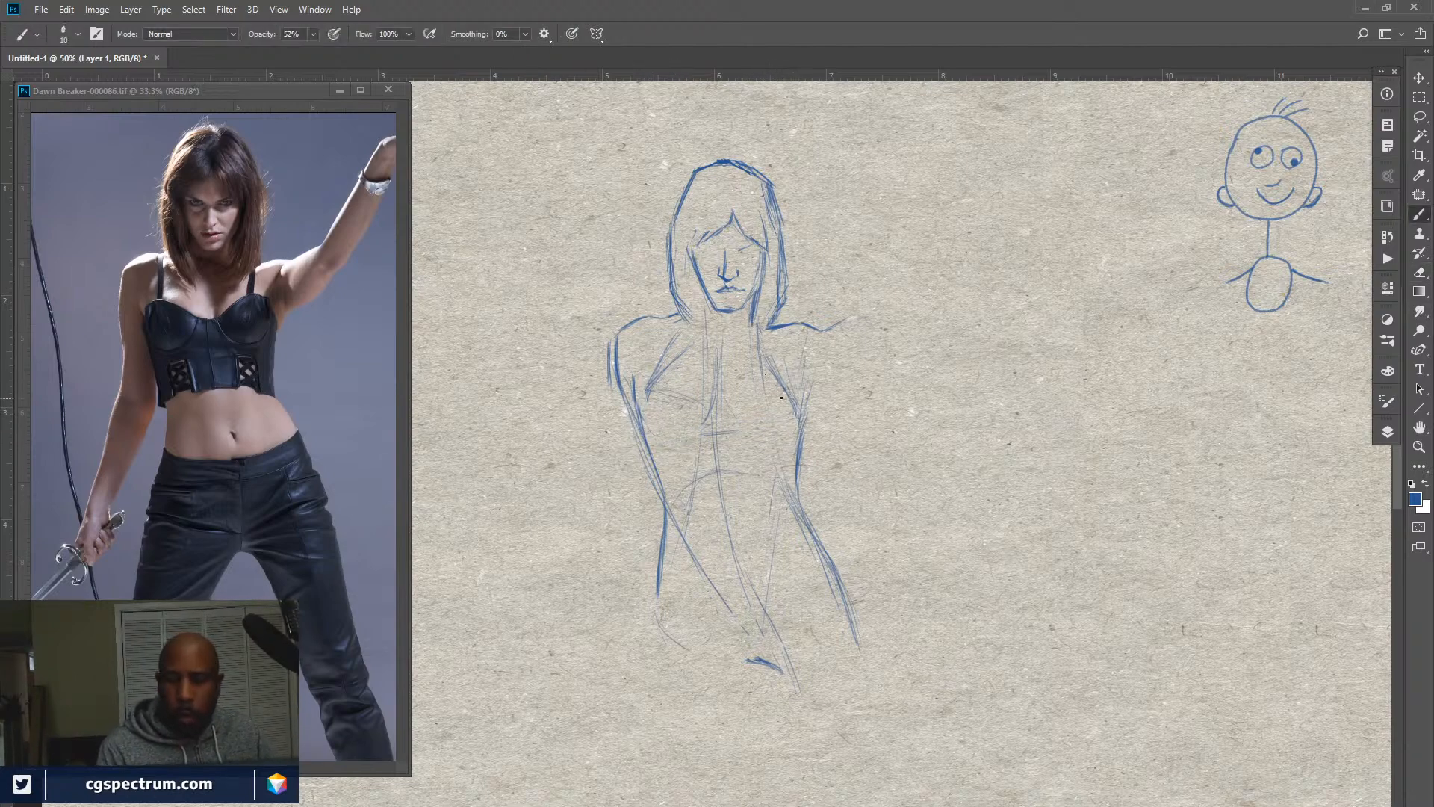
left_click_drag(732, 384, 746, 420)
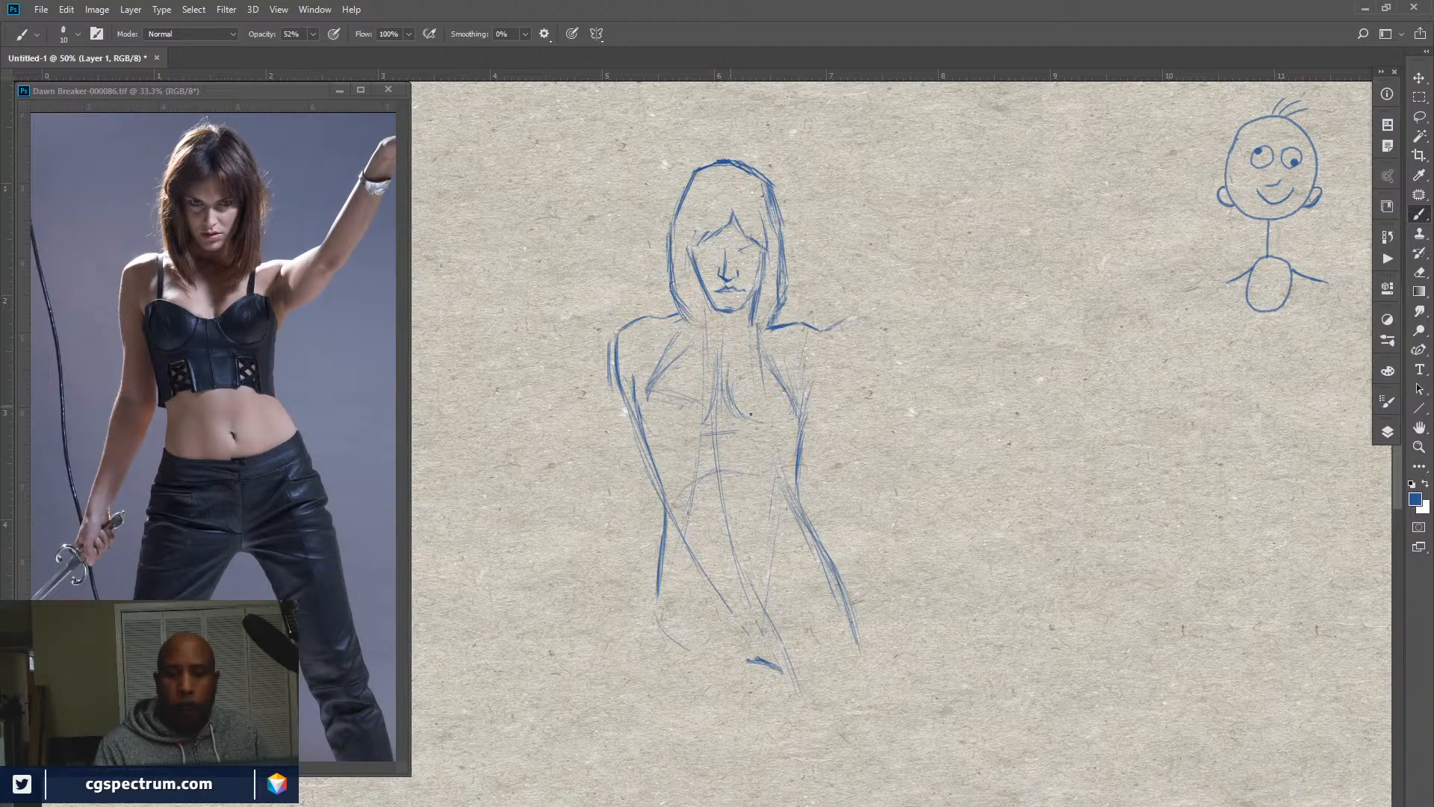
left_click_drag(729, 403, 742, 420)
left_click_drag(650, 390, 681, 424)
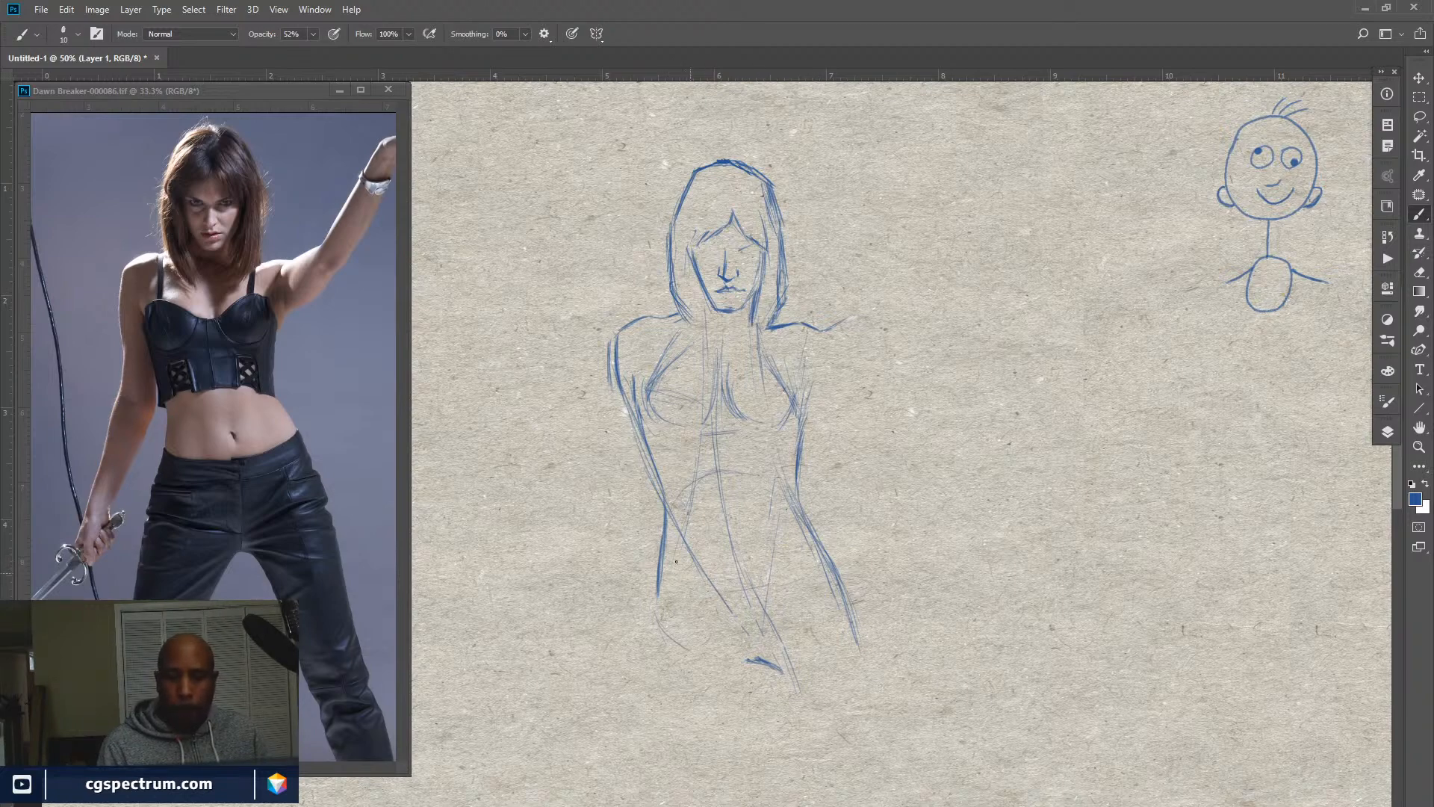
Draw a downward-curving waistband line across the hips and darken where it meets the left hip.
left_click_drag(825, 570, 740, 595)
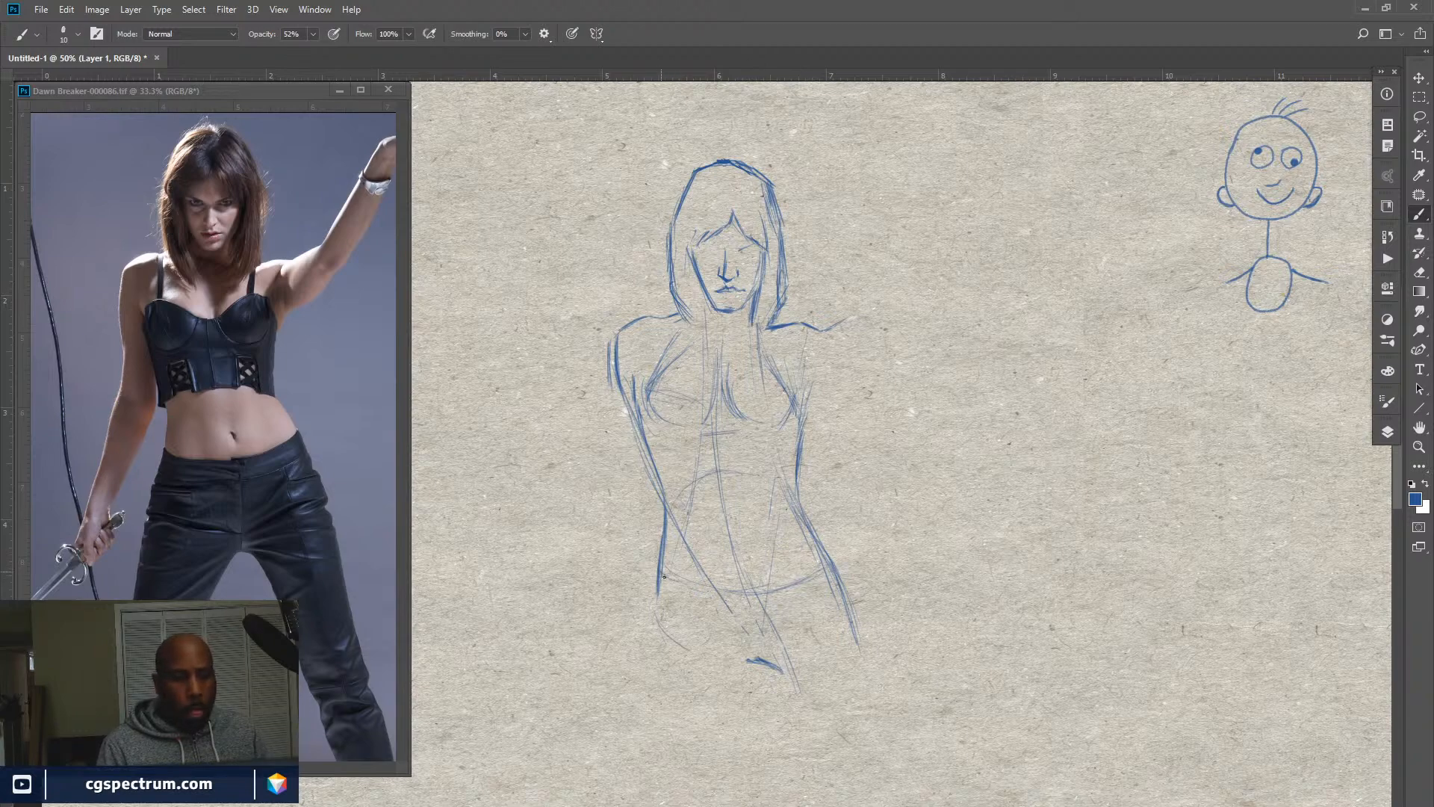
left_click_drag(660, 545, 666, 579)
left_click_drag(706, 593, 671, 581)
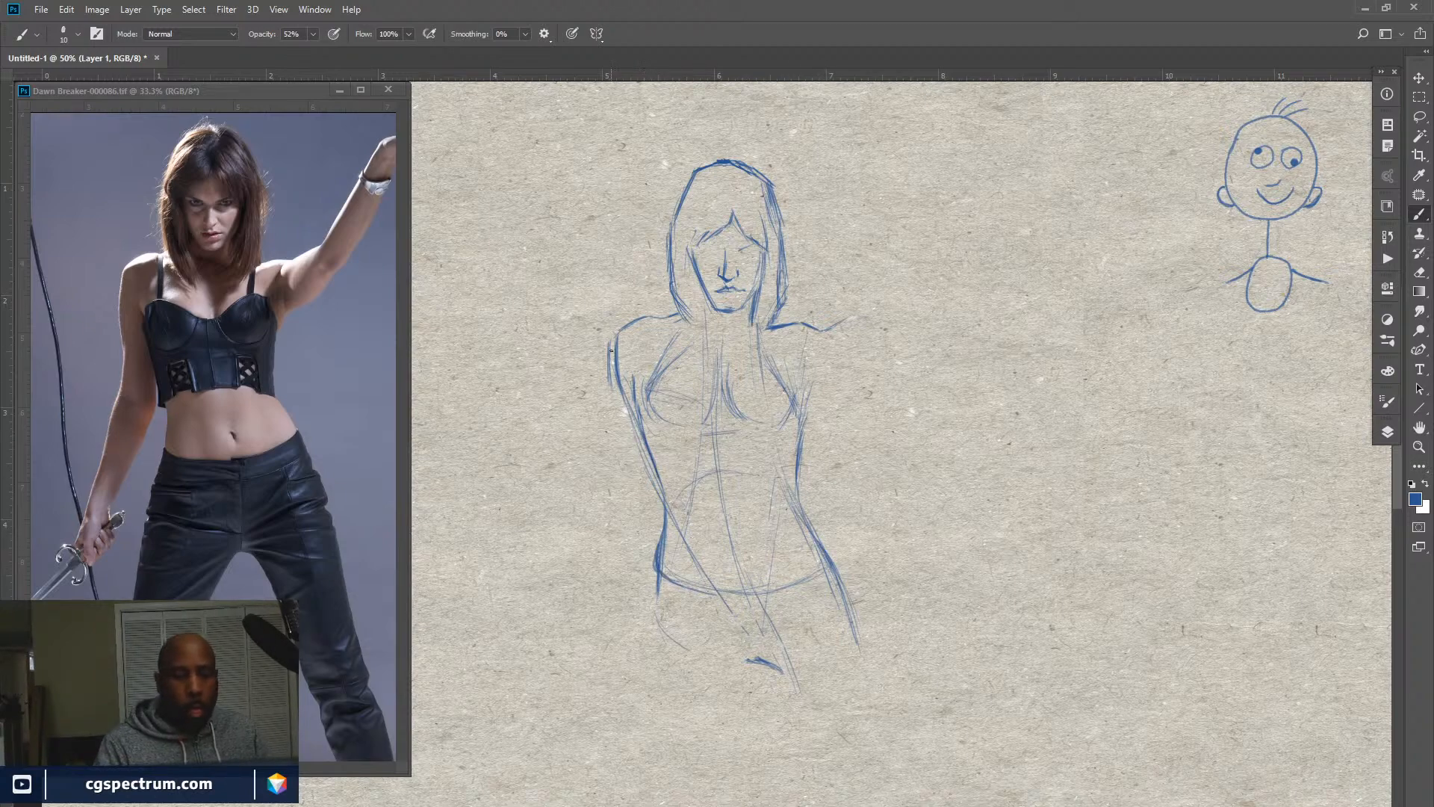
Sketch the lowered arm beside the torso, running the outer line down from the shoulder and angling the inner forearm line outward.
left_click_drag(614, 351, 617, 401)
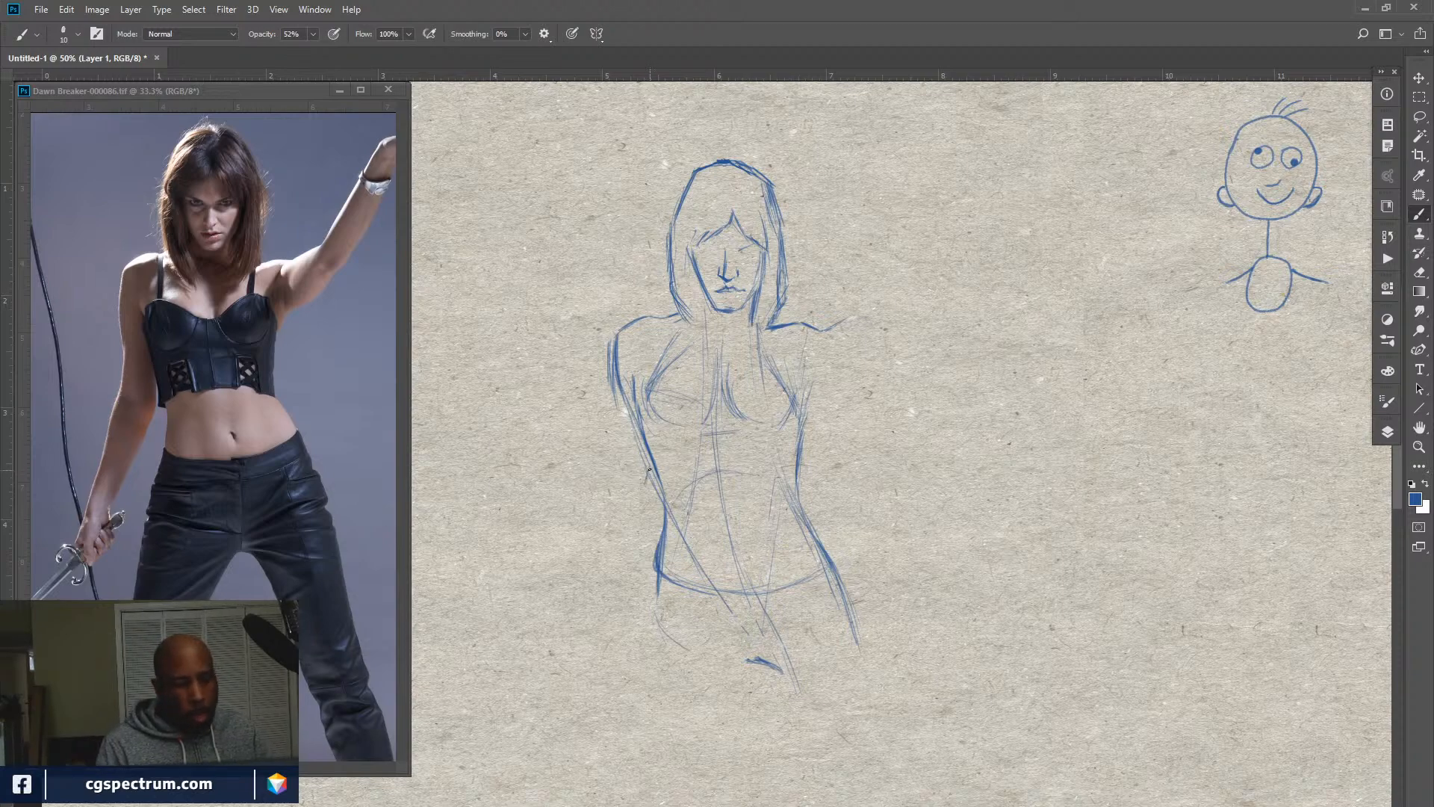
left_click_drag(647, 478, 645, 511)
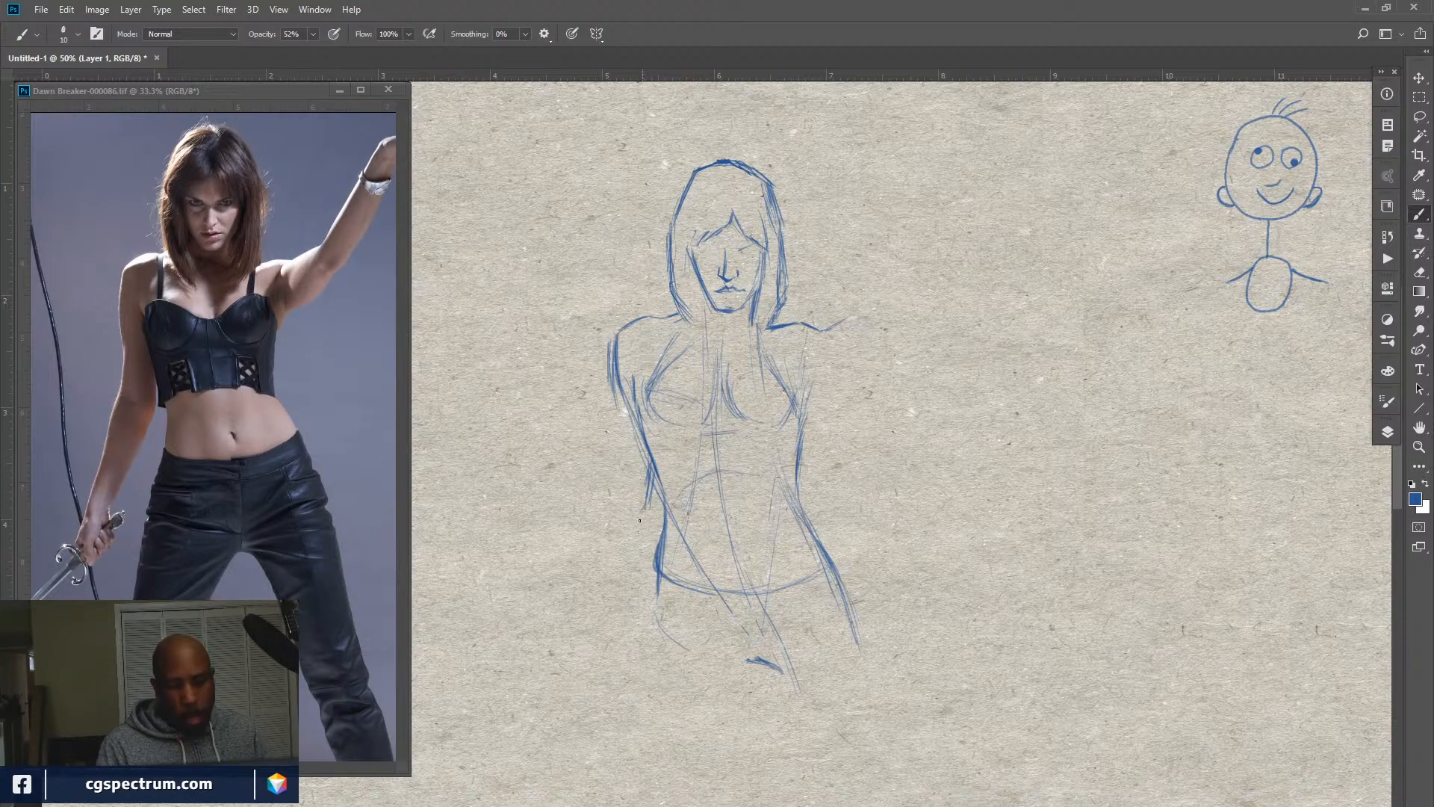
mouse_move(648, 503)
left_mouse_down()
mouse_move(621, 560)
mouse_move(639, 527)
left_mouse_up()
left_click_drag(613, 577, 624, 560)
left_click_drag(615, 423, 611, 476)
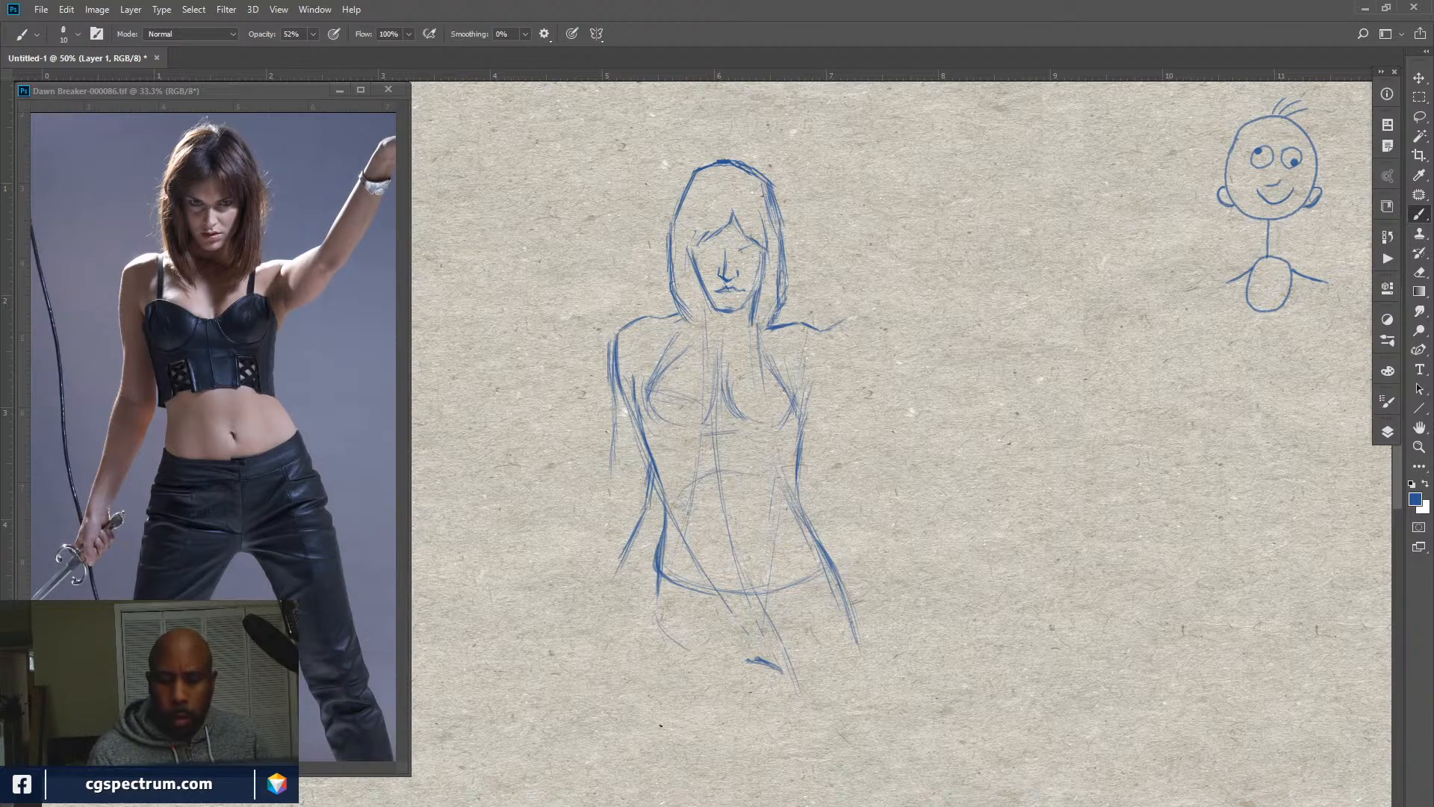
Extend the outer thigh lines of both legs downward from the hips.
left_click_drag(874, 560, 901, 481)
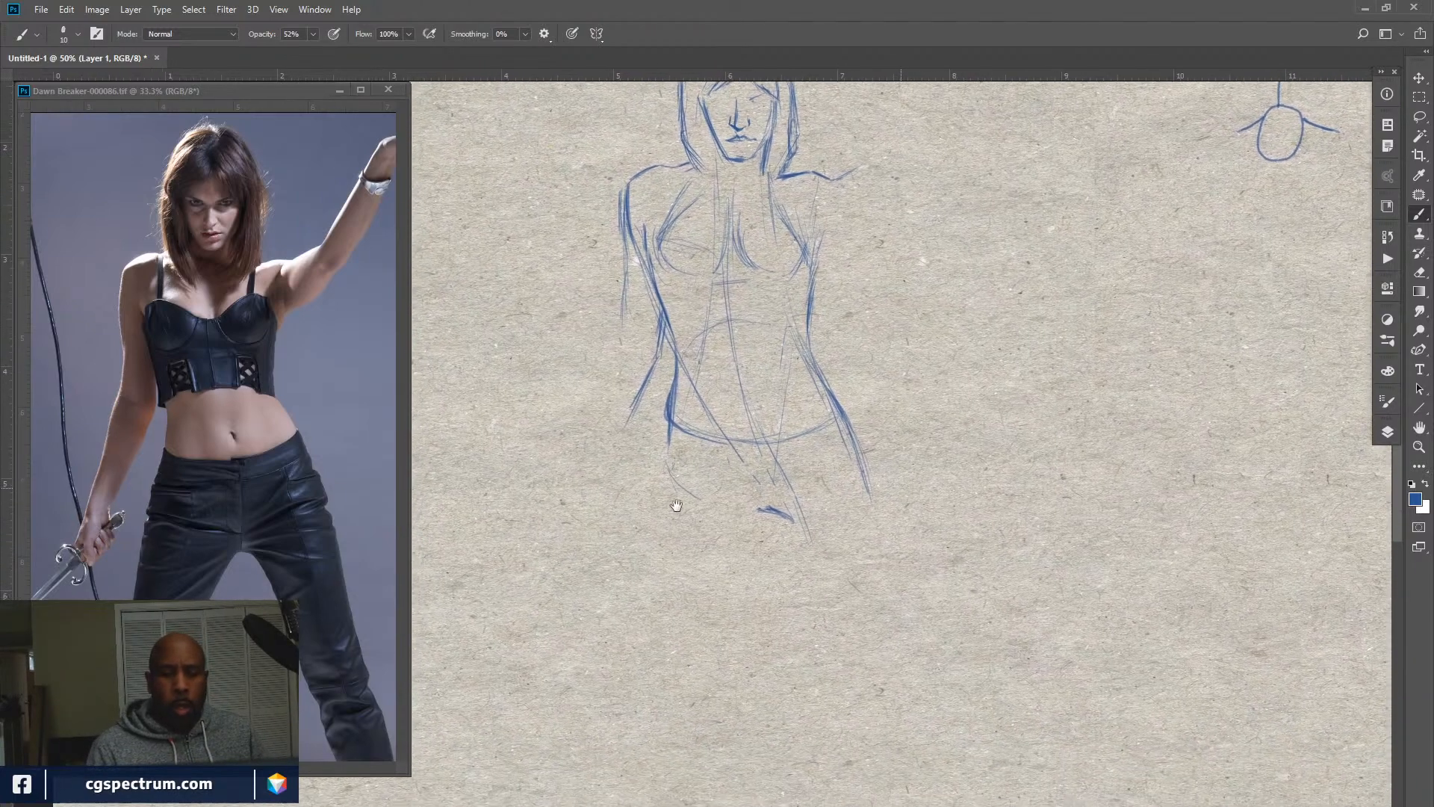
left_click_drag(676, 506, 680, 498)
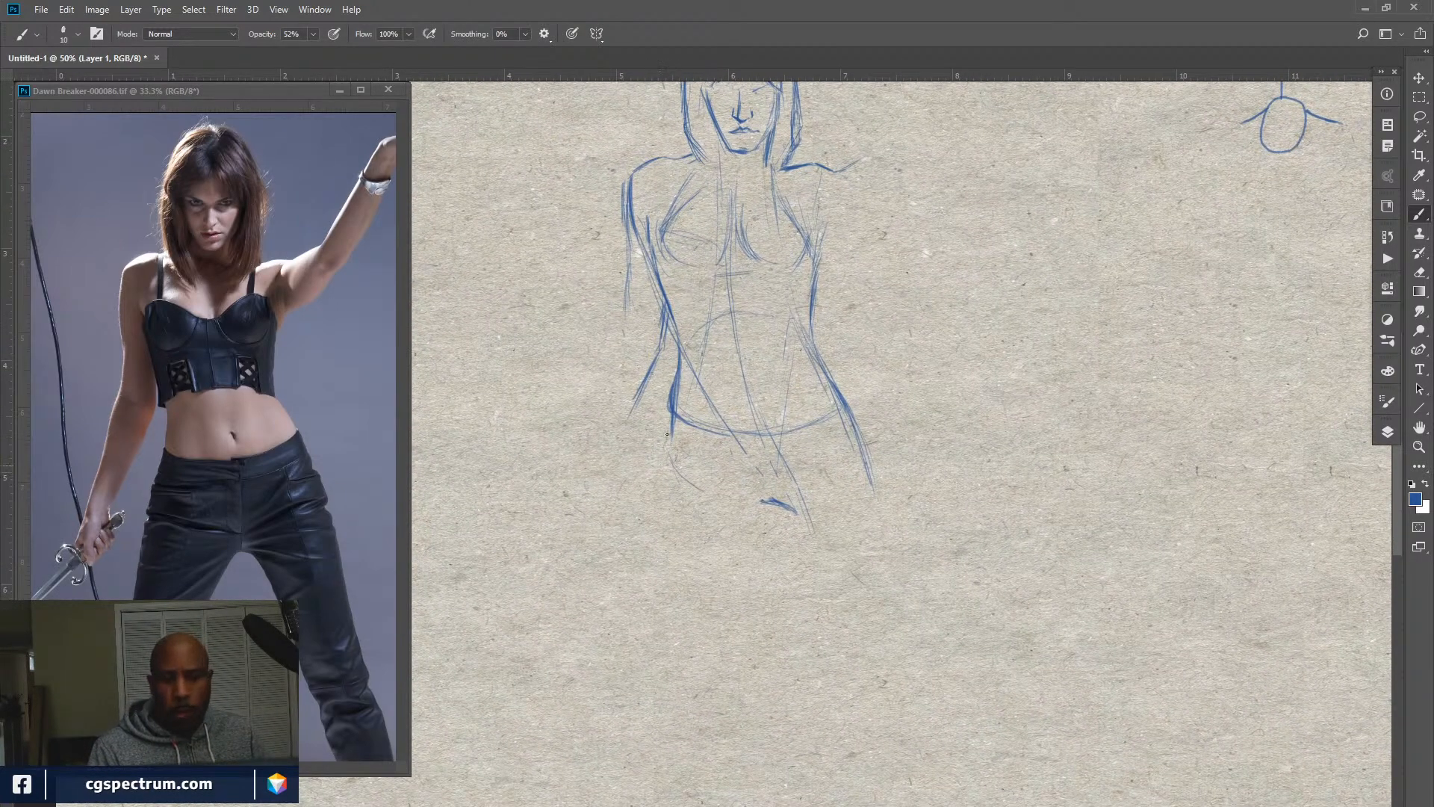
left_click_drag(667, 433, 642, 605)
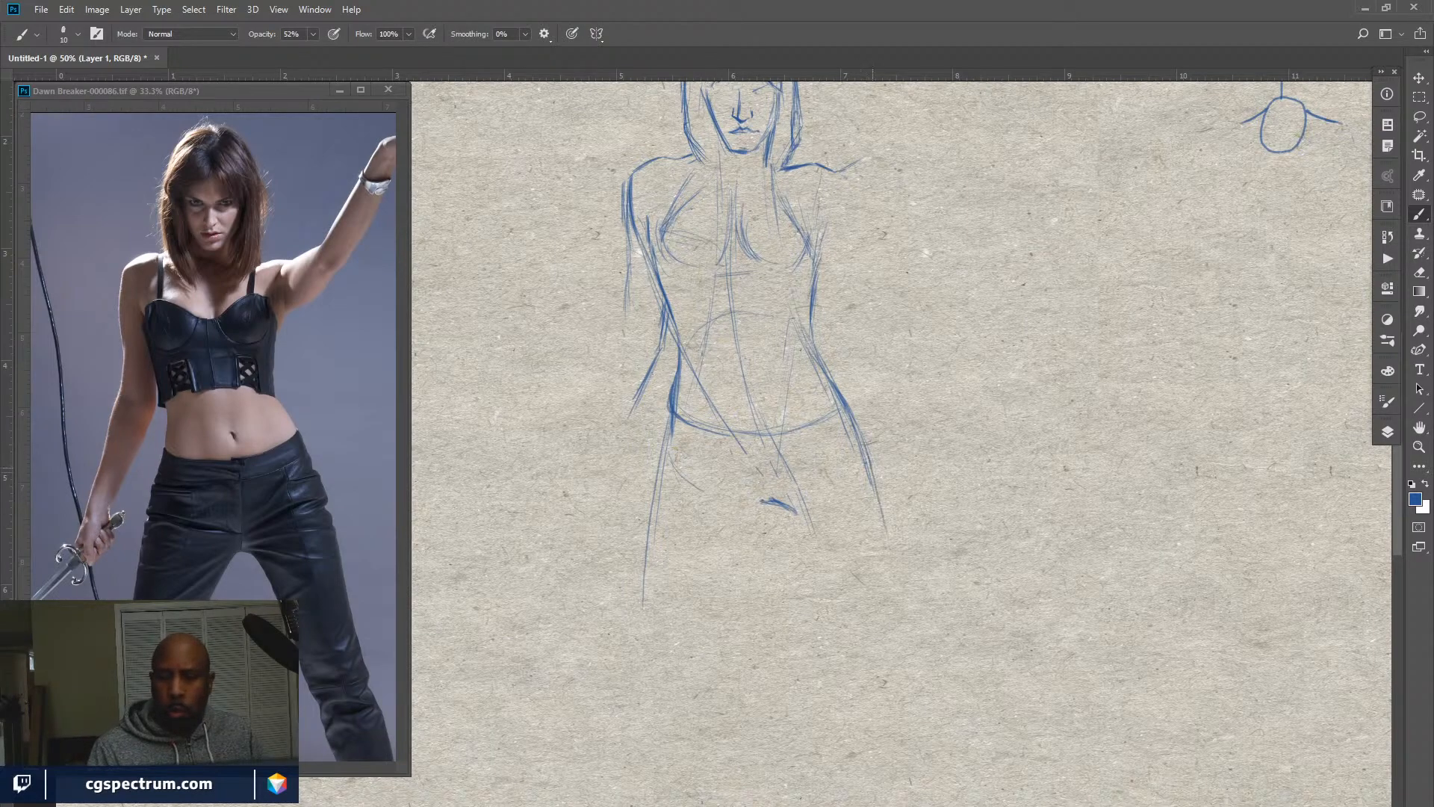
left_click_drag(875, 367, 863, 541)
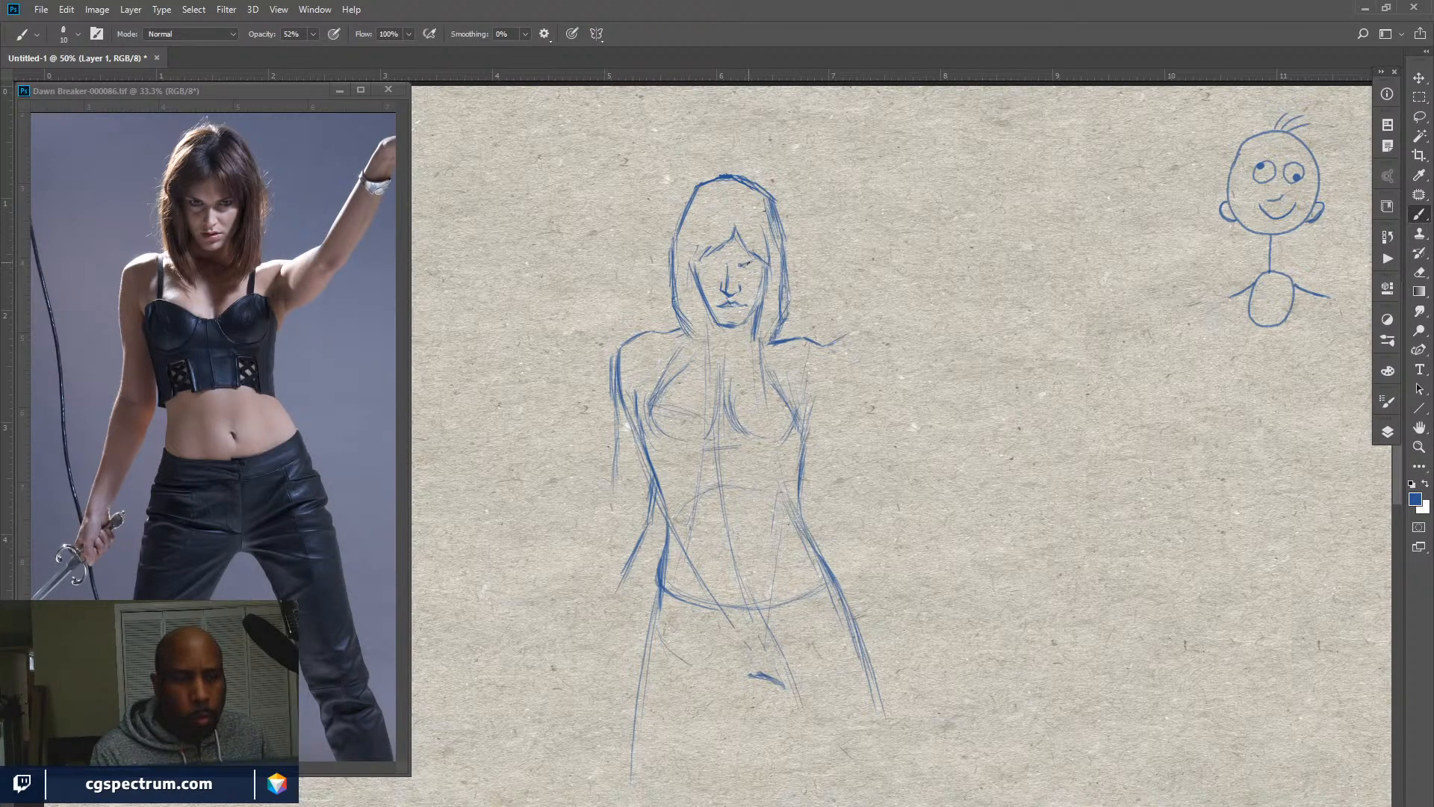
Draw the brow over the right eye, set the brush opacity to 40%, and shade that eye socket.
left_click_drag(743, 265, 756, 258)
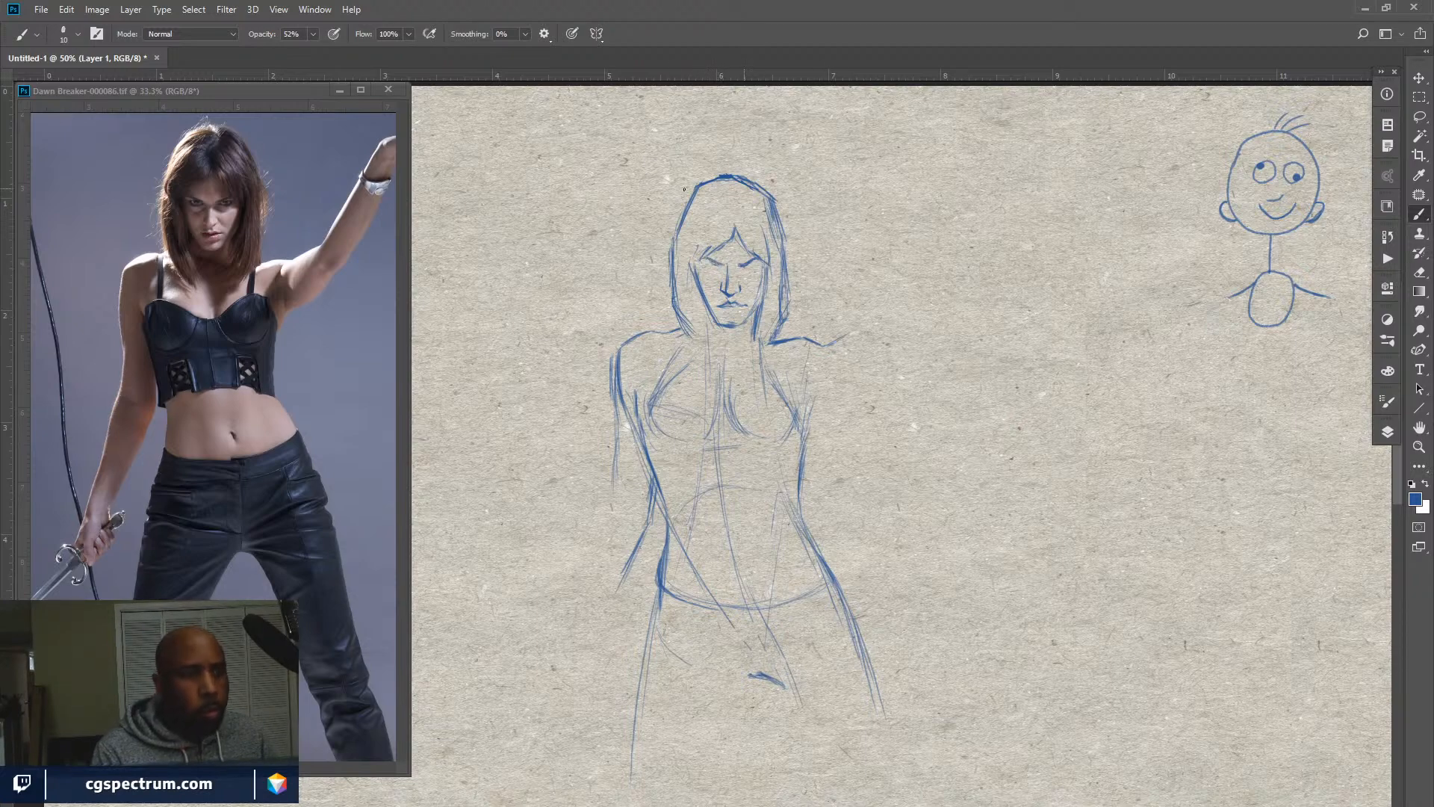
key("4")
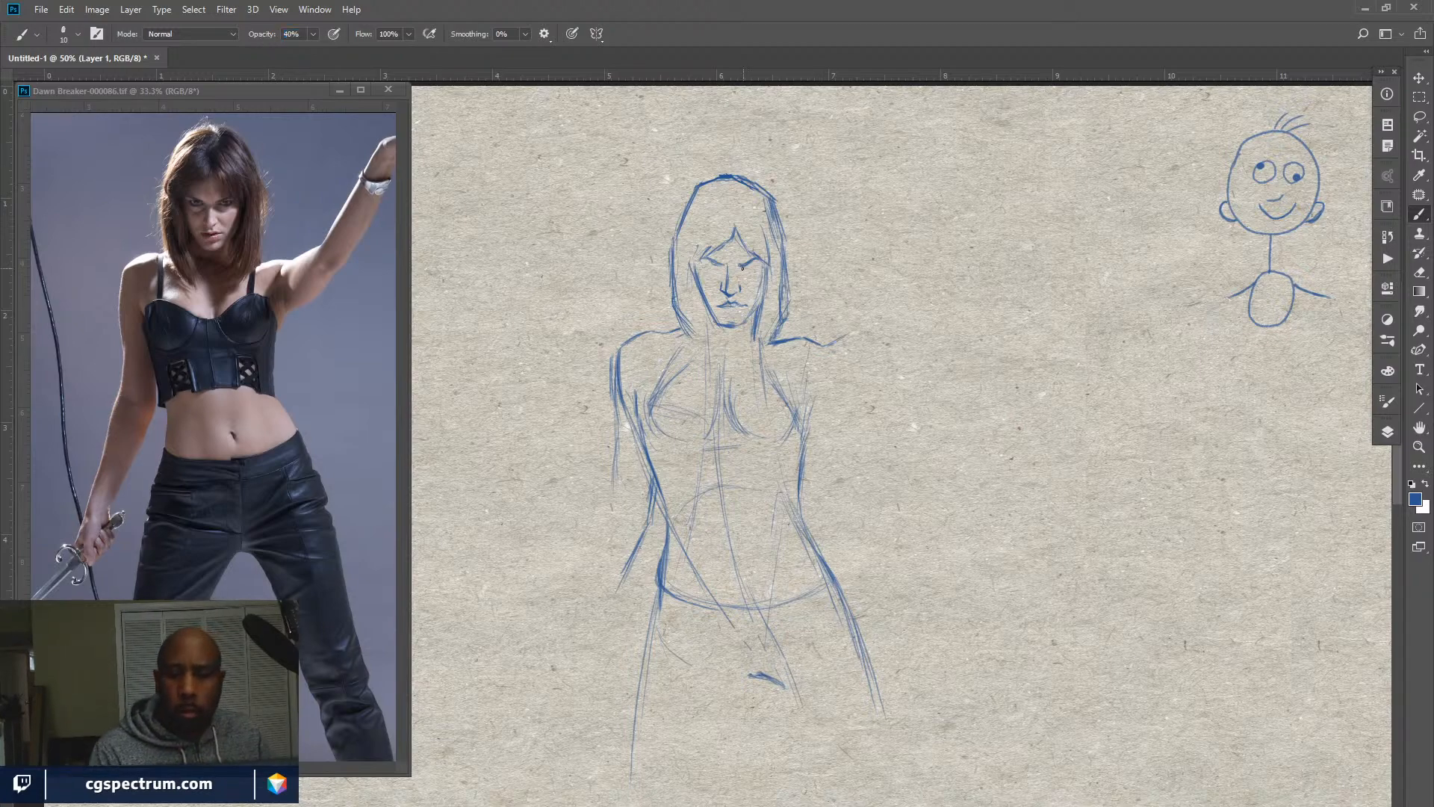
left_click_drag(751, 261, 748, 271)
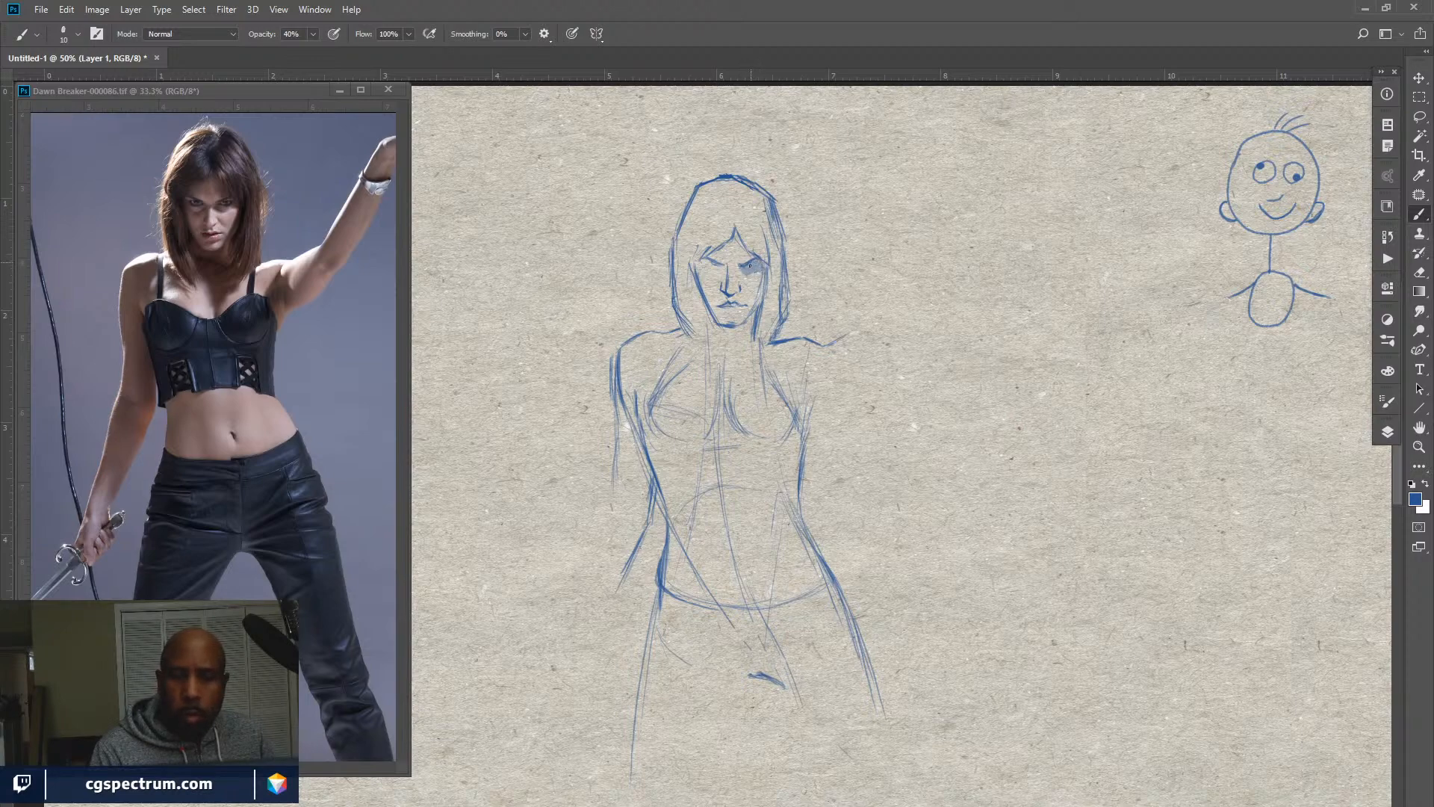
left_click_drag(749, 260, 737, 232)
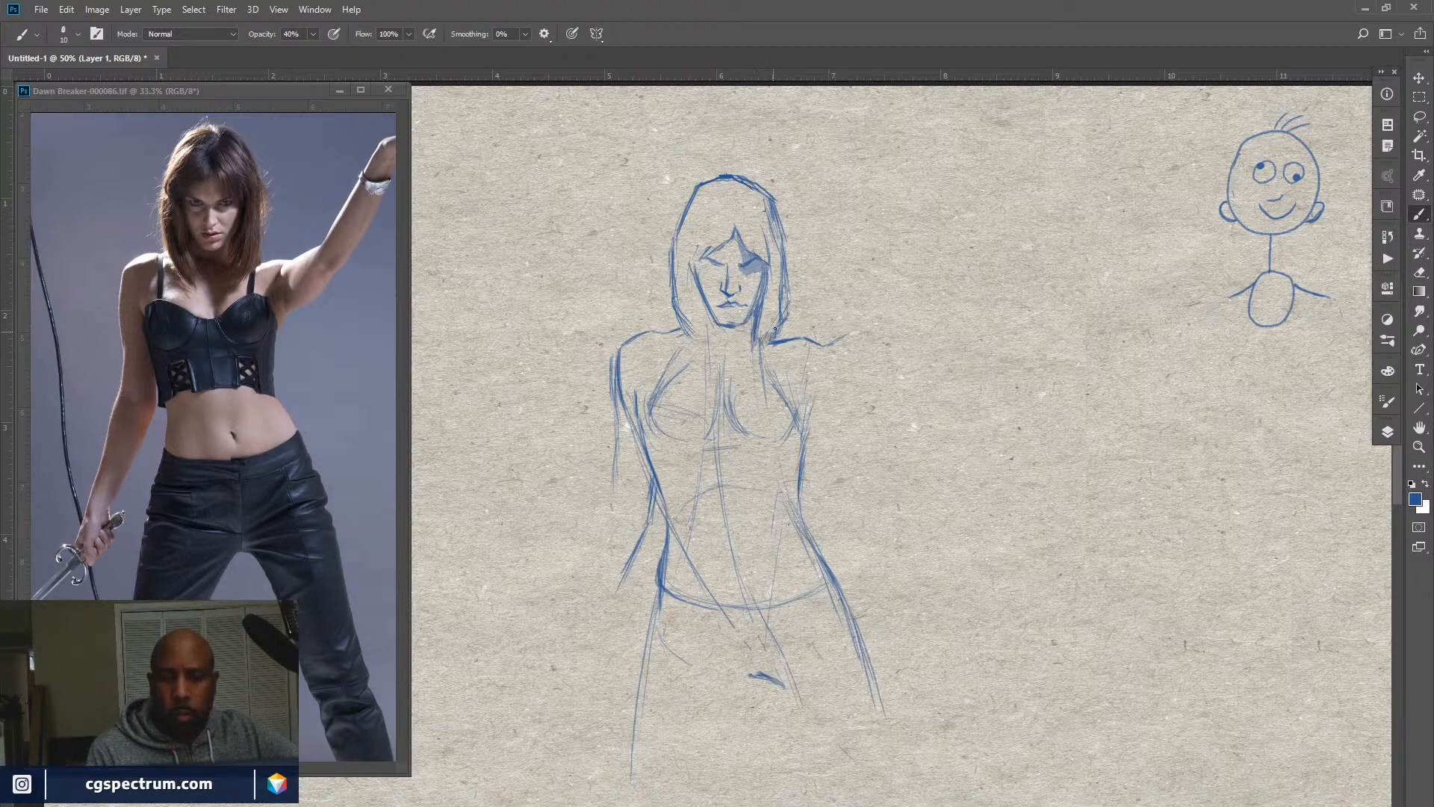
Add strands of hair down the left side of the face and short strokes at the hair tips beside the chin.
left_click_drag(683, 255, 684, 314)
left_click_drag(683, 262, 685, 311)
left_click_drag(685, 226, 689, 318)
mouse_move(692, 276)
left_mouse_down()
mouse_move(694, 342)
mouse_move(683, 309)
mouse_move(679, 321)
mouse_move(694, 337)
mouse_move(699, 314)
mouse_move(699, 351)
mouse_move(695, 319)
left_mouse_up()
left_click_drag(700, 299, 701, 351)
mouse_move(698, 311)
left_mouse_down()
mouse_move(704, 351)
mouse_move(710, 327)
left_mouse_up()
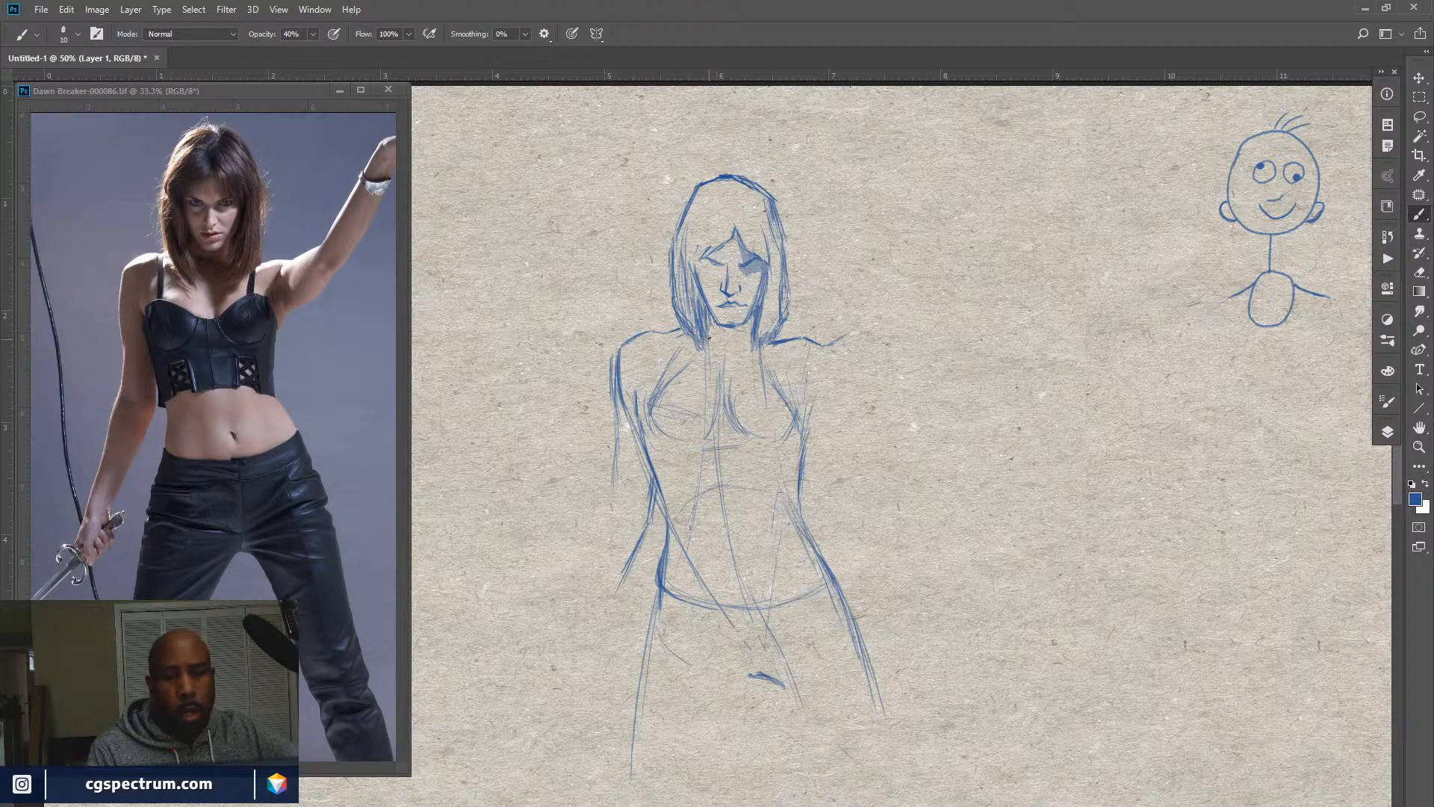
left_click_drag(752, 318, 753, 343)
left_click_drag(747, 319, 749, 336)
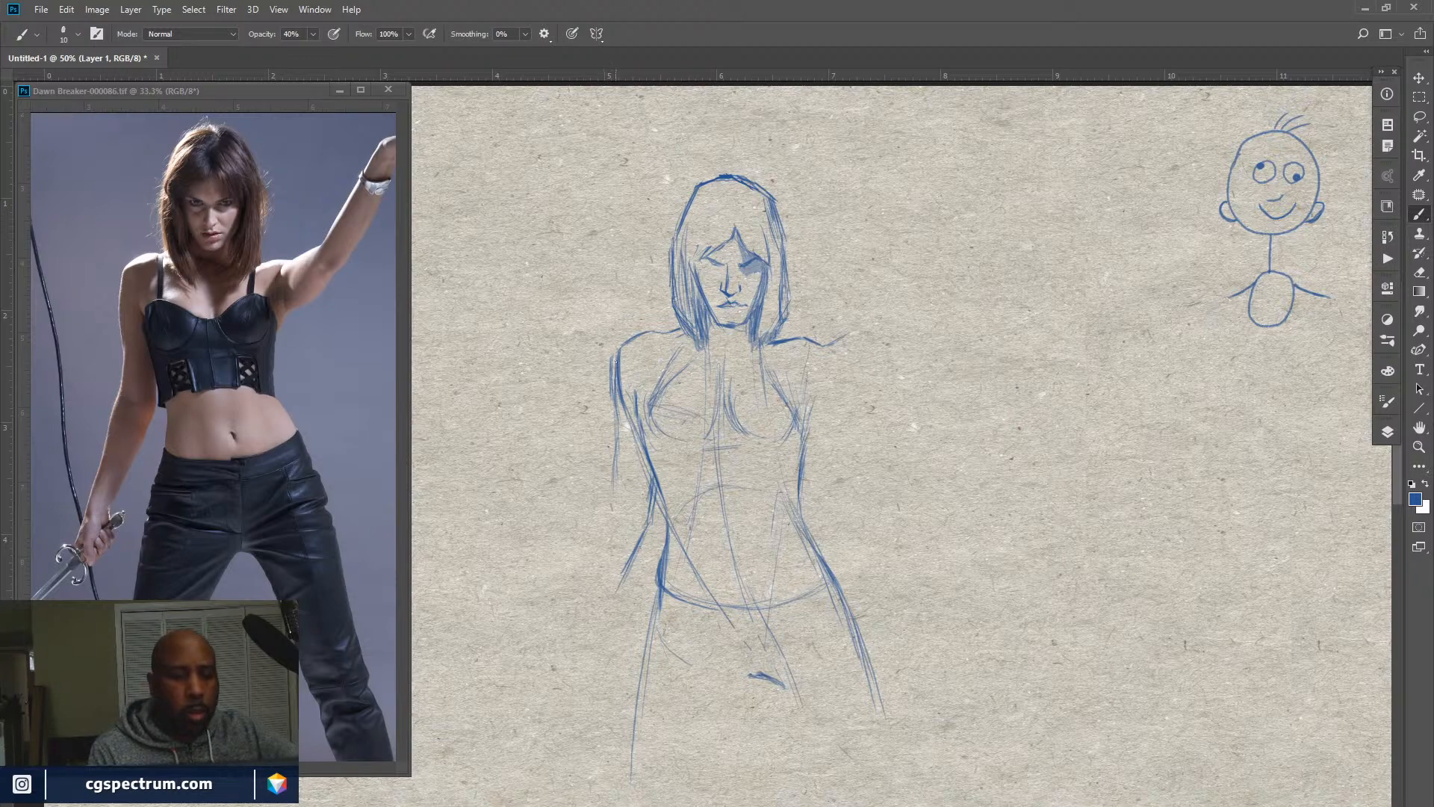
Darken the lowered arm's outer upper contour and the torso contour below the raised arm's armpit.
left_click_drag(614, 364, 617, 459)
left_click_drag(620, 437, 616, 463)
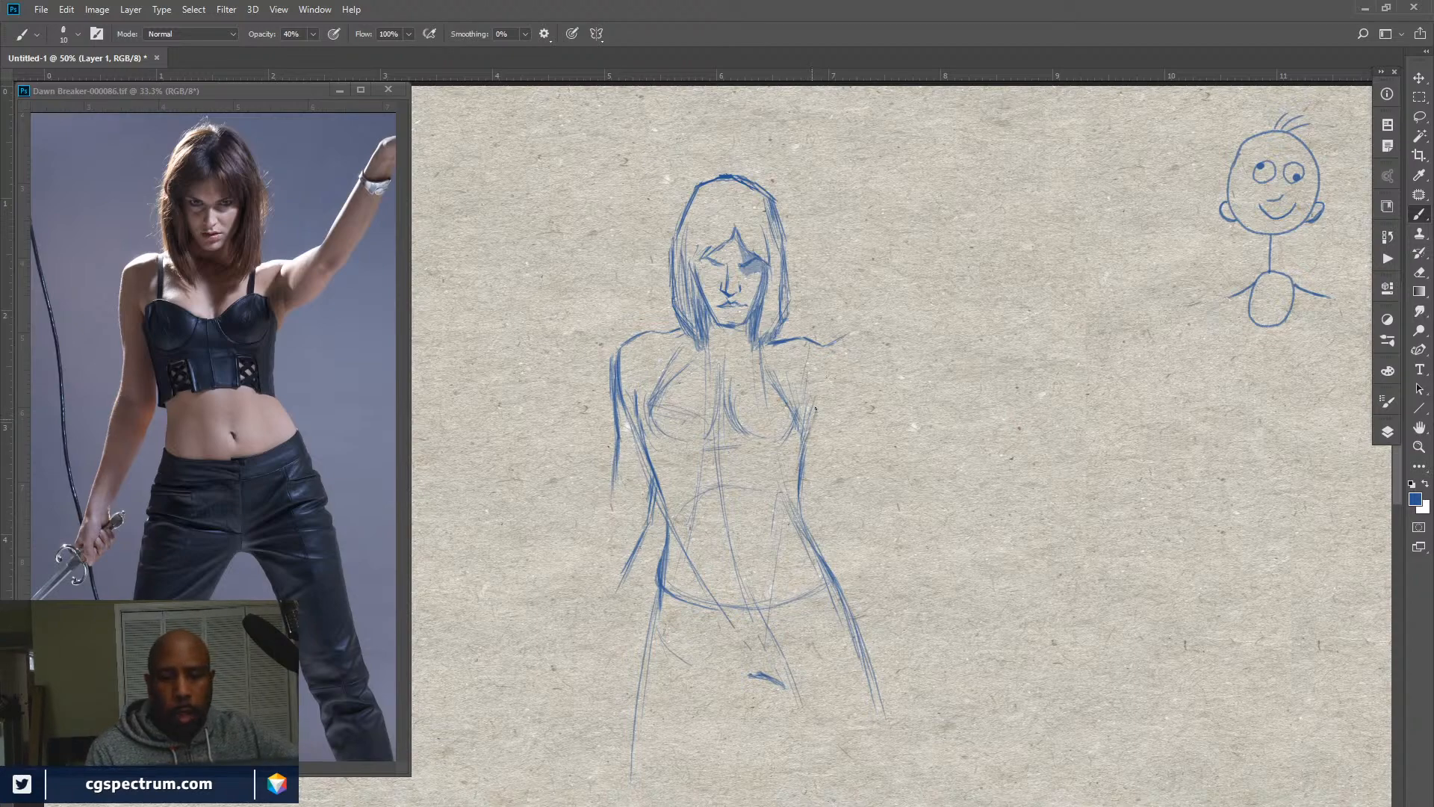
mouse_move(816, 409)
left_mouse_down()
mouse_move(810, 426)
mouse_move(818, 406)
left_mouse_up()
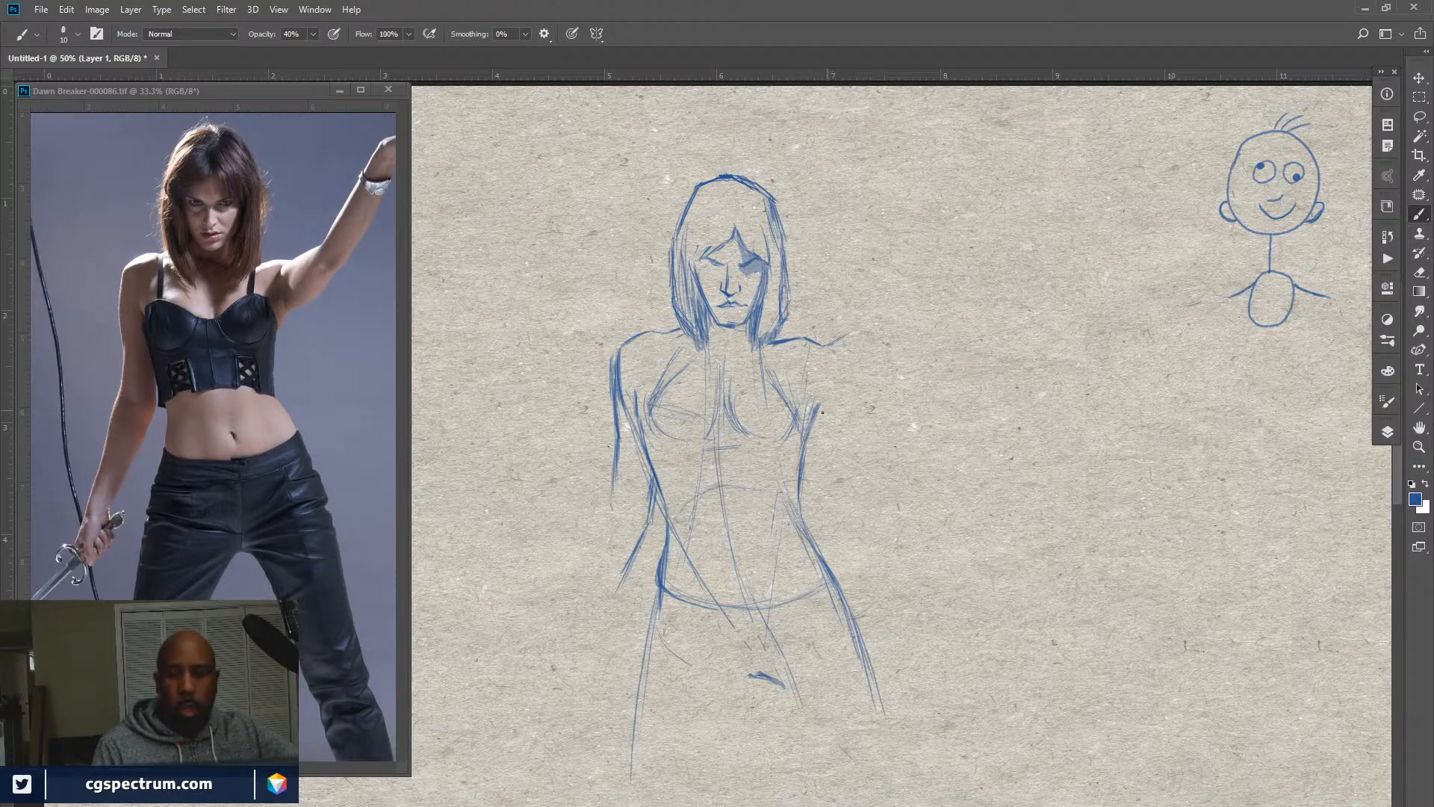
left_click_drag(820, 414, 805, 454)
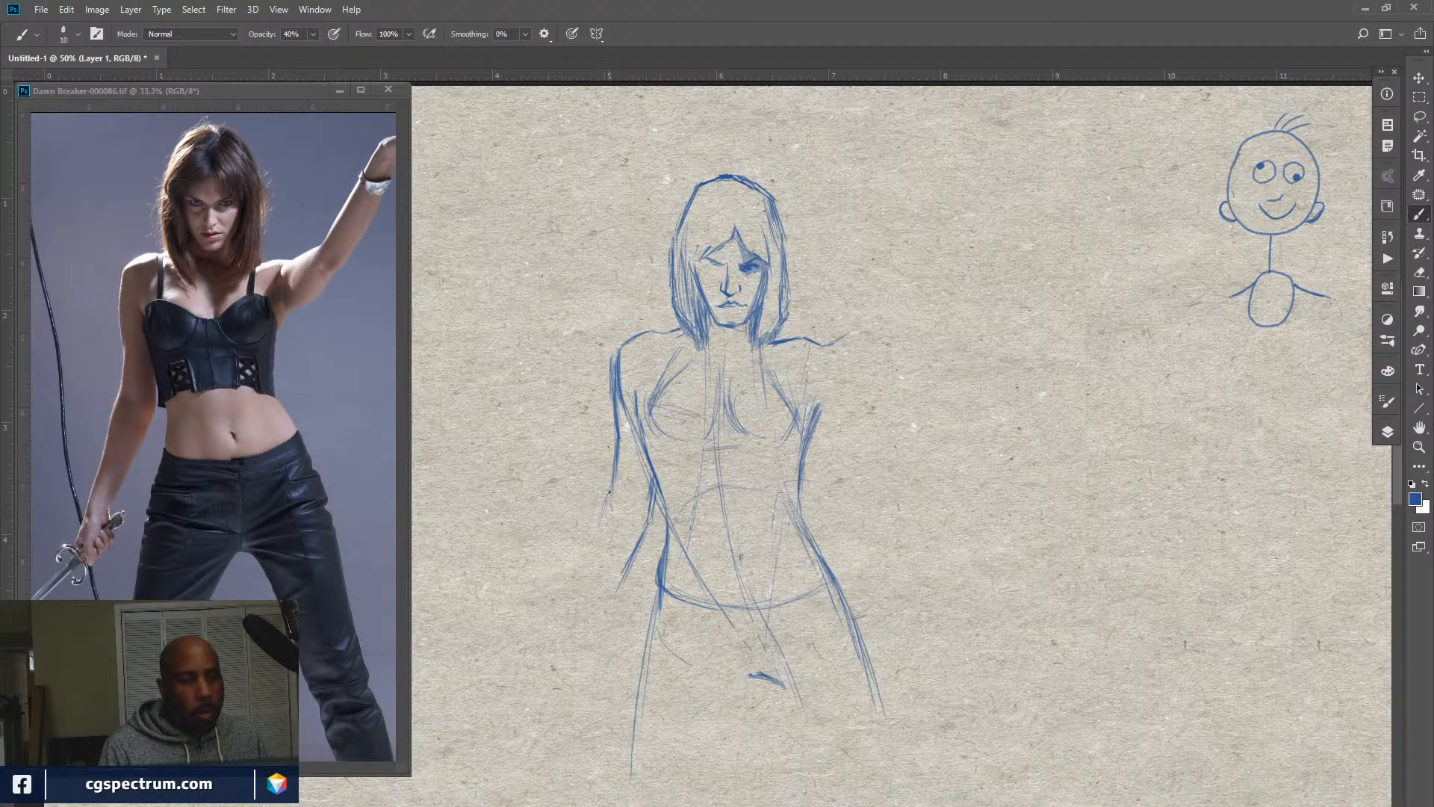
Extend and darken the lowered forearm's lines toward the wrist, and erase the doubled outer line along the shoulder.
left_click_drag(592, 561, 587, 576)
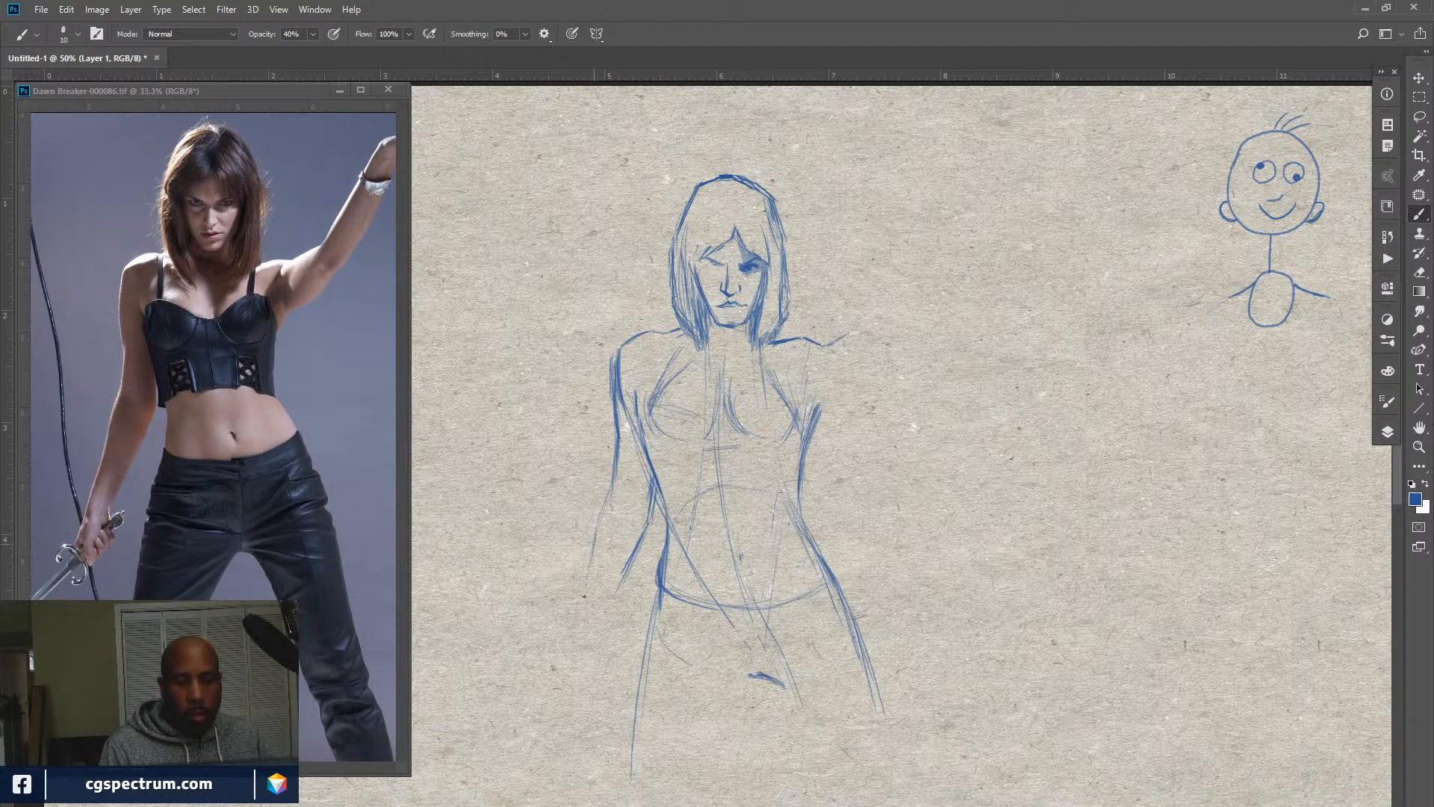
mouse_move(597, 521)
left_mouse_down()
mouse_move(572, 617)
mouse_move(594, 641)
left_mouse_up()
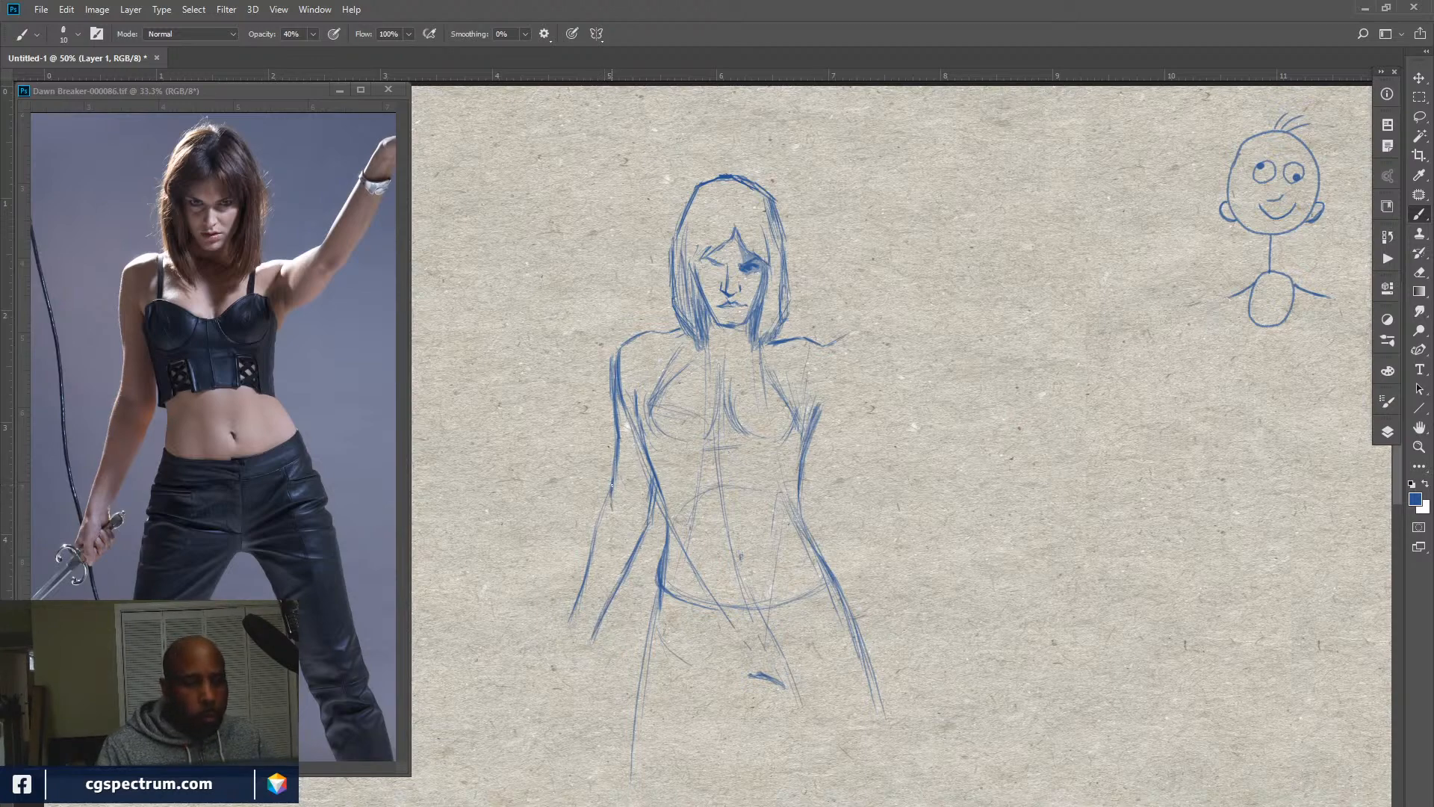
left_click_drag(606, 501, 591, 572)
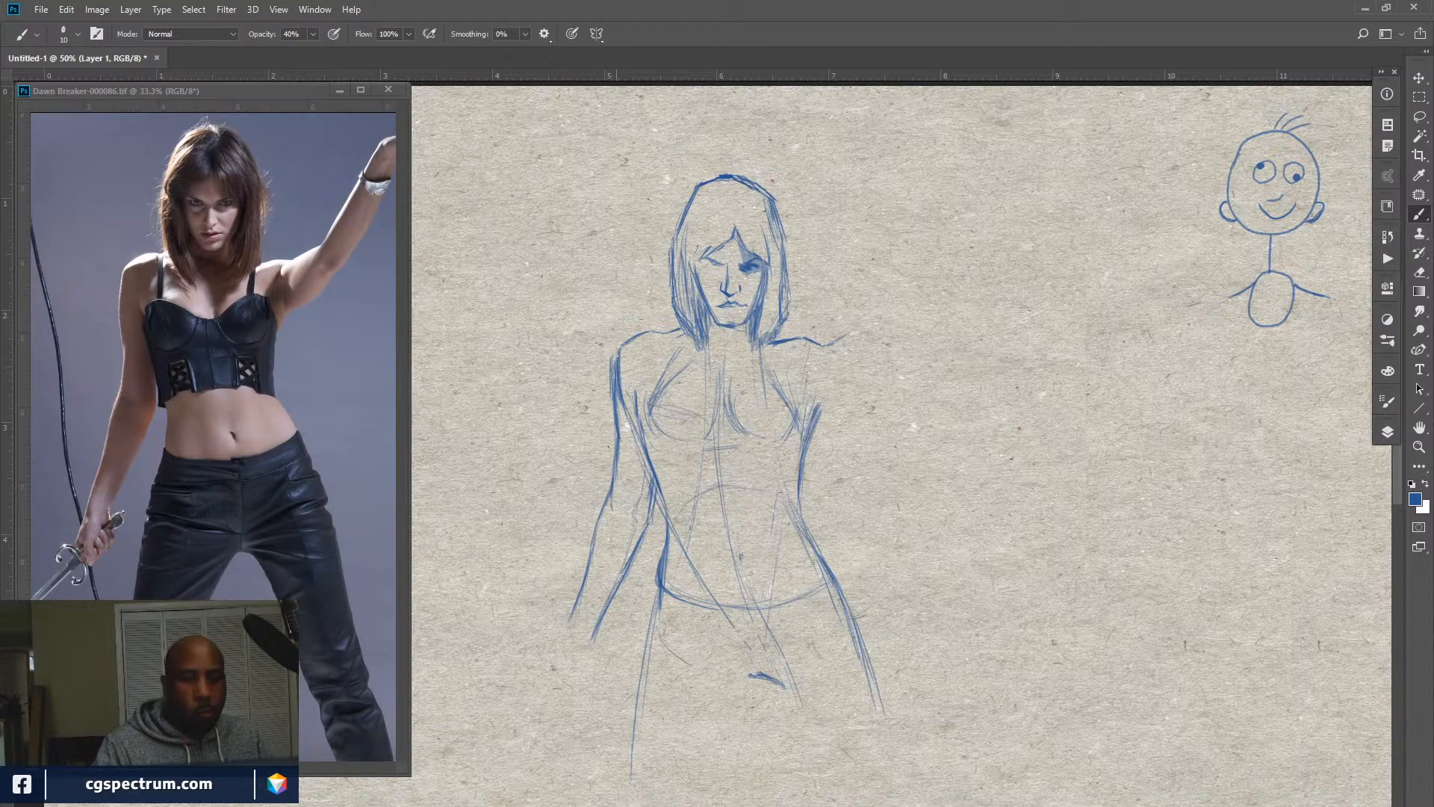
key("e")
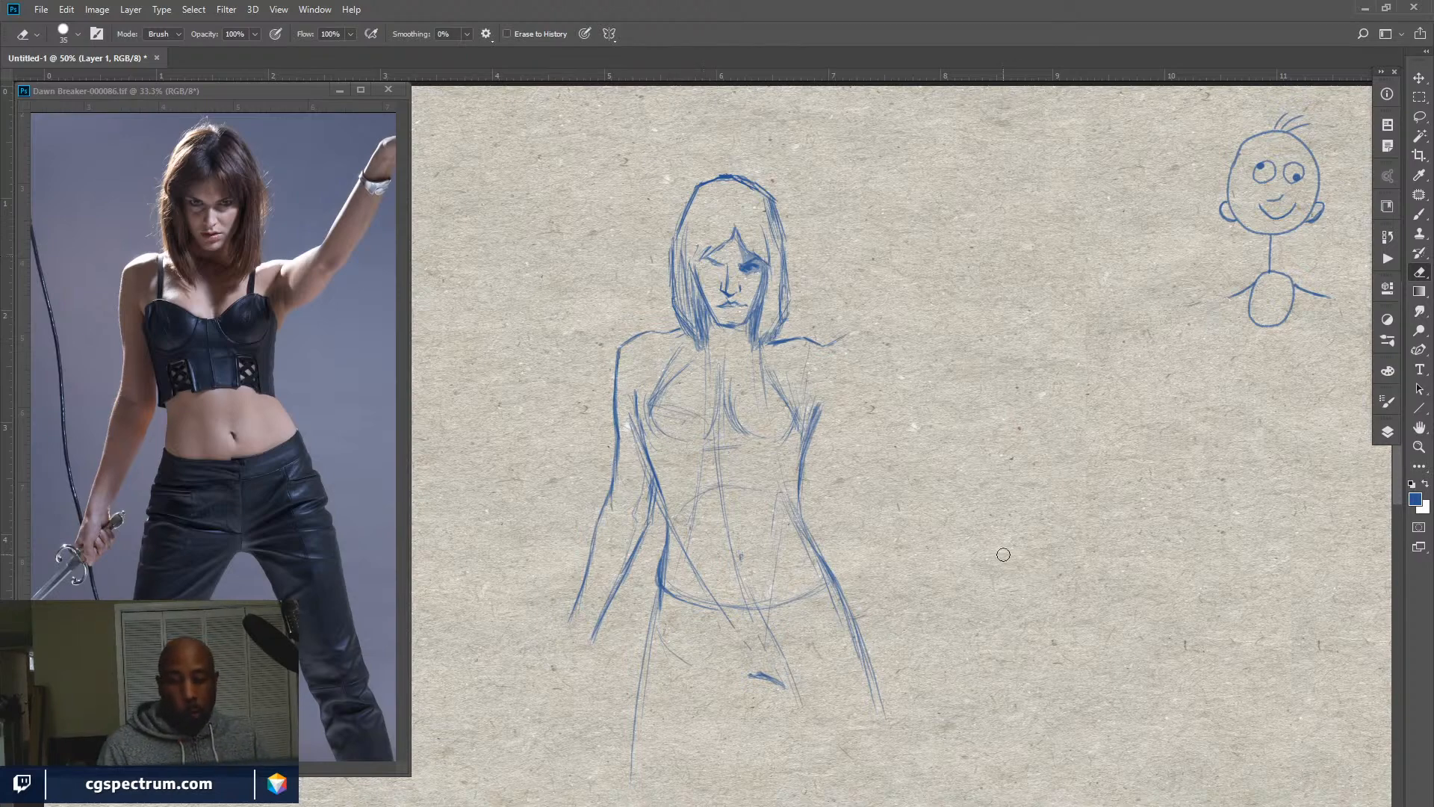
key("b")
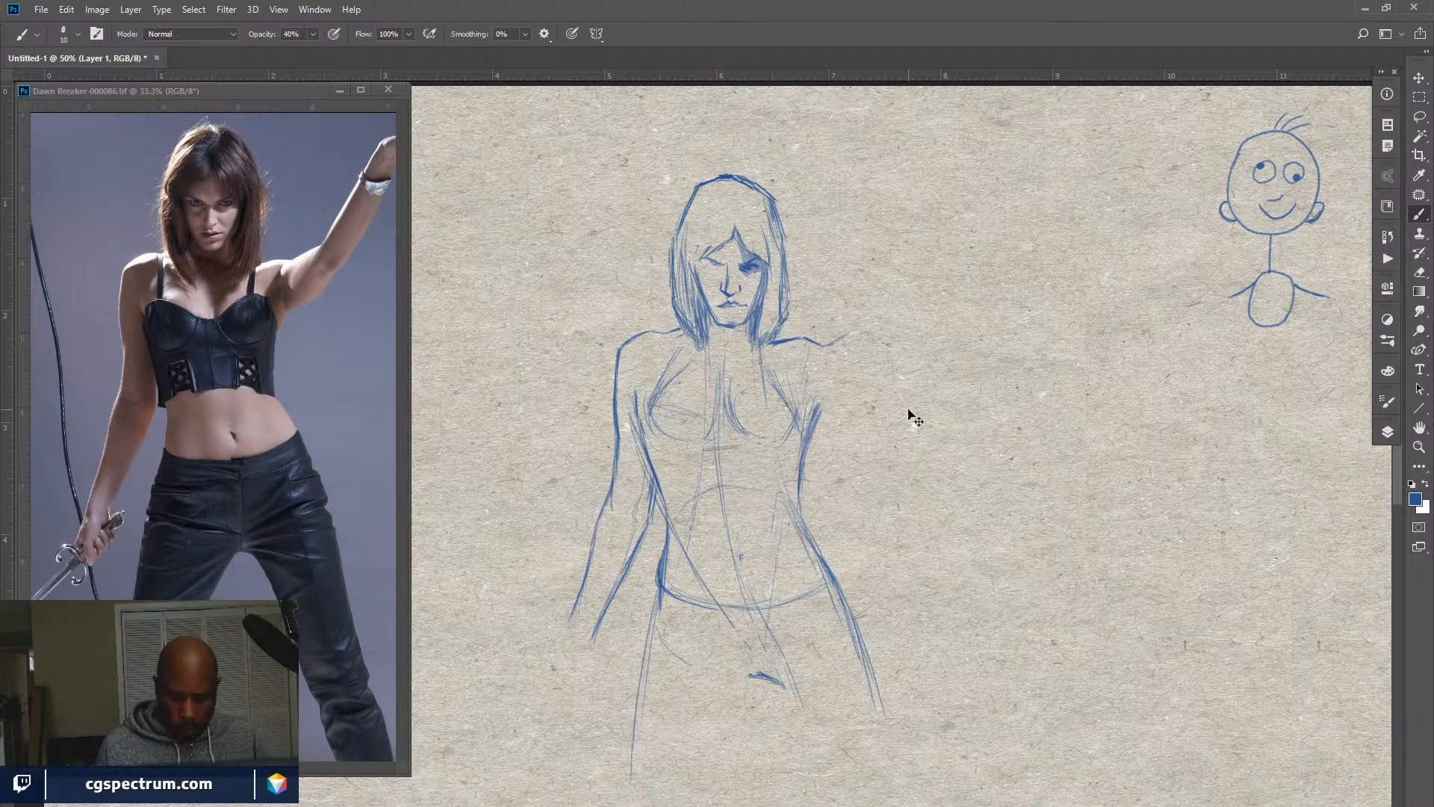
key("ctrl+minus")
key("ctrl+plus")
key("ctrl+plus")
key("ctrl+plus")
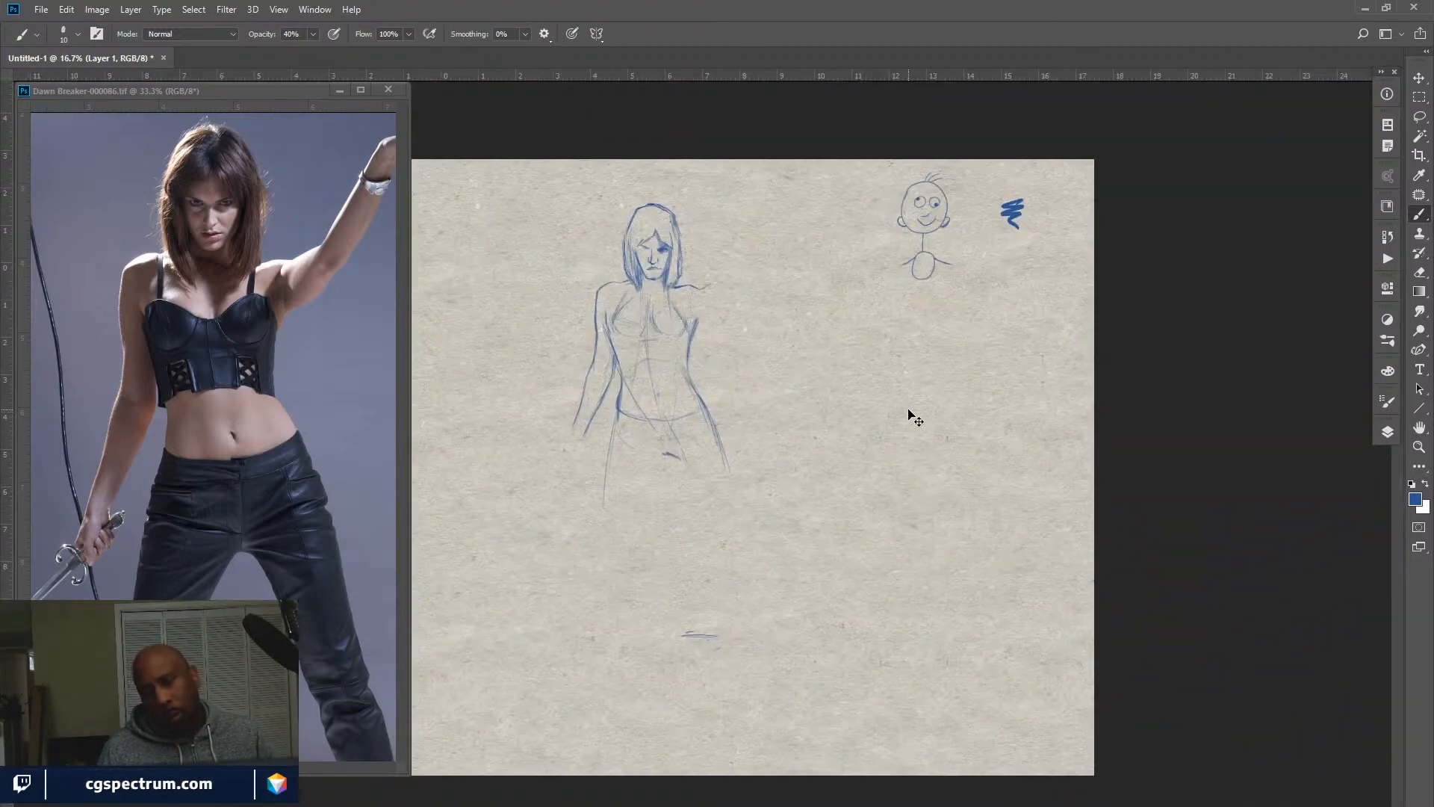
left_click_drag(908, 408, 963, 594)
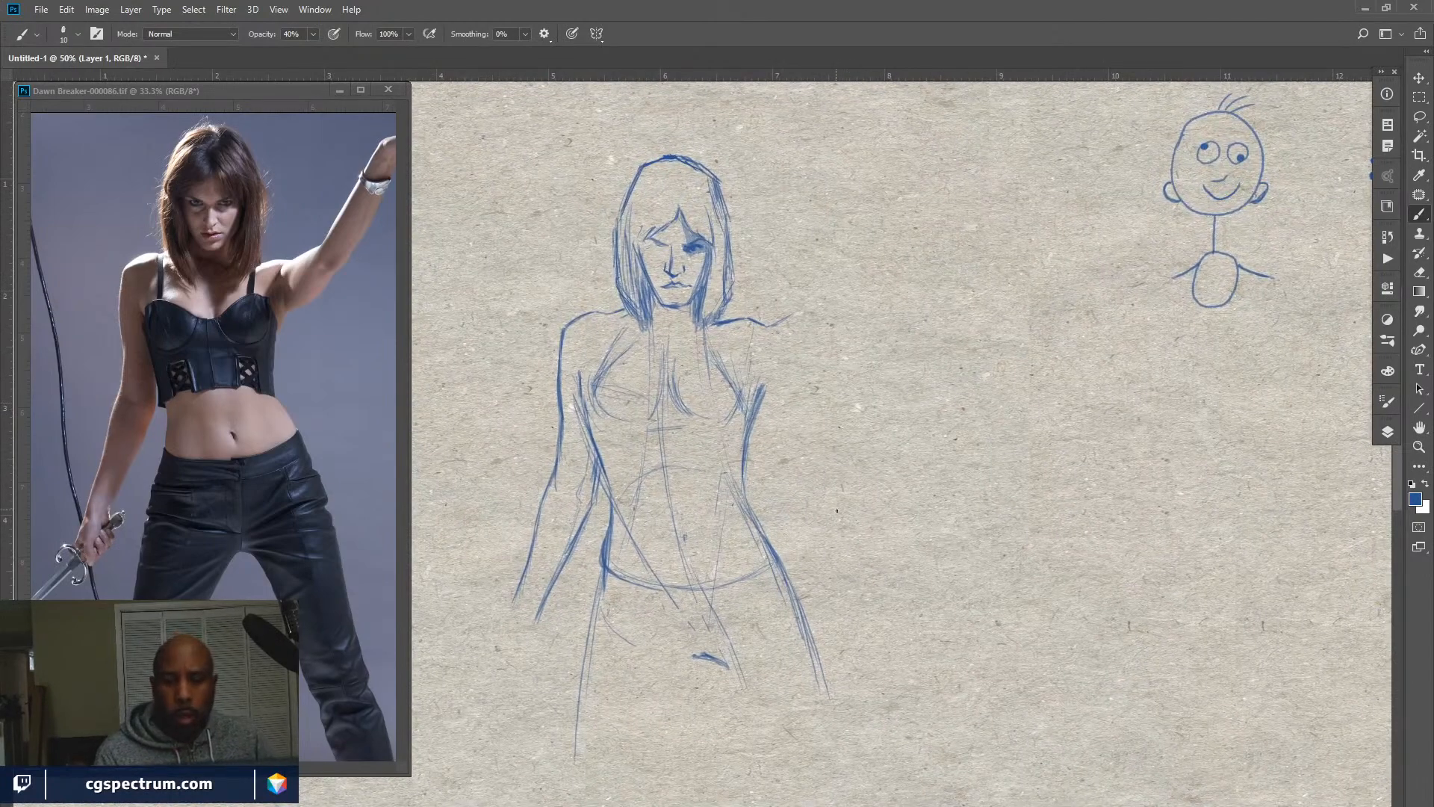
Zoom the sketch and the reference photo out to 25%, framing the photo so the woman shows from raised hand to boots.
left_click(1387, 432)
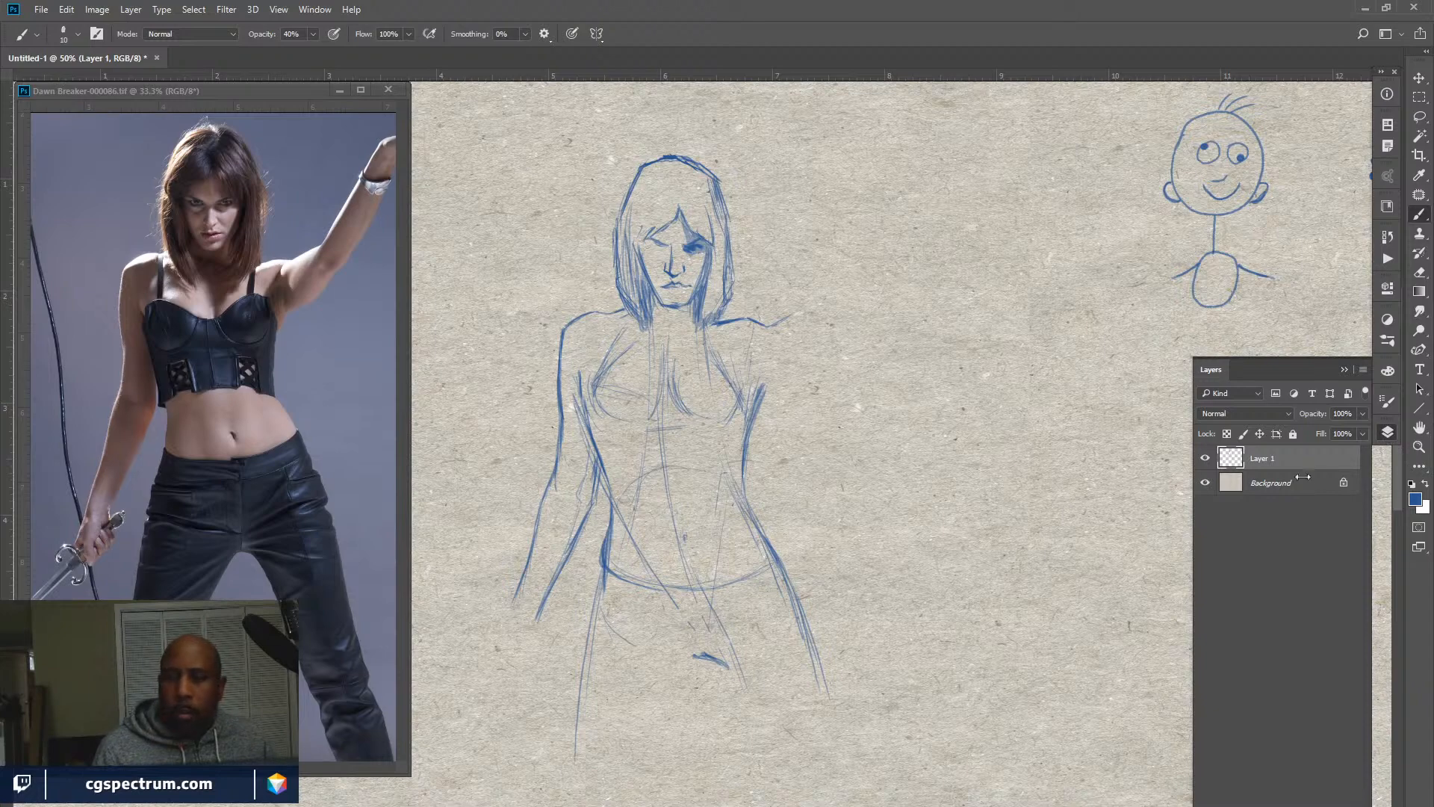
left_click(1387, 431)
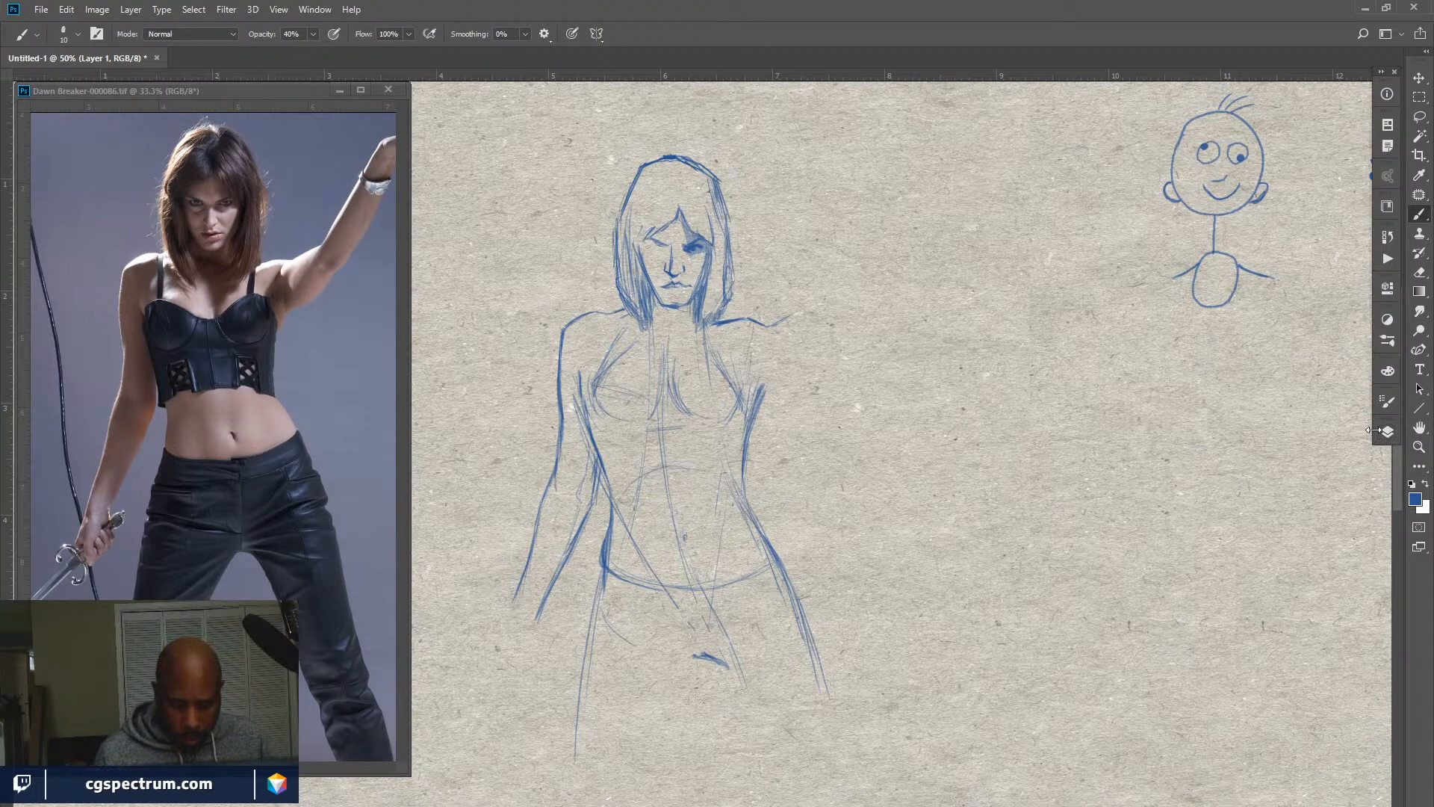
key("ctrl+minus")
key("ctrl+minus")
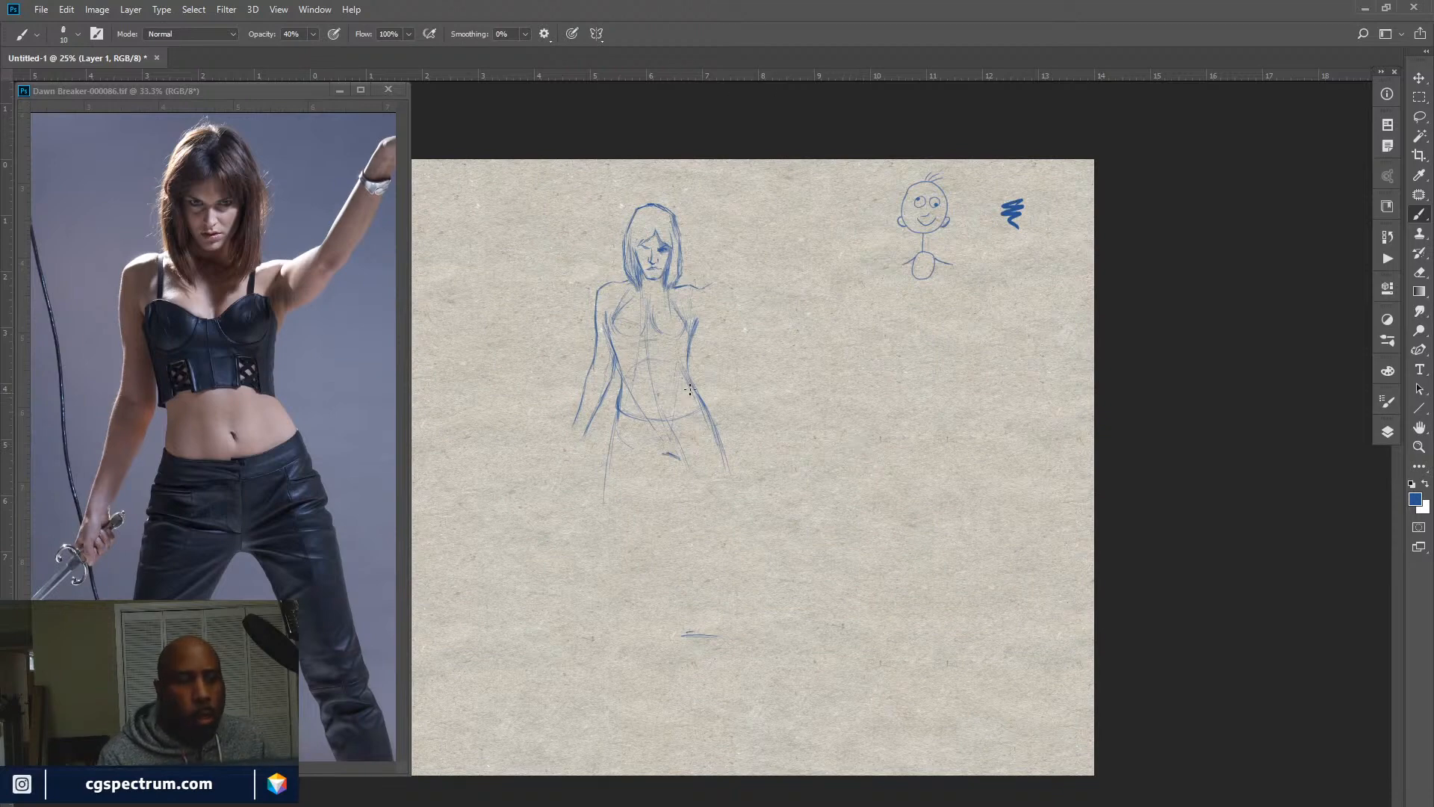
left_click(314, 609)
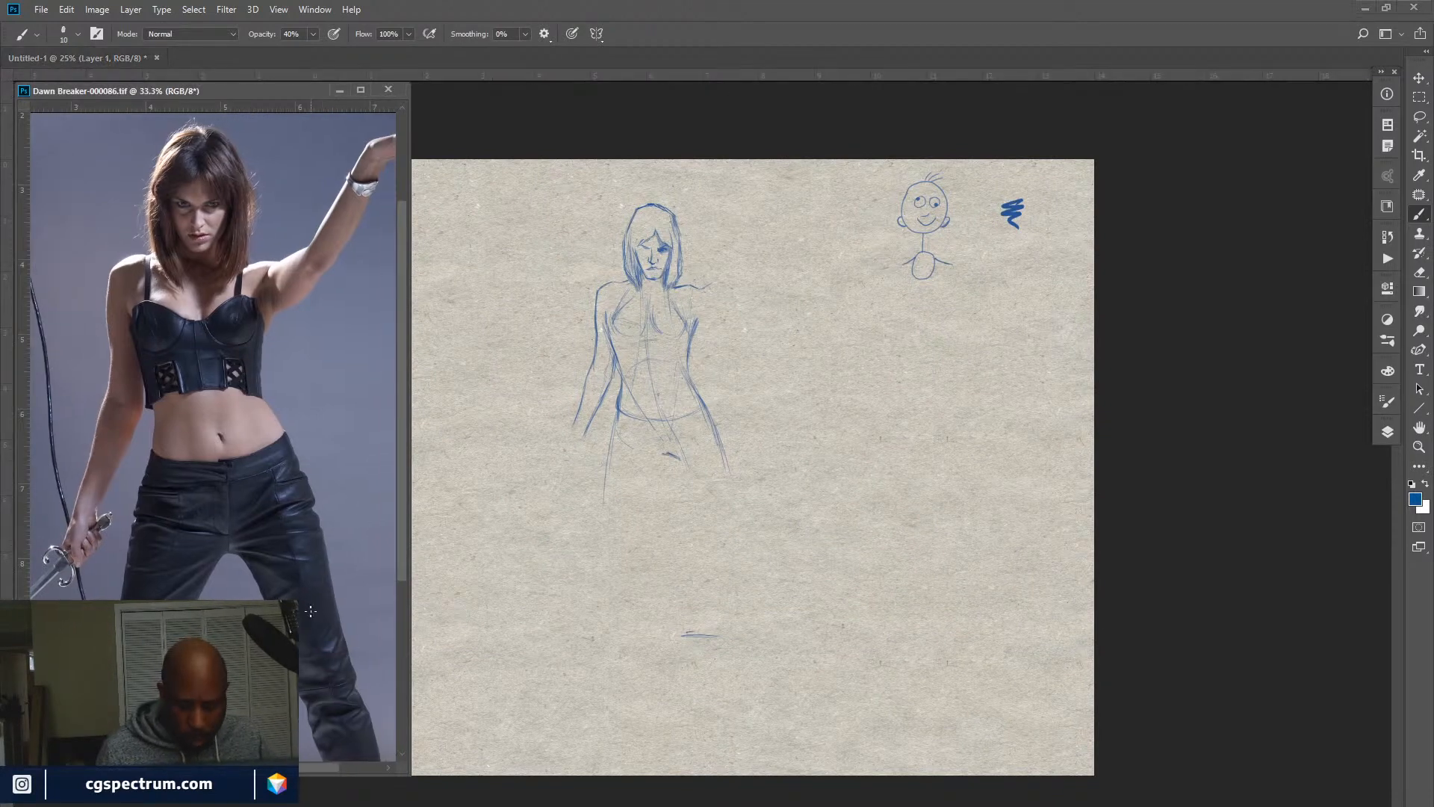
key("ctrl+minus")
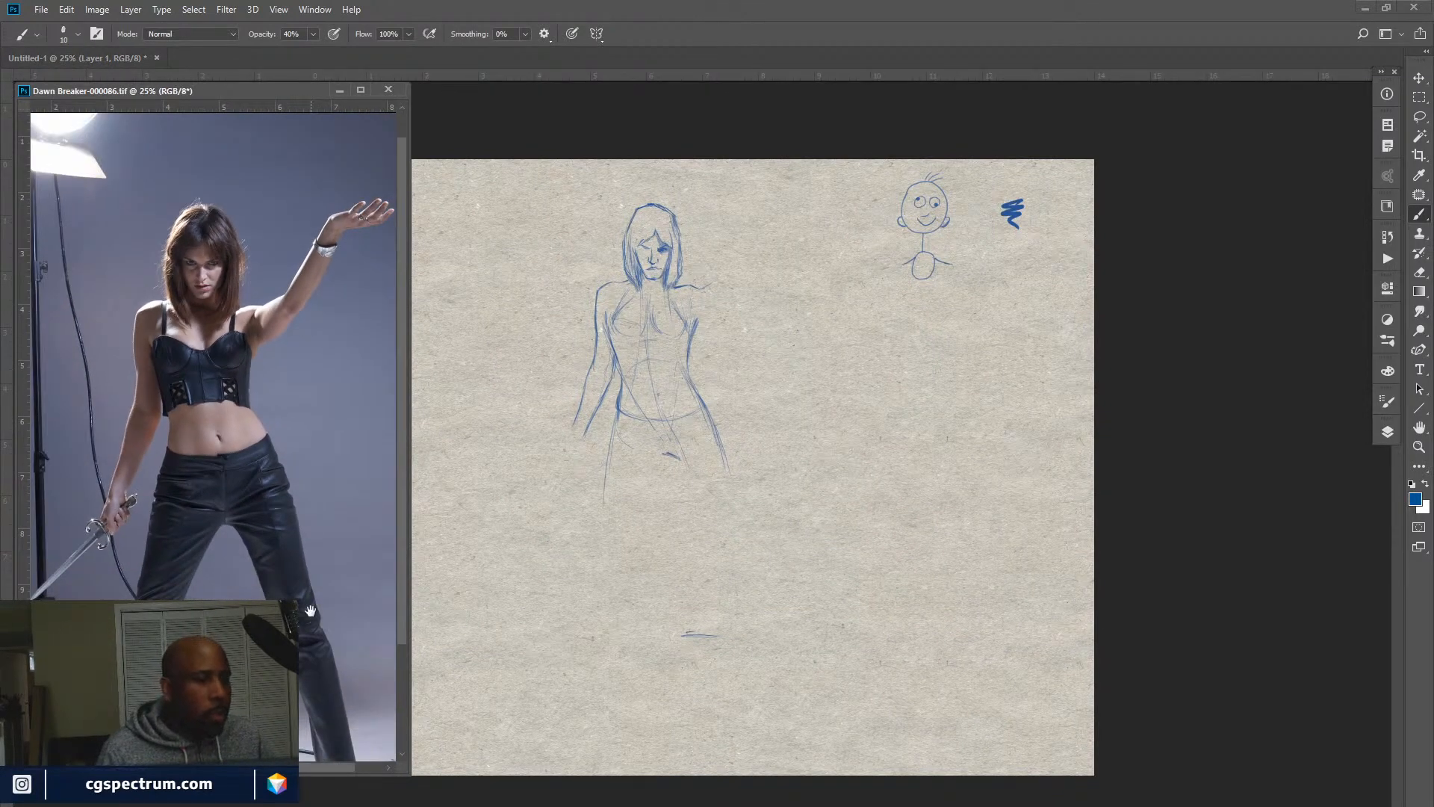
left_click_drag(302, 533, 293, 463)
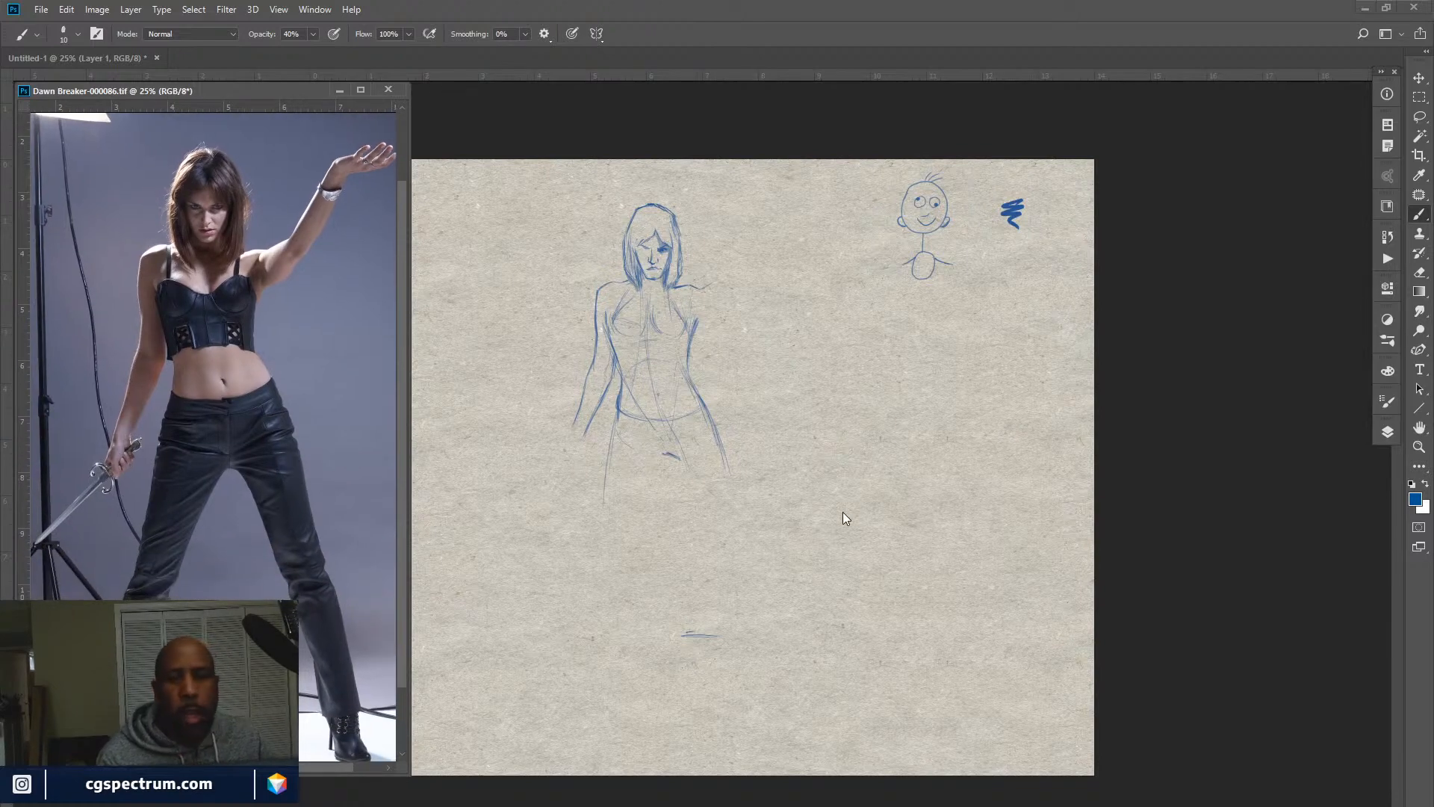
left_click(733, 376)
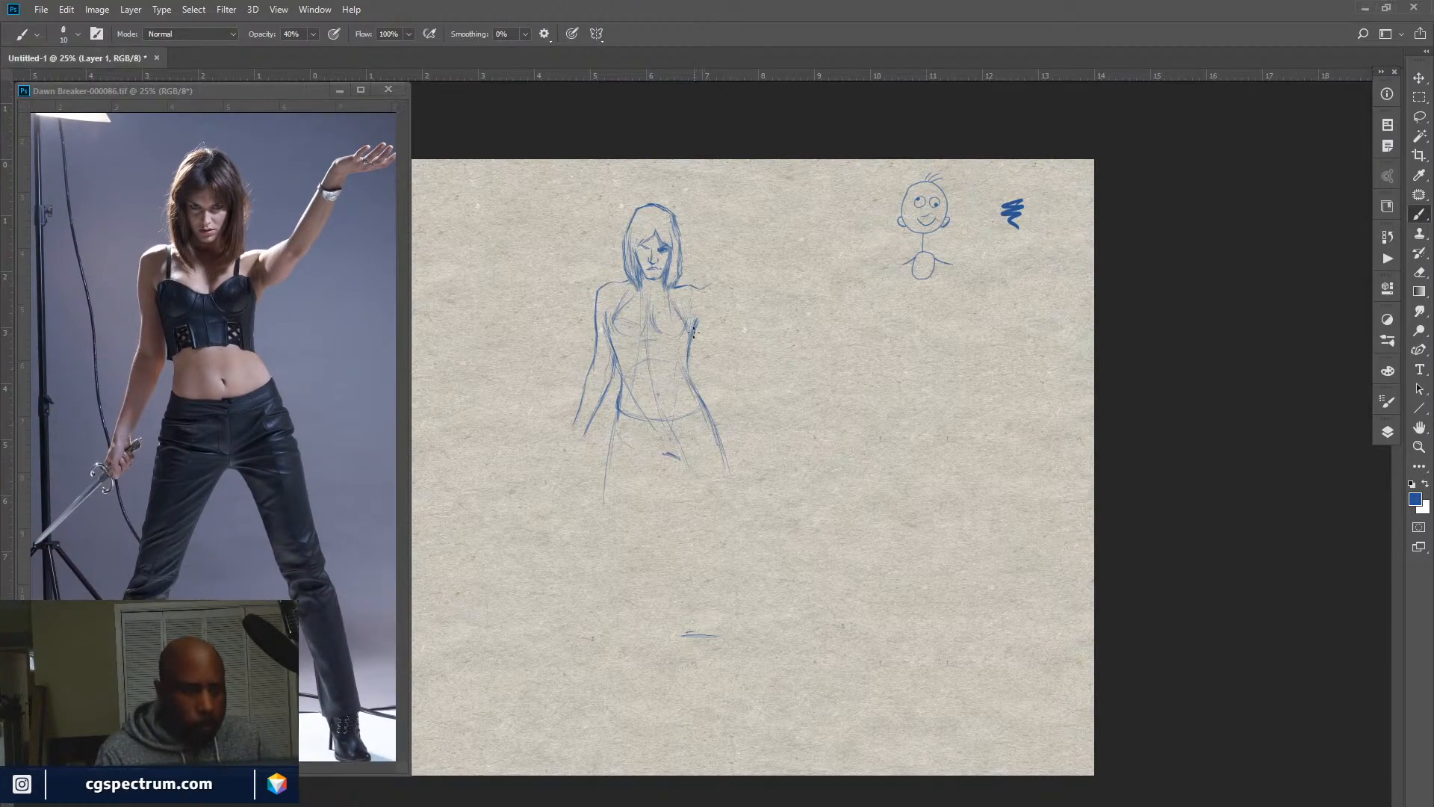
Delete the cartoon doodle and the test scribble from Layer 1, and move the figure sketch toward the canvas's lower left.
left_click(1387, 432)
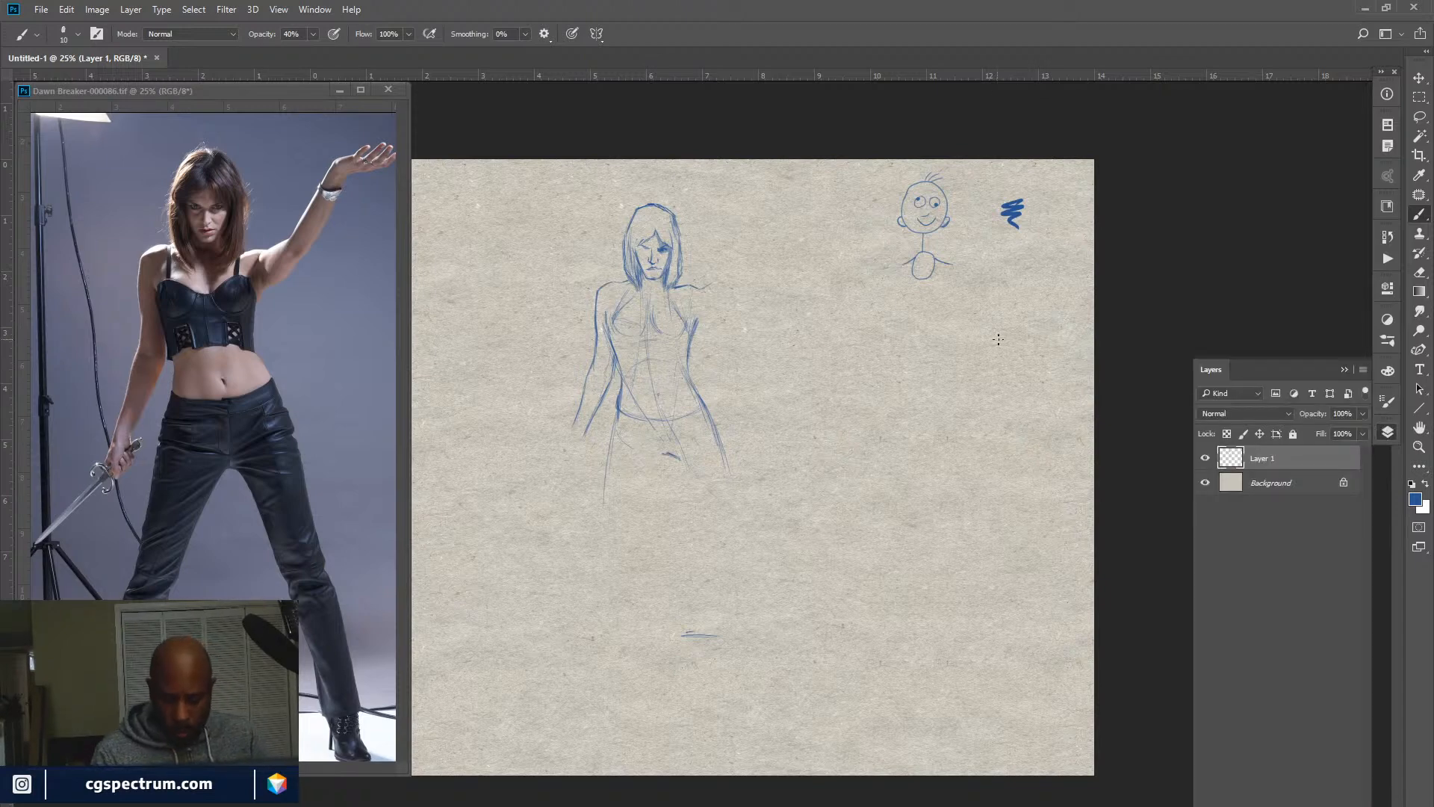
key("l")
mouse_move(1042, 250)
left_mouse_down()
mouse_move(1052, 177)
mouse_move(859, 314)
mouse_move(1052, 256)
mouse_move(1011, 348)
left_mouse_up()
key("Delete")
key("ctrl+d")
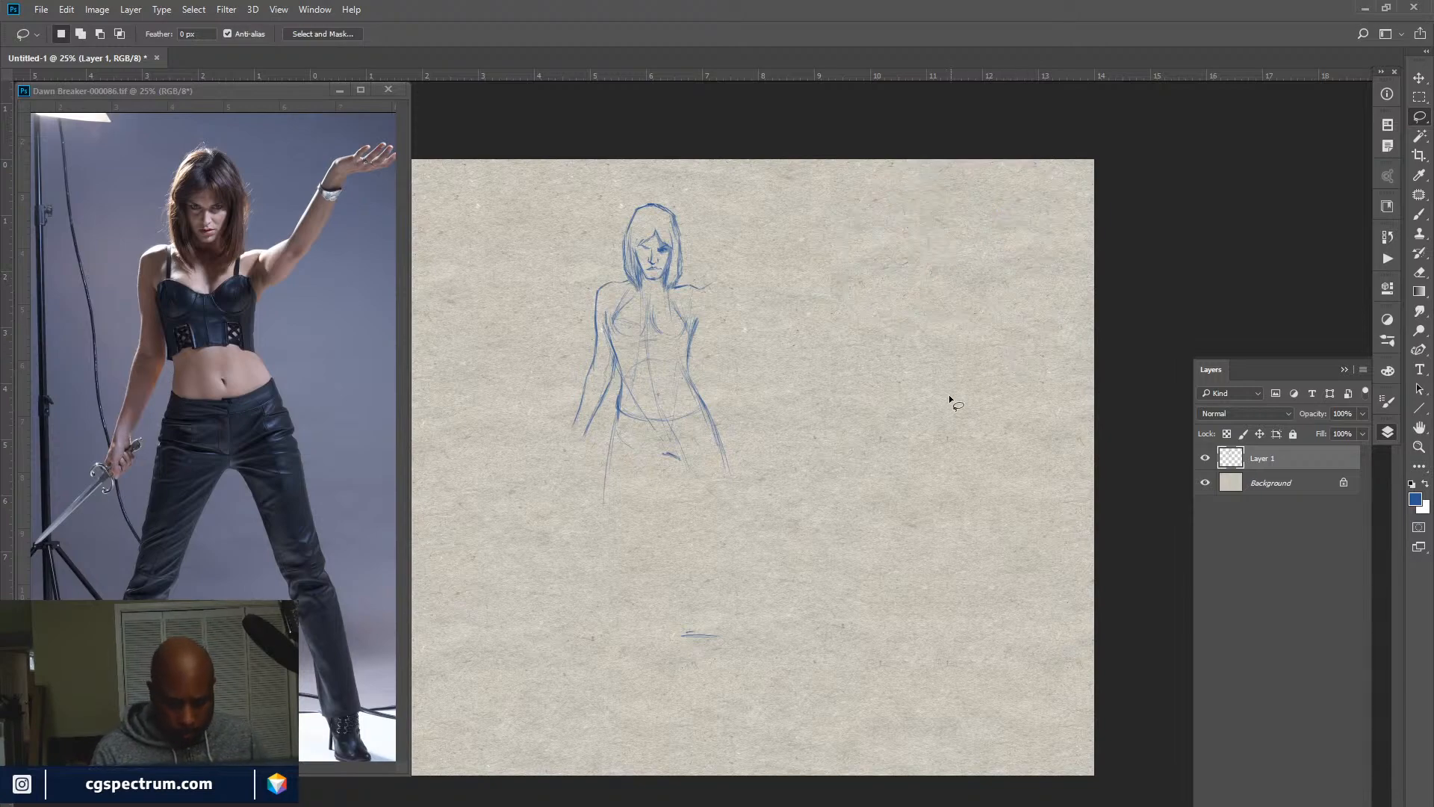
key("v")
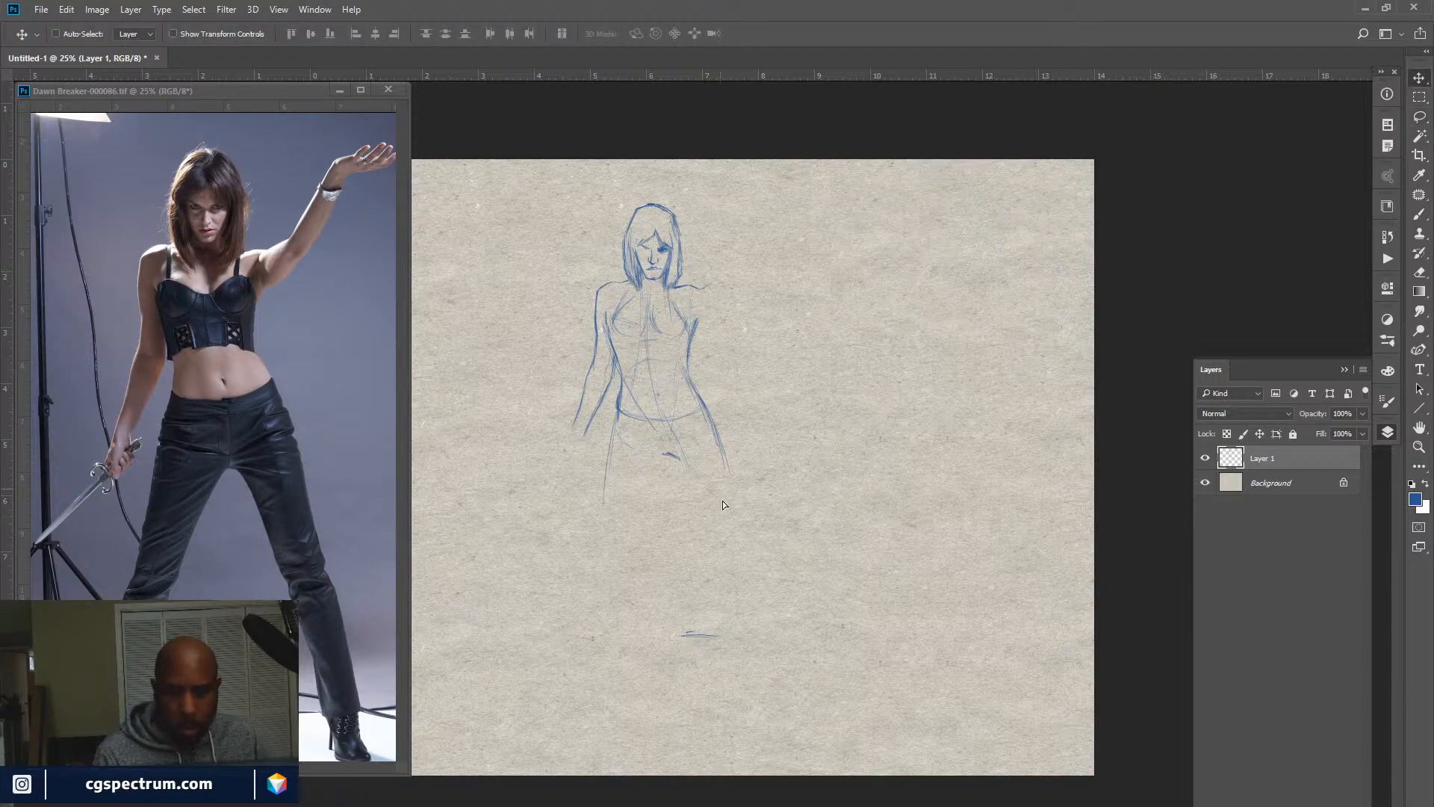
mouse_move(723, 505)
left_mouse_down()
mouse_move(684, 571)
mouse_move(672, 541)
mouse_move(682, 550)
mouse_move(653, 550)
left_mouse_up()
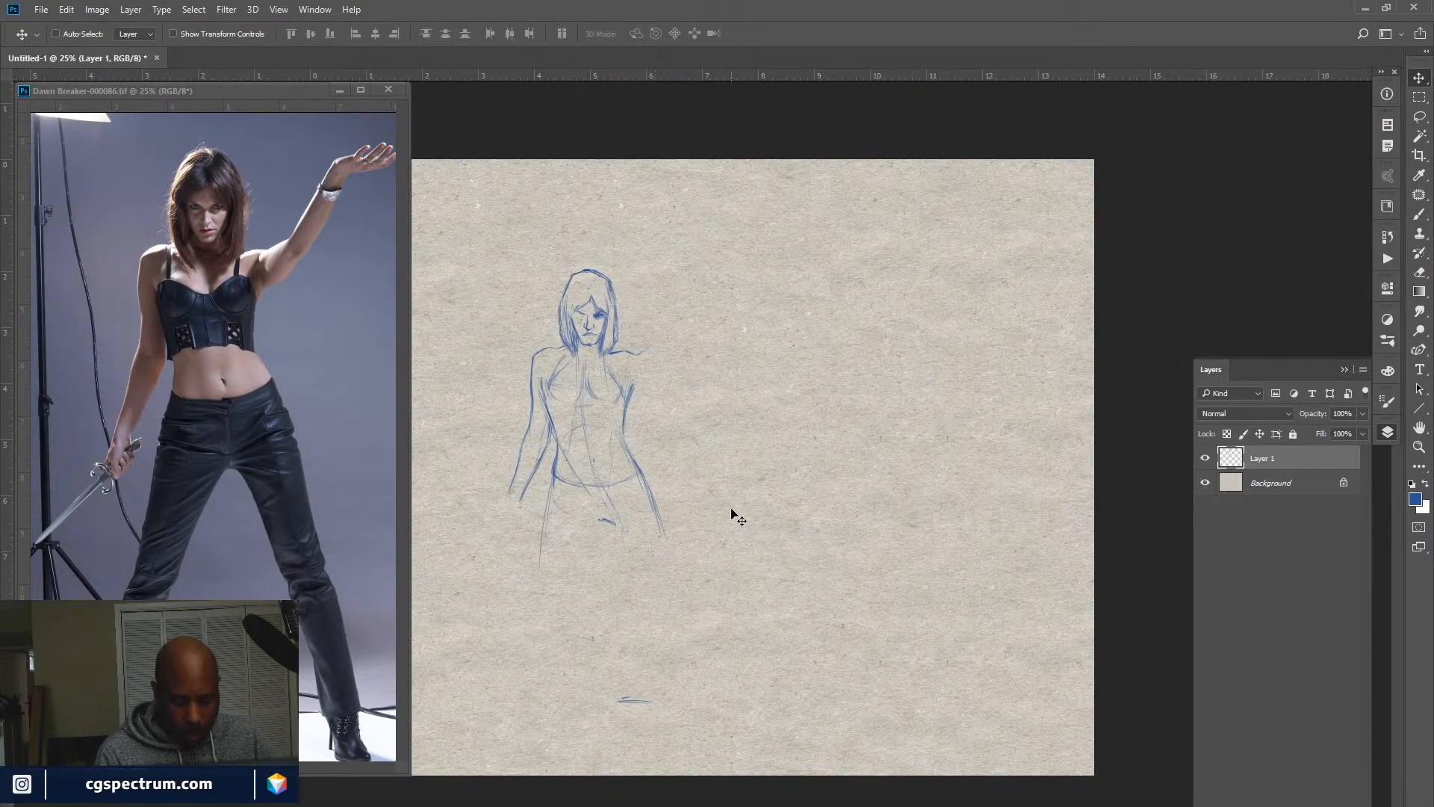
Add a new layer, set the brush opacity to 100%, and sketch the raised arm with its open hand extending from the shoulder.
key("b")
key("ctrl+shift+alt+n")
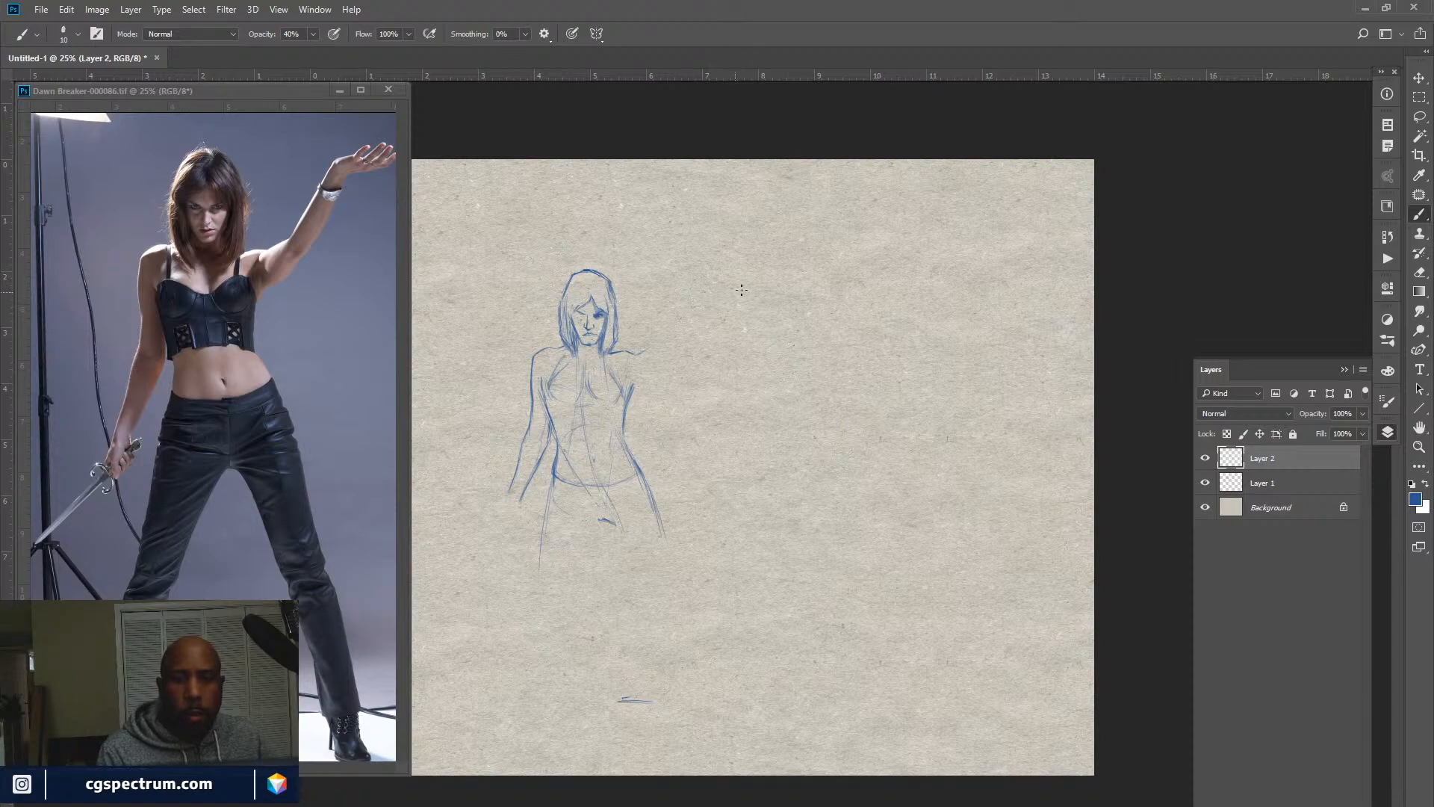
left_click_drag(733, 288, 755, 281)
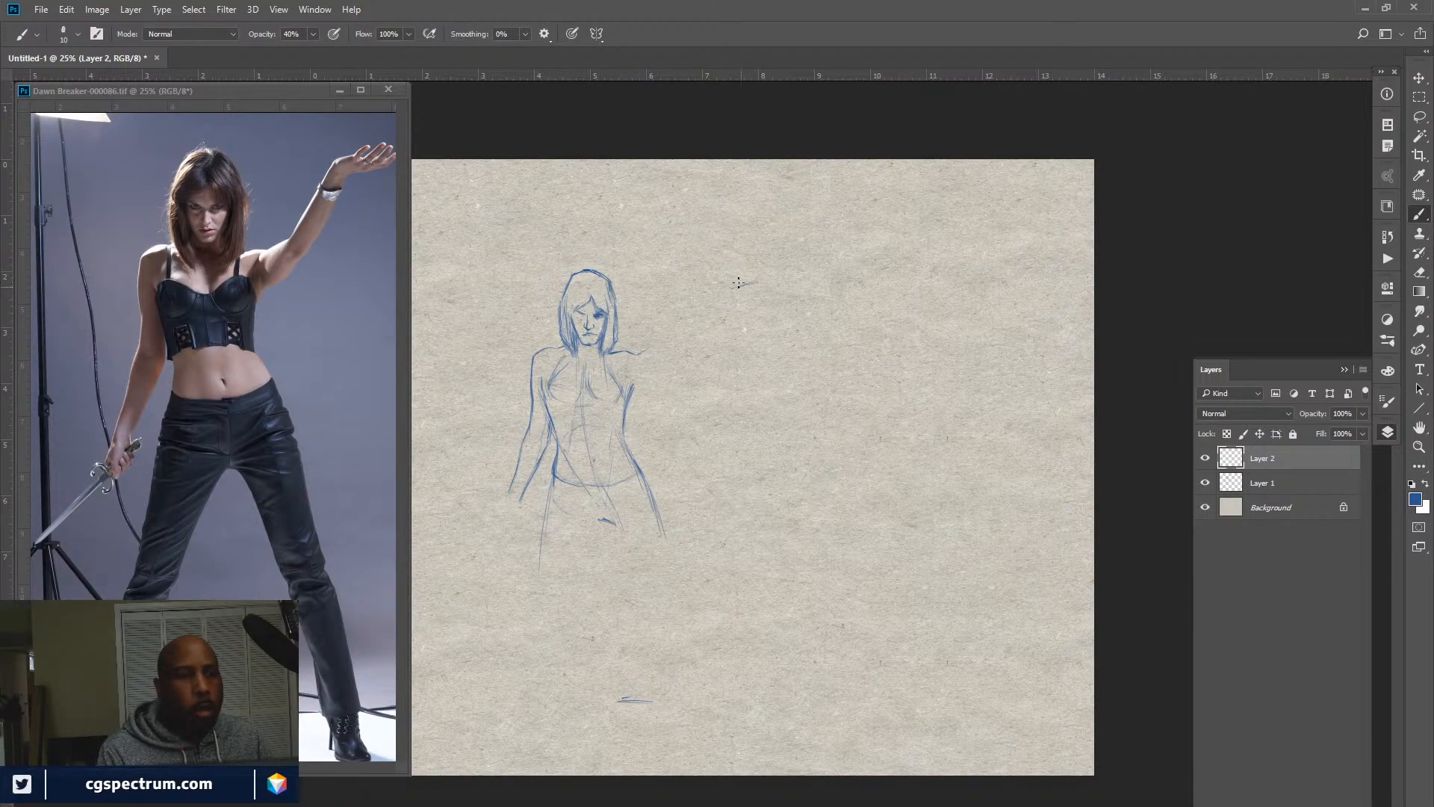
left_click_drag(263, 35, 329, 37)
mouse_move(744, 288)
left_mouse_down()
mouse_move(786, 281)
mouse_move(761, 301)
mouse_move(739, 294)
mouse_move(721, 322)
mouse_move(761, 302)
mouse_move(710, 355)
mouse_move(712, 326)
mouse_move(644, 357)
mouse_move(729, 333)
mouse_move(708, 358)
left_mouse_up()
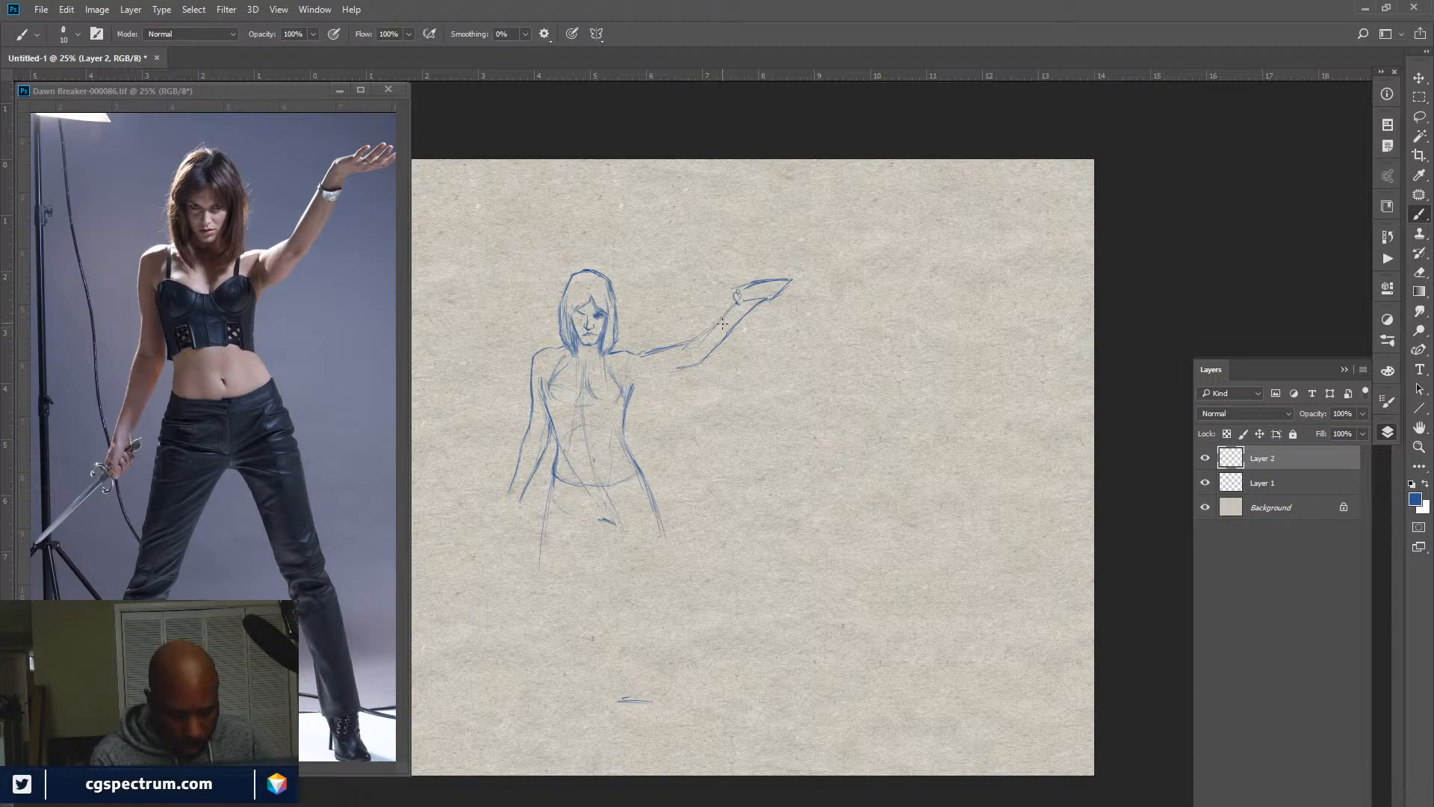
Move the raised arm in closer to the shoulder and rotate it -5.37 degrees so it joins the torso.
key("v")
left_click_drag(710, 355, 687, 360)
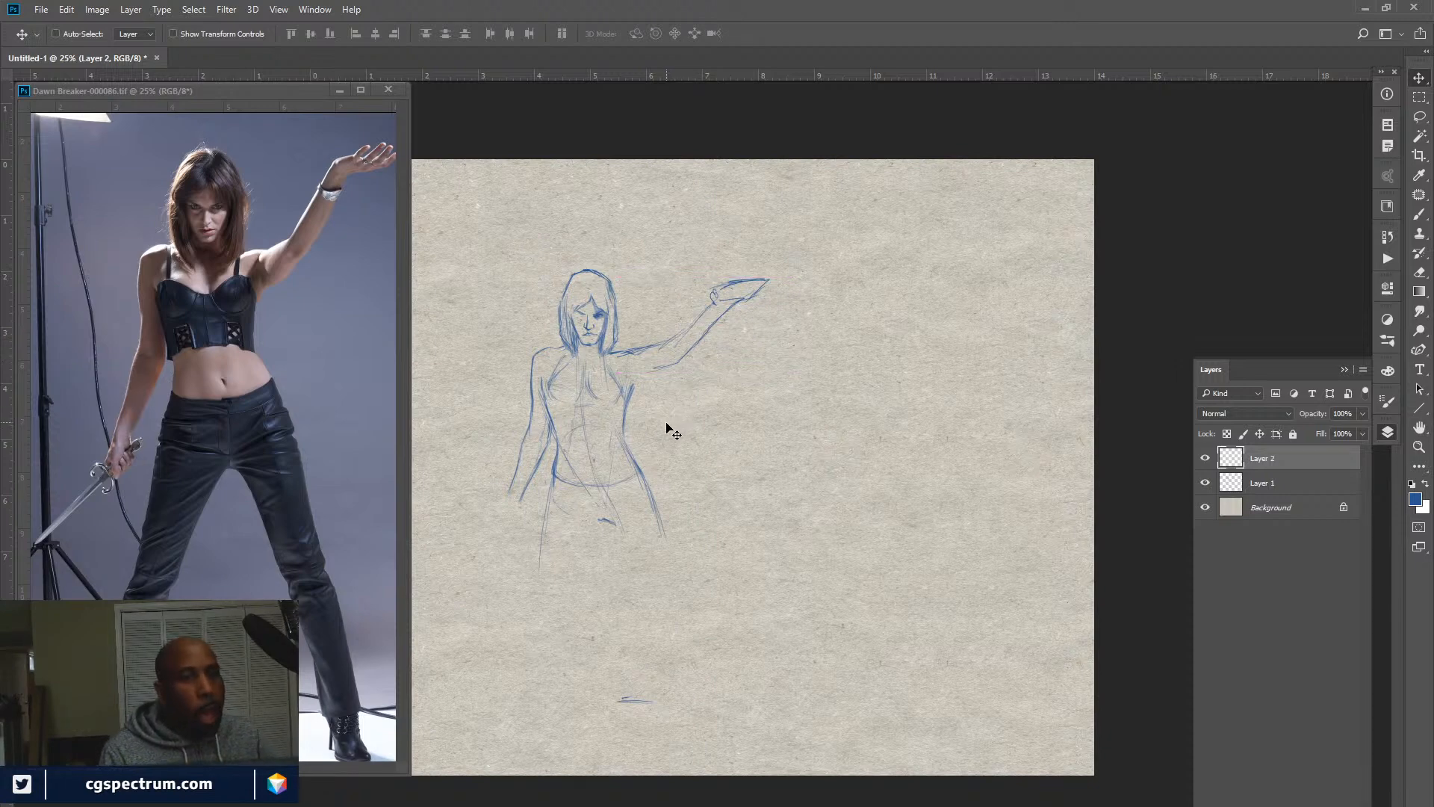
key("b")
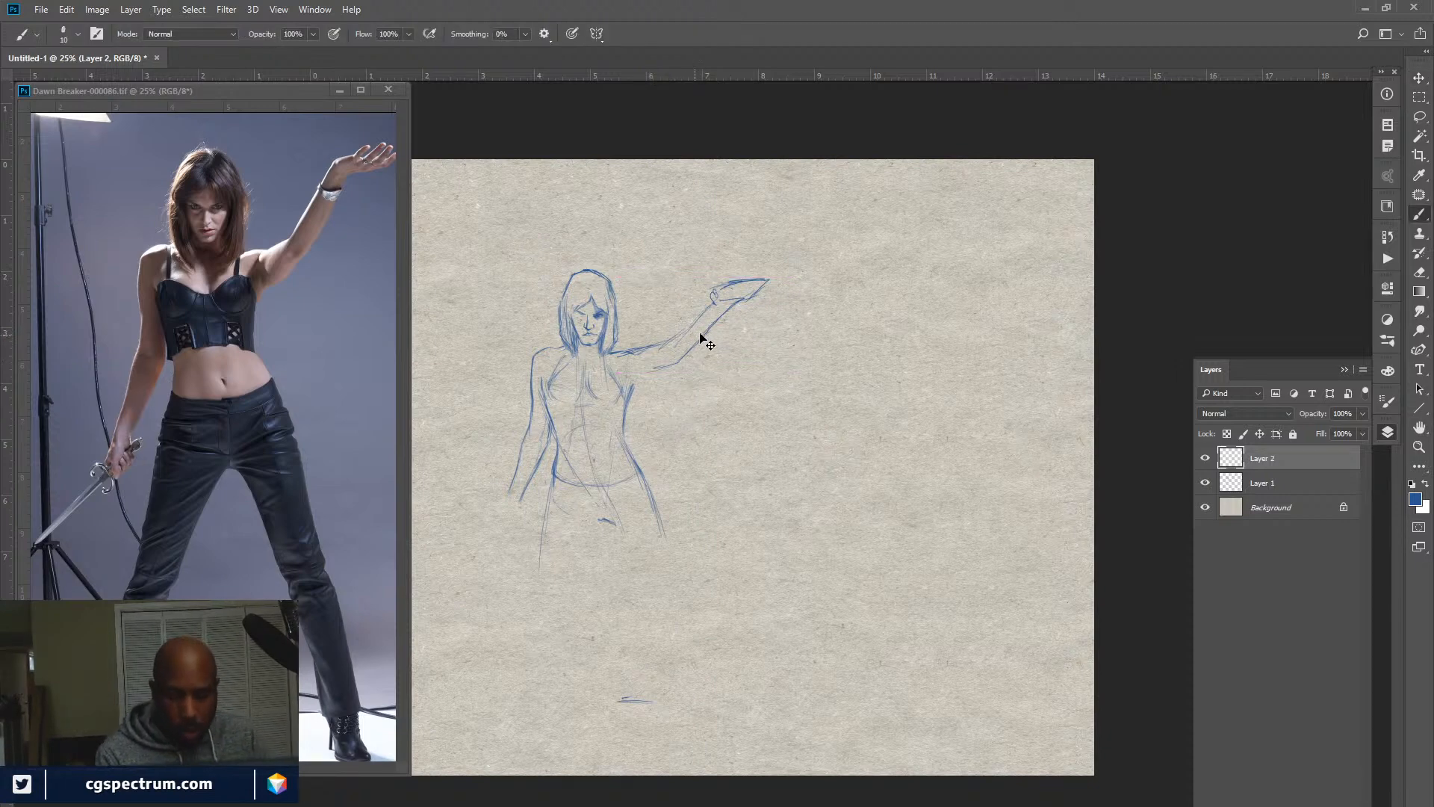
key("ctrl+t")
left_click_drag(785, 320, 839, 304)
mouse_move(693, 328)
left_mouse_down()
mouse_move(652, 360)
mouse_move(698, 341)
left_mouse_up()
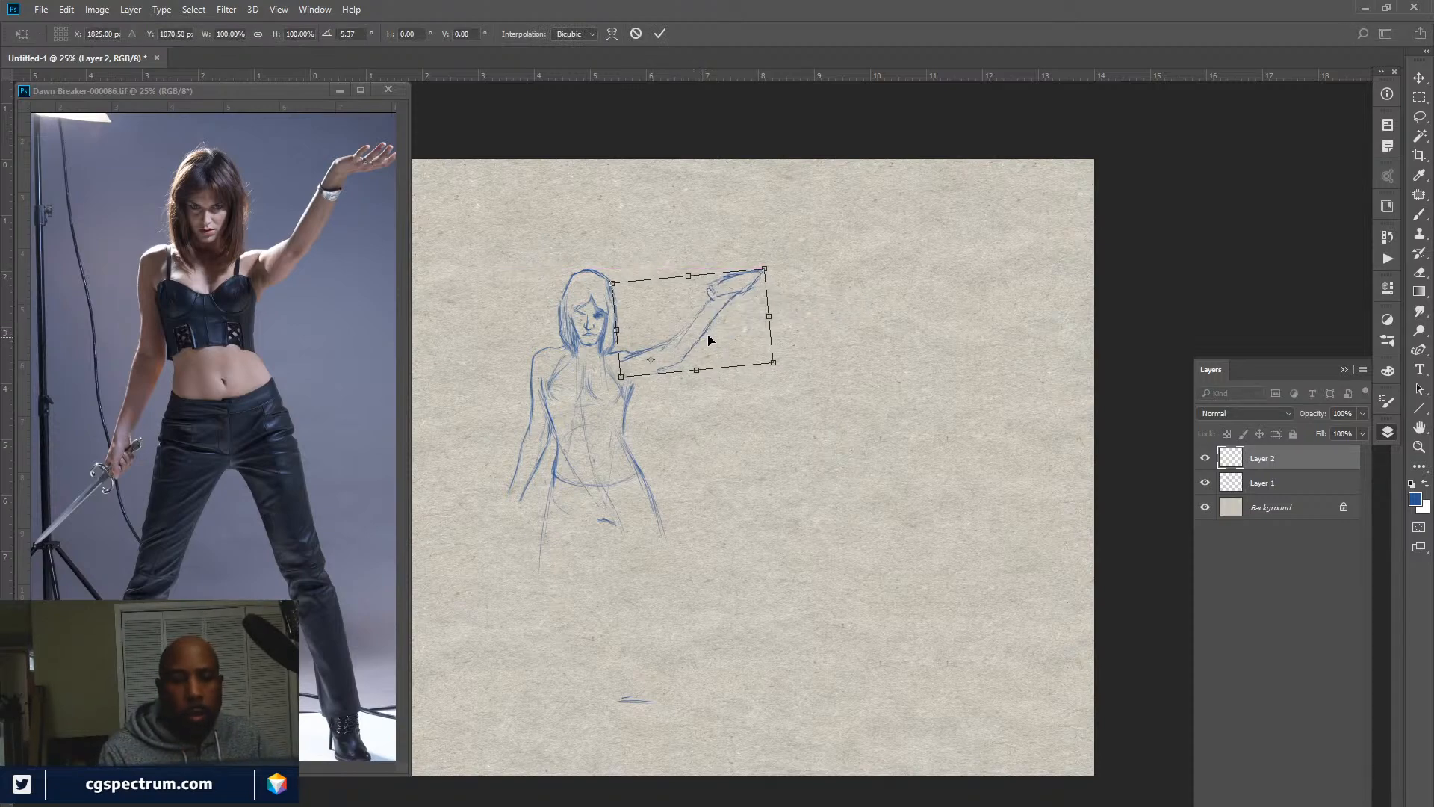
Sketch the lowered hand gripping the sword hilt and add short finger strokes along the raised hand.
key("b")
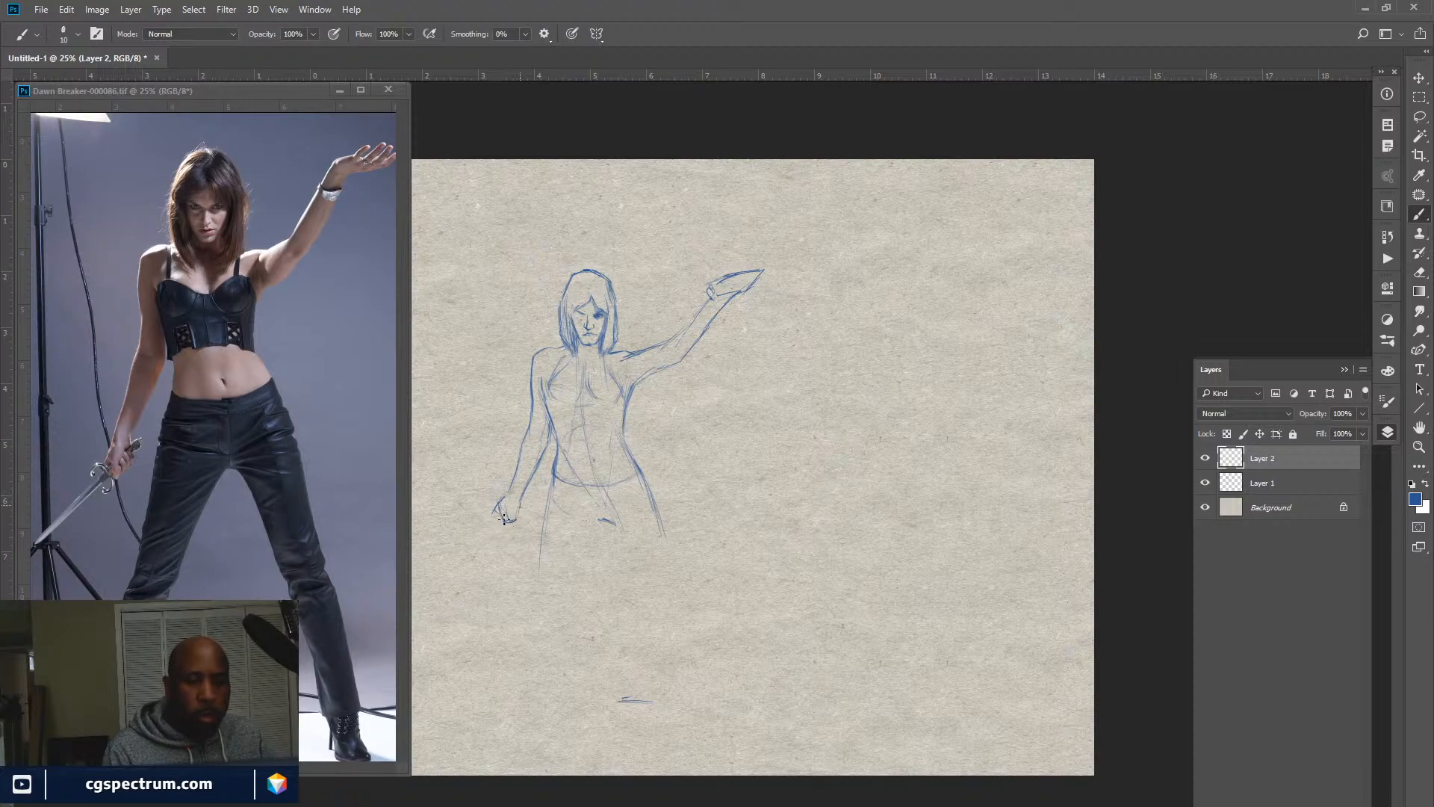
mouse_move(490, 513)
left_mouse_down()
mouse_move(533, 491)
mouse_move(468, 536)
left_mouse_up()
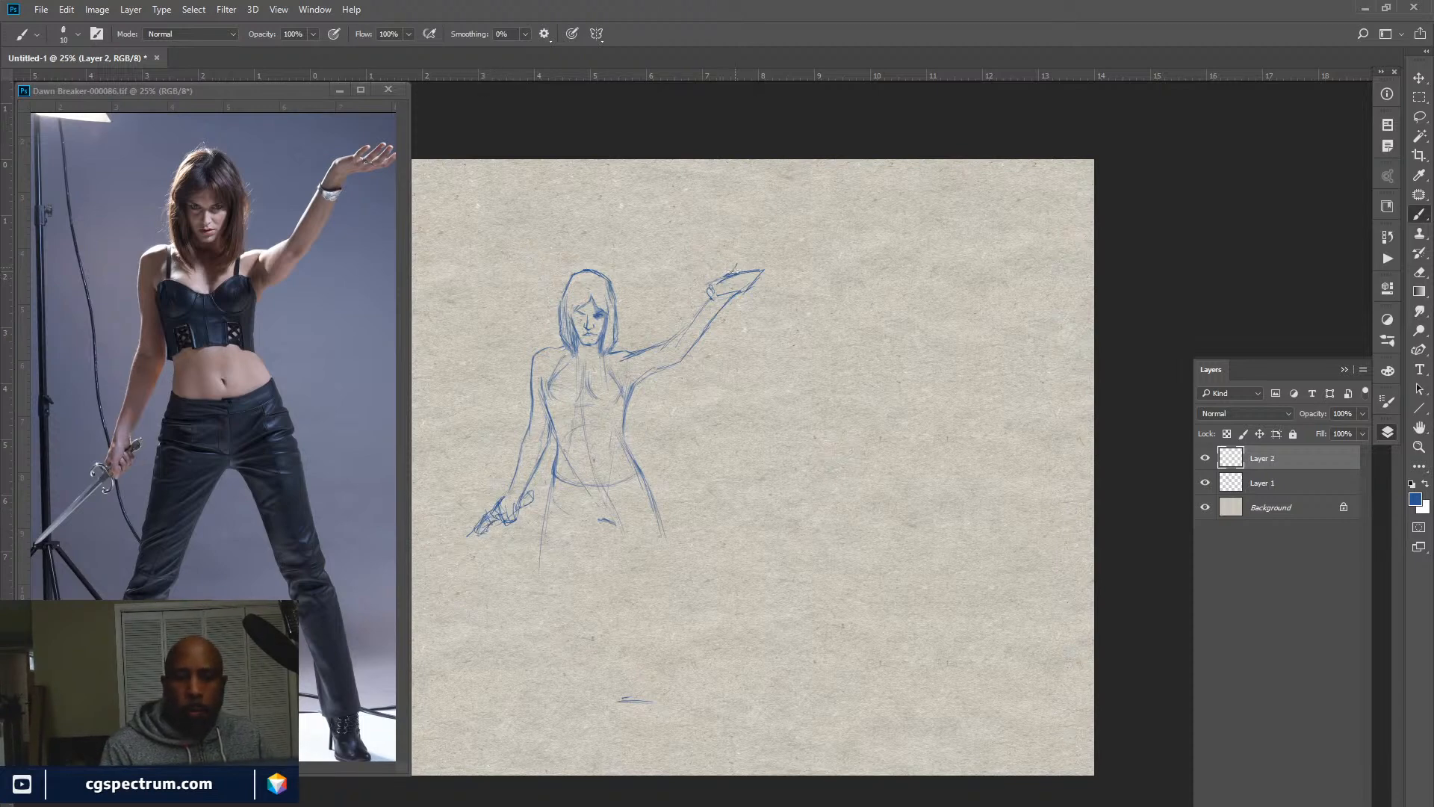
left_click_drag(753, 263, 758, 275)
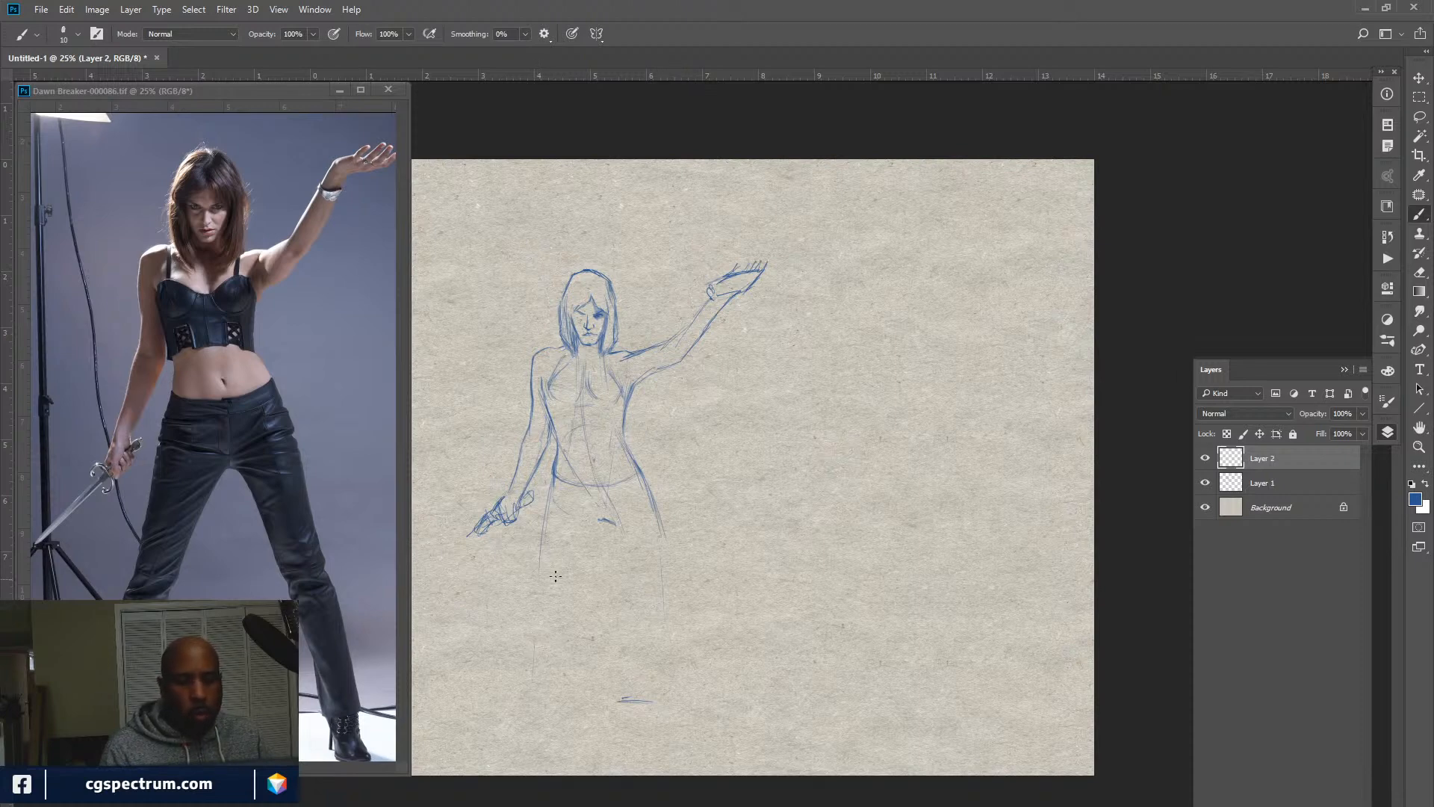
Sketch the inner and outer contours of the leg below the raised arm, from the crotch and hip toward the ankle.
left_click_drag(656, 656, 609, 529)
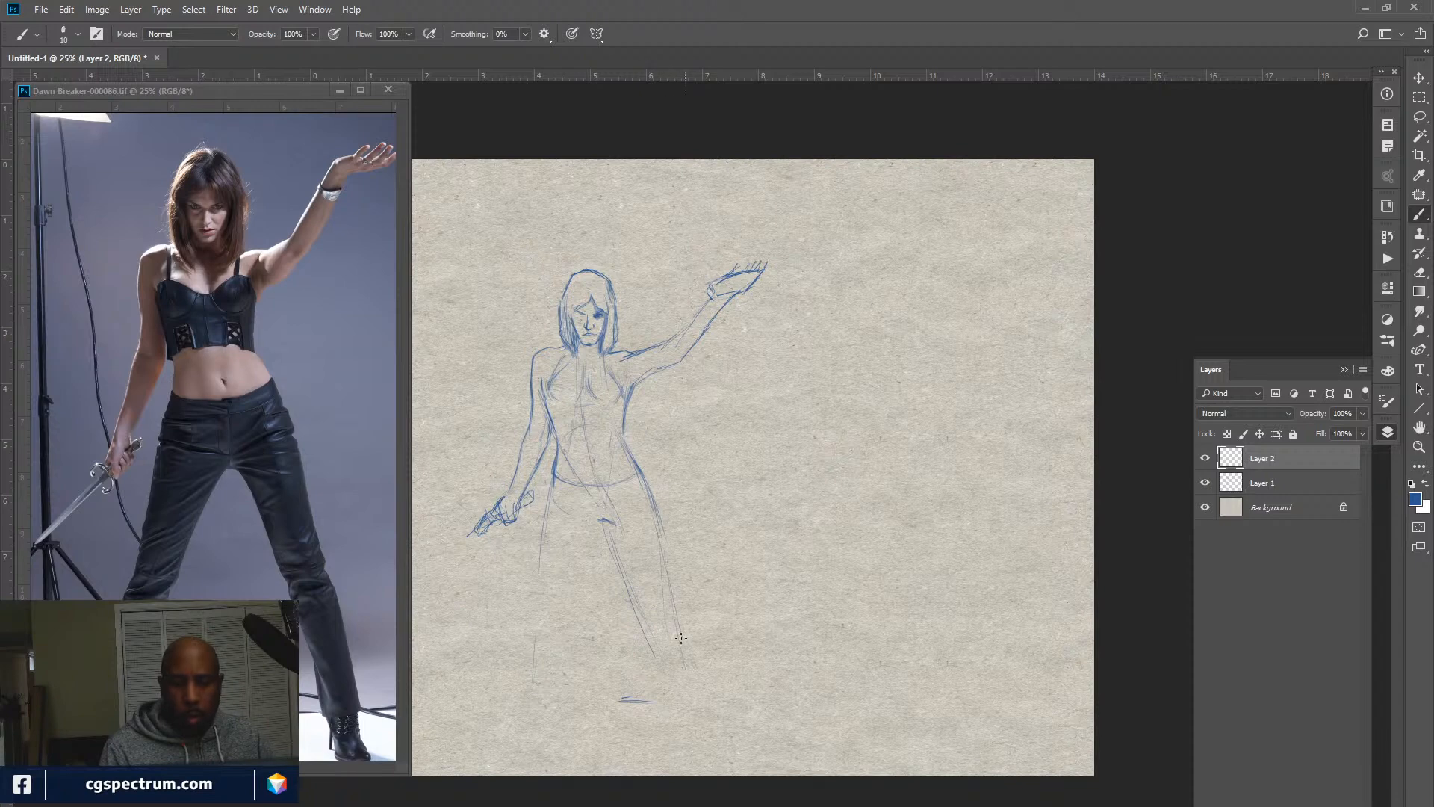
left_click_drag(676, 605, 688, 690)
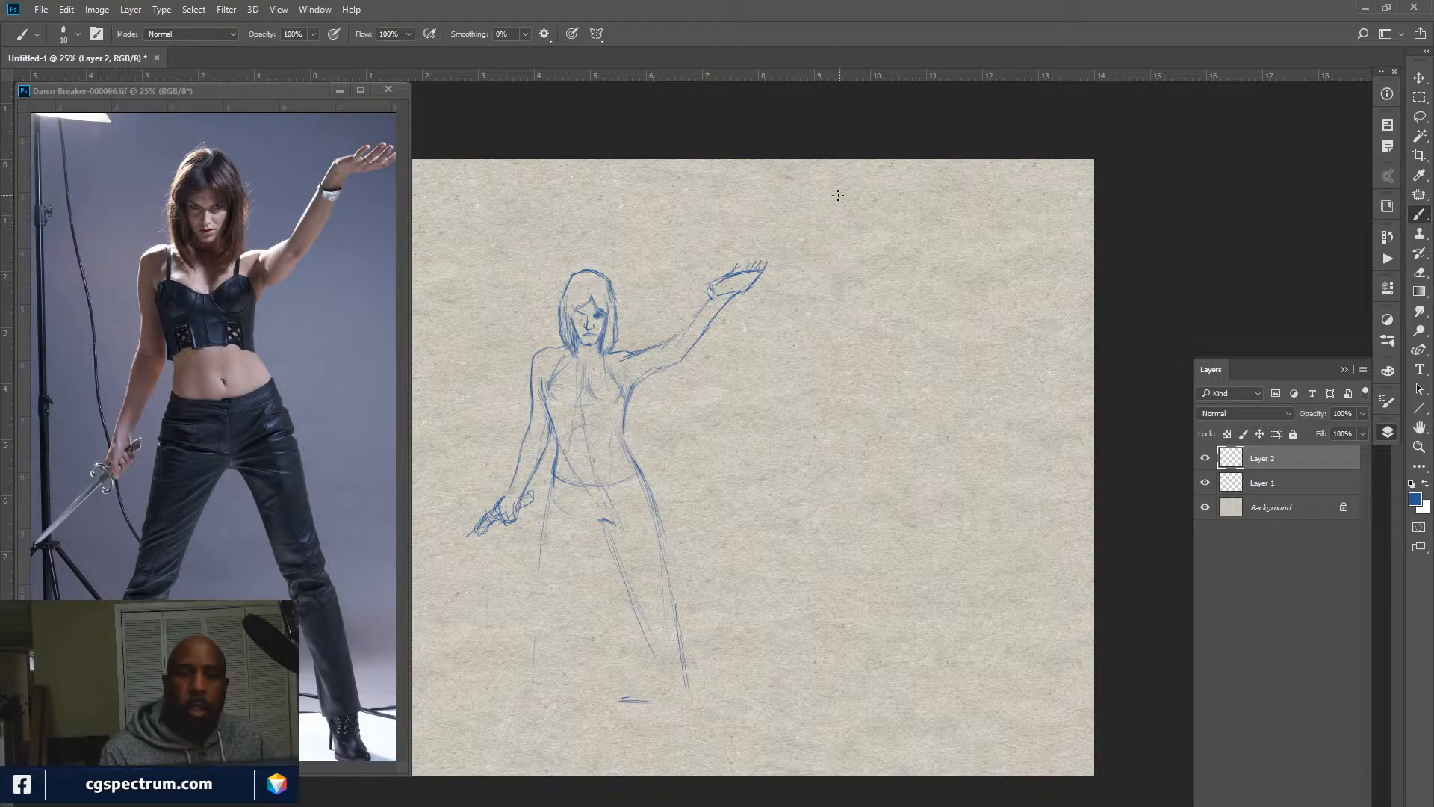
Draw loose rounded form studies in the empty canvas area beside and below the raised hand.
left_click_drag(821, 198, 815, 260)
left_click_drag(832, 196, 802, 240)
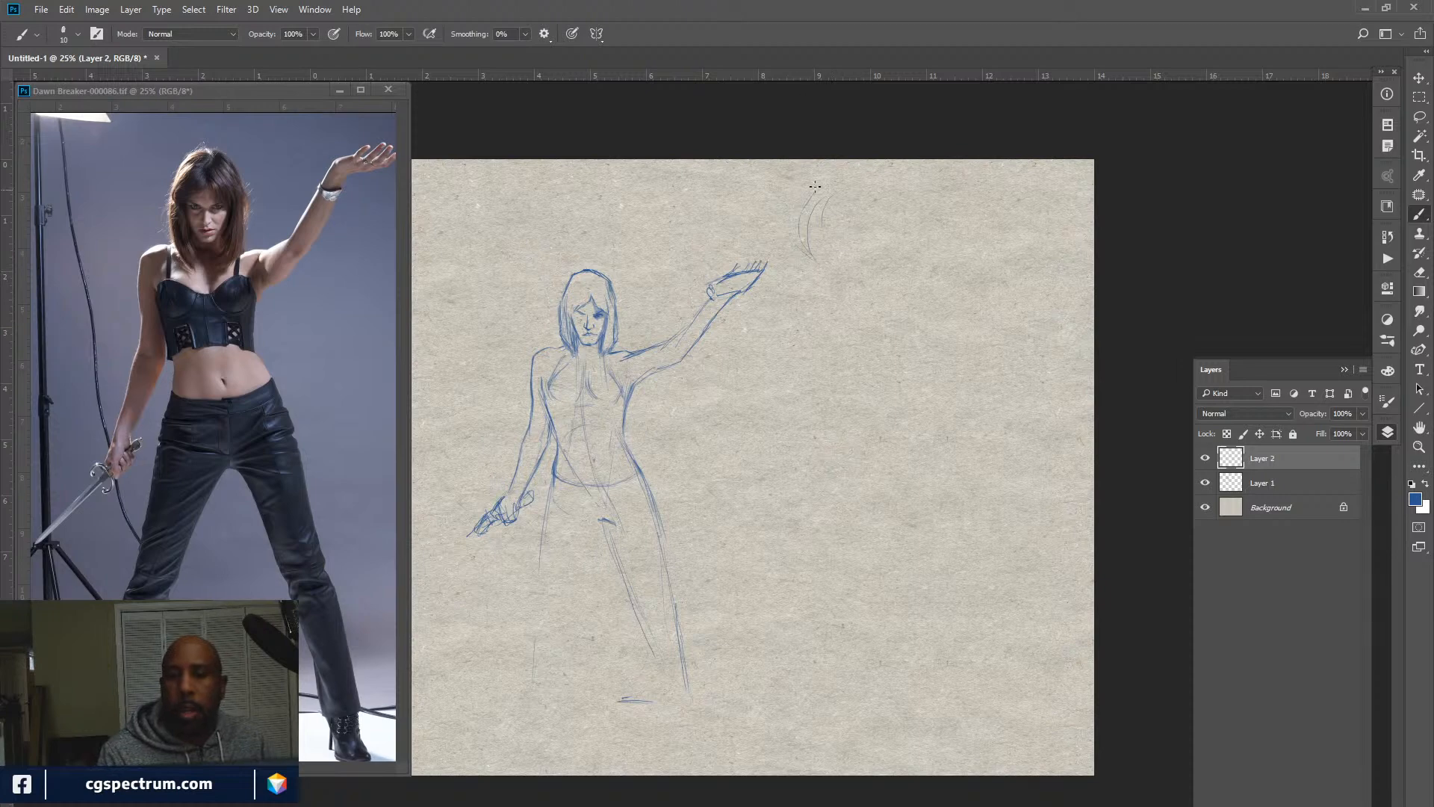
left_click_drag(805, 187, 853, 284)
left_click_drag(839, 188, 896, 272)
mouse_move(782, 192)
left_mouse_down()
mouse_move(783, 257)
mouse_move(858, 289)
left_mouse_up()
mouse_move(856, 192)
left_mouse_down()
mouse_move(803, 250)
mouse_move(861, 263)
left_mouse_up()
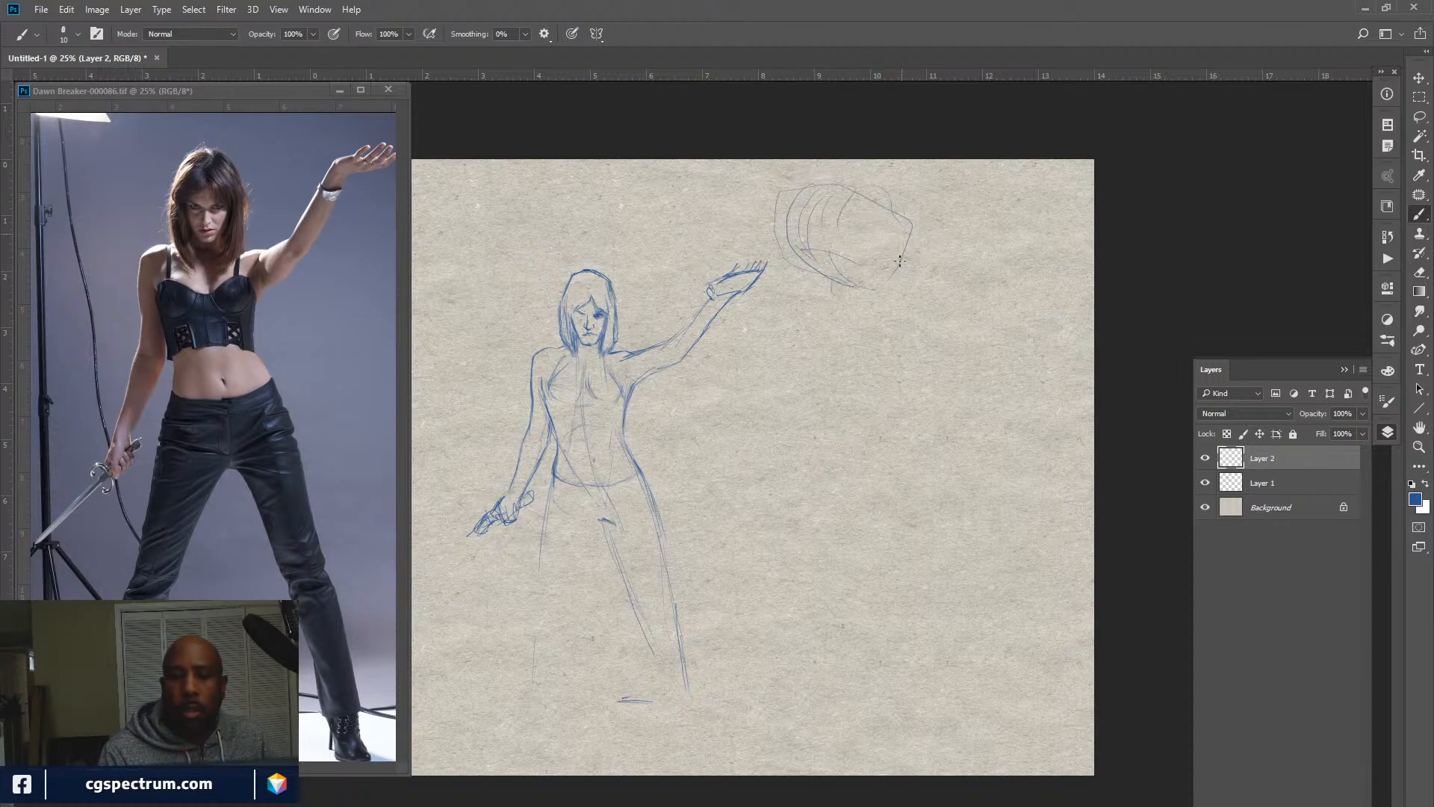
mouse_move(814, 355)
left_mouse_down()
mouse_move(865, 389)
mouse_move(832, 329)
mouse_move(810, 366)
mouse_move(858, 383)
mouse_move(846, 345)
mouse_move(811, 333)
mouse_move(808, 383)
mouse_move(871, 377)
left_mouse_up()
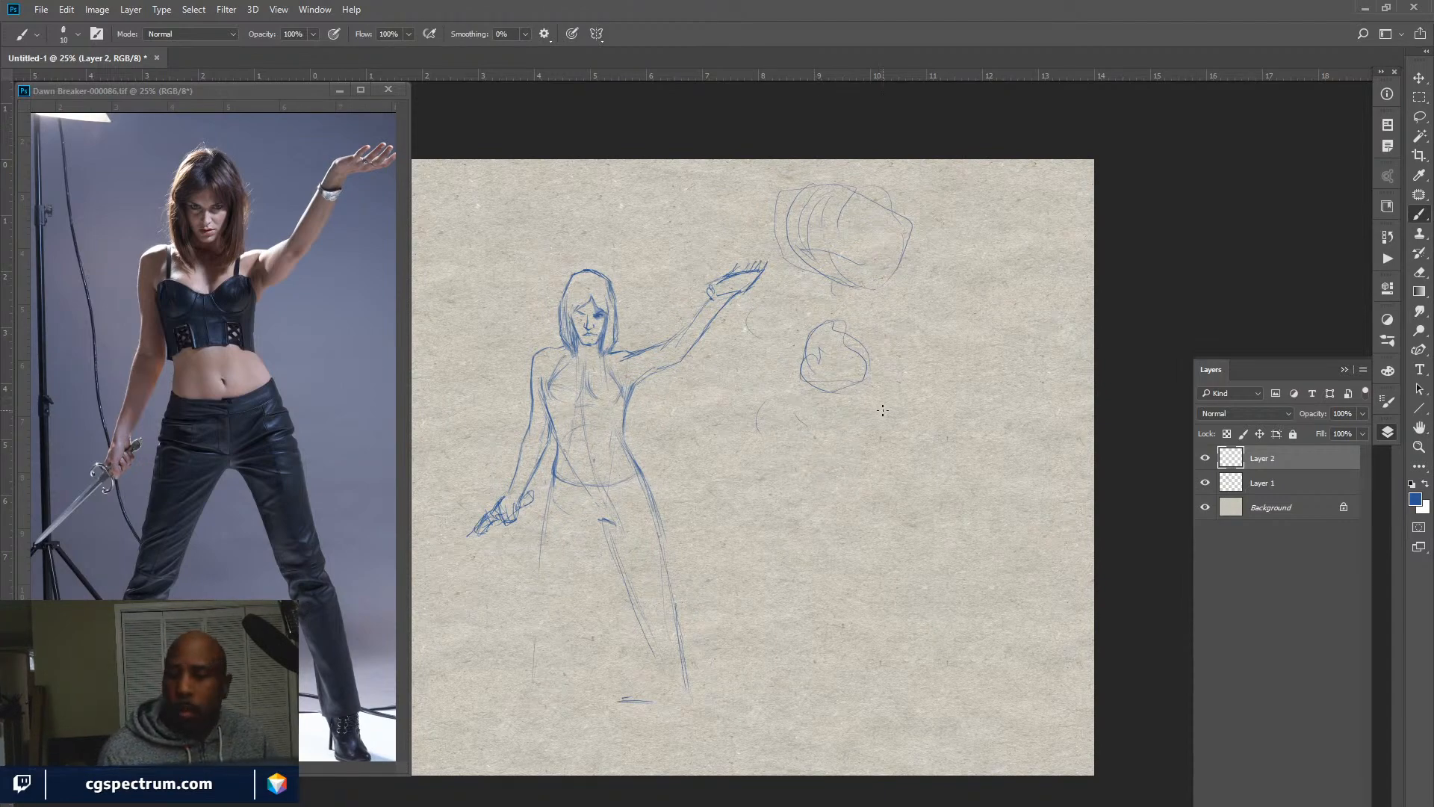
Hide Layer 2 and make Layer 1 active for work on the figure's head and torso.
left_click(1205, 458)
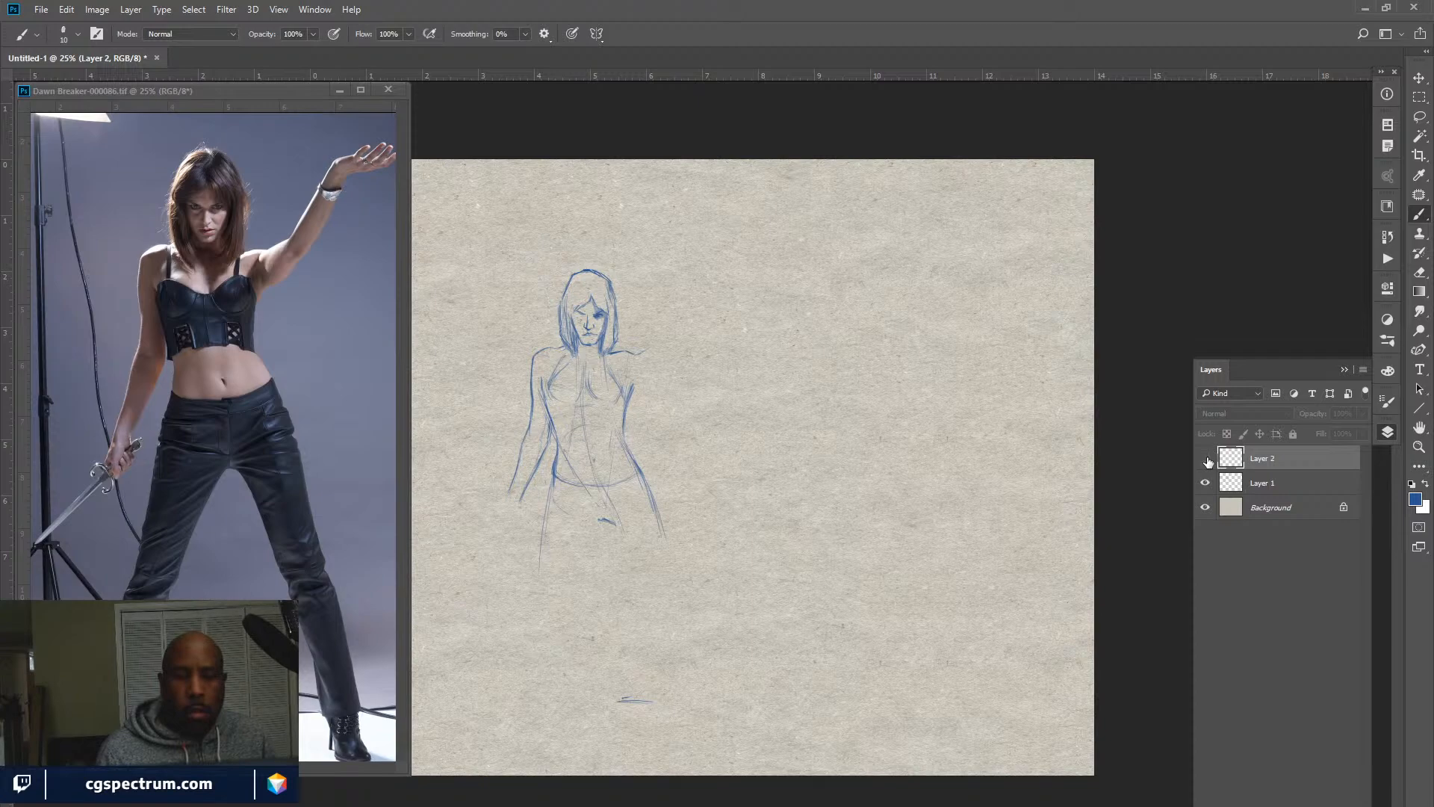
left_click(1205, 459)
left_click(1205, 458)
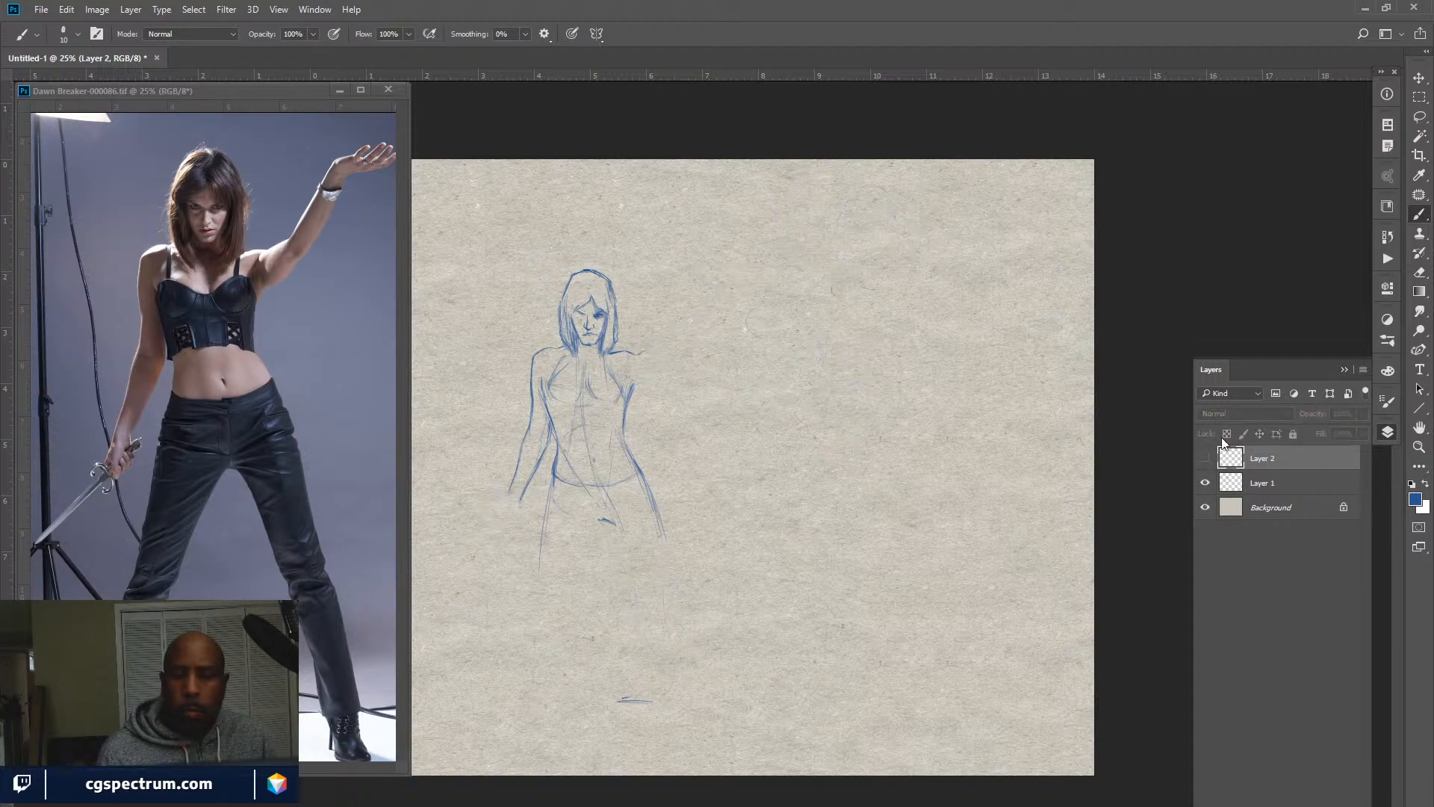
left_click(1262, 492)
key("ctrl+plus")
key("ctrl+plus")
key("ctrl+plus")
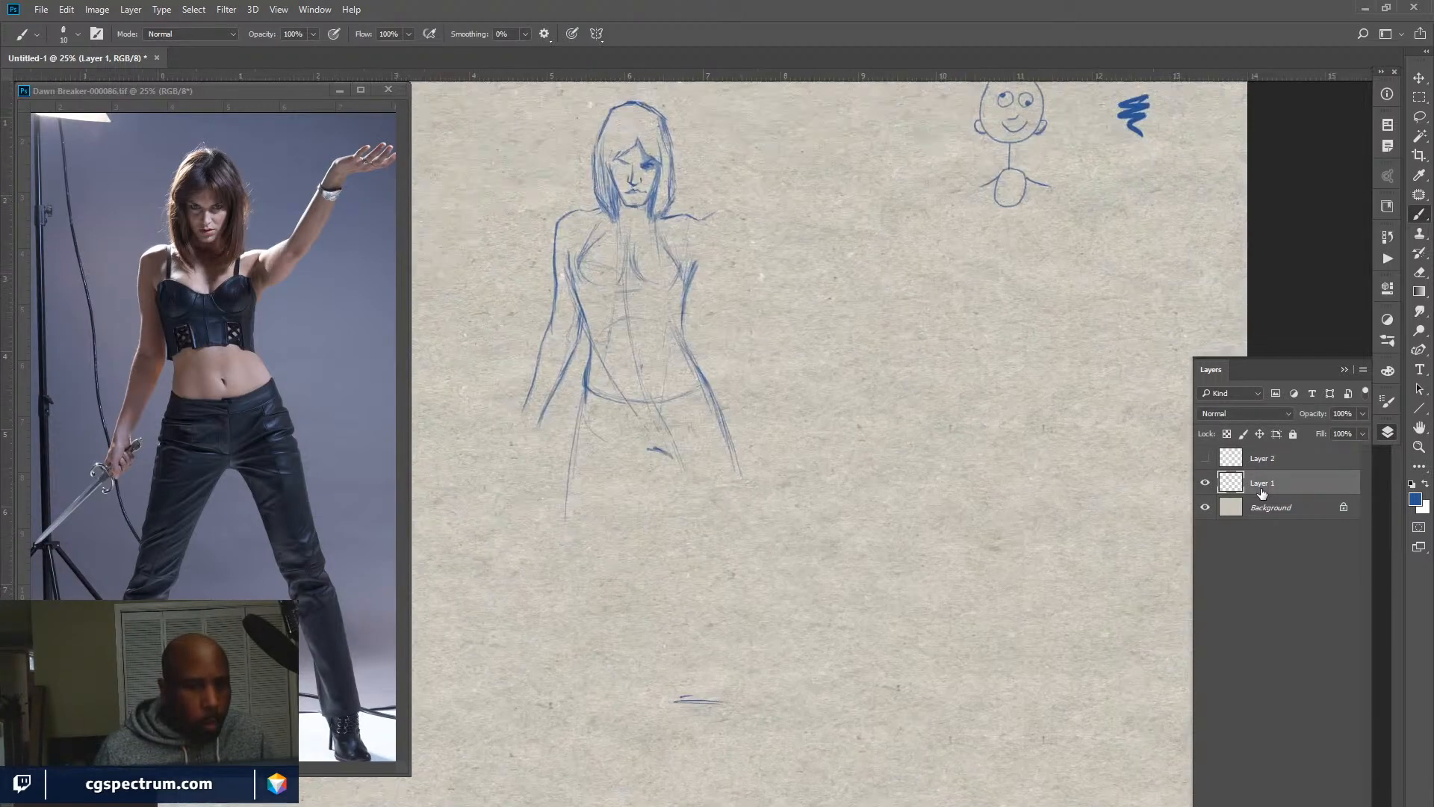
mouse_move(588, 288)
left_mouse_down()
mouse_move(807, 513)
mouse_move(840, 490)
left_mouse_up()
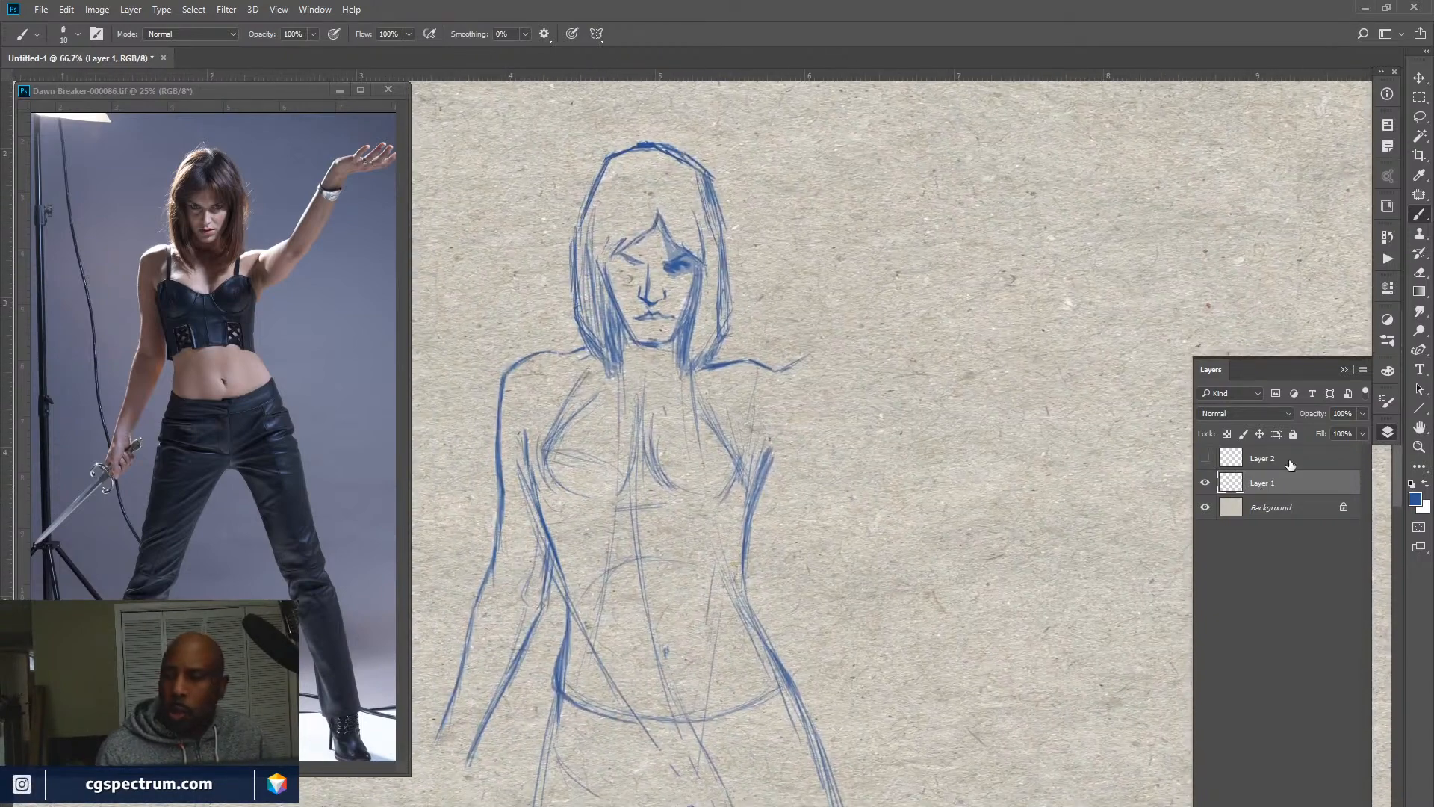
Duplicate Layer 1 and hide the original so only the copy of the figure sketch shows.
left_click(1206, 483)
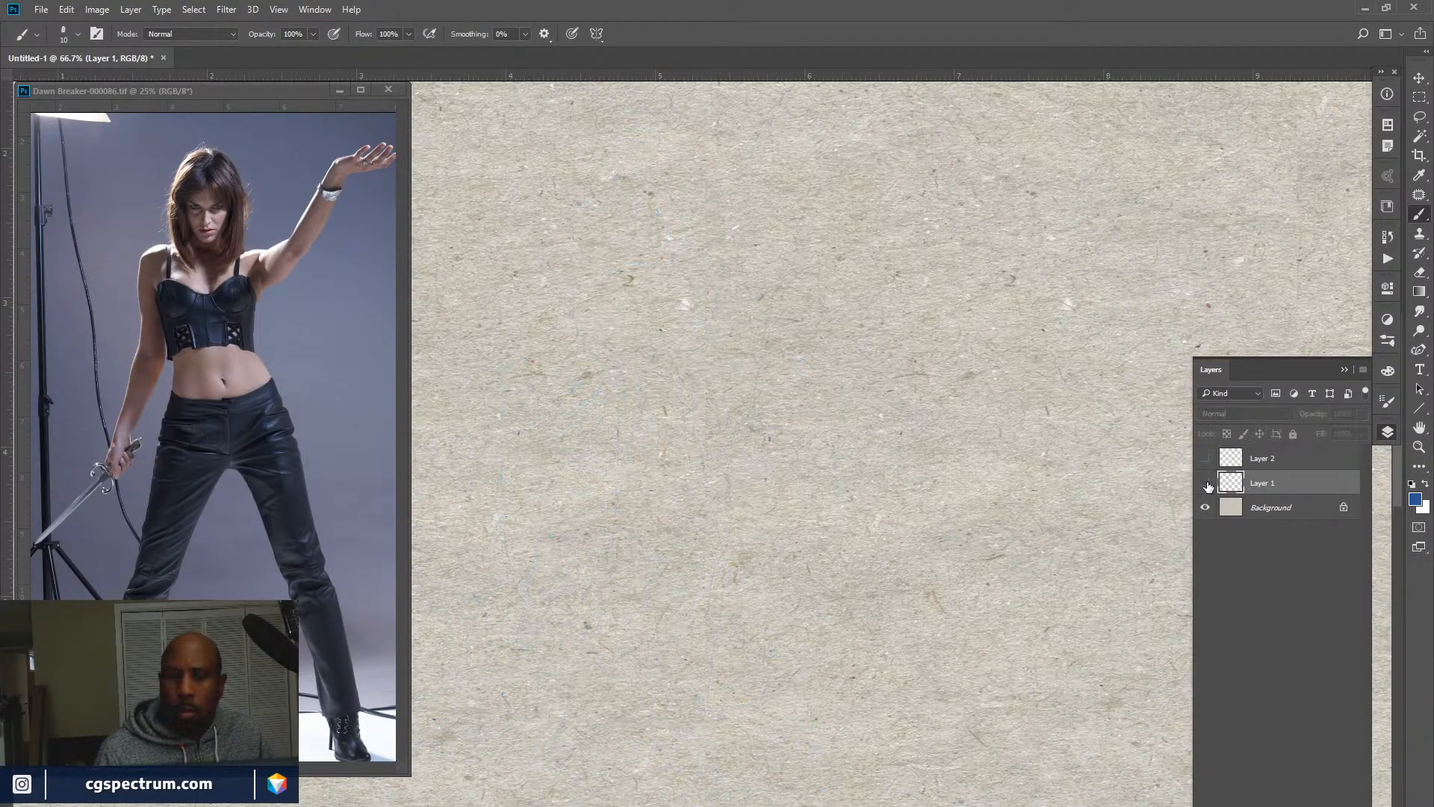
left_click(1206, 484)
left_click_drag(1296, 484, 1297, 775)
left_click(1206, 509)
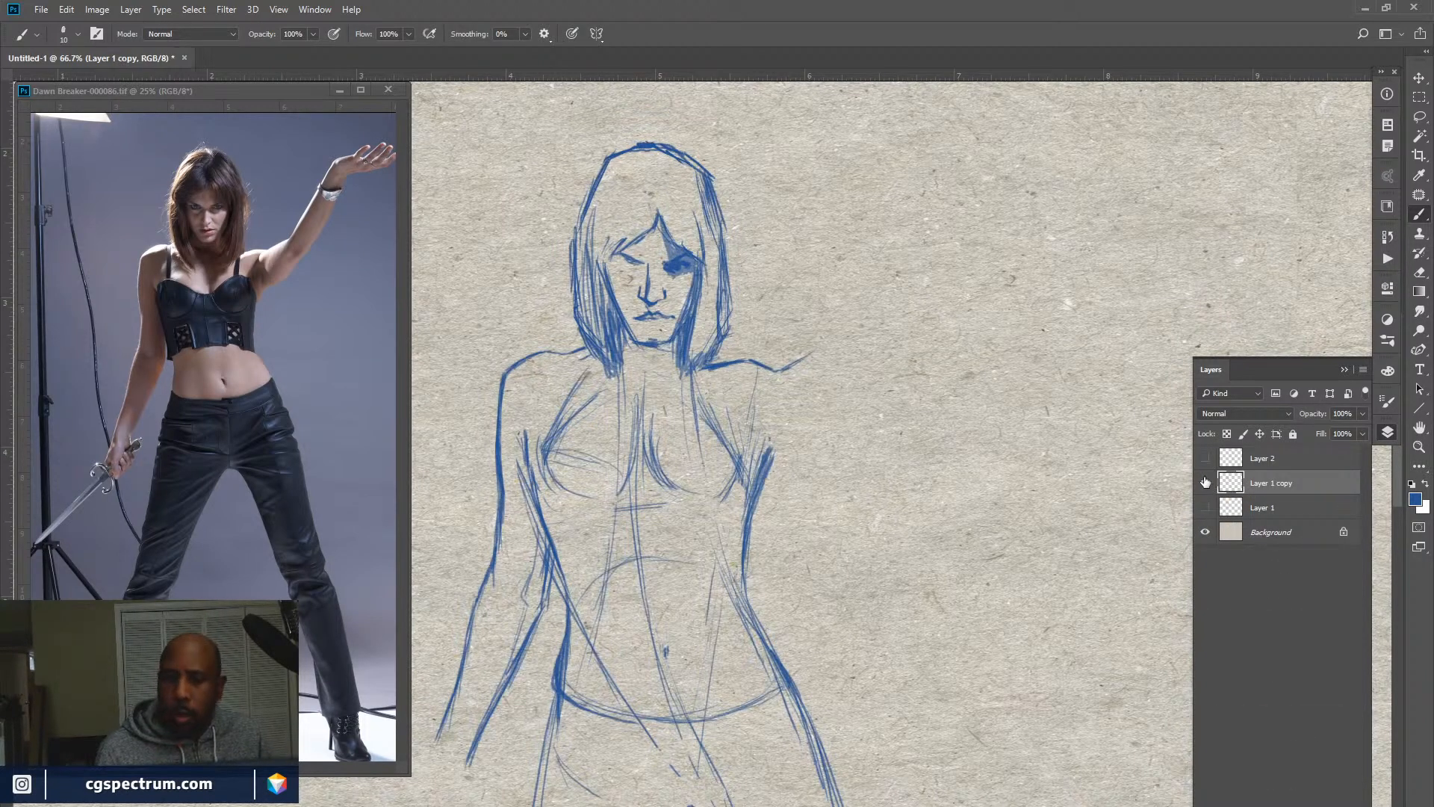
Erase the shaded right eye and its brow from the face on the copied layer.
key("e")
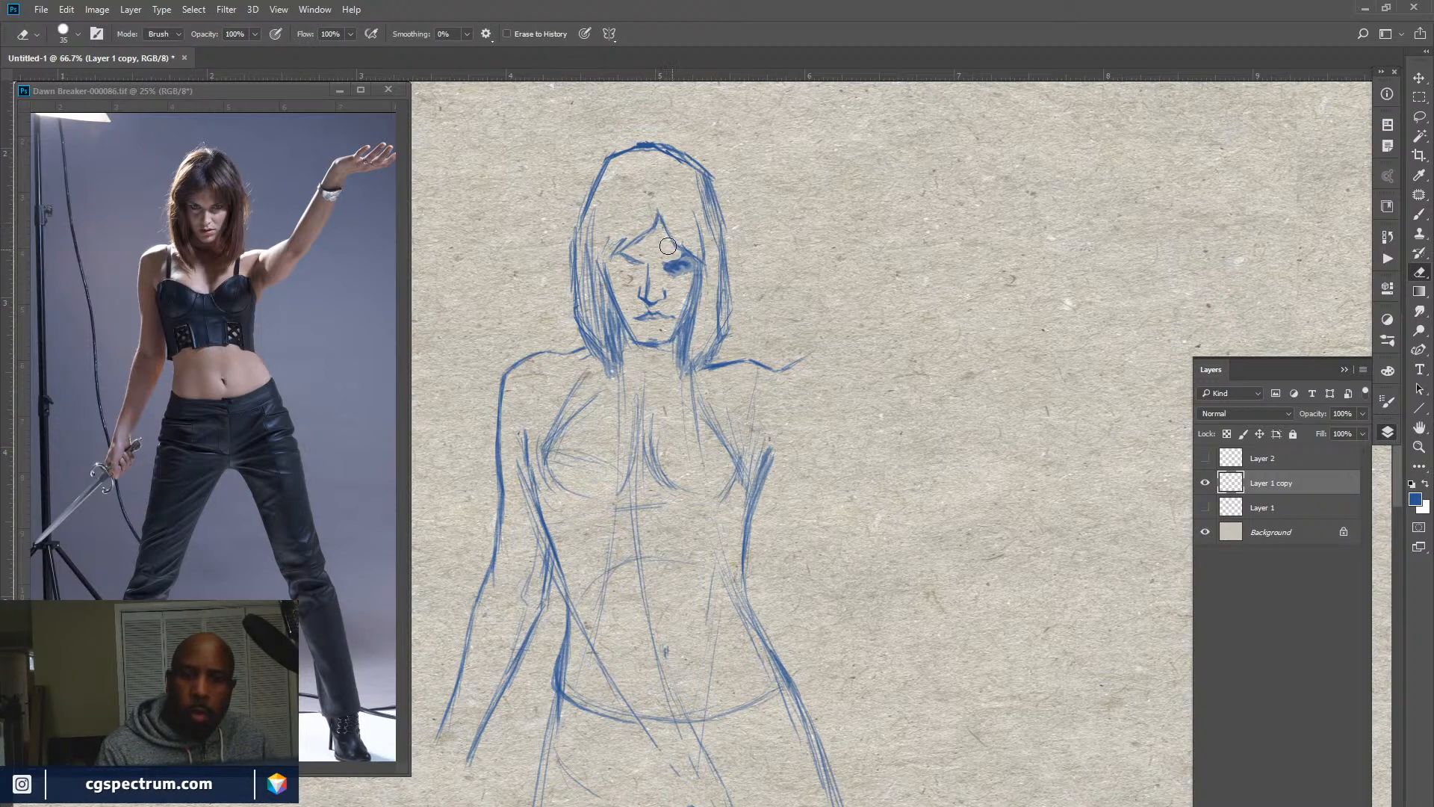
left_click_drag(668, 245, 677, 273)
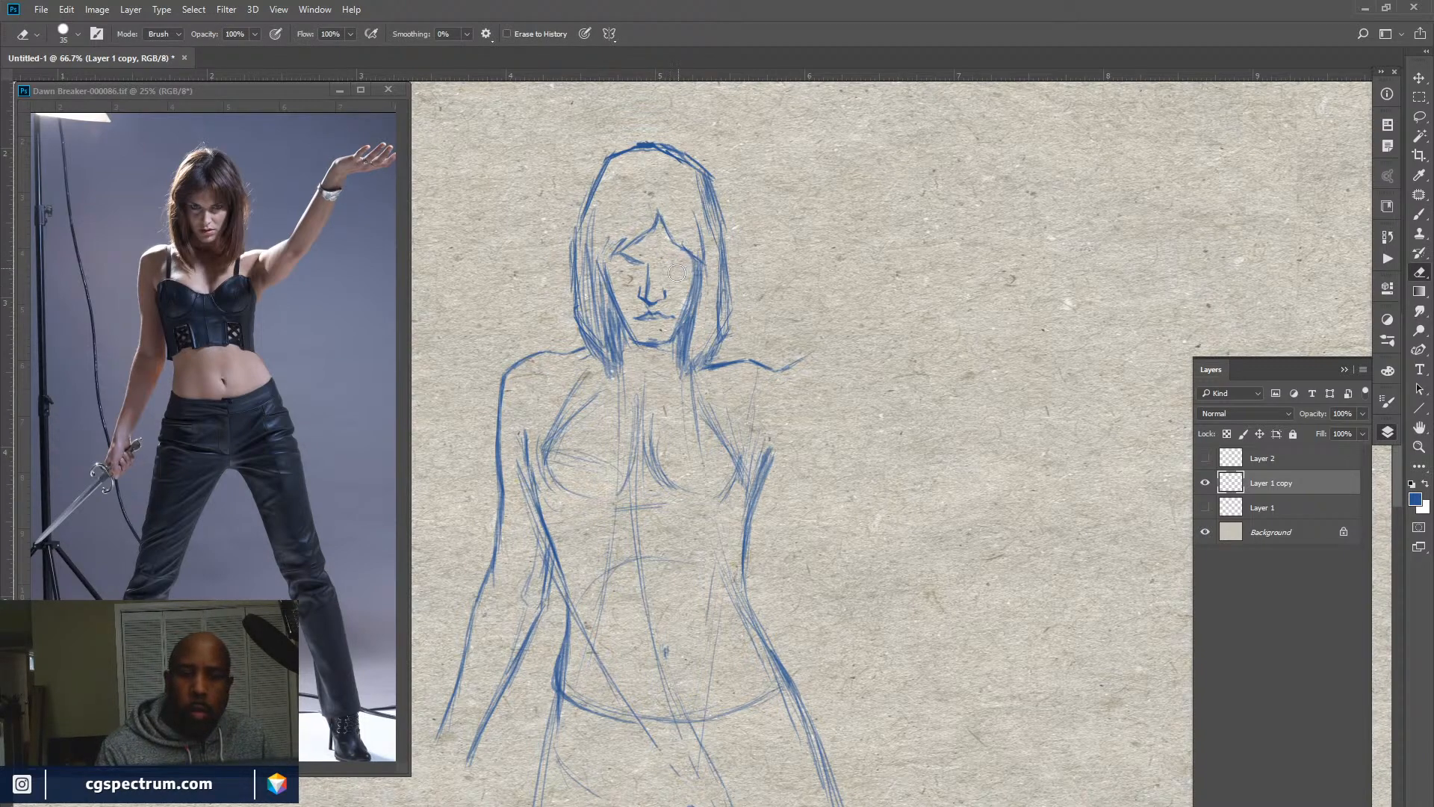
Enlarge the photo reference to 100% and frame the woman's face and hair in its window.
key("b")
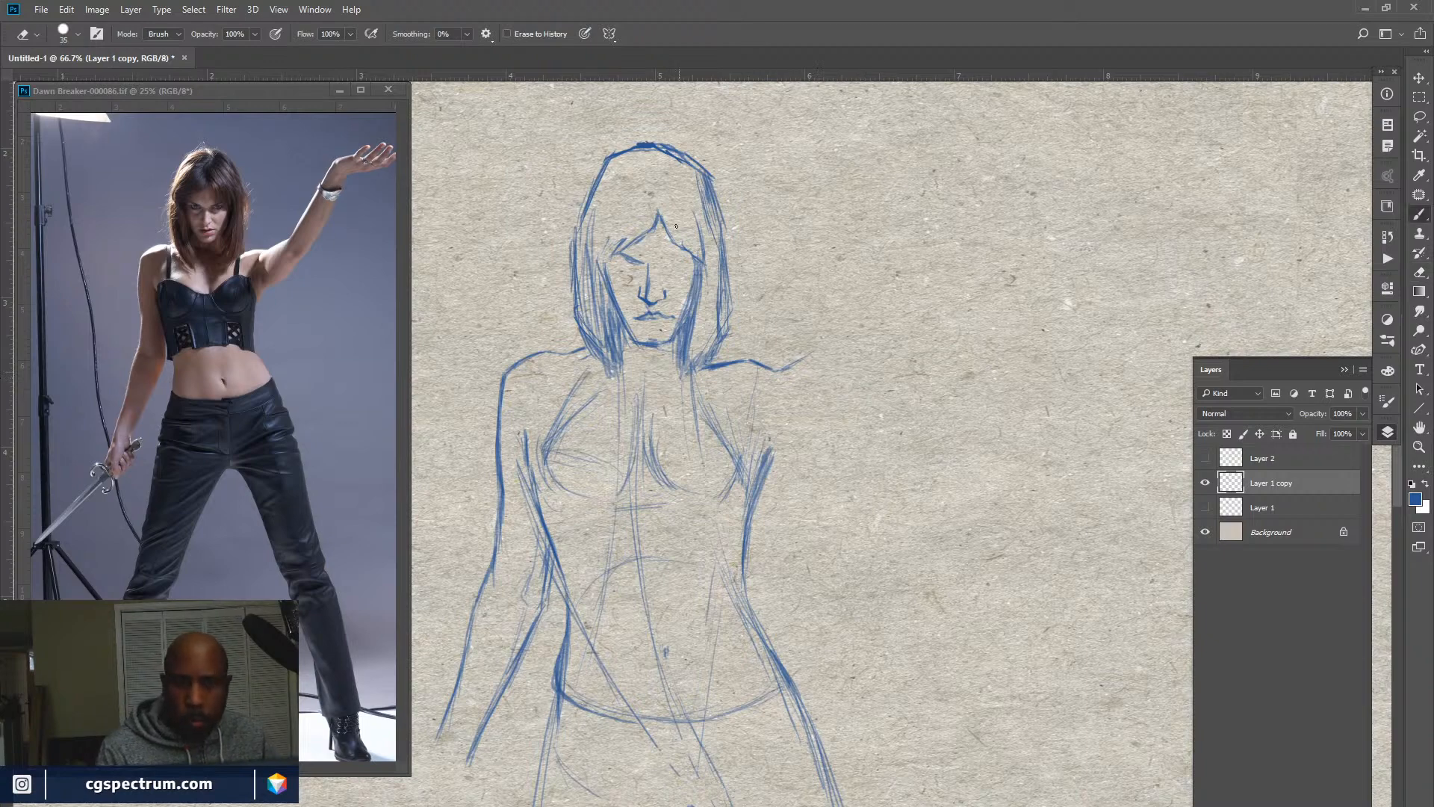
left_click(297, 450)
key("ctrl+plus")
key("ctrl+plus")
key("ctrl+plus")
key("ctrl+plus")
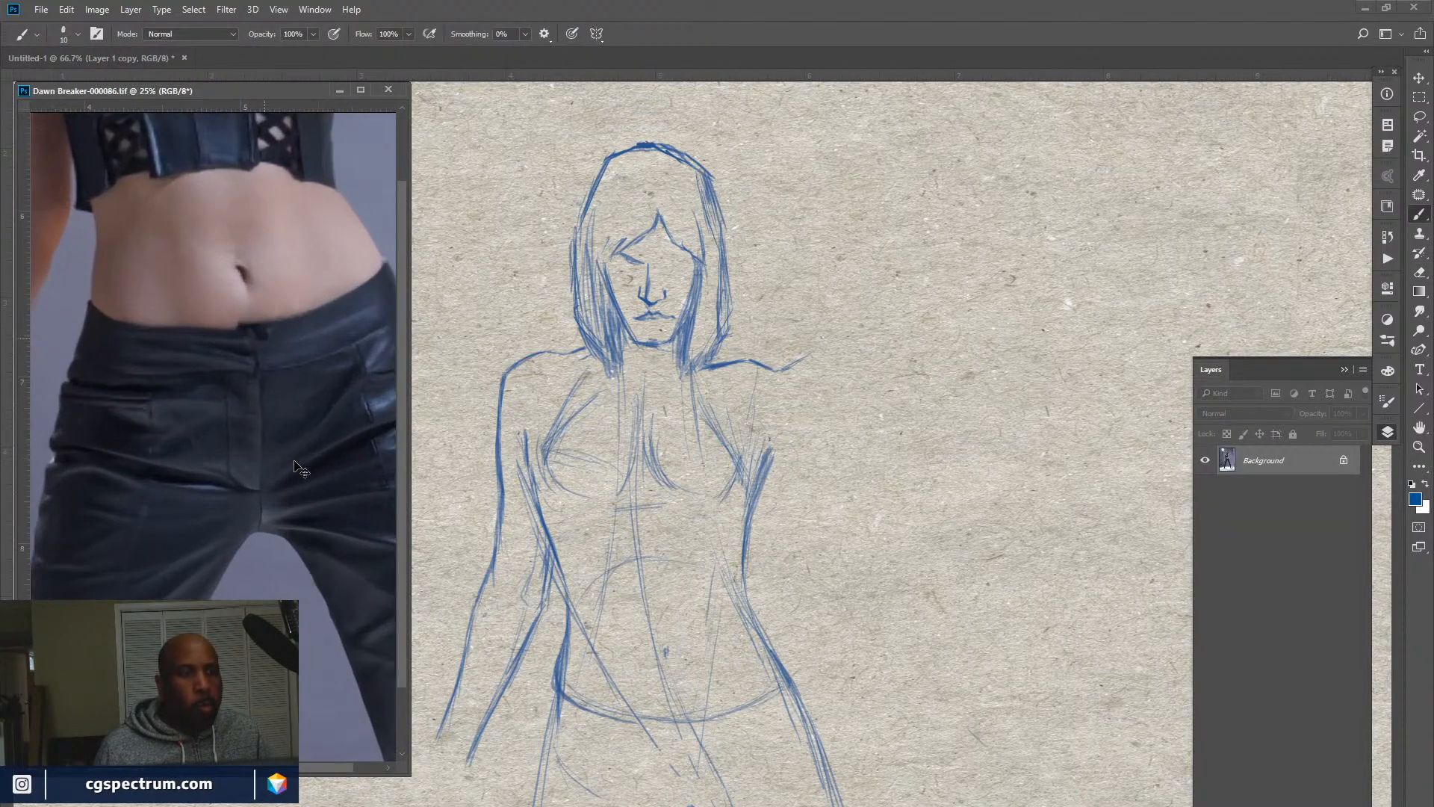
left_click_drag(285, 254, 287, 688)
left_click_drag(291, 432, 295, 374)
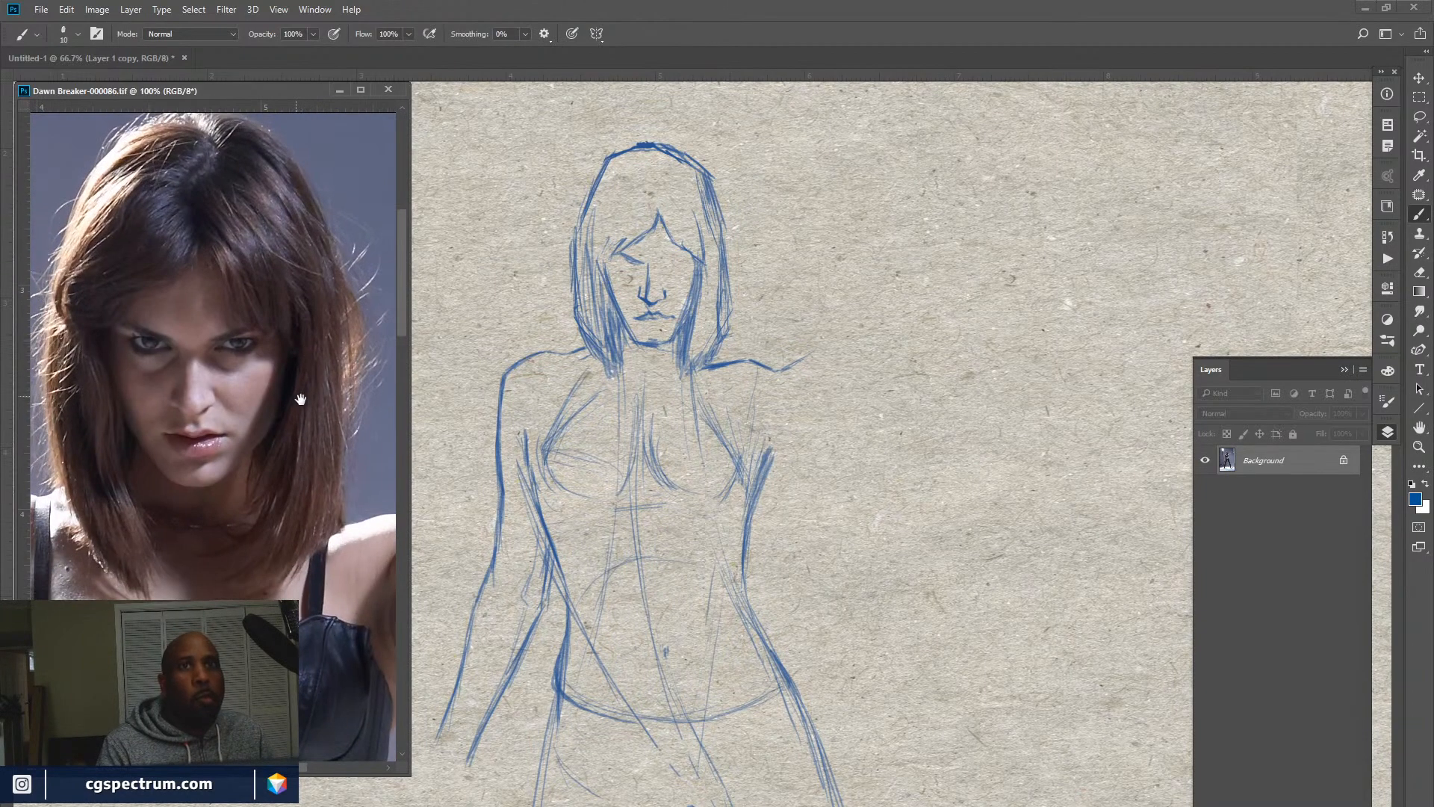
Redraw both eyes and brows and refine the nose and lips with the Brush on Layer 1 copy, cleaning up with the Eraser.
left_click(794, 461)
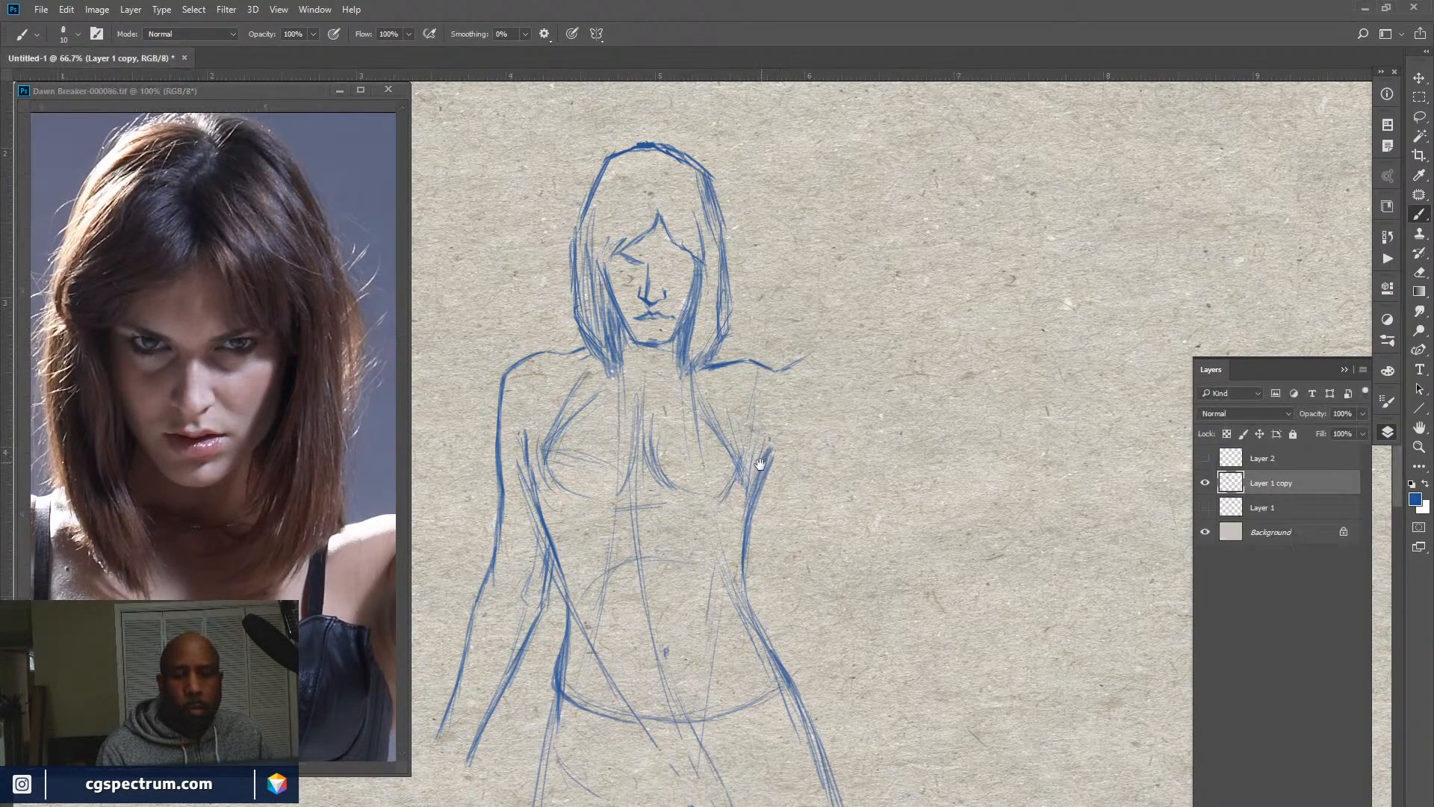
left_click_drag(759, 464, 810, 531)
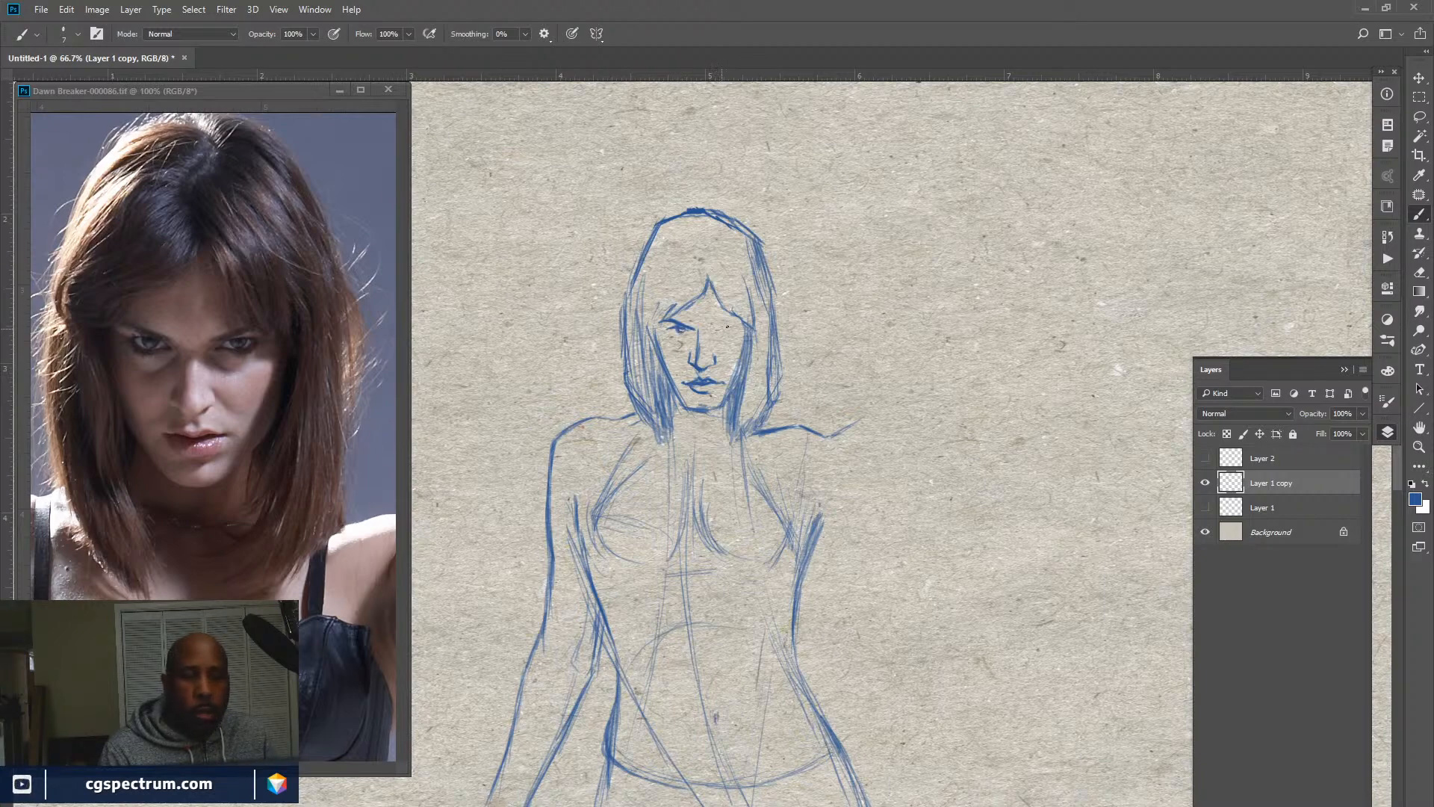
left_click_drag(717, 329, 735, 321)
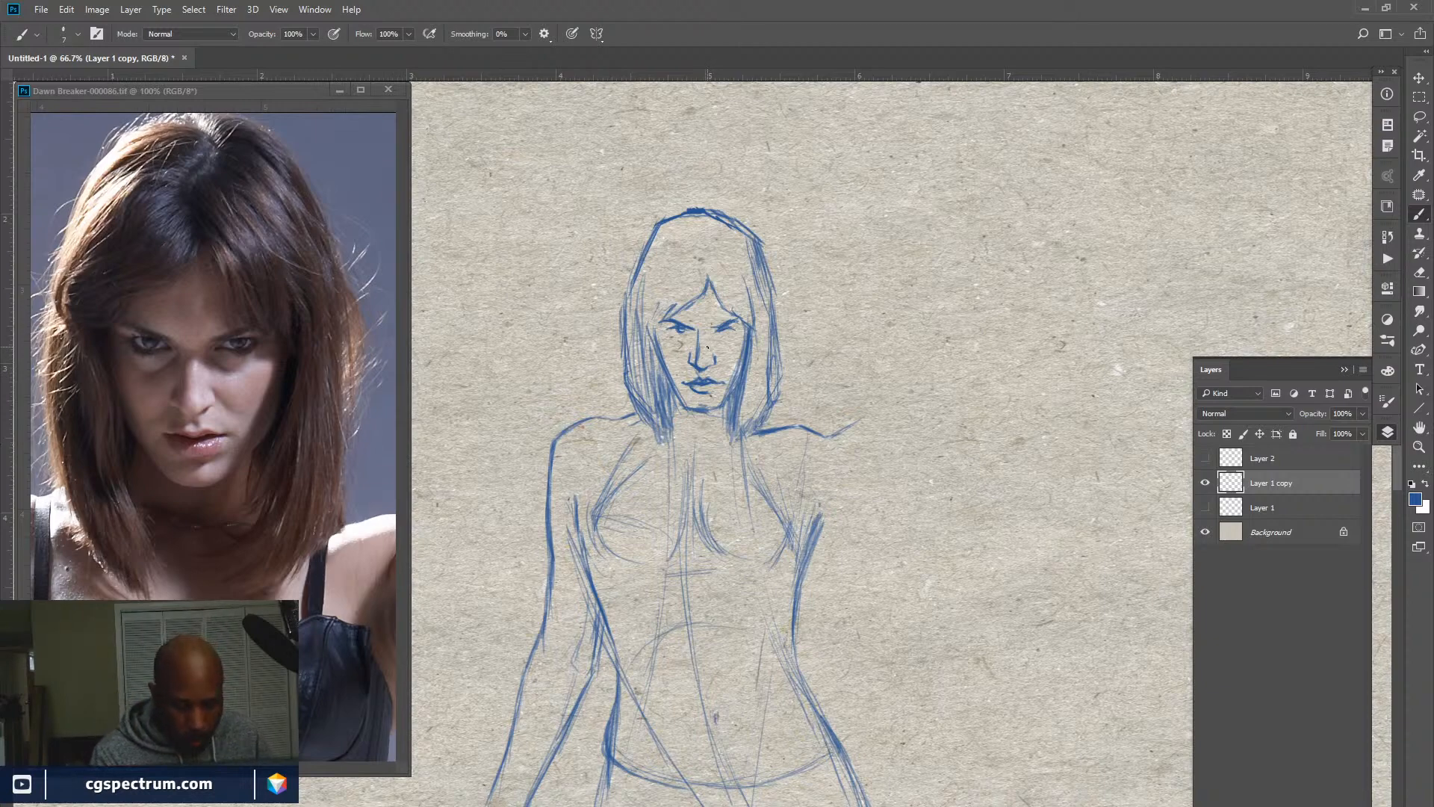
key("e")
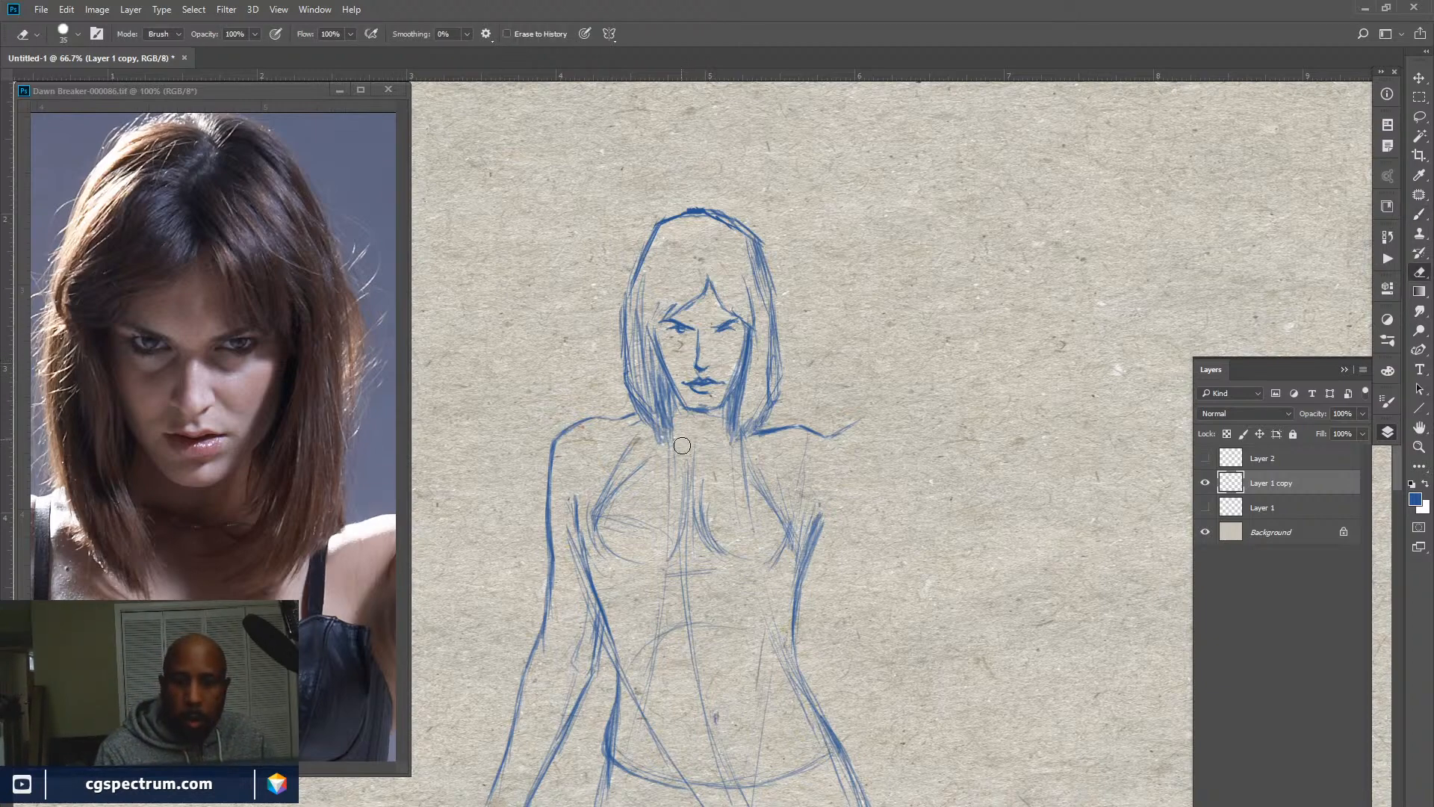
key("b")
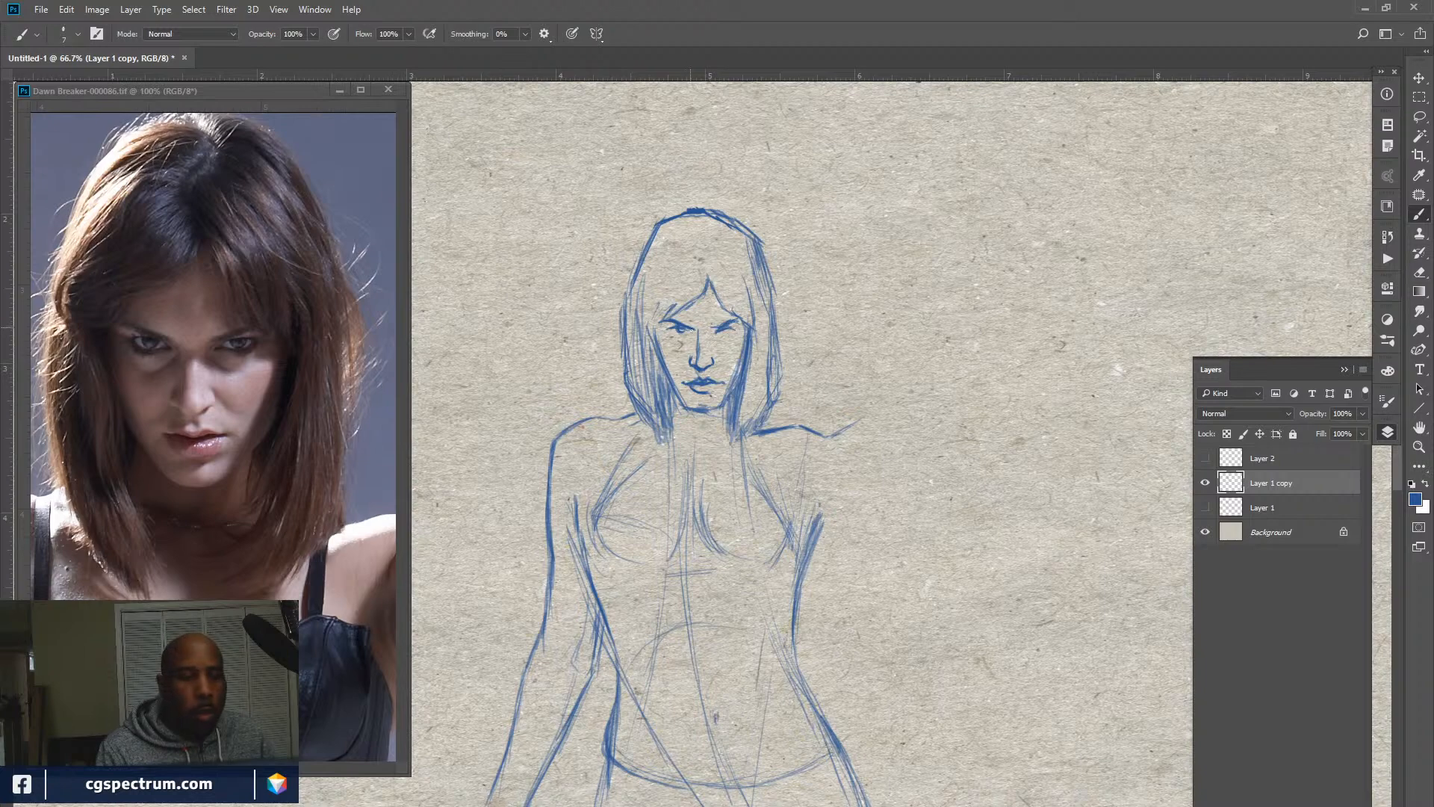
key("e")
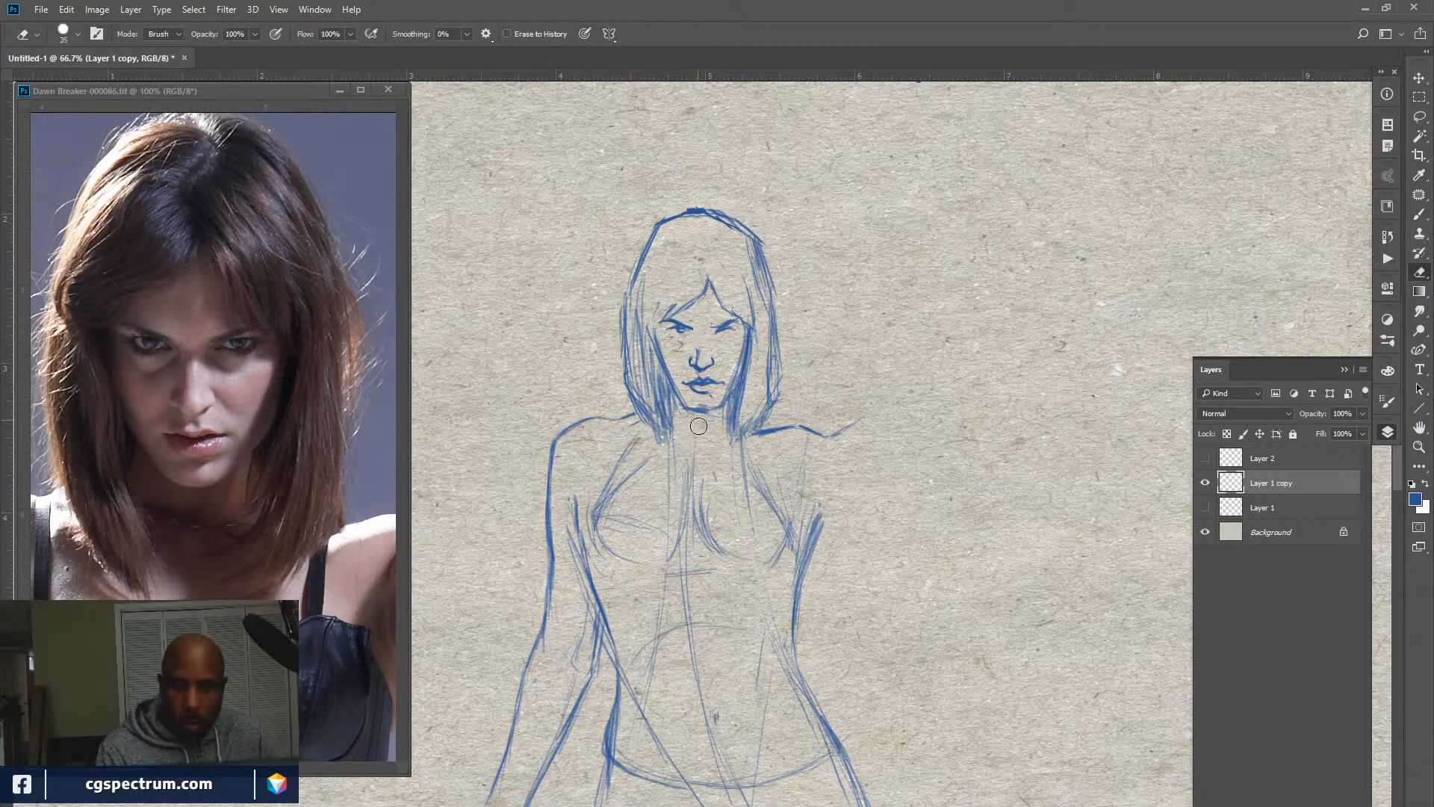
key("b")
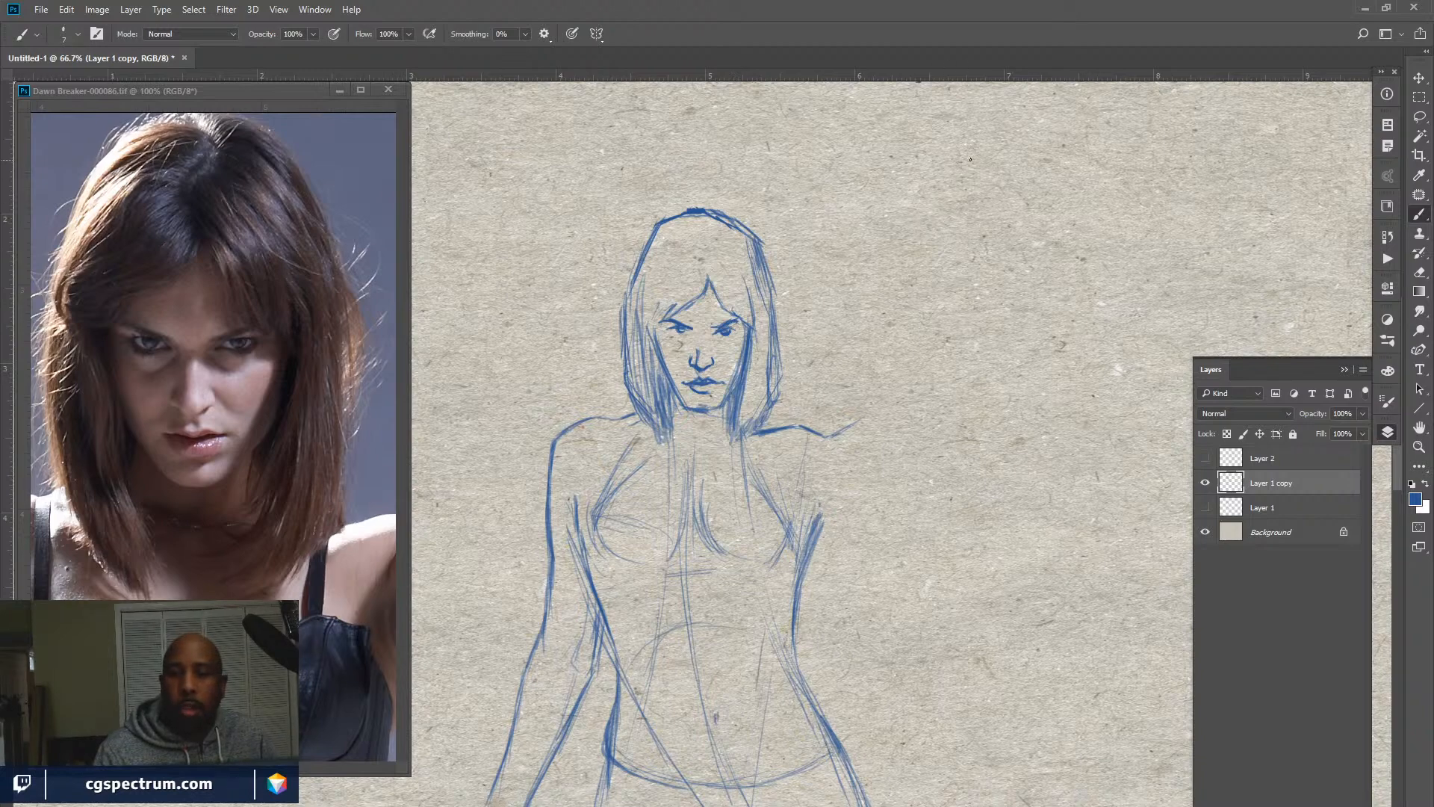
Draw a loose curved blue hair stroke in the empty canvas area beside the head.
left_click_drag(976, 156, 926, 228)
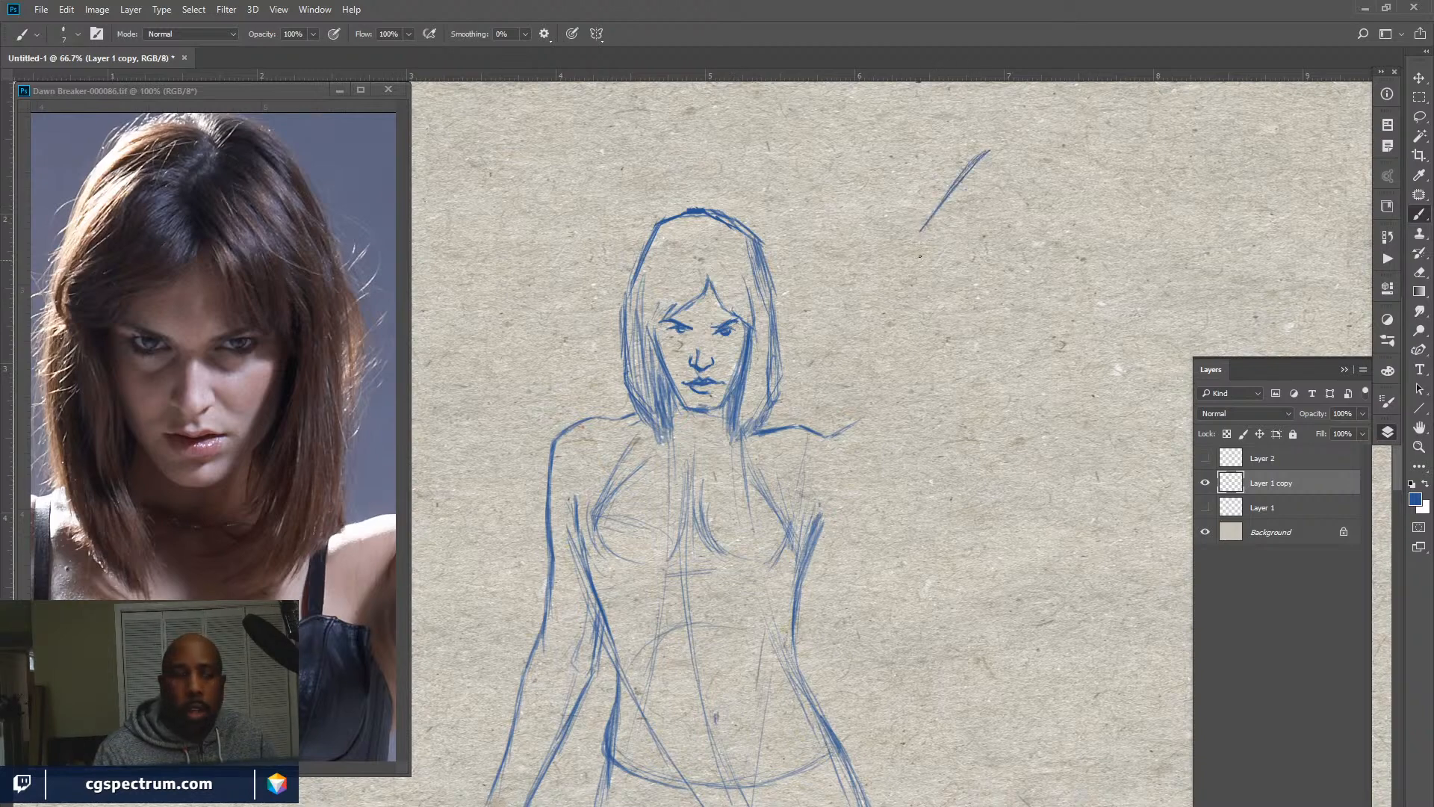
left_click_drag(967, 159, 1037, 131)
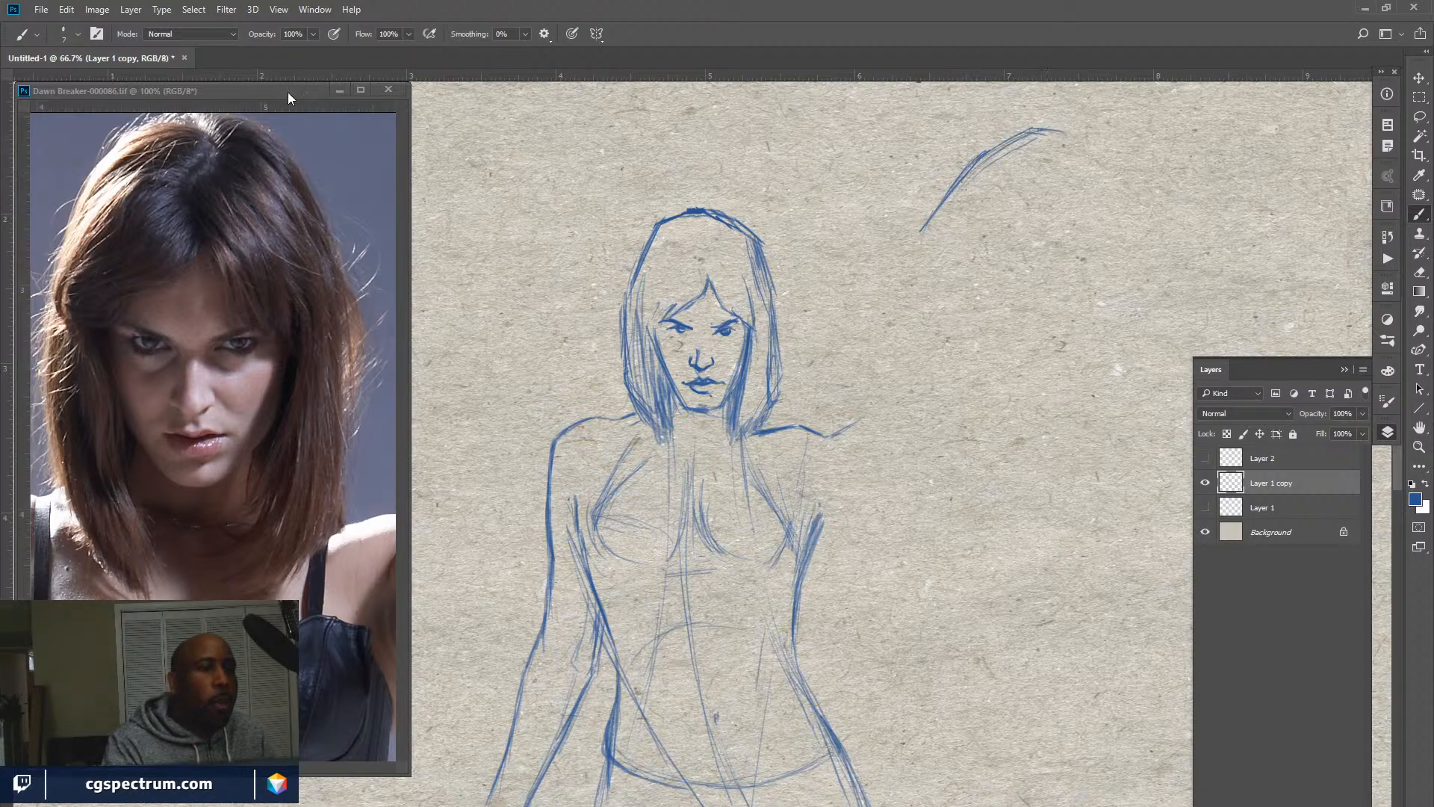
Move and widen the photo reference window so it frames her whole head of hair.
left_click_drag(289, 92, 418, 107)
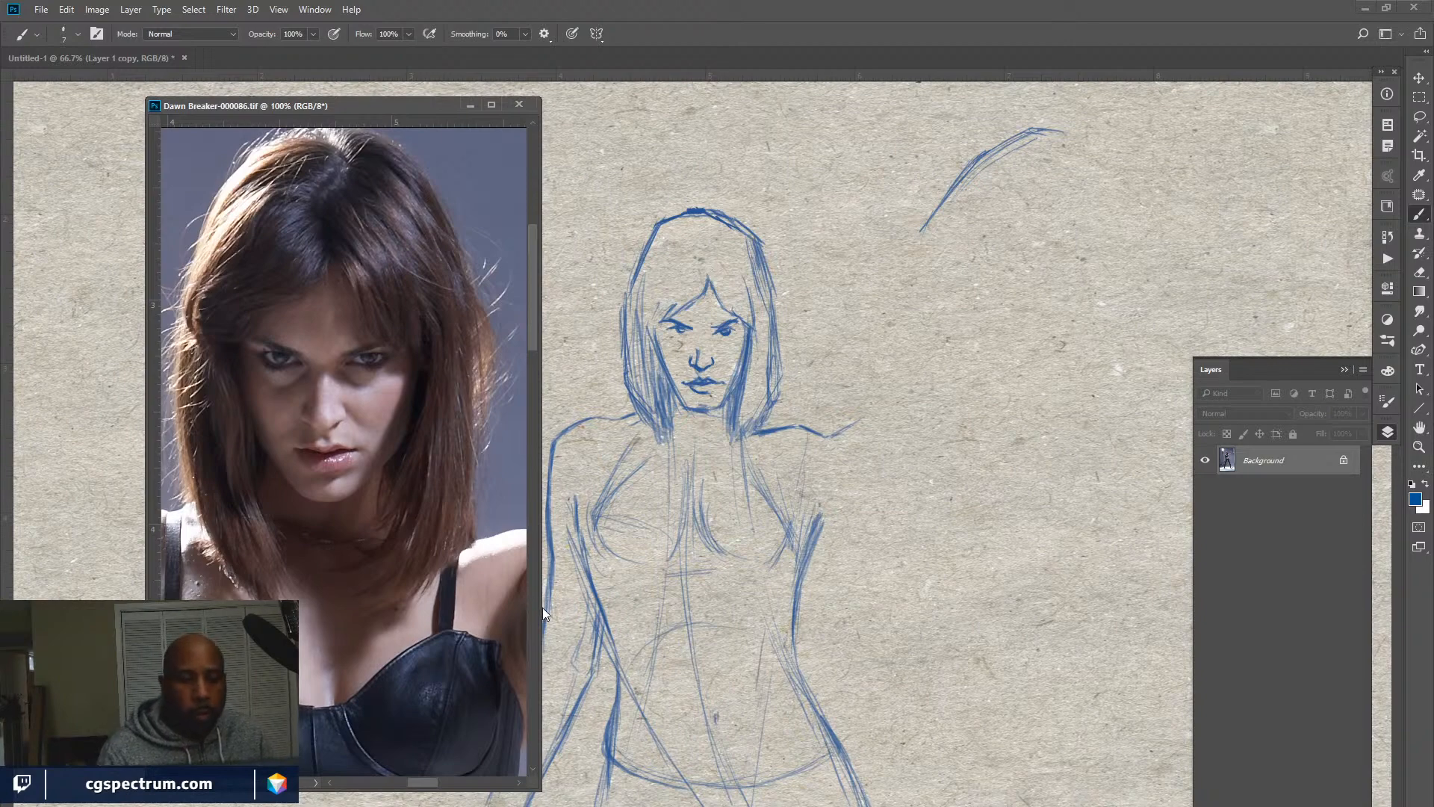
left_click_drag(541, 609, 625, 617)
left_click_drag(555, 639, 617, 665)
Add a new layer above the photo and set the brush's foreground colour to bright red.
key("ctrl+shift+alt+n")
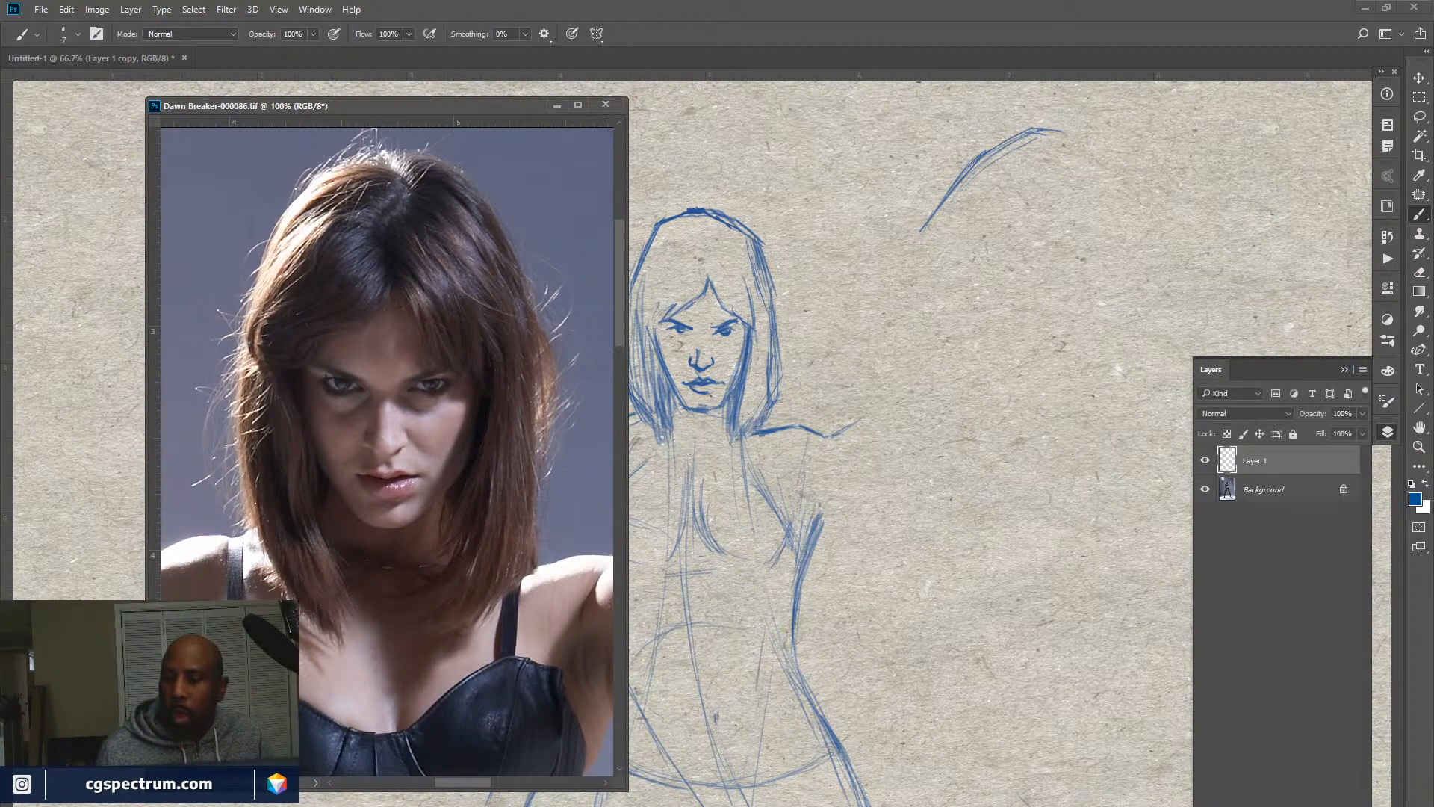
left_click(1427, 485)
left_click(1416, 499)
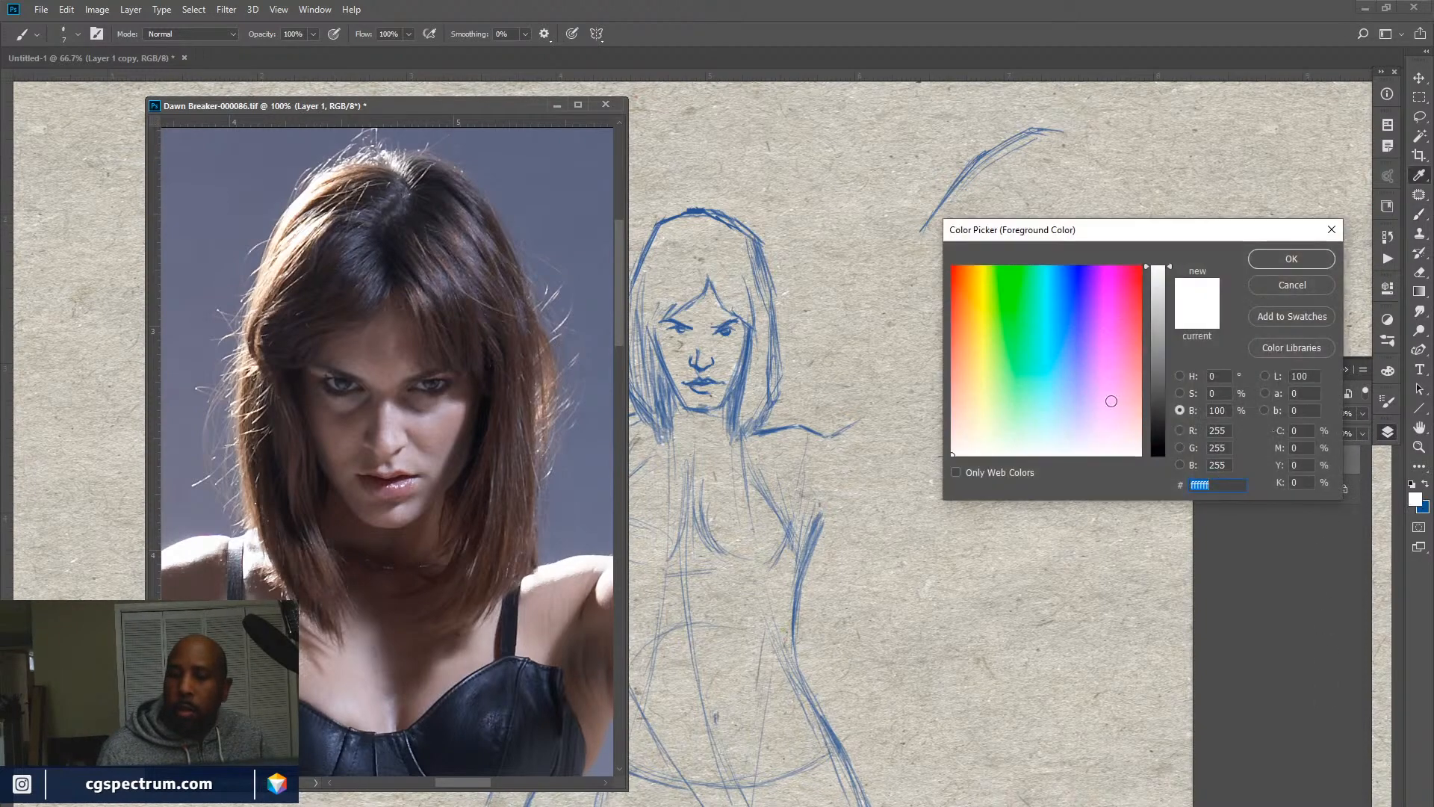
left_click_drag(1130, 278, 1146, 264)
left_click(1291, 258)
key("b")
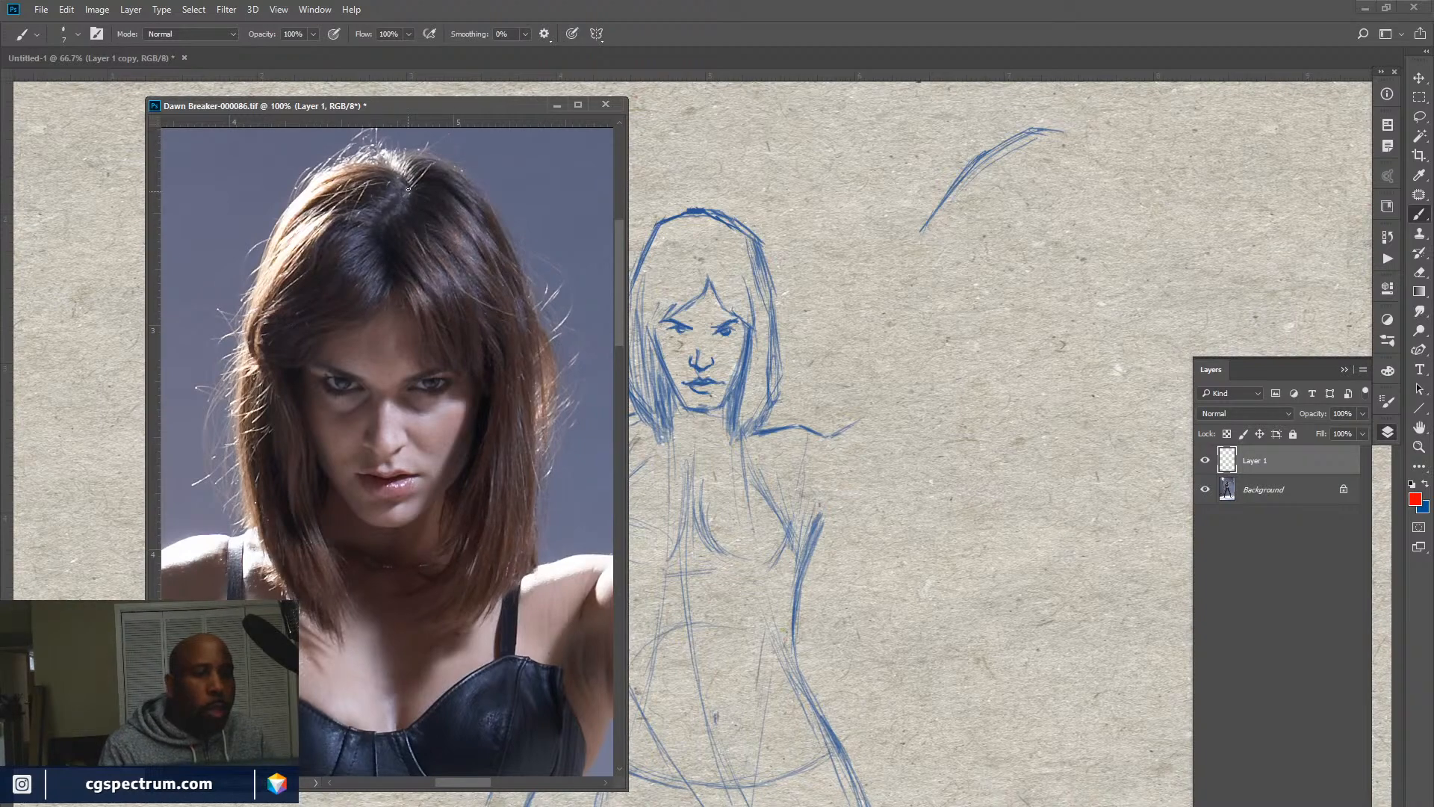
Outline the parting, fringe and side sections of the hair as large red shapes over the photo.
mouse_move(389, 165)
left_mouse_down()
mouse_move(401, 177)
mouse_move(379, 233)
mouse_move(393, 276)
mouse_move(375, 313)
left_mouse_up()
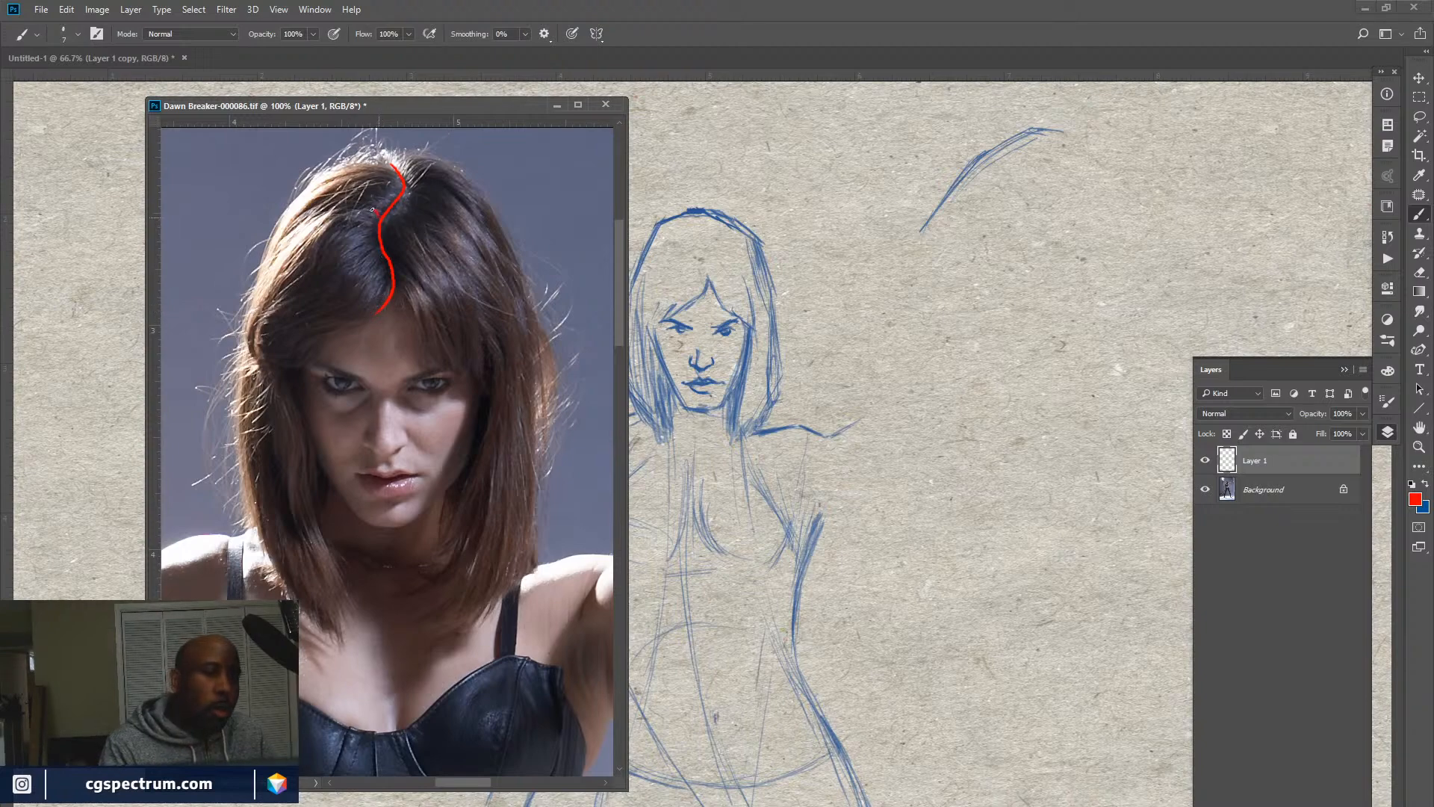
mouse_move(378, 210)
left_mouse_down()
mouse_move(309, 228)
mouse_move(264, 282)
left_mouse_up()
mouse_move(365, 321)
left_mouse_down()
mouse_move(268, 372)
mouse_move(263, 284)
left_mouse_up()
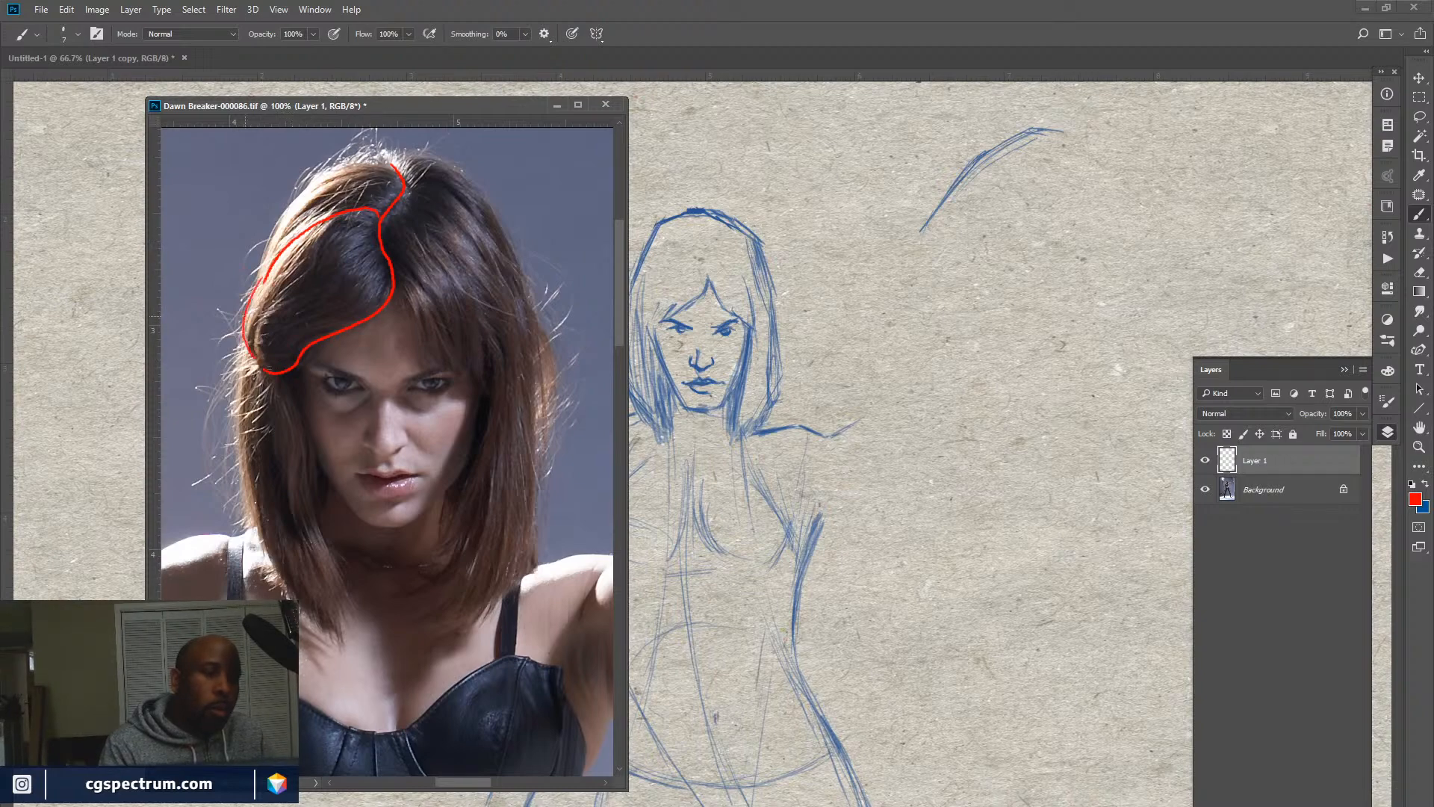
mouse_move(245, 345)
left_mouse_down()
mouse_move(243, 483)
mouse_move(266, 553)
mouse_move(284, 589)
mouse_move(344, 633)
mouse_move(287, 372)
left_mouse_up()
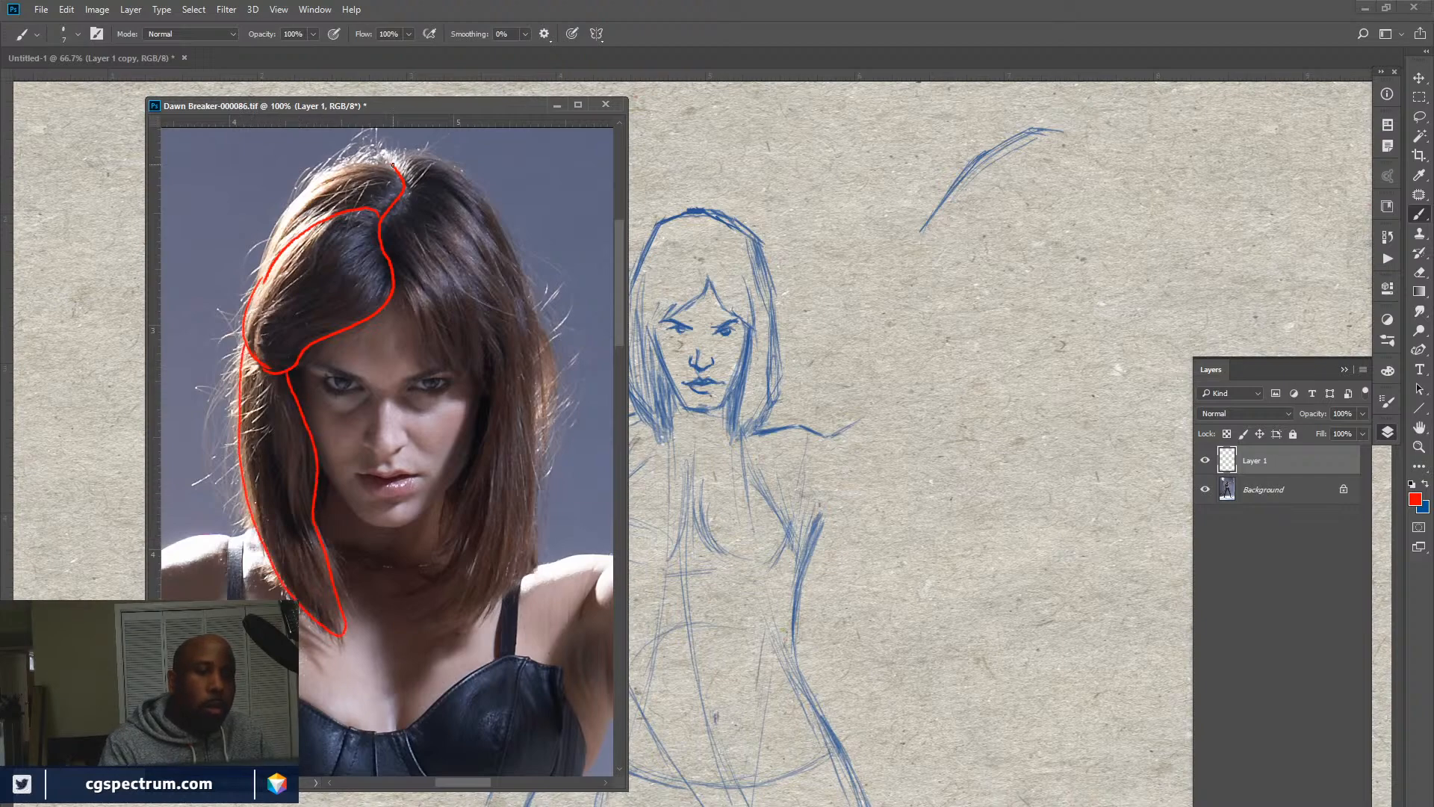
mouse_move(392, 160)
left_mouse_down()
mouse_move(351, 160)
mouse_move(301, 188)
mouse_move(258, 289)
left_mouse_up()
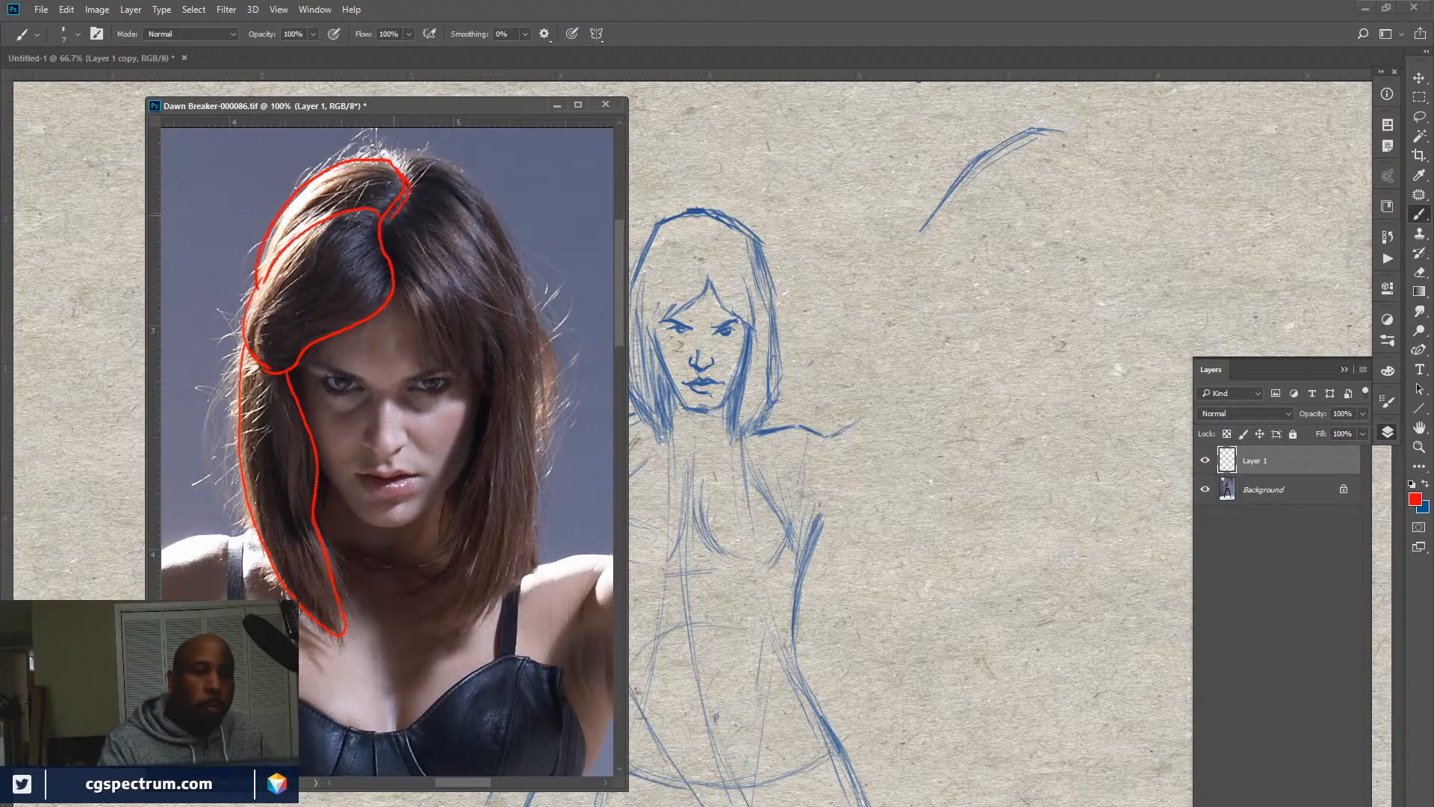
left_click_drag(389, 221, 387, 260)
mouse_move(398, 170)
left_mouse_down()
mouse_move(439, 157)
mouse_move(466, 177)
mouse_move(524, 300)
mouse_move(456, 196)
mouse_move(429, 180)
mouse_move(412, 191)
mouse_move(503, 292)
left_mouse_up()
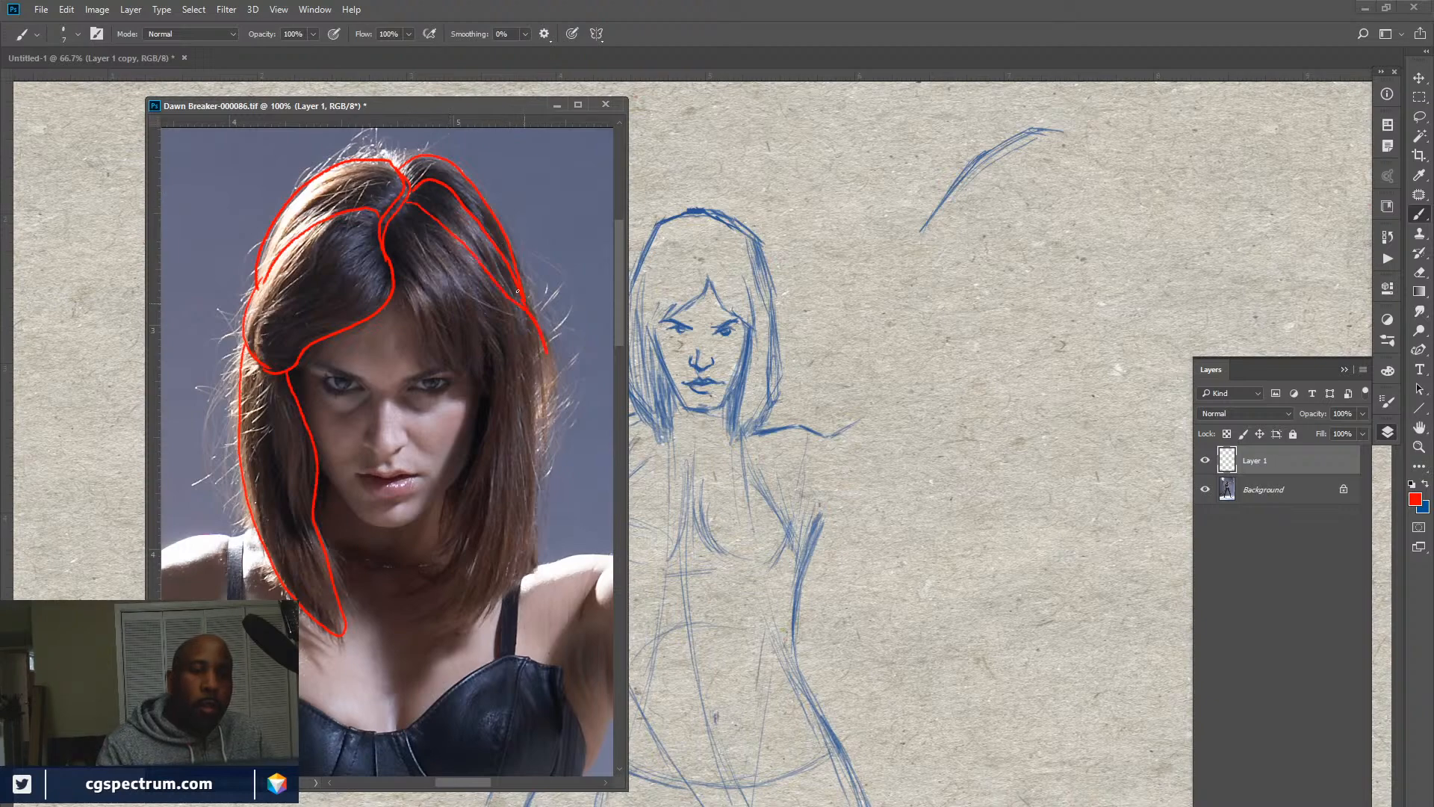
mouse_move(395, 270)
left_mouse_down()
mouse_move(425, 343)
mouse_move(487, 399)
mouse_move(480, 320)
left_mouse_up()
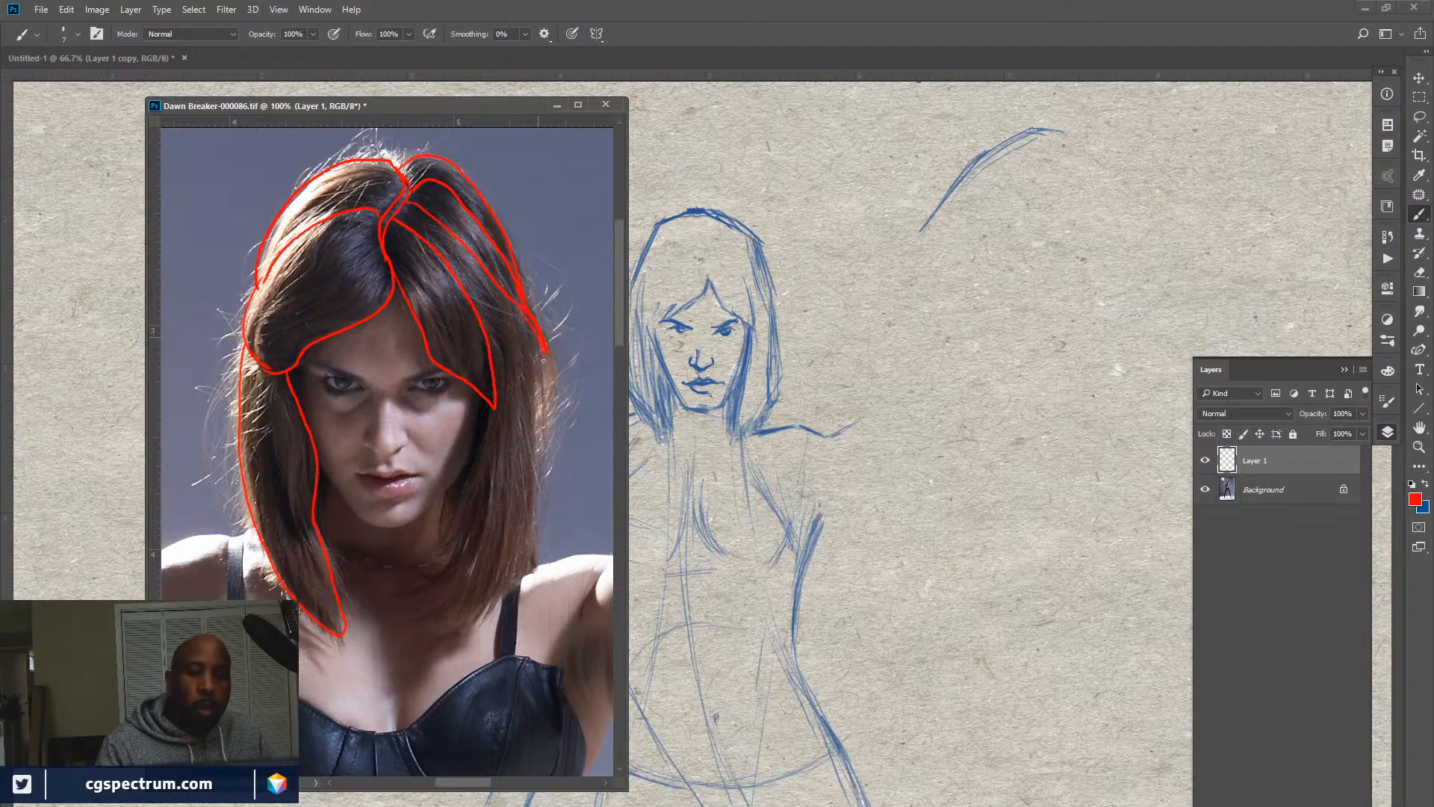
mouse_move(544, 360)
left_mouse_down()
mouse_move(524, 571)
mouse_move(495, 612)
mouse_move(417, 644)
mouse_move(449, 595)
mouse_move(394, 597)
mouse_move(465, 520)
mouse_move(496, 401)
mouse_move(453, 480)
mouse_move(448, 537)
left_mouse_up()
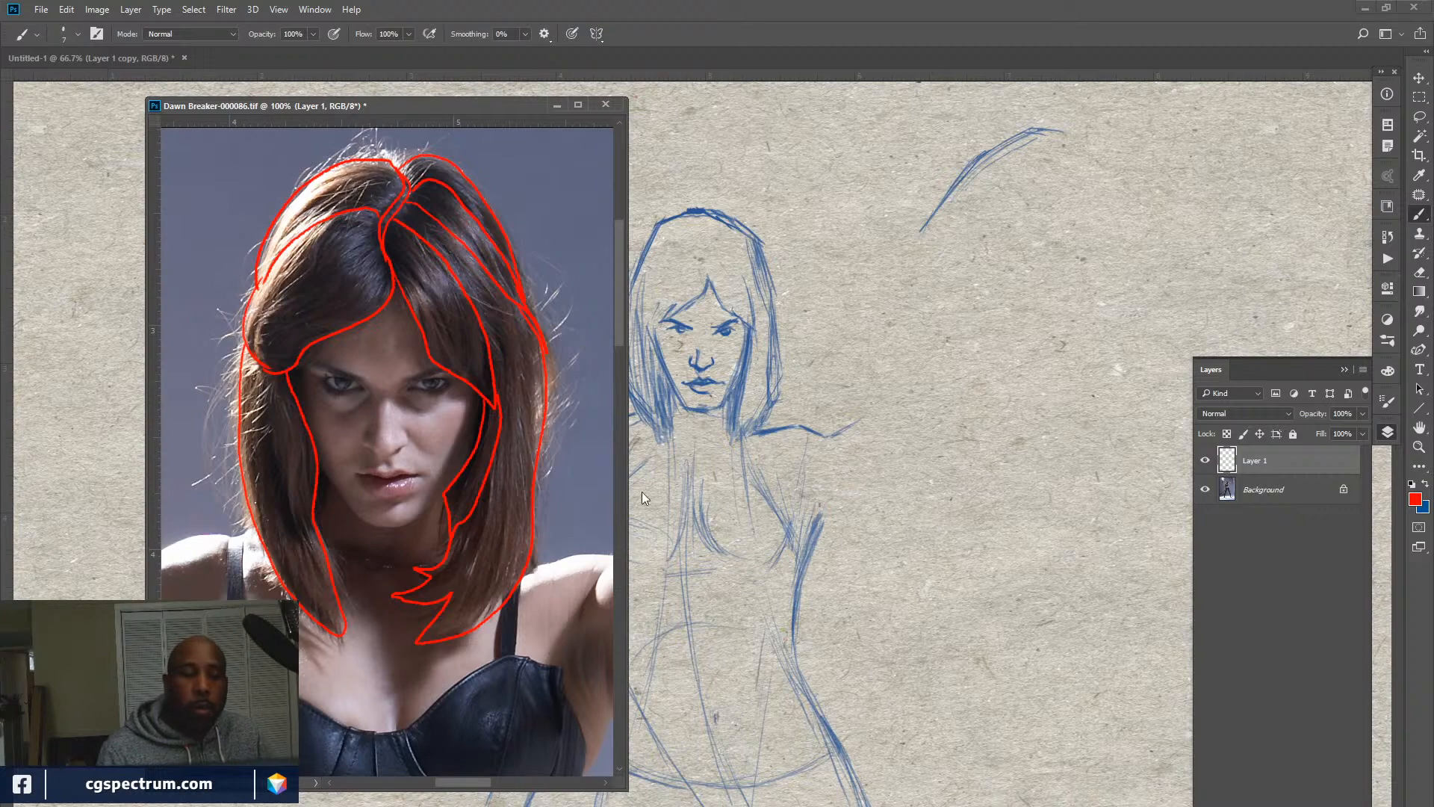
Demonstrate hair strokes on Layer 1 copy with red hatching and long curves beneath the blue arc.
left_click(993, 213)
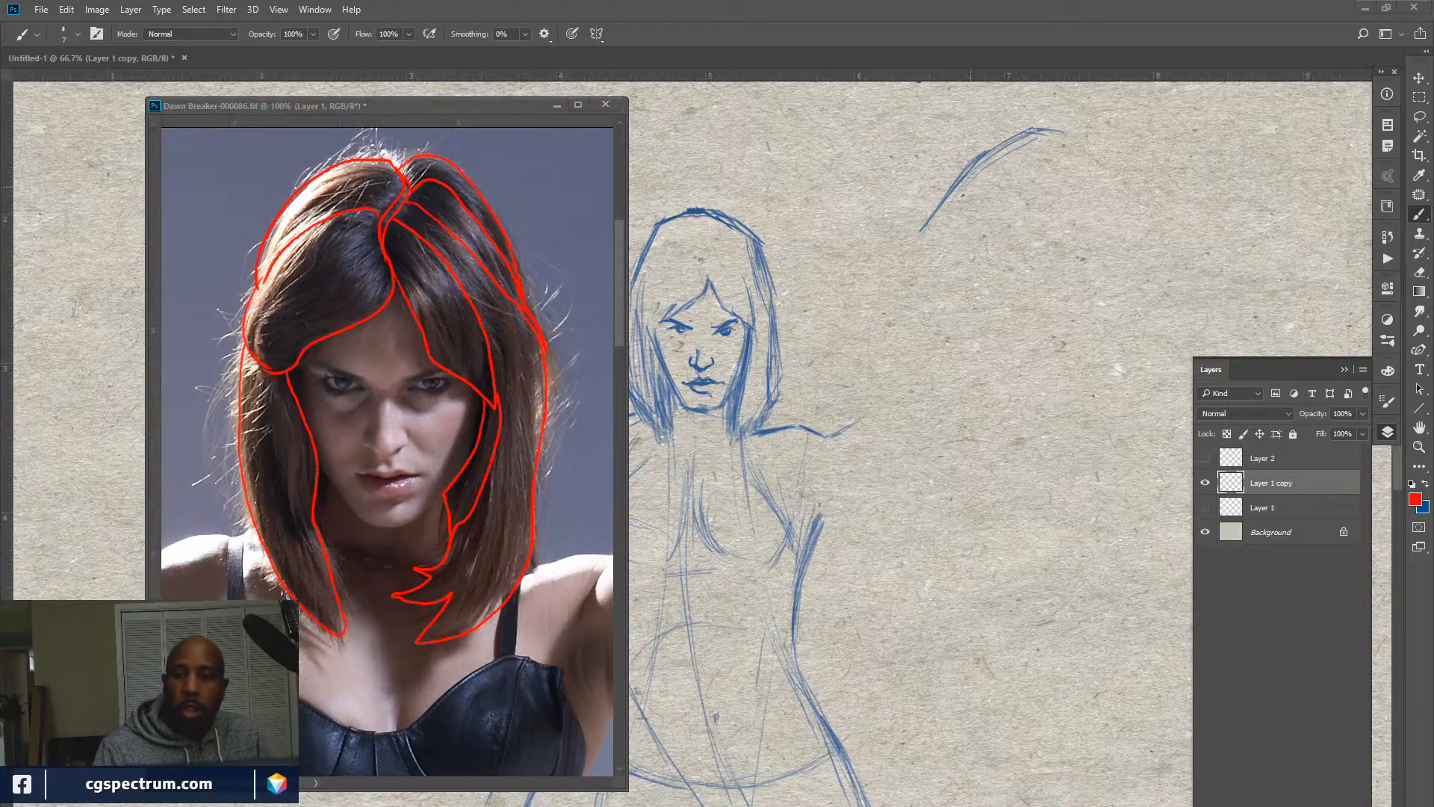
mouse_move(935, 240)
left_mouse_down()
mouse_move(949, 215)
mouse_move(923, 269)
mouse_move(964, 224)
mouse_move(949, 269)
mouse_move(972, 278)
mouse_move(971, 310)
left_mouse_up()
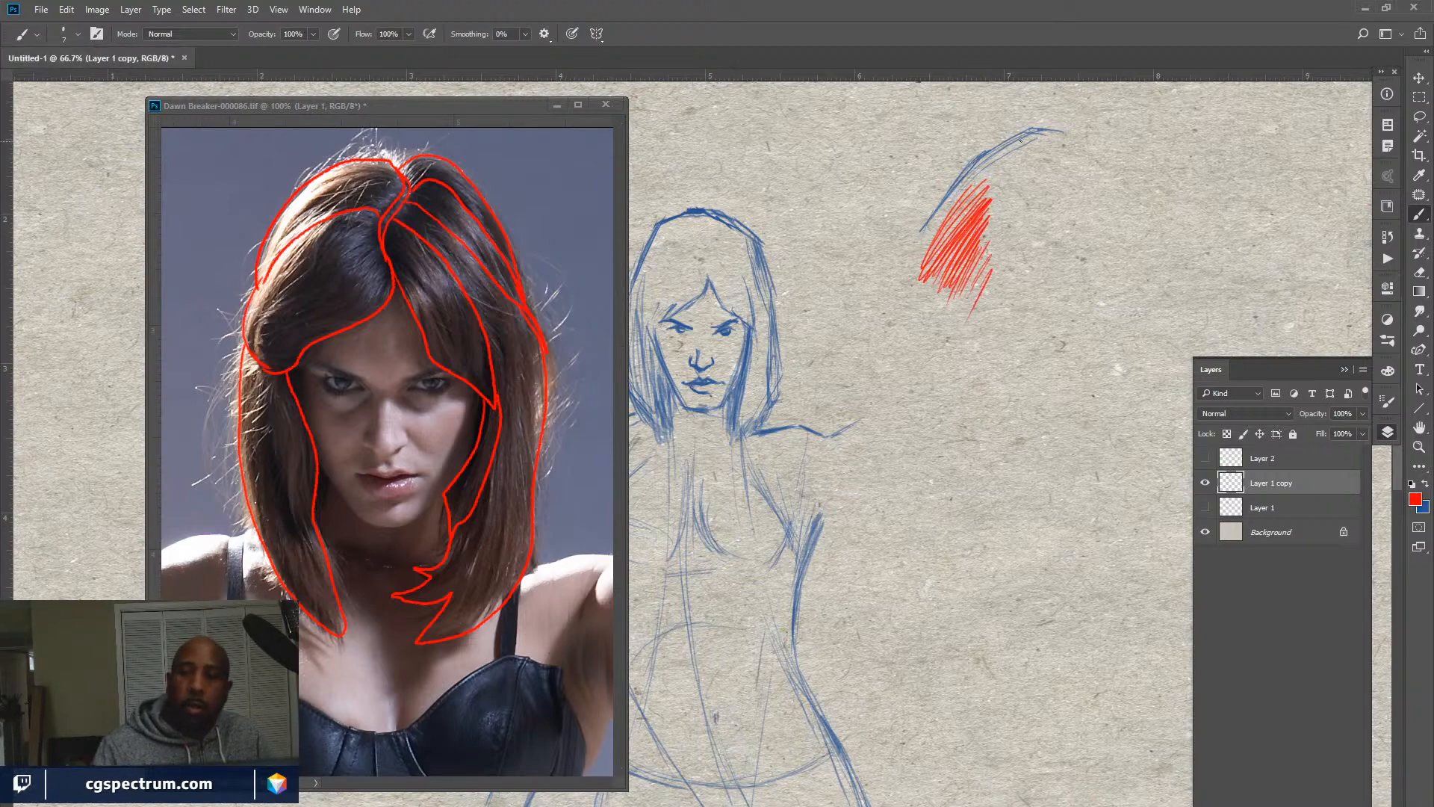
mouse_move(1042, 129)
left_mouse_down()
mouse_move(957, 181)
mouse_move(898, 297)
mouse_move(894, 345)
left_mouse_up()
left_click_drag(1087, 168, 998, 292)
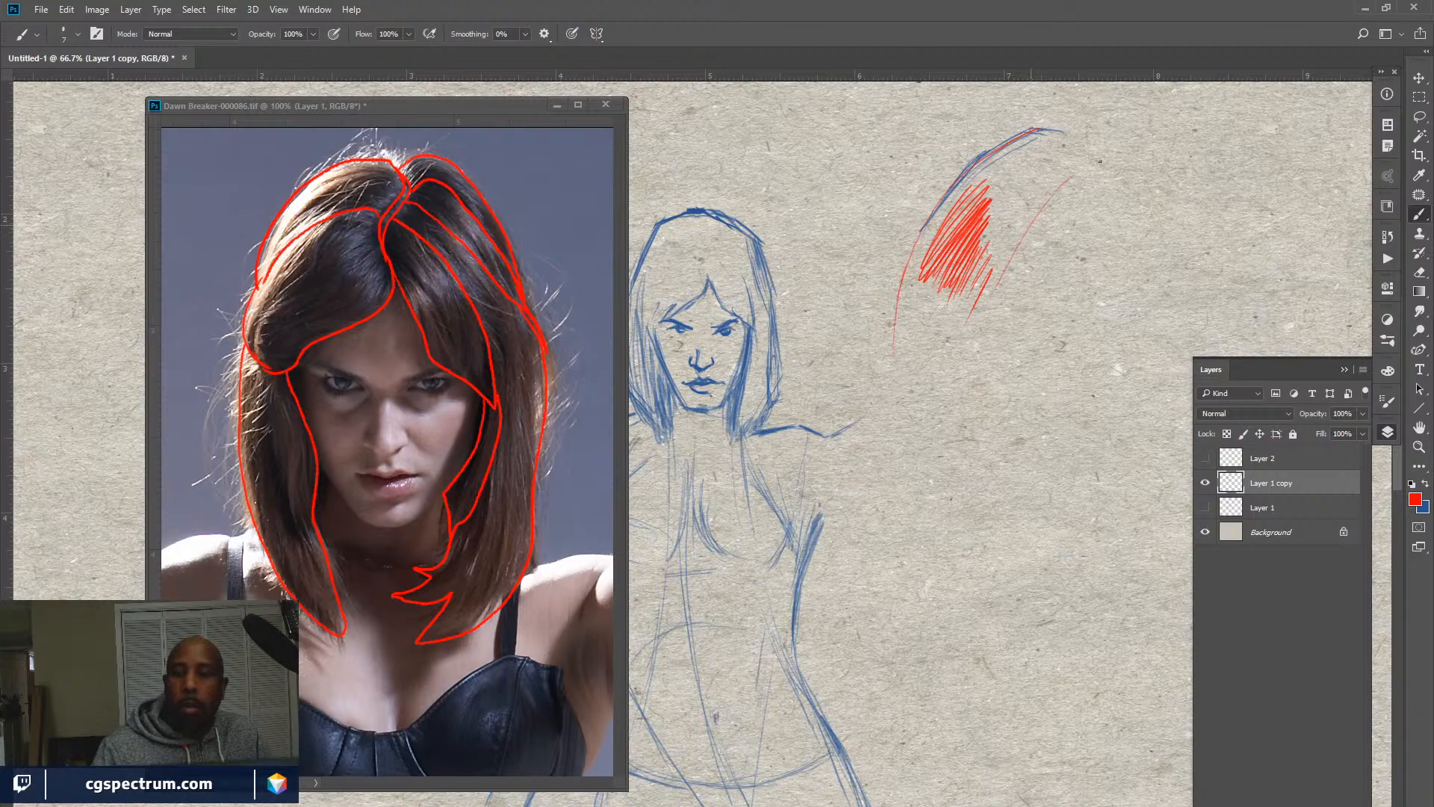
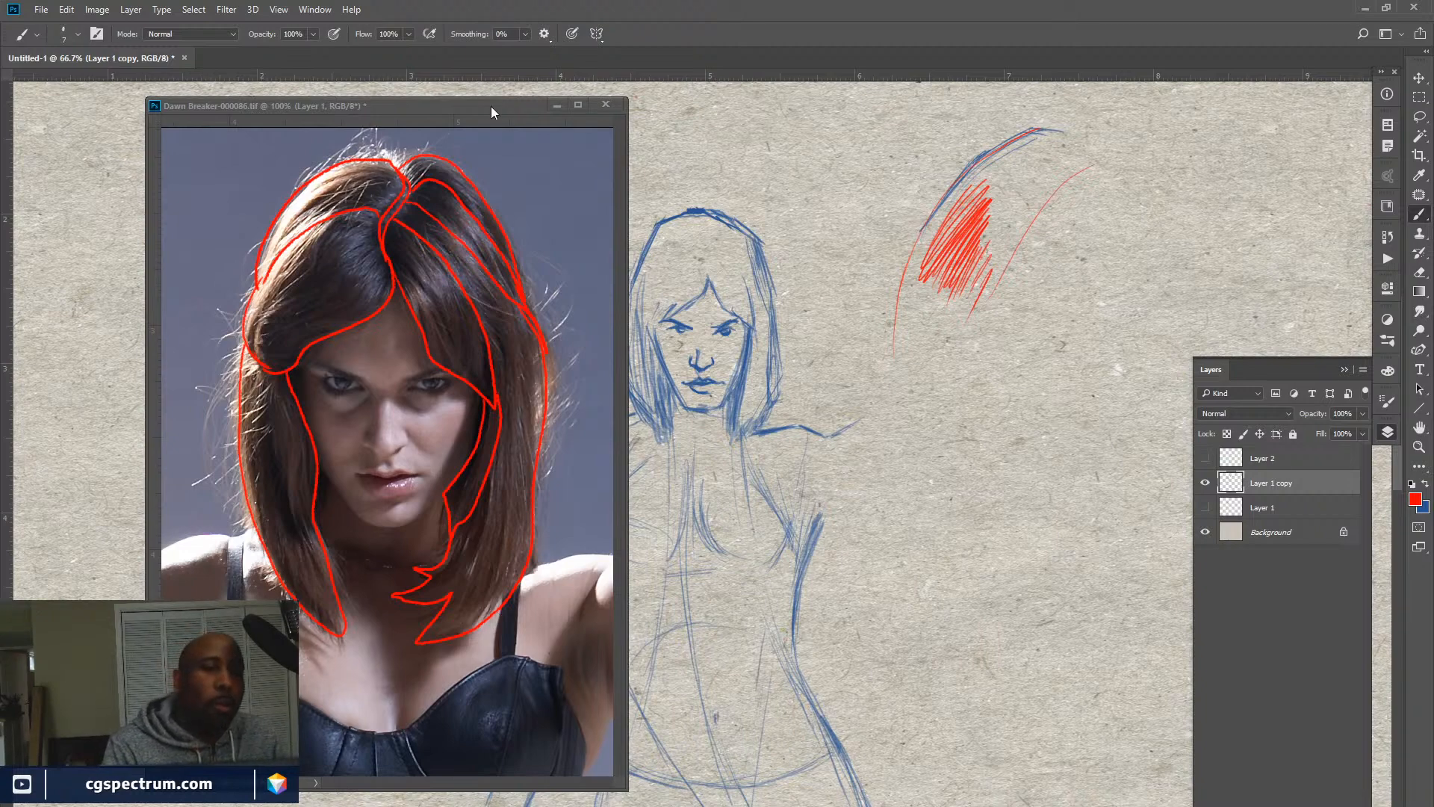
Move the photo window clear of the figure and delete the lassoed blue and red practice strokes from Layer 1 copy.
left_click_drag(491, 107, 351, 96)
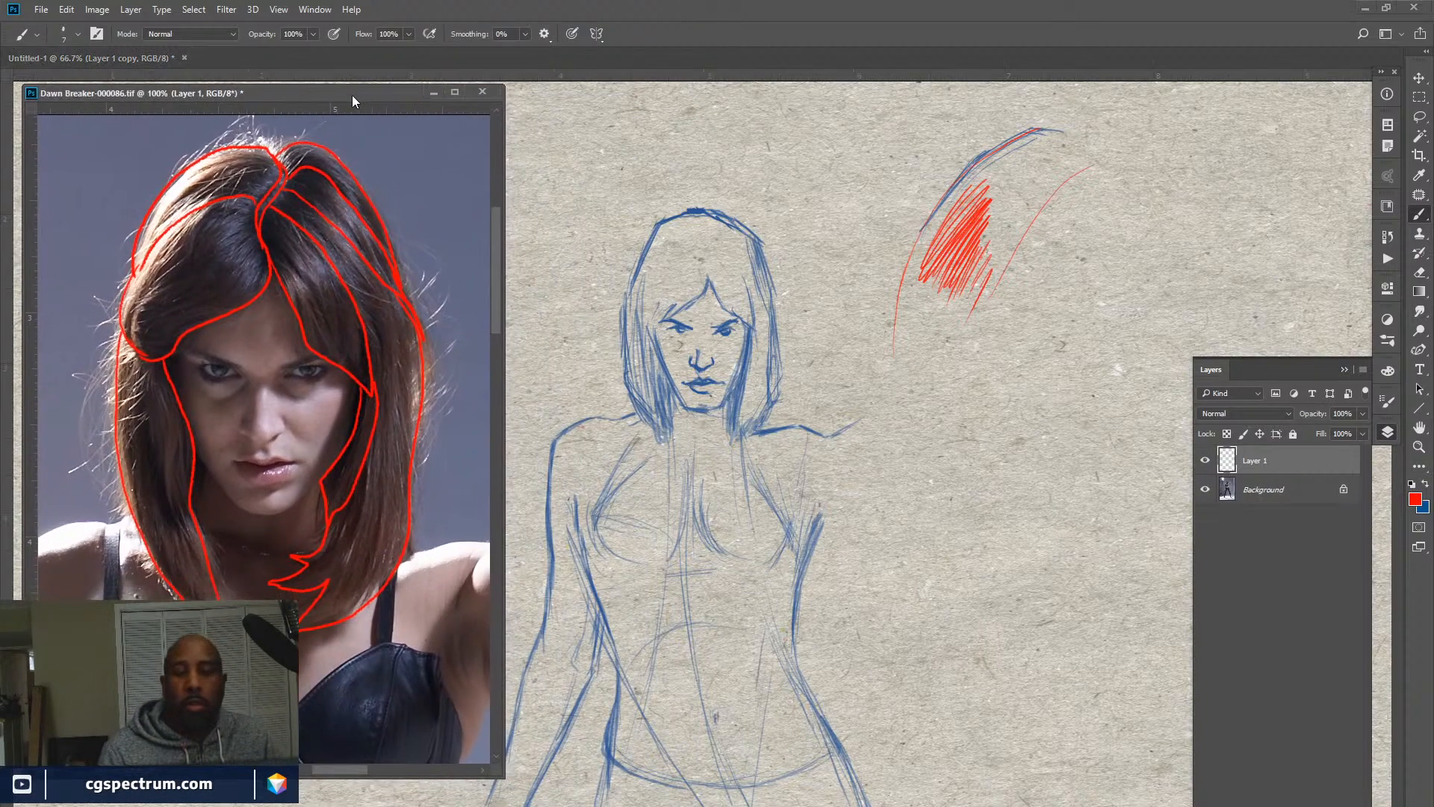
left_click(1001, 471)
key("l")
mouse_move(1127, 180)
left_mouse_down()
mouse_move(1038, 104)
mouse_move(877, 241)
mouse_move(954, 386)
mouse_move(1143, 182)
left_mouse_up()
key("Delete")
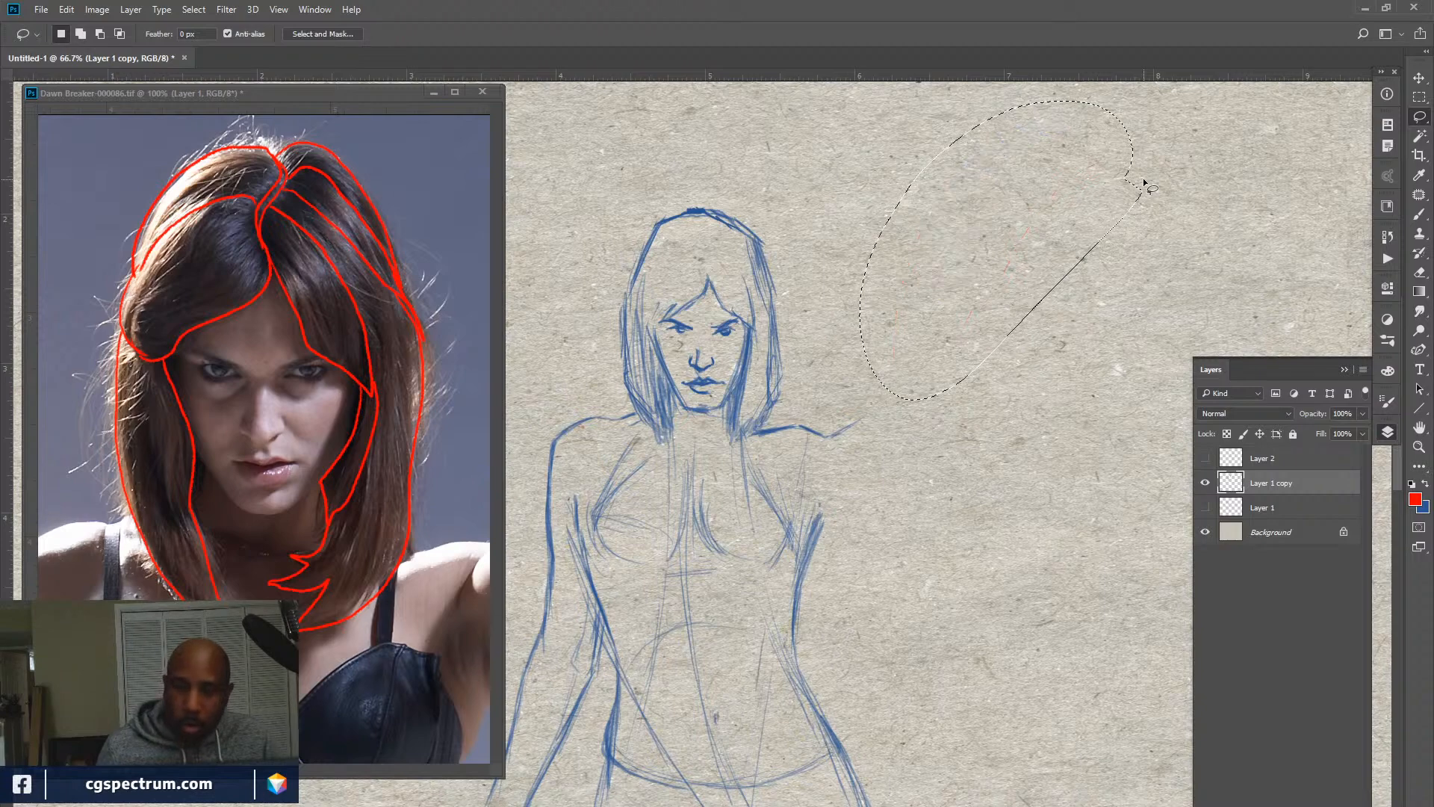
key("ctrl+d")
Hide and reshow Layer 1 copy to check which strokes it holds.
key("b")
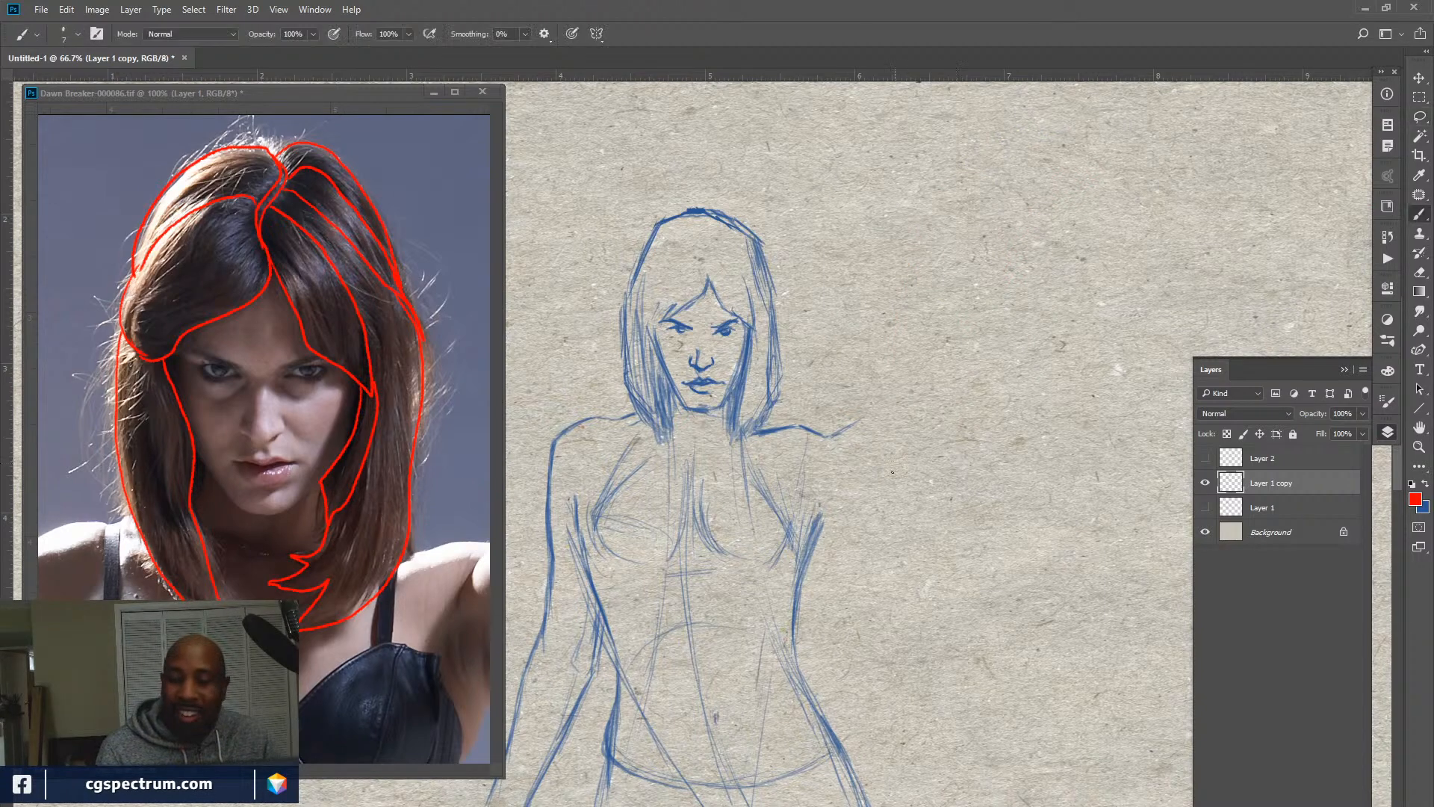
left_click(1207, 484)
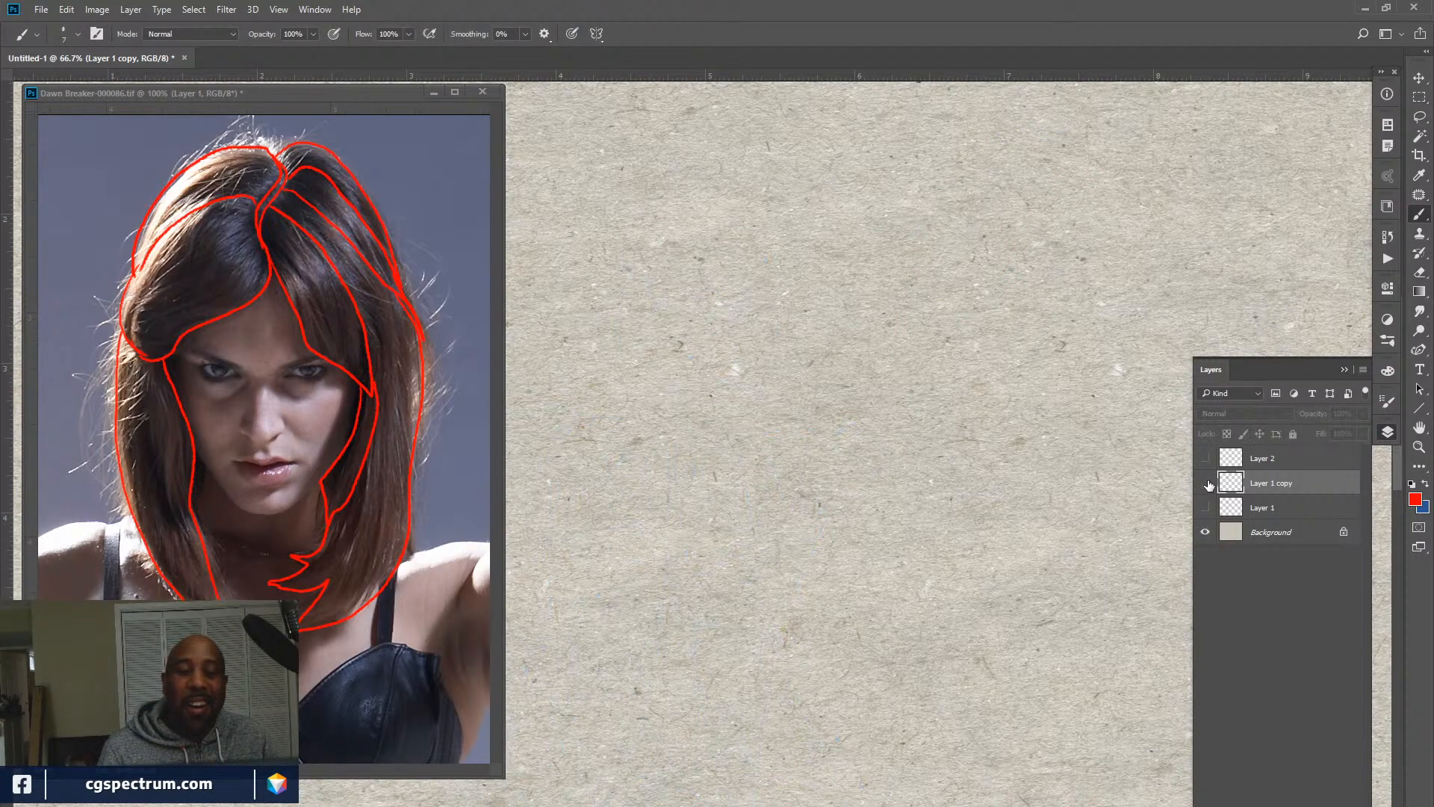
left_click(1207, 484)
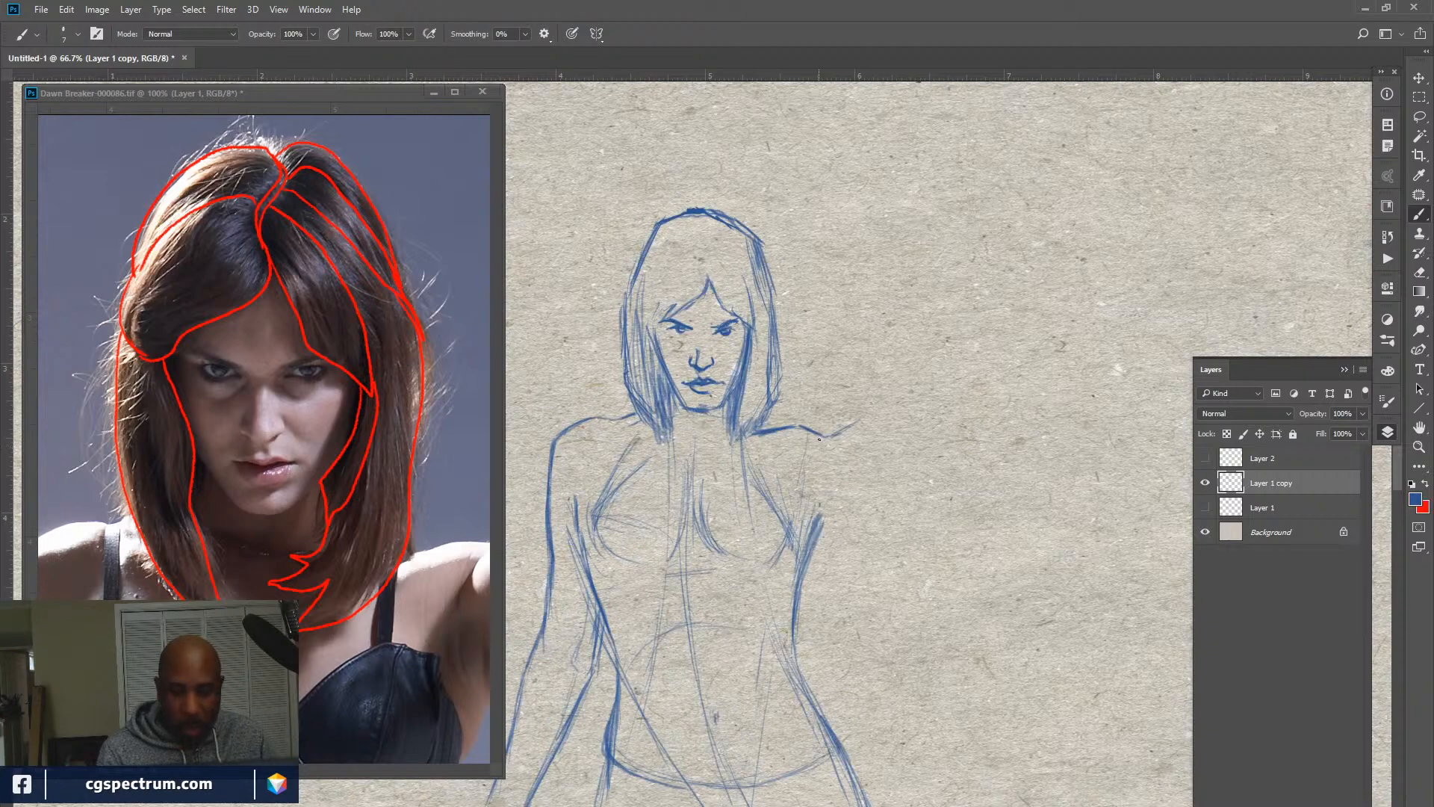
Hide the red hair outlines layer on the photo and make its Background layer active.
left_click(391, 625)
left_click(1205, 461)
left_click(1273, 489)
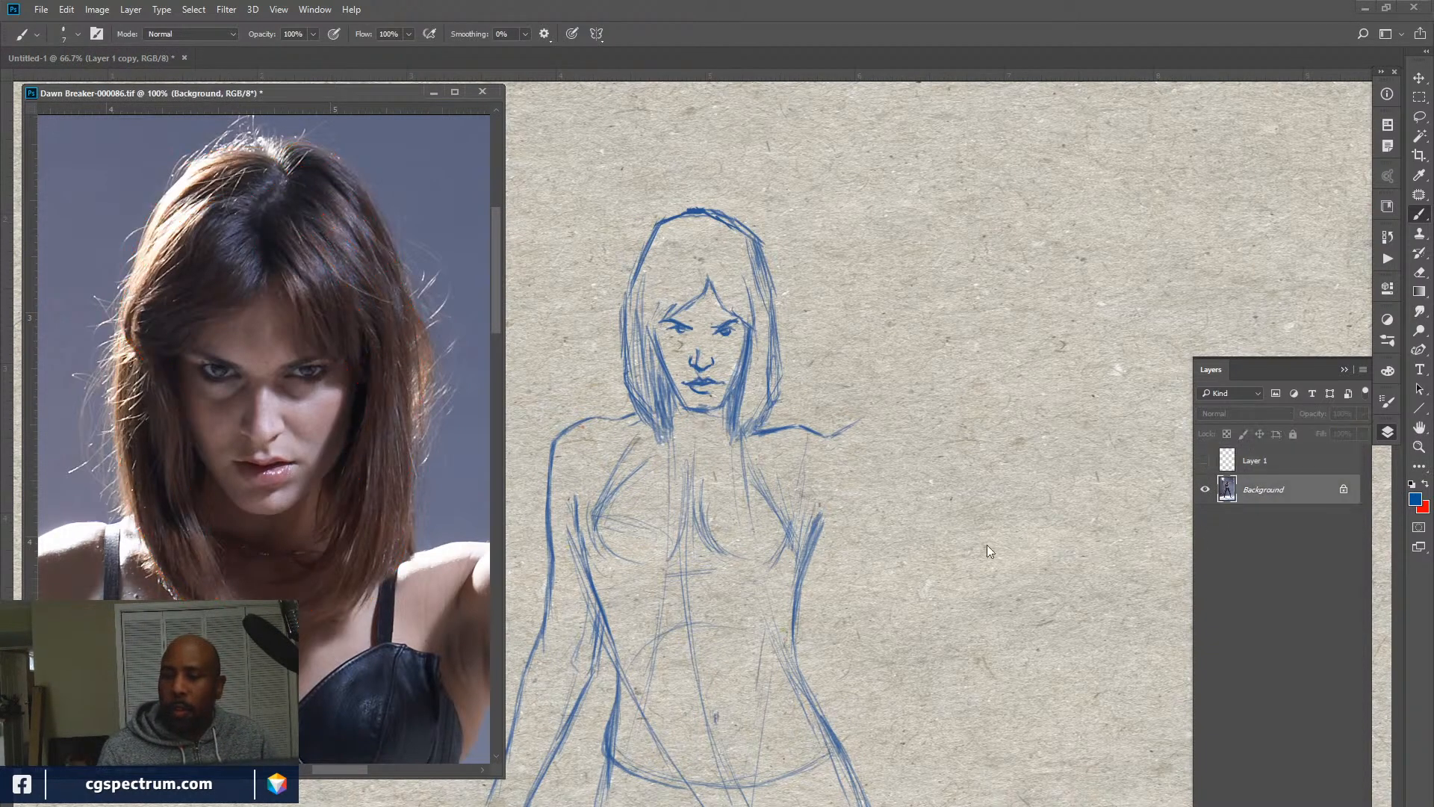
Make the untitled figure sketch the active document again, with Layer 1 copy and the brush ready around the torso.
left_click(944, 534)
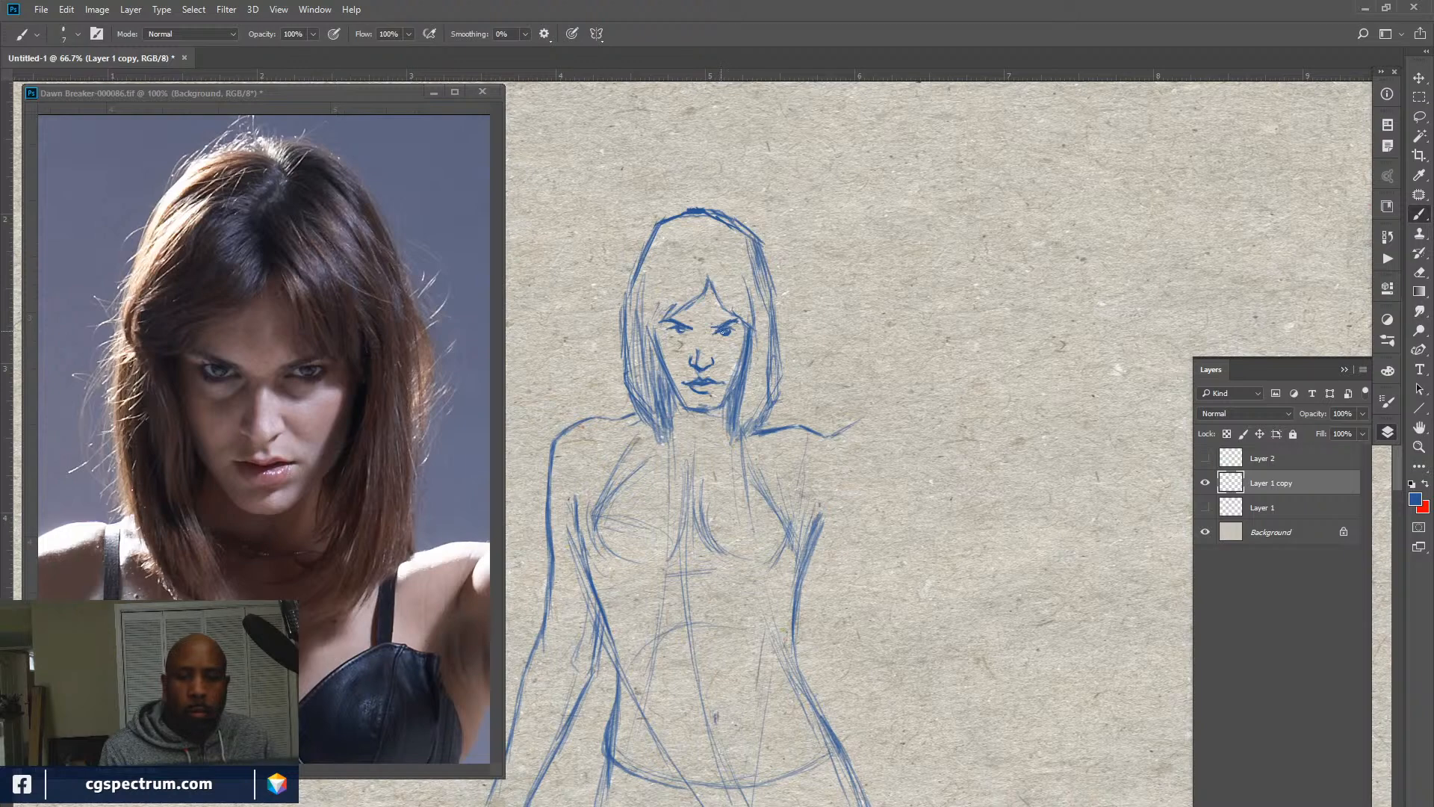
key("e")
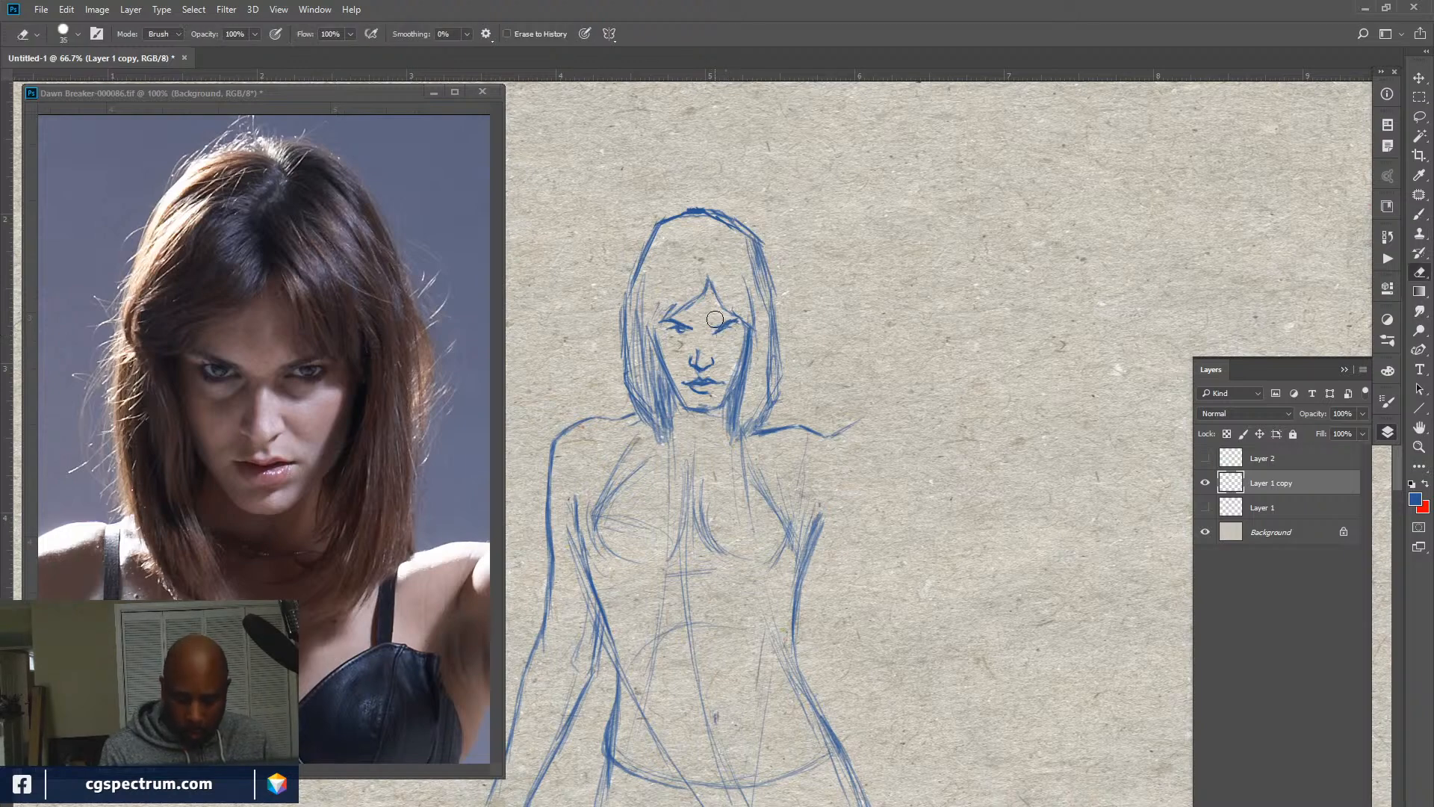
key("b")
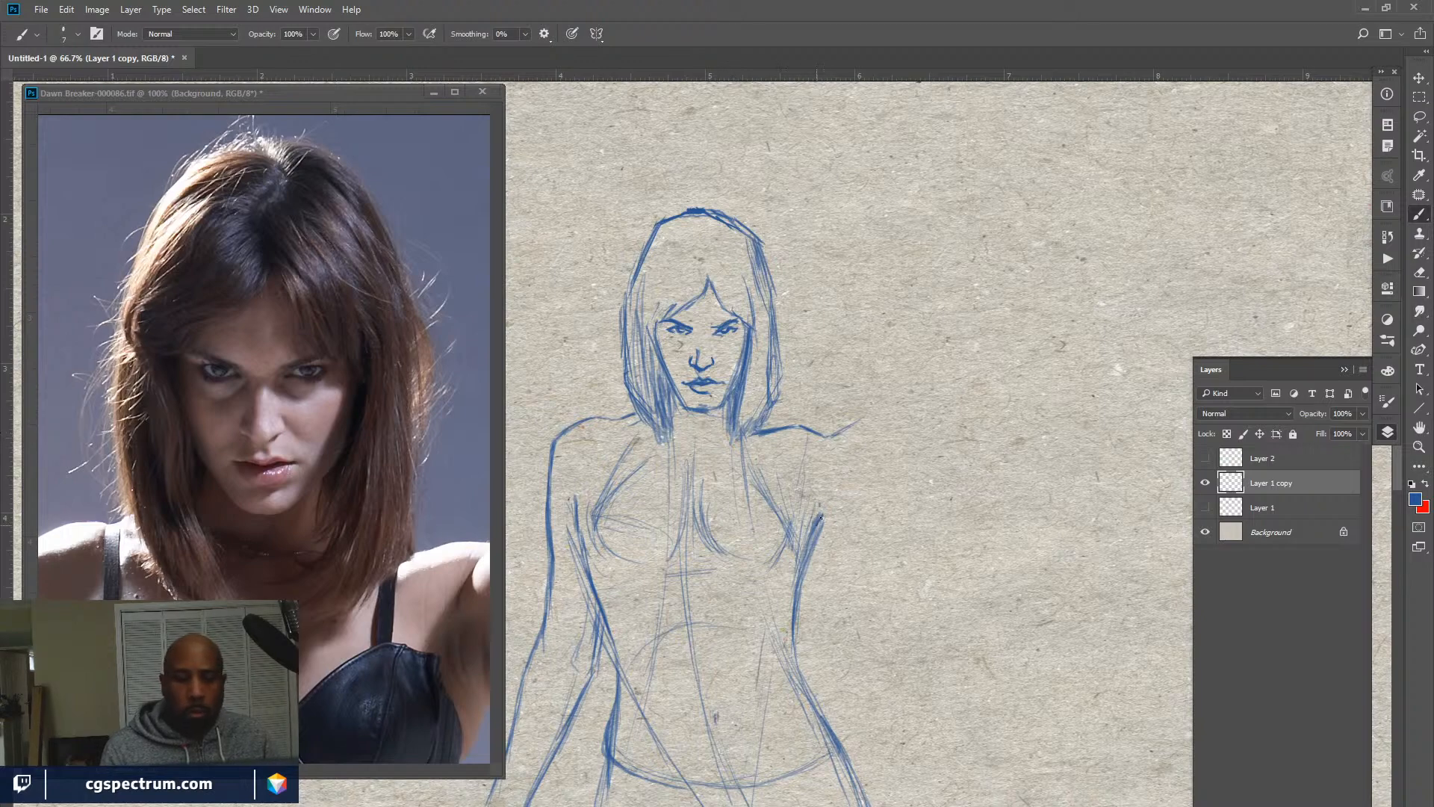
left_click_drag(841, 633, 912, 506)
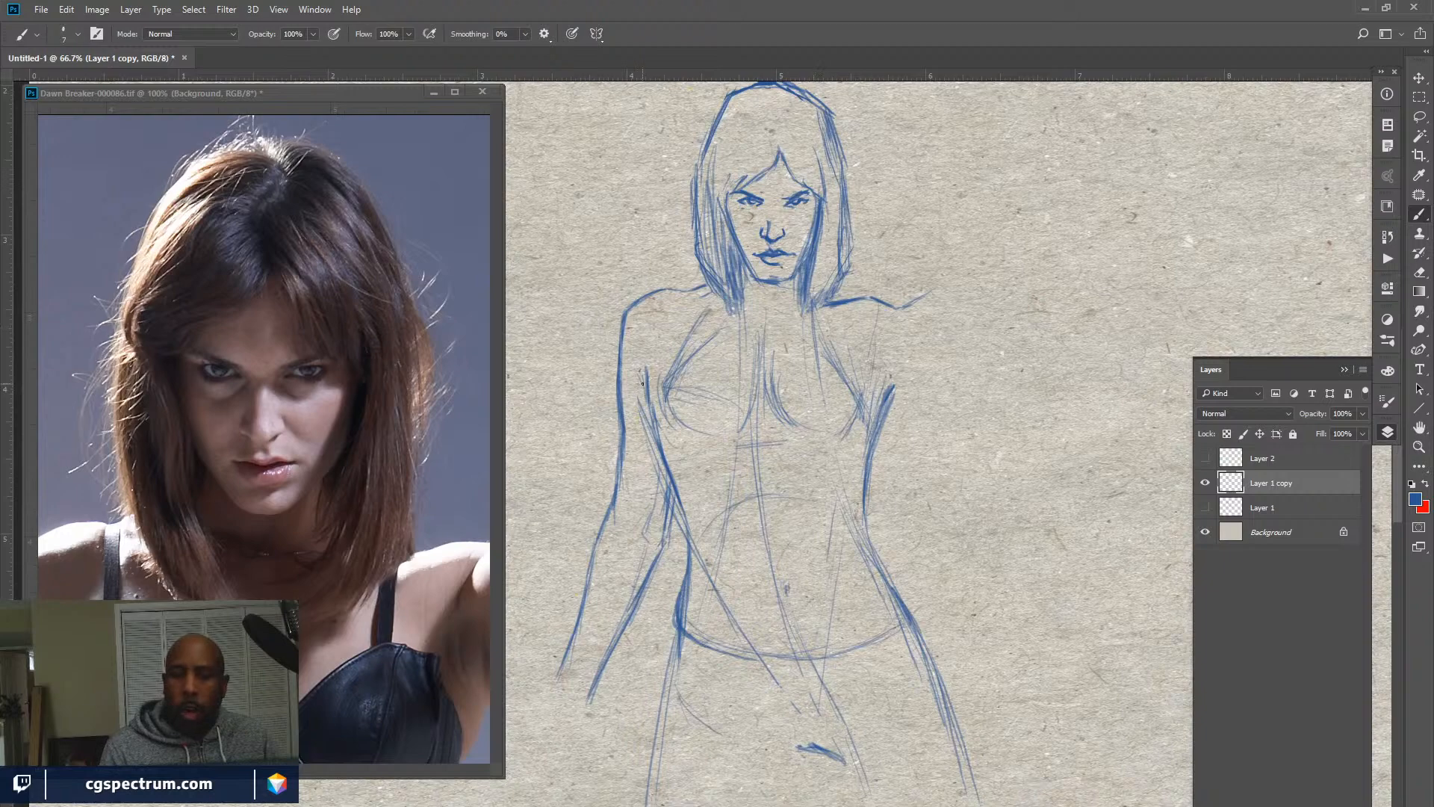
left_click_drag(894, 609, 889, 516)
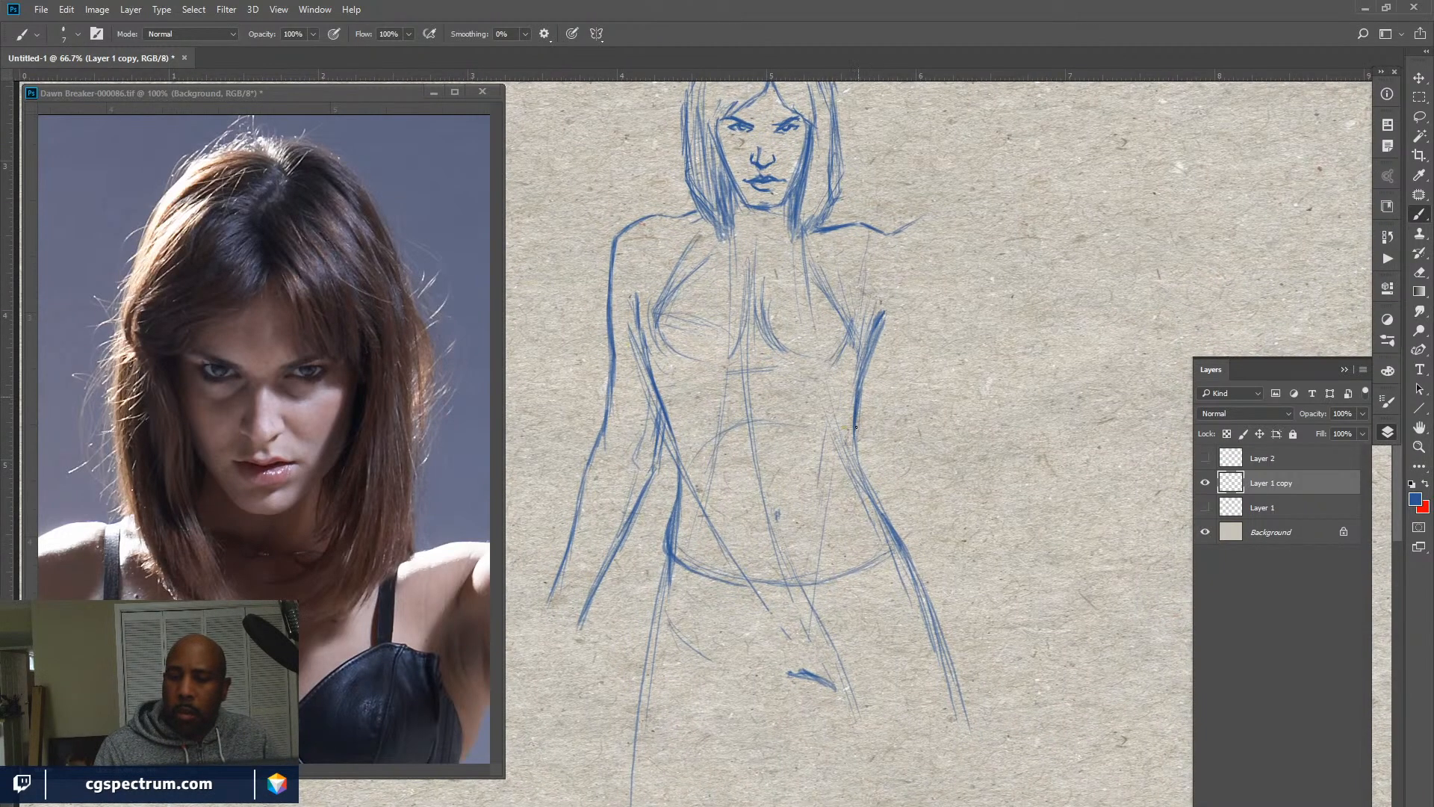
key("e")
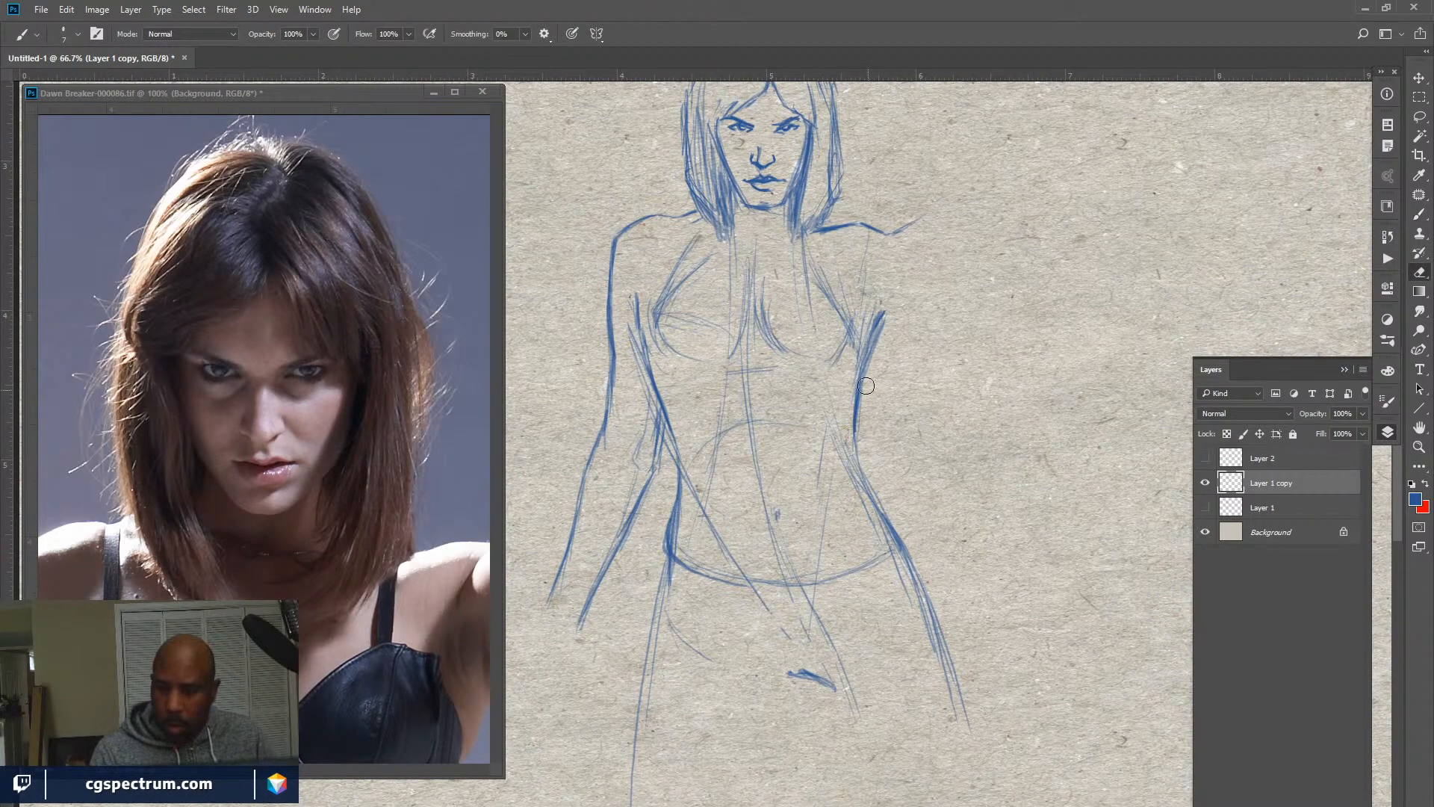
left_click_drag(857, 441, 868, 380)
key("ctrl+z")
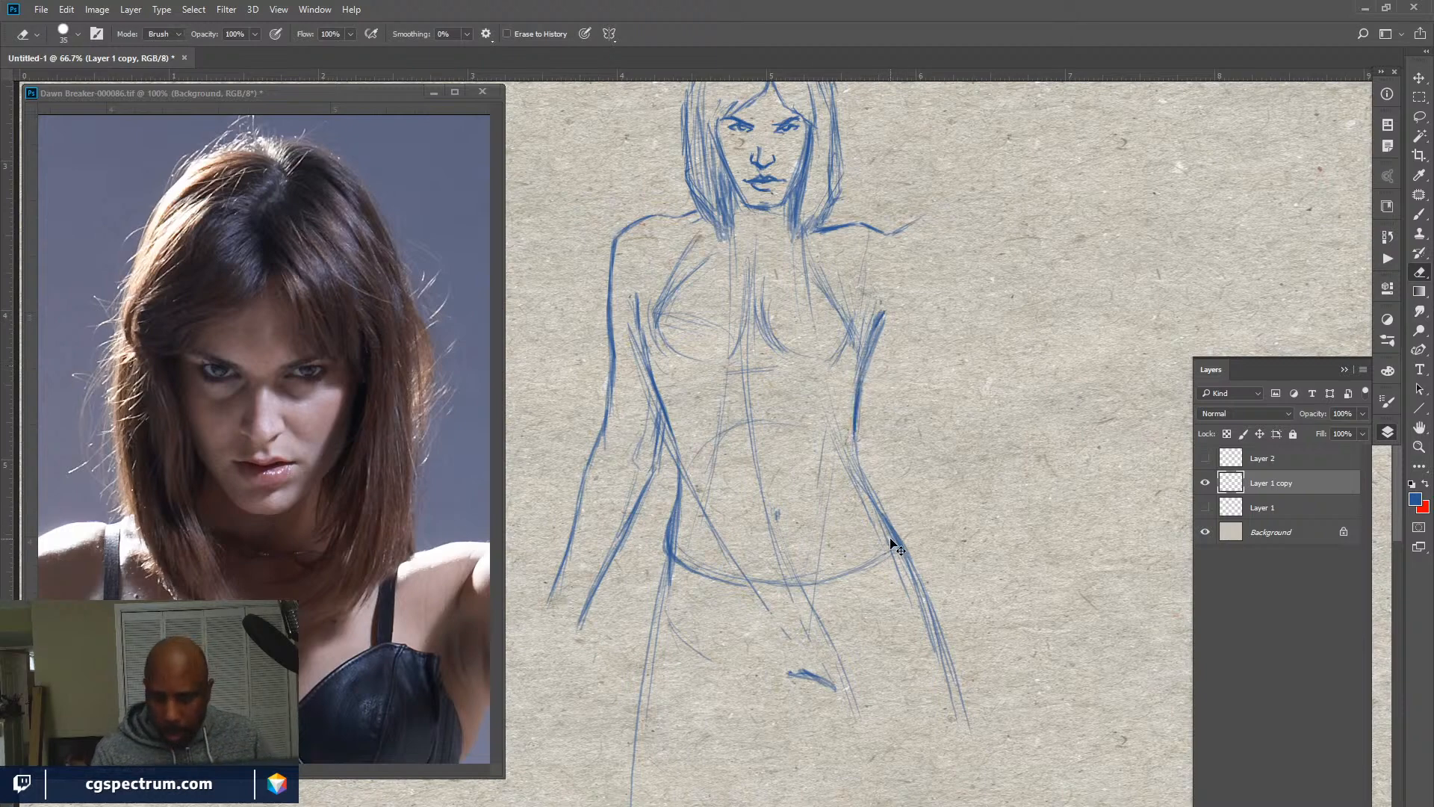
Darken the waist and hip contours on both sides of the figure, accenting the corners where the hip curve meets the thighs.
key("b")
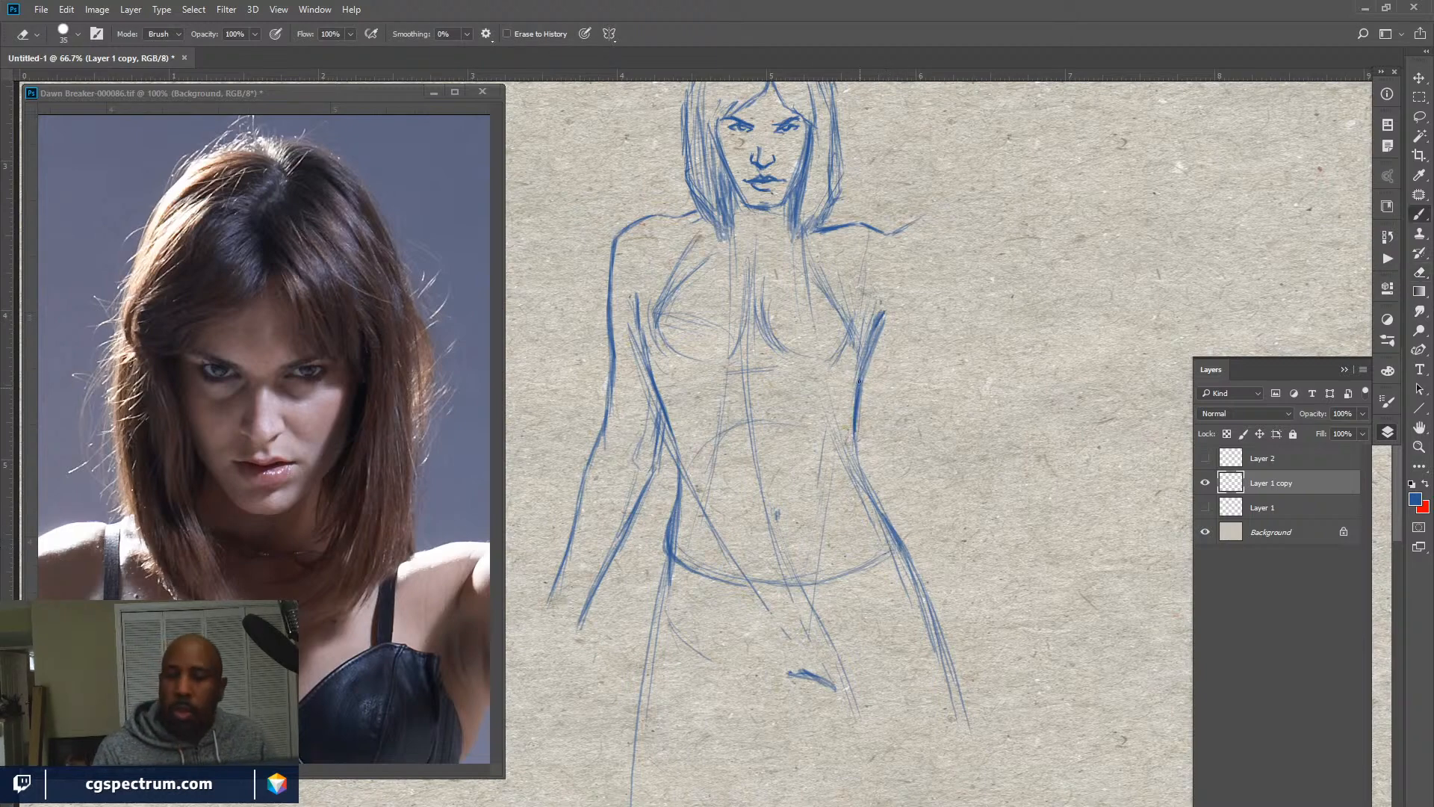
left_click_drag(668, 418, 678, 457)
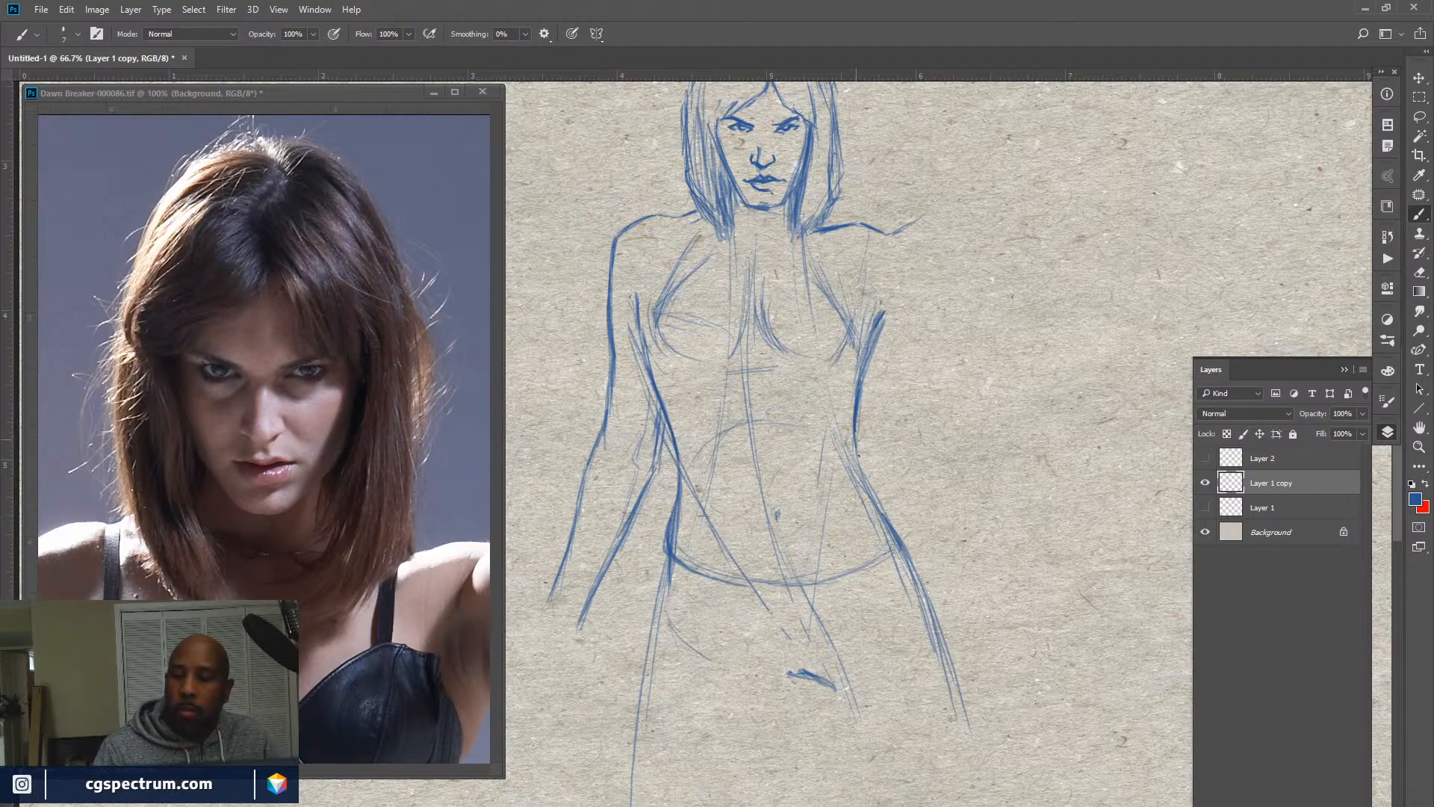
mouse_move(886, 514)
left_mouse_down()
mouse_move(863, 472)
mouse_move(897, 536)
left_mouse_up()
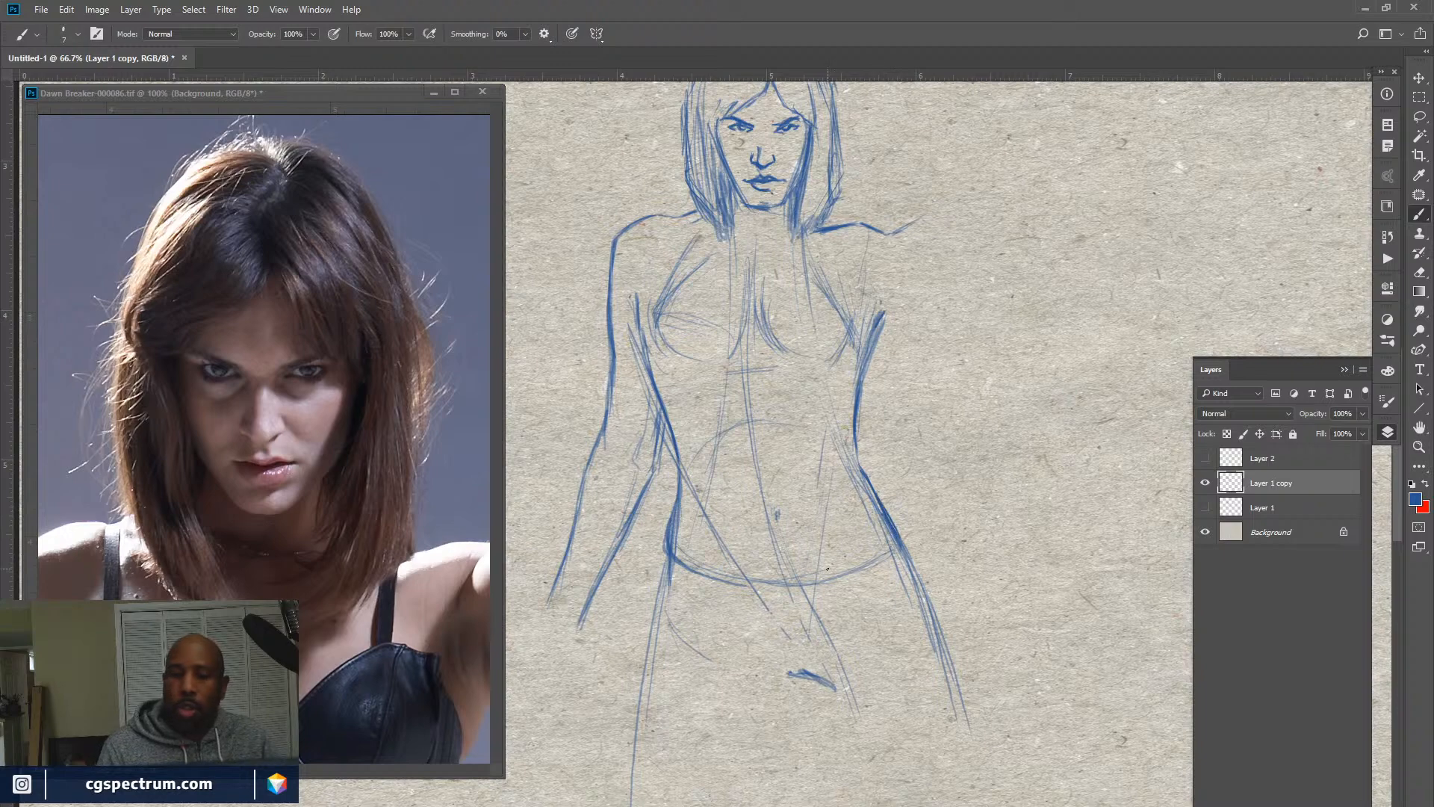
left_click_drag(673, 551, 695, 567)
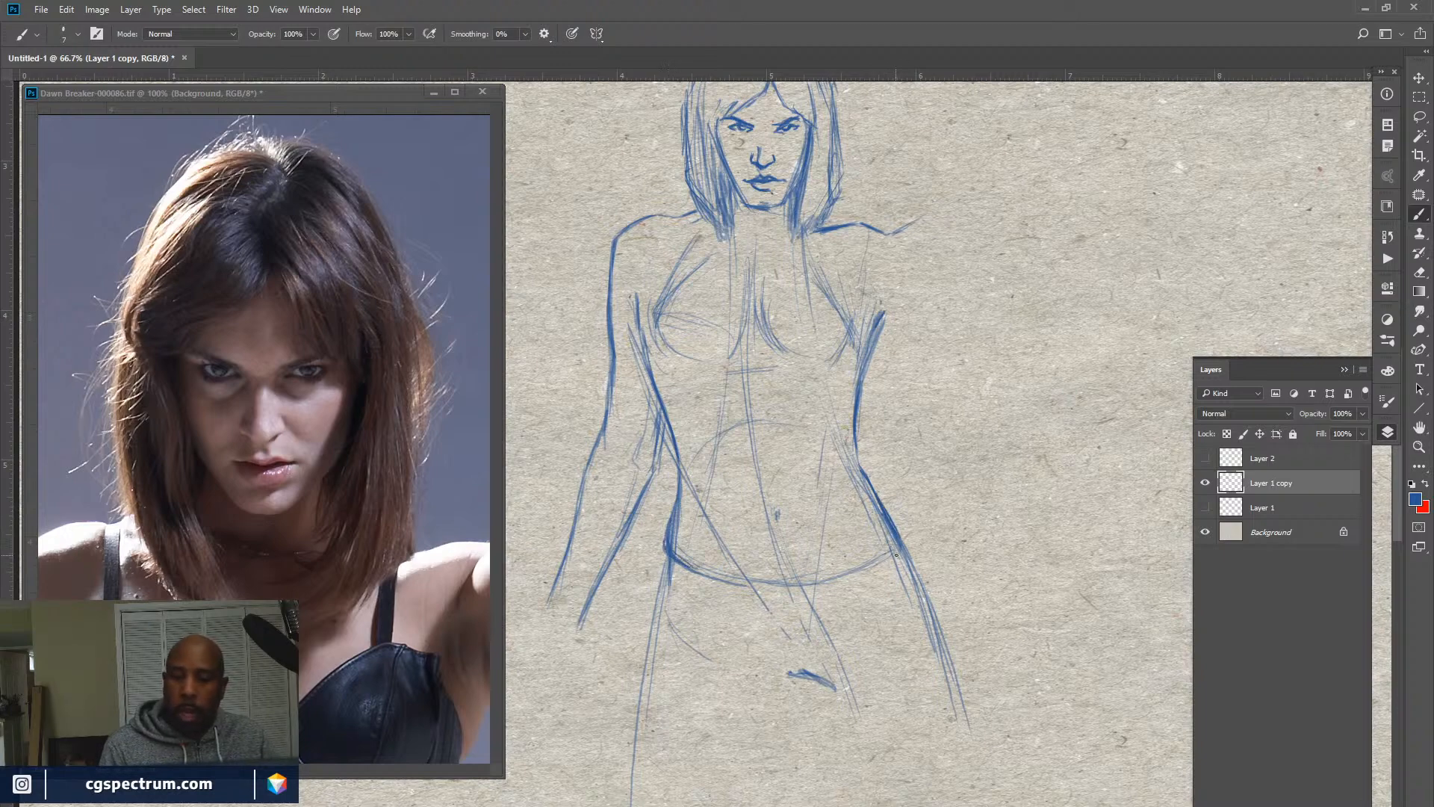
left_click_drag(901, 547, 881, 558)
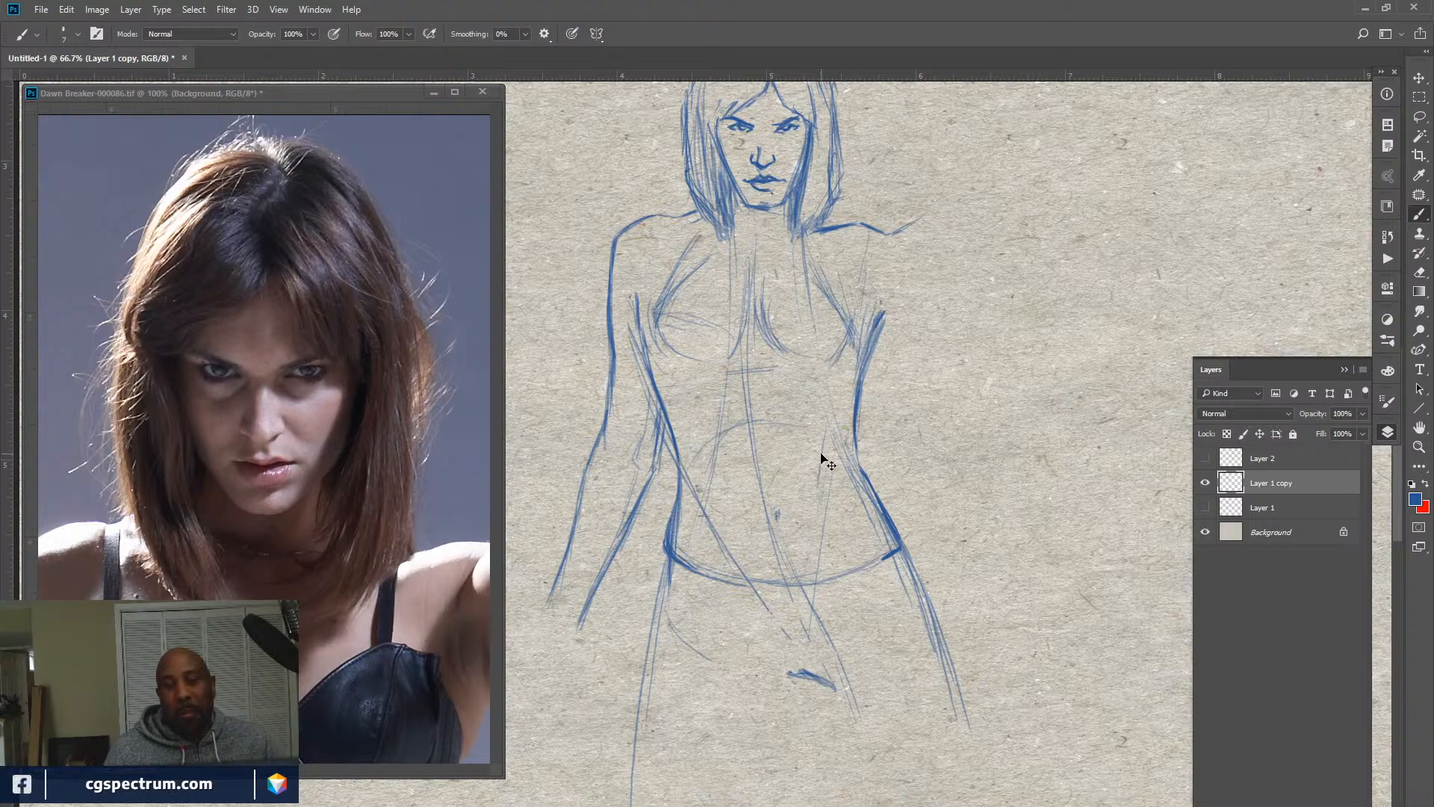
Hide and reshow Layer 1 copy to review the whole figure sketch at 33.3% zoom.
key("ctrl+minus")
key("ctrl+minus")
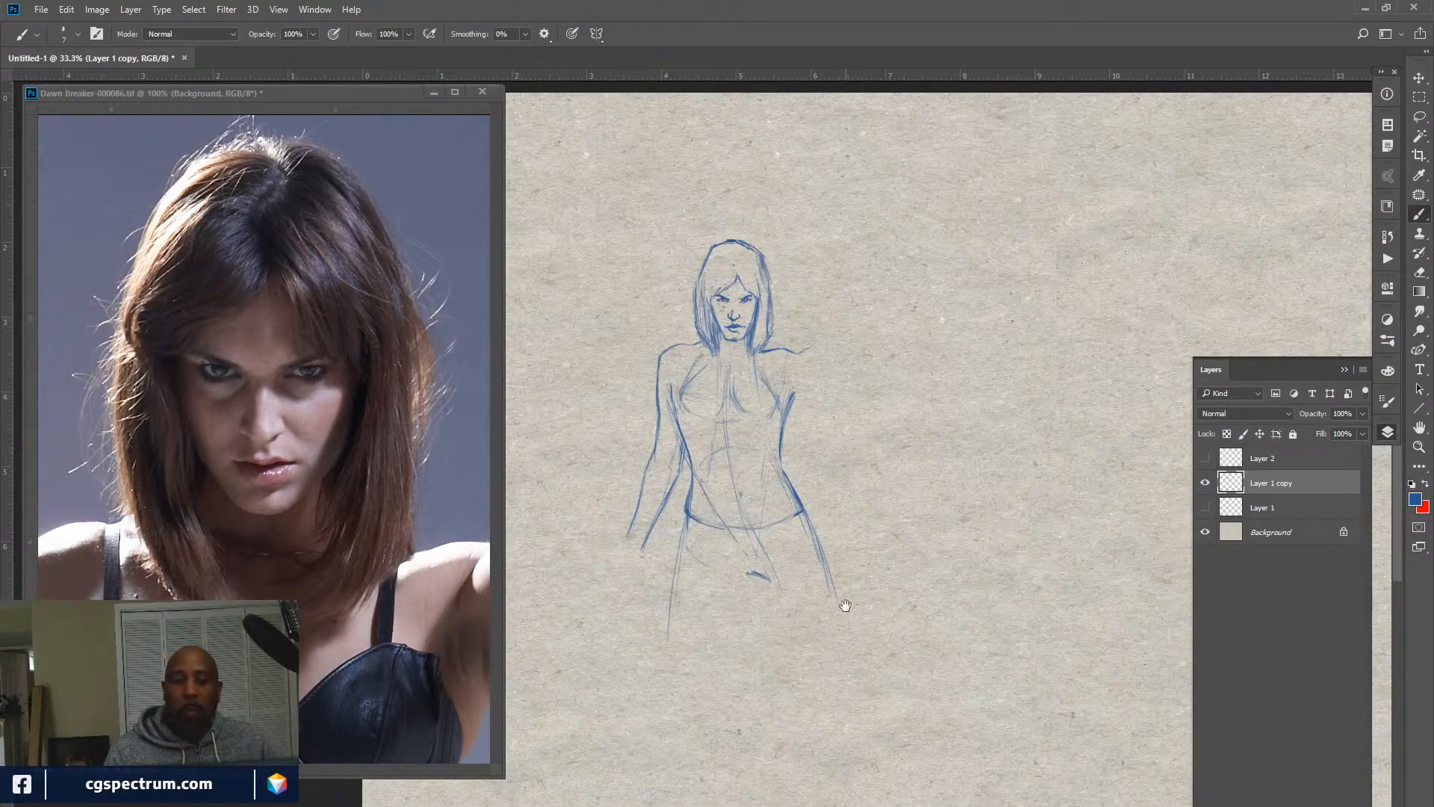
mouse_move(845, 605)
left_mouse_down()
mouse_move(839, 503)
mouse_move(823, 525)
left_mouse_up()
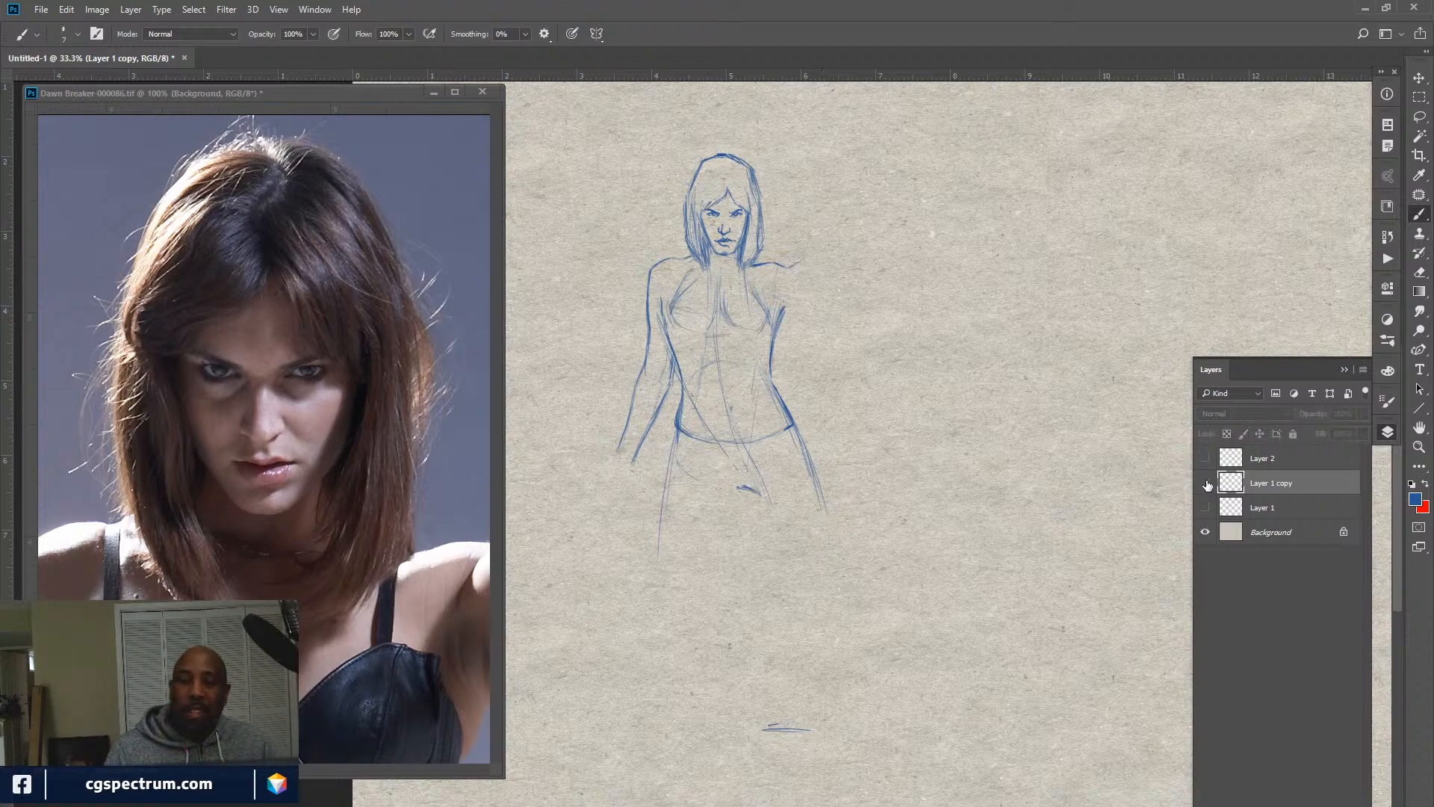
left_click(1205, 483)
left_click(1205, 483)
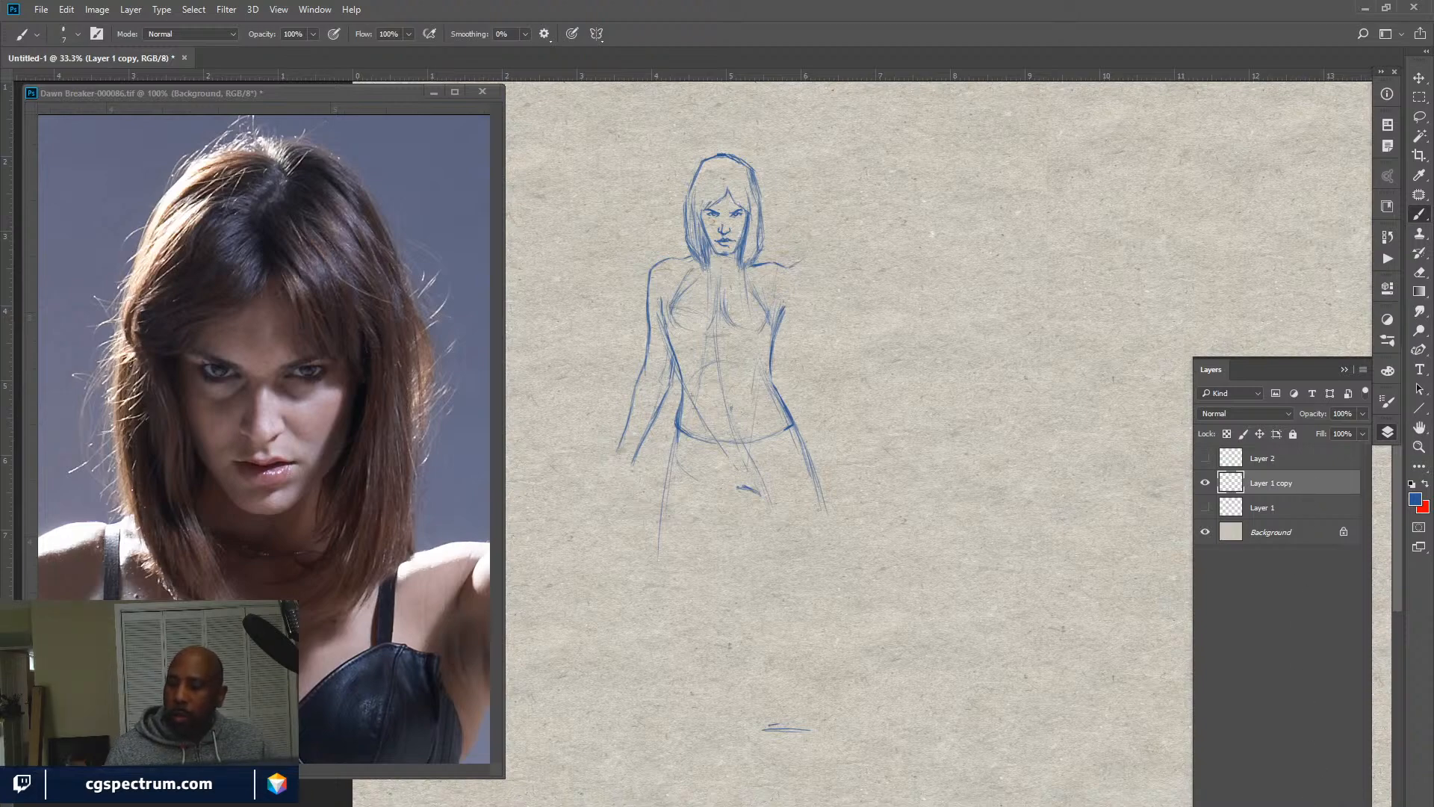
Add a new layer above Layer 1 copy and choose the textured 50 px brush tip at 37% opacity.
key("ctrl+shift+alt+n")
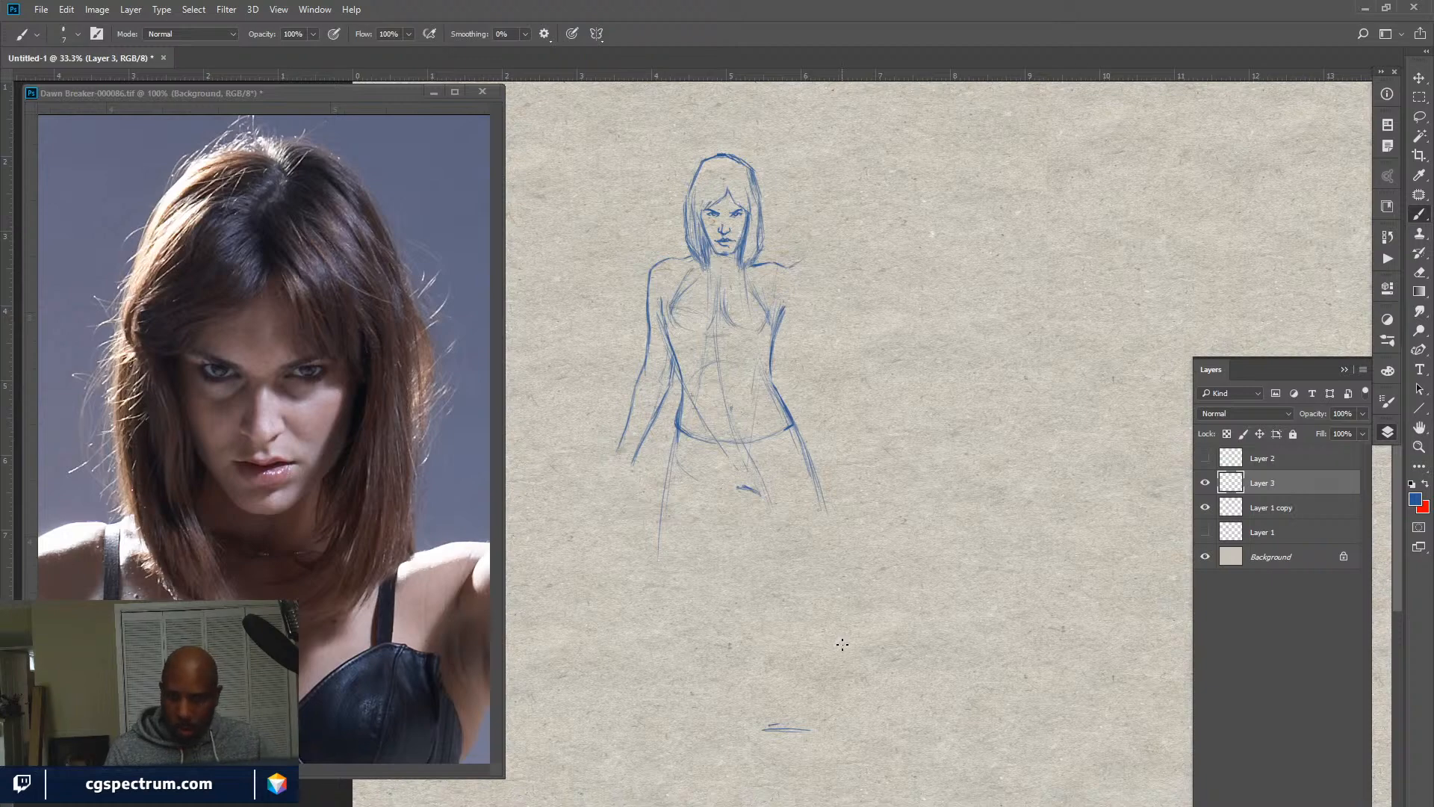
key("F5")
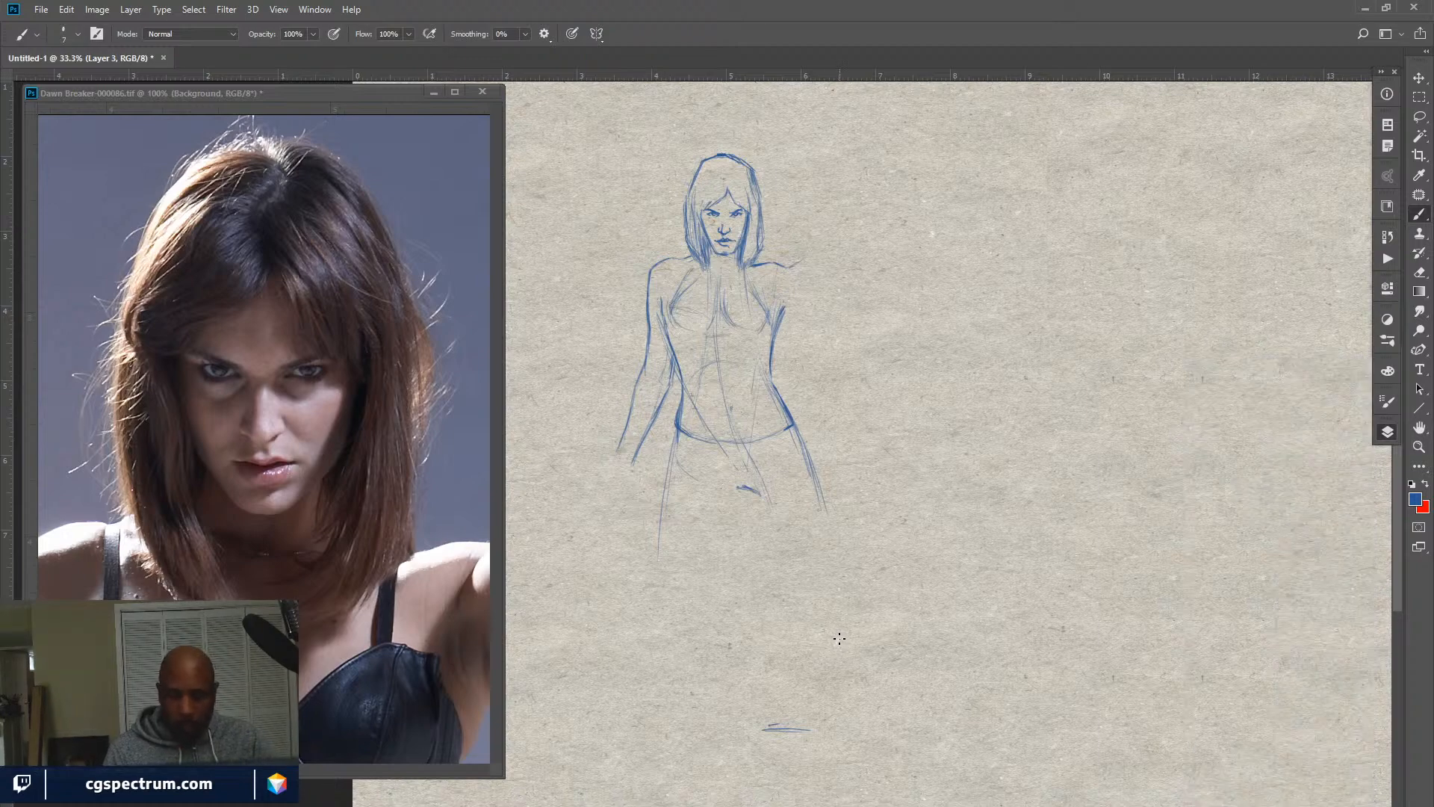
left_click(1224, 446)
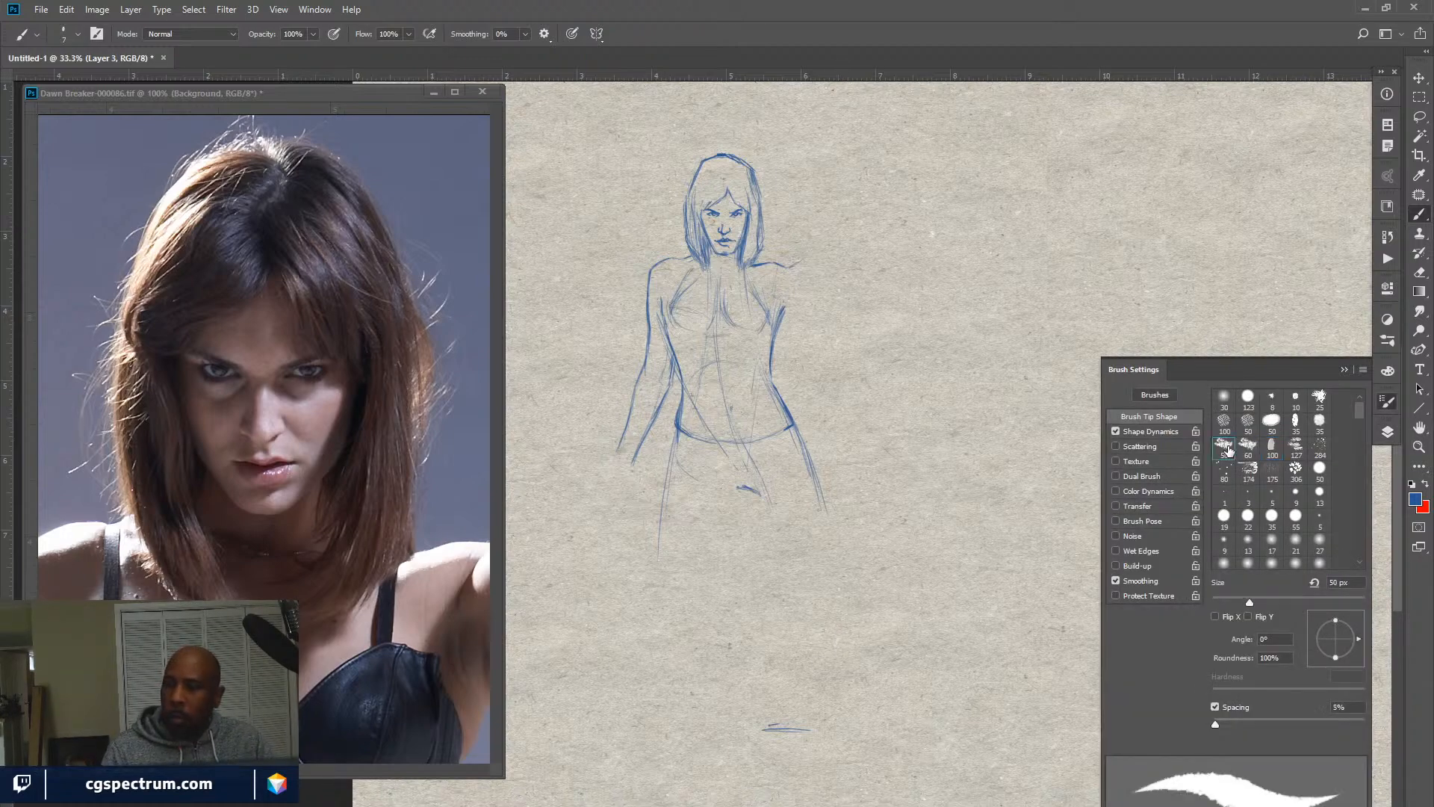
key("F5")
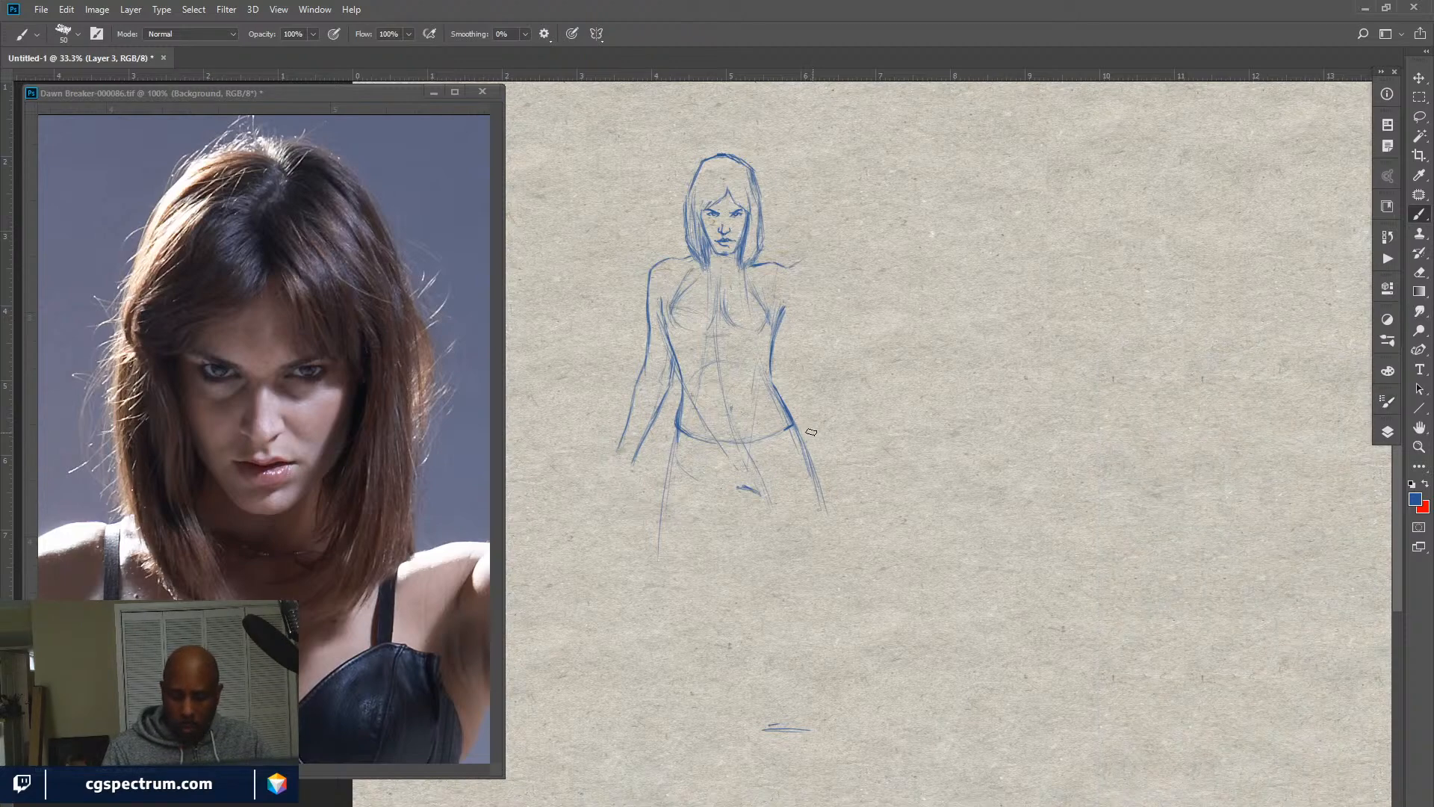
left_click_drag(261, 36, 224, 68)
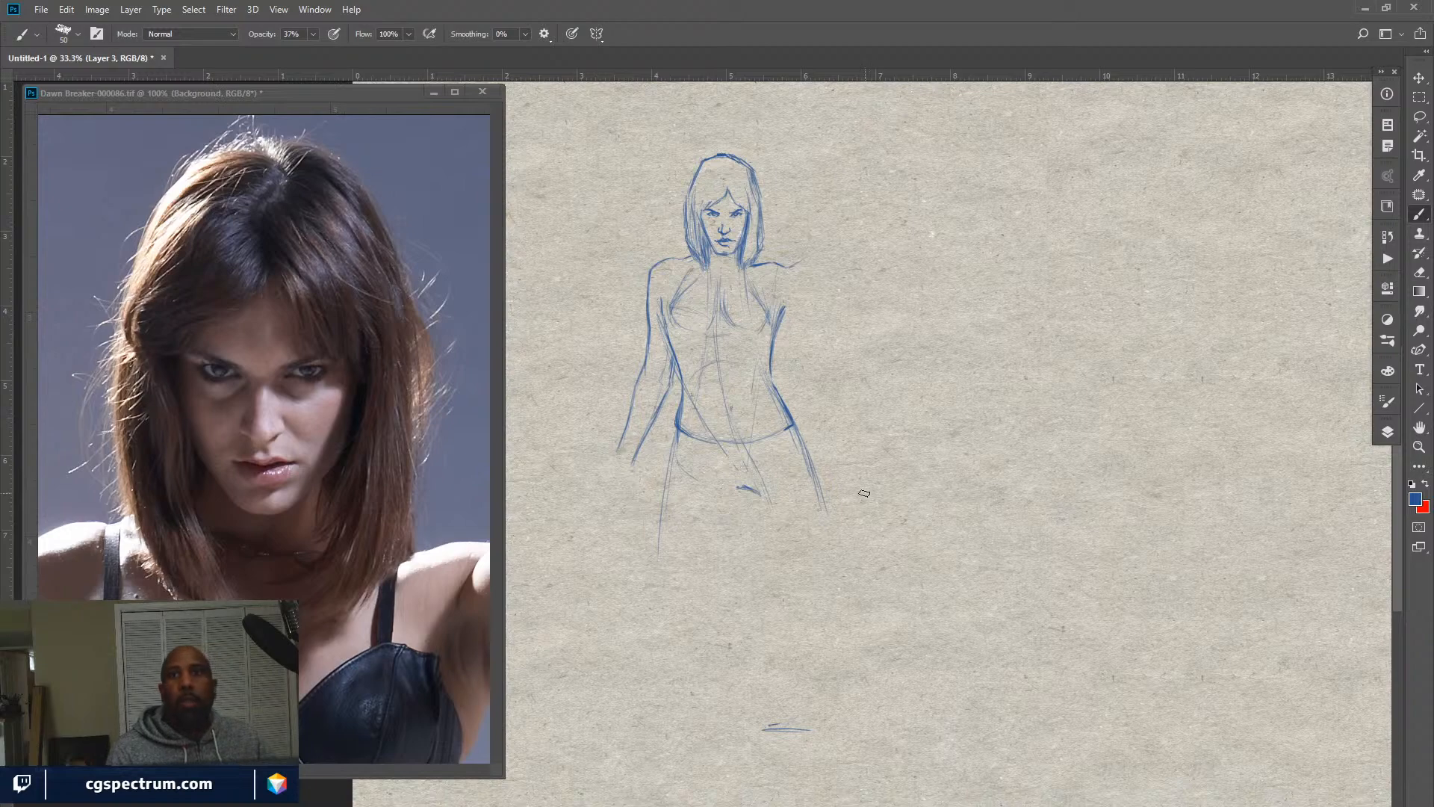
Block in the outstretched leg from hip to foot with translucent blue shapes and erase the excess along its inner thigh.
left_click_drag(872, 578, 874, 576)
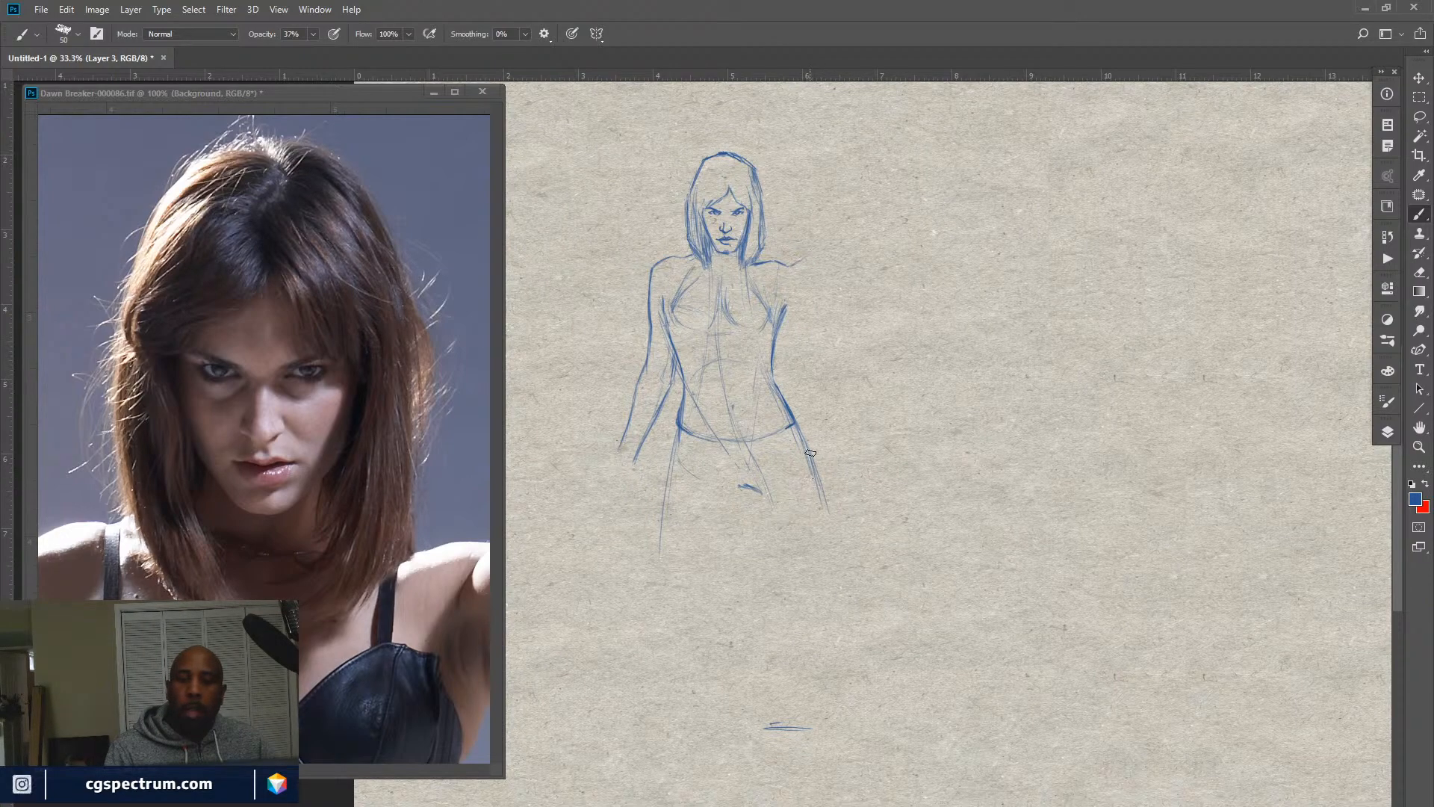
mouse_move(807, 441)
left_mouse_down()
mouse_move(824, 475)
mouse_move(808, 443)
mouse_move(817, 493)
mouse_move(767, 508)
mouse_move(829, 495)
mouse_move(830, 458)
mouse_move(810, 440)
mouse_move(839, 499)
mouse_move(840, 484)
mouse_move(837, 471)
mouse_move(836, 560)
mouse_move(794, 541)
mouse_move(807, 566)
mouse_move(790, 573)
mouse_move(756, 516)
mouse_move(787, 590)
mouse_move(813, 599)
mouse_move(835, 550)
mouse_move(846, 565)
mouse_move(825, 468)
mouse_move(847, 534)
mouse_move(841, 498)
mouse_move(834, 557)
mouse_move(807, 600)
mouse_move(805, 535)
mouse_move(784, 568)
mouse_move(769, 539)
mouse_move(795, 585)
mouse_move(769, 550)
mouse_move(792, 570)
mouse_move(780, 532)
mouse_move(830, 514)
mouse_move(820, 525)
mouse_move(759, 507)
mouse_move(811, 516)
mouse_move(815, 440)
mouse_move(836, 478)
mouse_move(834, 559)
mouse_move(822, 590)
mouse_move(811, 579)
mouse_move(829, 616)
mouse_move(837, 576)
mouse_move(815, 613)
mouse_move(837, 635)
mouse_move(827, 661)
mouse_move(847, 680)
mouse_move(864, 628)
mouse_move(877, 666)
mouse_move(852, 684)
mouse_move(815, 650)
mouse_move(833, 607)
mouse_move(820, 617)
mouse_move(855, 668)
mouse_move(863, 641)
mouse_move(852, 658)
mouse_move(837, 620)
mouse_move(830, 647)
mouse_move(822, 568)
mouse_move(777, 523)
mouse_move(859, 663)
mouse_move(868, 719)
mouse_move(863, 750)
mouse_move(852, 689)
mouse_move(852, 751)
mouse_move(870, 706)
mouse_move(895, 736)
mouse_move(875, 759)
mouse_move(858, 744)
mouse_move(892, 770)
mouse_move(898, 738)
mouse_move(874, 769)
mouse_move(900, 777)
mouse_move(892, 788)
mouse_move(877, 777)
mouse_move(912, 785)
mouse_move(881, 781)
mouse_move(862, 746)
mouse_move(852, 759)
mouse_move(840, 728)
mouse_move(848, 773)
mouse_move(886, 794)
mouse_move(852, 769)
mouse_move(874, 798)
mouse_move(890, 716)
mouse_move(857, 687)
left_mouse_up()
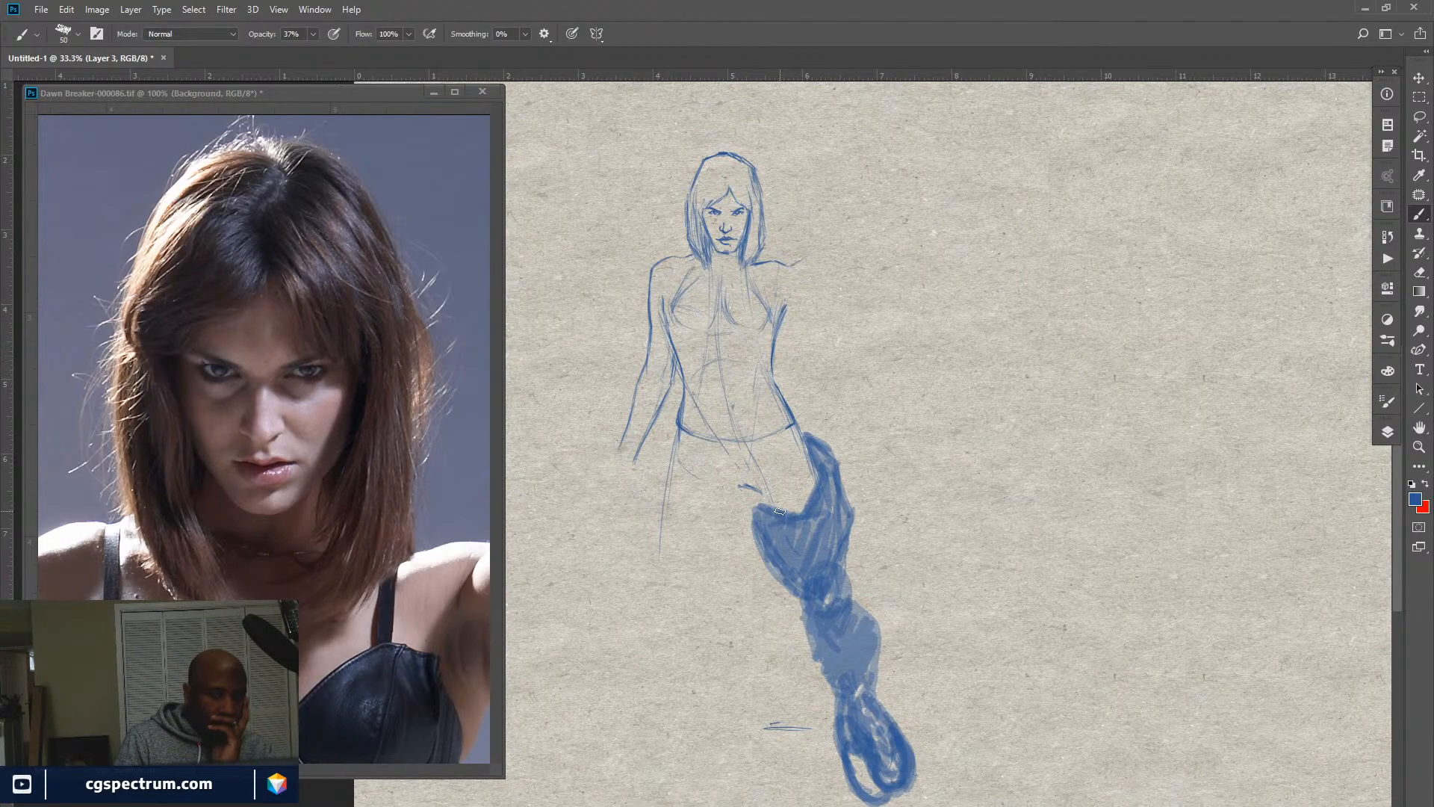
key("e")
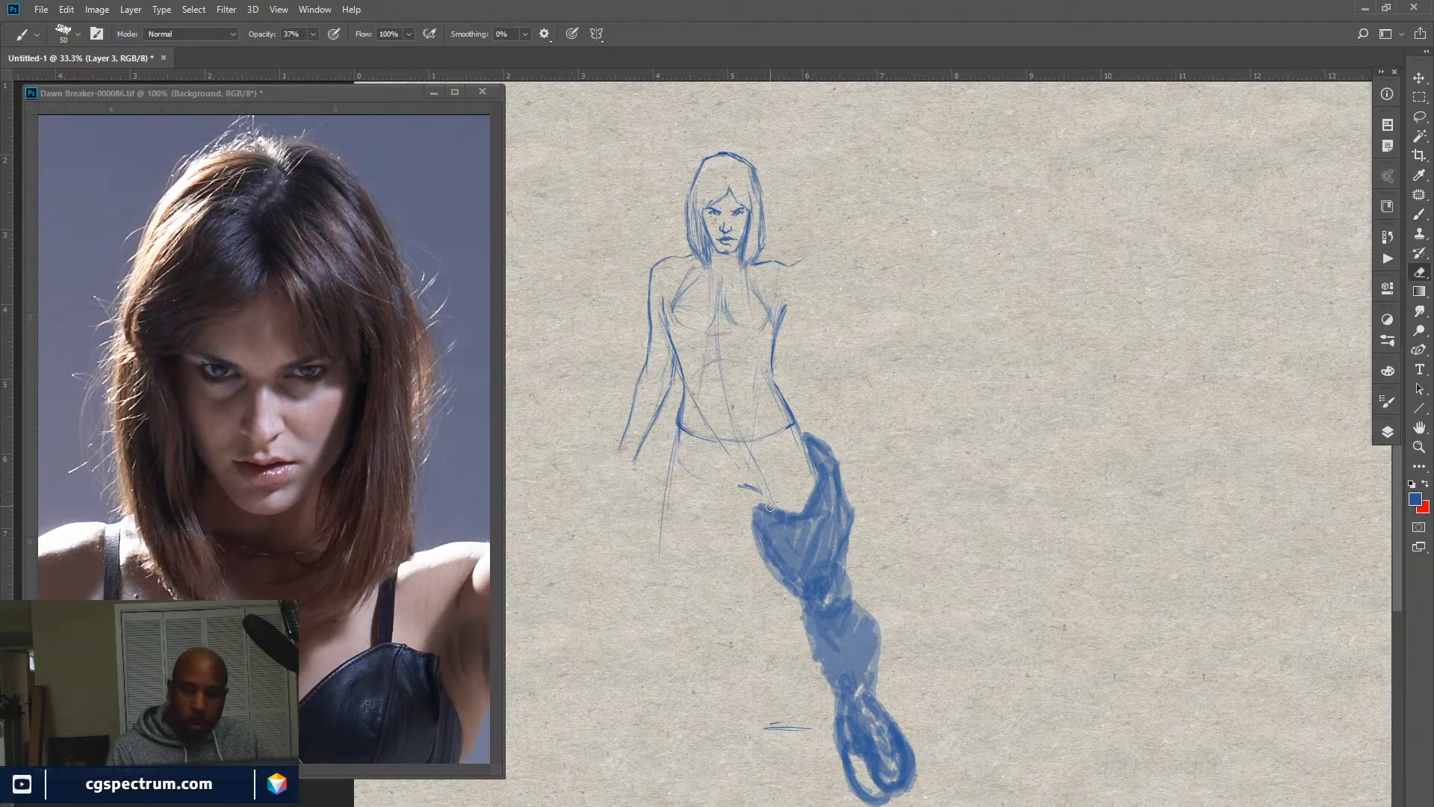
mouse_move(779, 509)
left_mouse_down()
mouse_move(761, 539)
mouse_move(782, 504)
mouse_move(776, 577)
mouse_move(771, 517)
mouse_move(778, 567)
mouse_move(786, 506)
mouse_move(786, 576)
mouse_move(776, 514)
mouse_move(787, 574)
left_mouse_up()
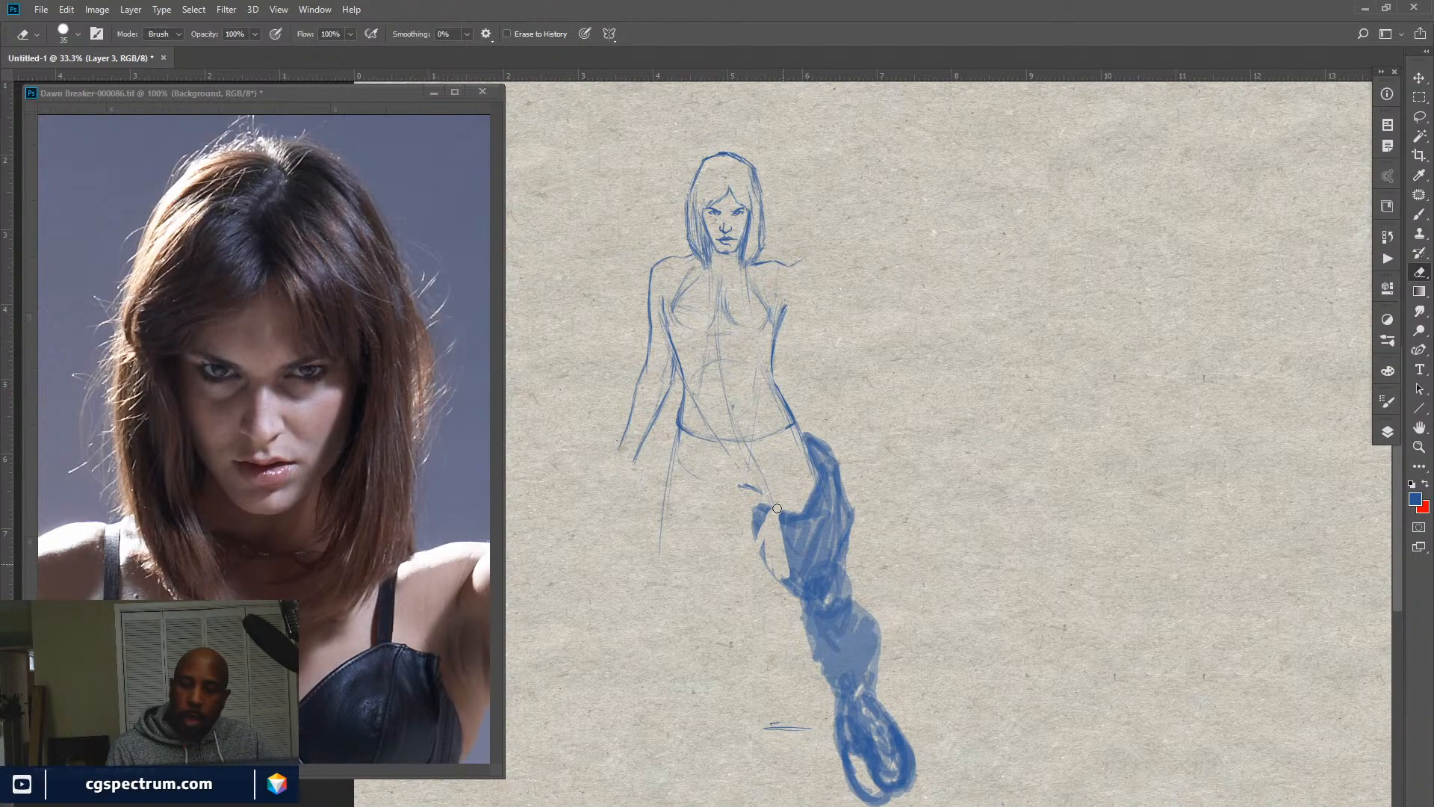
mouse_move(786, 505)
left_mouse_down()
mouse_move(780, 558)
mouse_move(780, 500)
mouse_move(753, 510)
mouse_move(782, 577)
left_mouse_up()
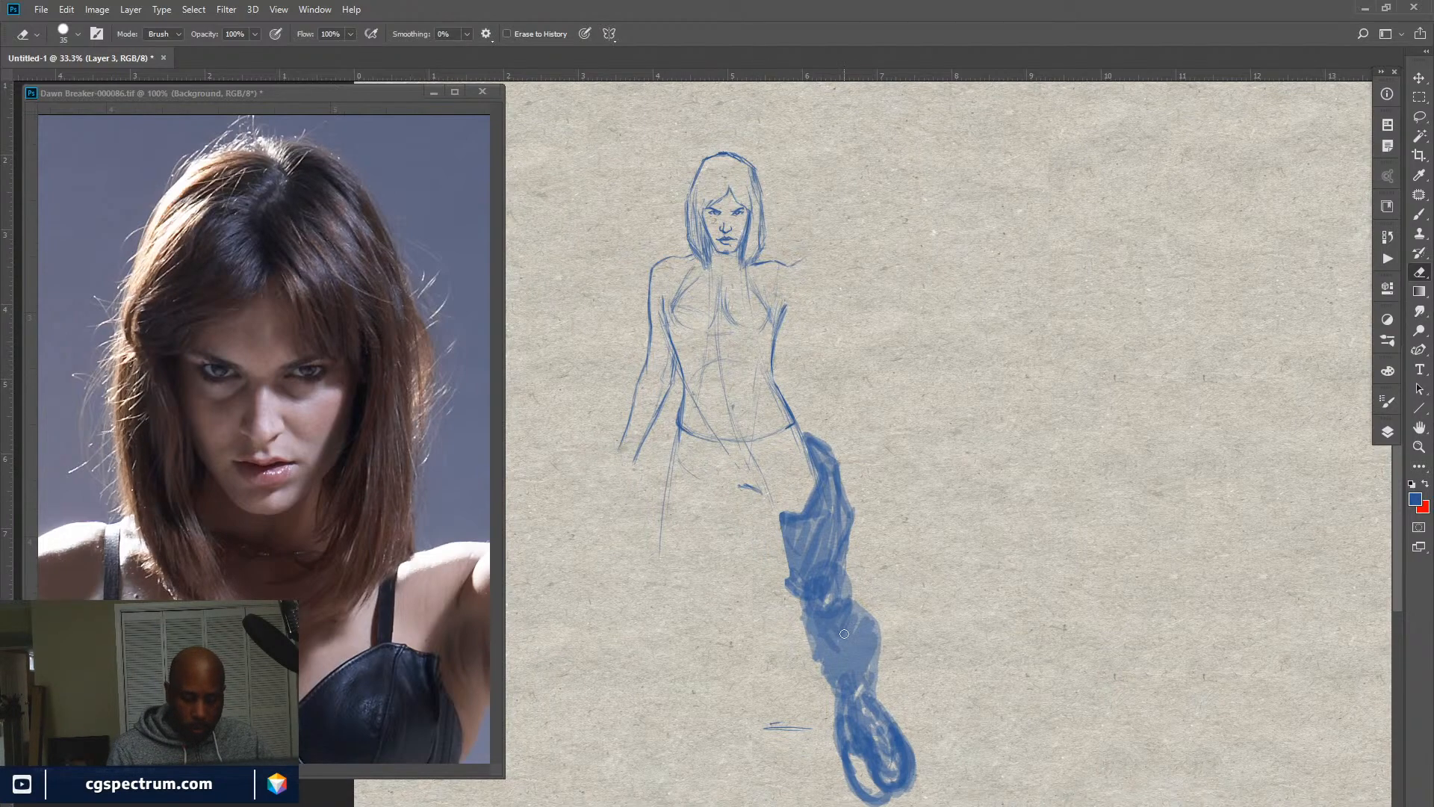
Redefine the trimmed inner thigh edge with the brush and sketch hatched strokes across the gap up to the hip.
key("b")
left_click_drag(787, 543, 799, 593)
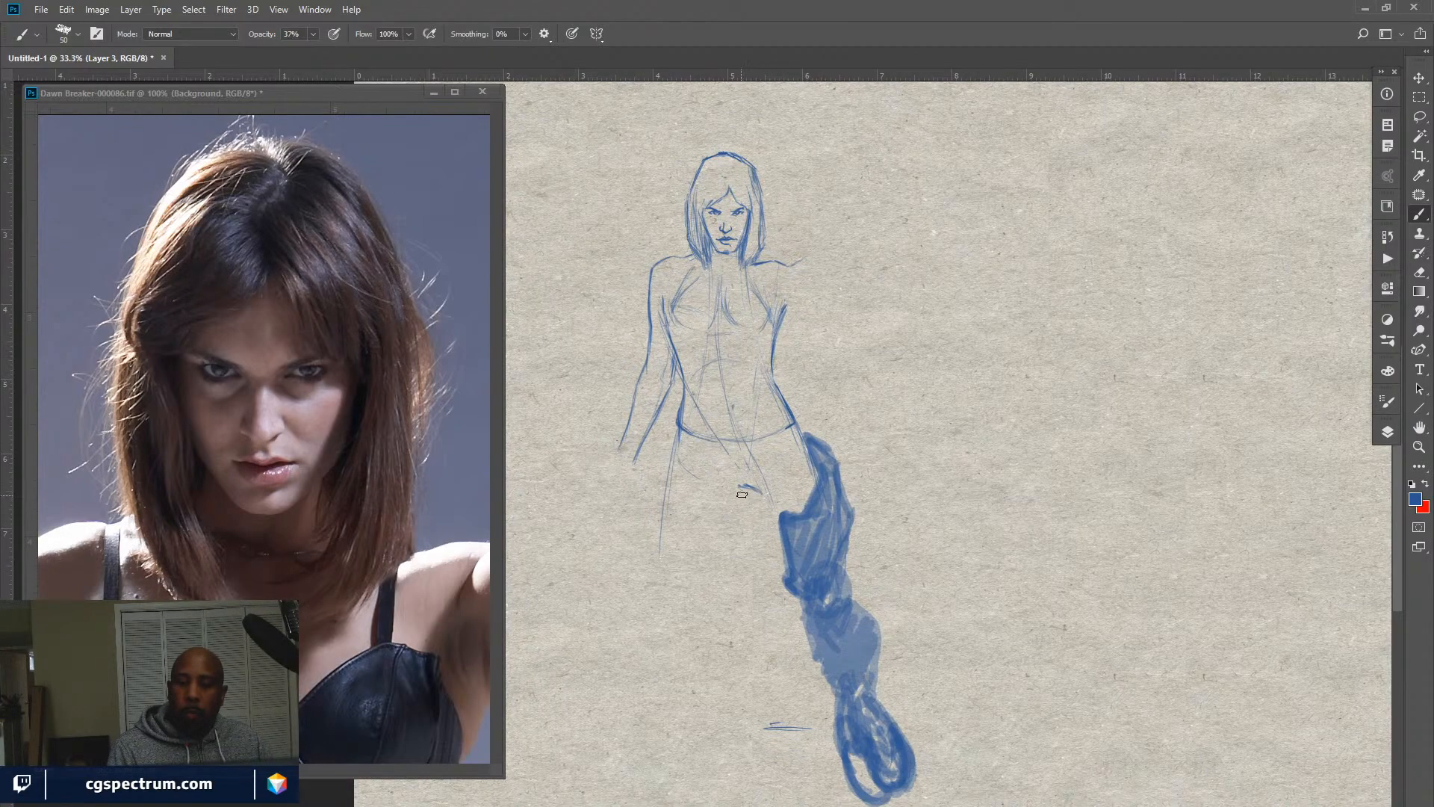
mouse_move(745, 490)
left_mouse_down()
mouse_move(788, 566)
mouse_move(753, 495)
mouse_move(775, 508)
mouse_move(778, 541)
mouse_move(755, 489)
mouse_move(785, 510)
mouse_move(779, 464)
mouse_move(766, 496)
mouse_move(805, 488)
mouse_move(771, 508)
mouse_move(787, 510)
mouse_move(800, 461)
mouse_move(804, 482)
mouse_move(798, 450)
left_mouse_up()
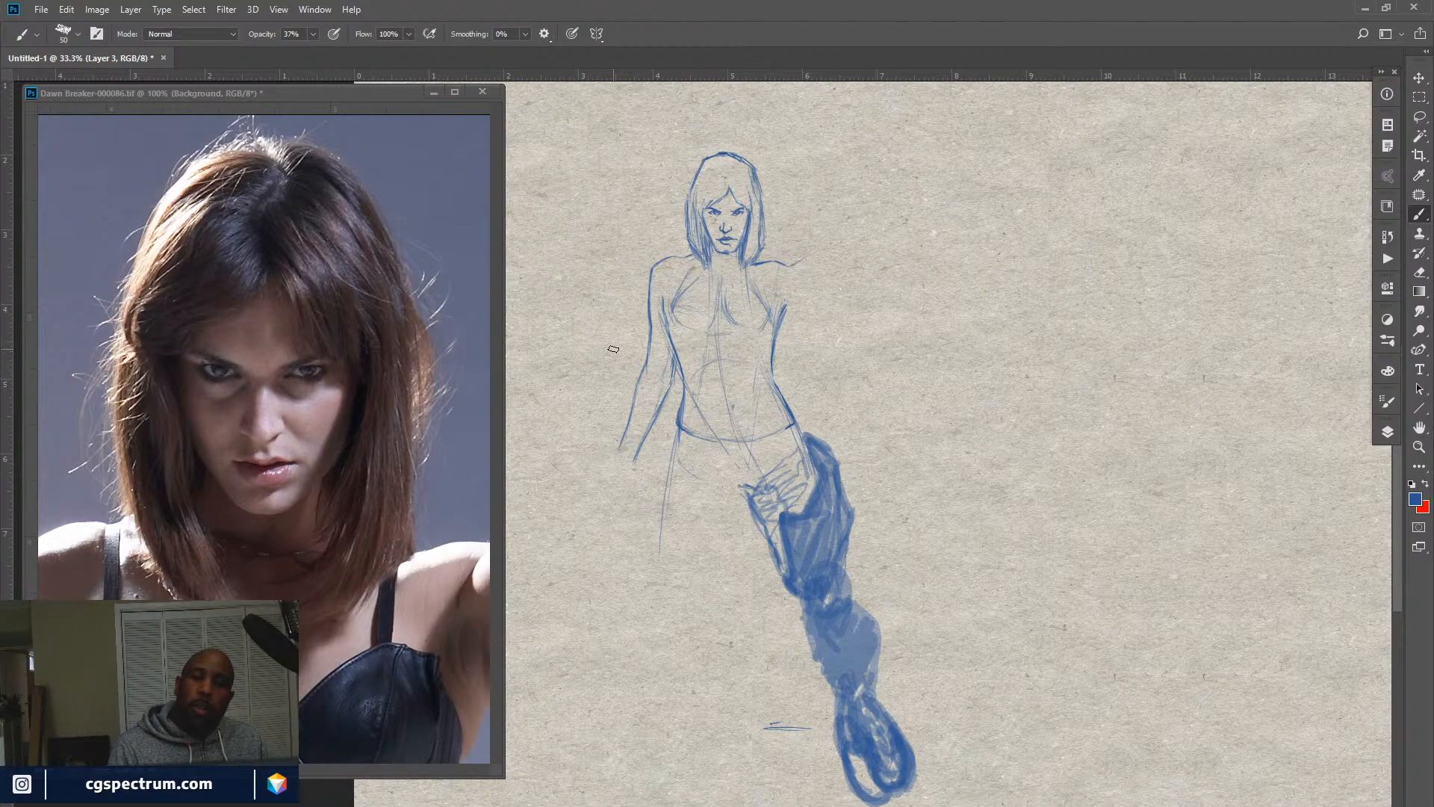
Sketch the opposite thigh's outer and inner edges in blue, then lasso the shape and shift it slightly down.
mouse_move(665, 467)
left_mouse_down()
mouse_move(697, 497)
mouse_move(677, 486)
mouse_move(694, 539)
mouse_move(660, 474)
mouse_move(645, 546)
mouse_move(646, 492)
mouse_move(669, 580)
mouse_move(650, 576)
mouse_move(646, 479)
mouse_move(660, 570)
mouse_move(650, 506)
mouse_move(692, 528)
mouse_move(697, 517)
mouse_move(701, 592)
left_mouse_up()
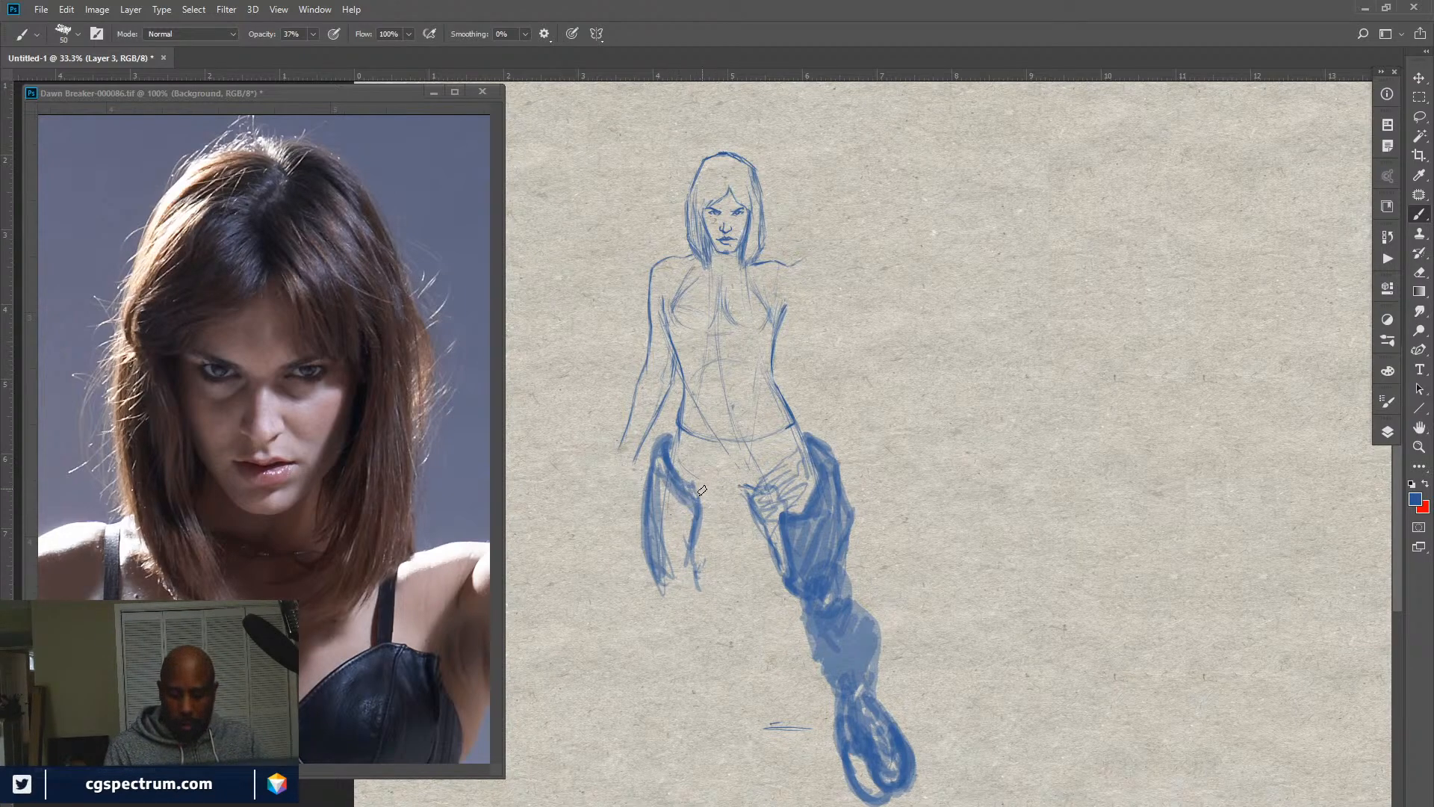
key("l")
mouse_move(669, 424)
left_mouse_down()
mouse_move(655, 437)
mouse_move(637, 568)
mouse_move(719, 519)
left_mouse_up()
left_click_drag(674, 432, 674, 433)
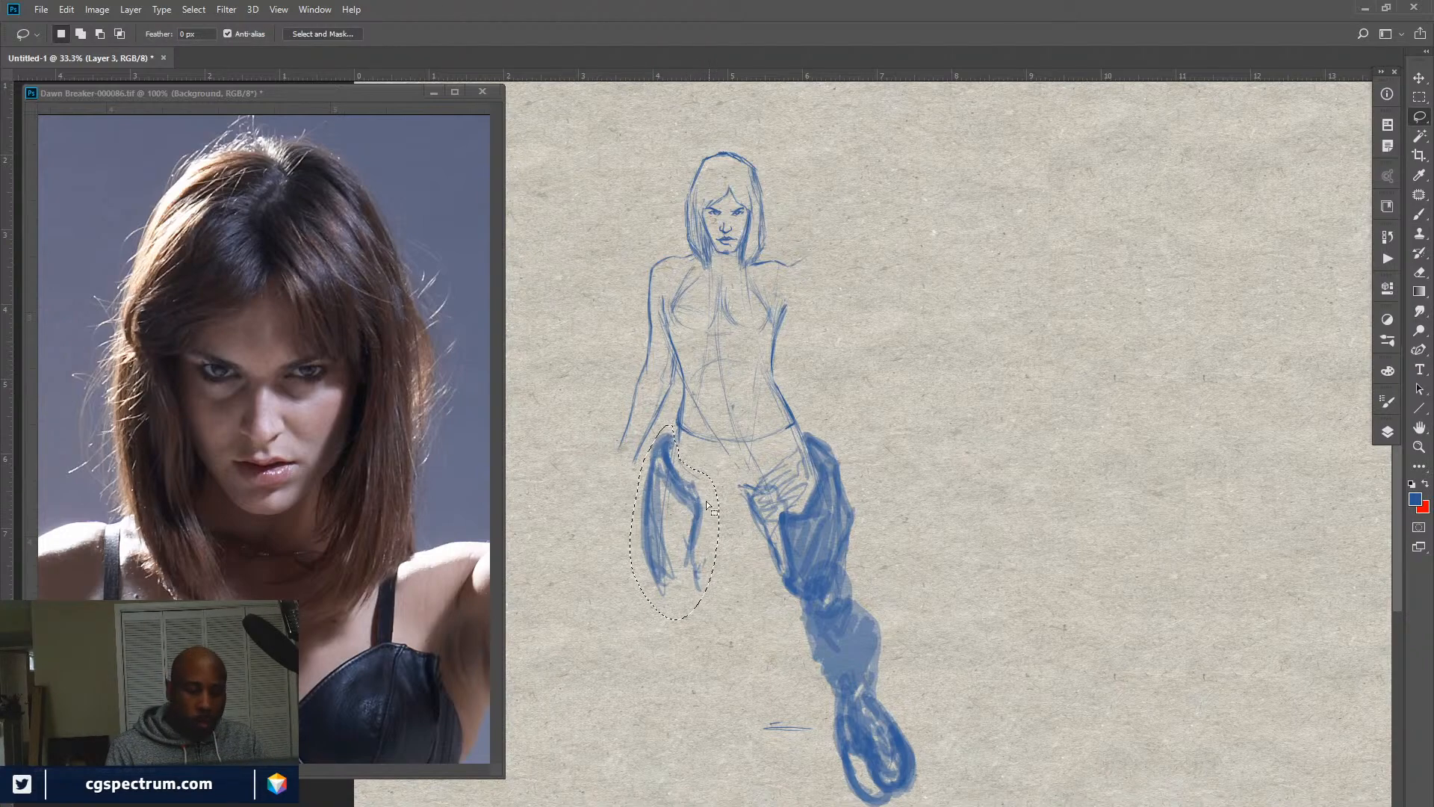
key("v")
left_click_drag(691, 554, 688, 564)
key("ctrl+d")
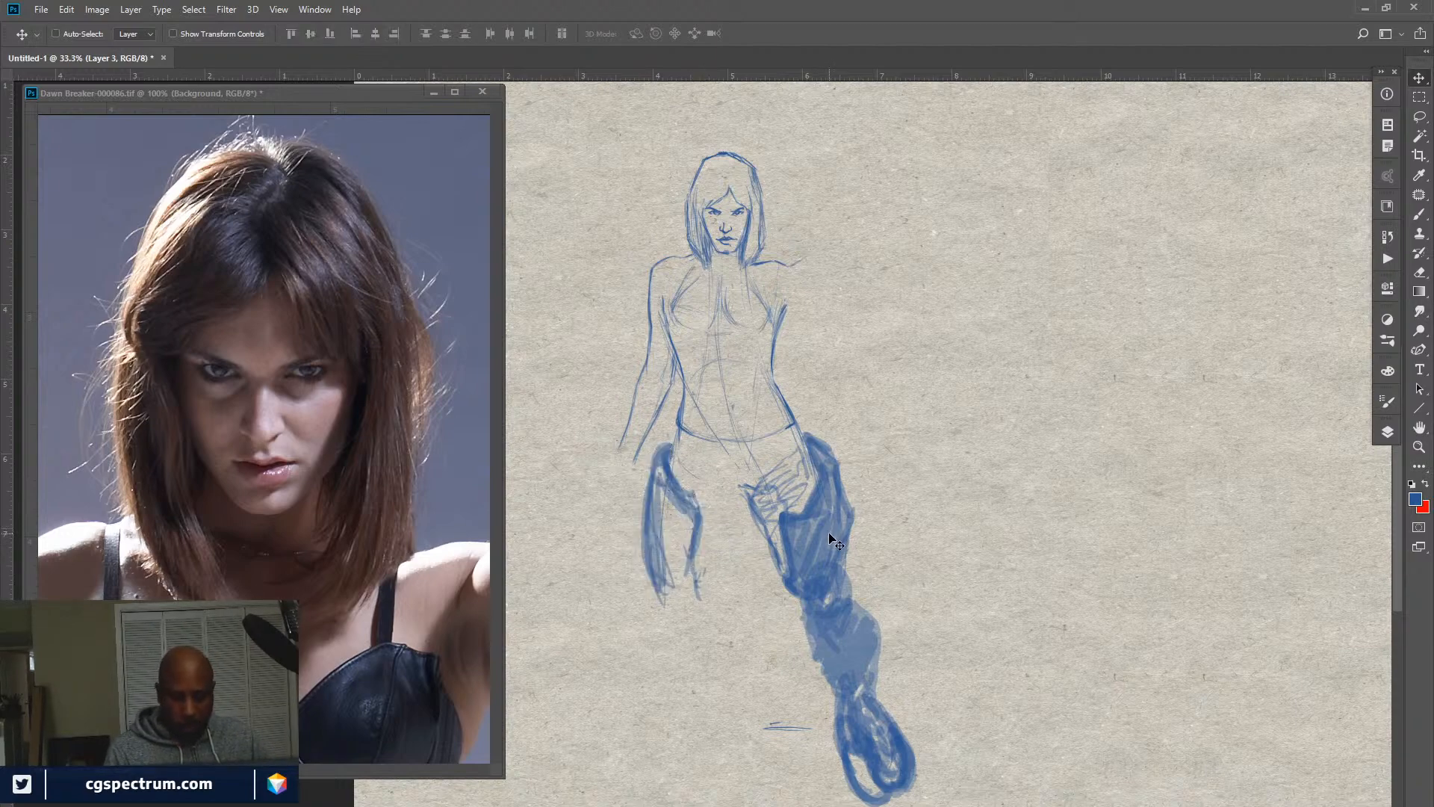
Lightly sketch a slanted arm-like shape with overlapping ovals beyond the figure's open shoulder, using the brush at 30 px.
key("b")
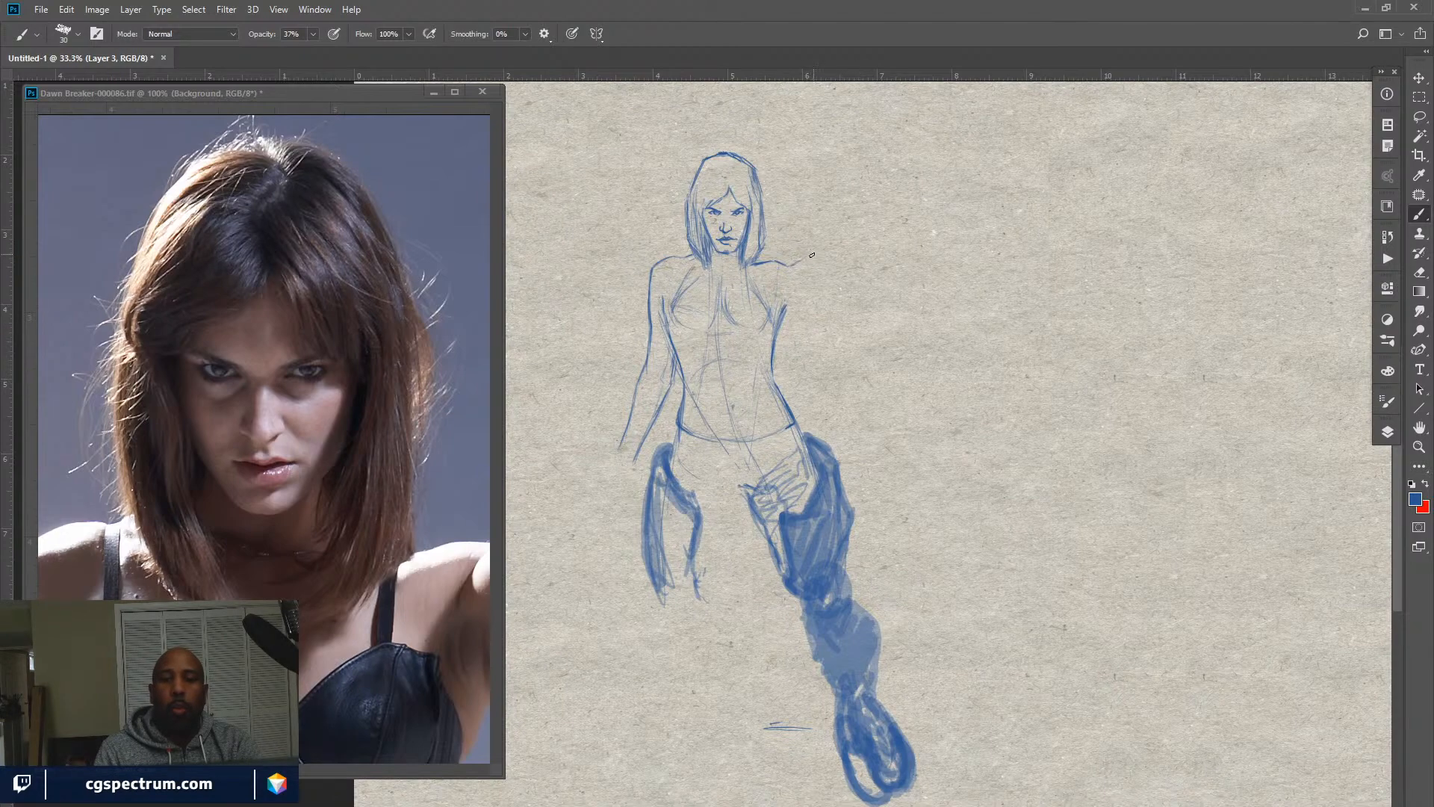
mouse_move(847, 226)
left_mouse_down()
mouse_move(883, 166)
mouse_move(913, 152)
mouse_move(900, 150)
mouse_move(944, 151)
mouse_move(858, 228)
mouse_move(876, 186)
mouse_move(836, 241)
left_mouse_up()
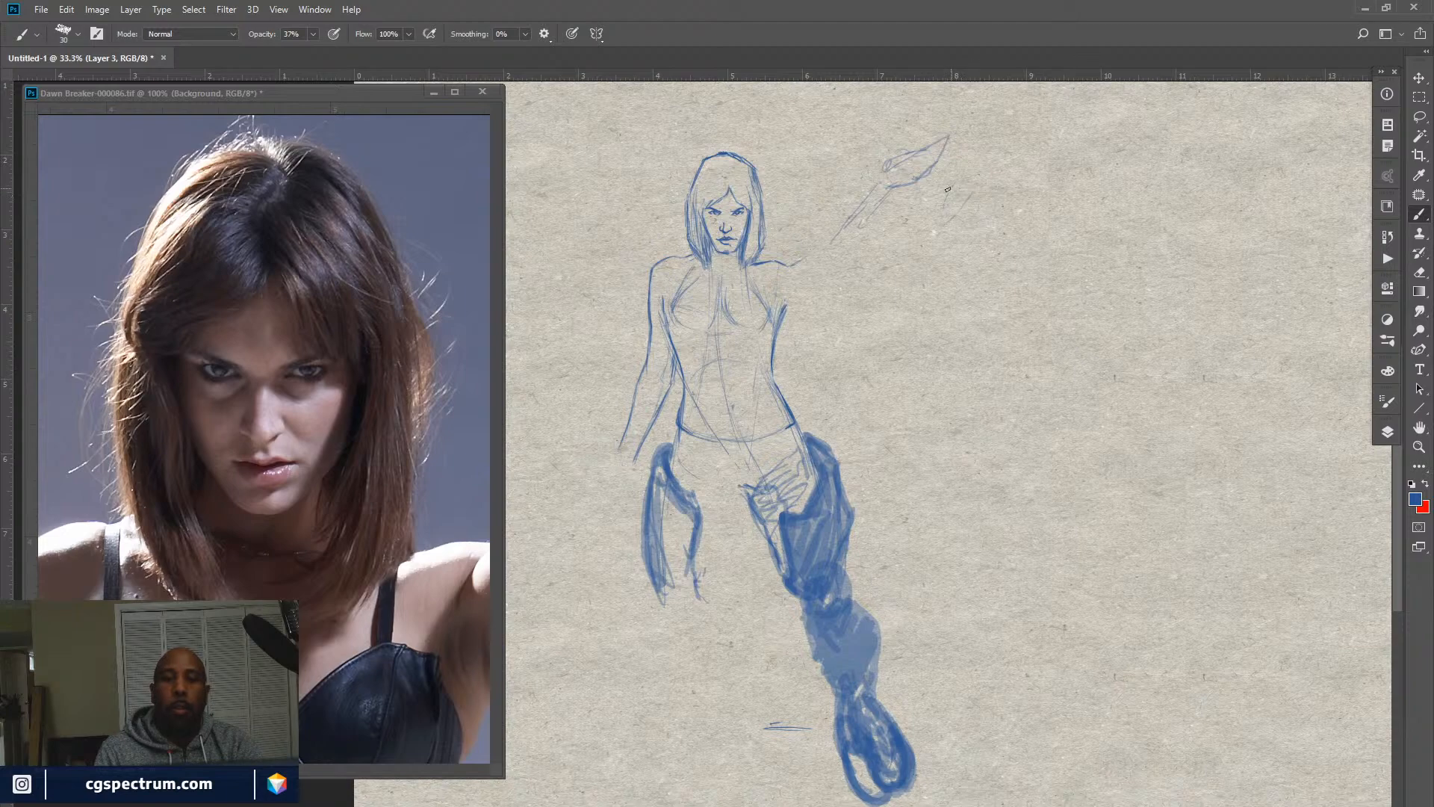
mouse_move(948, 189)
left_mouse_down()
mouse_move(931, 253)
mouse_move(971, 197)
mouse_move(963, 180)
mouse_move(977, 233)
mouse_move(965, 199)
mouse_move(944, 213)
mouse_move(947, 117)
mouse_move(978, 185)
mouse_move(922, 133)
mouse_move(975, 224)
left_mouse_up()
mouse_move(921, 133)
left_mouse_down()
mouse_move(954, 206)
mouse_move(977, 198)
mouse_move(935, 174)
mouse_move(921, 198)
mouse_move(986, 120)
left_mouse_up()
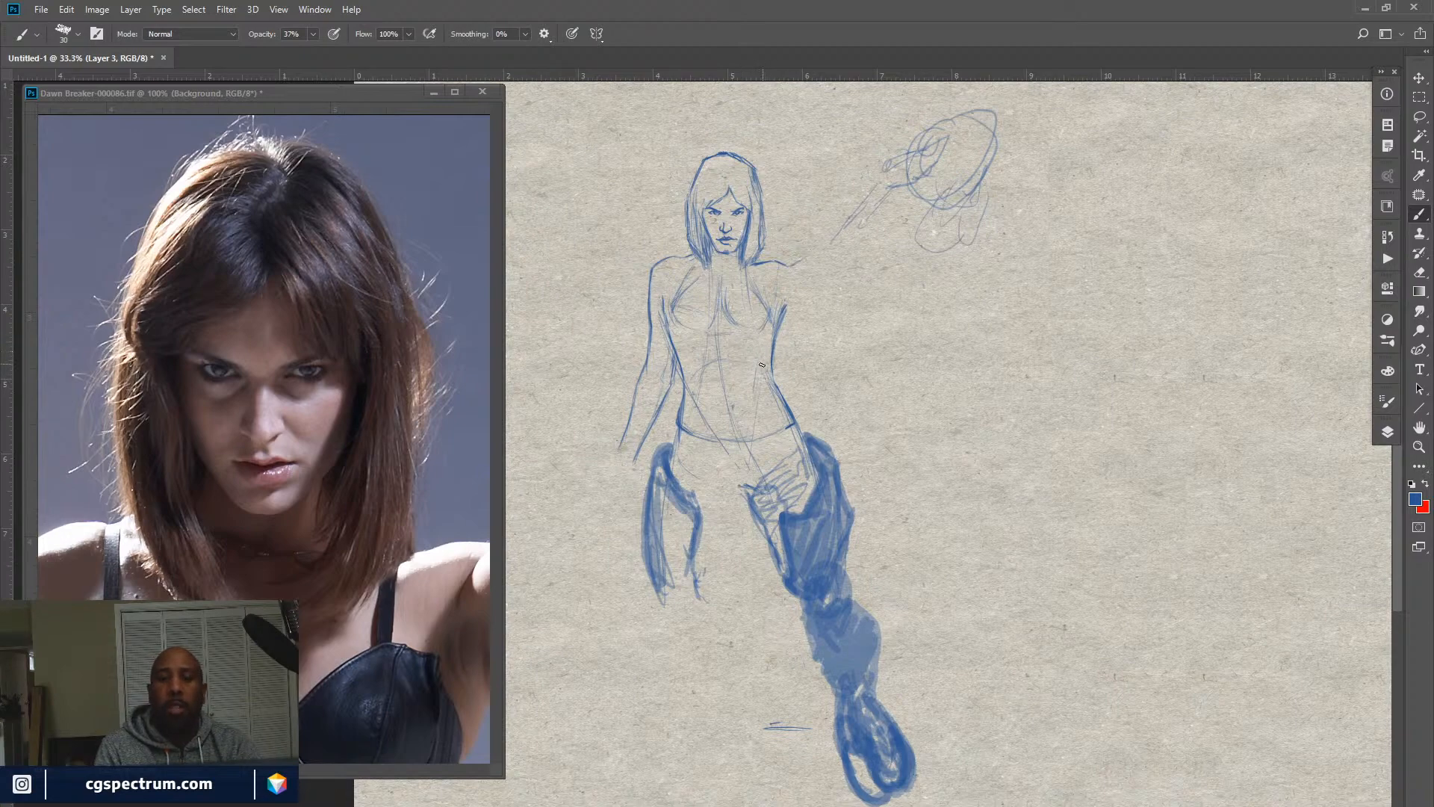
Show the layer list and toggle Layer 1 copy off and on to compare it with Layer 3.
left_click(1388, 431)
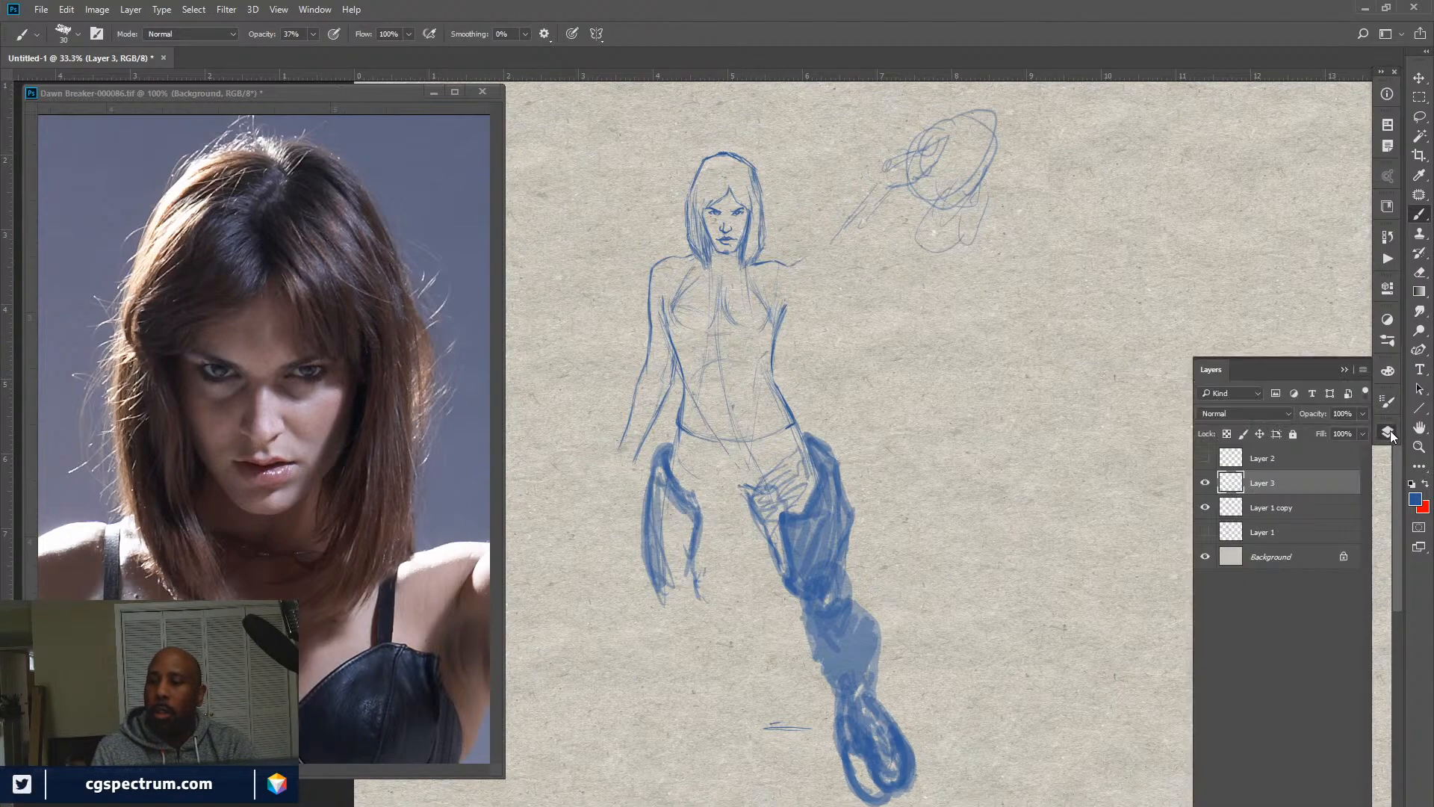
left_click(1205, 507)
left_click(1205, 508)
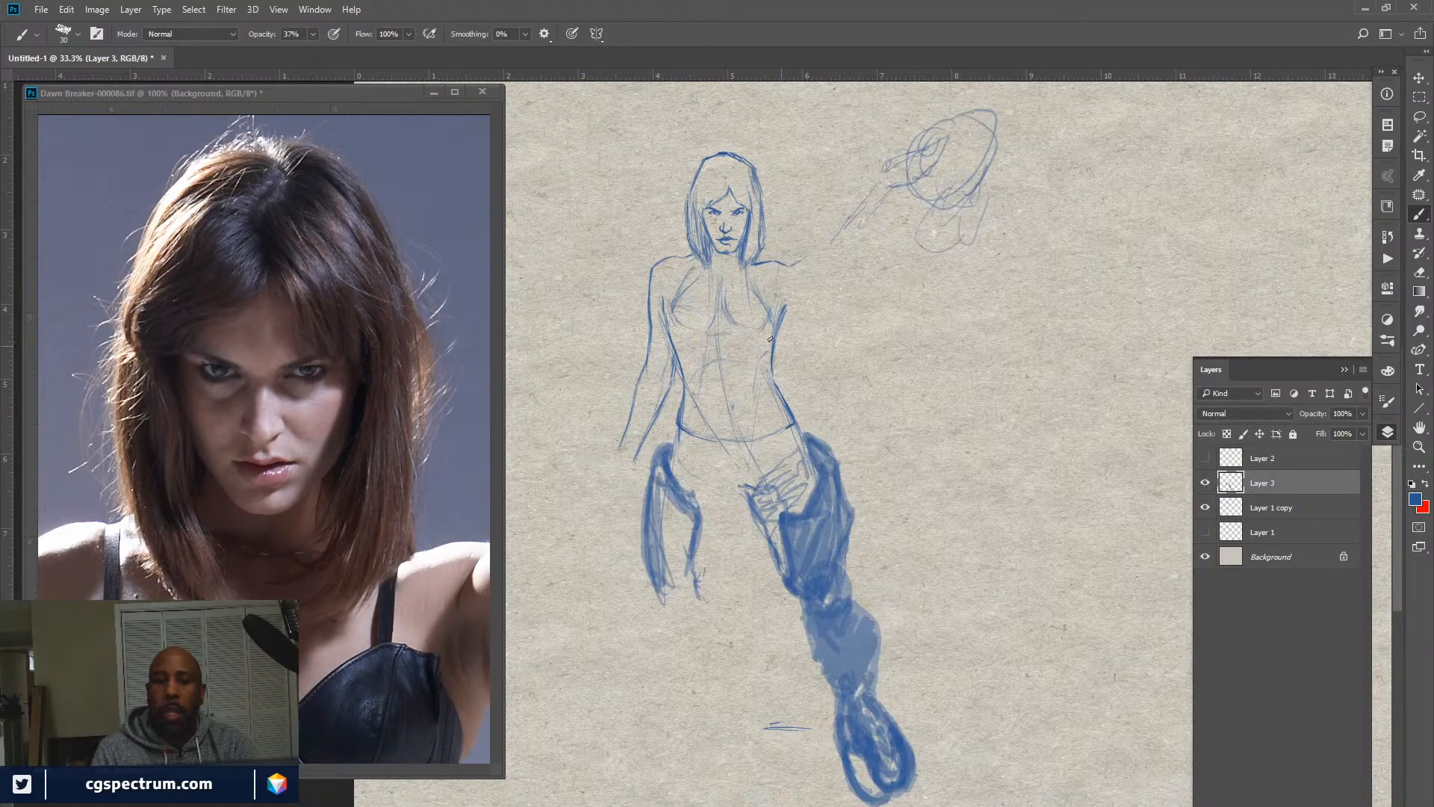
Draw the chest piece's curved lower edge in blue, erasing the first attempt, and define its neckline and side edges.
mouse_move(758, 365)
left_mouse_down()
mouse_move(773, 359)
mouse_move(719, 390)
left_mouse_up()
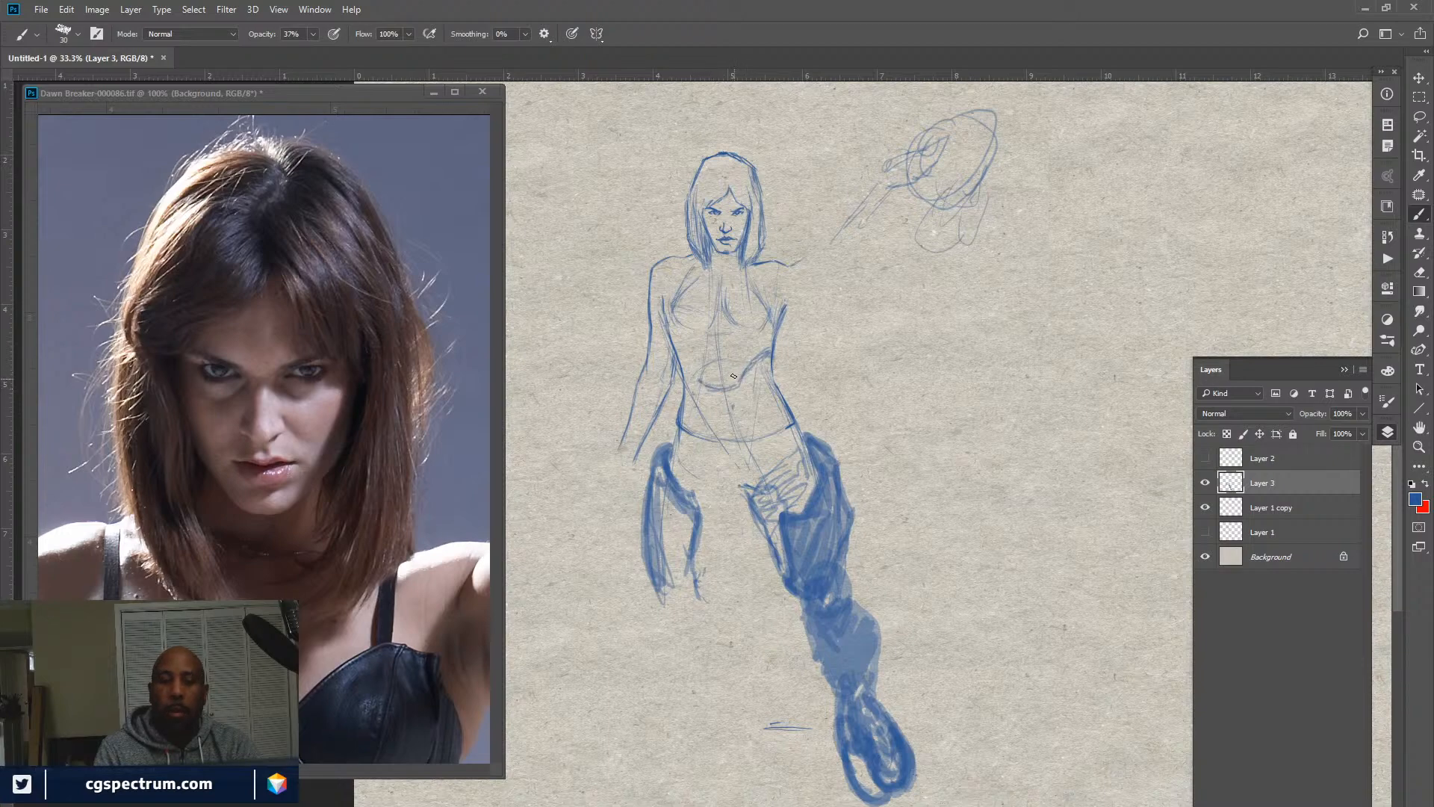
key("e")
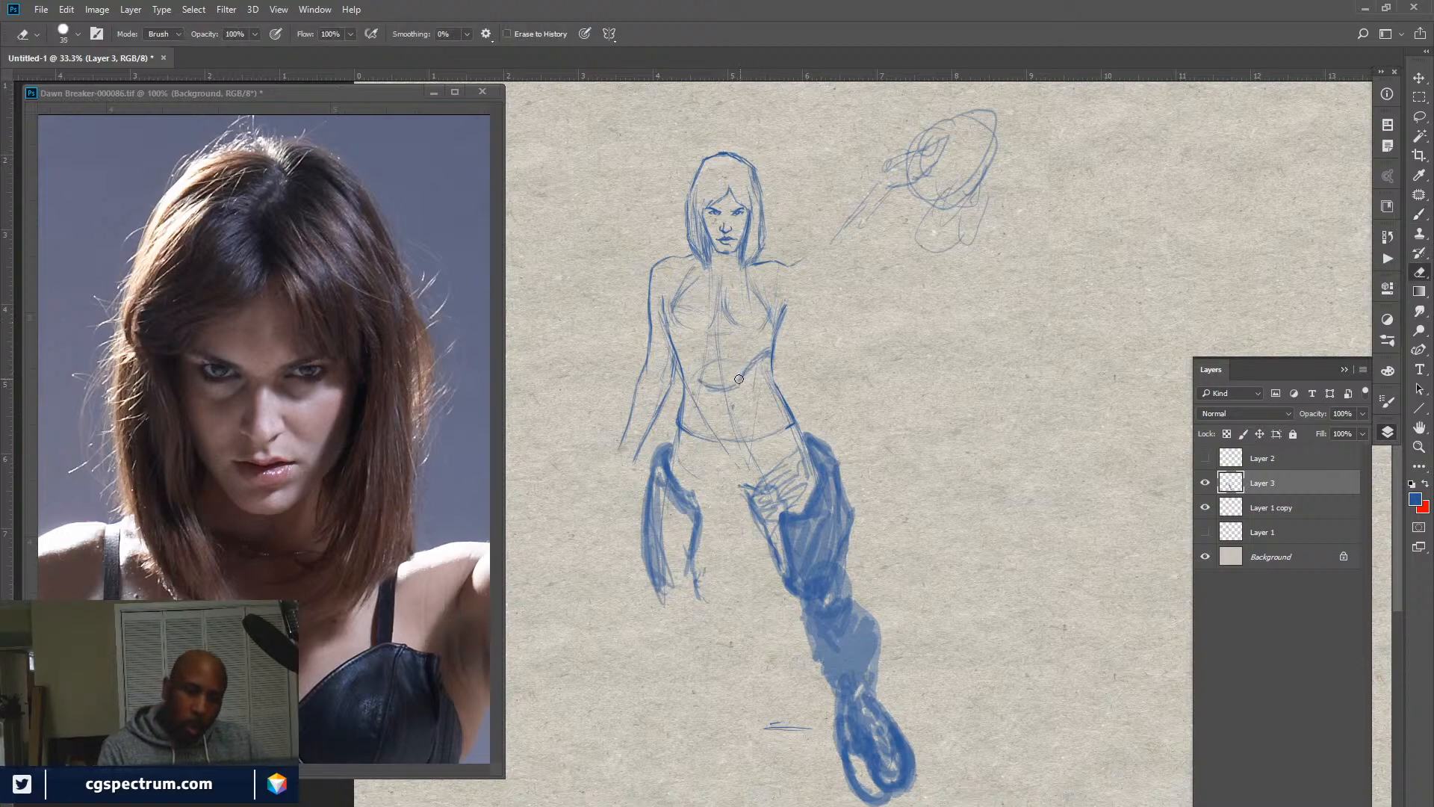
left_click_drag(709, 386, 723, 387)
key("b")
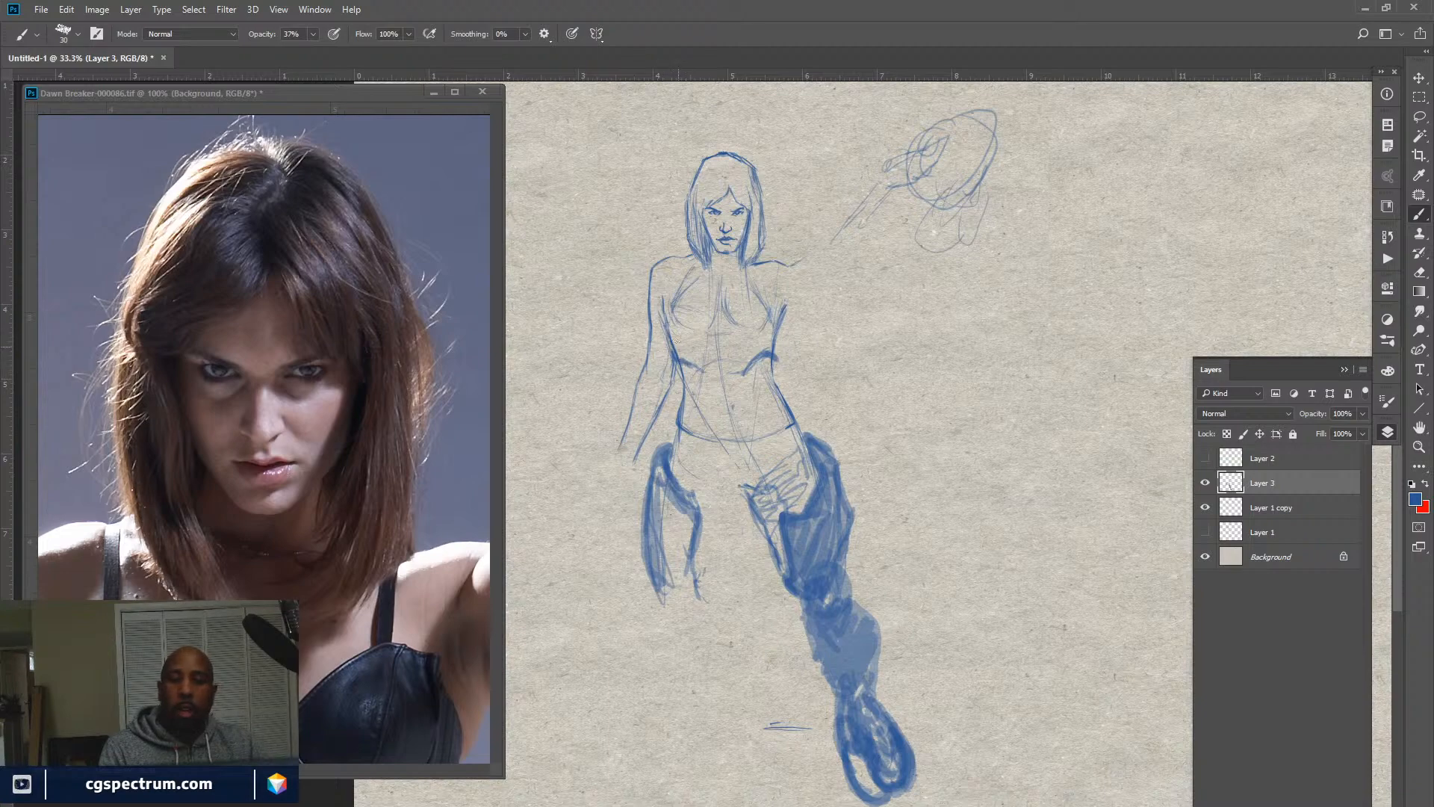
mouse_move(696, 366)
left_mouse_down()
mouse_move(744, 371)
mouse_move(767, 354)
left_mouse_up()
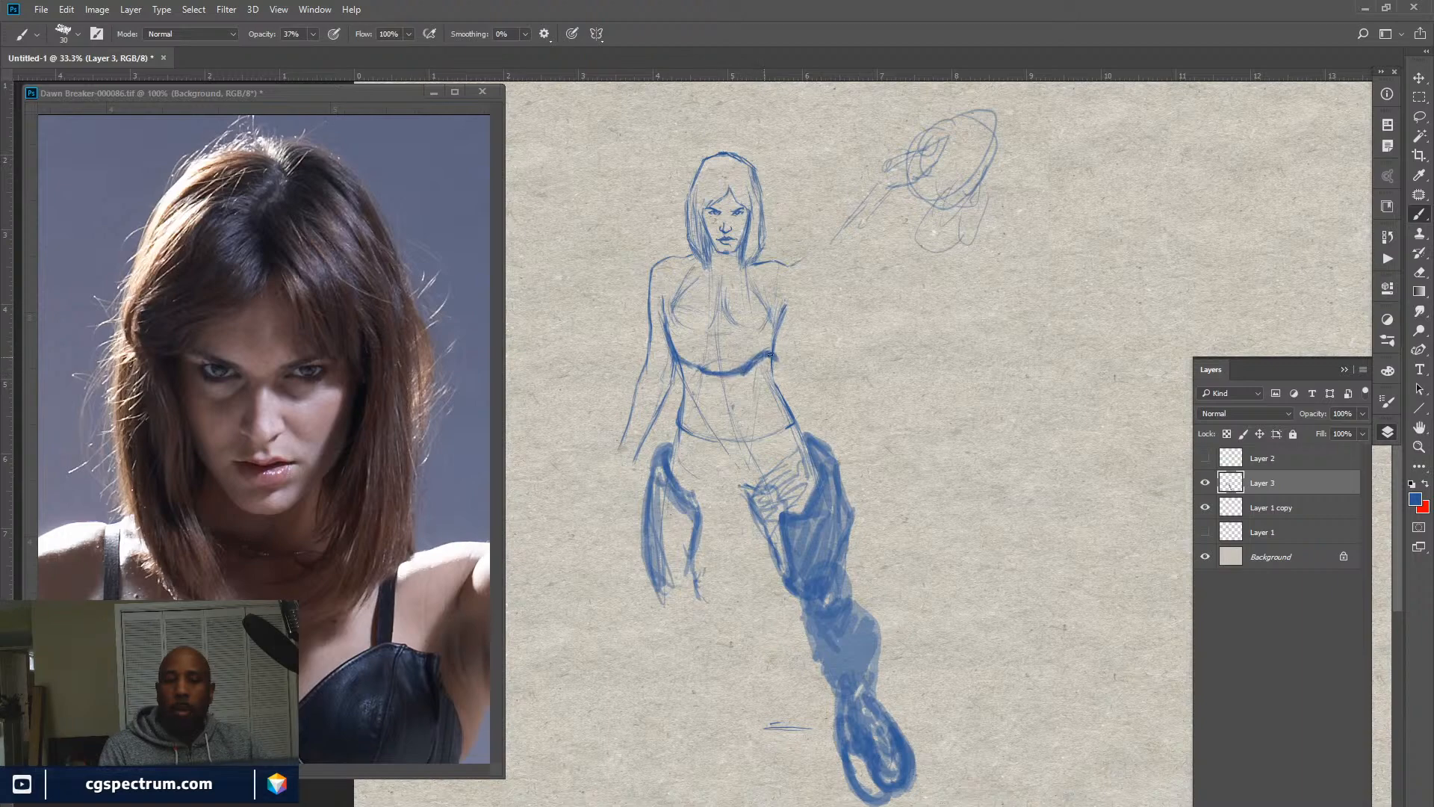
mouse_move(781, 304)
left_mouse_down()
mouse_move(751, 329)
mouse_move(684, 336)
mouse_move(664, 308)
mouse_move(698, 332)
left_mouse_up()
mouse_move(702, 333)
left_mouse_down()
mouse_move(735, 337)
mouse_move(767, 319)
mouse_move(777, 285)
mouse_move(777, 342)
left_mouse_up()
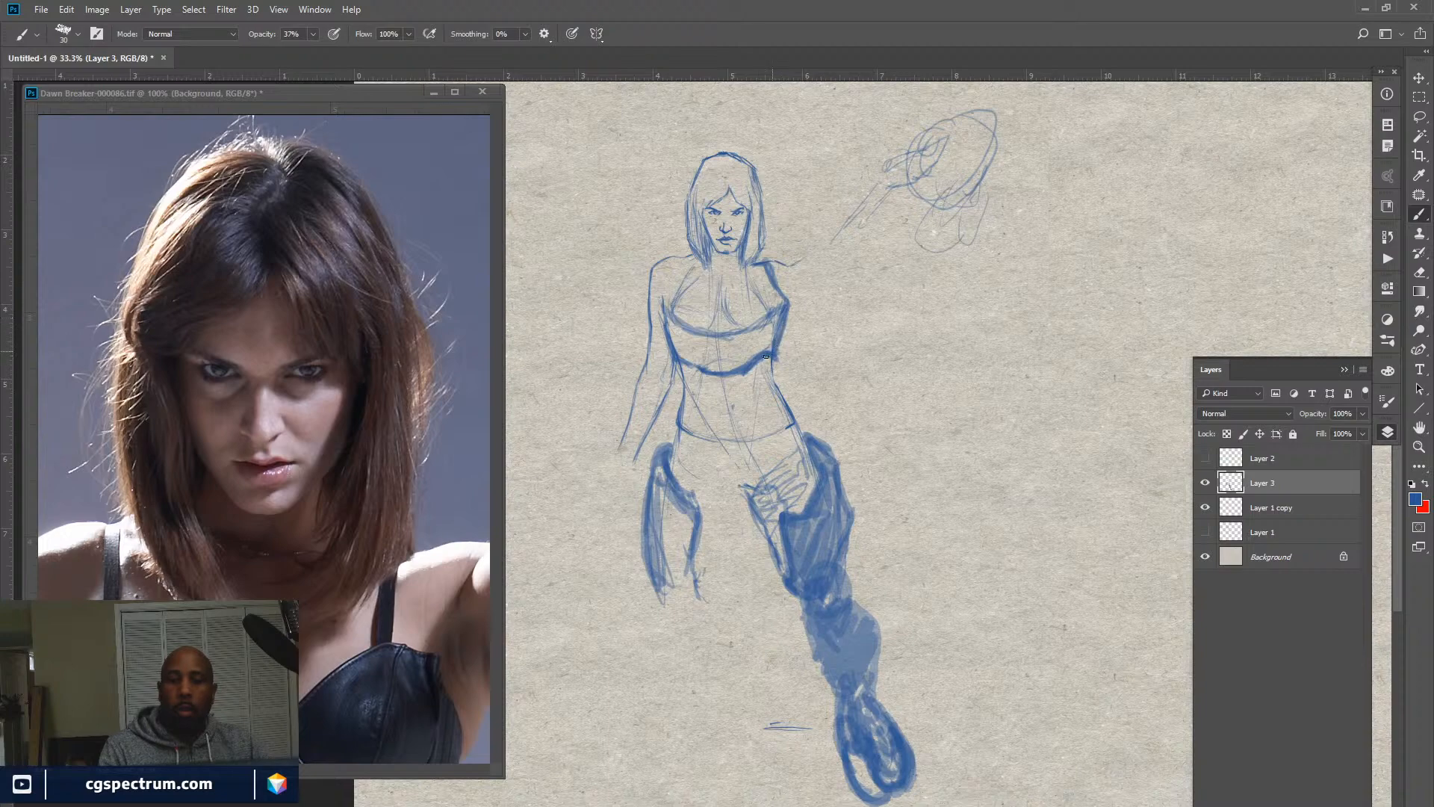
Sketch bold rounded hip guards on both sides of the waist, angling inward toward the pelvis.
mouse_move(777, 391)
left_mouse_down()
mouse_move(795, 418)
mouse_move(784, 395)
mouse_move(762, 439)
mouse_move(762, 425)
mouse_move(790, 426)
mouse_move(796, 414)
mouse_move(776, 435)
mouse_move(792, 401)
mouse_move(757, 441)
left_mouse_up()
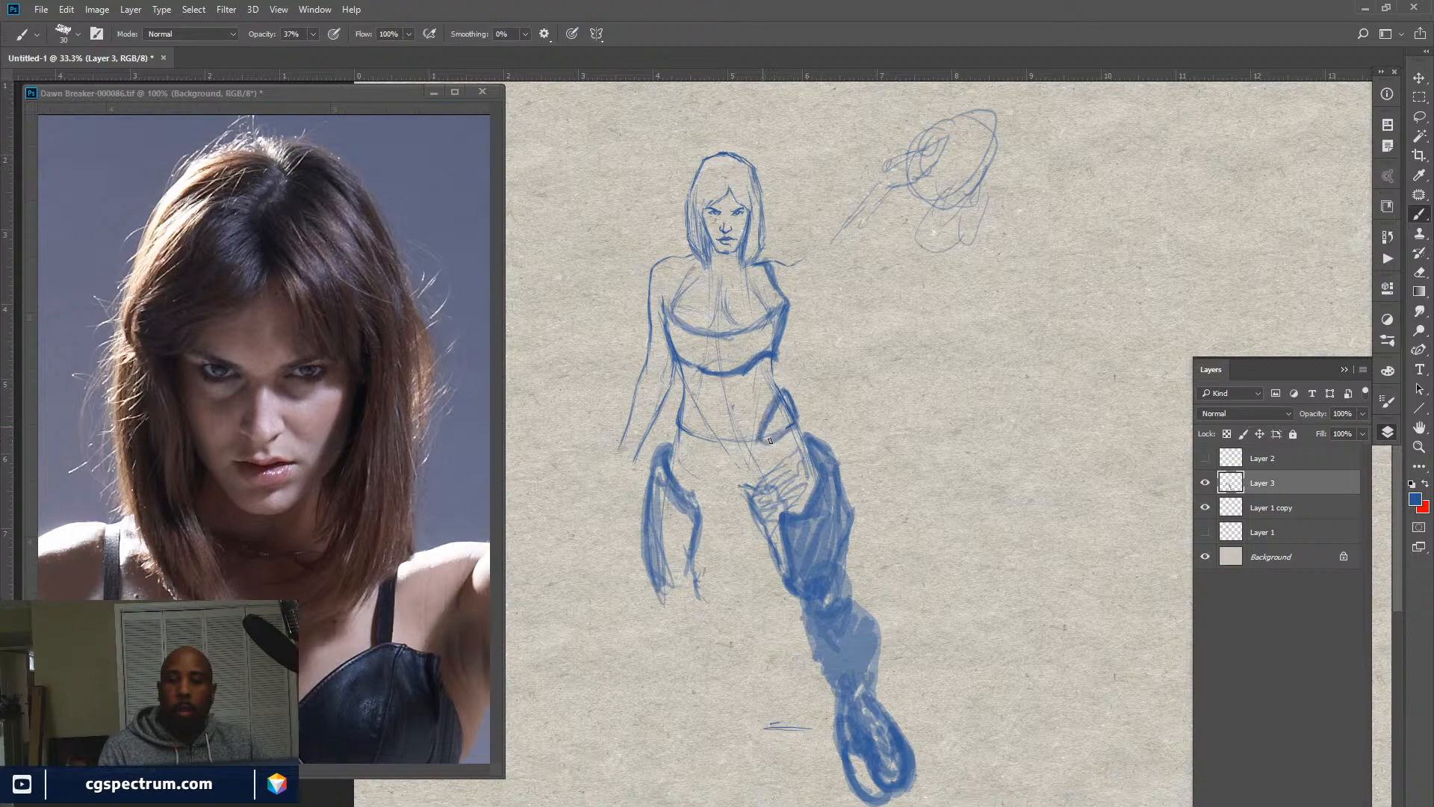
left_click_drag(792, 385, 776, 439)
mouse_move(676, 396)
left_mouse_down()
mouse_move(671, 427)
mouse_move(706, 436)
mouse_move(672, 424)
mouse_move(695, 440)
mouse_move(703, 415)
mouse_move(697, 441)
mouse_move(756, 442)
left_mouse_up()
left_click_drag(756, 442, 777, 440)
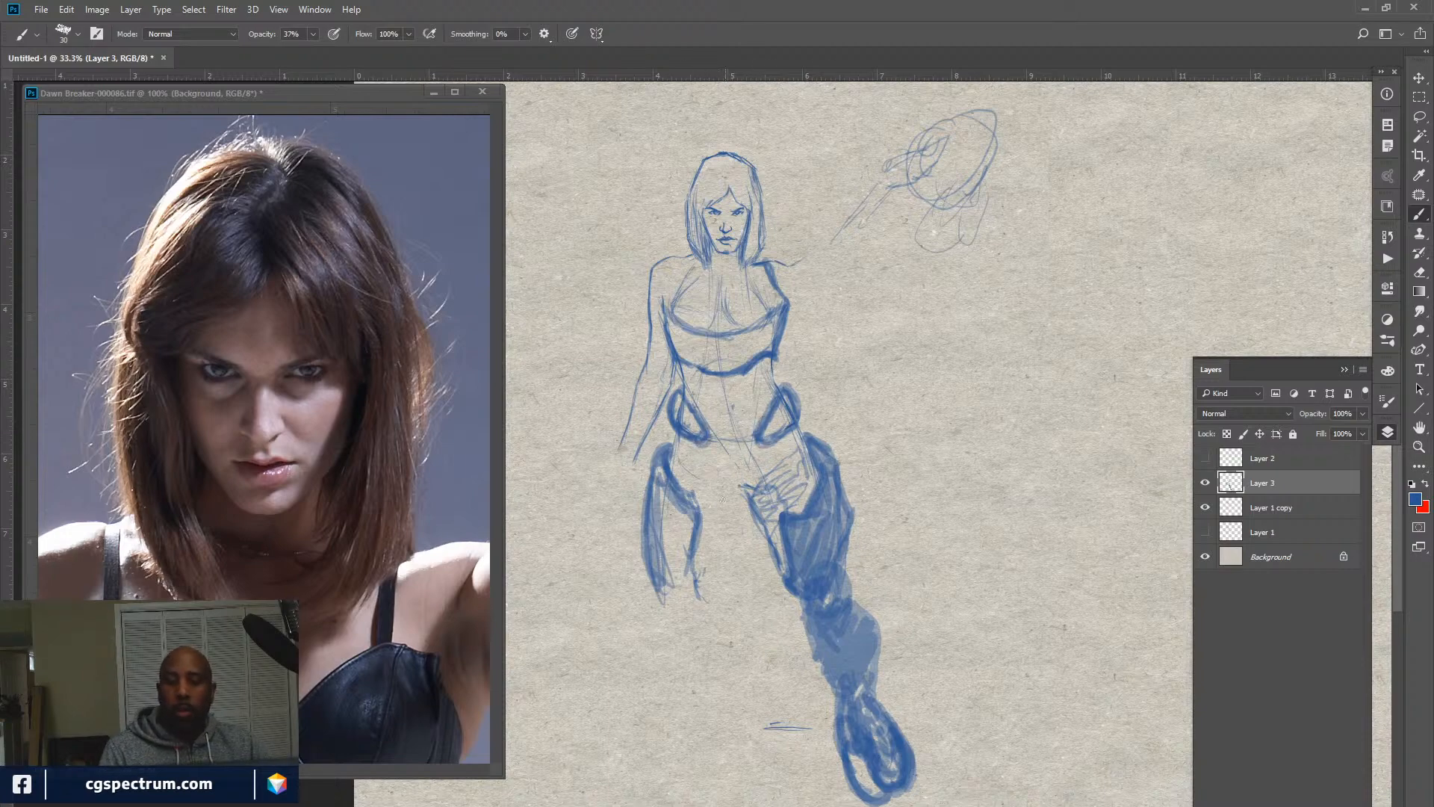
Strengthen both inner thigh edges up to the crotch and extend the unfilled thigh's outline down toward the knee.
mouse_move(672, 459)
left_mouse_down()
mouse_move(698, 509)
mouse_move(700, 591)
mouse_move(712, 569)
left_mouse_up()
mouse_move(732, 503)
left_mouse_down()
mouse_move(708, 584)
mouse_move(724, 521)
mouse_move(767, 543)
left_mouse_up()
left_click_drag(741, 491, 730, 505)
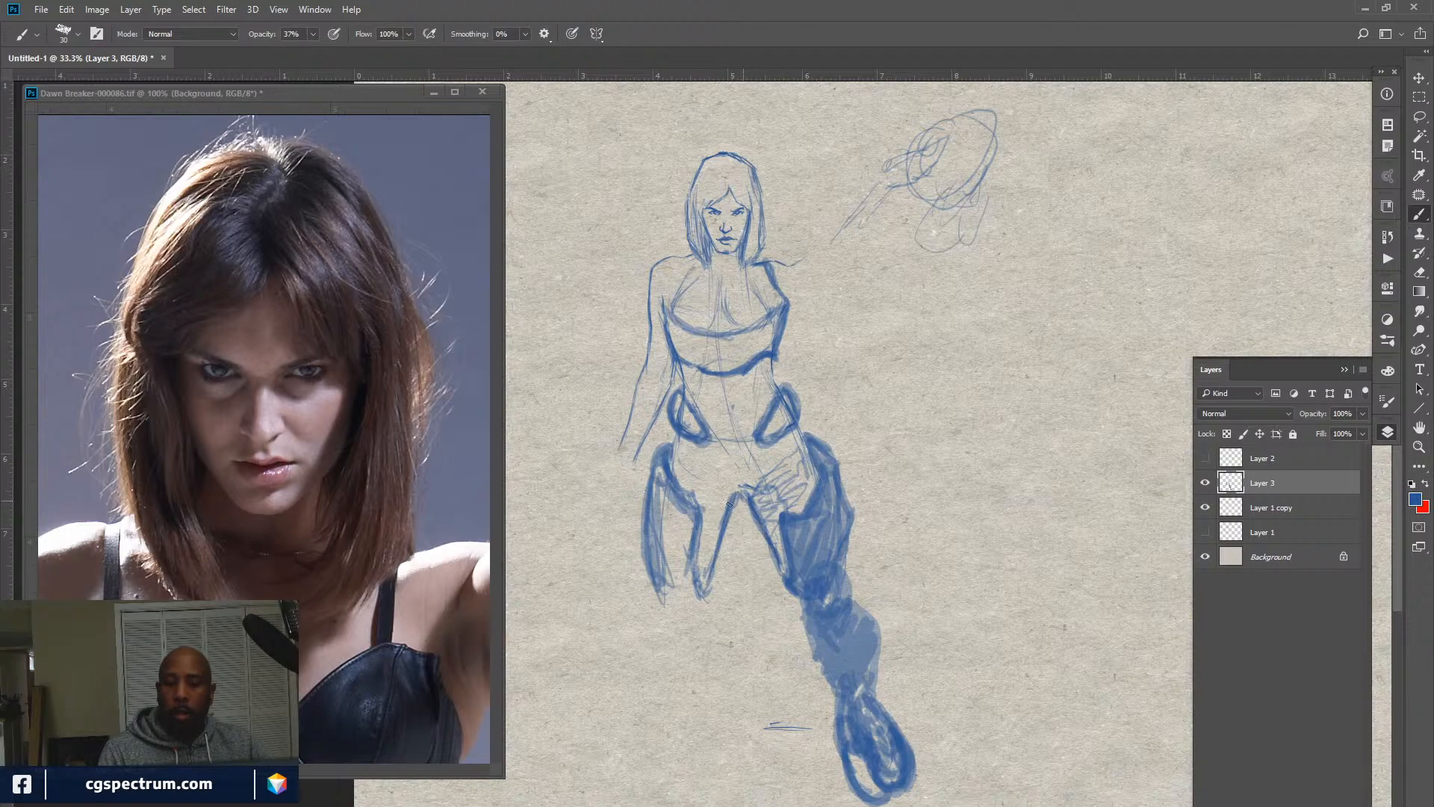
mouse_move(678, 570)
left_mouse_down()
mouse_move(660, 595)
mouse_move(661, 631)
left_mouse_up()
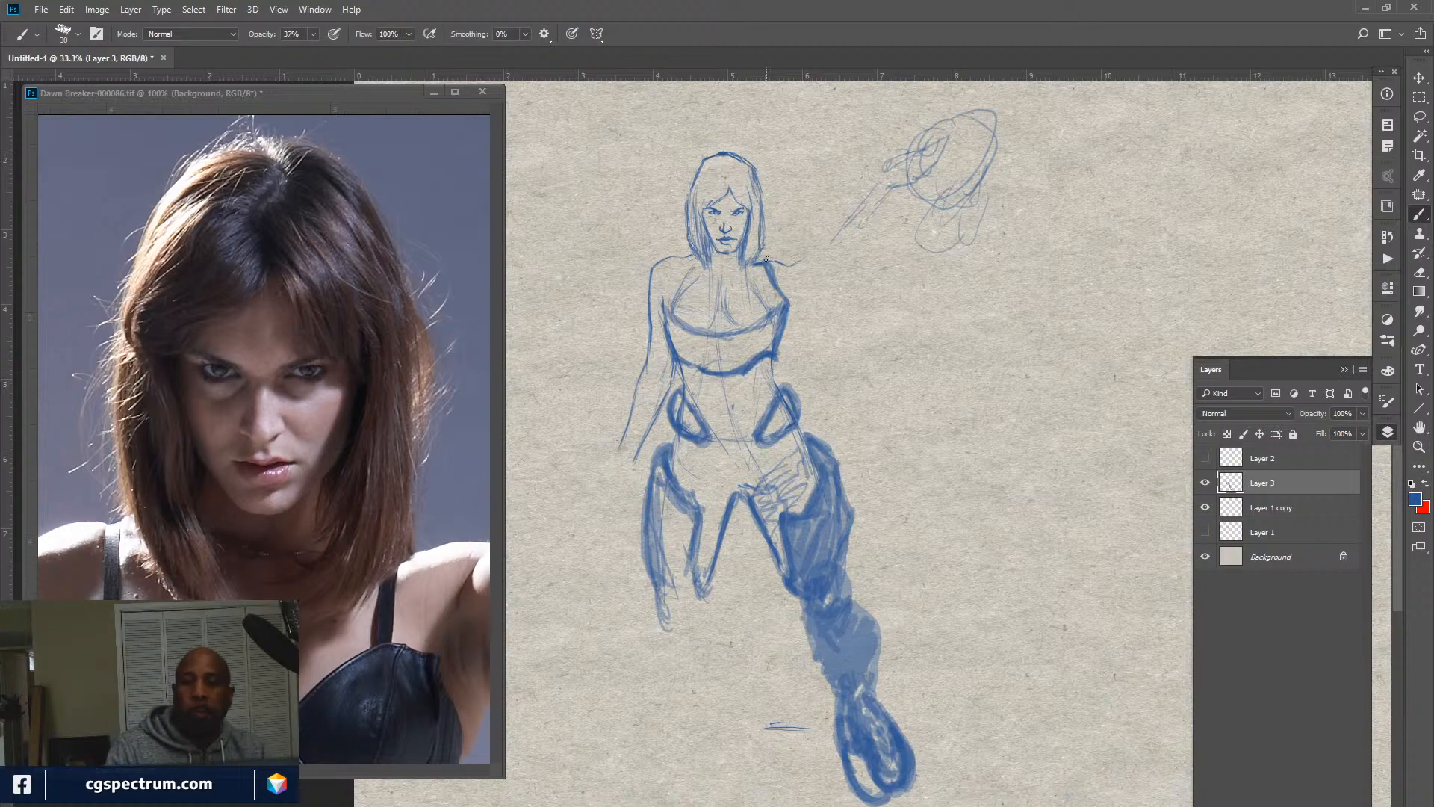
Sketch a pointed shoulder guard at the extended arm and add collar lines and V-shaped armor bands across the abdomen.
mouse_move(761, 266)
left_mouse_down()
mouse_move(794, 255)
mouse_move(817, 259)
mouse_move(784, 260)
mouse_move(794, 247)
mouse_move(812, 249)
mouse_move(799, 264)
mouse_move(821, 250)
mouse_move(785, 246)
mouse_move(778, 271)
mouse_move(814, 251)
mouse_move(785, 279)
mouse_move(818, 252)
mouse_move(783, 245)
left_mouse_up()
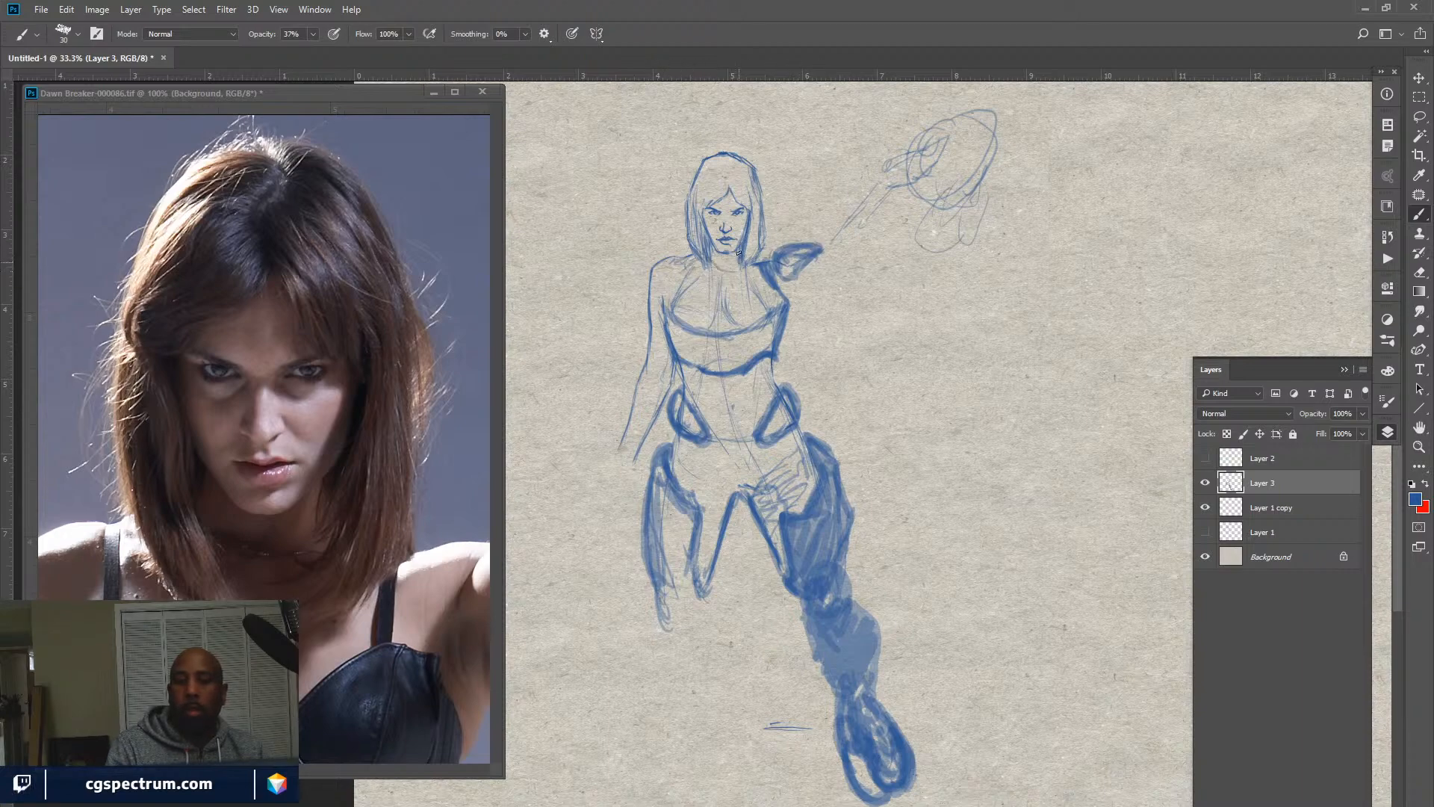
mouse_move(740, 265)
left_mouse_down()
mouse_move(720, 269)
mouse_move(738, 266)
mouse_move(753, 287)
mouse_move(725, 325)
mouse_move(751, 295)
mouse_move(686, 280)
left_mouse_up()
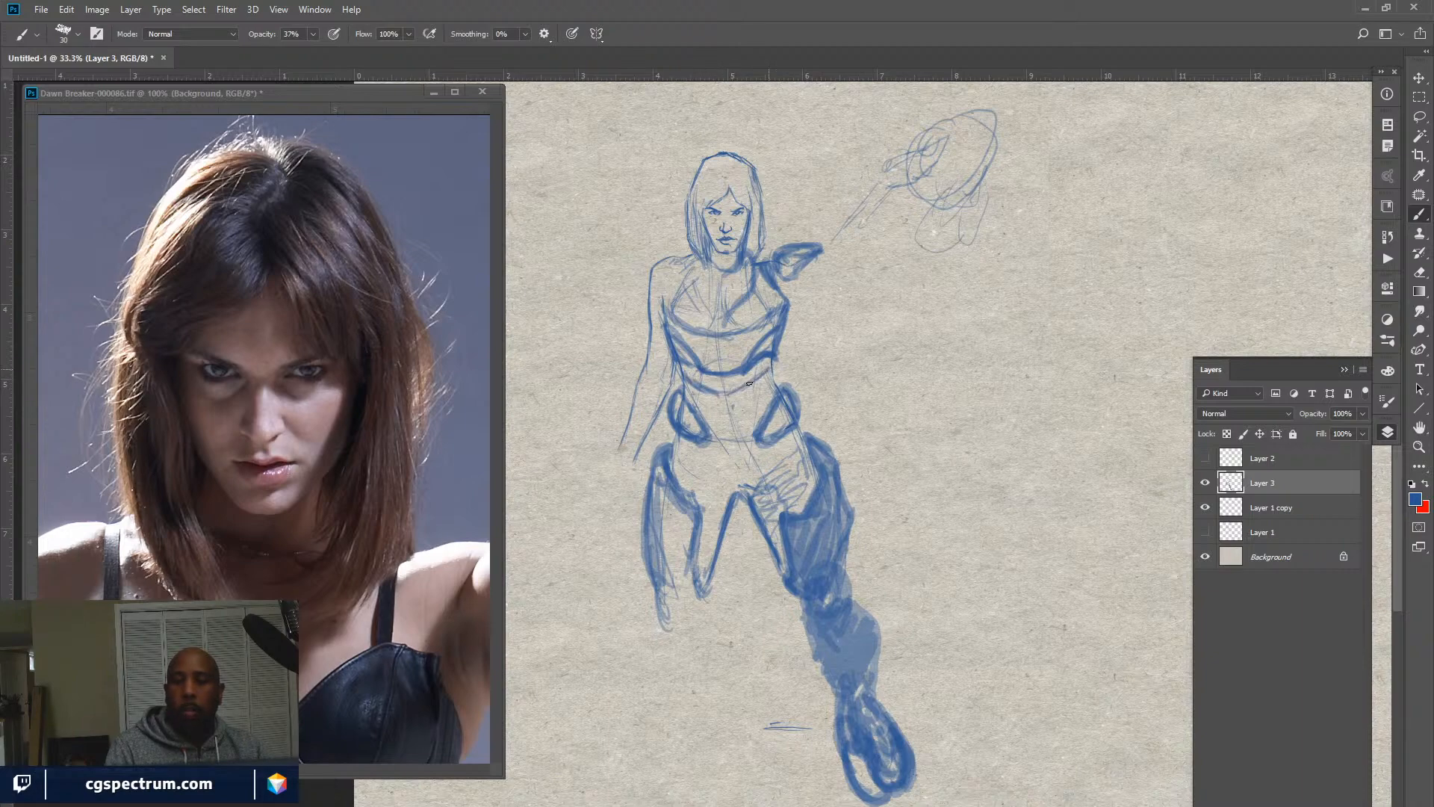
mouse_move(749, 380)
left_mouse_down()
mouse_move(695, 393)
mouse_move(768, 383)
mouse_move(722, 415)
mouse_move(758, 400)
mouse_move(706, 412)
mouse_move(766, 396)
mouse_move(705, 414)
left_mouse_up()
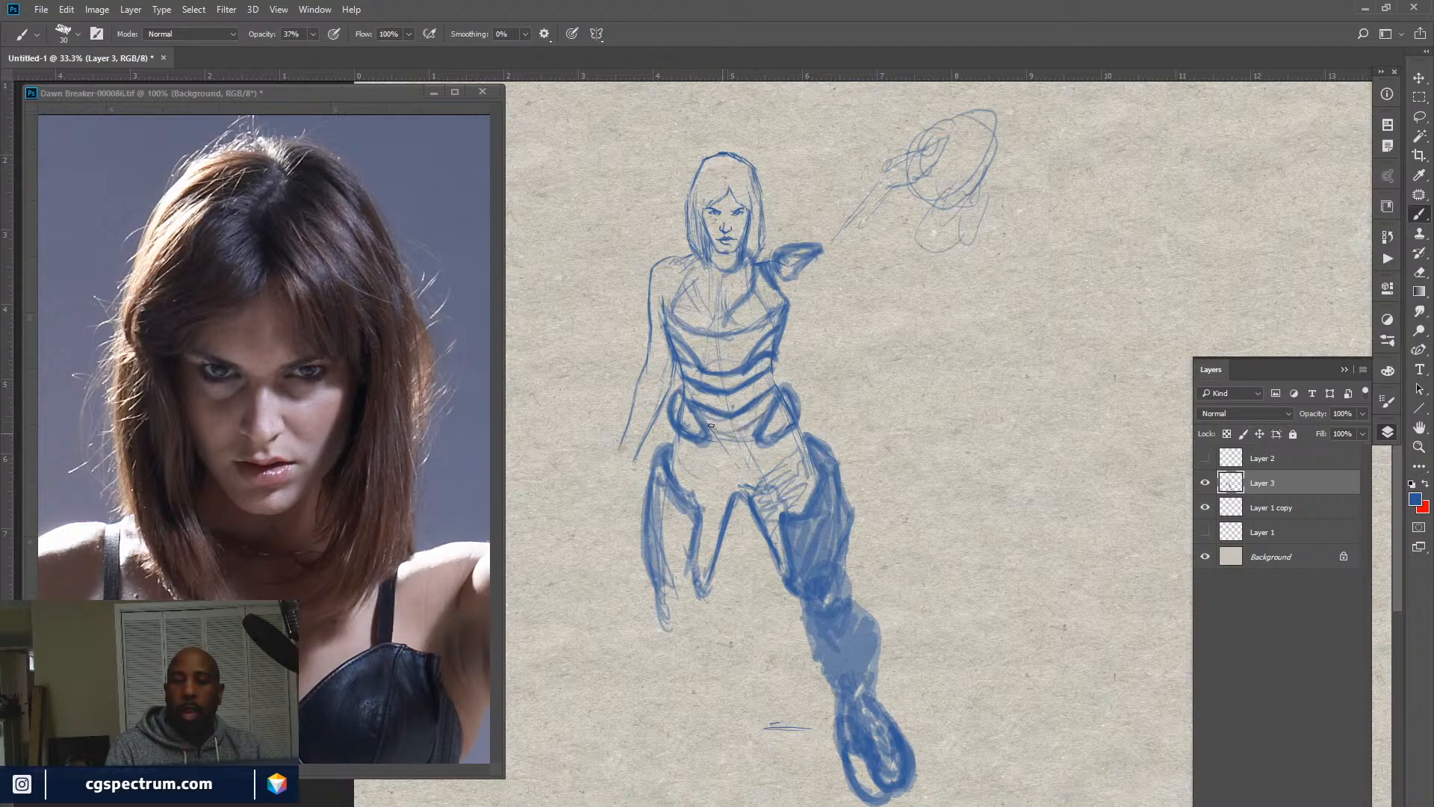
mouse_move(707, 426)
left_mouse_down()
mouse_move(736, 437)
mouse_move(762, 419)
mouse_move(749, 431)
left_mouse_up()
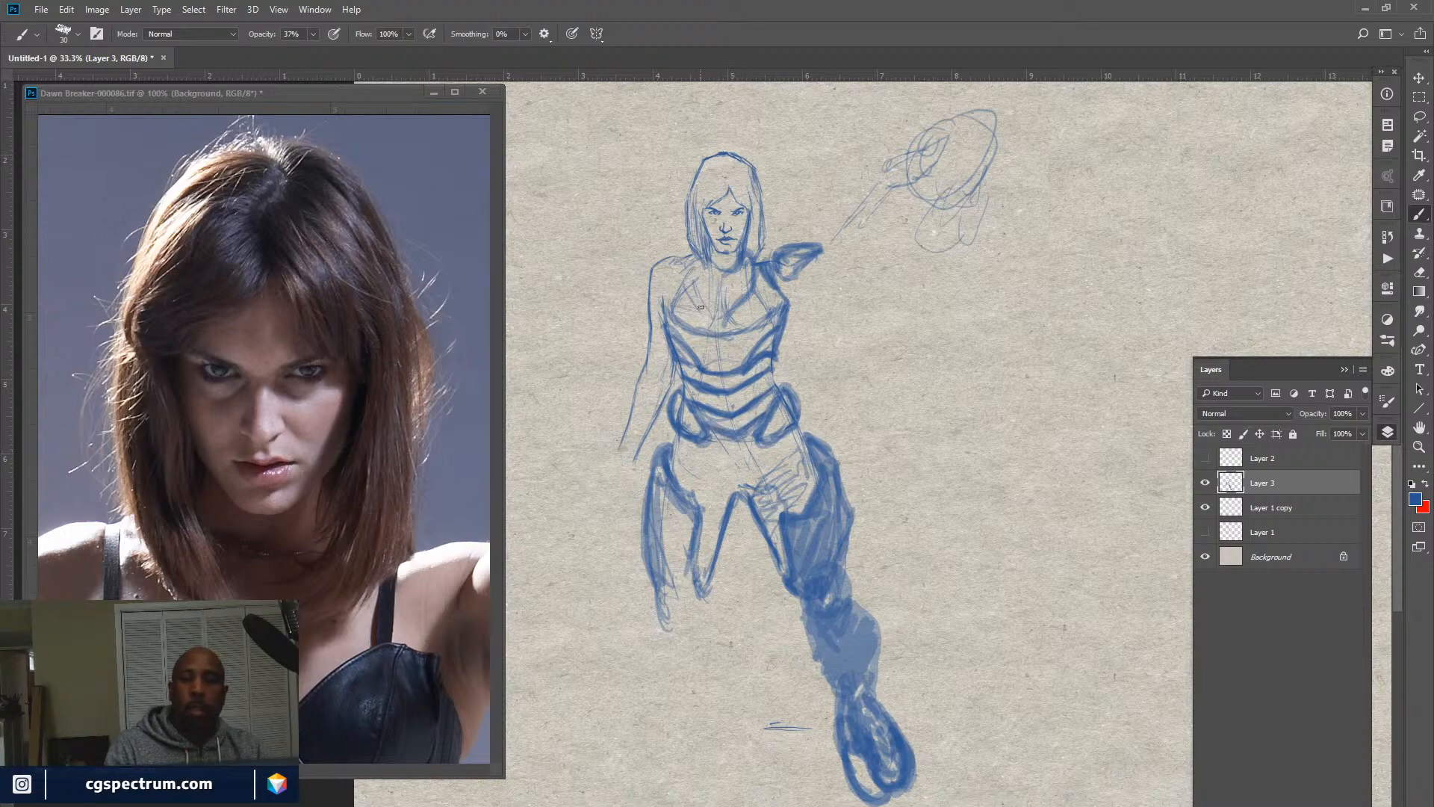
Outline the chest piece's edge beside the lowered arm and draw V-shaped panel lines over the pelvis and upper thighs.
left_click_drag(678, 266, 664, 322)
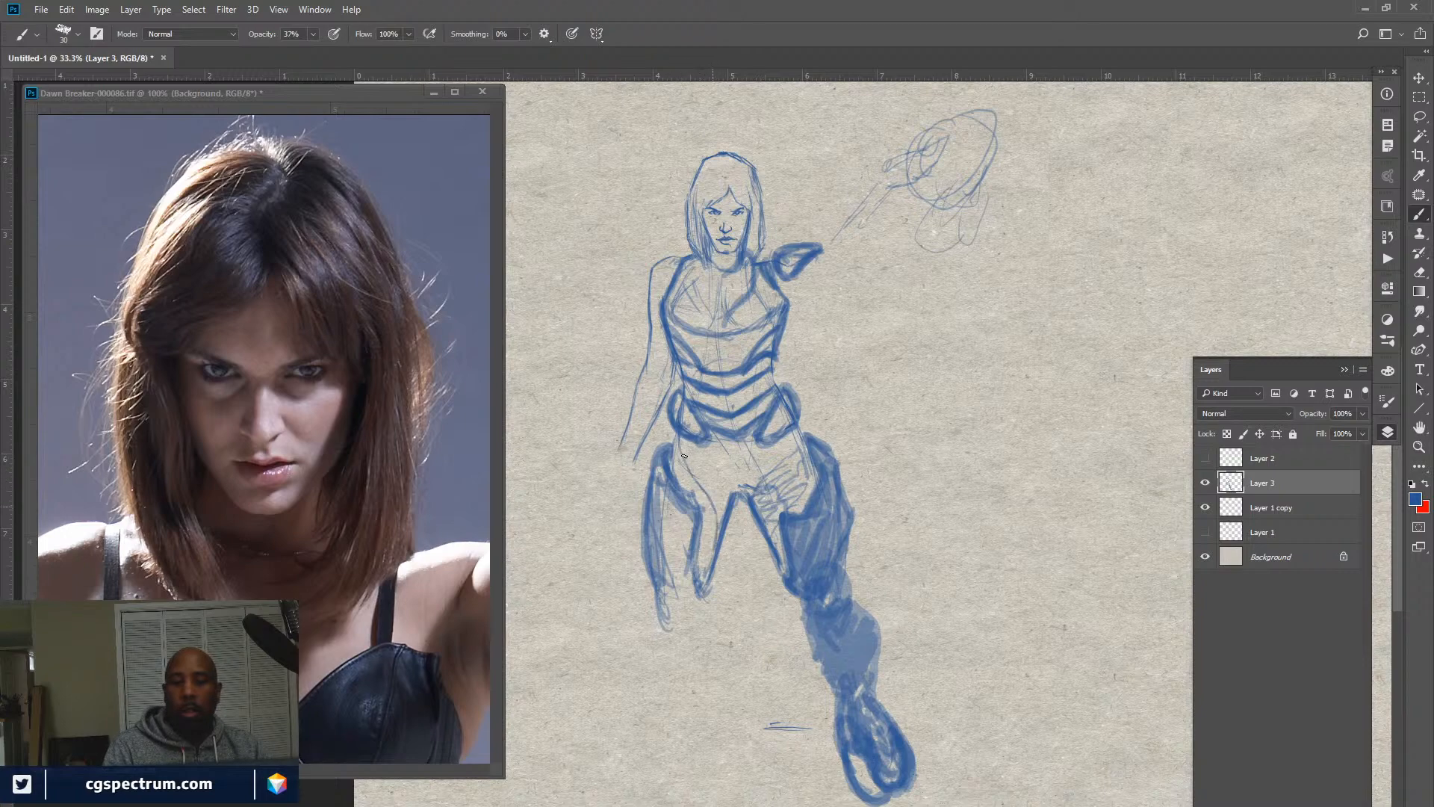
left_click_drag(685, 456, 718, 510)
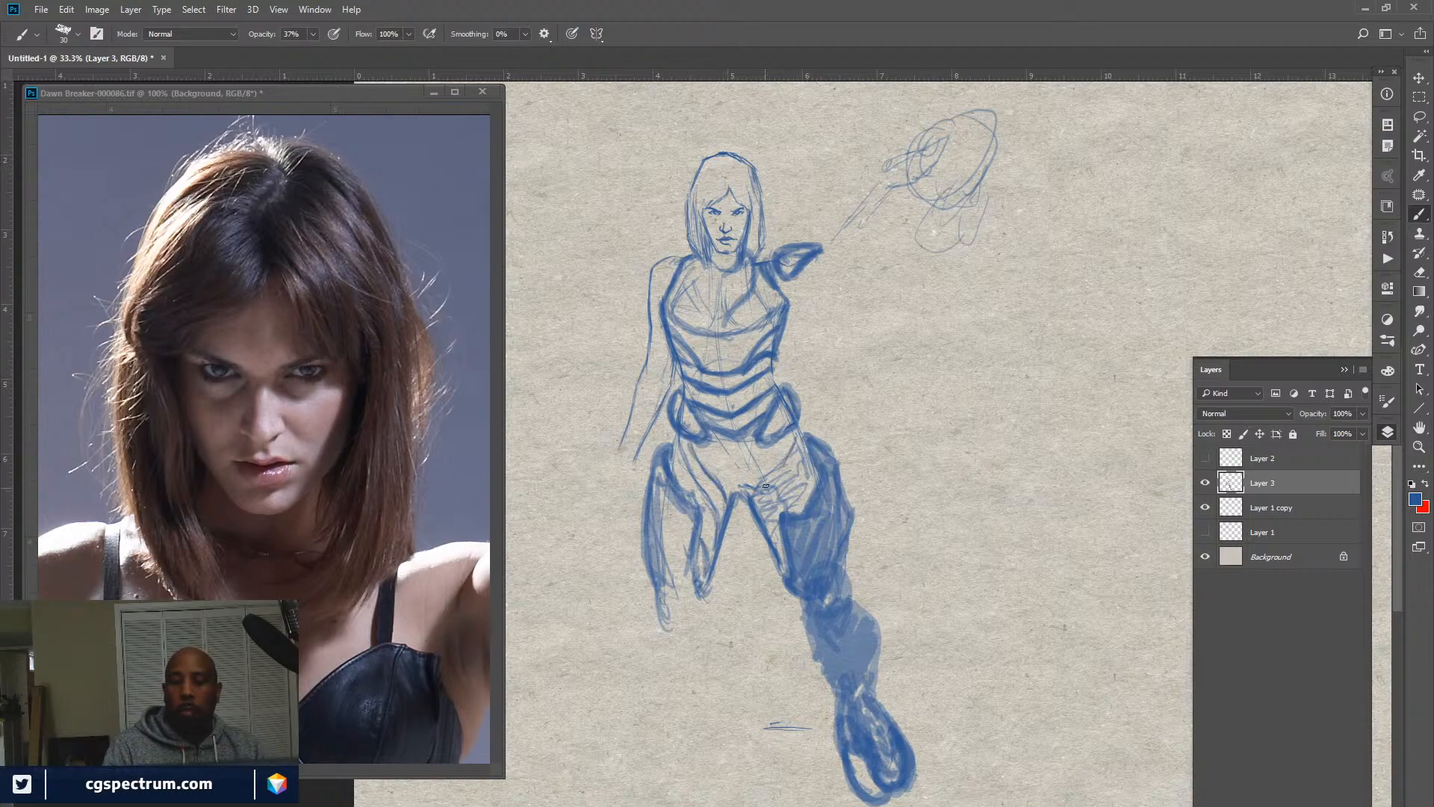
mouse_move(766, 486)
left_mouse_down()
mouse_move(785, 455)
mouse_move(758, 508)
mouse_move(793, 427)
mouse_move(760, 492)
mouse_move(789, 482)
mouse_move(799, 451)
mouse_move(767, 529)
mouse_move(788, 479)
left_mouse_up()
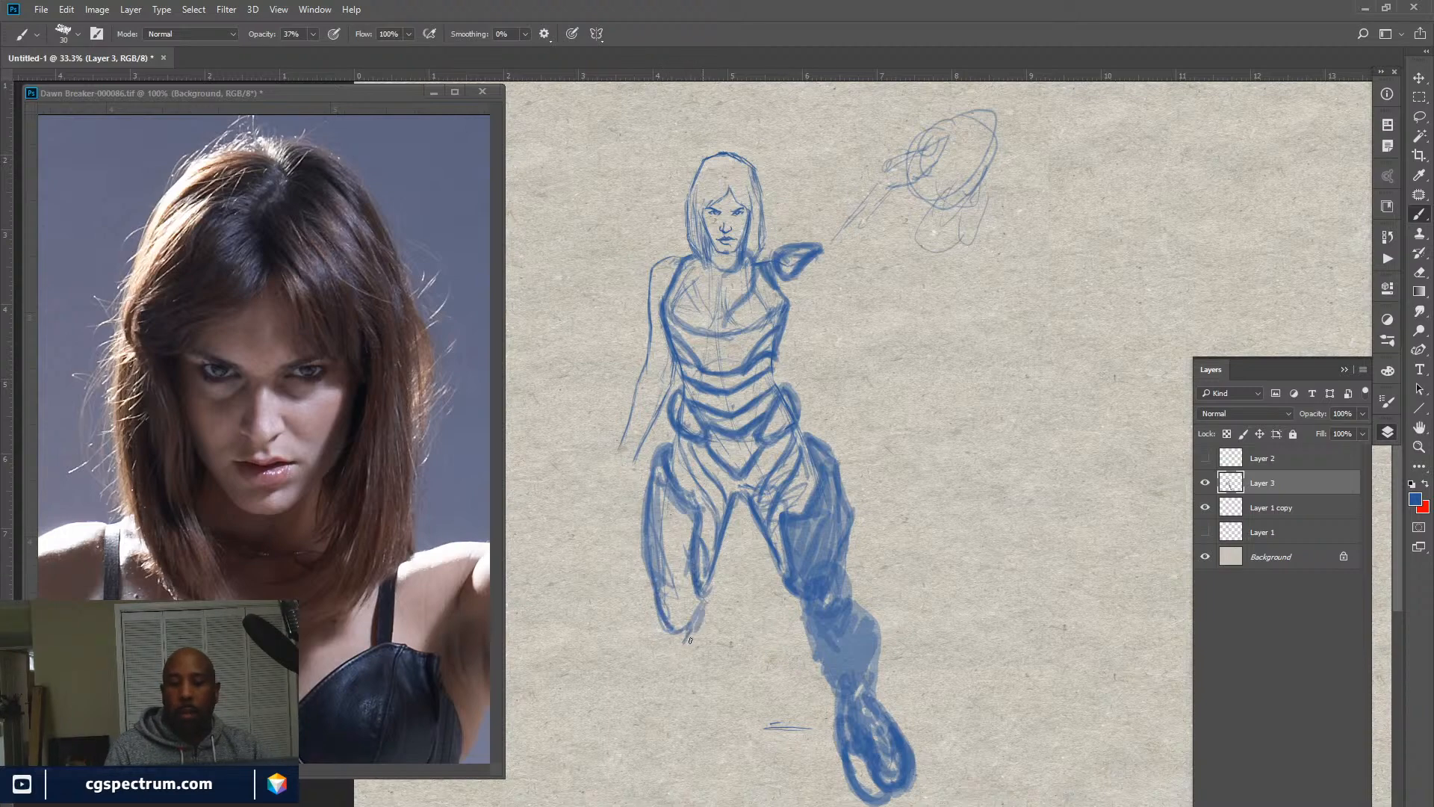
Outline both sides of the unfilled lower leg below the knee and reinforce the contours of the opposite, shaded shin.
left_click_drag(704, 644, 685, 685)
mouse_move(695, 658)
left_mouse_down()
mouse_move(680, 686)
mouse_move(694, 670)
left_mouse_up()
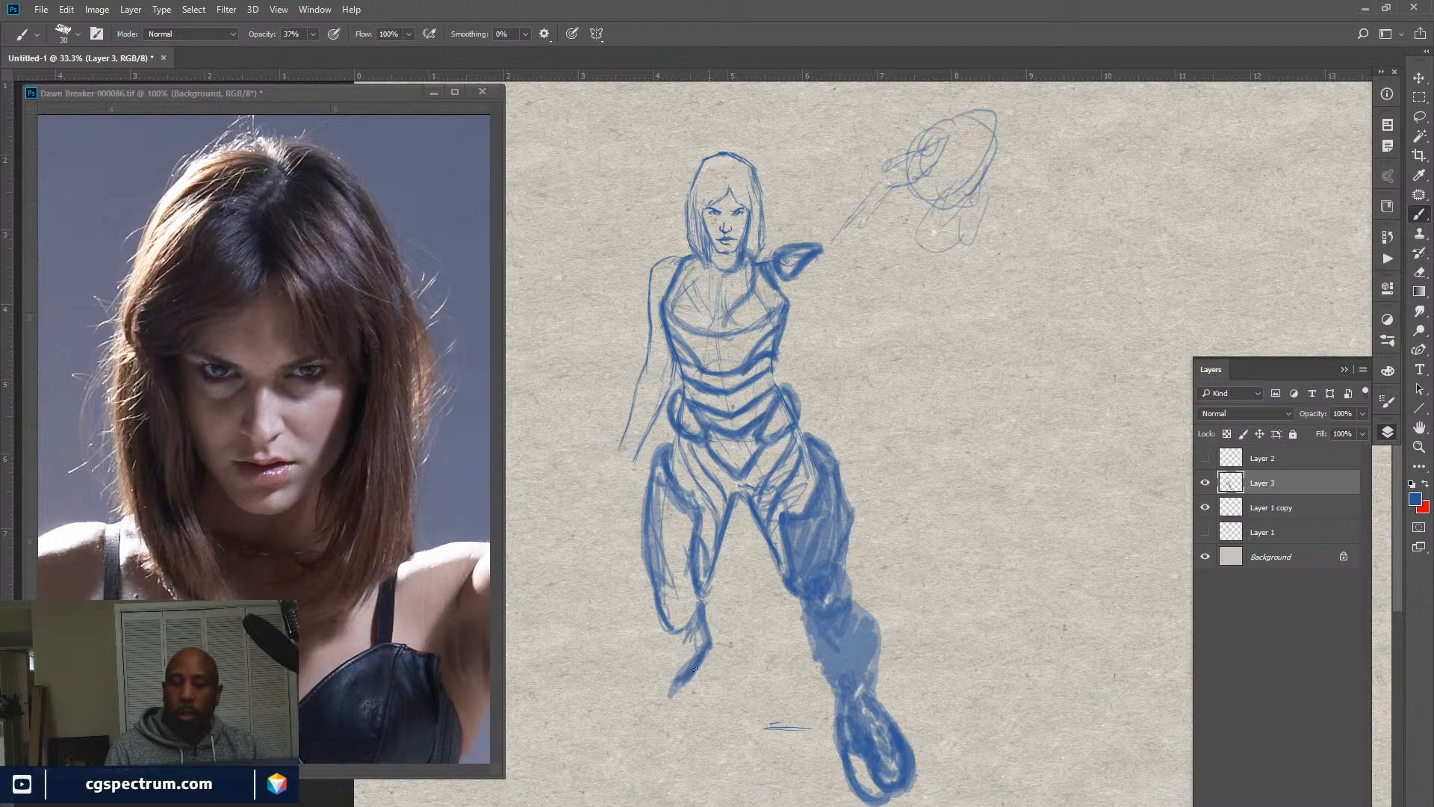
mouse_move(652, 596)
left_mouse_down()
mouse_move(655, 690)
mouse_move(647, 620)
mouse_move(639, 656)
left_mouse_up()
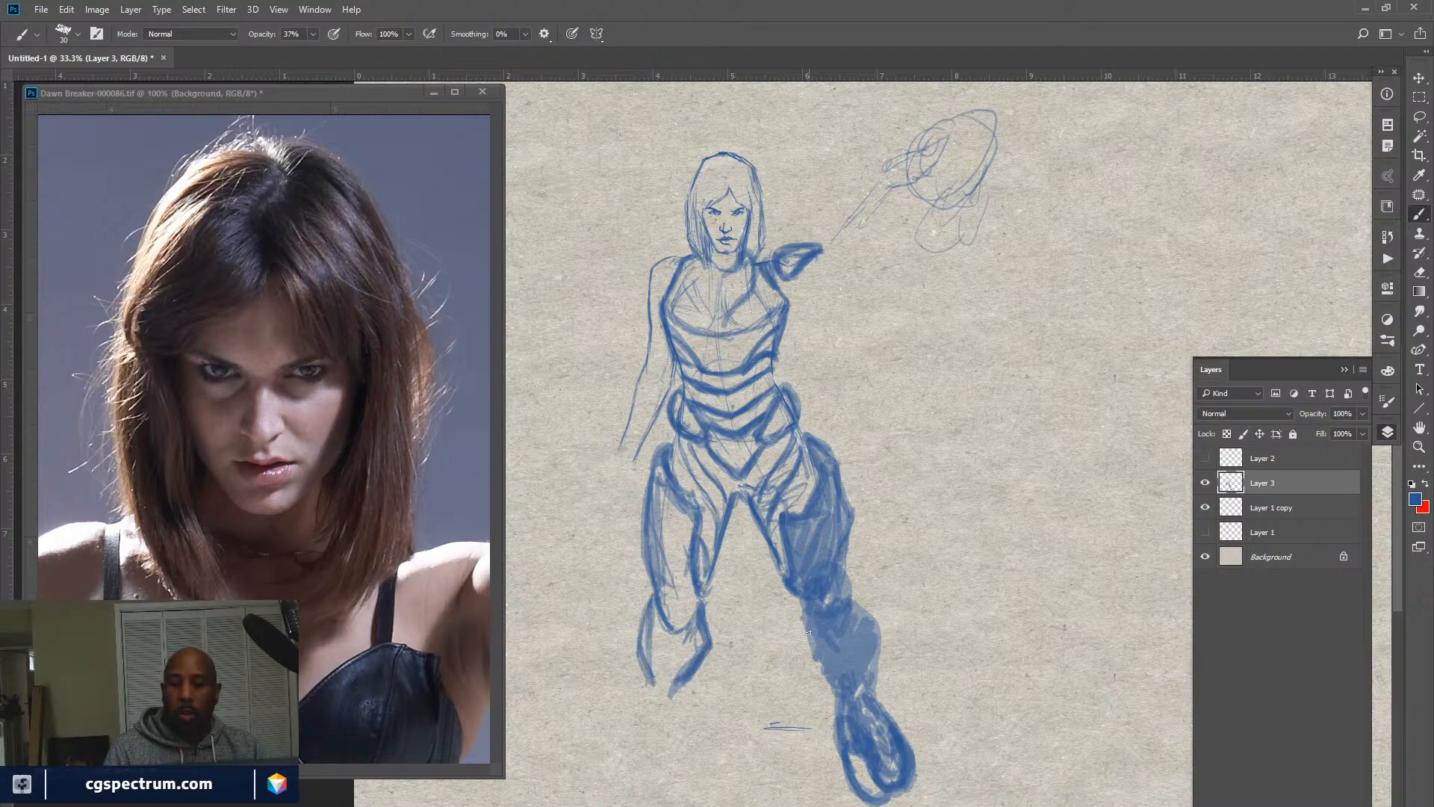
left_click_drag(816, 629, 809, 671)
left_click_drag(804, 623, 811, 644)
mouse_move(857, 595)
left_mouse_down()
mouse_move(873, 626)
mouse_move(868, 694)
left_mouse_up()
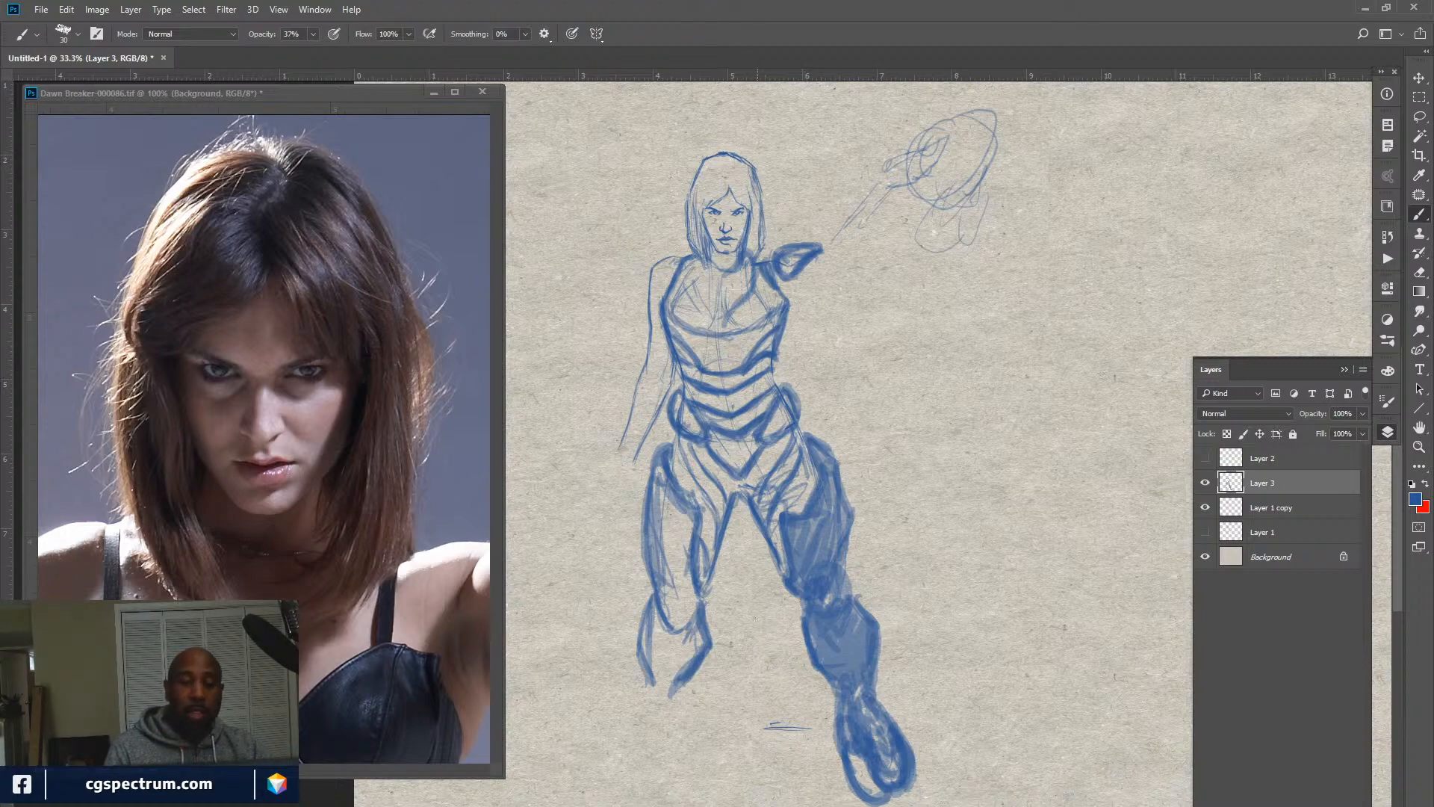
Sketch an oversized gauntlet around the lowered arm, from the elbow down to a large rounded fist.
right_click(743, 373)
left_click(832, 245)
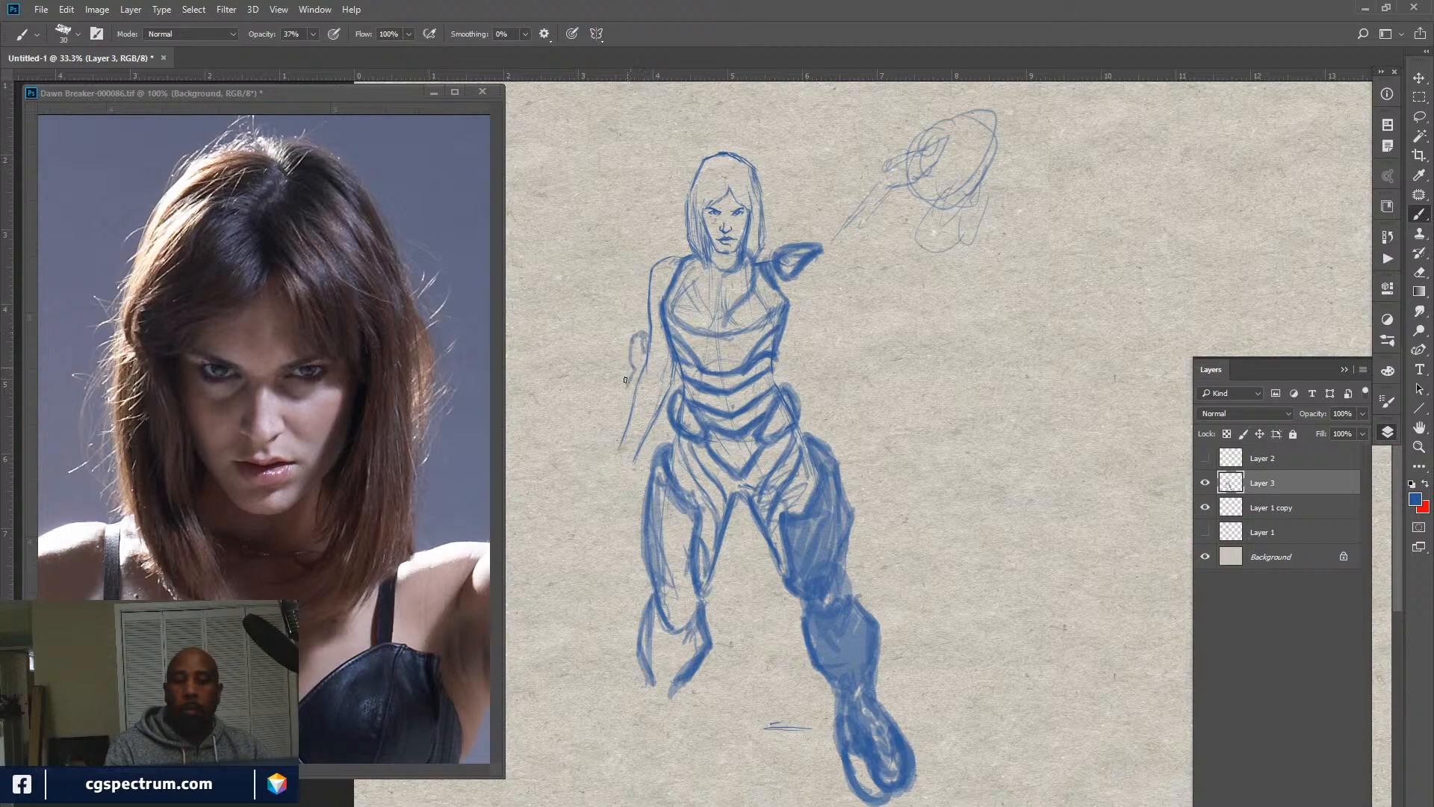
mouse_move(626, 380)
left_mouse_down()
mouse_move(595, 441)
mouse_move(602, 473)
mouse_move(586, 468)
mouse_move(591, 509)
mouse_move(568, 476)
mouse_move(565, 497)
mouse_move(577, 460)
mouse_move(556, 467)
mouse_move(569, 522)
mouse_move(596, 540)
mouse_move(575, 527)
mouse_move(586, 531)
mouse_move(568, 481)
mouse_move(554, 508)
mouse_move(594, 545)
left_mouse_up()
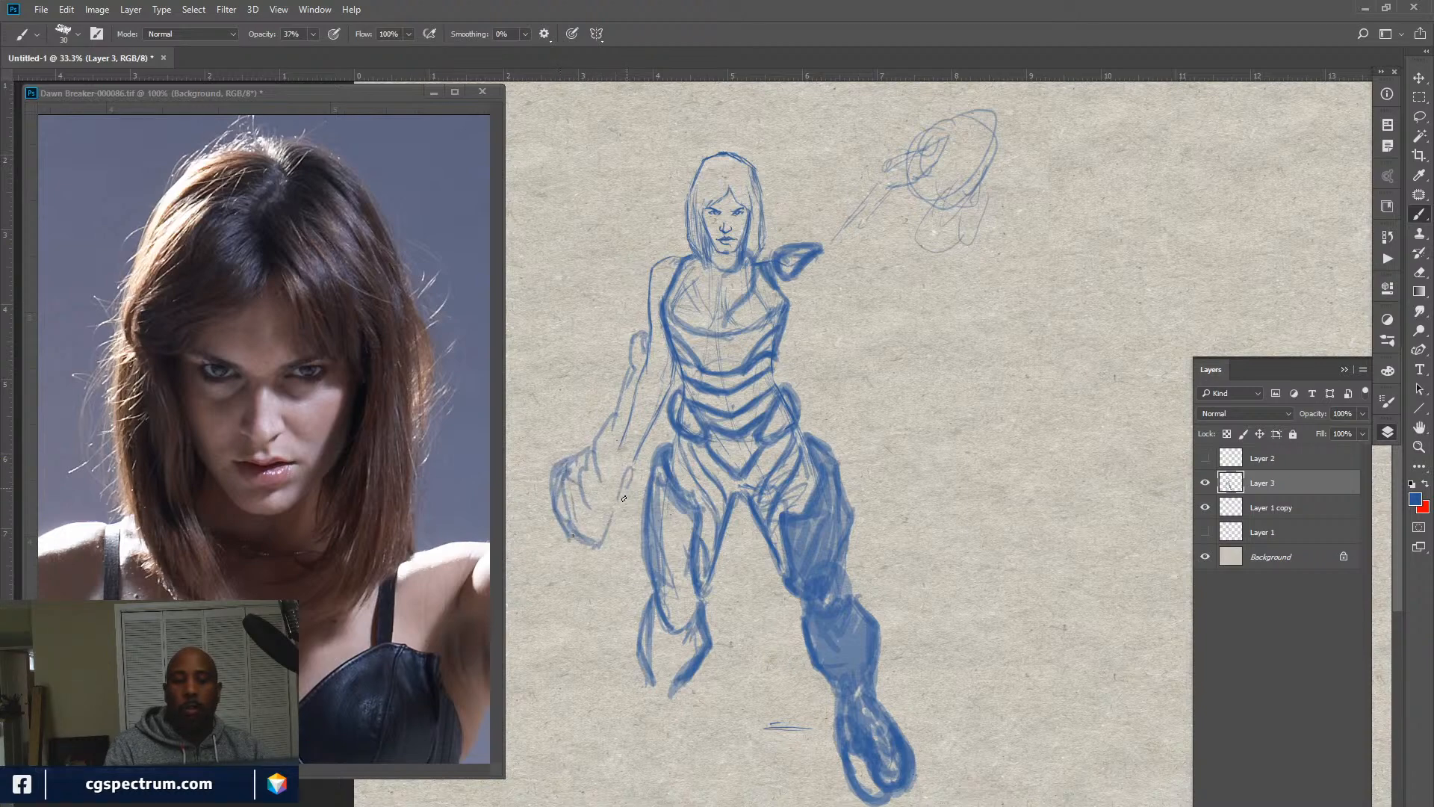
left_click_drag(624, 498, 607, 552)
left_click_drag(553, 484, 562, 554)
left_click_drag(560, 546, 576, 565)
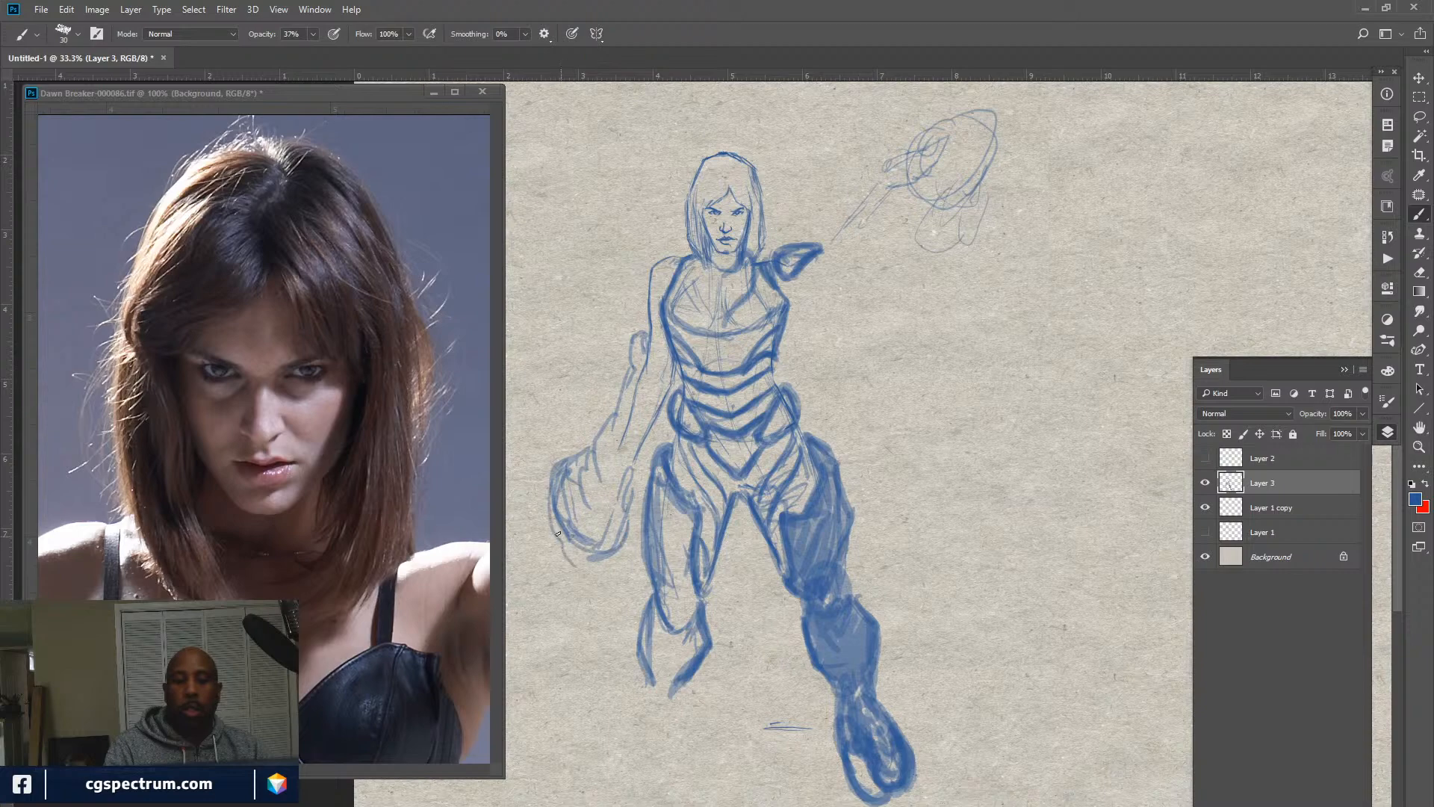
left_click_drag(545, 488, 591, 557)
left_click_drag(596, 450, 638, 373)
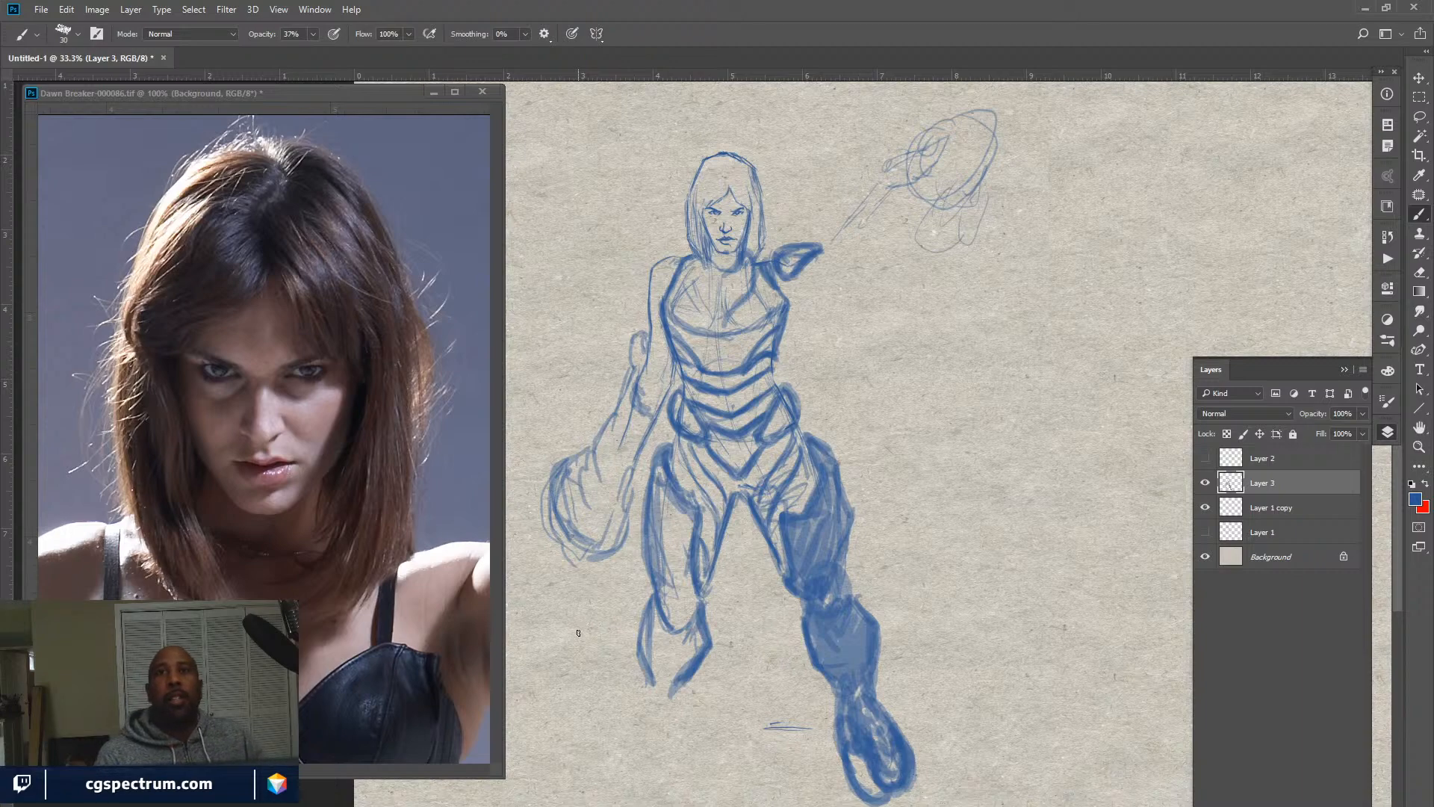
Fill the outlined thigh and shin on the gauntlet side with blue and block in its boot, using the brush at 70 px.
key("ctrl+minus")
key("ctrl+minus")
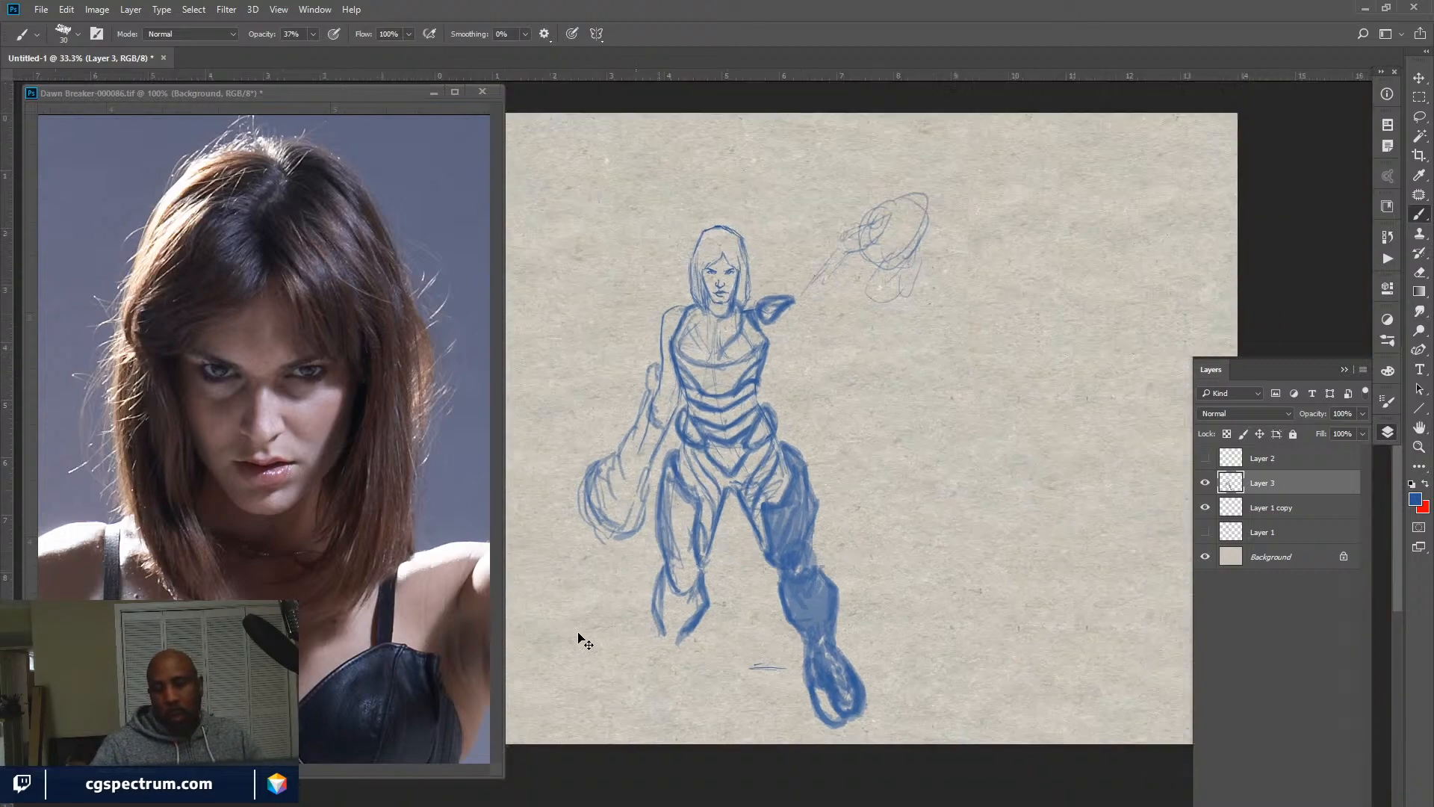
key("ctrl+plus")
key("ctrl+plus")
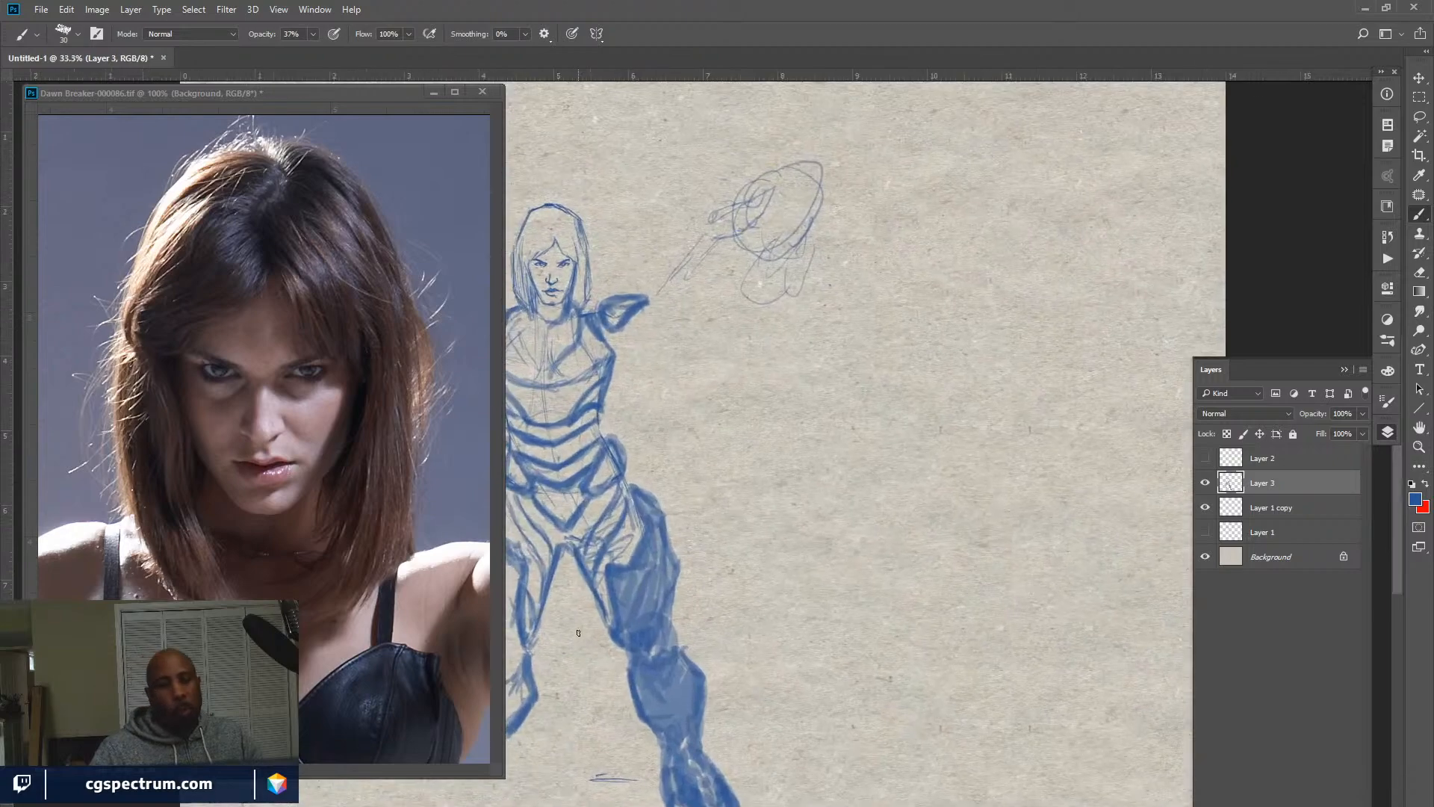
left_click_drag(823, 599, 985, 467)
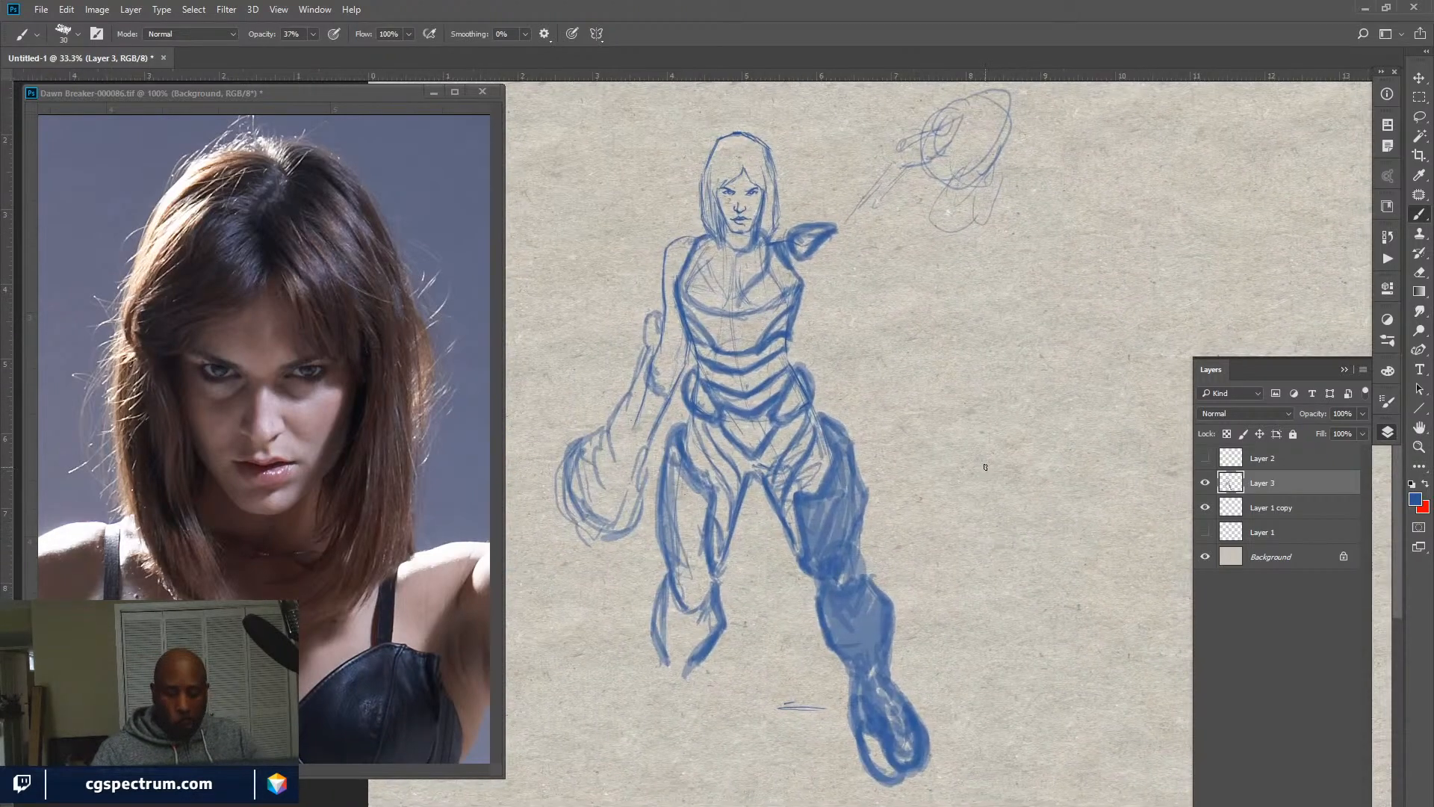
key("]")
key("]")
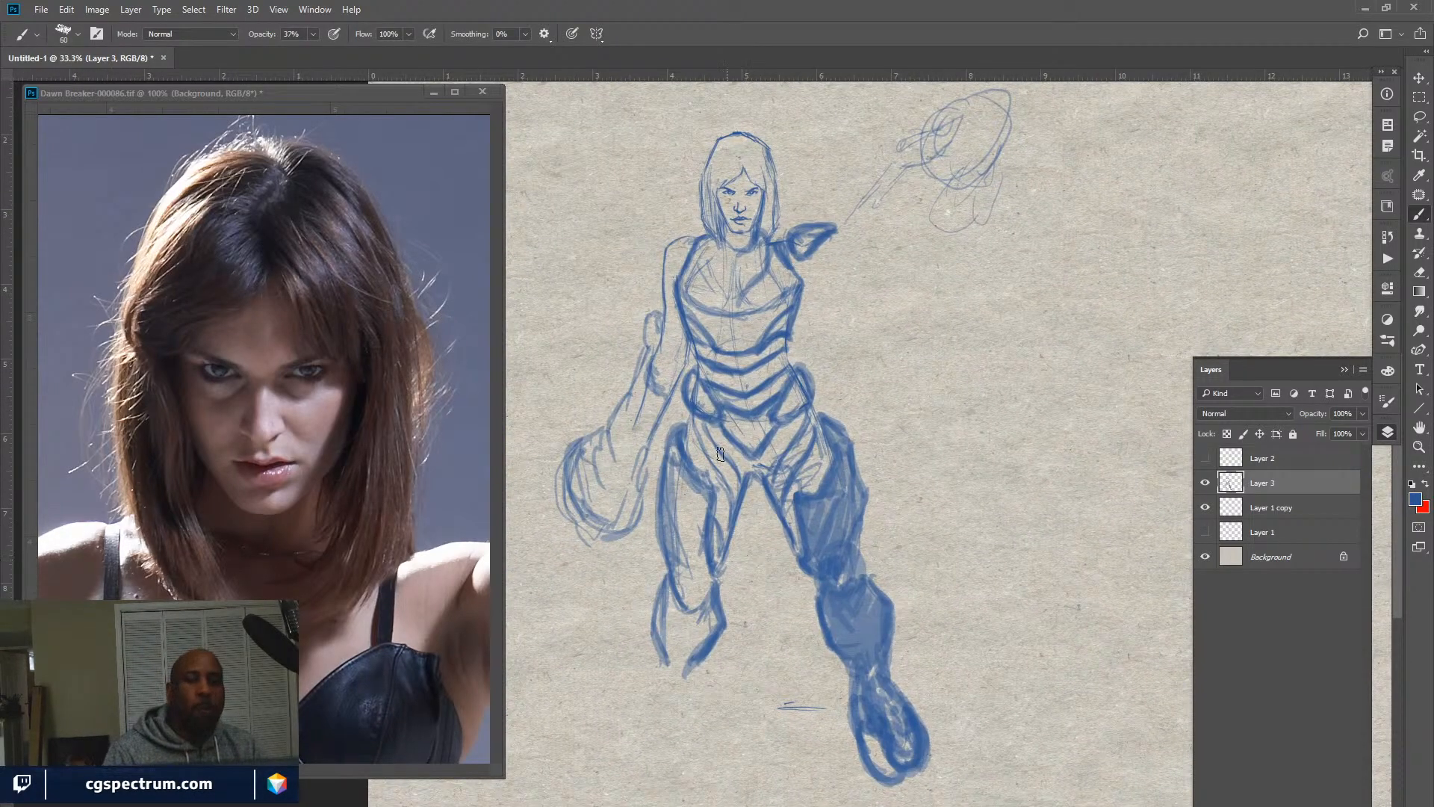
key("]")
key("]")
mouse_move(676, 448)
left_mouse_down()
mouse_move(673, 523)
mouse_move(689, 553)
mouse_move(703, 503)
mouse_move(673, 564)
mouse_move(699, 591)
mouse_move(684, 601)
mouse_move(705, 605)
mouse_move(683, 575)
mouse_move(669, 658)
mouse_move(662, 626)
mouse_move(680, 658)
mouse_move(667, 691)
mouse_move(699, 620)
mouse_move(708, 613)
mouse_move(693, 646)
mouse_move(713, 620)
mouse_move(681, 652)
mouse_move(679, 695)
mouse_move(697, 680)
mouse_move(680, 710)
mouse_move(670, 691)
mouse_move(624, 760)
left_mouse_up()
mouse_move(672, 698)
left_mouse_down()
mouse_move(625, 749)
mouse_move(643, 719)
mouse_move(637, 760)
mouse_move(640, 718)
mouse_move(647, 706)
mouse_move(633, 763)
mouse_move(663, 711)
mouse_move(633, 752)
mouse_move(632, 730)
mouse_move(659, 743)
mouse_move(678, 723)
mouse_move(648, 756)
mouse_move(668, 717)
mouse_move(666, 743)
mouse_move(681, 723)
mouse_move(655, 745)
mouse_move(680, 737)
mouse_move(641, 743)
mouse_move(655, 767)
mouse_move(629, 763)
mouse_move(640, 706)
mouse_move(643, 765)
mouse_move(614, 743)
mouse_move(656, 686)
left_mouse_up()
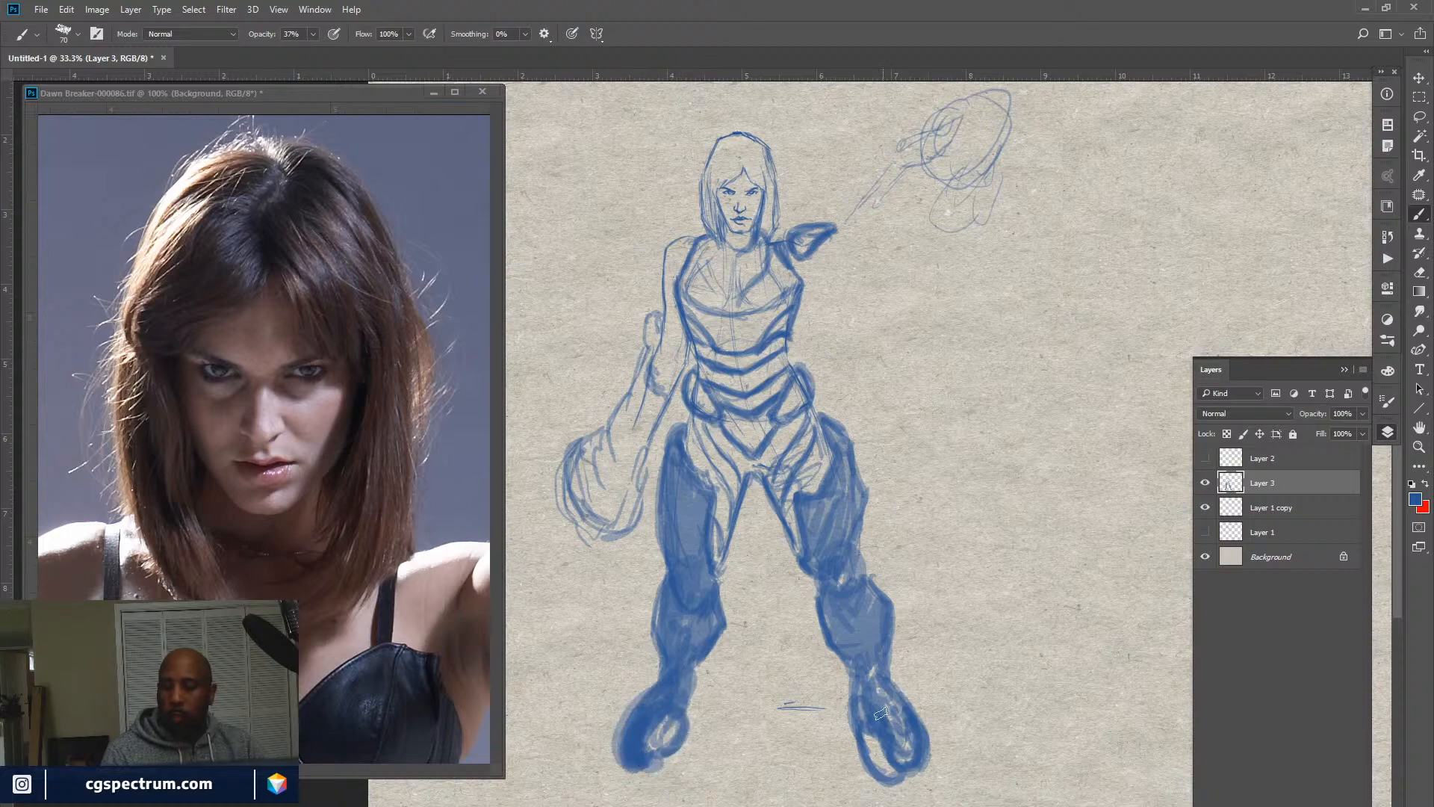
Fill in the opposite boot and darken the shading on both thighs and knees.
mouse_move(881, 713)
left_mouse_down()
mouse_move(896, 756)
mouse_move(894, 716)
mouse_move(904, 764)
mouse_move(880, 695)
mouse_move(890, 678)
mouse_move(919, 743)
mouse_move(898, 759)
mouse_move(879, 745)
mouse_move(862, 698)
mouse_move(878, 765)
left_mouse_up()
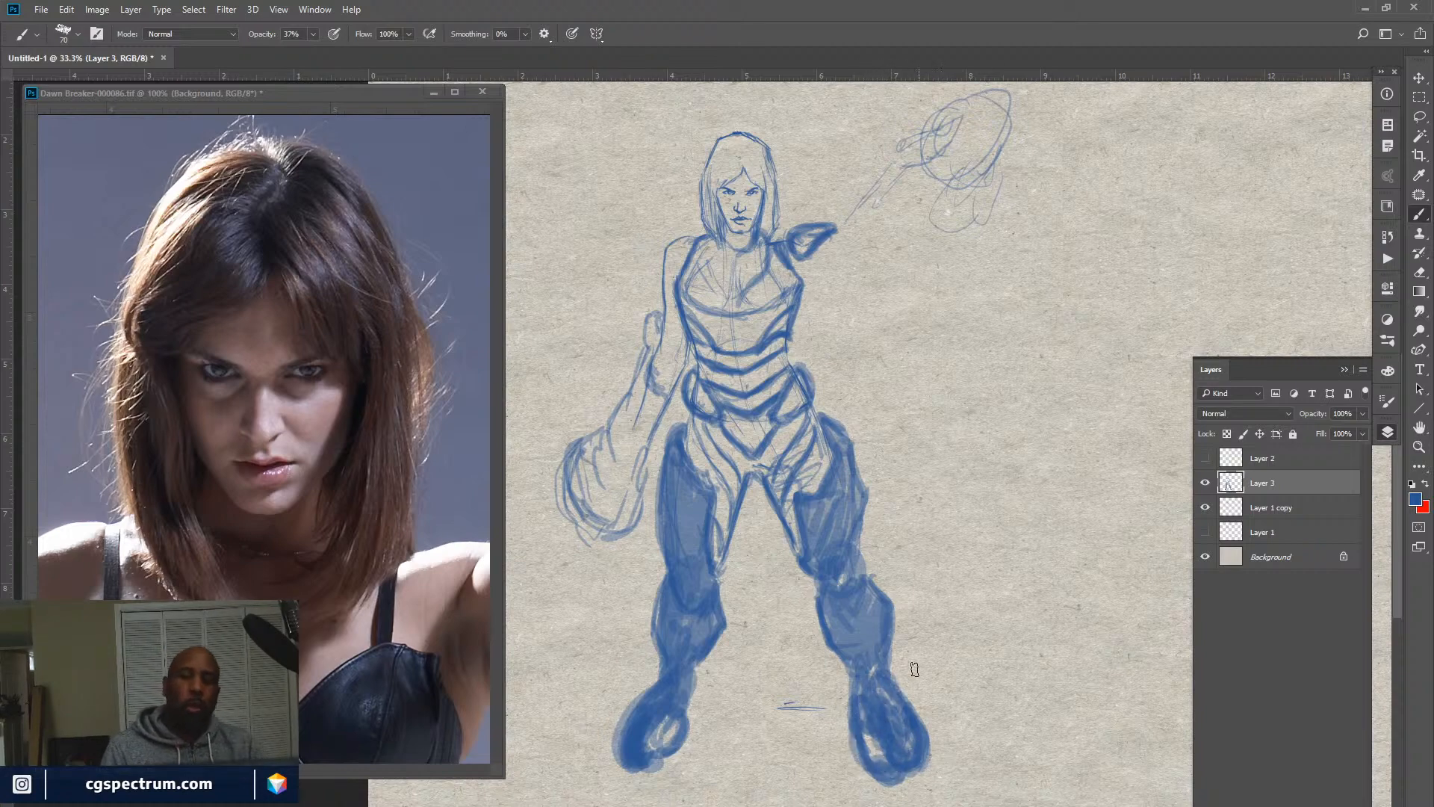
left_click_drag(812, 542, 824, 548)
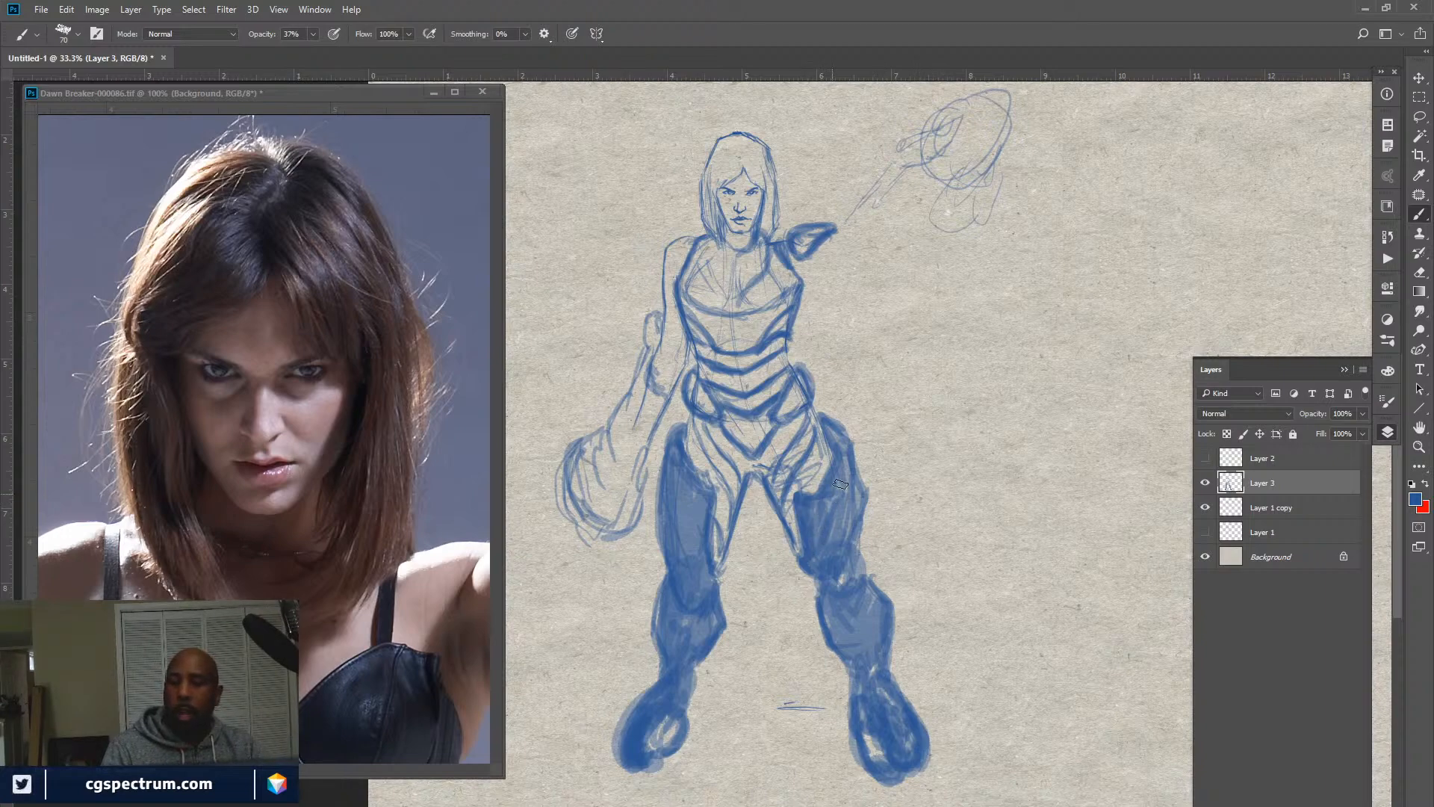
left_click_drag(840, 484, 841, 481)
mouse_move(837, 553)
left_mouse_down()
mouse_move(847, 603)
mouse_move(834, 567)
mouse_move(845, 624)
left_mouse_up()
mouse_move(700, 598)
left_mouse_down()
mouse_move(696, 581)
mouse_move(693, 609)
left_mouse_up()
mouse_move(695, 509)
left_mouse_down()
mouse_move(692, 551)
mouse_move(669, 465)
mouse_move(698, 506)
left_mouse_up()
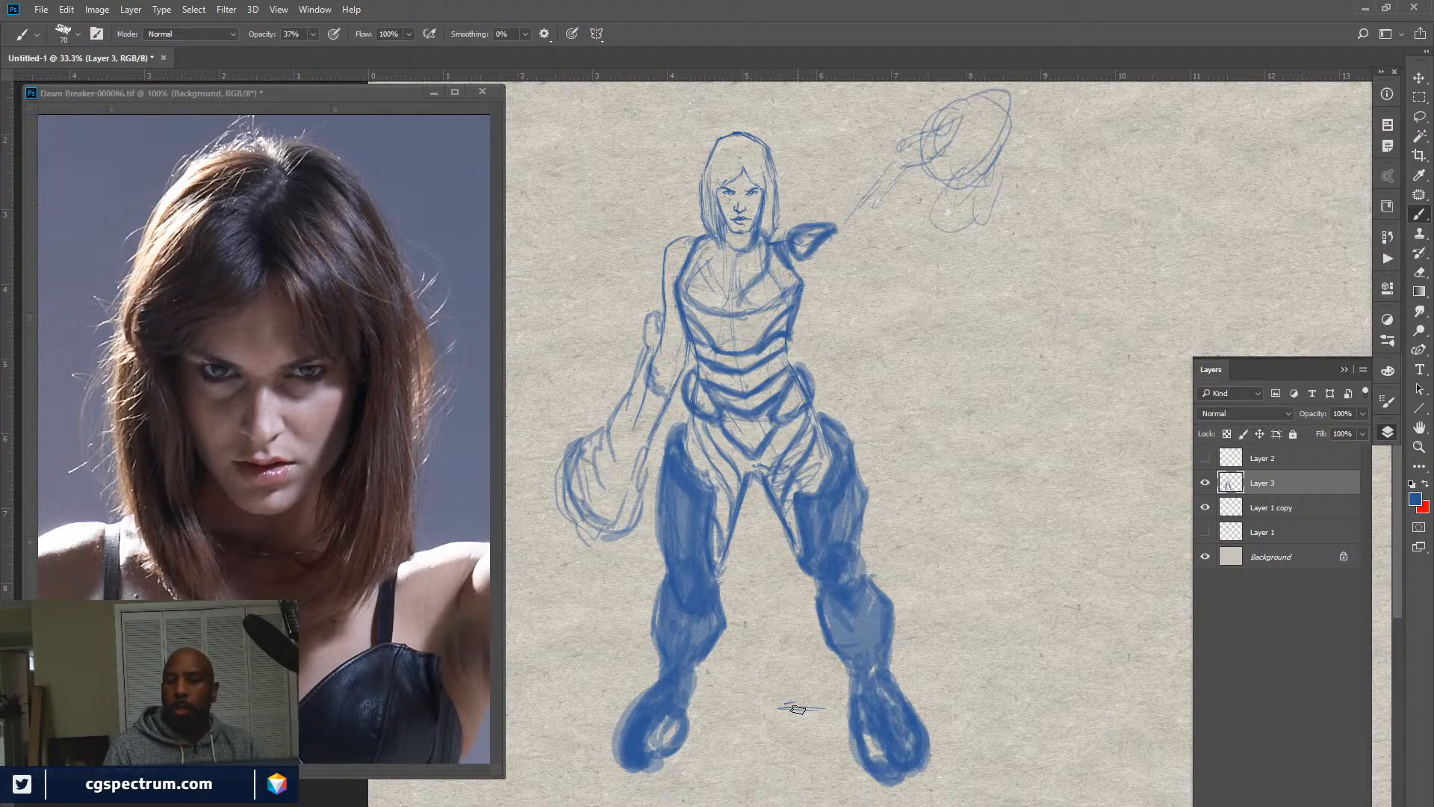
Toggle Layer 3's visibility repeatedly to compare the armor sketch with the underlying figure drawing.
left_click(1207, 483)
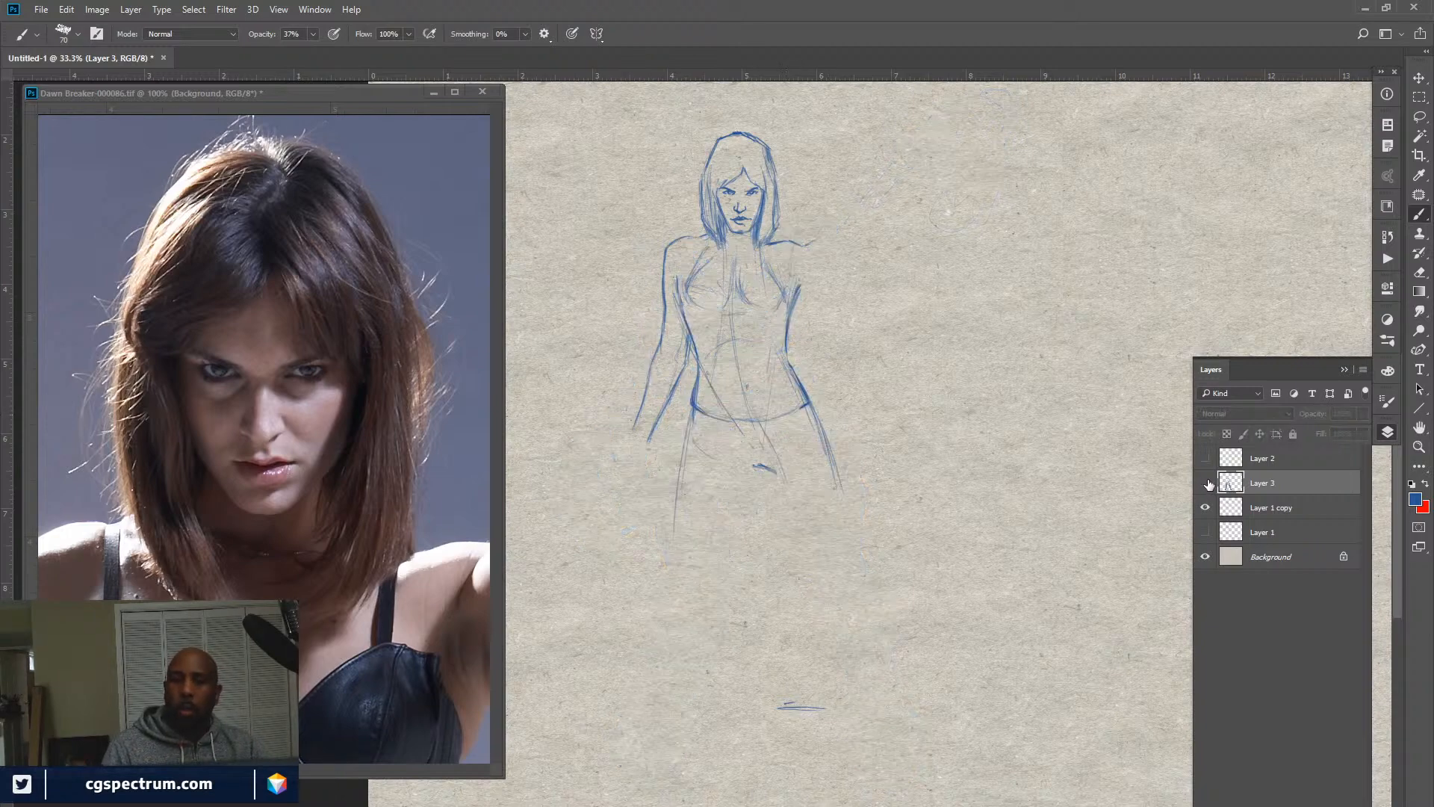
left_click(1207, 483)
left_click(1207, 482)
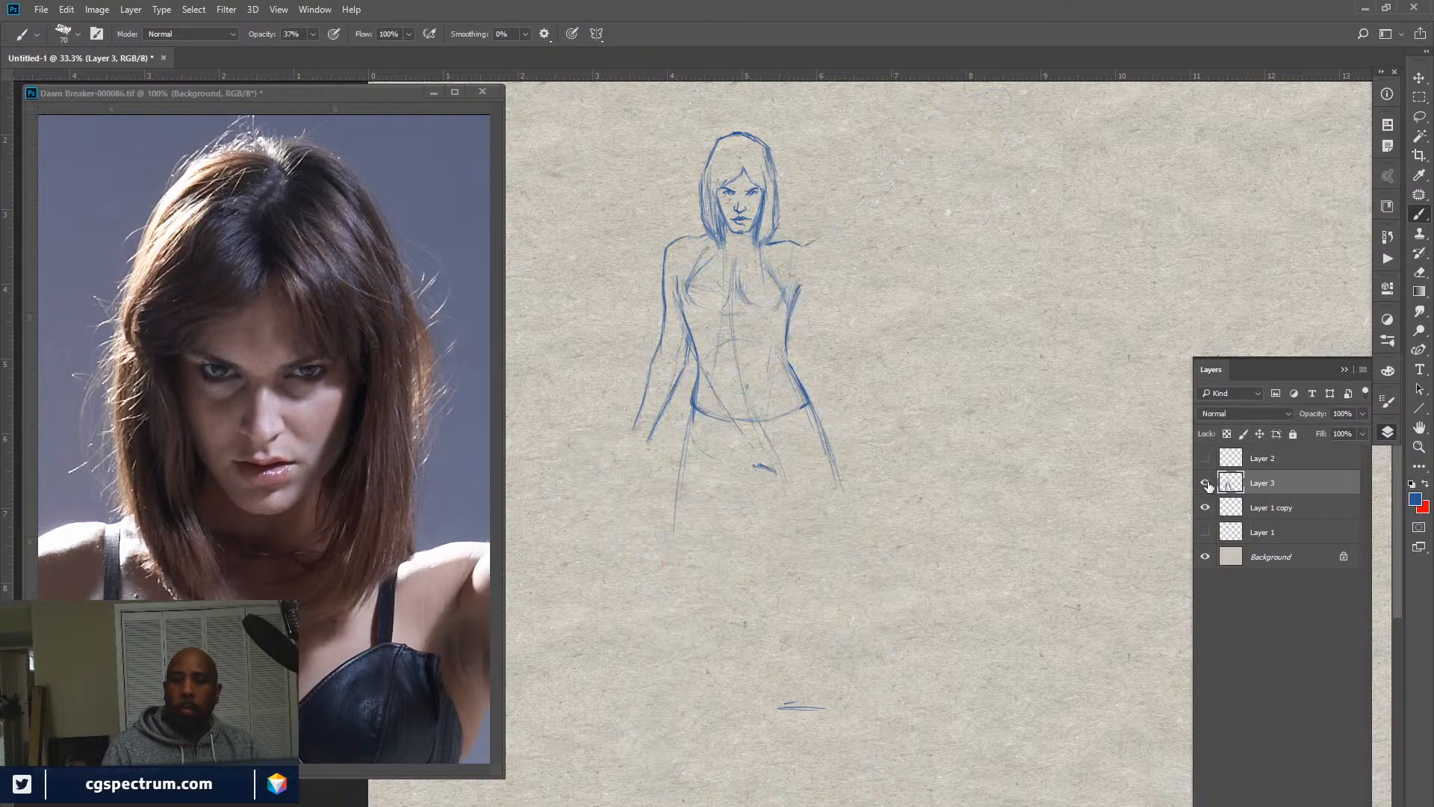
left_click(1207, 482)
left_click(1206, 483)
left_click(1207, 482)
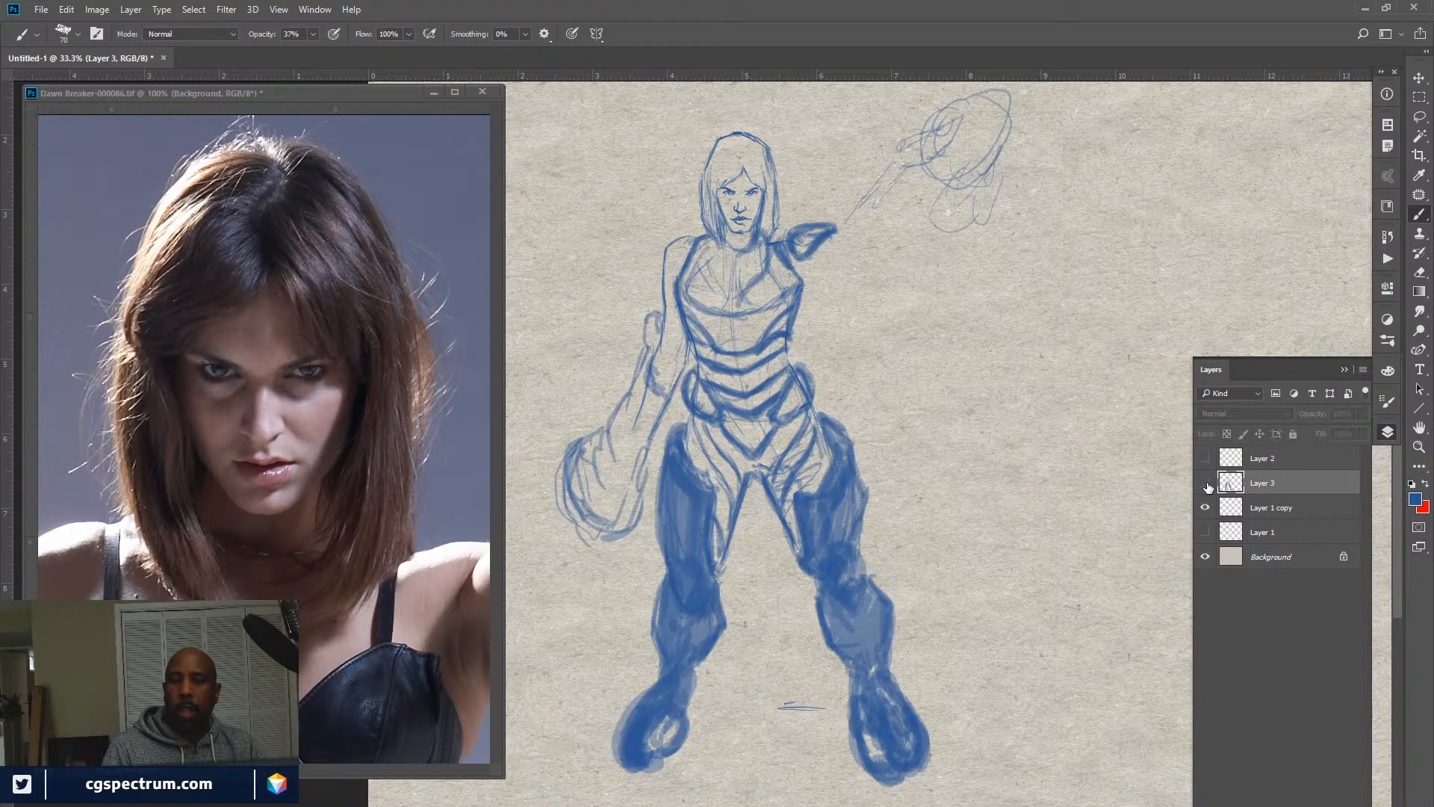
left_click(1206, 483)
left_click(1207, 482)
left_click(1206, 482)
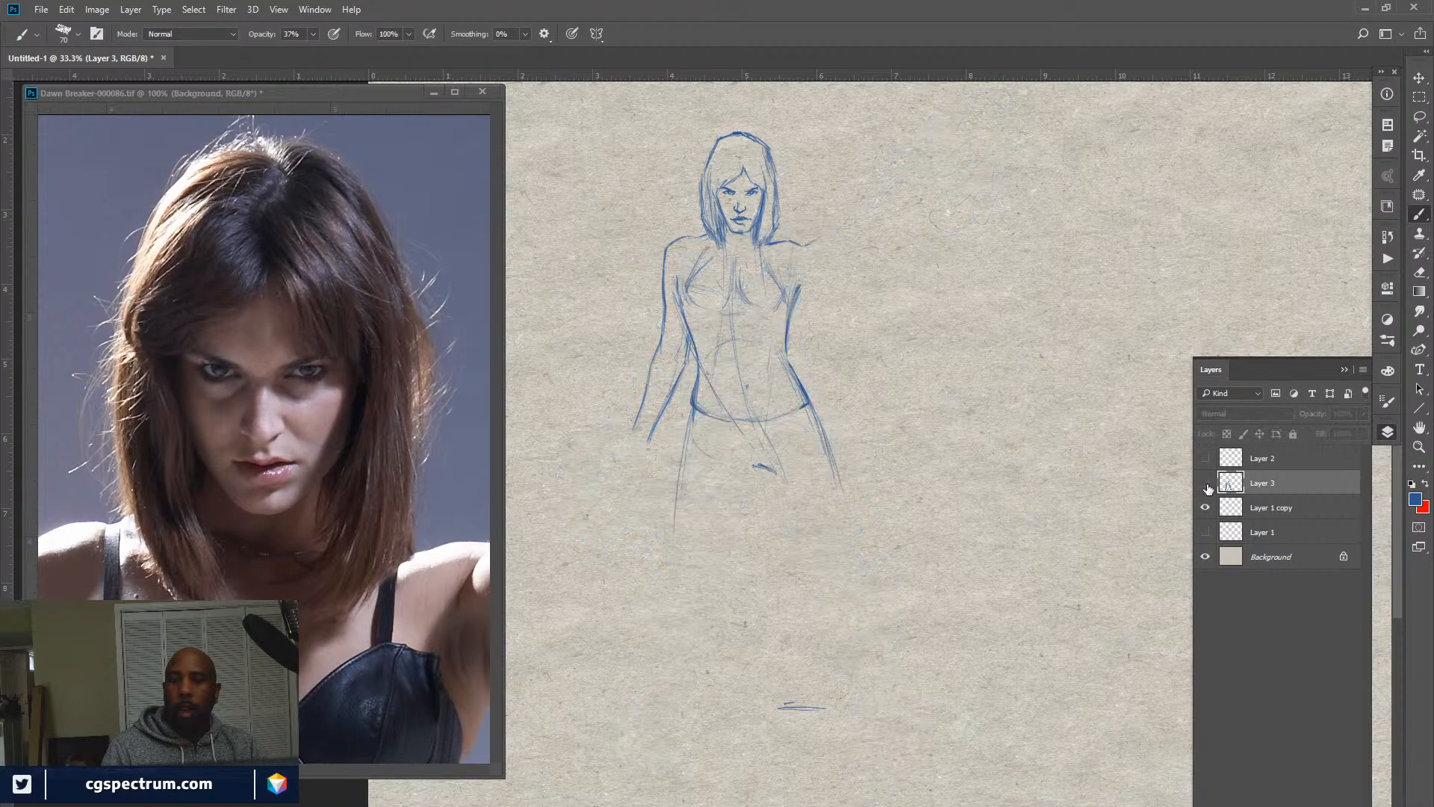
Hide and show Layer 3 several more times to examine how the armor changes the bare figure's silhouette.
left_click(1207, 483)
left_click(1207, 482)
left_click(1206, 483)
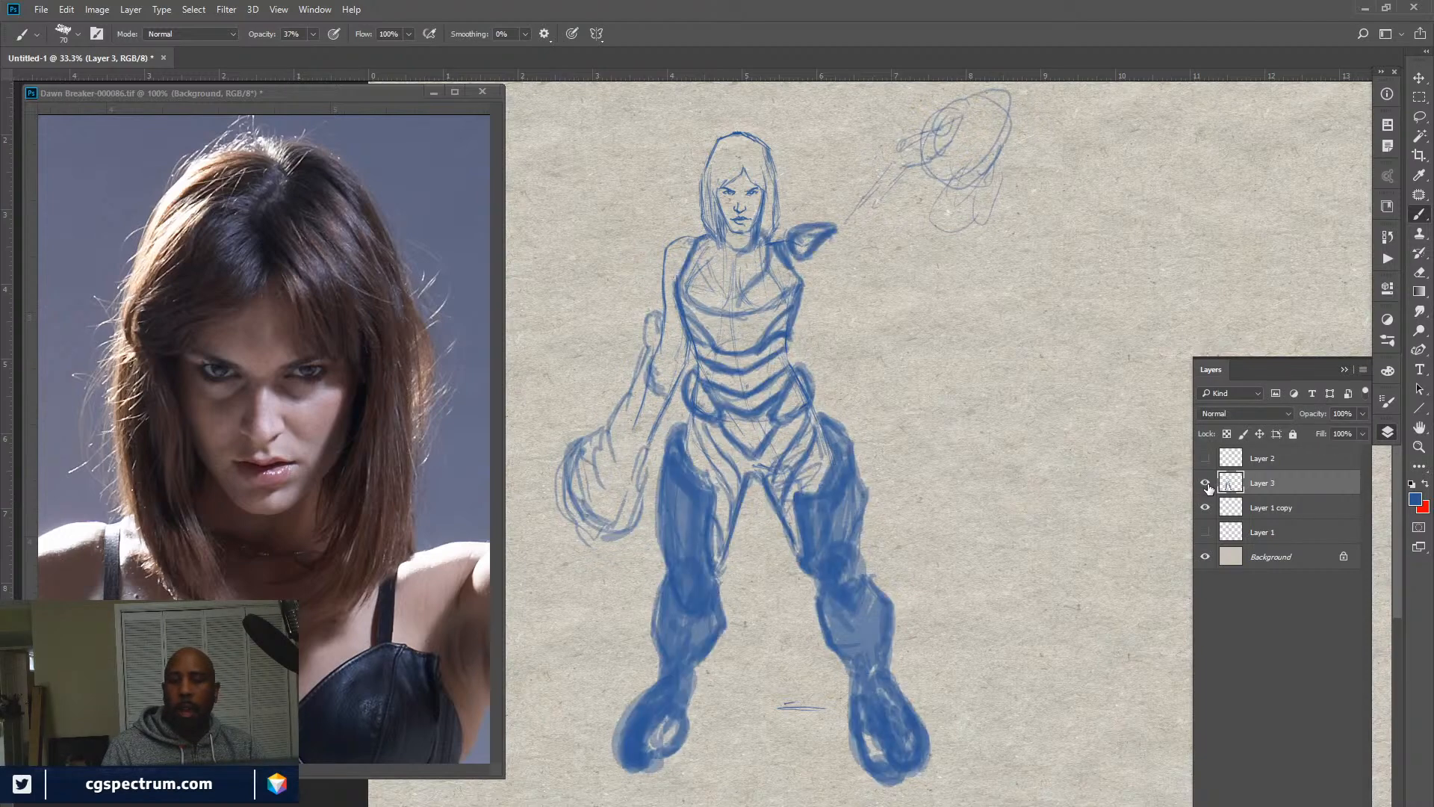
left_click(1206, 482)
left_click(1207, 483)
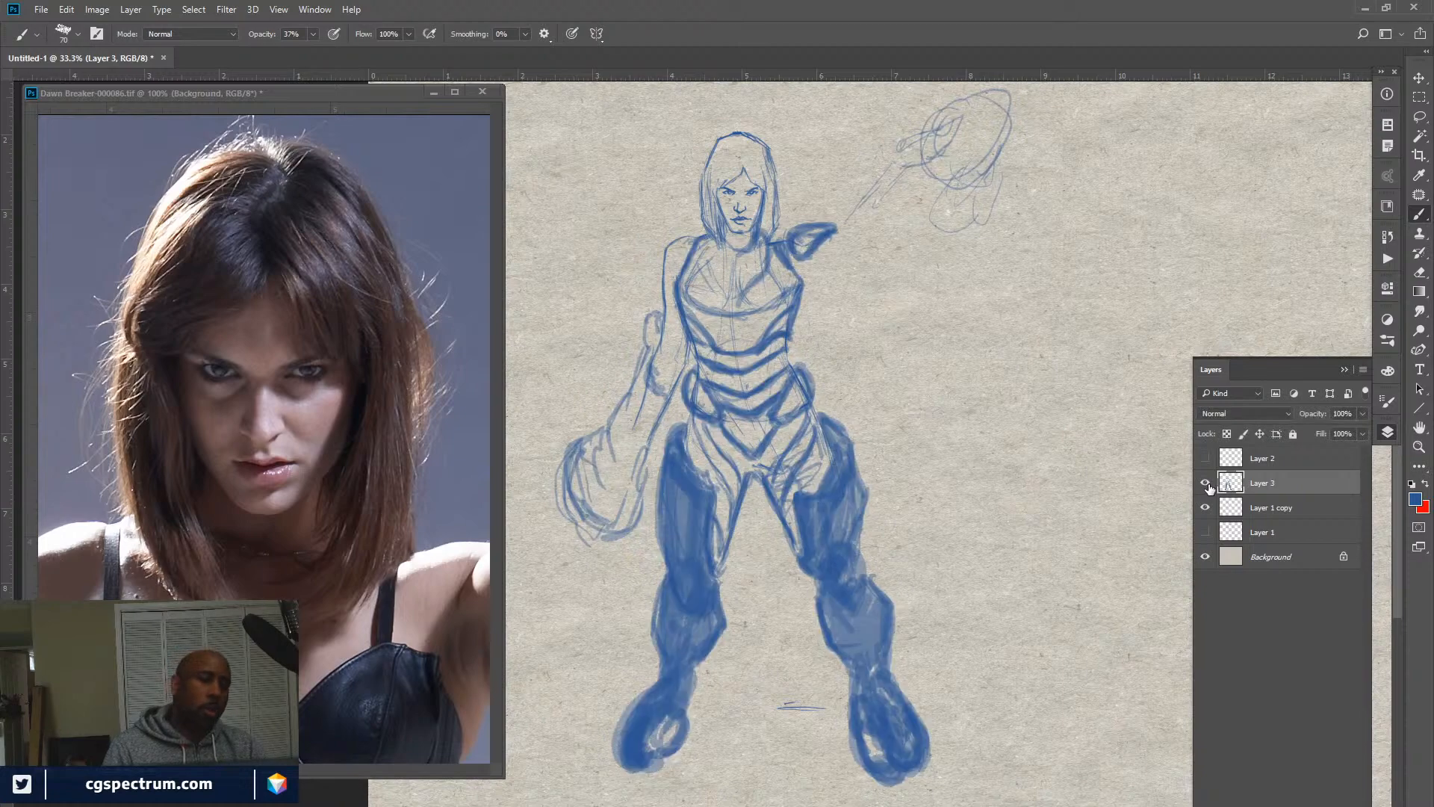
left_click(1207, 485)
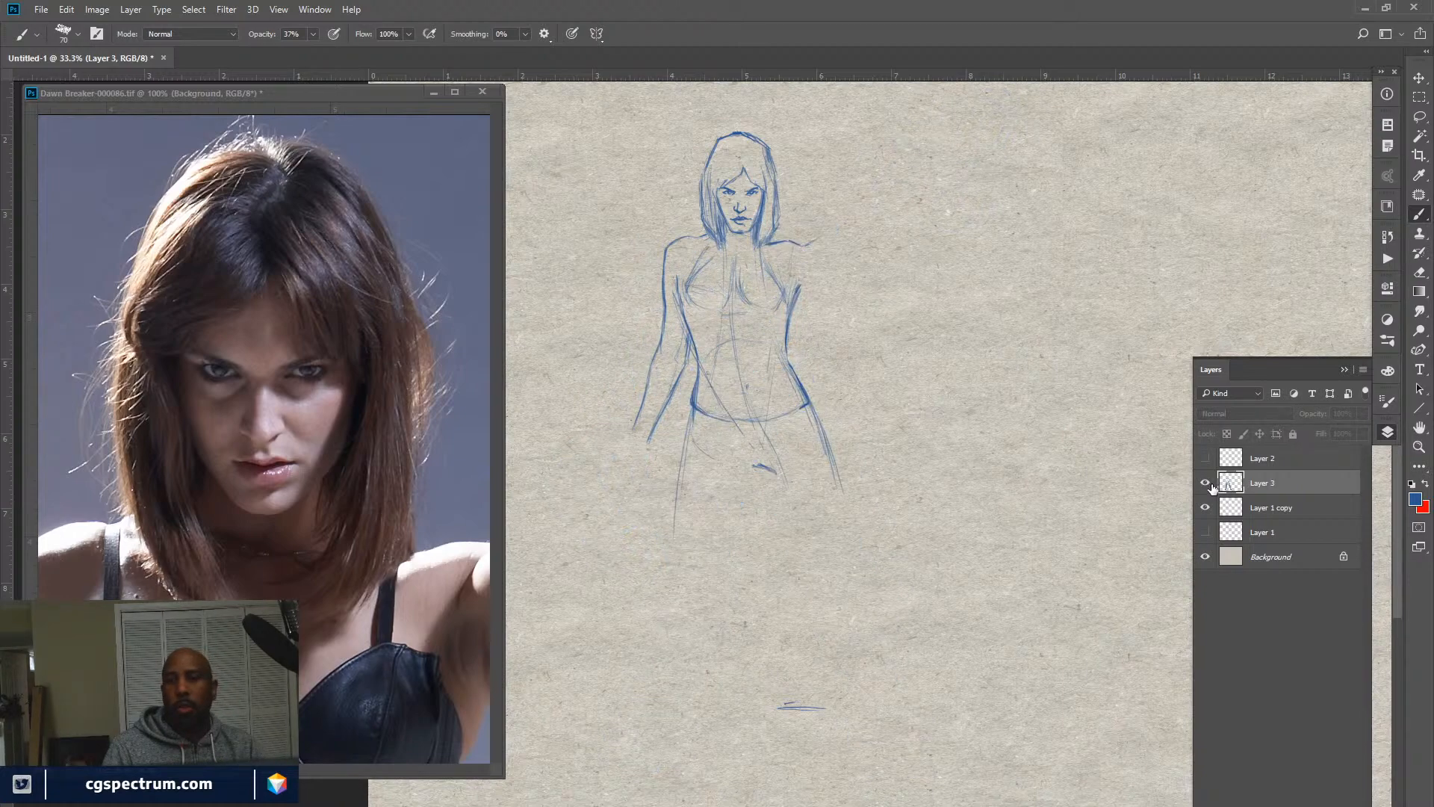
left_click(1208, 485)
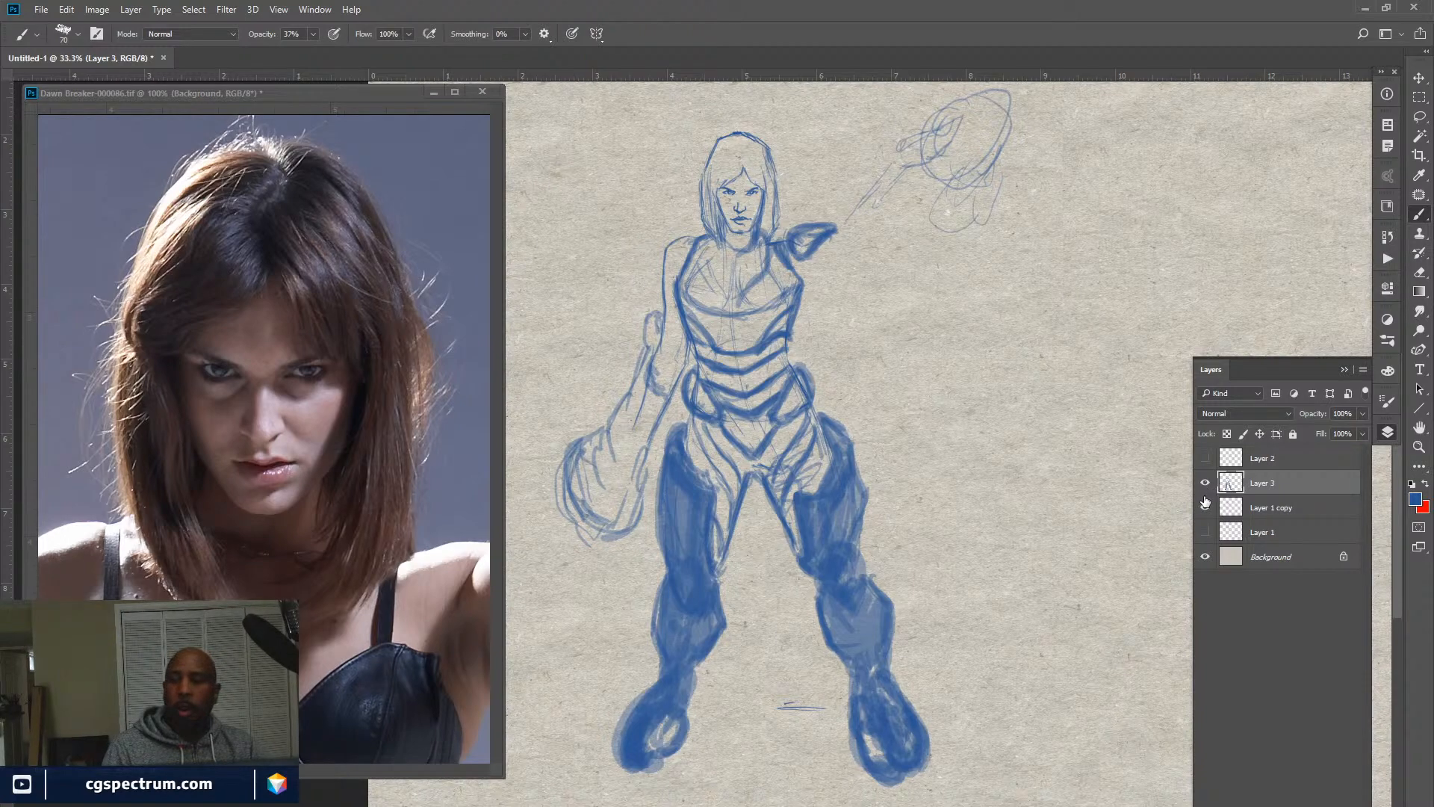
left_click(1206, 483)
left_click(1206, 483)
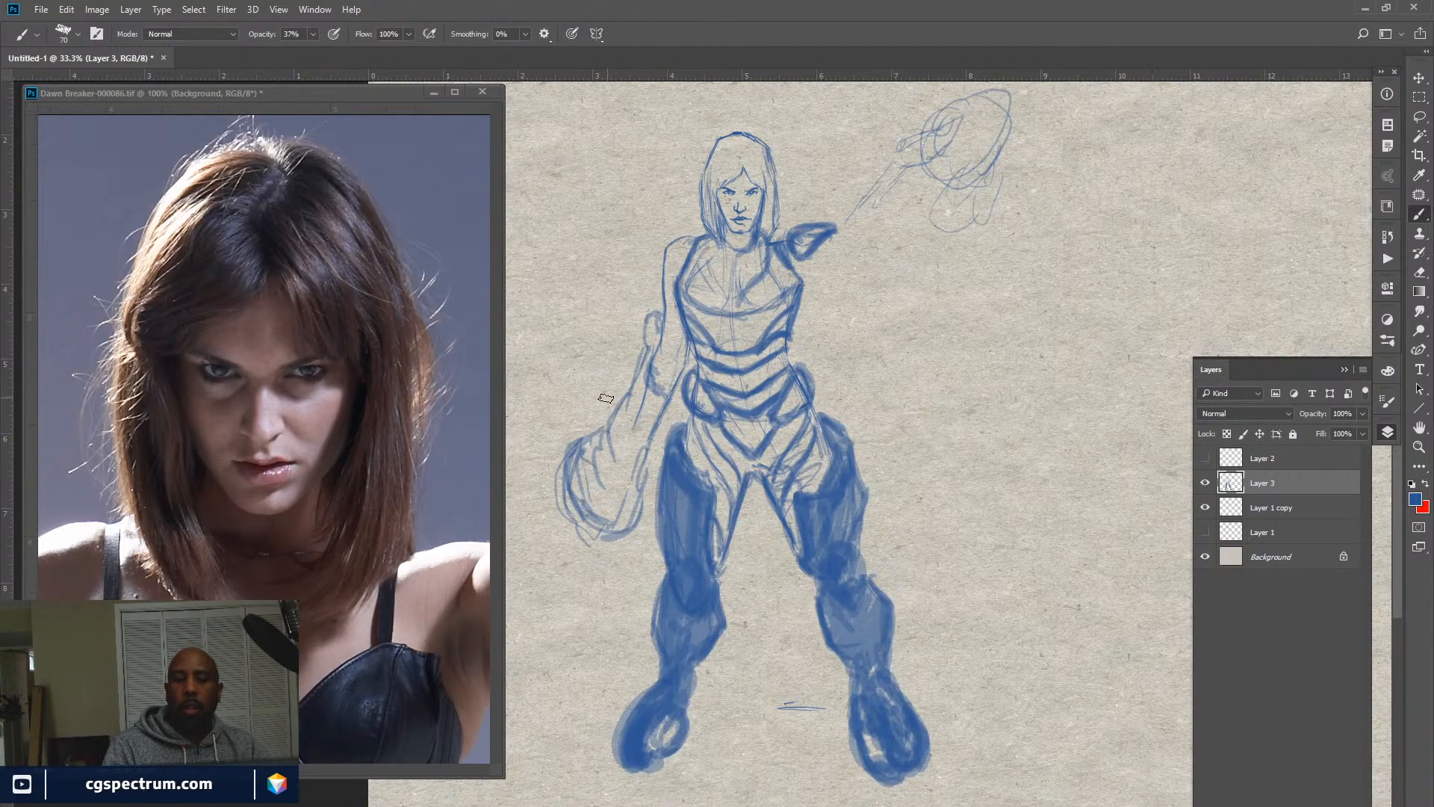
Add a bulky outer forearm plate and a hooked thumb to the gauntlet, and thicken the underside of its fist.
mouse_move(604, 407)
left_mouse_down()
mouse_move(617, 372)
mouse_move(613, 341)
mouse_move(576, 385)
mouse_move(602, 343)
mouse_move(568, 409)
mouse_move(574, 444)
mouse_move(604, 354)
mouse_move(623, 338)
mouse_move(637, 357)
mouse_move(624, 394)
mouse_move(641, 359)
mouse_move(628, 348)
mouse_move(649, 324)
mouse_move(644, 353)
mouse_move(653, 326)
mouse_move(629, 393)
mouse_move(590, 414)
mouse_move(568, 462)
mouse_move(523, 501)
mouse_move(526, 474)
mouse_move(537, 464)
mouse_move(525, 490)
mouse_move(539, 470)
mouse_move(544, 490)
mouse_move(539, 466)
mouse_move(533, 508)
mouse_move(565, 542)
mouse_move(544, 521)
mouse_move(543, 464)
mouse_move(528, 478)
mouse_move(555, 462)
mouse_move(541, 467)
mouse_move(547, 437)
left_mouse_up()
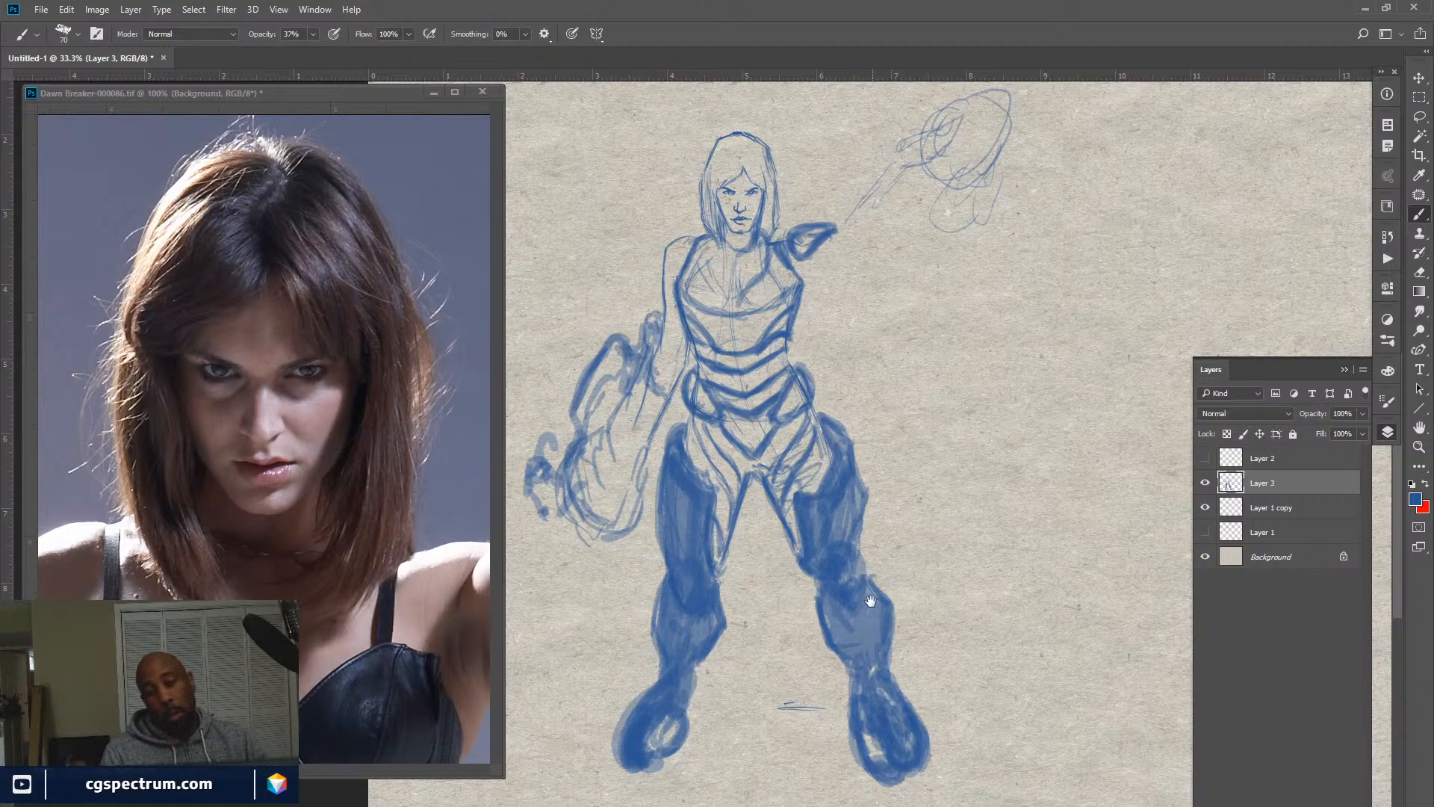
left_click_drag(871, 602, 968, 563)
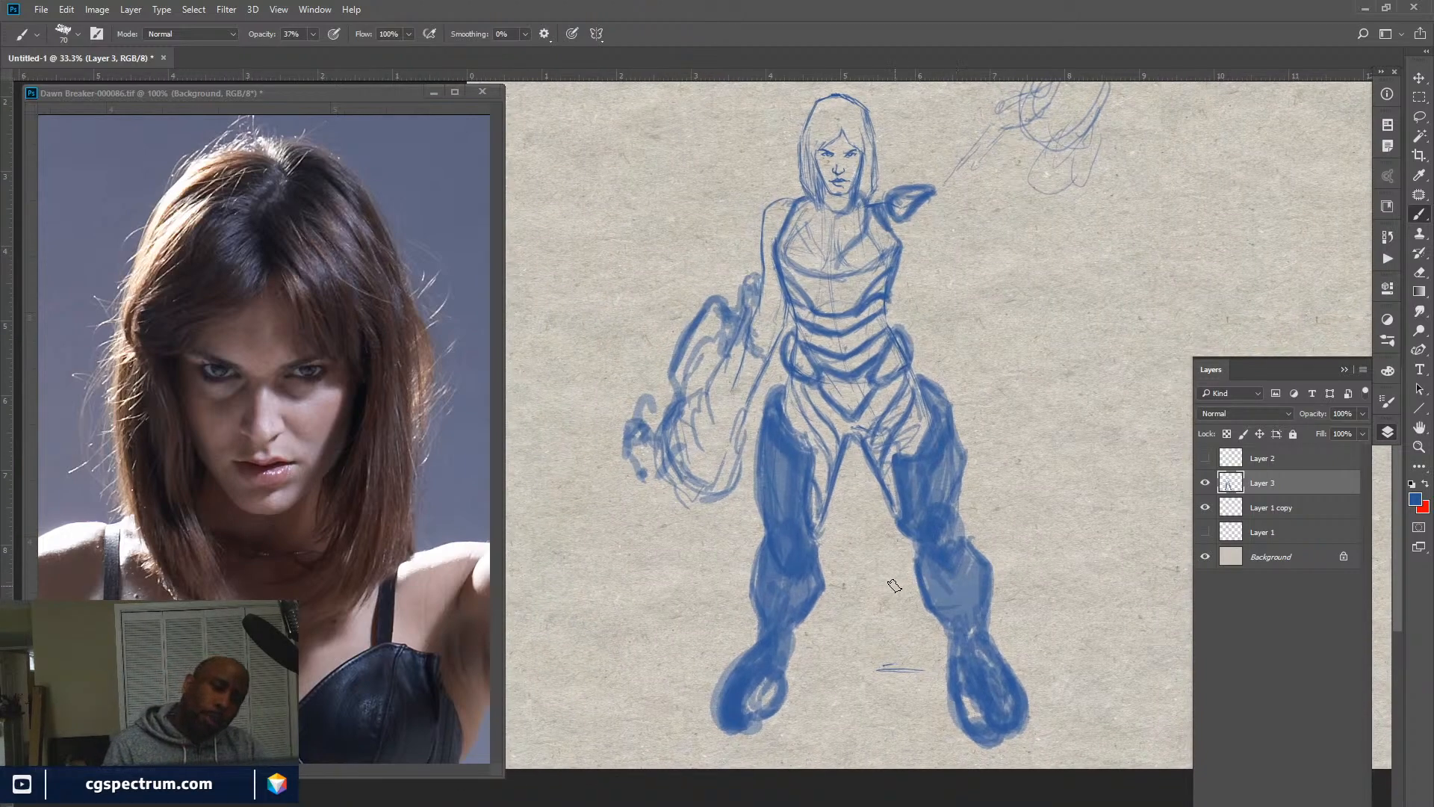
mouse_move(706, 480)
left_mouse_down()
mouse_move(732, 460)
mouse_move(704, 497)
mouse_move(663, 467)
mouse_move(679, 503)
mouse_move(665, 502)
mouse_move(703, 511)
mouse_move(729, 453)
mouse_move(731, 487)
left_mouse_up()
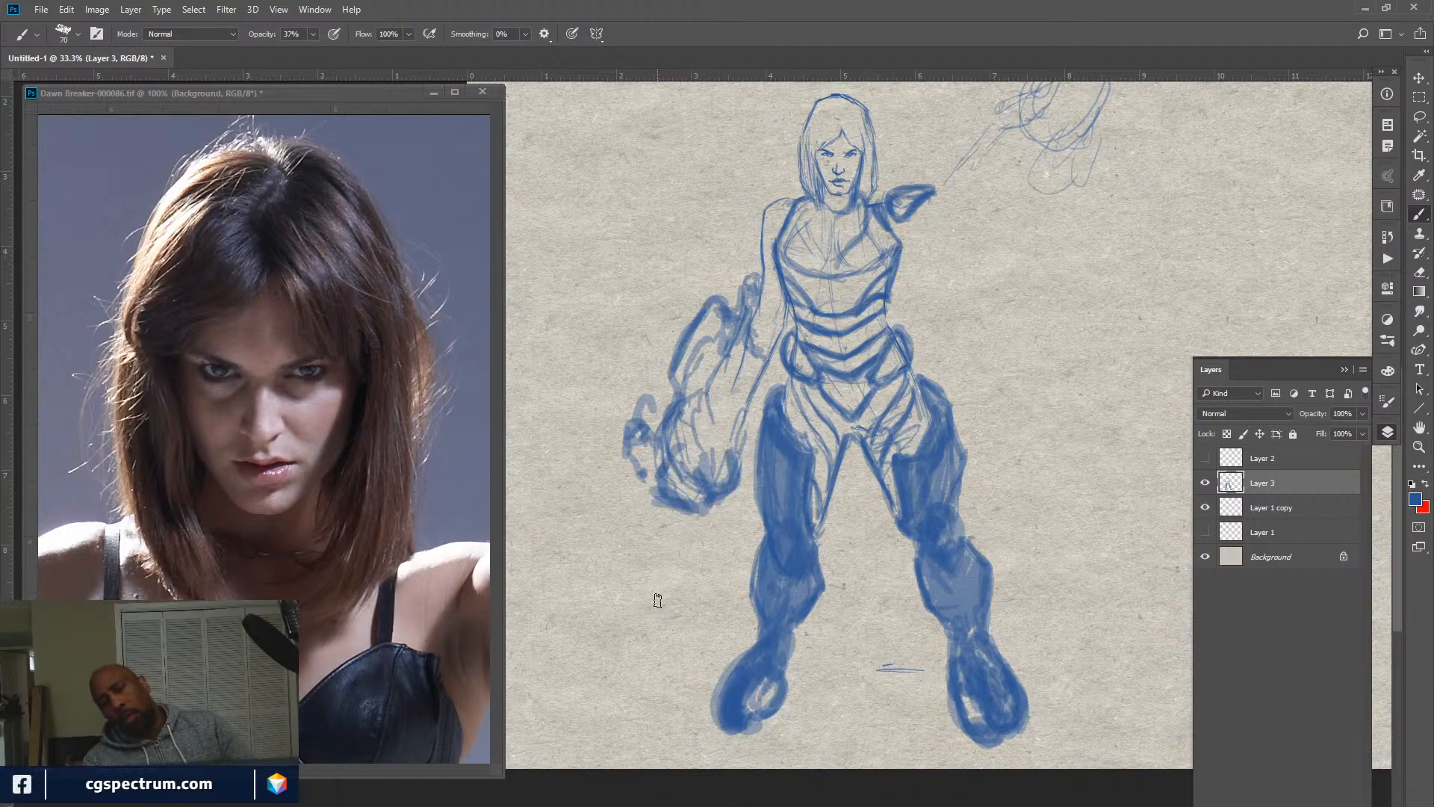
Fill the whole gauntlet, from elbow to fist and thumb, with blue using the brush at 100 px.
left_click_drag(926, 408, 860, 476)
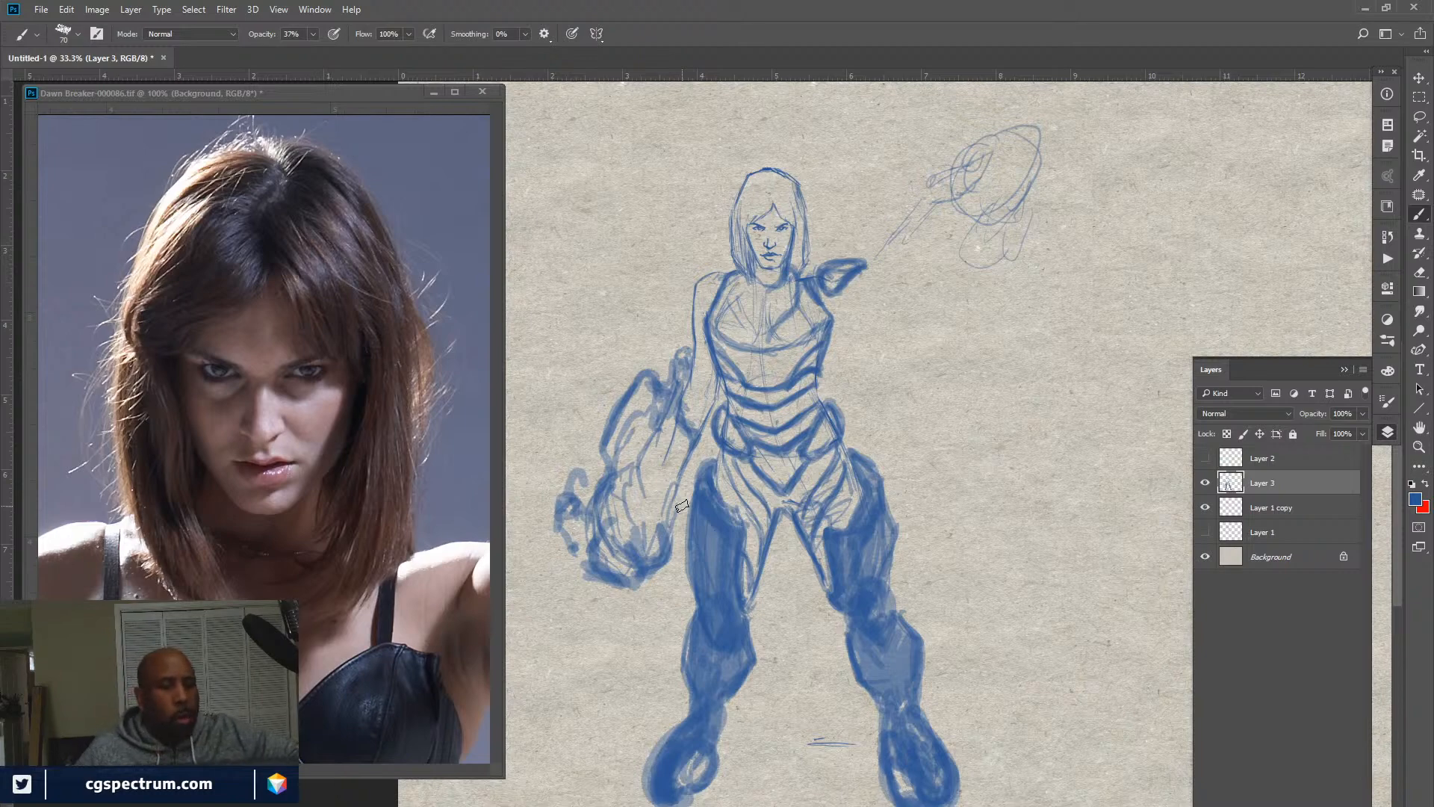
key("bracketright")
key("bracketright")
key("bracketright")
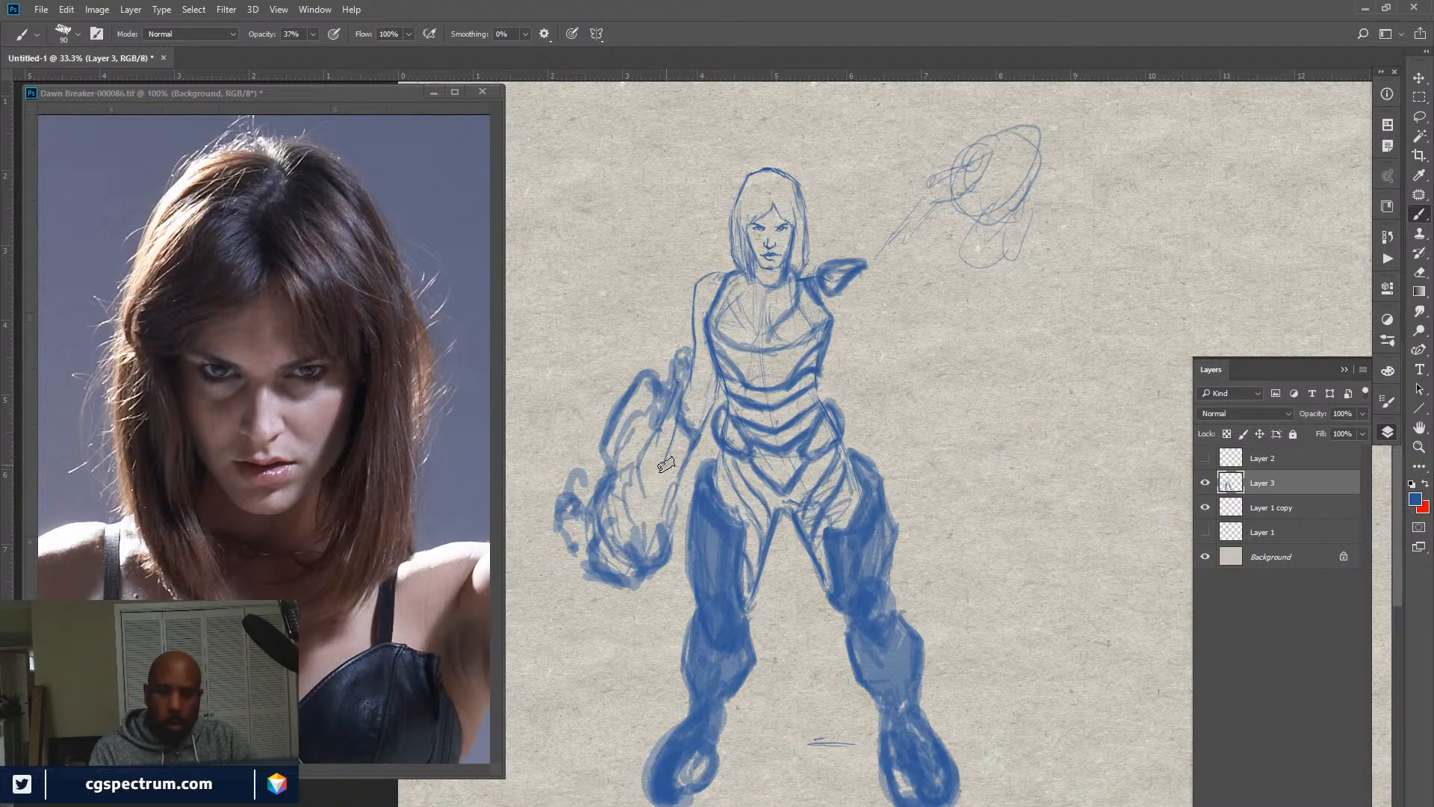
mouse_move(644, 407)
left_mouse_down()
mouse_move(624, 434)
mouse_move(631, 459)
mouse_move(644, 384)
mouse_move(630, 415)
mouse_move(651, 481)
mouse_move(677, 416)
mouse_move(690, 441)
mouse_move(683, 452)
mouse_move(675, 417)
mouse_move(662, 446)
mouse_move(685, 358)
mouse_move(668, 444)
mouse_move(689, 444)
mouse_move(653, 545)
mouse_move(665, 515)
mouse_move(629, 539)
mouse_move(656, 478)
mouse_move(645, 454)
mouse_move(585, 544)
mouse_move(581, 483)
mouse_move(570, 542)
mouse_move(601, 542)
mouse_move(588, 561)
mouse_move(598, 539)
mouse_move(646, 582)
left_mouse_up()
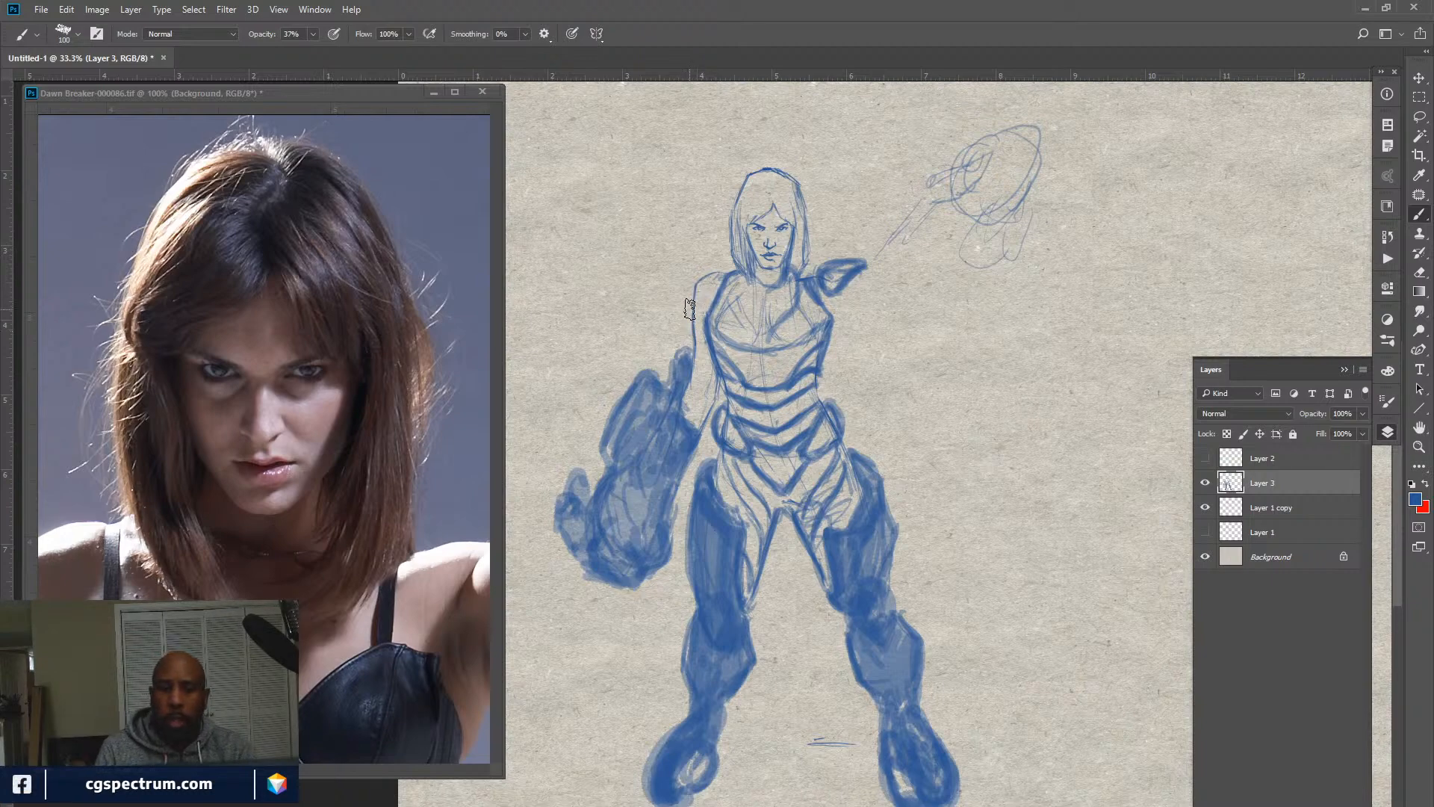
Sketch a small rounded tube between the gauntlet's elbow and the upper arm, using the brush at 30 px.
key("bracketleft")
key("bracketleft")
key("bracketleft")
key("bracketleft")
key("bracketleft")
key("bracketleft")
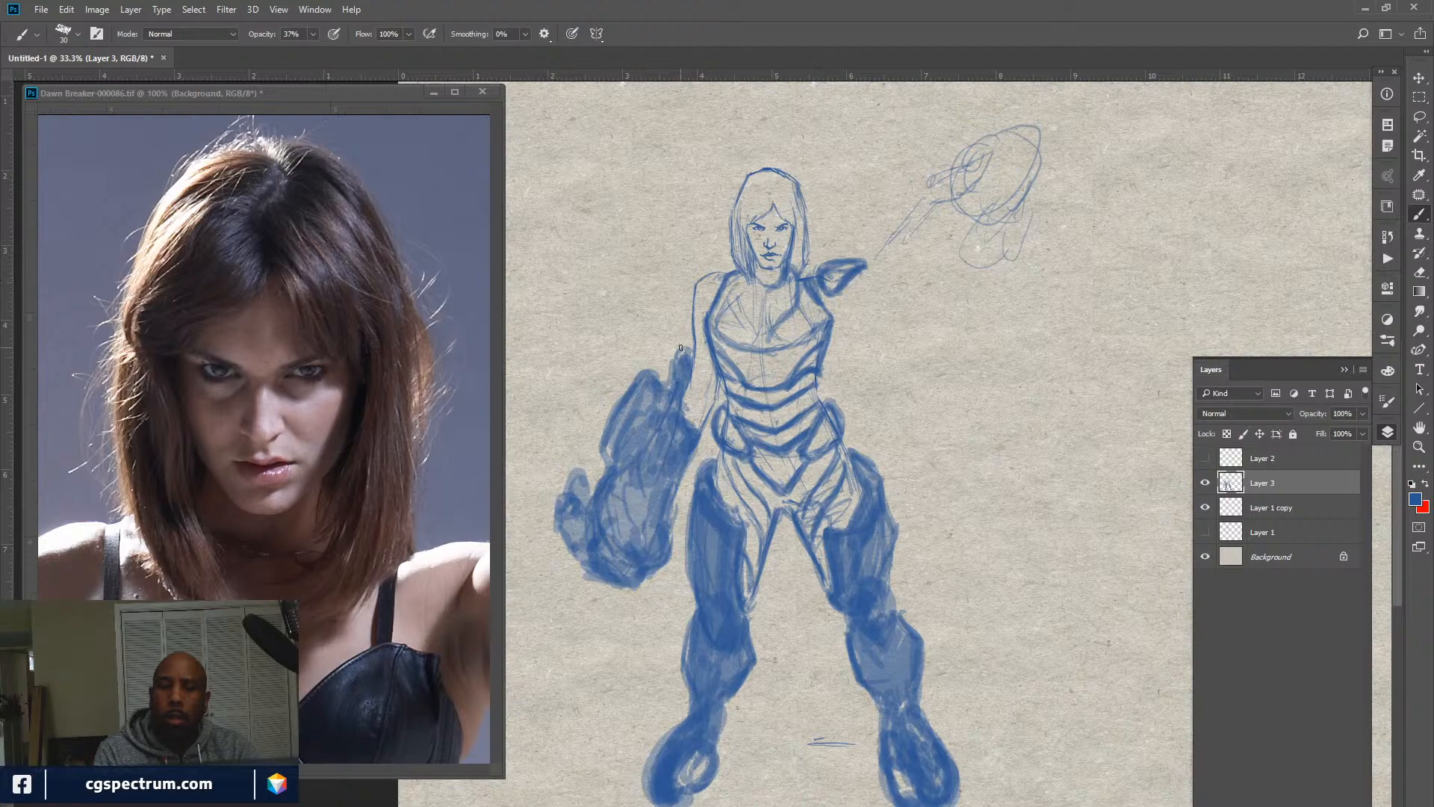
mouse_move(672, 356)
left_mouse_down()
mouse_move(692, 319)
mouse_move(670, 324)
mouse_move(670, 354)
left_mouse_up()
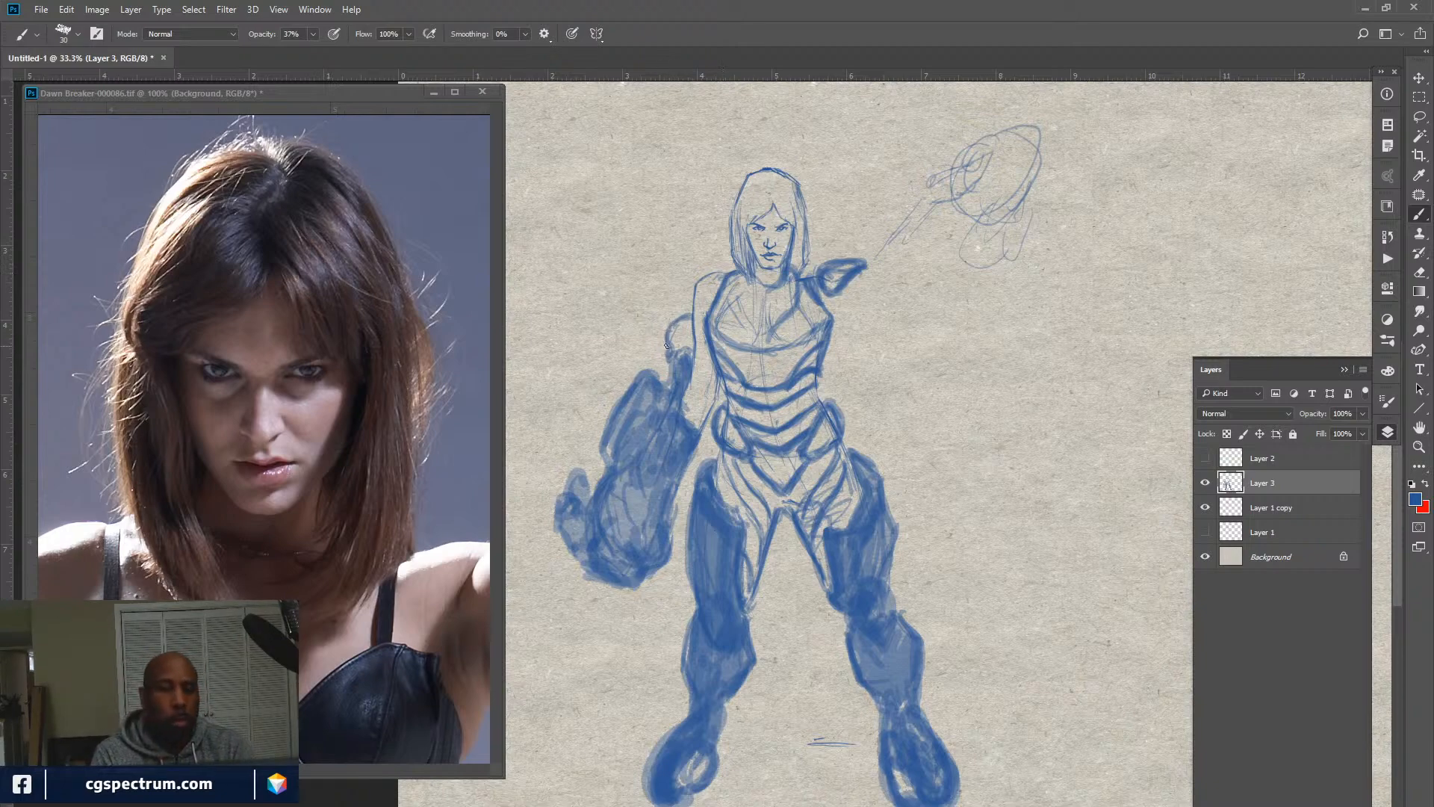
mouse_move(688, 331)
left_mouse_down()
mouse_move(650, 344)
mouse_move(670, 354)
mouse_move(648, 335)
mouse_move(690, 328)
left_mouse_up()
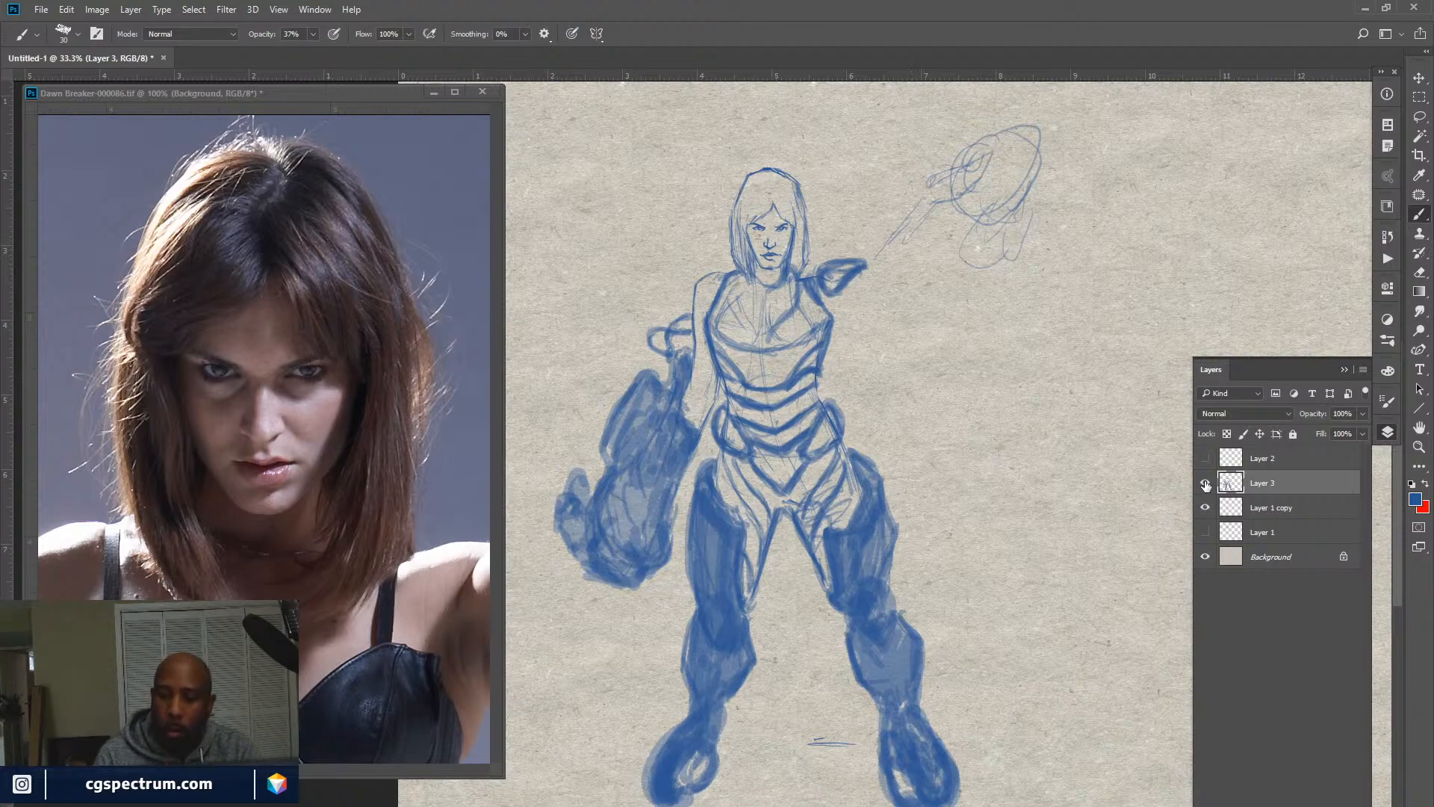
Check the sketch with Layer 3 hidden and shown, and fill in both hip plates beside the waist in blue.
left_click(1205, 485)
left_click(1206, 485)
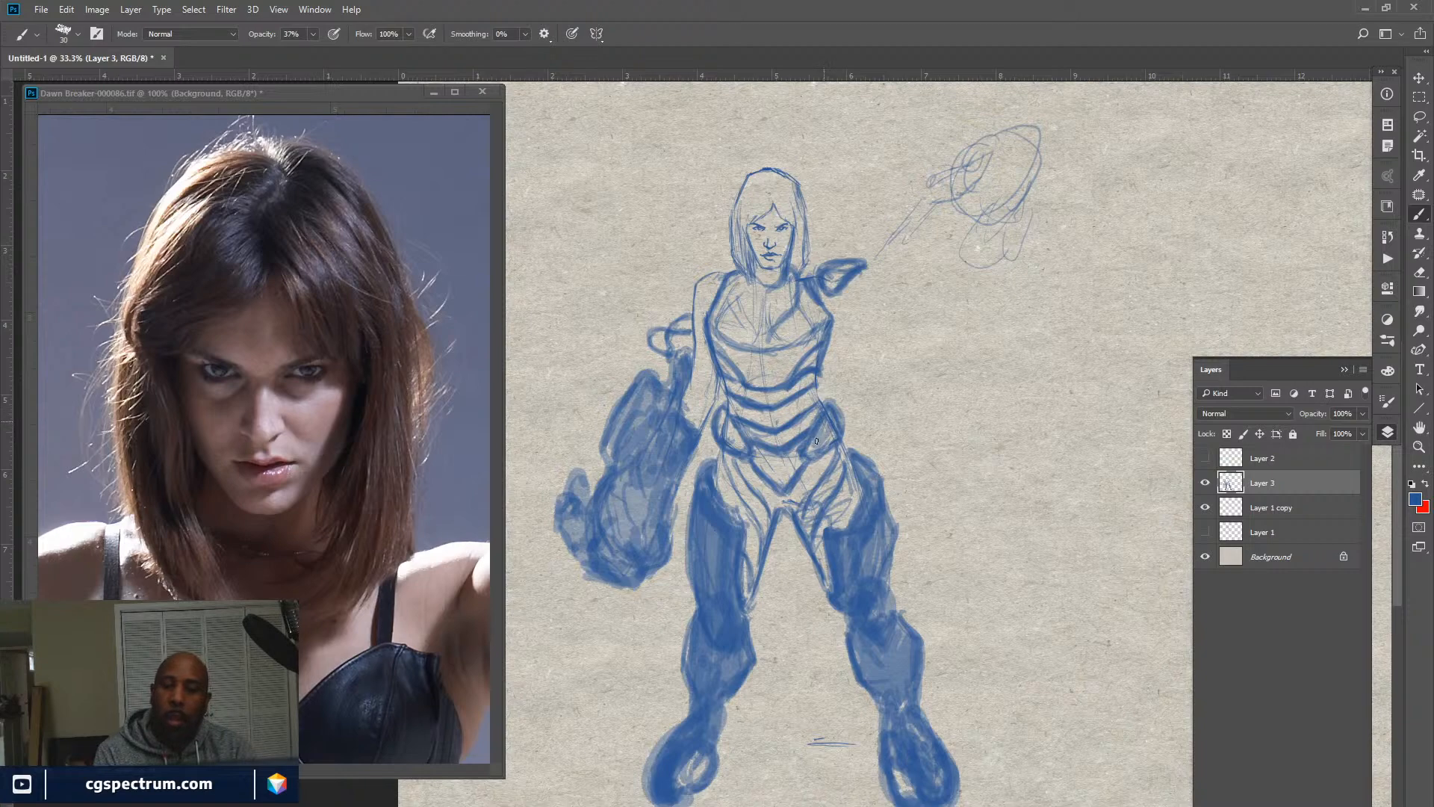
mouse_move(816, 442)
left_mouse_down()
mouse_move(830, 446)
mouse_move(827, 421)
left_mouse_up()
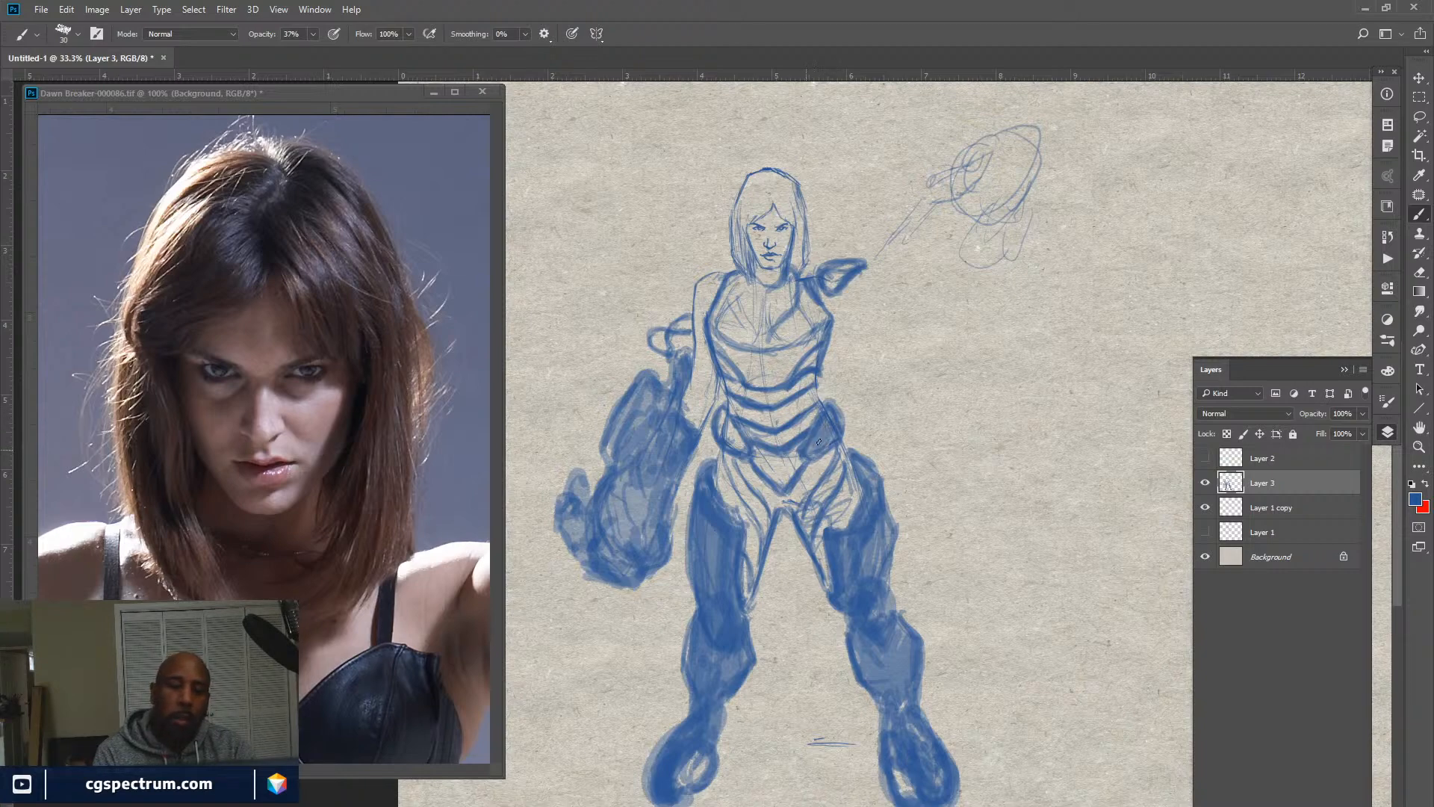
mouse_move(731, 437)
left_mouse_down()
mouse_move(725, 422)
mouse_move(738, 439)
left_mouse_up()
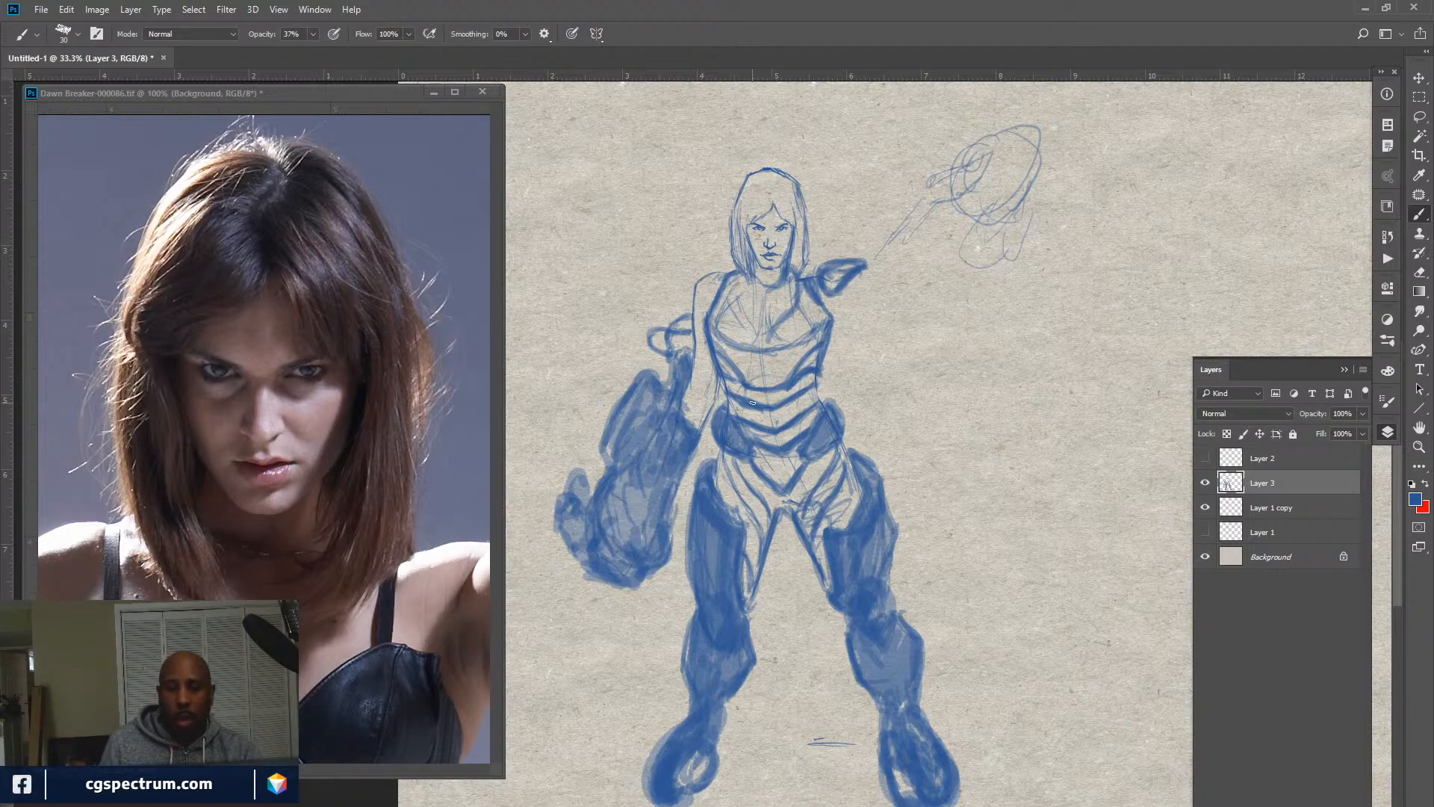
With the brush at 70 px, darken the V-shaped collar and draw a round emblem at the chest armor's lower center.
key("bracketright")
key("bracketright")
key("bracketright")
key("bracketright")
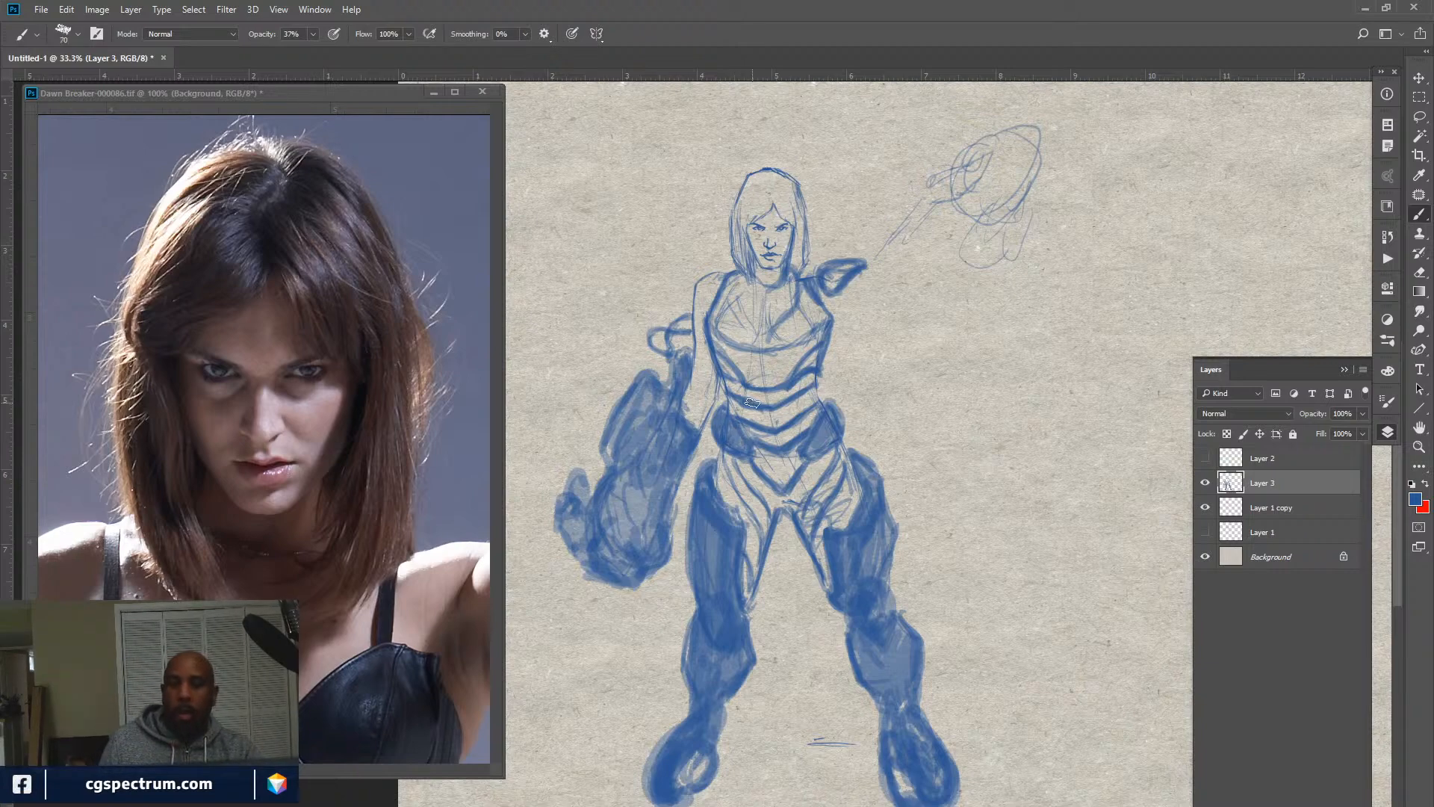
left_click_drag(803, 288, 765, 339)
mouse_move(735, 281)
left_mouse_down()
mouse_move(752, 326)
mouse_move(735, 291)
mouse_move(757, 312)
mouse_move(754, 282)
mouse_move(762, 295)
mouse_move(755, 331)
left_mouse_up()
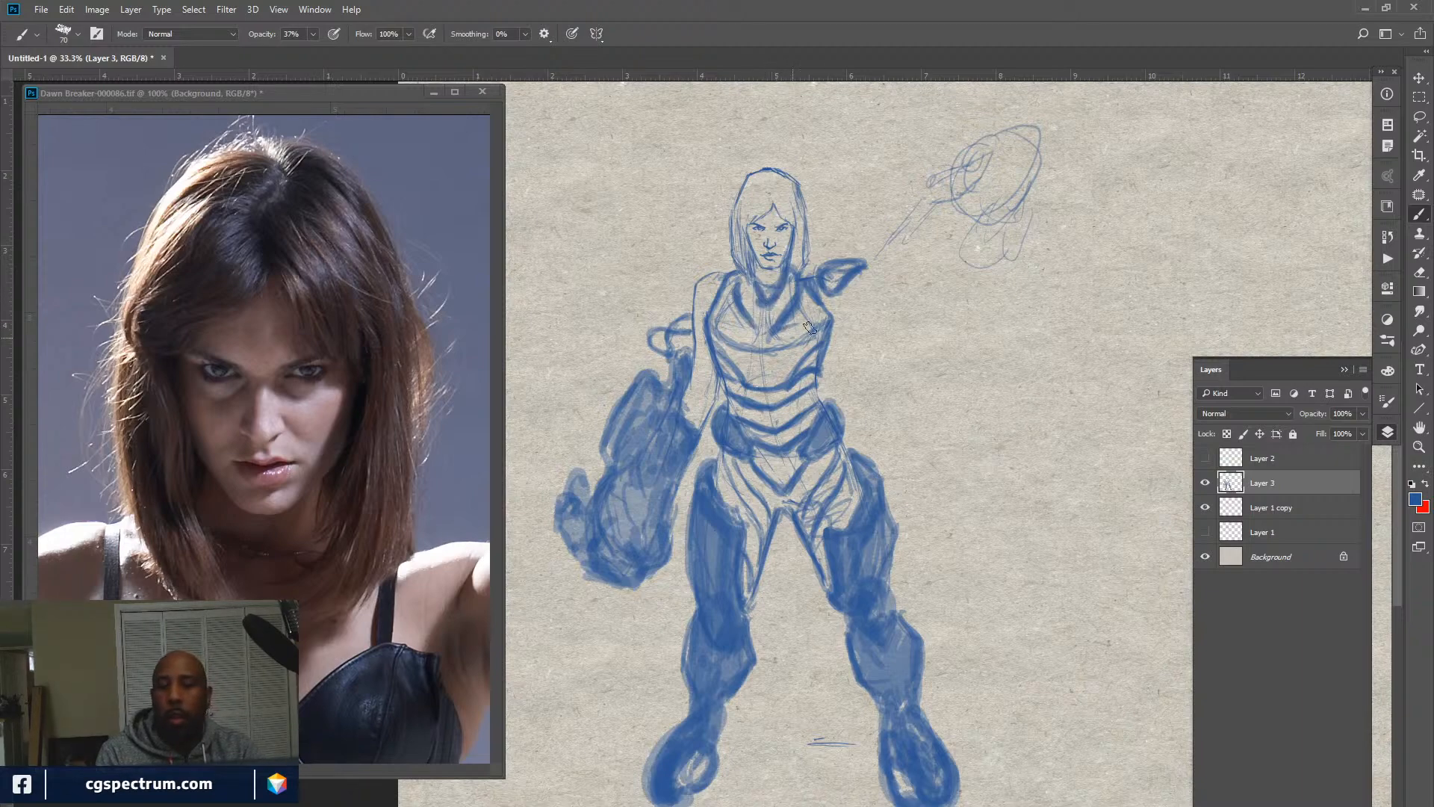
left_click_drag(761, 358, 762, 374)
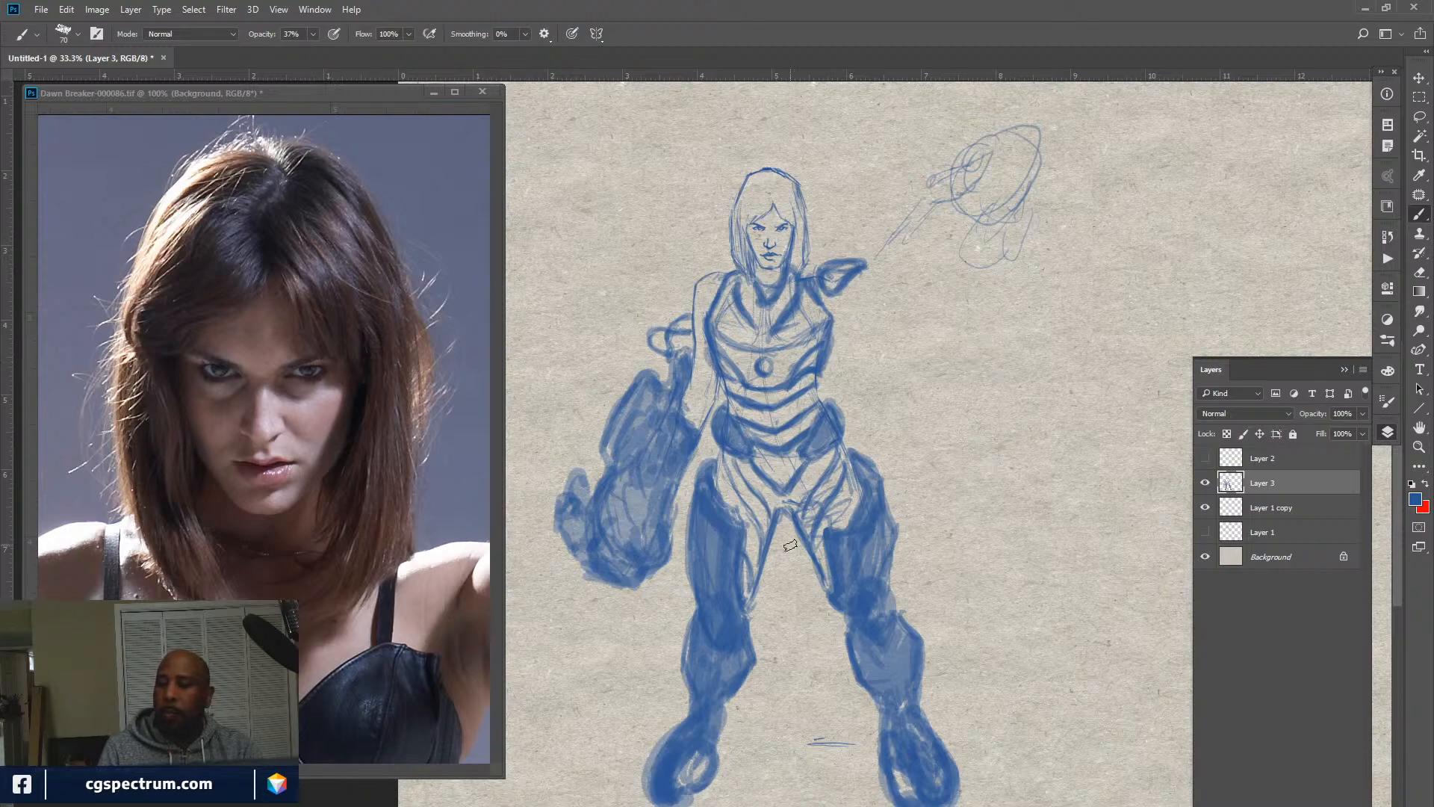
Add a new layer above Layer 1 copy and fill the abdomen, pelvis and inner thighs with a light blue tone.
left_click(1295, 509)
key("ctrl+shift+alt+n")
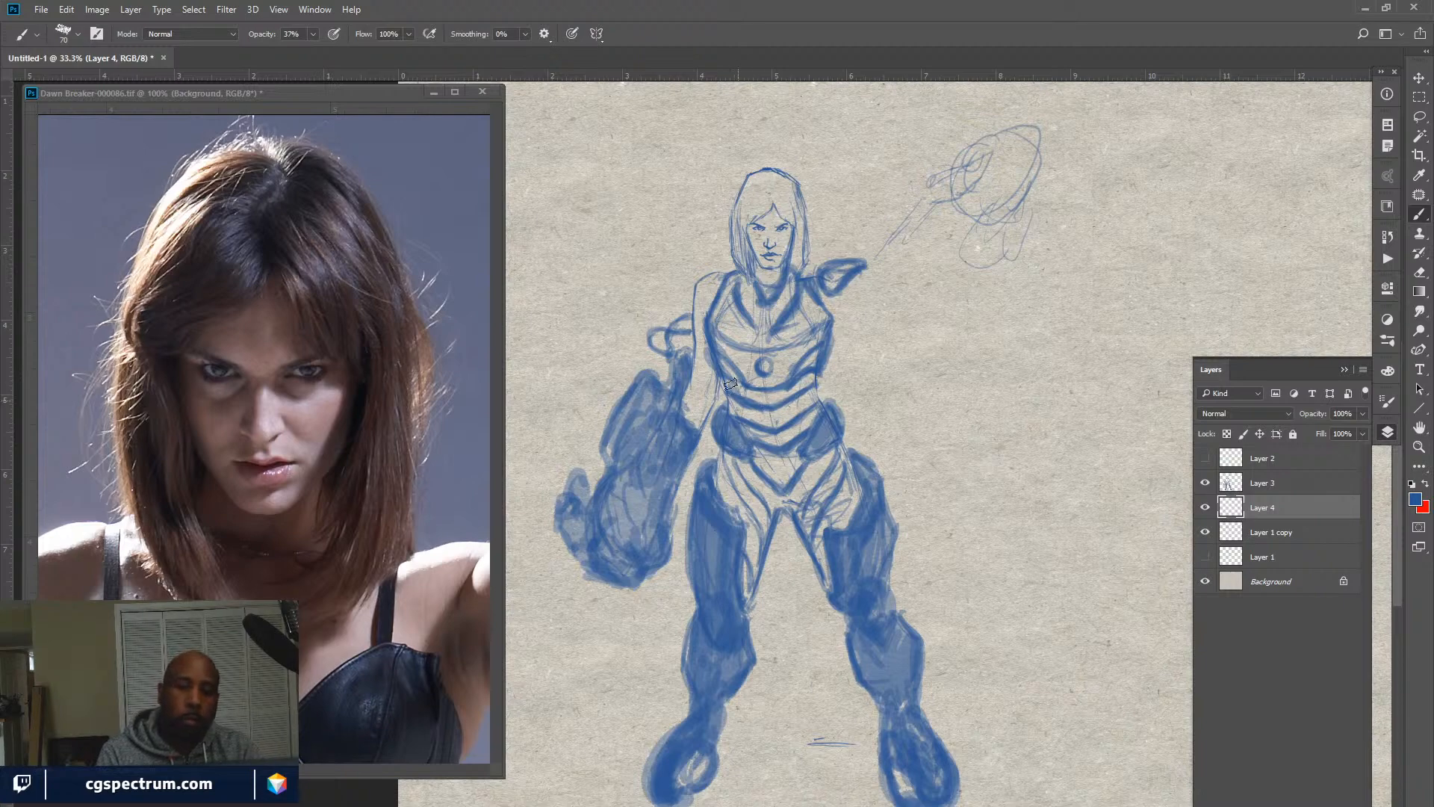
mouse_move(732, 392)
left_mouse_down()
mouse_move(809, 376)
mouse_move(776, 415)
mouse_move(741, 413)
mouse_move(770, 453)
mouse_move(751, 433)
mouse_move(762, 416)
mouse_move(777, 485)
mouse_move(811, 393)
left_mouse_up()
mouse_move(792, 455)
left_mouse_down()
mouse_move(790, 469)
mouse_move(811, 467)
mouse_move(805, 486)
mouse_move(841, 447)
left_mouse_up()
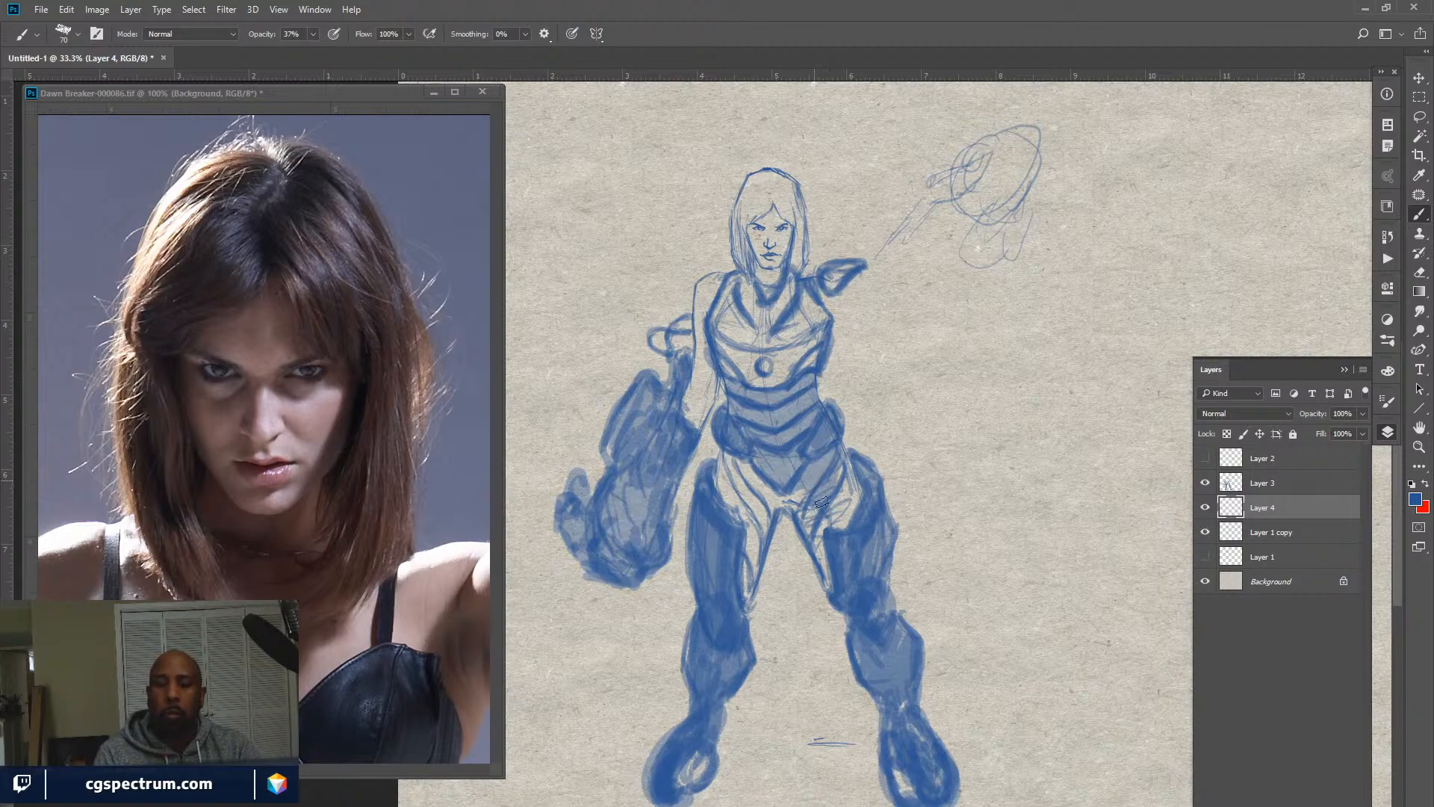
mouse_move(811, 525)
left_mouse_down()
mouse_move(794, 499)
mouse_move(819, 549)
mouse_move(849, 465)
mouse_move(857, 496)
left_mouse_up()
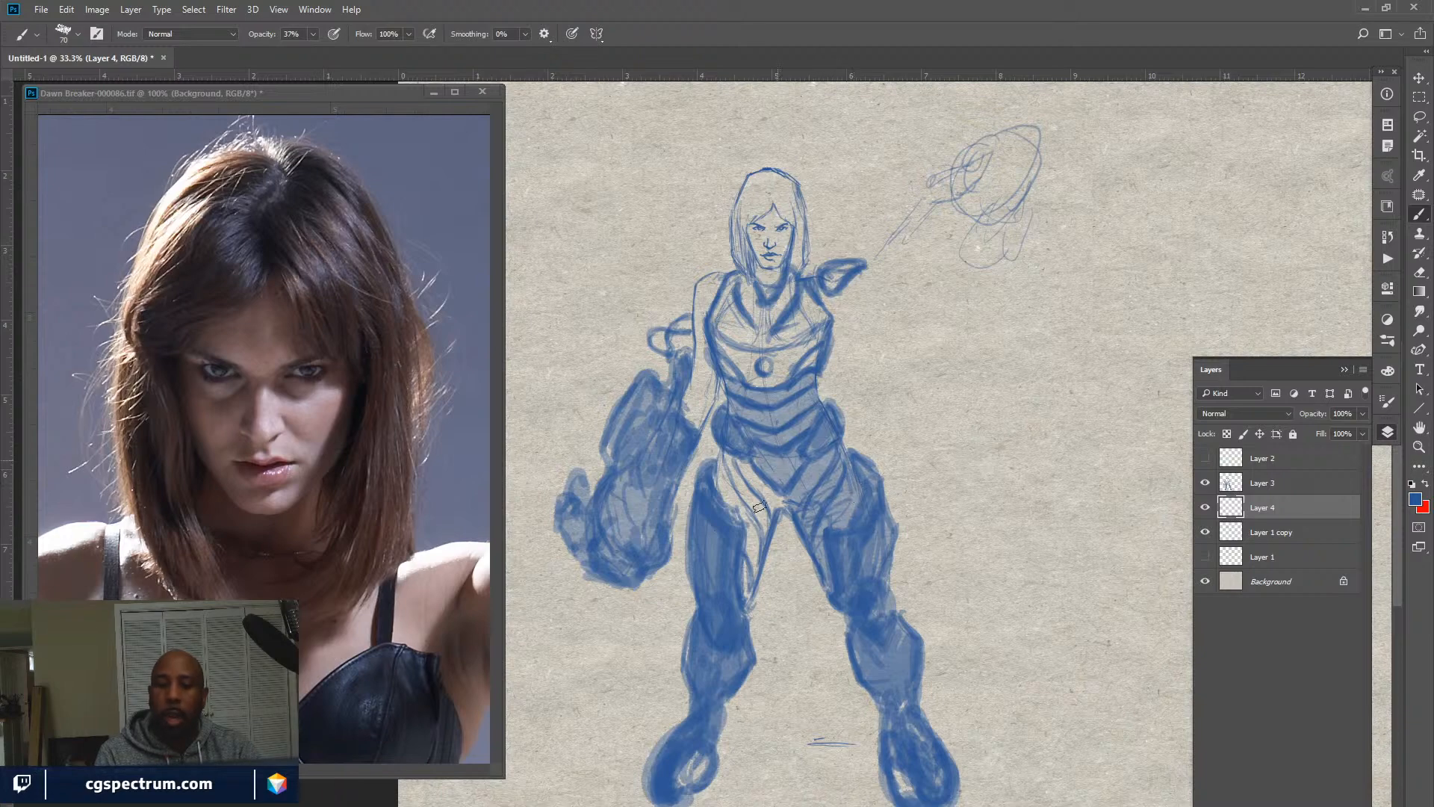
mouse_move(760, 506)
left_mouse_down()
mouse_move(784, 487)
mouse_move(773, 502)
mouse_move(792, 511)
mouse_move(771, 489)
mouse_move(746, 585)
mouse_move(759, 511)
mouse_move(741, 495)
mouse_move(745, 516)
mouse_move(726, 453)
mouse_move(730, 501)
left_mouse_up()
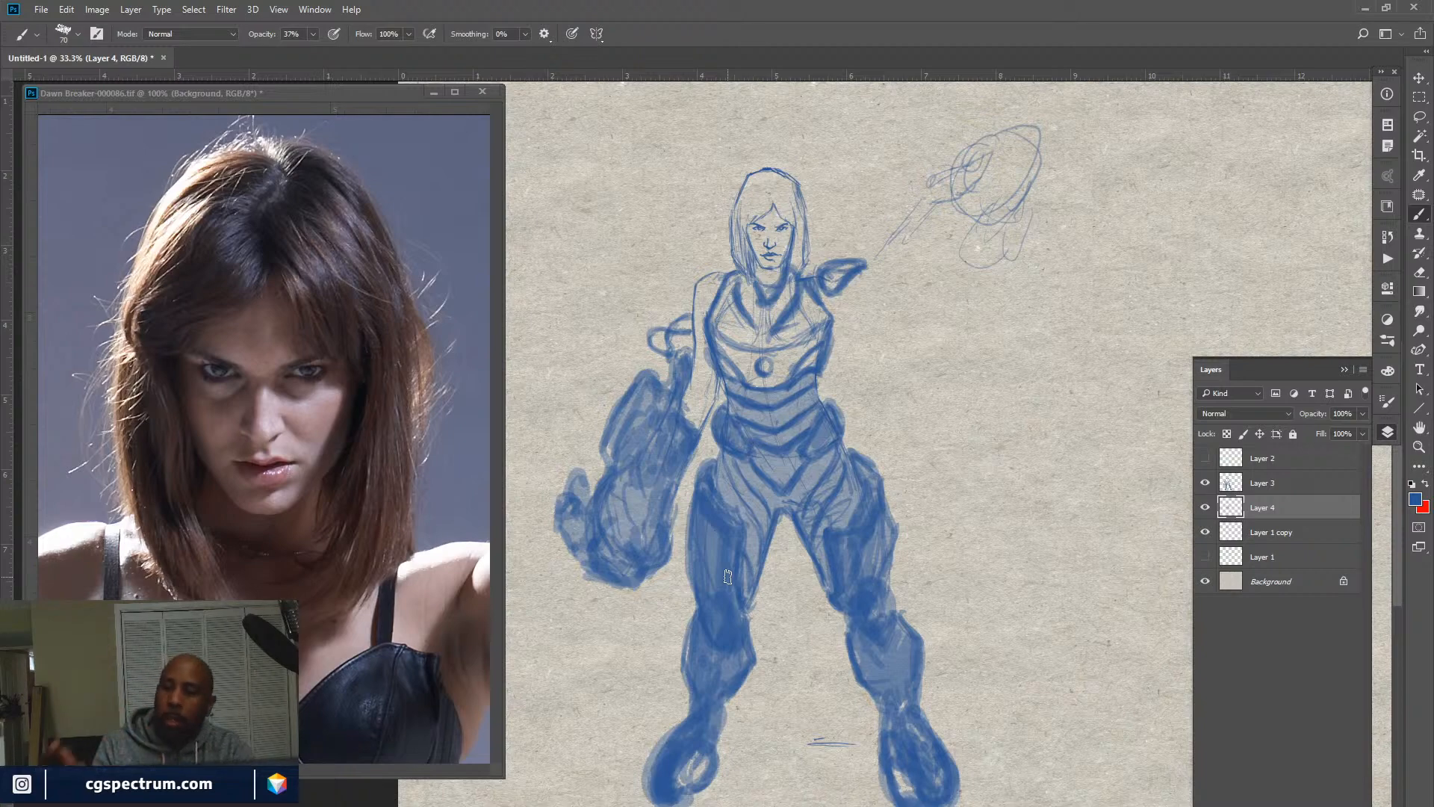
left_click(1204, 511)
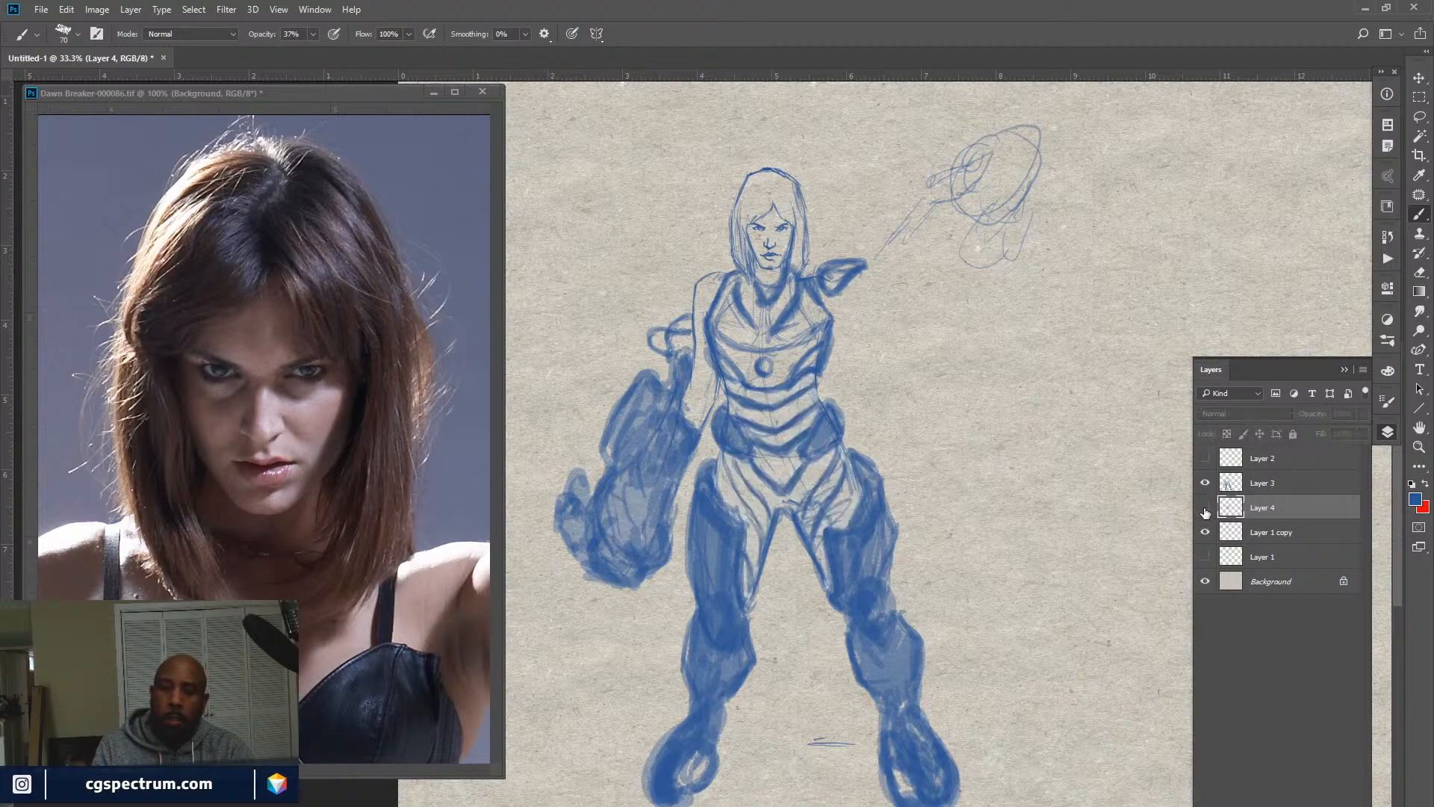
left_click(1206, 510)
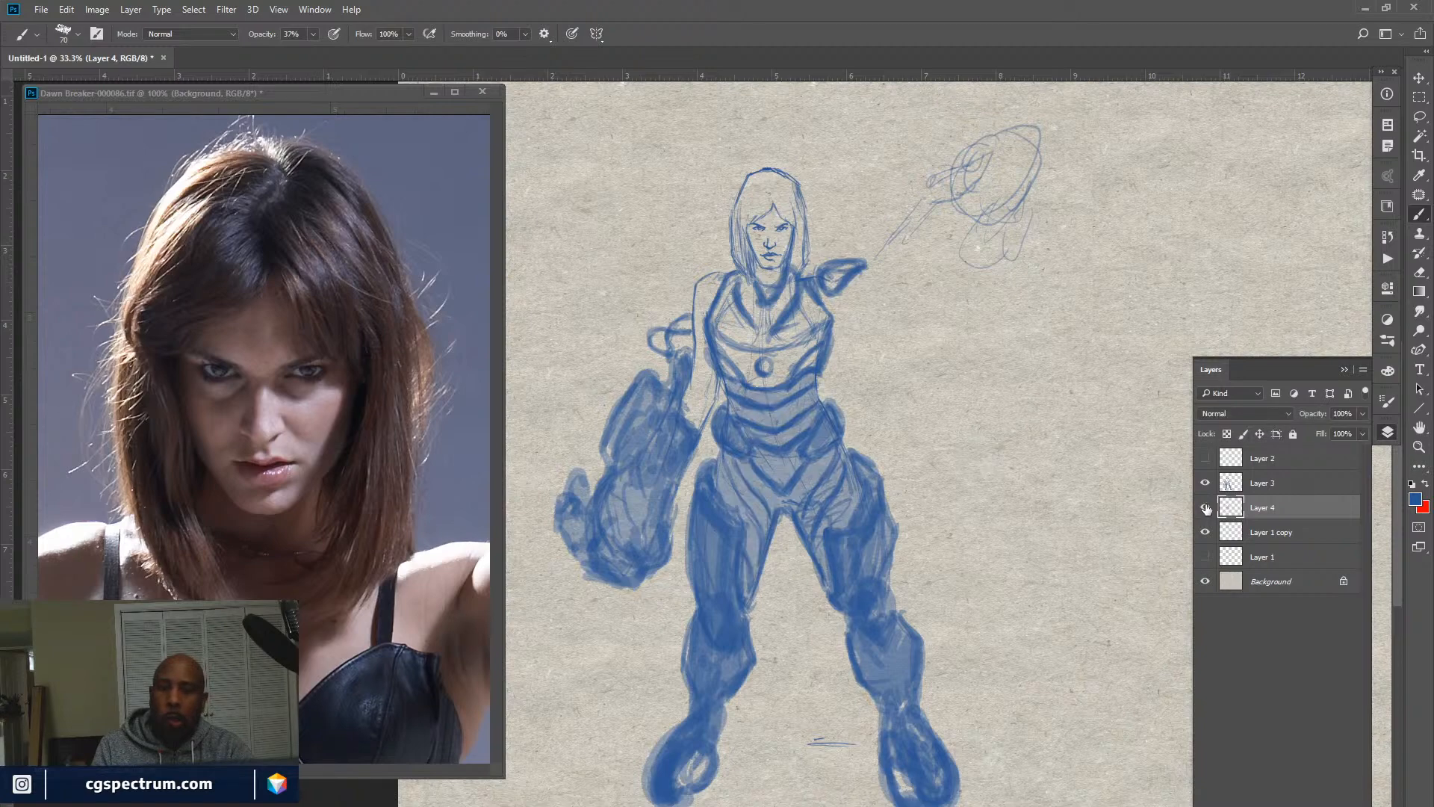
Add a Hue/Saturation adjustment layer above Layer 3 and set its saturation to -100.
left_click(1295, 490)
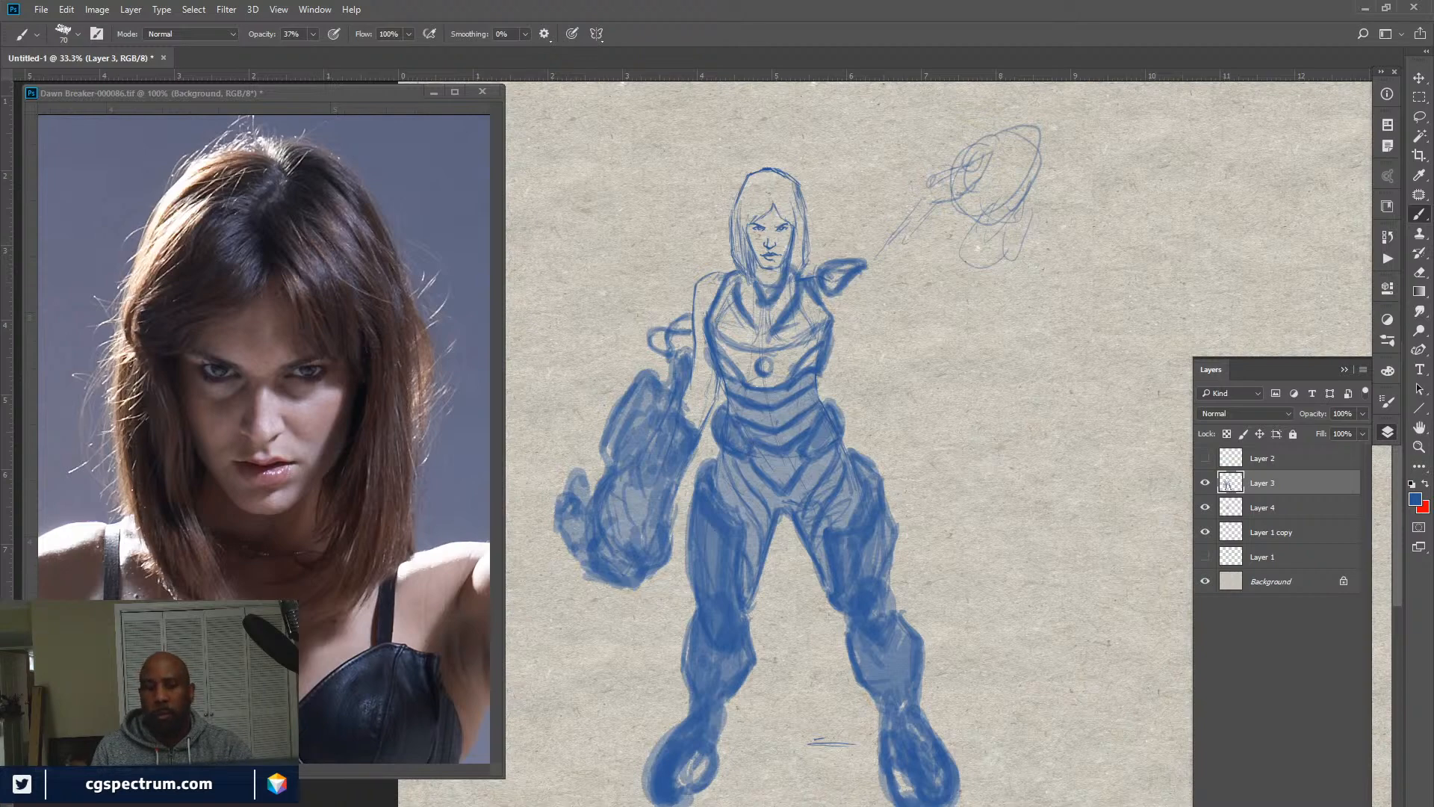
left_click(1283, 805)
left_click(1337, 663)
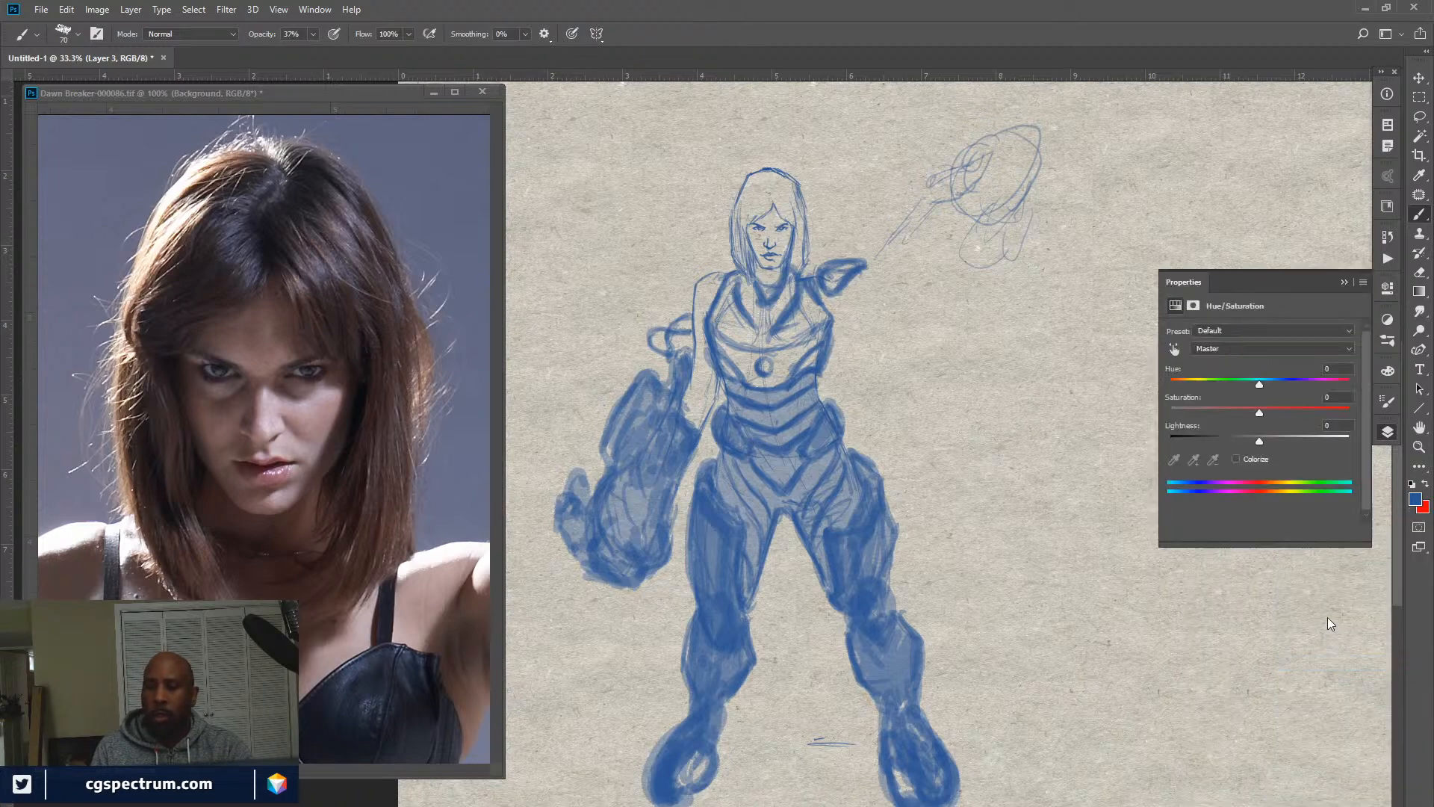
left_click(1387, 432)
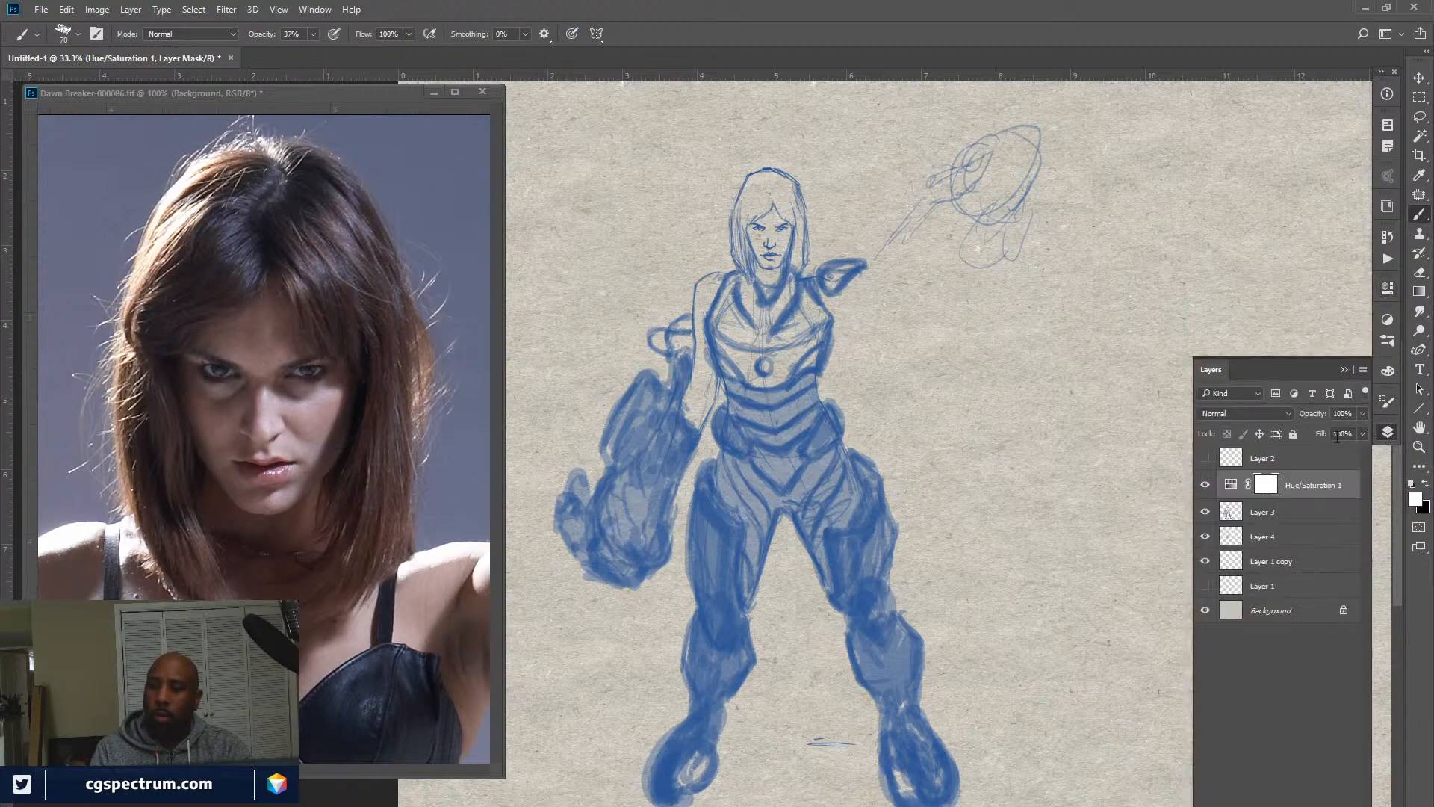
left_click(1252, 413)
left_click(1249, 416)
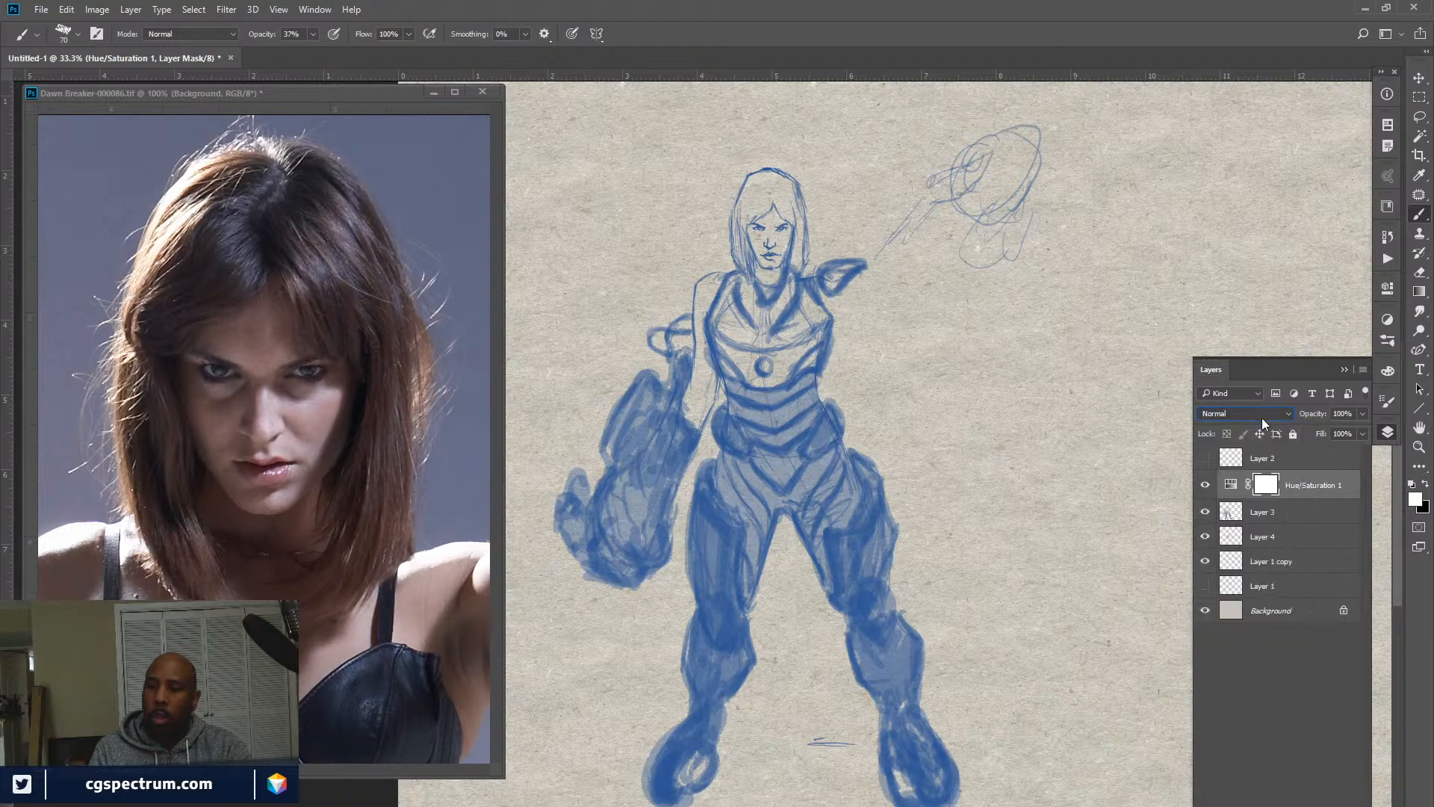
double_click(1233, 487)
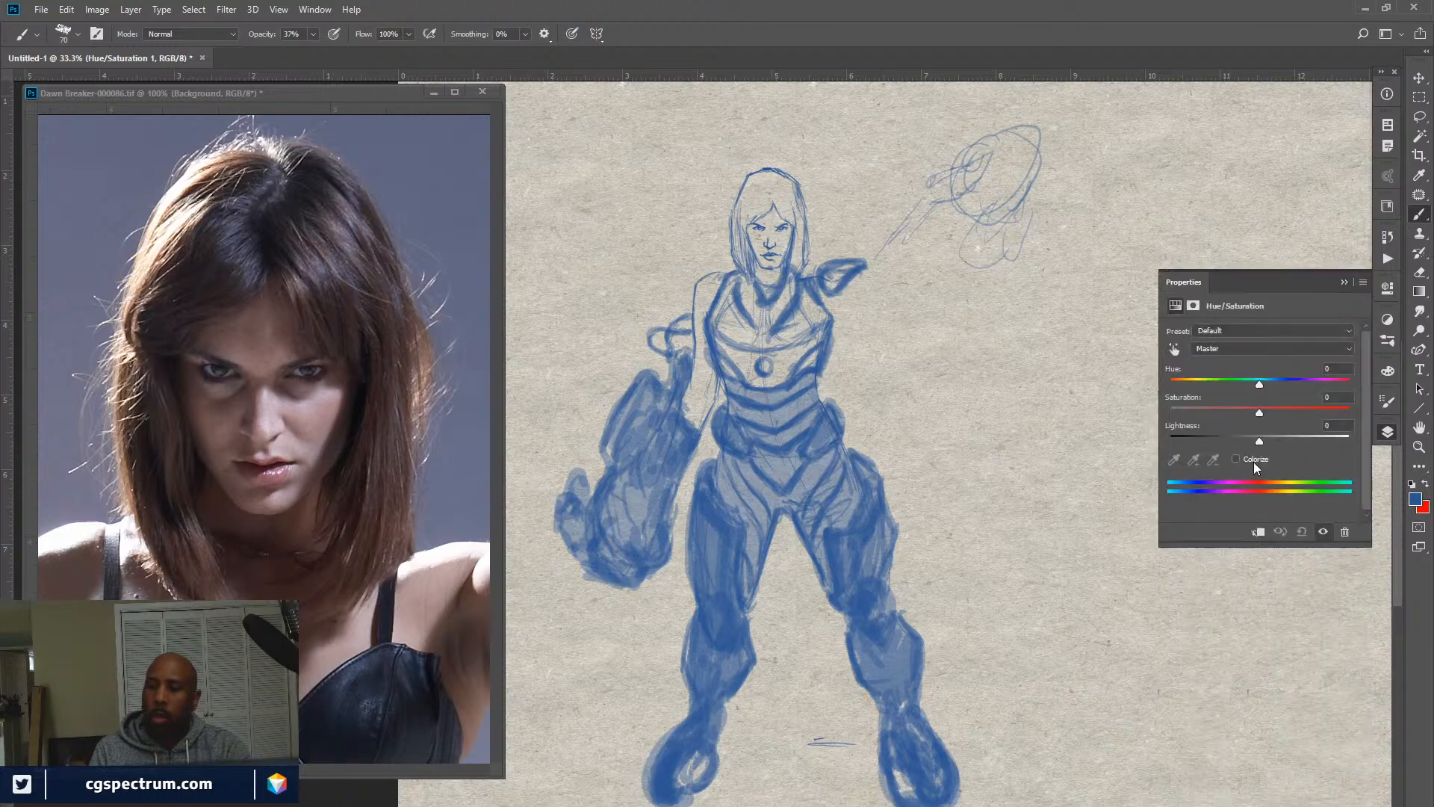
left_click_drag(1261, 412, 1158, 415)
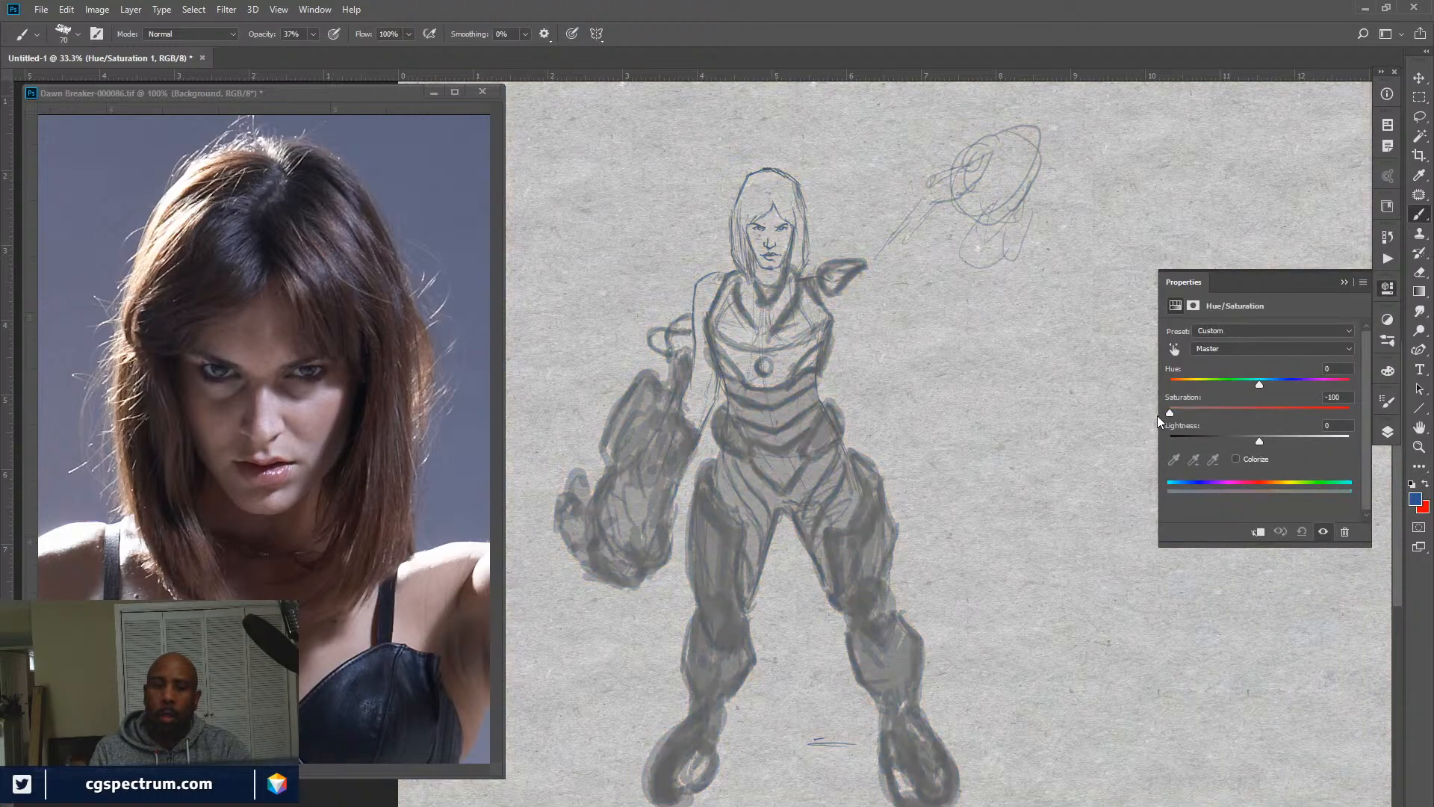
Select Layer 3 and toggle its visibility to compare the gray armor with the figure and fill underneath.
left_click(1388, 432)
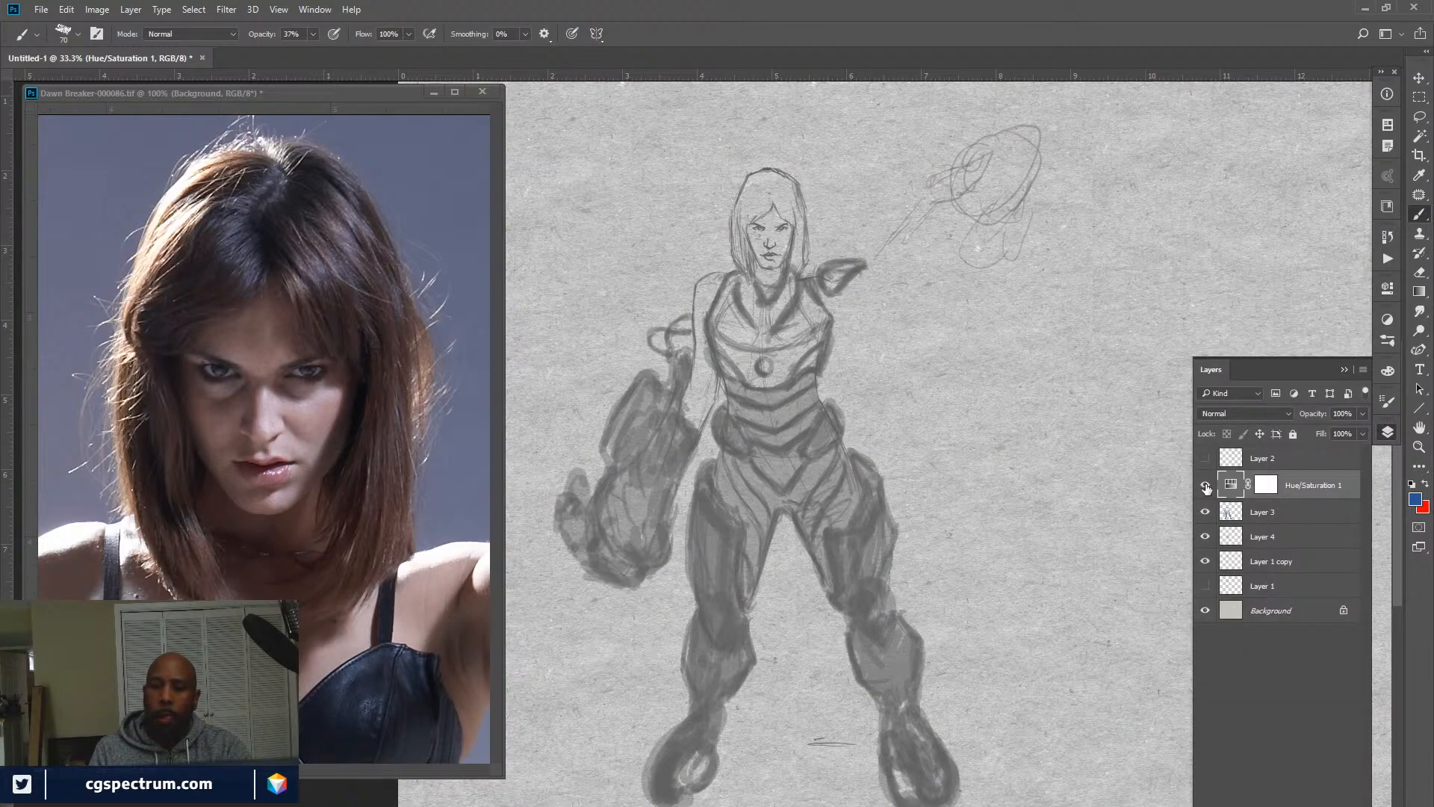
left_click(1205, 512)
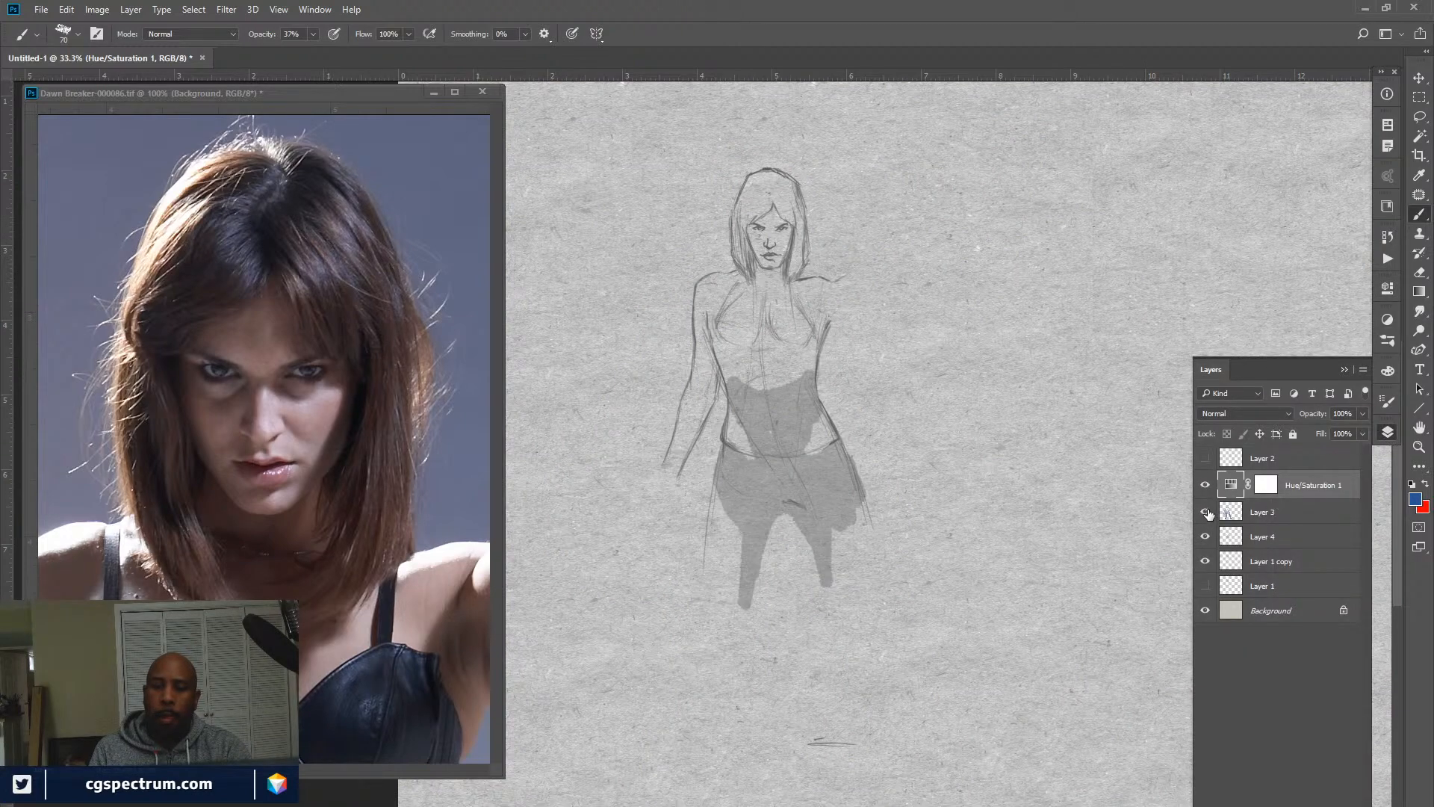
left_click(1205, 512)
mouse_move(1310, 513)
left_mouse_down()
mouse_move(1323, 804)
mouse_move(1263, 516)
left_mouse_up()
left_click(1205, 512)
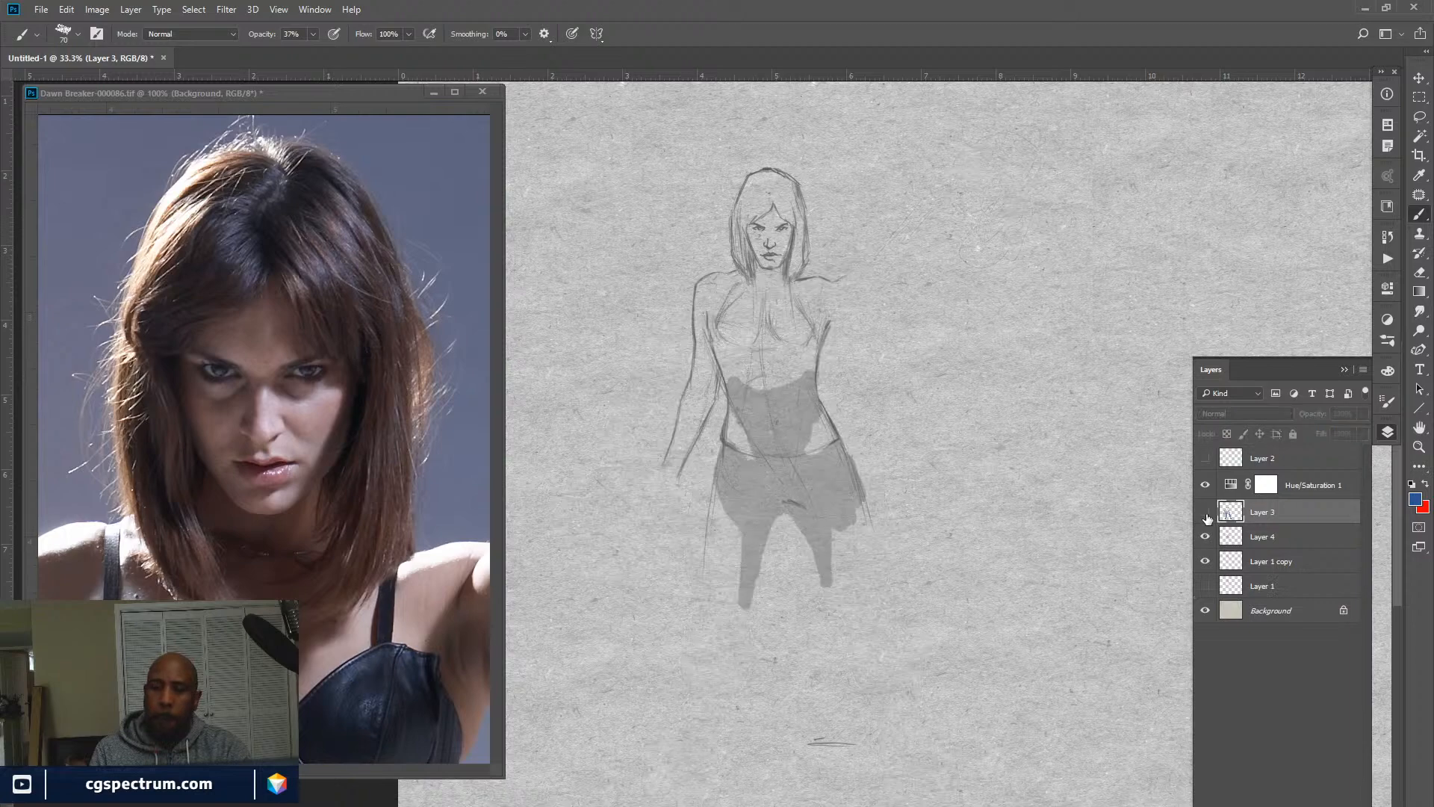
Show Layer 3 again, clip the Hue/Saturation adjustment to it and set the adjustment's lightness to -77.
left_click(1206, 513)
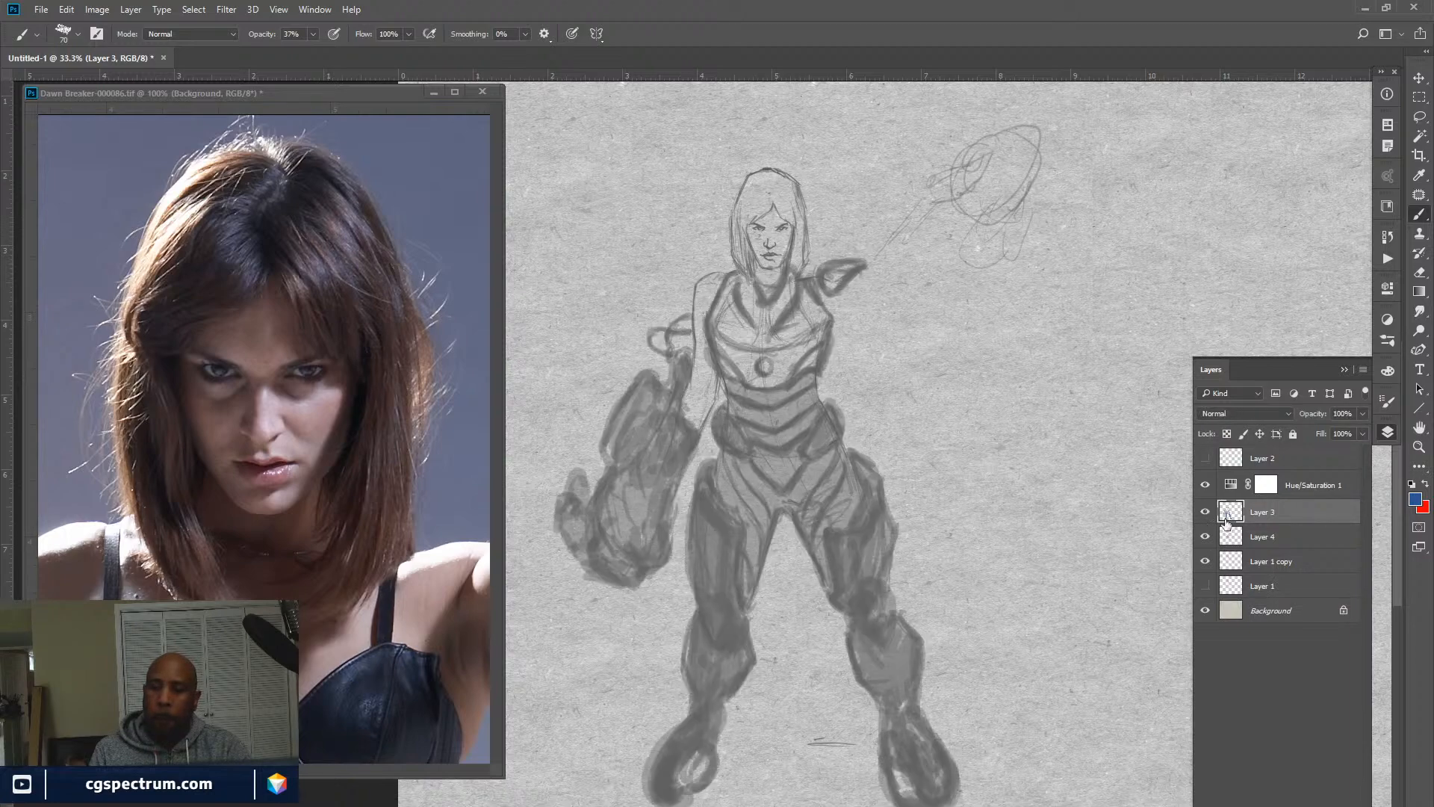
right_click(1343, 486)
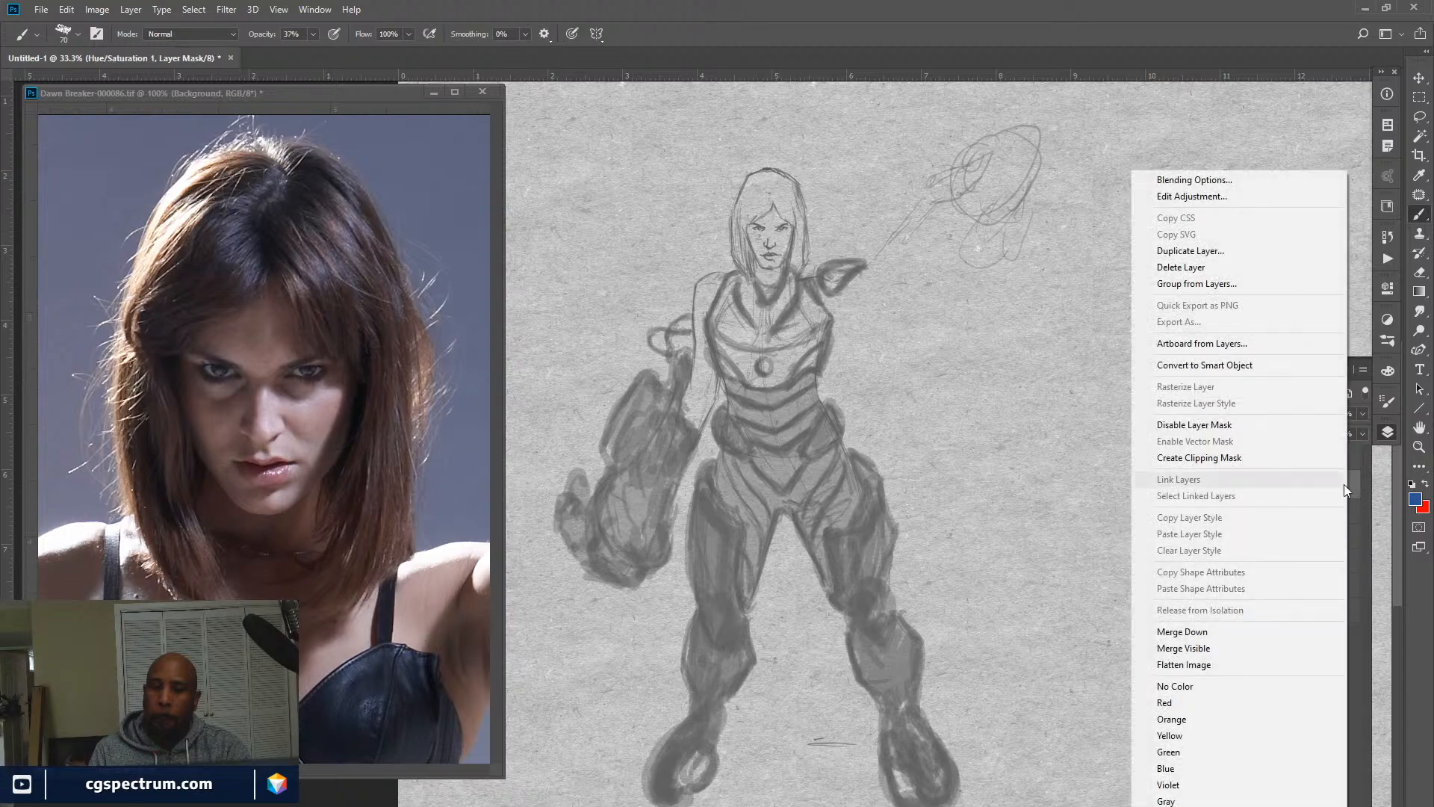
left_click(1274, 457)
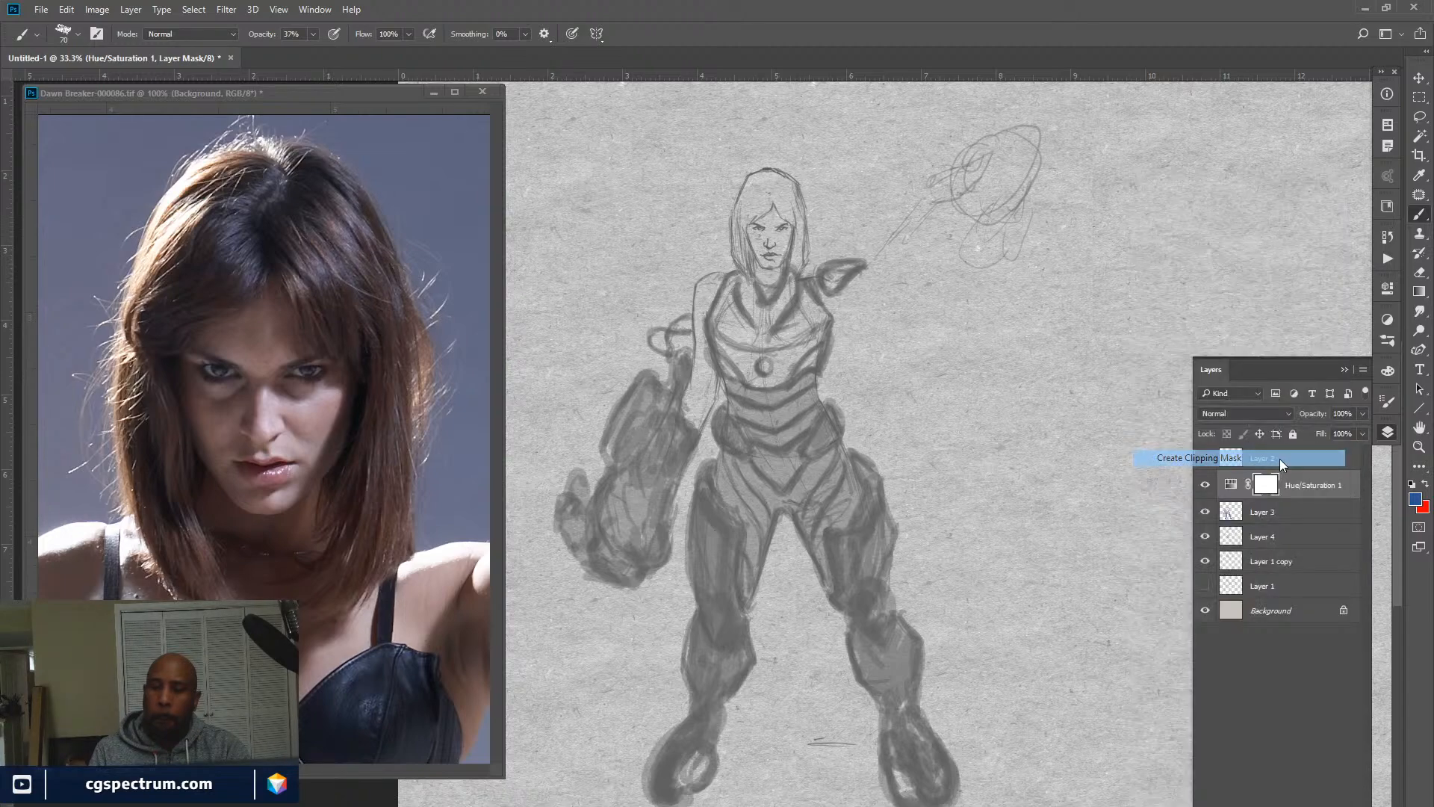
double_click(1243, 485)
left_click_drag(1253, 439, 1192, 450)
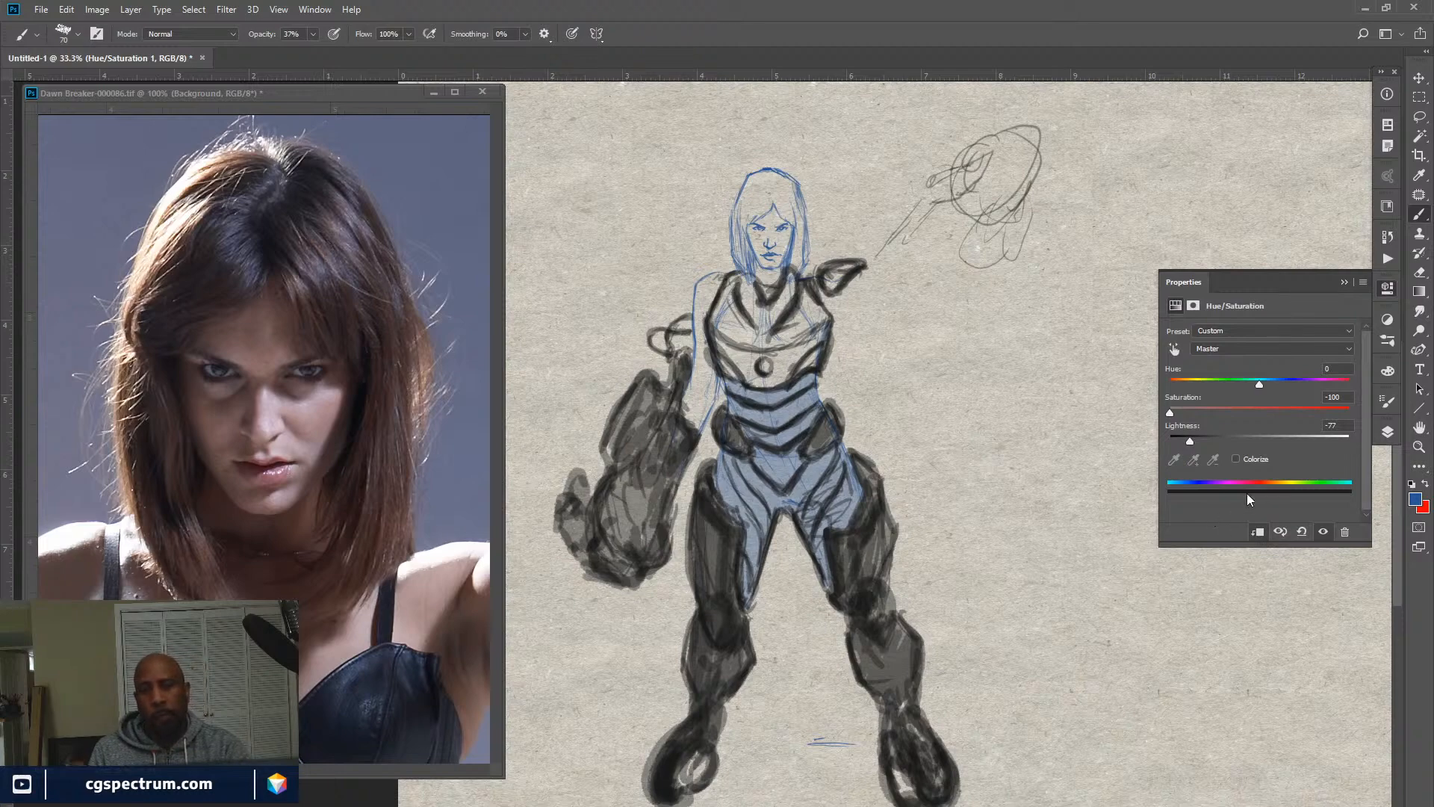
Toggle the visibility of Layer 3 and Layer 4 to compare the darkened armor with the blue fill underneath.
left_click(1388, 432)
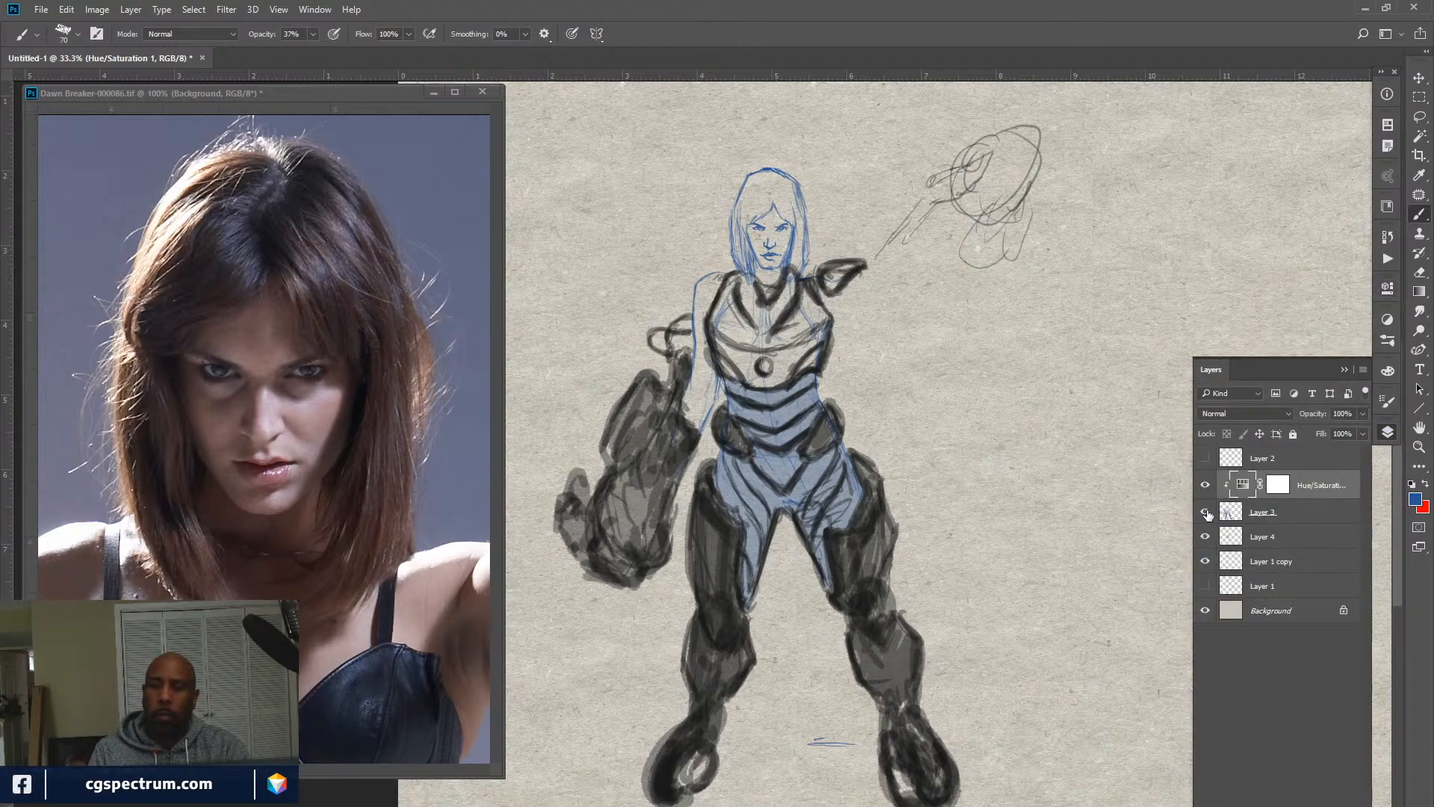
left_click(1205, 513)
left_click(1205, 513)
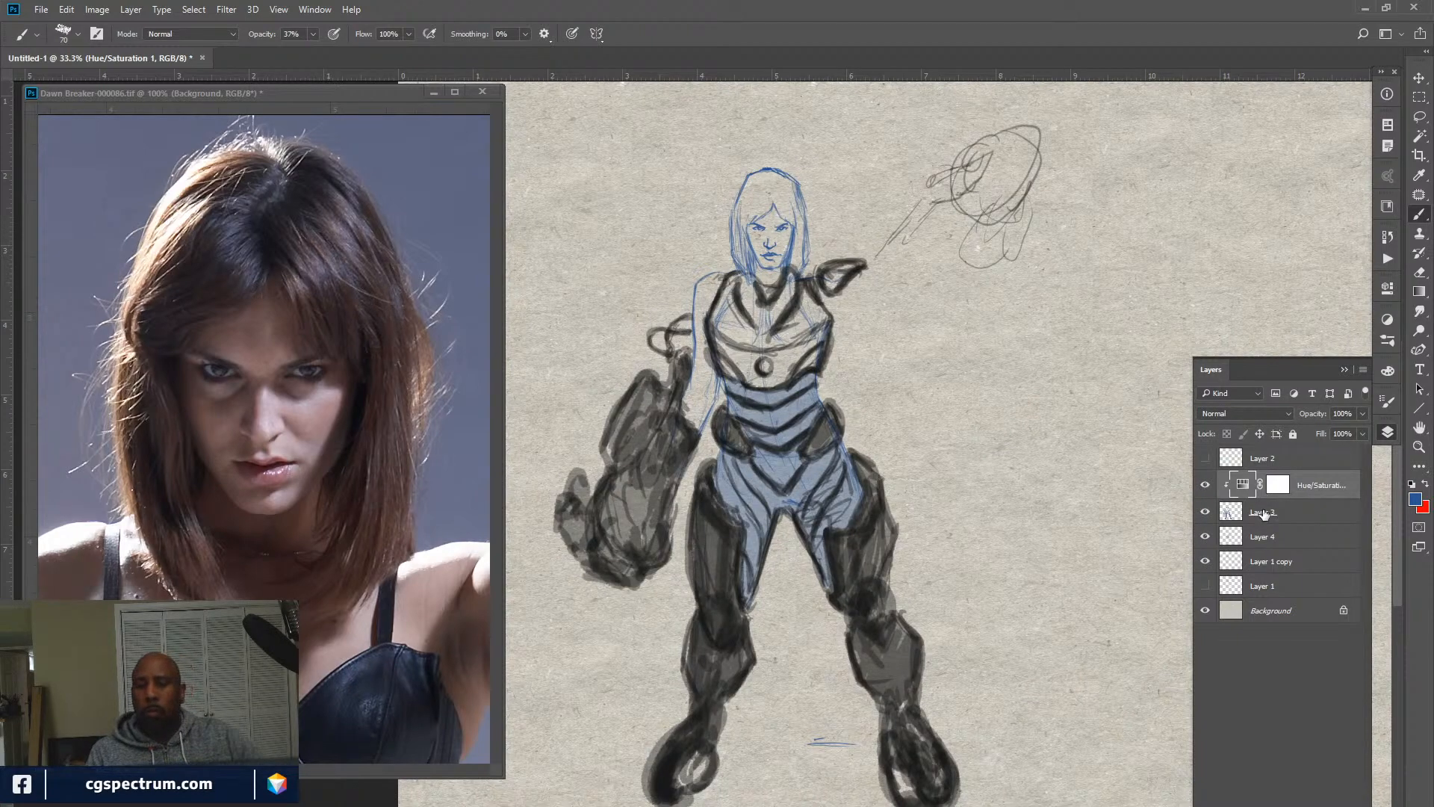
left_click(1206, 537)
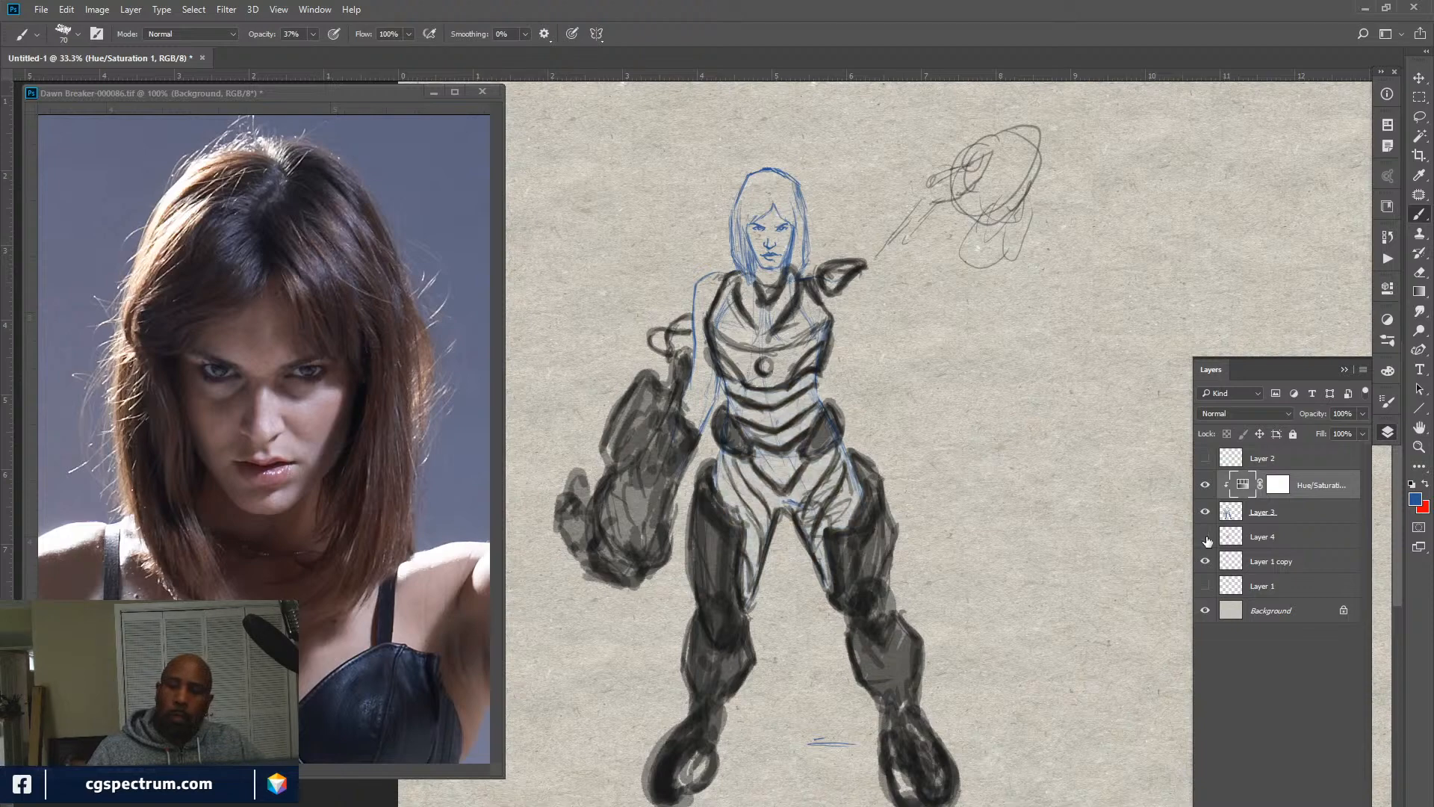
left_click(1206, 538)
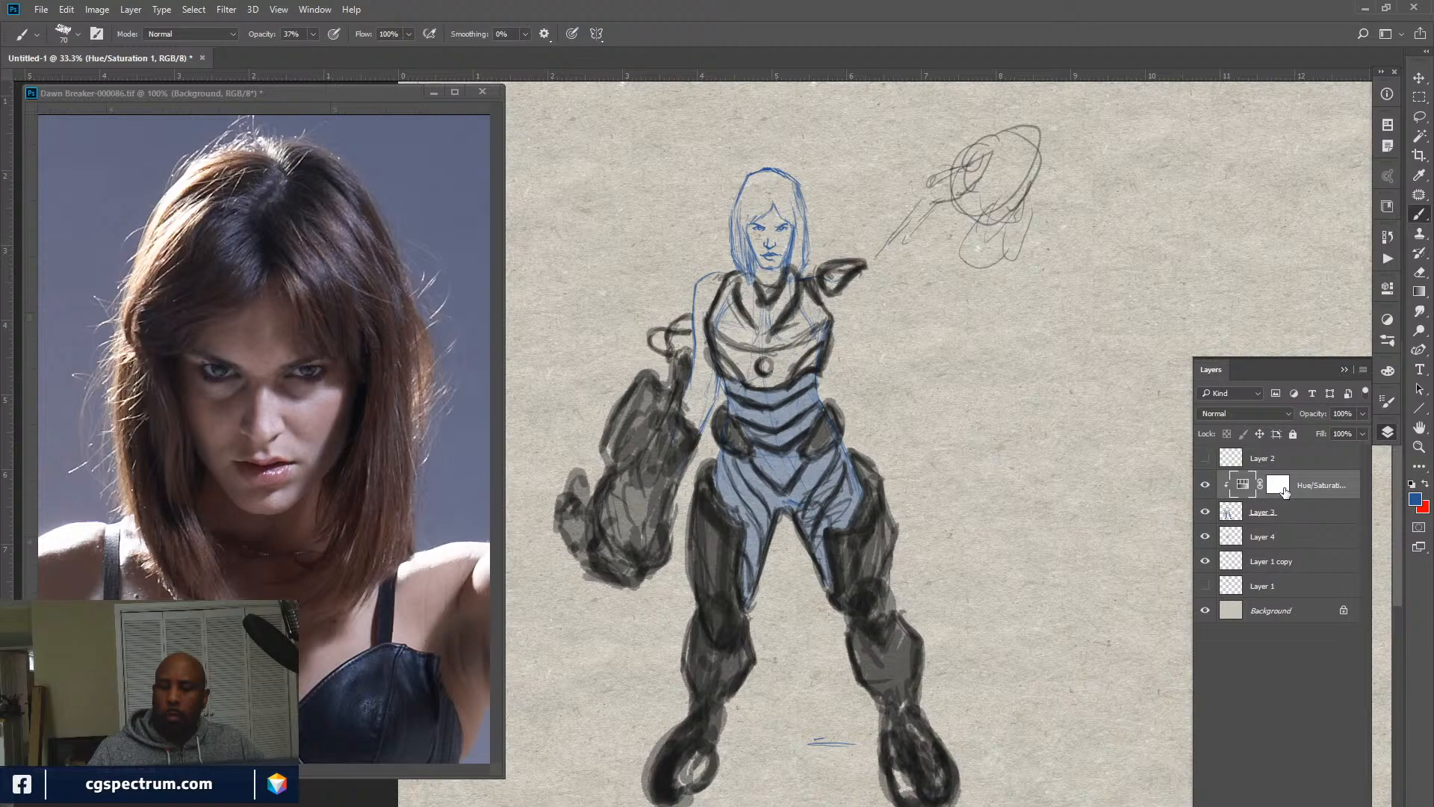
Add a new layer directly above the clipped Hue/Saturation adjustment.
left_click(1320, 512)
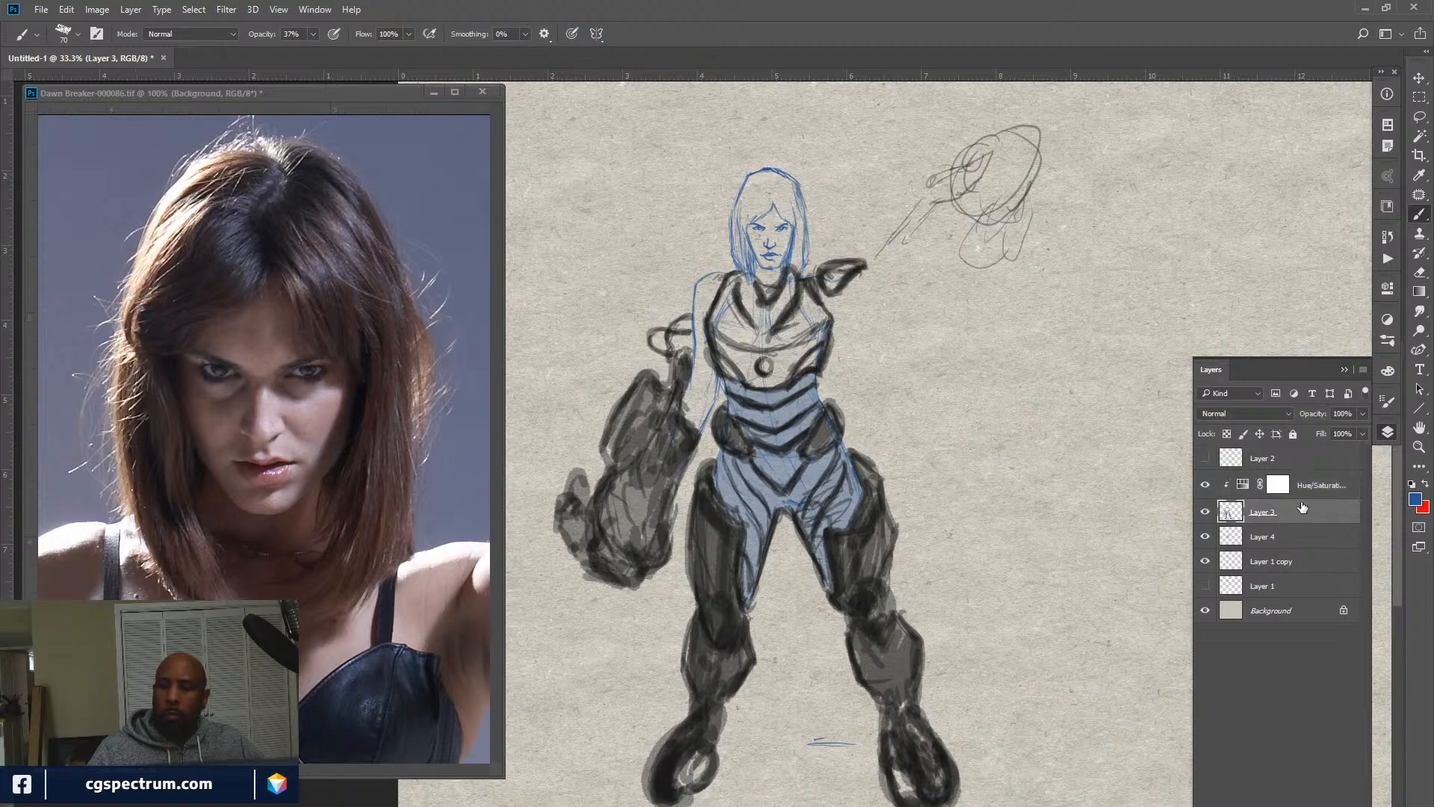
key("alt+bracketright")
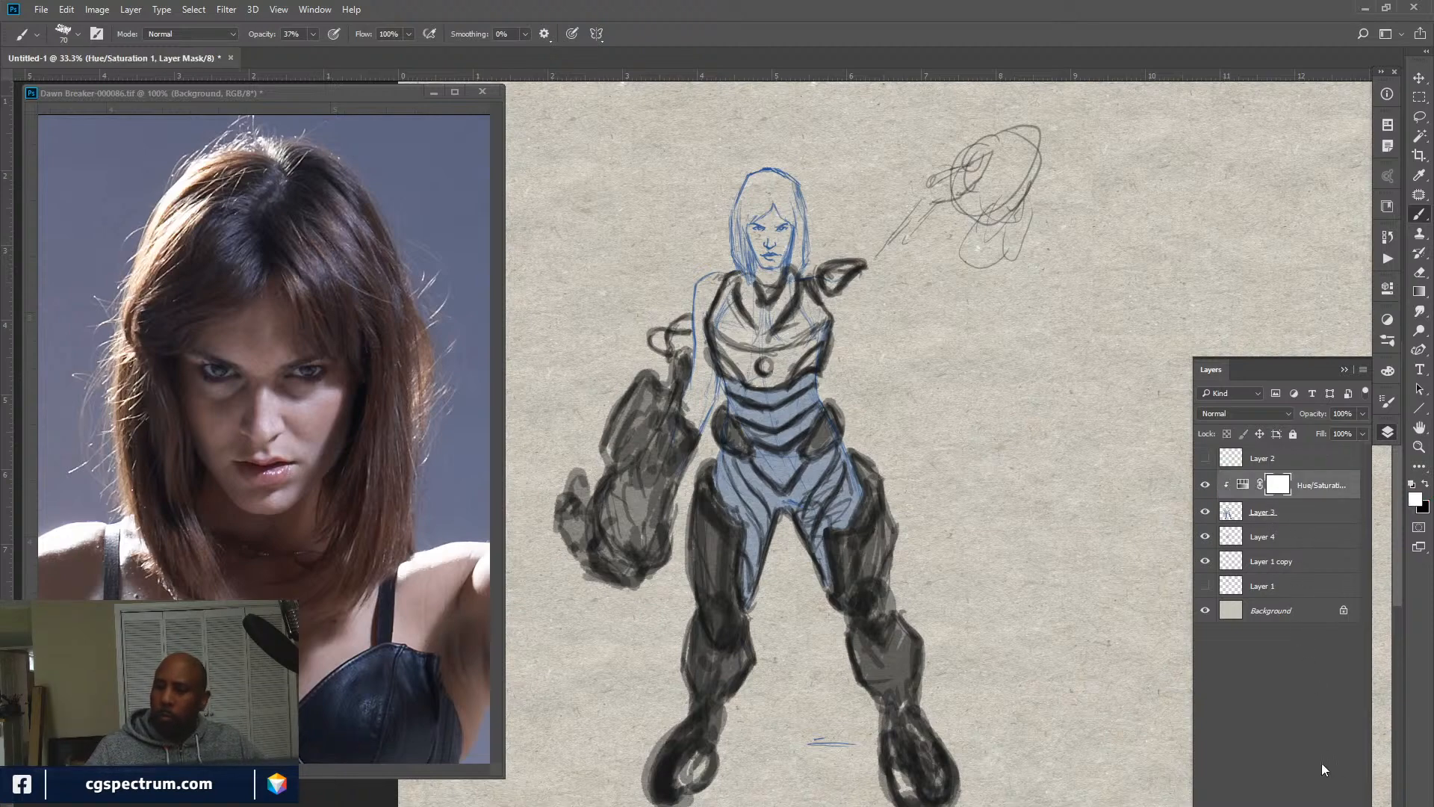
key("ctrl+shift+alt+n")
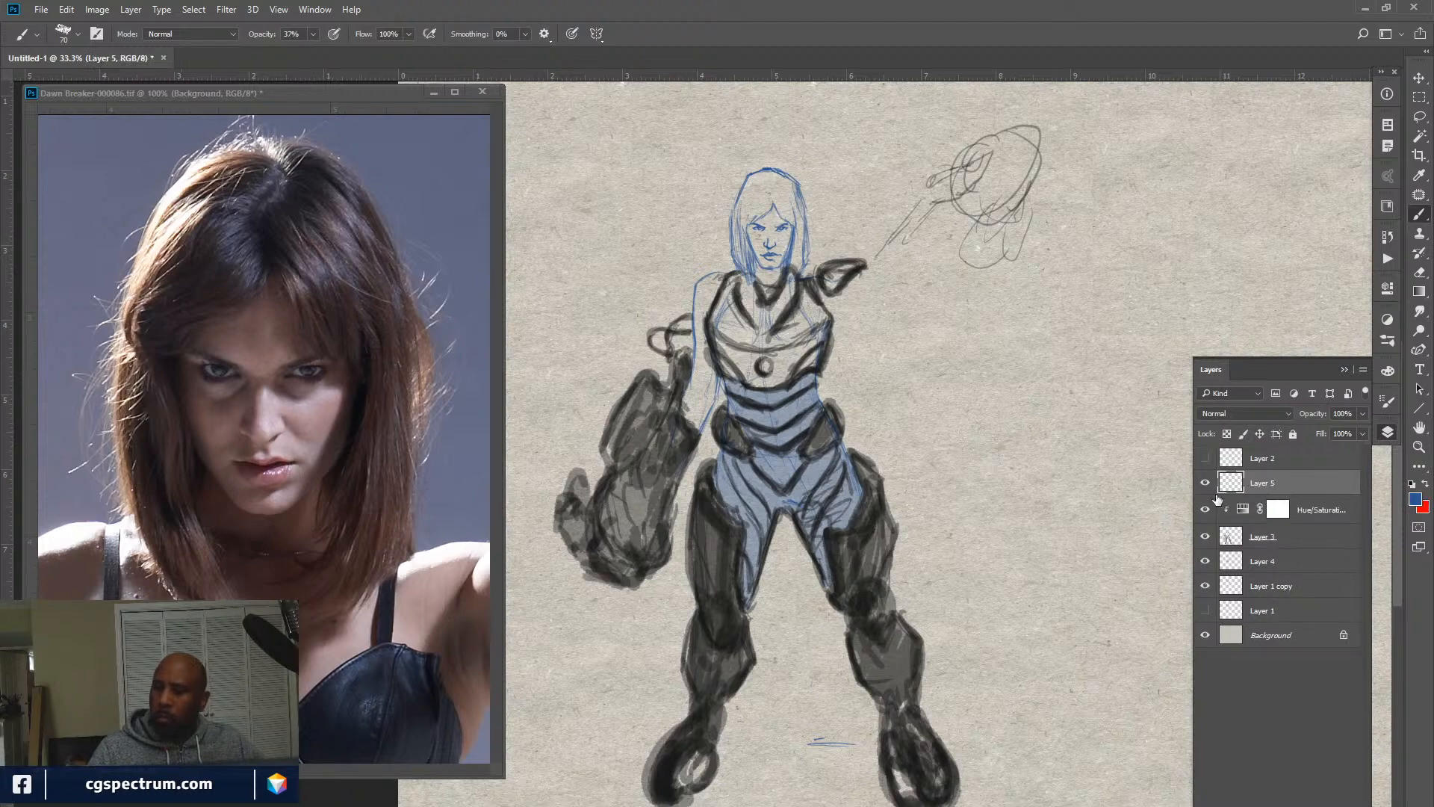
Reset the painting colors to the defaults and swap them so white is the foreground and black the background.
left_click(878, 512, "alt")
key("x")
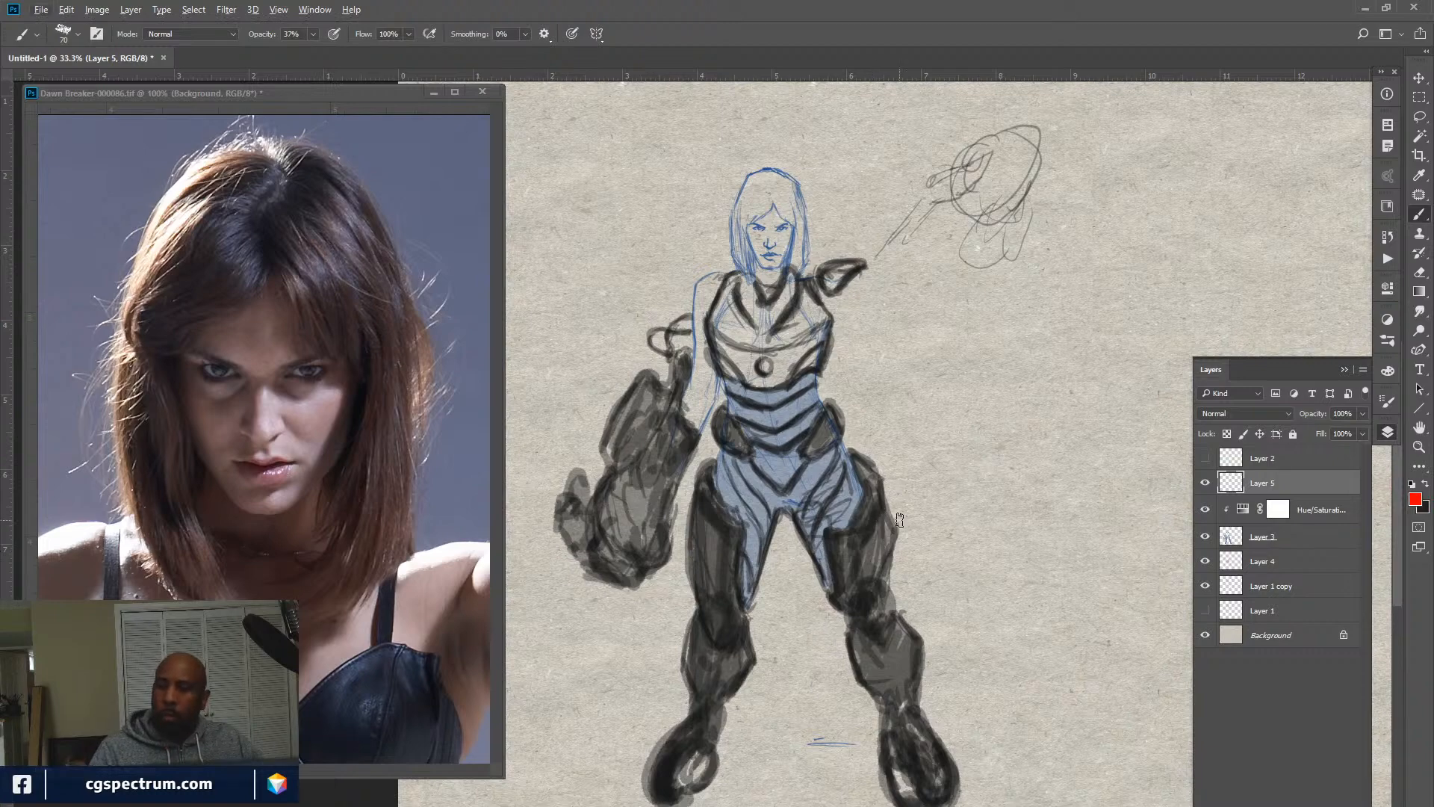
key("d")
key("alt+d")
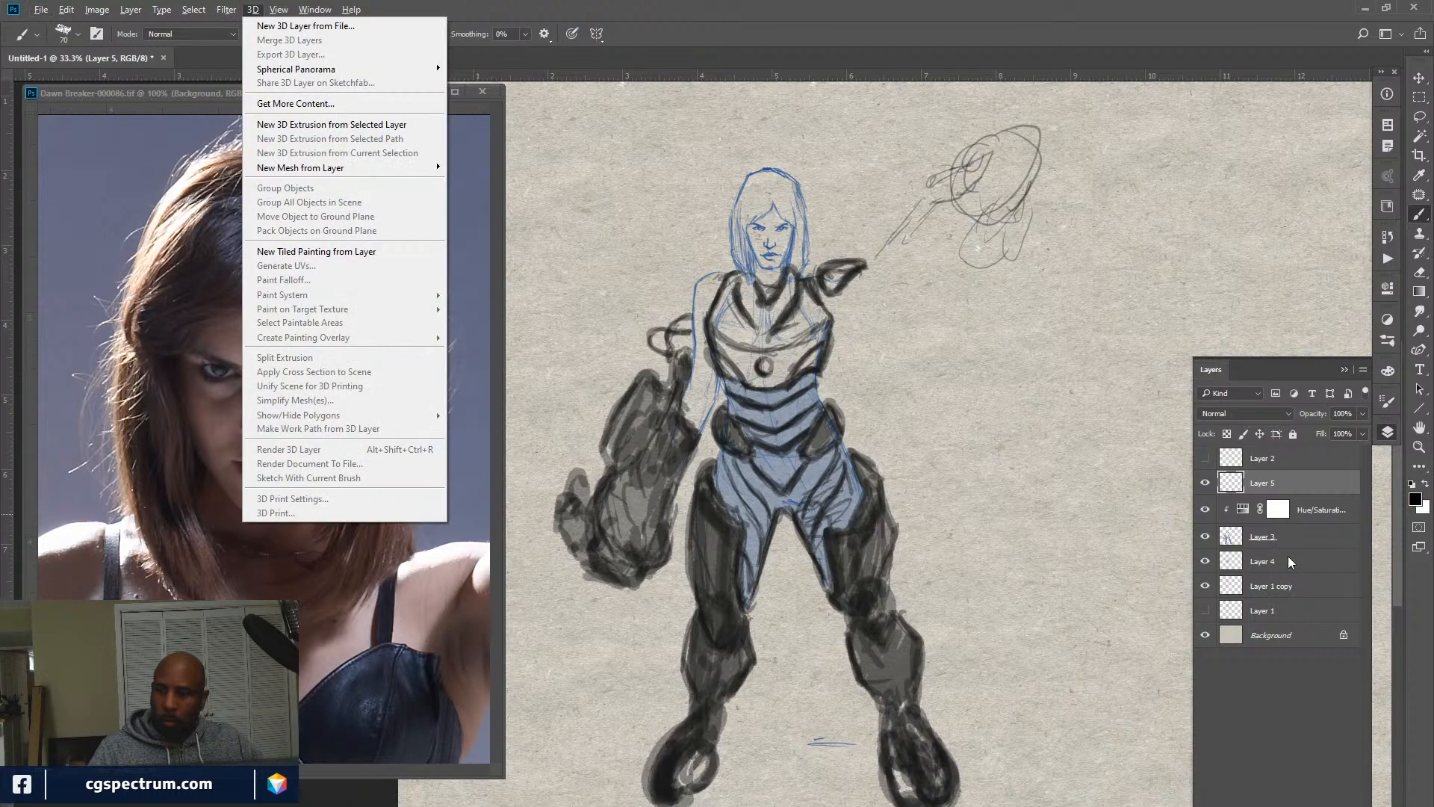
key("Escape")
key("x")
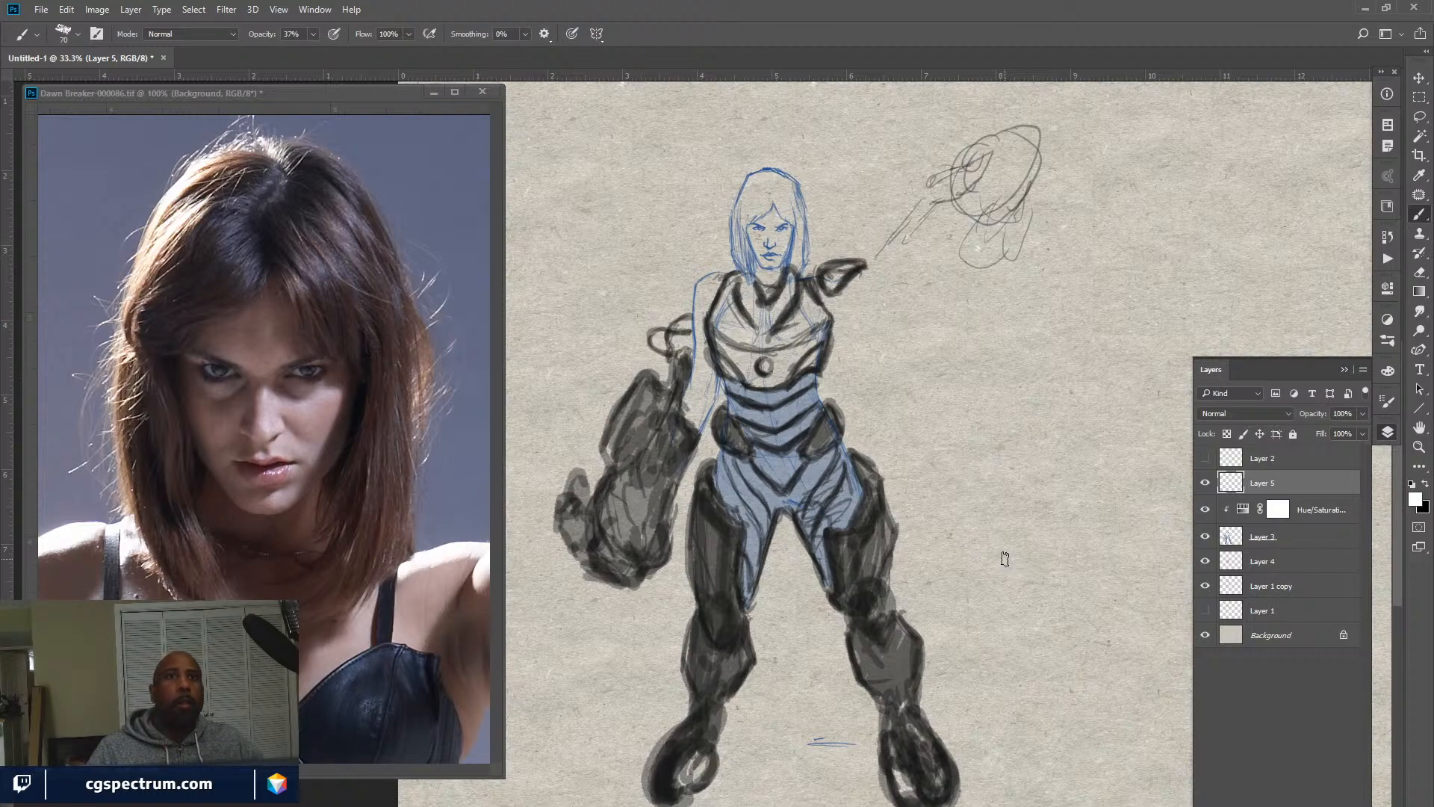
Save the document as super suit sk.psd.
key("shift+Tab")
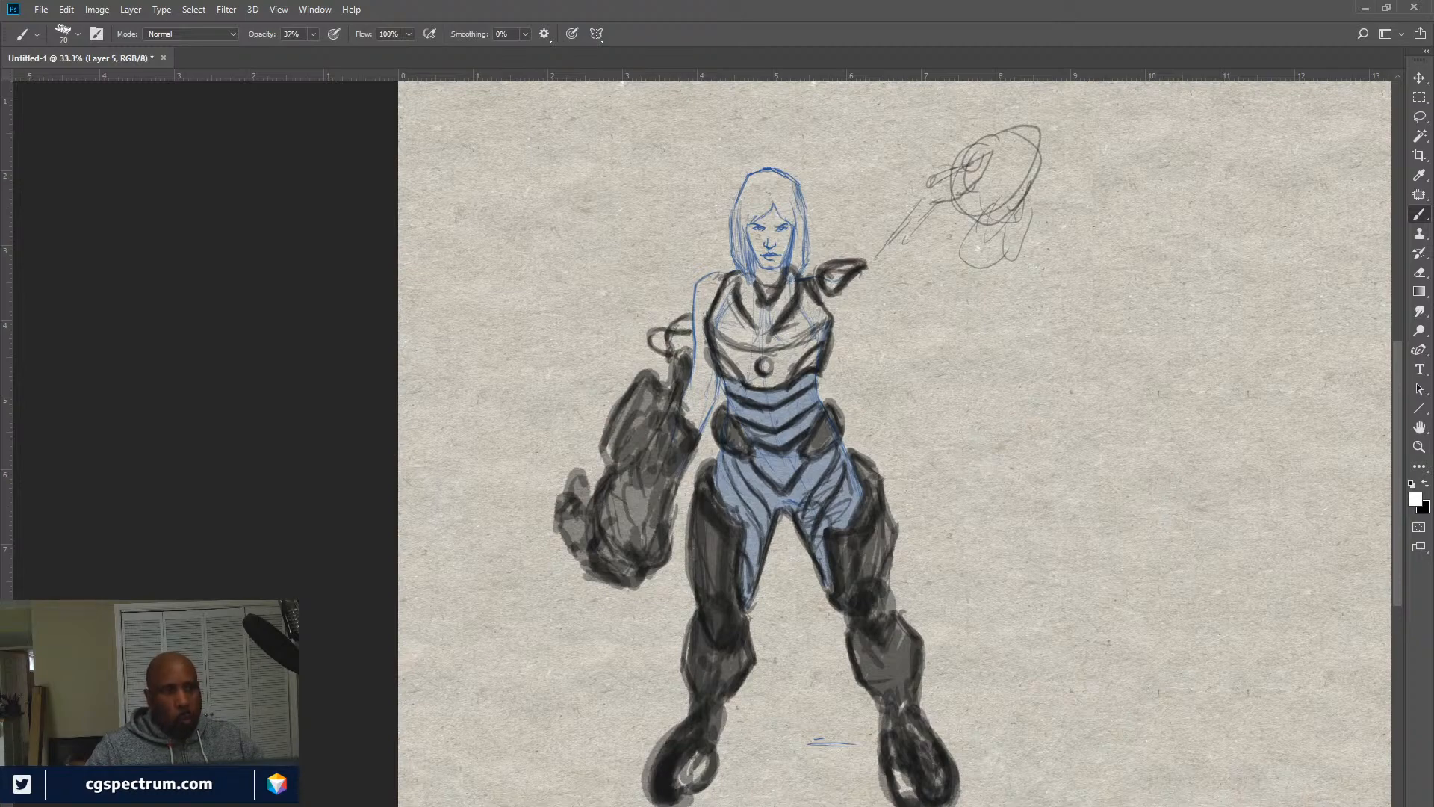
key("Return")
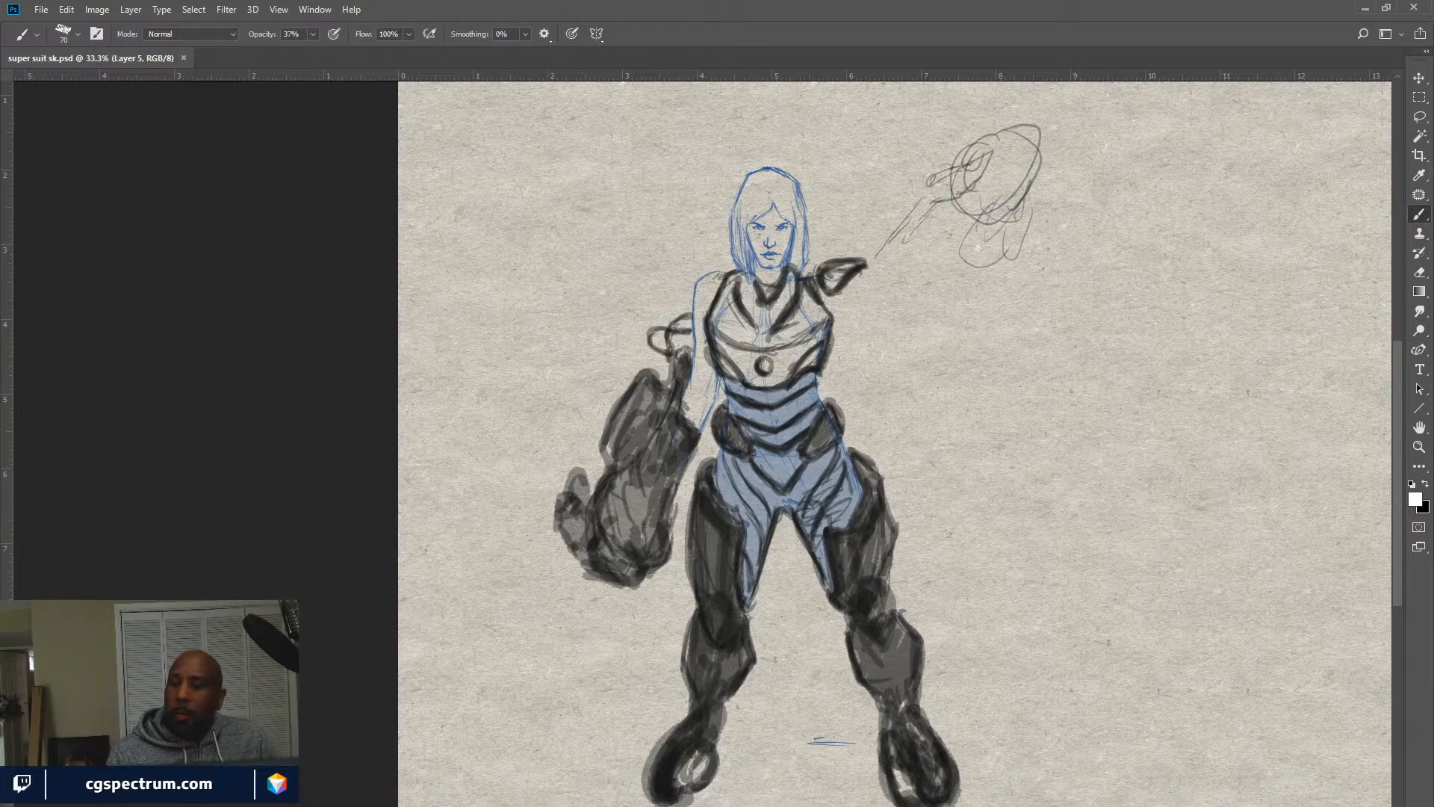
Examine the leather pants in the reference photo at 50% alongside the sketch's hips and legs at 50%.
key("ctrl+plus")
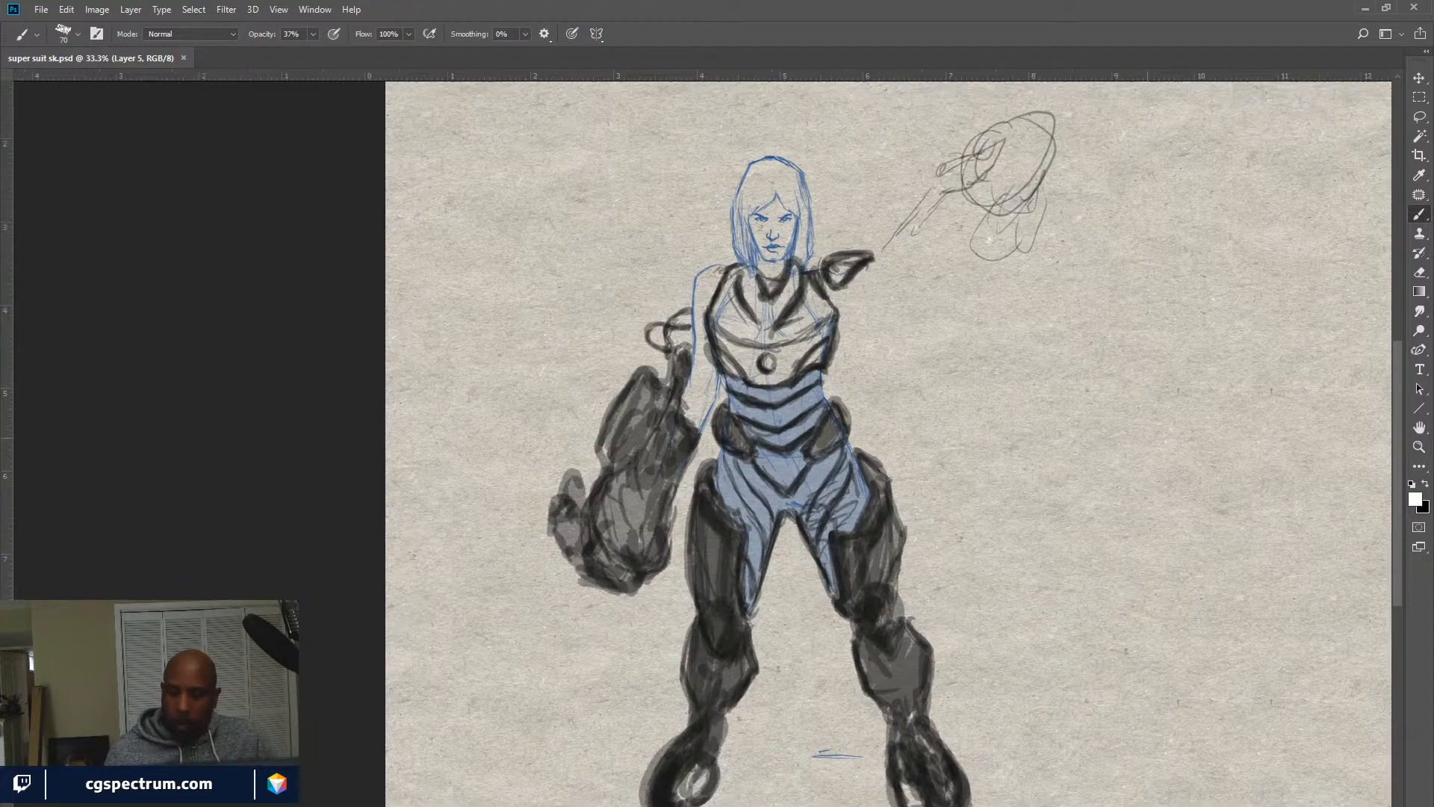
left_click_drag(1056, 705, 959, 493)
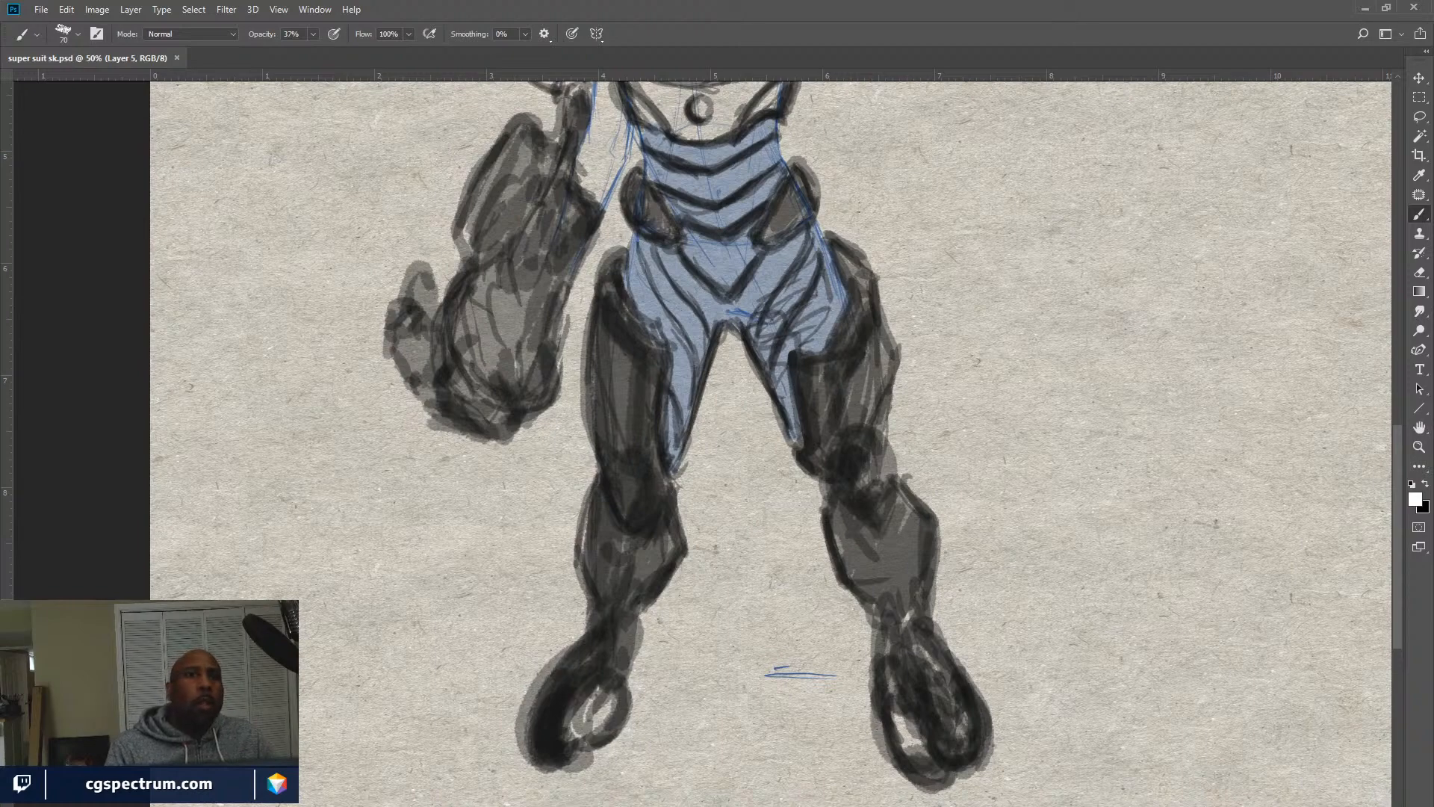
key("Tab")
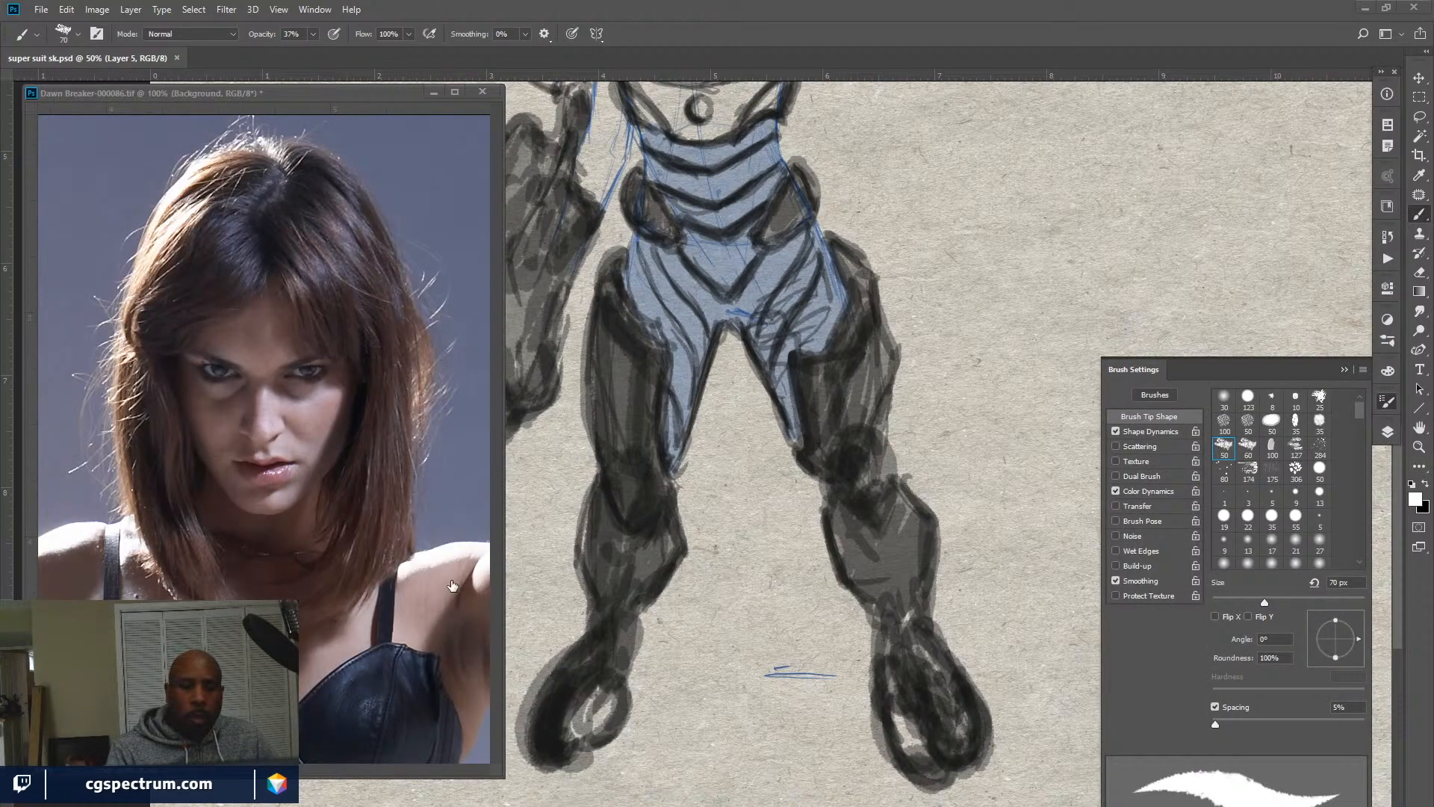
scroll(426, 560, "down", 10)
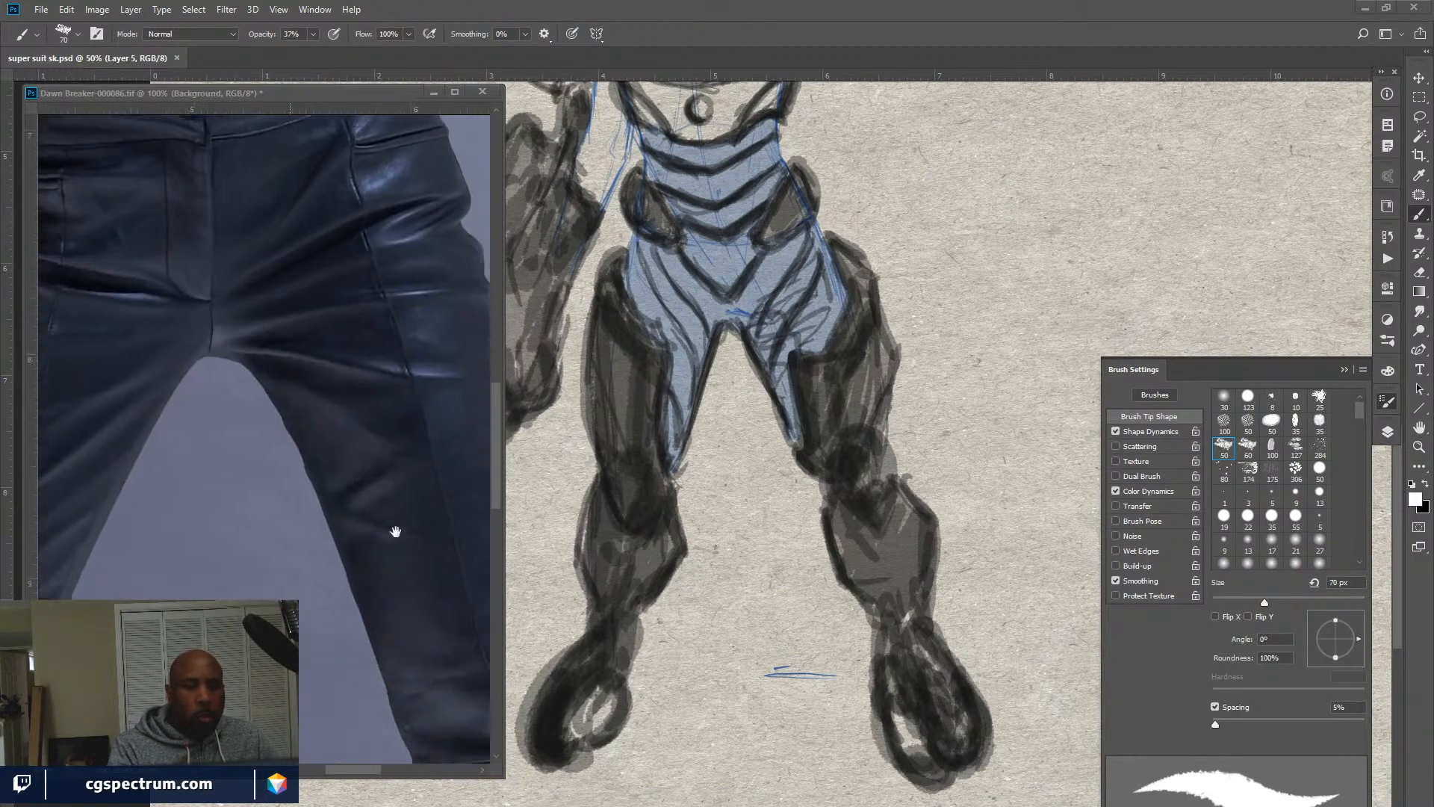
left_click_drag(395, 532, 330, 618)
key("ctrl+minus")
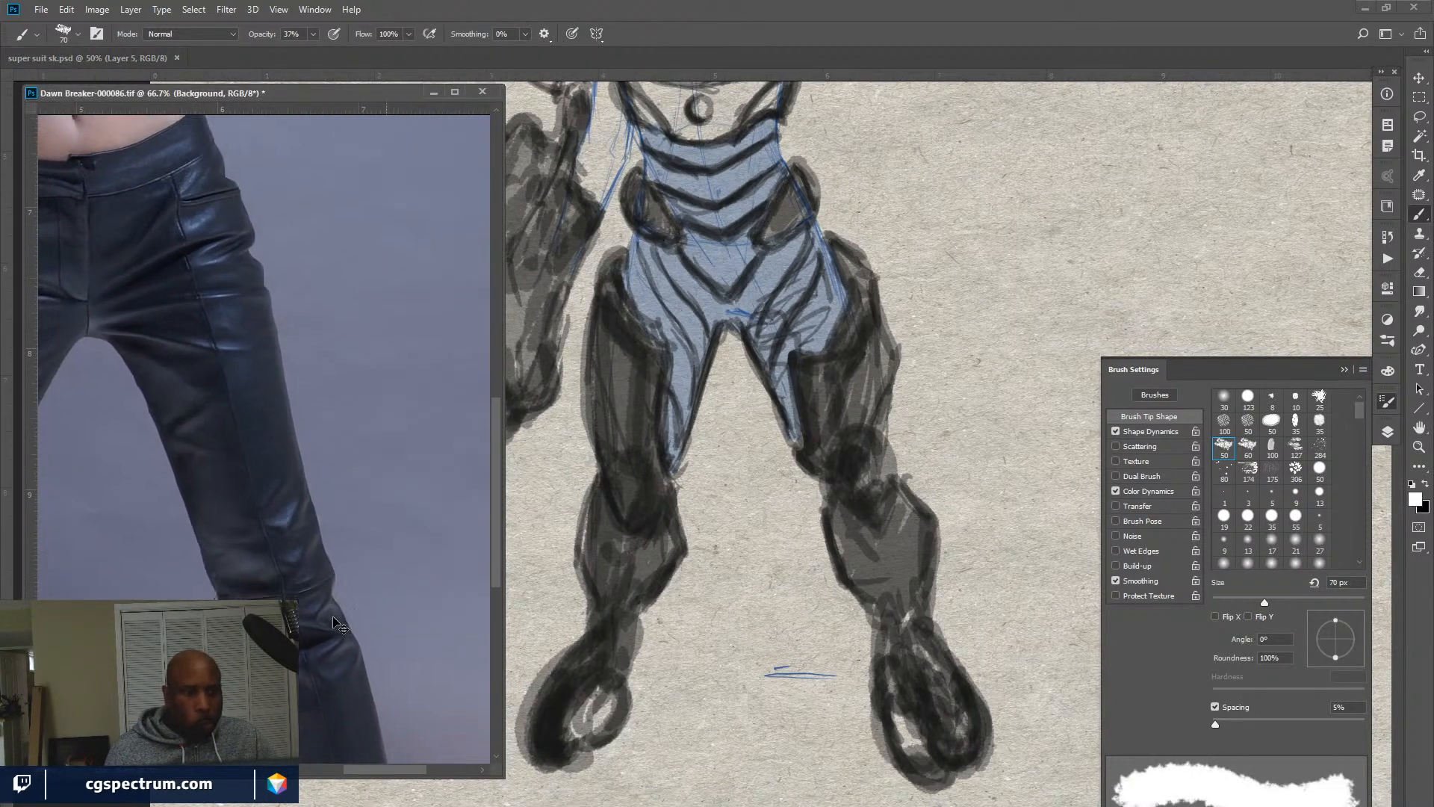
key("ctrl+minus")
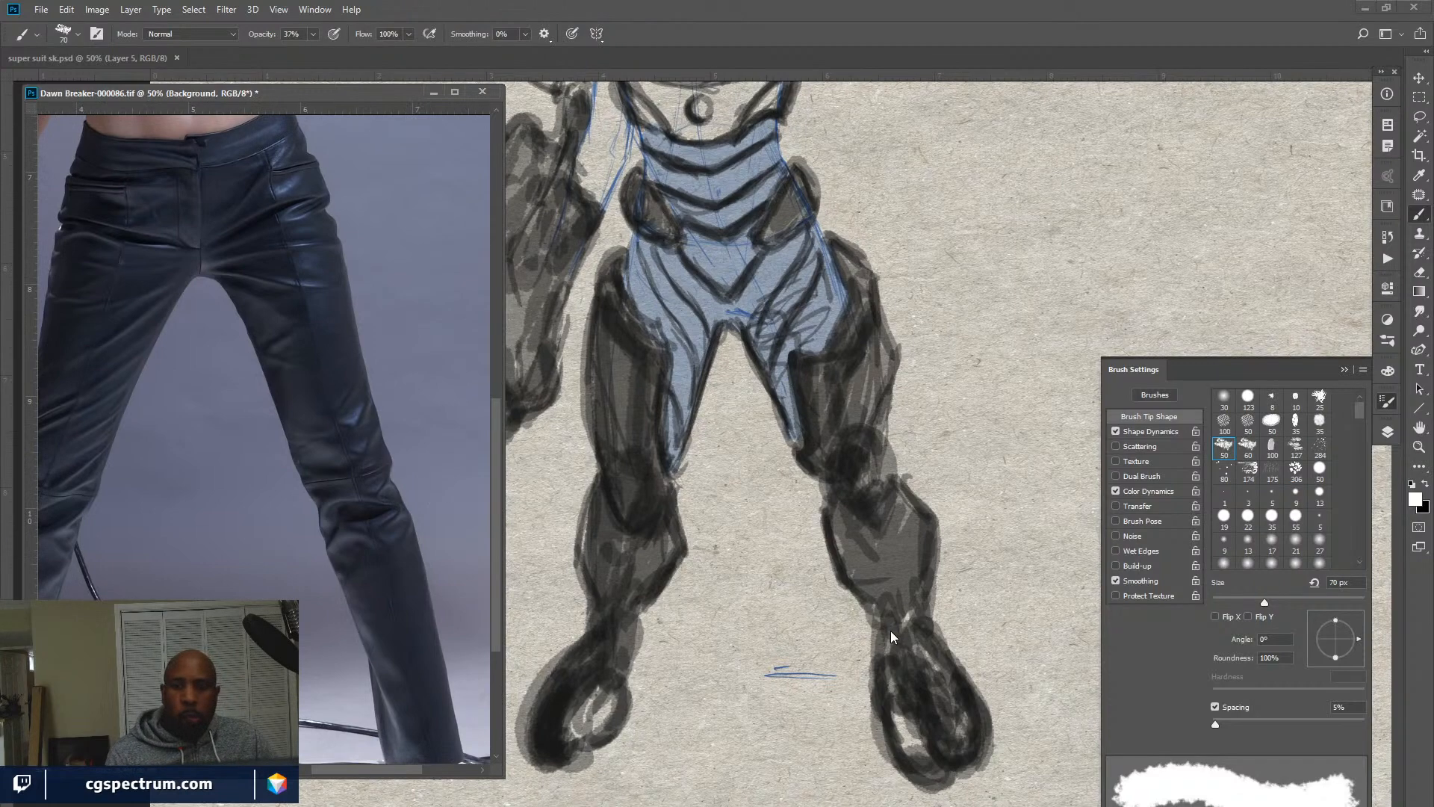
left_click_drag(830, 639, 819, 697)
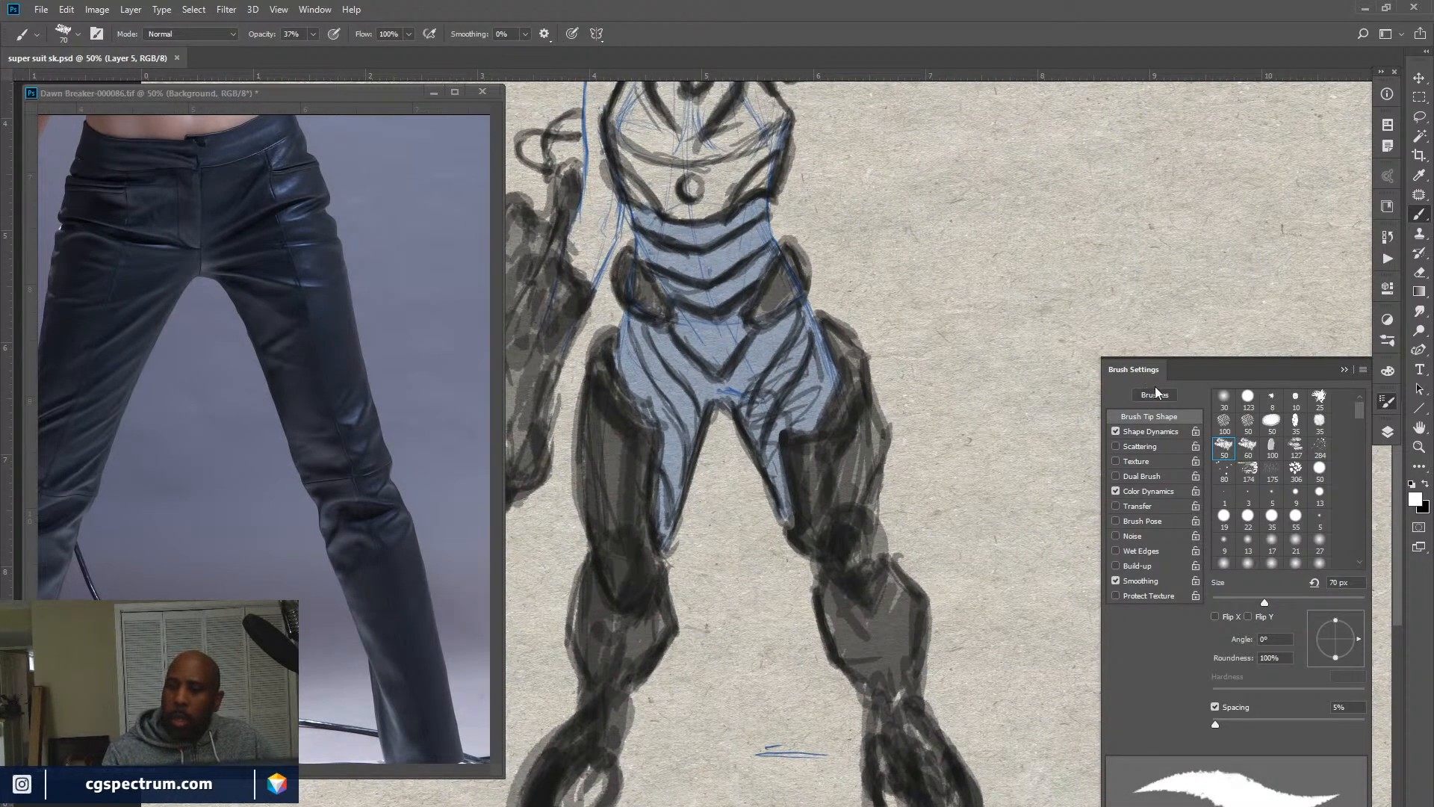
Group the Layers panel with Brush Settings in one dock and display the brush settings.
left_click(1388, 432)
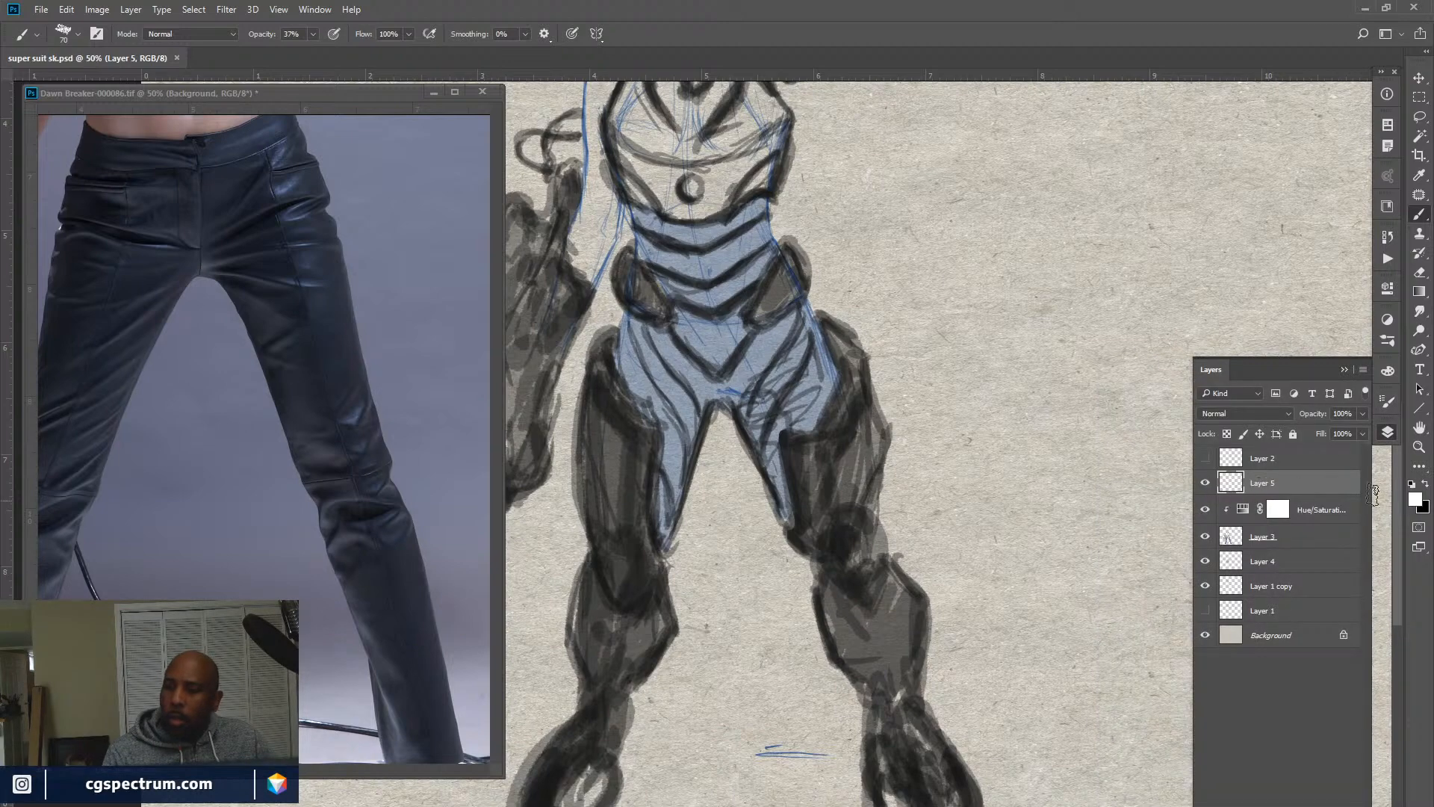
left_click(1389, 430)
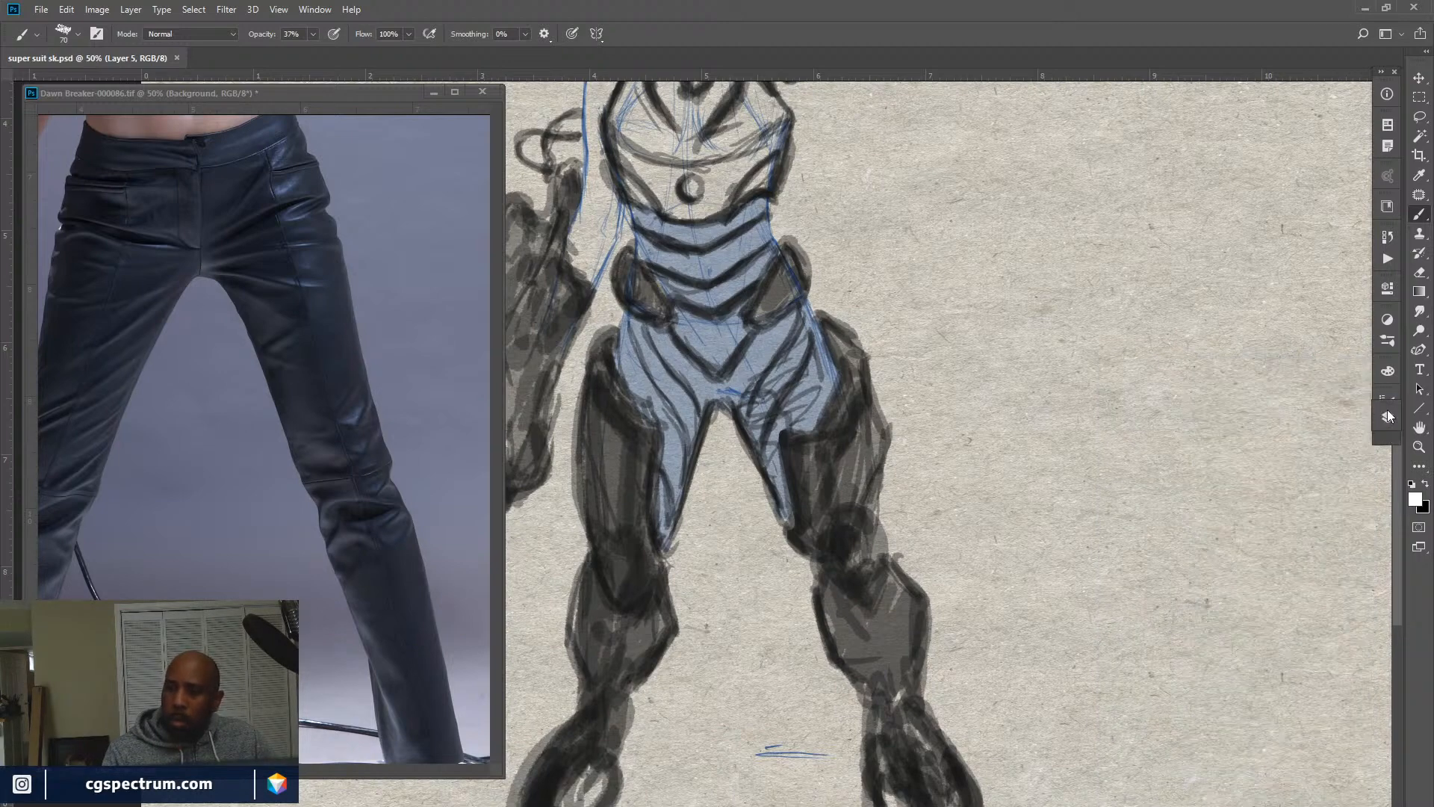
left_click(1388, 424)
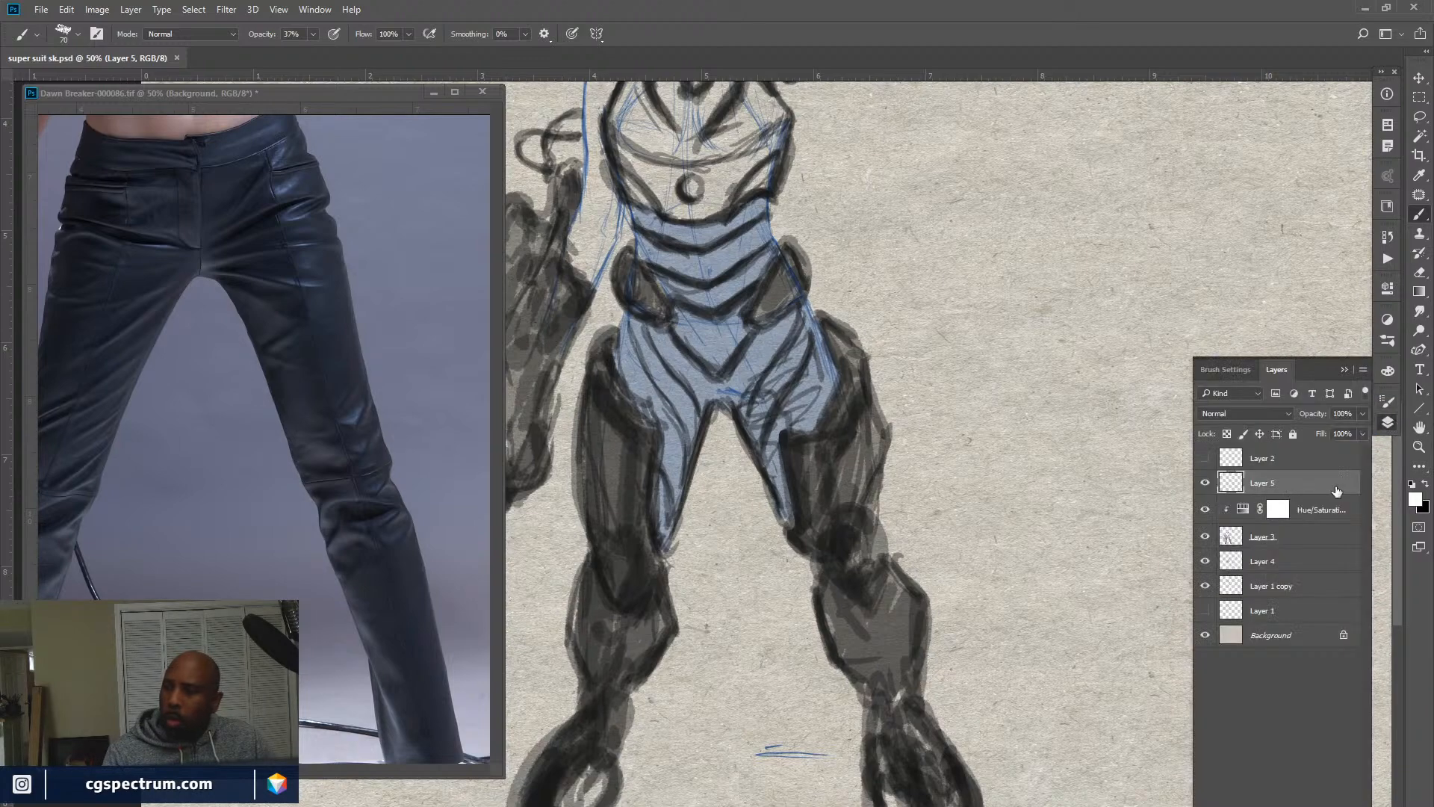
left_click(1232, 373)
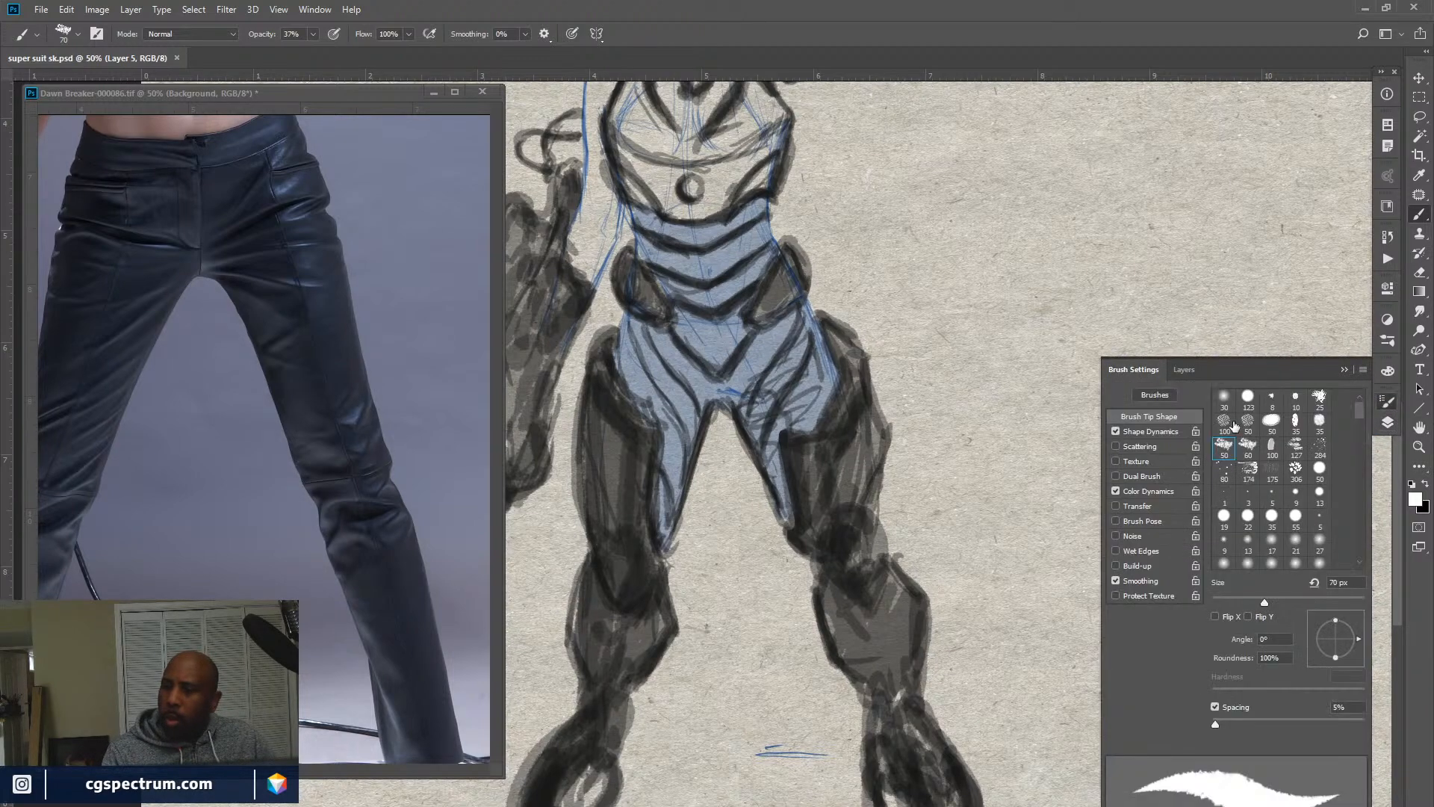
Switch to the hard round brush, make black the foreground colour, and reduce the brush size to 15 px.
left_click(1248, 400)
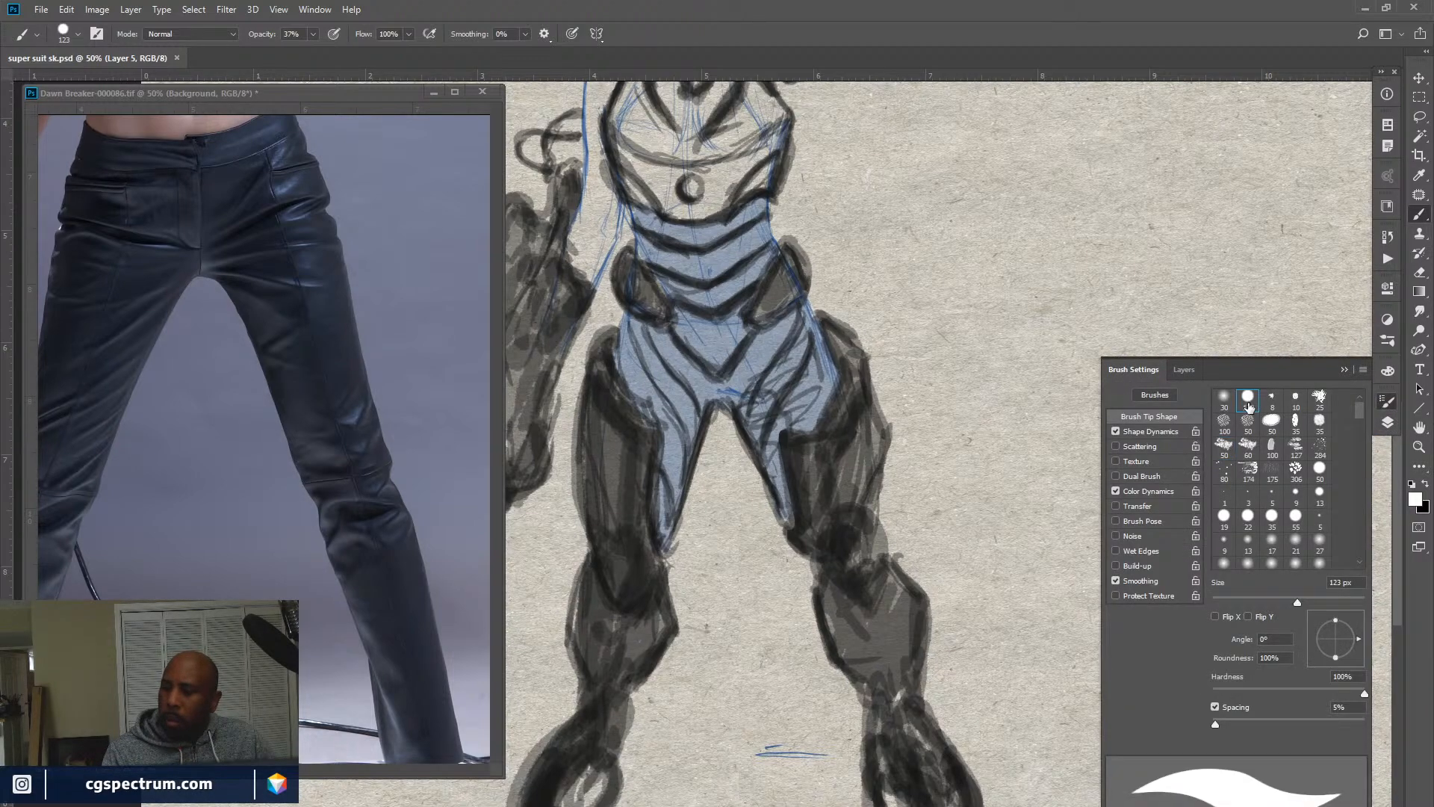
left_click(1145, 373)
key("x")
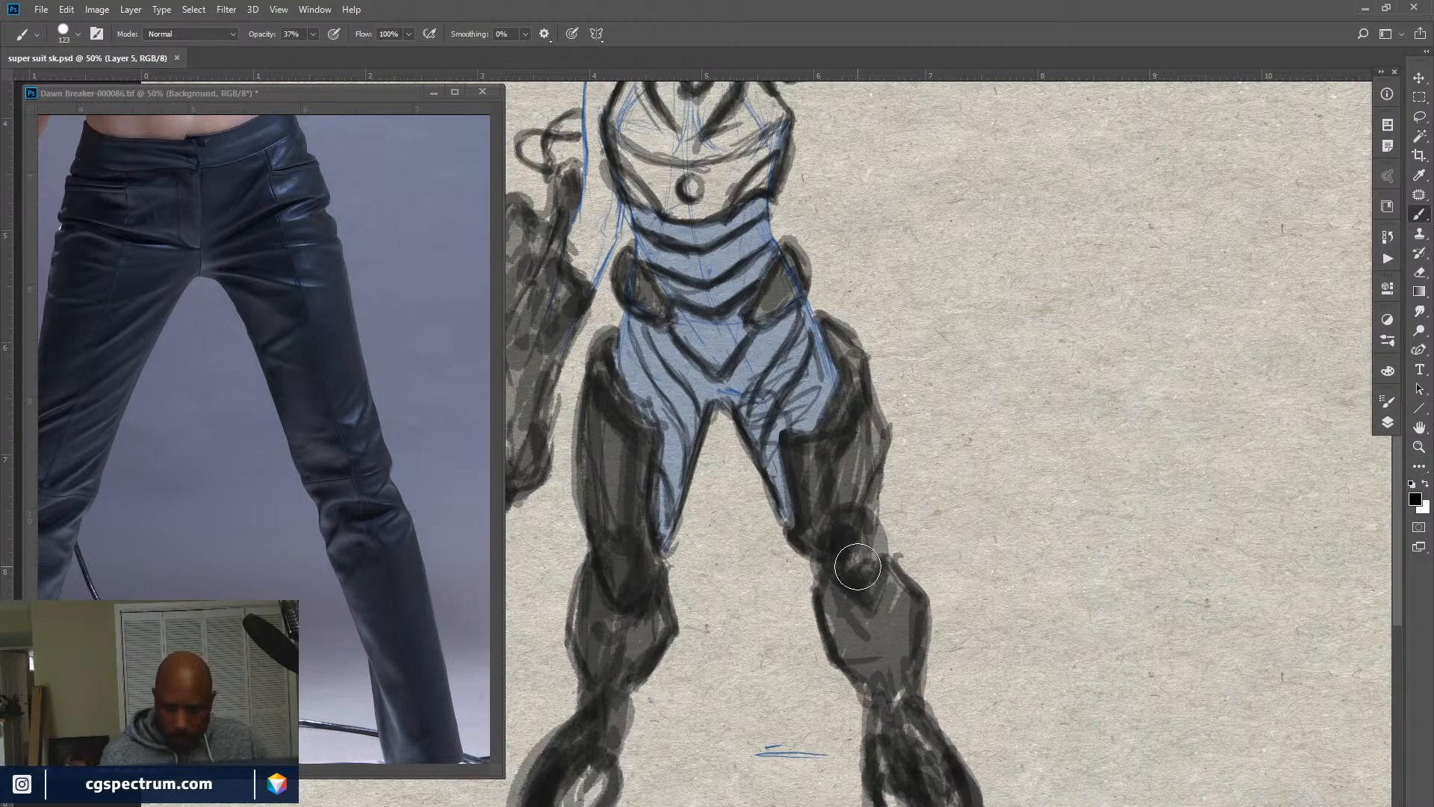
key("bracketleft")
key("bracketleft")
key("bracketleft")
key("bracketleft")
key("bracketleft")
key("bracketleft")
key("bracketleft")
key("bracketleft")
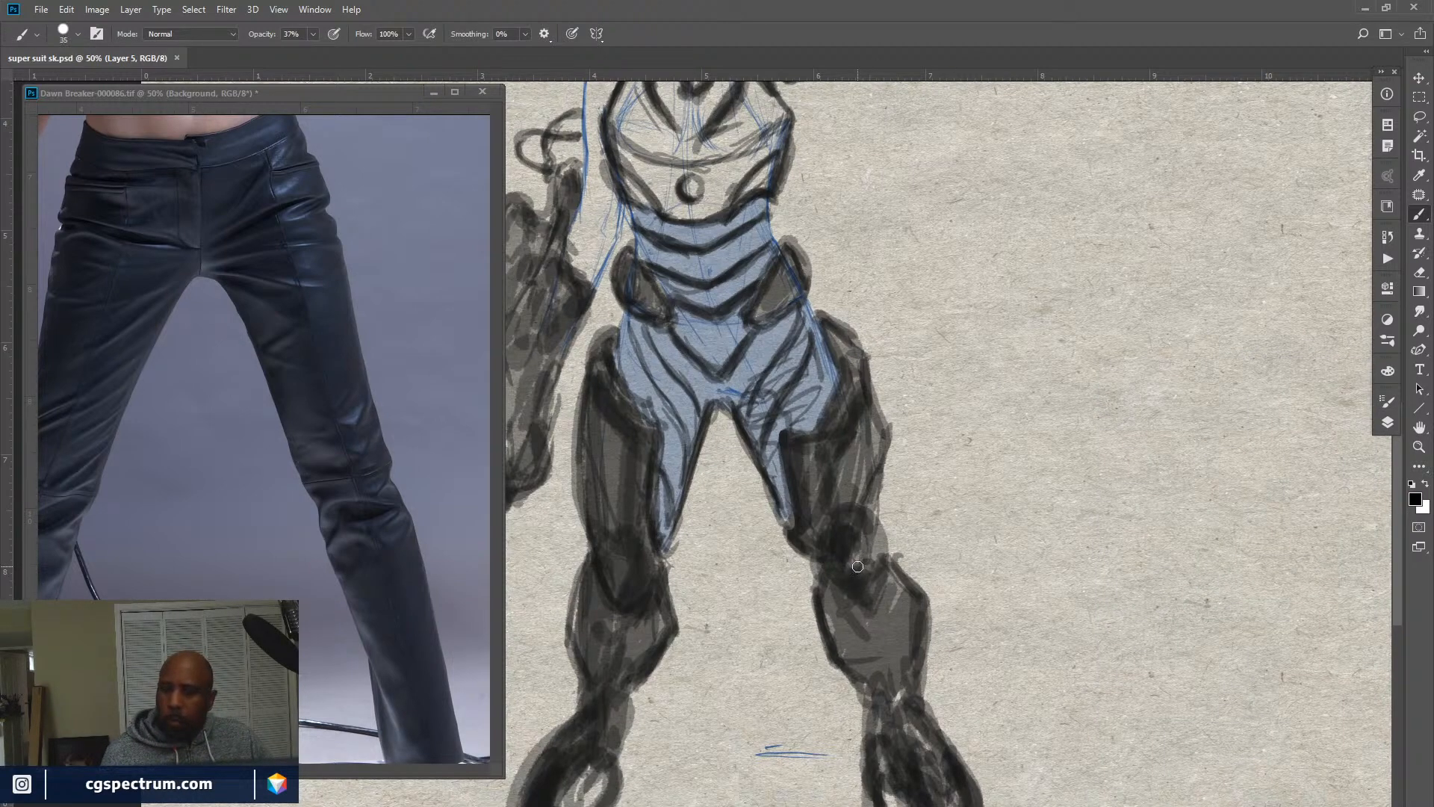
key("bracketleft")
key("bracketleft")
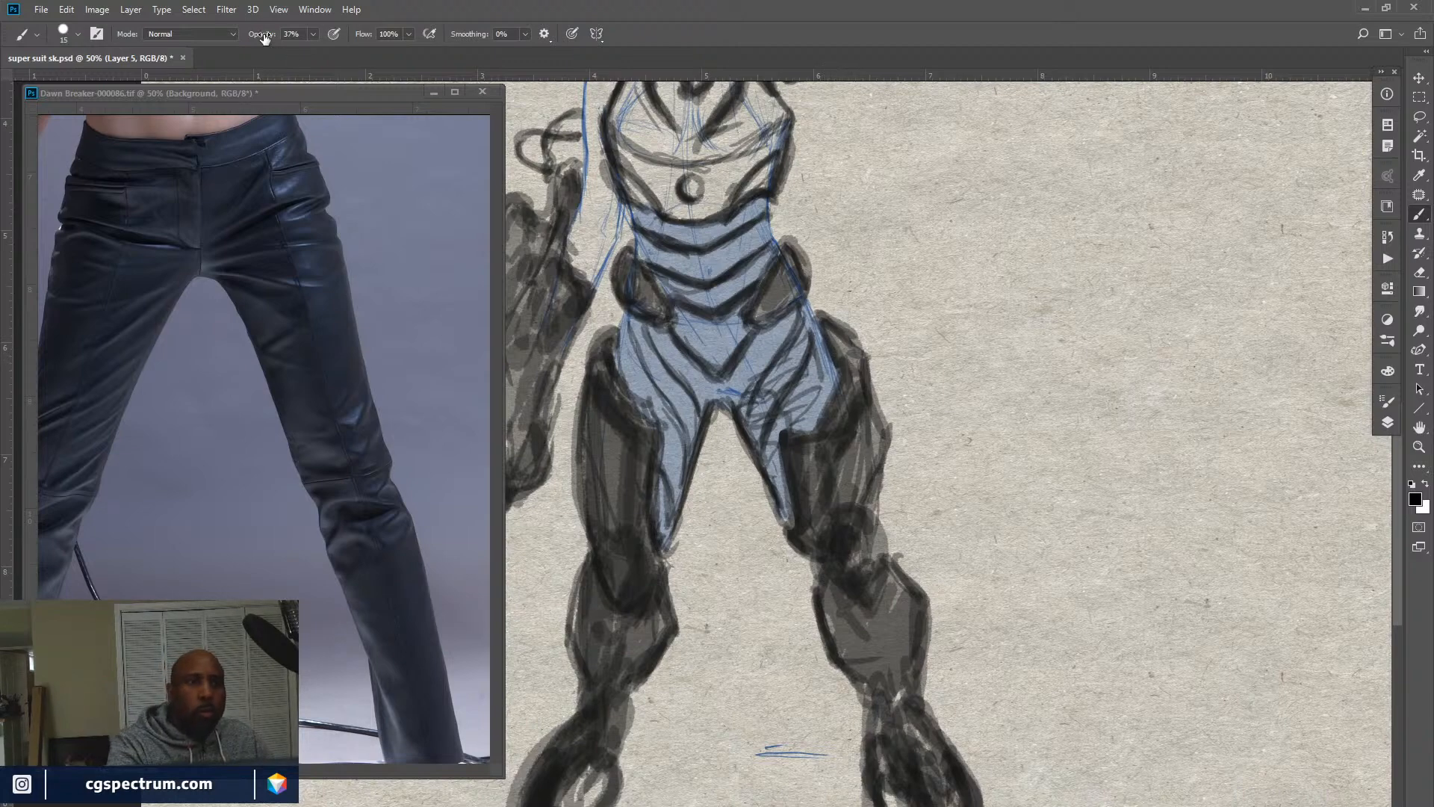
Set the brush opacity to 61% and ink the hip guard curve and outer contour of the figure's left thigh down to the knee.
key("6")
key("1")
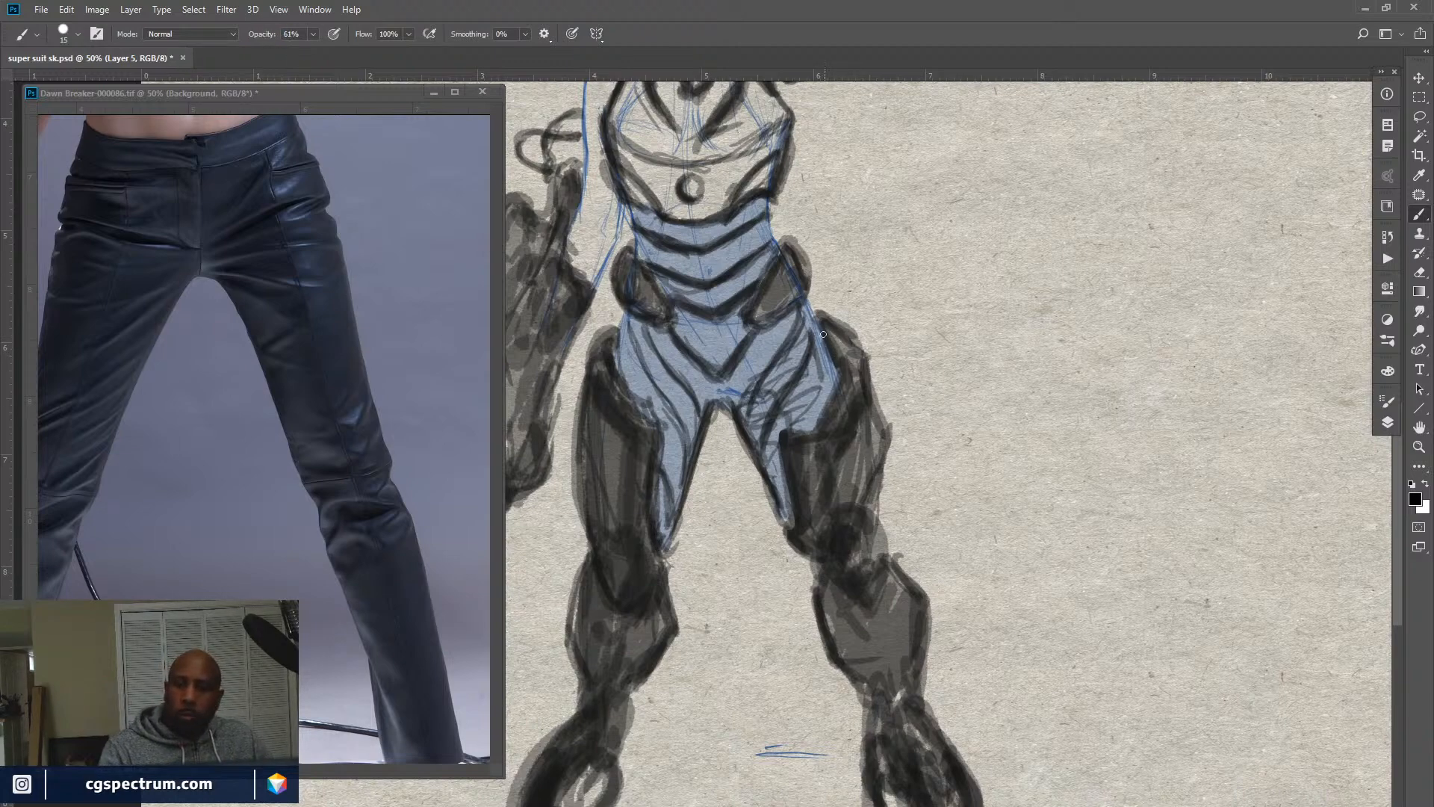
mouse_move(822, 328)
left_mouse_down()
mouse_move(833, 399)
mouse_move(842, 373)
mouse_move(812, 431)
mouse_move(858, 341)
mouse_move(821, 417)
left_mouse_up()
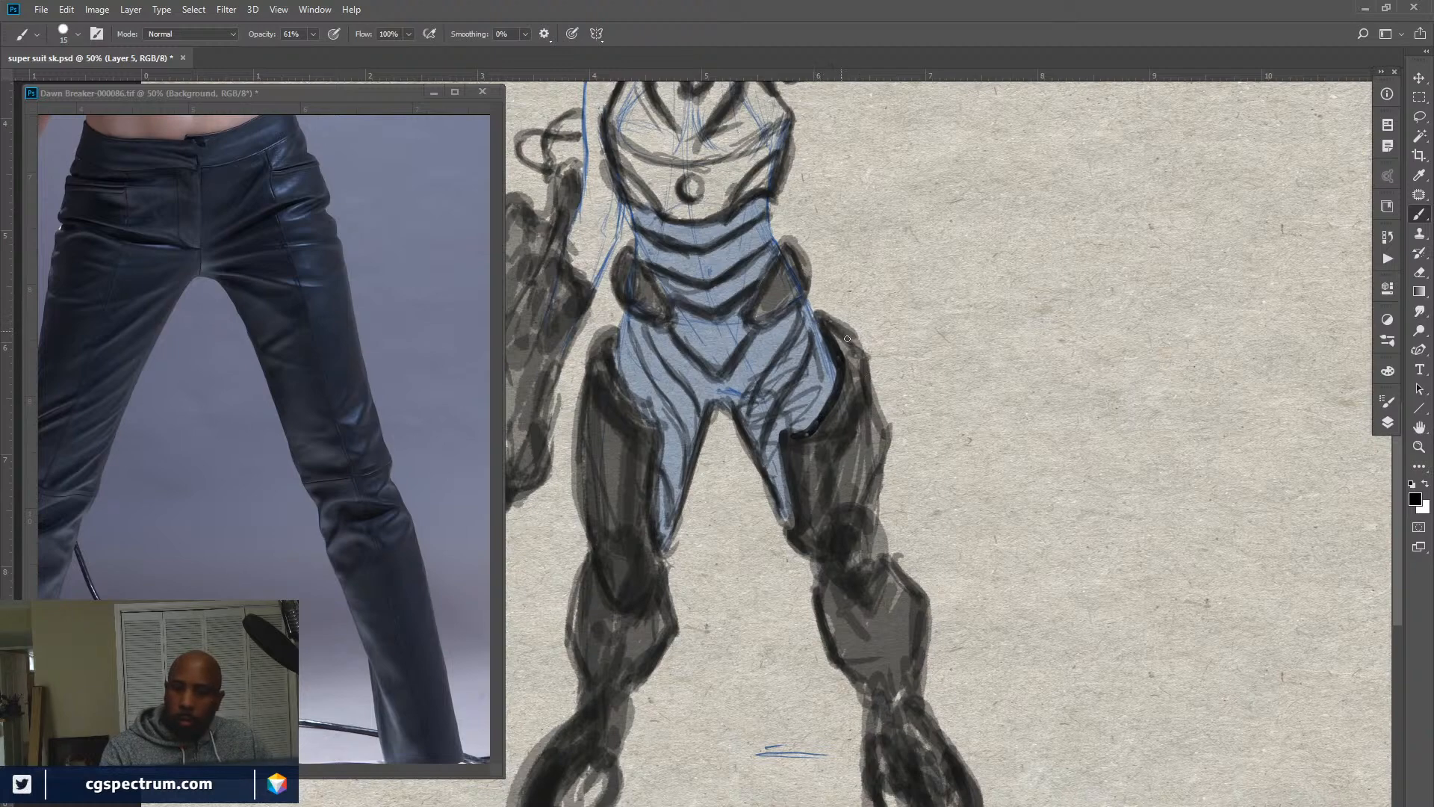
mouse_move(847, 339)
left_mouse_down()
mouse_move(859, 355)
mouse_move(847, 415)
mouse_move(794, 450)
mouse_move(857, 387)
mouse_move(854, 346)
mouse_move(882, 426)
left_mouse_up()
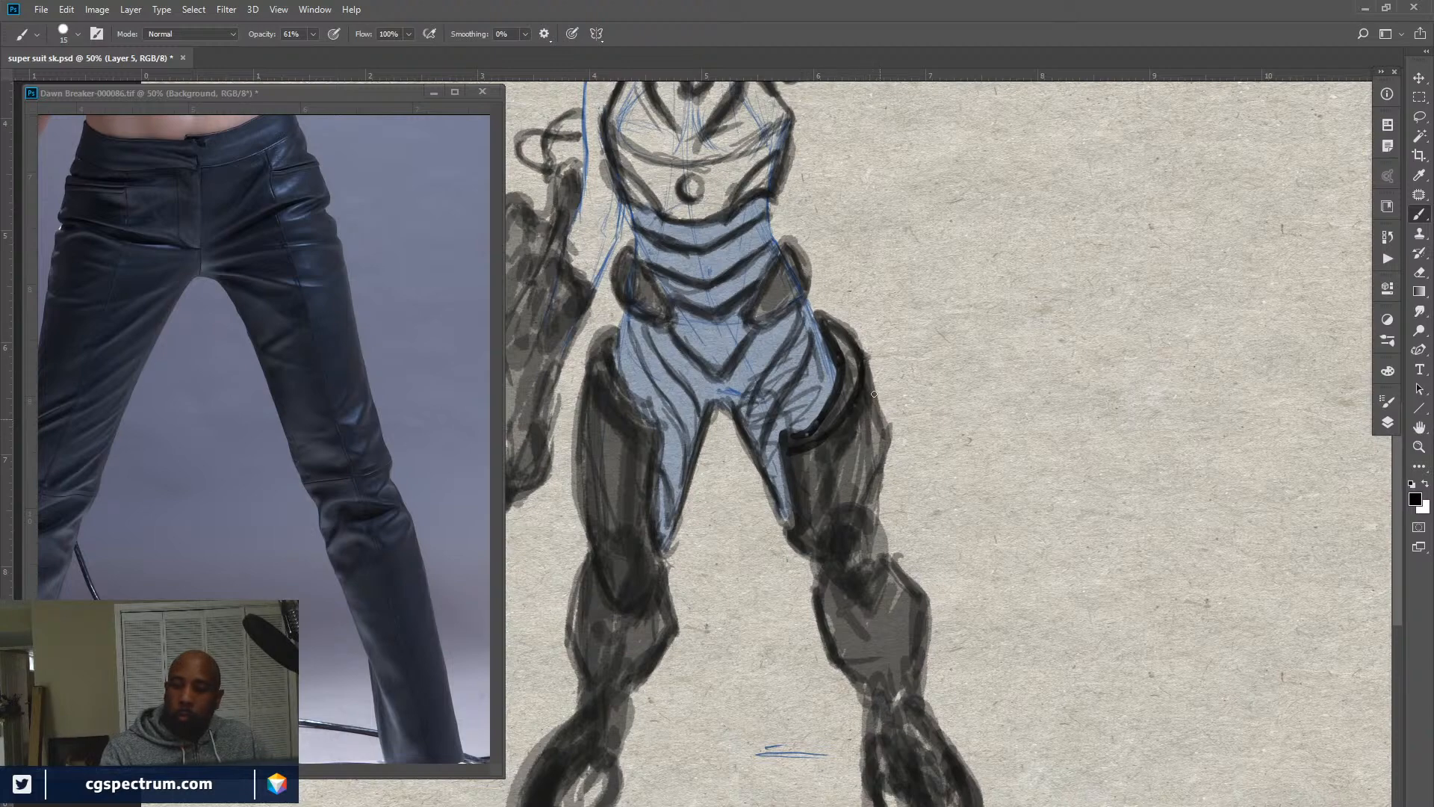
left_click_drag(868, 374, 882, 470)
mouse_move(876, 400)
left_mouse_down()
mouse_move(878, 478)
mouse_move(864, 411)
left_mouse_up()
mouse_move(878, 470)
left_mouse_down()
mouse_move(871, 529)
mouse_move(877, 494)
mouse_move(874, 522)
mouse_move(861, 511)
mouse_move(884, 554)
left_mouse_up()
left_click_drag(866, 503, 852, 517)
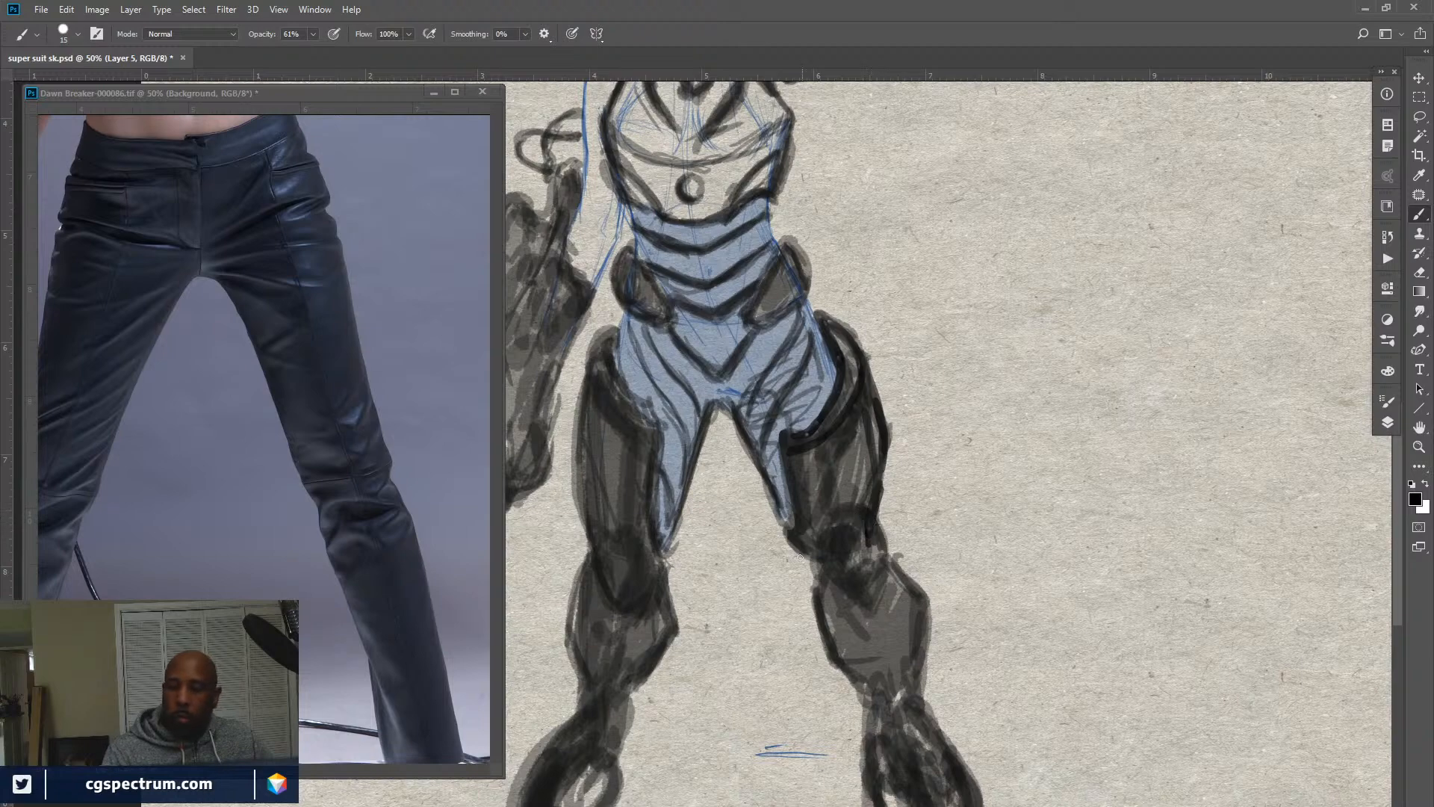
Enlarge the brush to 40 px and fill the inside of the figure's left thigh with black.
key("bracketright")
key("bracketright")
key("bracketright")
key("bracketright")
key("bracketright")
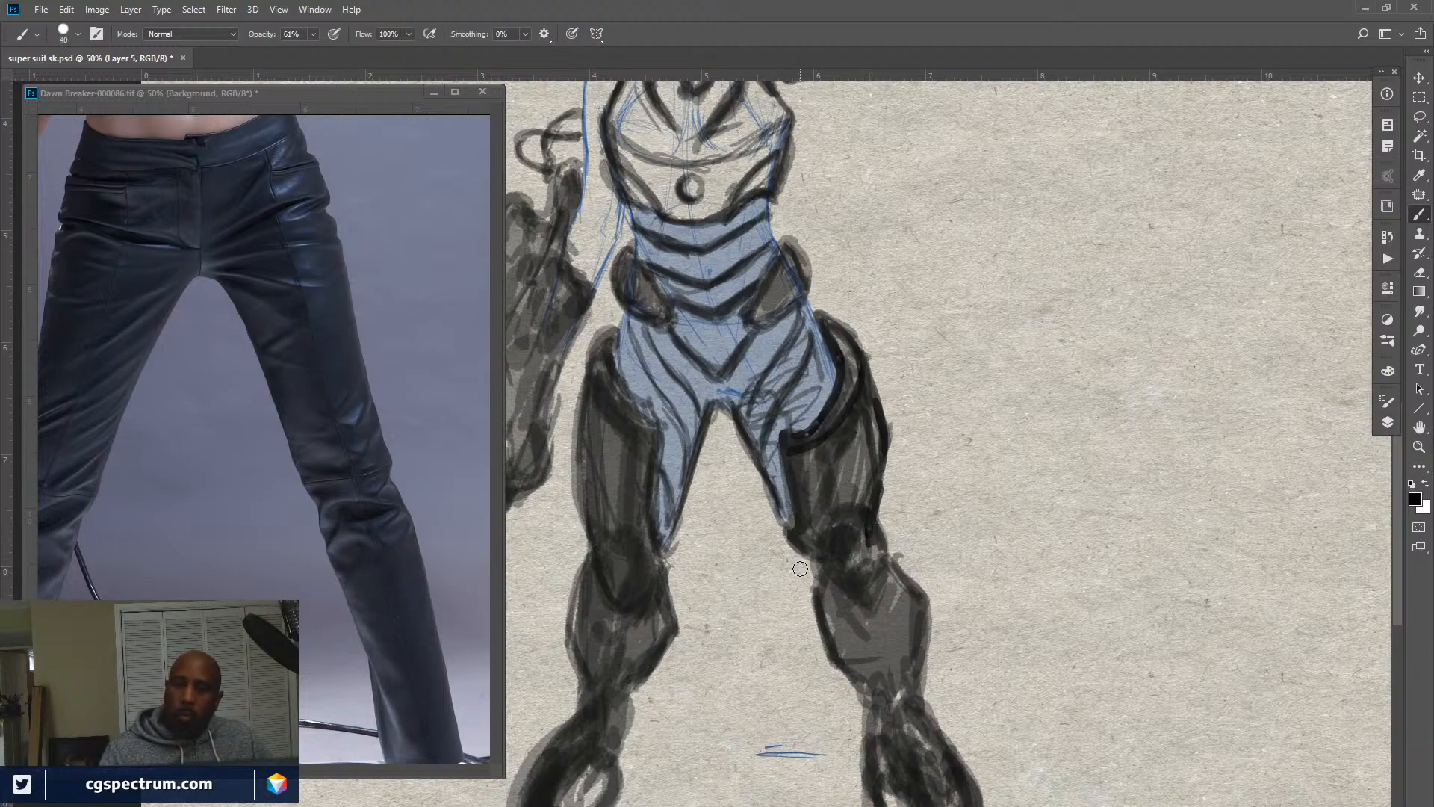
mouse_move(856, 430)
left_mouse_down()
mouse_move(862, 489)
mouse_move(864, 416)
mouse_move(854, 448)
mouse_move(868, 469)
mouse_move(867, 422)
mouse_move(871, 460)
mouse_move(840, 495)
mouse_move(819, 451)
left_mouse_up()
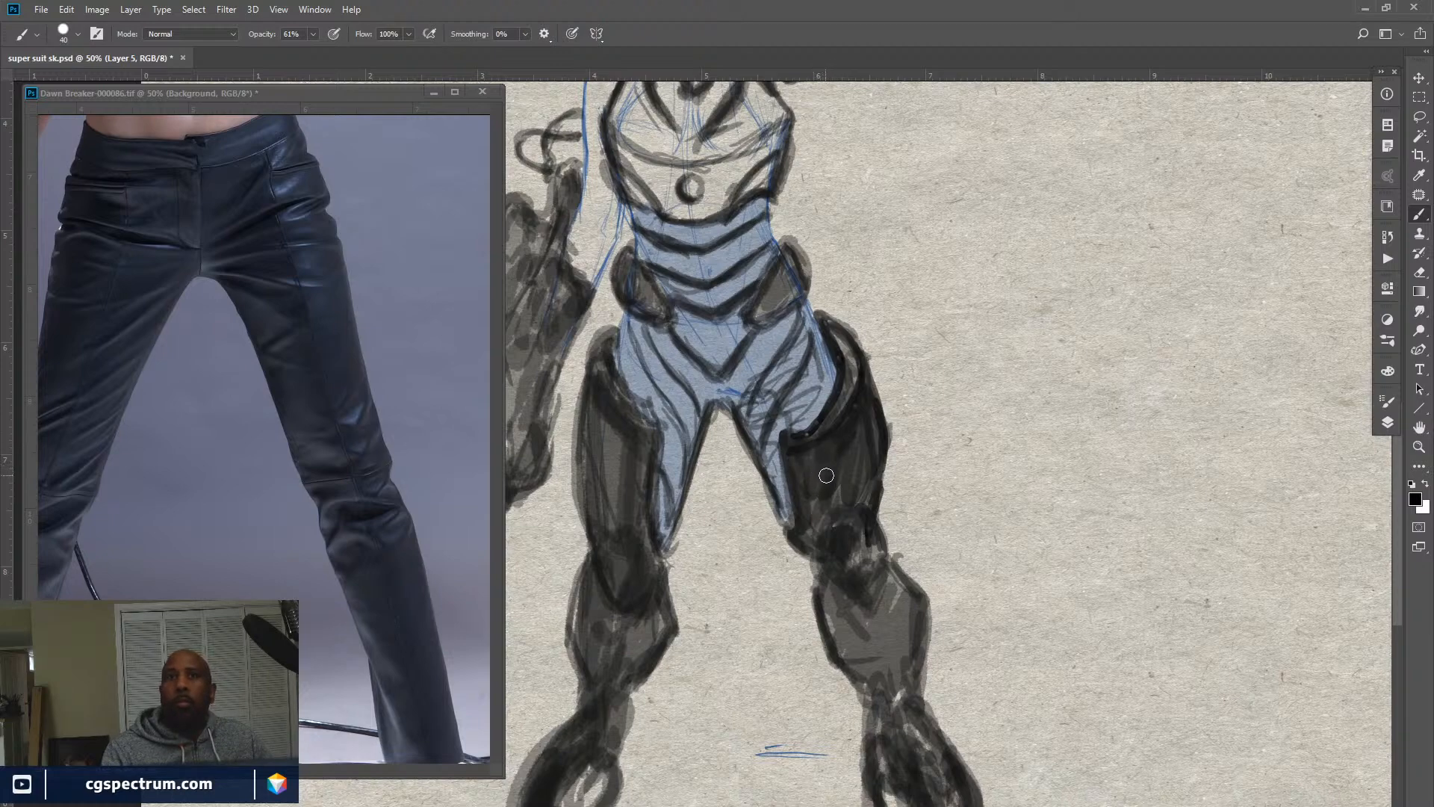
mouse_move(824, 482)
left_mouse_down()
mouse_move(805, 460)
mouse_move(807, 541)
mouse_move(866, 503)
mouse_move(864, 379)
mouse_move(870, 460)
mouse_move(857, 416)
mouse_move(804, 454)
mouse_move(813, 533)
mouse_move(870, 461)
mouse_move(869, 440)
mouse_move(873, 491)
mouse_move(867, 420)
mouse_move(933, 608)
mouse_move(904, 605)
mouse_move(862, 401)
mouse_move(860, 469)
left_mouse_up()
left_click(864, 494)
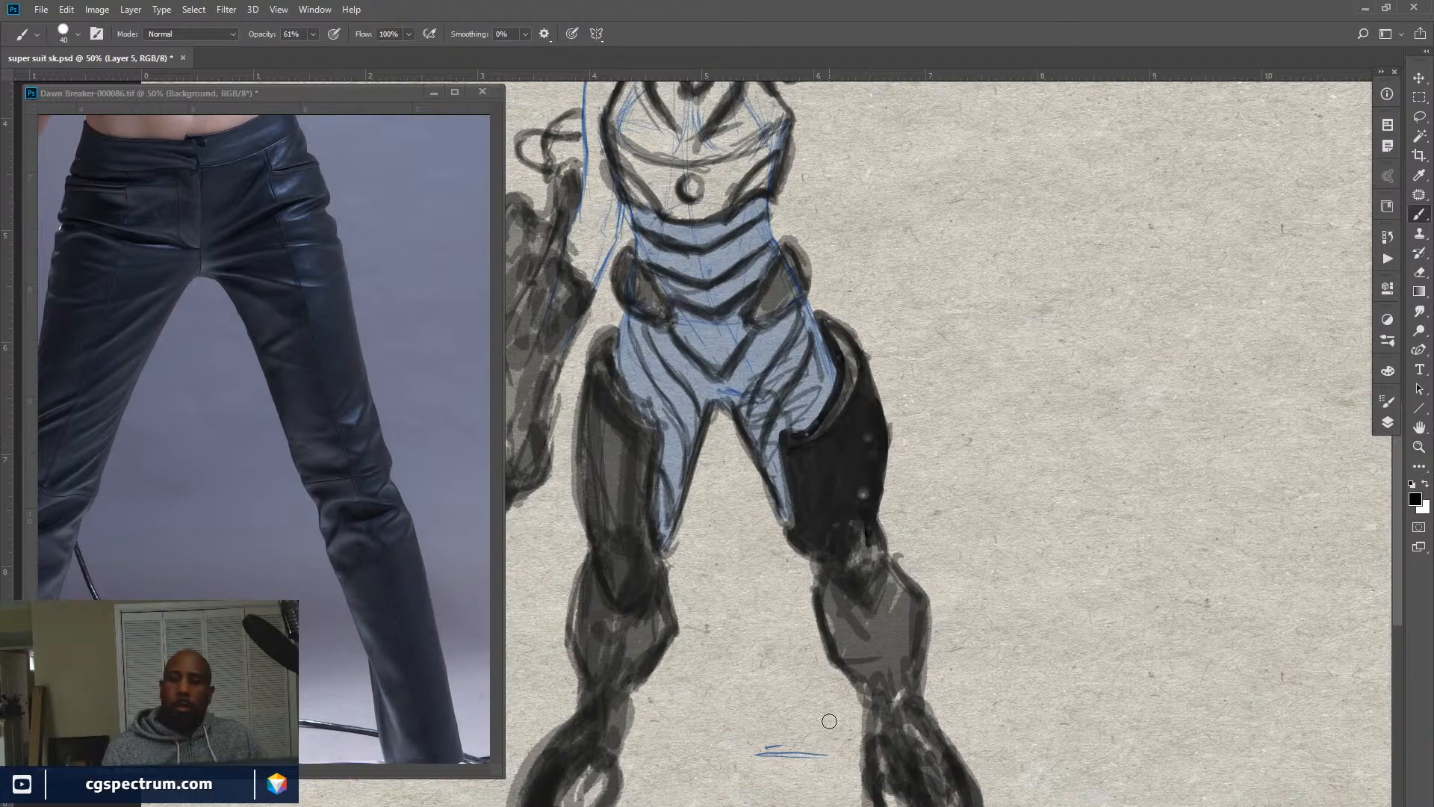
Sample a dark grey from the hip guard and paint it over the light spots on the black thigh.
key("x")
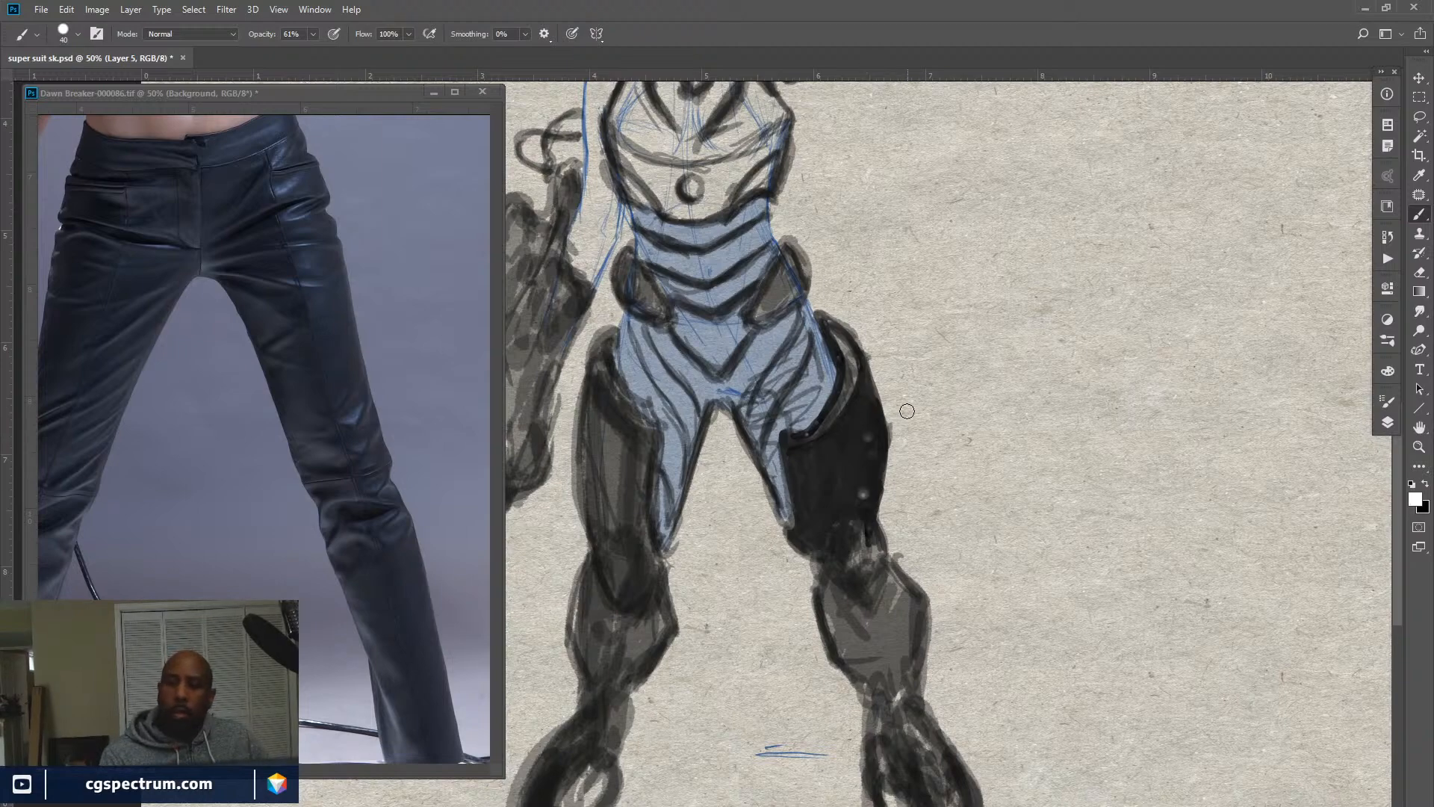
left_click(843, 402, "alt")
mouse_move(860, 467)
left_mouse_down()
mouse_move(862, 492)
mouse_move(867, 430)
mouse_move(851, 470)
left_mouse_up()
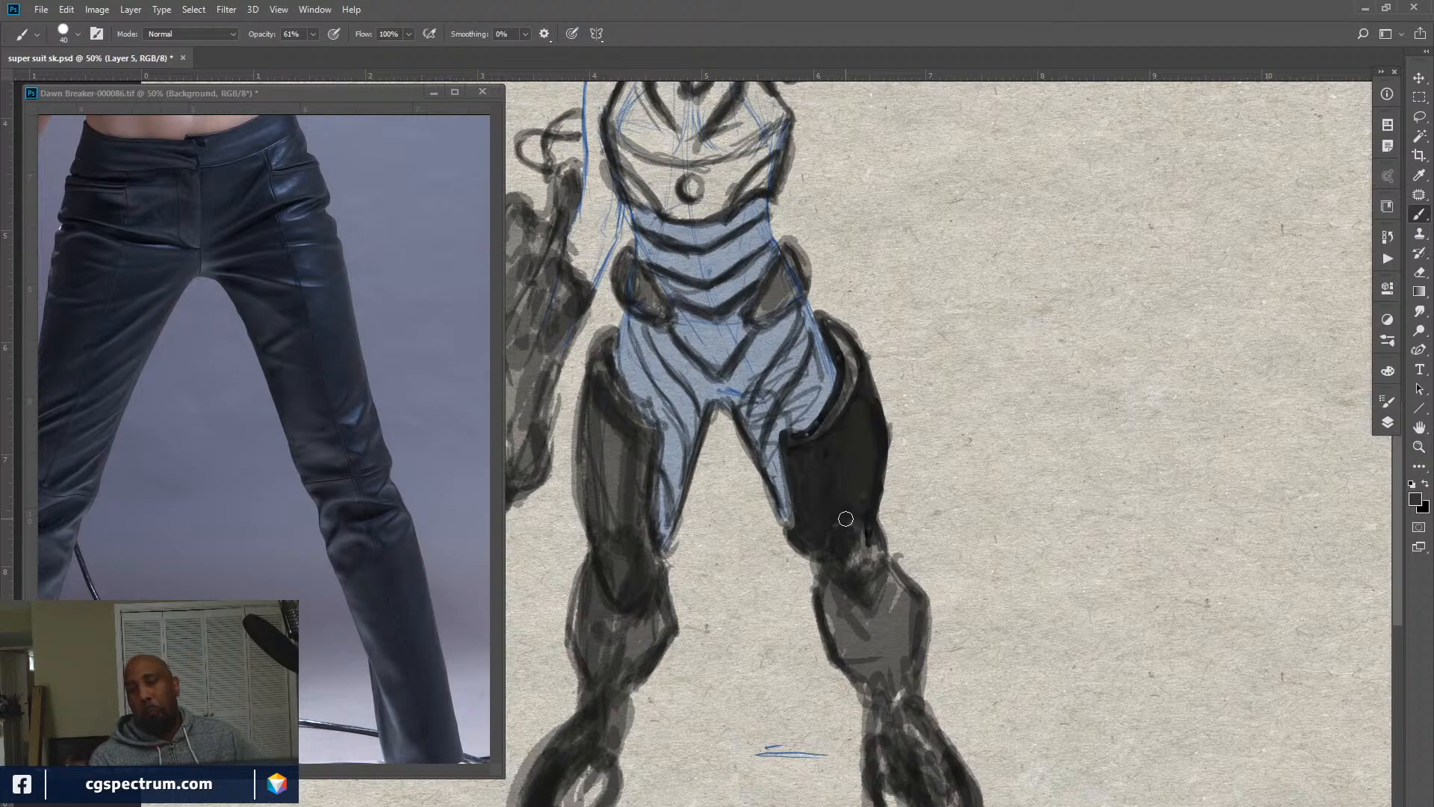
Check the upper layers' visibility, select Layer 3, and erase the stray sketch marks along the left thigh's outer edge.
left_click(1388, 422)
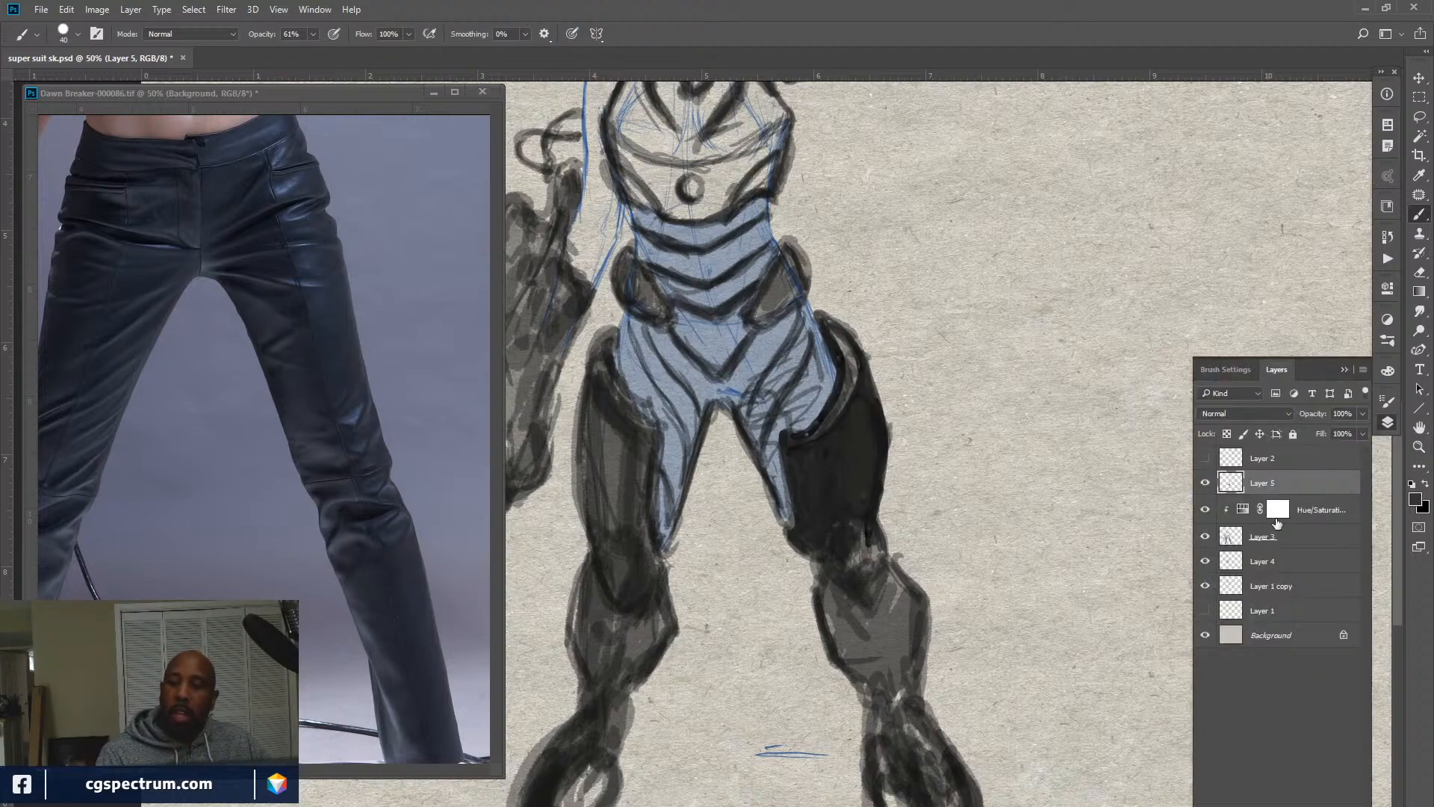
left_click(1205, 483)
left_click(1205, 483)
left_click(1206, 510)
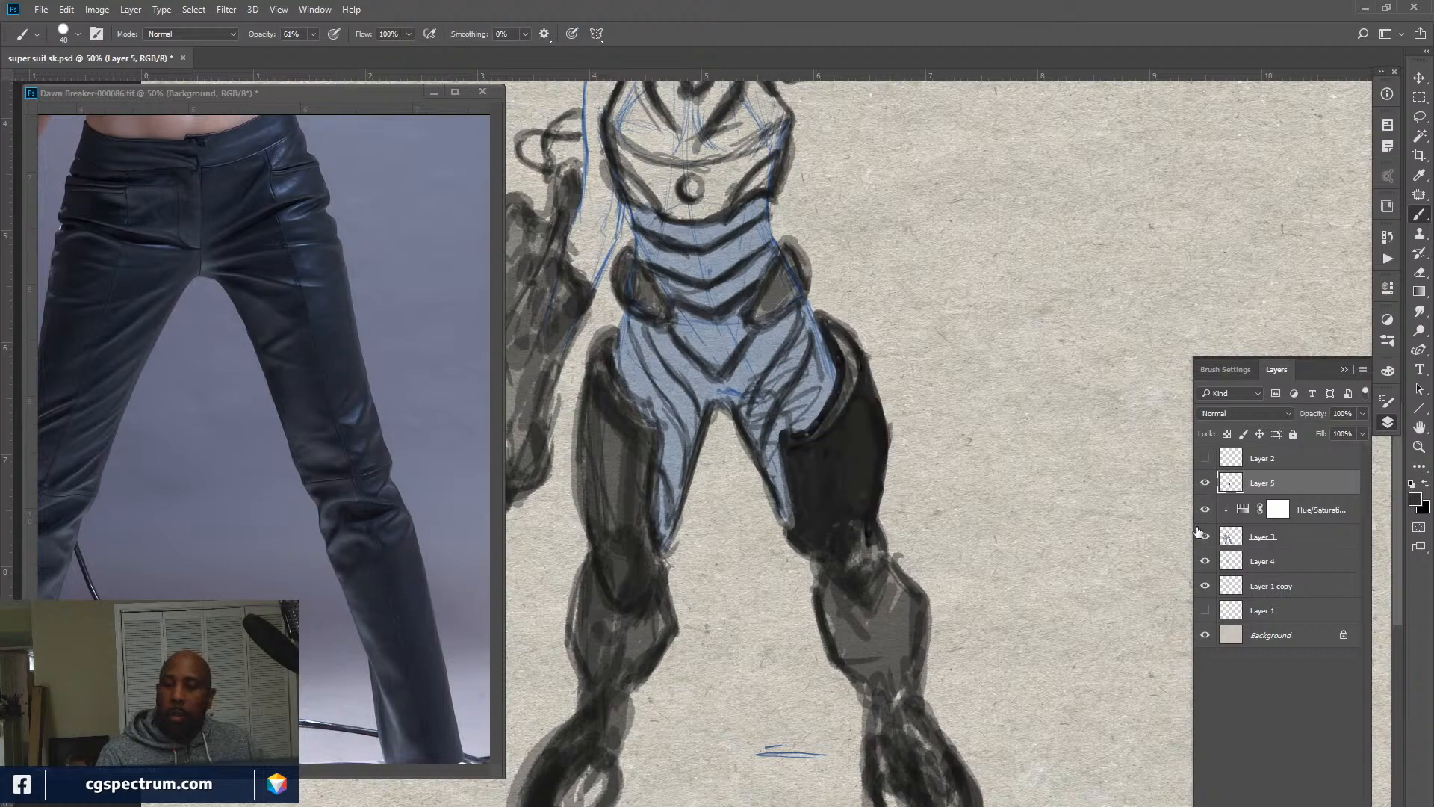
left_click(1205, 537)
left_click(1271, 539)
key("e")
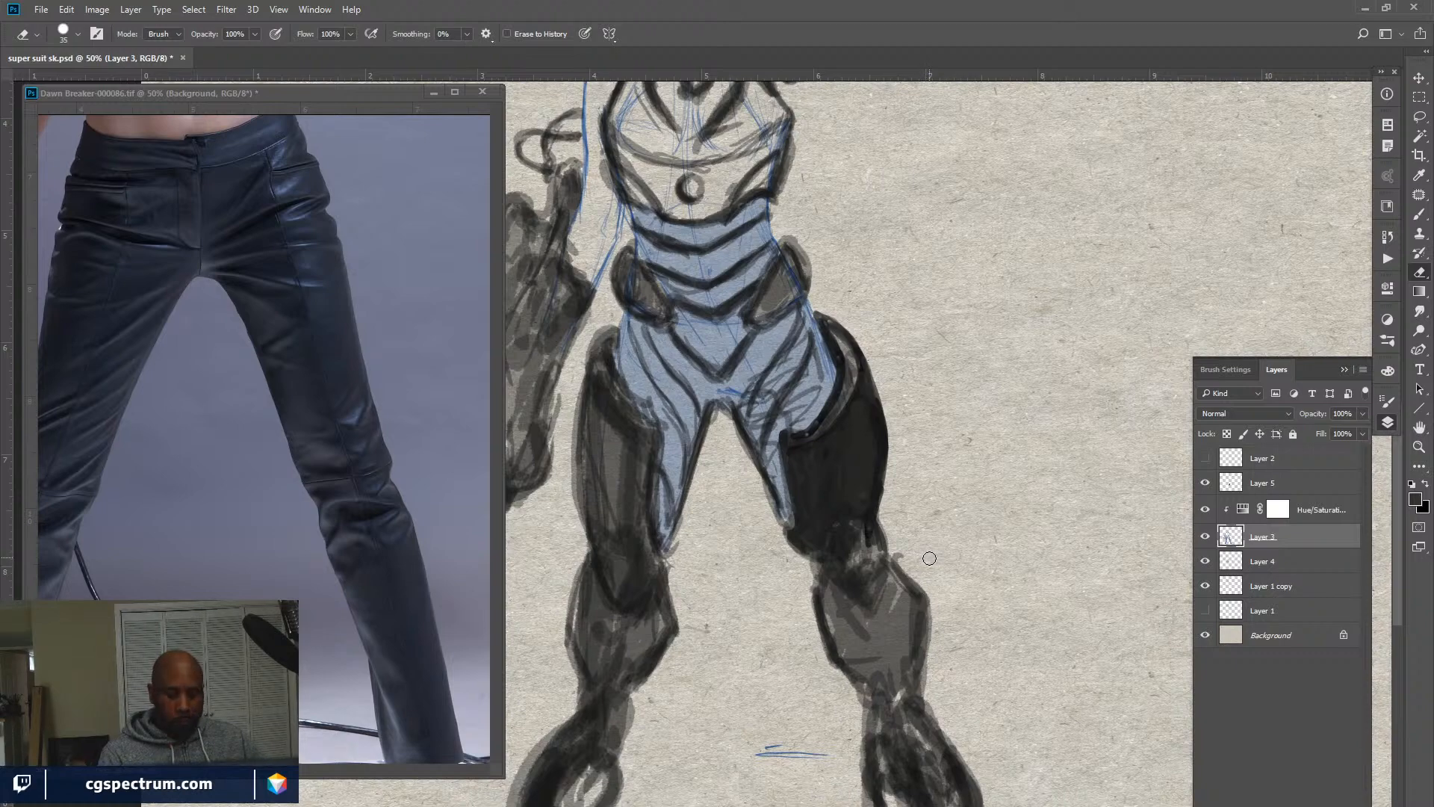
Paint a bold black oval around the figure's left kneecap on Layer 3 with a 20 px brush.
key("b")
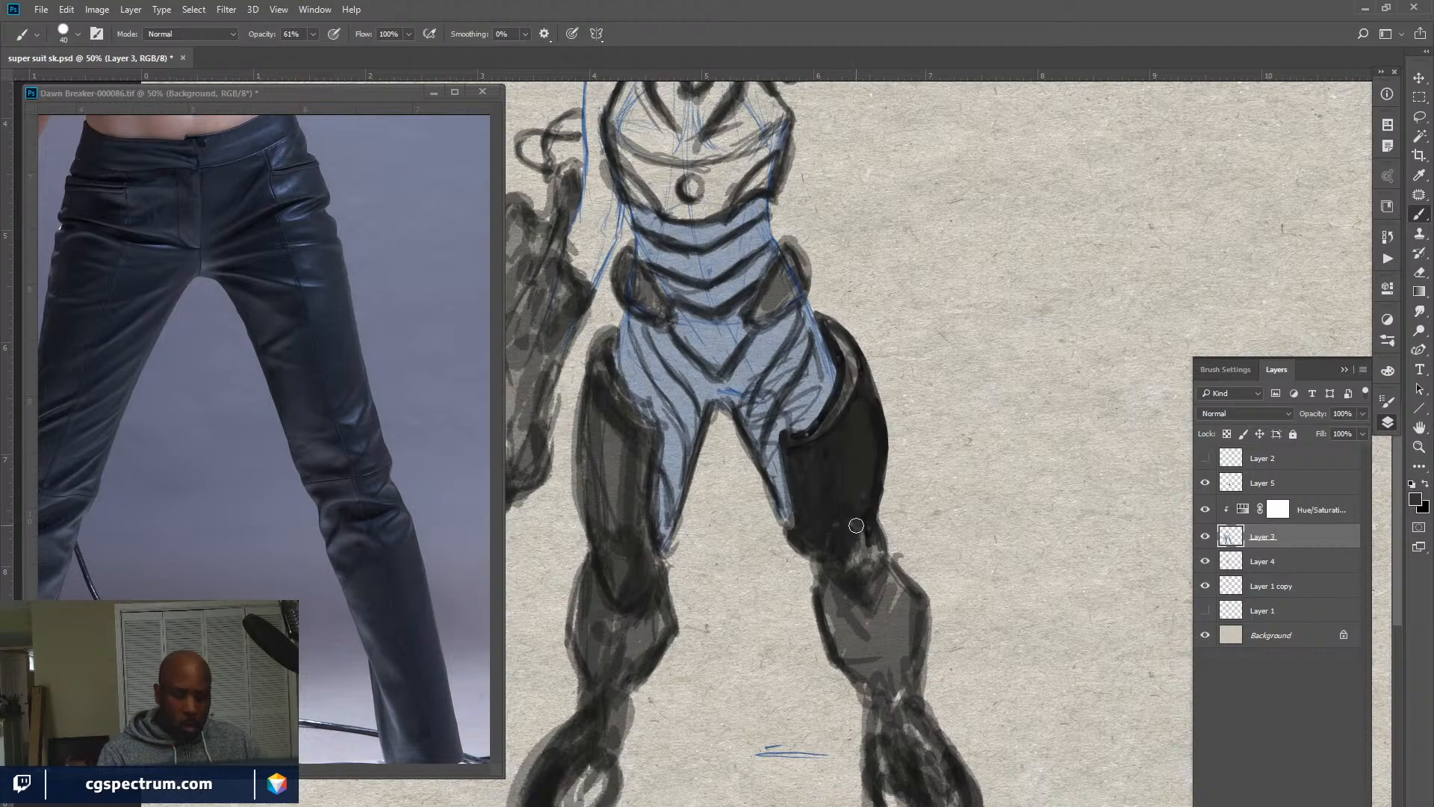
key("bracketleft")
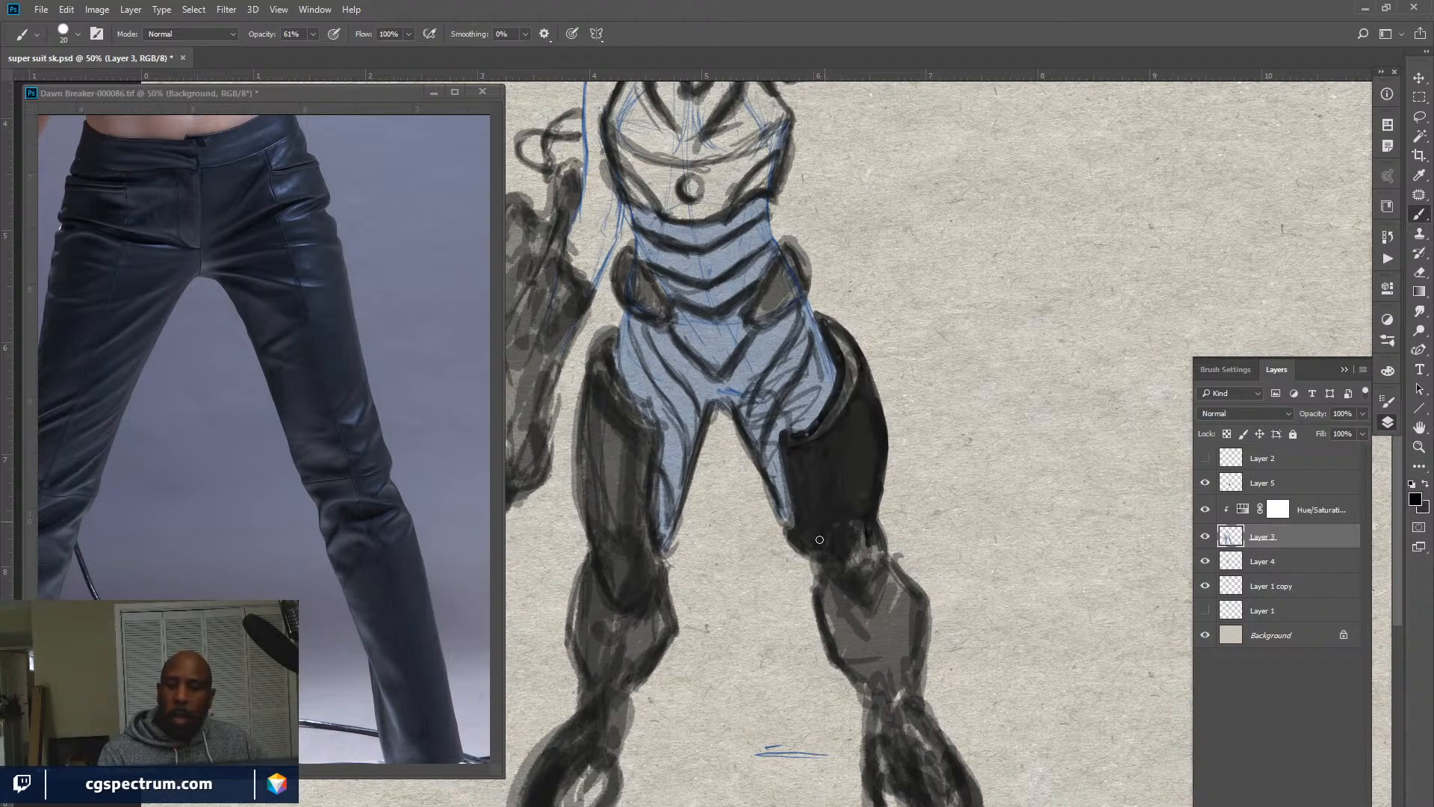
mouse_move(820, 539)
left_mouse_down()
mouse_move(830, 573)
mouse_move(869, 597)
mouse_move(878, 524)
left_mouse_up()
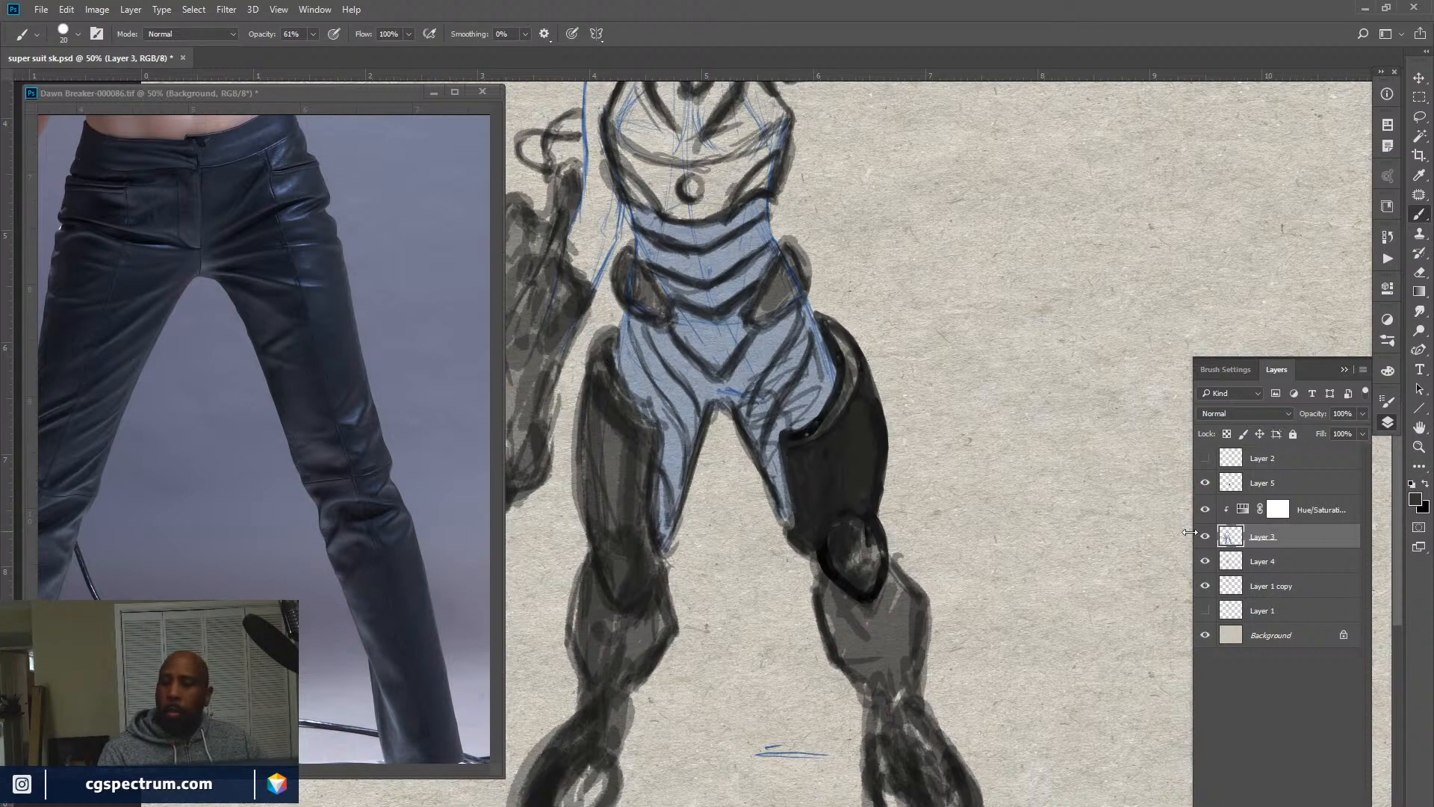
Compare the painting on Layer 3 and Layer 5 by toggling each layer's visibility, leaving Layer 5 active.
left_click(1206, 537)
left_click(1206, 538)
left_click(1257, 484)
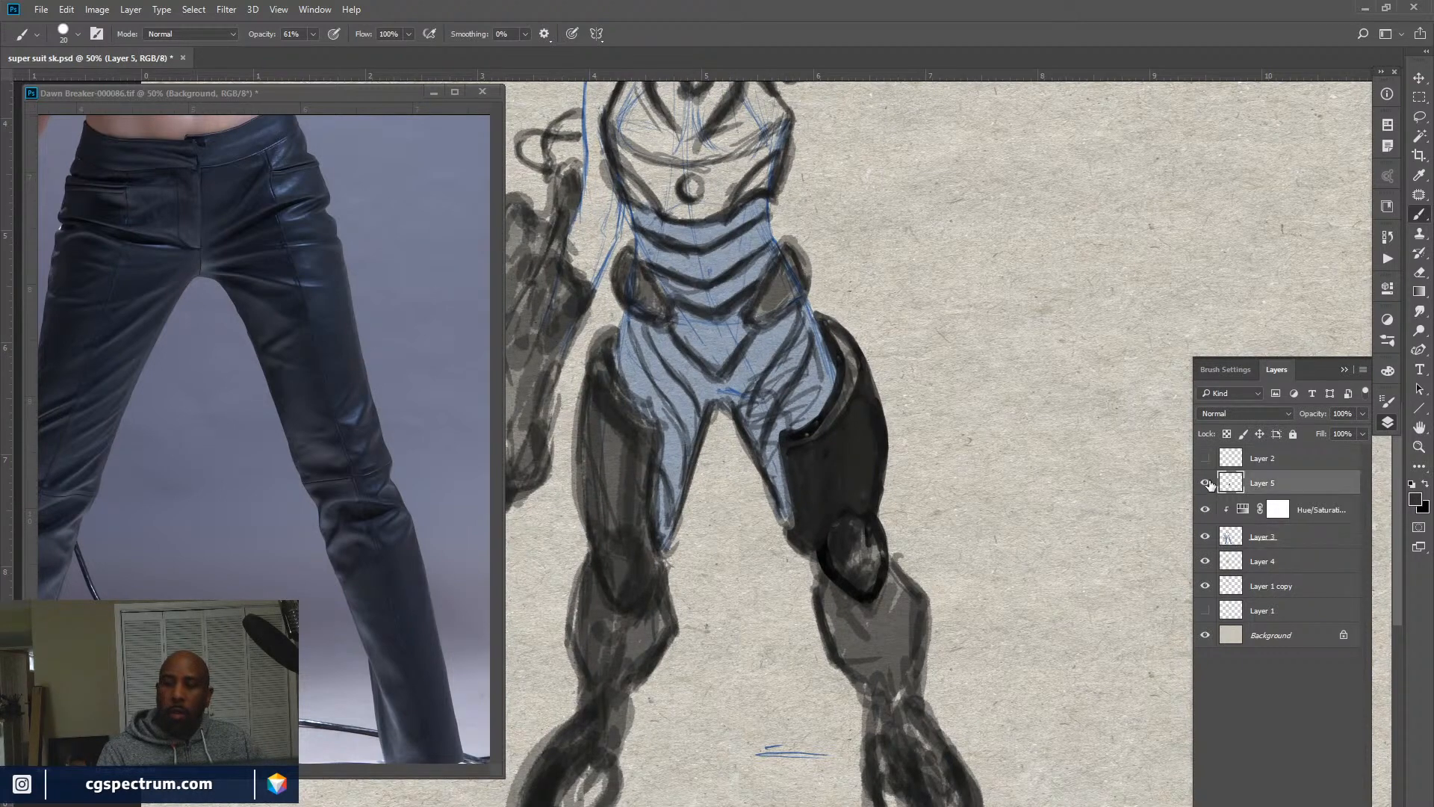
left_click(1205, 482)
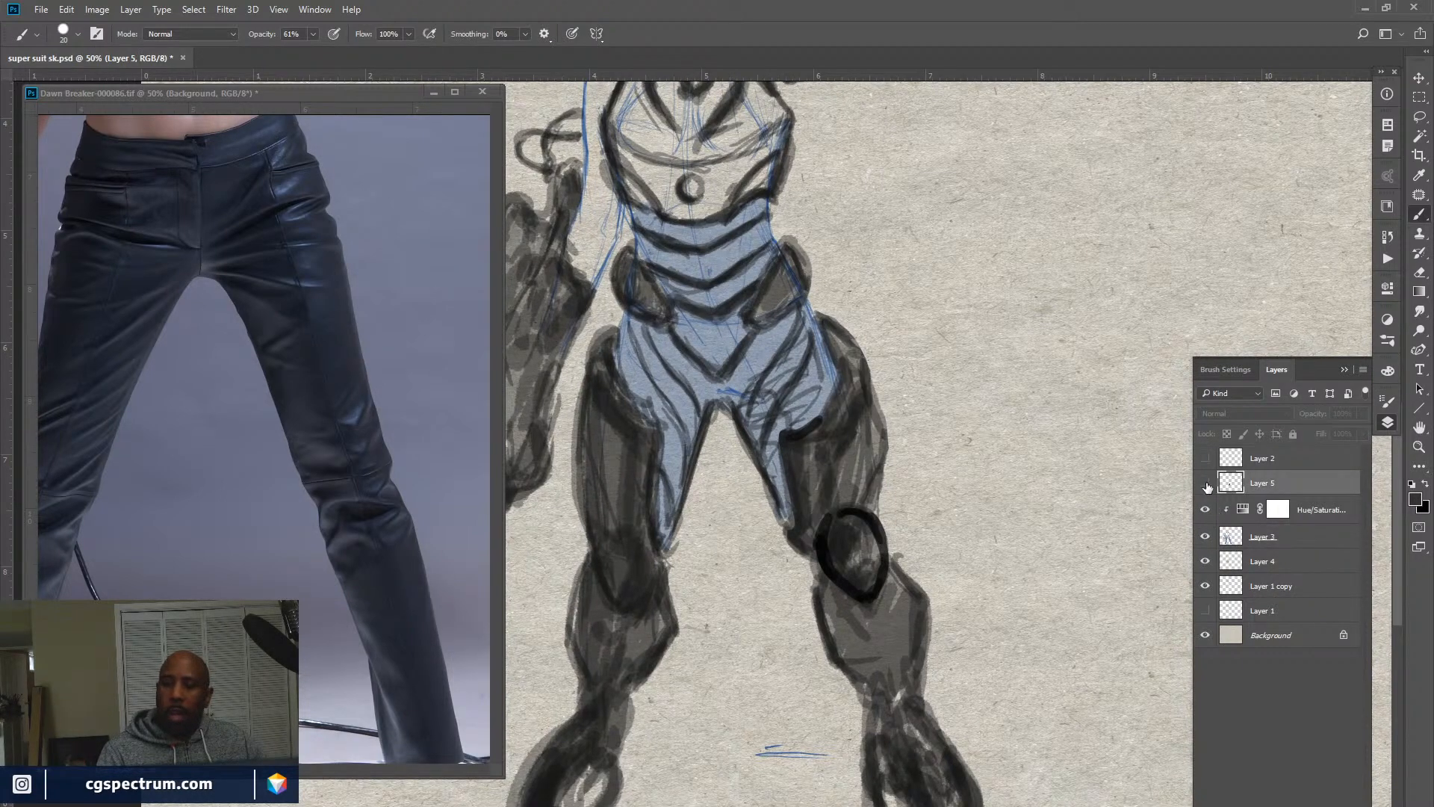
left_click(1205, 483)
left_click(1205, 484)
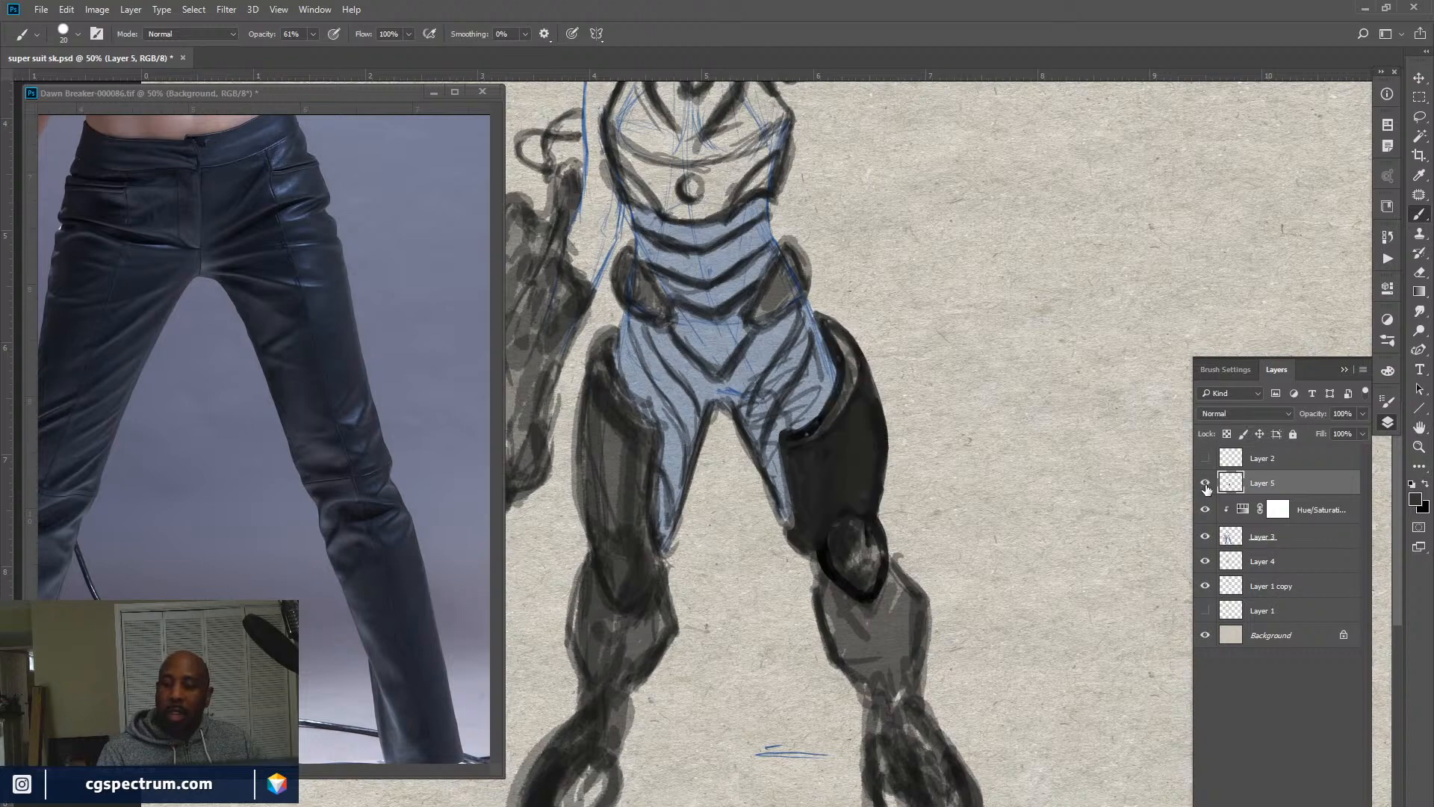
left_click(1204, 484)
left_click(1204, 483)
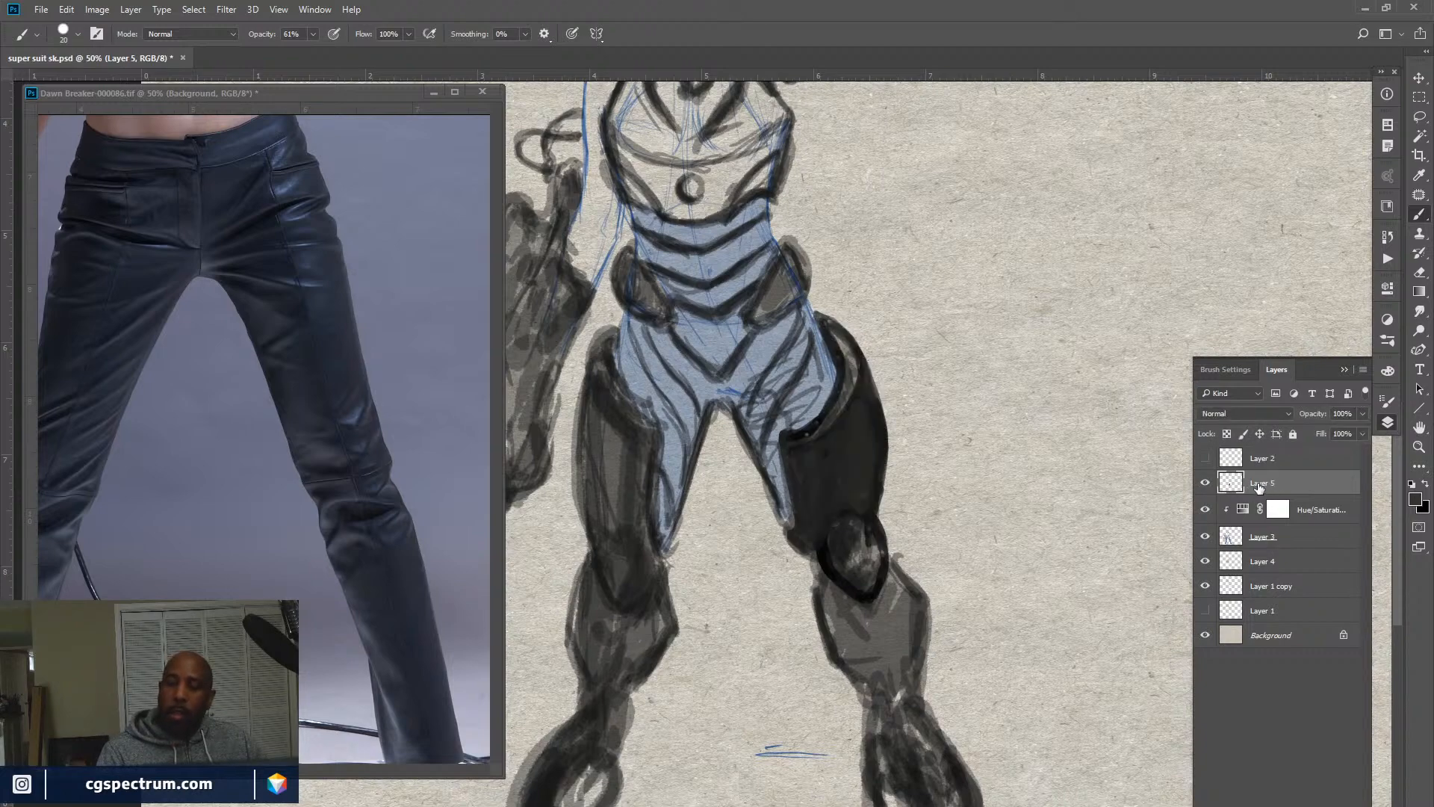
Rename Layer 5 to "shading" and check its contents by hiding and showing it.
double_click(1262, 483)
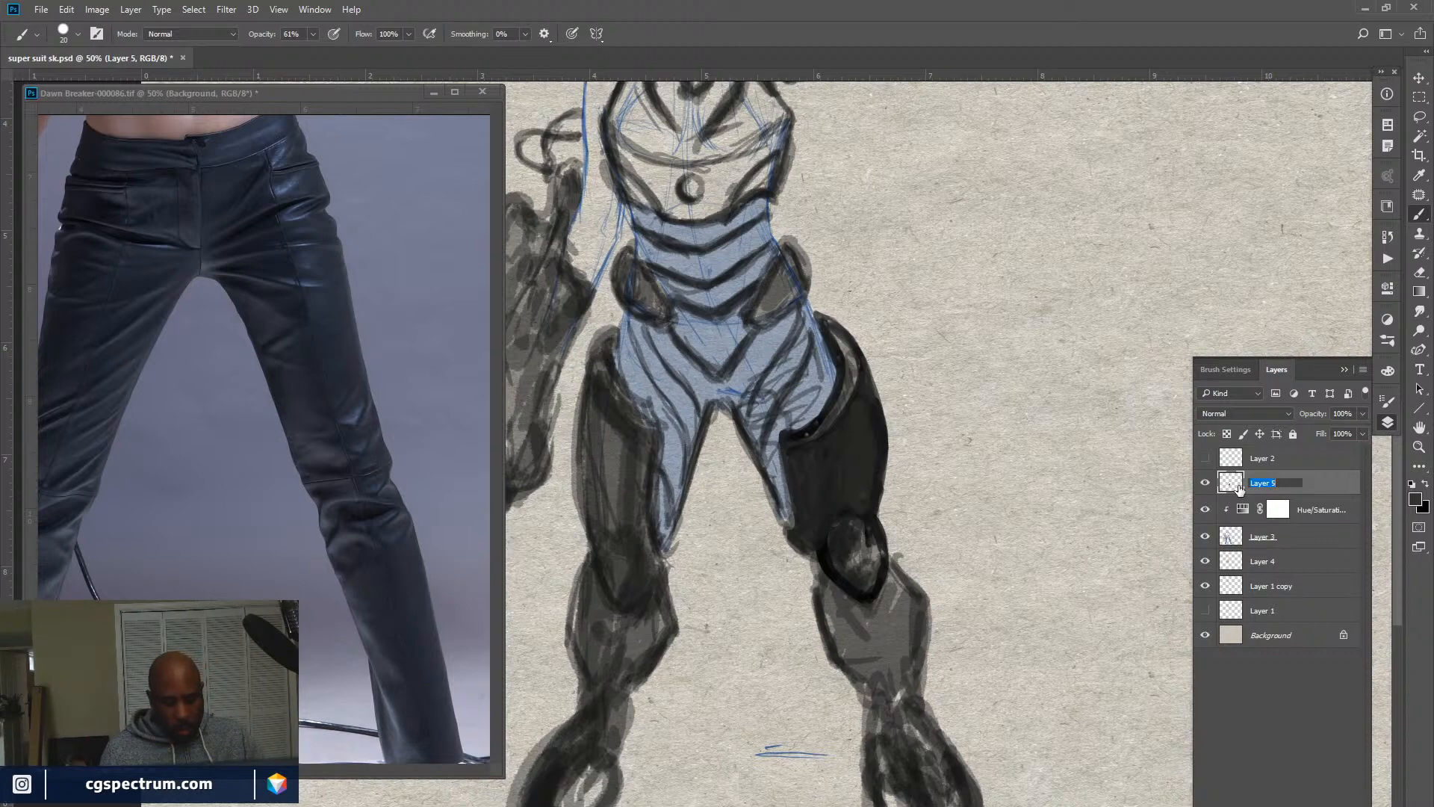
type("shading")
key("Return")
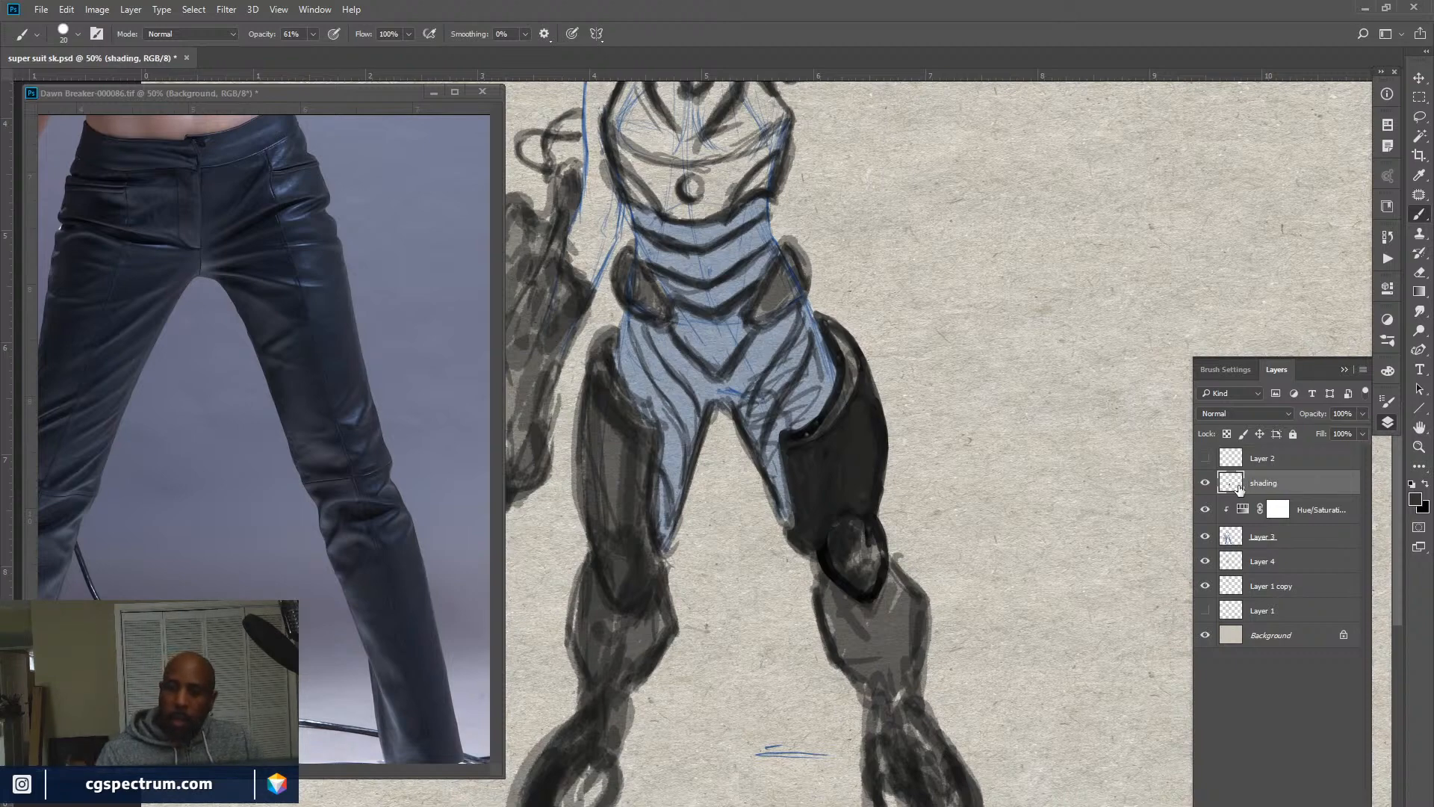
left_click(1205, 484)
left_click(1205, 483)
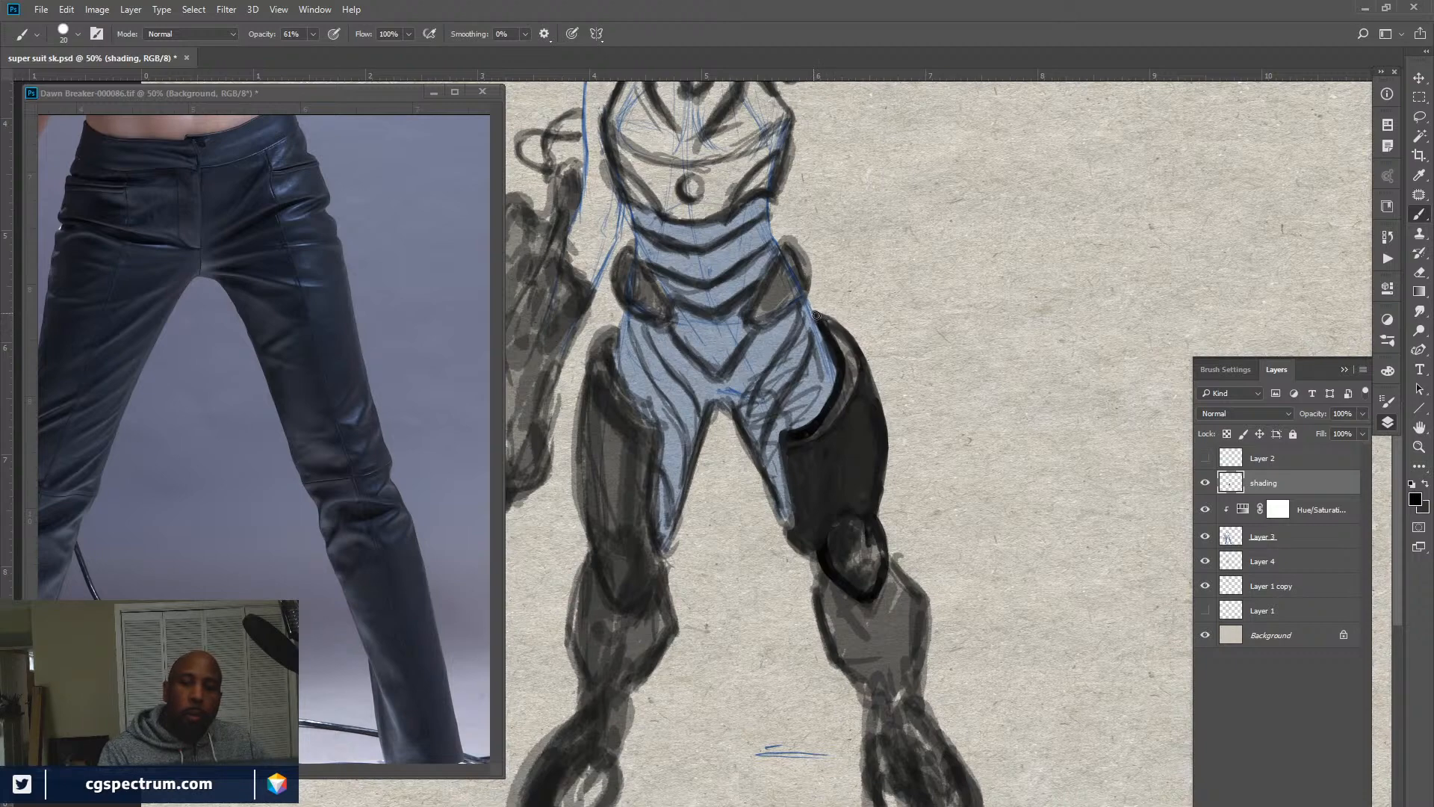
Darken the hip guard's inner curve and the left thigh's inner contour down to the knee in black on the shading layer.
mouse_move(818, 312)
left_mouse_down()
mouse_move(852, 340)
mouse_move(857, 385)
mouse_move(819, 436)
left_mouse_up()
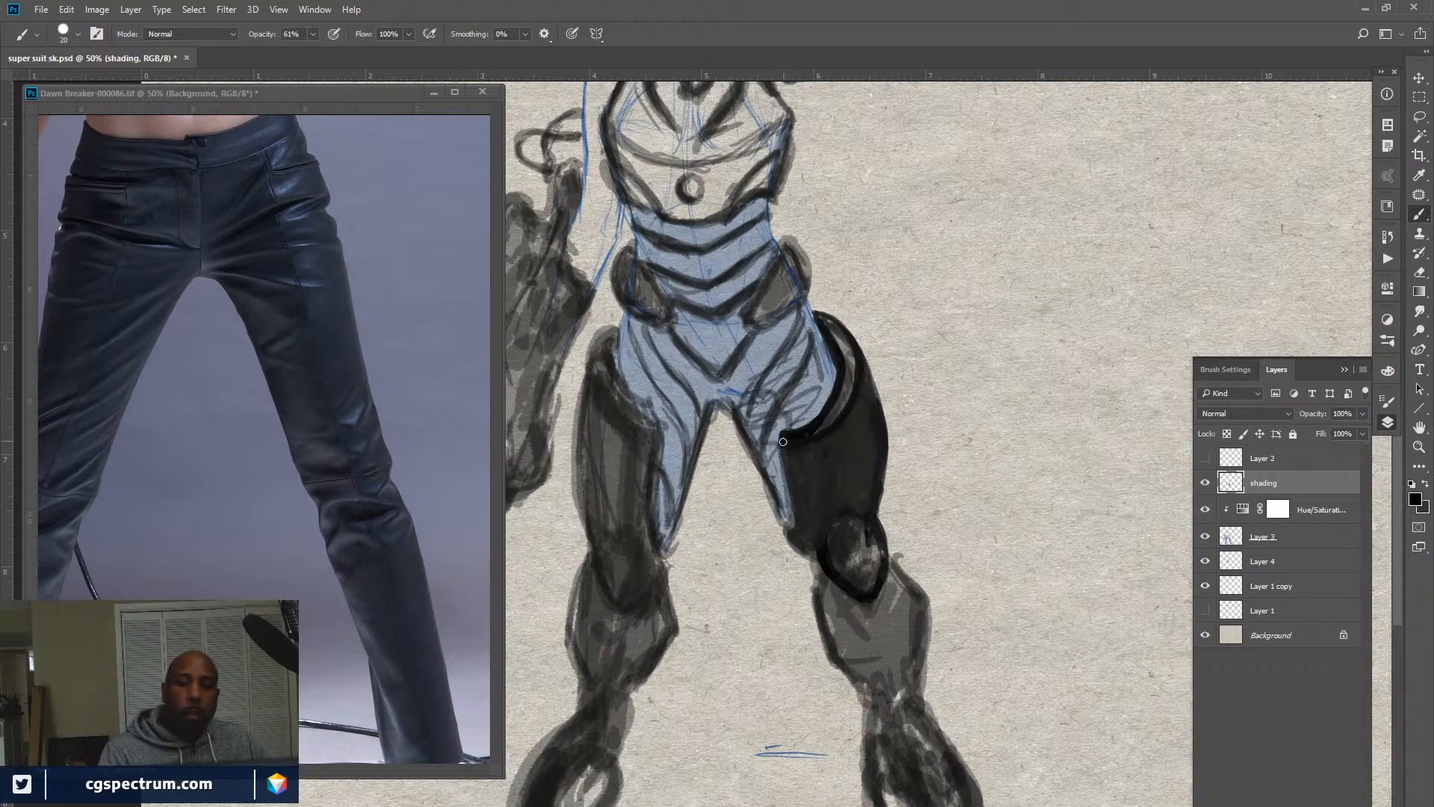
left_click_drag(782, 442, 787, 516)
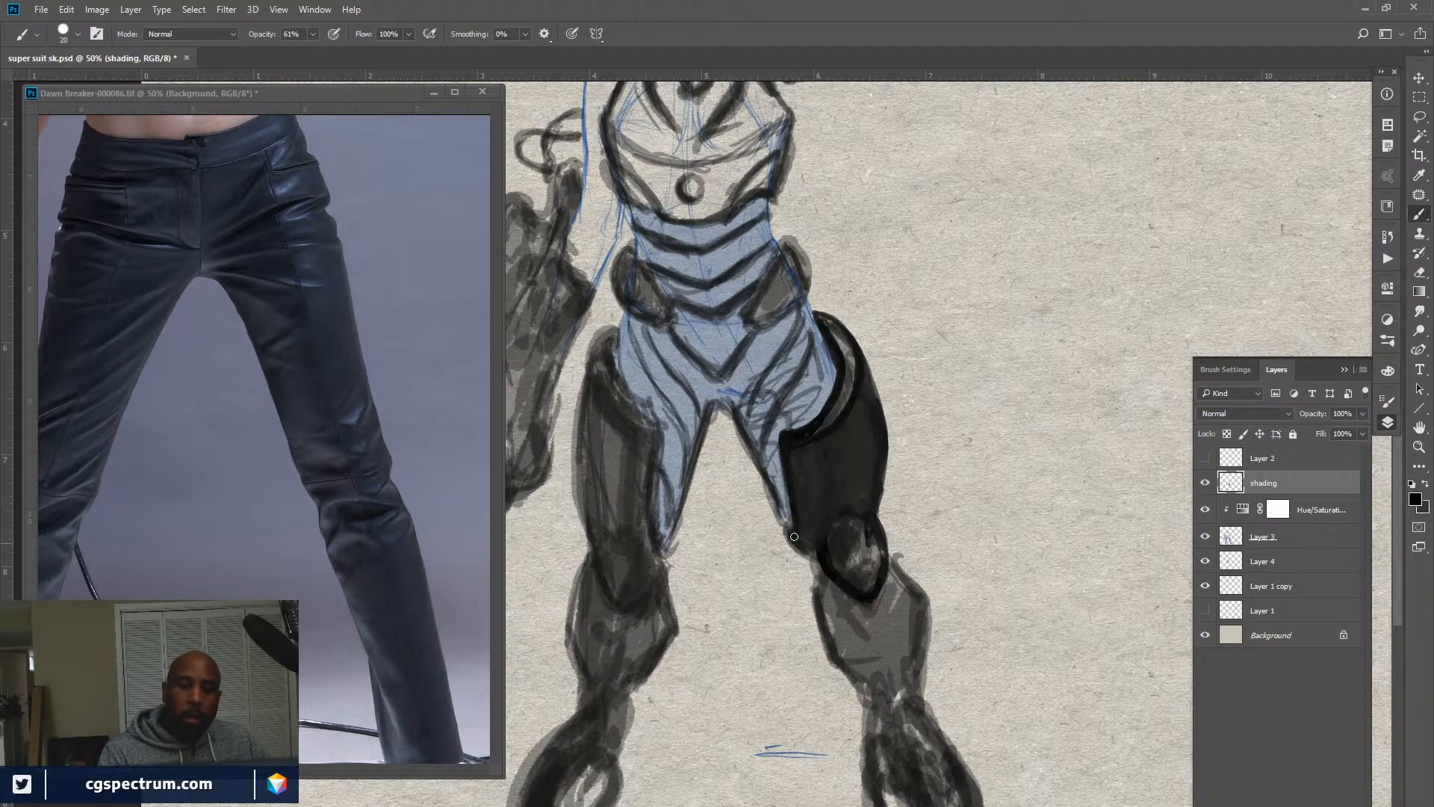
left_click_drag(794, 537, 824, 572)
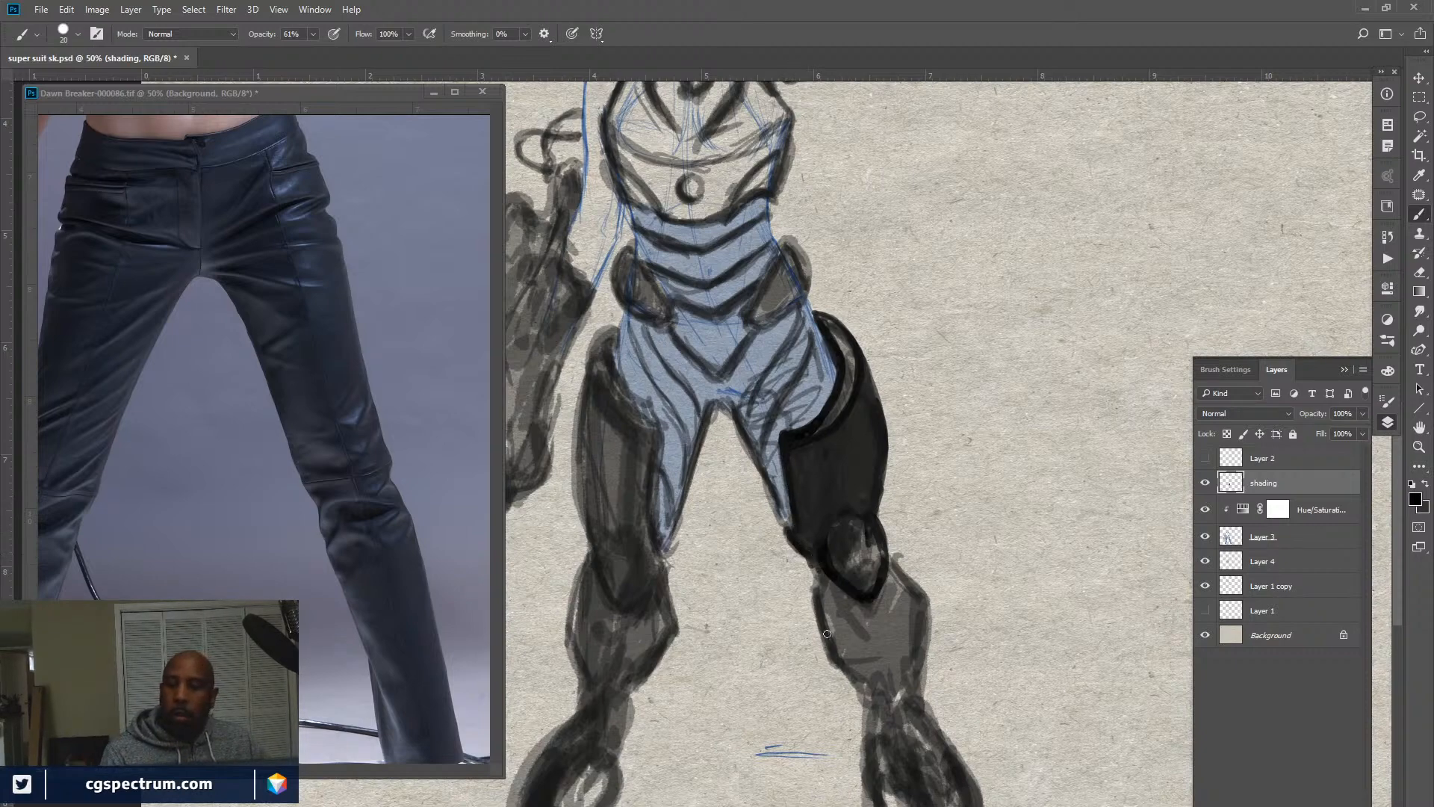
Prepare a 40 px highlight brush with the lighter grey 72726e as foreground colour and 46% opacity.
key("x")
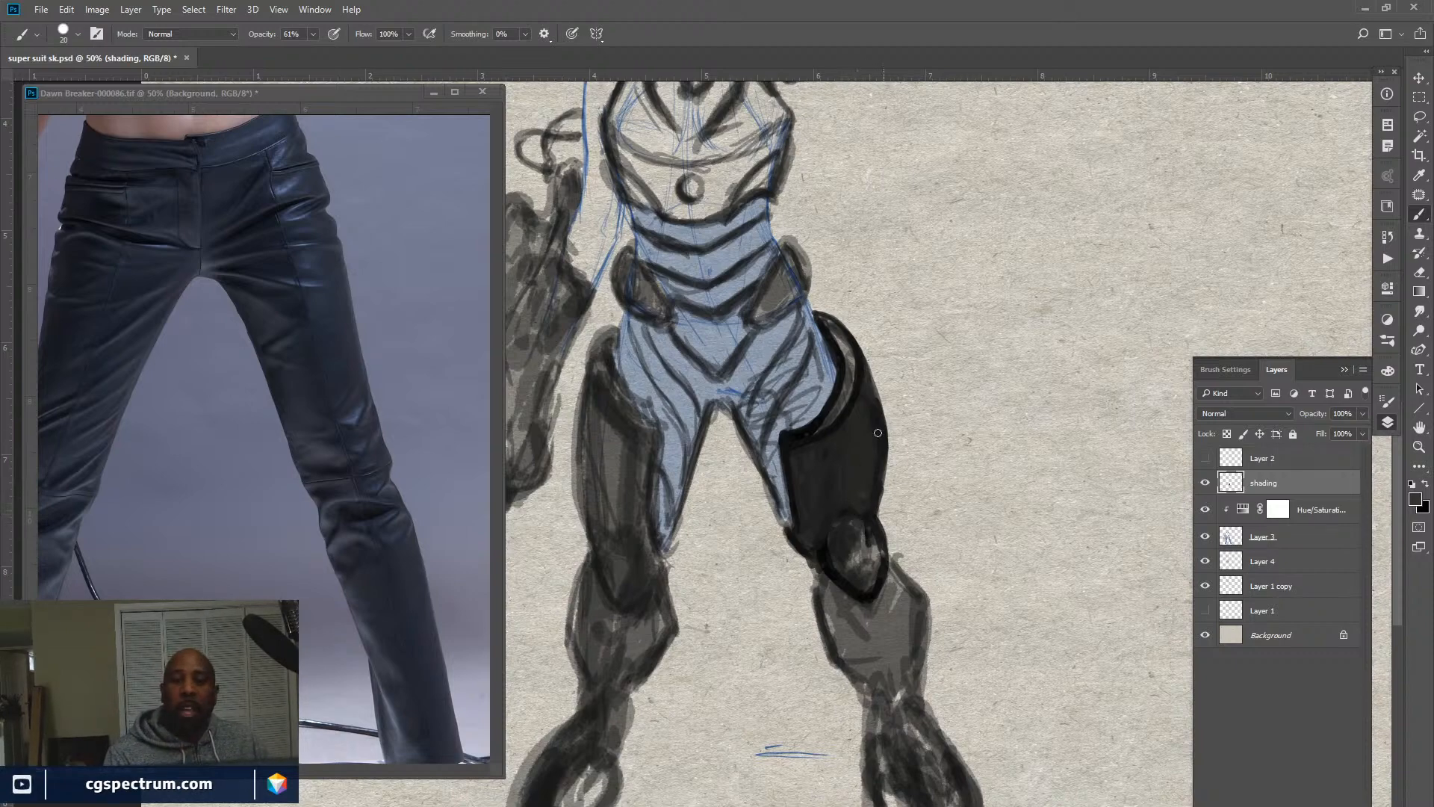
key("bracketright")
key("bracketright")
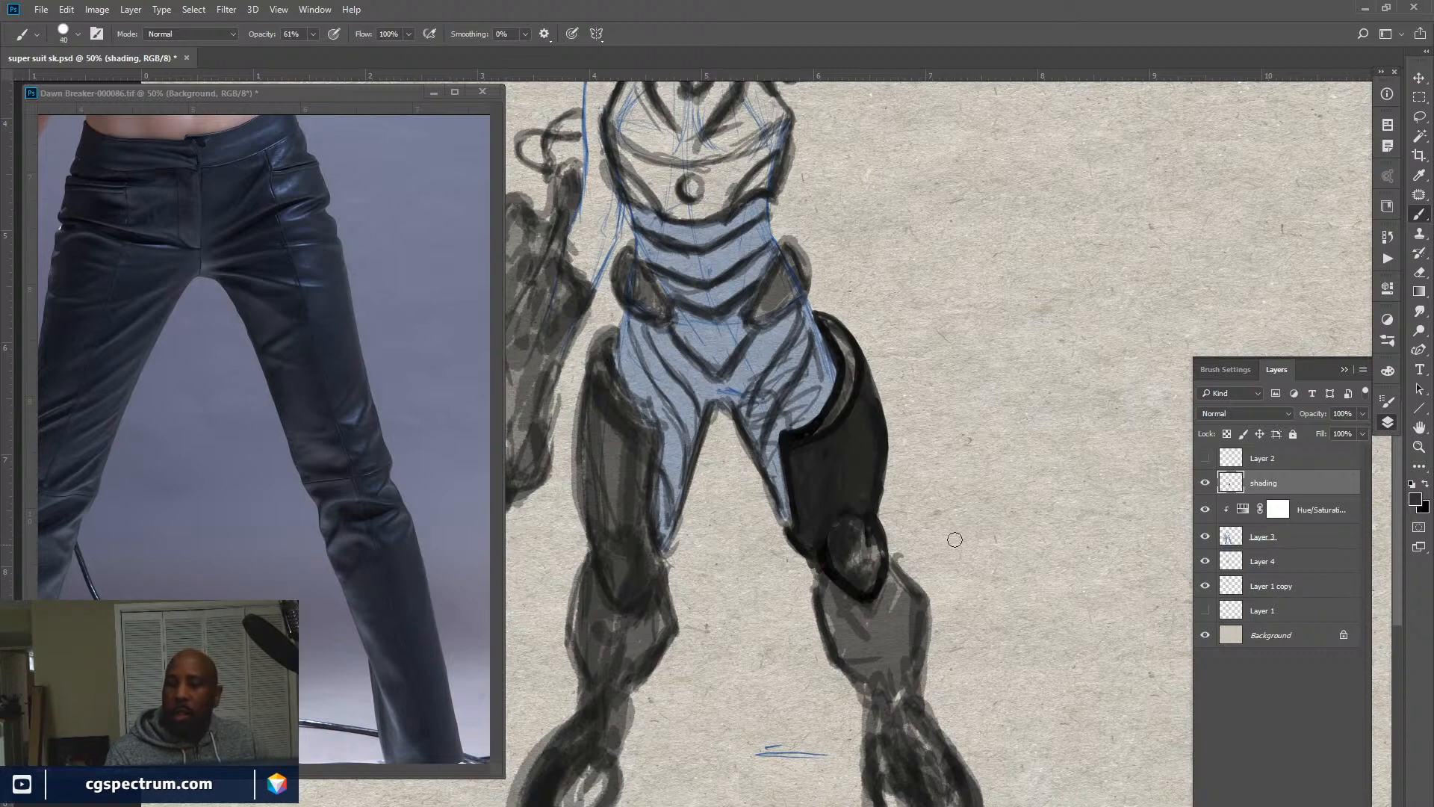
left_click(1414, 502)
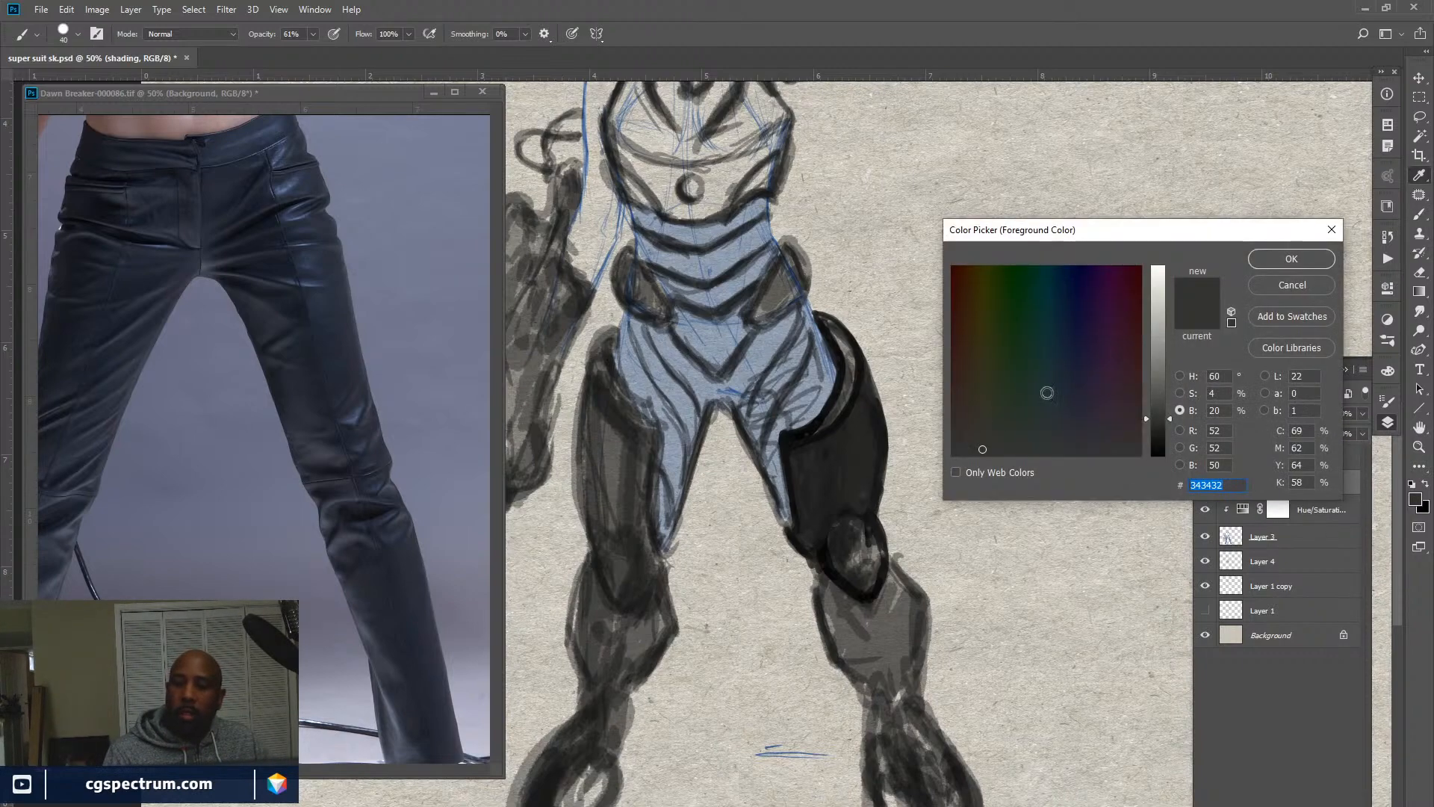
left_click_drag(1172, 390, 1172, 374)
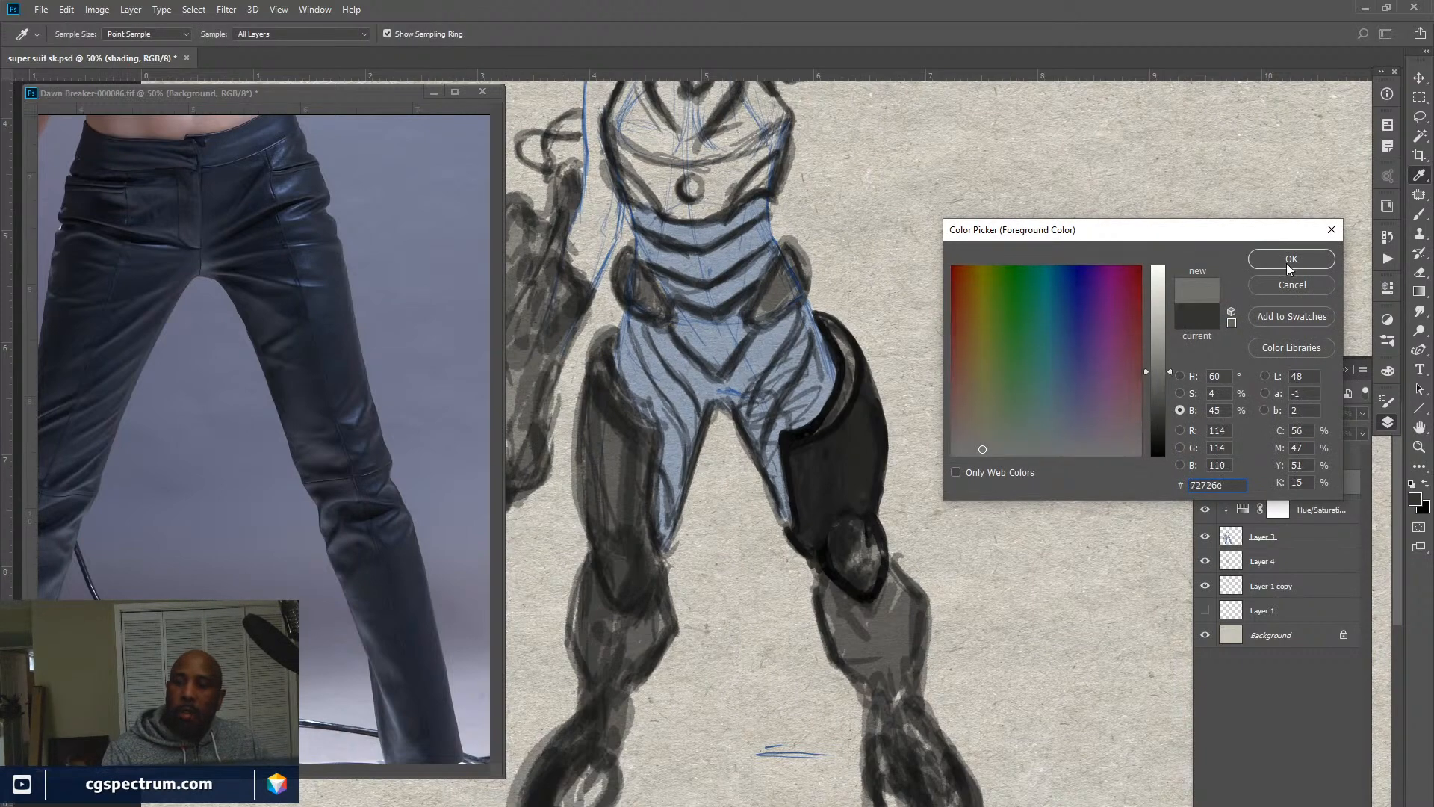
left_click(1266, 262)
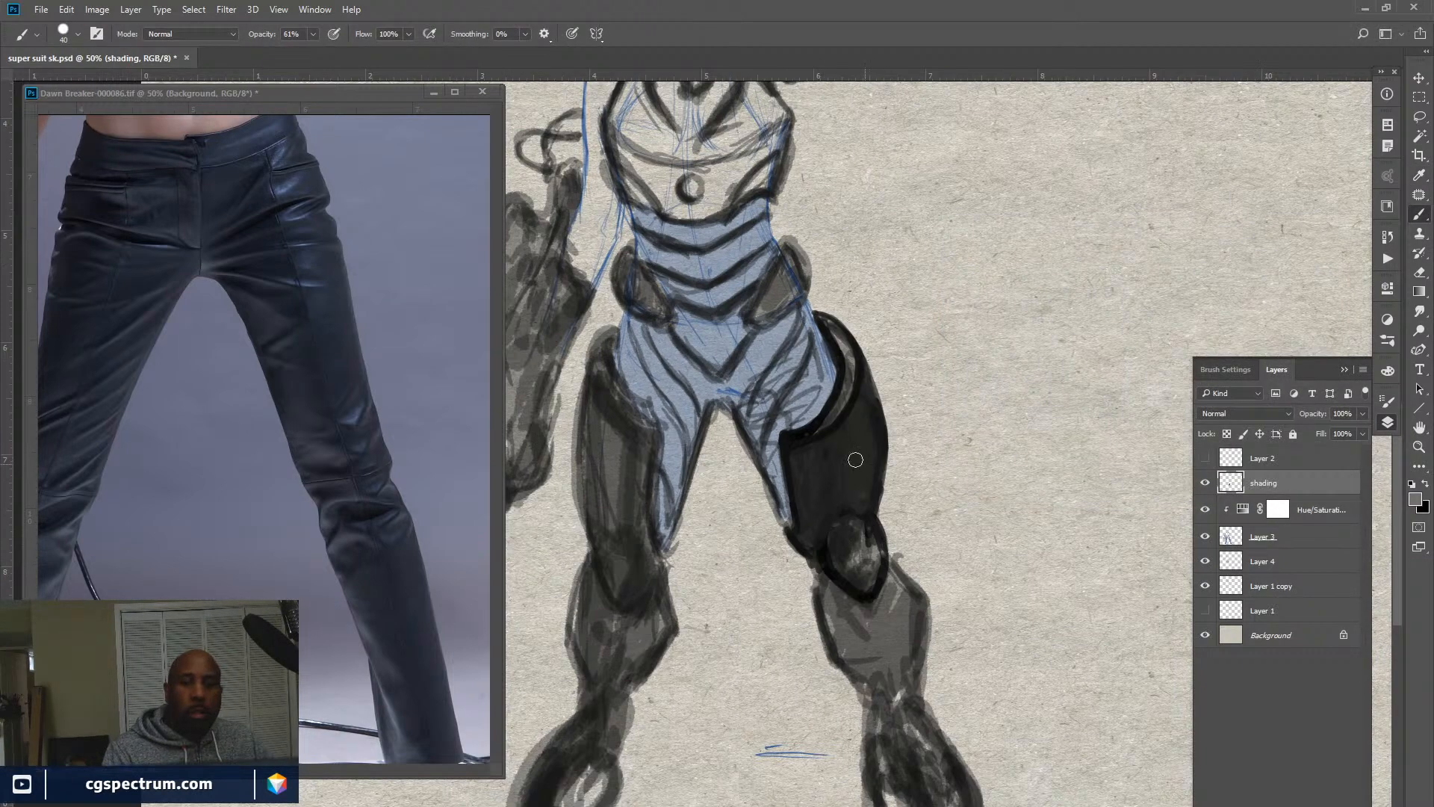
left_click_drag(260, 39, 249, 42)
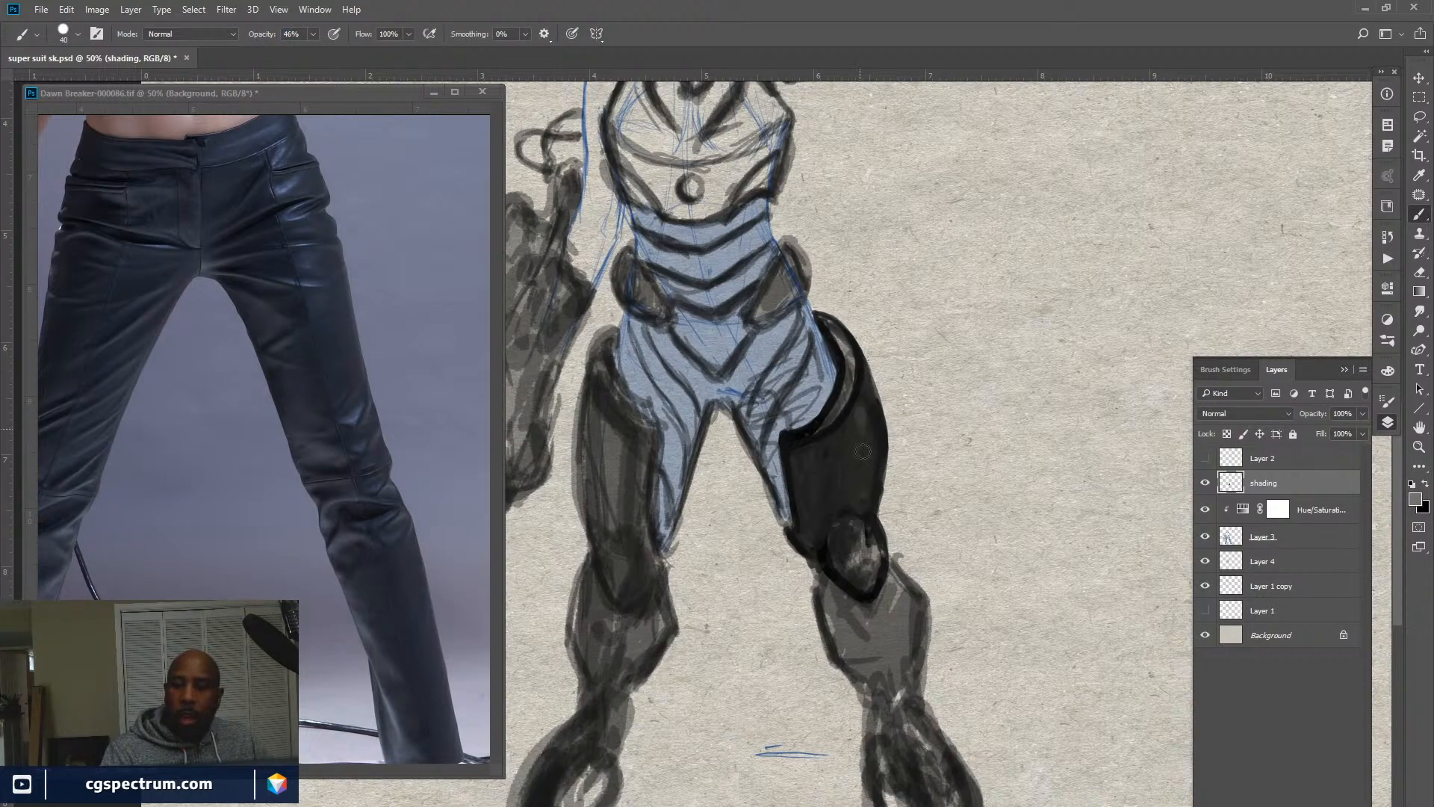
Paint a soft grey highlight running vertically down the outer half of the left thigh on the shading layer.
mouse_move(862, 485)
left_mouse_down()
mouse_move(864, 407)
mouse_move(868, 498)
left_mouse_up()
mouse_move(862, 387)
left_mouse_down()
mouse_move(862, 486)
mouse_move(873, 417)
mouse_move(856, 501)
mouse_move(870, 407)
mouse_move(868, 468)
left_mouse_up()
key("x")
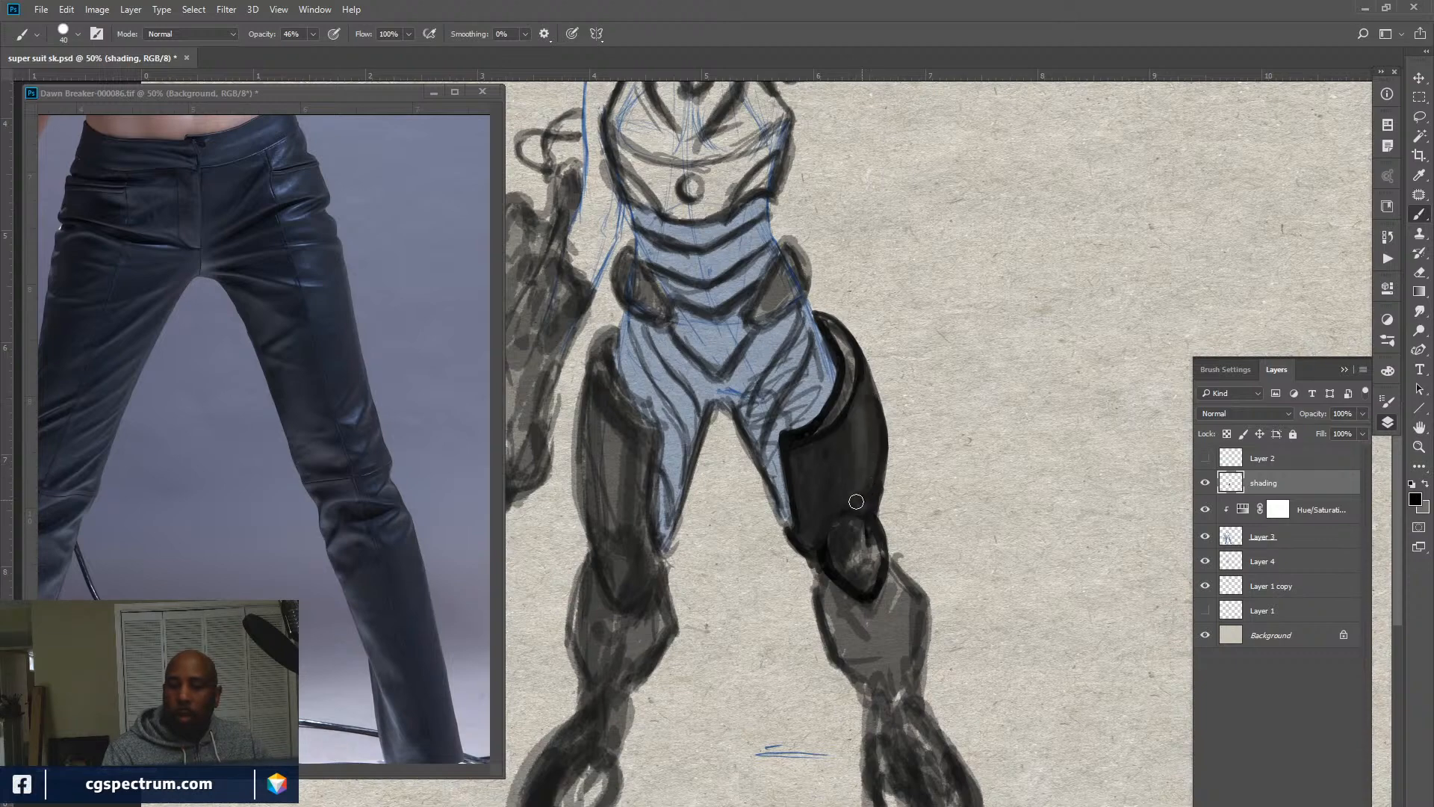
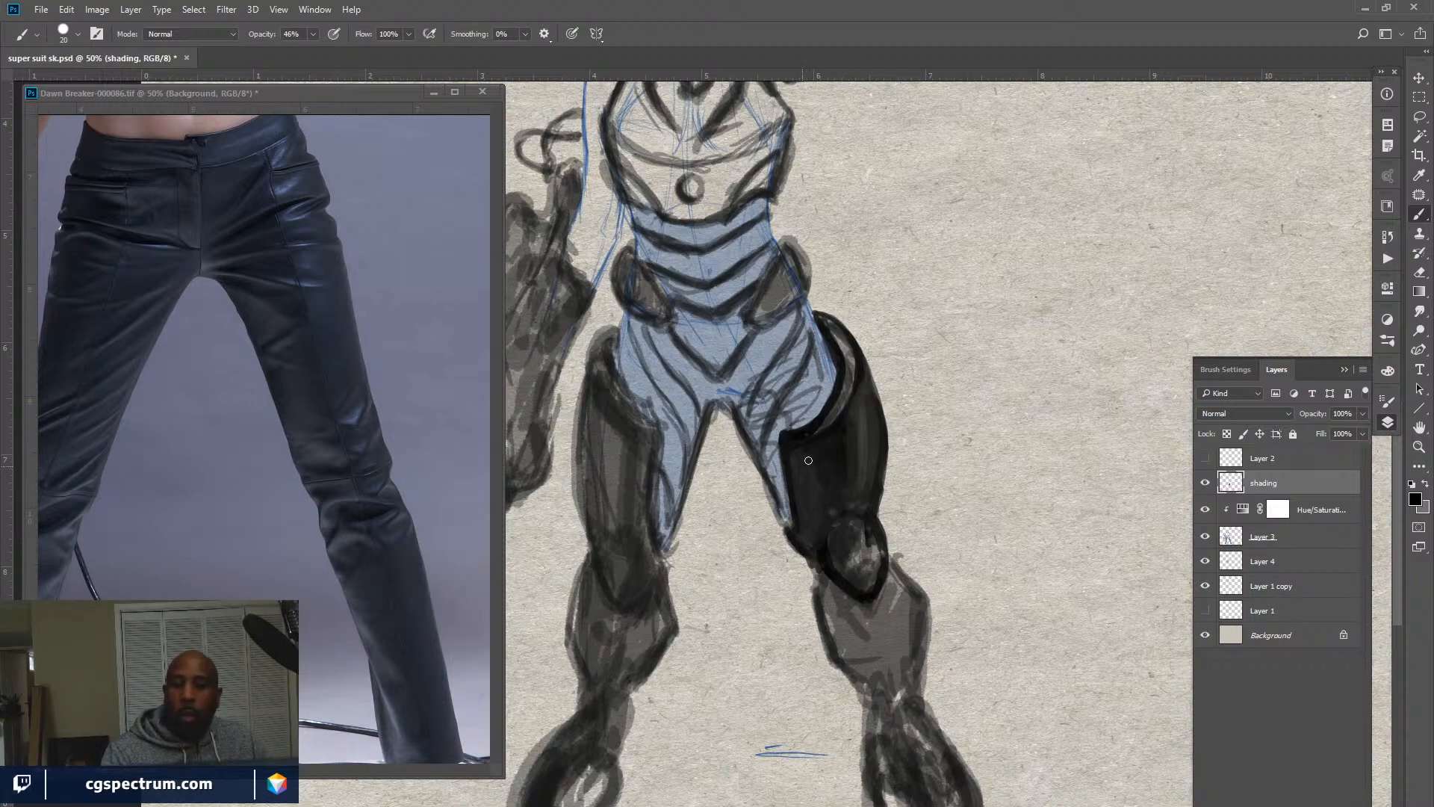
Add a narrower grey highlight down the left thigh's inner side with a 20 px brush, blending its edges with black.
key("x")
left_click_drag(802, 457, 818, 509)
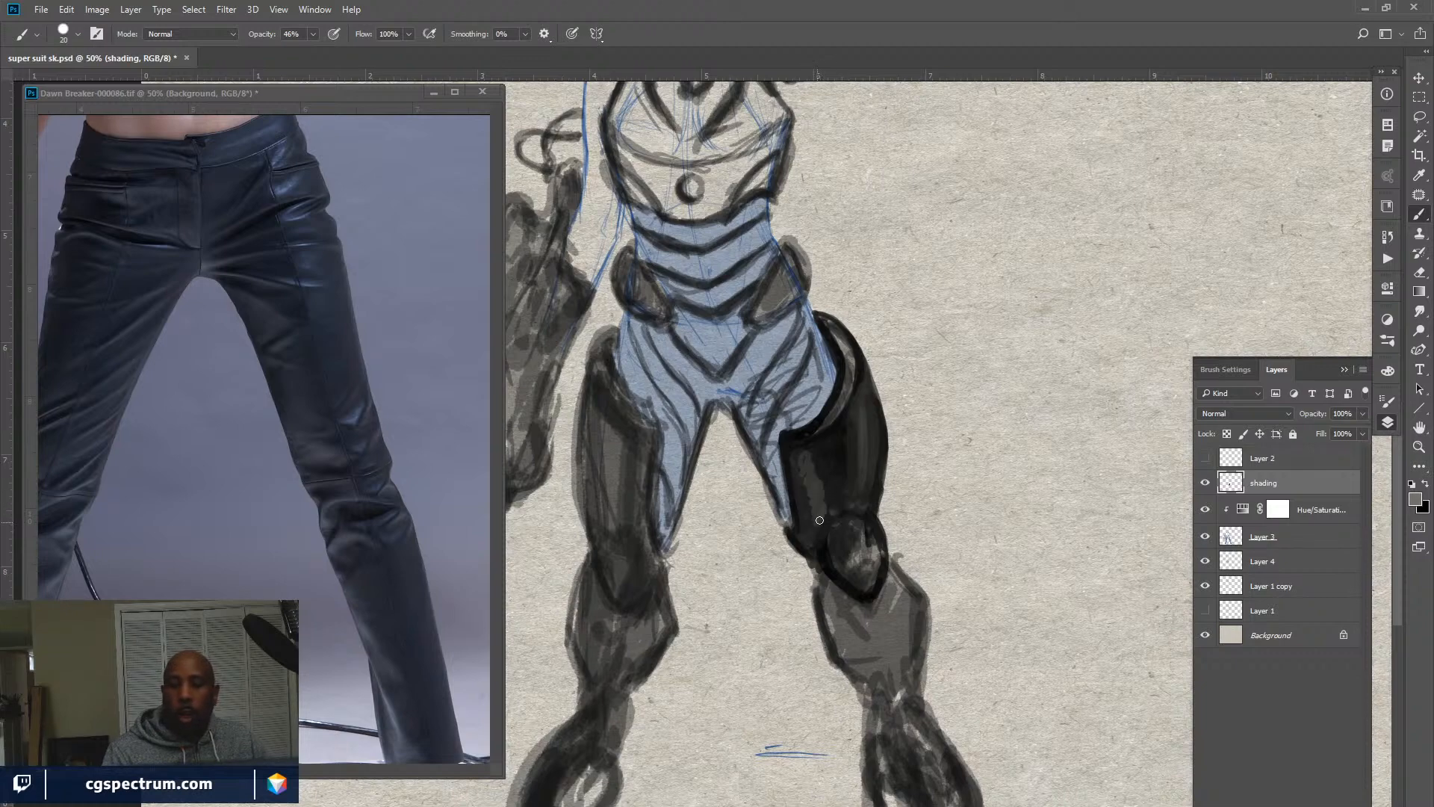
key("x")
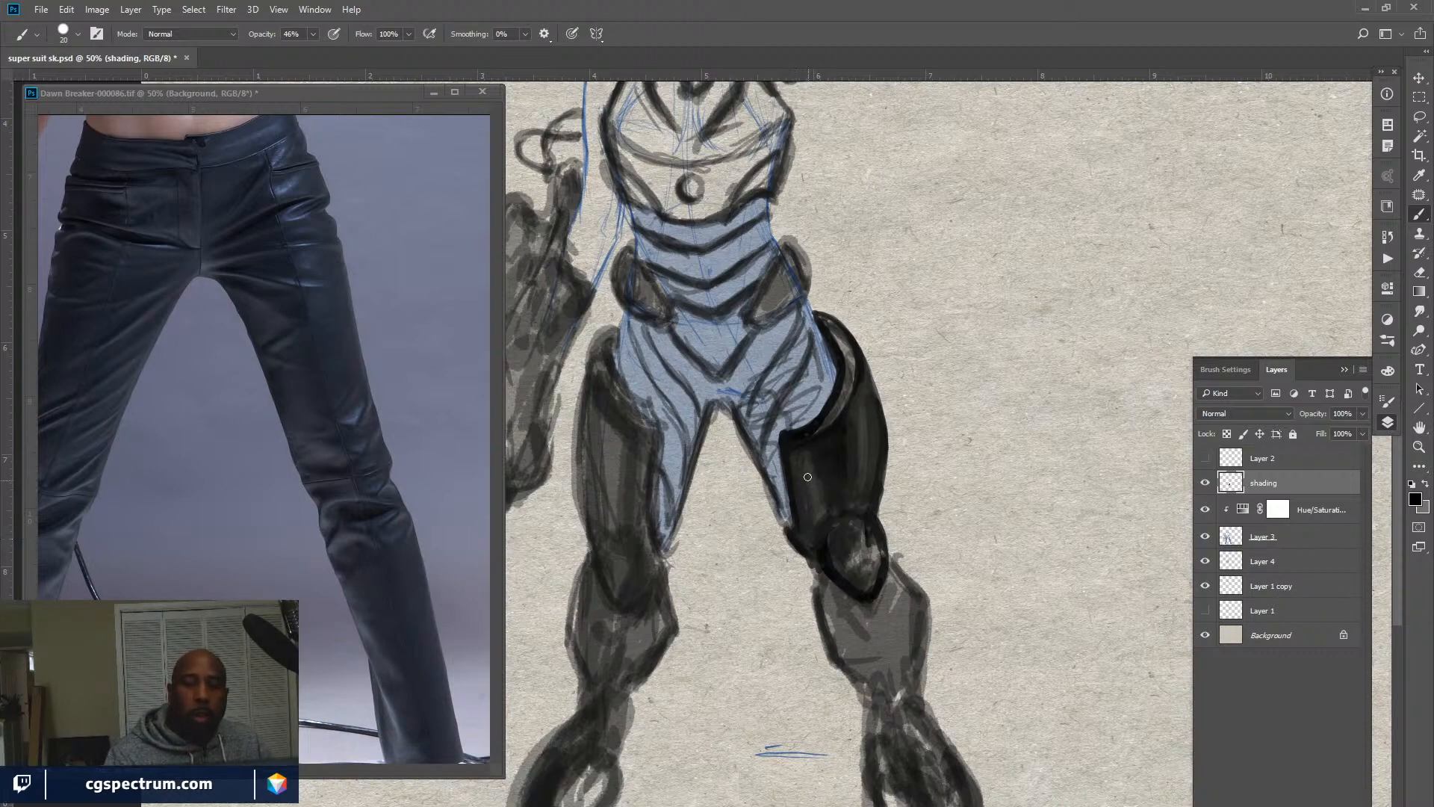
key("x")
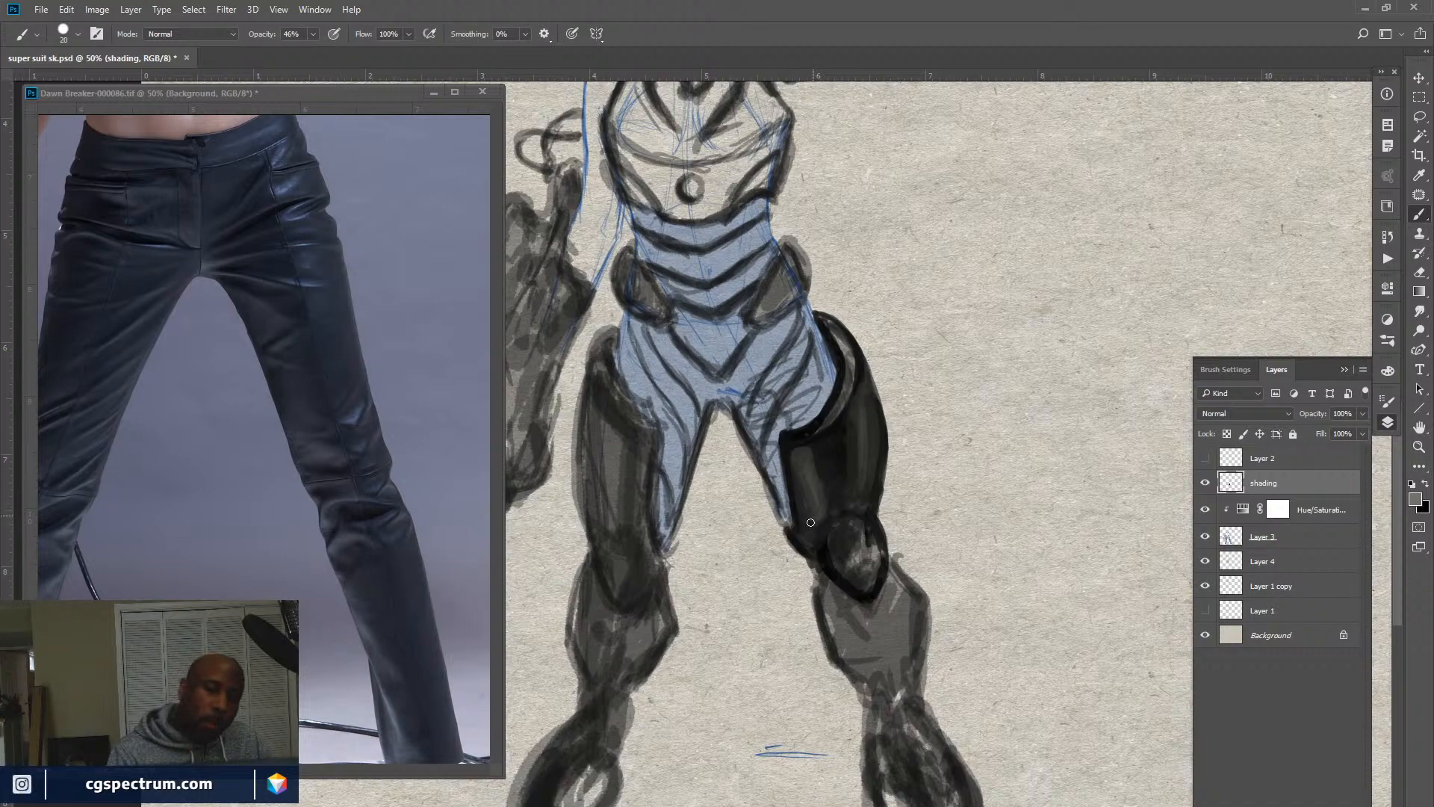
key("x")
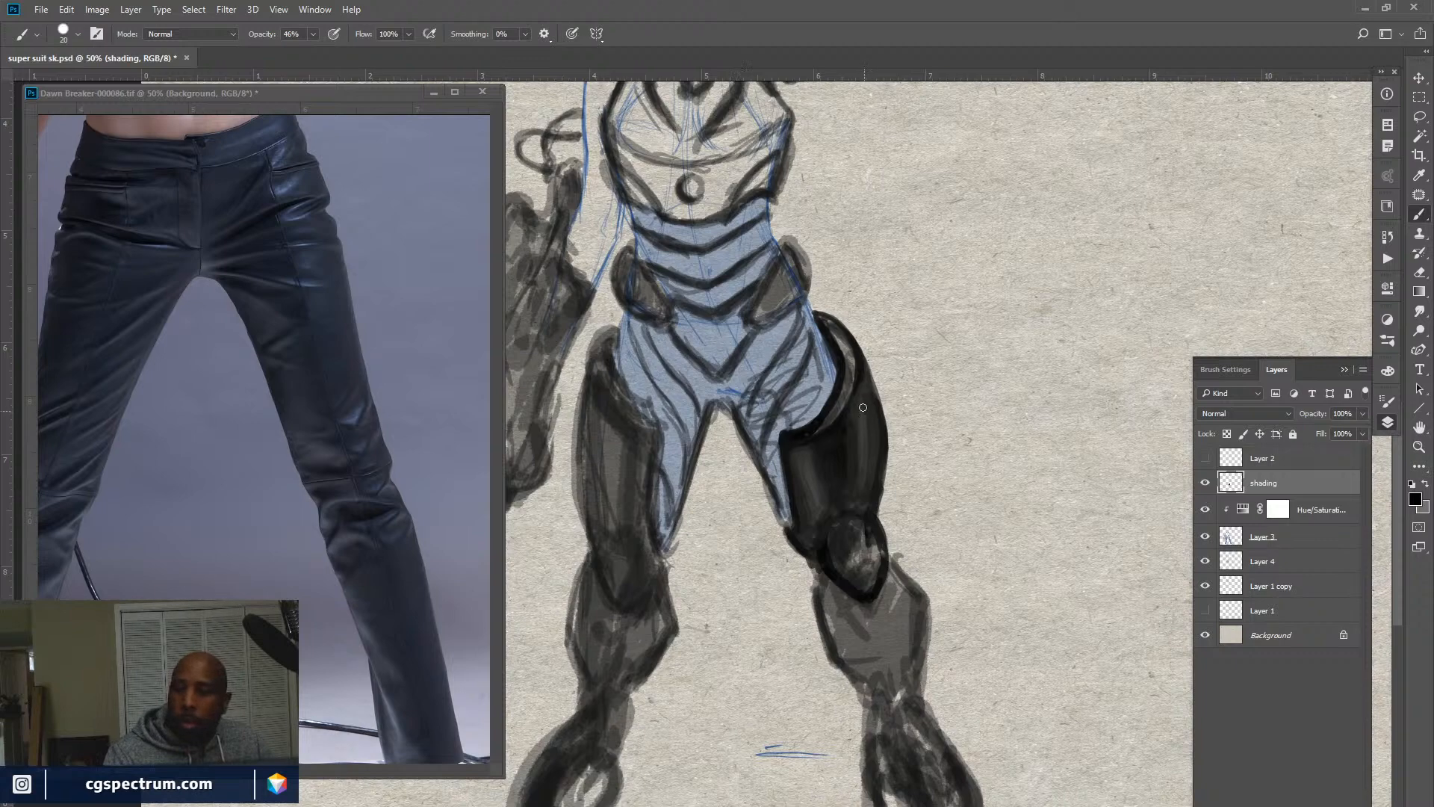
Strengthen the left thigh's outer highlight in grey from the hip to above the knee, alternating with black to shape its edges.
key("x")
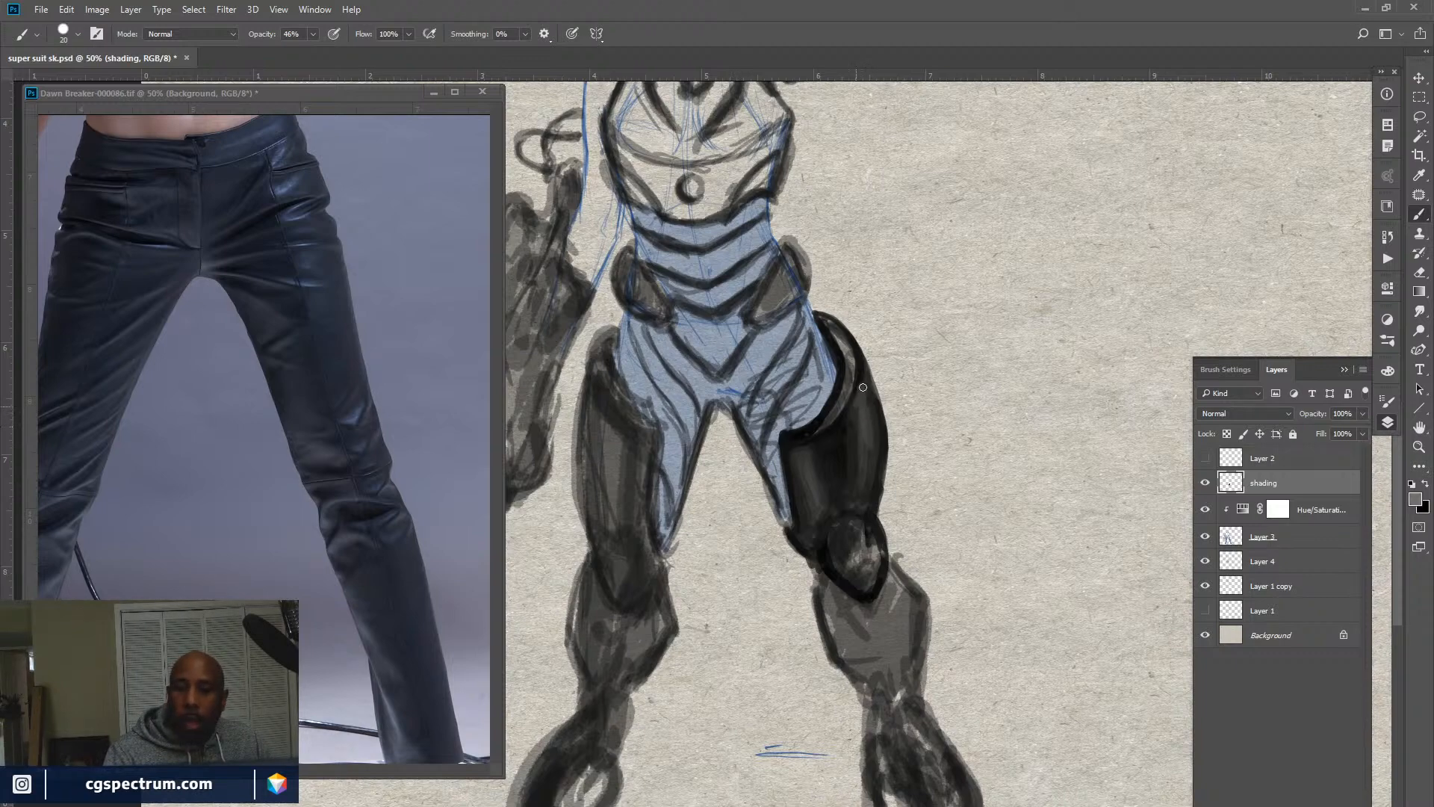
left_click_drag(869, 464, 868, 446)
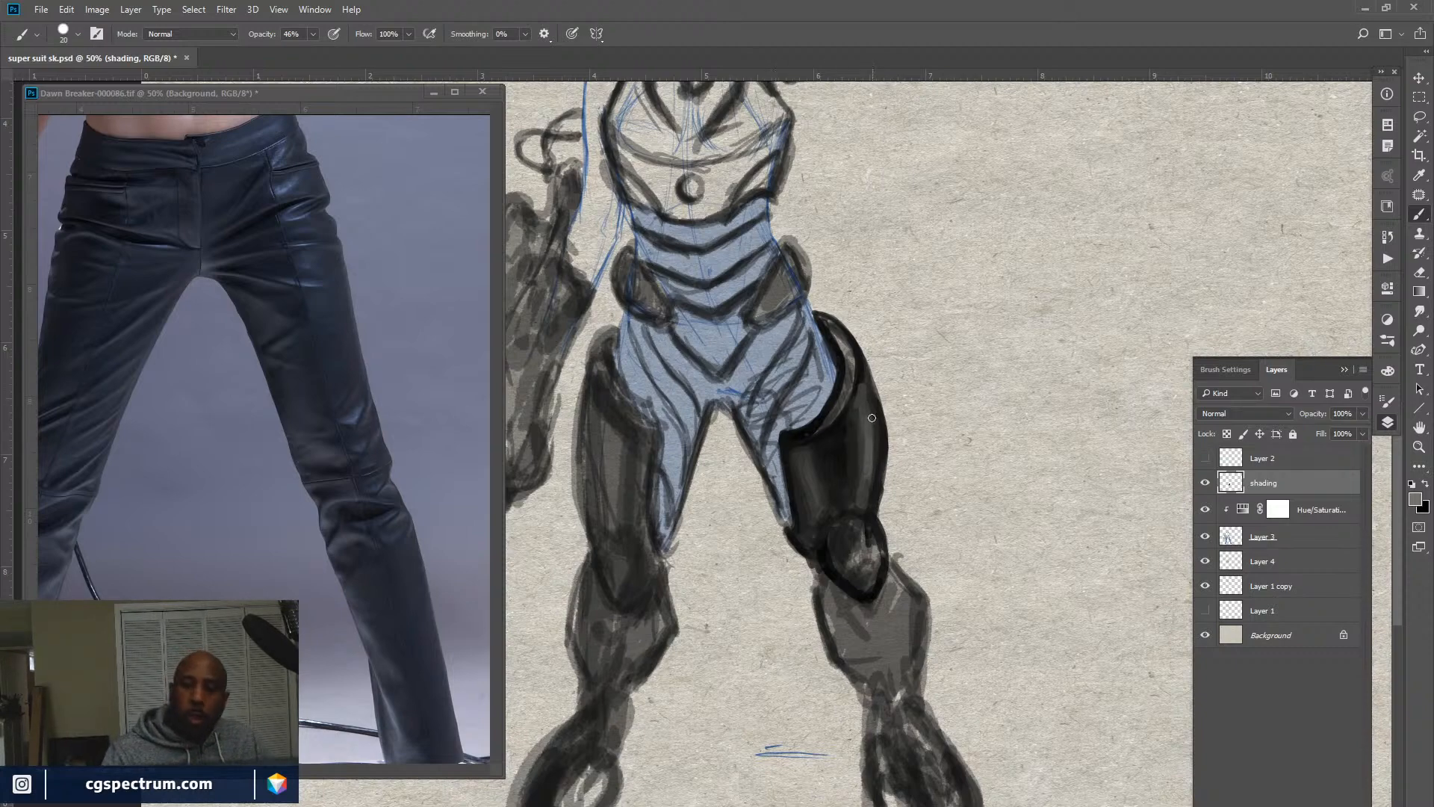
key("x")
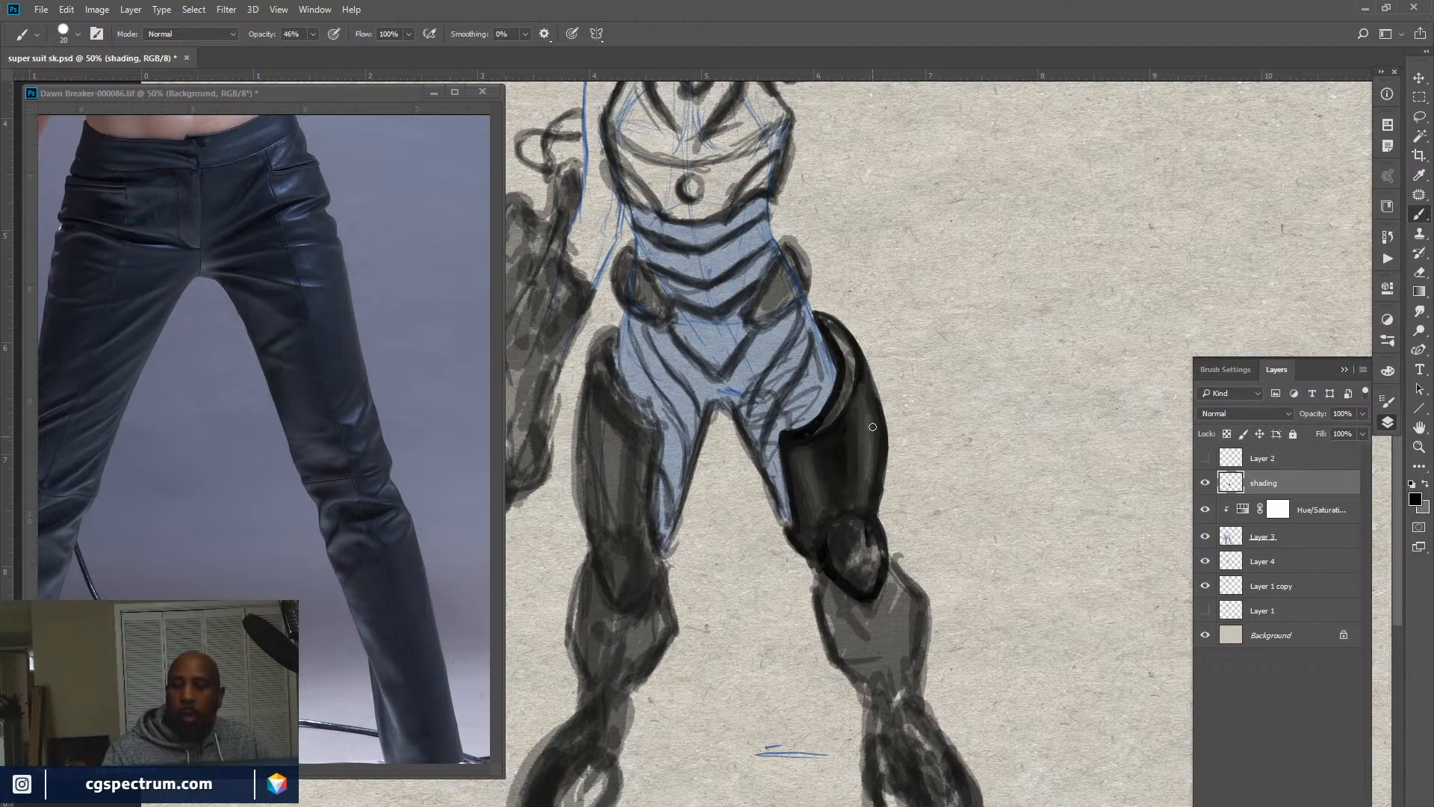
key("x")
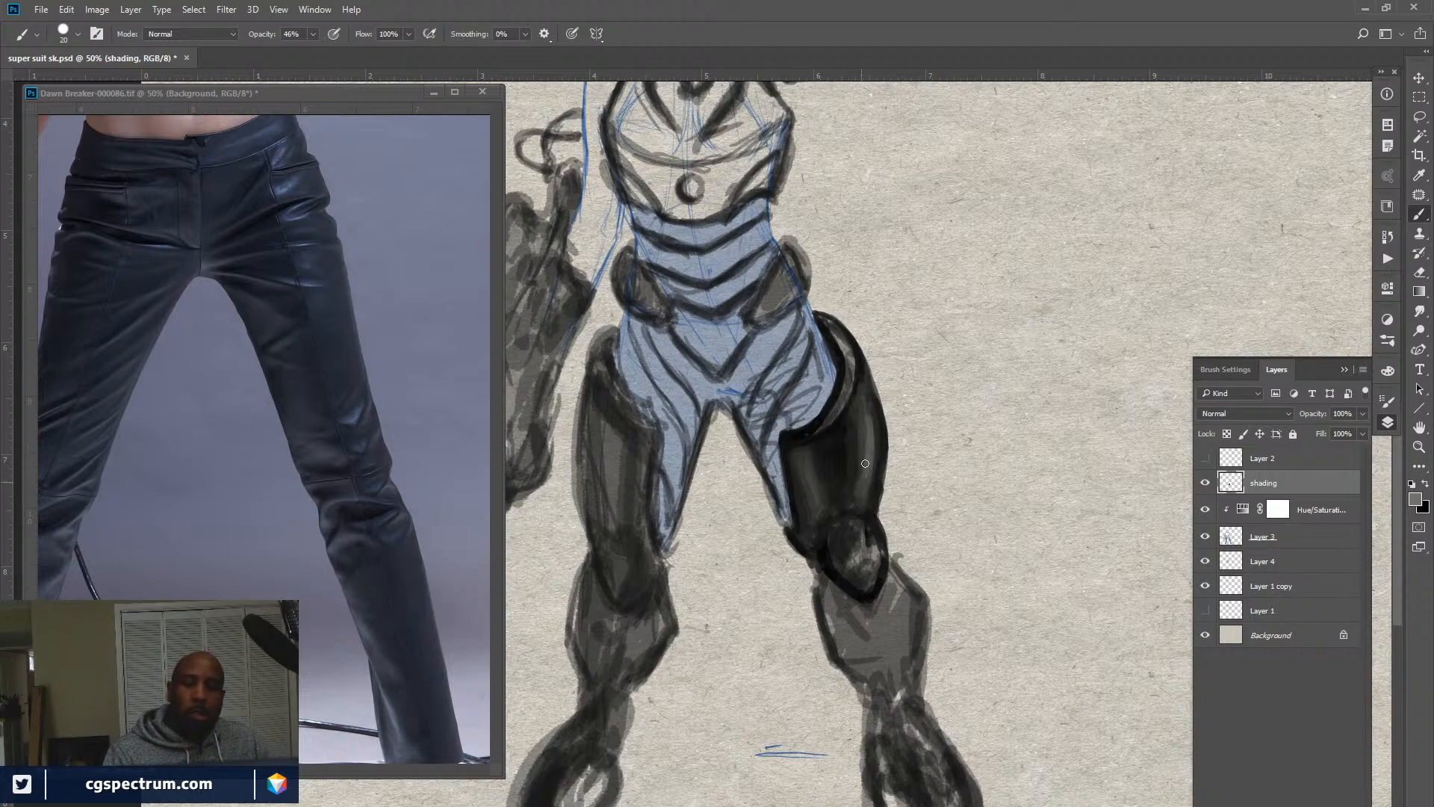
key("x")
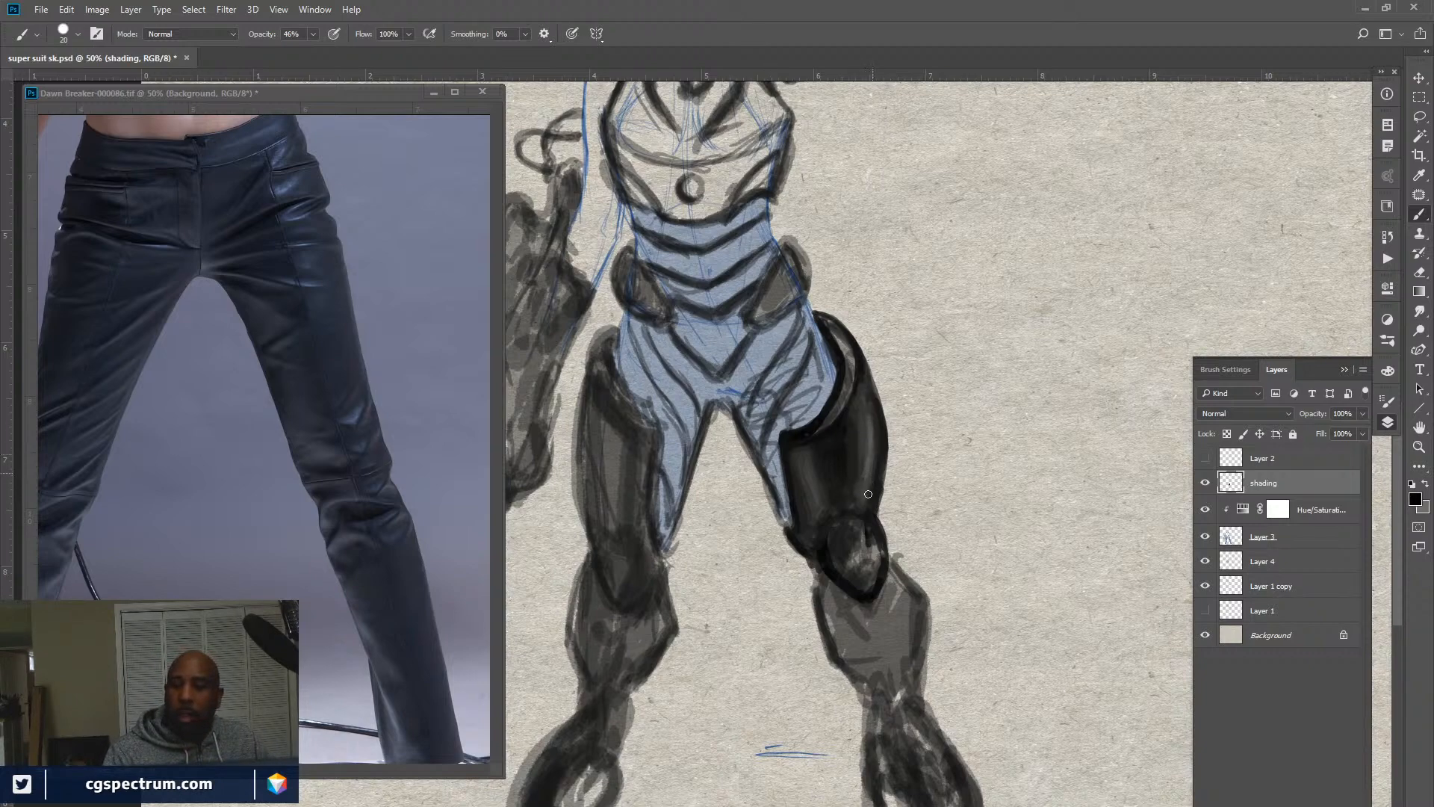
key("x")
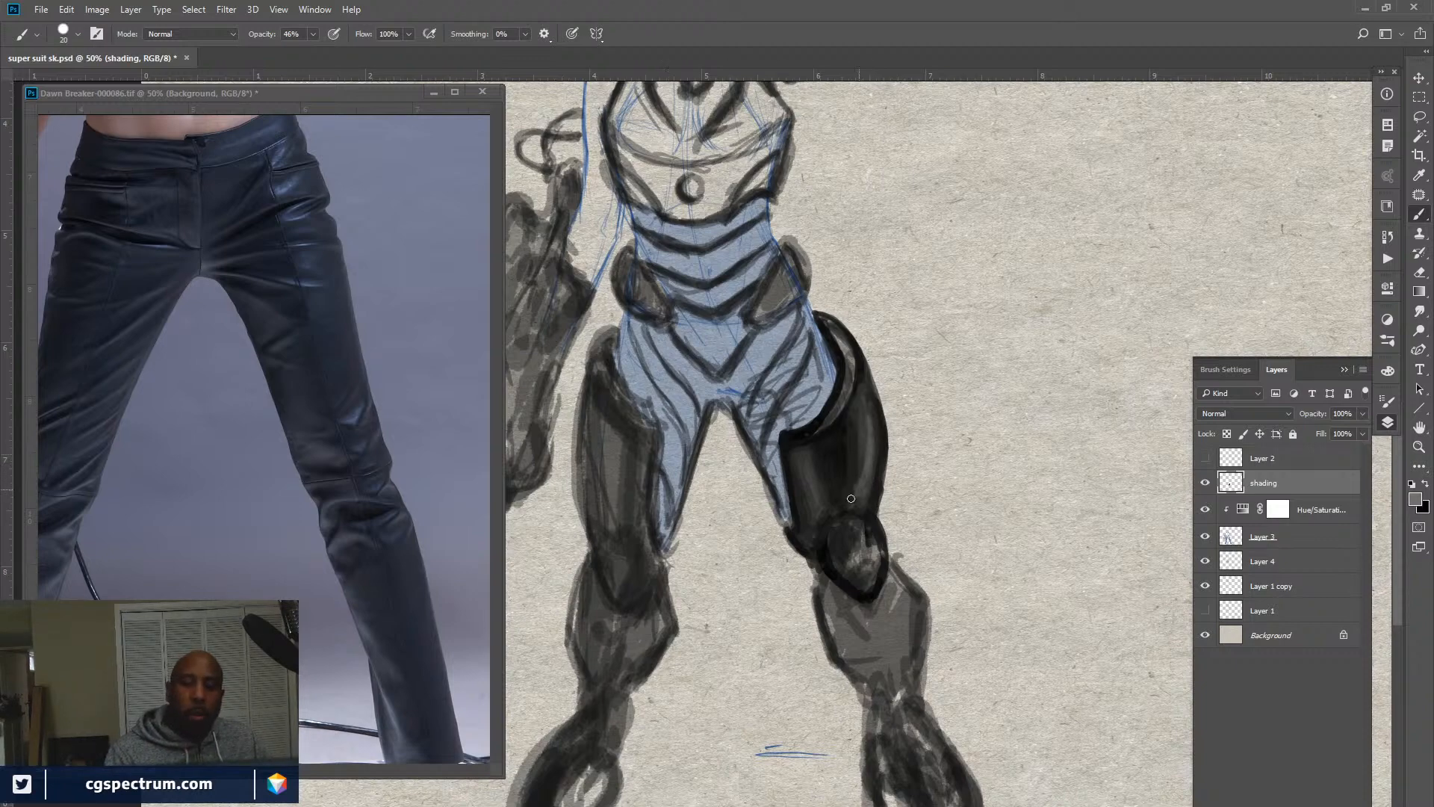
key("x")
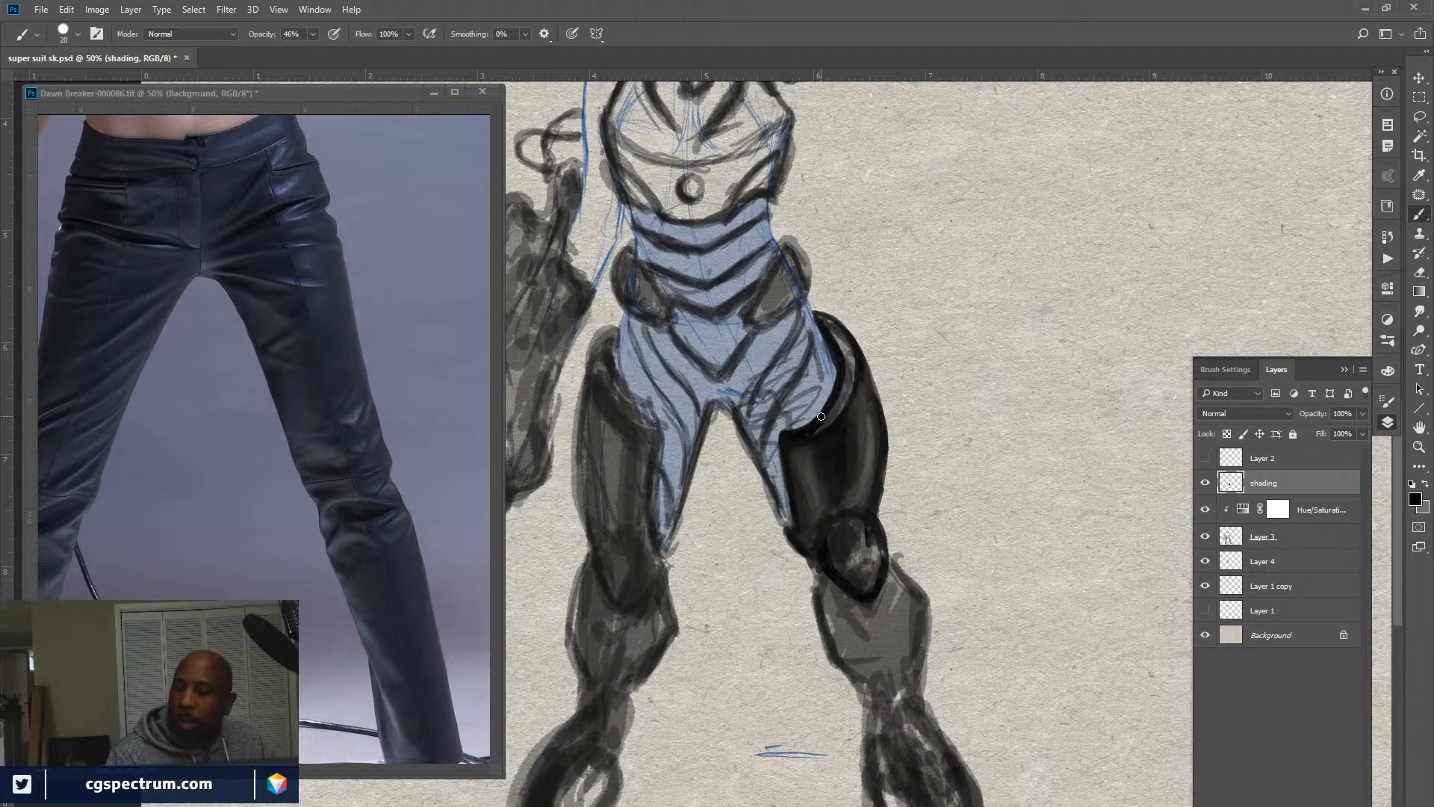
key("x")
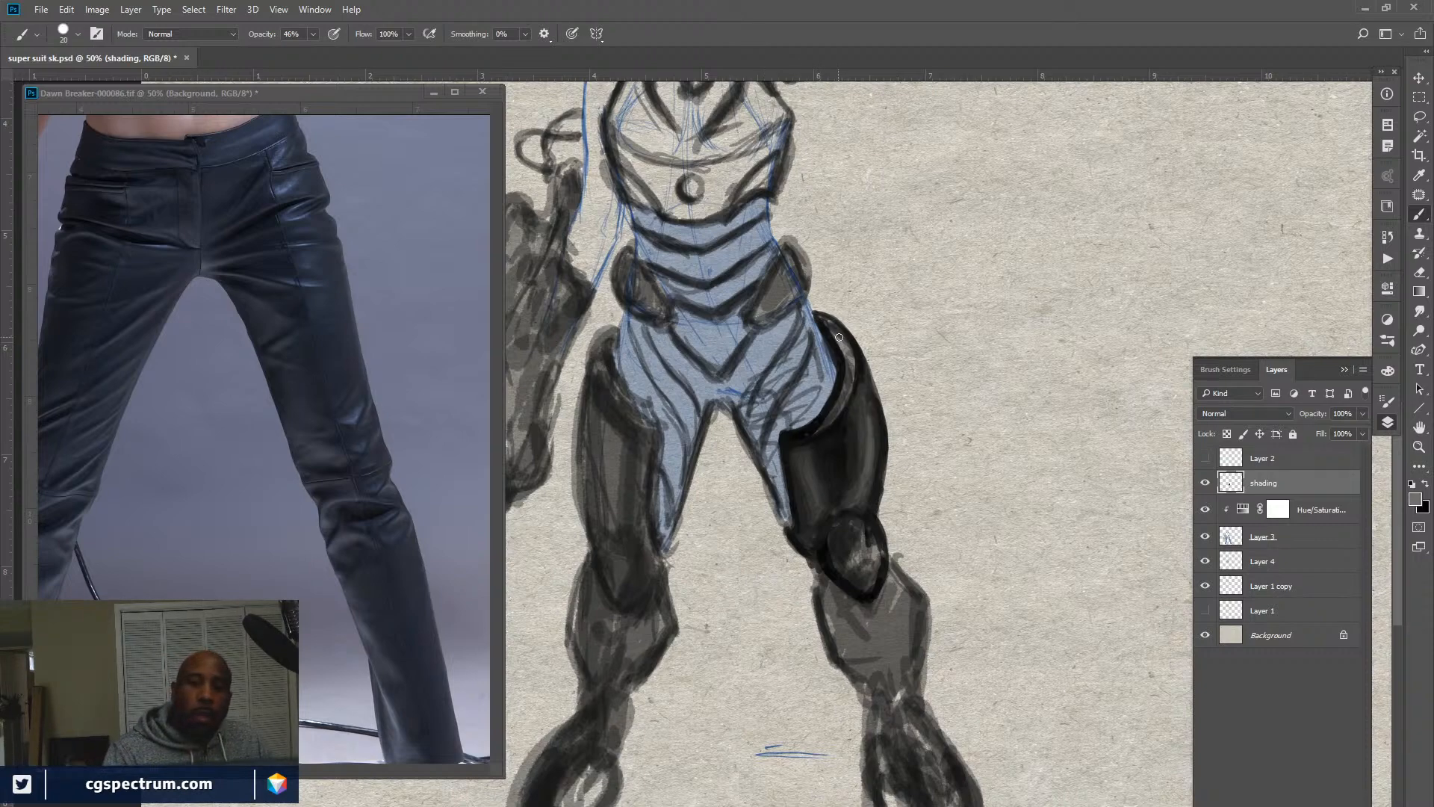
Darken the left hip guard's curved band in black from its upper tip down to the inner thigh.
key("x")
mouse_move(842, 341)
left_mouse_down()
mouse_move(829, 326)
mouse_move(847, 386)
left_mouse_up()
mouse_move(830, 328)
left_mouse_down()
mouse_move(845, 385)
mouse_move(798, 432)
left_mouse_up()
Paint a thin grey rim highlight along the left hip guard's lower edge with a 15 px brush at 74% opacity.
key("x")
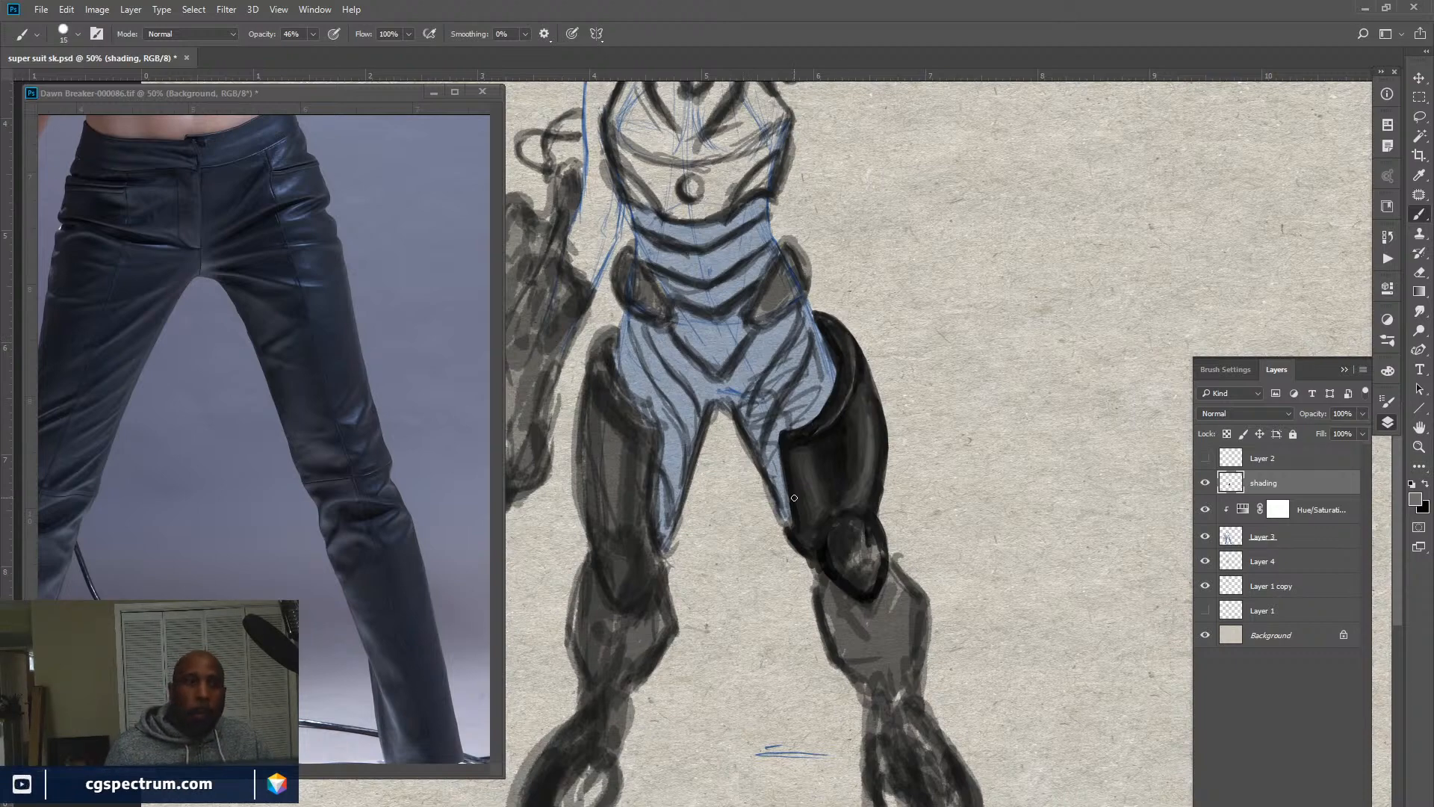
left_click_drag(259, 39, 273, 43)
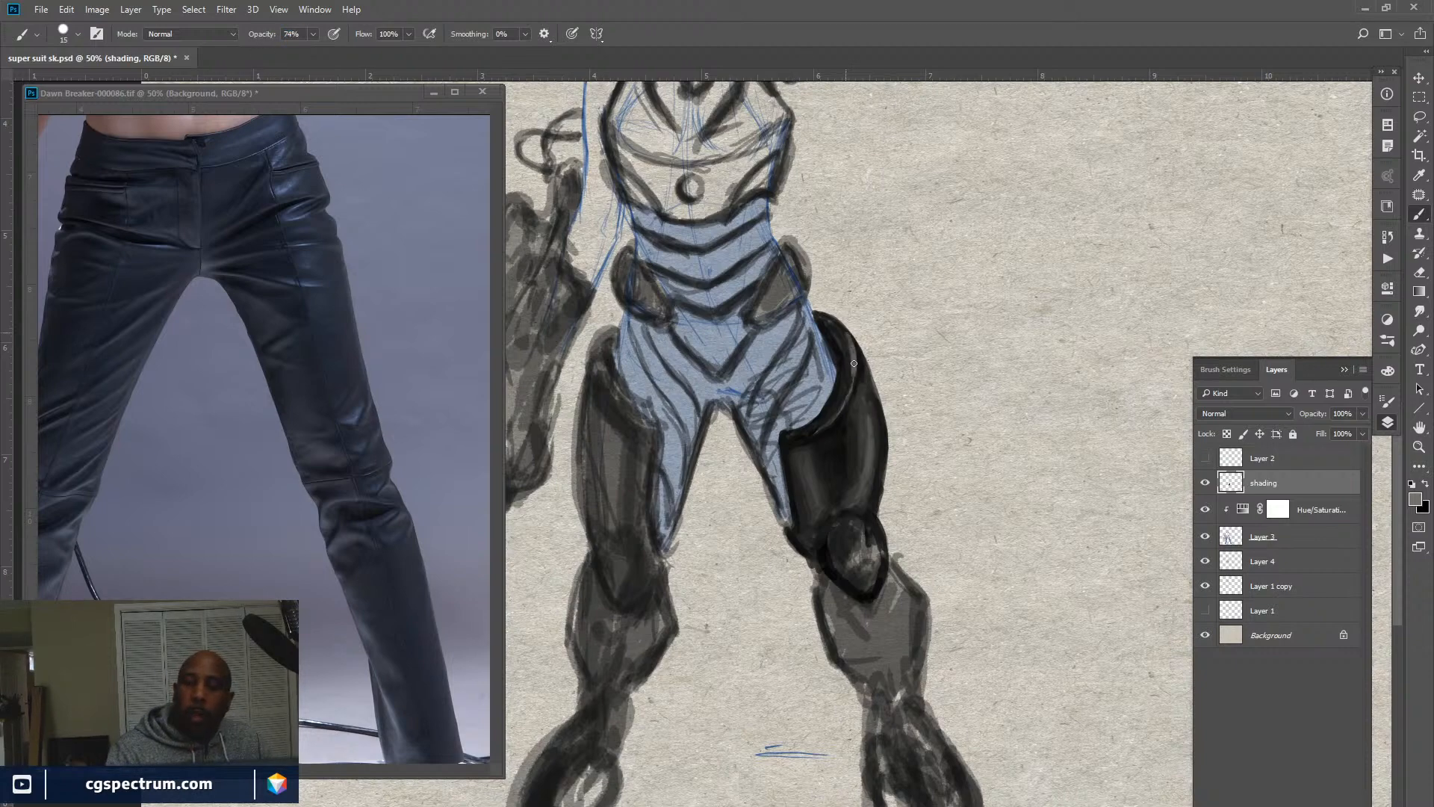
left_click_drag(854, 381, 848, 391)
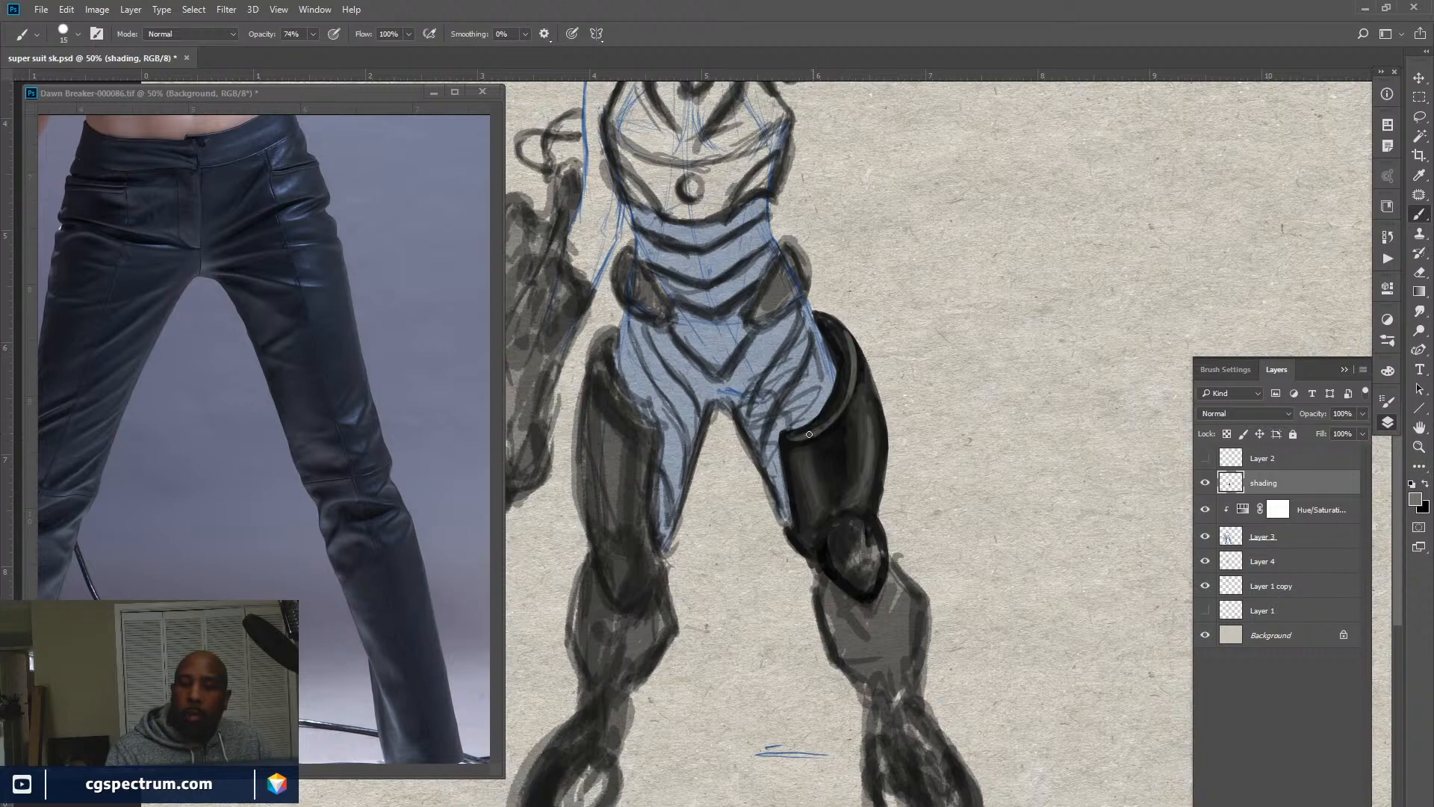
mouse_move(784, 441)
left_mouse_down()
mouse_move(841, 413)
mouse_move(820, 431)
mouse_move(850, 387)
left_mouse_up()
Thin and clean up the hip guard's rim highlight with black strokes along its curve.
key("x")
left_click_drag(848, 347, 845, 390)
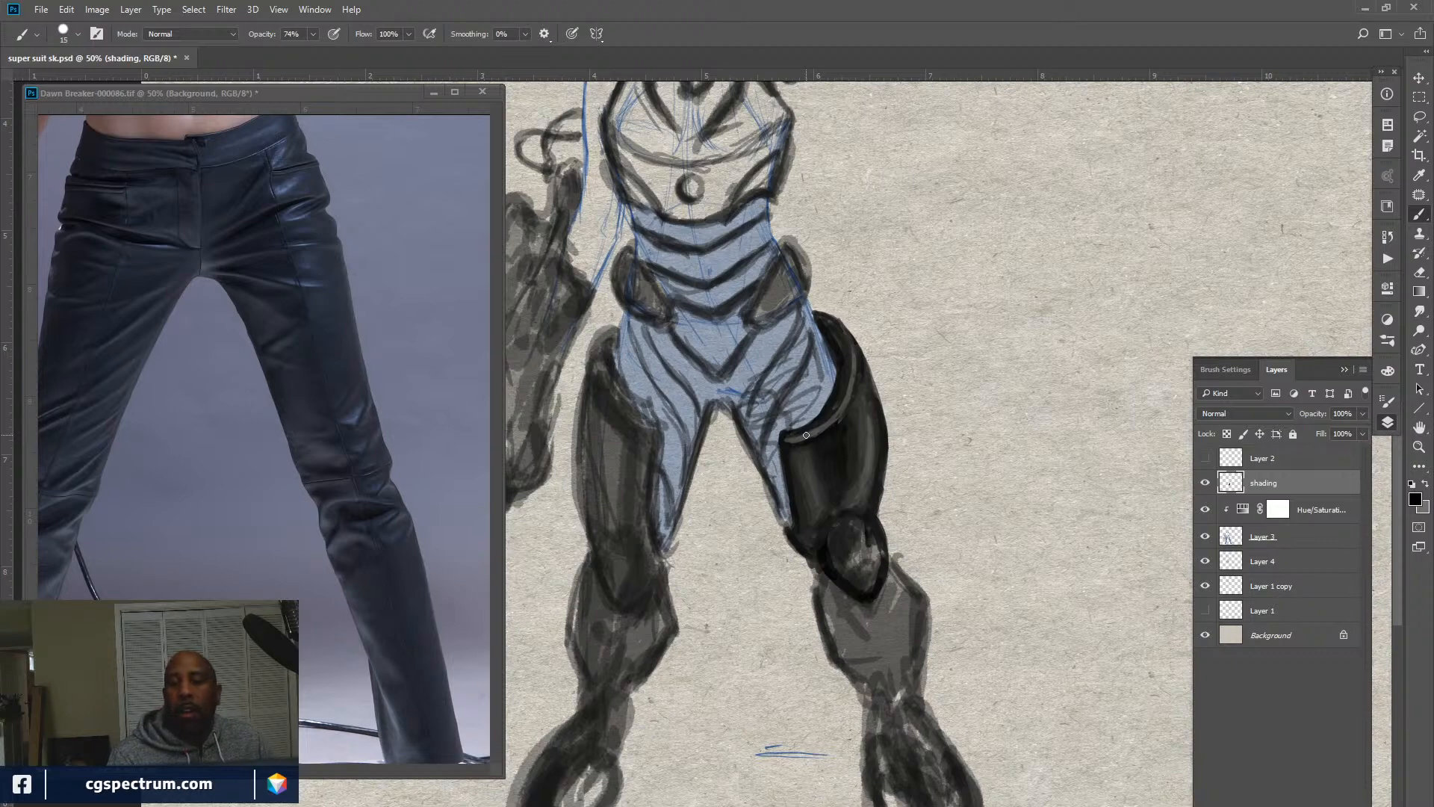
mouse_move(834, 422)
left_mouse_down()
mouse_move(853, 395)
mouse_move(789, 437)
left_mouse_up()
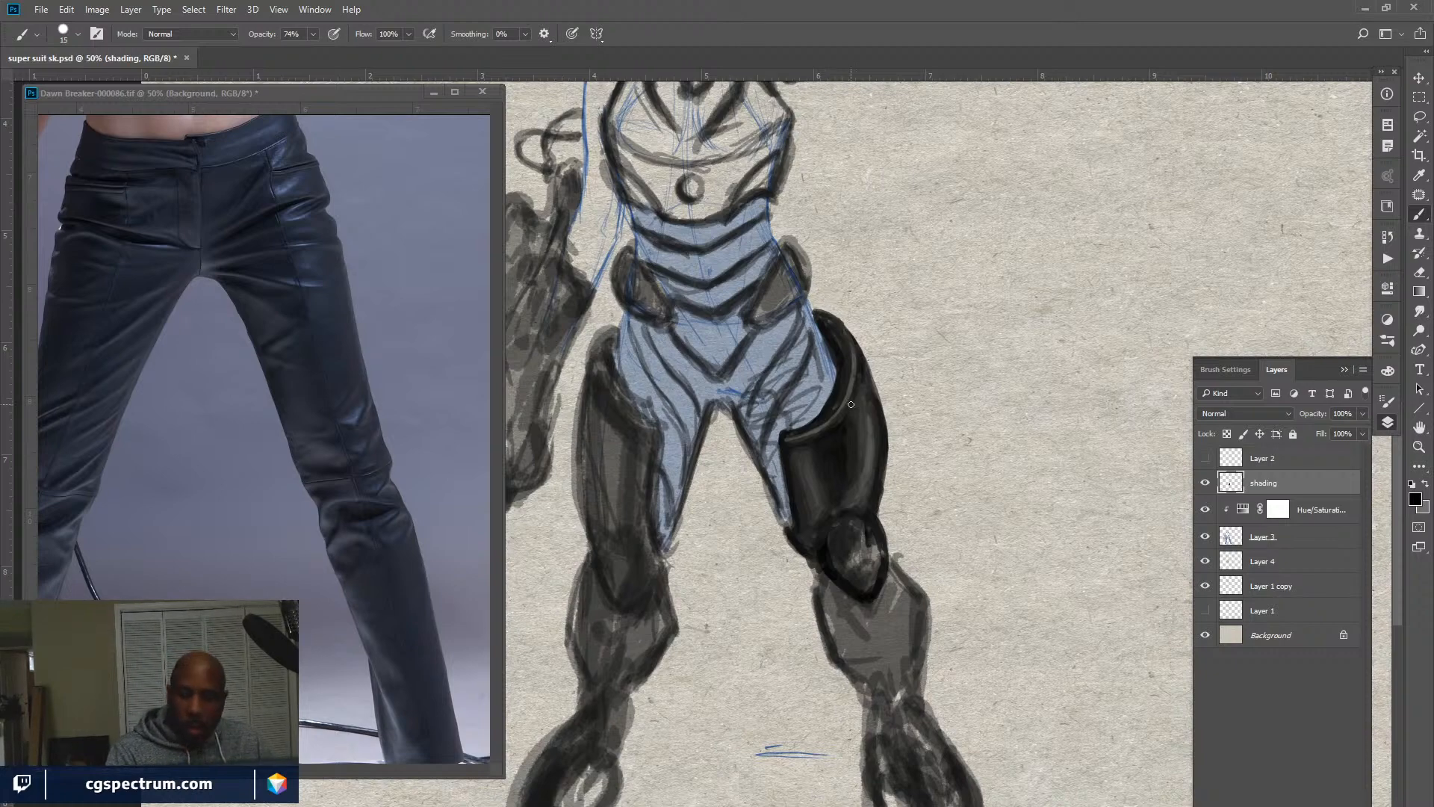
key("x")
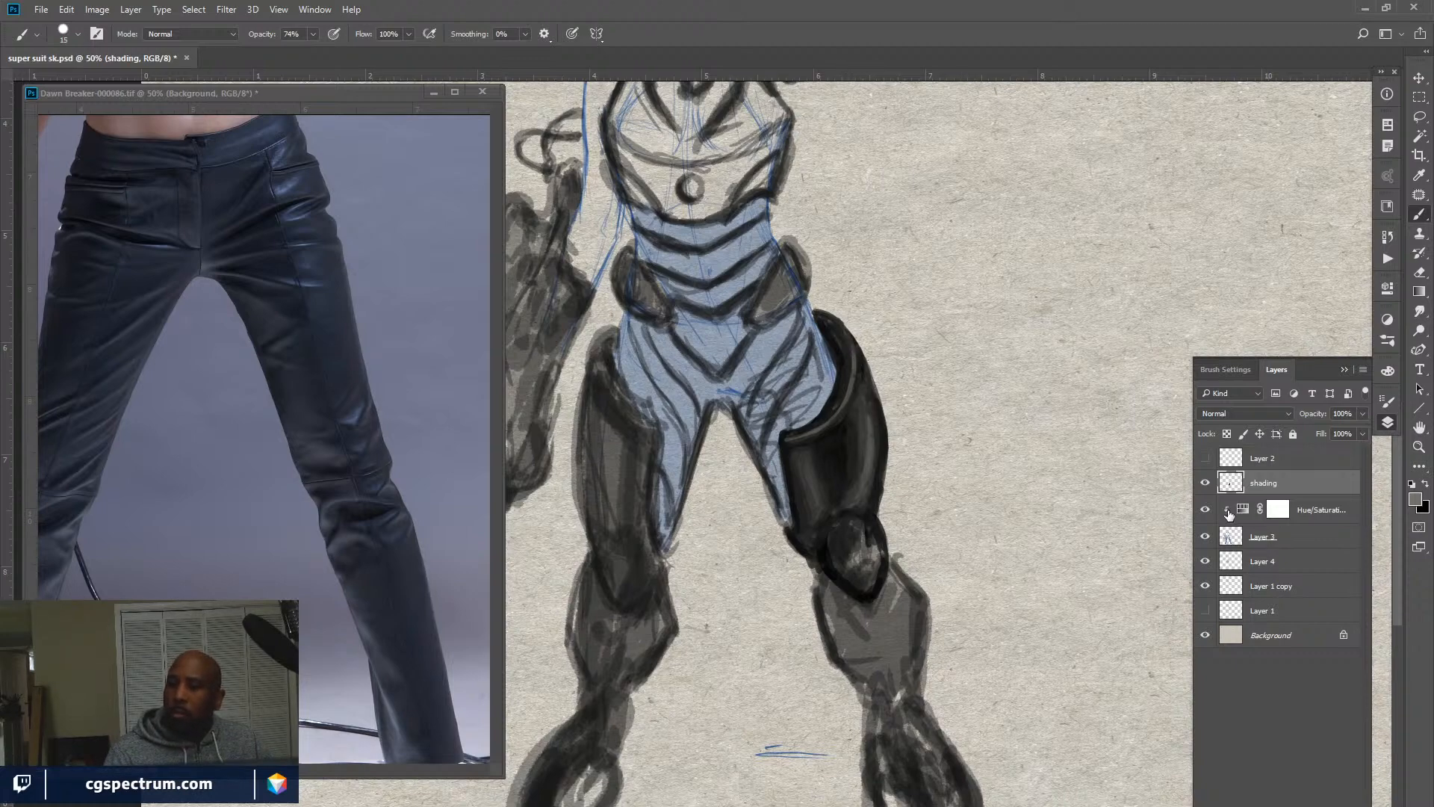
right_click(1320, 511)
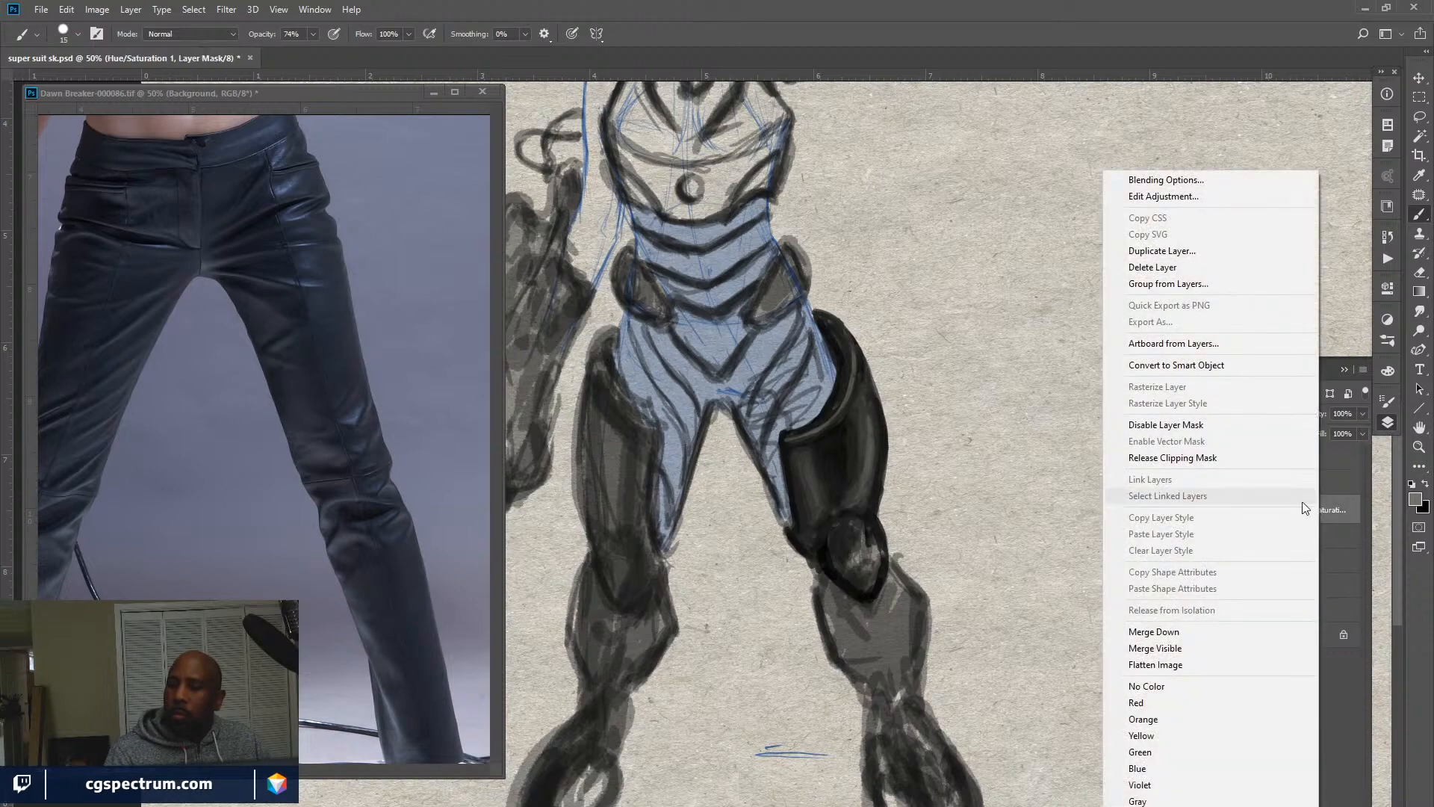
left_click(1222, 456)
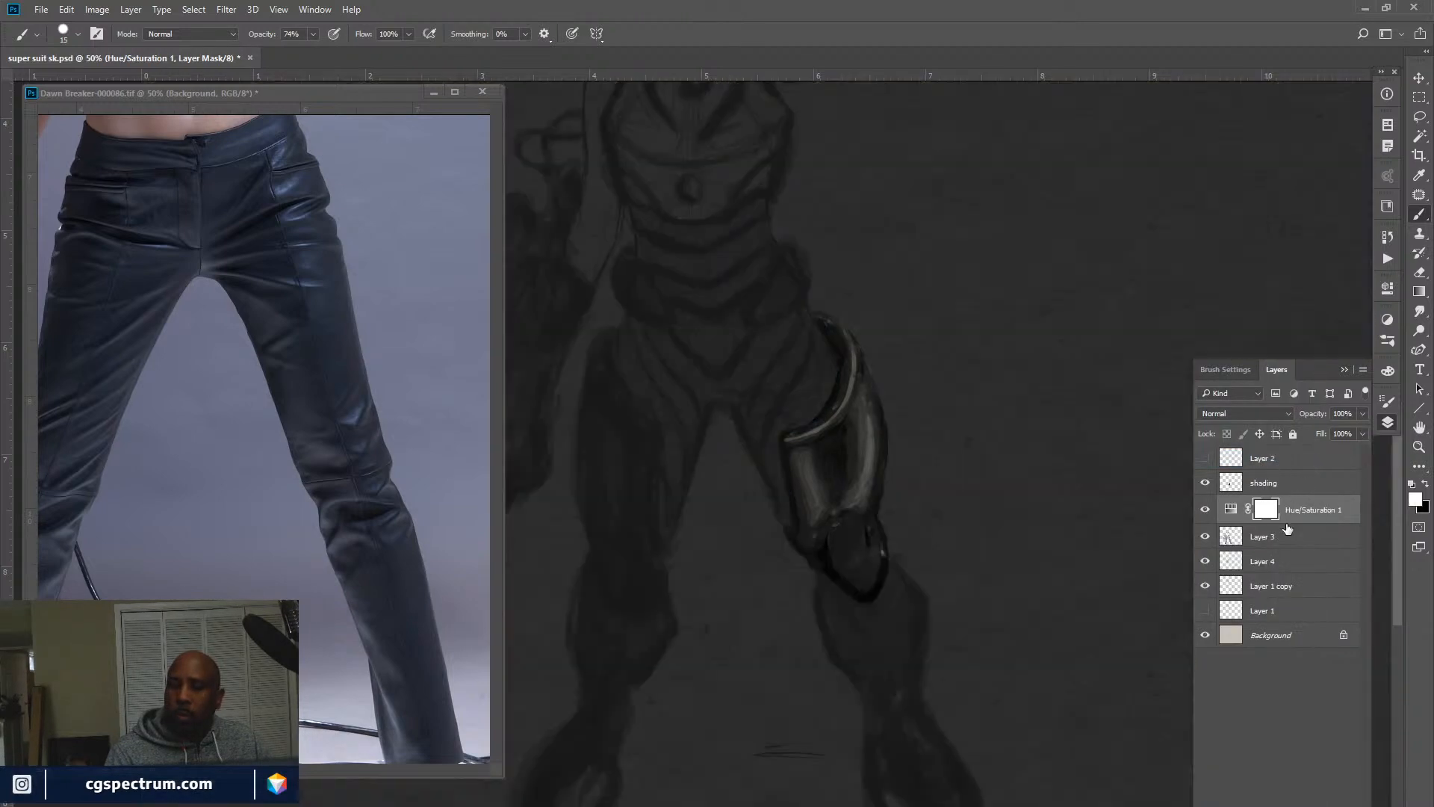
right_click(1234, 511)
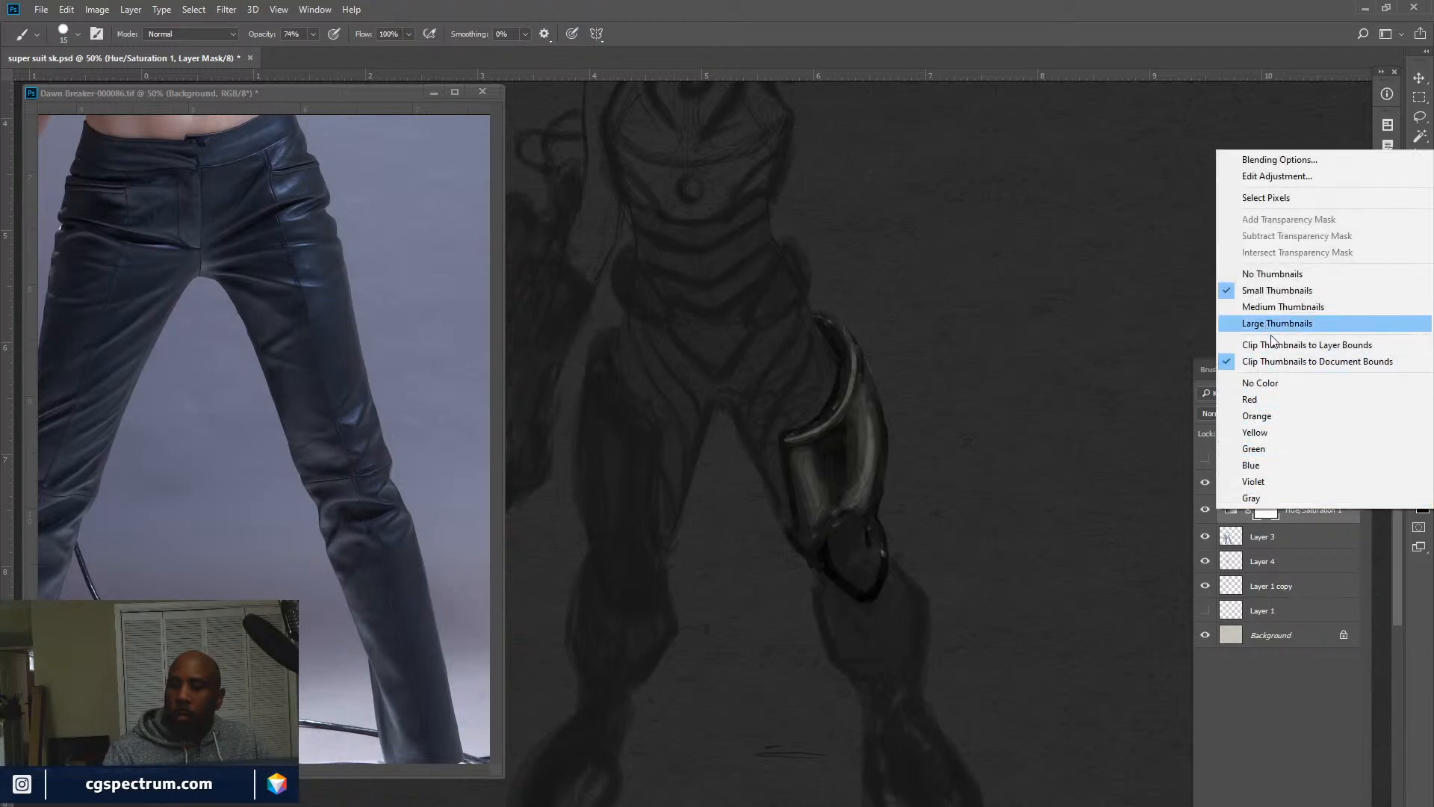
left_click(1303, 482)
right_click(1303, 482)
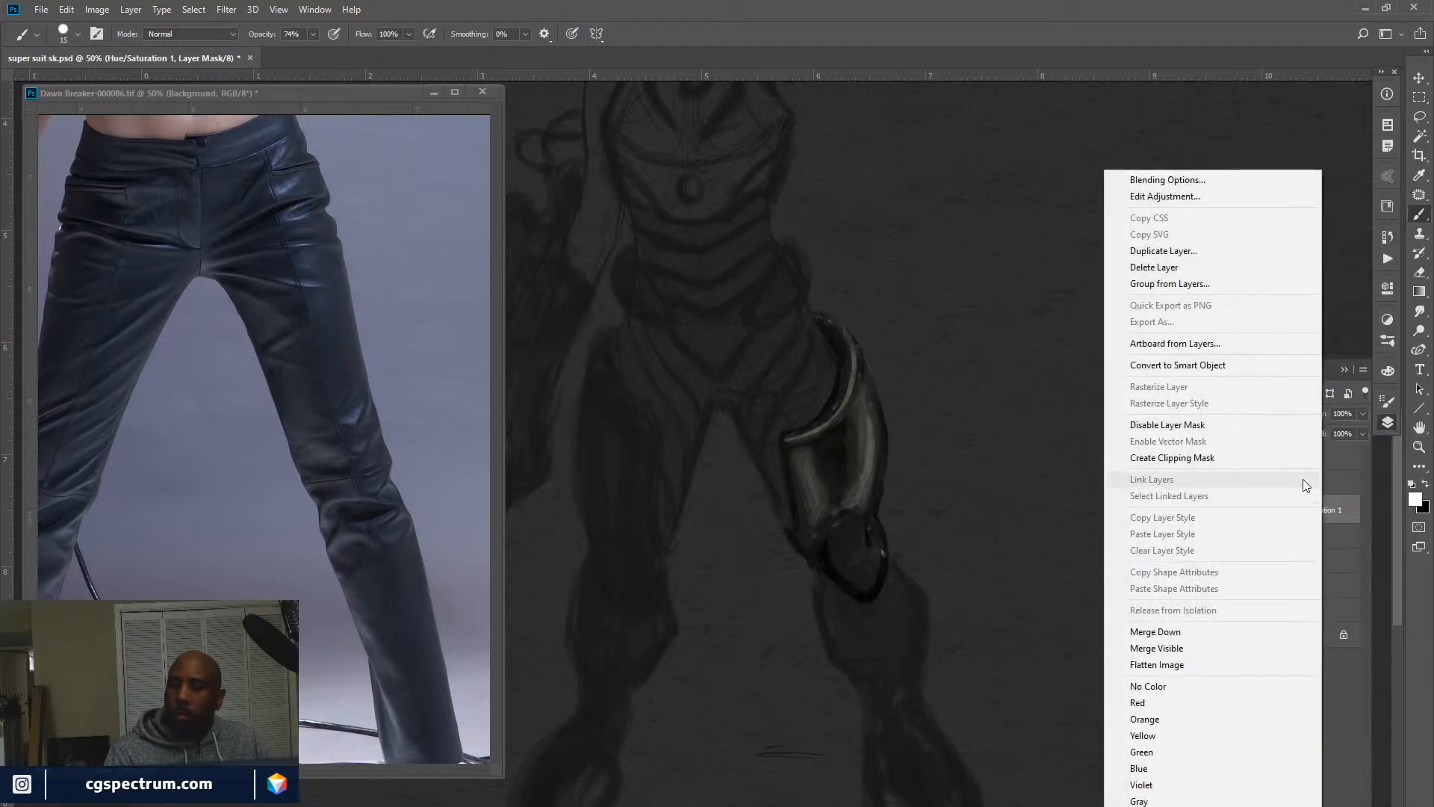
left_click(1236, 458)
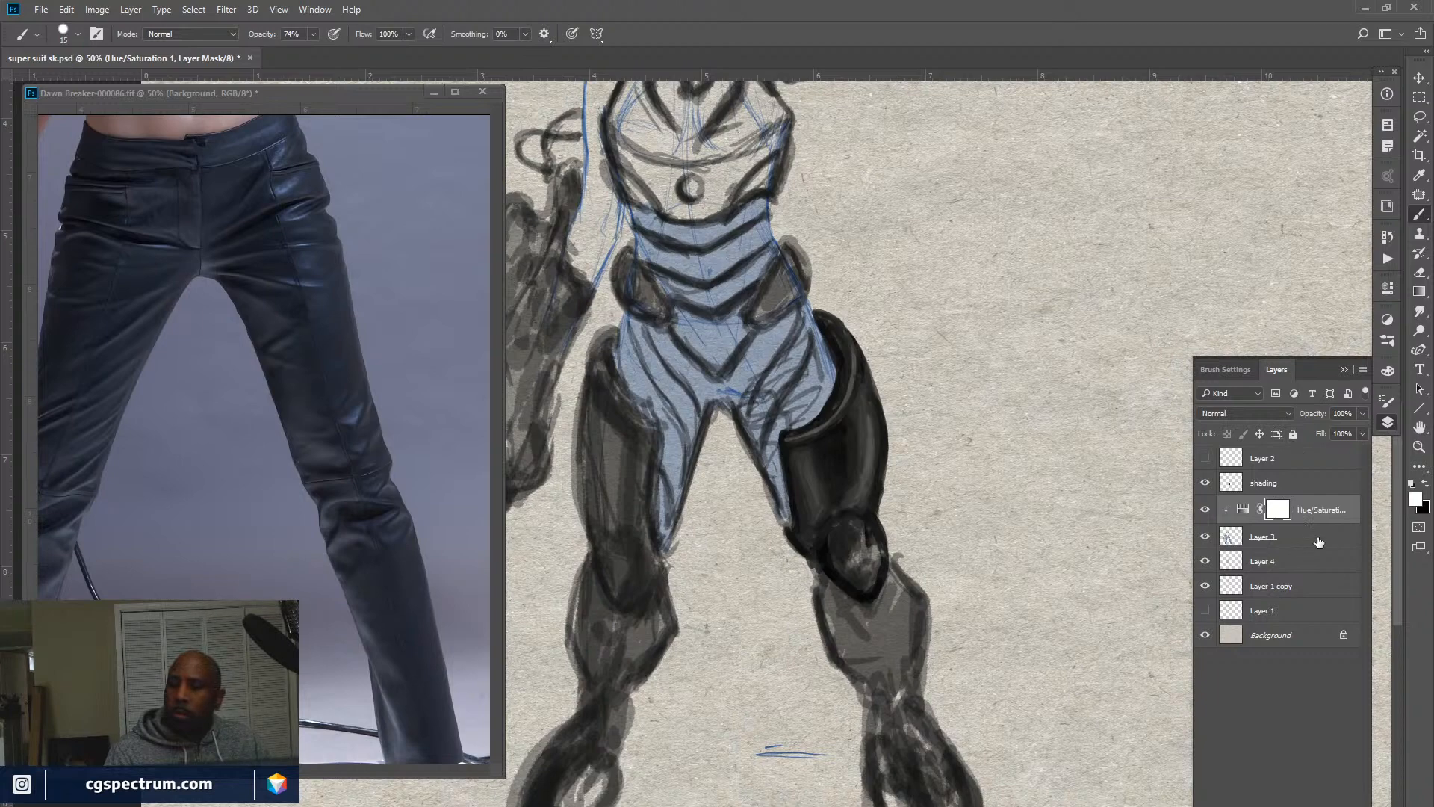
Add a Hue/Saturation adjustment layer with saturation -100 above the Background and move it directly below Layer 3.
left_click(1205, 635)
left_click(1205, 635)
left_click(1260, 637)
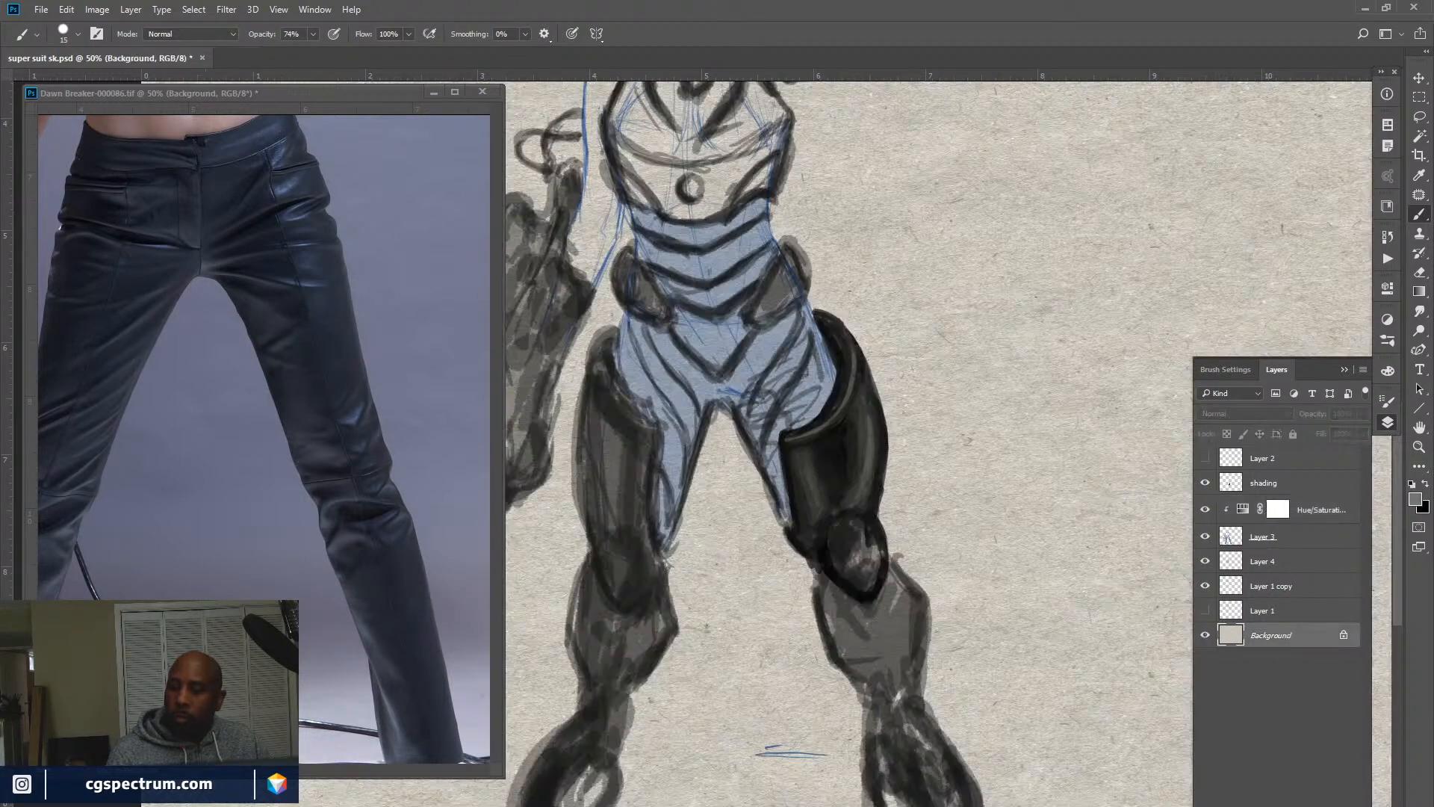
left_click(1279, 801)
left_click(1325, 660)
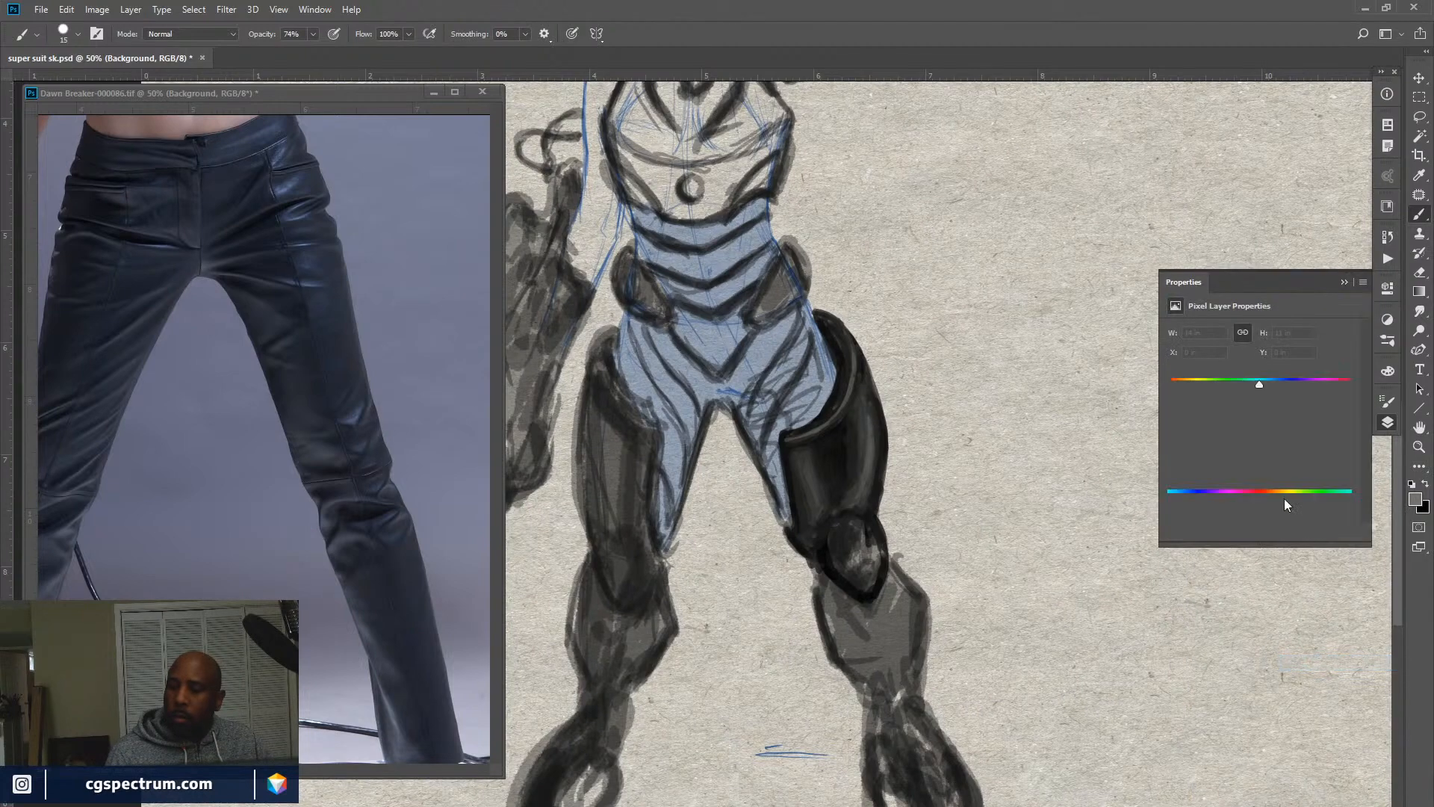
left_click_drag(1260, 412, 1160, 432)
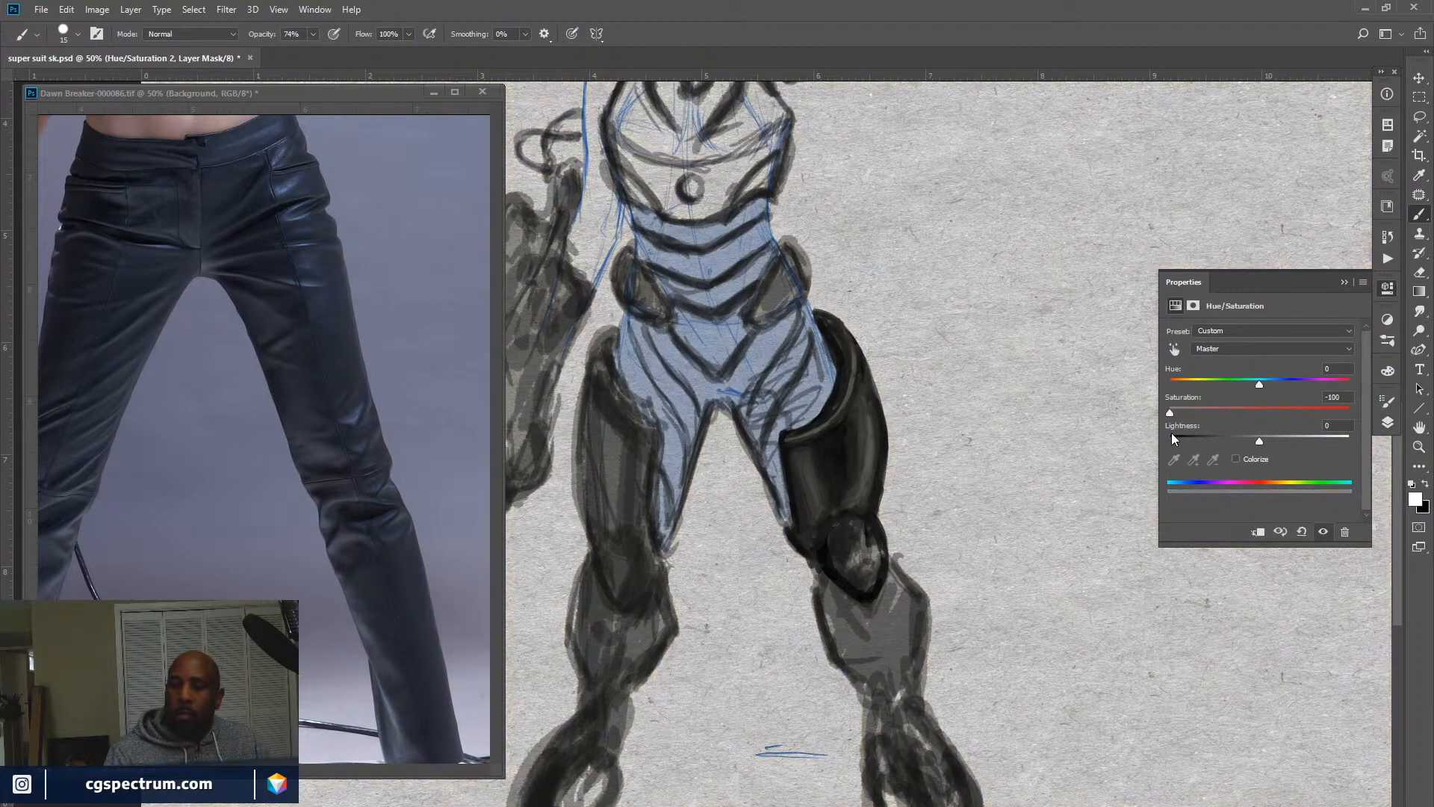
left_click(1387, 422)
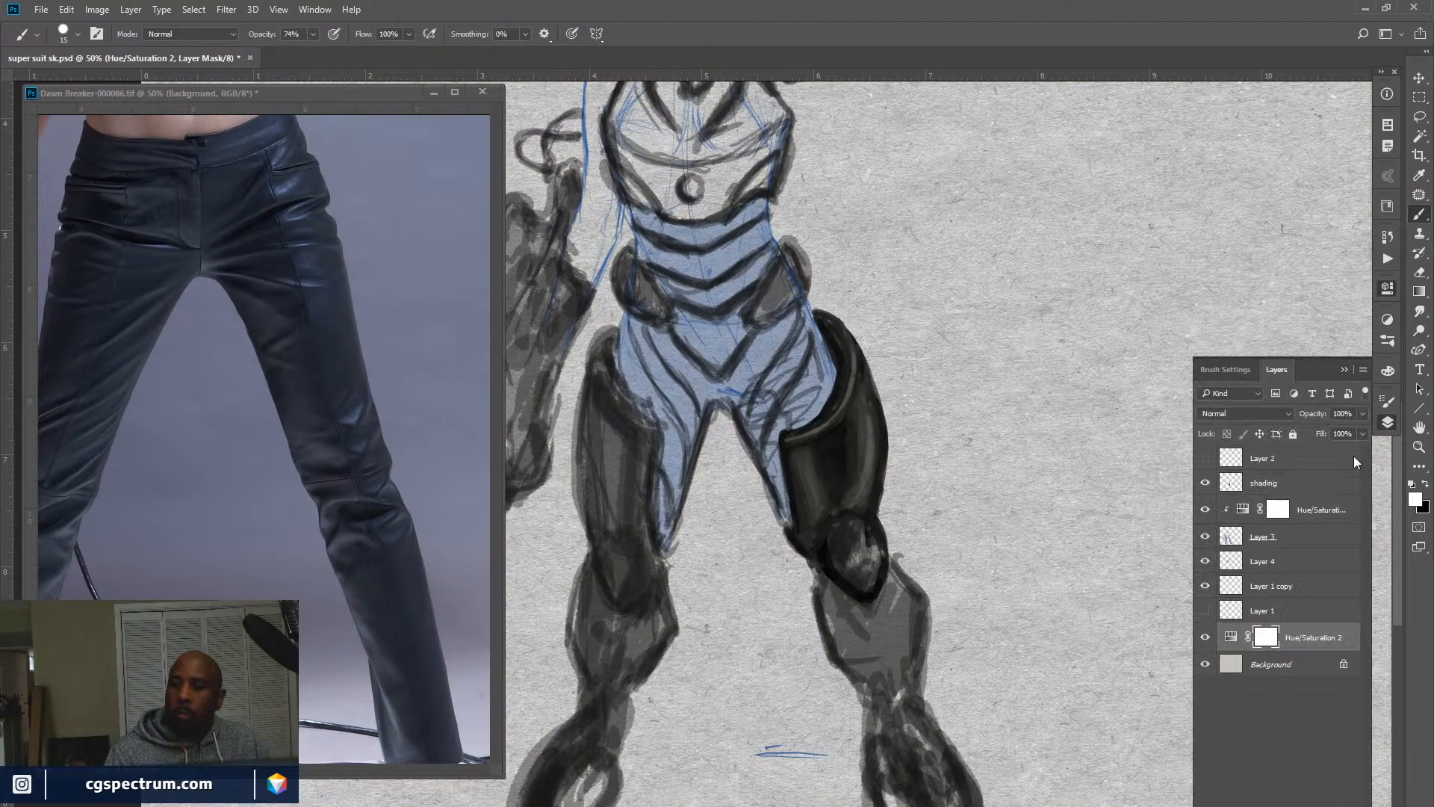
left_click_drag(1303, 635, 1299, 544)
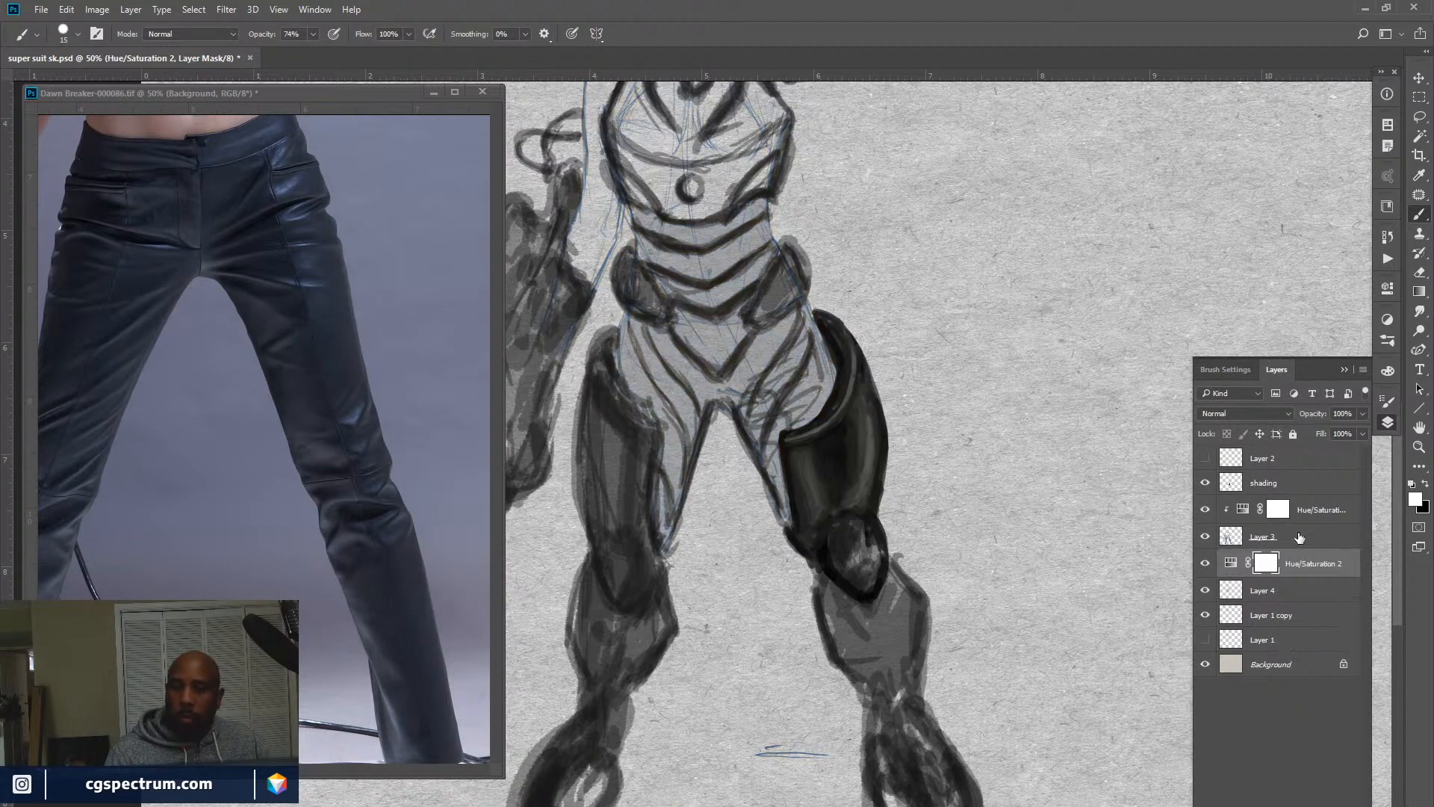
On the shading layer, prepare a much smaller brush with a near-white foreground colour for fine highlights.
left_click(1275, 485)
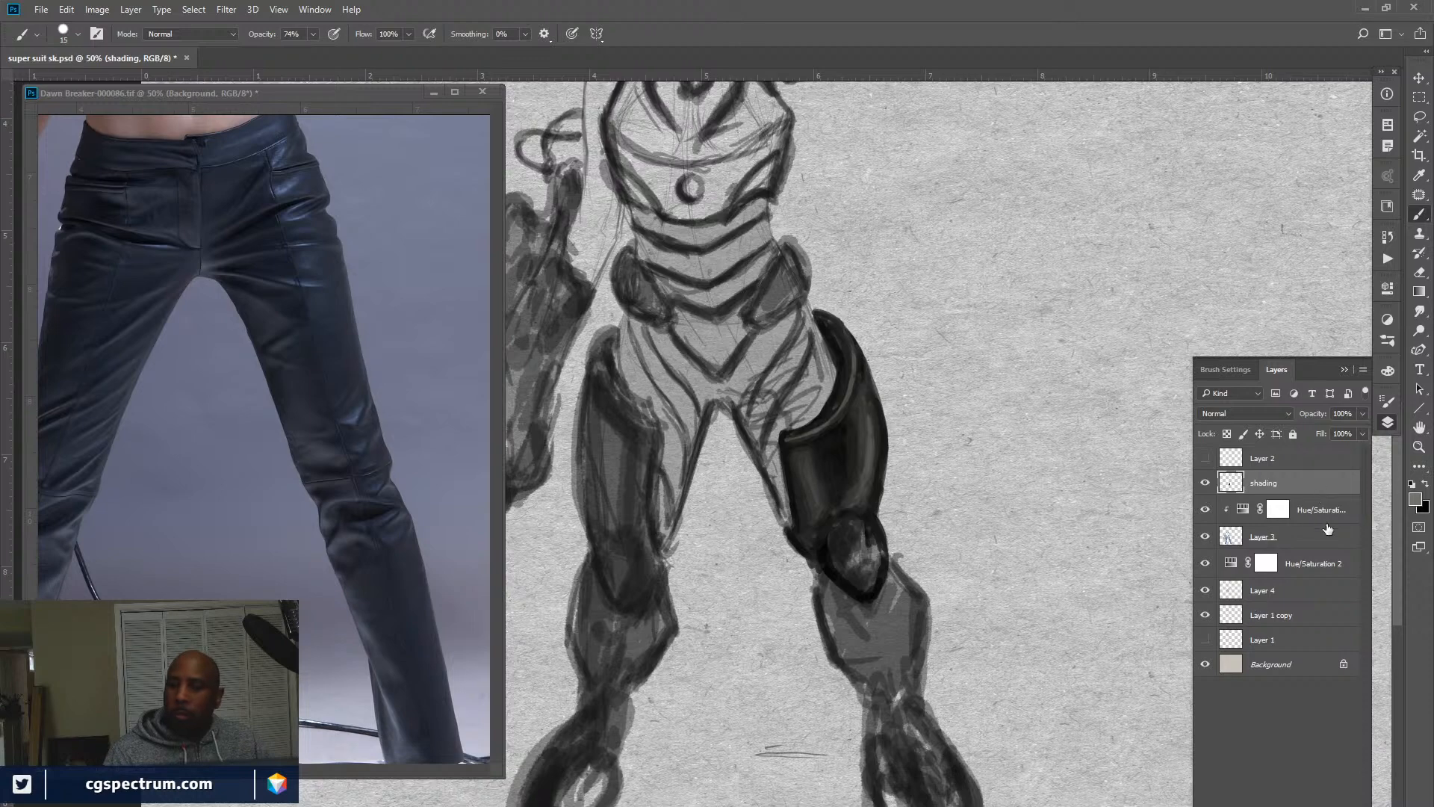
left_click(1416, 498)
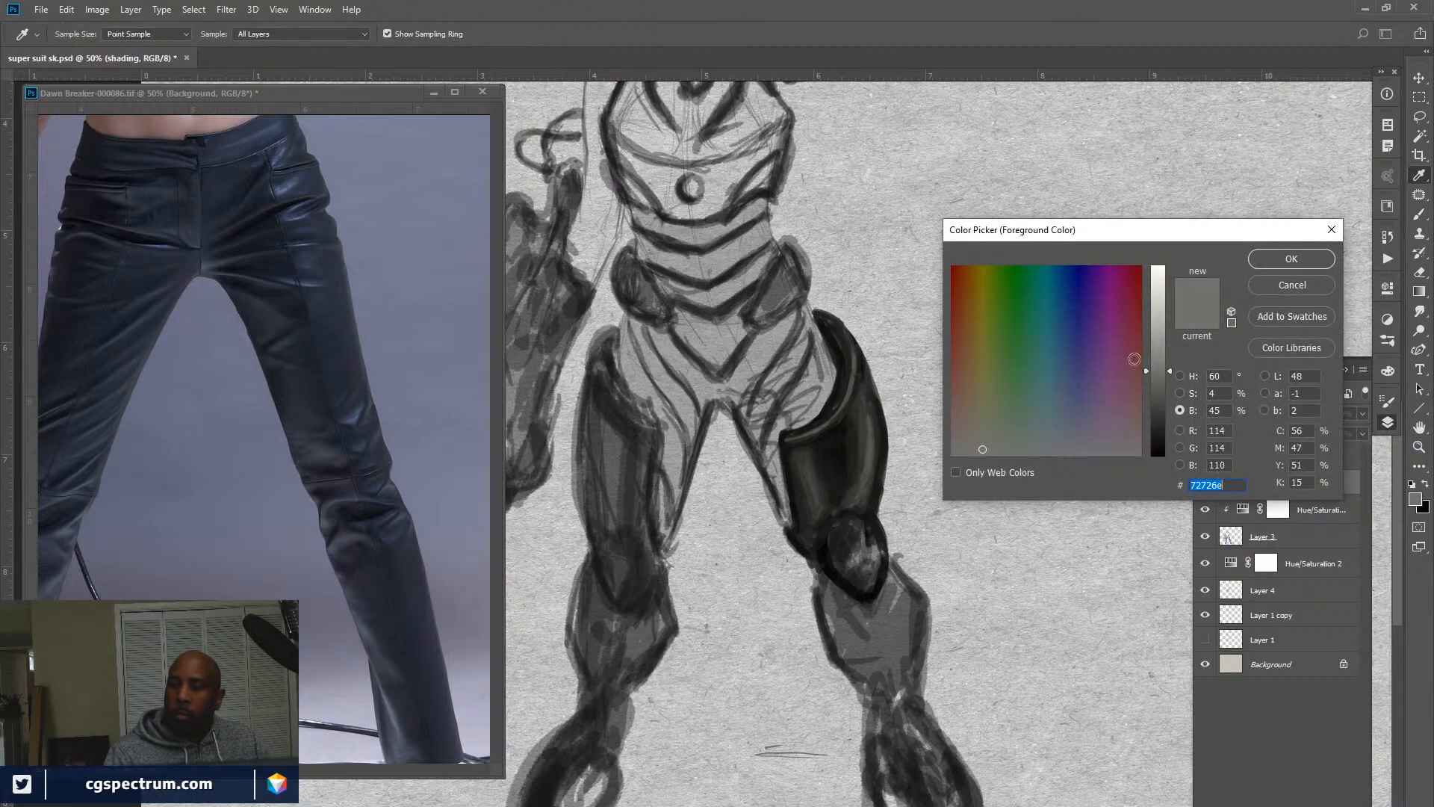
left_click_drag(1158, 370, 1168, 281)
left_click(1291, 259)
key("b")
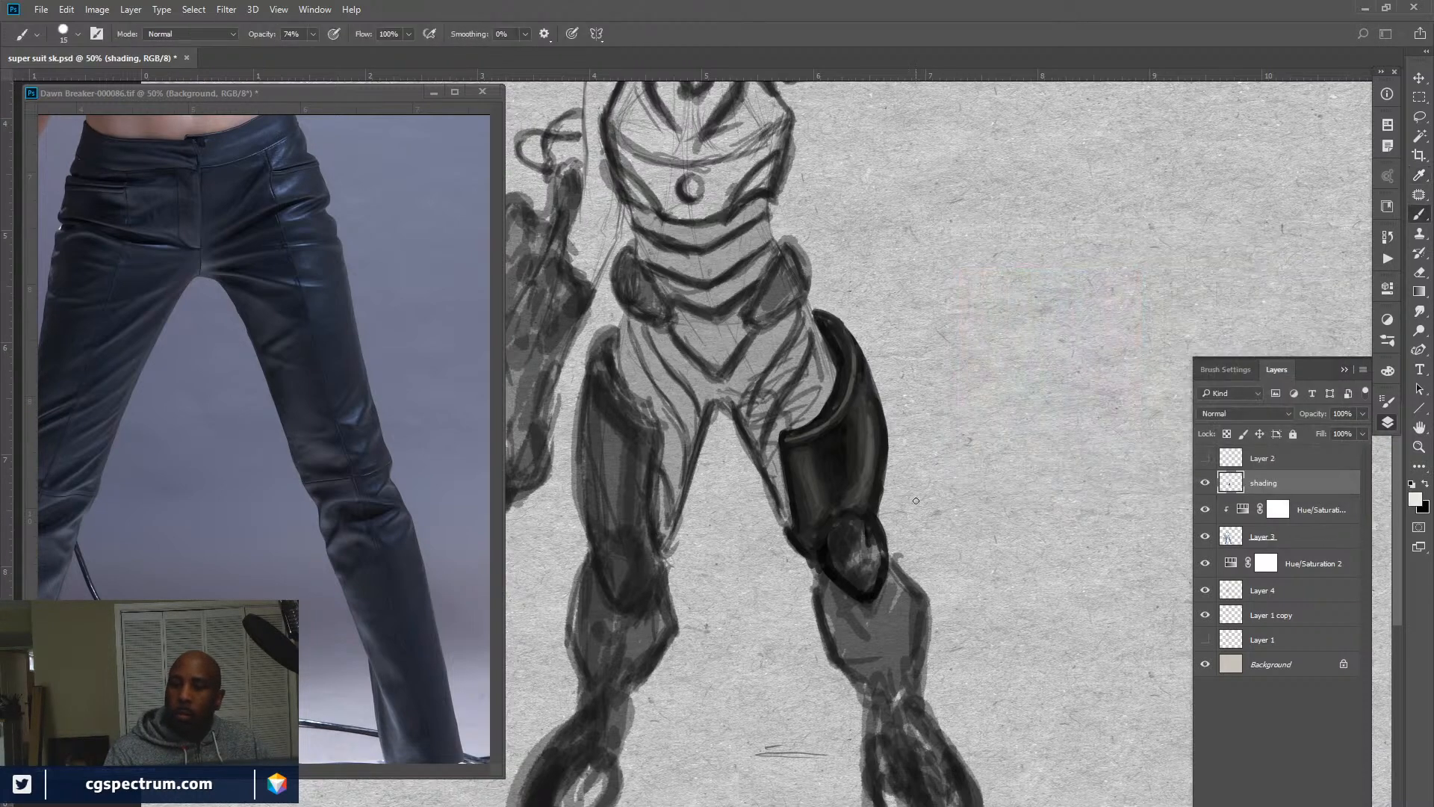
key("bracketleft")
key("bracketleft")
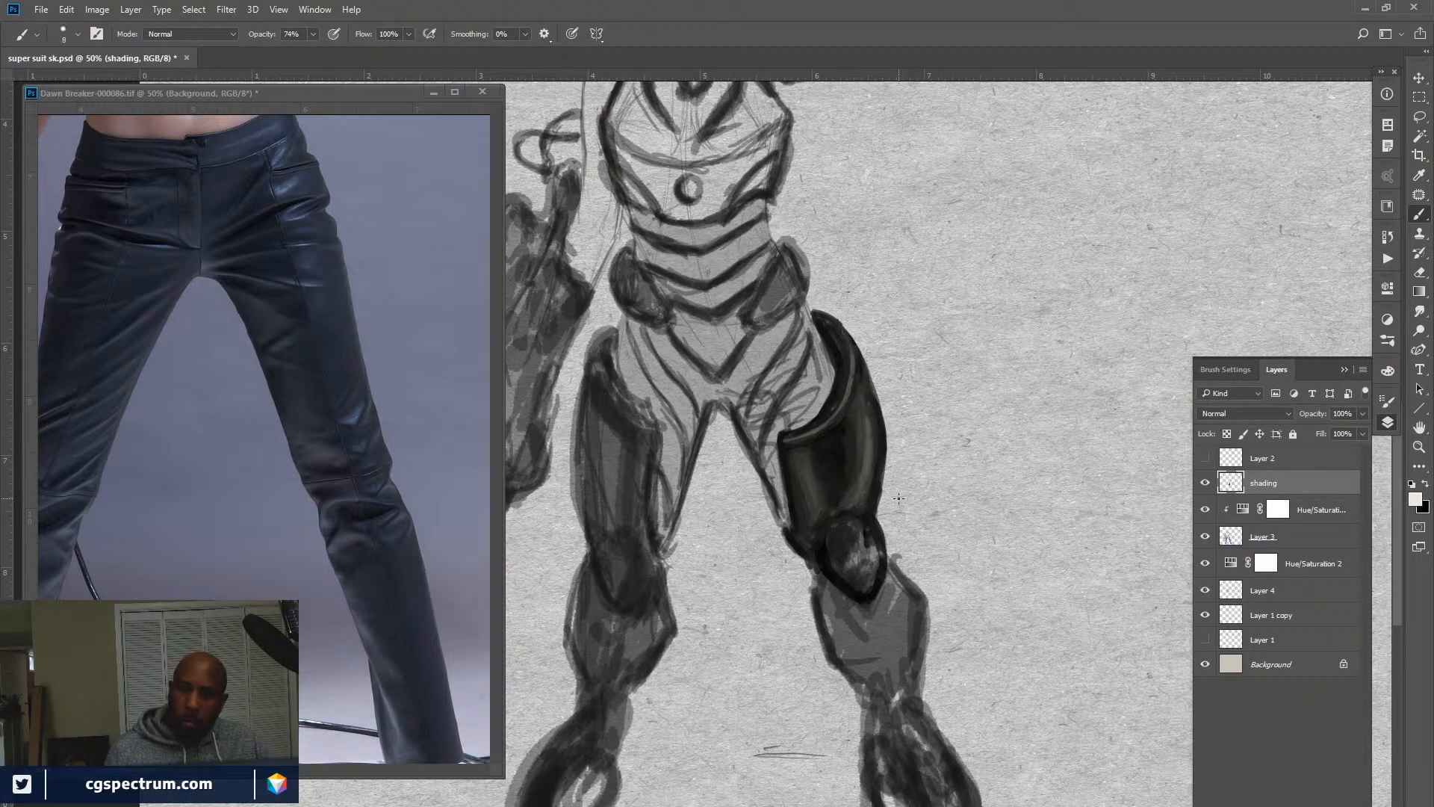
key("bracketleft")
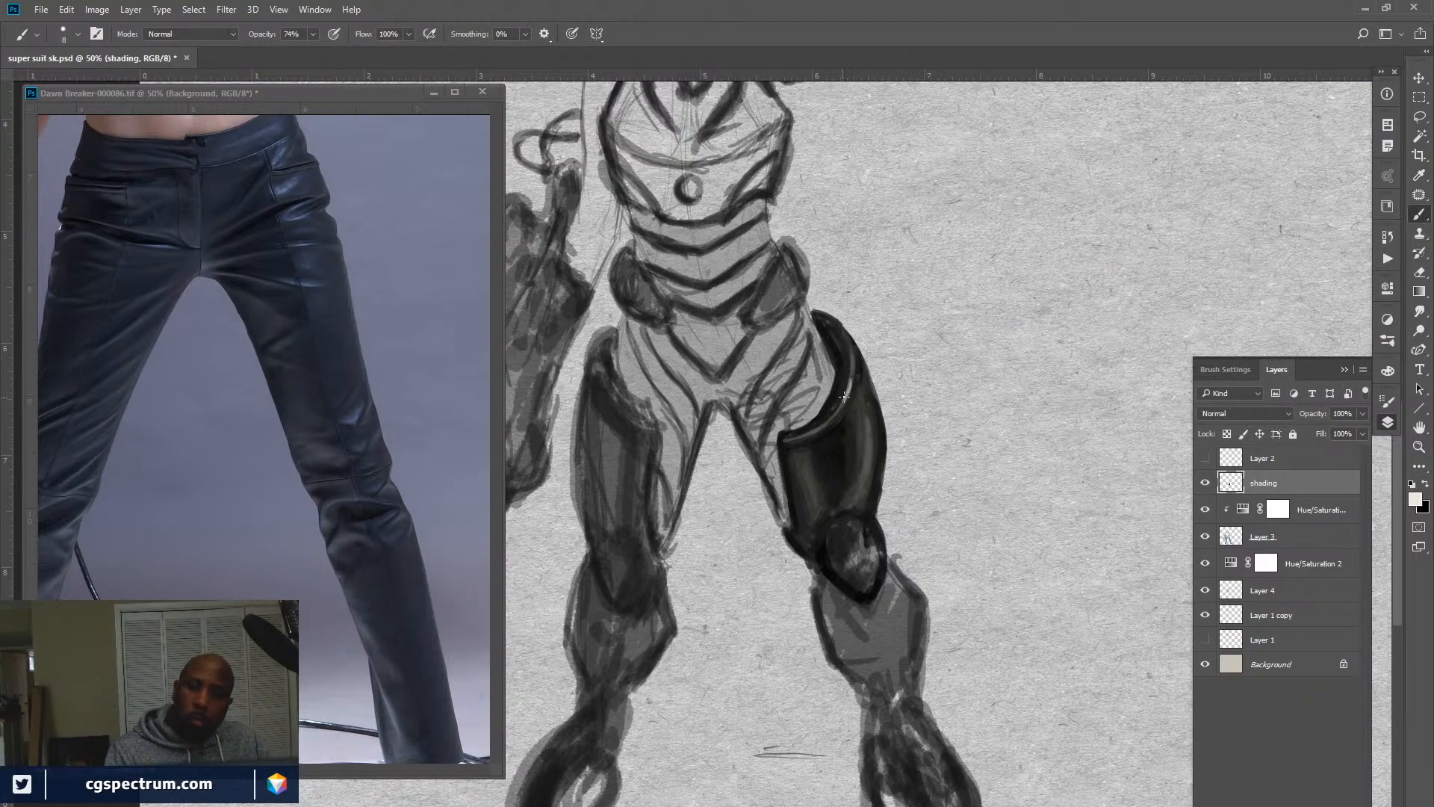
Paint fine near-white highlights along the left hip guard's lower rim and the outer edge of the left thigh.
mouse_move(848, 391)
left_mouse_down()
mouse_move(854, 366)
mouse_move(840, 408)
left_mouse_up()
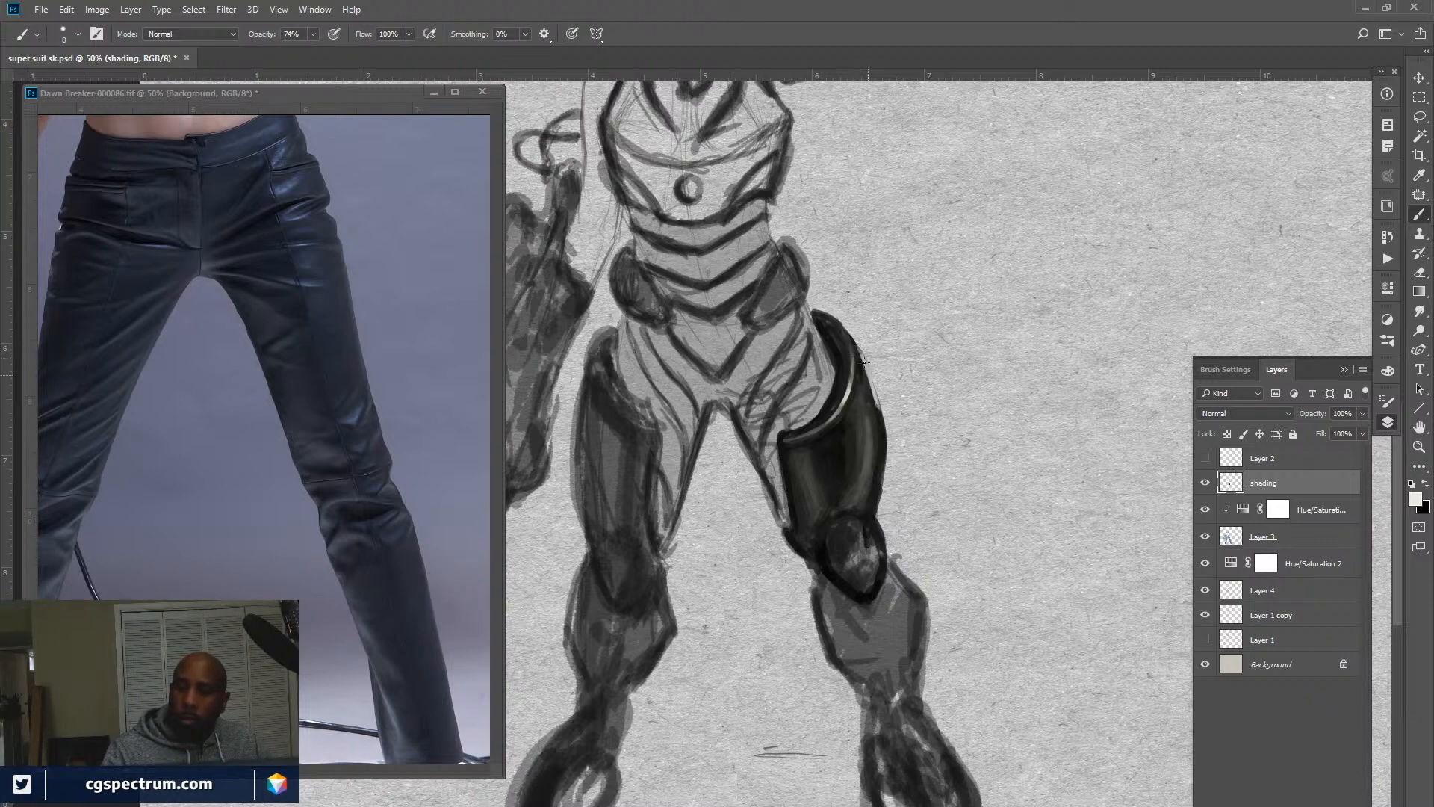
left_click_drag(872, 381, 880, 432)
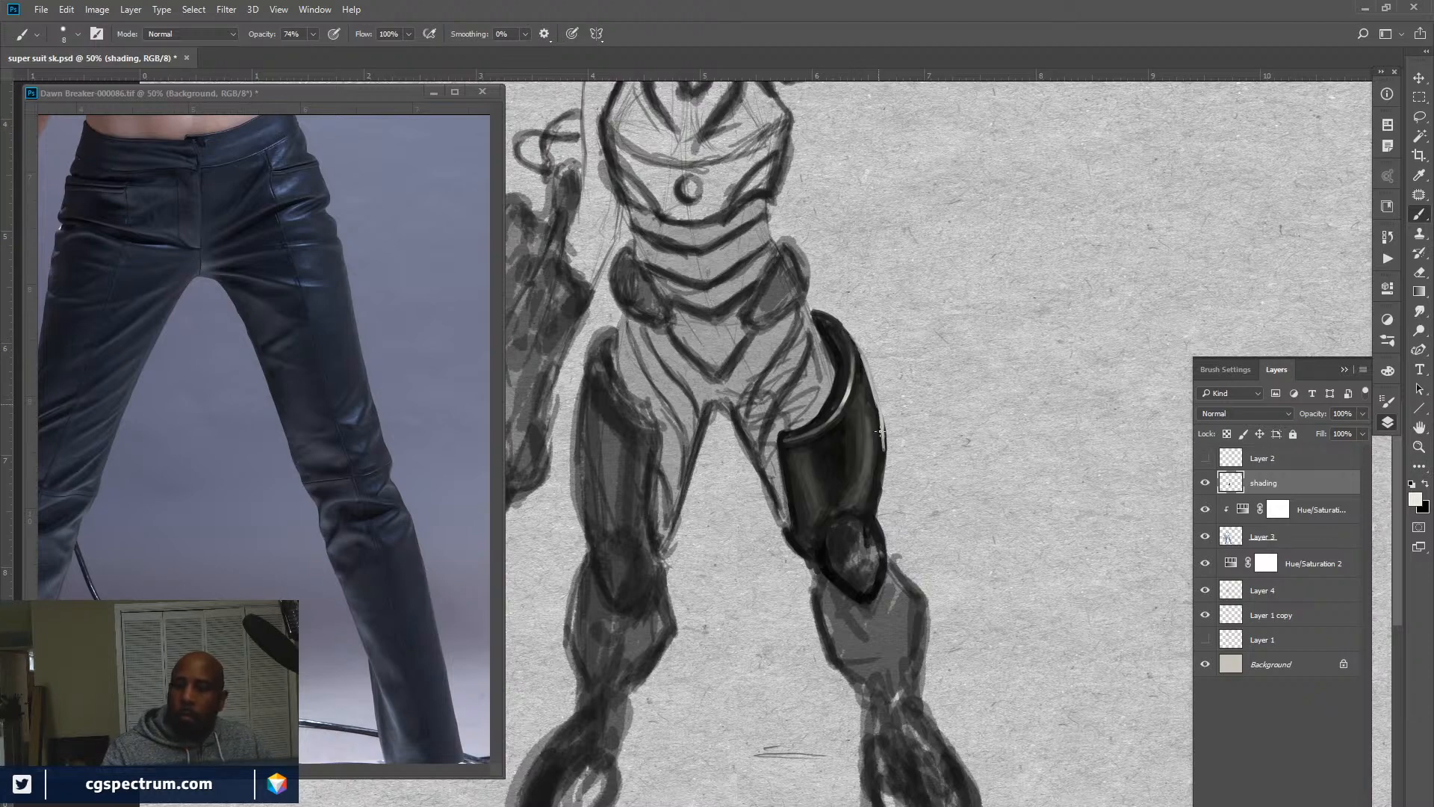
left_click_drag(866, 368, 885, 445)
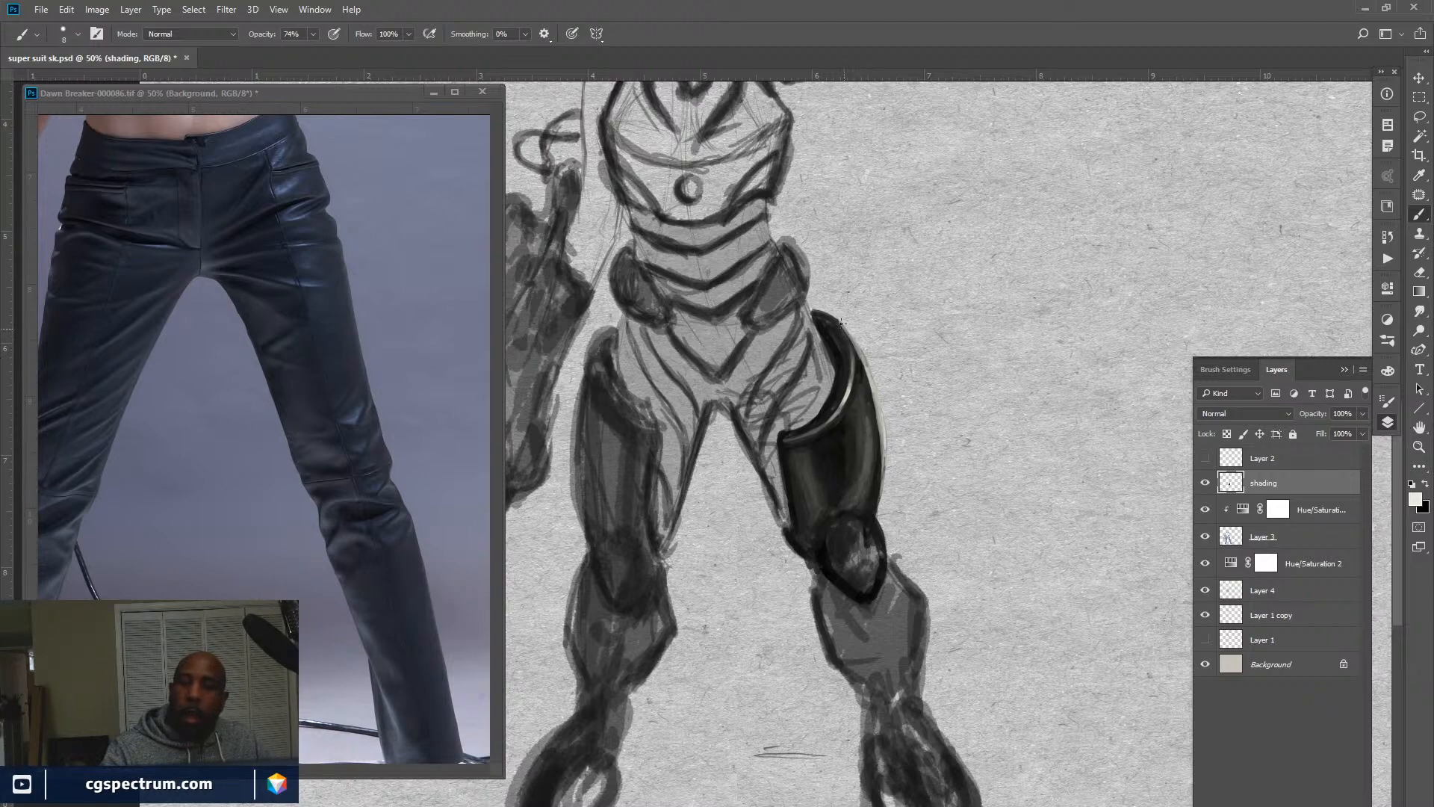
Lower the brush opacity to 34% and paint a softer near-white highlight along the hip guard's curved rim with a slightly larger brush.
key("x")
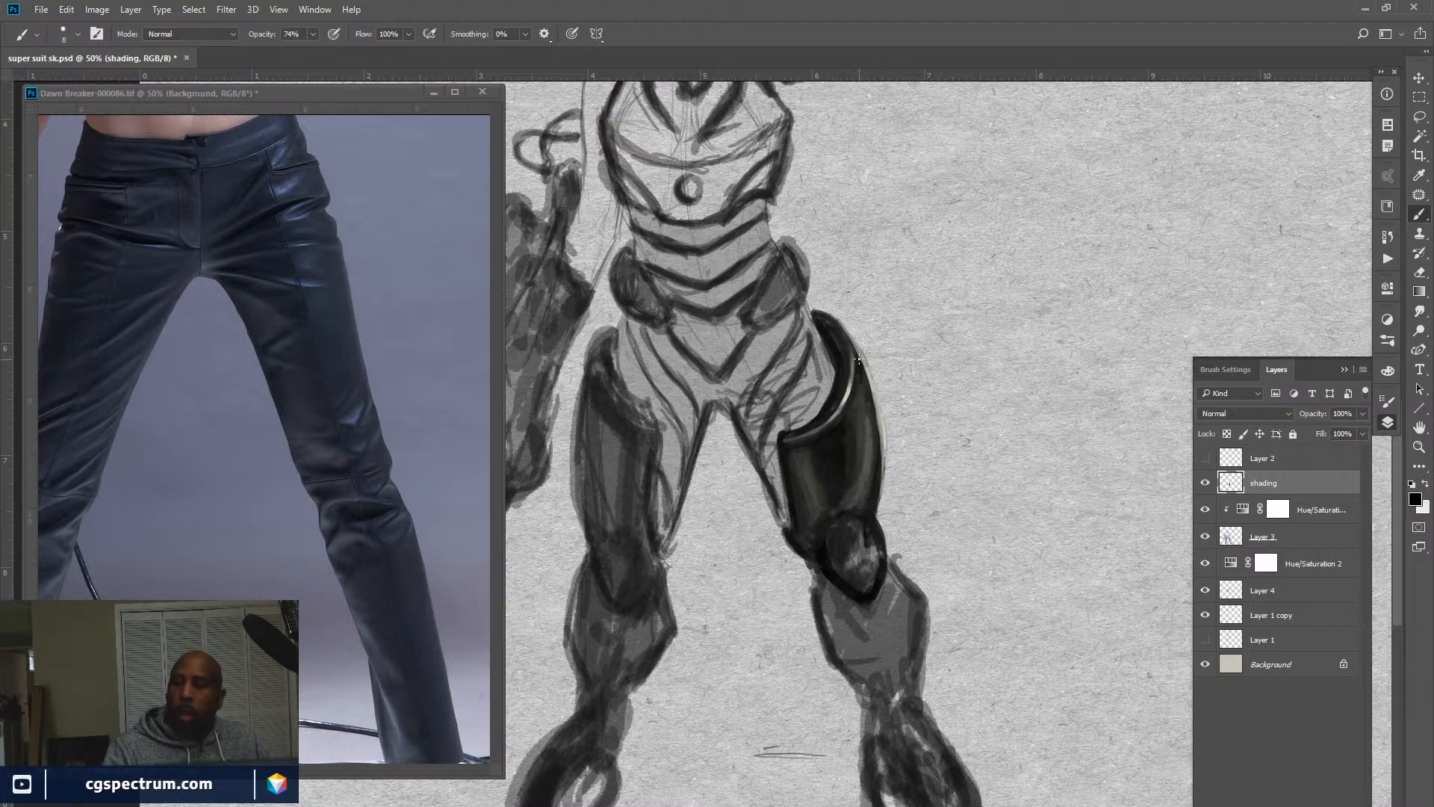
left_click_drag(268, 35, 237, 42)
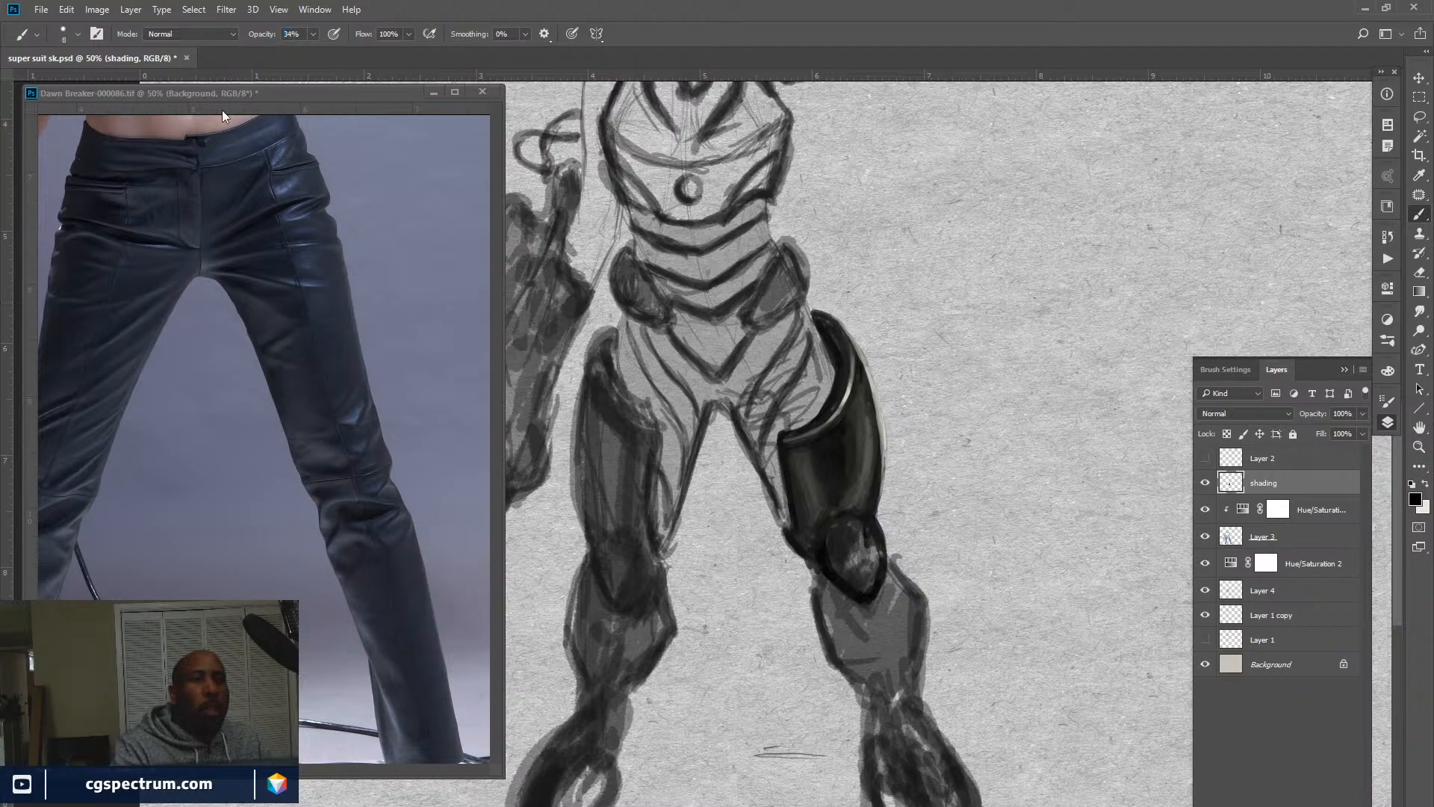
key("]")
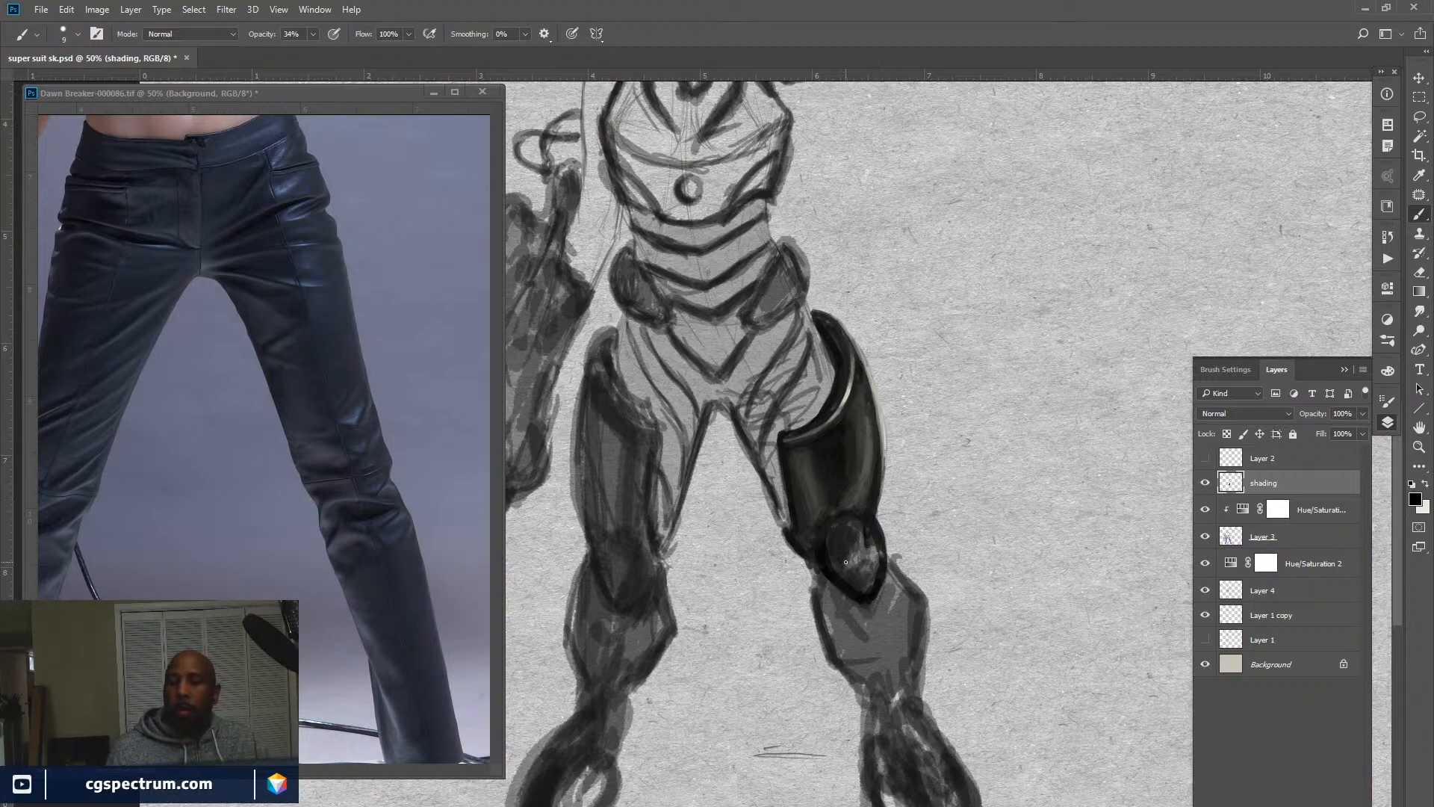
key("x")
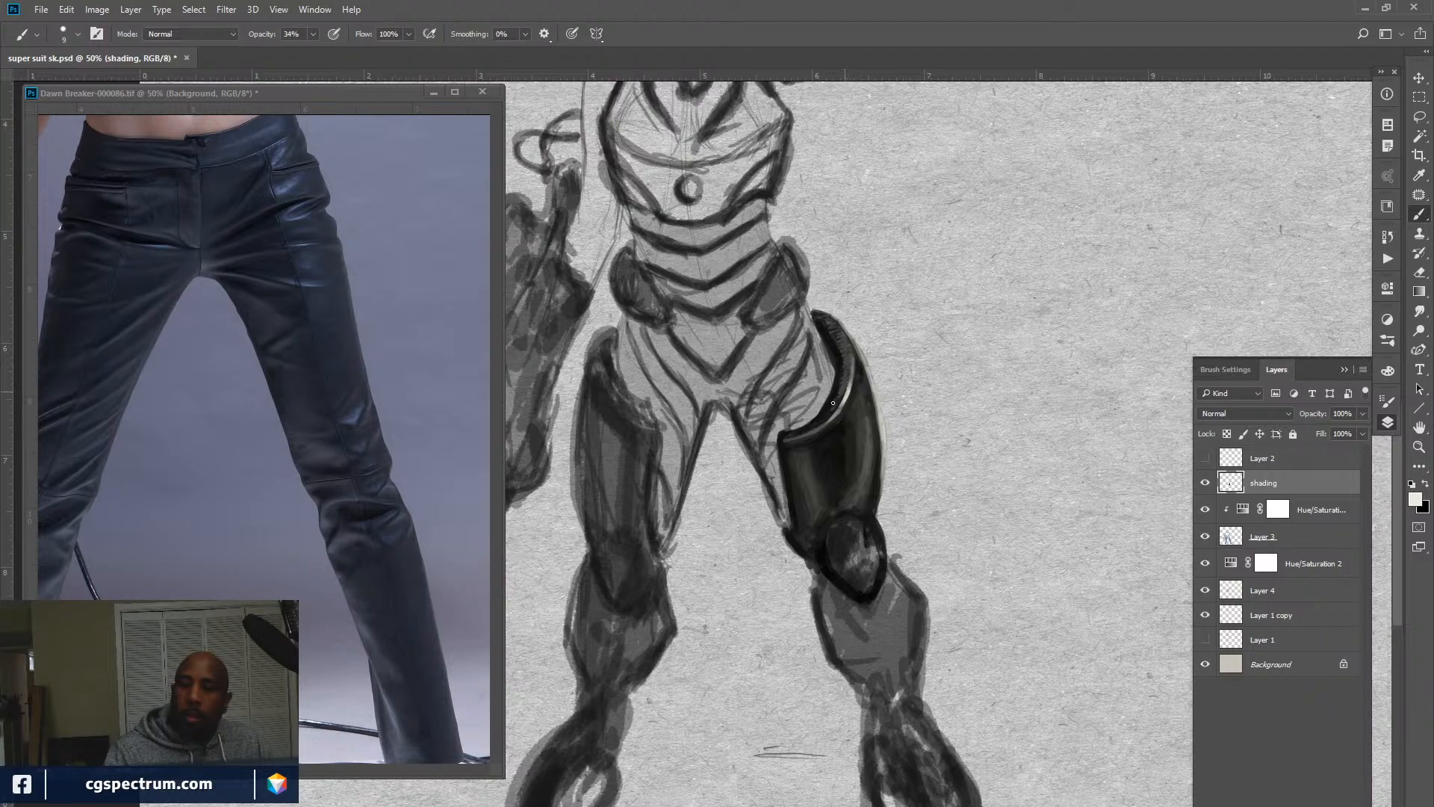
mouse_move(828, 412)
left_mouse_down()
mouse_move(788, 437)
mouse_move(840, 383)
mouse_move(840, 340)
left_mouse_up()
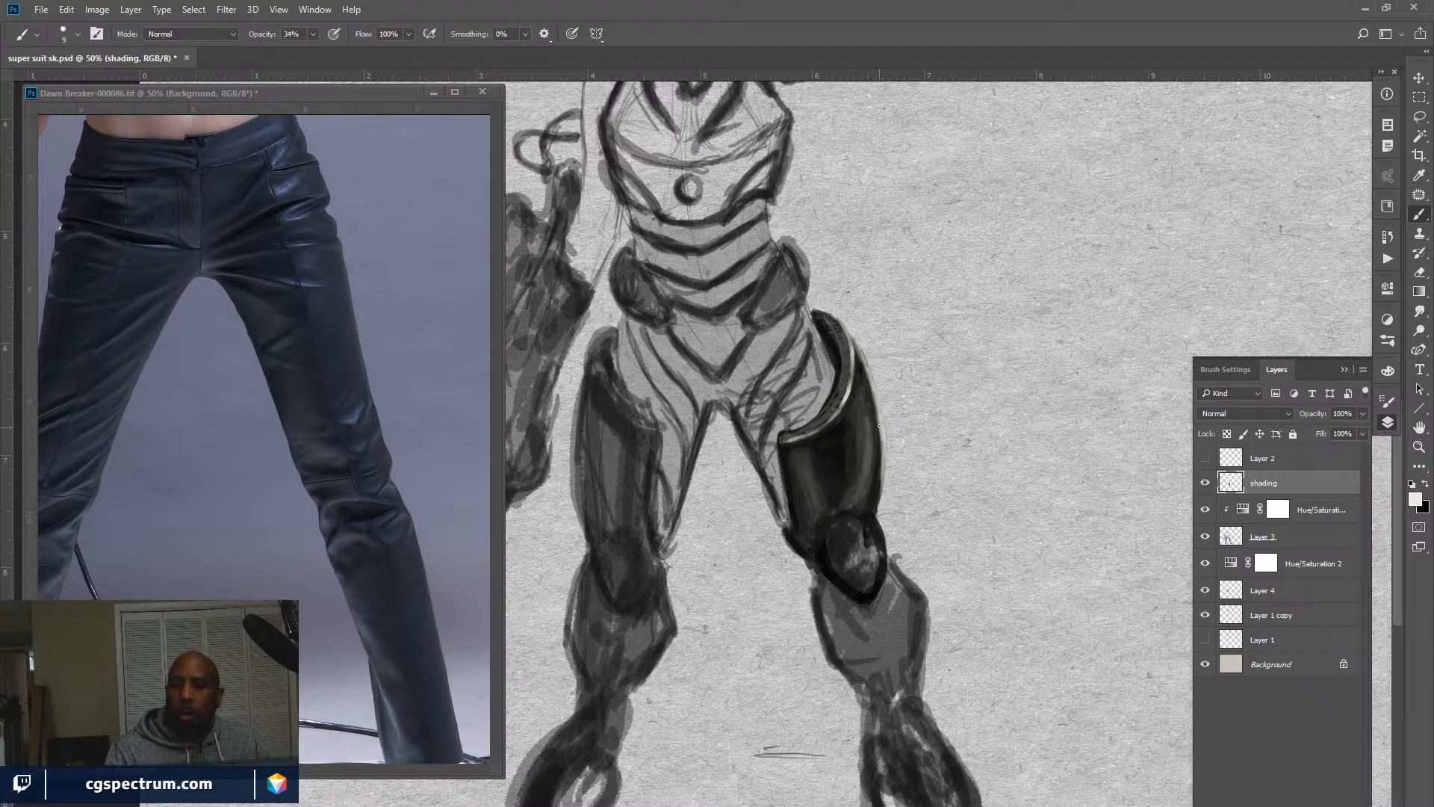
Set the foreground colour to pure white and the brush opacity to 28%.
key("x")
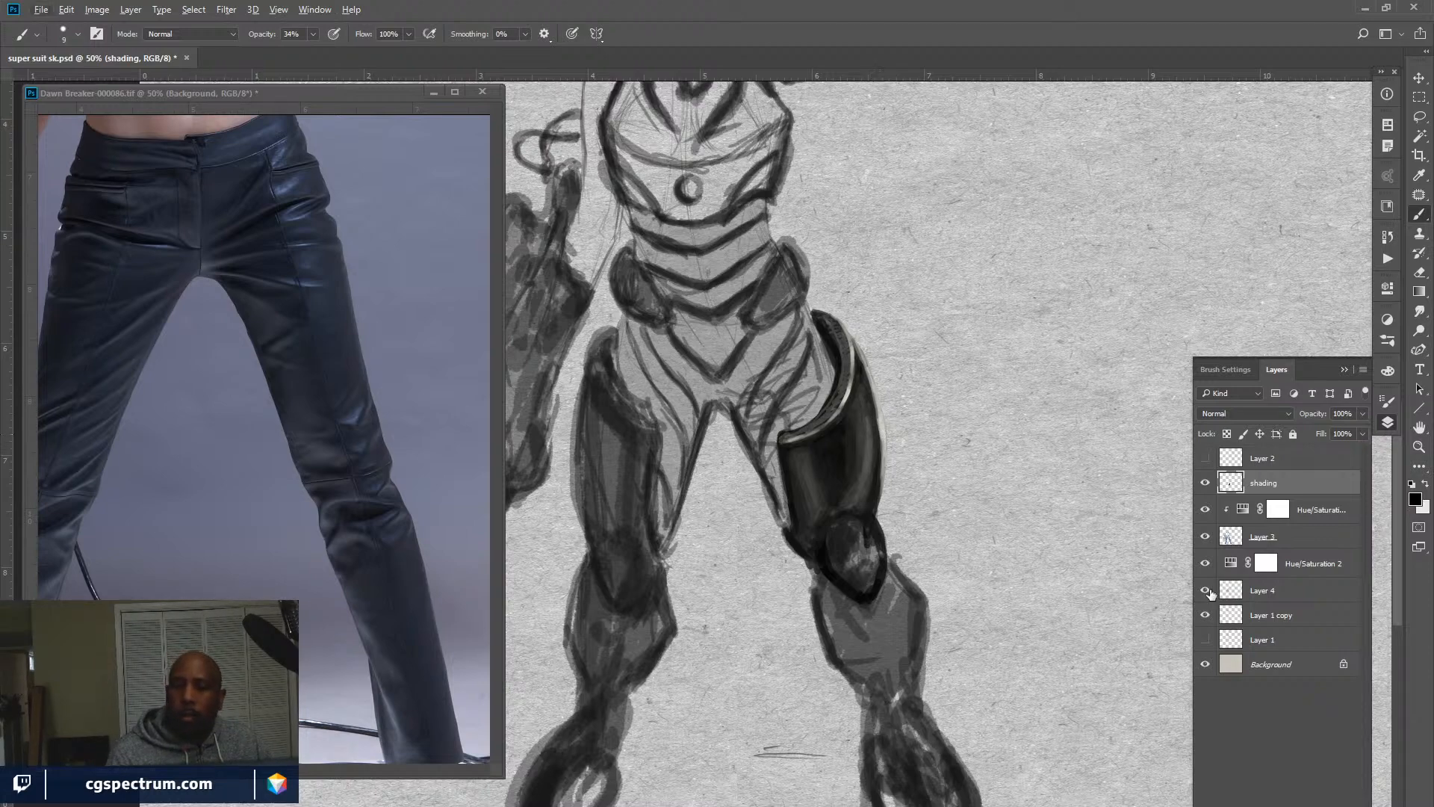
left_click(1415, 499)
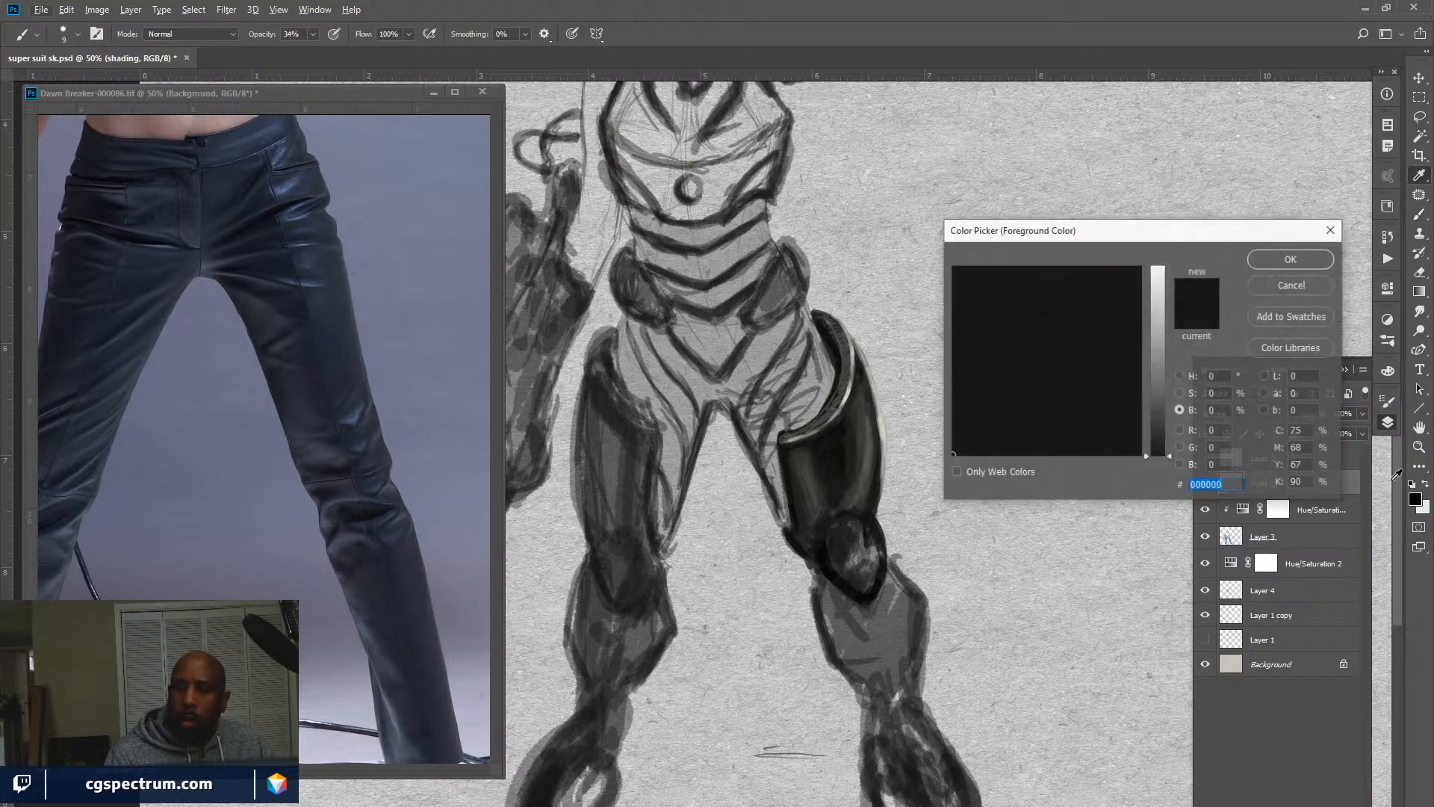
left_click(1157, 270)
left_click(1291, 259)
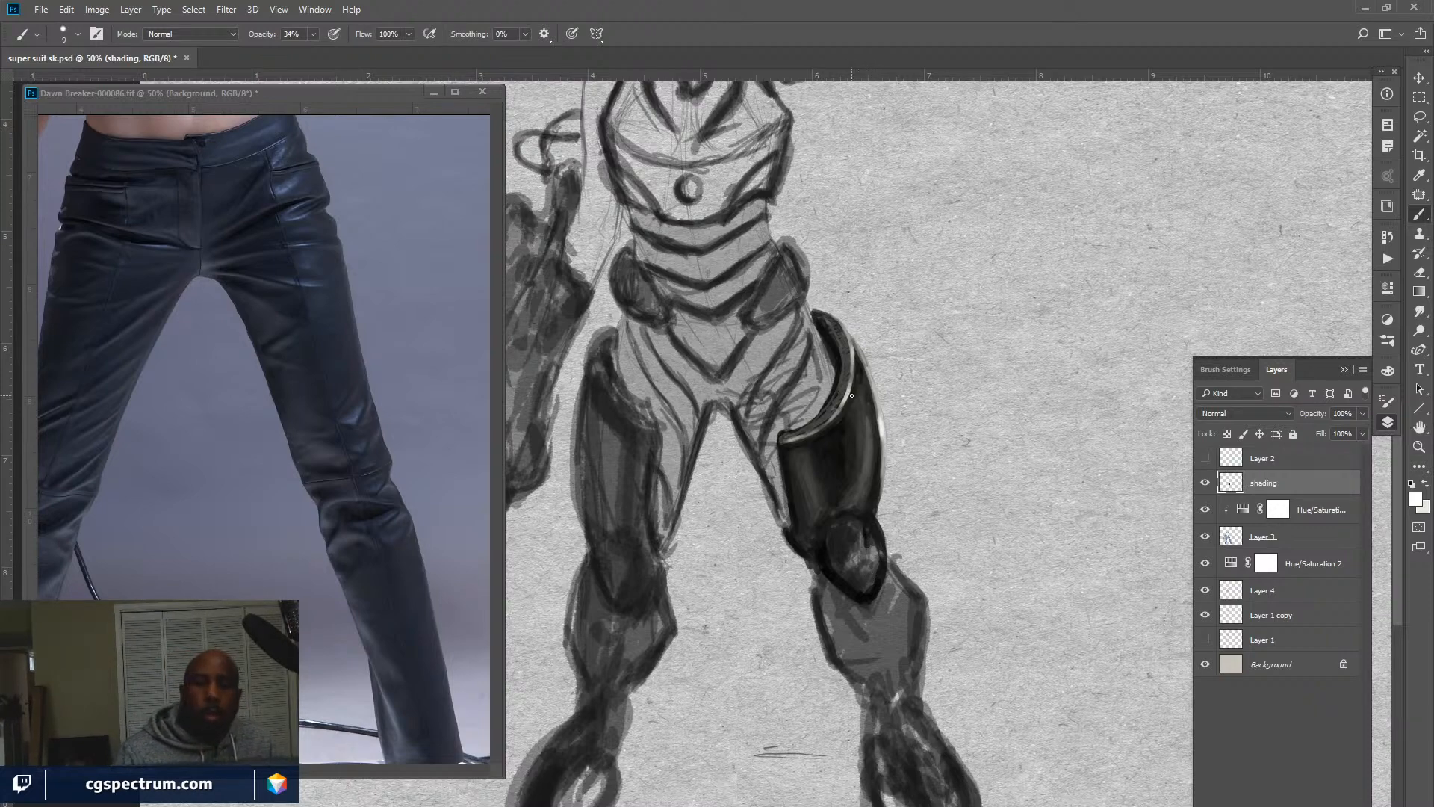
key("2")
key("8")
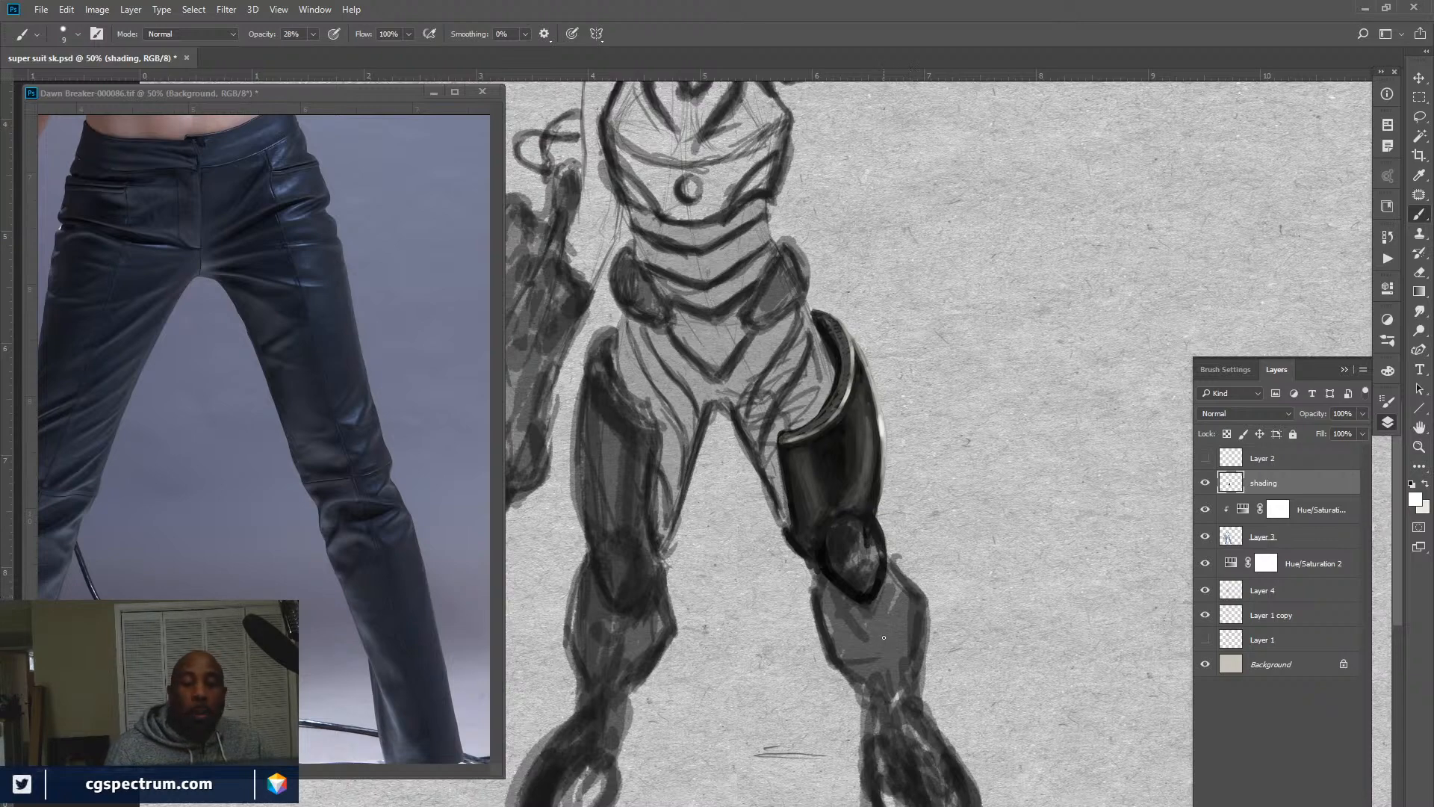
Toggle the visibility of Layer 3 and Layer 4 to check what each one contributes to the sketch.
left_click(1294, 536)
left_click(1205, 537)
left_click(1205, 536)
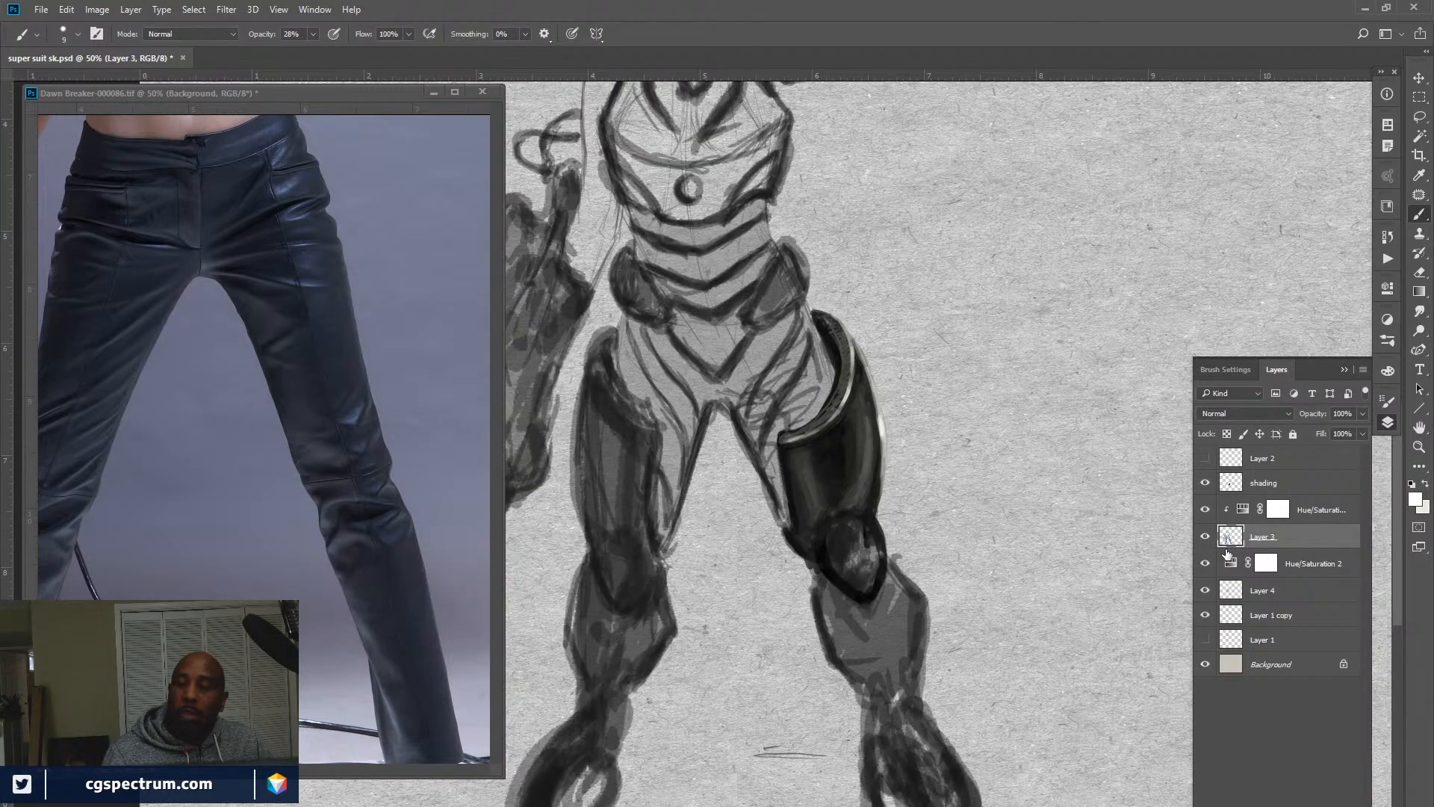
left_click(1206, 591)
left_click(1205, 590)
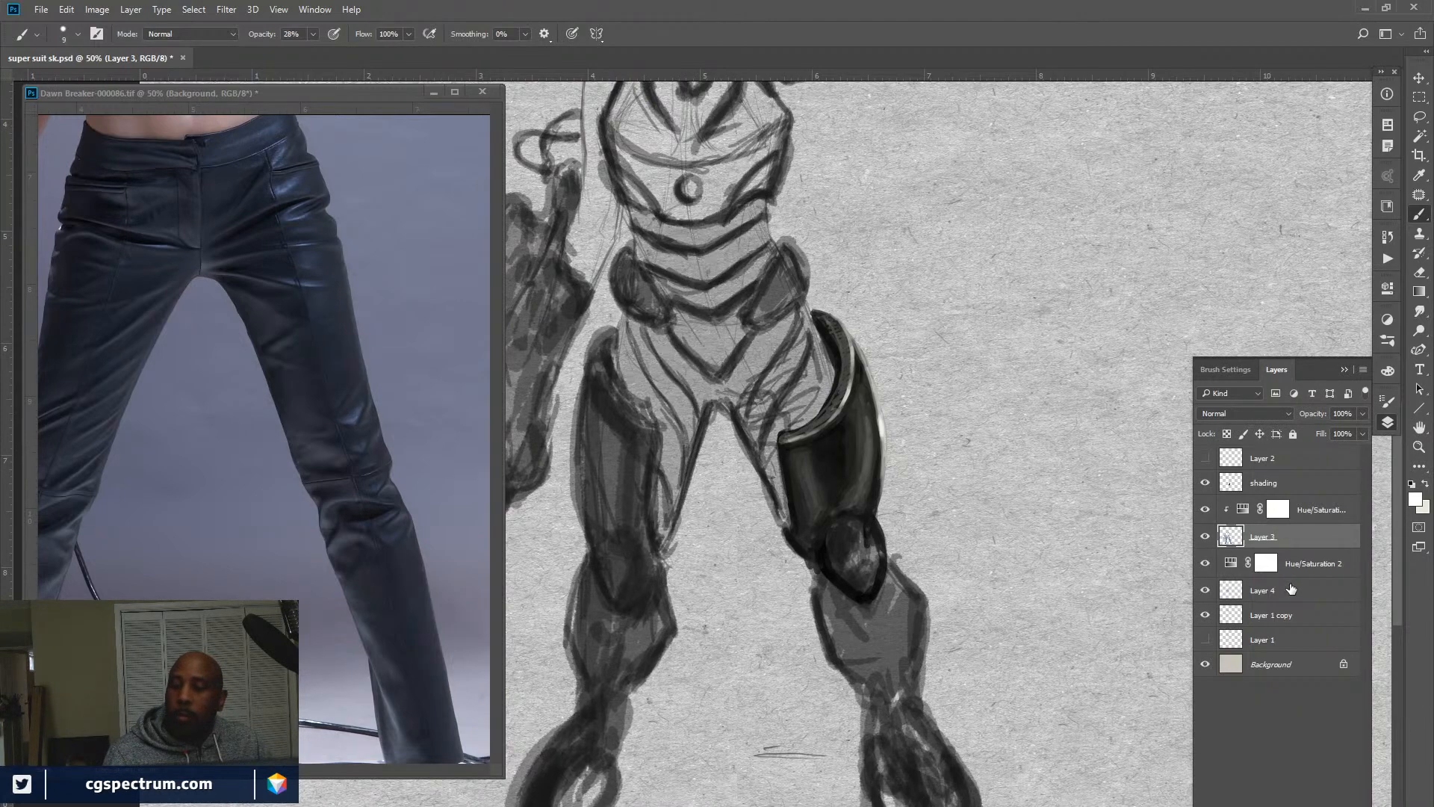
left_click(1292, 589)
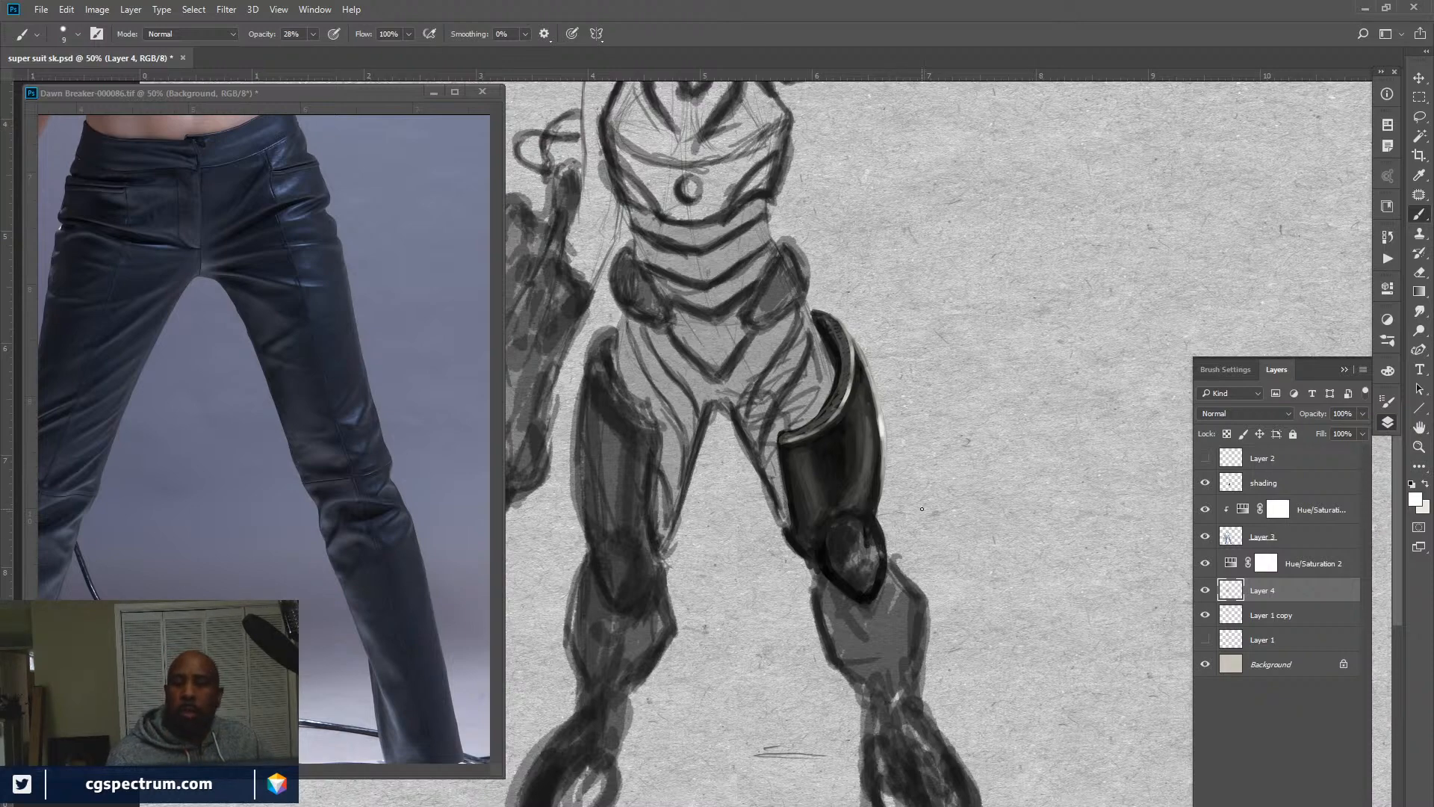
mouse_move(894, 730)
left_mouse_down()
mouse_move(971, 747)
mouse_move(1044, 682)
mouse_move(1034, 738)
mouse_move(1046, 647)
left_mouse_up()
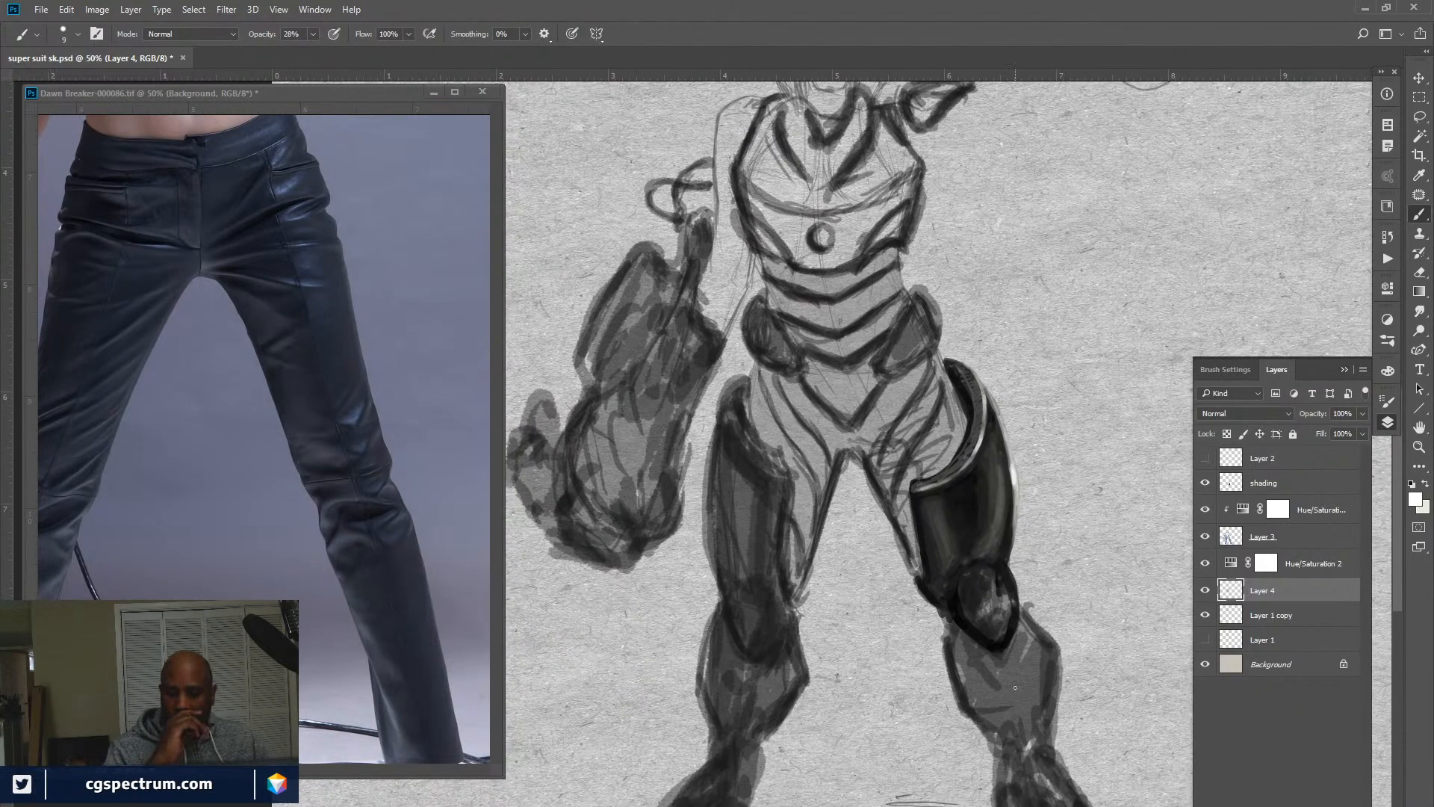
On the shading layer, paint faint highlights on the lower left thigh and refine them with a dark tone sampled from the thigh.
left_click(1001, 513, "alt")
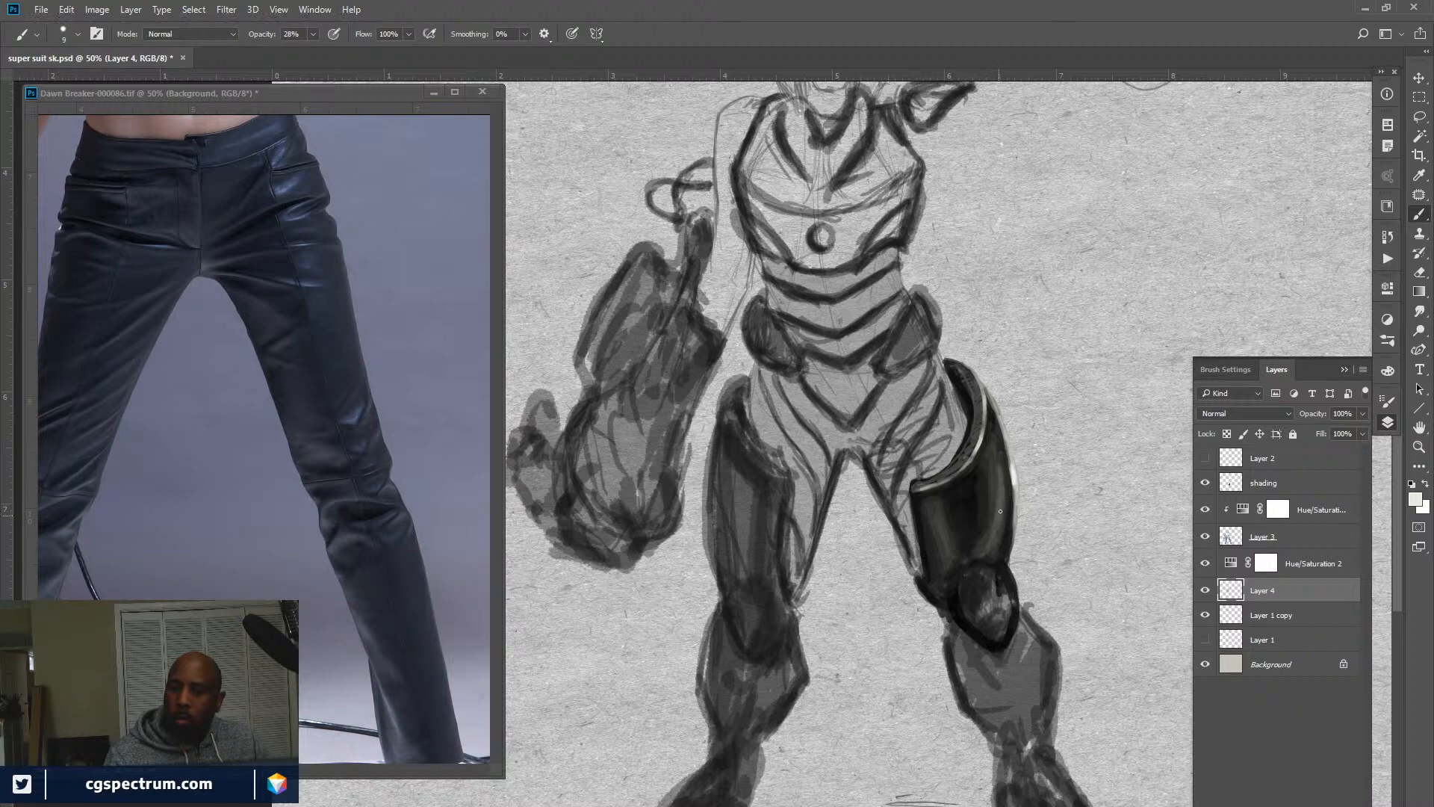
left_click(1276, 484)
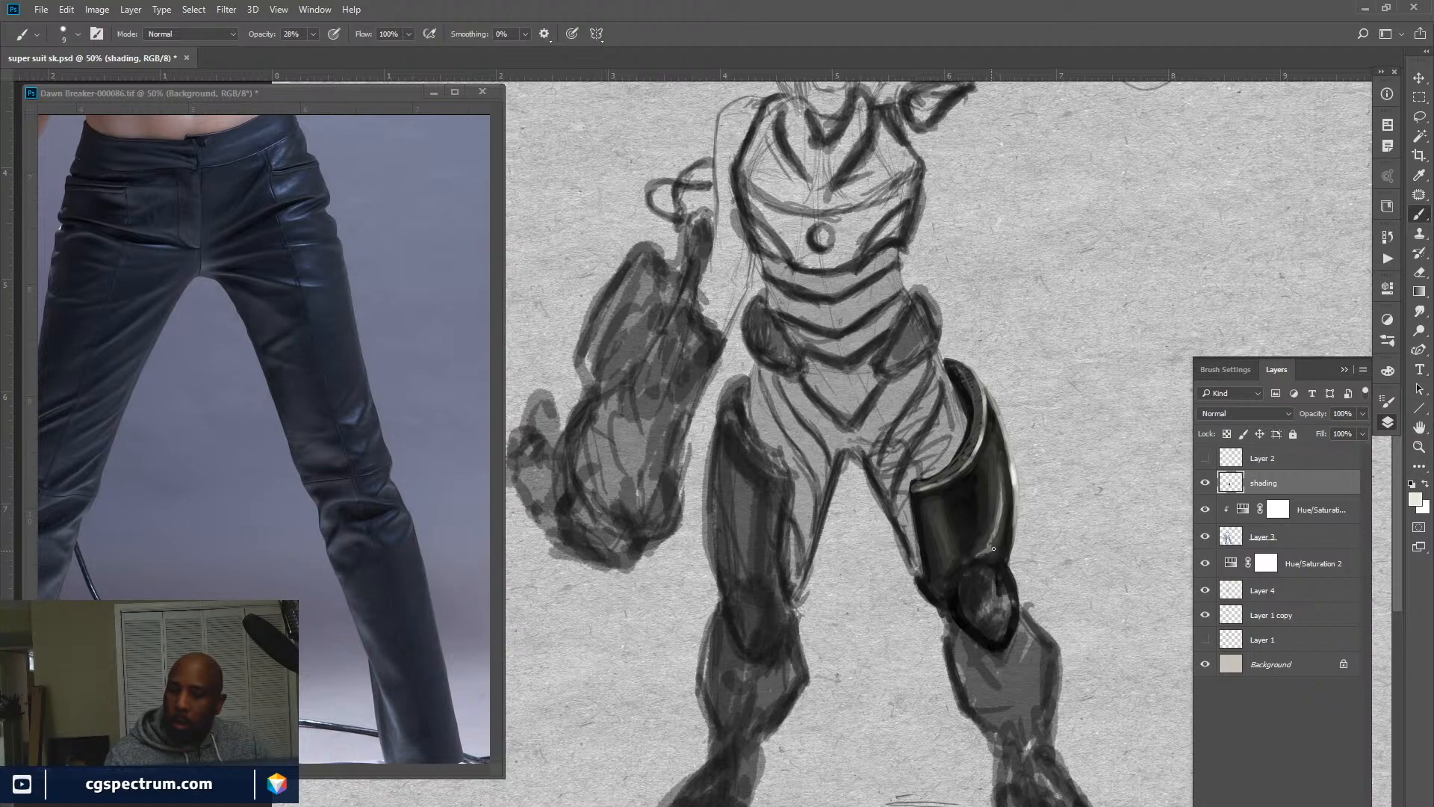
key("x")
left_click(1002, 526, "alt")
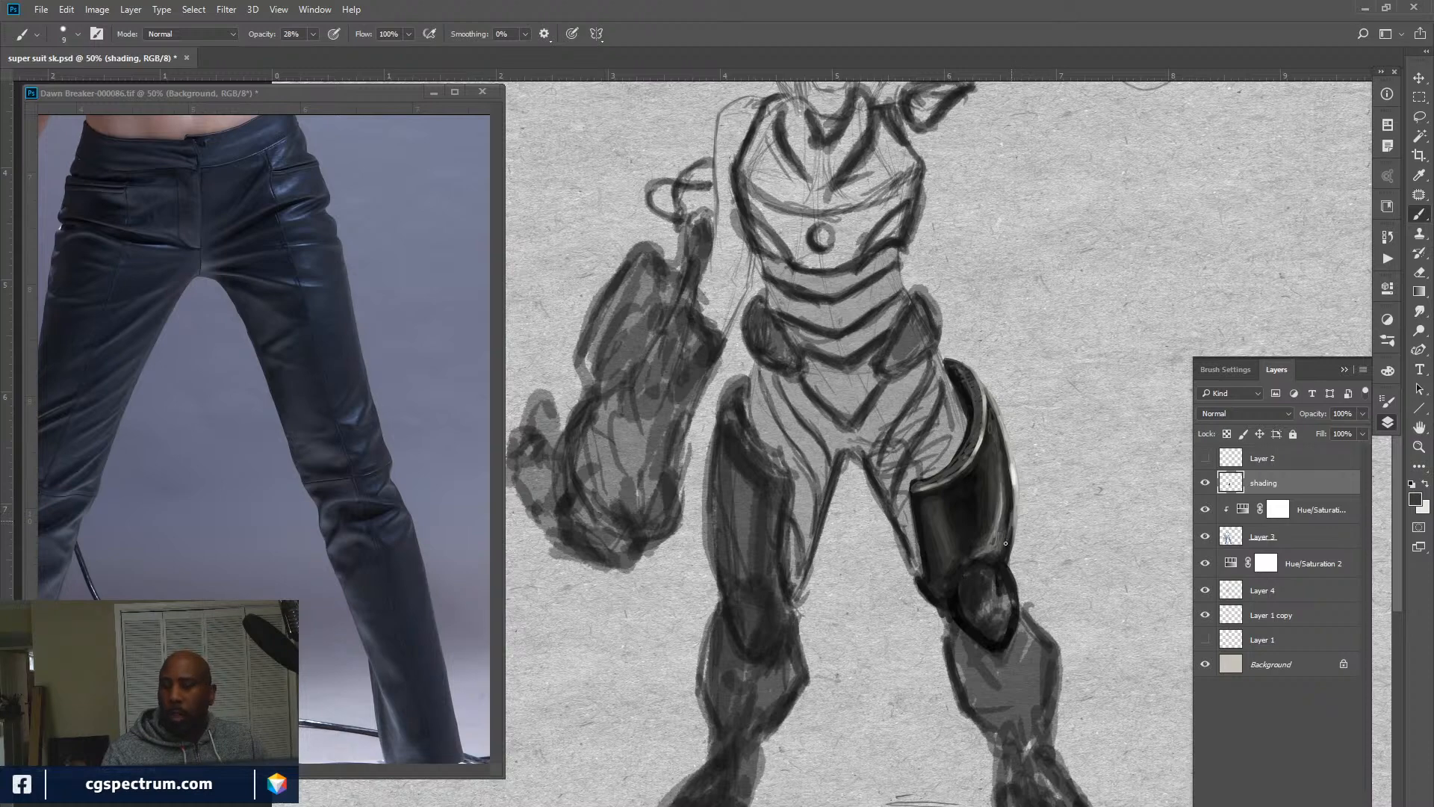
left_click_drag(1012, 508, 1009, 527)
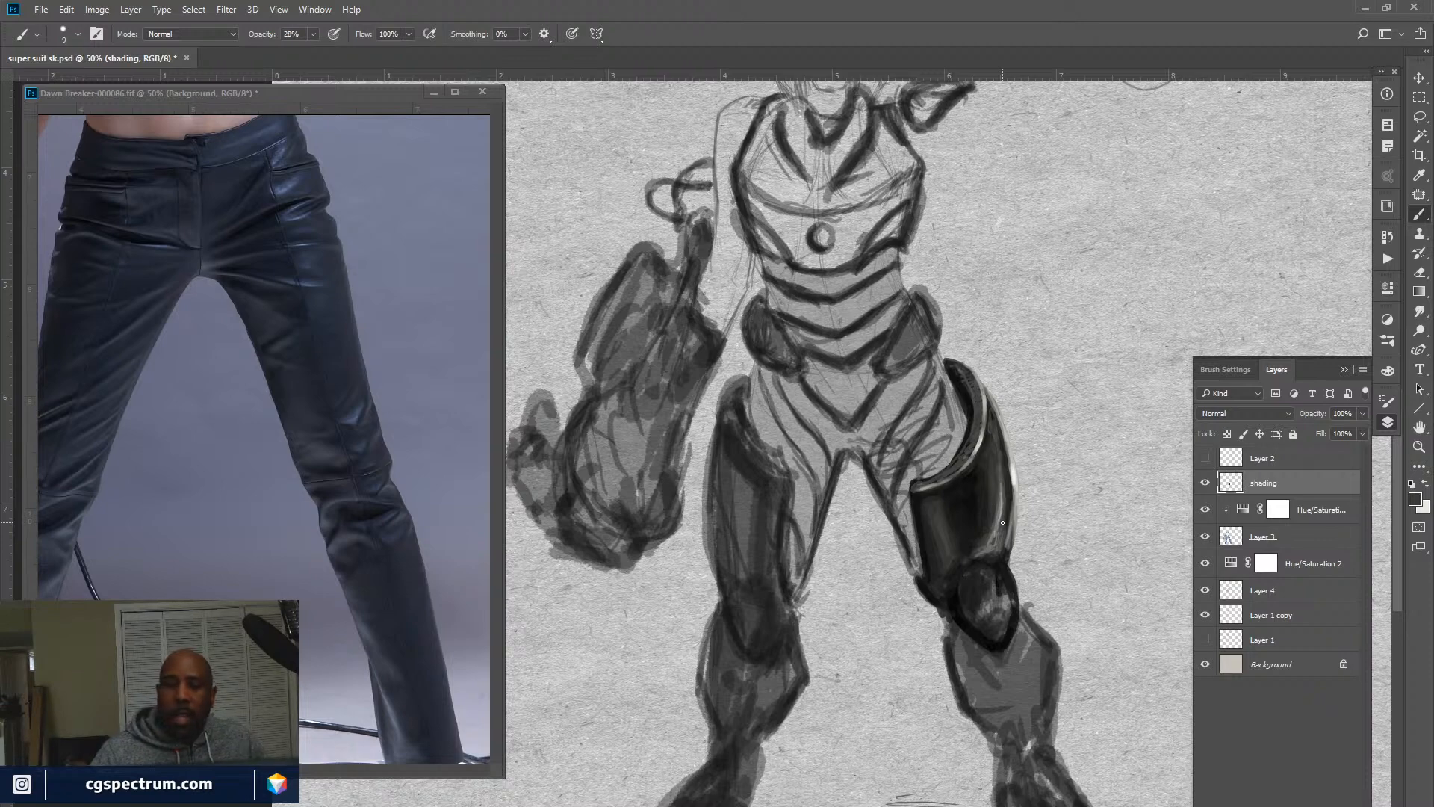
Check Layer 3's contribution to the lower legs by toggling its visibility, and set the foreground colour to black.
left_click_drag(1012, 672, 977, 546)
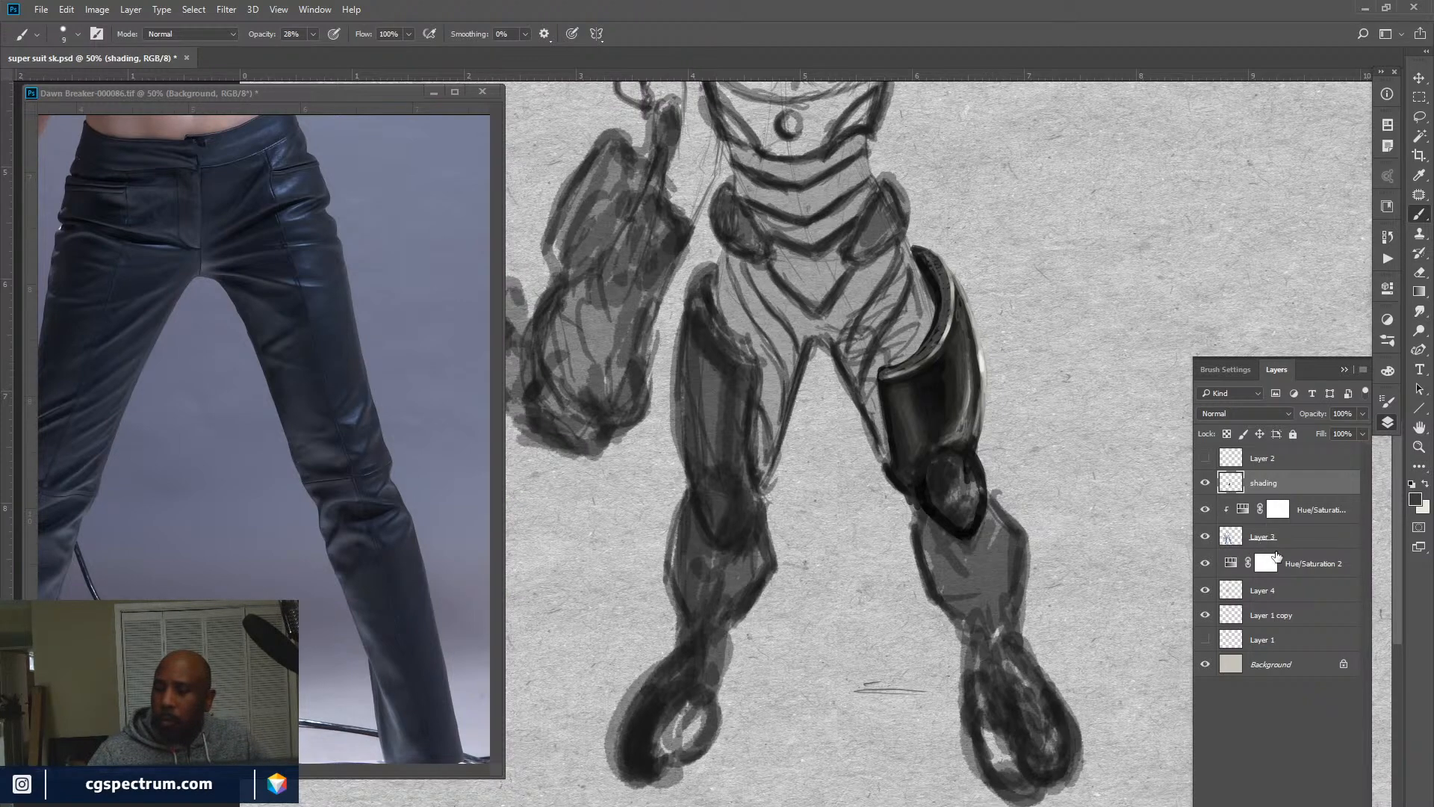
left_click(1205, 537)
left_click(1205, 537)
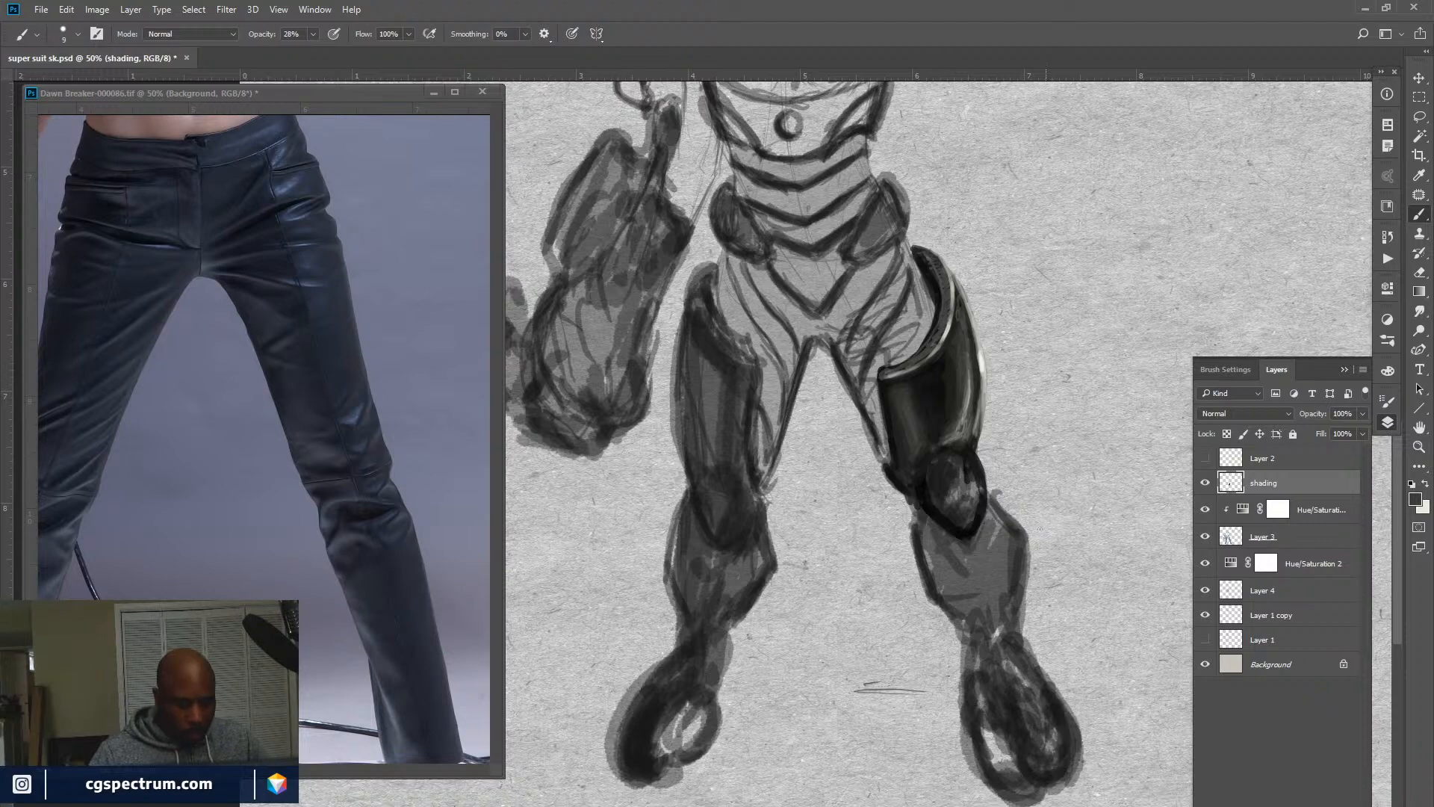
key("d")
key("x")
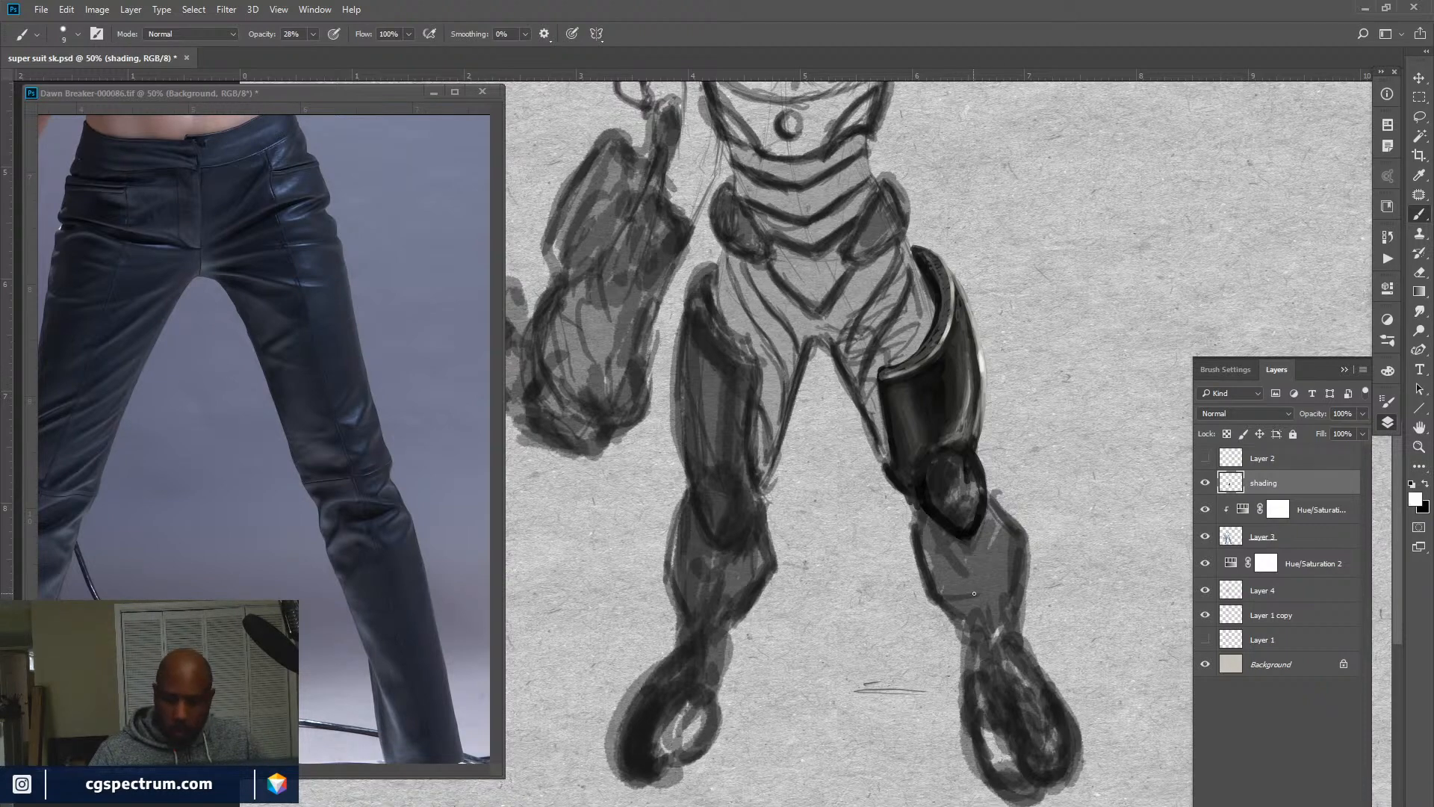
left_click(1419, 502)
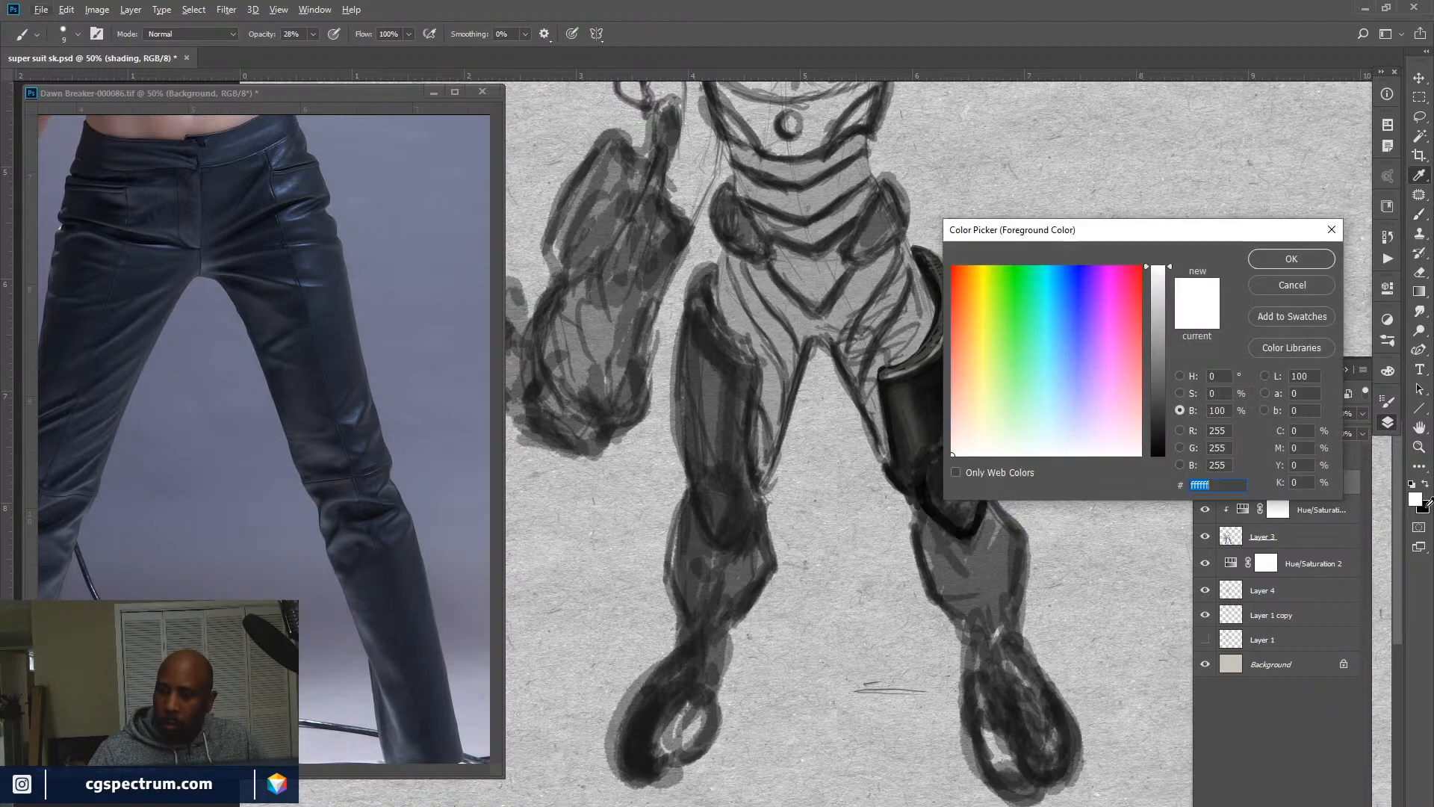
left_click(1157, 527)
left_click(1292, 259)
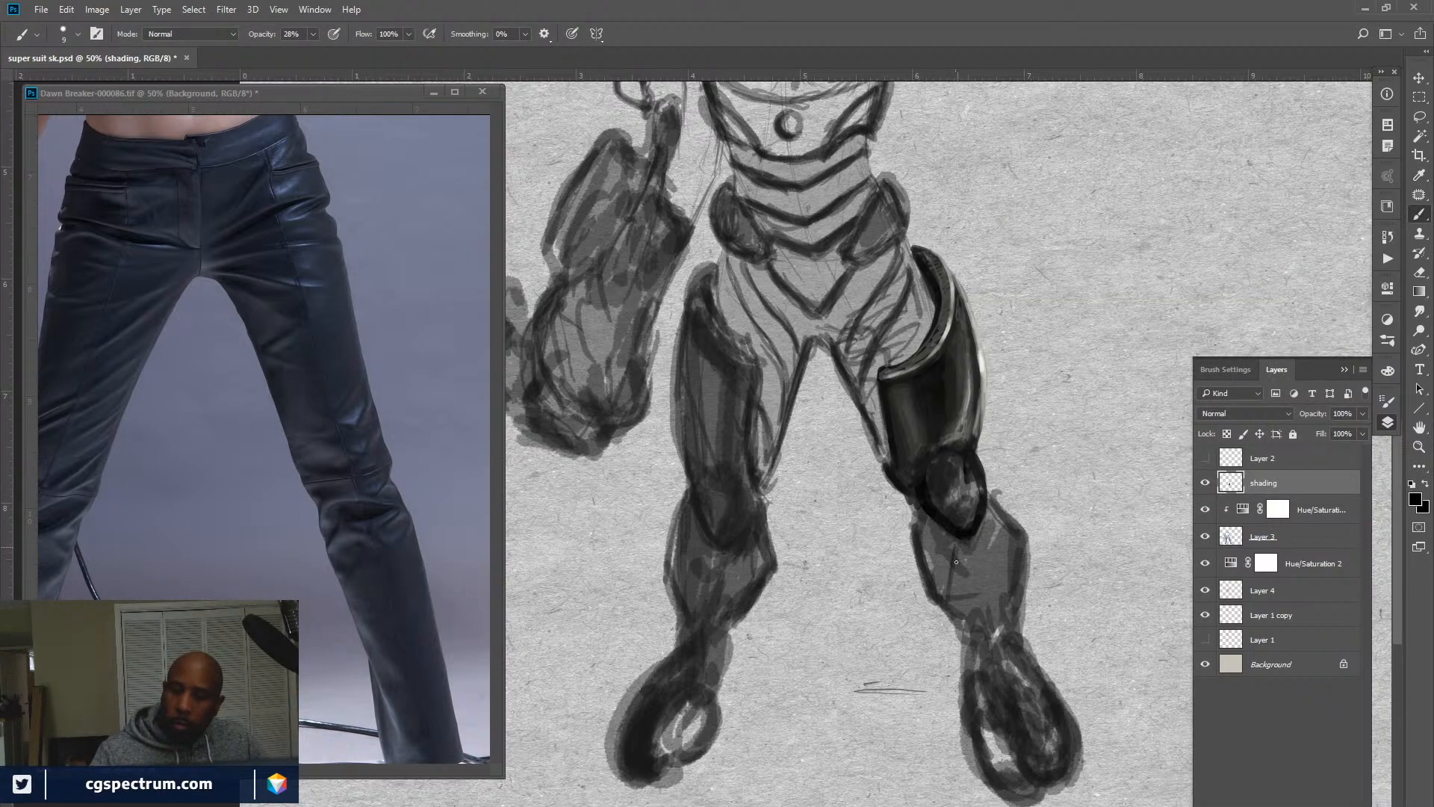
Paint black contour lines over the left shin, calf and ankle with a 20 px brush at 28% opacity.
key("bracketright")
key("bracketright")
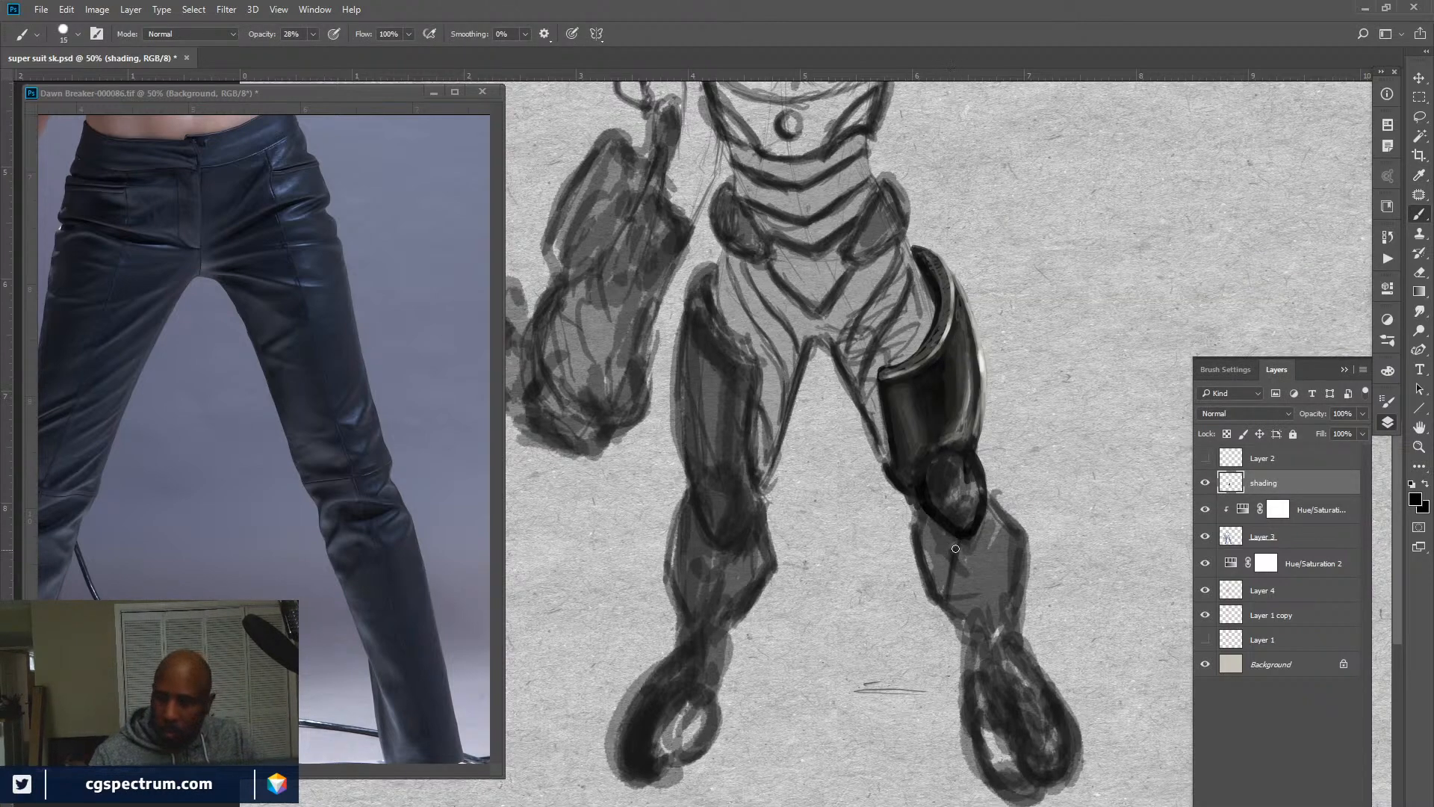
key("bracketright")
mouse_move(955, 550)
left_mouse_down()
mouse_move(944, 594)
mouse_move(959, 538)
mouse_move(960, 618)
left_mouse_up()
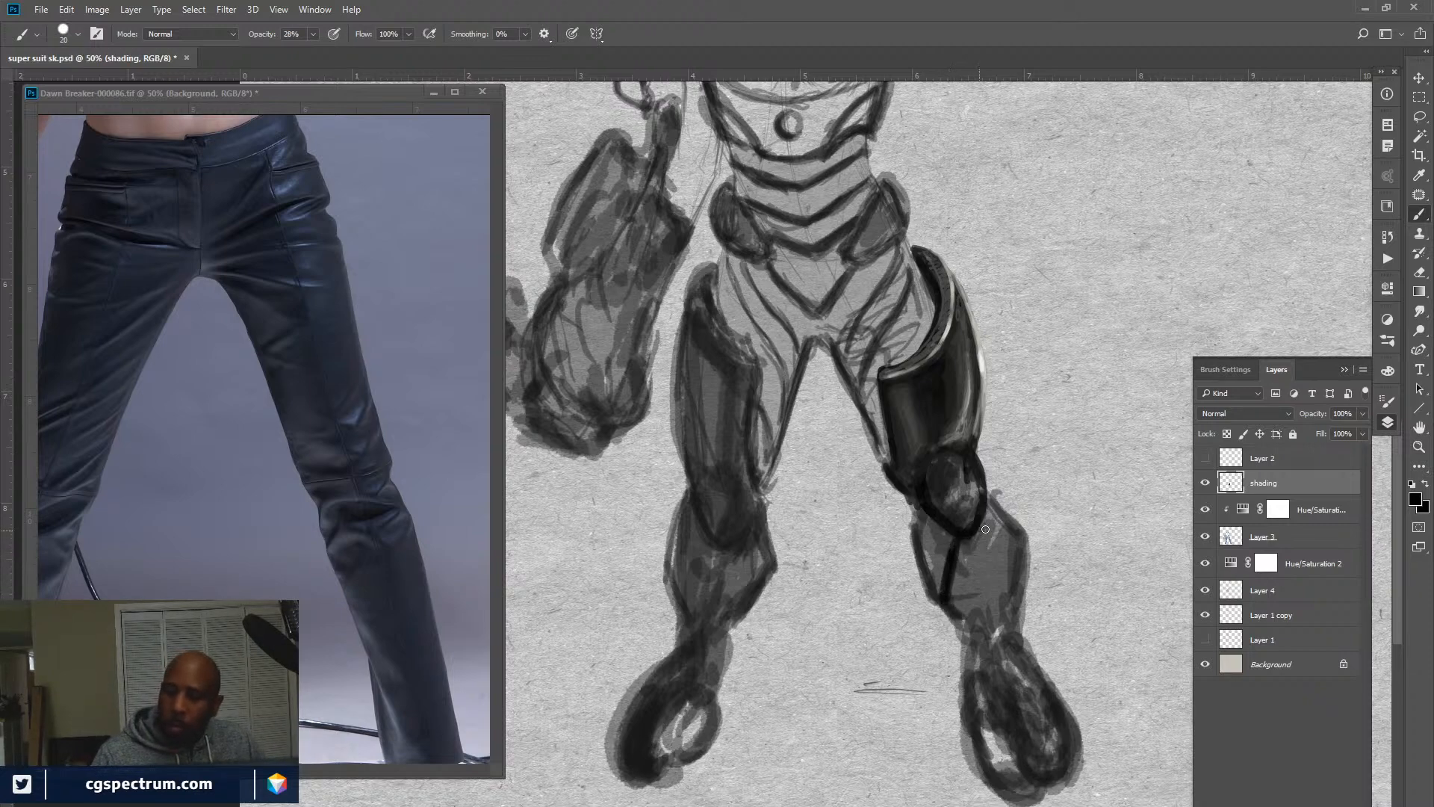
mouse_move(986, 529)
left_mouse_down()
mouse_move(1014, 558)
mouse_move(1016, 587)
mouse_move(1010, 628)
mouse_move(985, 639)
mouse_move(1009, 620)
mouse_move(982, 608)
mouse_move(1013, 636)
mouse_move(992, 663)
mouse_move(979, 631)
left_mouse_up()
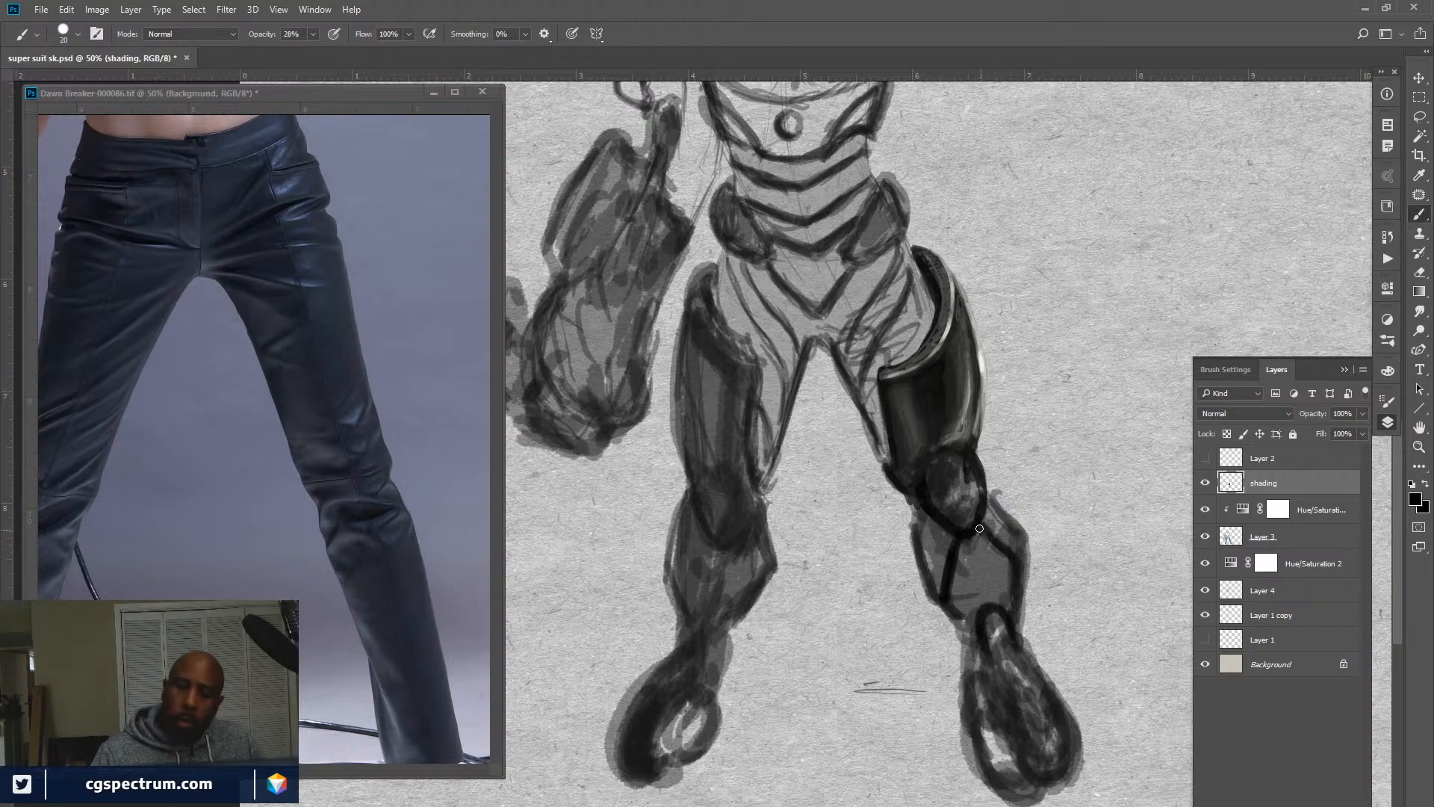
mouse_move(996, 512)
left_mouse_down()
mouse_move(978, 541)
mouse_move(942, 538)
mouse_move(952, 544)
mouse_move(926, 515)
mouse_move(983, 525)
mouse_move(988, 508)
mouse_move(920, 529)
mouse_move(914, 549)
left_mouse_up()
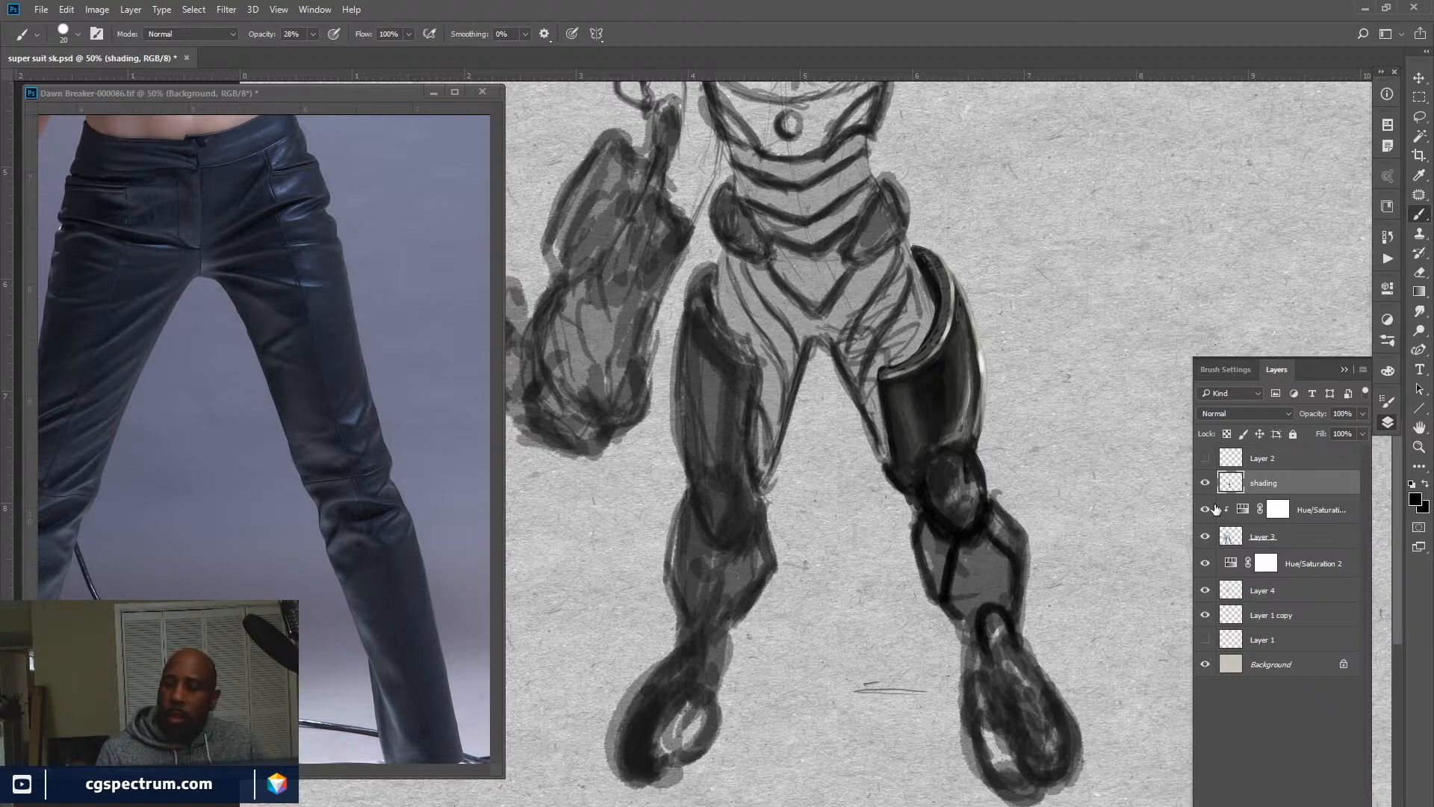
Compare the shading with the sketch and clean up the left lower leg's outer edge on Layer 3 with the Eraser.
left_click(1205, 483)
left_click(1205, 482)
left_click(1261, 537)
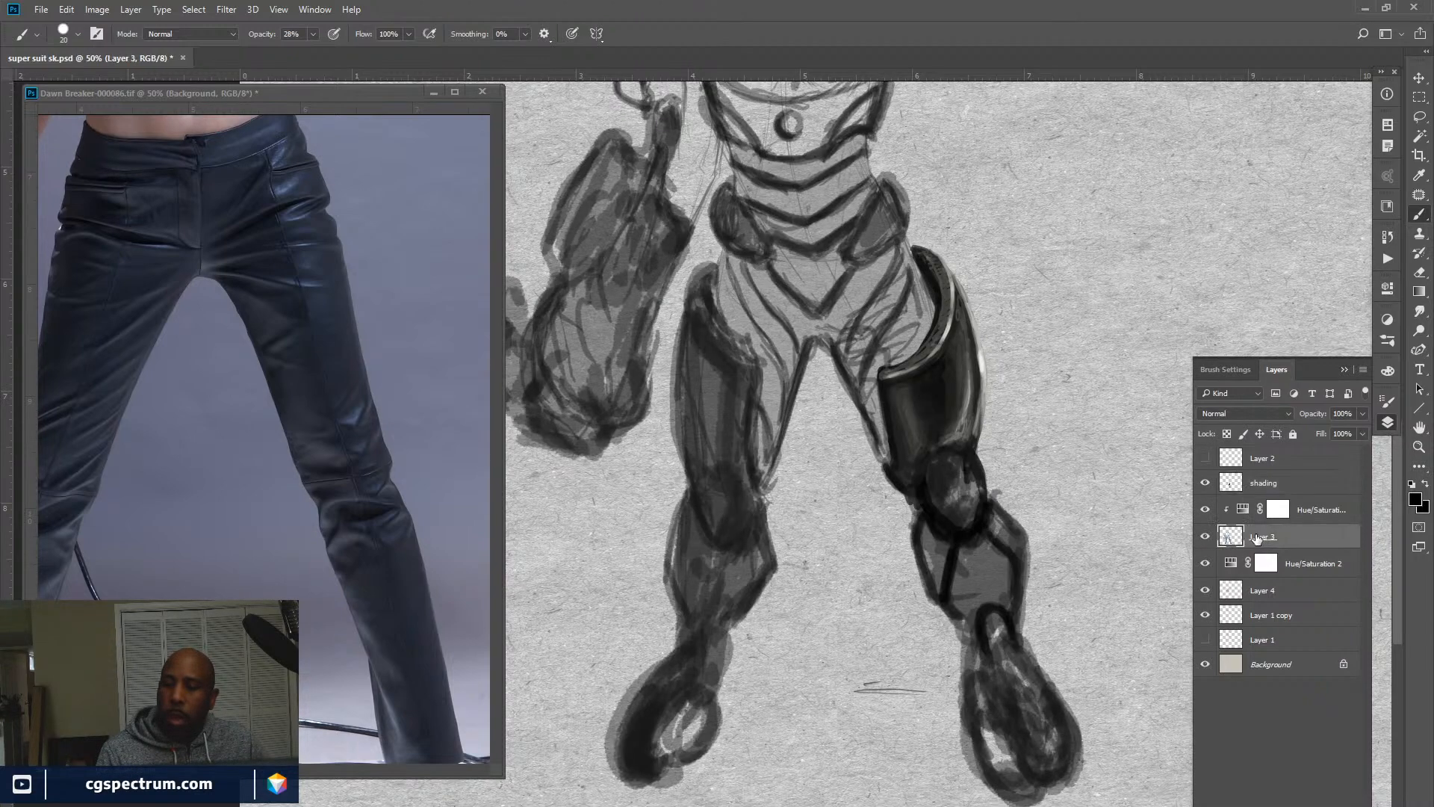
key("e")
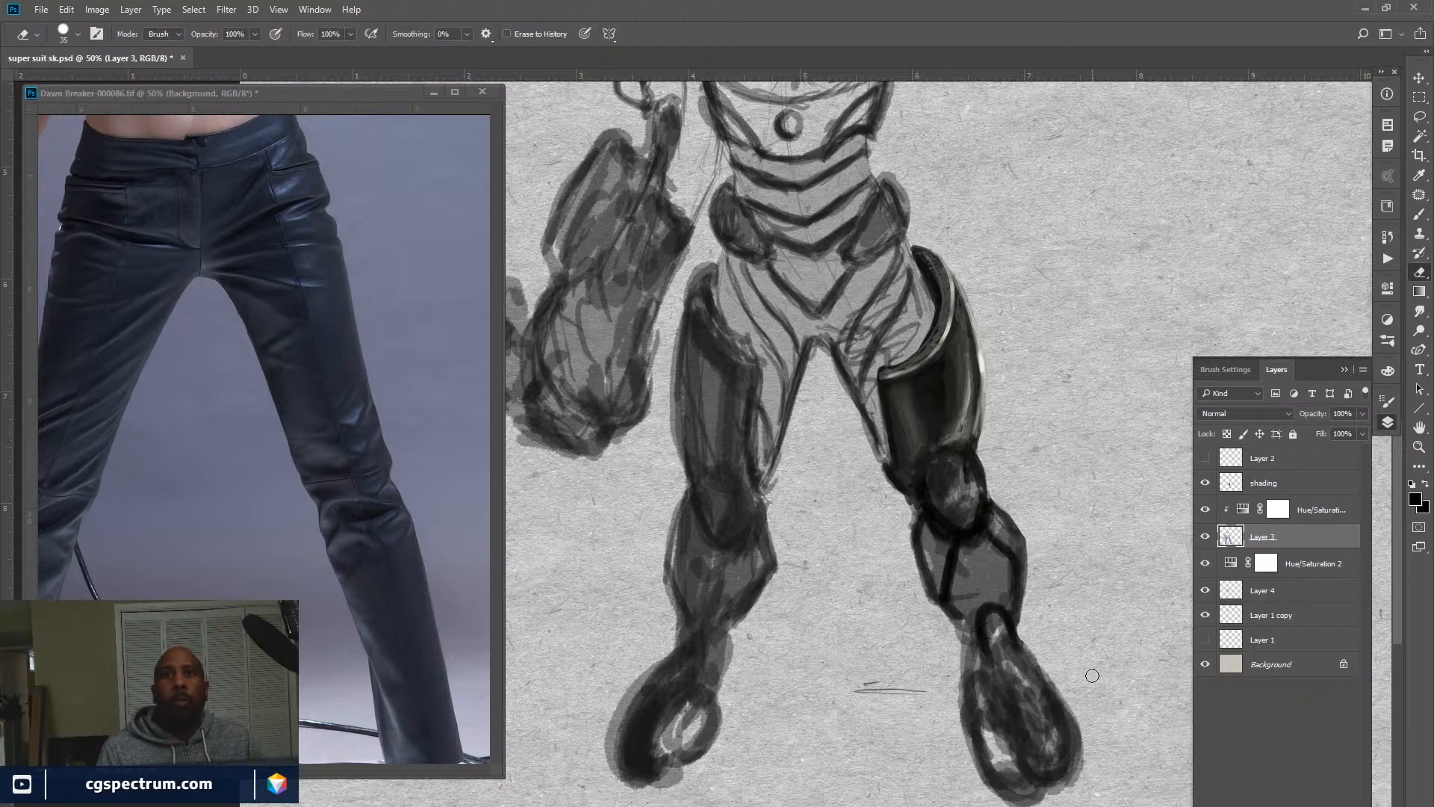
left_click(1267, 486)
key("b")
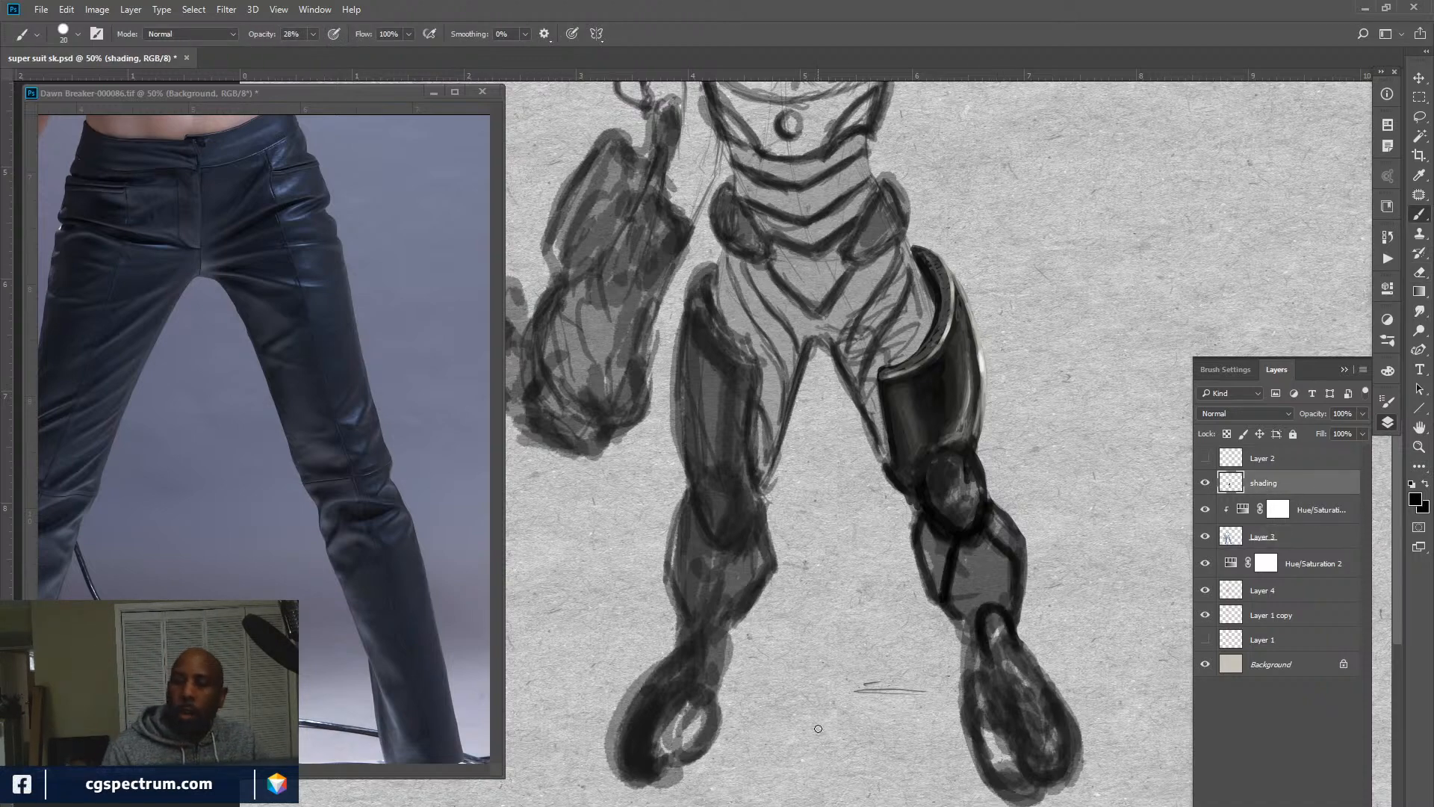
Toggle the shading layer's visibility to compare the painted left leg with the underlying sketch.
left_click(1205, 484)
left_click(1205, 484)
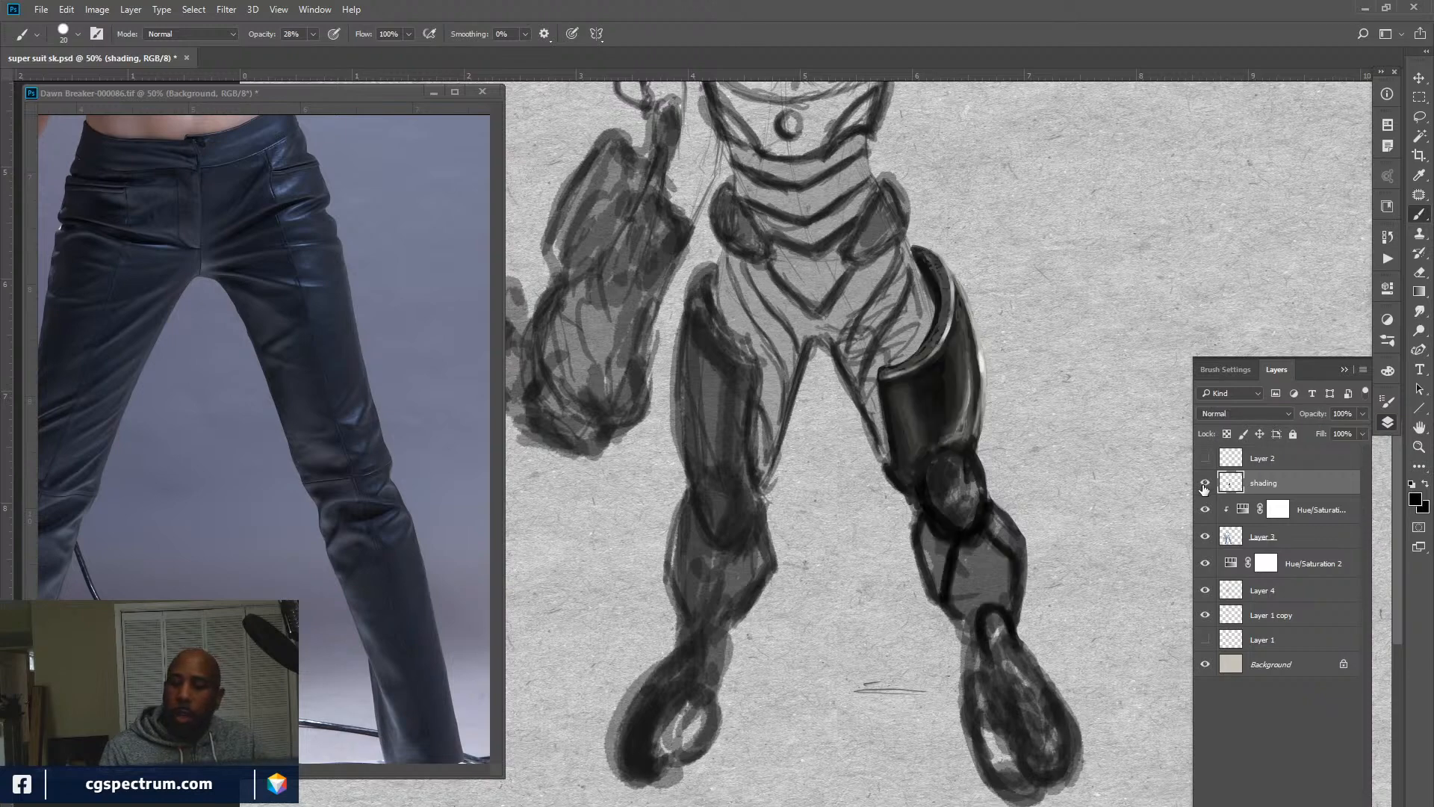
key("e")
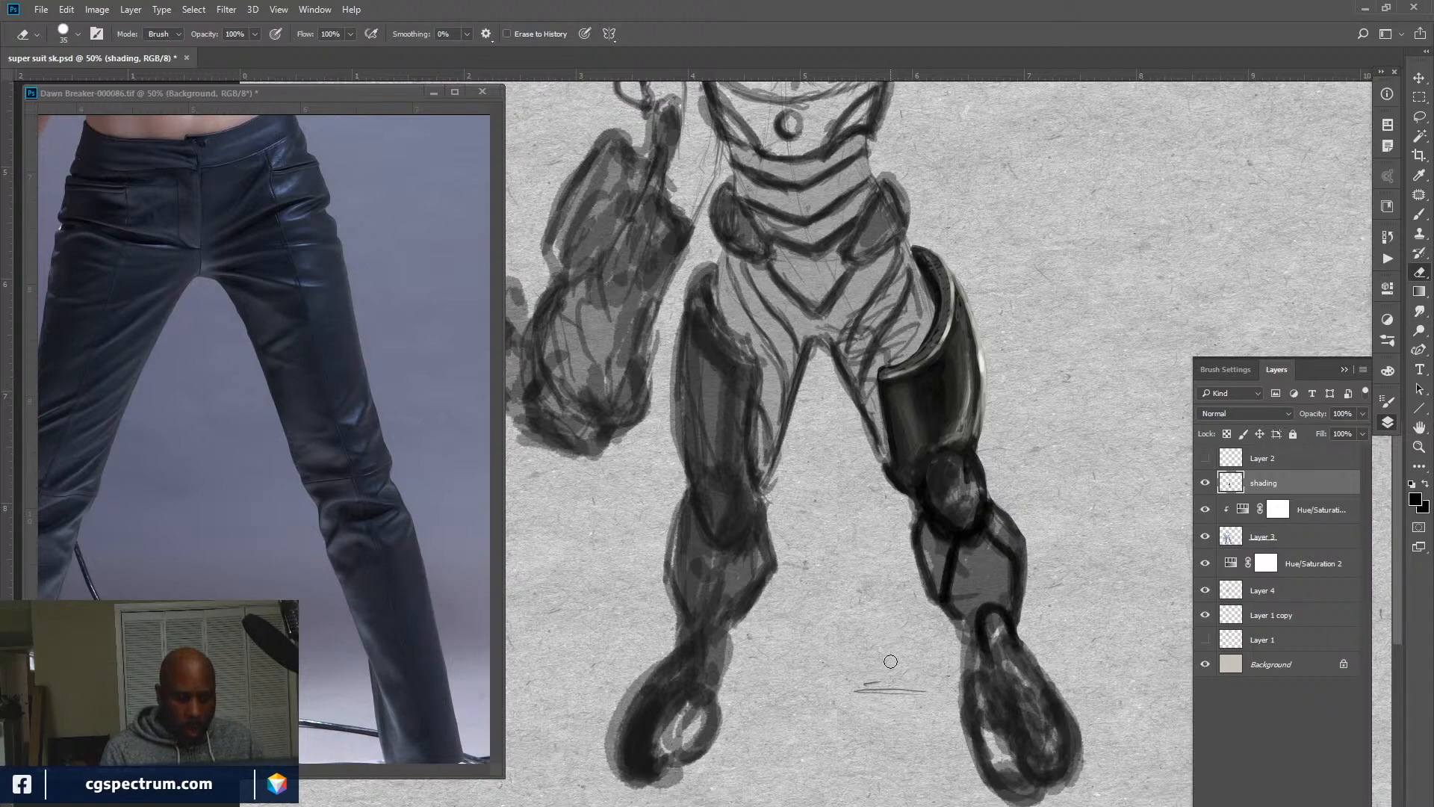
key("b")
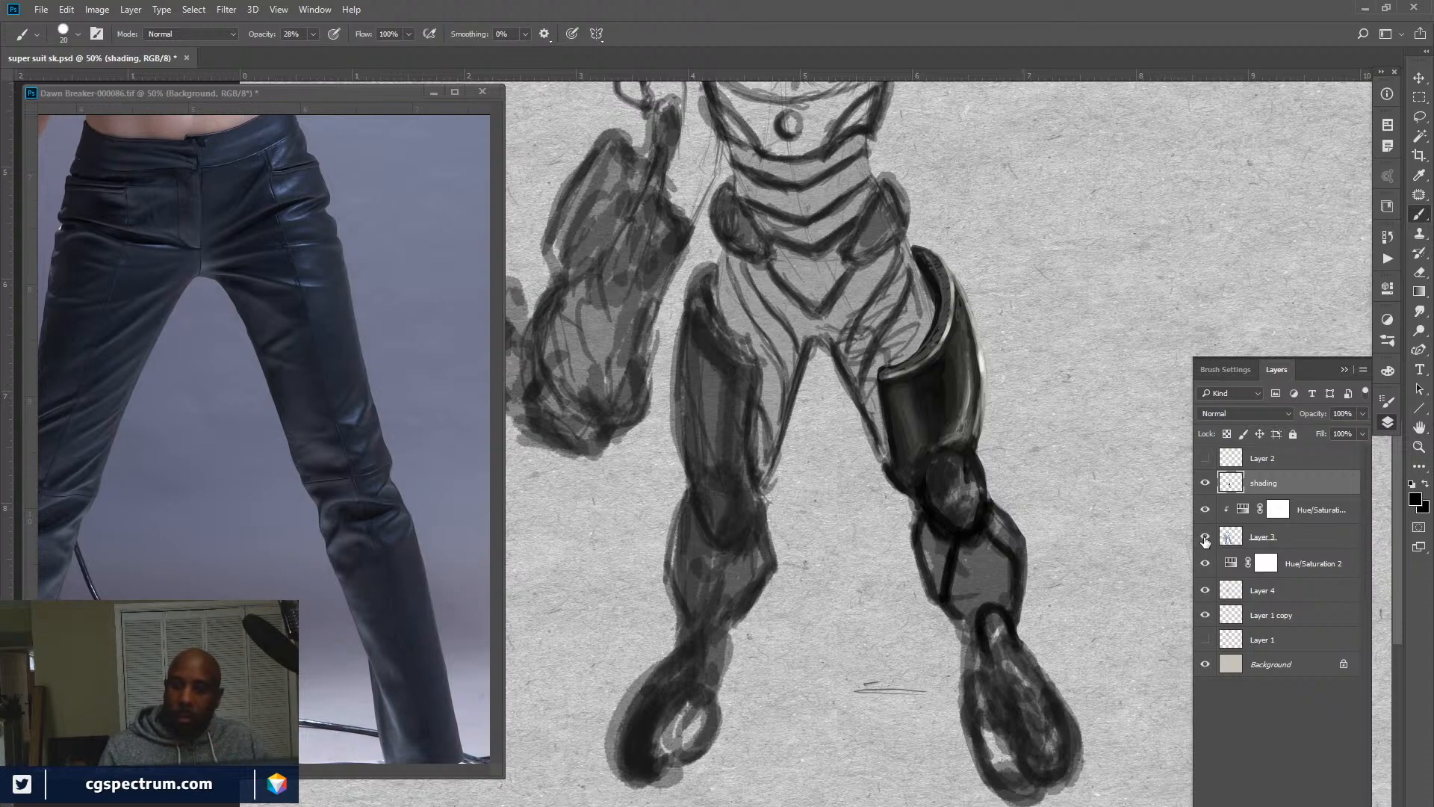
Select Layer 3 and toggle its visibility to compare the sketch with the painted leg shading.
left_click(1205, 536)
left_click(1205, 537)
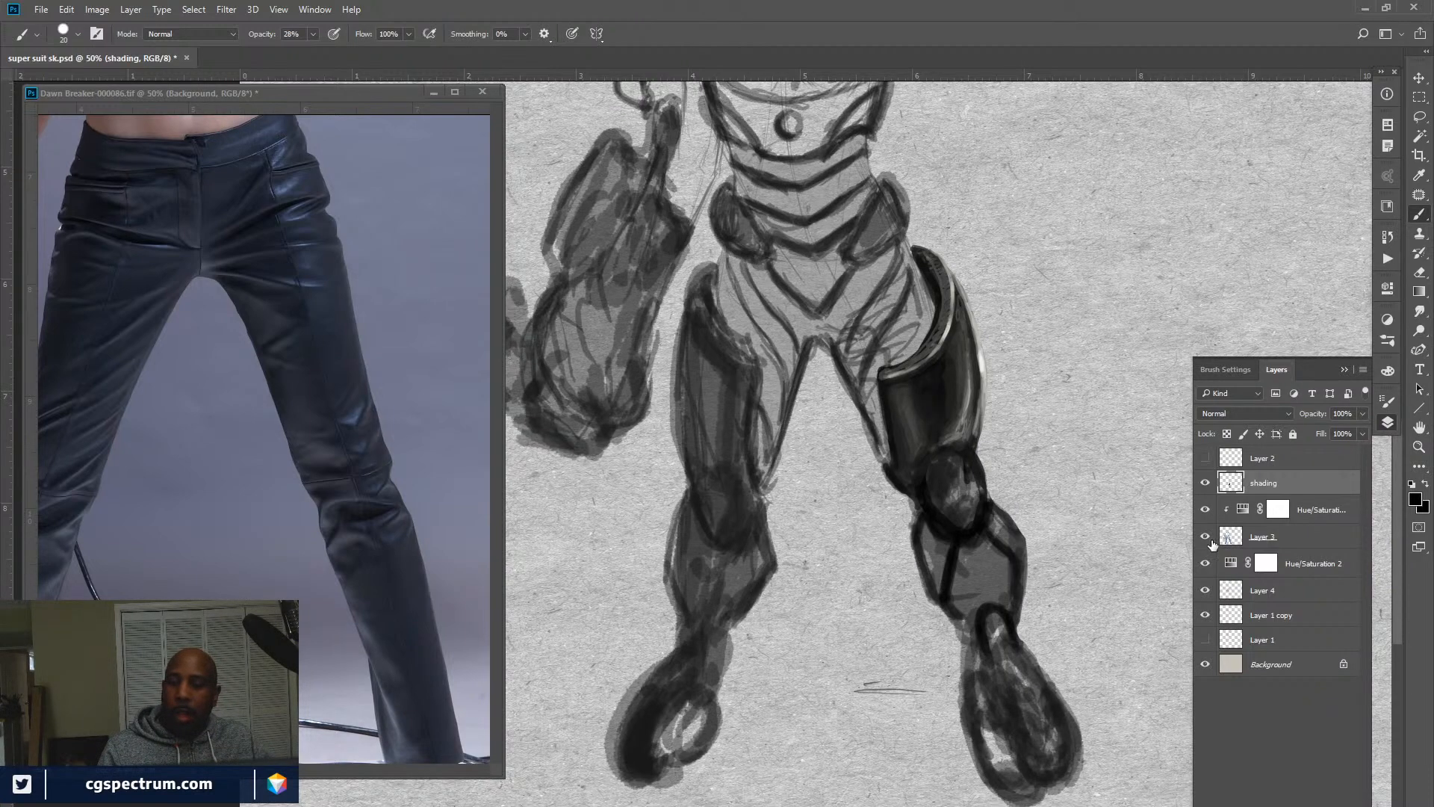
left_click(1264, 538)
left_click(1205, 536)
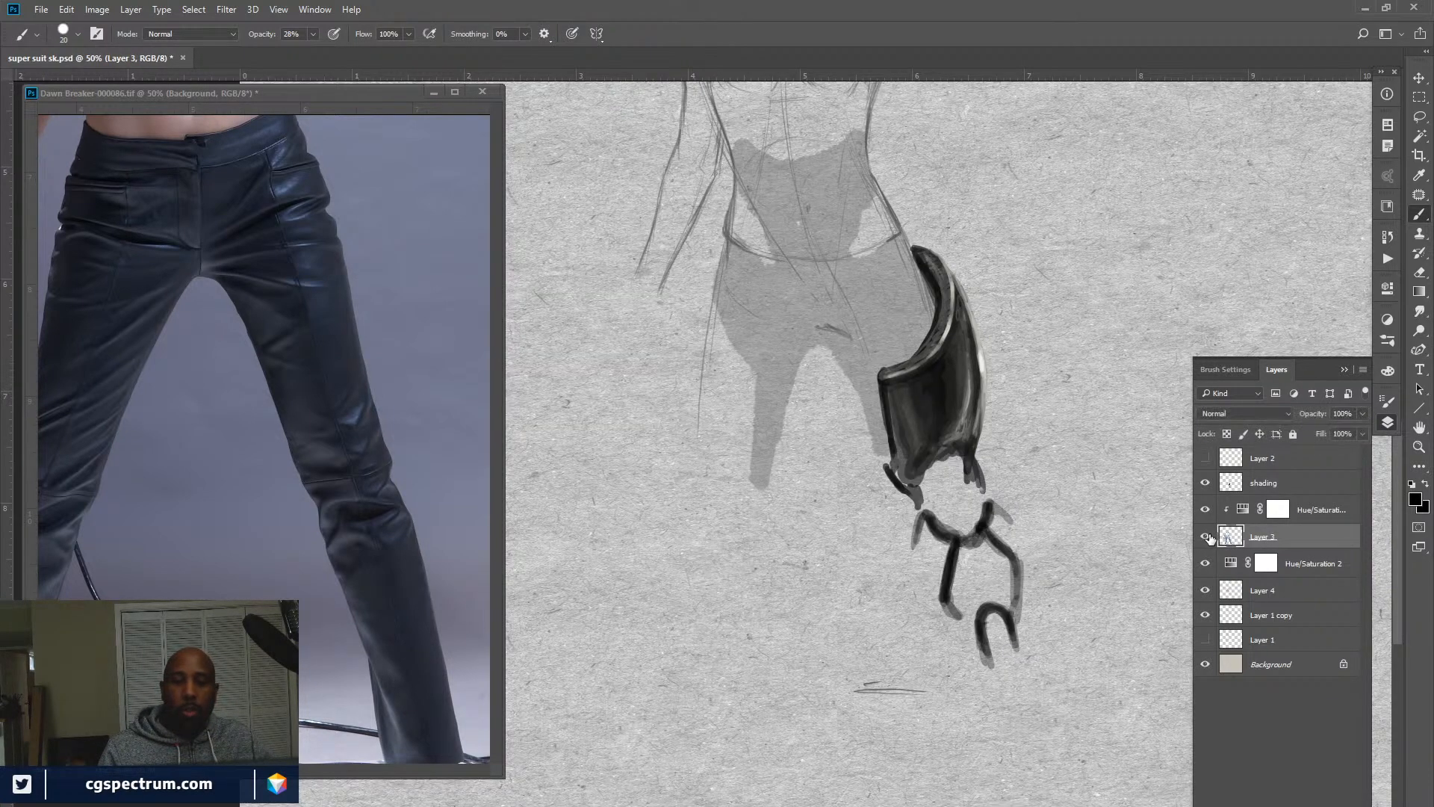
left_click(1205, 537)
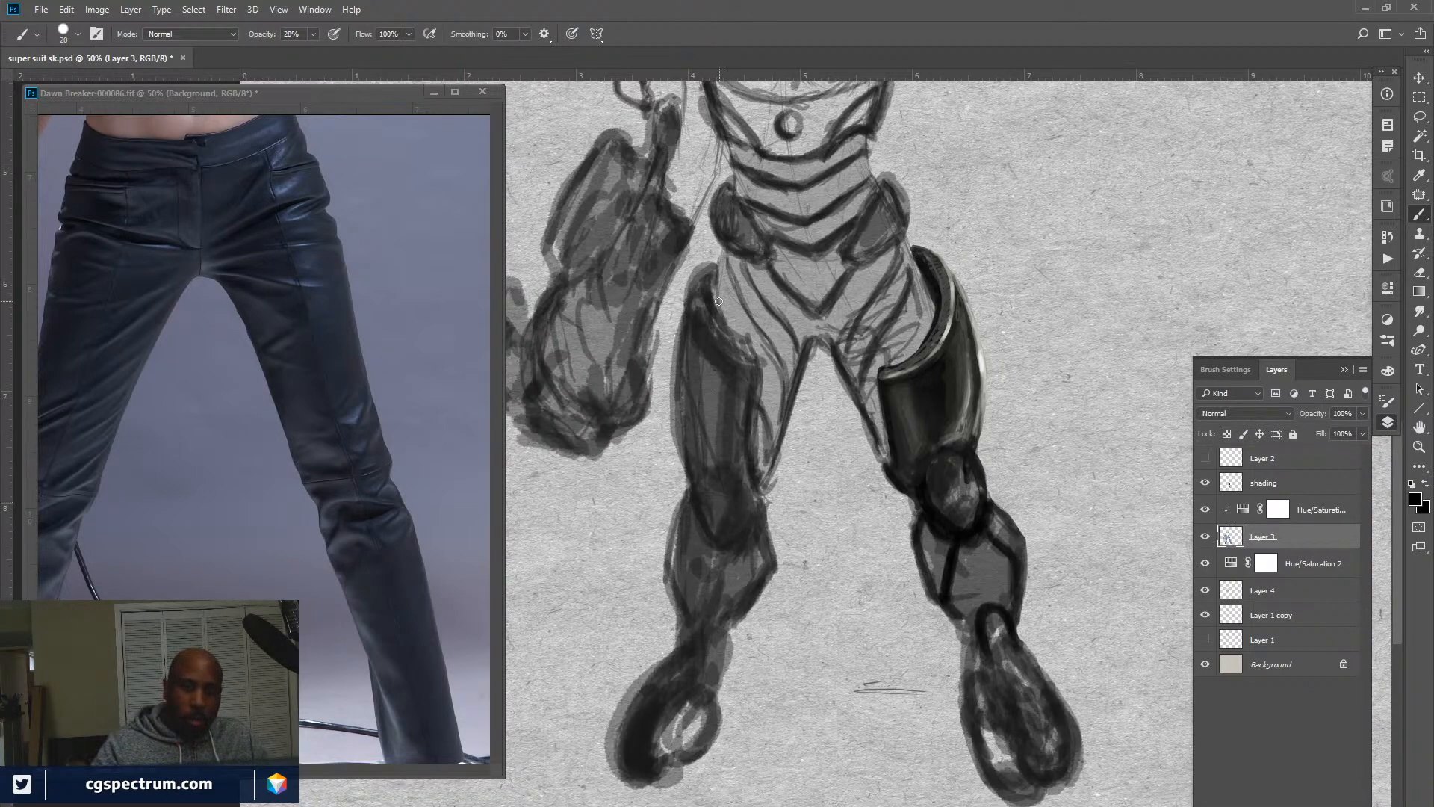
Erase stray paint on Layer 3 around the knees and along both edges of the character's unshaded lower leg.
key("e")
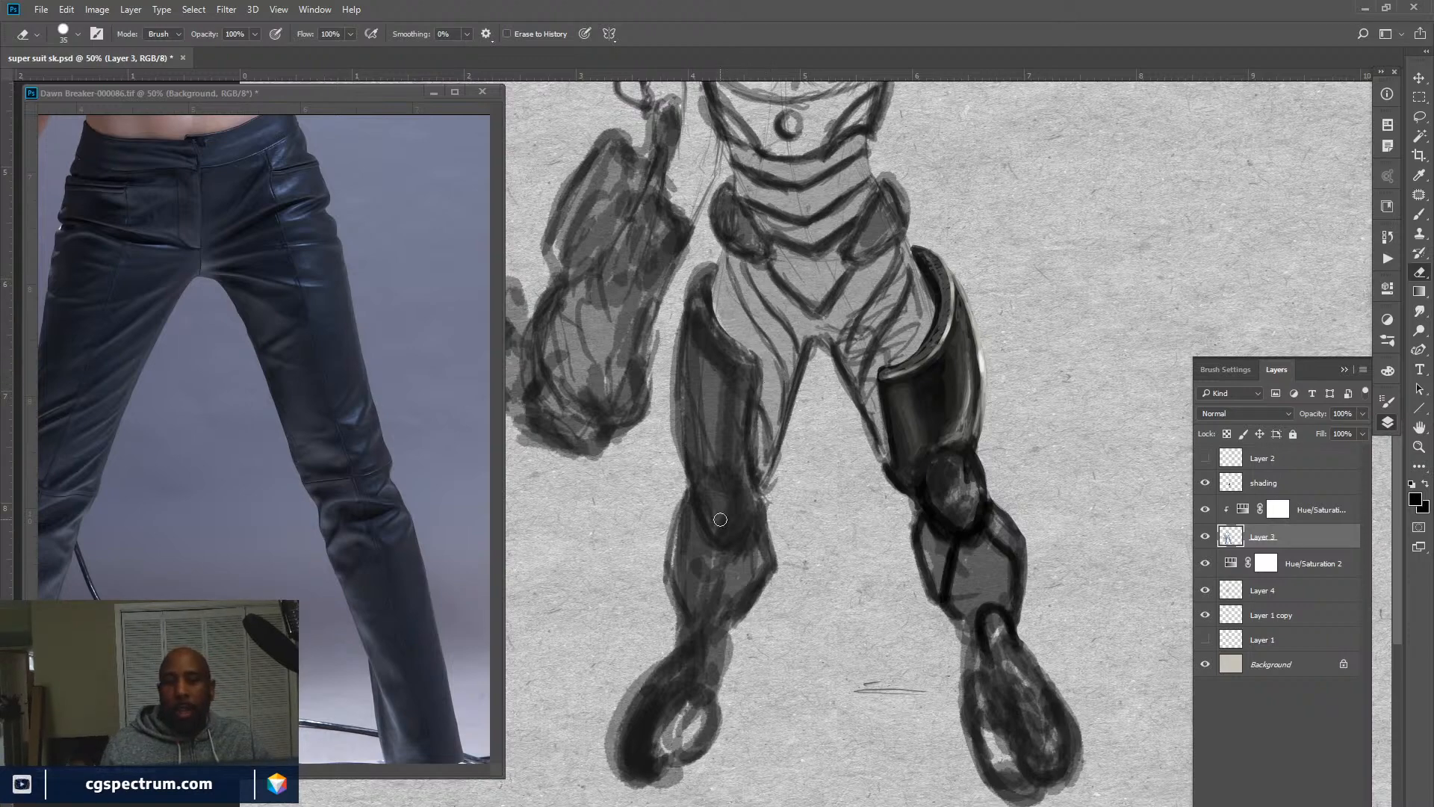
left_click(1205, 537)
left_click(1205, 536)
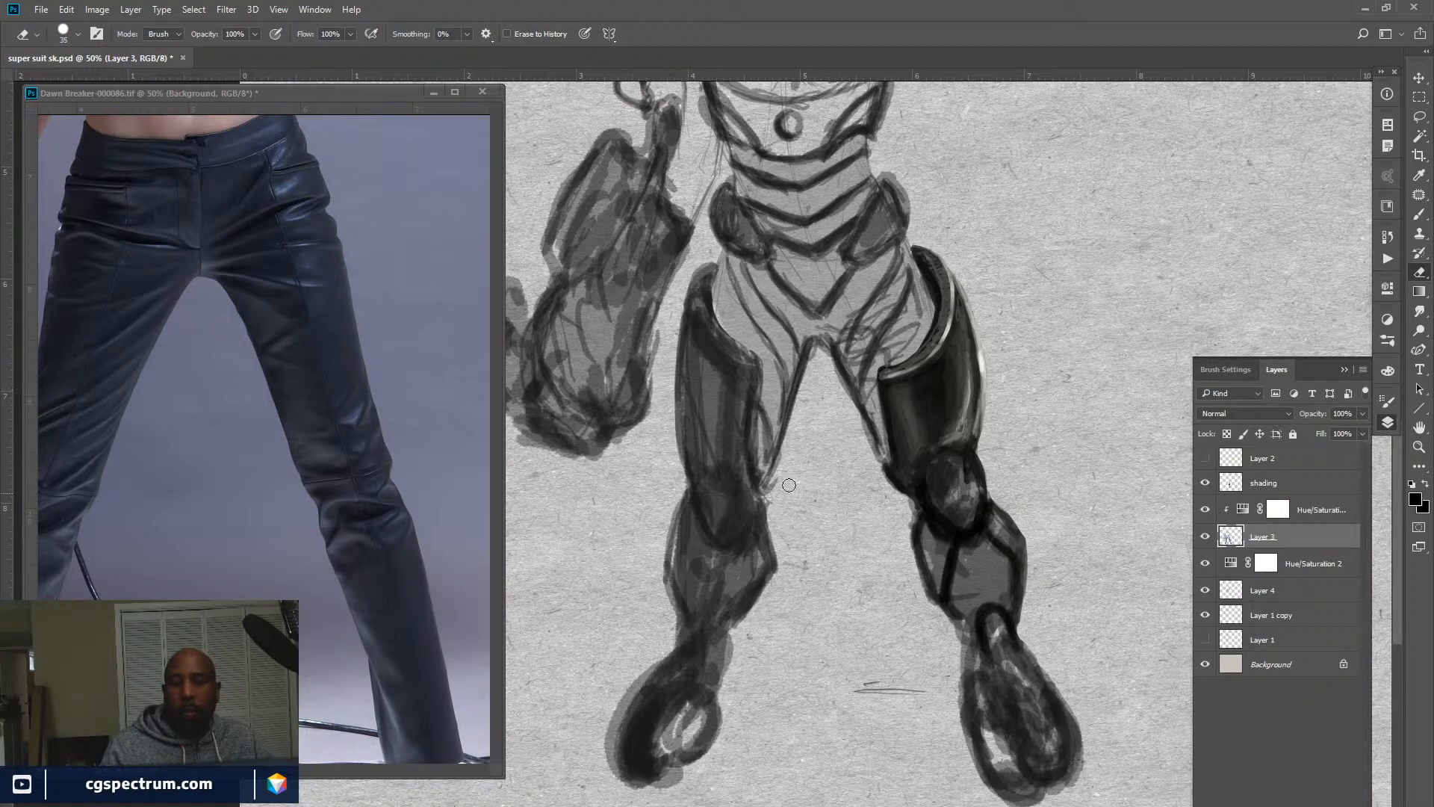
mouse_move(789, 452)
left_mouse_down()
mouse_move(771, 498)
mouse_move(771, 590)
left_mouse_up()
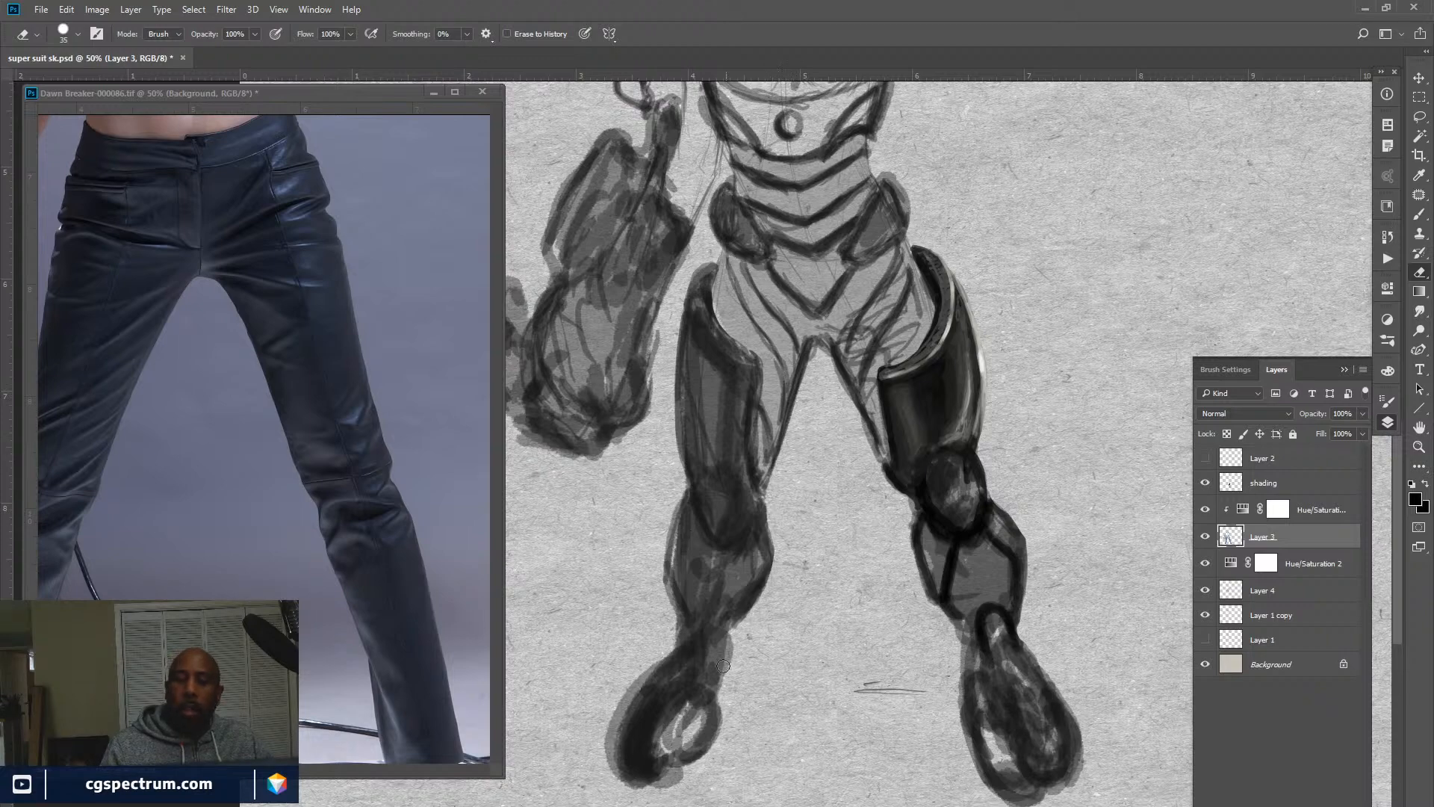
left_click(1206, 536, "alt")
left_click(1205, 536, "alt")
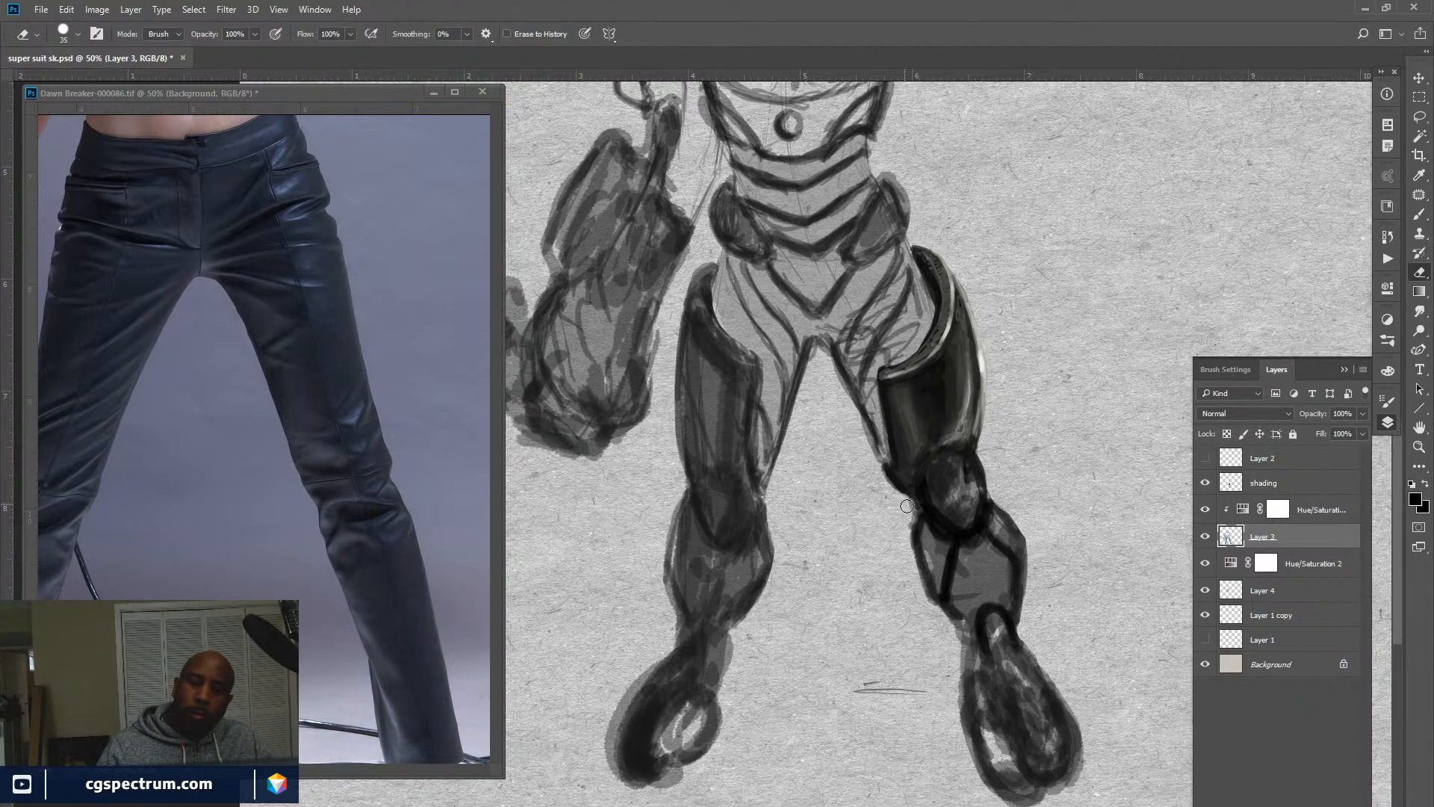
left_click_drag(905, 505, 906, 530)
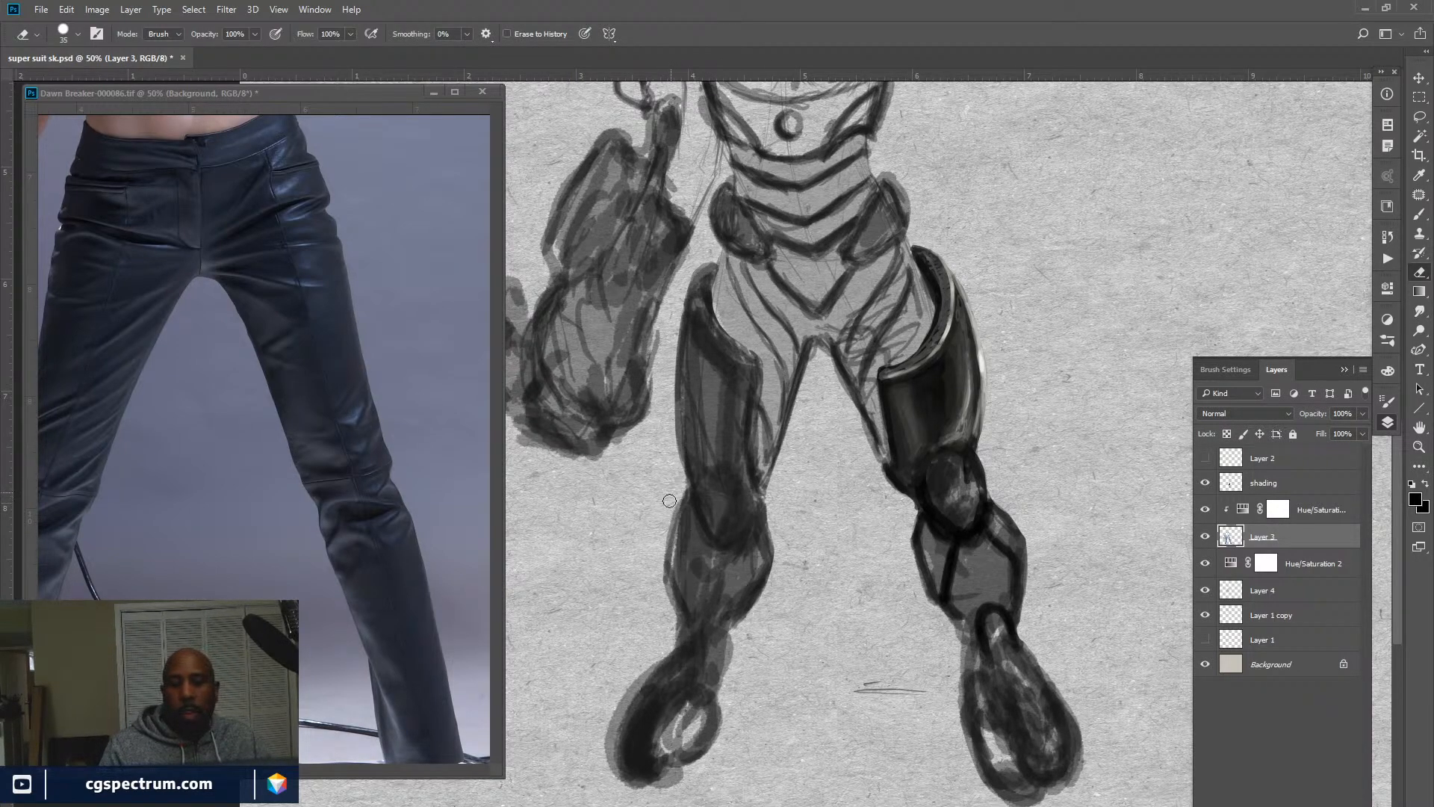
left_click_drag(673, 501, 660, 583)
mouse_move(664, 529)
left_mouse_down()
mouse_move(669, 605)
mouse_move(640, 720)
left_mouse_up()
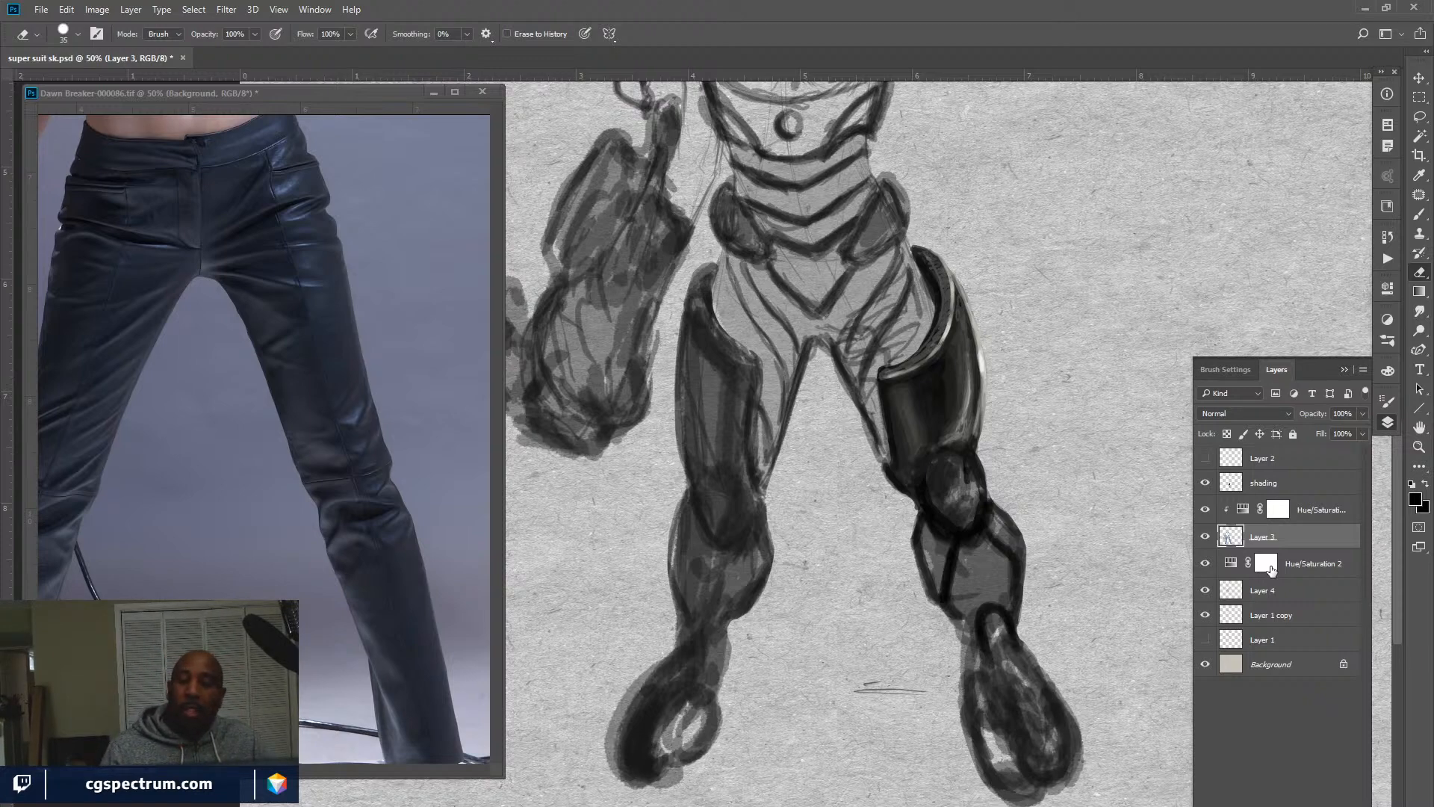
Toggle Layer 3 and the shading layer to compare their contributions to the figure, leaving the shading layer selected for the Brush.
left_click(1206, 536)
left_click(1205, 537)
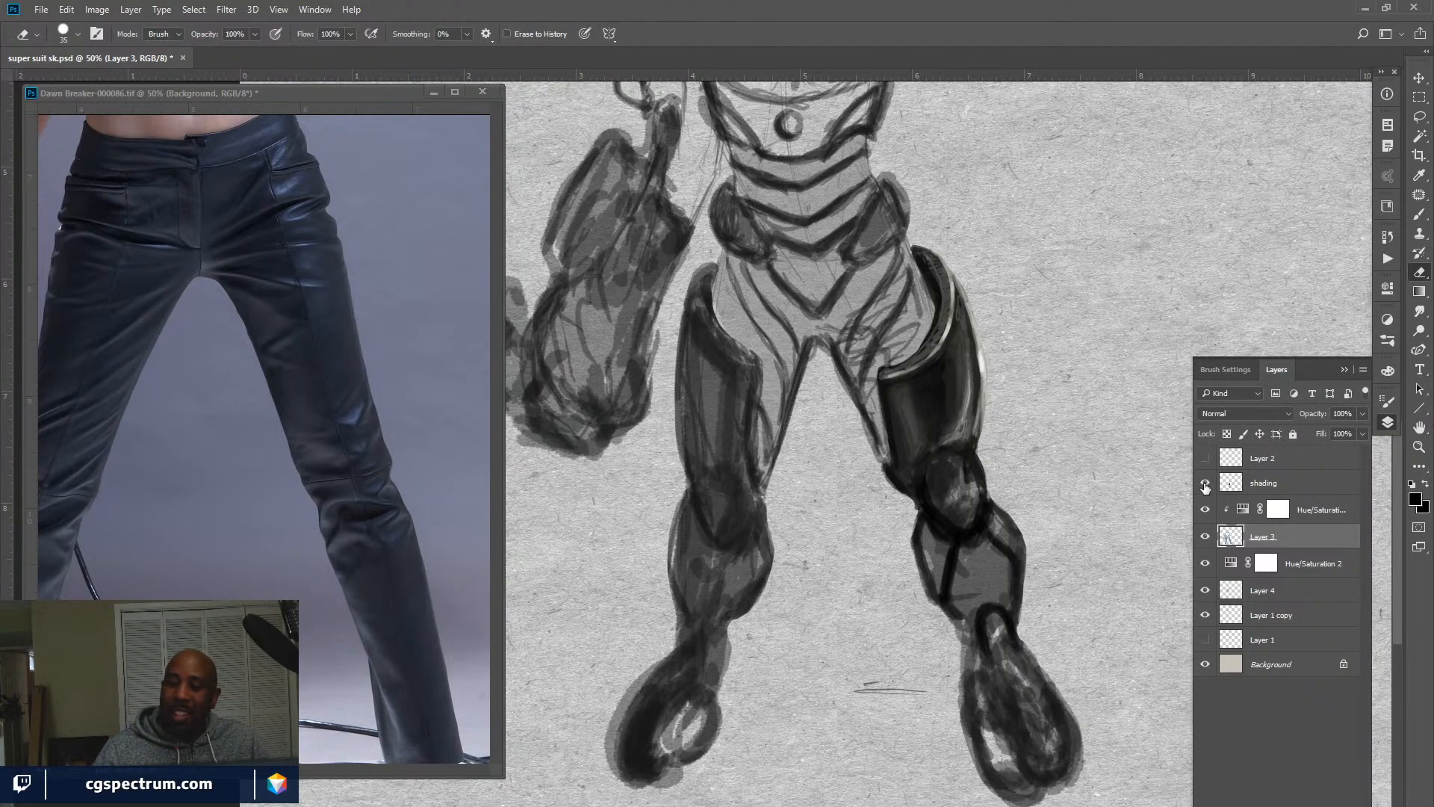
left_click(1205, 483)
left_click(1204, 483)
left_click(1275, 486)
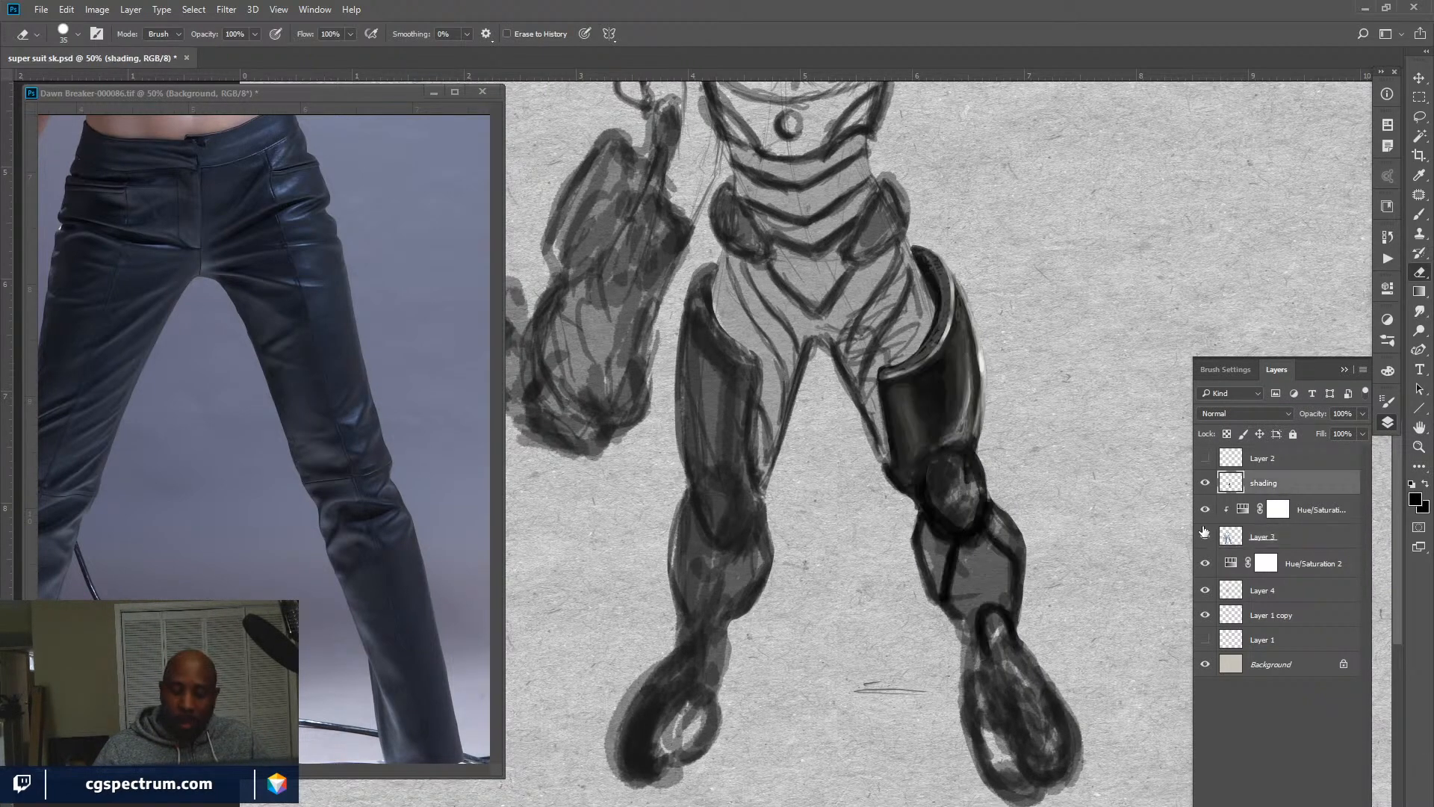
key("b")
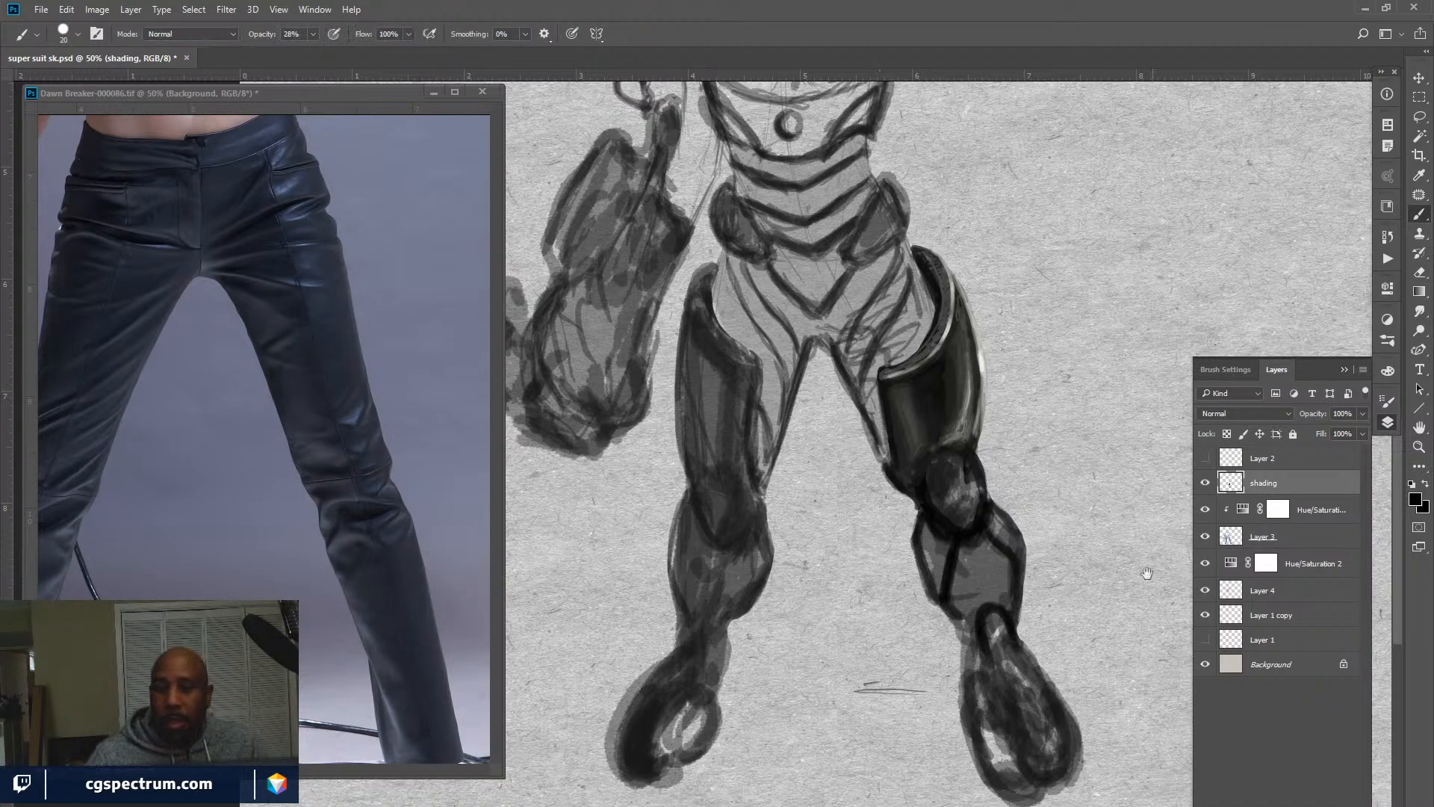
left_click_drag(1044, 583, 1044, 738)
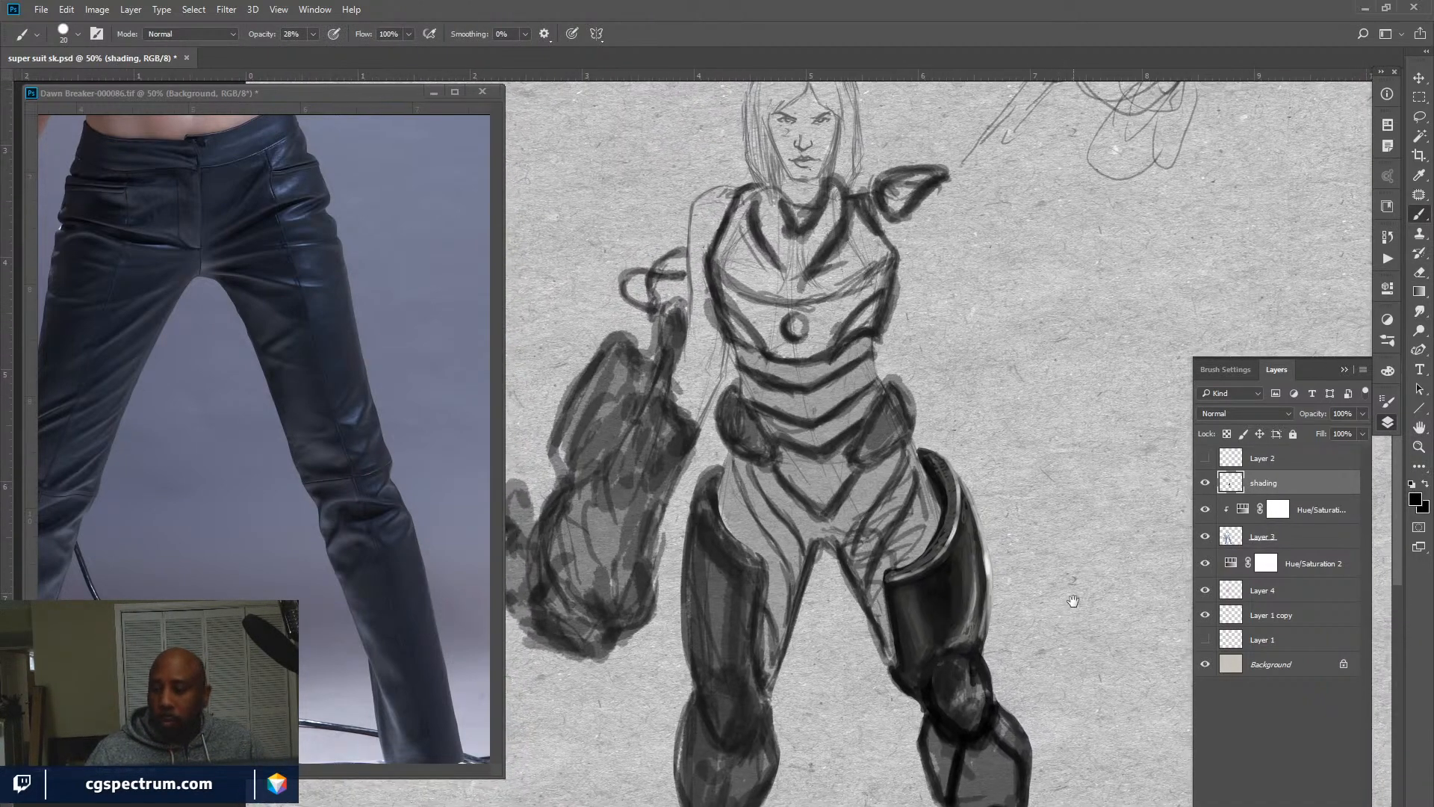
left_click_drag(1002, 663, 1088, 662)
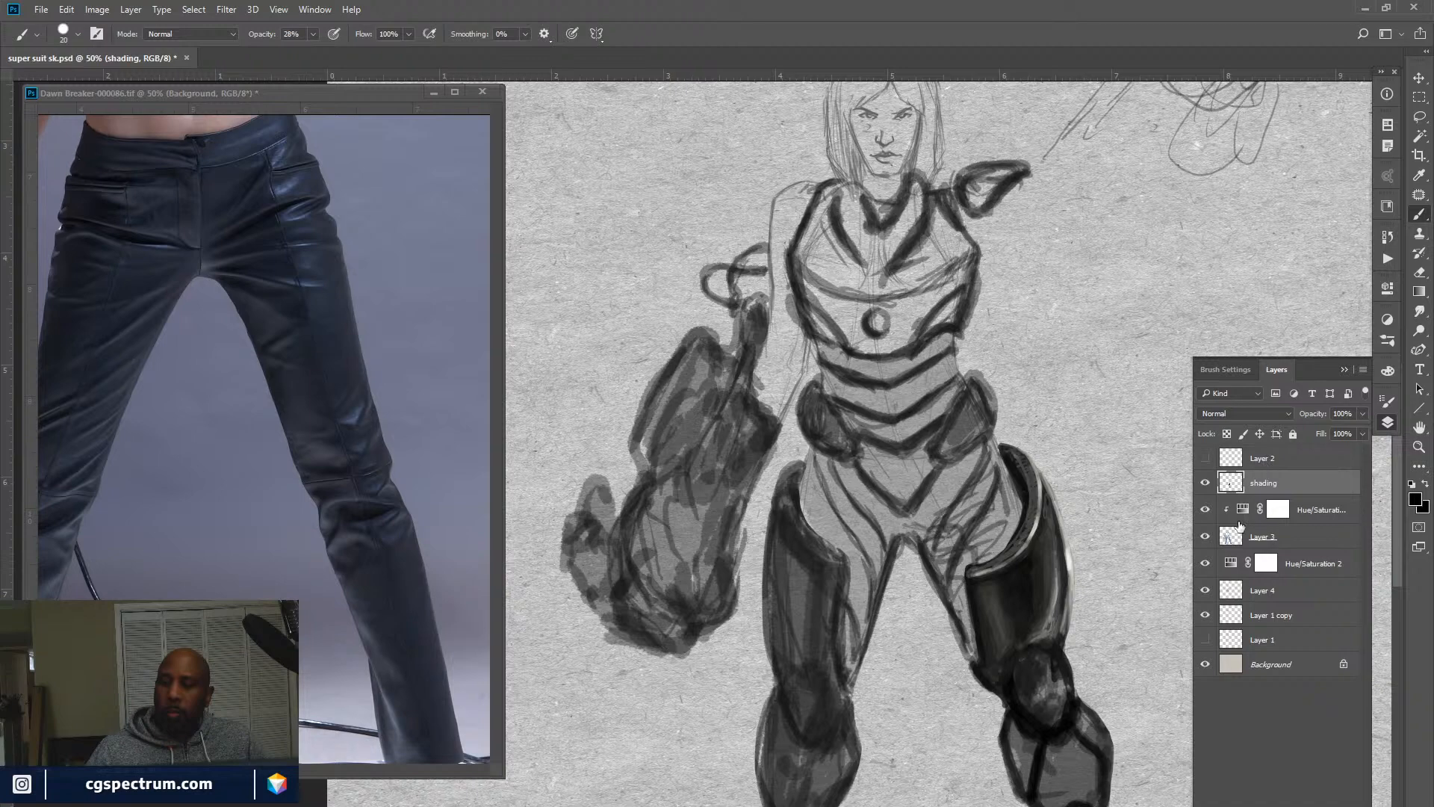
left_click(1206, 483)
left_click(1207, 483)
Add a new layer above the shading layer in Overlay mode and set the foreground colour to bright blue.
key("ctrl+shift+alt+n")
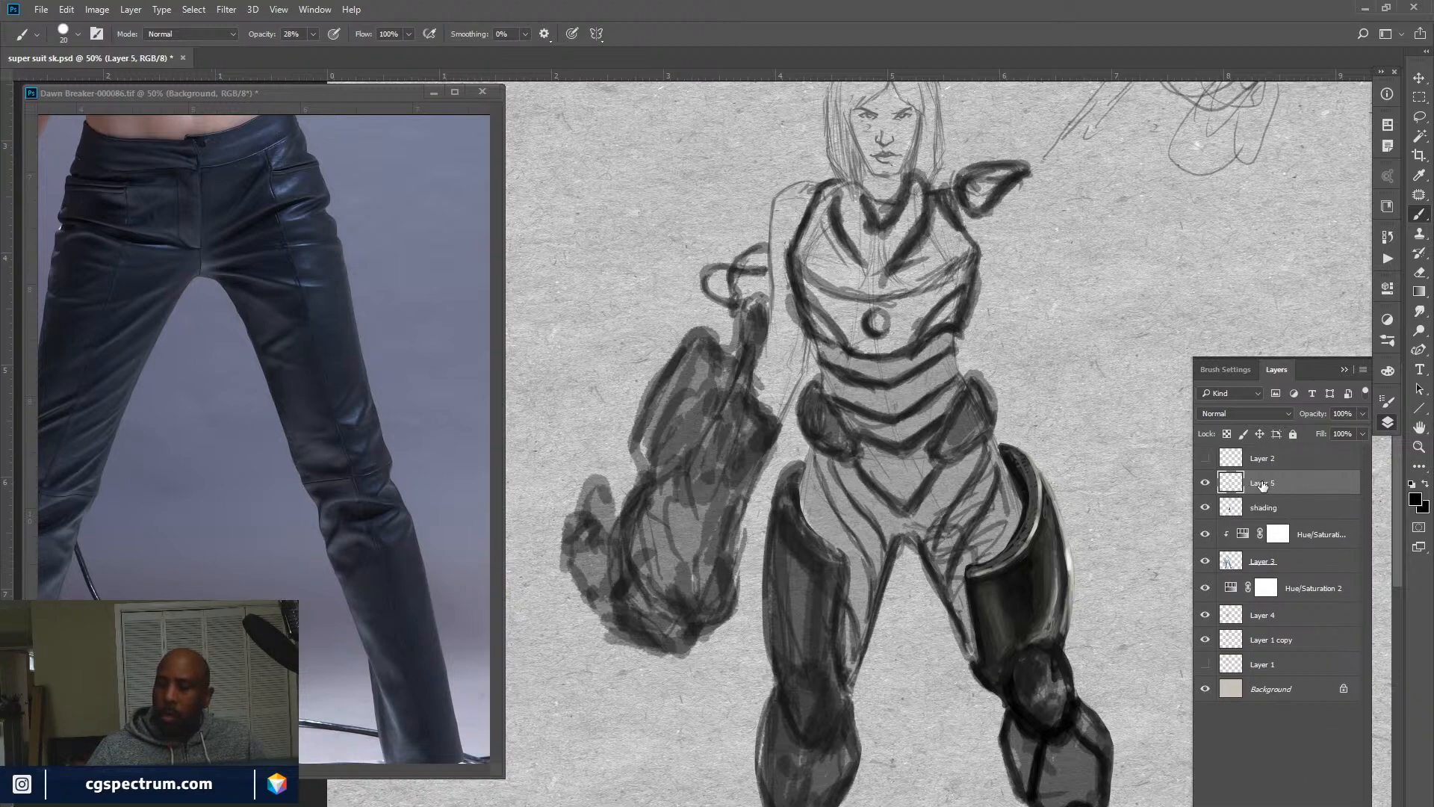
left_click(1267, 416)
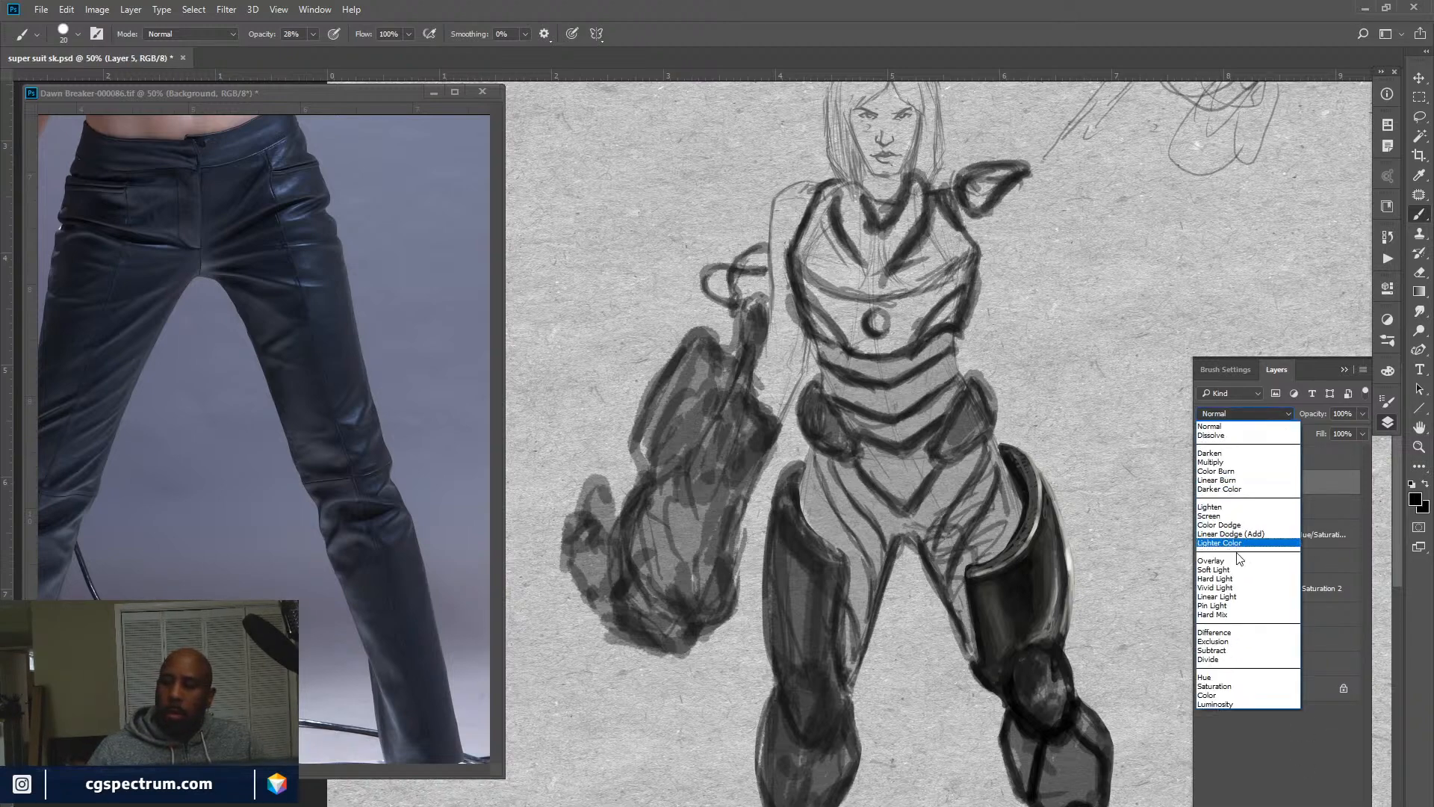
left_click(1242, 561)
left_click_drag(1106, 563, 1108, 565)
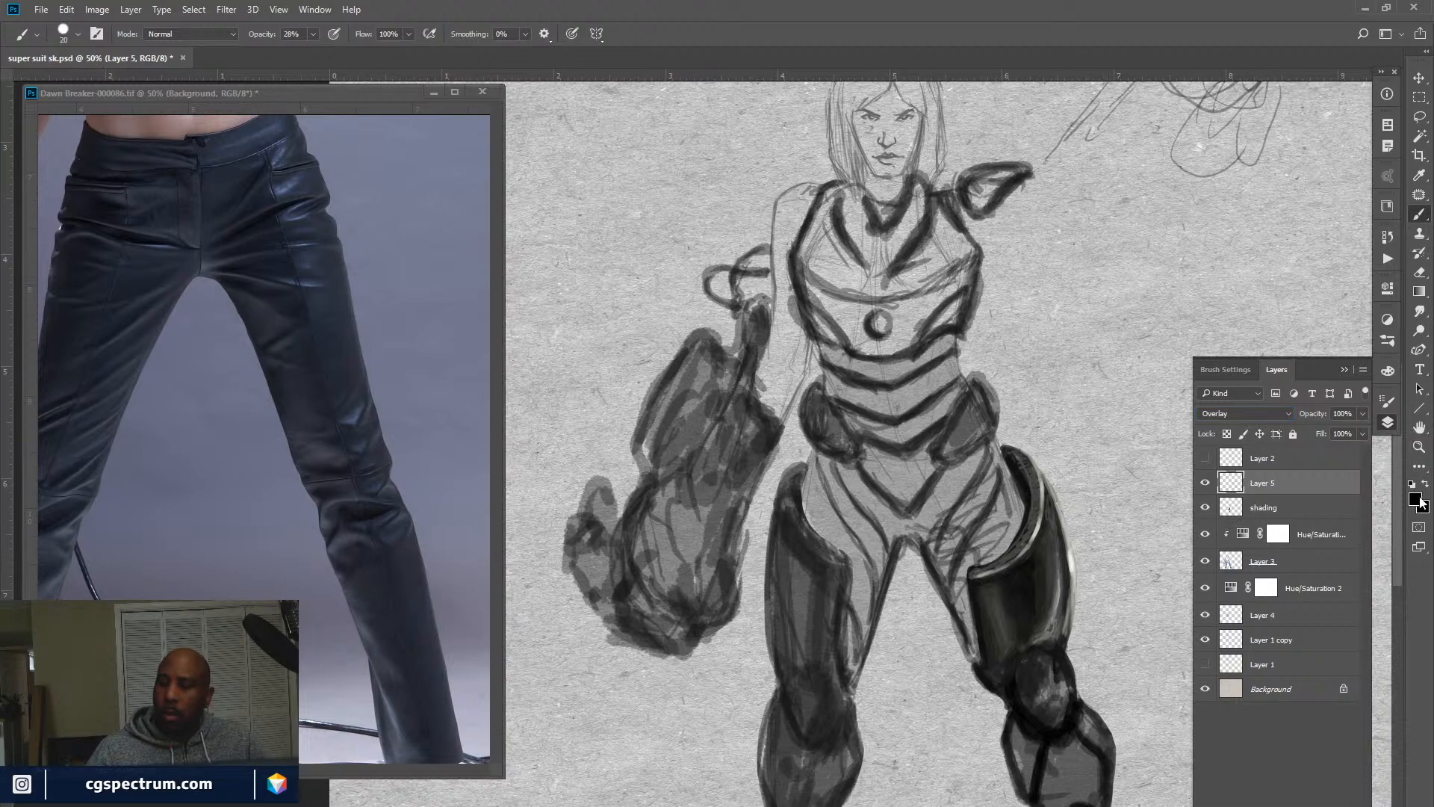
left_click(1415, 499)
left_click_drag(1172, 454, 1160, 285)
left_click_drag(1076, 298, 1053, 297)
left_click(1287, 263)
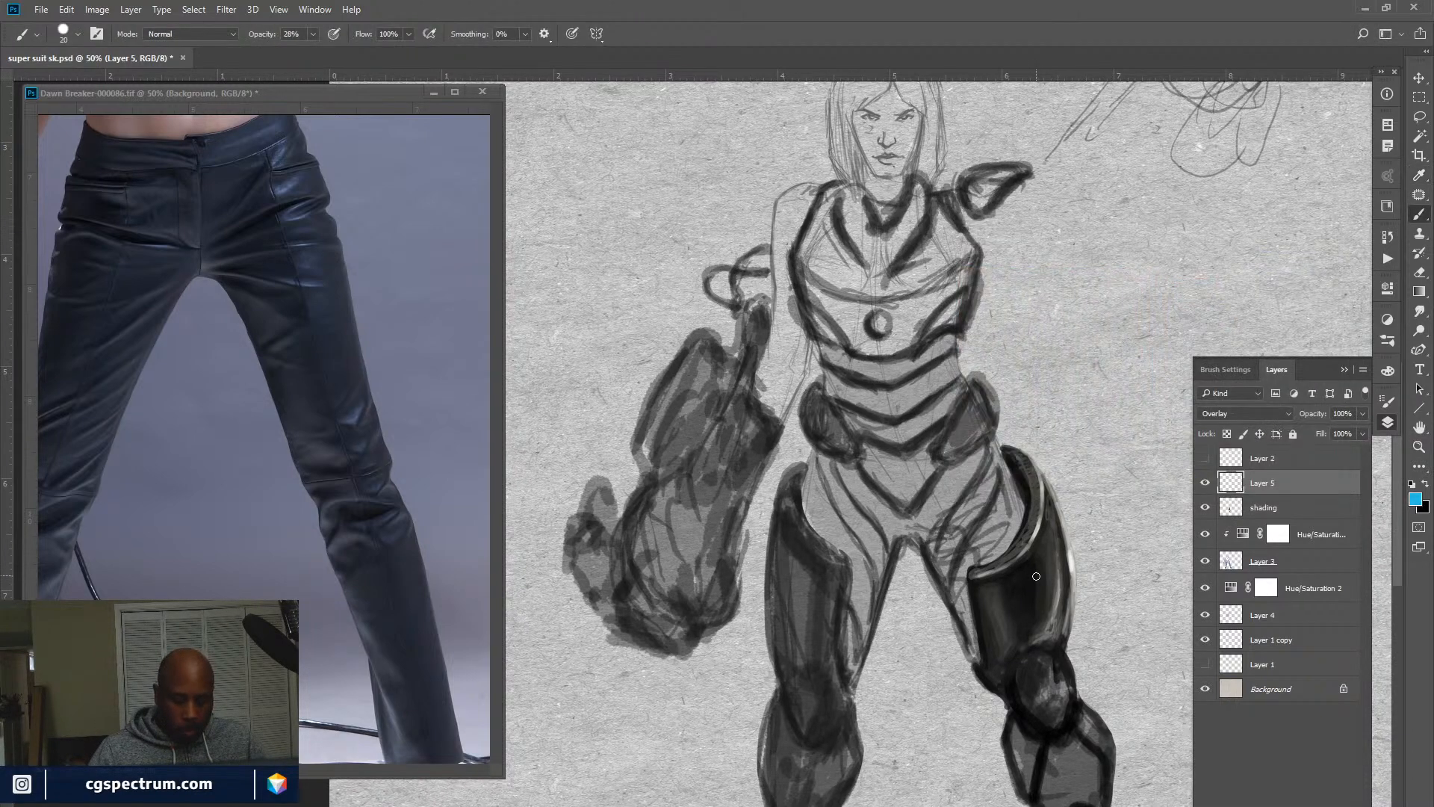
Glaze the shaded thigh armour with bright blue using a 70 px brush at 28% opacity.
key("bracketright")
key("bracketright")
key("bracketright")
key("bracketright")
key("bracketright")
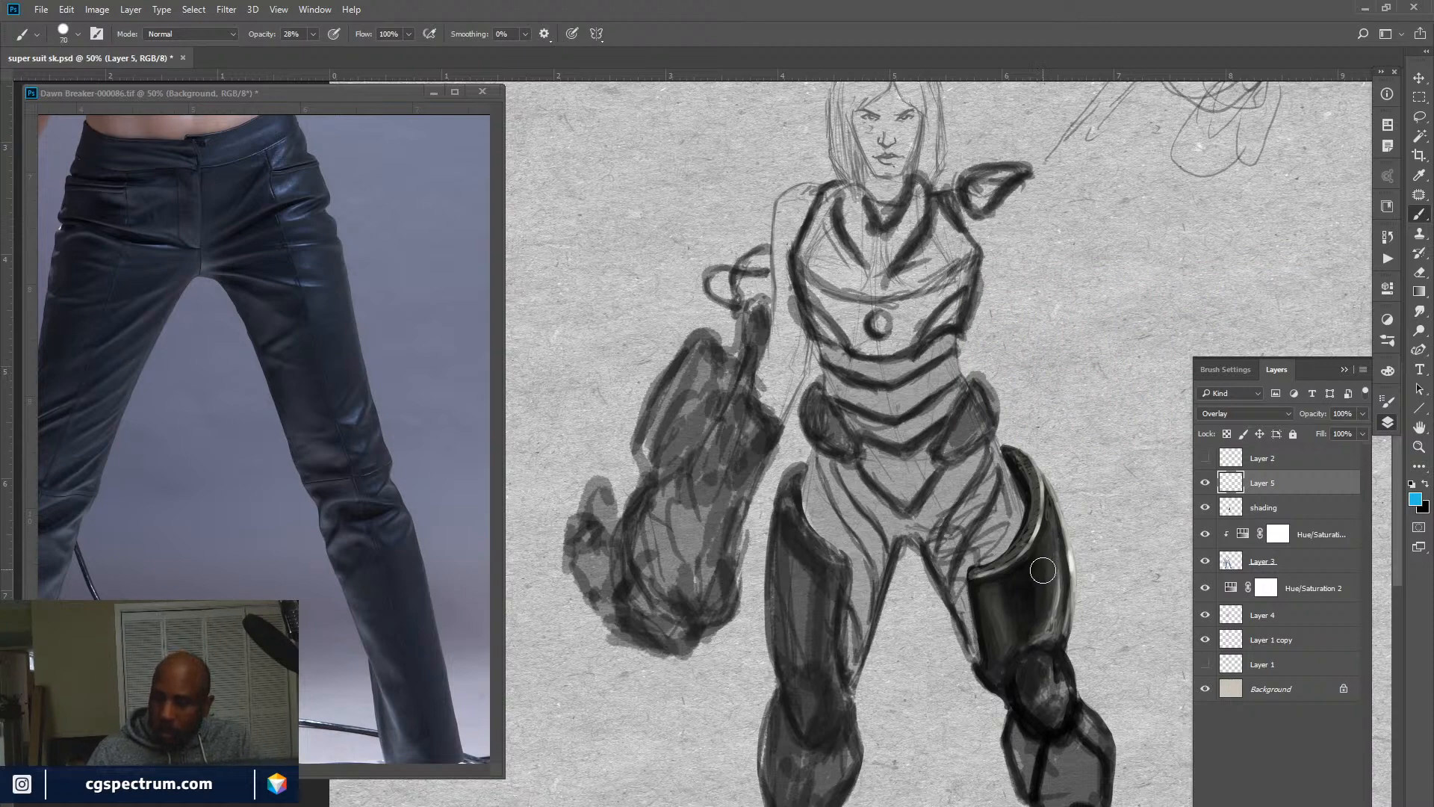
mouse_move(1041, 570)
left_mouse_down()
mouse_move(1050, 620)
mouse_move(1048, 522)
mouse_move(1023, 571)
mouse_move(1031, 552)
mouse_move(981, 581)
mouse_move(1008, 594)
mouse_move(992, 654)
mouse_move(993, 615)
mouse_move(1036, 606)
mouse_move(1024, 635)
mouse_move(1058, 623)
mouse_move(995, 672)
mouse_move(1044, 581)
left_mouse_up()
Extend the blue glaze over the thigh armour's upper rim and outer edge with a 45 px brush.
key("bracketleft")
key("bracketleft")
key("bracketleft")
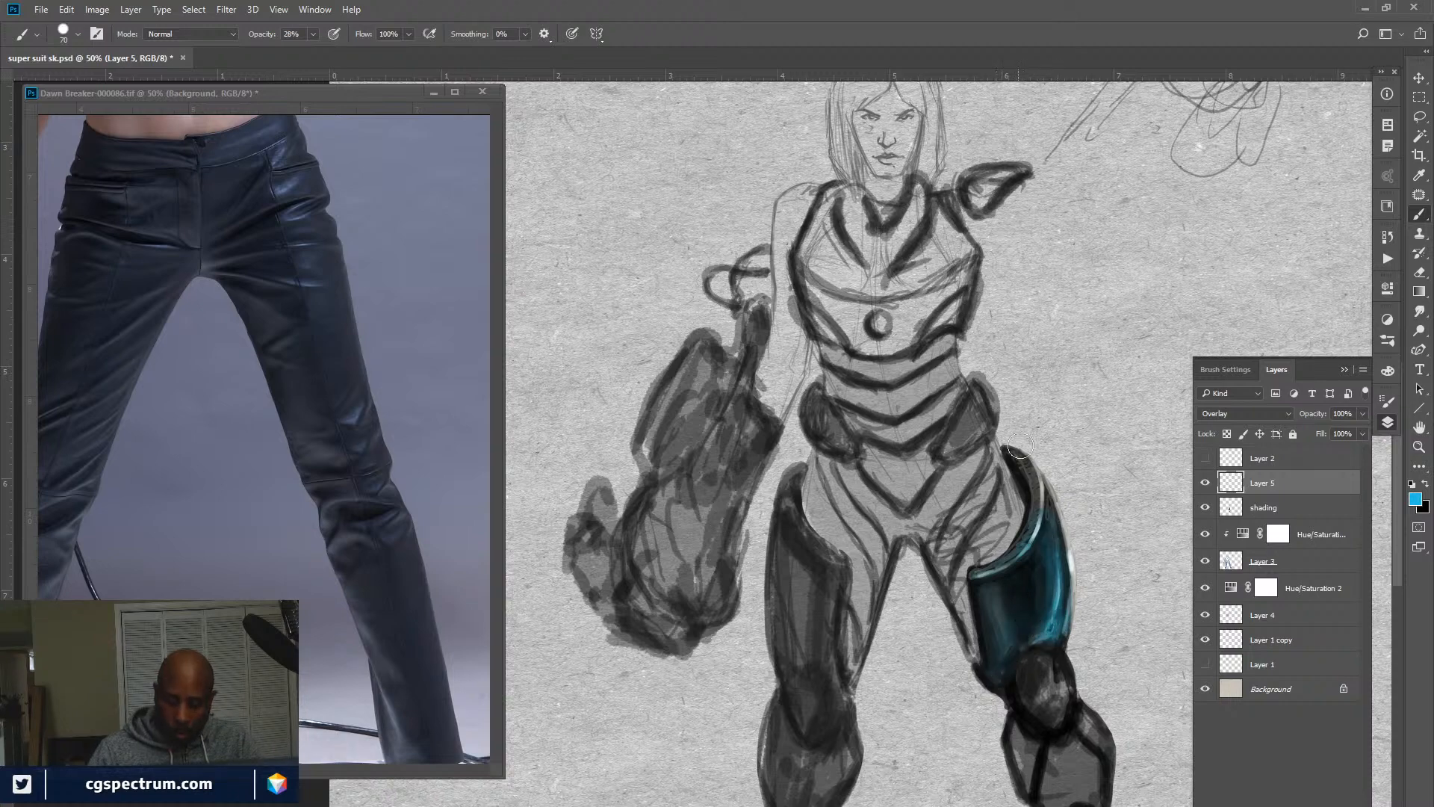
mouse_move(1033, 478)
left_mouse_down()
mouse_move(1034, 539)
mouse_move(1016, 456)
mouse_move(1054, 533)
mouse_move(1037, 482)
mouse_move(1047, 499)
mouse_move(1034, 476)
mouse_move(1067, 584)
mouse_move(1047, 491)
mouse_move(1063, 537)
left_mouse_up()
left_click_drag(1060, 616, 1063, 597)
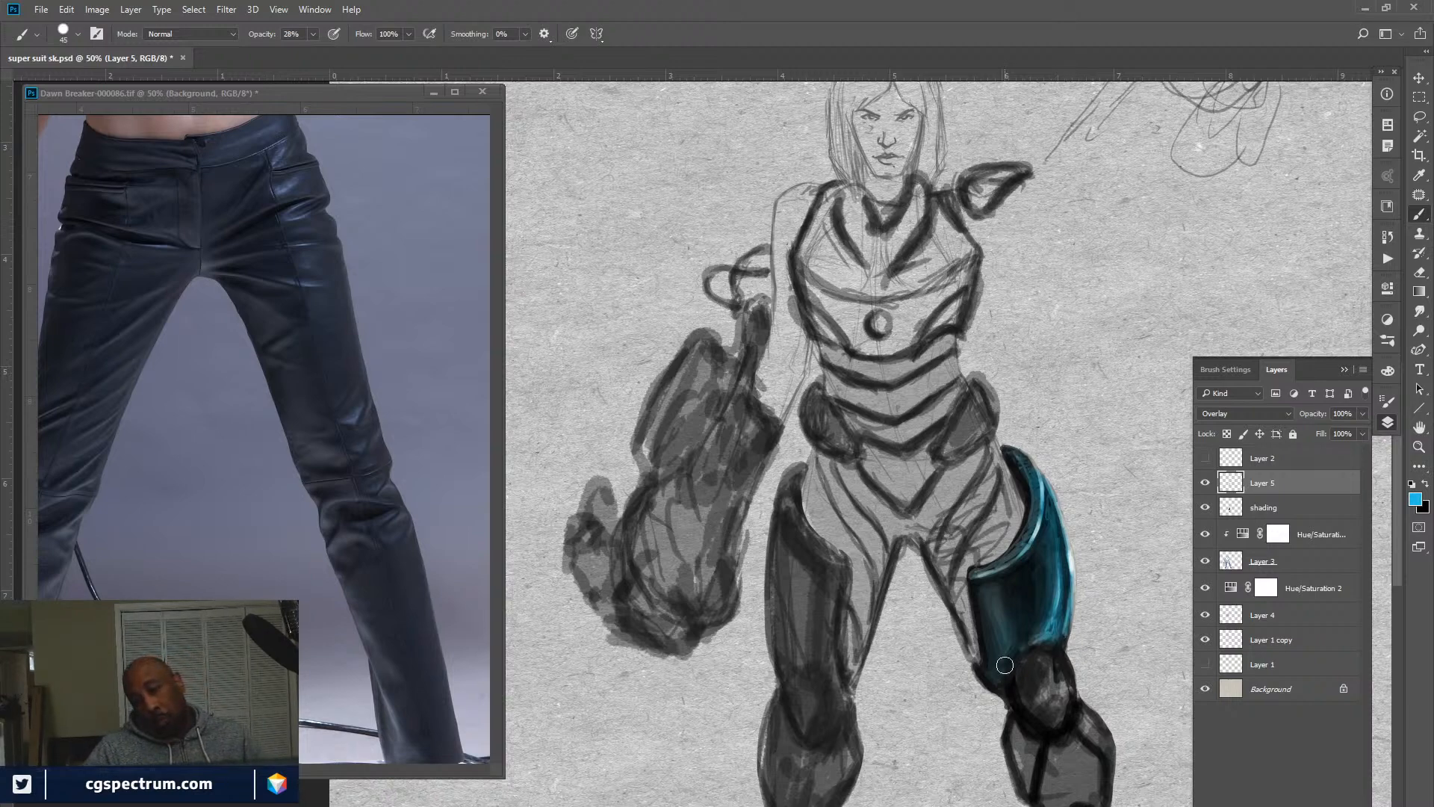
Select Layer 3, toggle it to check its content, and hide the Hue/Saturation adjustment clipped to it.
key("ctrl+minus")
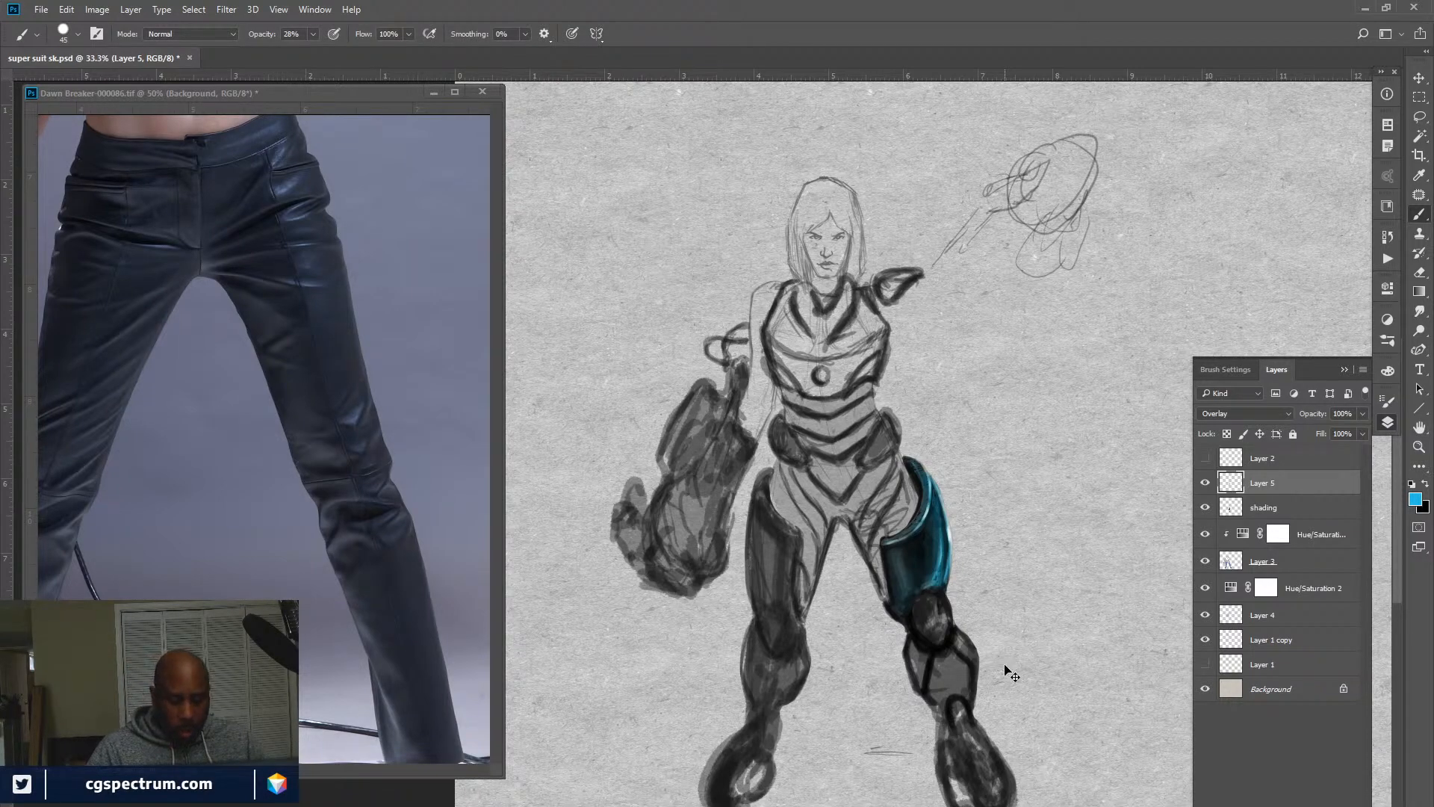
key("ctrl+minus")
key("ctrl+minus")
key("ctrl+plus")
key("ctrl+plus")
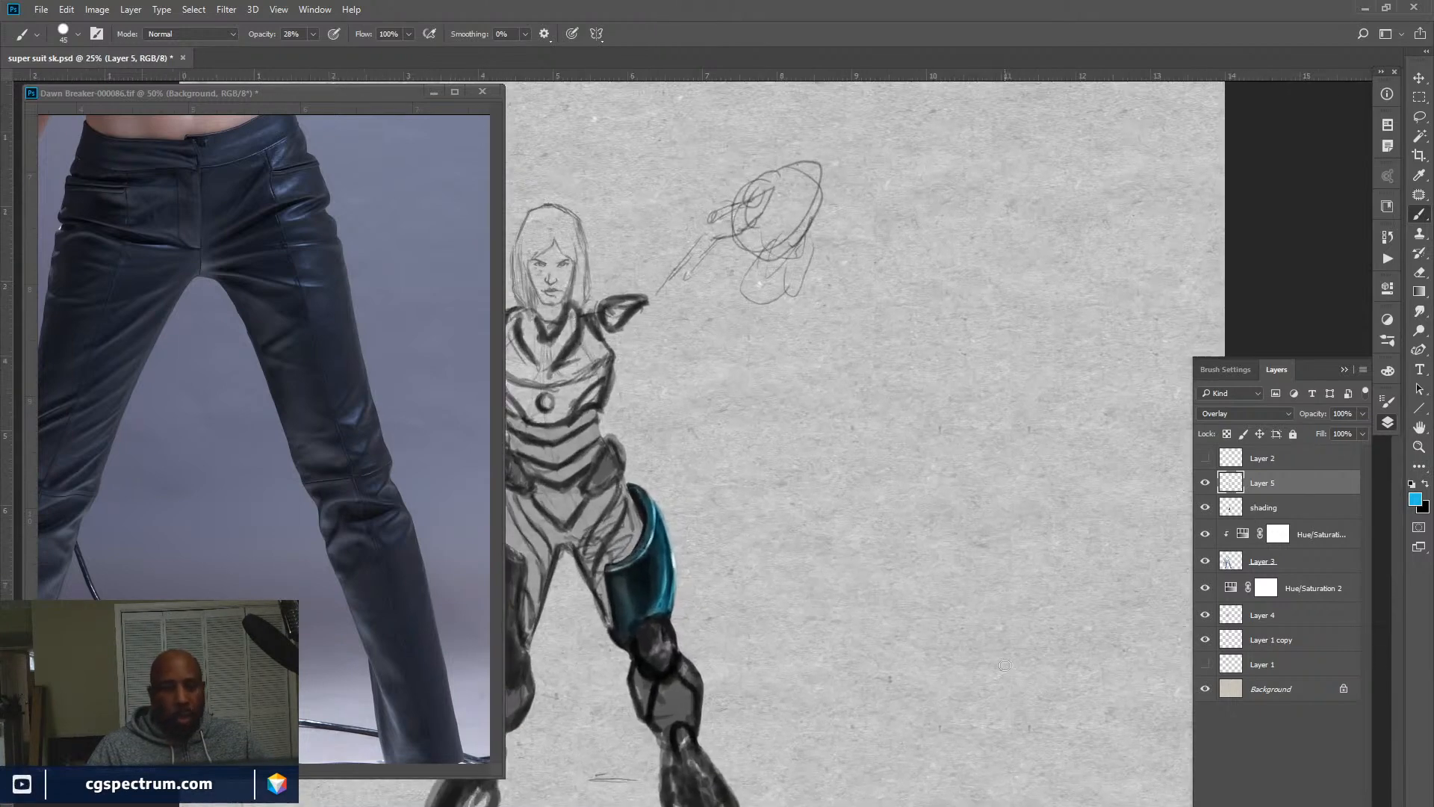
mouse_move(775, 670)
left_mouse_down()
mouse_move(971, 635)
mouse_move(997, 647)
left_mouse_up()
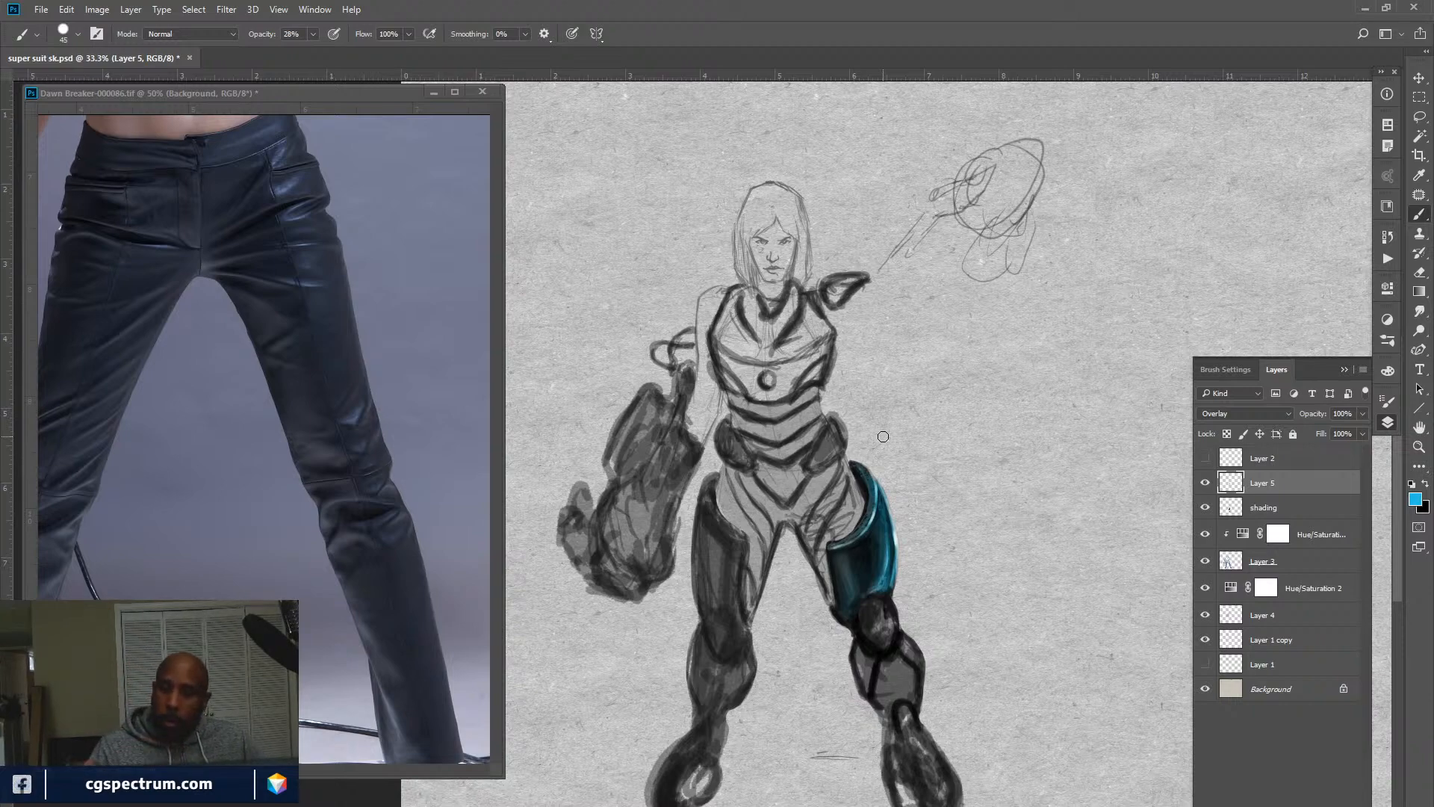
left_click(1264, 565)
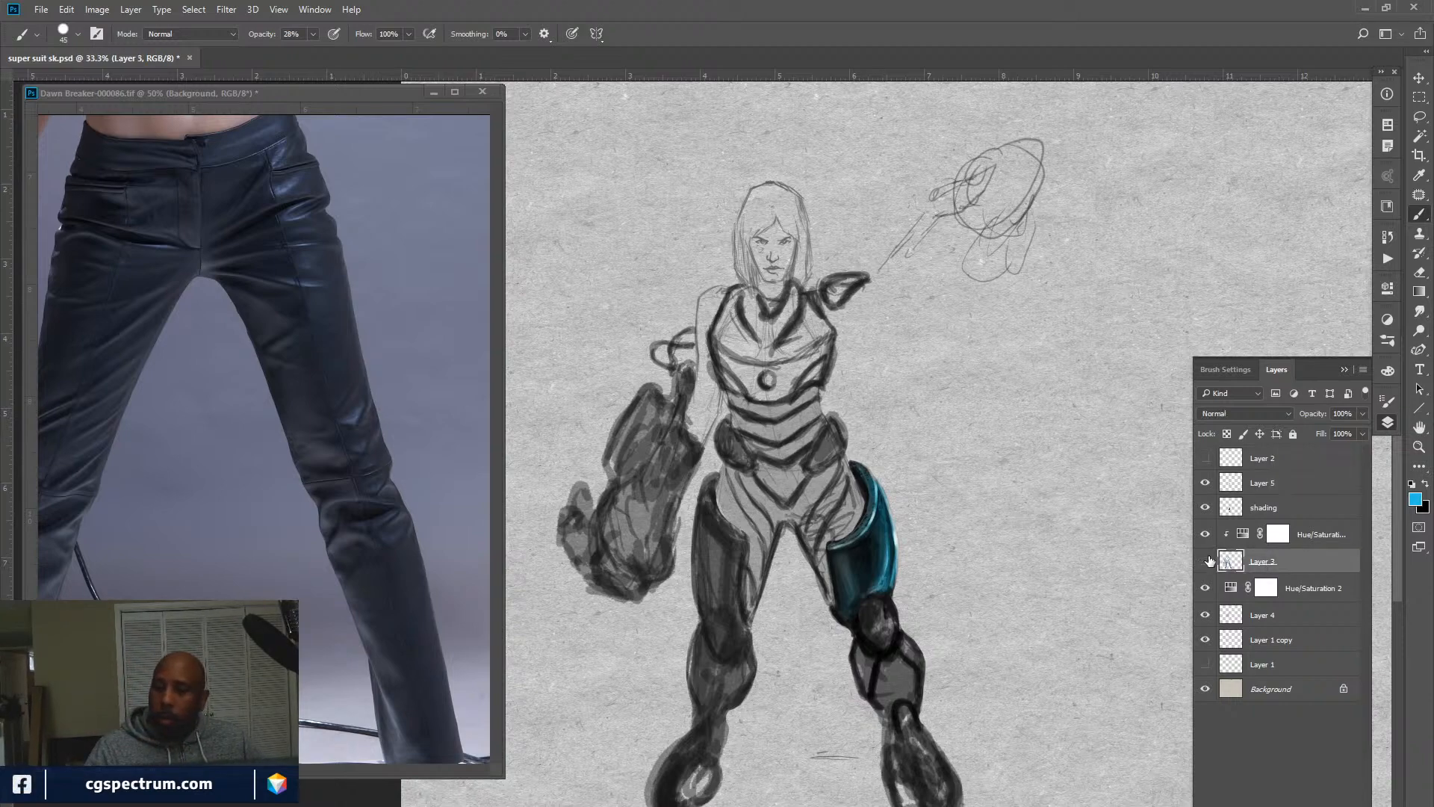
left_click(1205, 561)
left_click(1206, 561)
left_click(1205, 534)
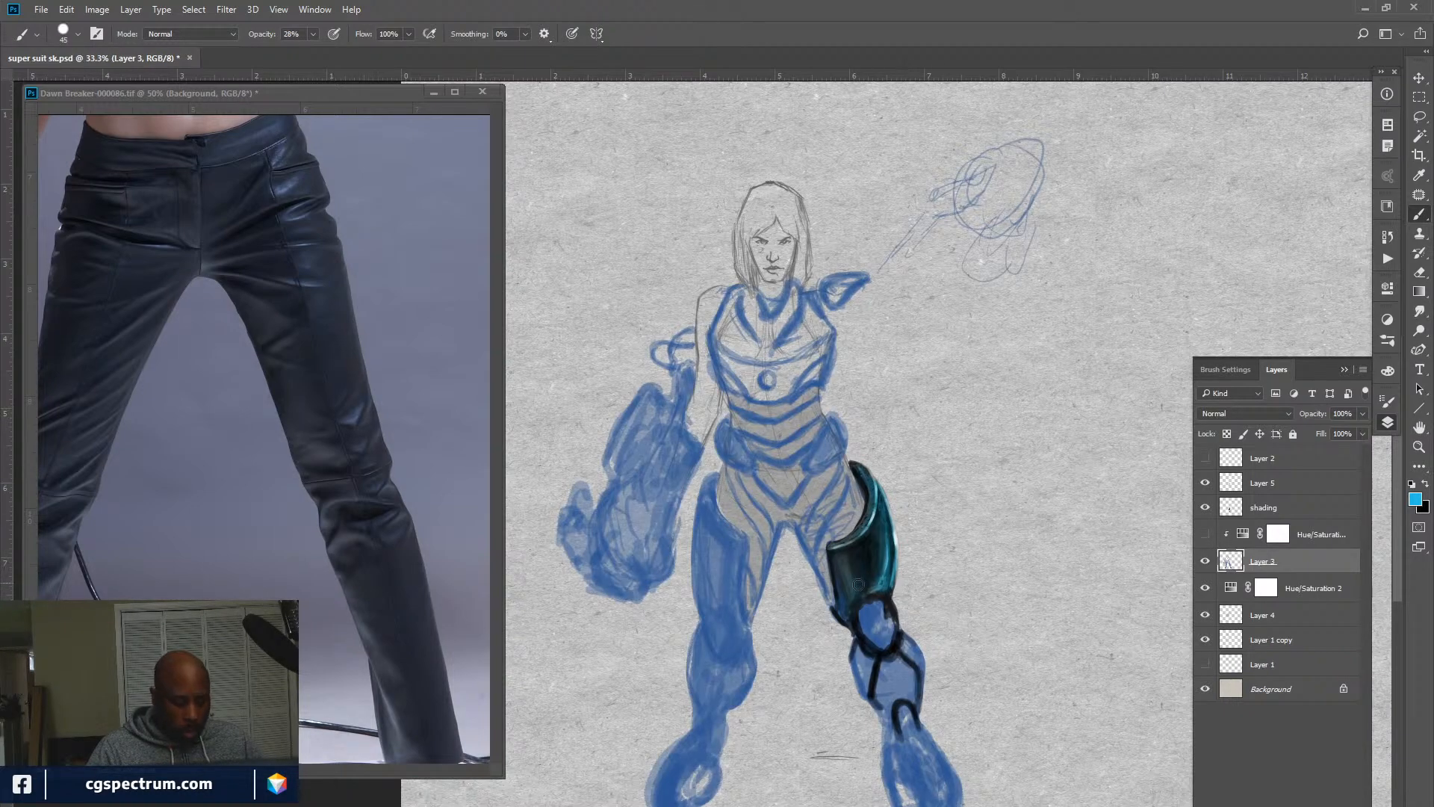
Sample the sketch's blue and draw a curved crescent blade below the character's bulky forearm on Layer 3.
left_click(735, 641, "alt")
key("x")
left_click(731, 644, "alt")
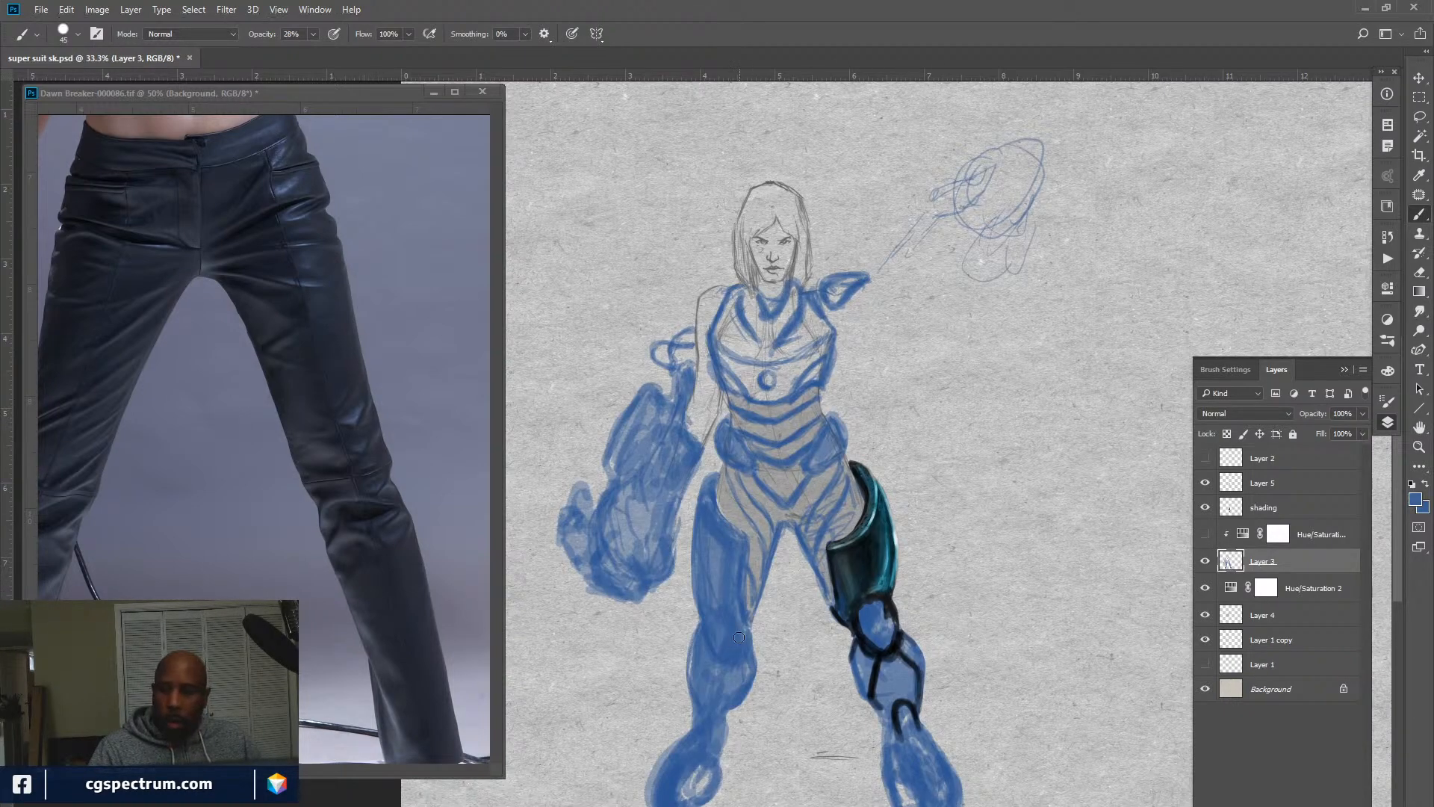
left_click_drag(743, 660, 932, 601)
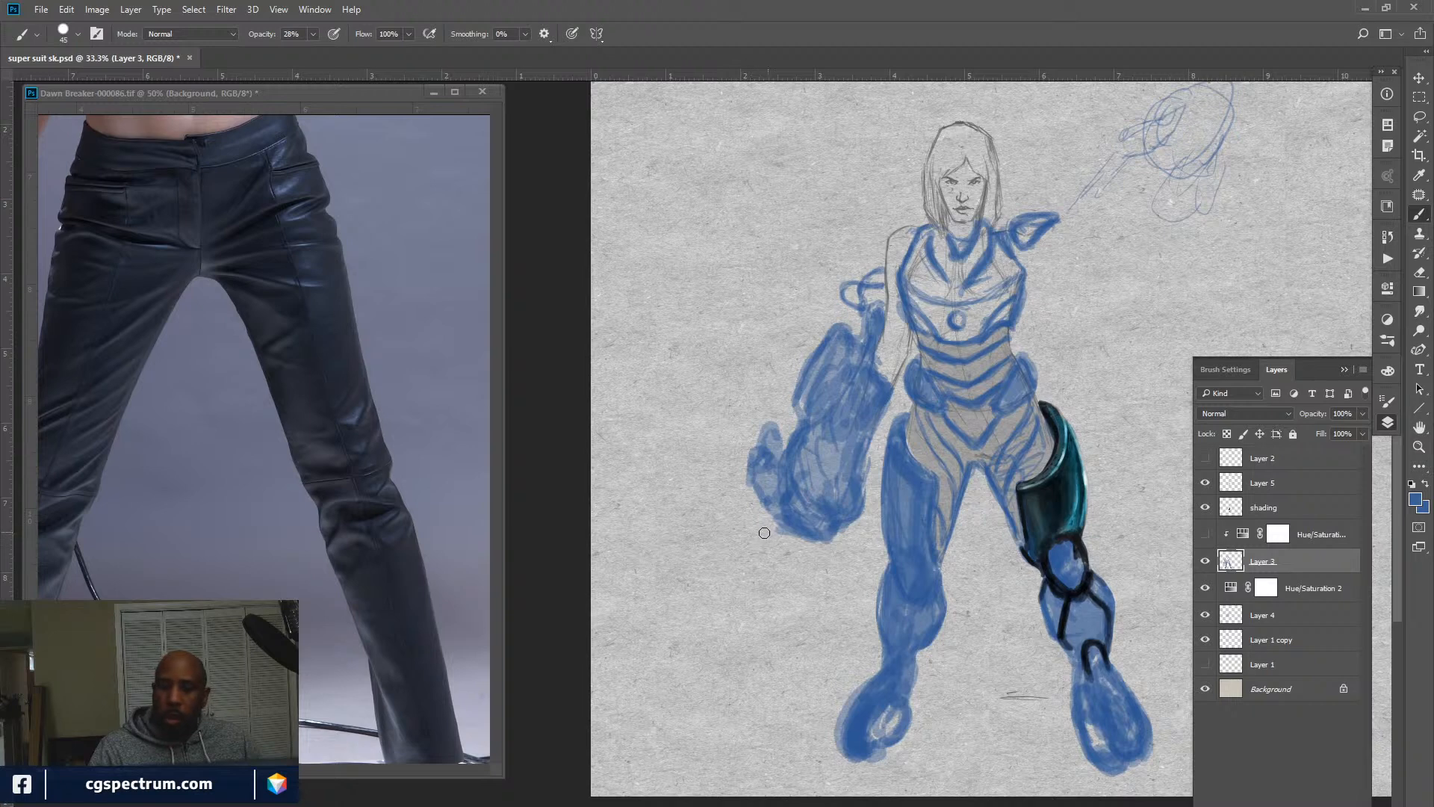
mouse_move(763, 532)
left_mouse_down()
mouse_move(802, 548)
mouse_move(780, 571)
mouse_move(766, 529)
mouse_move(740, 551)
mouse_move(754, 548)
mouse_move(712, 537)
mouse_move(713, 555)
mouse_move(706, 487)
mouse_move(690, 575)
mouse_move(769, 624)
left_mouse_up()
left_click_drag(708, 587, 803, 632)
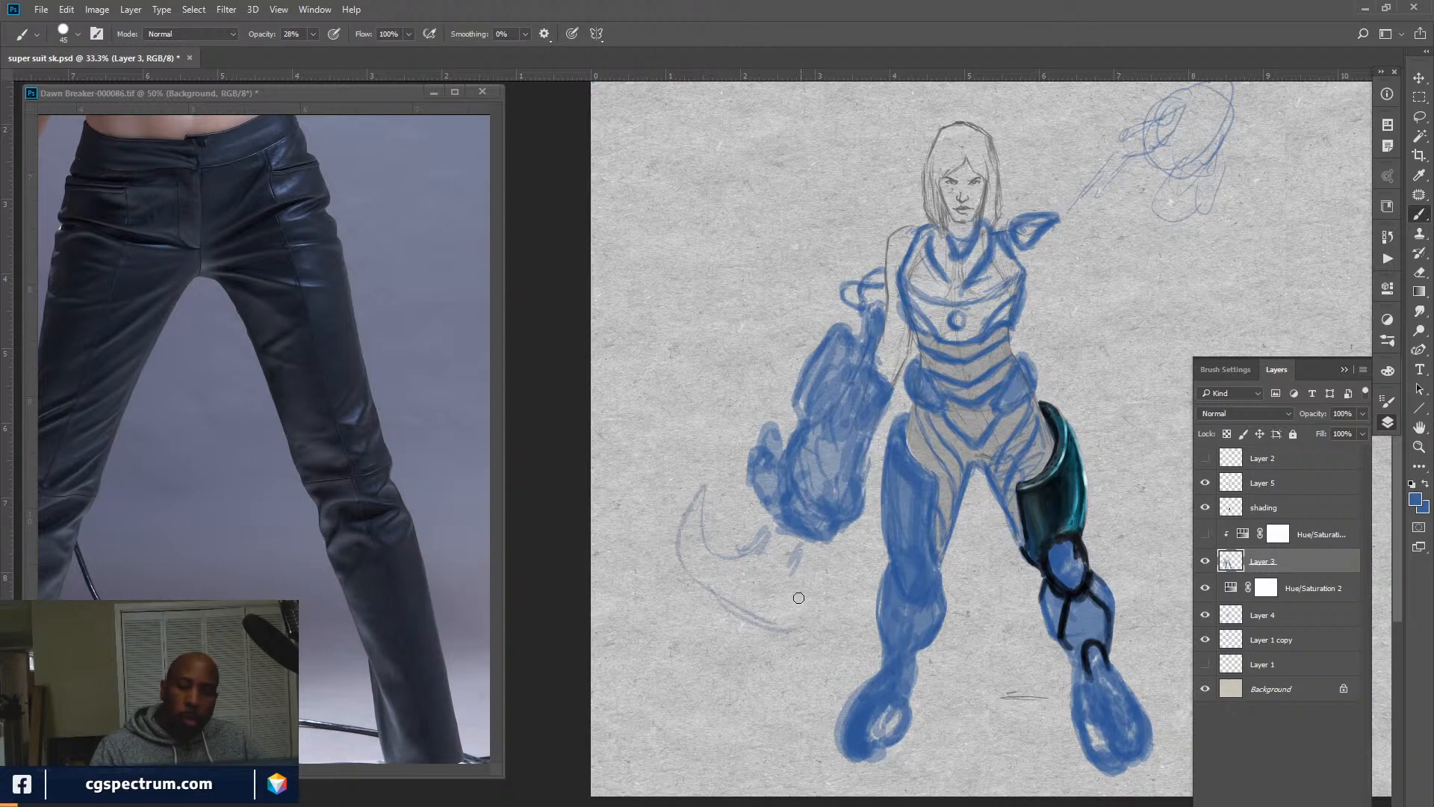
mouse_move(791, 551)
left_mouse_down()
mouse_move(803, 628)
mouse_move(728, 626)
left_mouse_up()
mouse_move(695, 506)
left_mouse_down()
mouse_move(671, 593)
mouse_move(785, 662)
mouse_move(800, 639)
mouse_move(745, 656)
mouse_move(801, 629)
mouse_move(692, 628)
mouse_move(693, 509)
mouse_move(717, 665)
mouse_move(708, 534)
mouse_move(790, 563)
mouse_move(804, 631)
left_mouse_up()
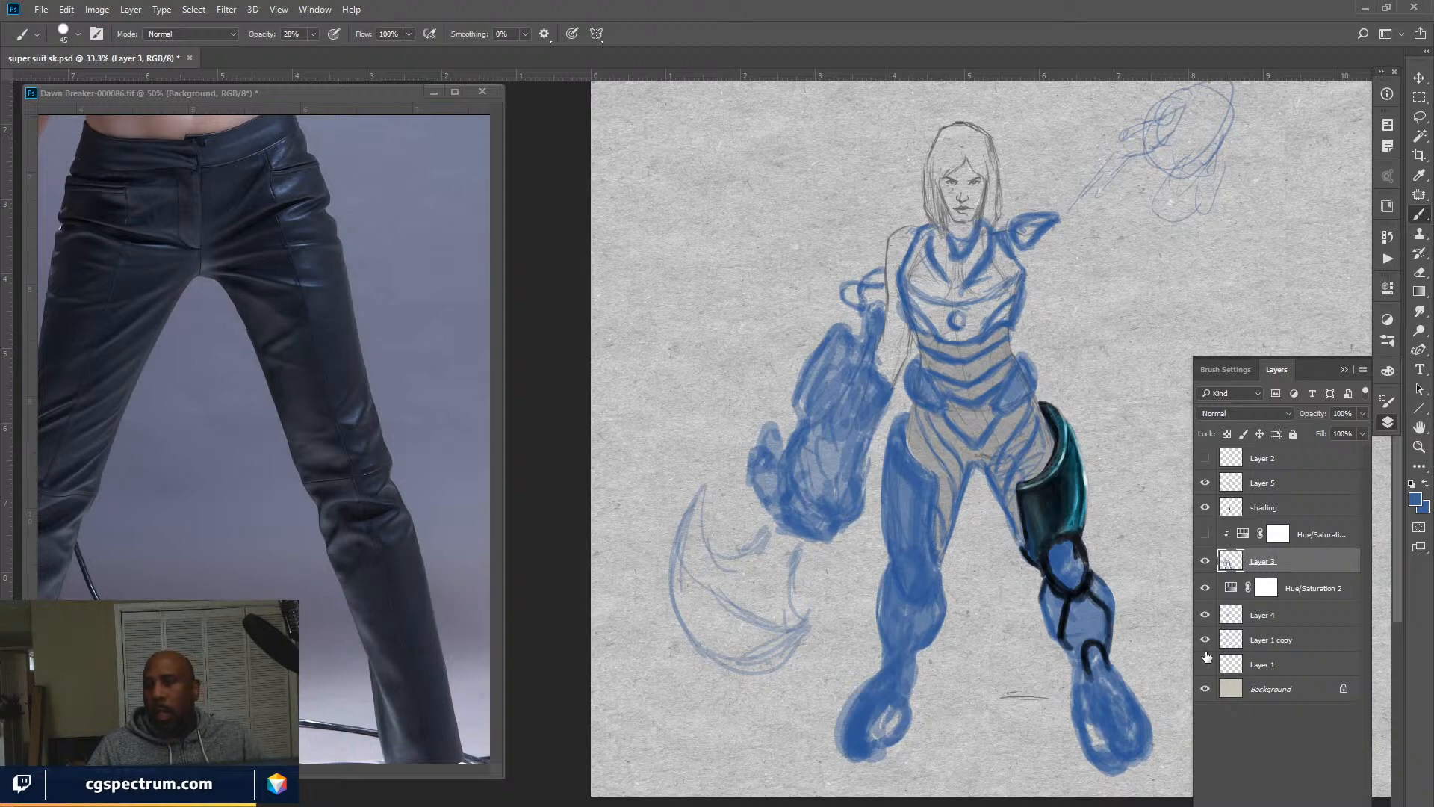
Show the Hue/Saturation adjustment clipped to Layer 3 again and hide the blue Overlay layer.
left_click(1205, 534)
left_click_drag(1065, 614, 913, 660)
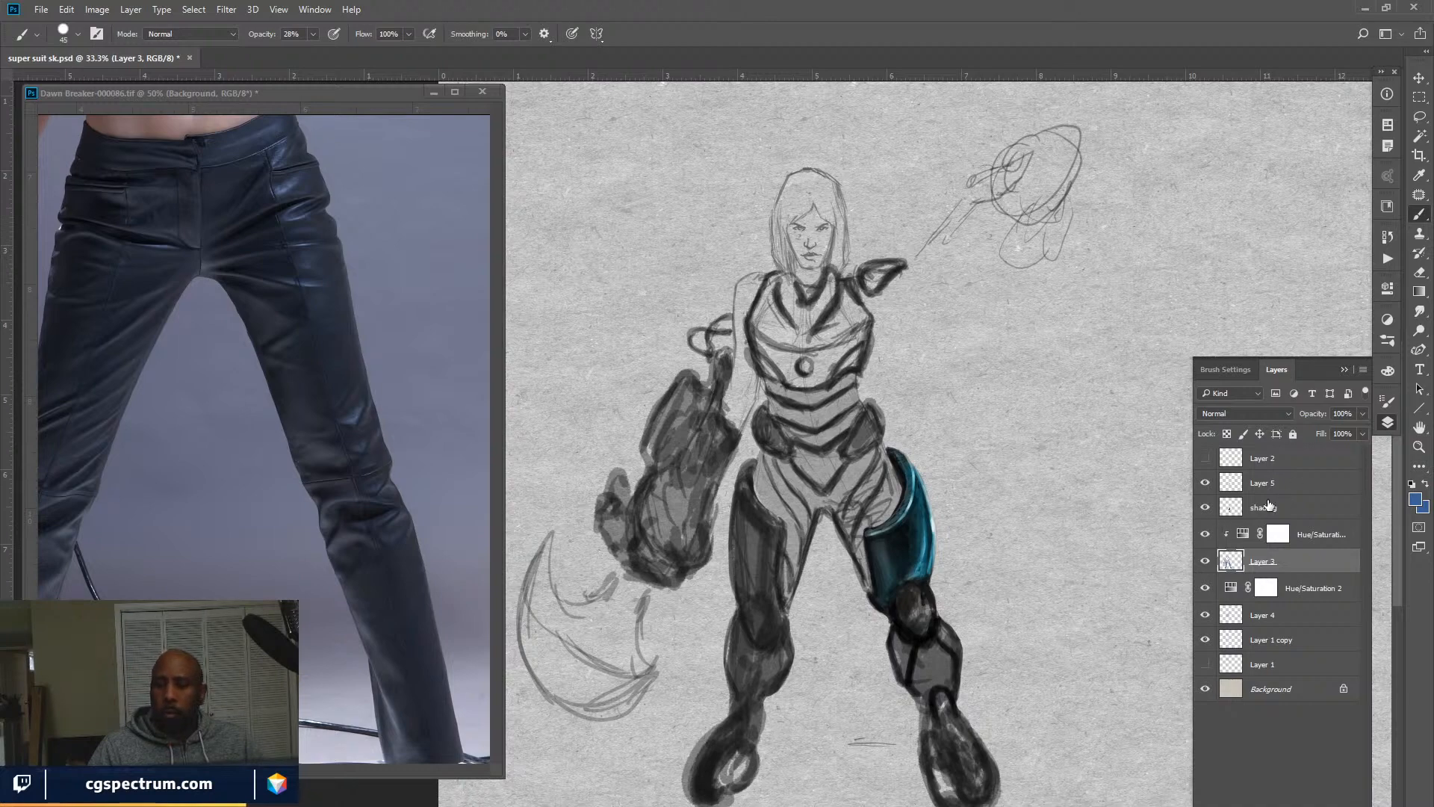
left_click(1221, 482)
left_click(1206, 483)
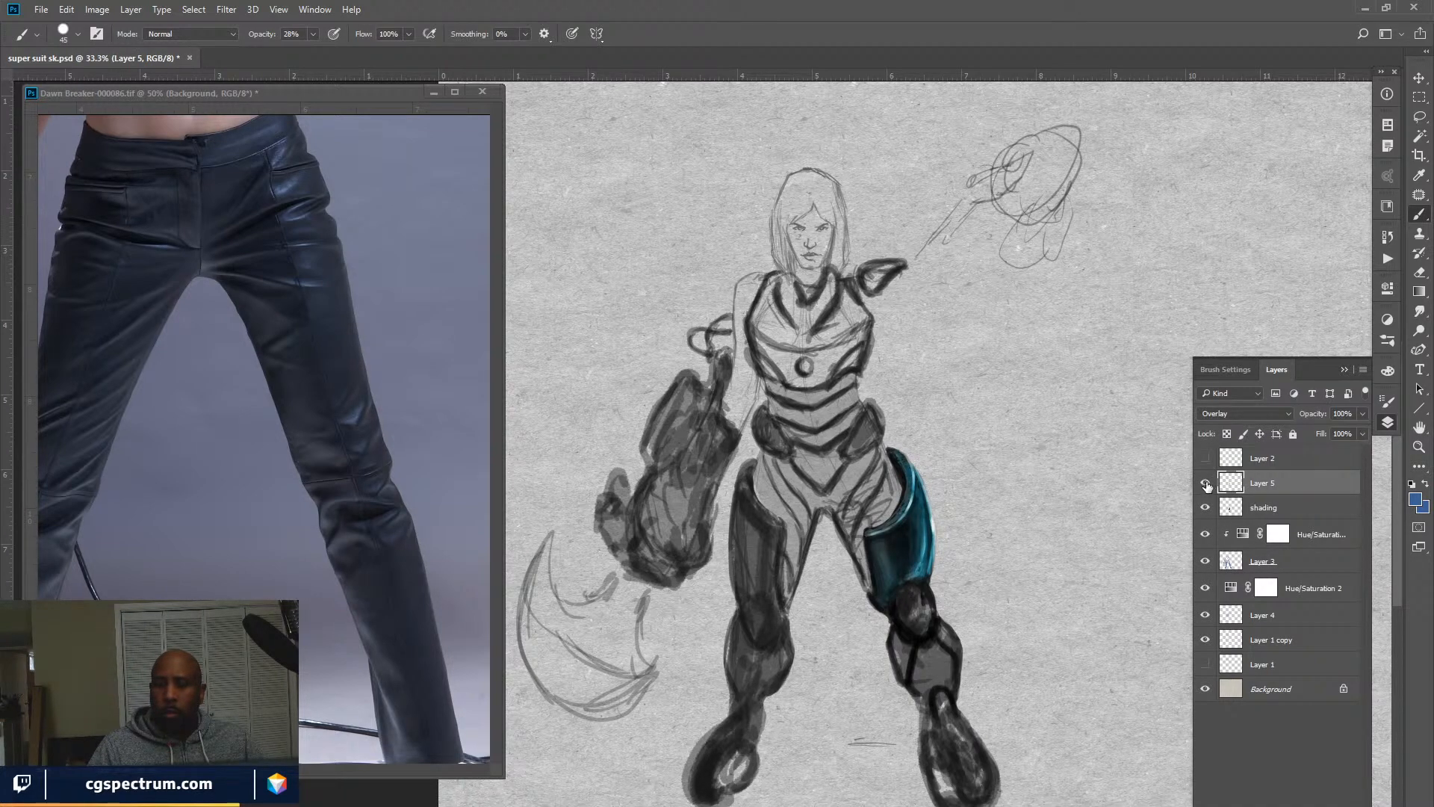
left_click(1206, 483)
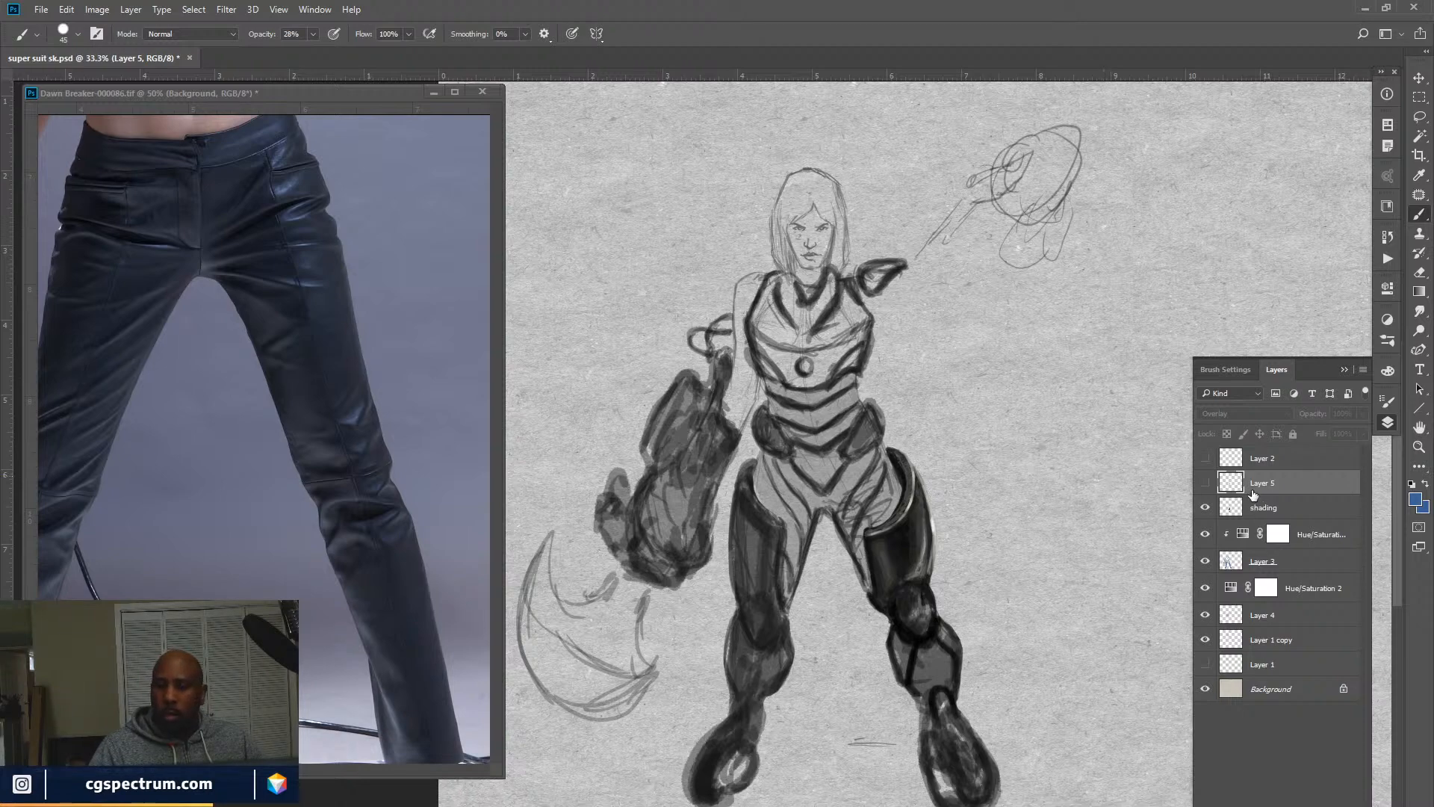
Select the shading layer and toggle its visibility to compare the painted leg with the sketch.
left_click(1275, 510)
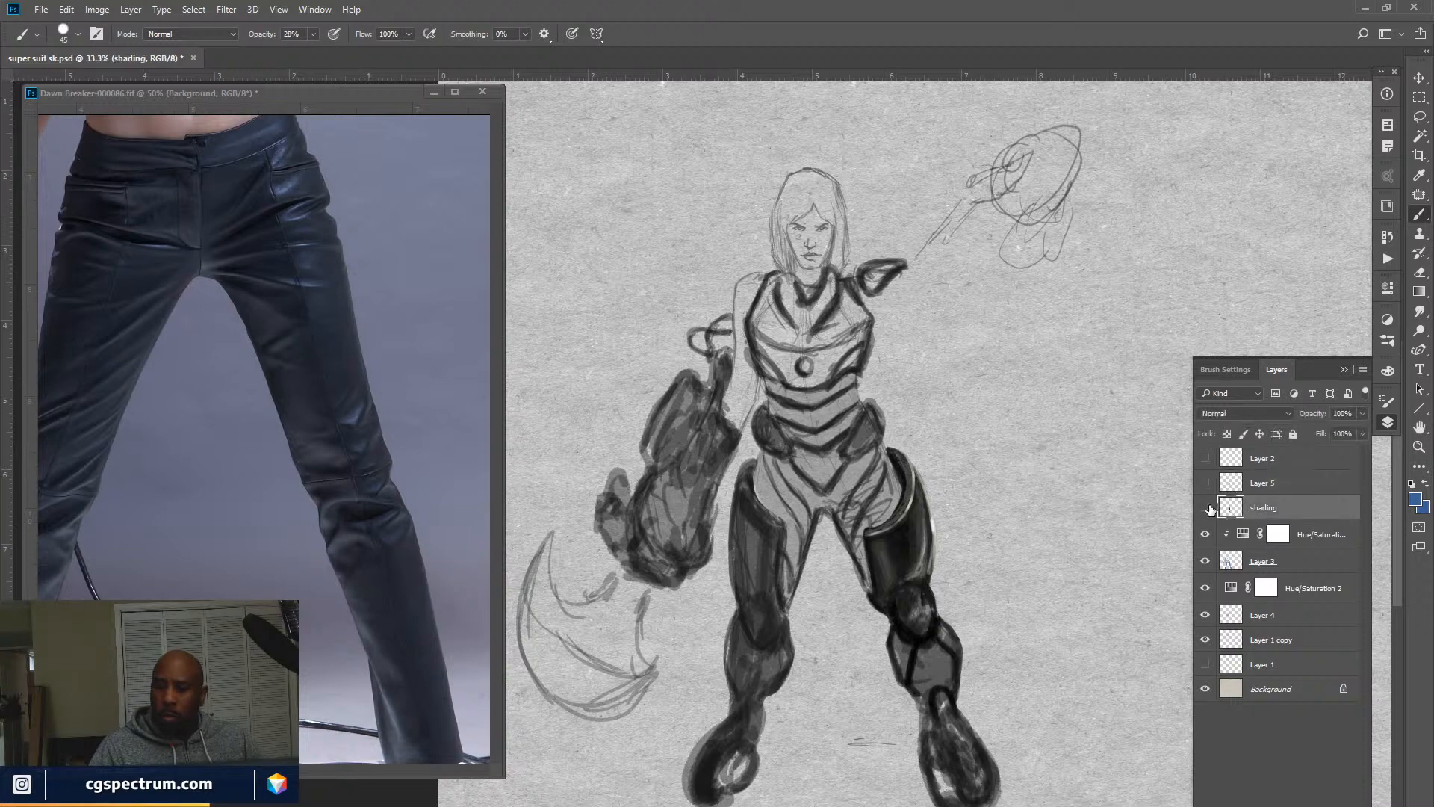
left_click(1208, 508)
left_click(1207, 508)
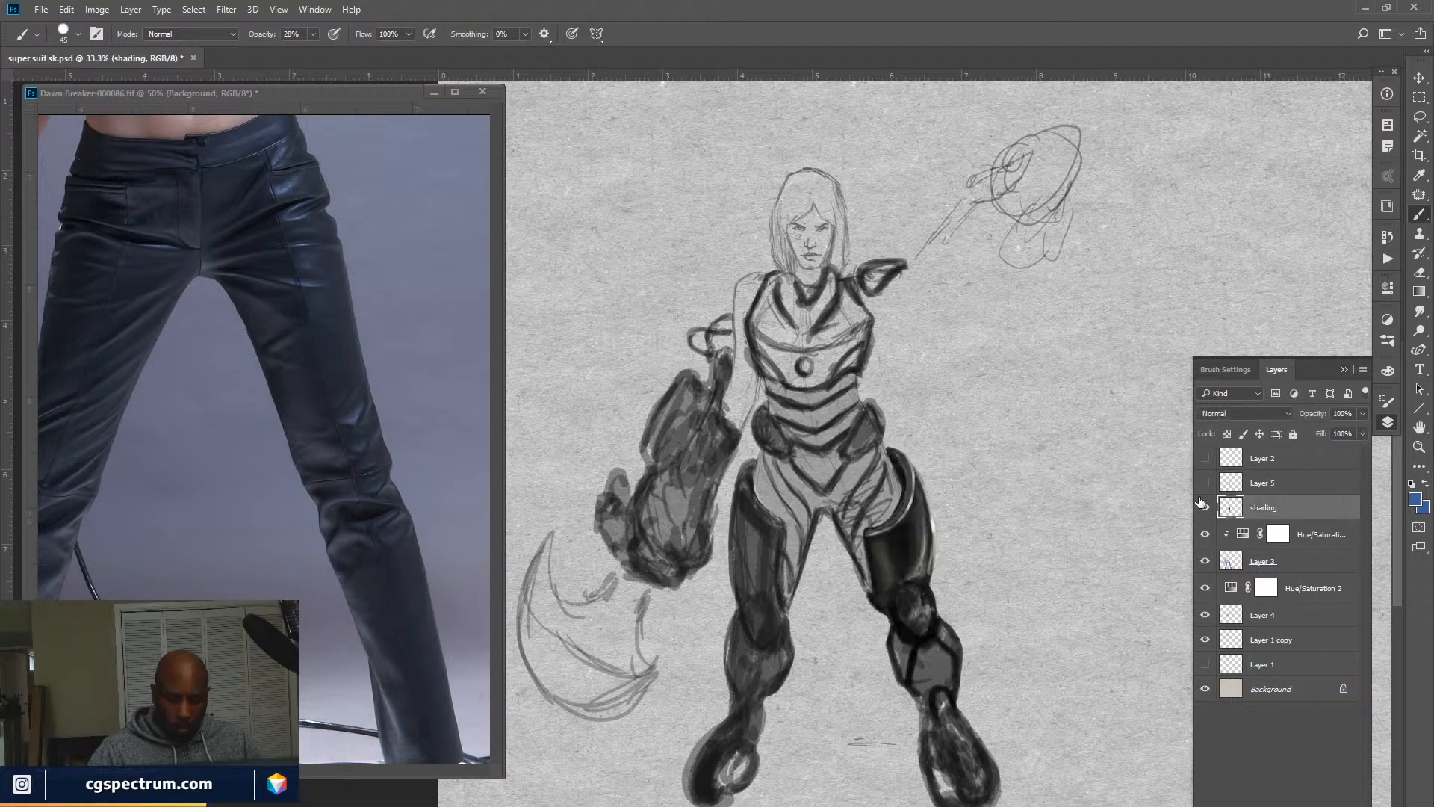
Sample dark and light tones around the shaded thigh and knee, dab over the kneecap's upper edge, and reduce the brush size to 20.
key("ctrl+plus")
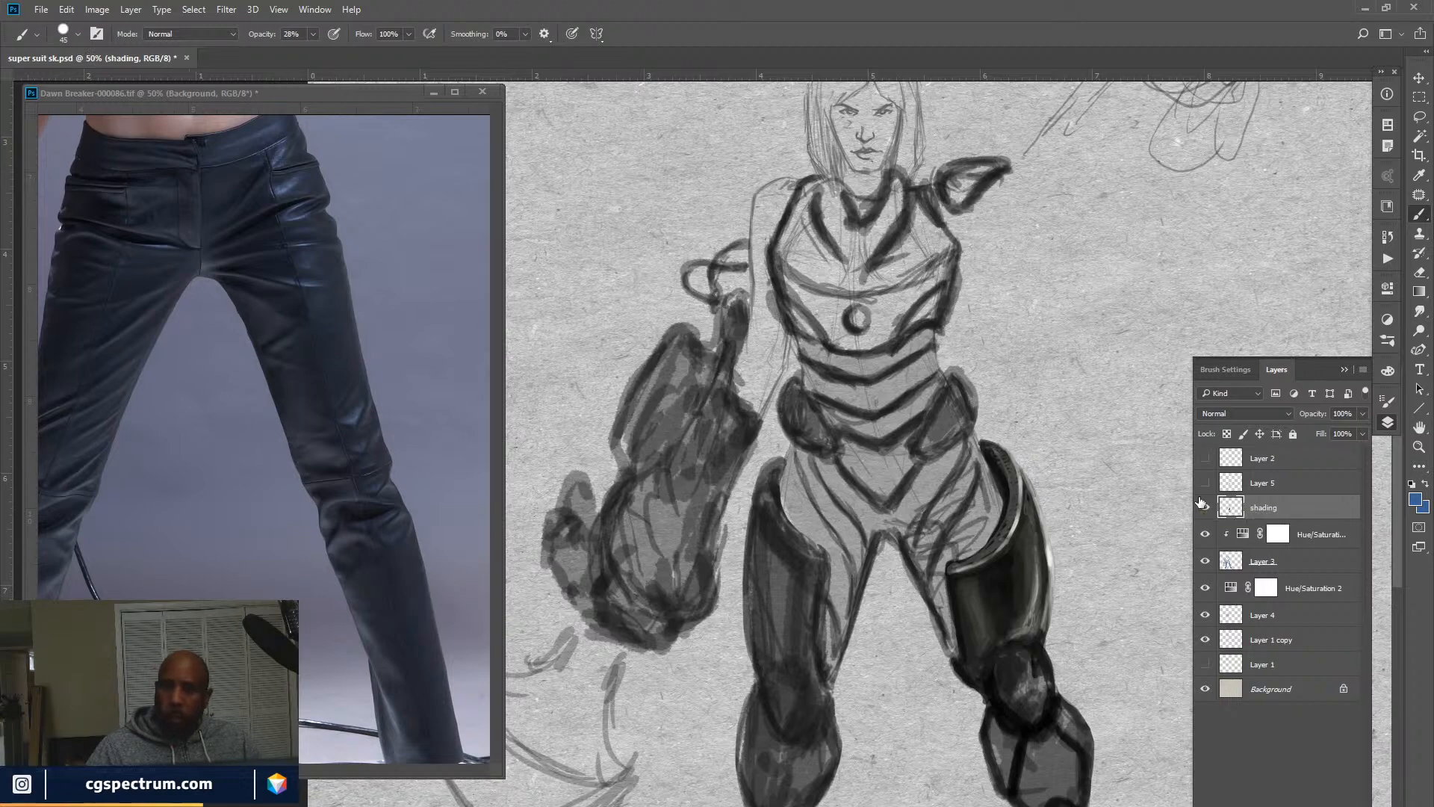
mouse_move(1026, 694)
left_mouse_down()
mouse_move(922, 557)
mouse_move(895, 567)
left_mouse_up()
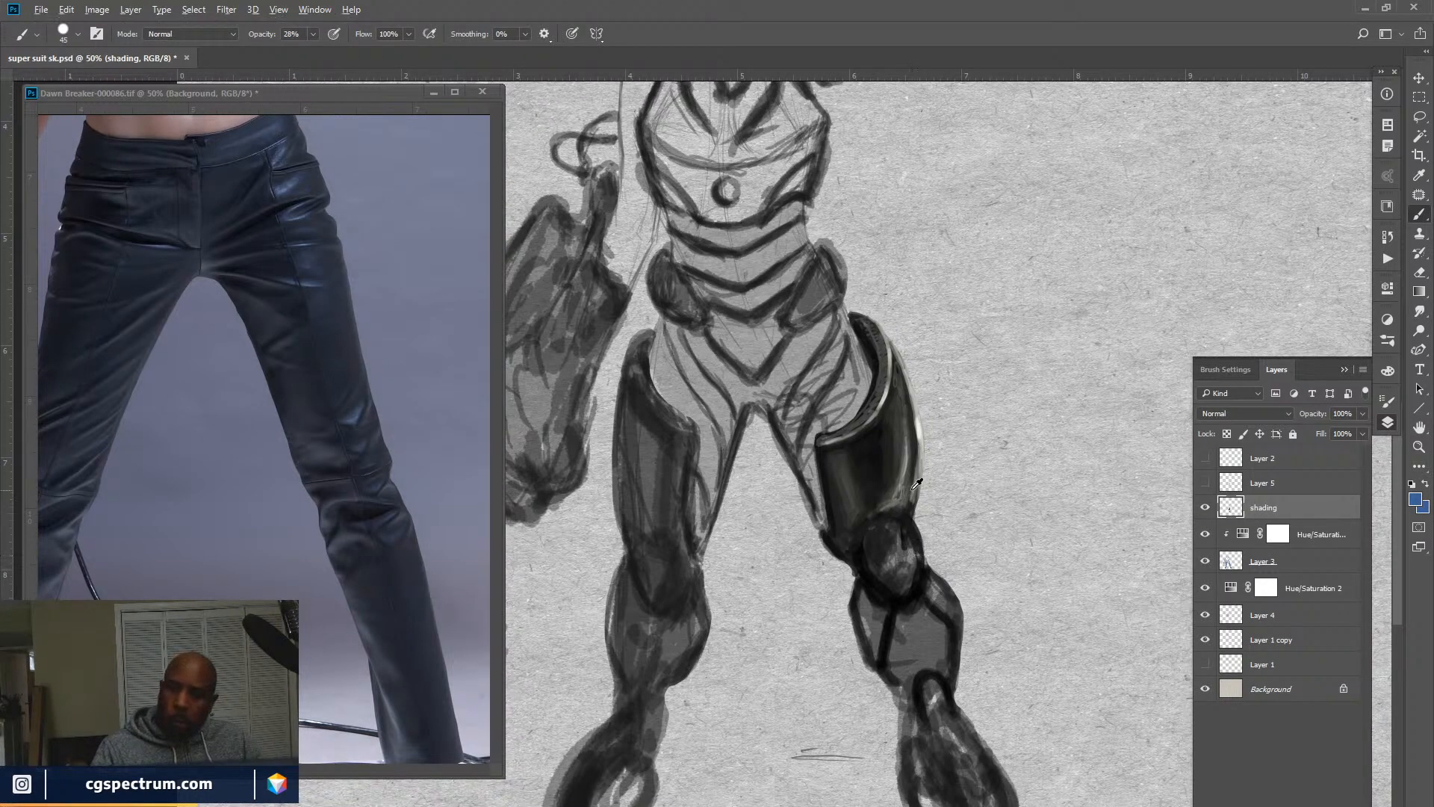
left_click(925, 452, "alt")
left_click(913, 530, "alt")
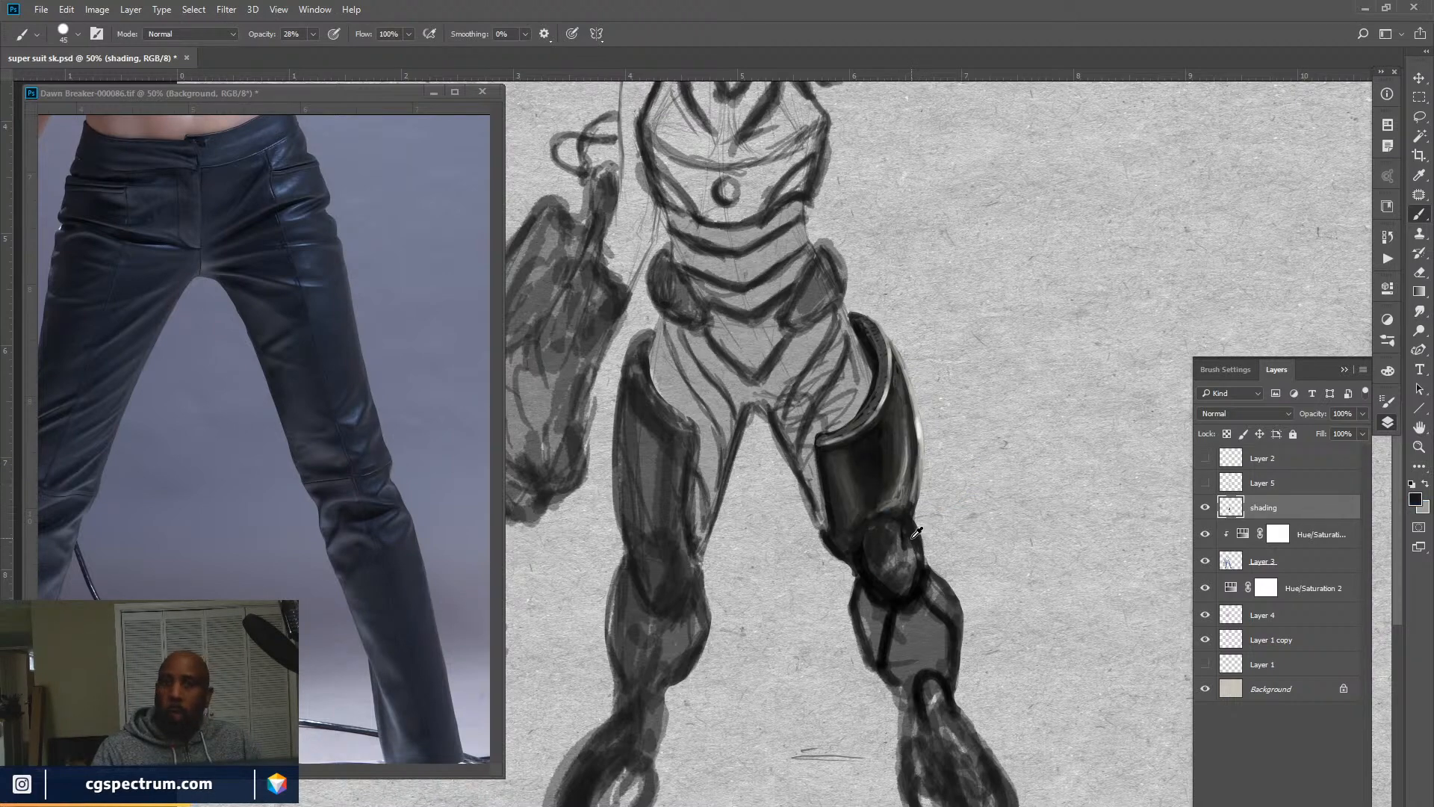
left_click(910, 550, "alt")
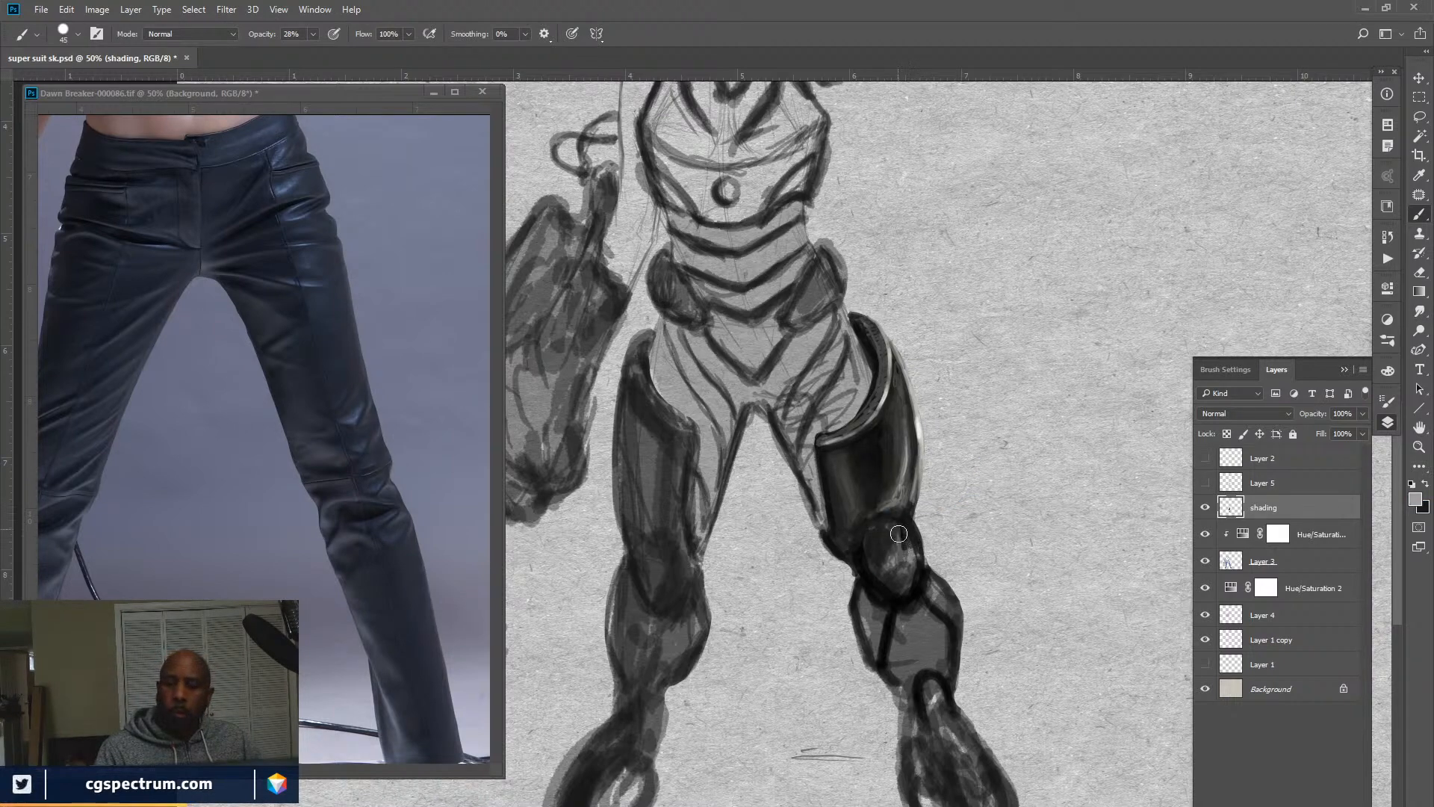
left_click_drag(899, 534, 881, 531)
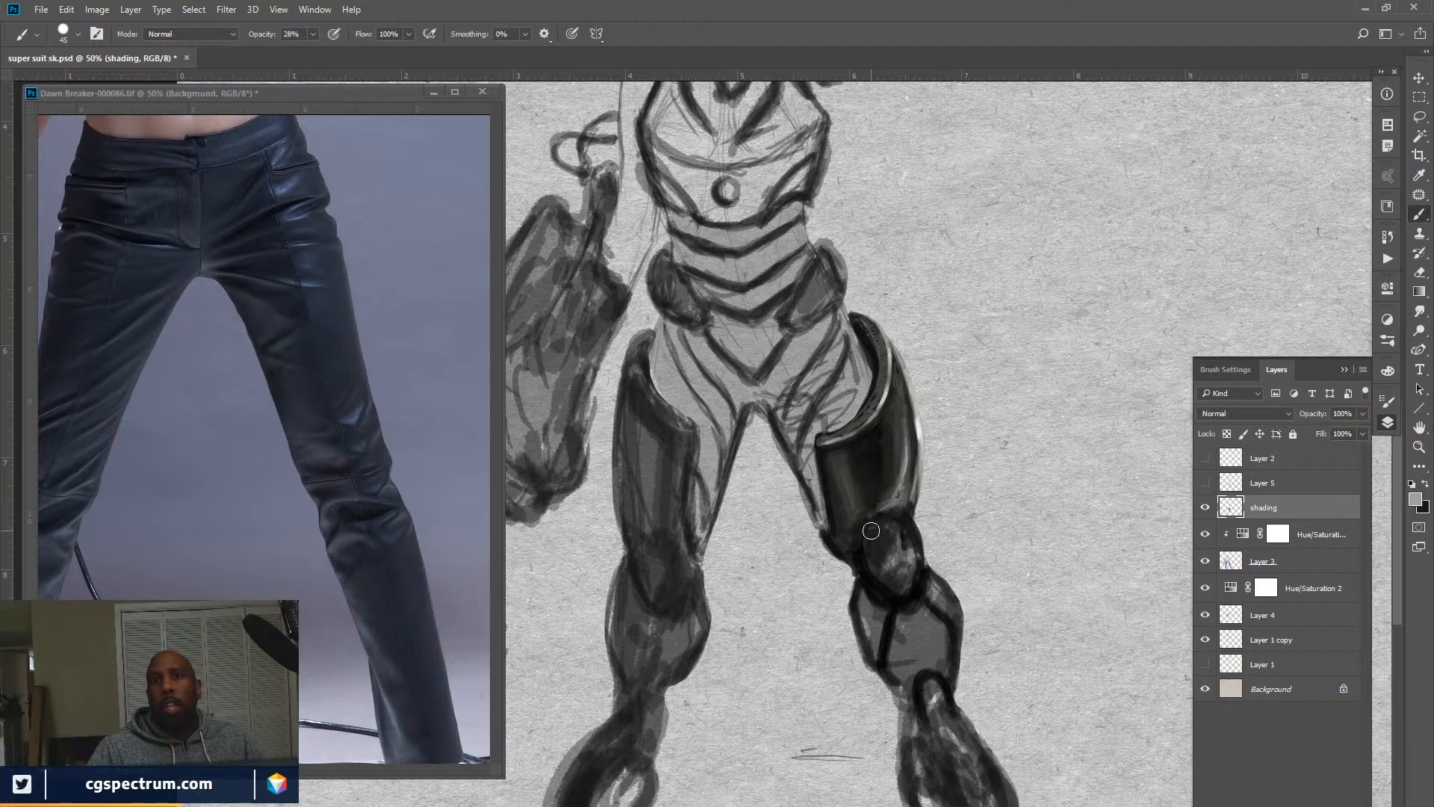
key("bracketleft")
key("bracketleft")
key("bracketleft")
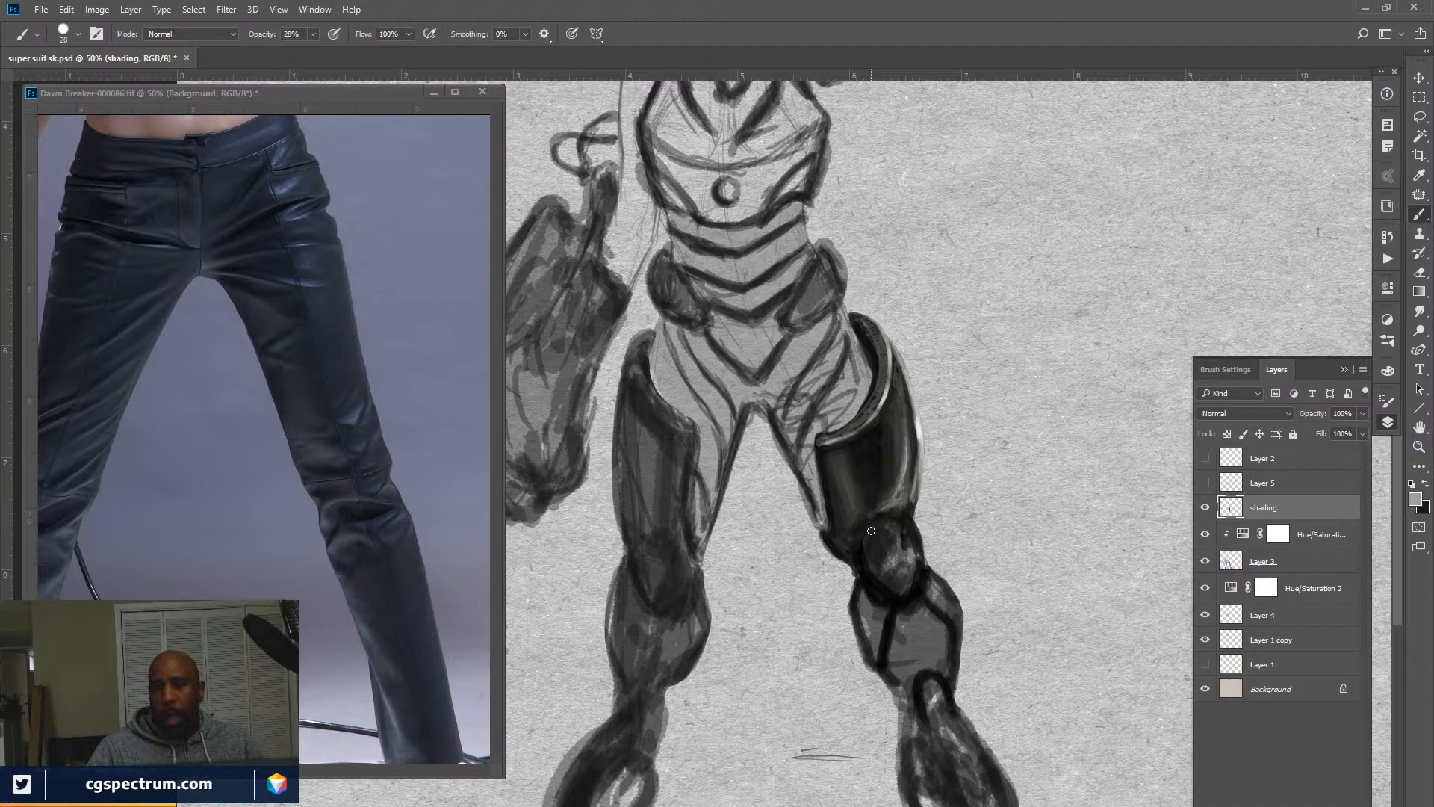
Select Layer 3, switch the painting colour to black, and toggle the shading layer and Layer 3 to check their contents.
key("ctrl+minus")
key("ctrl+minus")
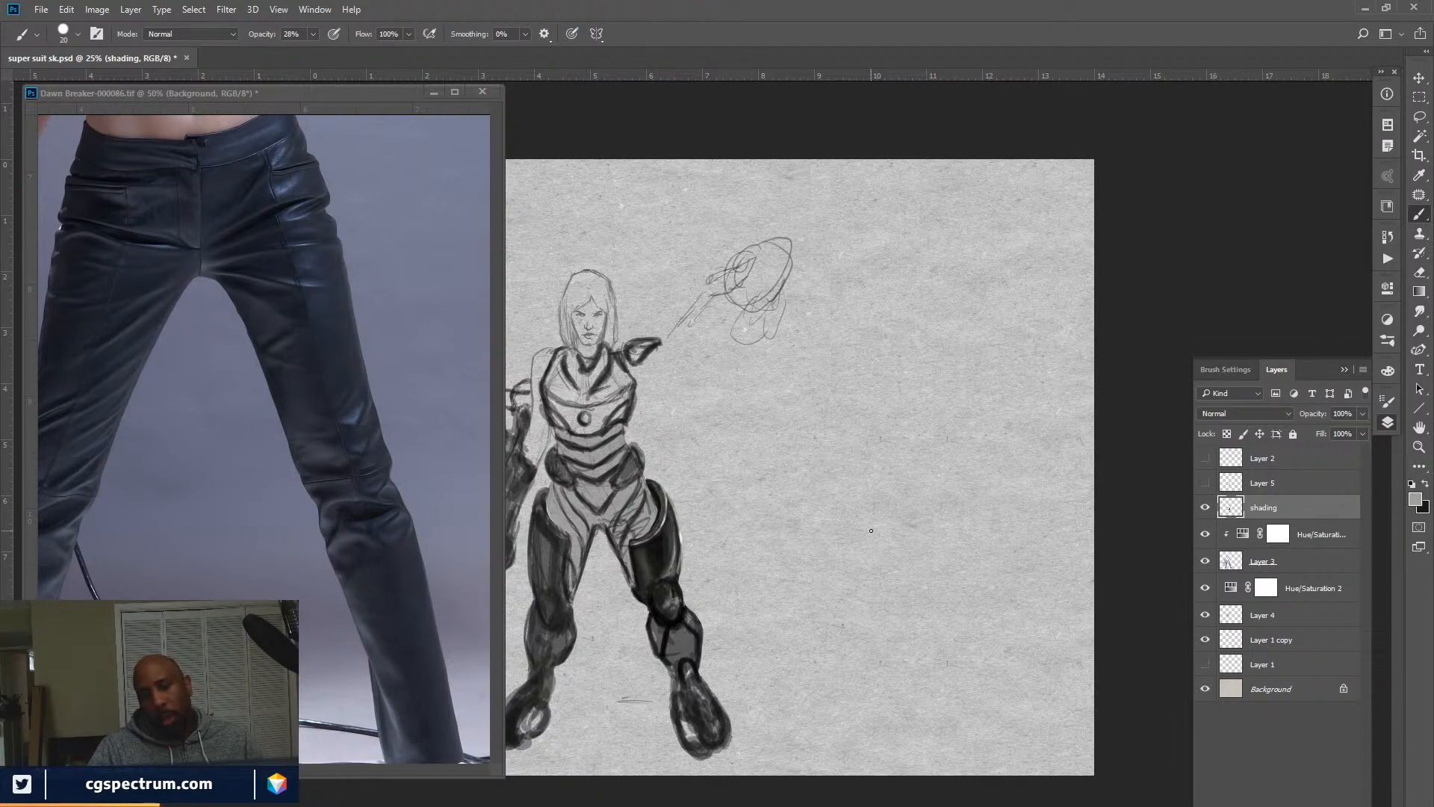
key("ctrl+plus")
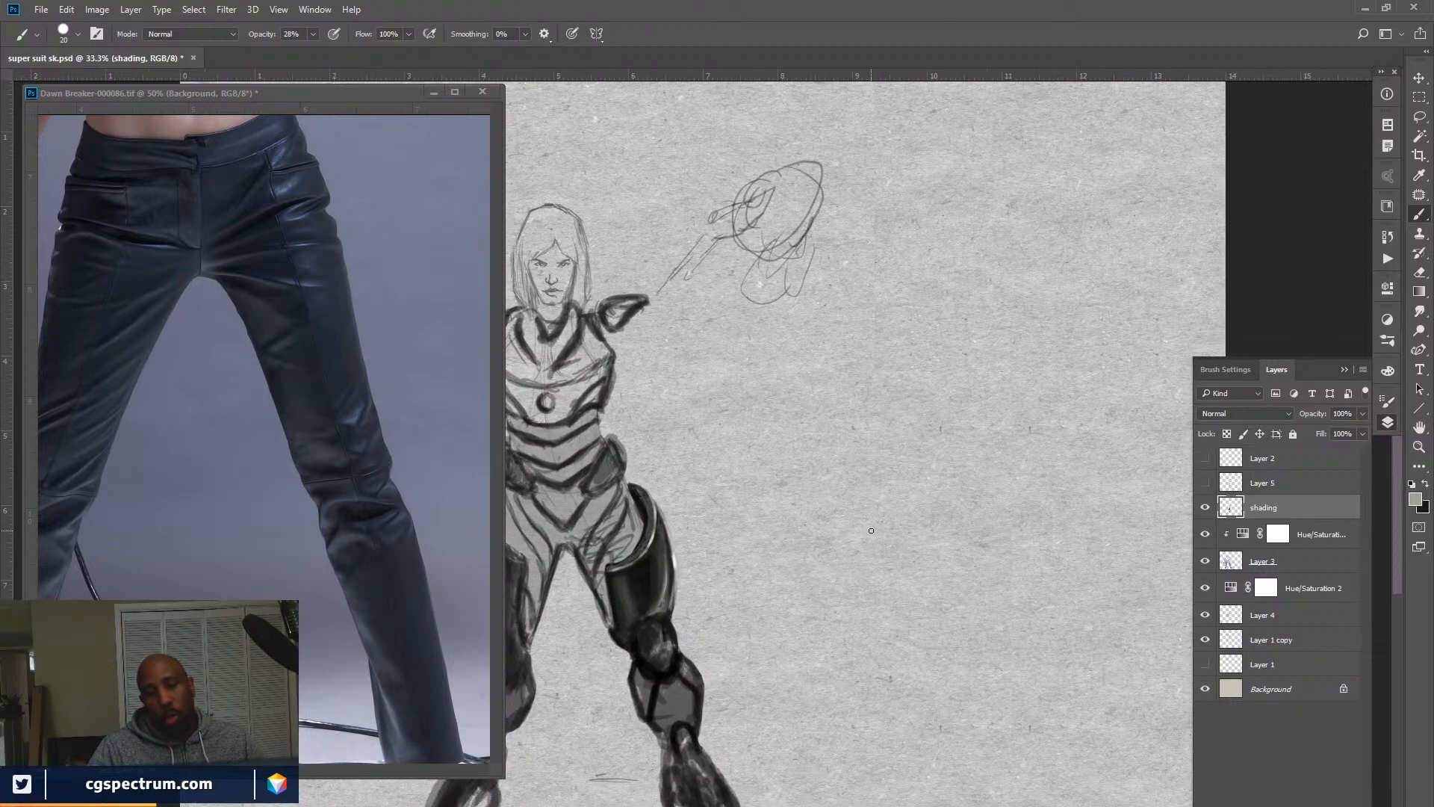
left_click_drag(827, 660, 1031, 608)
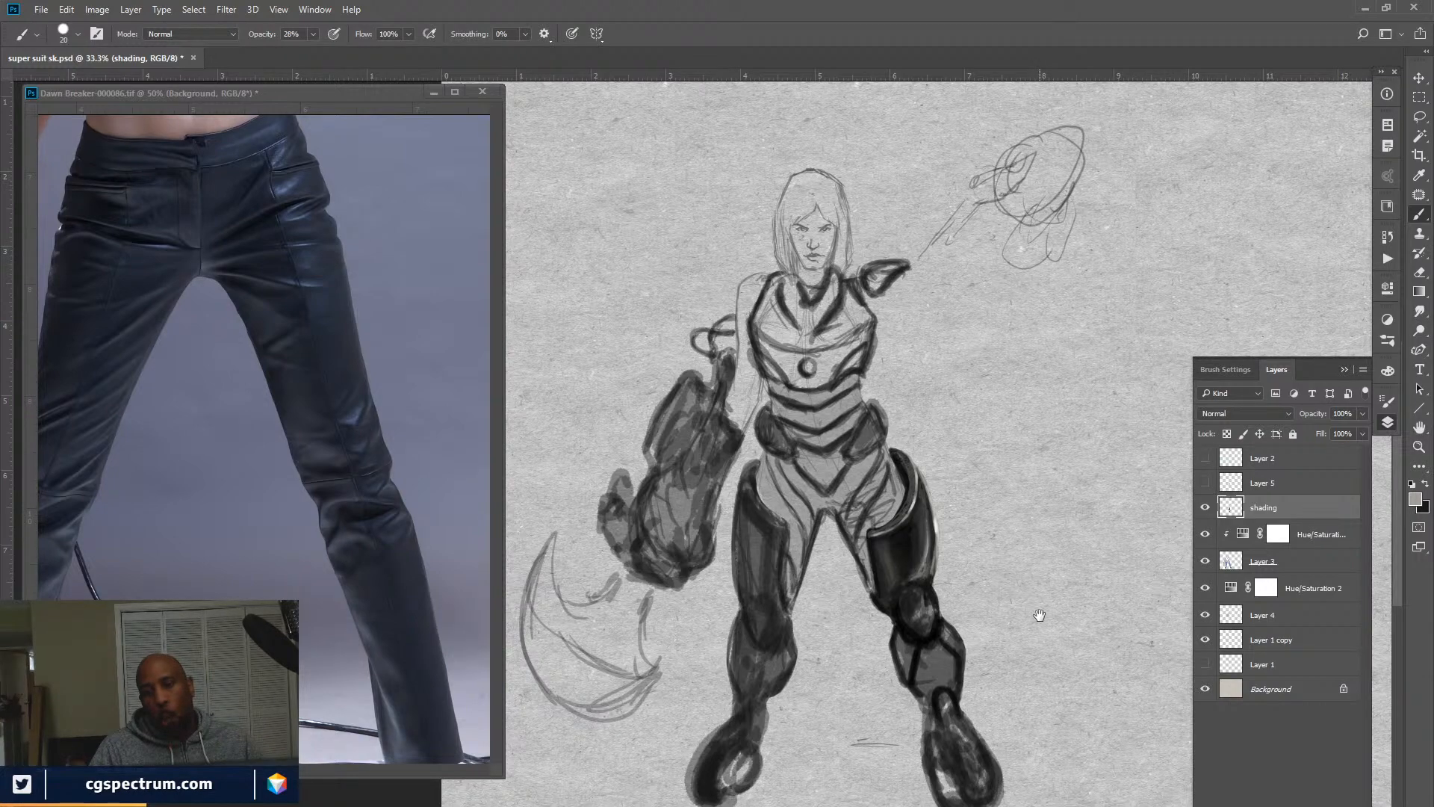
left_click(1261, 566)
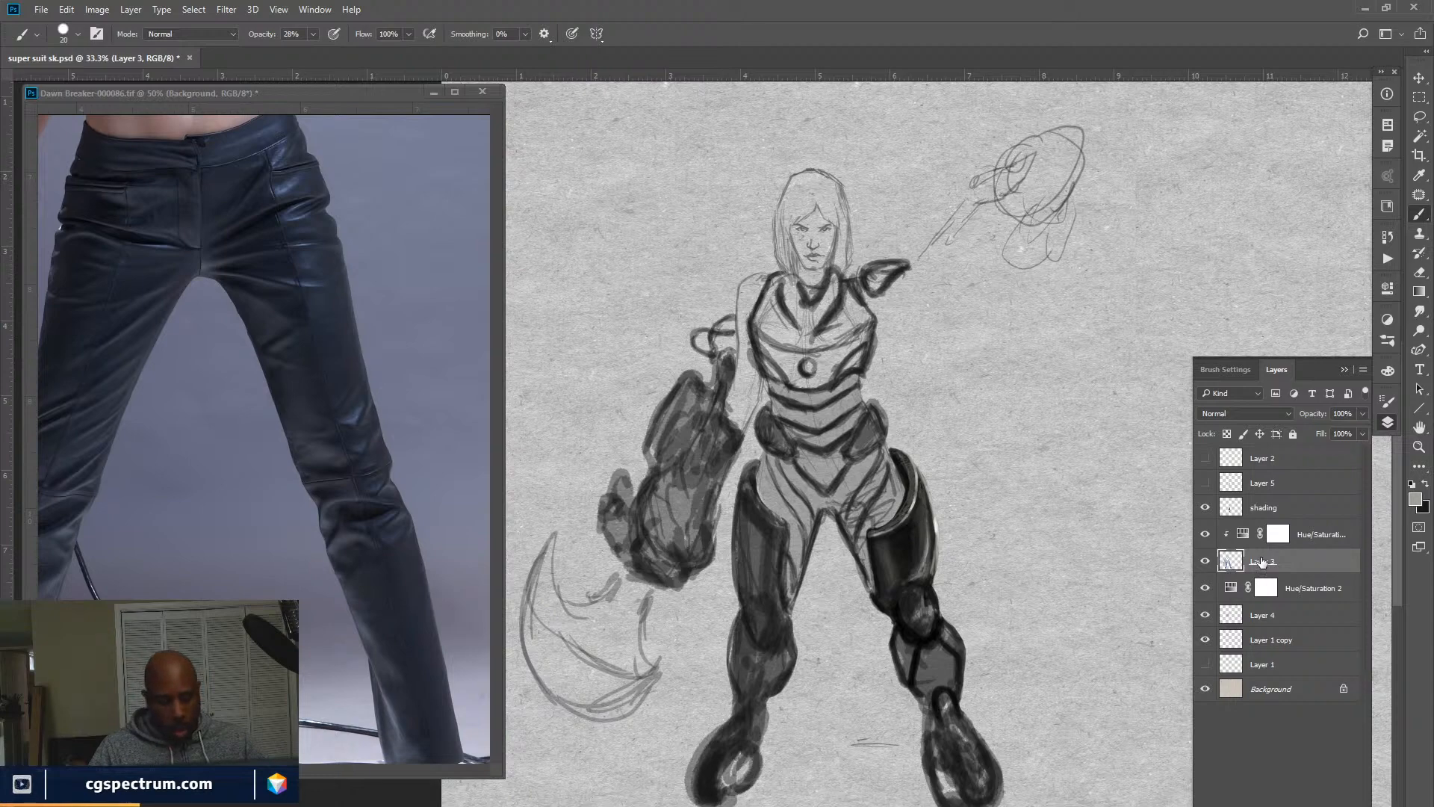
key("x")
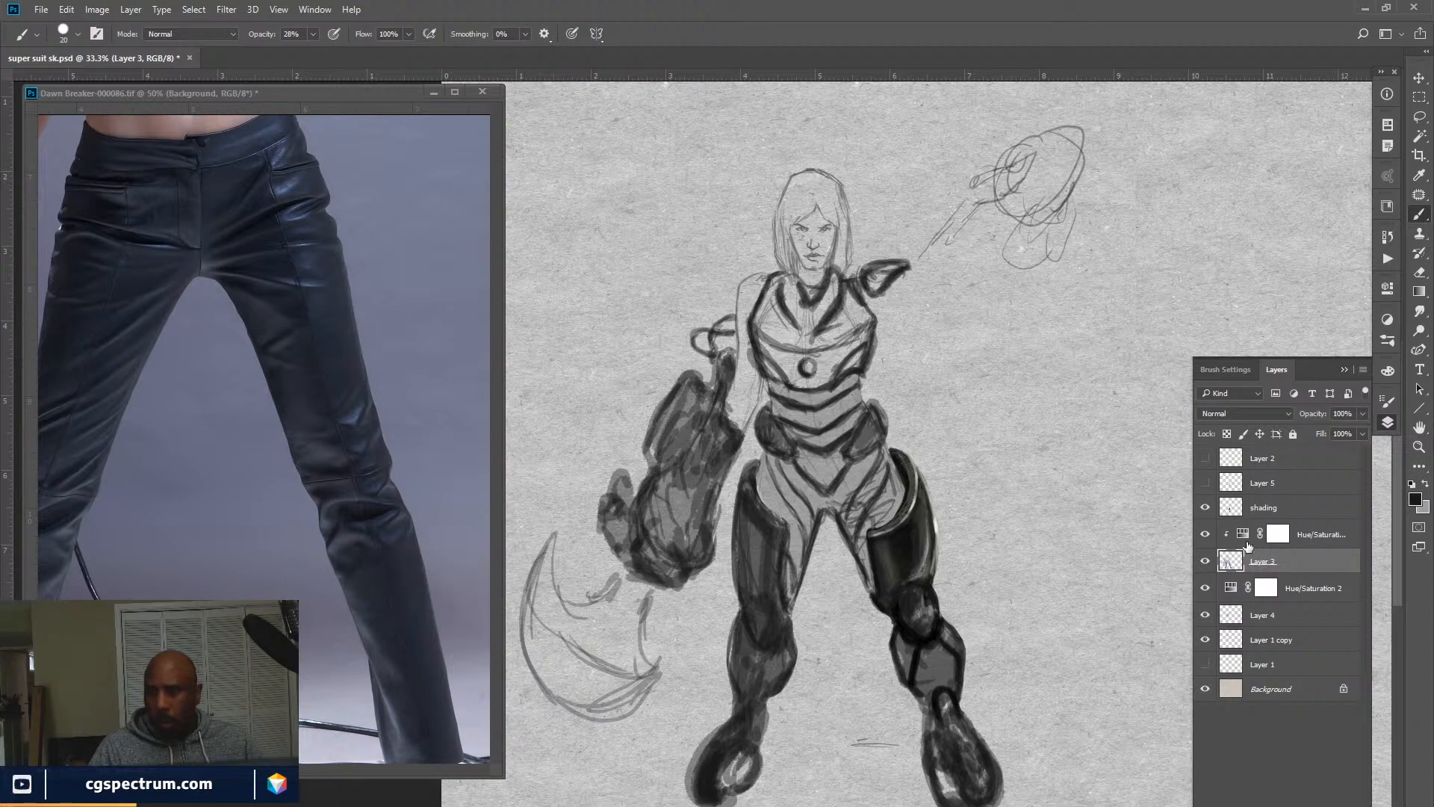
left_click(1206, 508)
left_click(1206, 508)
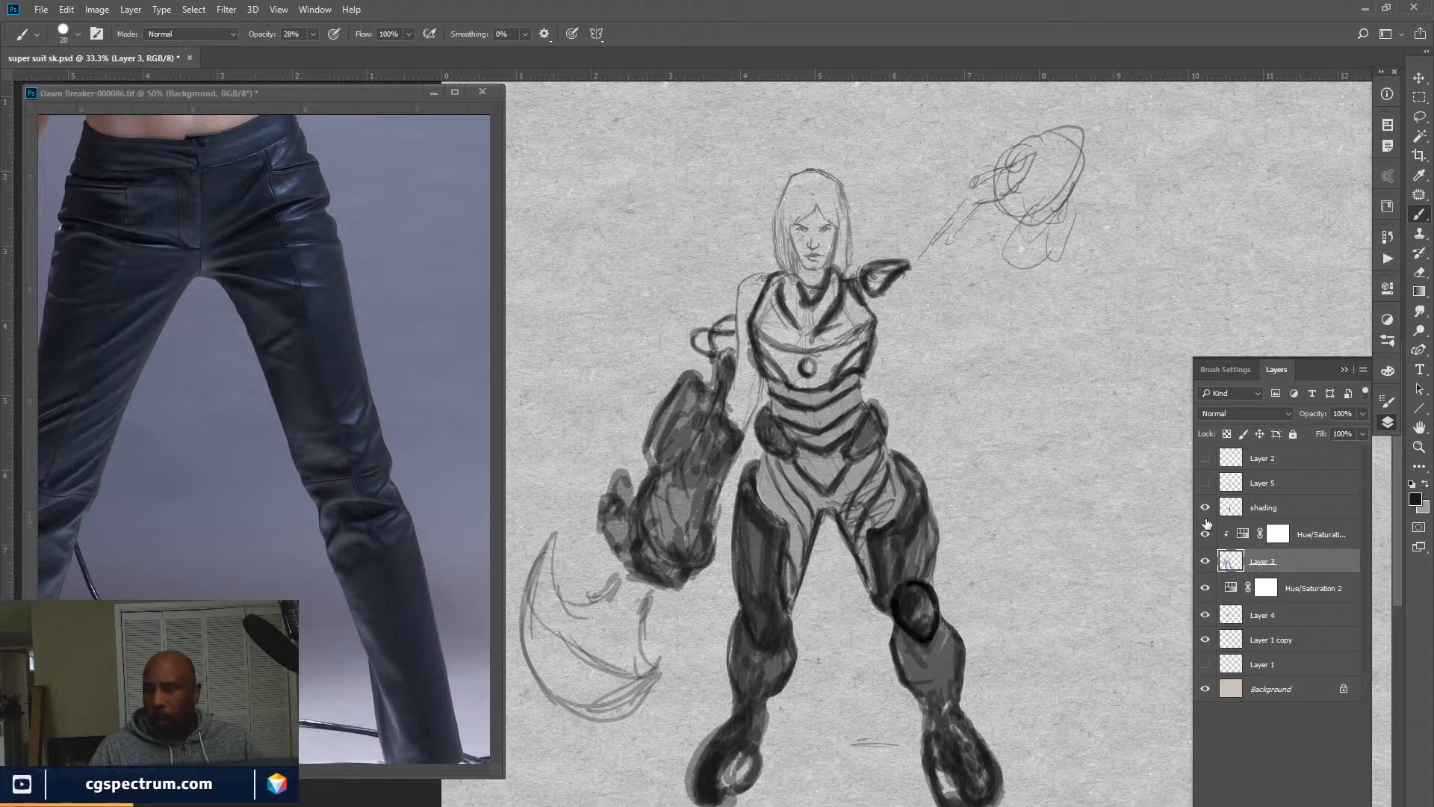
left_click(1206, 562)
left_click(1206, 561)
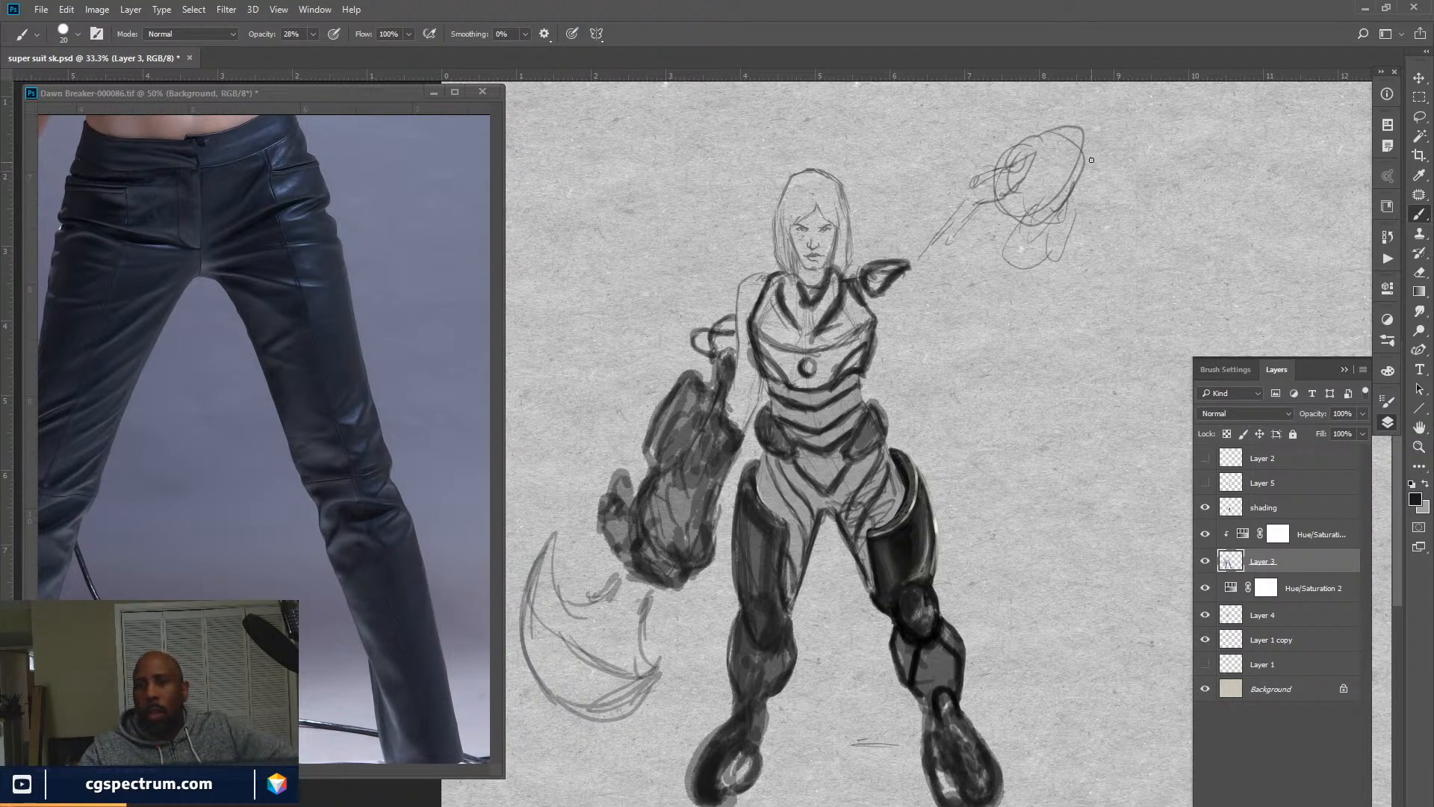
Sketch a large skull over the rough shape beside the character's raised arm, with a dark eye socket, jagged jaw and dangling spine.
mouse_move(1094, 206)
left_mouse_down()
mouse_move(1023, 147)
mouse_move(1000, 160)
mouse_move(1045, 124)
mouse_move(1001, 173)
mouse_move(1103, 152)
mouse_move(1079, 104)
mouse_move(1112, 196)
mouse_move(1012, 158)
mouse_move(989, 133)
mouse_move(976, 190)
mouse_move(994, 238)
mouse_move(983, 220)
mouse_move(985, 265)
mouse_move(1022, 231)
mouse_move(1063, 288)
mouse_move(1119, 176)
mouse_move(1113, 254)
mouse_move(1092, 278)
mouse_move(1128, 235)
mouse_move(1104, 145)
mouse_move(1020, 191)
mouse_move(1046, 192)
mouse_move(1046, 179)
mouse_move(1016, 200)
mouse_move(1050, 168)
mouse_move(1124, 169)
mouse_move(1121, 226)
mouse_move(1125, 168)
mouse_move(1110, 219)
mouse_move(1069, 233)
mouse_move(1088, 213)
mouse_move(1072, 221)
mouse_move(1067, 239)
mouse_move(1094, 221)
mouse_move(1092, 236)
mouse_move(1085, 209)
mouse_move(1080, 229)
mouse_move(1092, 227)
mouse_move(1076, 234)
mouse_move(1095, 263)
mouse_move(1086, 279)
left_mouse_up()
mouse_move(983, 194)
left_mouse_down()
mouse_move(973, 230)
mouse_move(990, 239)
mouse_move(976, 176)
mouse_move(993, 266)
mouse_move(1025, 261)
mouse_move(1058, 290)
left_mouse_up()
mouse_move(1114, 270)
left_mouse_down()
mouse_move(1090, 292)
mouse_move(1057, 294)
mouse_move(1065, 304)
mouse_move(1055, 292)
mouse_move(1089, 293)
left_mouse_up()
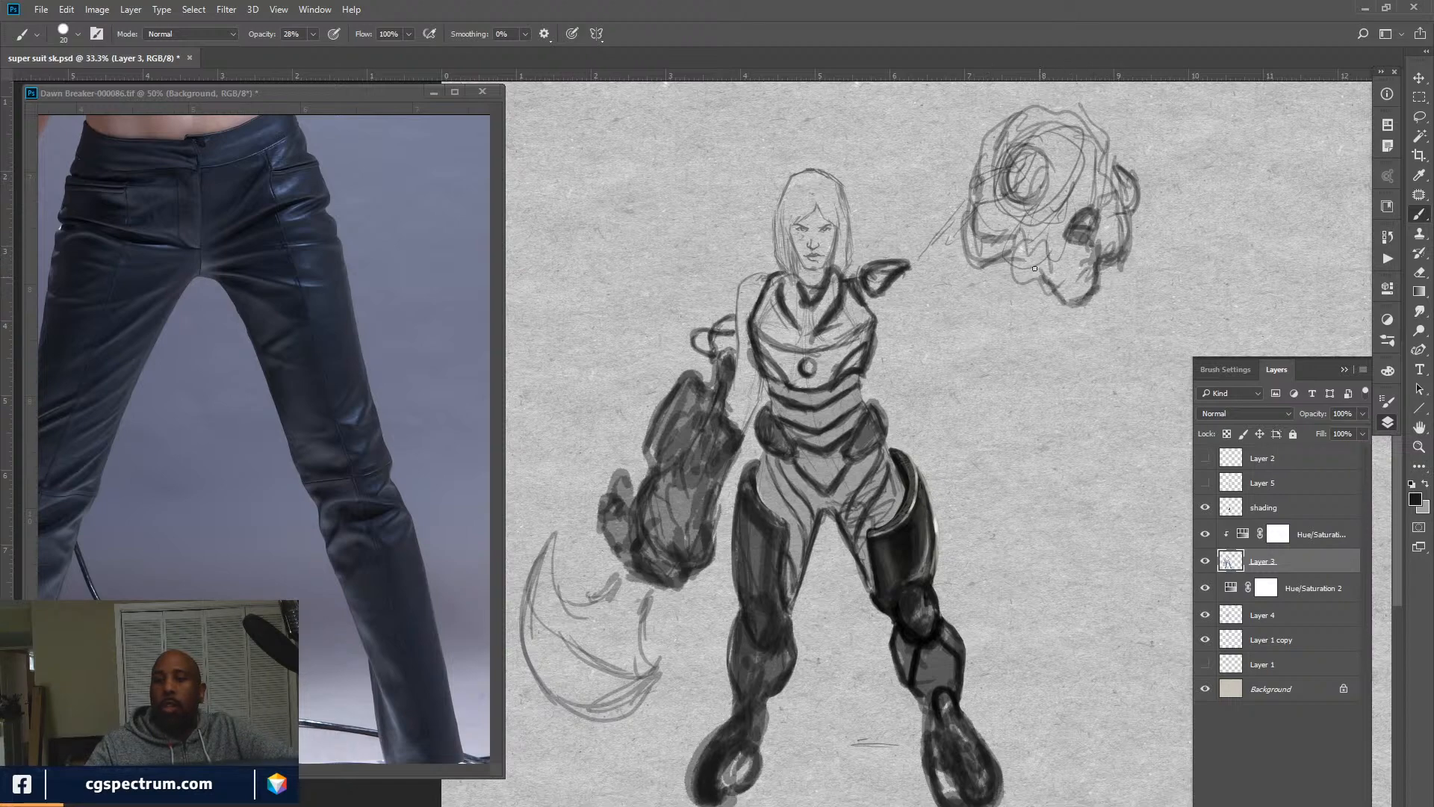
mouse_move(1018, 250)
left_mouse_down()
mouse_move(1022, 279)
mouse_move(1041, 279)
mouse_move(1003, 286)
mouse_move(1016, 312)
mouse_move(998, 278)
mouse_move(998, 311)
mouse_move(1024, 338)
mouse_move(1022, 312)
mouse_move(1039, 328)
mouse_move(1060, 308)
mouse_move(1063, 331)
mouse_move(1078, 316)
mouse_move(1046, 335)
mouse_move(1064, 429)
left_mouse_up()
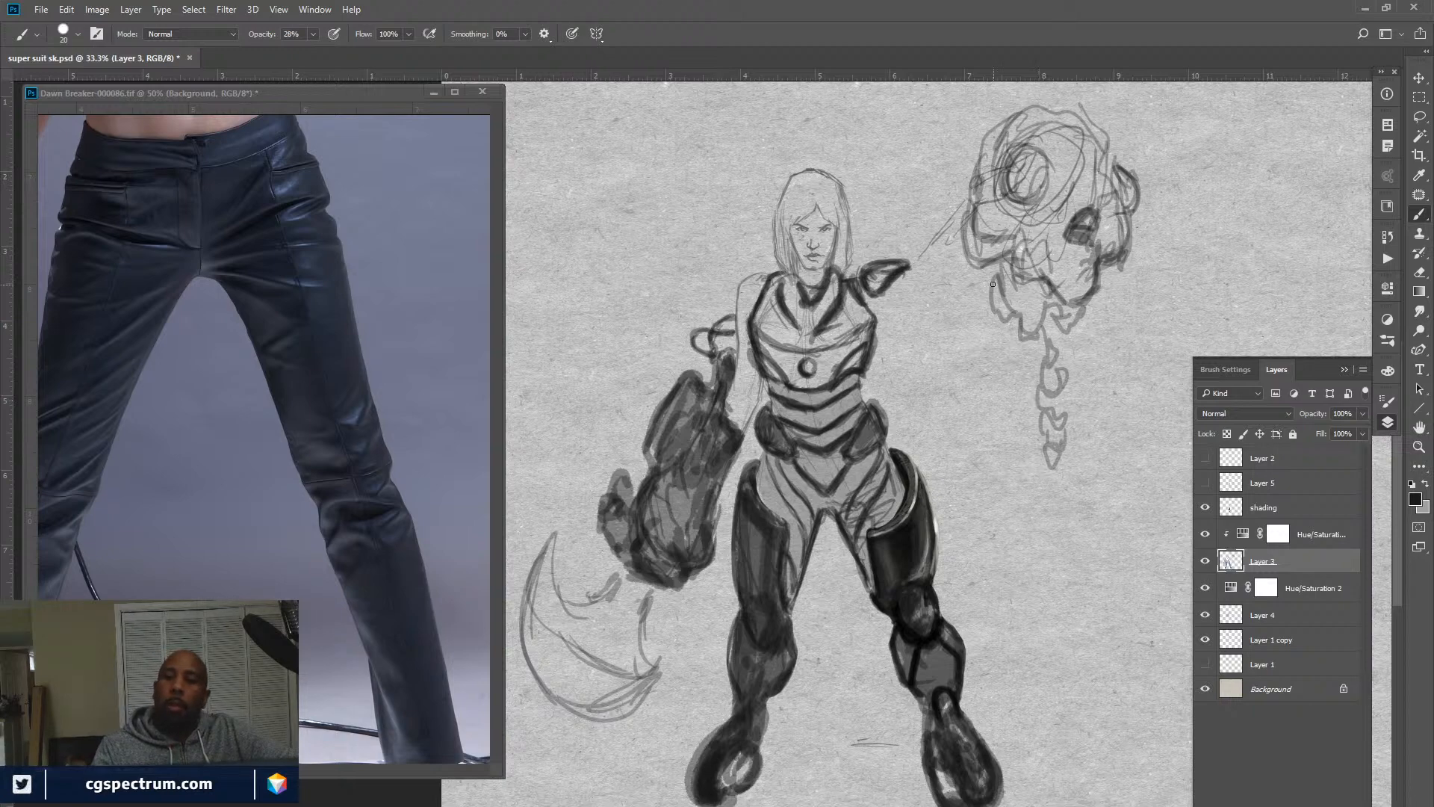
mouse_move(993, 290)
left_mouse_down()
mouse_move(1018, 324)
mouse_move(1006, 300)
mouse_move(1031, 324)
mouse_move(993, 289)
mouse_move(1031, 324)
mouse_move(1085, 305)
mouse_move(1027, 316)
mouse_move(994, 292)
mouse_move(1032, 325)
mouse_move(1080, 313)
mouse_move(1027, 319)
mouse_move(996, 295)
mouse_move(1029, 319)
left_mouse_up()
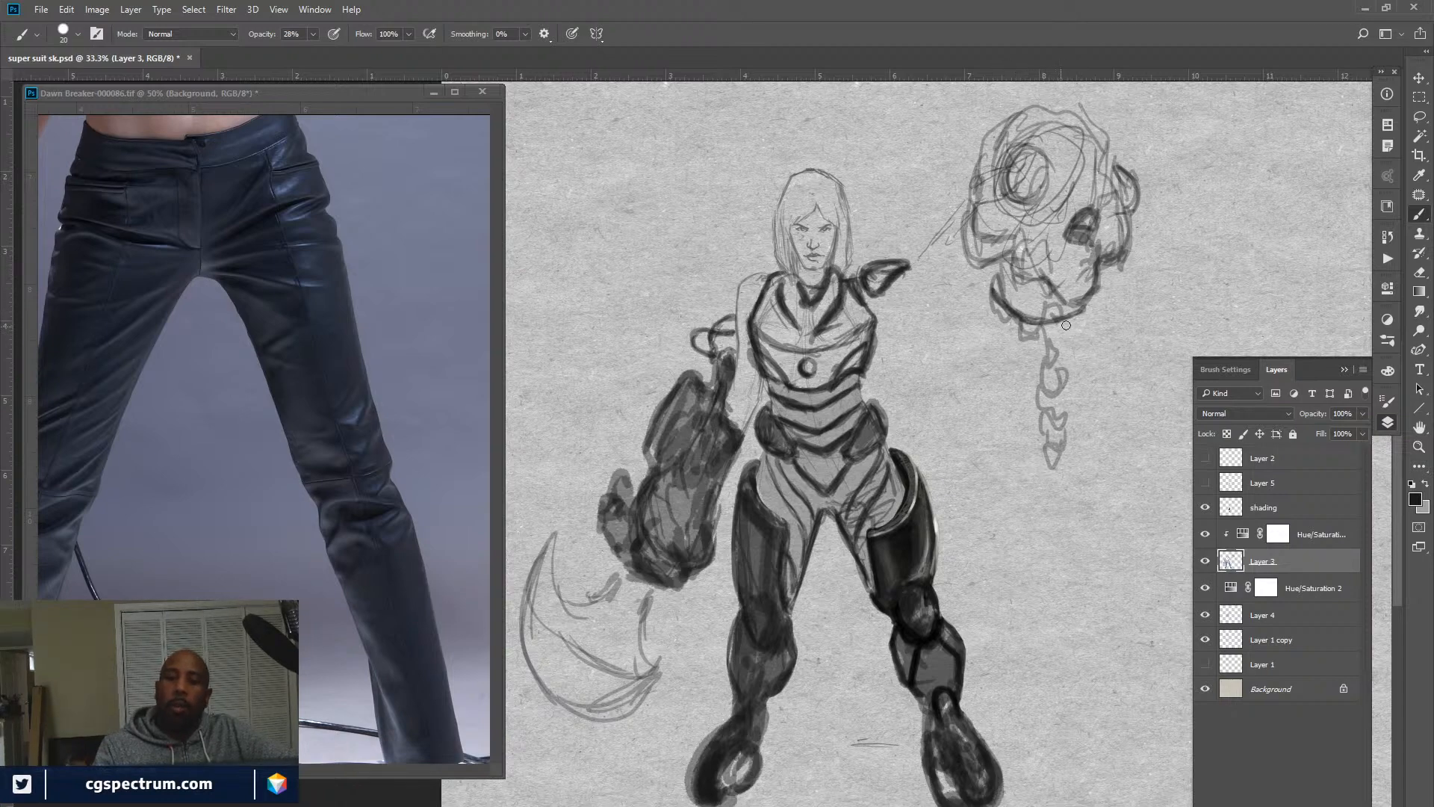
left_click_drag(1038, 340, 1060, 368)
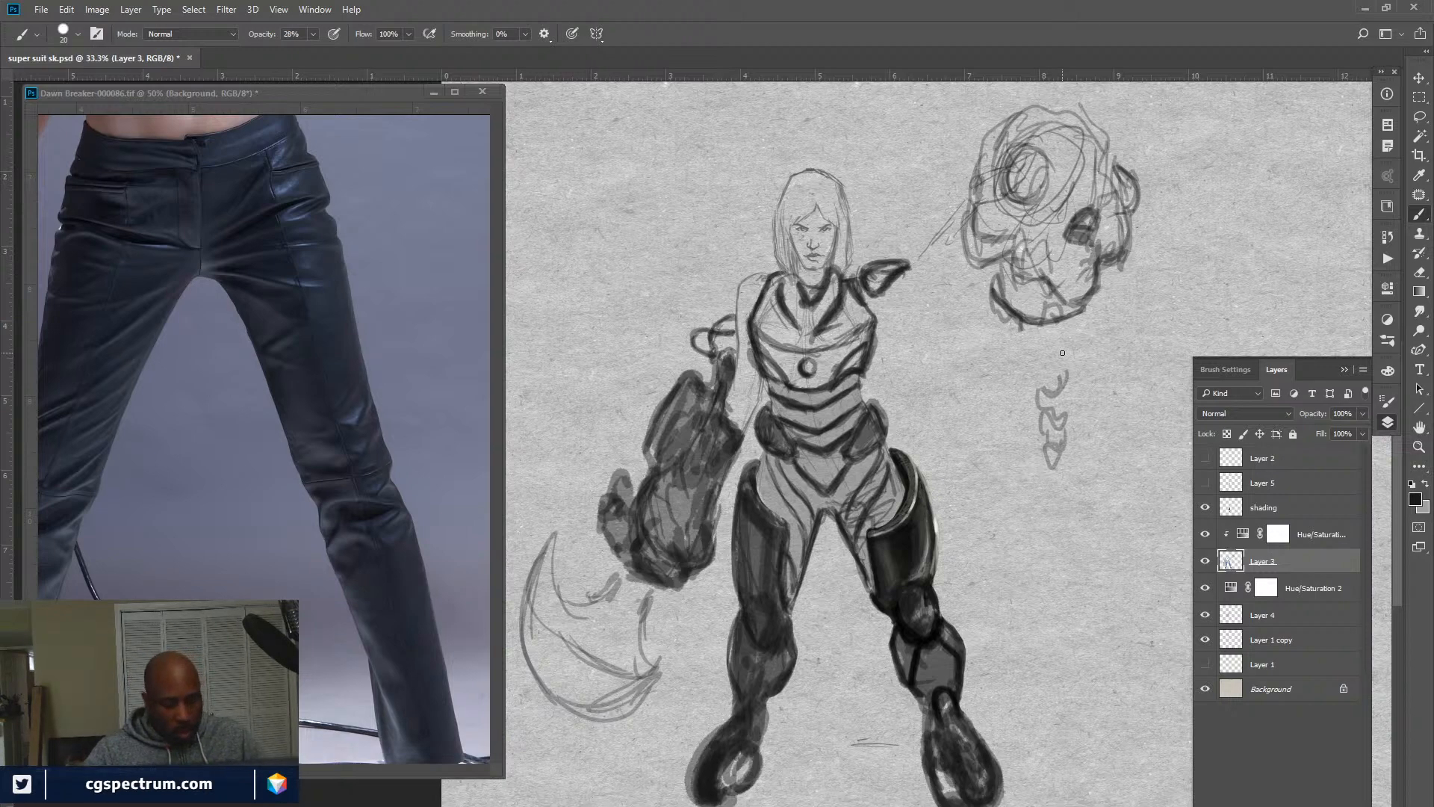
left_click_drag(1025, 329, 1061, 377)
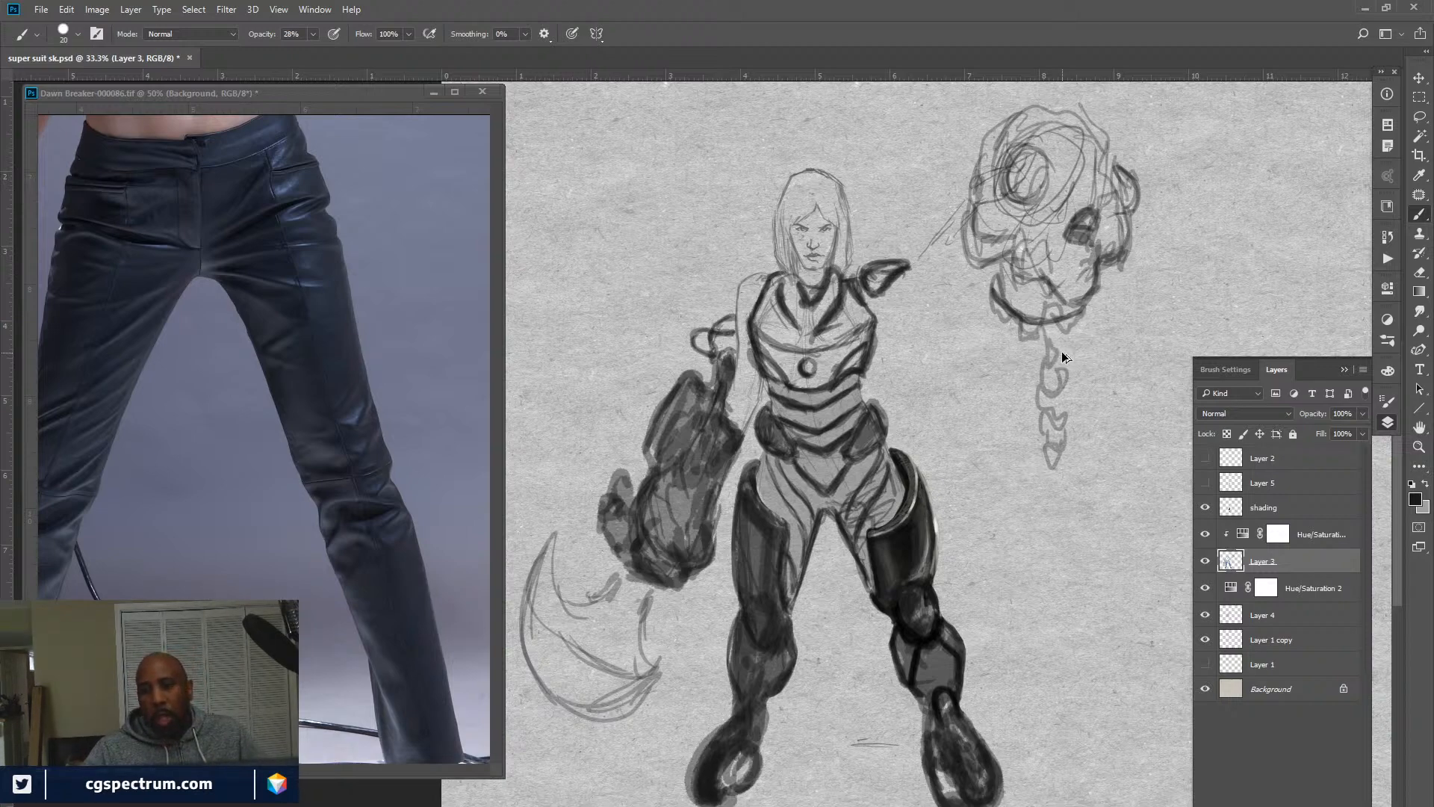
key("ctrl+z")
key("ctrl+z")
key("ctrl+z")
key("ctrl+z")
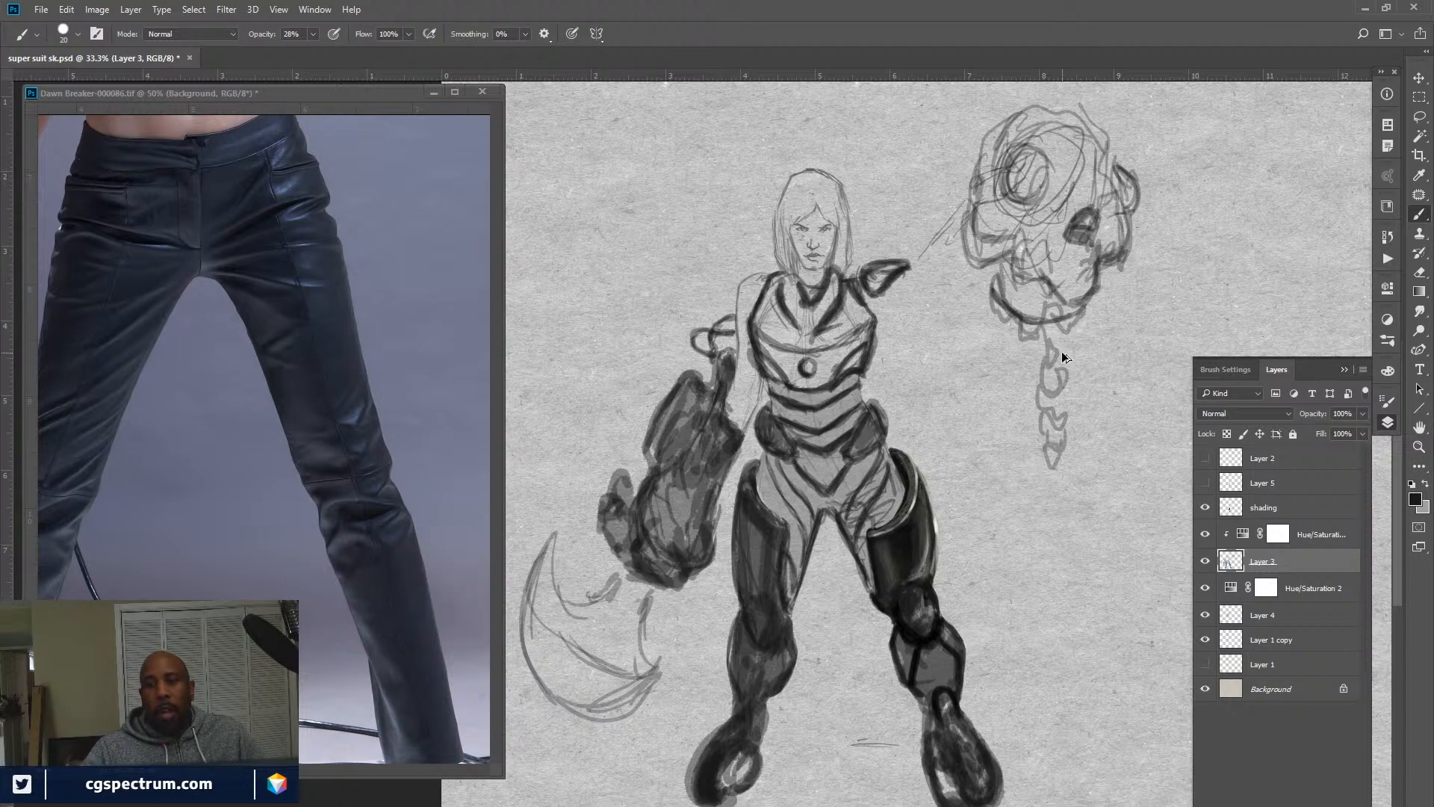
key("ctrl+z")
key("ctrl+z")
key("ctrl+z")
key("ctrl+z")
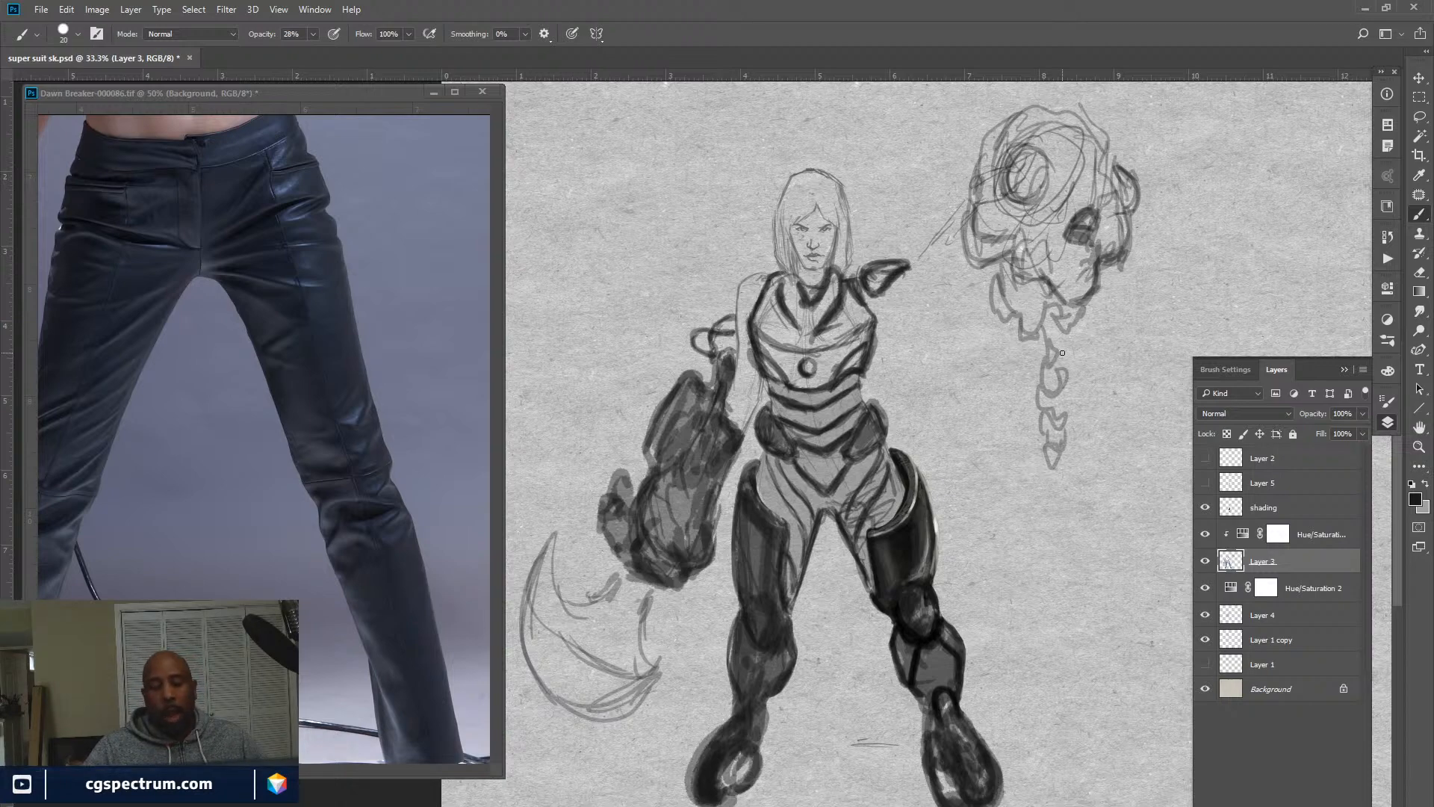
Erase the dangling spine and the jagged lower jaw fragments beneath the skull with a size 70 eraser.
key("e")
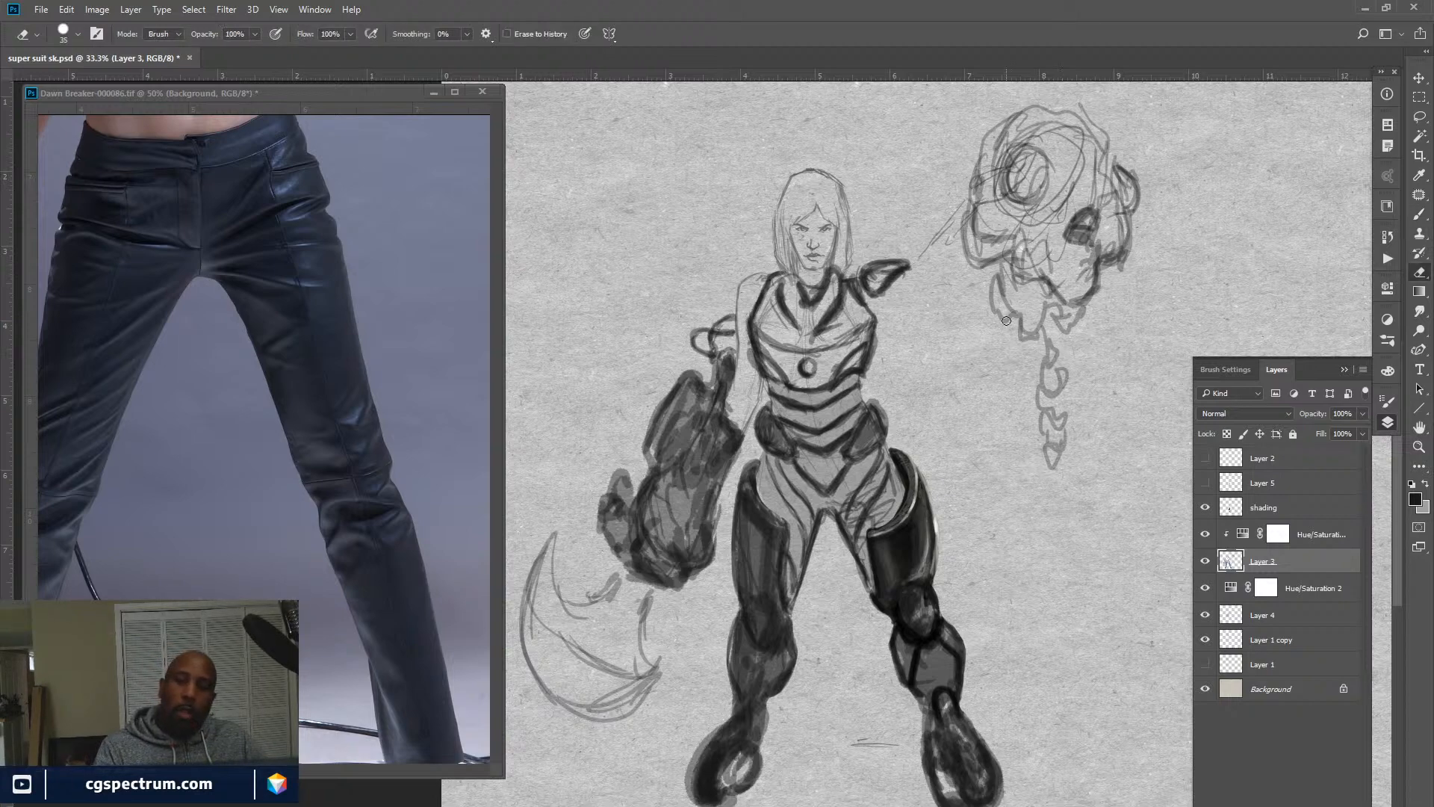
key("bracketright")
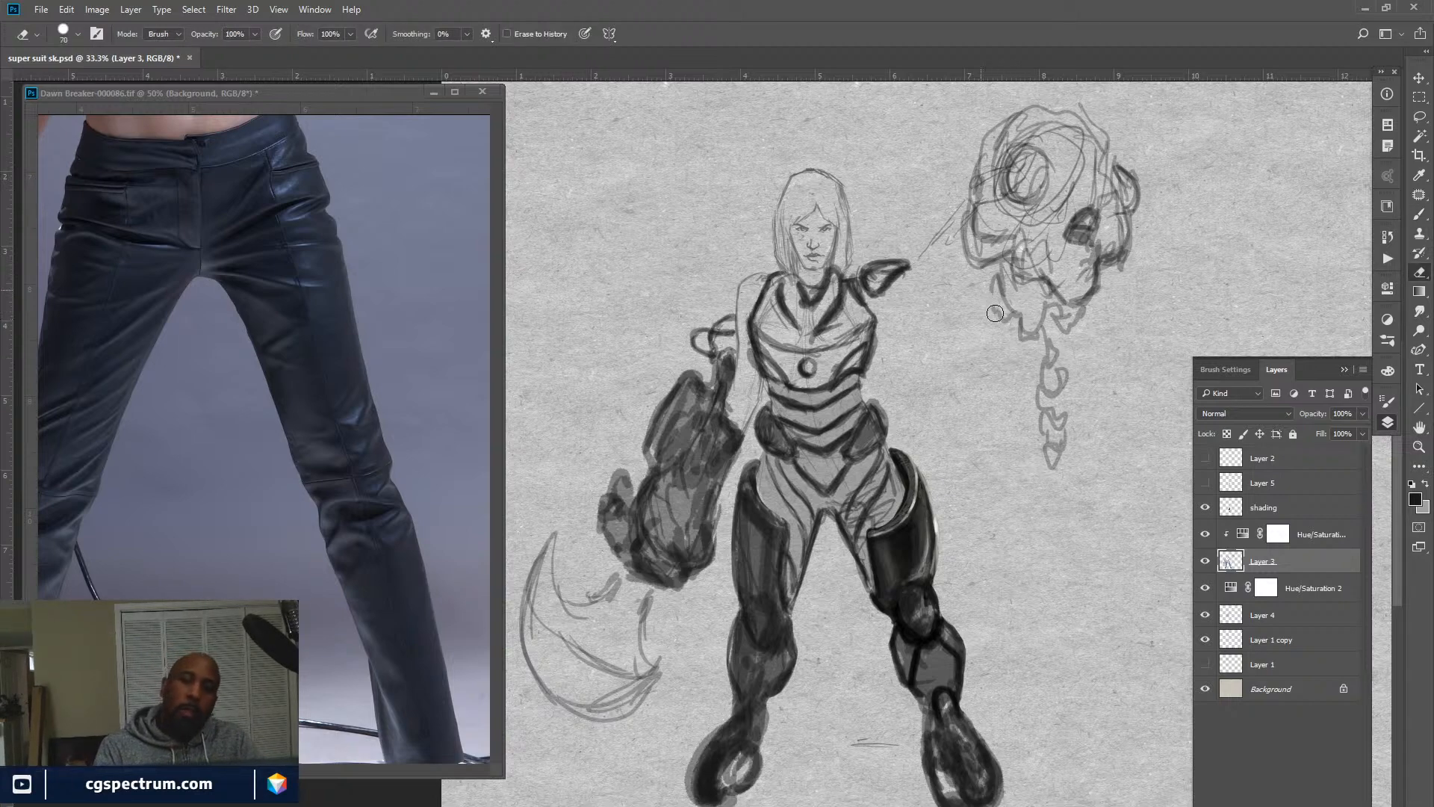
mouse_move(1001, 318)
left_mouse_down()
mouse_move(1039, 336)
mouse_move(1092, 326)
mouse_move(1015, 333)
mouse_move(1043, 331)
mouse_move(996, 309)
mouse_move(1047, 338)
mouse_move(1020, 393)
mouse_move(1033, 451)
mouse_move(1063, 461)
left_mouse_up()
Redraw the skull's lower jaw as a rounded, darker contour with the brush.
key("b")
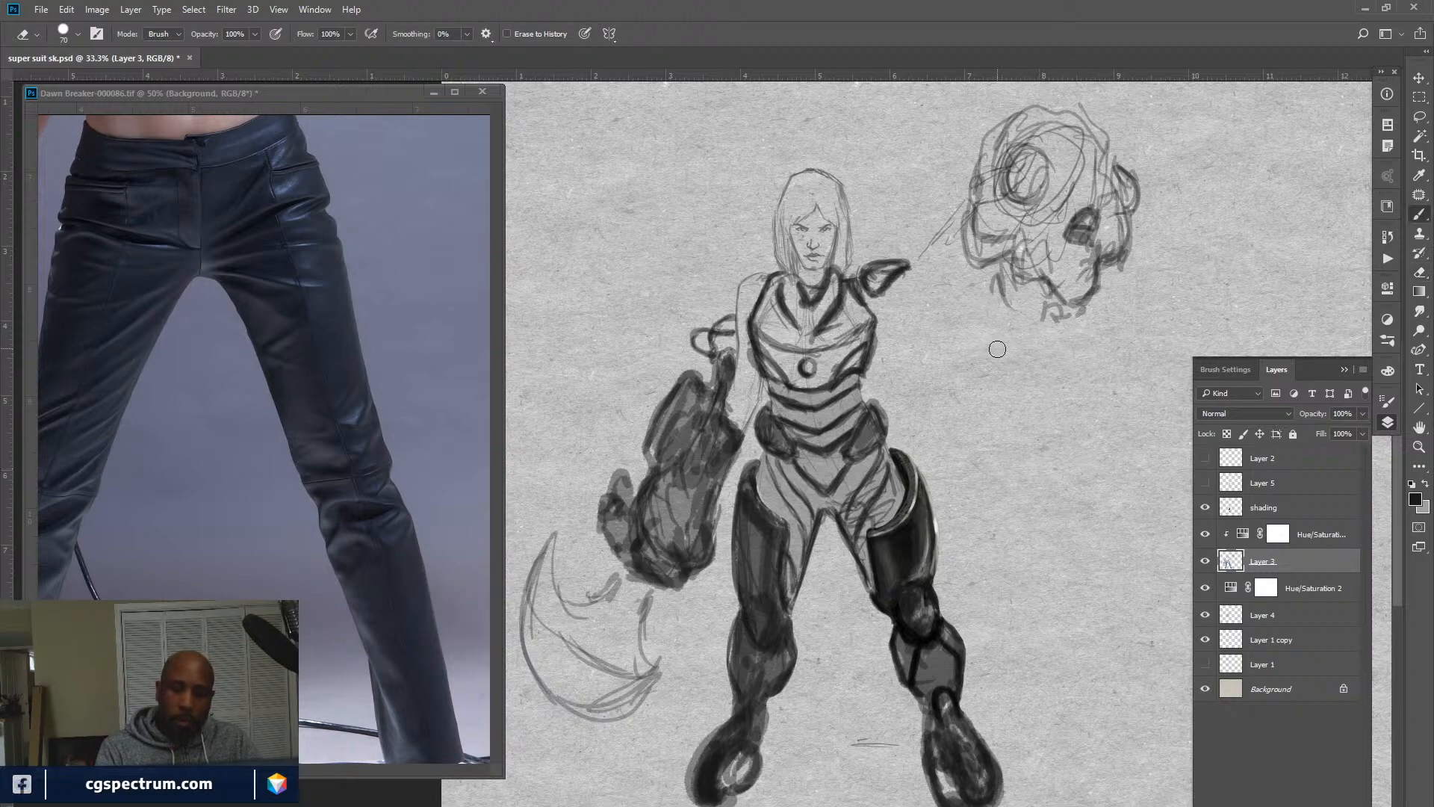
mouse_move(998, 275)
left_mouse_down()
mouse_move(997, 297)
mouse_move(1038, 321)
mouse_move(1080, 310)
left_mouse_up()
left_click_drag(992, 289, 998, 265)
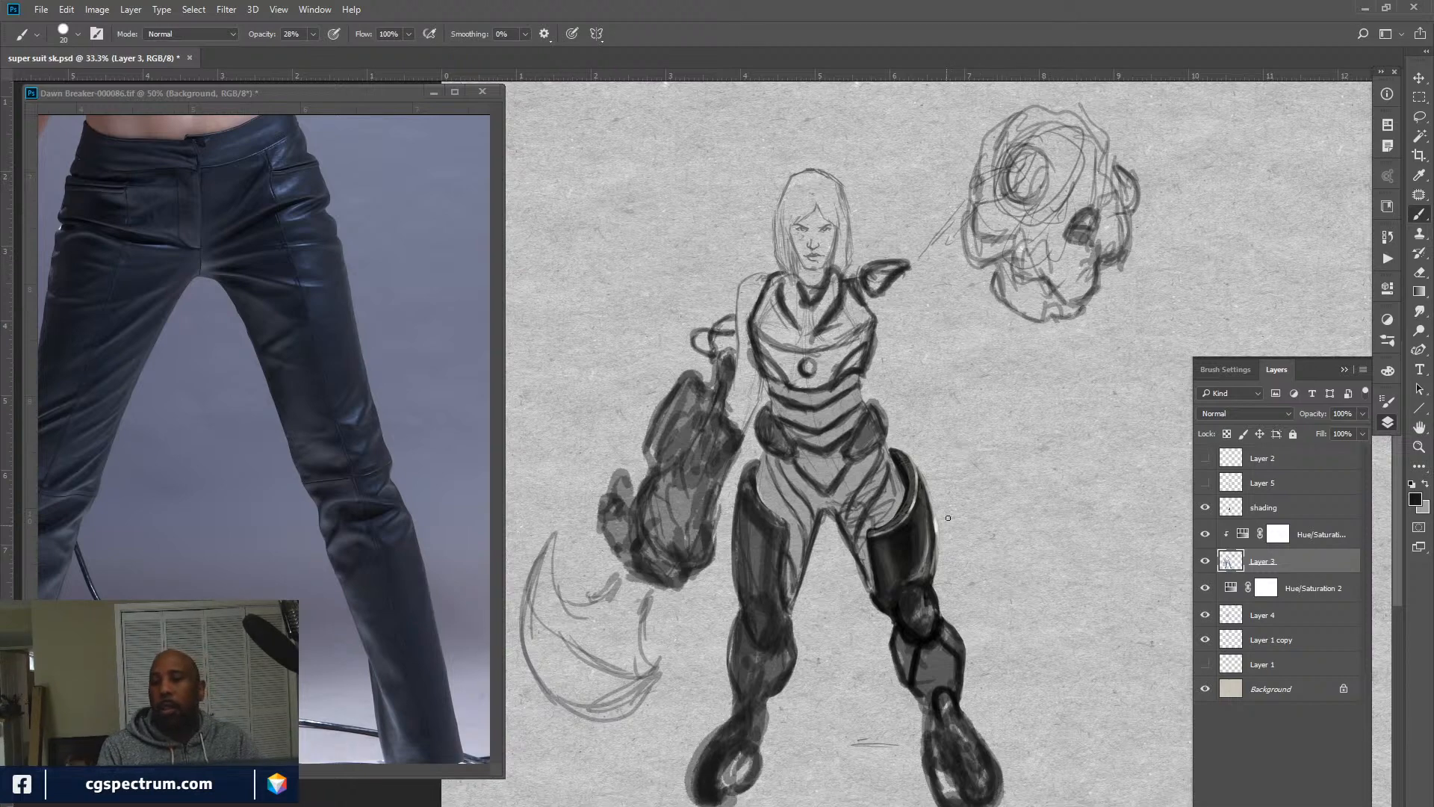
mouse_move(991, 272)
left_mouse_down()
mouse_move(1041, 322)
mouse_move(1088, 302)
left_mouse_up()
mouse_move(993, 283)
left_mouse_down()
mouse_move(998, 259)
mouse_move(995, 274)
left_mouse_up()
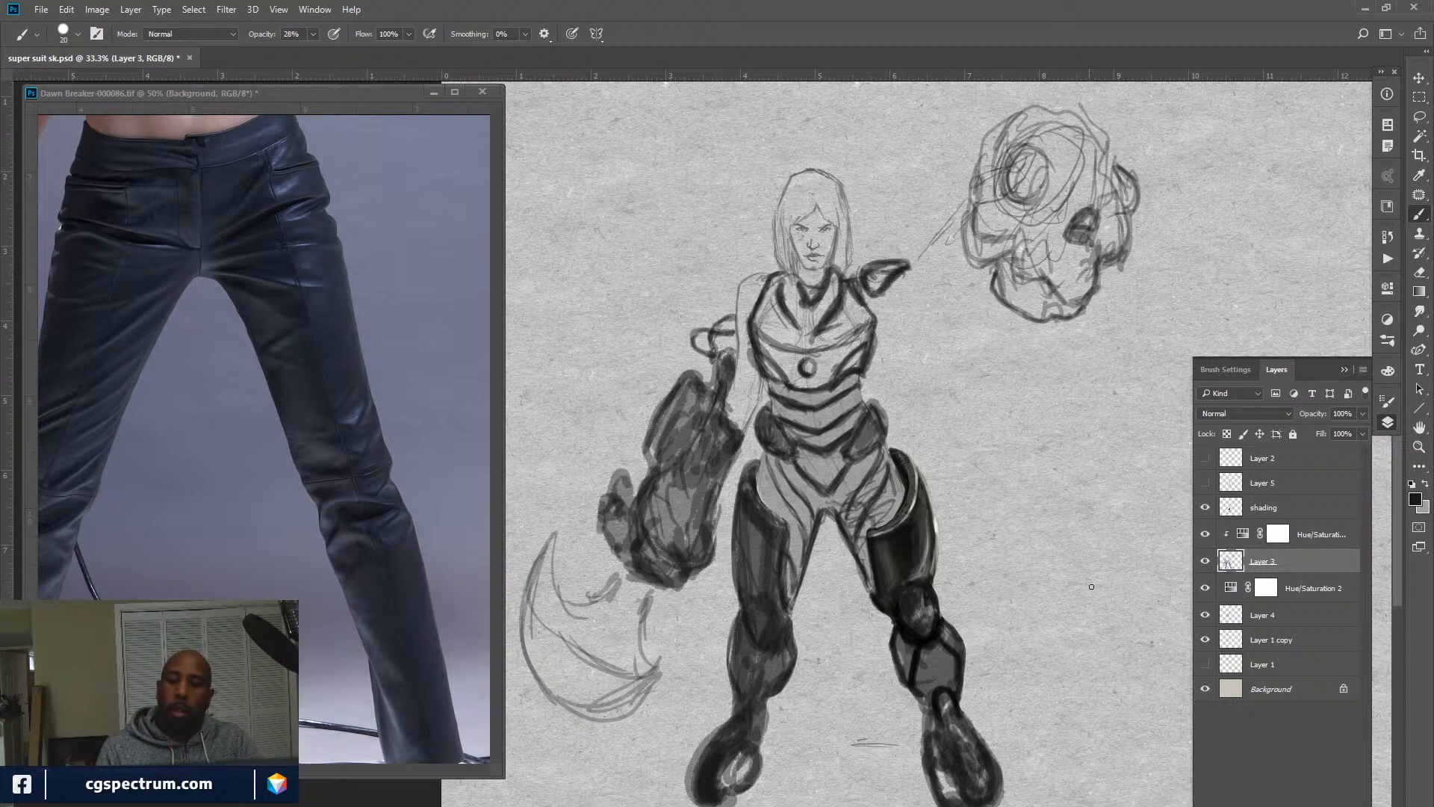
Sketch a small arc beside the character's lower leg, toggle Layer 3 to check it, and add a new layer above Hue/Saturation 2.
mouse_move(1091, 581)
left_mouse_down()
mouse_move(1071, 660)
mouse_move(1103, 619)
mouse_move(1098, 583)
left_mouse_up()
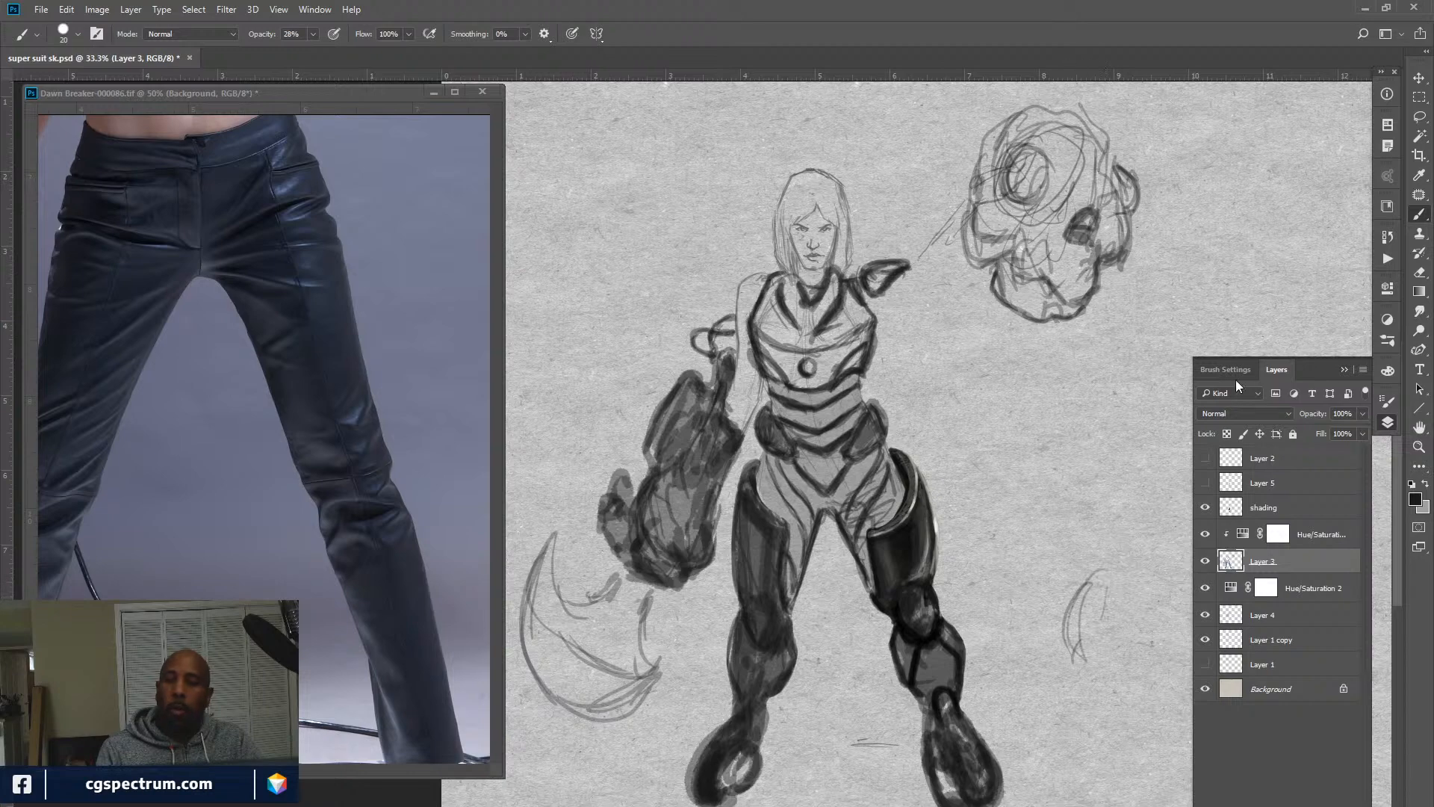
left_click(1204, 561)
left_click(1204, 562)
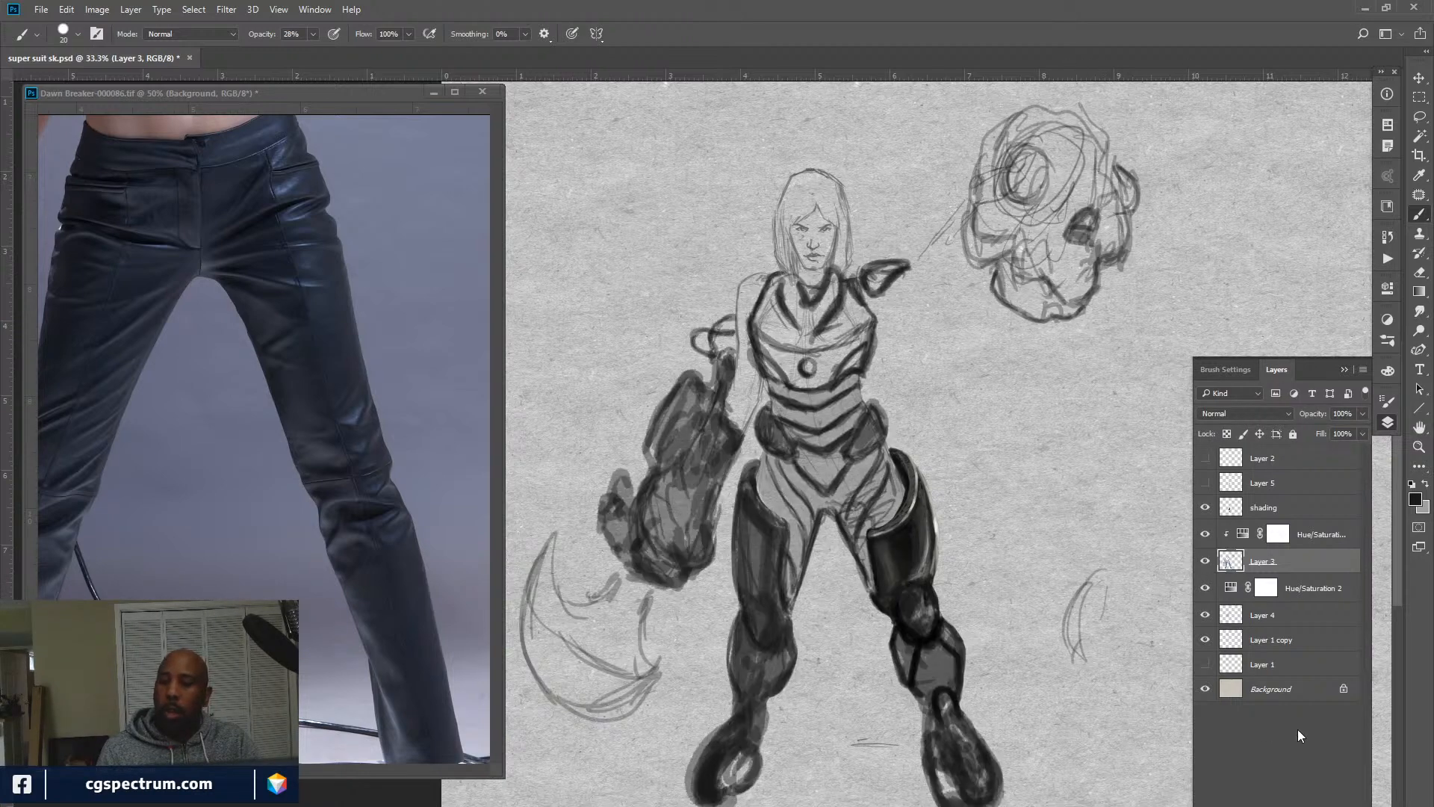
left_click(1315, 591)
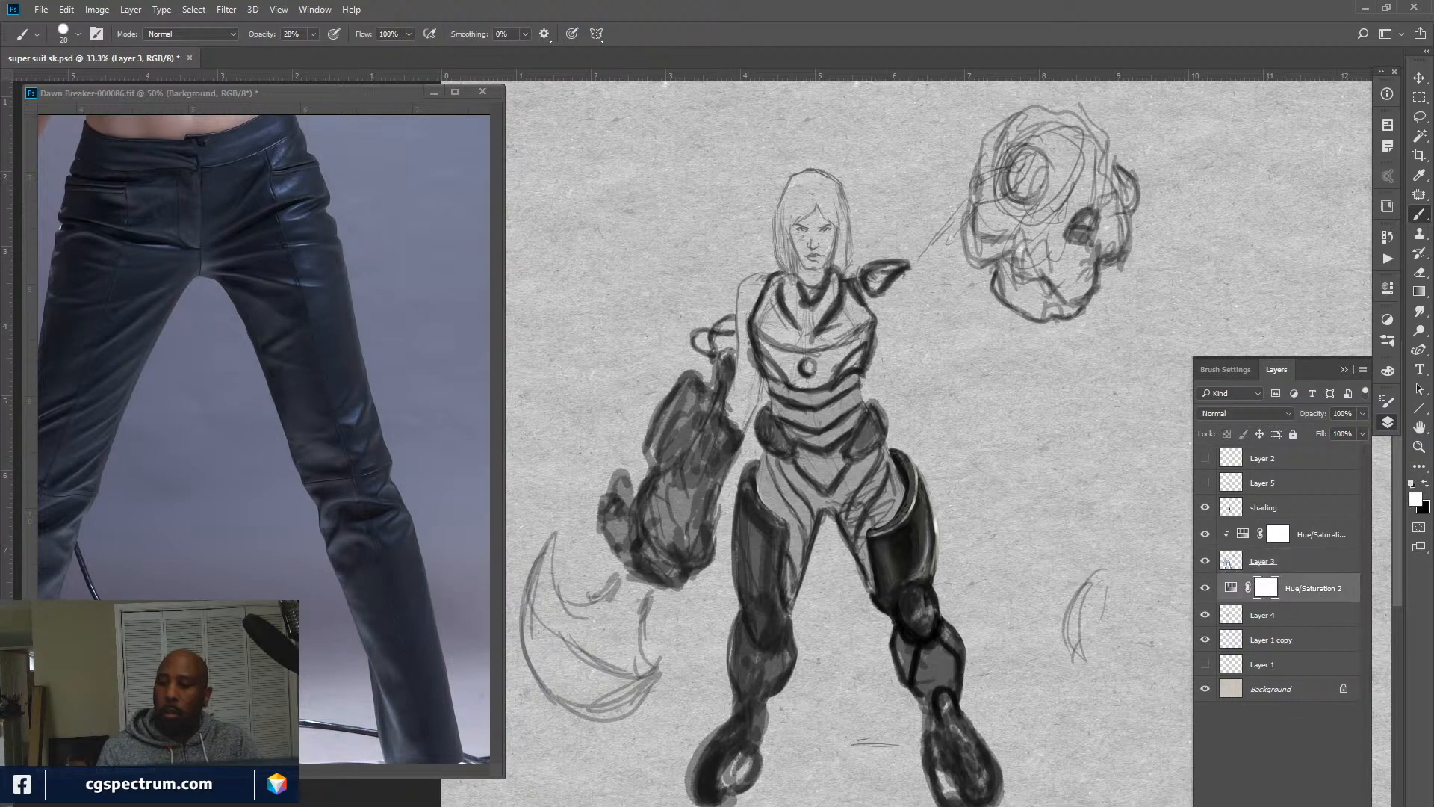
key("ctrl+shift+alt+n")
left_click(1266, 381)
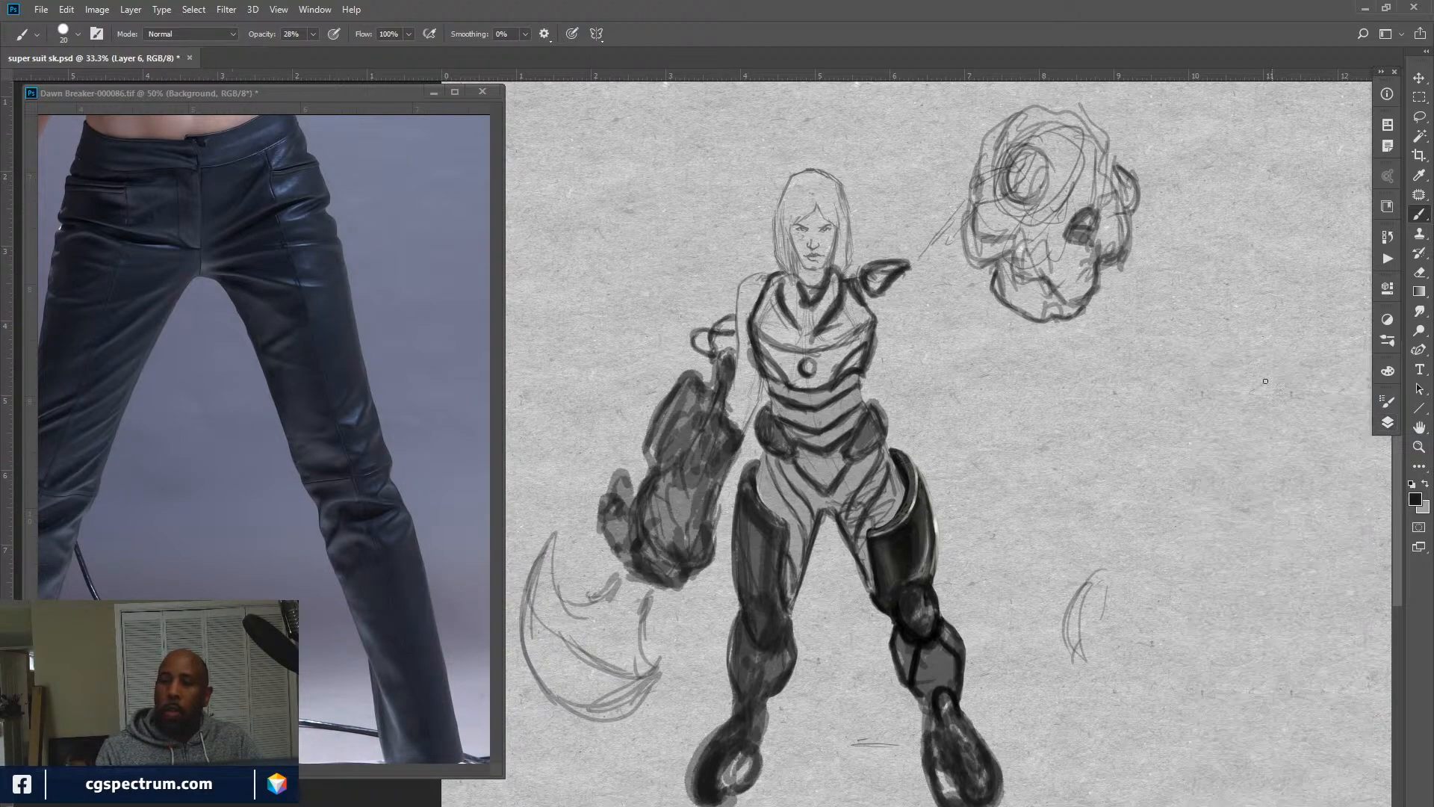
Sketch sweeping curves from the character's hip to a rounded form beside the legs on Layer 6, with loose zigzag strokes below it.
mouse_move(1143, 550)
left_mouse_down()
mouse_move(1104, 577)
mouse_move(1113, 553)
mouse_move(1129, 557)
mouse_move(1102, 569)
mouse_move(1154, 566)
mouse_move(1157, 591)
mouse_move(1121, 526)
mouse_move(1042, 515)
mouse_move(1113, 510)
left_mouse_up()
left_click_drag(1005, 456, 1131, 519)
left_click_drag(962, 481, 1004, 453)
mouse_move(982, 466)
left_mouse_down()
mouse_move(1110, 497)
mouse_move(962, 462)
mouse_move(1027, 459)
left_mouse_up()
mouse_move(1034, 474)
left_mouse_down()
mouse_move(1123, 584)
mouse_move(1138, 596)
mouse_move(1163, 581)
mouse_move(1141, 631)
left_mouse_up()
mouse_move(1154, 580)
left_mouse_down()
mouse_move(1145, 669)
mouse_move(1234, 675)
mouse_move(1217, 649)
mouse_move(1259, 665)
mouse_move(1216, 691)
mouse_move(1319, 726)
mouse_move(1248, 736)
left_mouse_up()
mouse_move(1076, 699)
left_mouse_down()
mouse_move(1139, 705)
mouse_move(1061, 721)
left_mouse_up()
mouse_move(1061, 725)
left_mouse_down()
mouse_move(1219, 739)
mouse_move(1281, 765)
mouse_move(1089, 777)
mouse_move(1120, 773)
mouse_move(1039, 800)
left_mouse_up()
mouse_move(1128, 743)
left_mouse_down()
mouse_move(1083, 747)
mouse_move(1065, 773)
mouse_move(1109, 781)
left_mouse_up()
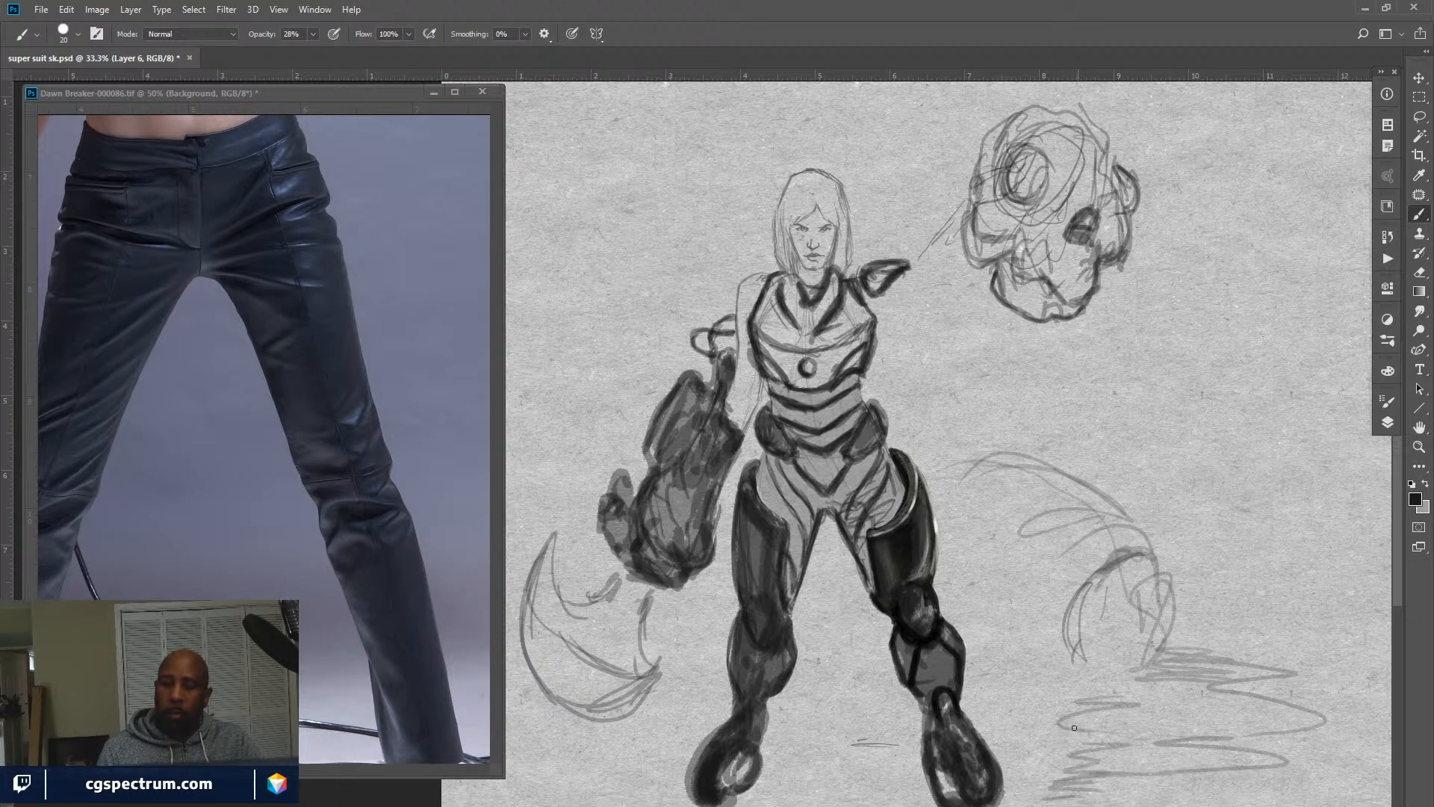
mouse_move(1157, 684)
left_mouse_down()
mouse_move(1109, 676)
mouse_move(1076, 642)
mouse_move(1106, 590)
mouse_move(1168, 585)
mouse_move(1188, 553)
mouse_move(1091, 524)
mouse_move(1060, 486)
mouse_move(927, 463)
left_mouse_up()
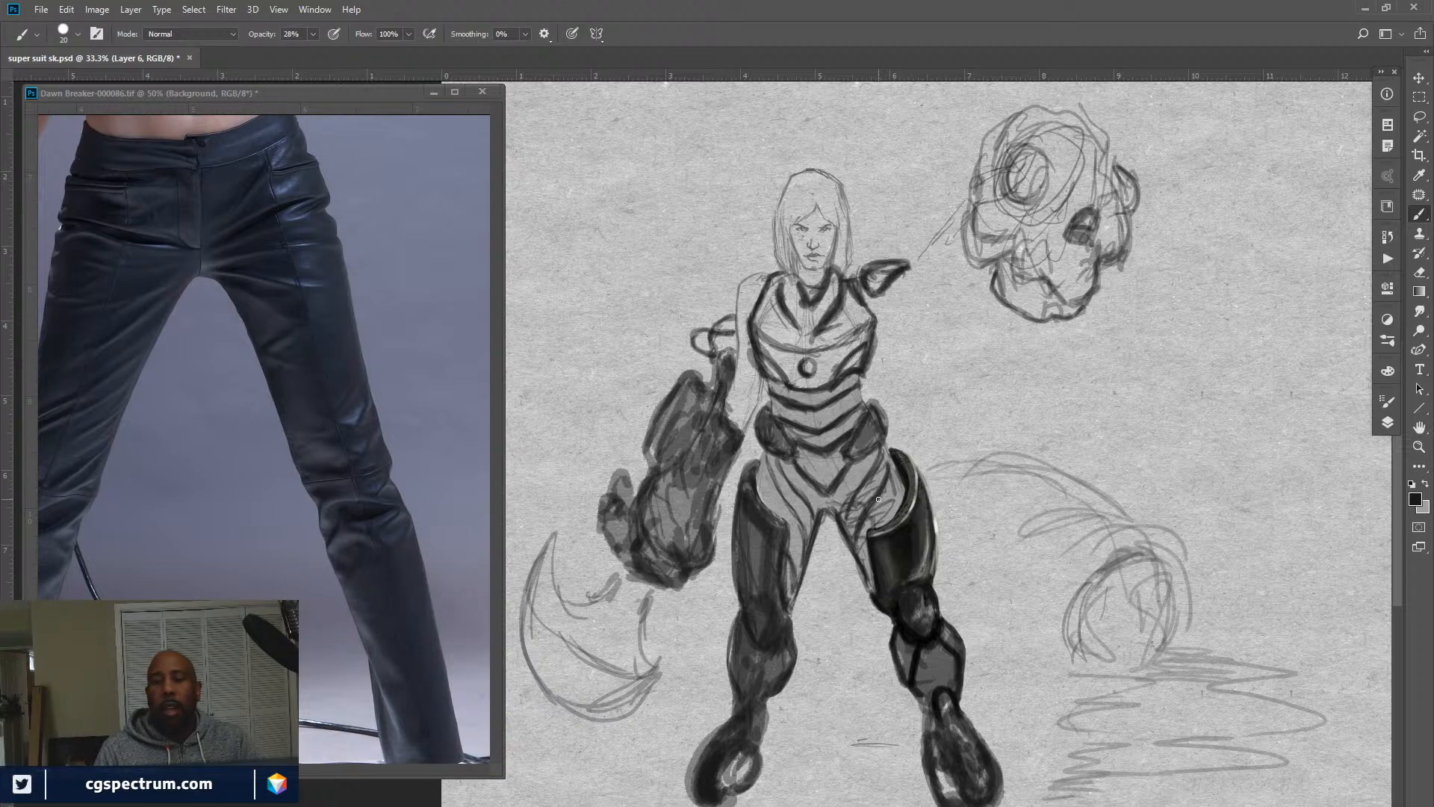
Toggle Layer 3 to compare, select it, and darken the upper part of the skull's round eye and its outer side edge.
left_click(1389, 420)
left_click(1205, 561)
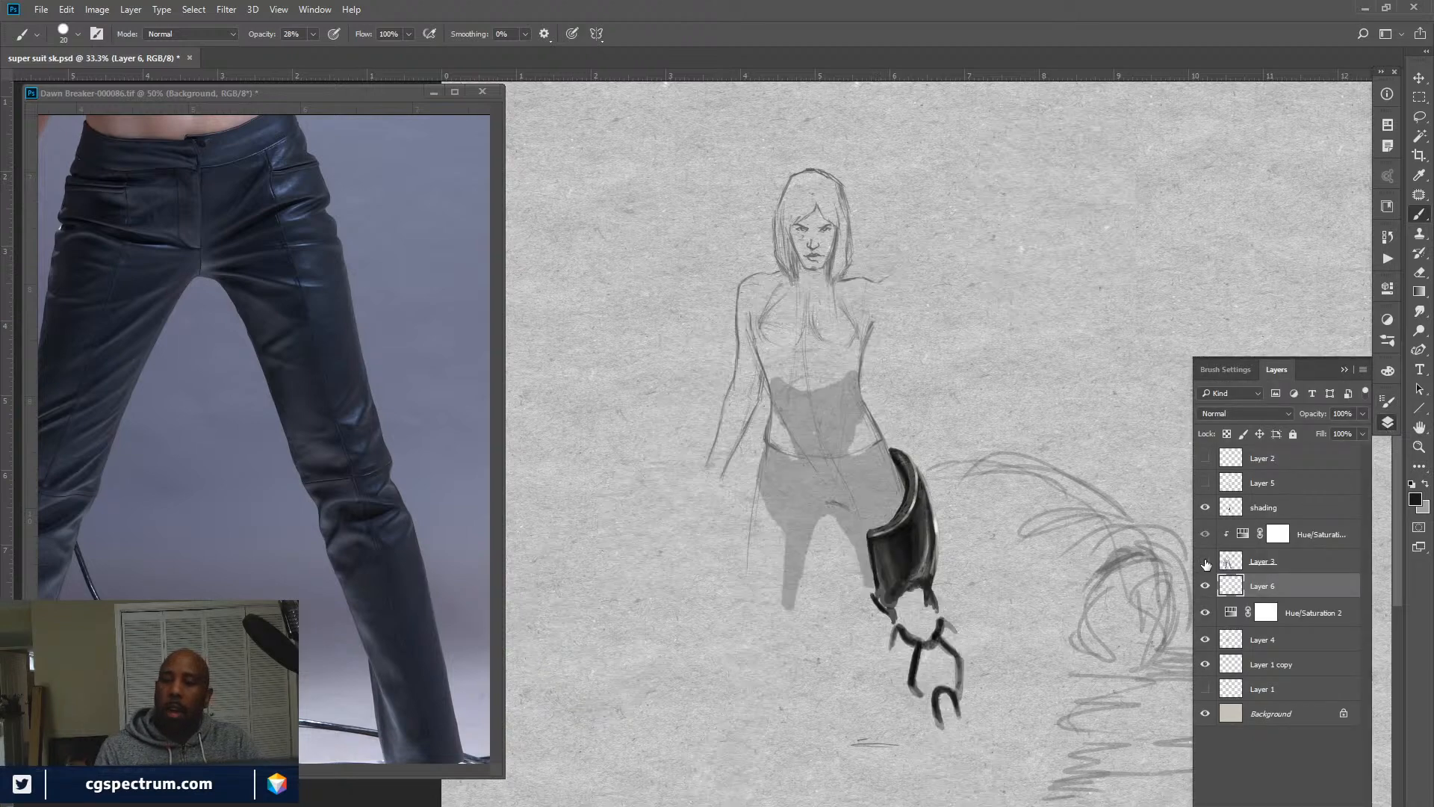
left_click(1205, 561)
left_click(1270, 563)
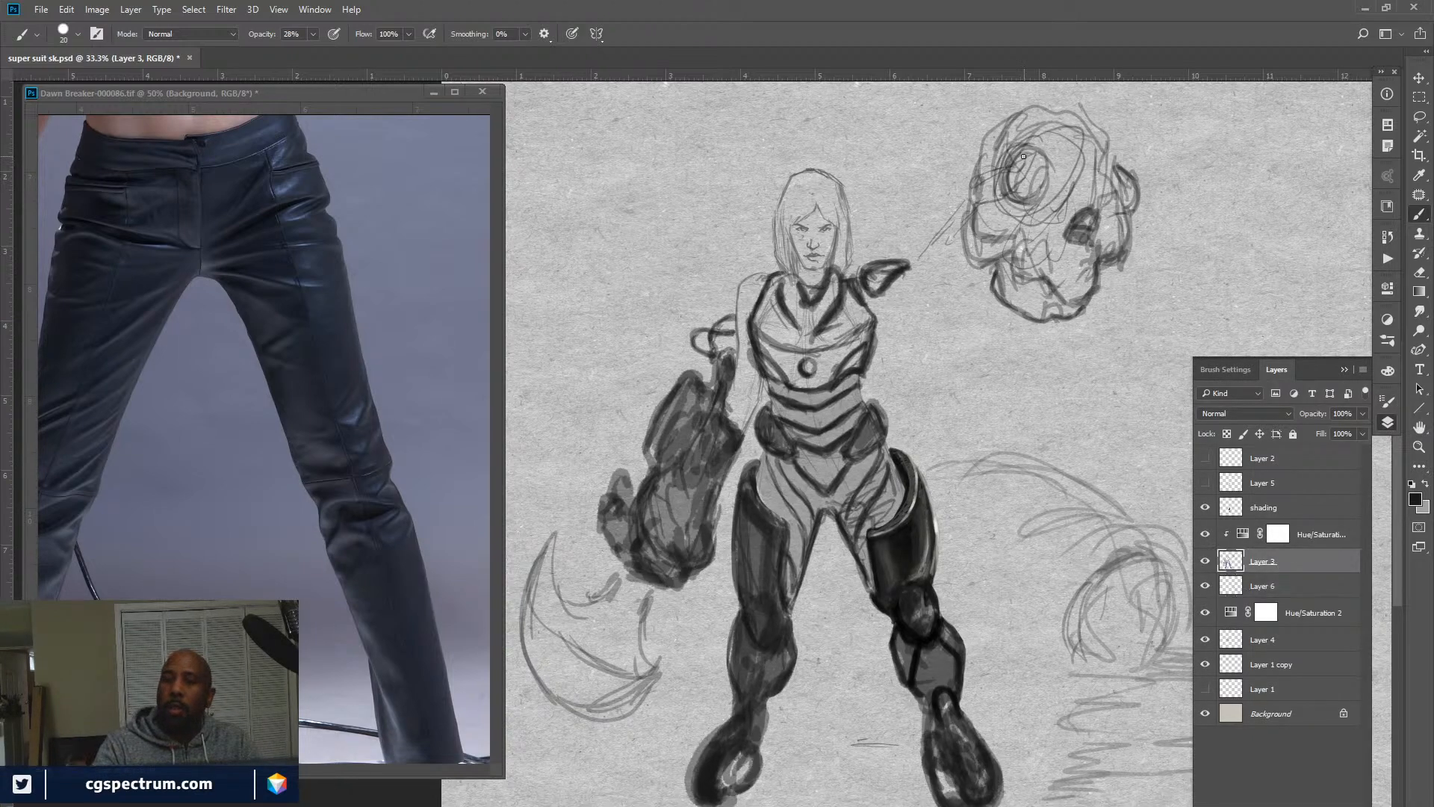
mouse_move(1023, 156)
left_mouse_down()
mouse_move(1039, 154)
mouse_move(1027, 157)
left_mouse_up()
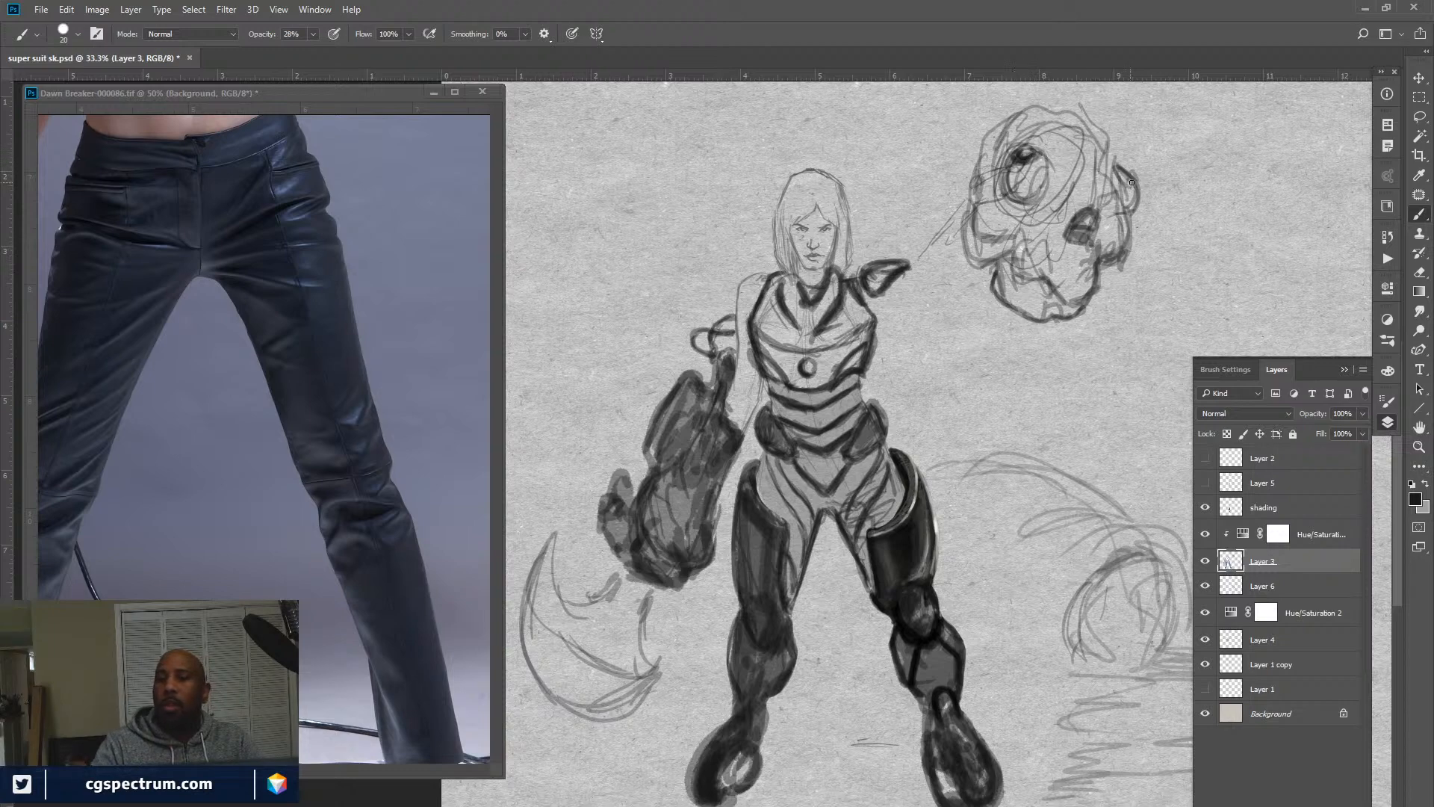
left_click_drag(1134, 196, 1131, 205)
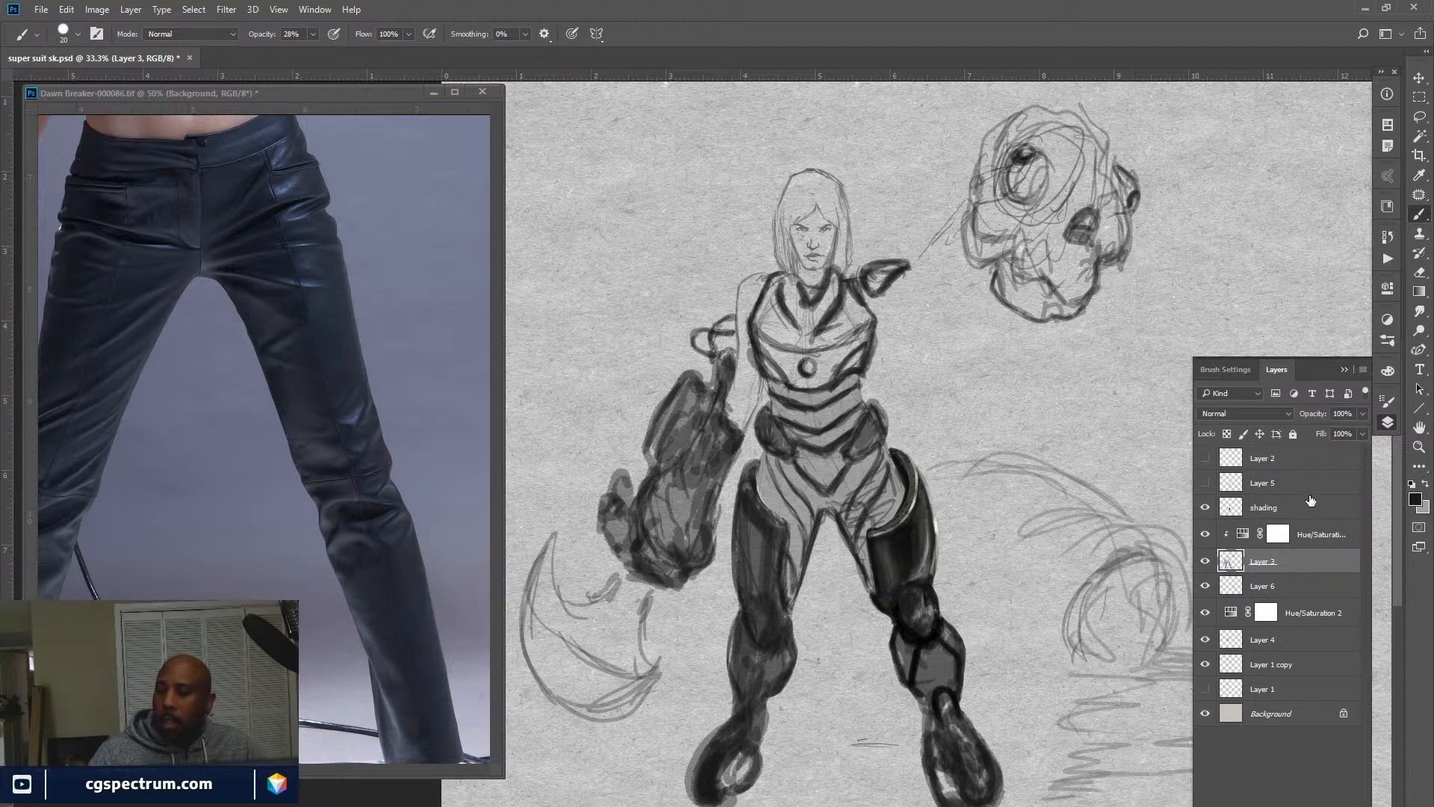
Select the shading layer and toggle its visibility to compare the leg shading with the underlying sketch.
left_click(1279, 508)
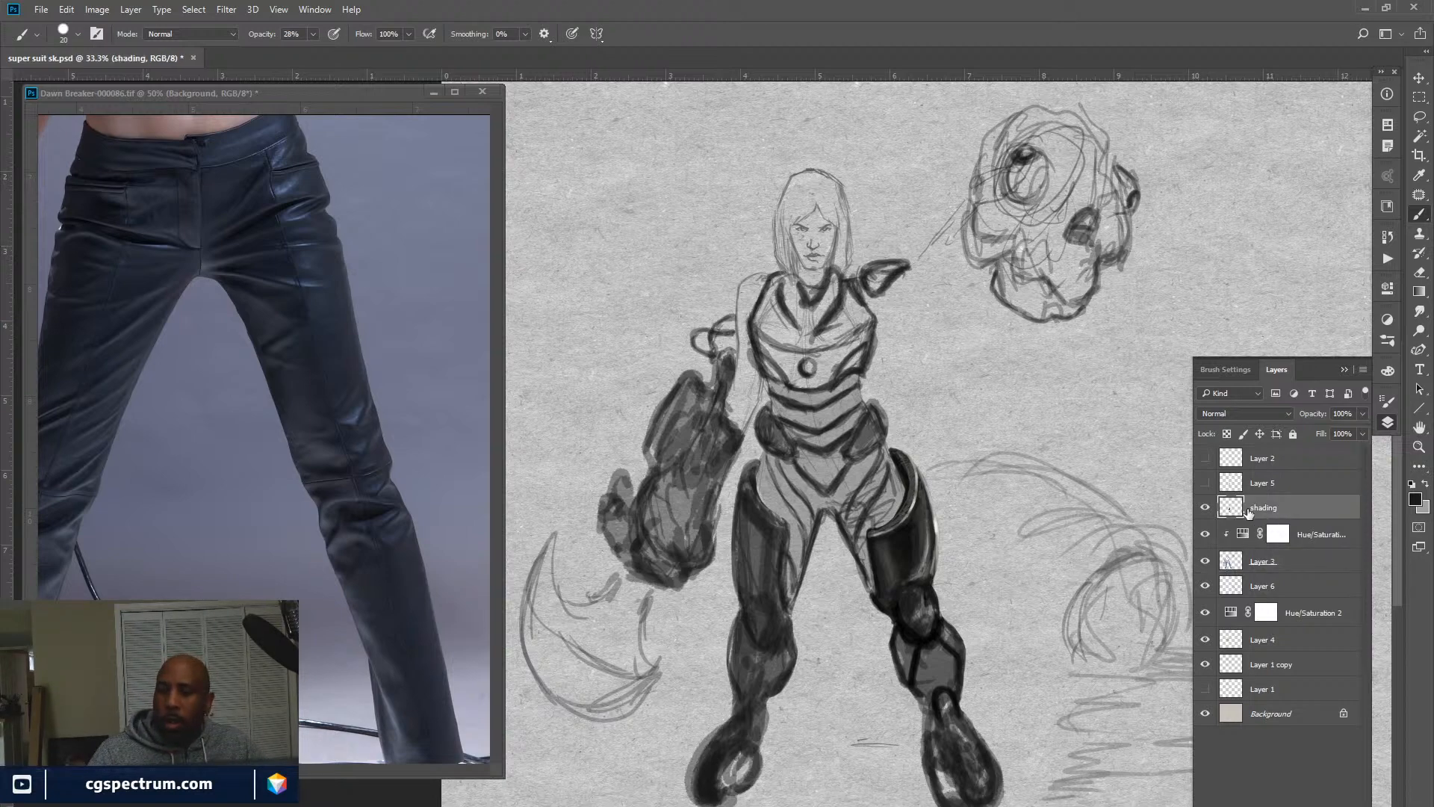
left_click(1206, 508)
left_click(1205, 508)
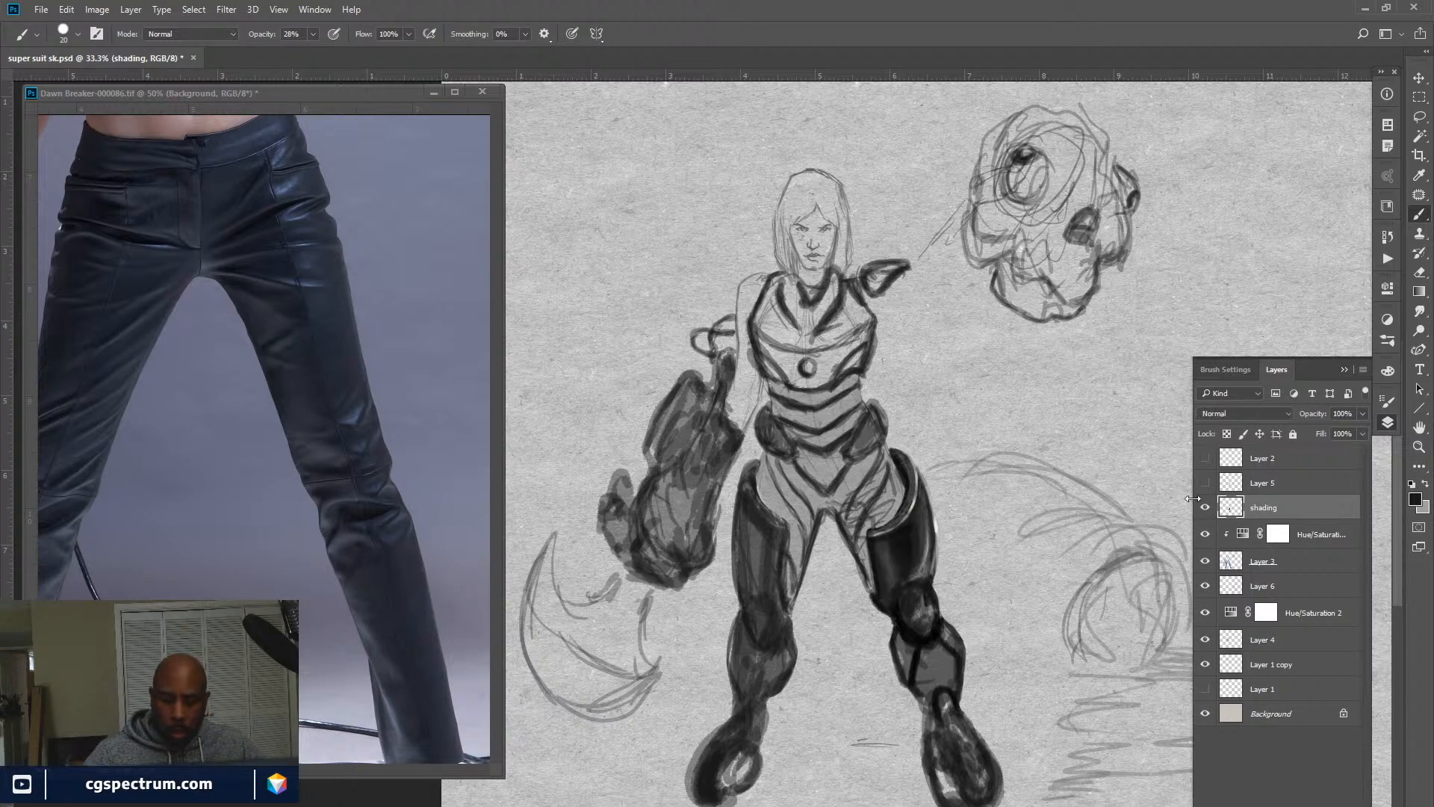
key("ctrl+plus")
left_click_drag(1045, 666, 887, 418)
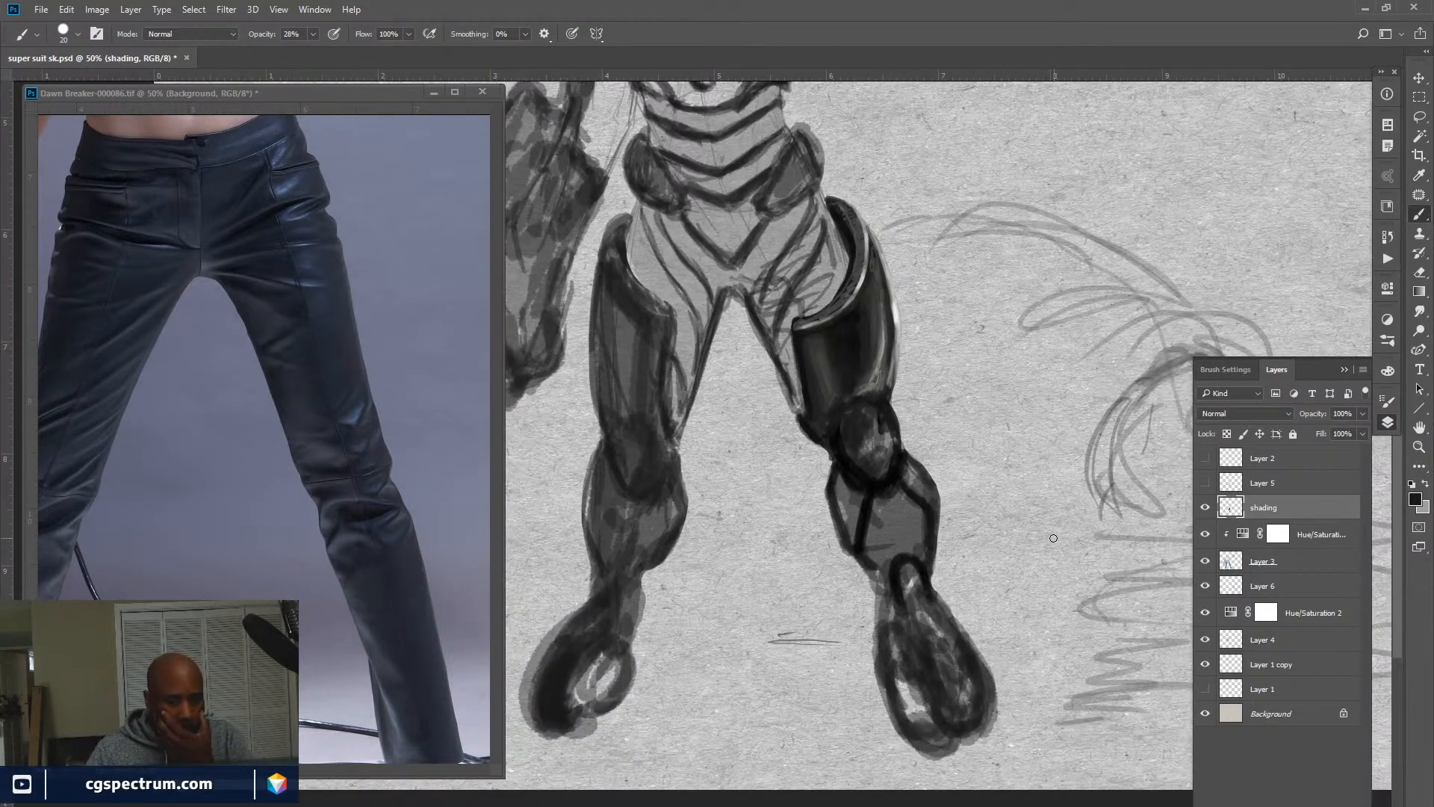
left_click(1205, 509)
left_click(1205, 509)
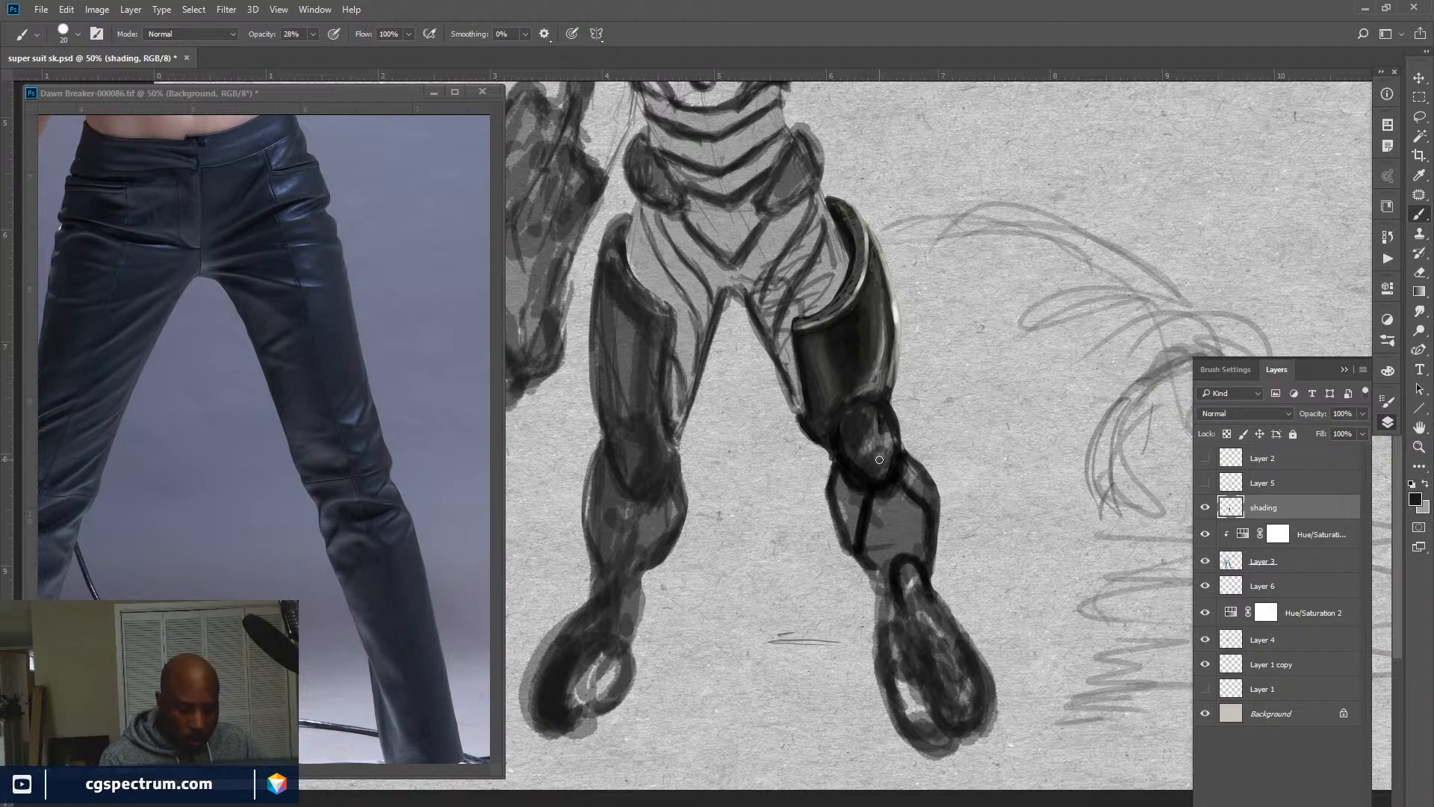
Set the brush opacity to 41% and paint a light grey highlight on the upper part of the dark knee guard.
key("r")
key("b")
key("F5")
key("F5")
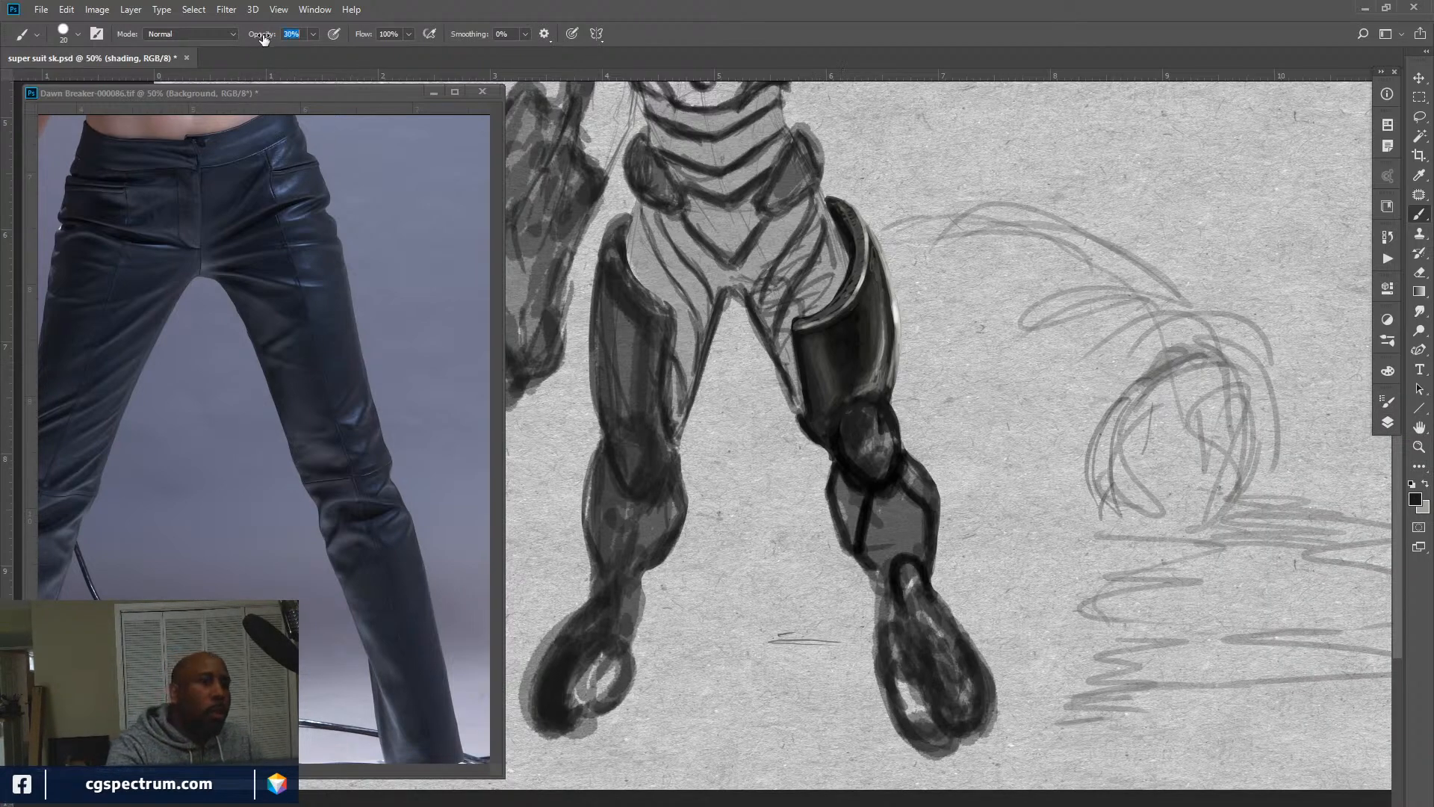
left_click_drag(263, 39, 272, 38)
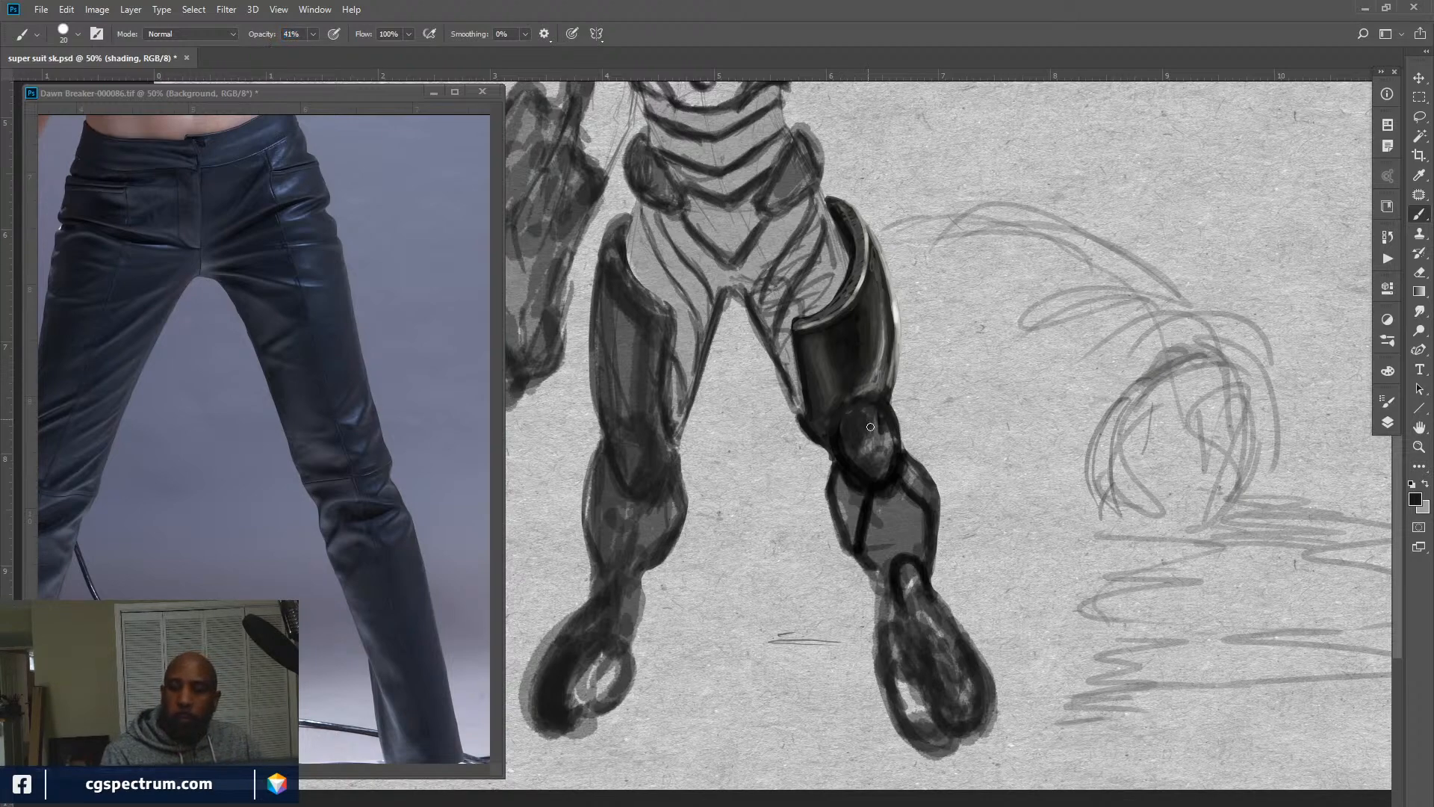
key("x")
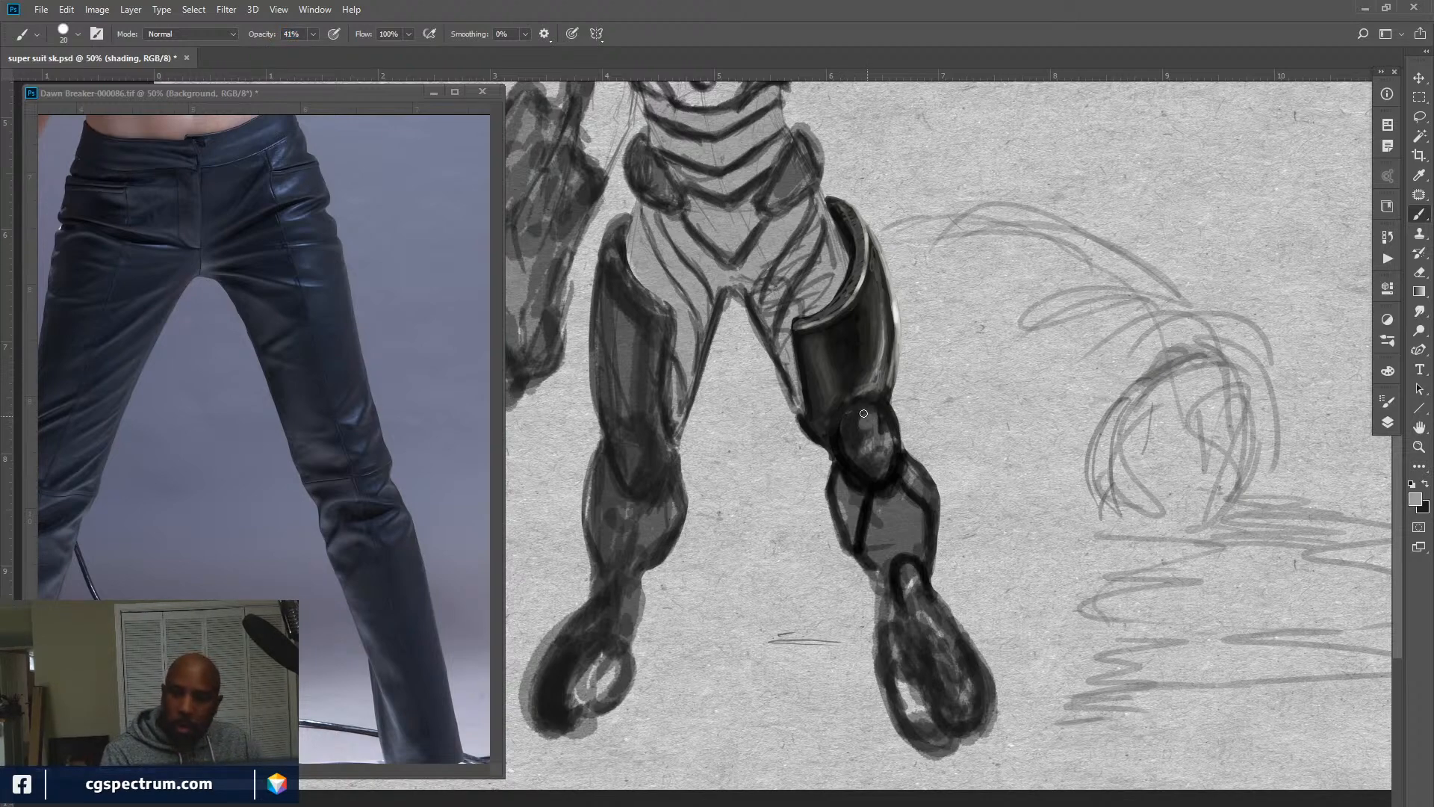
mouse_move(863, 413)
left_mouse_down()
mouse_move(873, 426)
mouse_move(853, 422)
mouse_move(880, 424)
mouse_move(852, 426)
mouse_move(866, 427)
left_mouse_up()
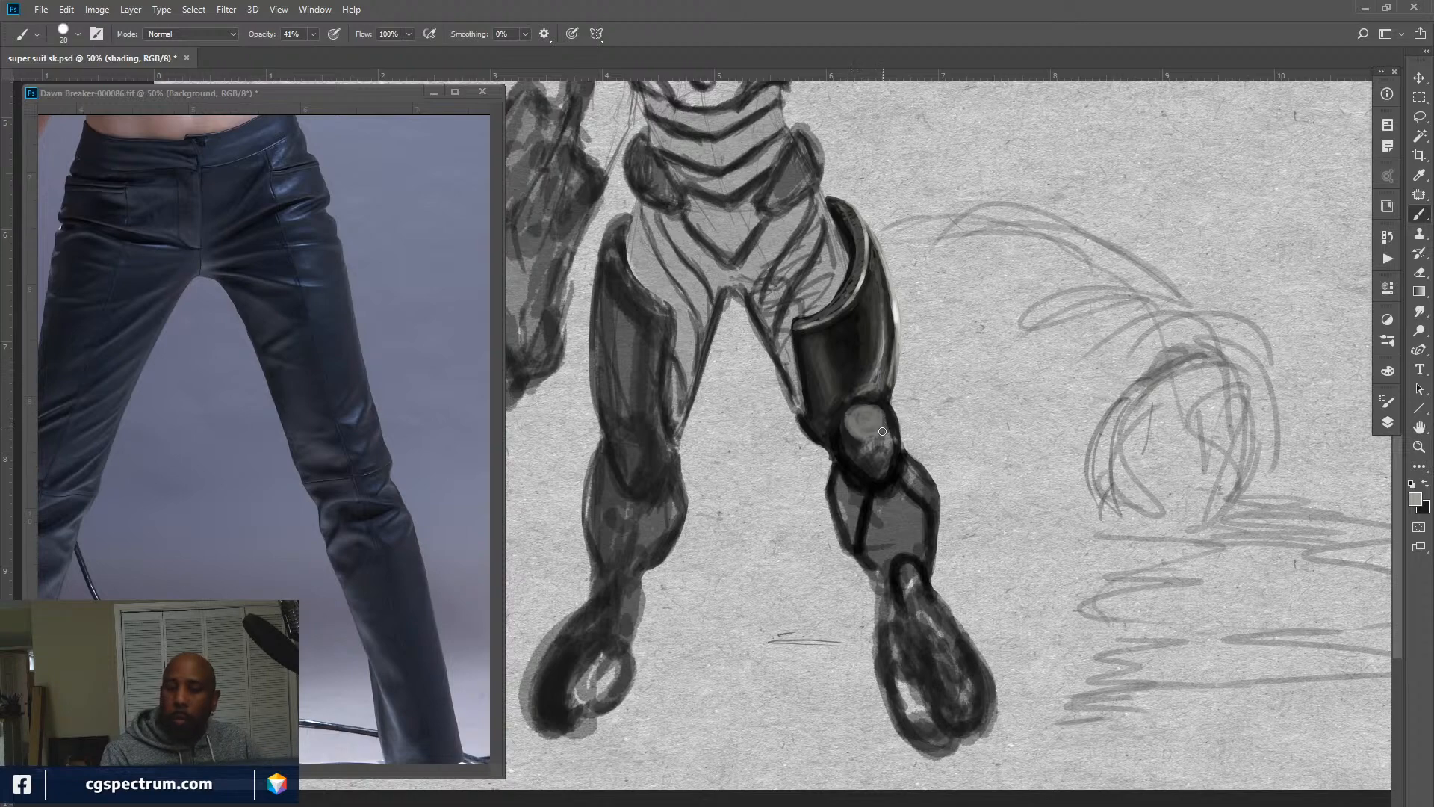
Darken the edges of the highlighted knee guard with black and shade its lower half around the light patch.
key("x")
mouse_move(889, 437)
left_mouse_down()
mouse_move(867, 442)
mouse_move(890, 437)
left_mouse_up()
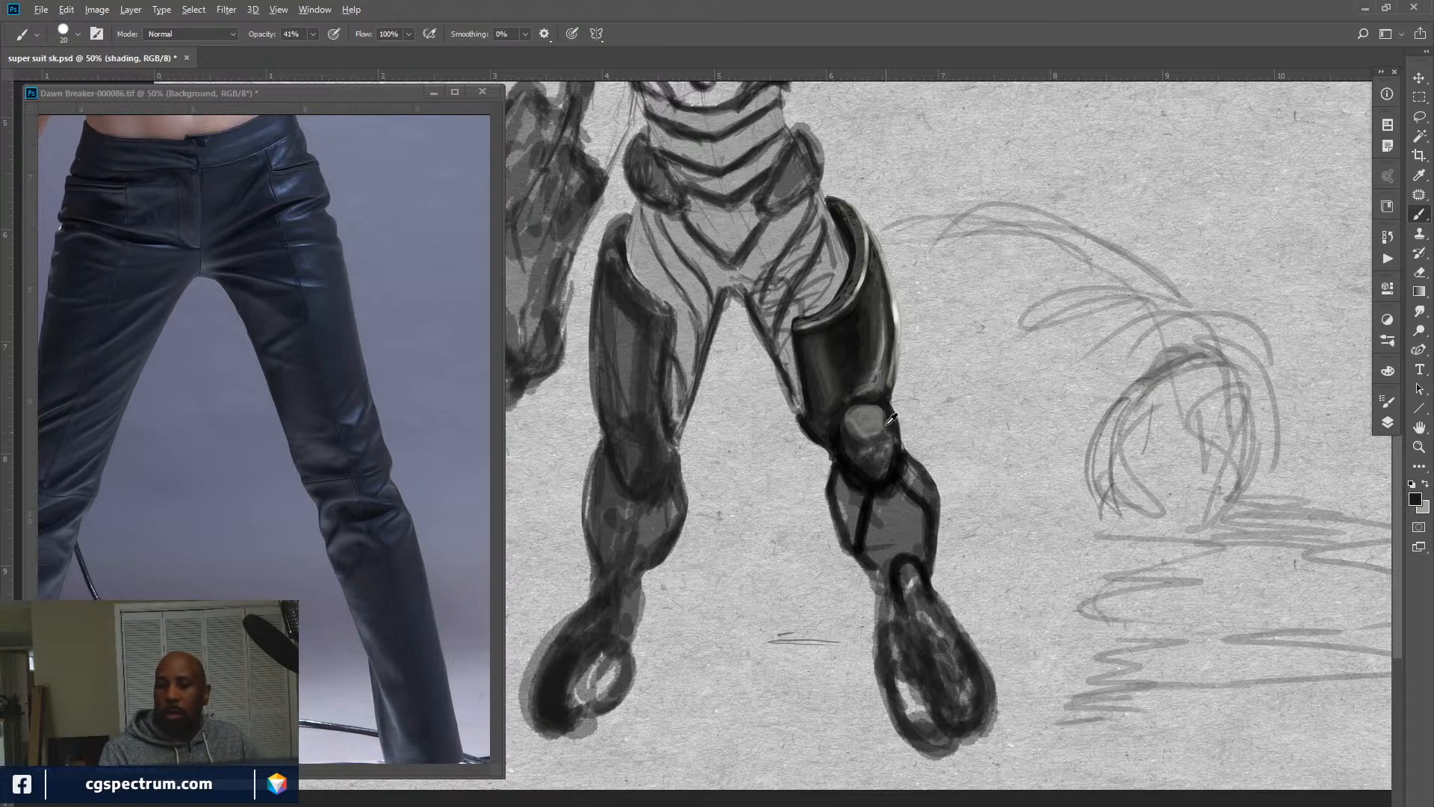
left_click(894, 419, "alt")
mouse_move(889, 437)
left_mouse_down()
mouse_move(838, 419)
mouse_move(869, 474)
mouse_move(848, 448)
left_mouse_up()
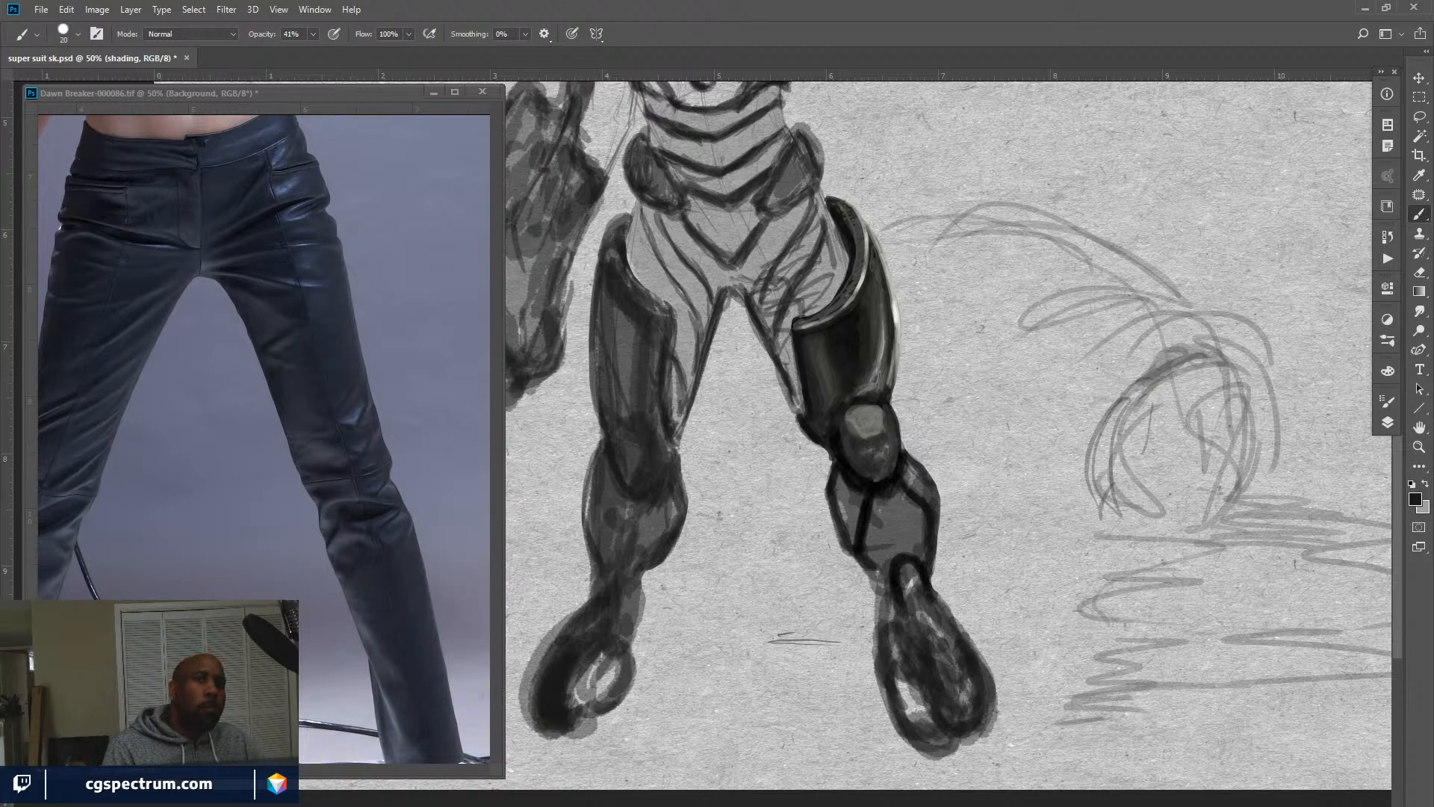
key("shift+Tab")
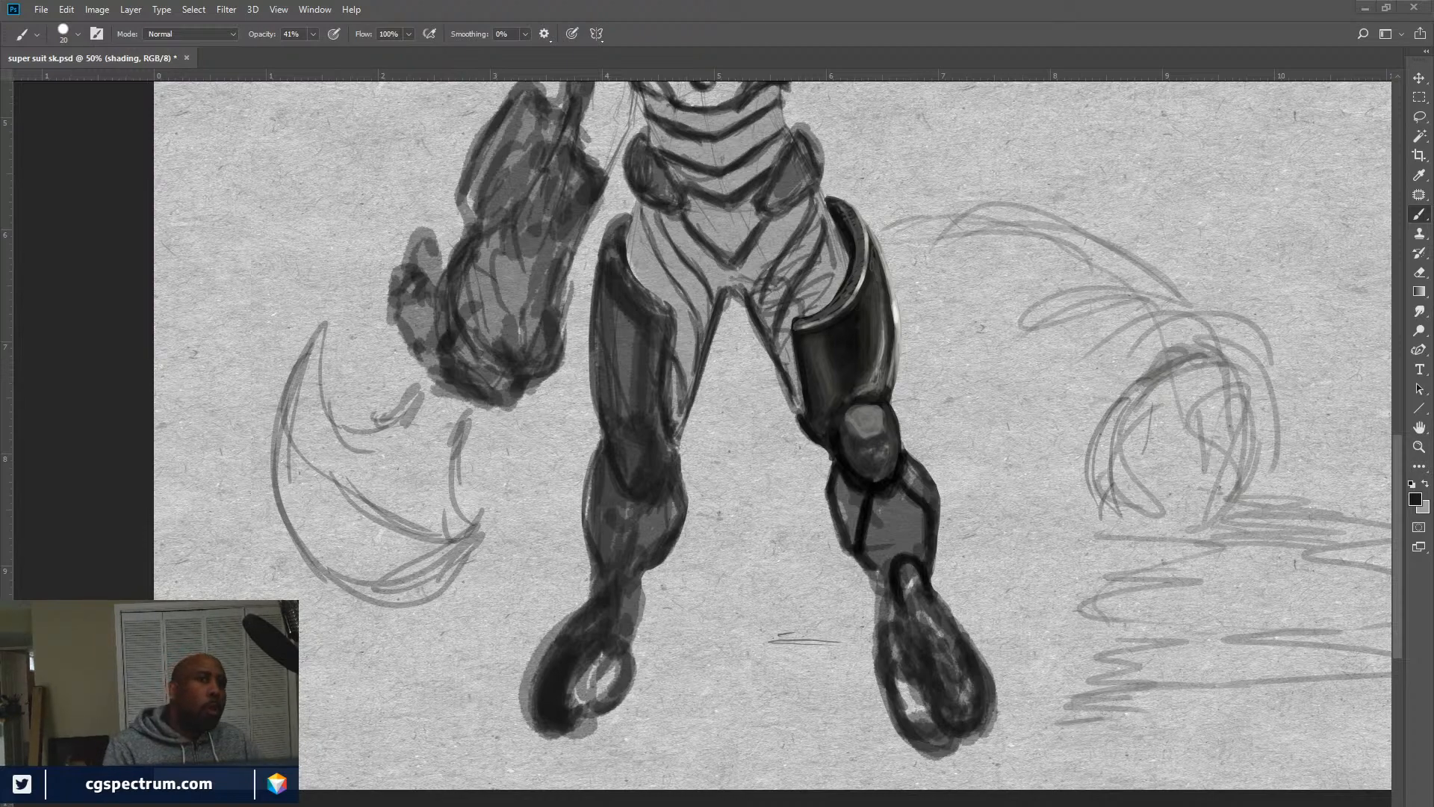
key("alt+Tab")
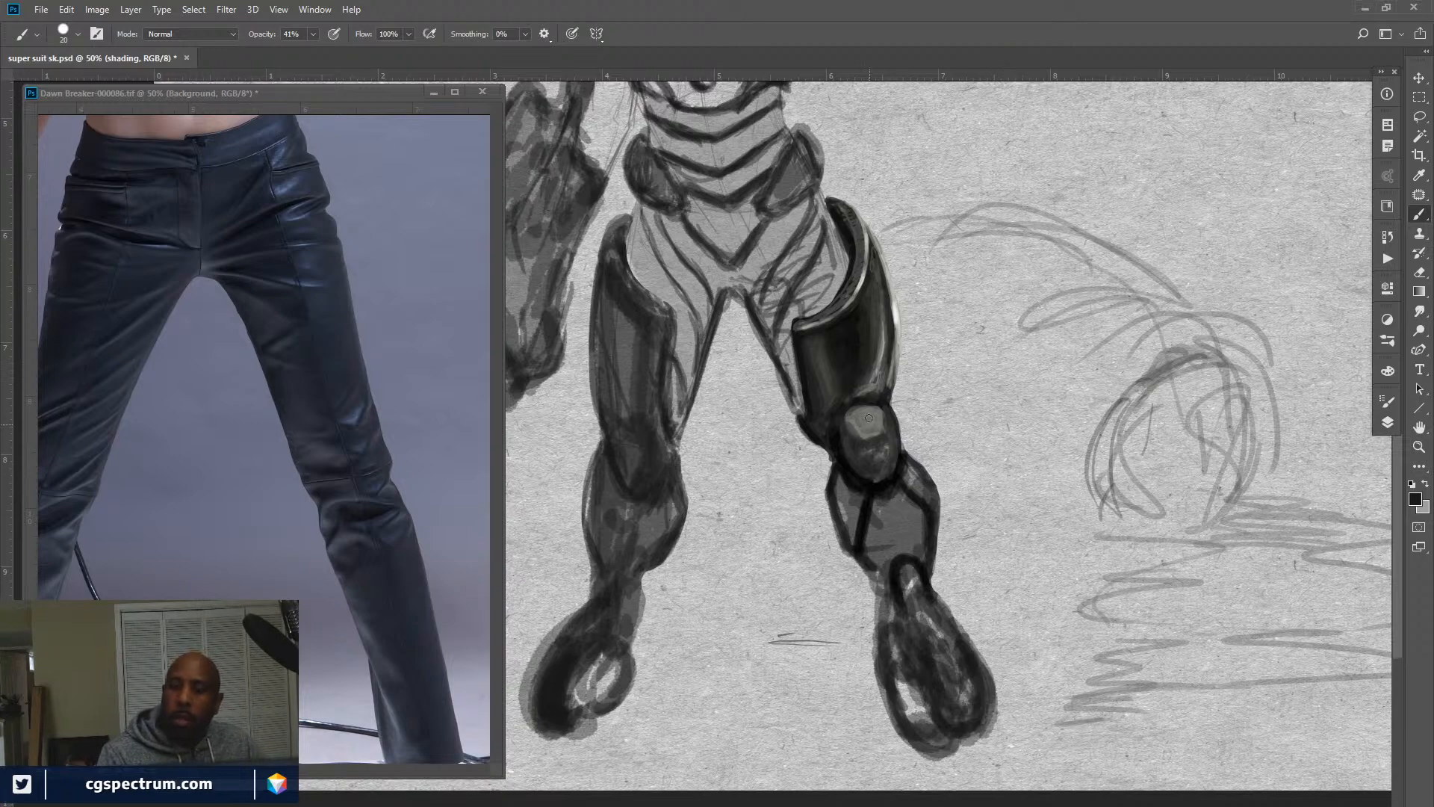
Sample a dark tone from the knee, paint a dark band under its highlight, and add strokes down the shin seam.
key("x")
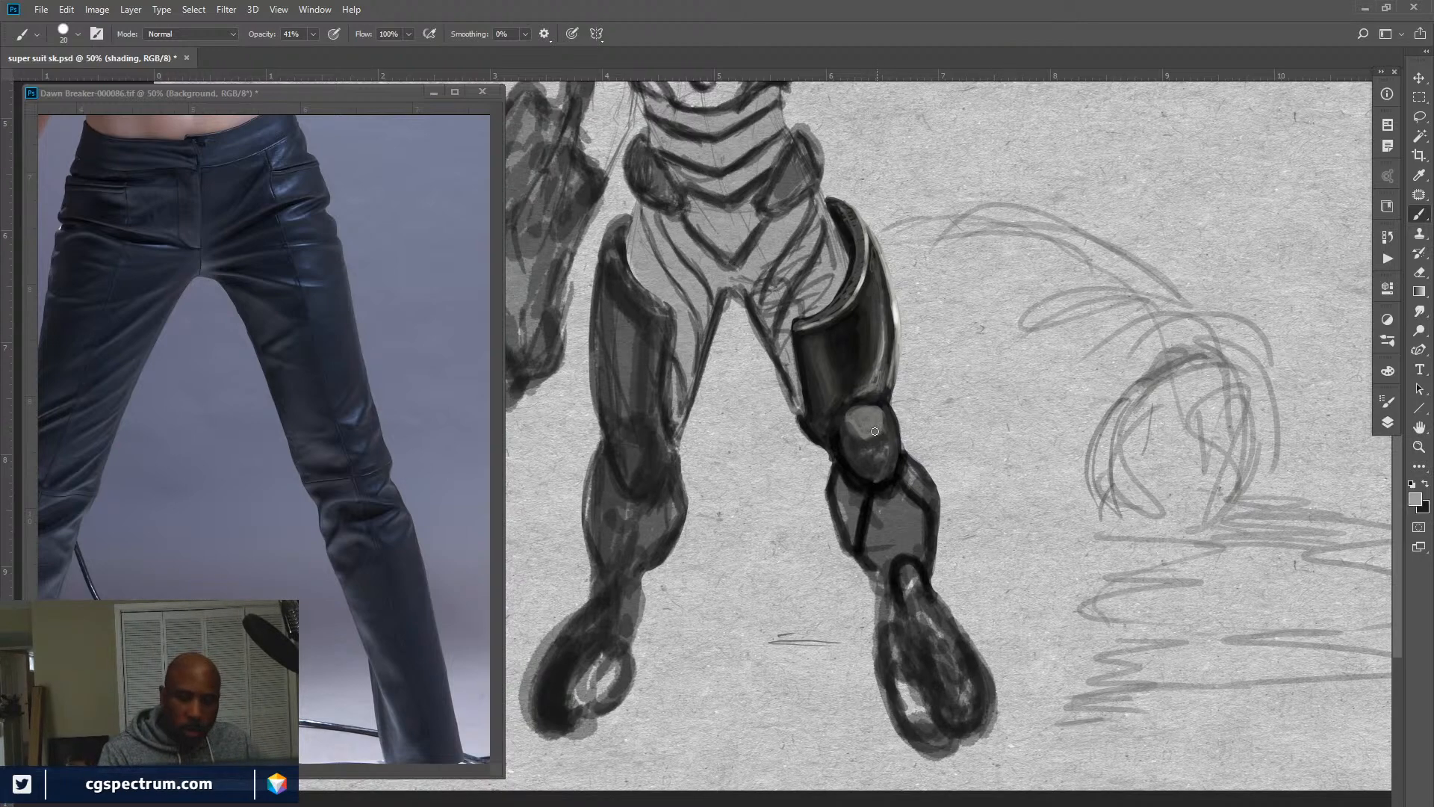
left_click(837, 454, "alt")
left_click_drag(857, 446, 886, 440)
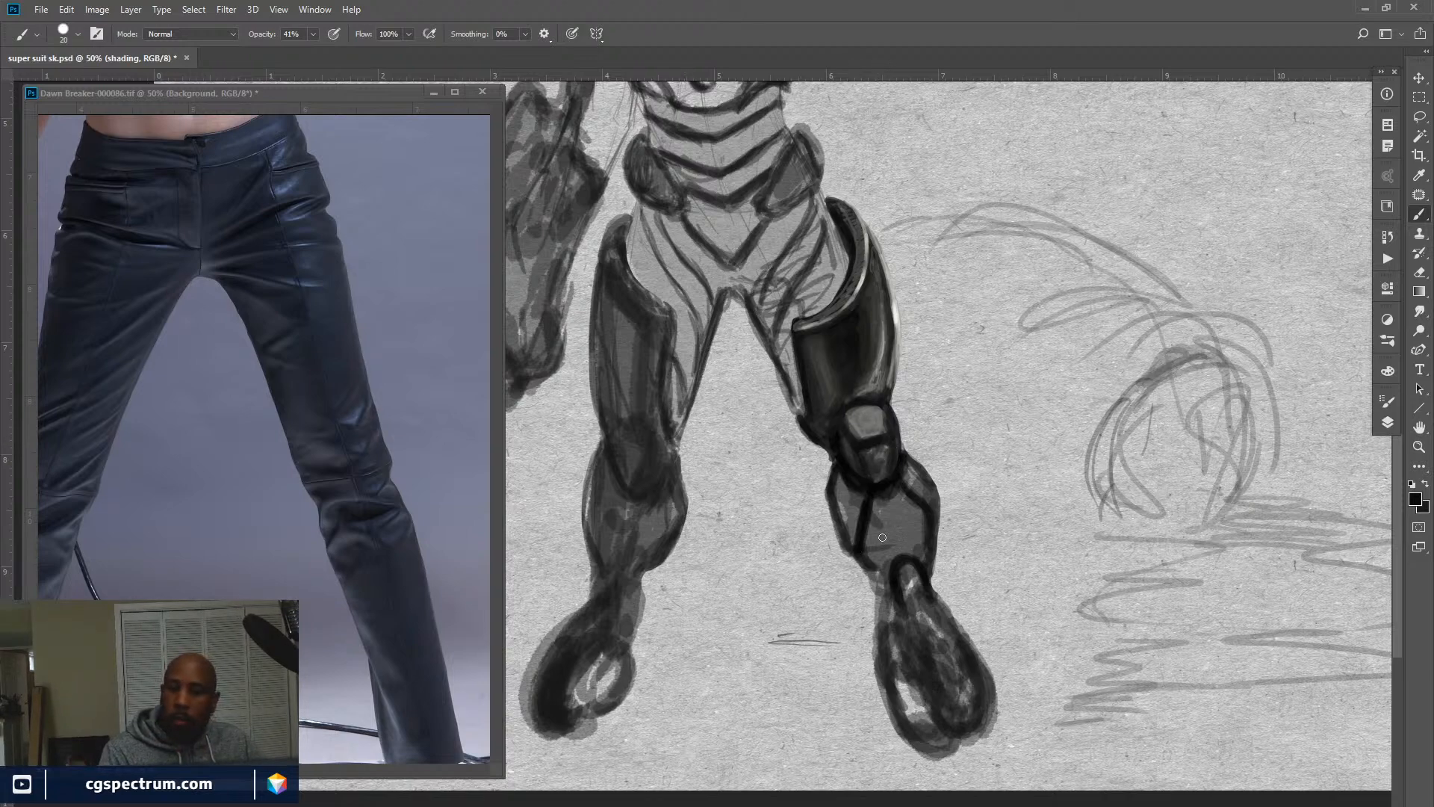
left_click_drag(875, 509, 879, 560)
Toggle the shading layer and Layer 3 off and on to compare the leg rendering with the base sketch.
left_click(1387, 423)
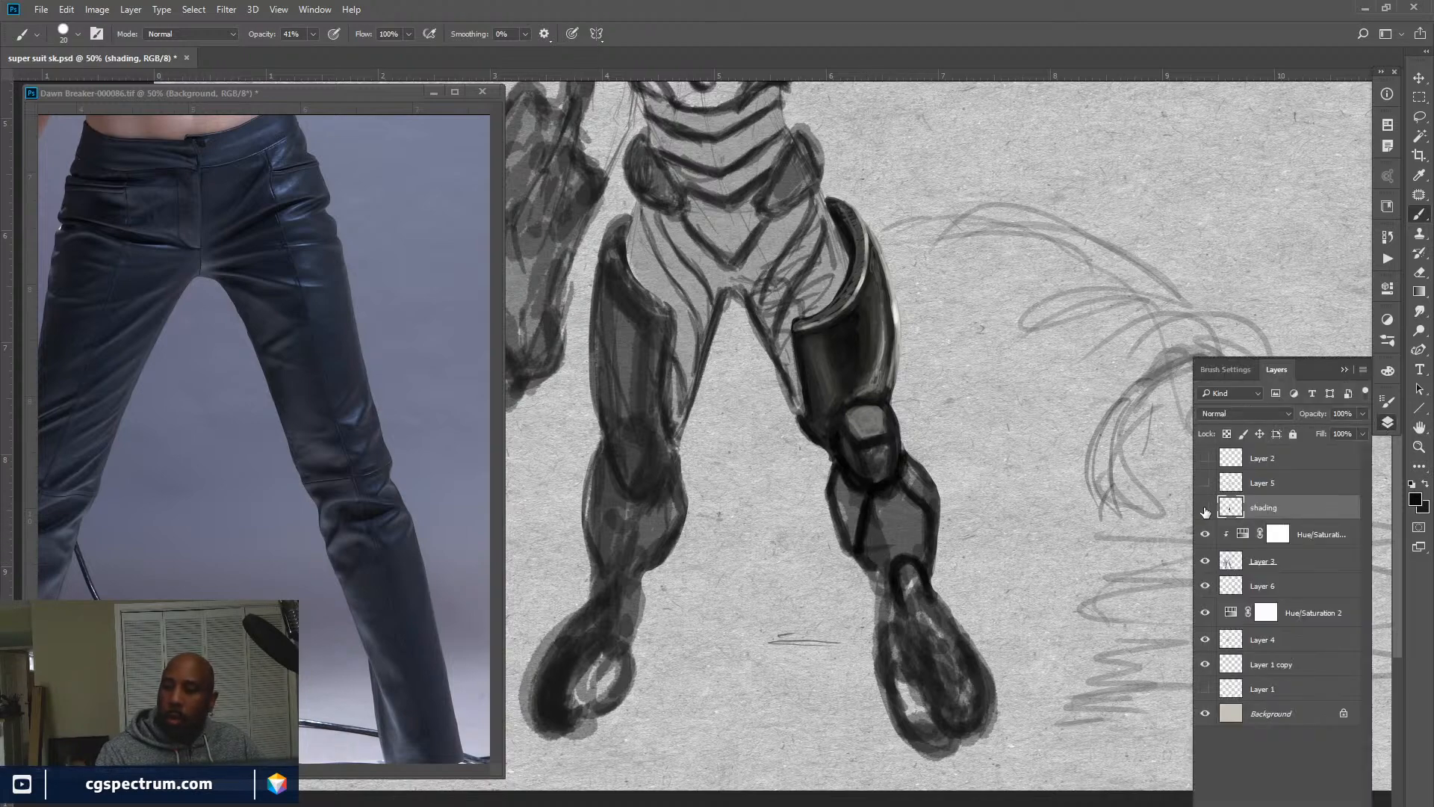
left_click(1205, 510)
left_click(1205, 509)
left_click(1205, 561)
left_click(1206, 510)
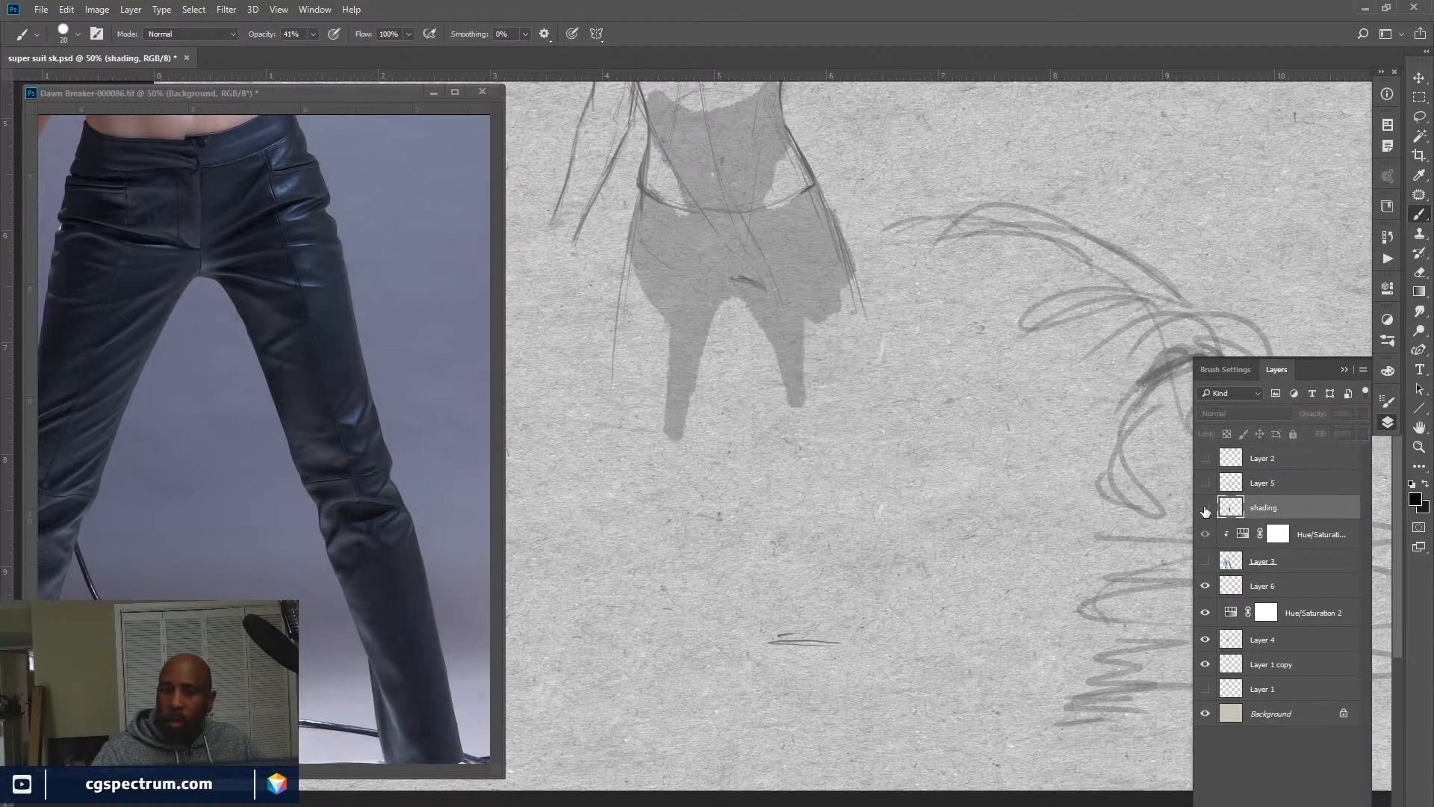
left_click(1205, 509)
left_click(1205, 561)
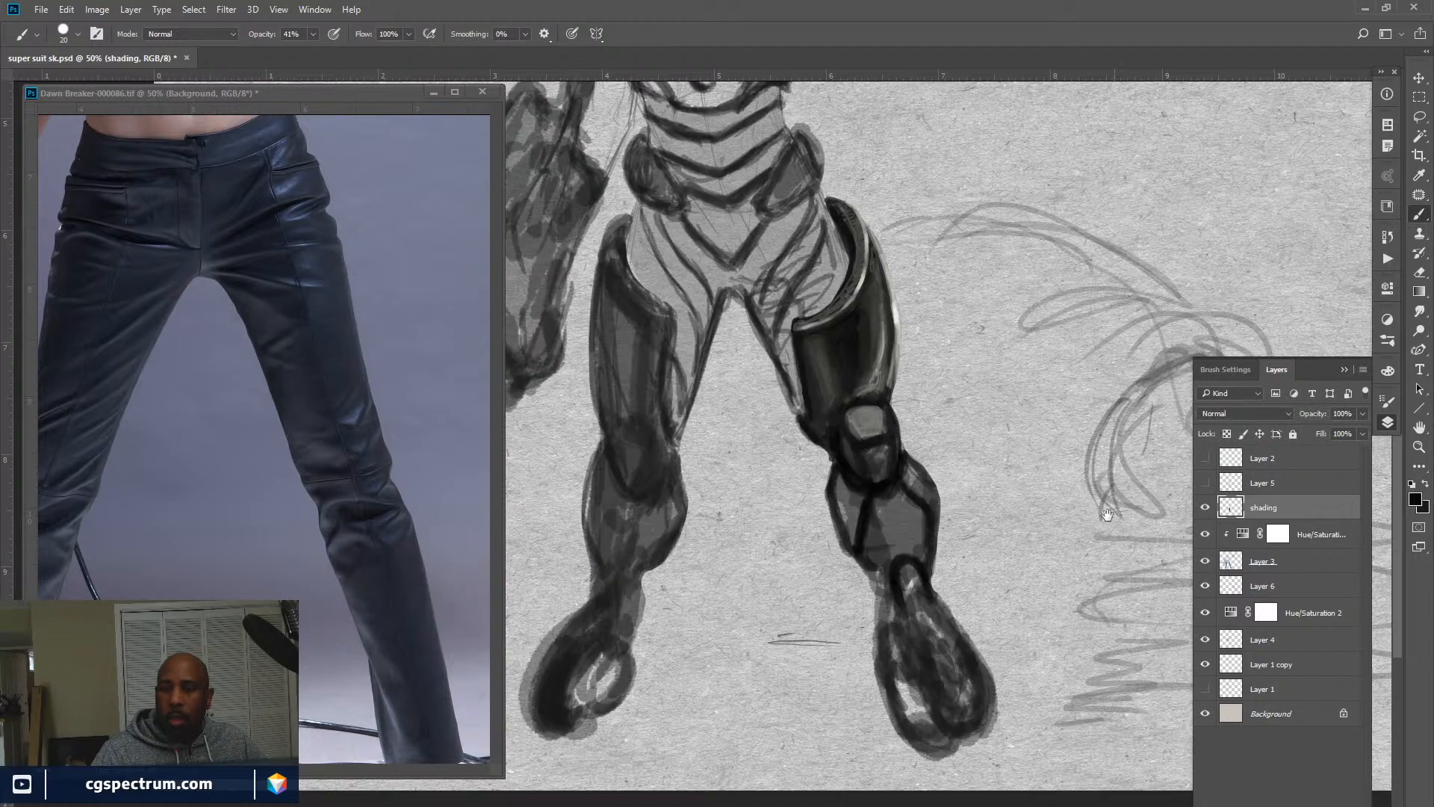
Paint dark contours and a centre seam on the other leg's calf, and outline its ankle and foot with the brush.
left_click_drag(1075, 591, 1083, 753)
mouse_move(1055, 541)
left_mouse_down()
mouse_move(1053, 672)
mouse_move(1070, 498)
left_mouse_up()
left_click_drag(1061, 602, 1063, 544)
left_click_drag(1047, 596, 1050, 535)
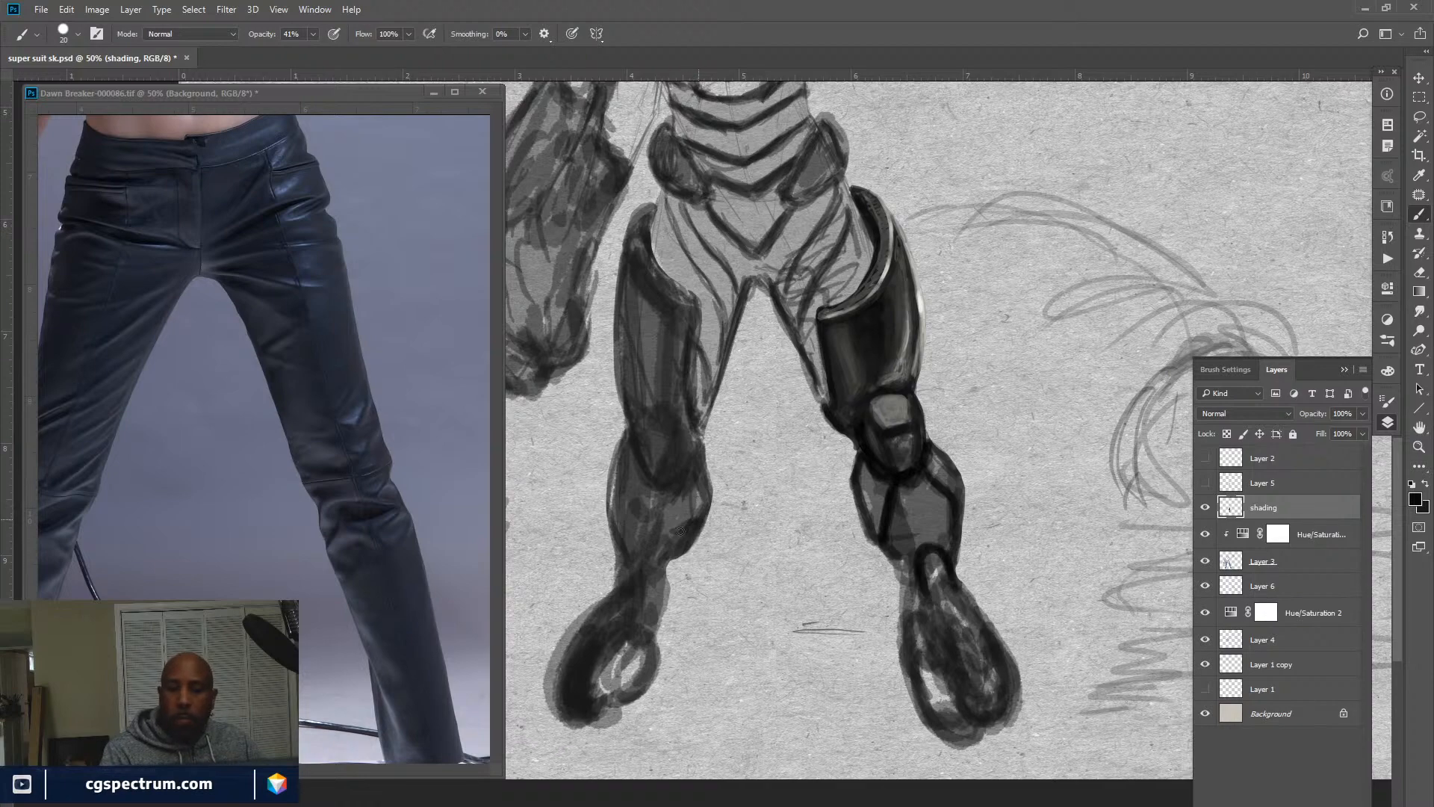
mouse_move(680, 531)
left_mouse_down()
mouse_move(707, 508)
mouse_move(670, 551)
mouse_move(666, 494)
mouse_move(647, 569)
mouse_move(699, 520)
mouse_move(698, 487)
mouse_move(672, 504)
mouse_move(670, 557)
left_mouse_up()
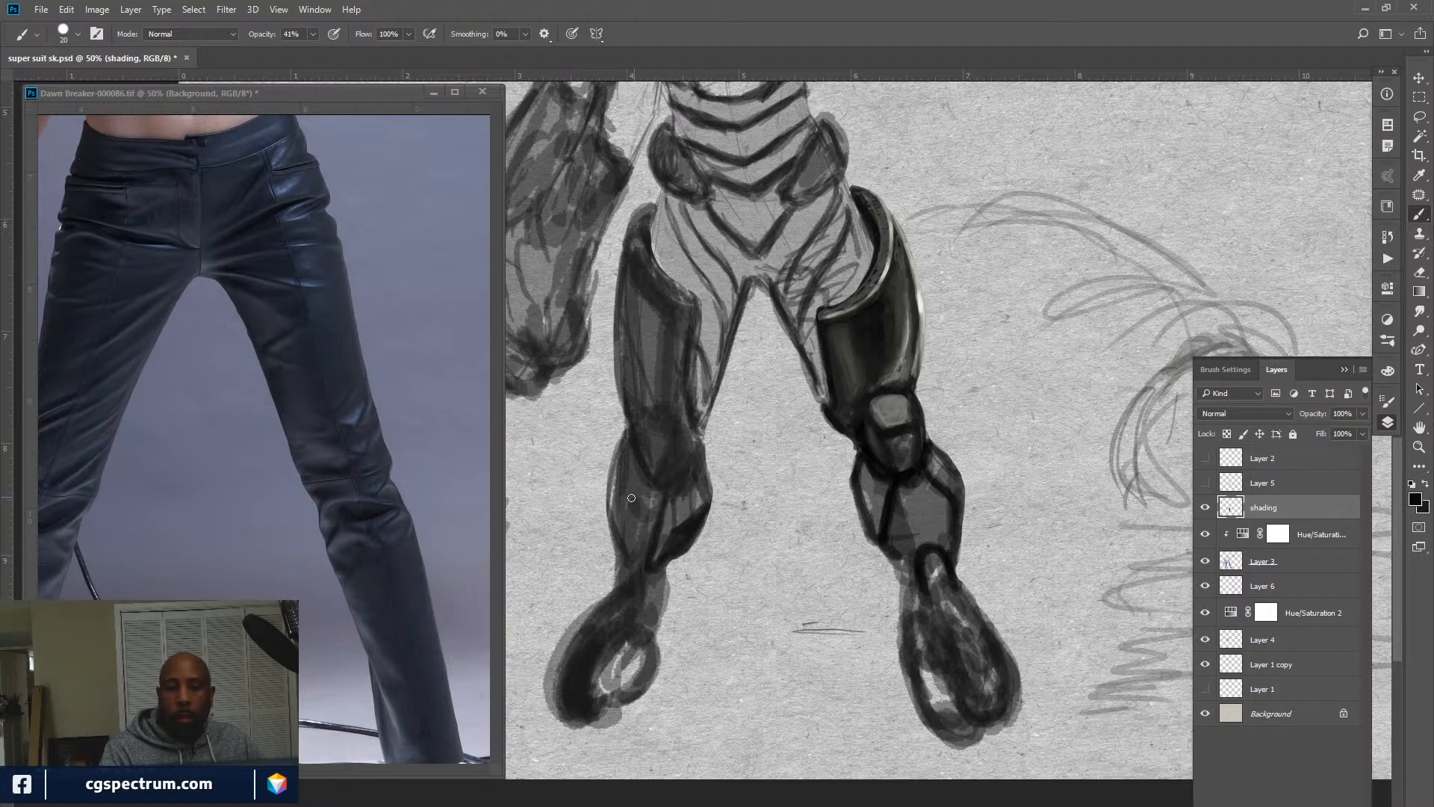
mouse_move(628, 508)
left_mouse_down()
mouse_move(625, 543)
mouse_move(627, 472)
mouse_move(623, 562)
mouse_move(632, 459)
mouse_move(621, 581)
mouse_move(636, 588)
mouse_move(654, 559)
mouse_move(646, 598)
mouse_move(664, 568)
mouse_move(668, 597)
mouse_move(638, 625)
mouse_move(673, 599)
mouse_move(649, 627)
mouse_move(664, 578)
mouse_move(642, 617)
mouse_move(631, 559)
mouse_move(620, 568)
mouse_move(644, 580)
mouse_move(625, 565)
mouse_move(602, 591)
mouse_move(609, 573)
mouse_move(577, 616)
mouse_move(588, 606)
mouse_move(554, 706)
mouse_move(563, 638)
mouse_move(546, 704)
mouse_move(610, 598)
mouse_move(636, 624)
mouse_move(594, 695)
mouse_move(604, 660)
mouse_move(606, 709)
mouse_move(610, 650)
mouse_move(601, 668)
mouse_move(639, 636)
mouse_move(655, 640)
mouse_move(621, 689)
mouse_move(644, 643)
mouse_move(654, 667)
mouse_move(658, 656)
mouse_move(626, 698)
mouse_move(649, 644)
mouse_move(659, 669)
mouse_move(627, 700)
mouse_move(614, 674)
mouse_move(608, 709)
mouse_move(603, 697)
mouse_move(579, 723)
mouse_move(553, 696)
mouse_move(575, 723)
left_mouse_up()
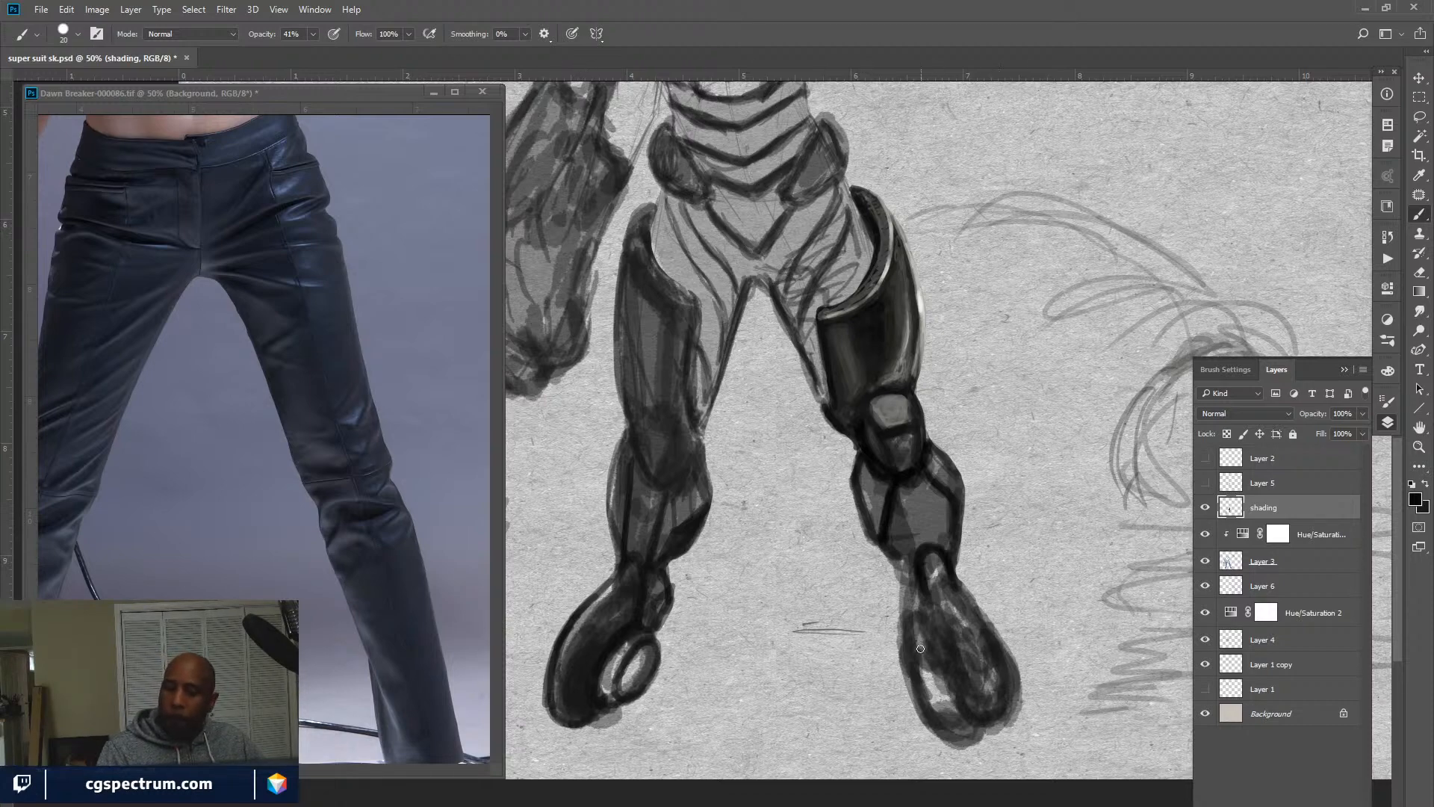
Toggle the shading layer repeatedly to examine the new leg and foot contours against the unshaded sketch.
left_click(1205, 508)
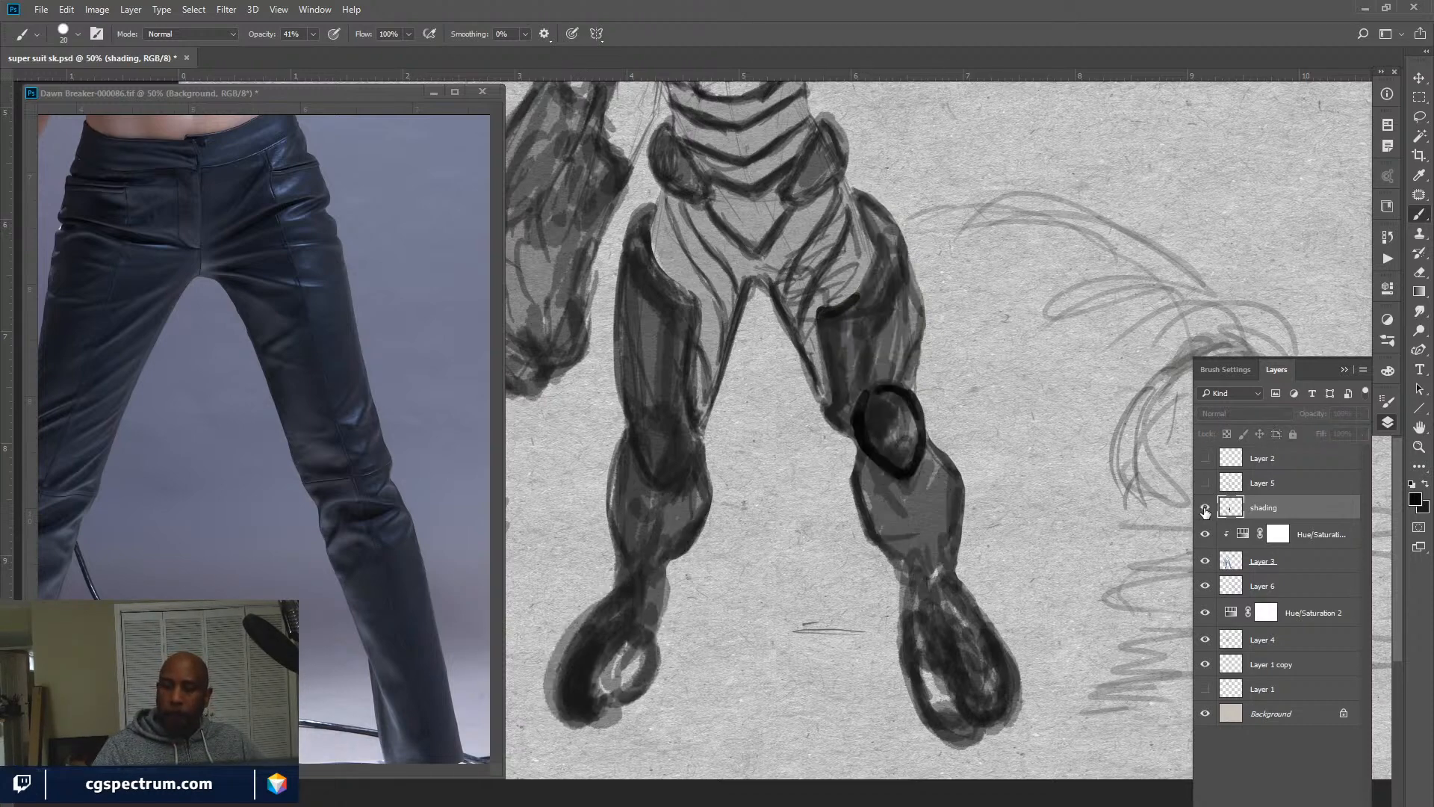
left_click(1205, 509)
left_click(1205, 509)
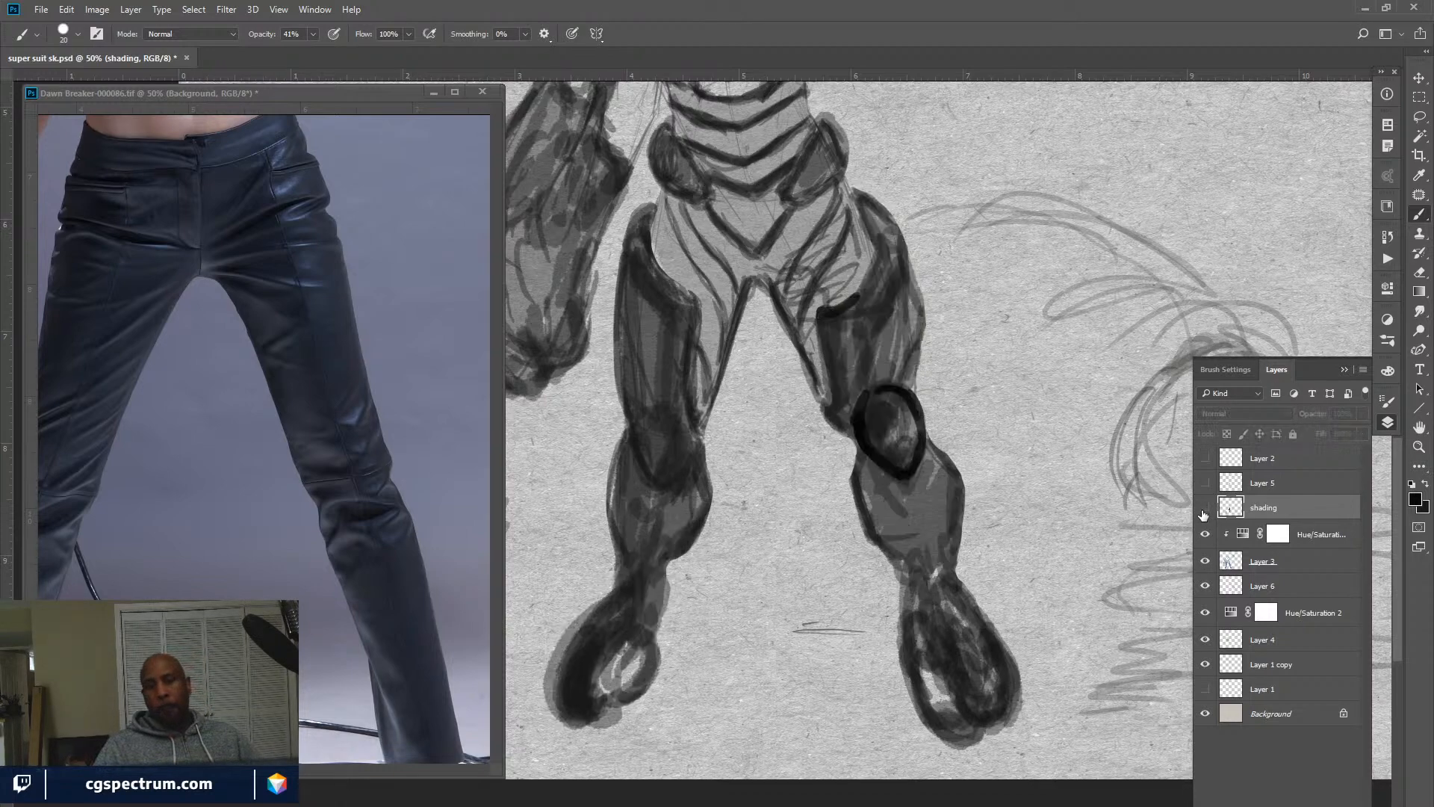
left_click(1205, 509)
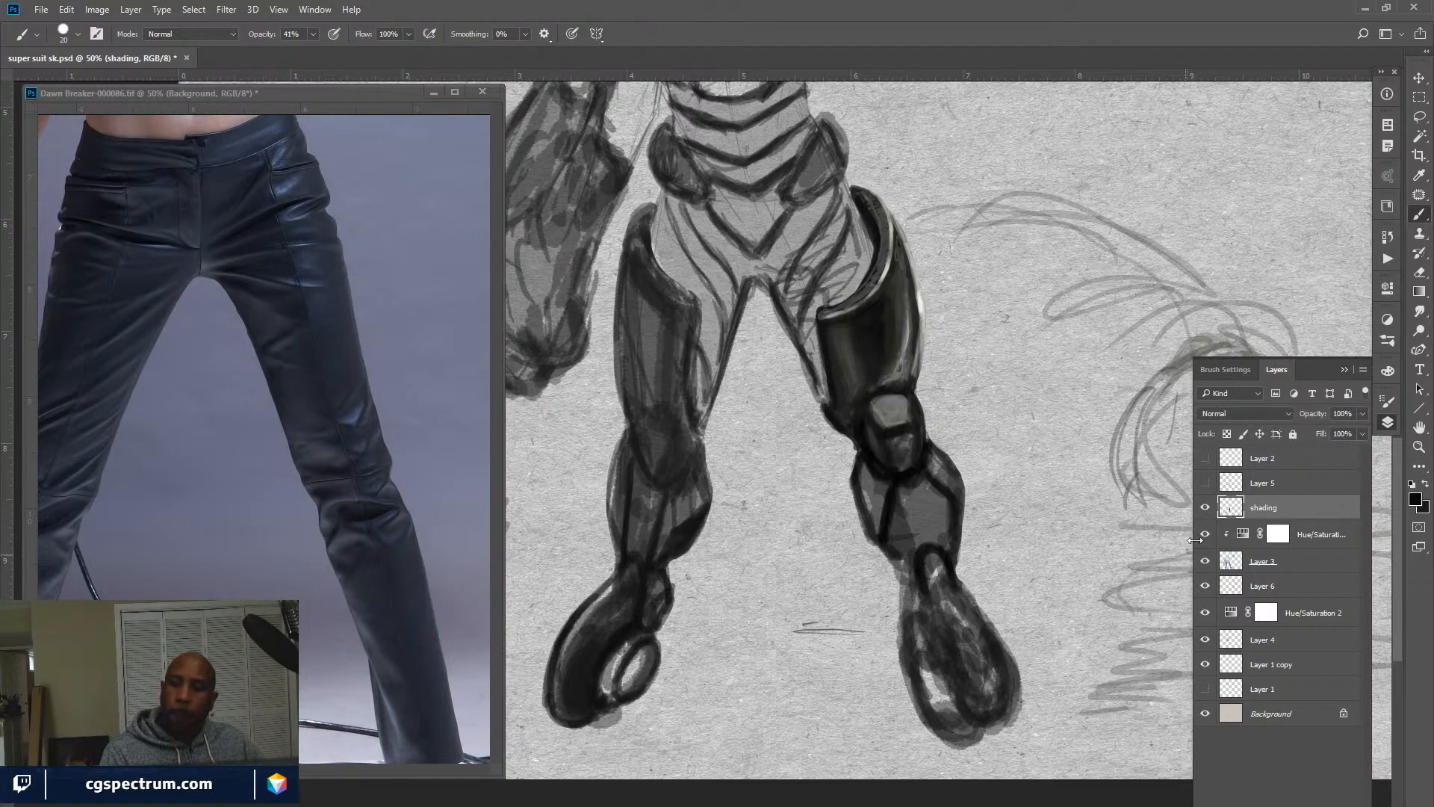
left_click(1207, 509)
left_click(1206, 509)
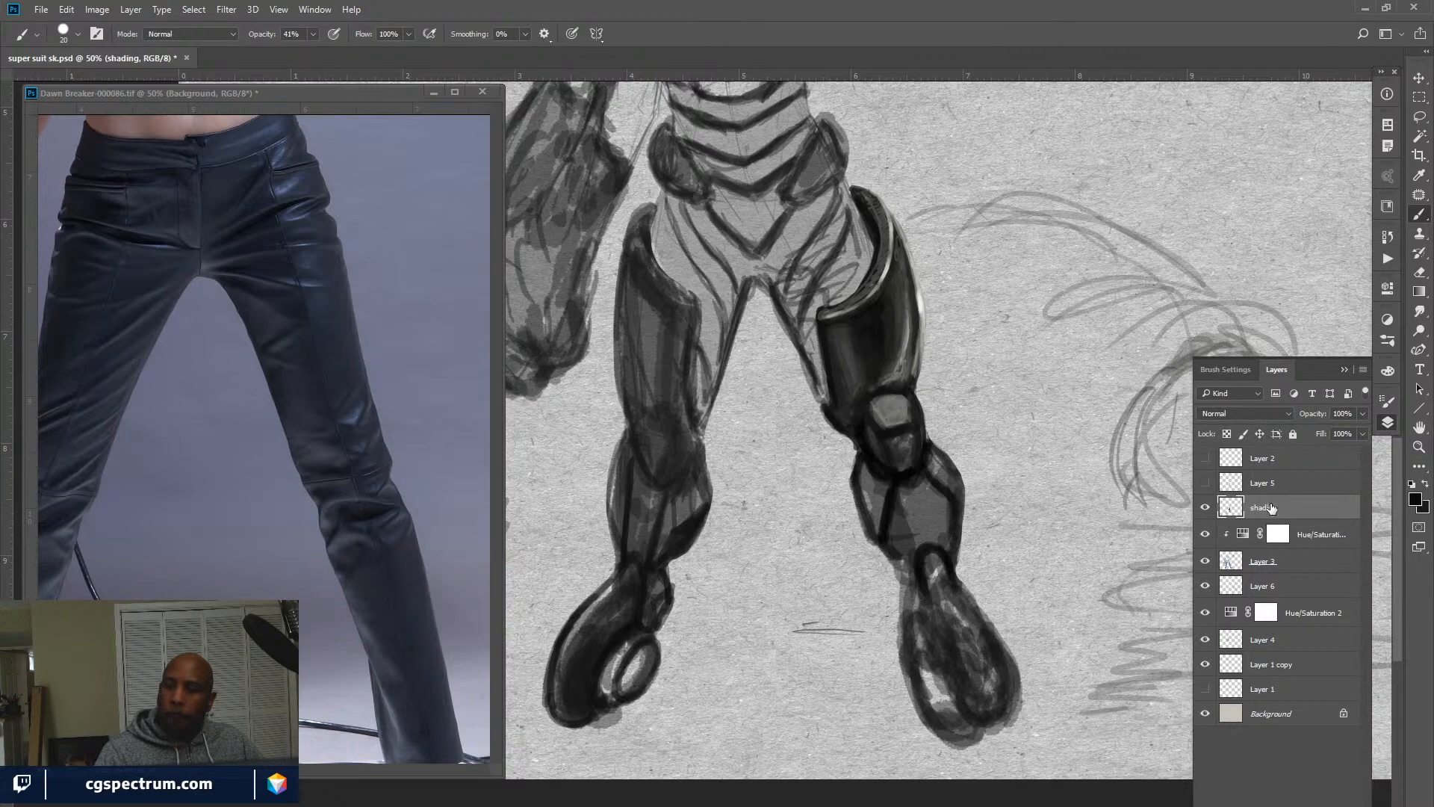
left_click(1206, 508)
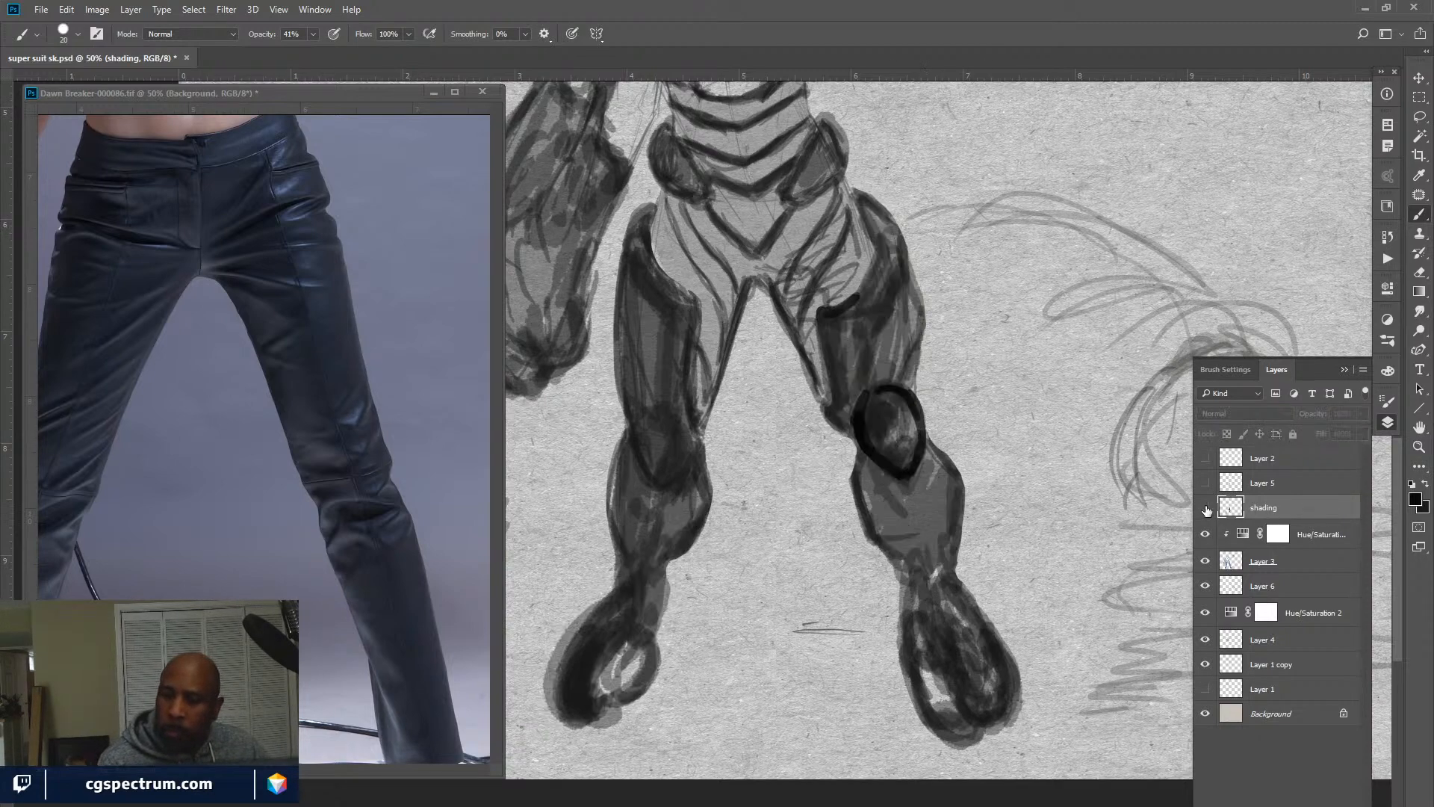
left_click(1206, 508)
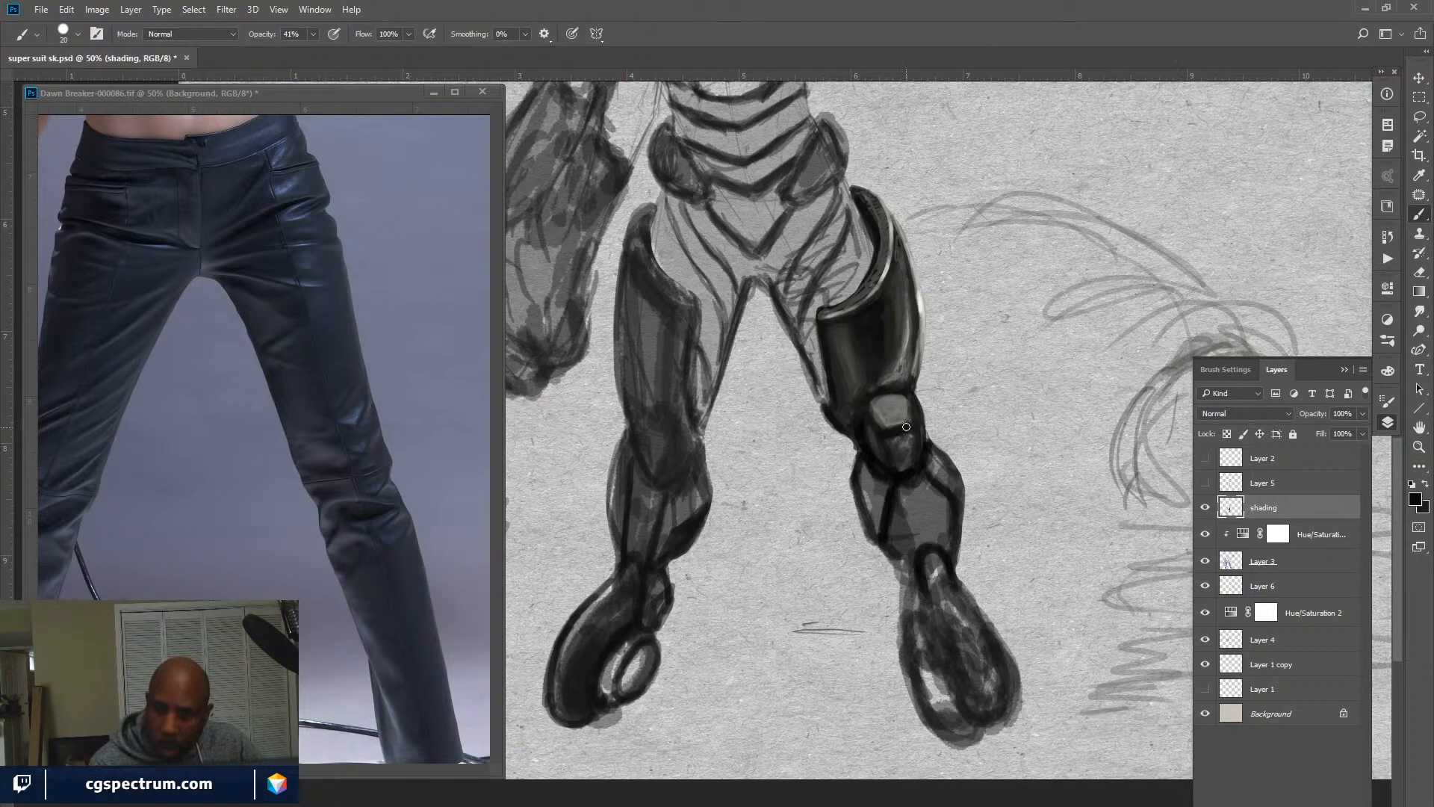
Lighten the knee guard and thigh plate highlights on the shading layer using a 15 px hard round Dodge brush.
key("o")
left_click(1387, 402)
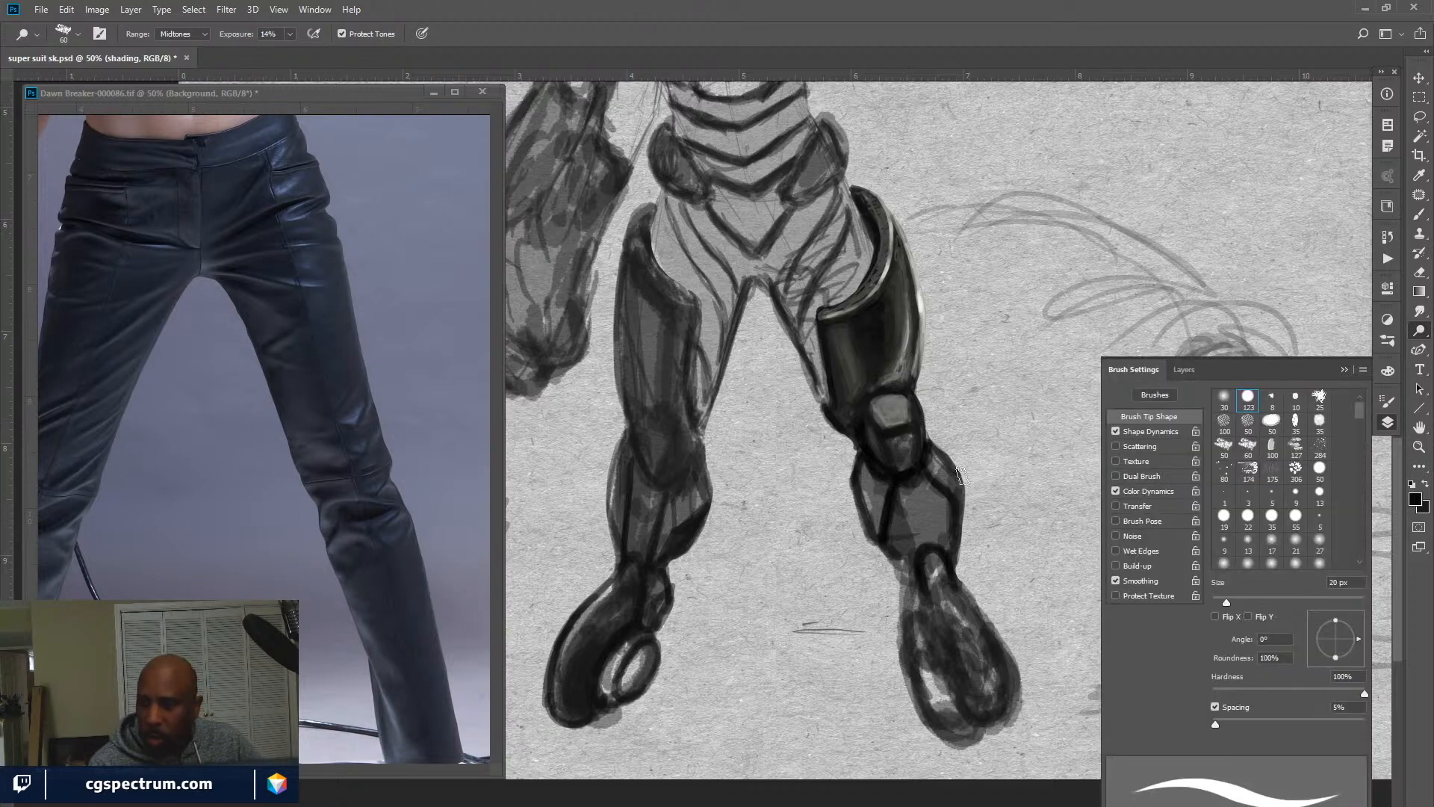
left_click(1248, 400)
mouse_move(893, 440)
left_mouse_down()
mouse_move(909, 441)
mouse_move(904, 422)
left_mouse_up()
key("bracketleft")
key("bracketleft")
key("bracketleft")
key("bracketleft")
key("bracketleft")
key("bracketleft")
key("bracketleft")
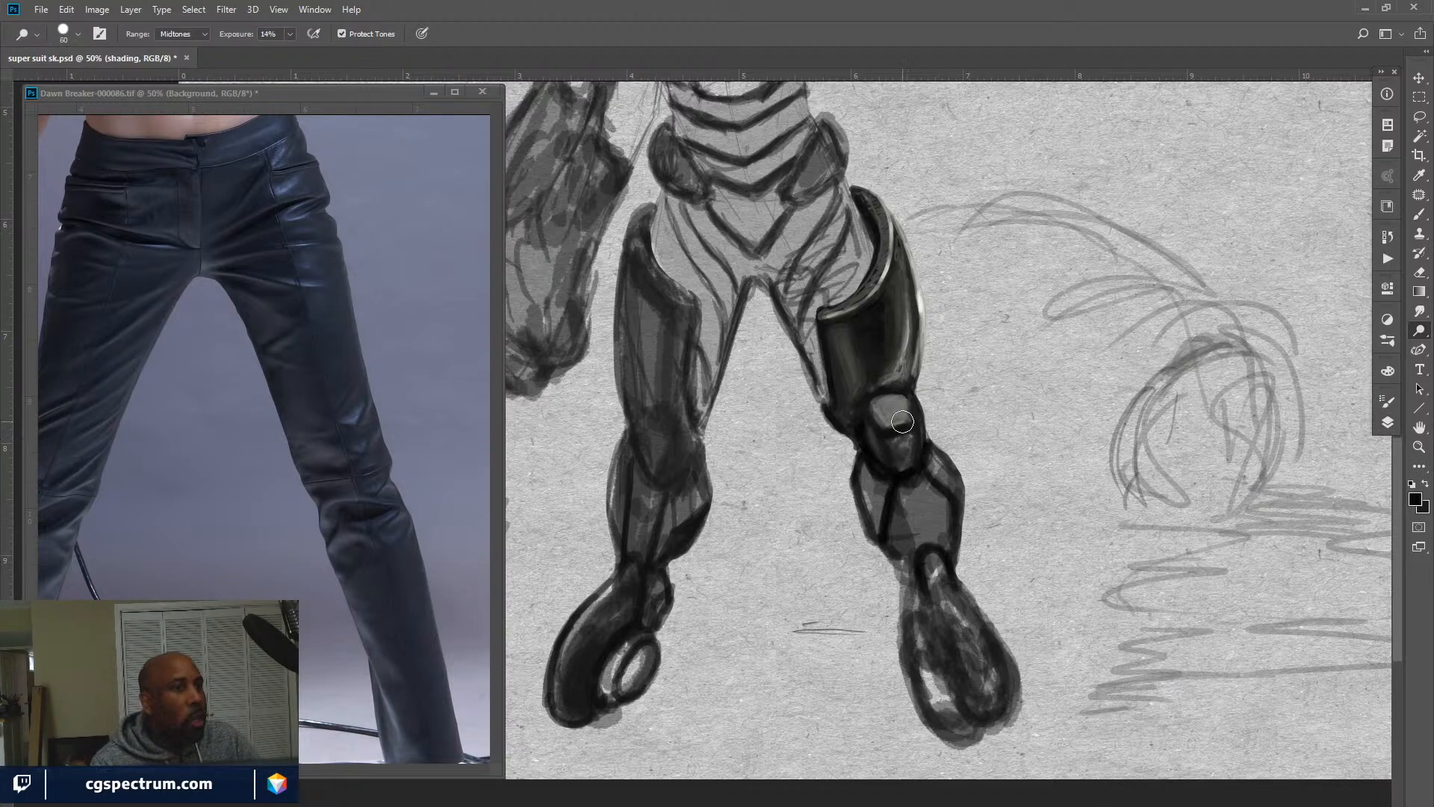
key("bracketleft")
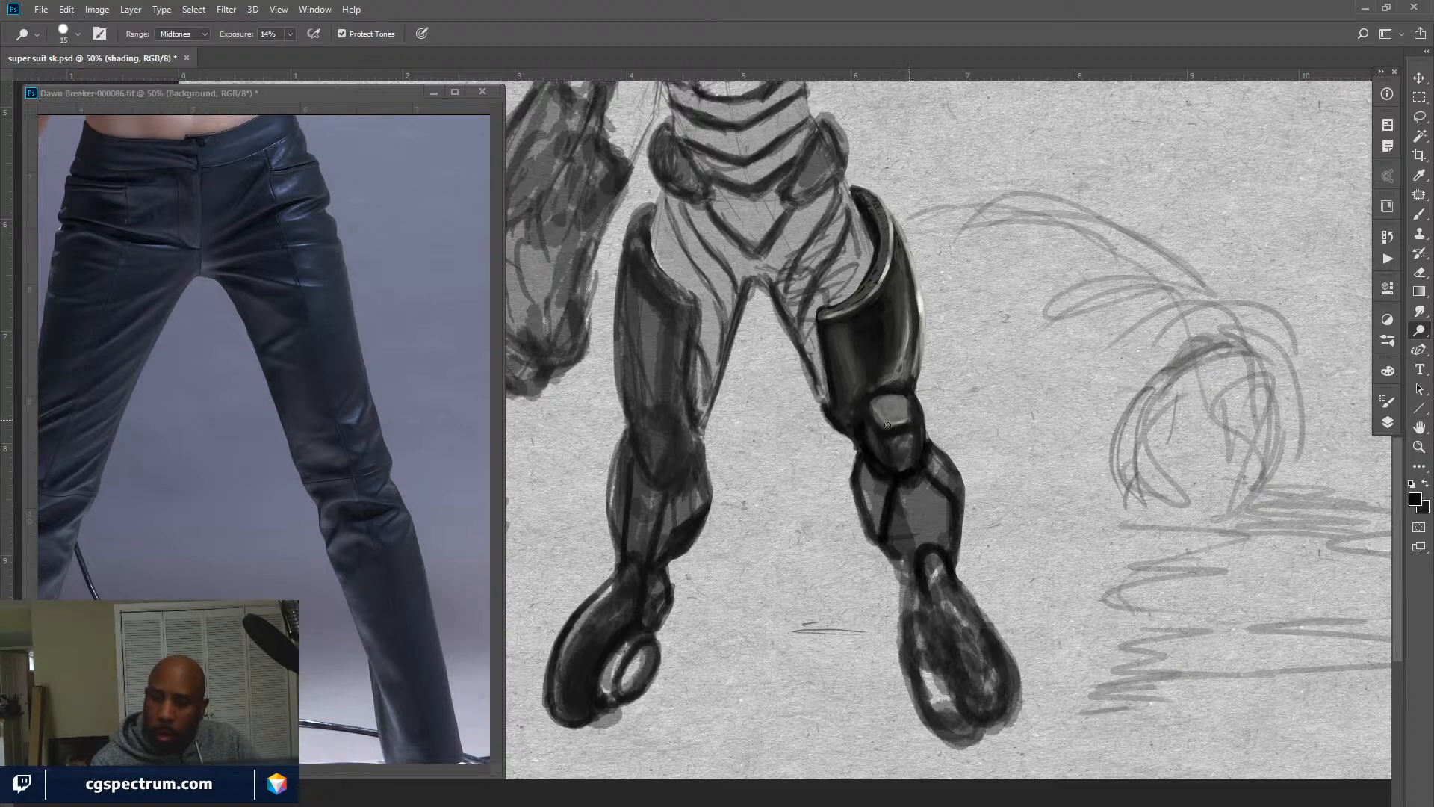
left_click_drag(901, 423, 912, 421)
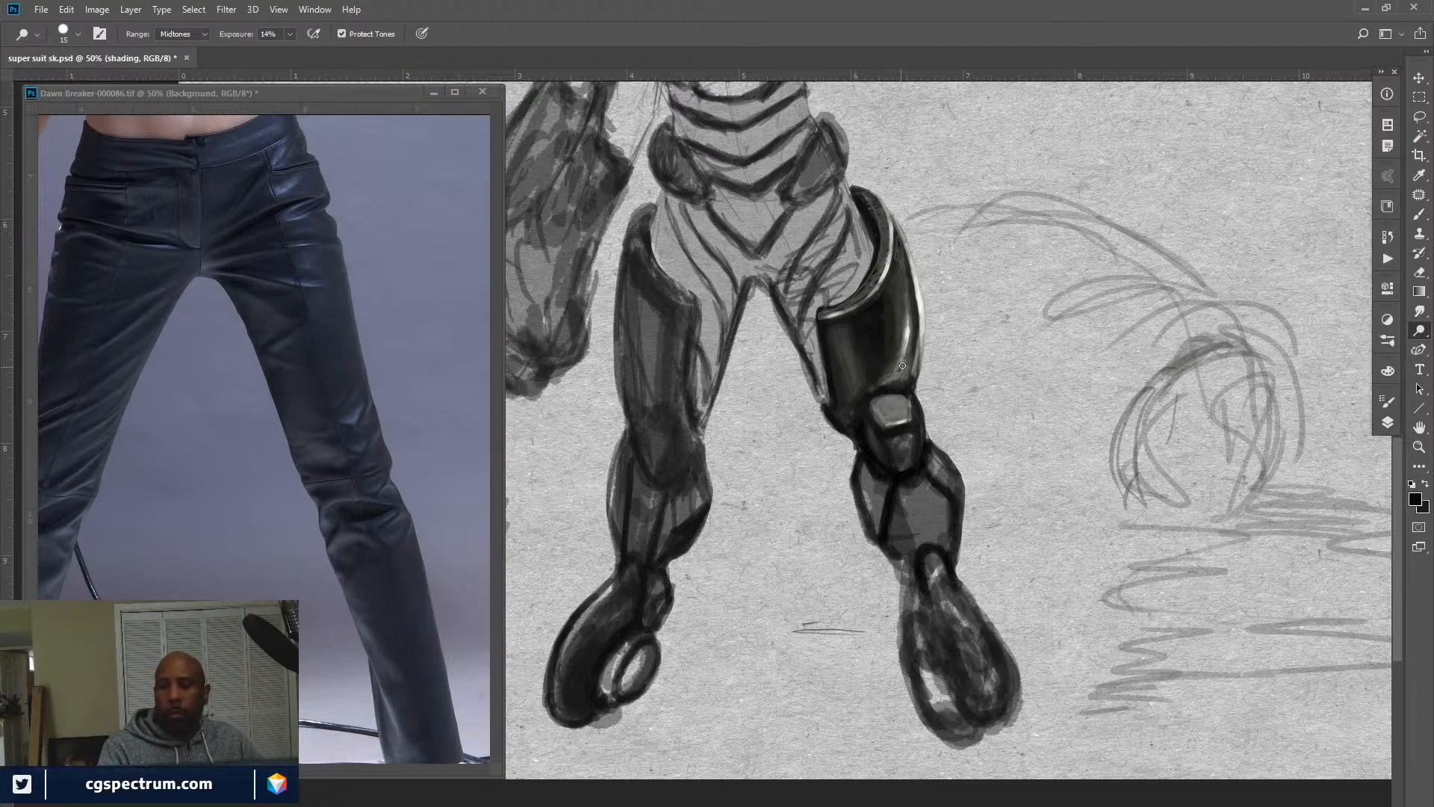
Toggle the shading layer off and on to check the brightened knee and thigh highlights.
left_click(1388, 421)
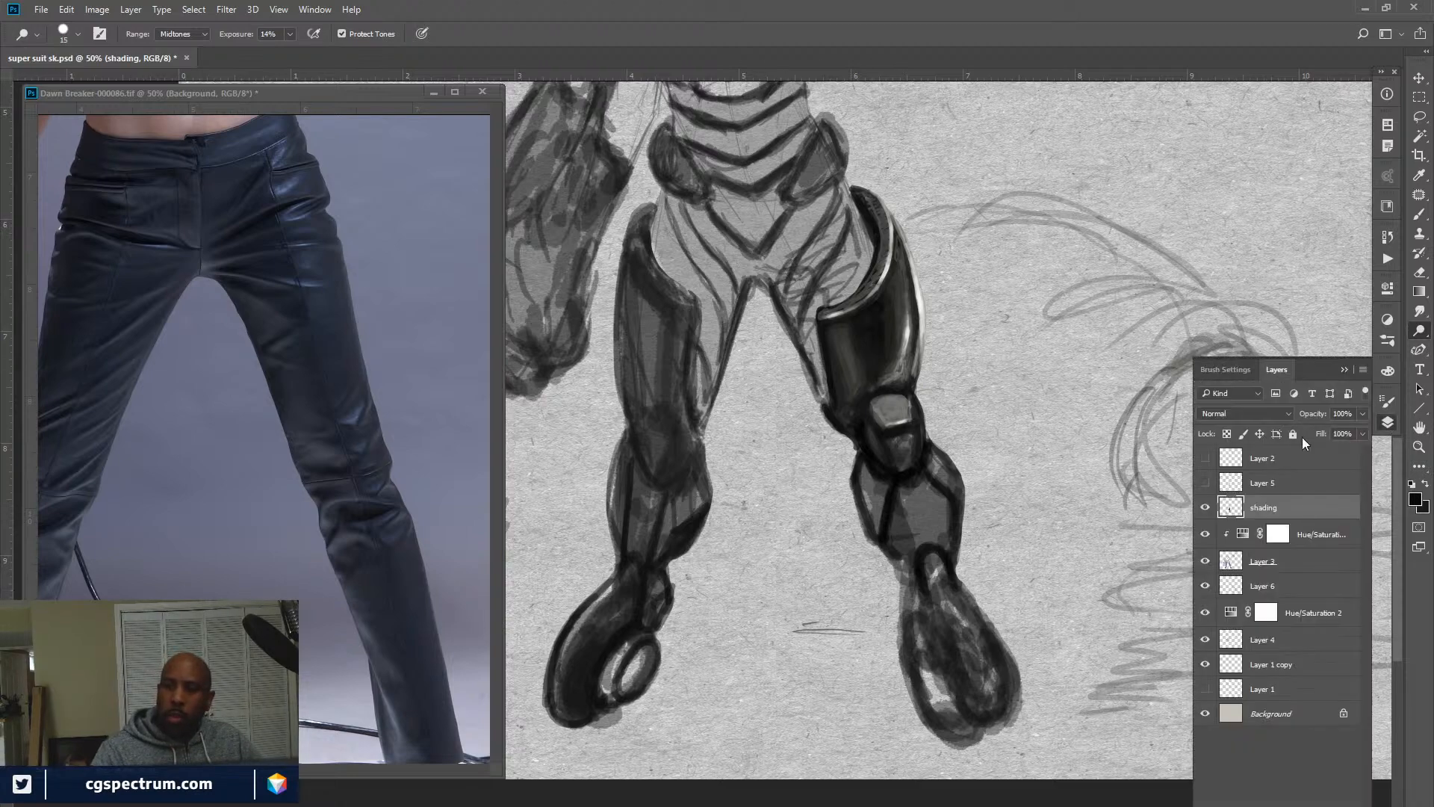
left_click(1205, 507)
left_click(1205, 508)
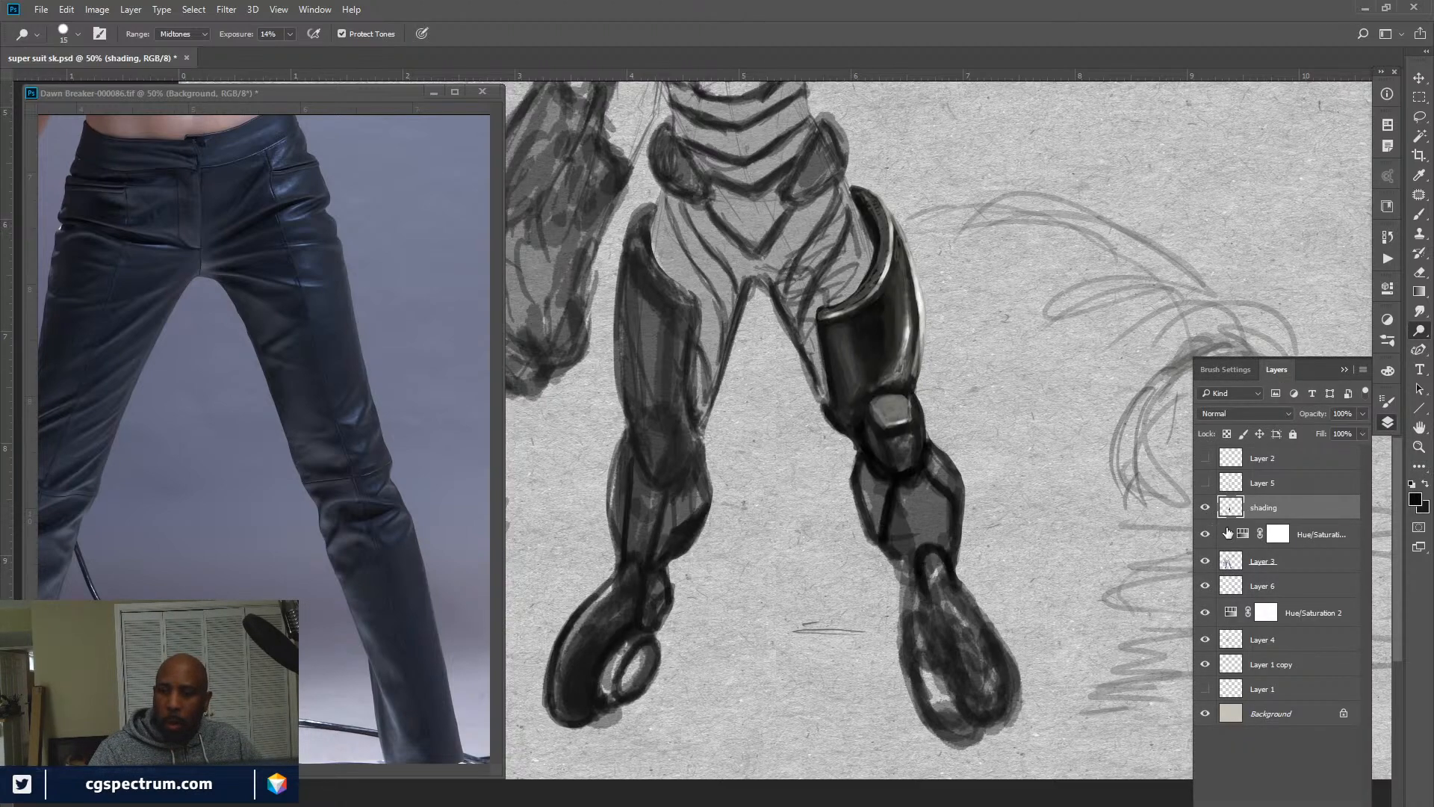
Blend the thigh plate's highlights and dark tones on the shading layer using the Smudge tool at 58% strength, between 25 and 35 px.
key("r")
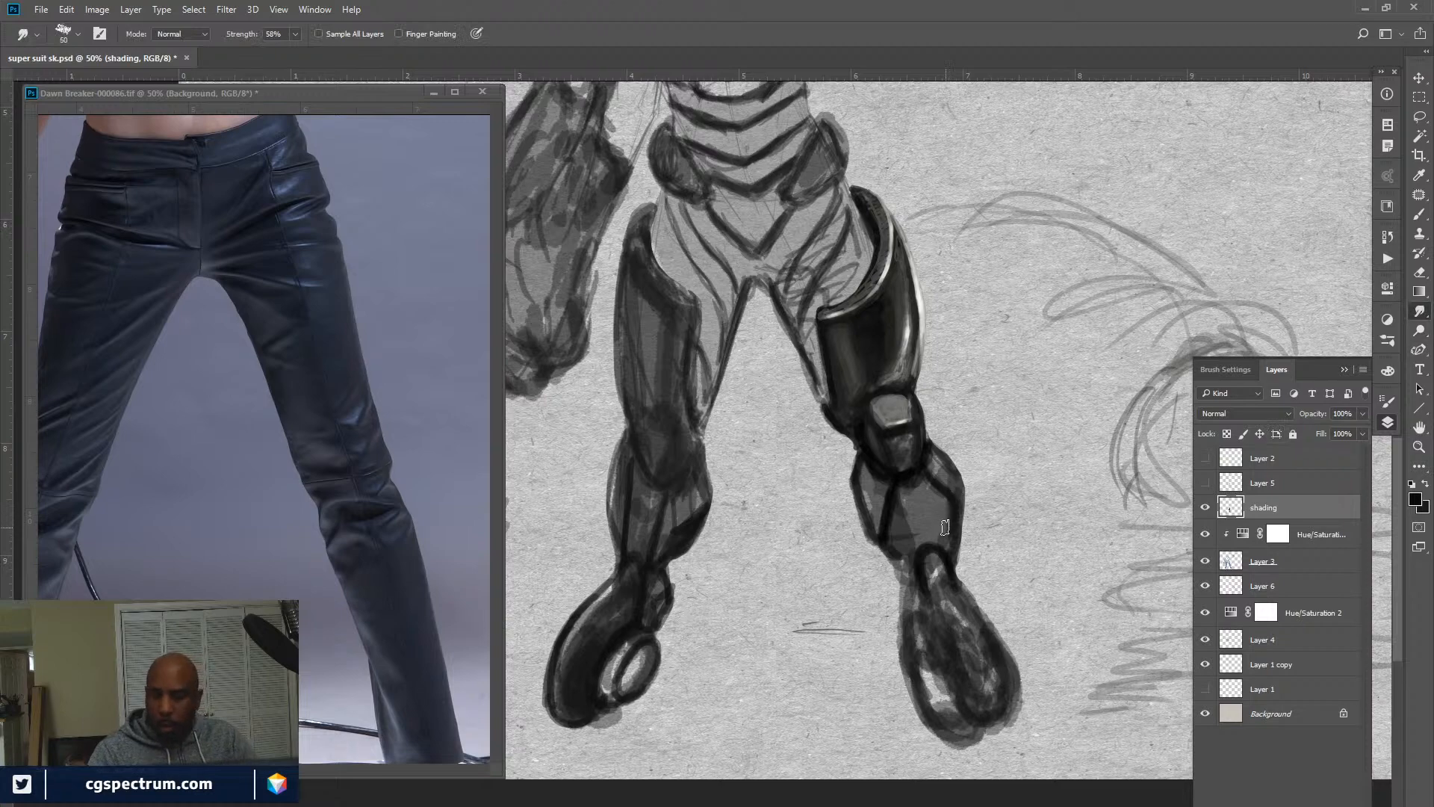
key("bracketleft")
key("bracketleft")
key("bracketleft")
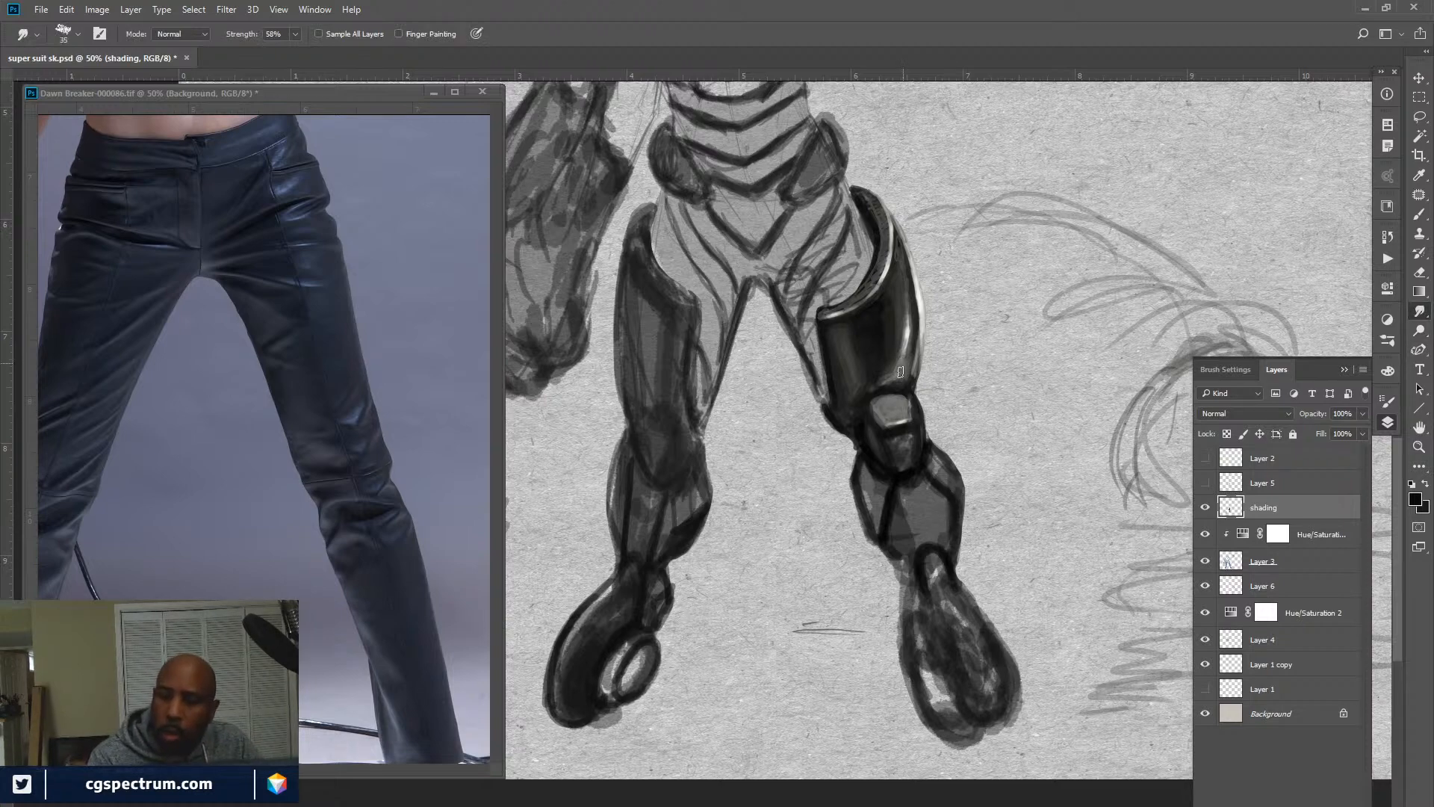
key("bracketleft")
key("bracketleft")
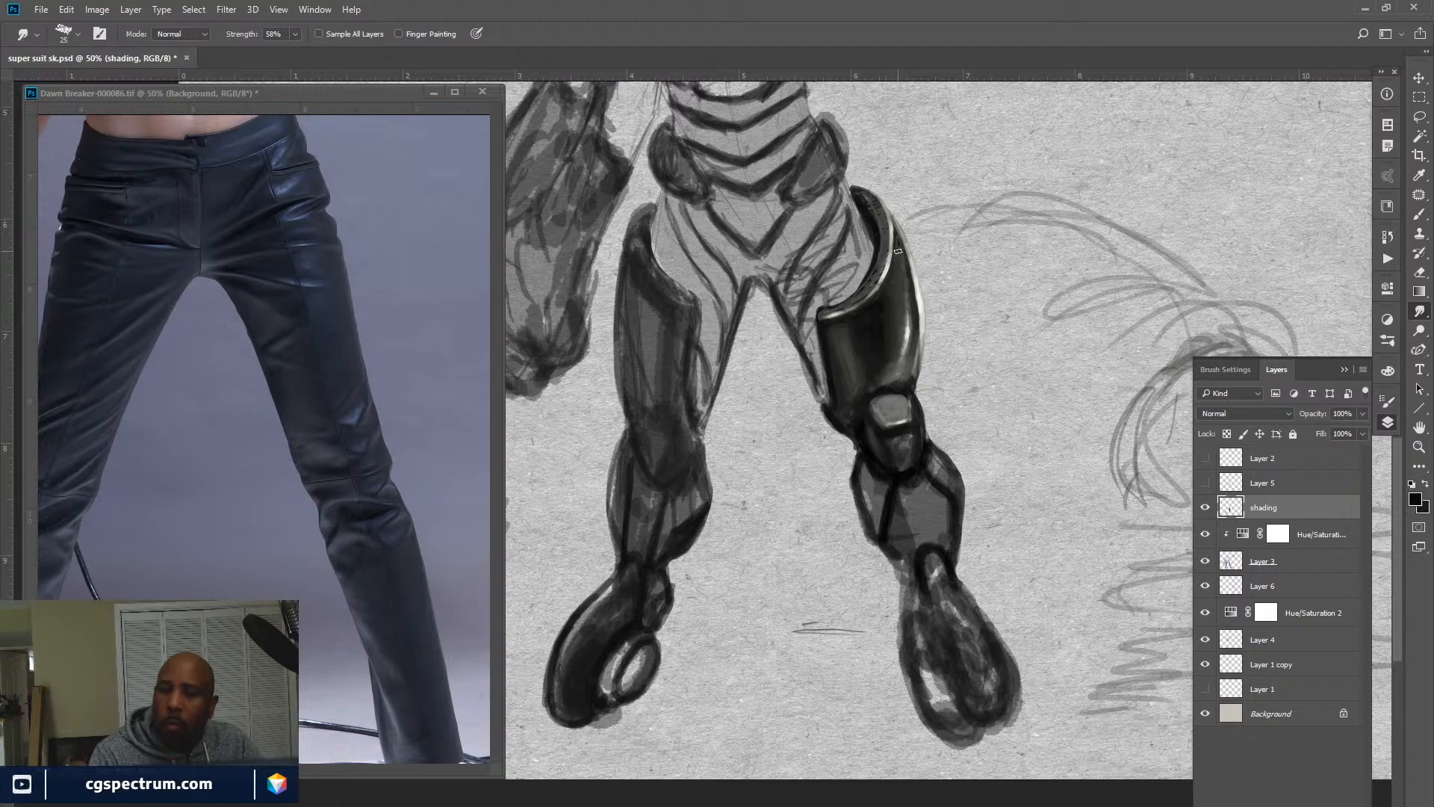
key("bracketleft")
key("bracketright")
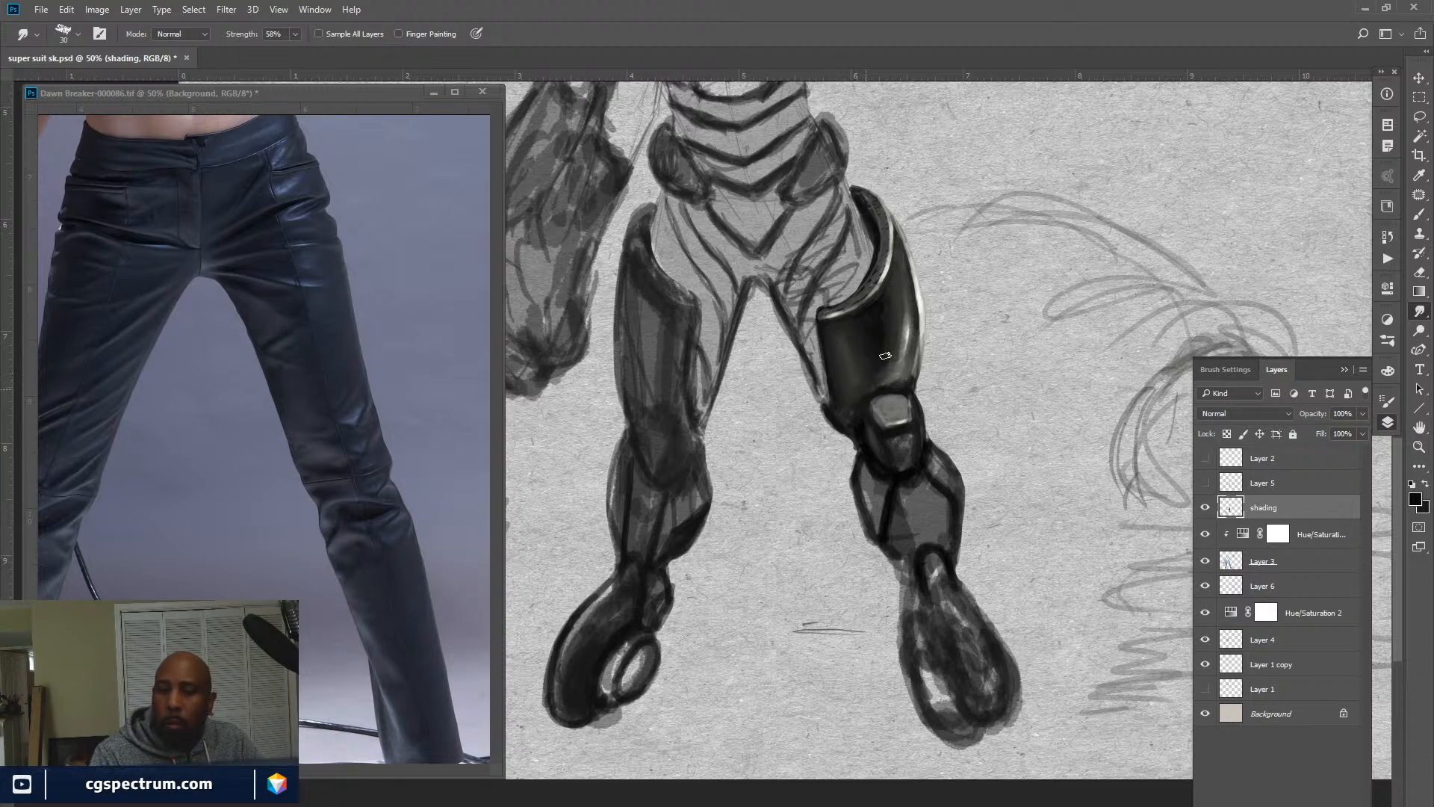
key("bracketright")
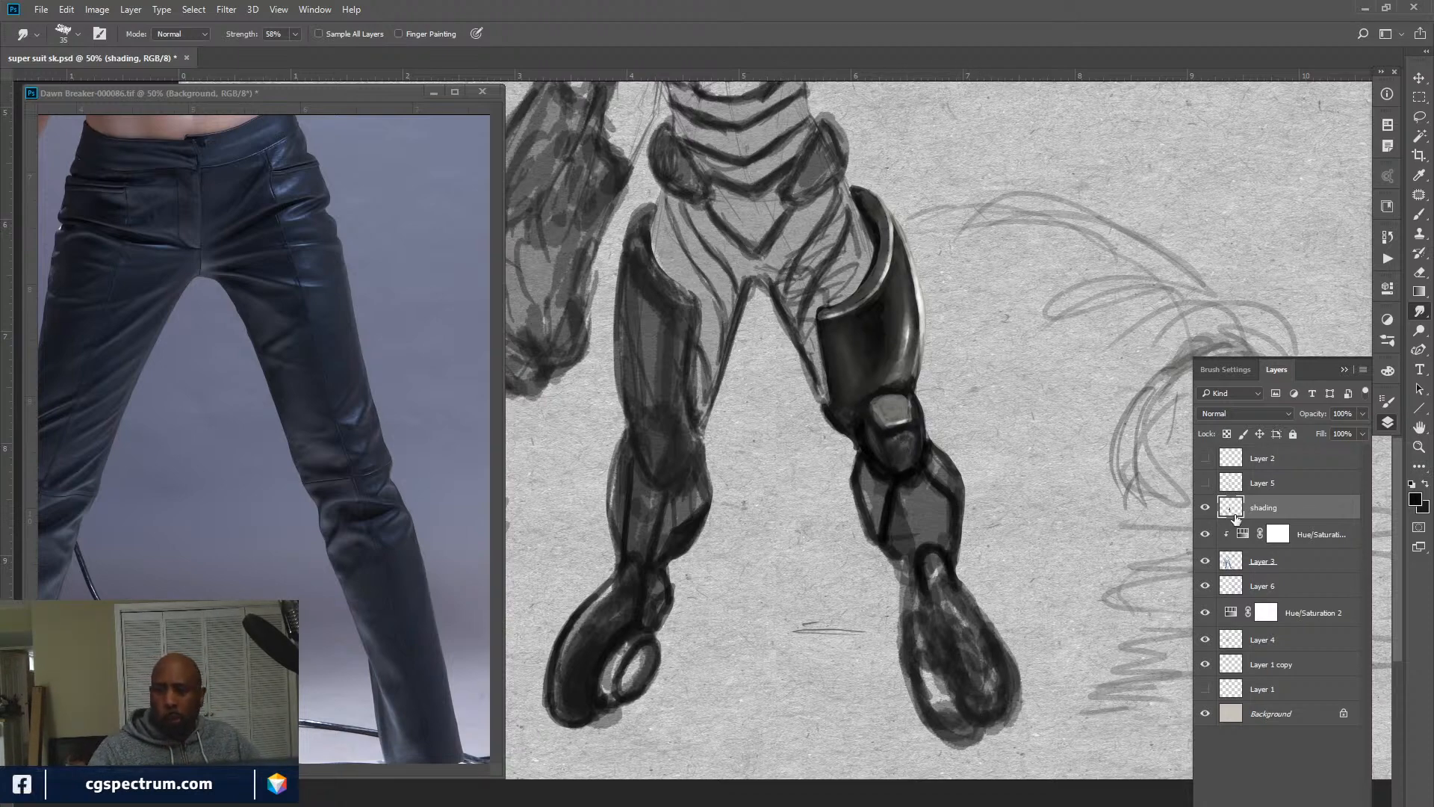
Toggle the shading layer off and on repeatedly to compare the smudged thigh plate with the unshaded sketch.
left_click(1205, 509)
left_click(1205, 509)
left_click(1205, 510)
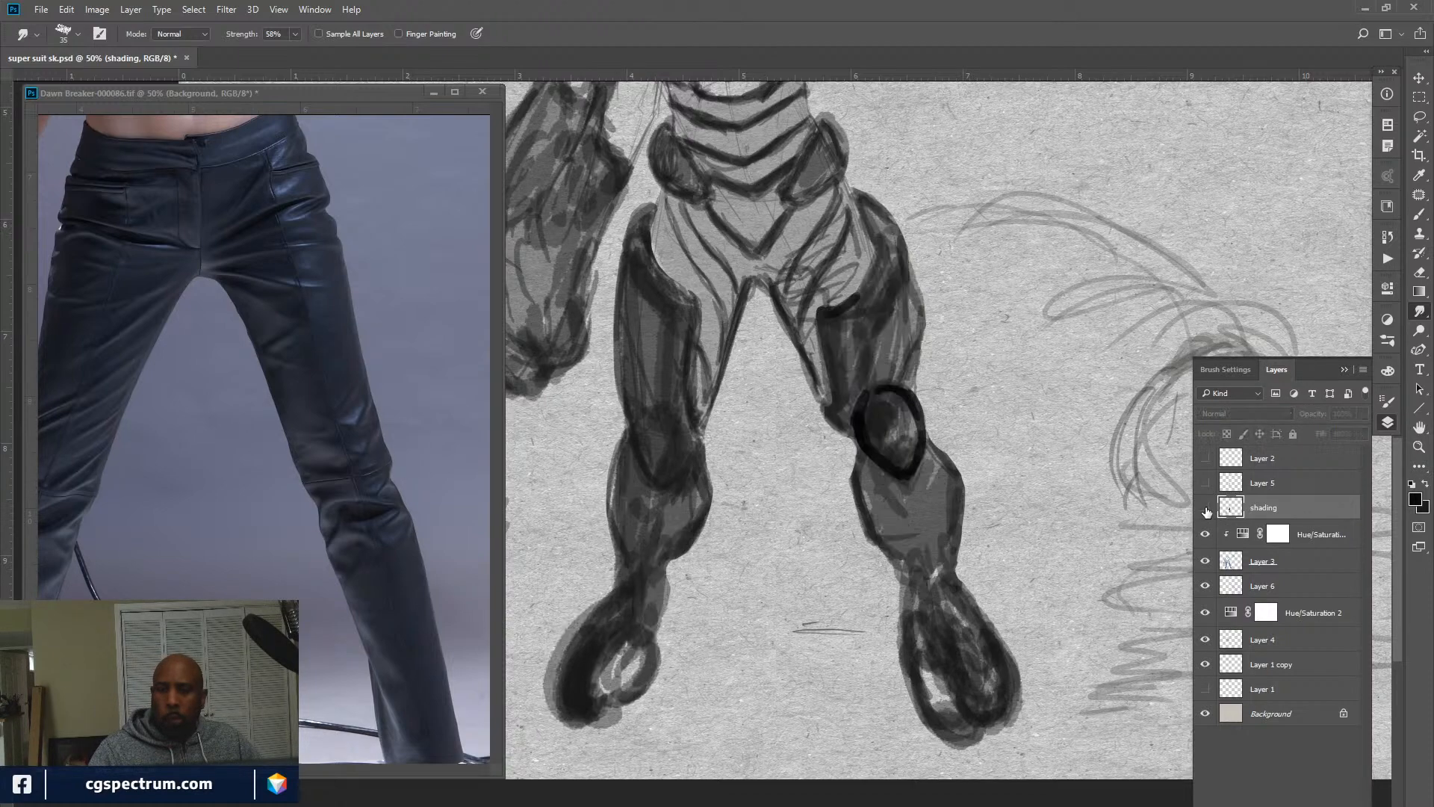
left_click(1205, 510)
left_click(1206, 511)
left_click(1205, 511)
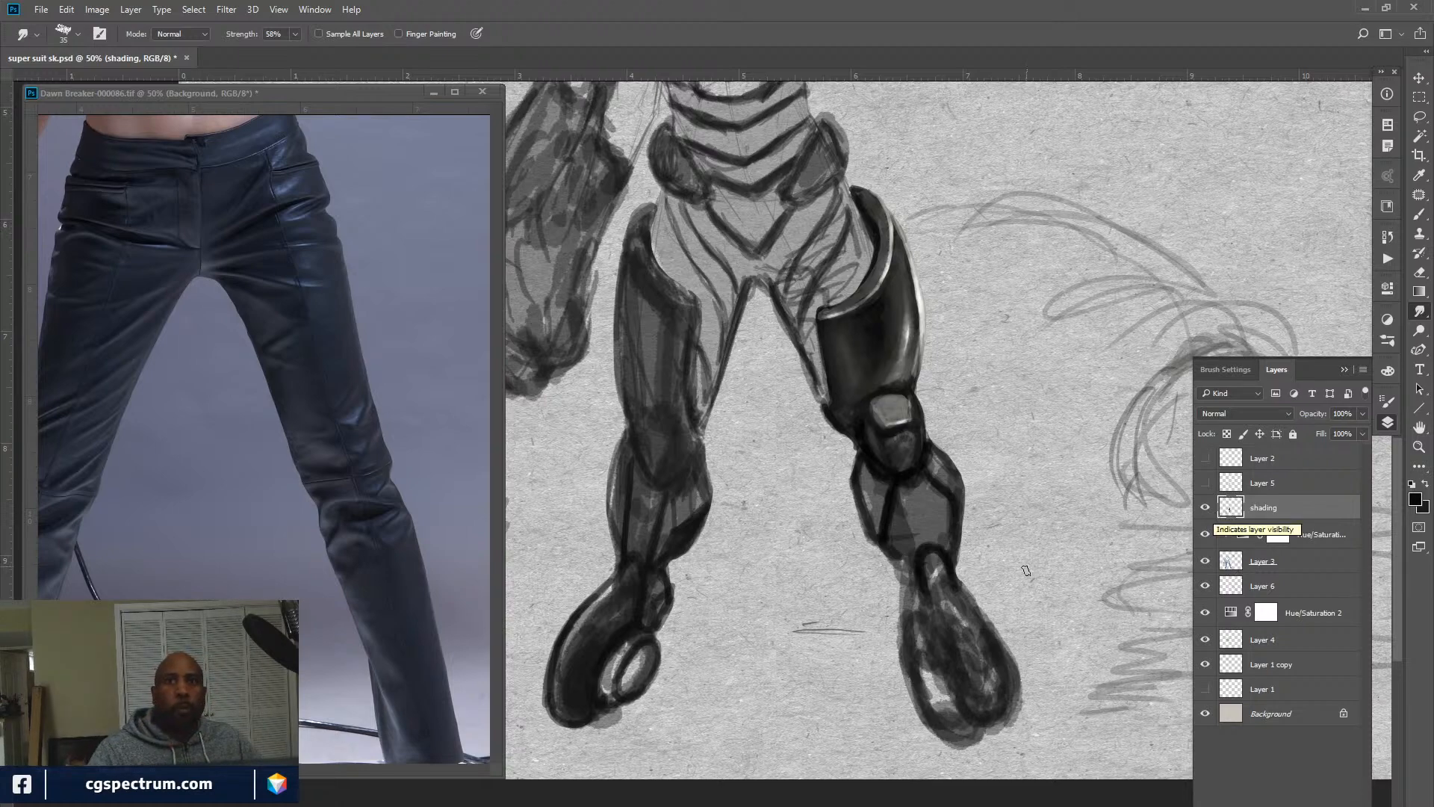
key("b")
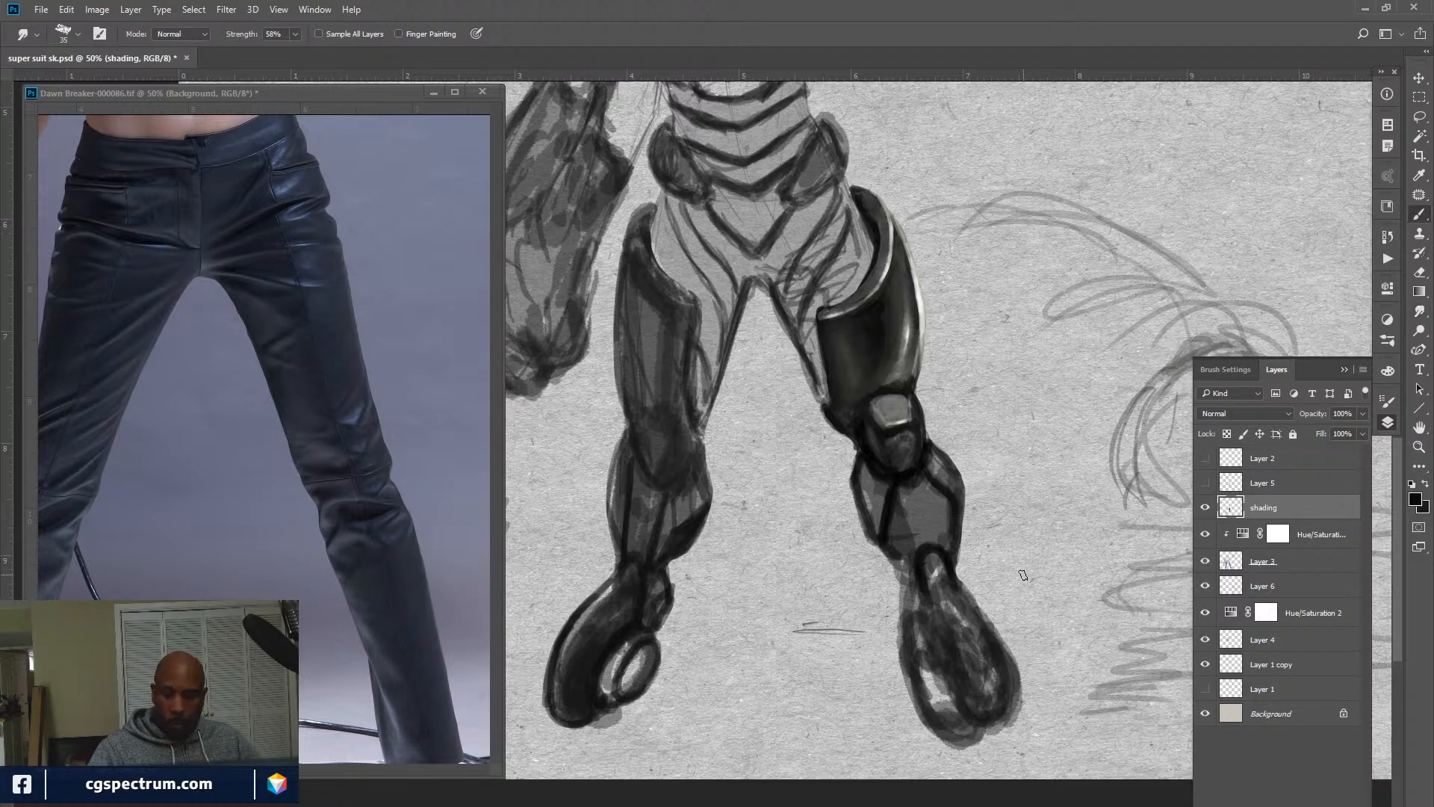
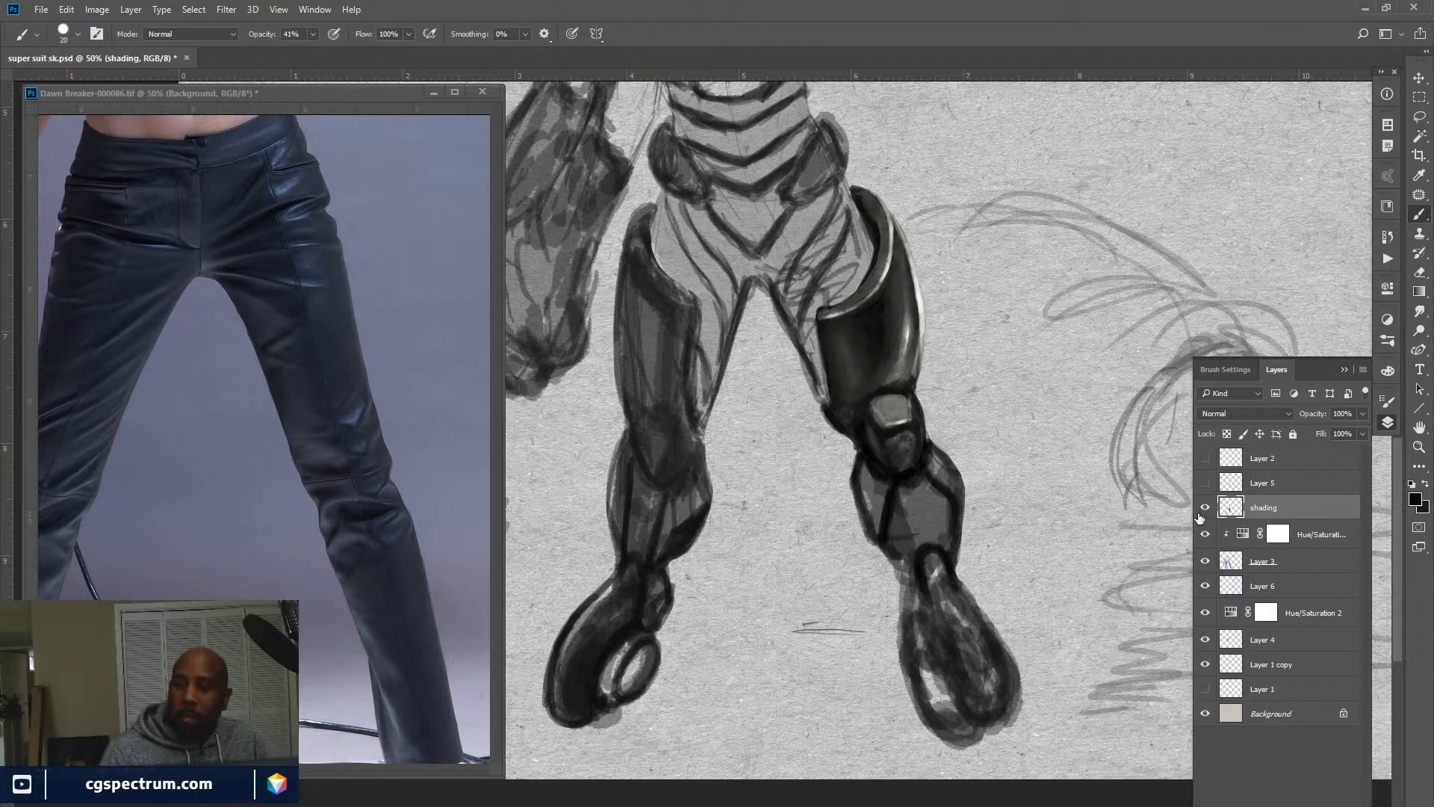
left_click(1206, 508)
left_click(1205, 508)
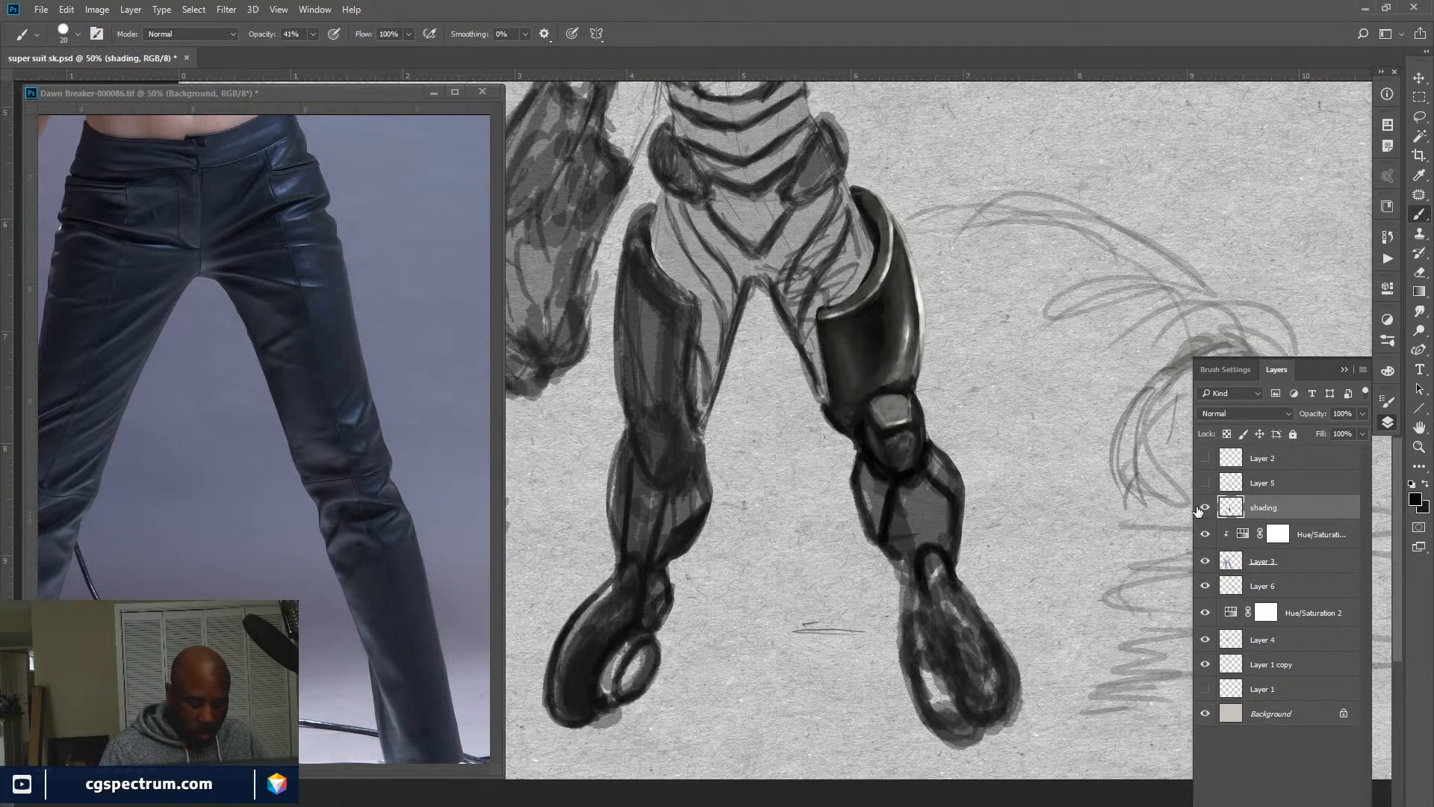
Sample a grey from the upper thigh, and toggle Layer 3, Layer 6 and Layer 4 to check what each contains.
left_click(870, 229, "alt")
left_click(869, 254, "alt")
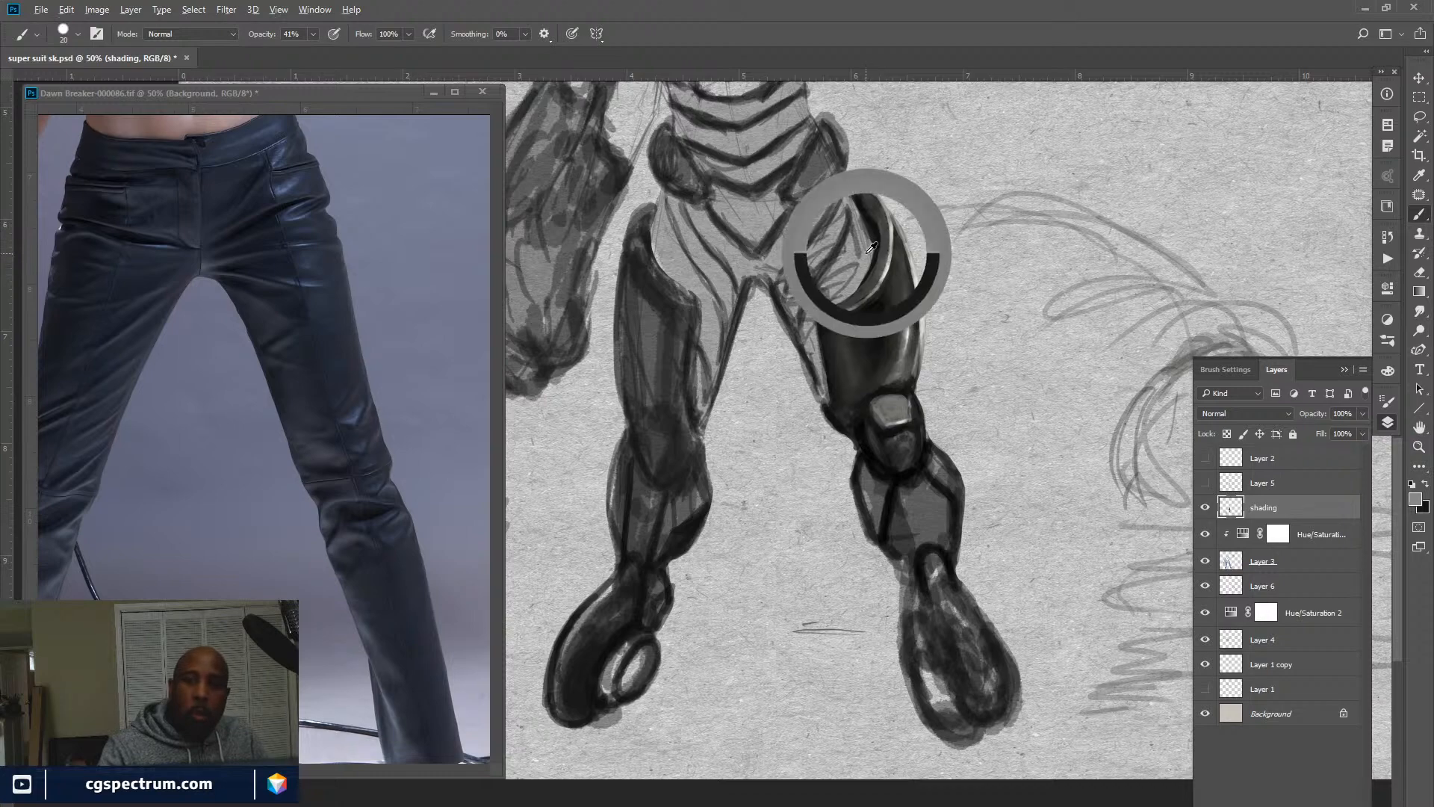
left_click(1205, 561, "alt")
left_click(1205, 562, "alt")
left_click(1205, 585)
left_click(1205, 586)
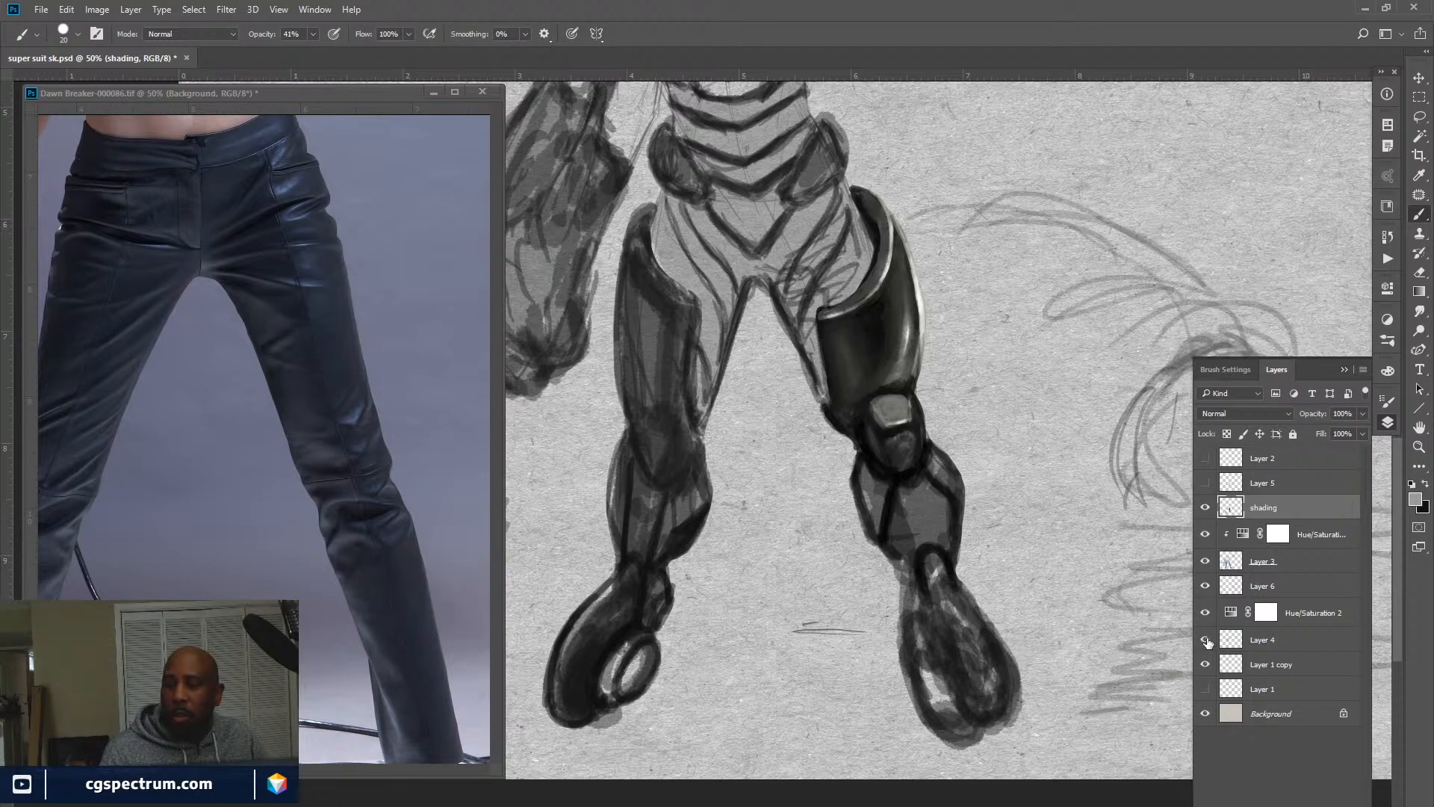
left_click(1206, 640)
left_click(1206, 641)
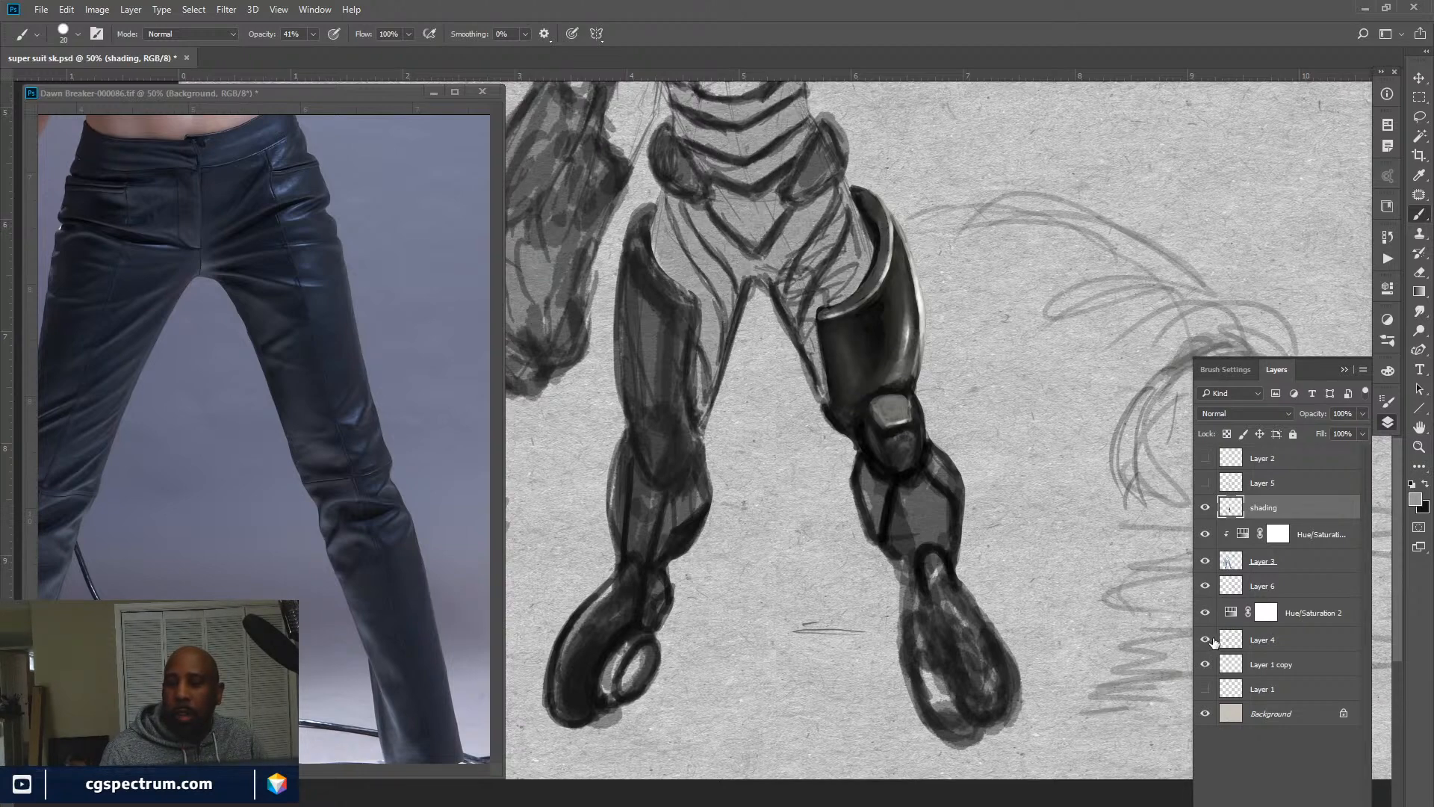
Create a new layer above Layer 4 and move it between Hue/Saturation 2 and Layer 6.
left_click(1278, 640)
key("ctrl+alt+shift+n")
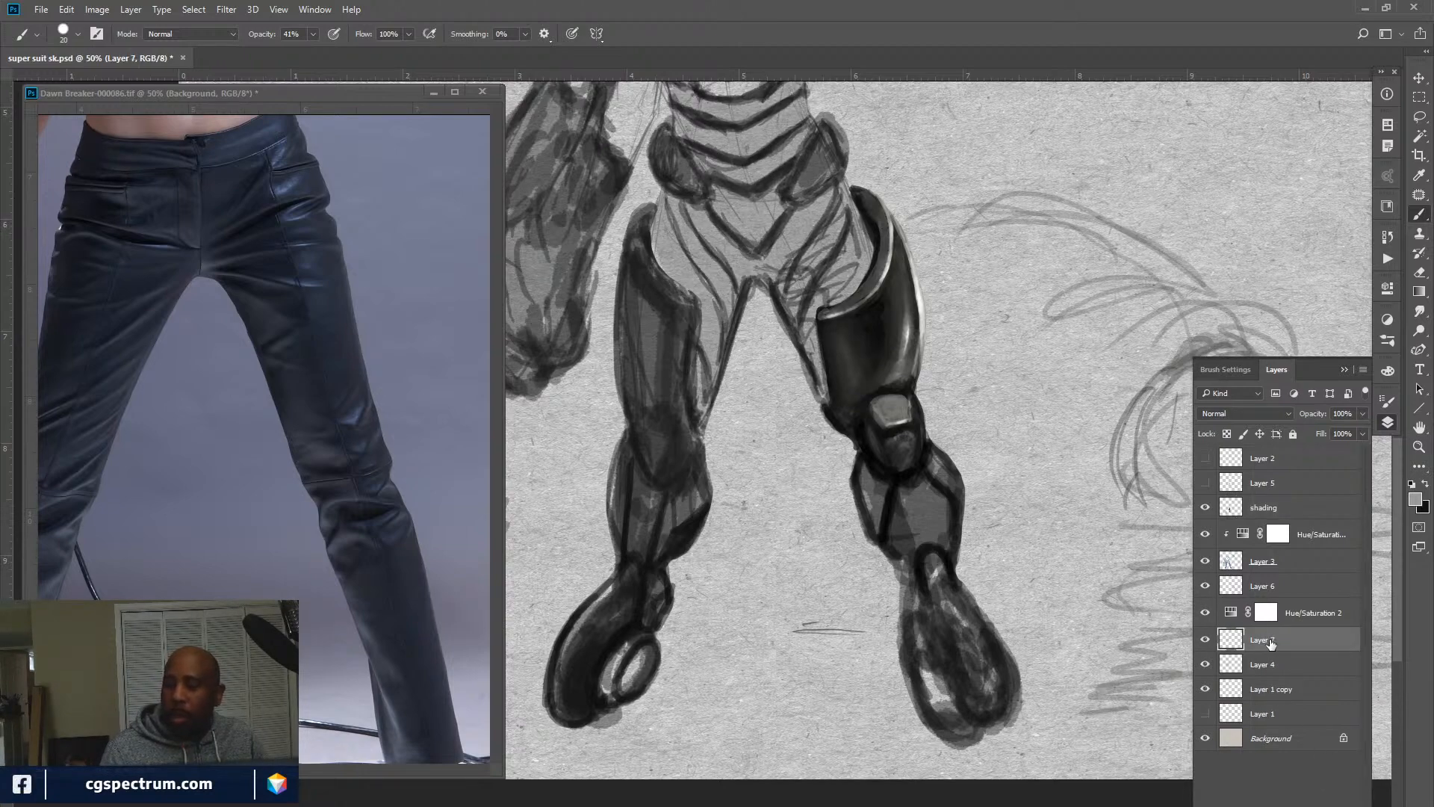
left_click_drag(1272, 643, 1275, 603)
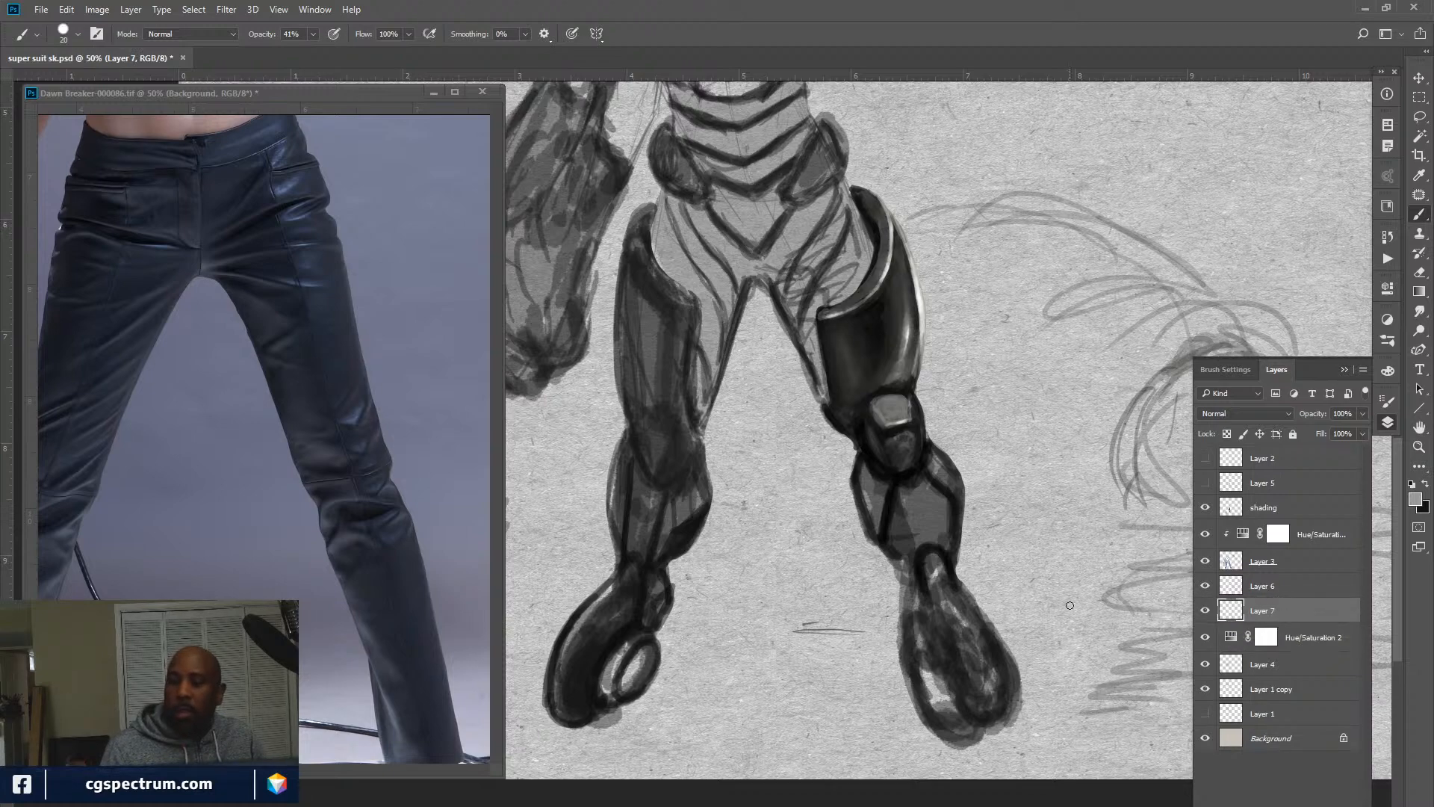
Shade the hip and inner thigh beside the glossy thigh plate on the new layer with a 35 to 45 px black brush at 41% opacity.
key("d")
key("bracketright")
key("bracketright")
key("bracketright")
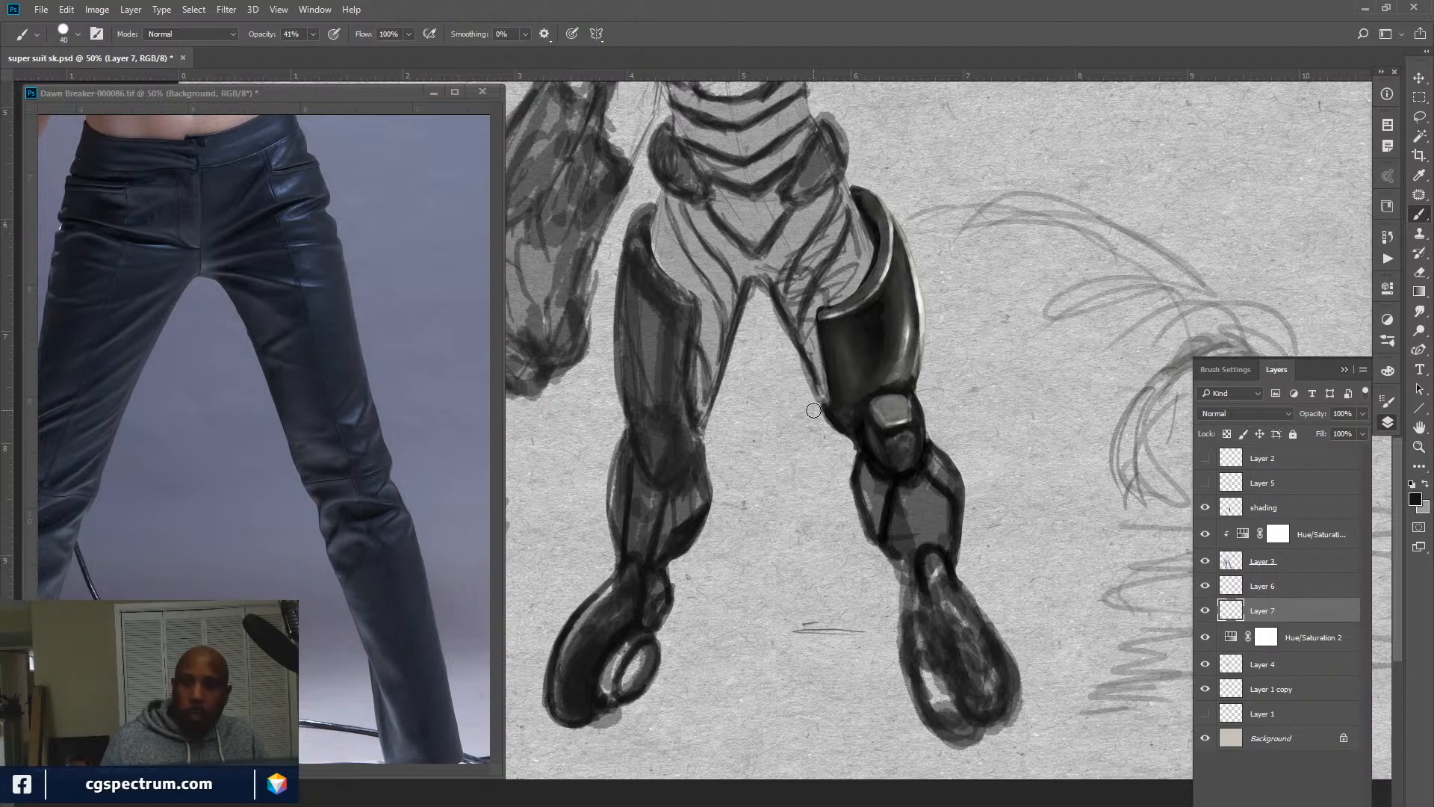
mouse_move(839, 203)
left_mouse_down()
mouse_move(856, 249)
mouse_move(856, 228)
mouse_move(796, 224)
mouse_move(774, 265)
mouse_move(800, 210)
mouse_move(839, 229)
mouse_move(837, 295)
mouse_move(866, 243)
mouse_move(808, 325)
mouse_move(822, 389)
mouse_move(785, 284)
mouse_move(823, 397)
left_mouse_up()
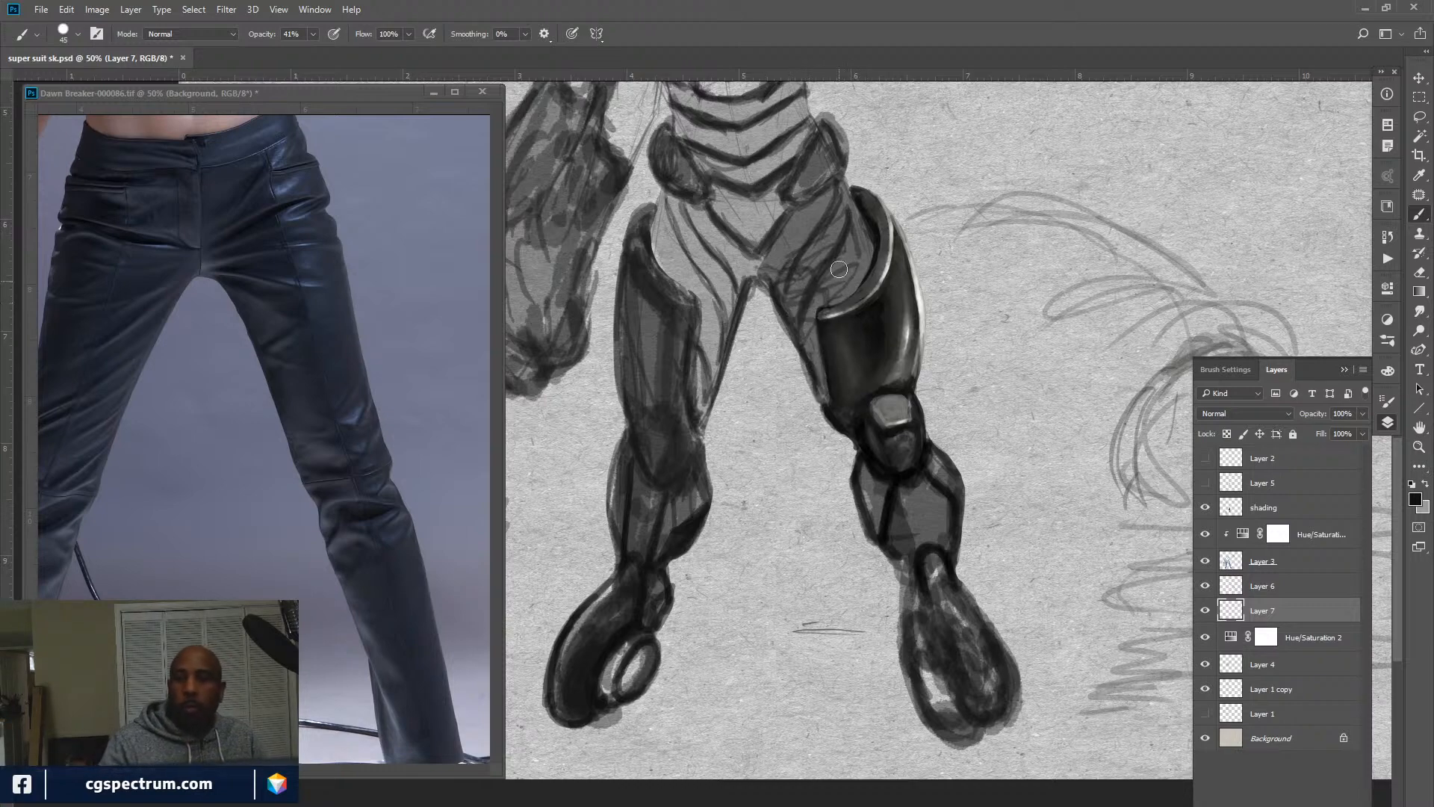
mouse_move(797, 207)
left_mouse_down()
mouse_move(832, 183)
mouse_move(800, 205)
mouse_move(833, 183)
mouse_move(794, 207)
mouse_move(829, 187)
mouse_move(767, 272)
mouse_move(817, 198)
mouse_move(780, 280)
mouse_move(825, 201)
mouse_move(788, 274)
left_mouse_up()
key("bracketleft")
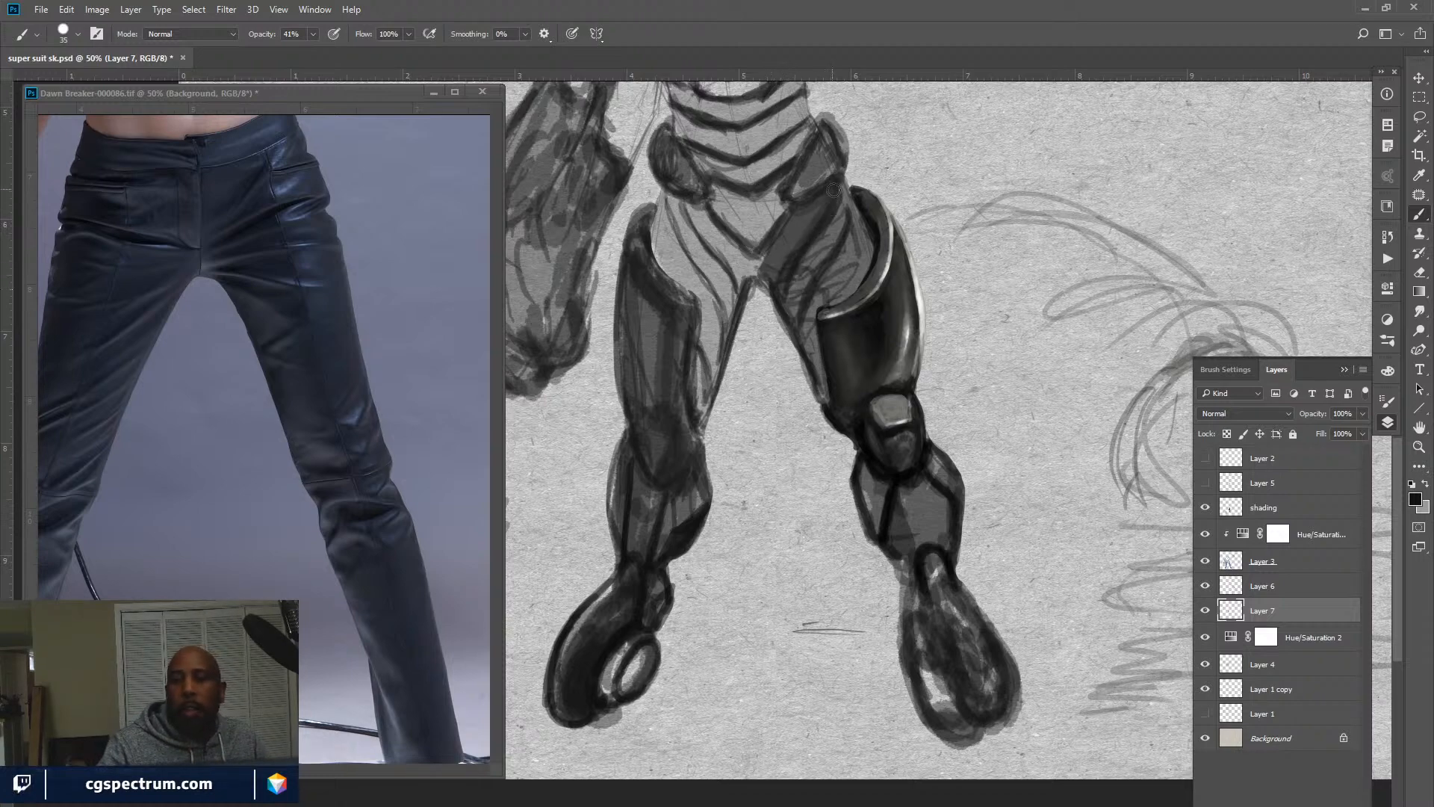
mouse_move(788, 221)
left_mouse_down()
mouse_move(761, 270)
mouse_move(793, 209)
mouse_move(759, 242)
mouse_move(750, 312)
left_mouse_up()
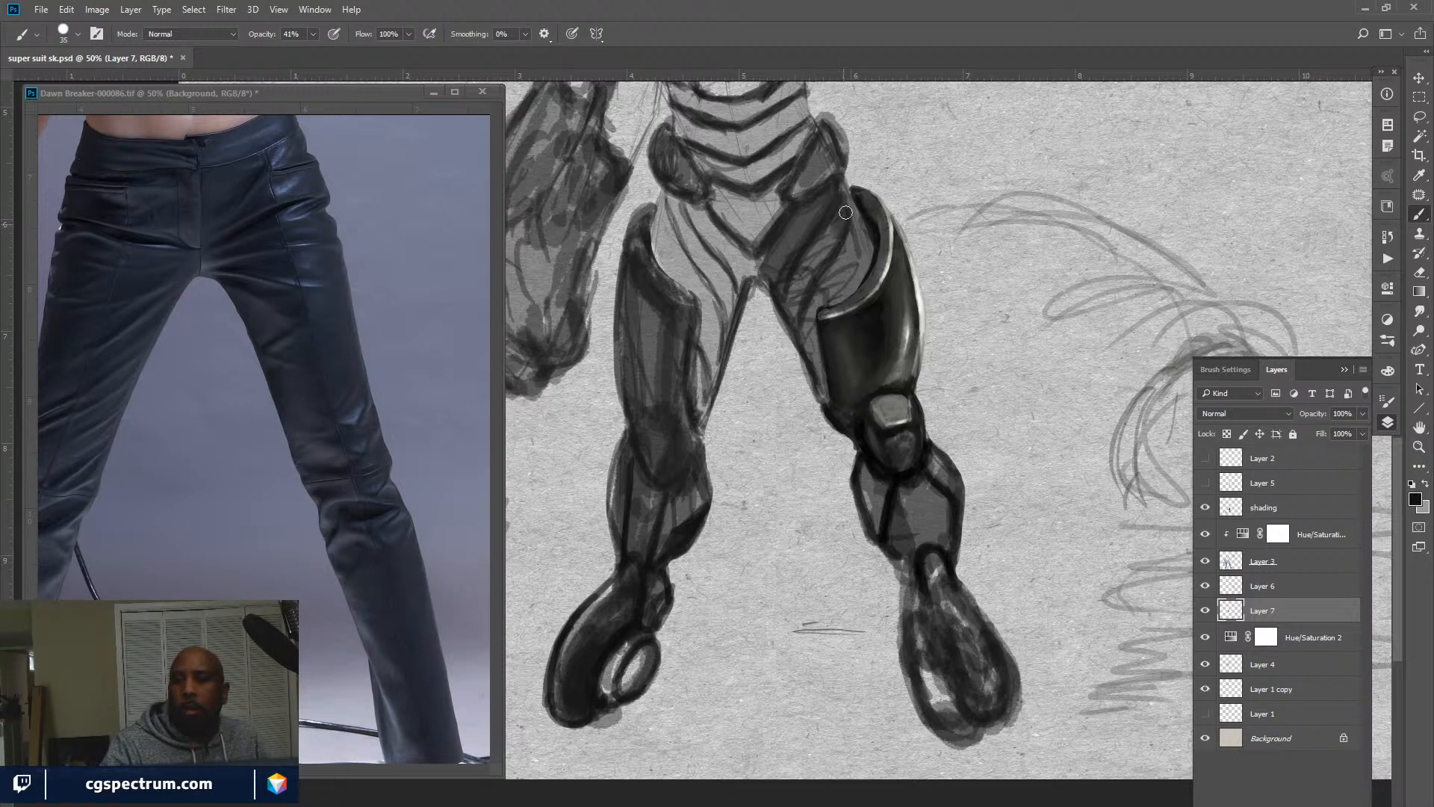
mouse_move(844, 198)
left_mouse_down()
mouse_move(866, 266)
mouse_move(827, 301)
mouse_move(854, 233)
mouse_move(837, 250)
mouse_move(828, 266)
mouse_move(858, 250)
mouse_move(843, 219)
mouse_move(787, 296)
mouse_move(795, 277)
mouse_move(799, 327)
mouse_move(813, 317)
mouse_move(815, 445)
left_mouse_up()
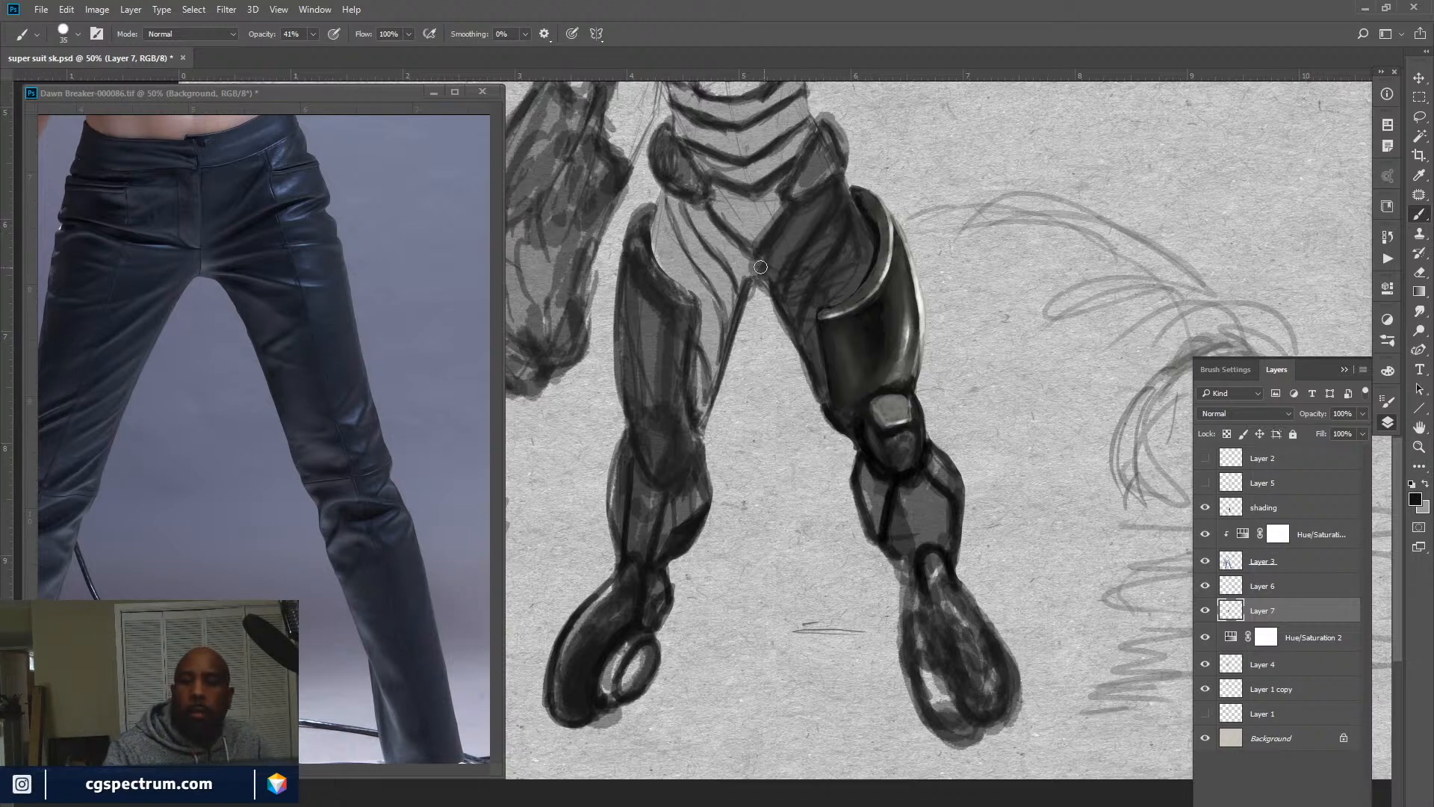
mouse_move(768, 274)
left_mouse_down()
mouse_move(795, 278)
mouse_move(795, 305)
mouse_move(813, 297)
mouse_move(813, 332)
left_mouse_up()
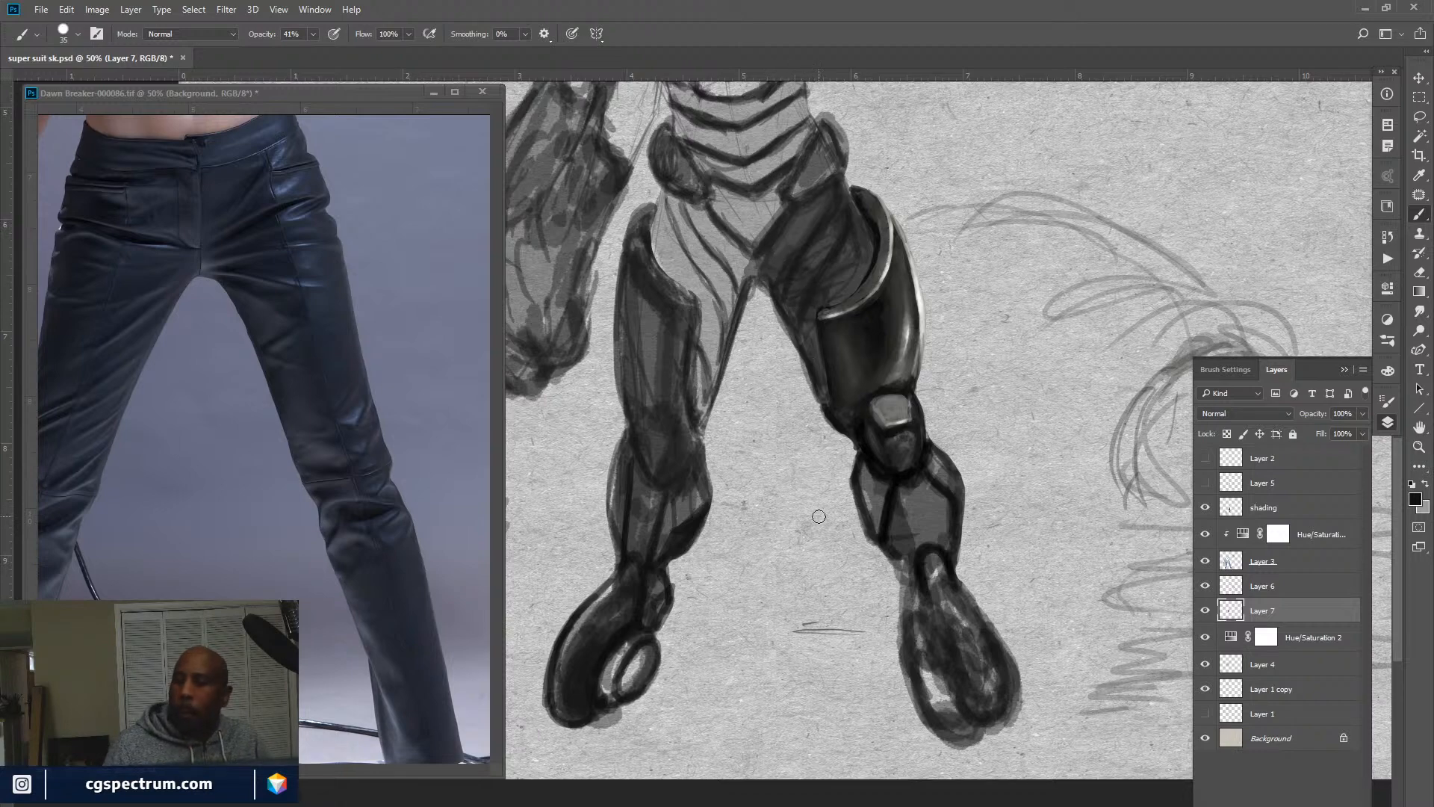
Paint thin grey fold highlights across the darkened hip and upper thigh on the shading layer with a small brush at 41% opacity.
left_click(1216, 514)
left_click(1205, 507)
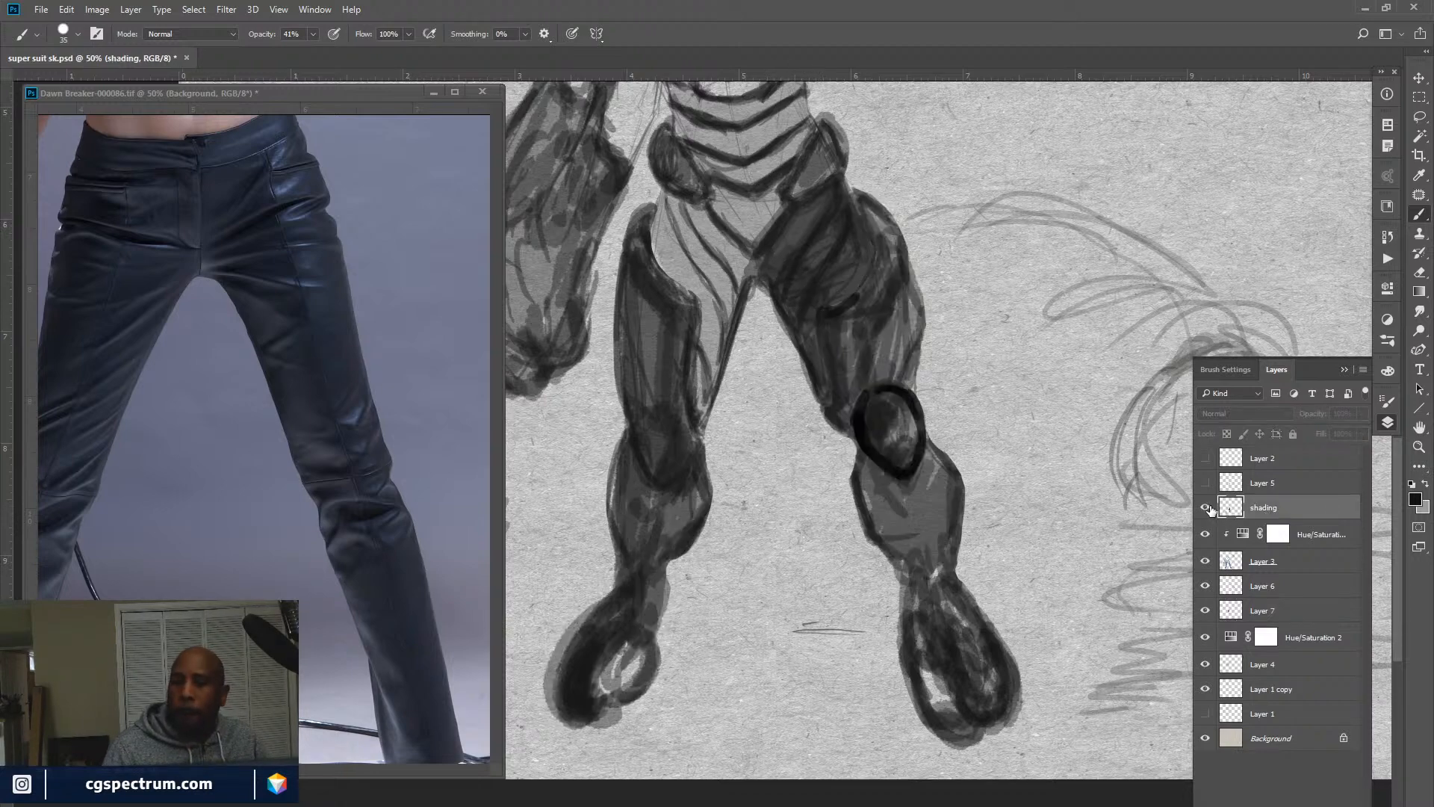
left_click(1205, 508)
key("bracketleft")
key("bracketleft")
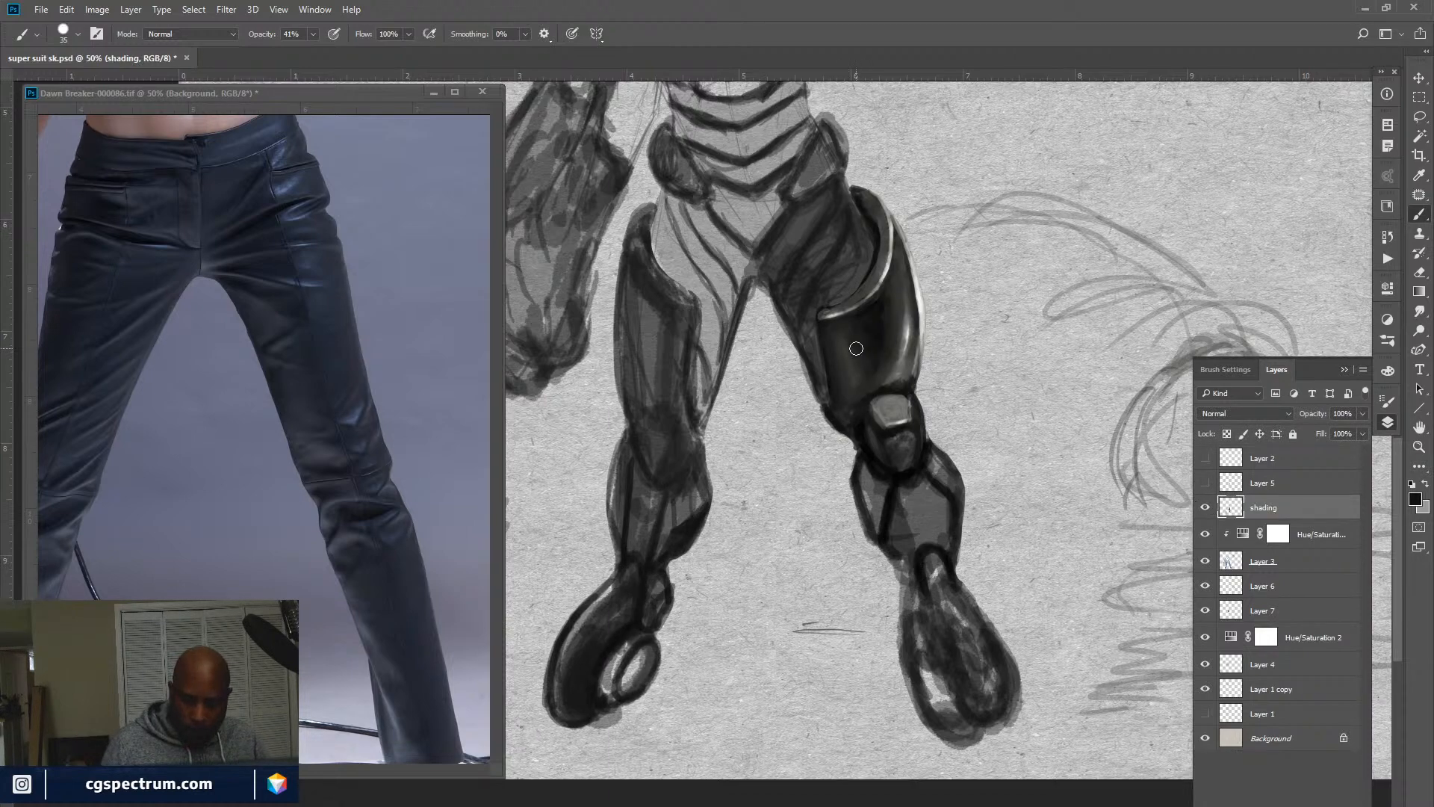
key("bracketleft")
key("bracketleft")
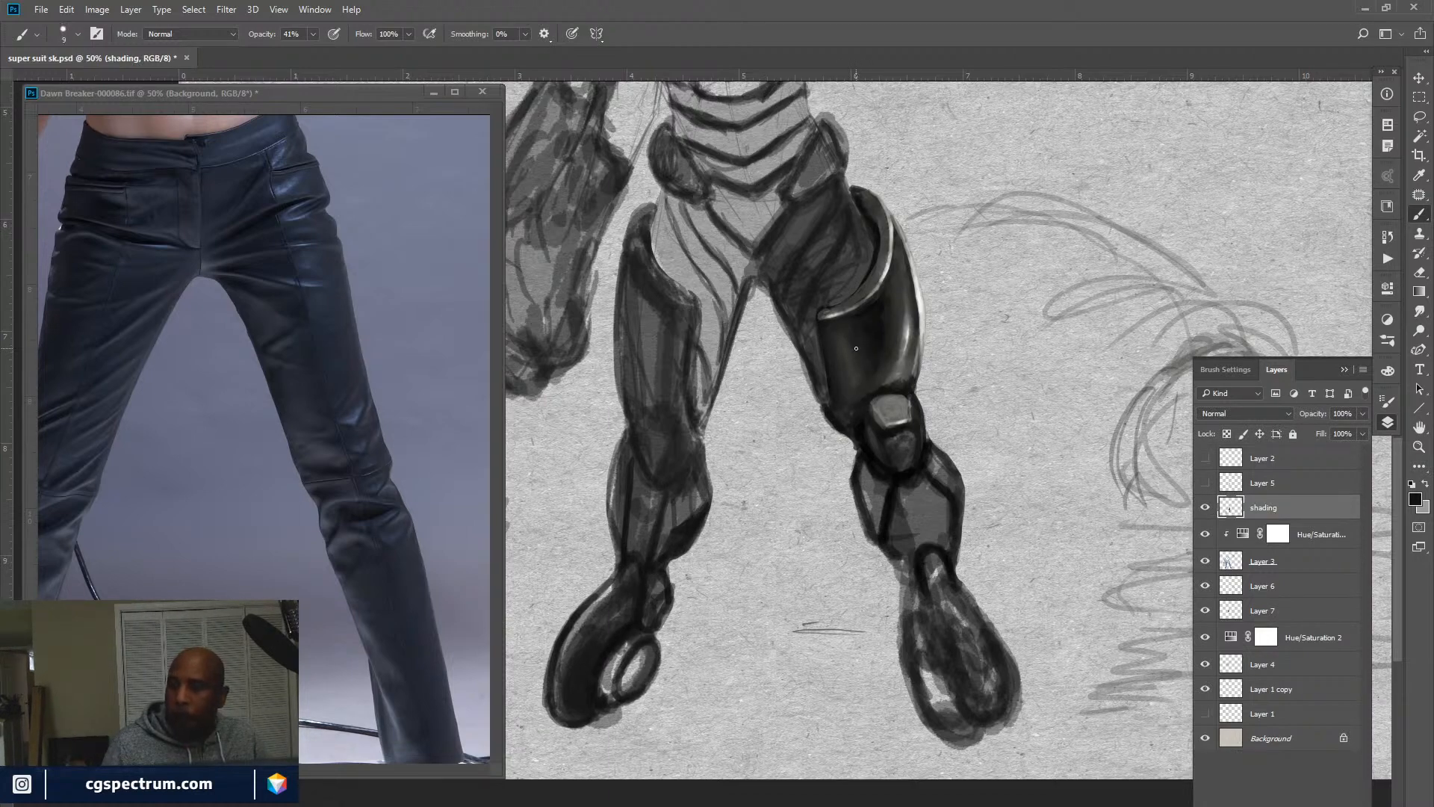
key("x")
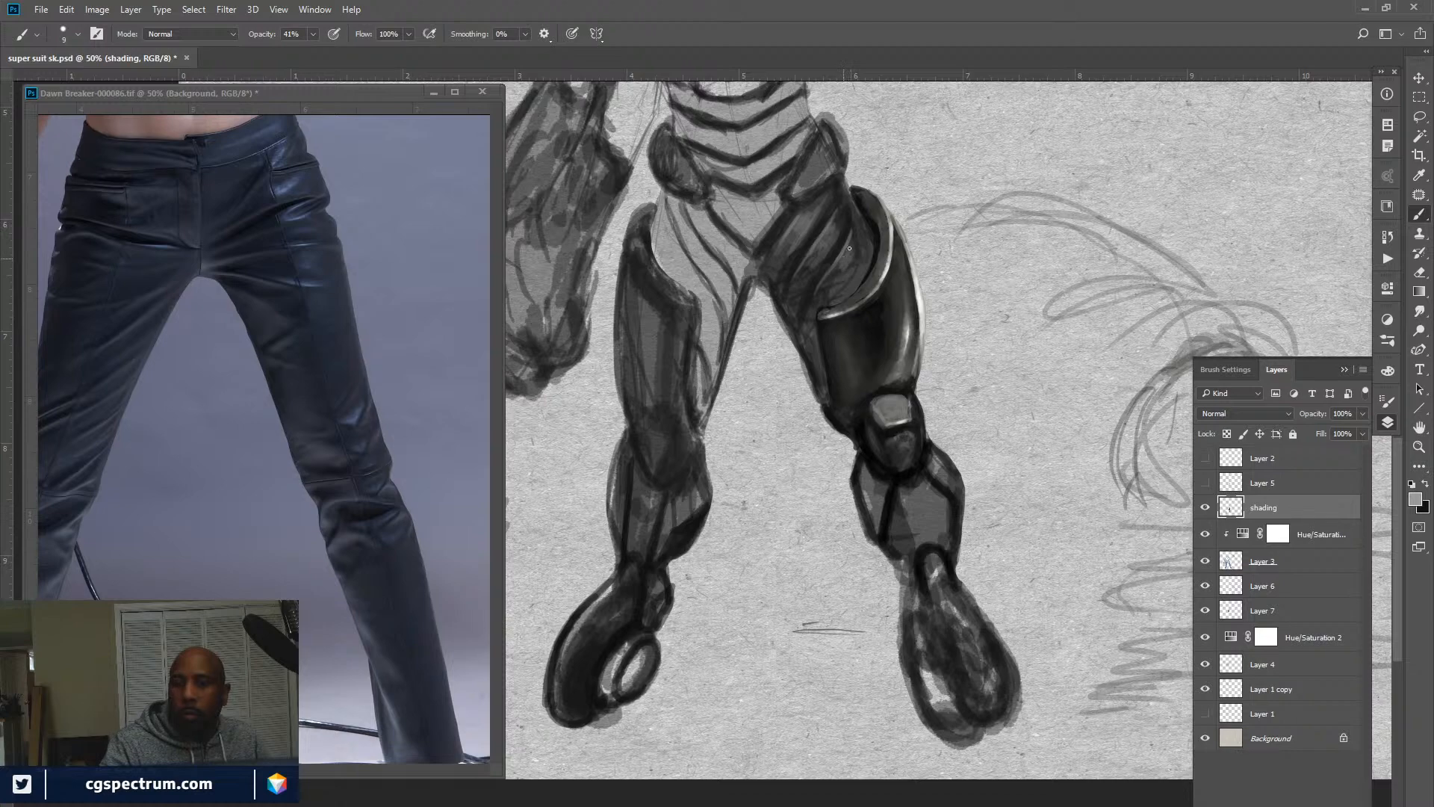
mouse_move(977, 560)
left_mouse_down()
mouse_move(998, 605)
mouse_move(1059, 636)
left_mouse_up()
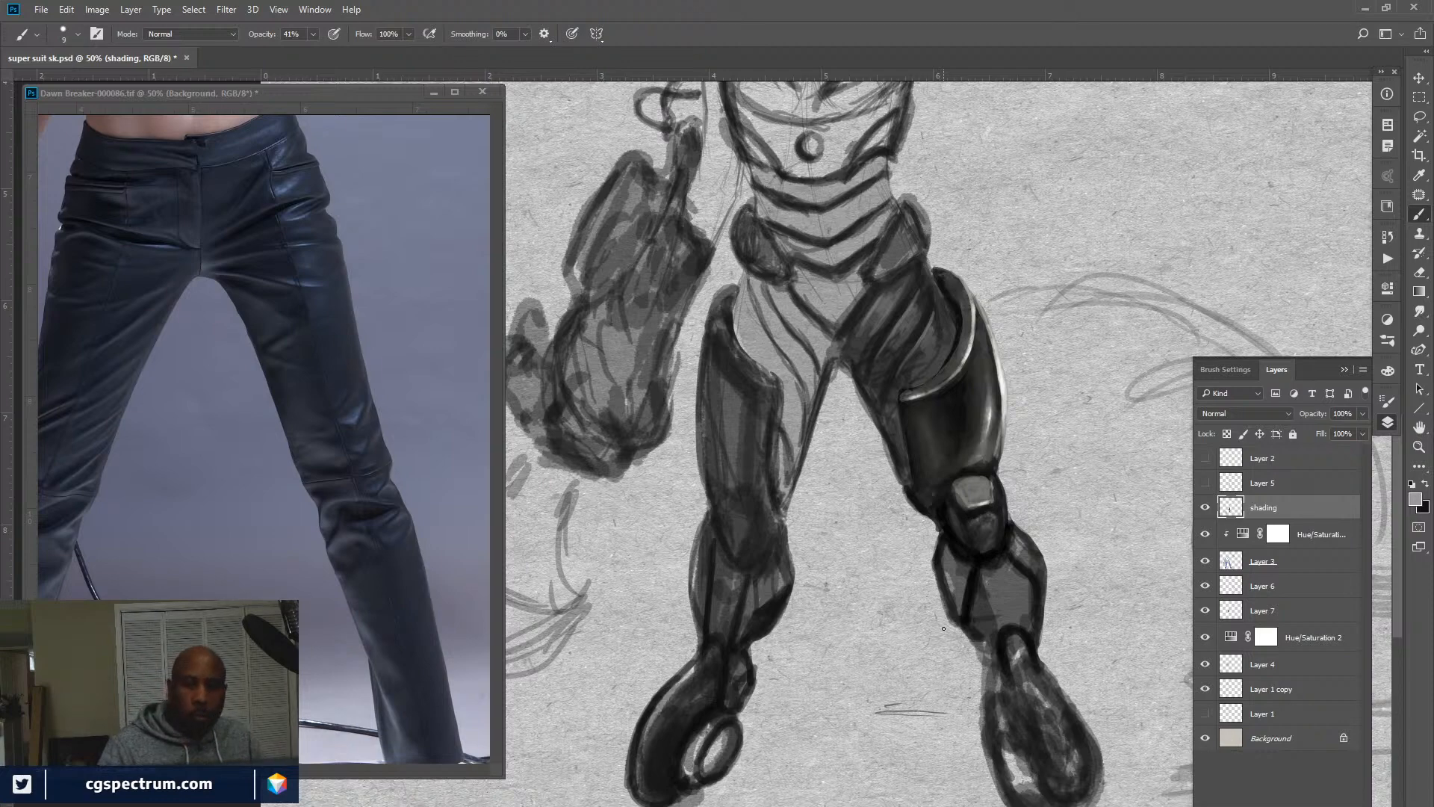
Lighten the hip and upper thigh folds with a 15 px Midtones Dodge brush at 14% exposure, and compare against the hidden shading layer.
key("o")
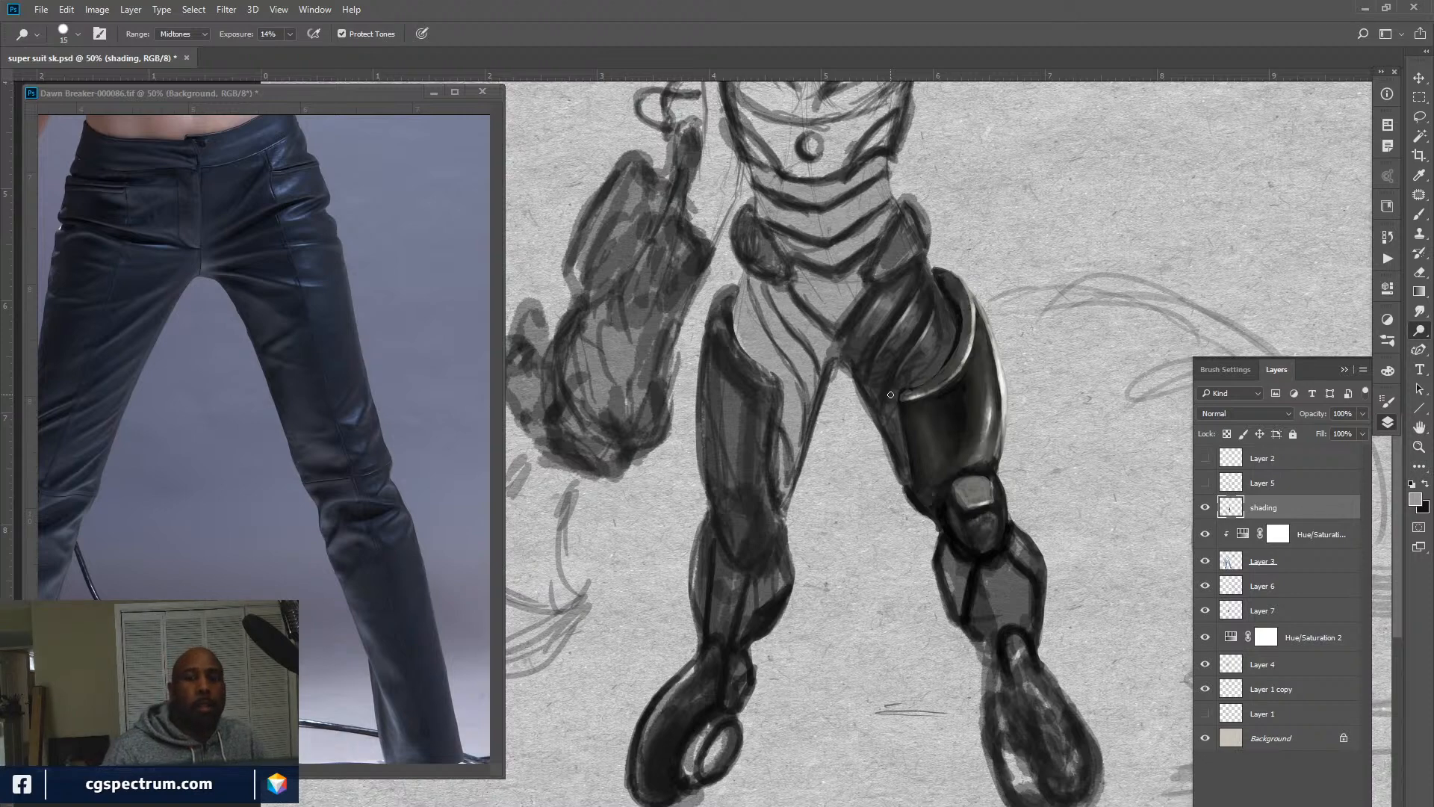
key("b")
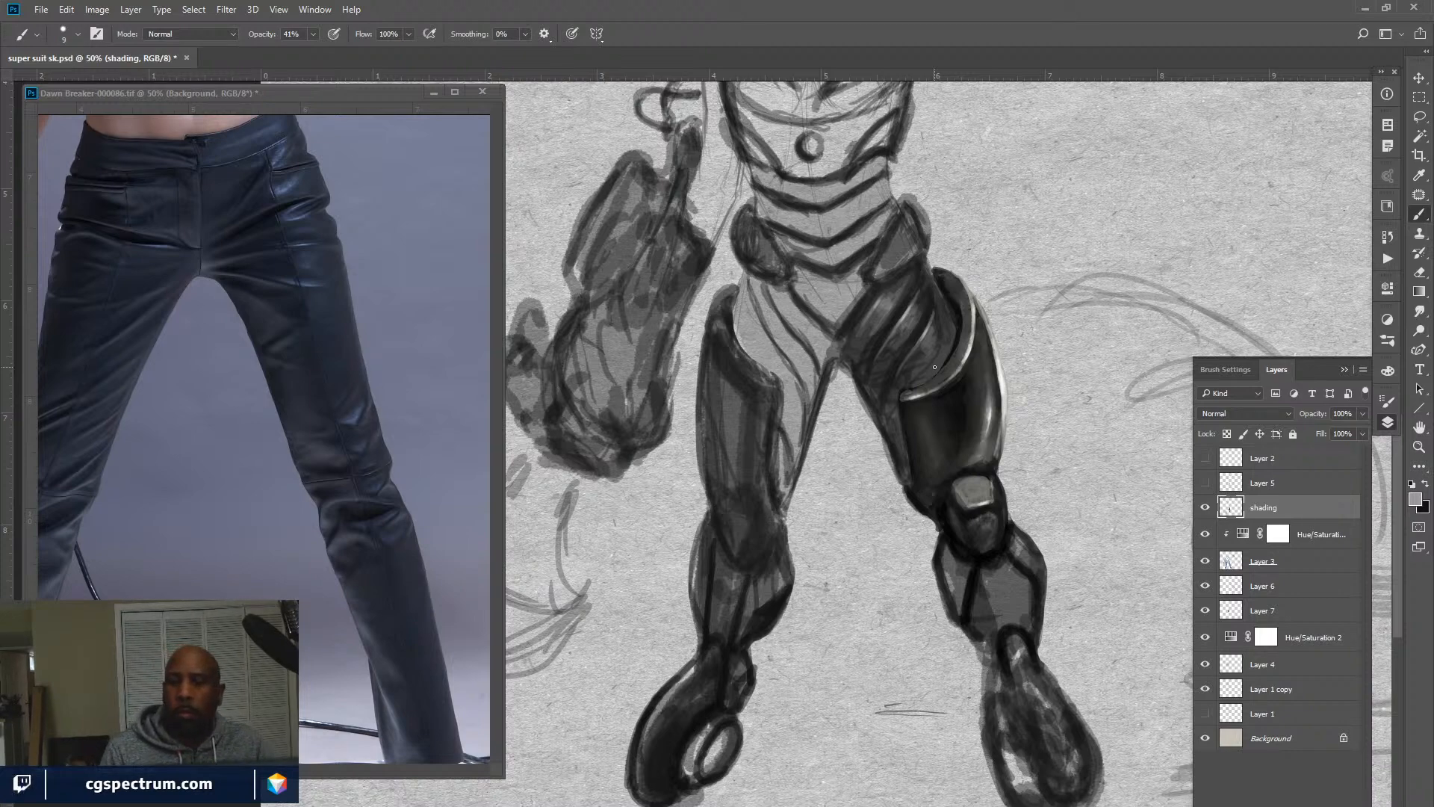
left_click(1205, 508)
left_click(1206, 508)
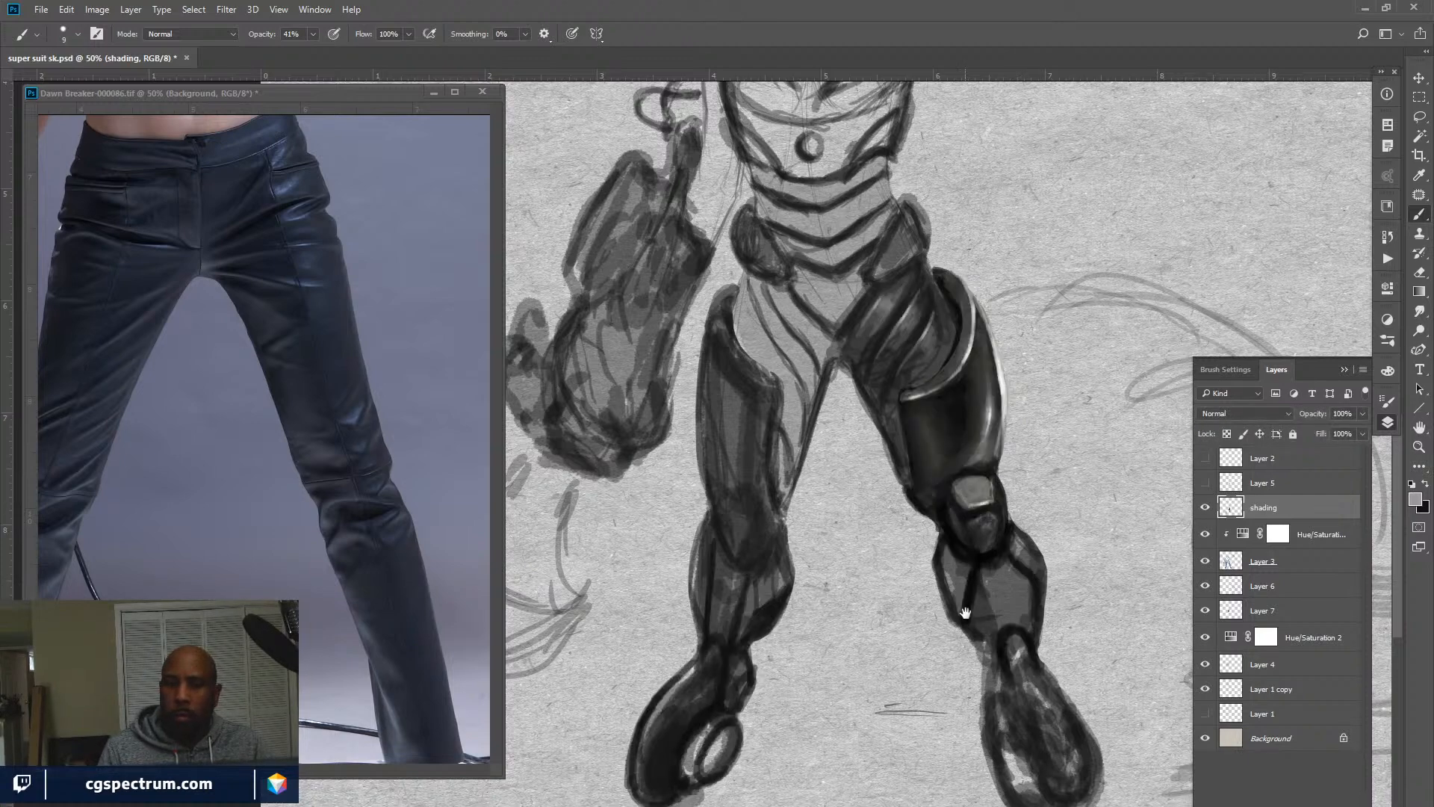
Toggle the shading layer, Layer 3 and its clipped Hue/Saturation adjustment to examine the upper body, and select that adjustment's mask.
left_click_drag(966, 516, 944, 720)
left_click_drag(937, 552, 933, 718)
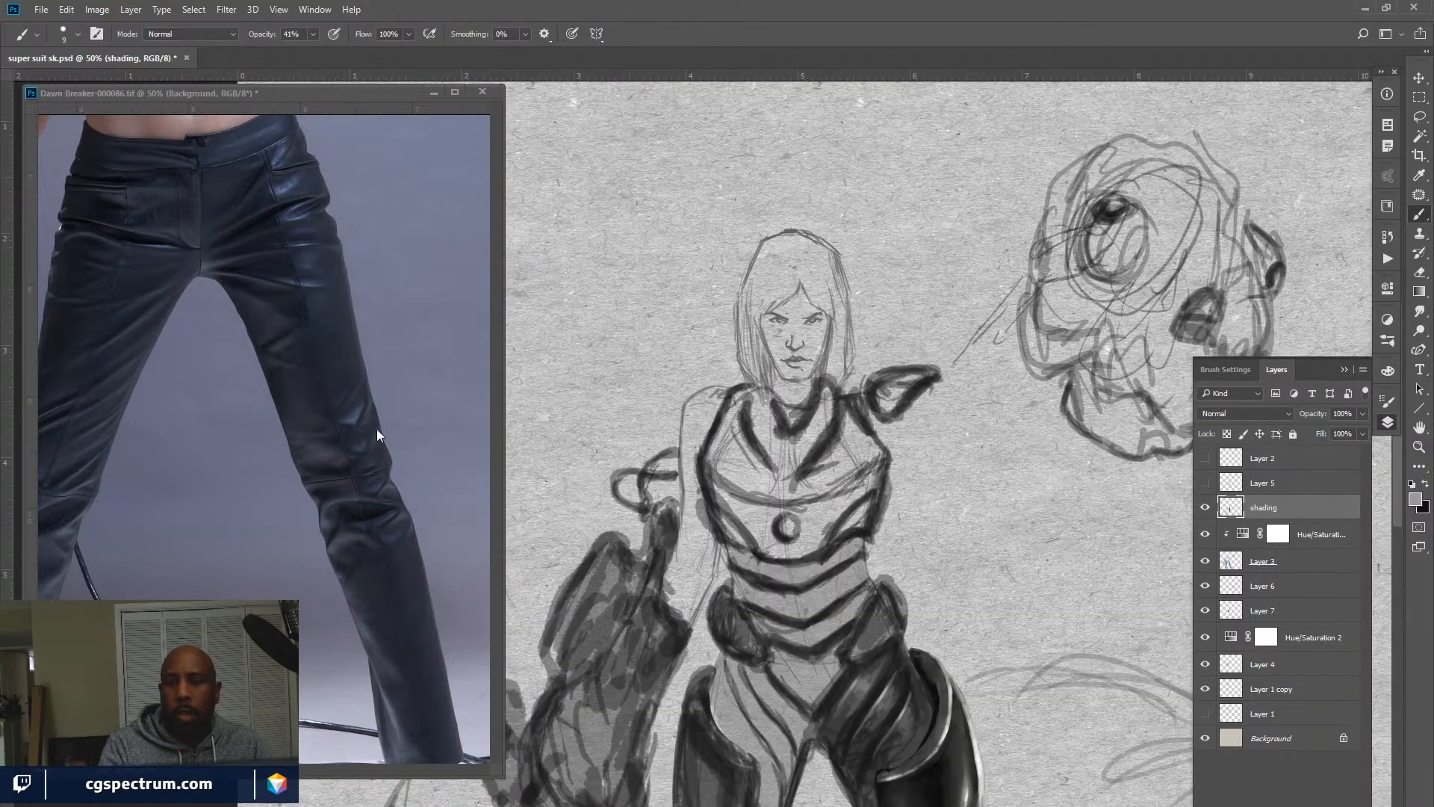
left_click(1205, 508)
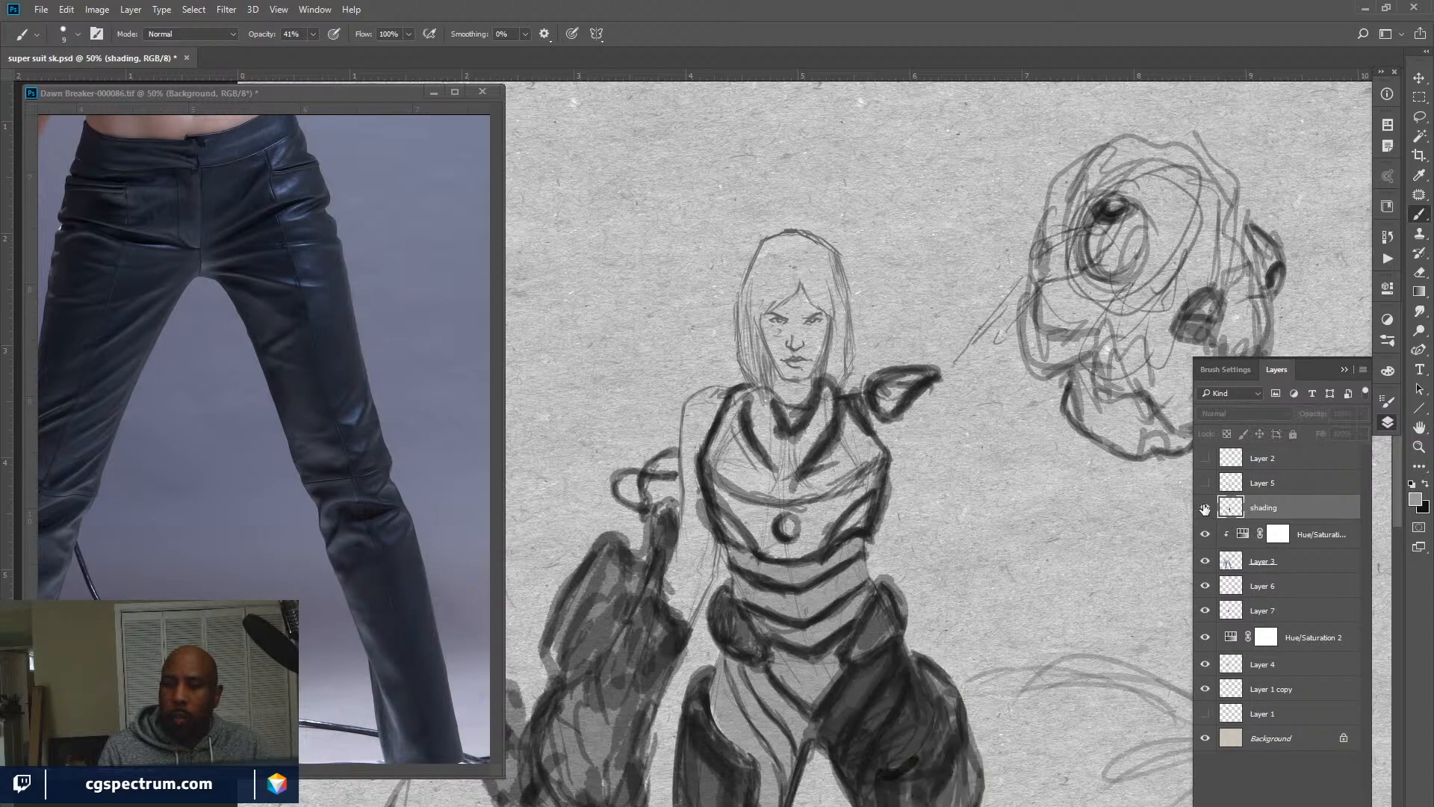
left_click(1205, 561)
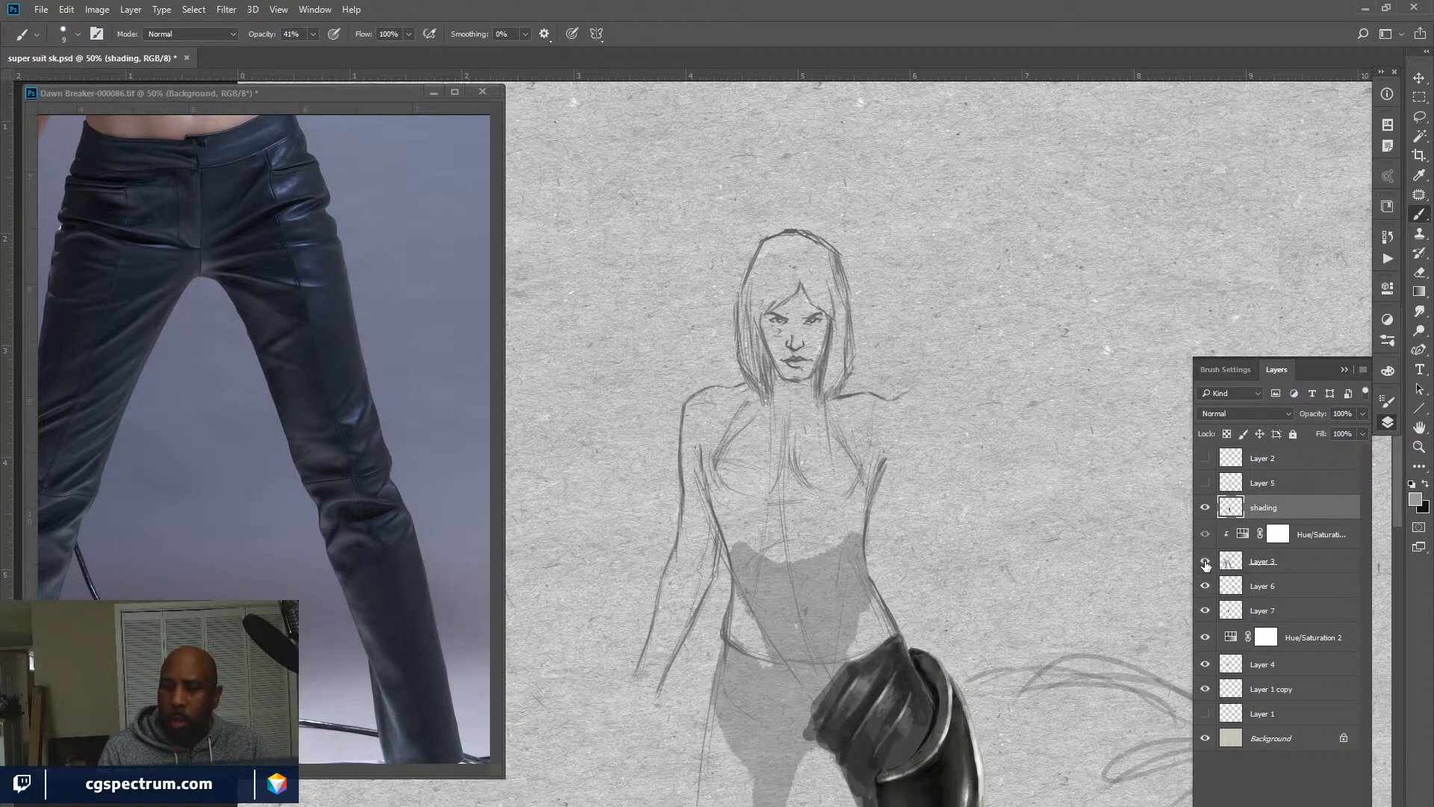
left_click(1205, 562)
left_click(1206, 535)
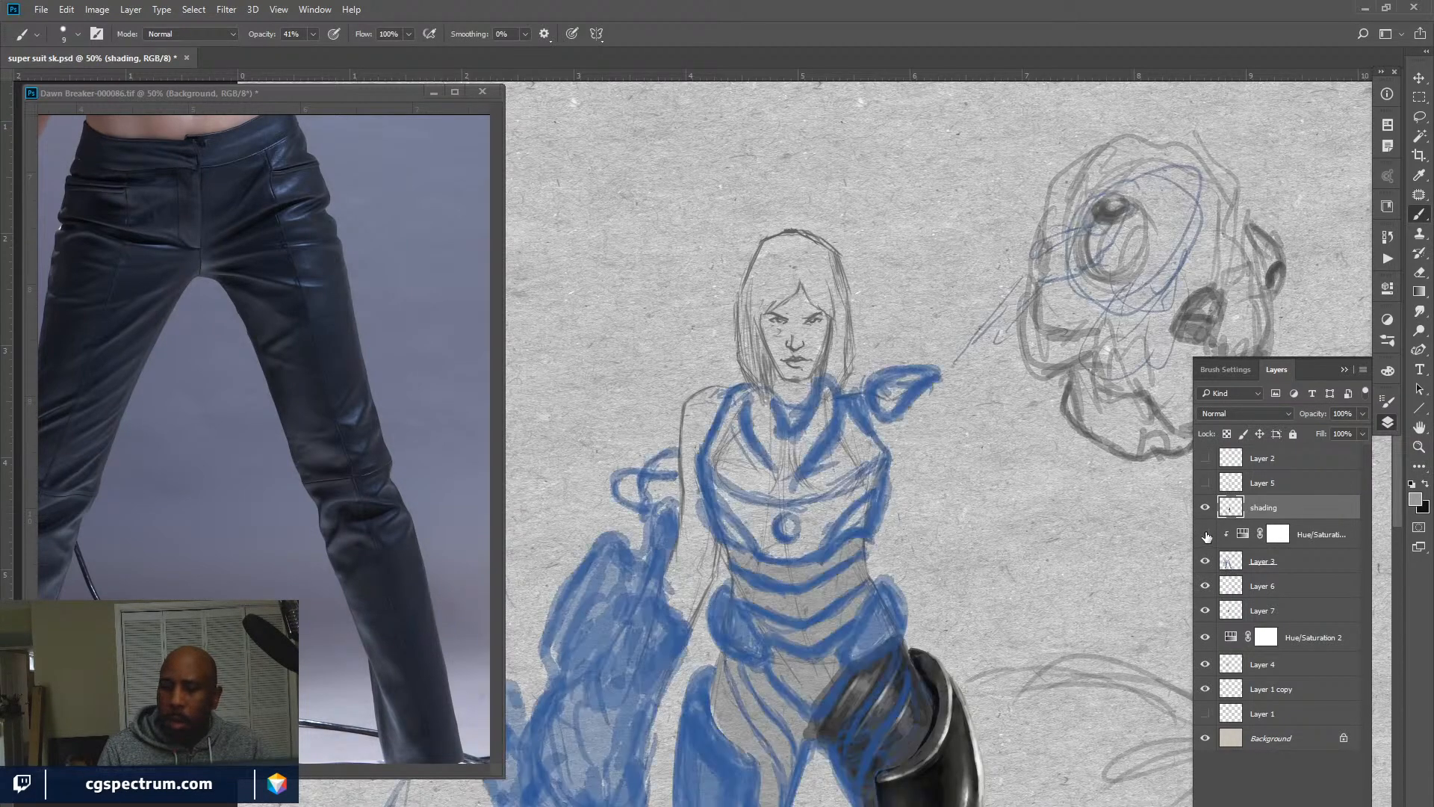
left_click(1208, 536)
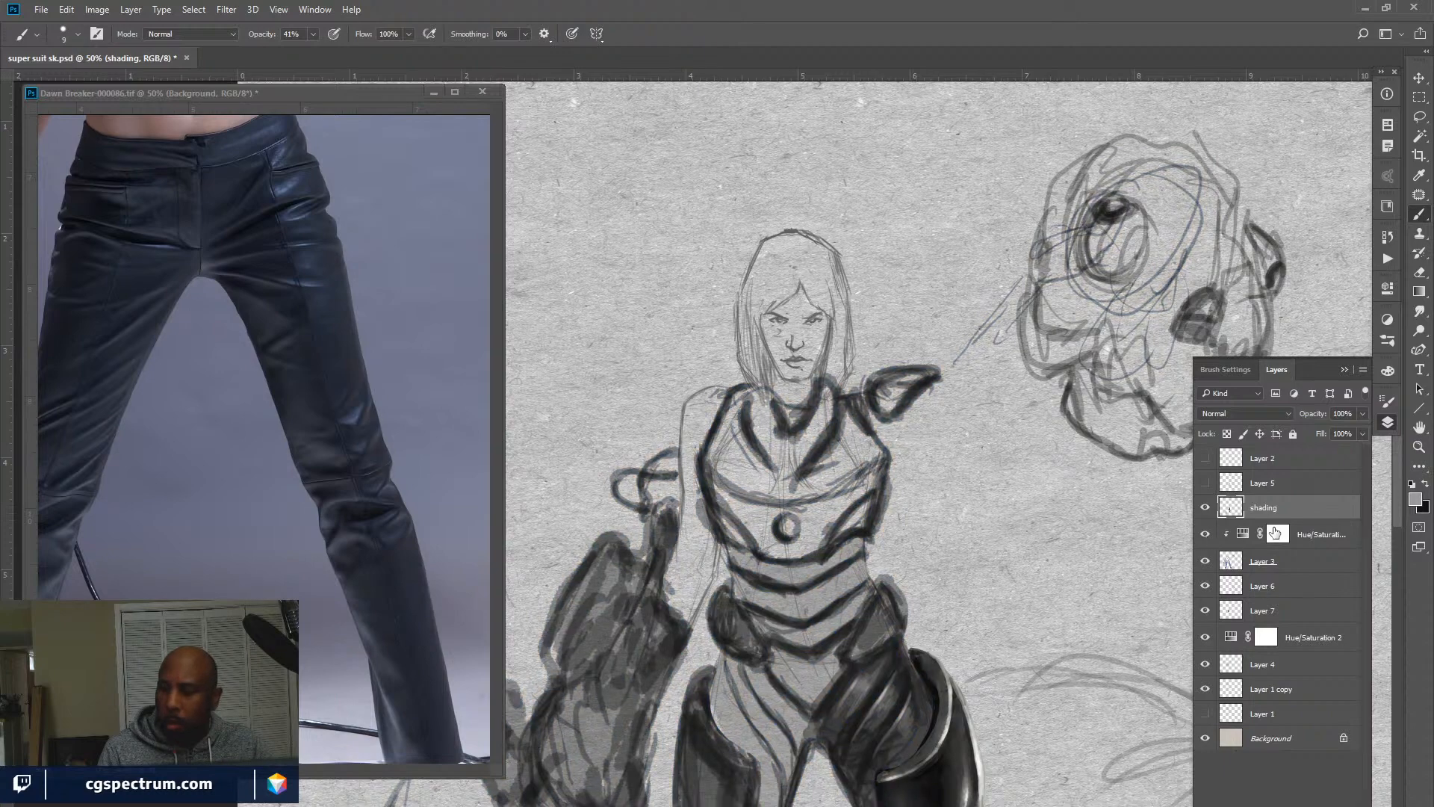
left_click(1206, 535)
left_click(1207, 536)
left_click(1279, 538)
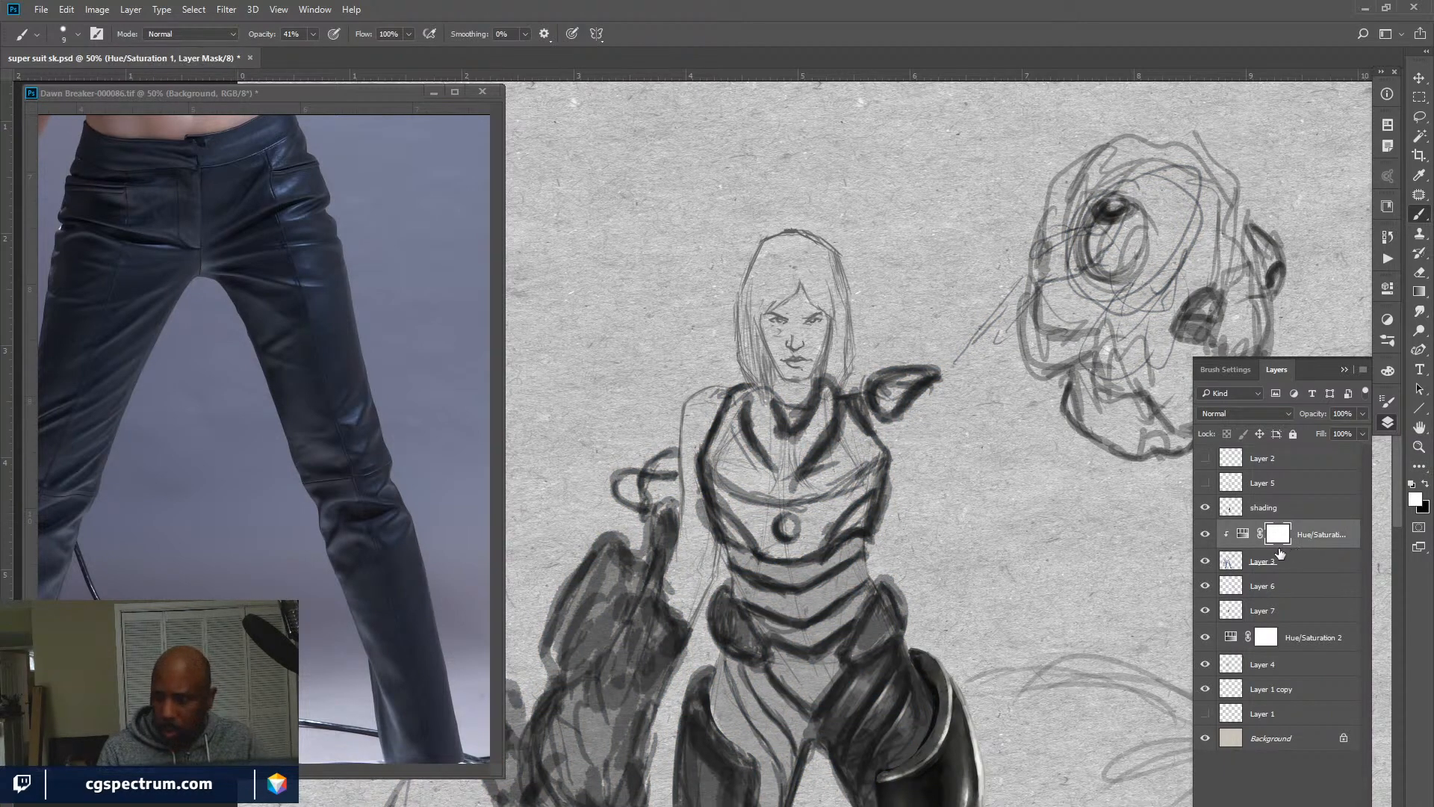
Delete the Hue/Saturation adjustment clipped to Layer 3, and compare the sketch with Layer 3 hidden and shown.
key("Delete")
left_click(1206, 533)
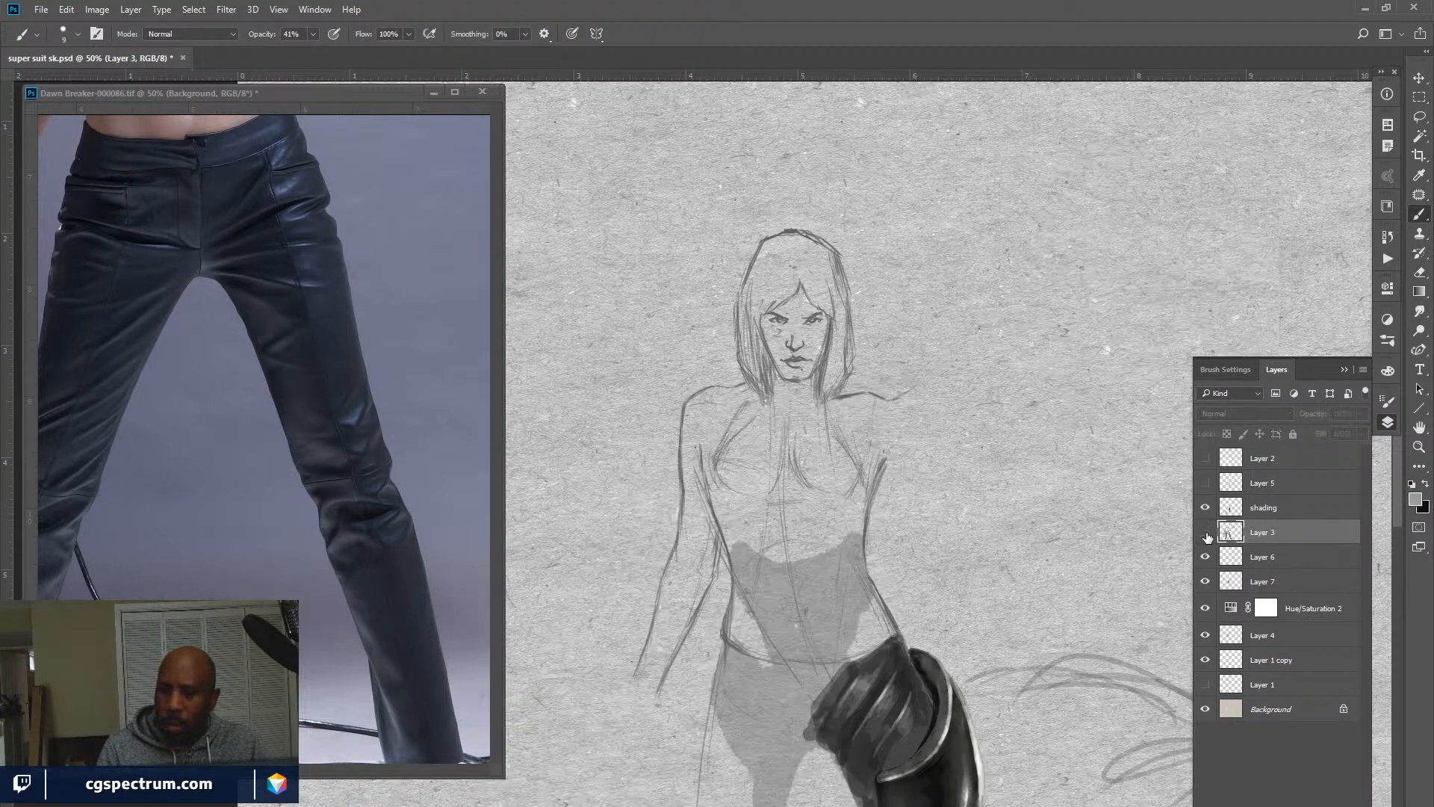
left_click(1206, 533)
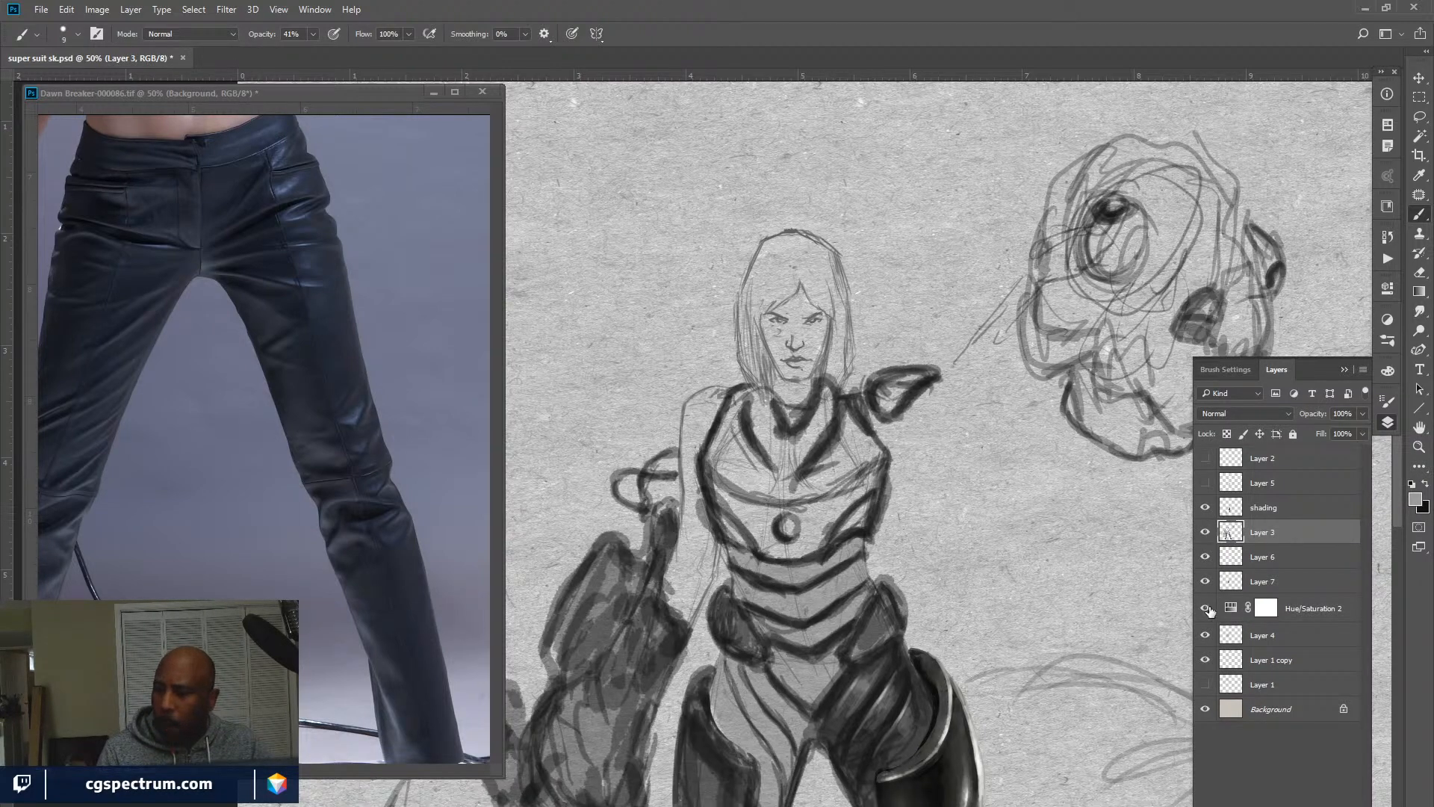
Toggle Hue/Saturation 2, Layer 4 and Layer 1 copy to examine which parts of the figure each one holds.
left_click(1206, 609)
left_click(1206, 634)
left_click(1205, 635)
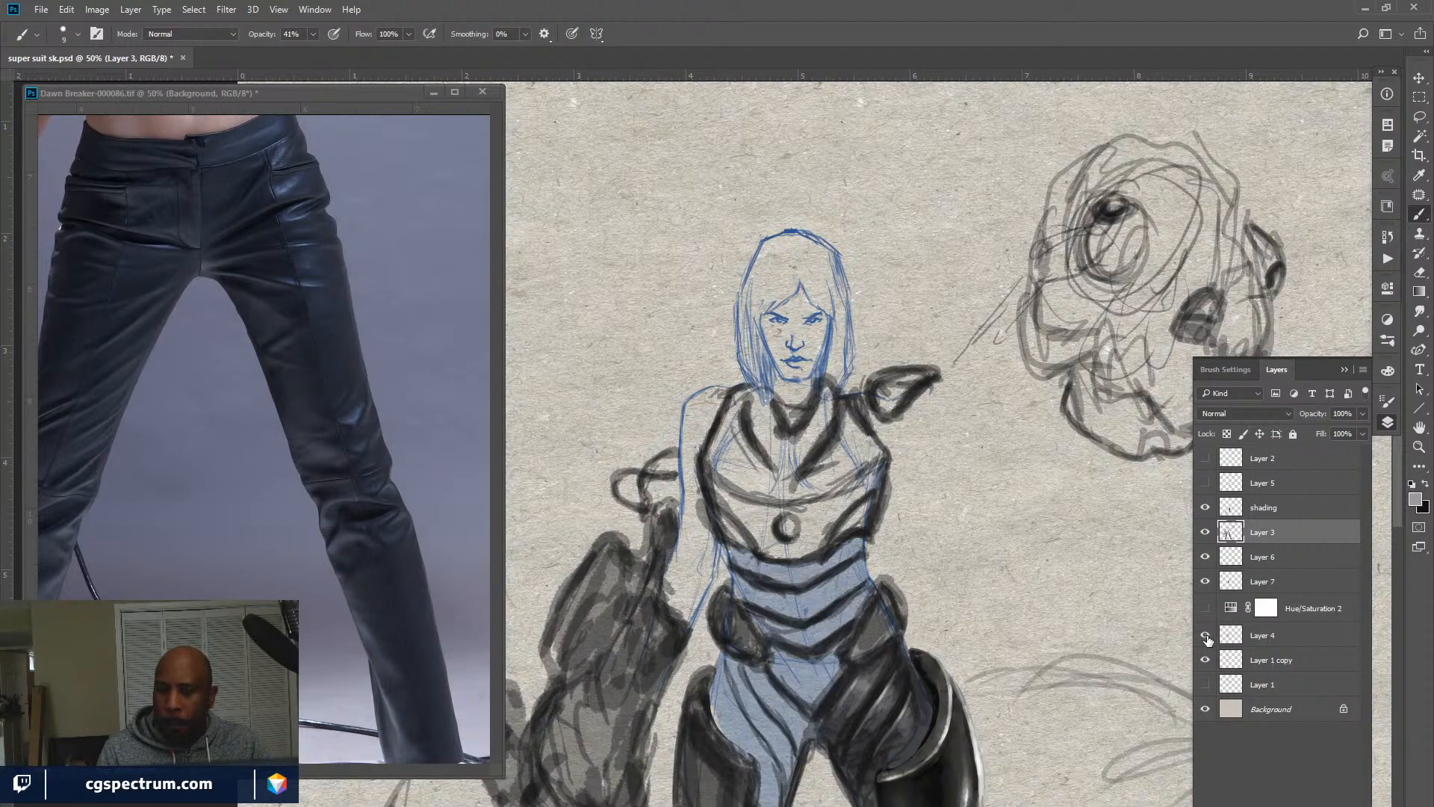
left_click(1206, 635)
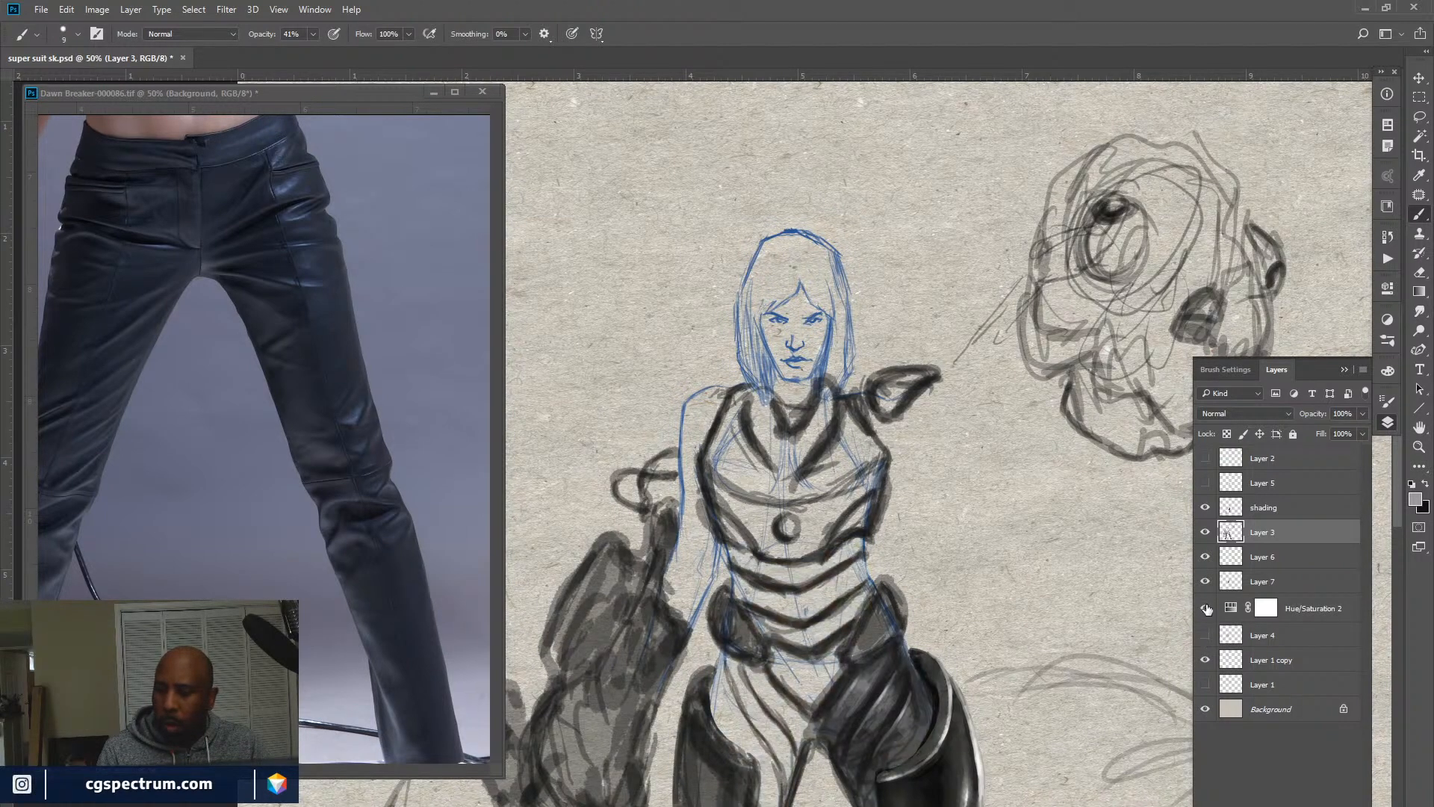
left_click(1205, 608)
left_click(1206, 635)
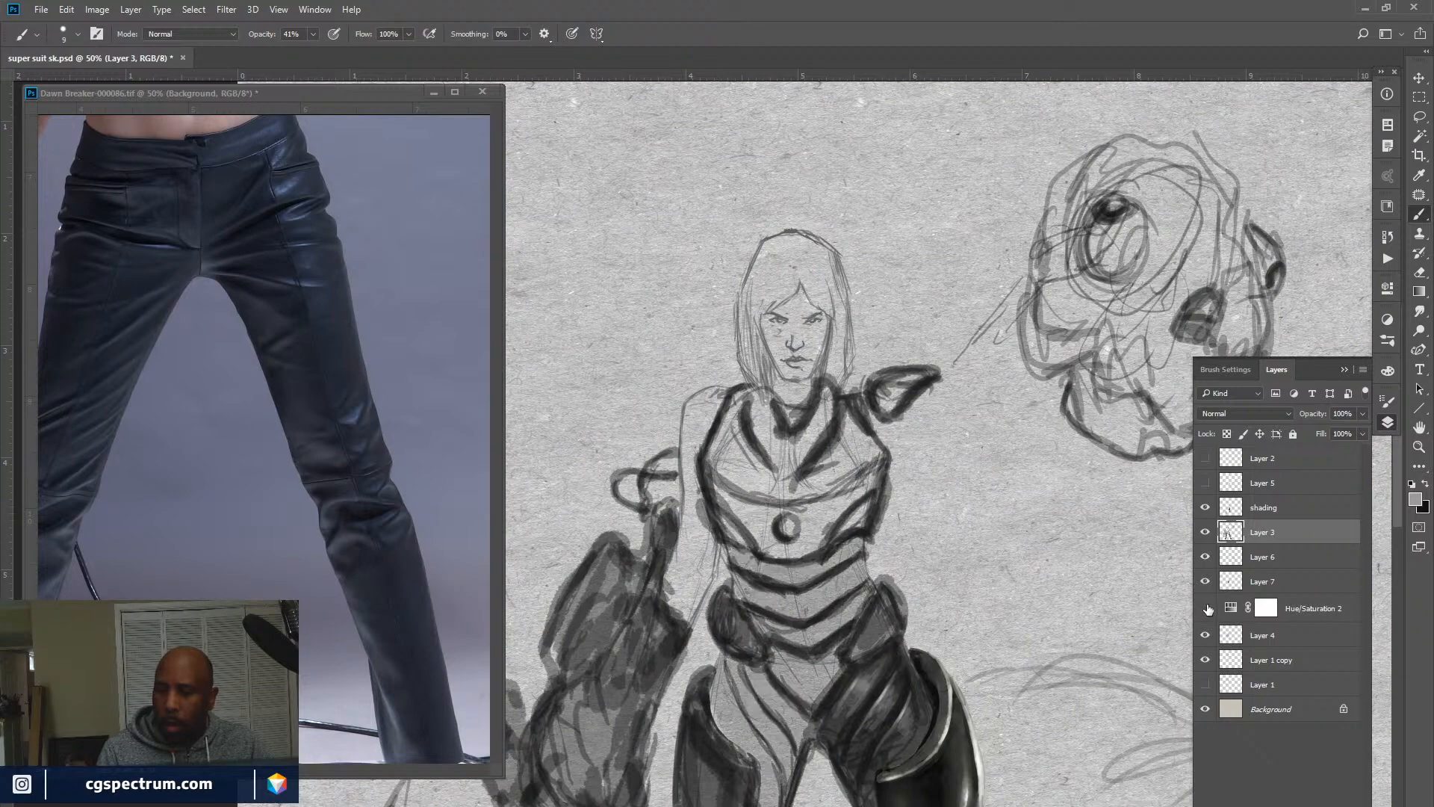
left_click(1206, 608)
left_click(1206, 635)
left_click(1206, 661)
left_click(1206, 661)
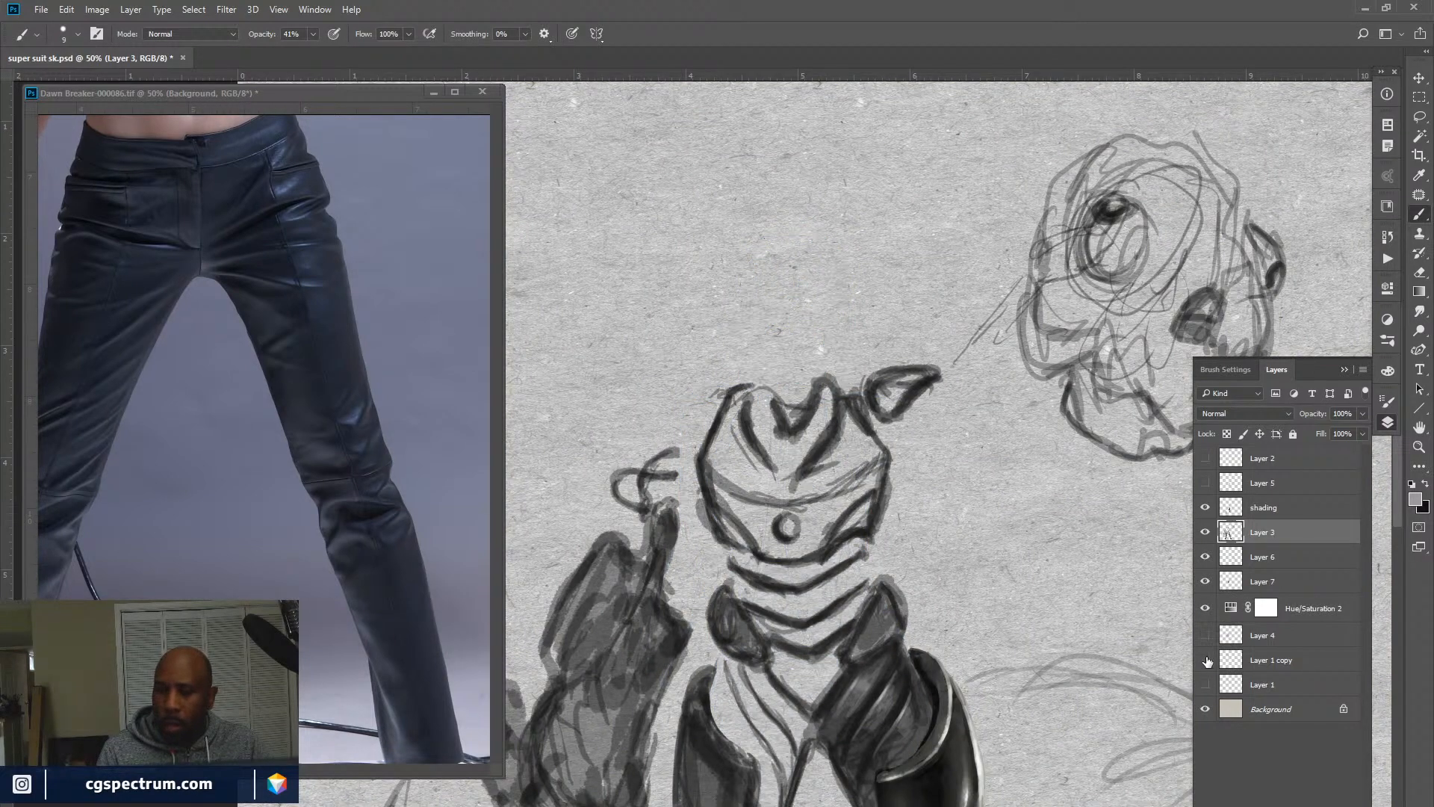
Rename the Layer 1 copy layer as fig line.
double_click(1261, 662)
type("f")
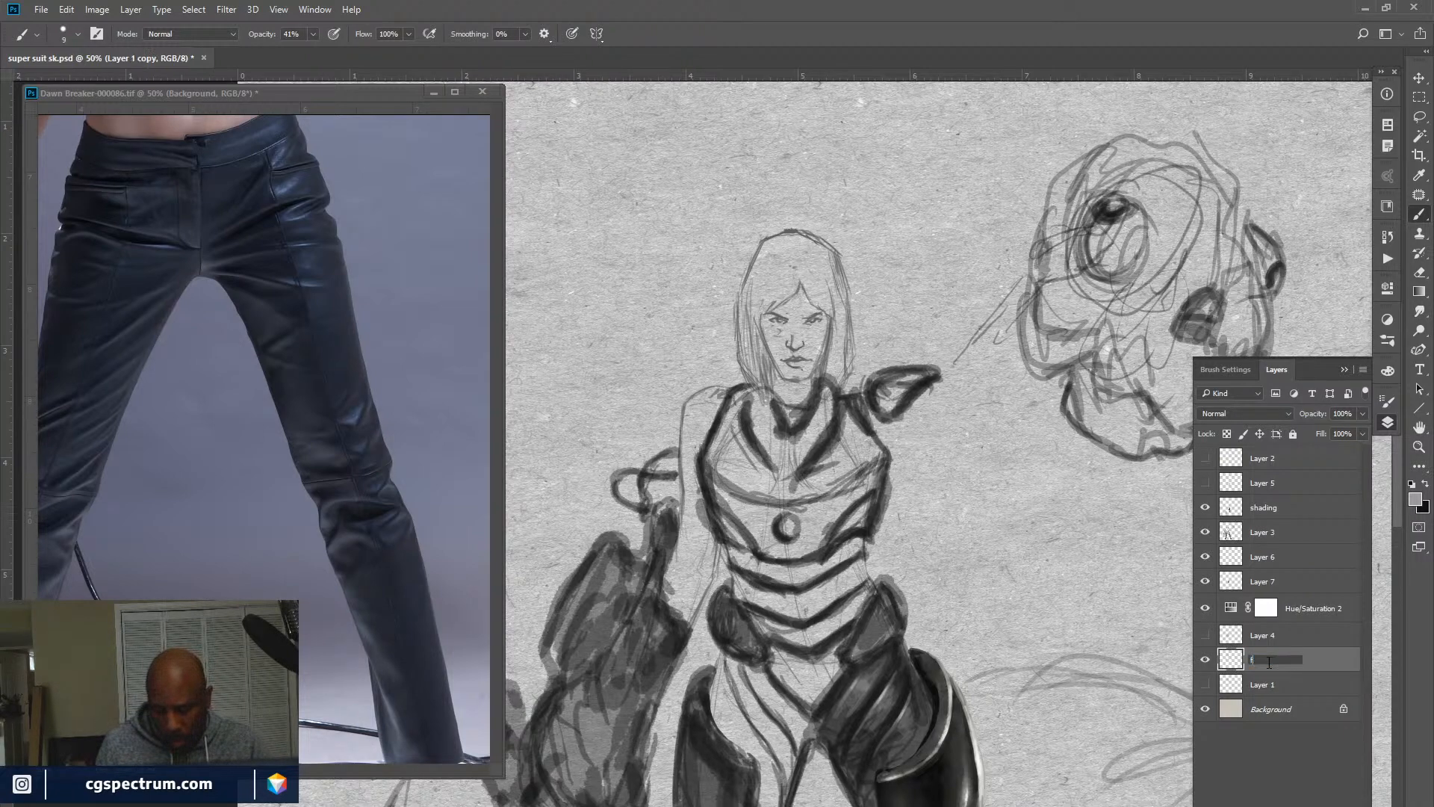
type("ig line")
key("Return")
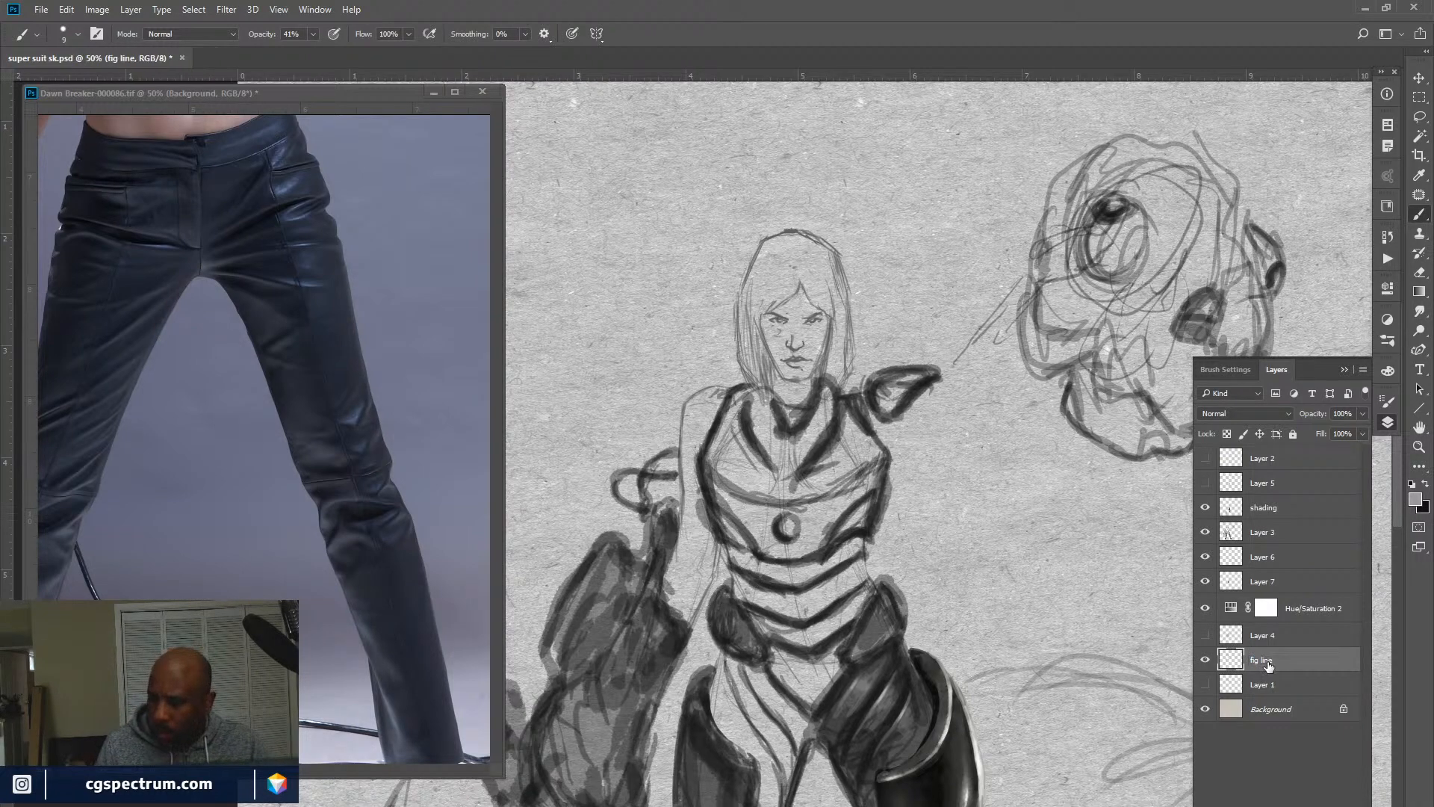
Show Layer 4 again and rename it as body sh.
left_click(1205, 636)
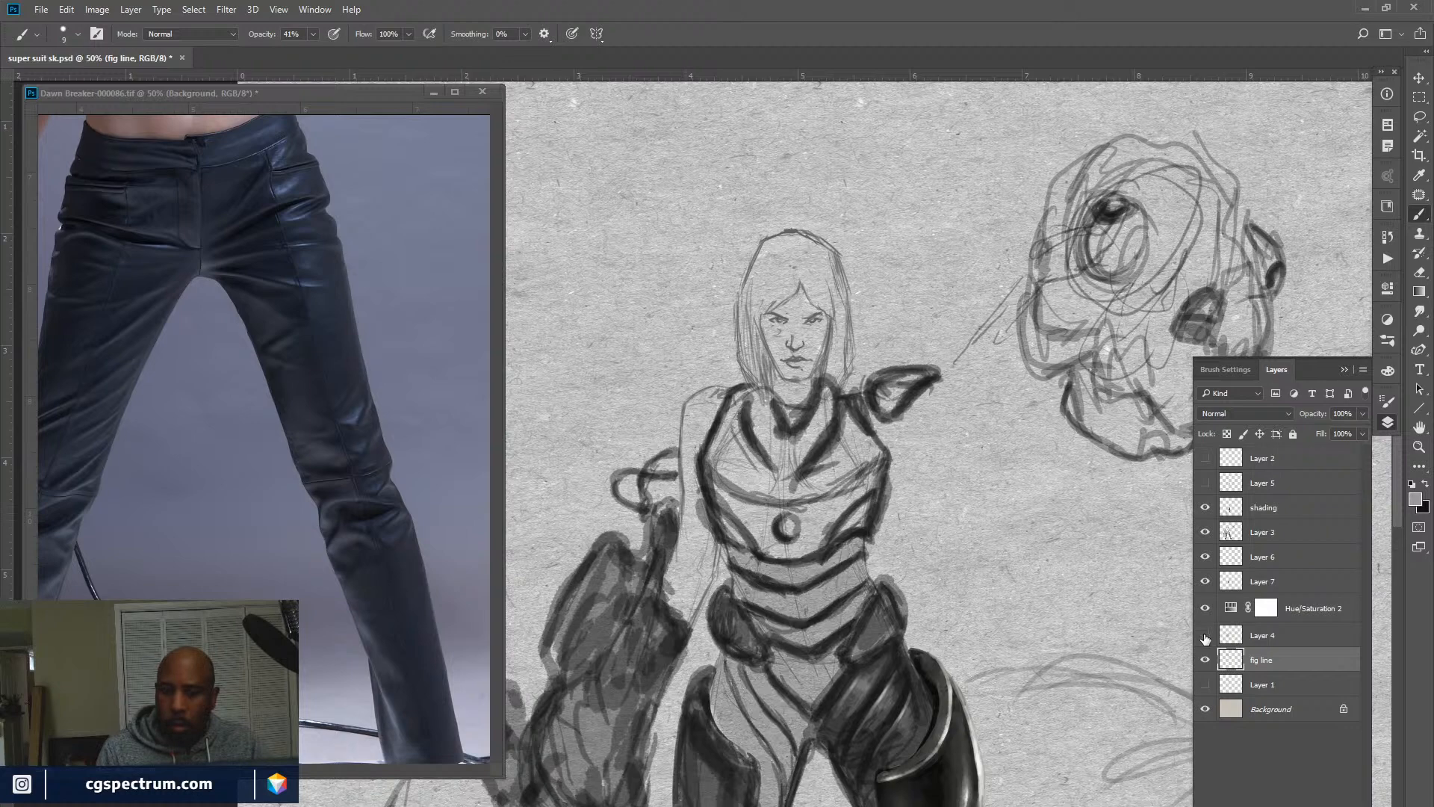
left_click(1205, 636)
left_click(1205, 635)
left_click(1263, 637)
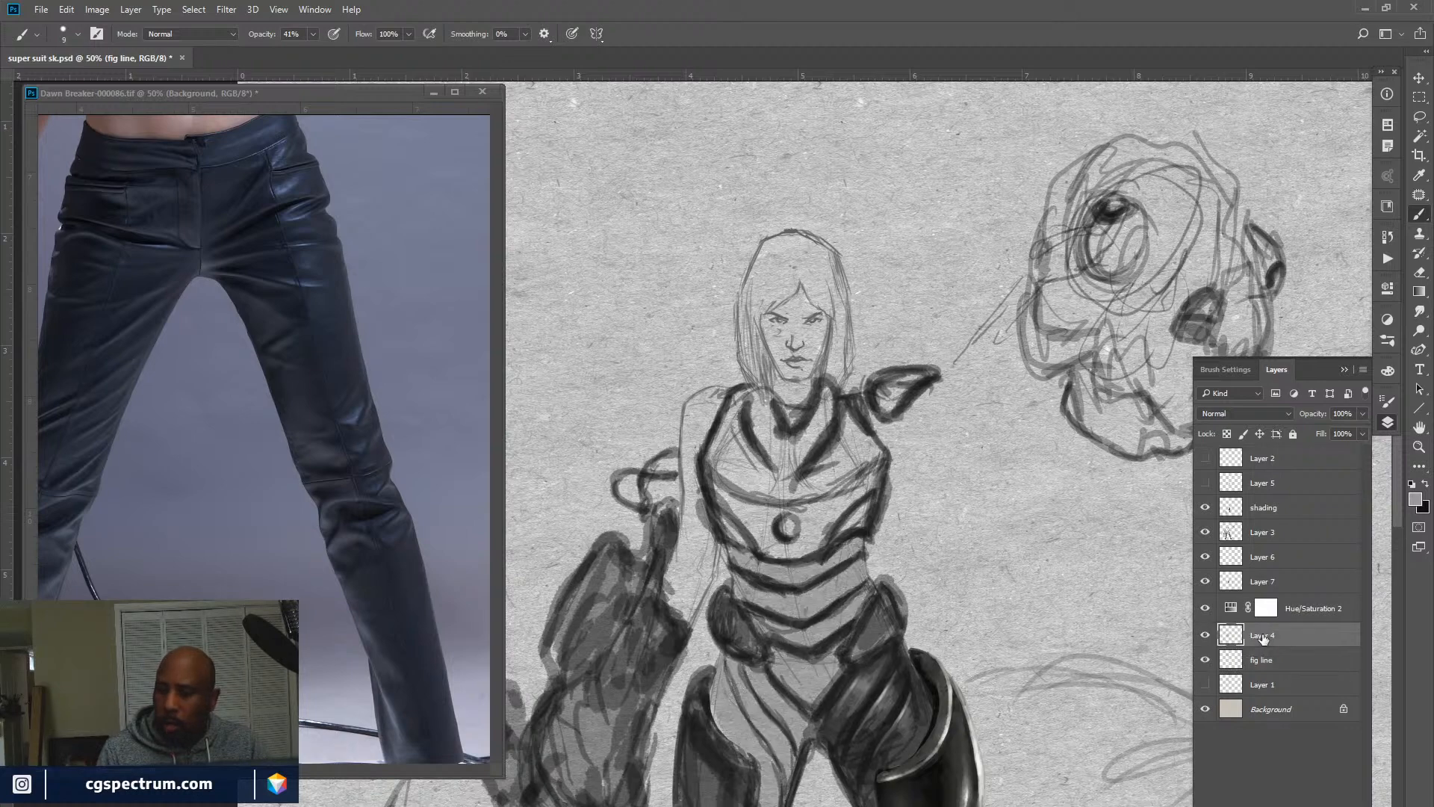
double_click(1263, 637)
type("body sh")
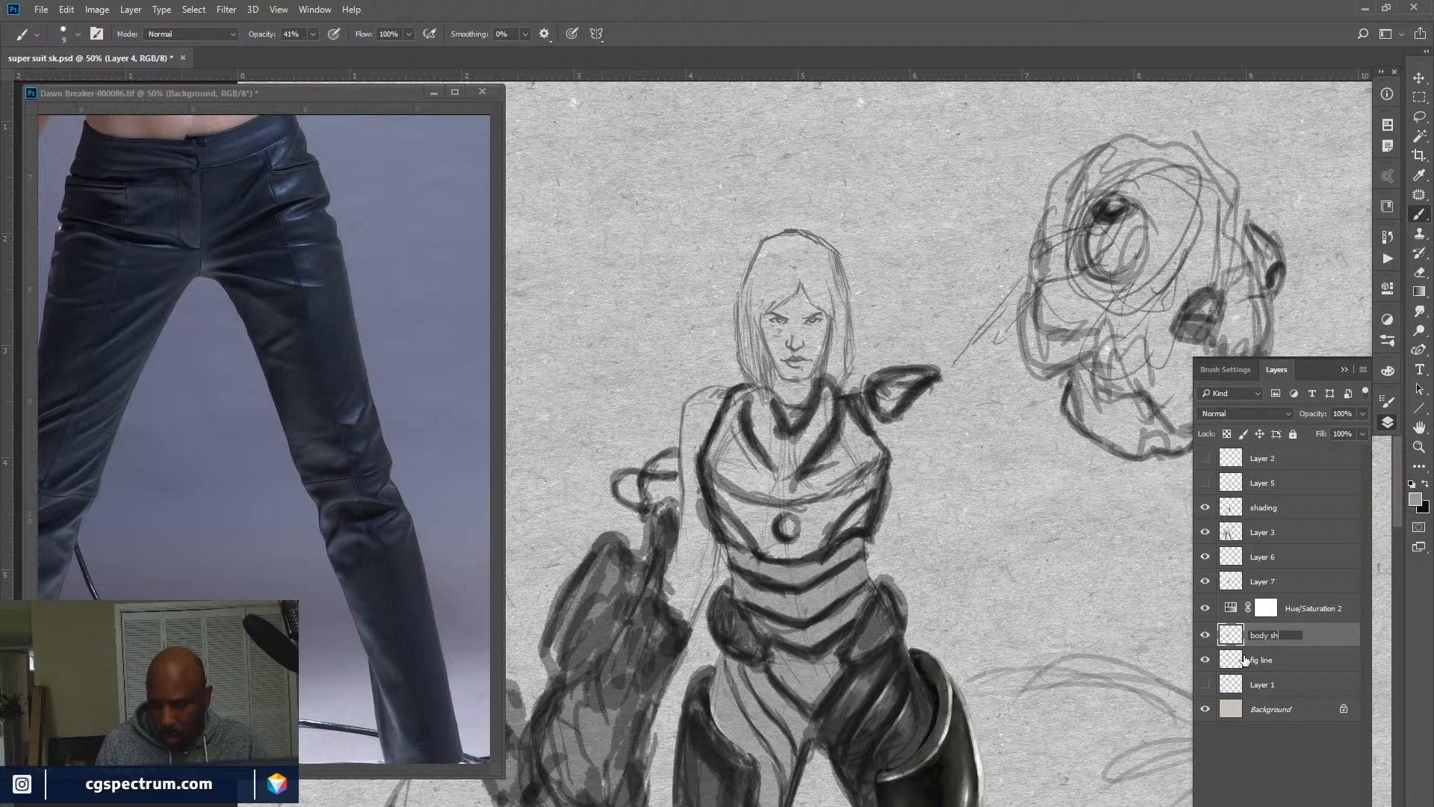
key("Return")
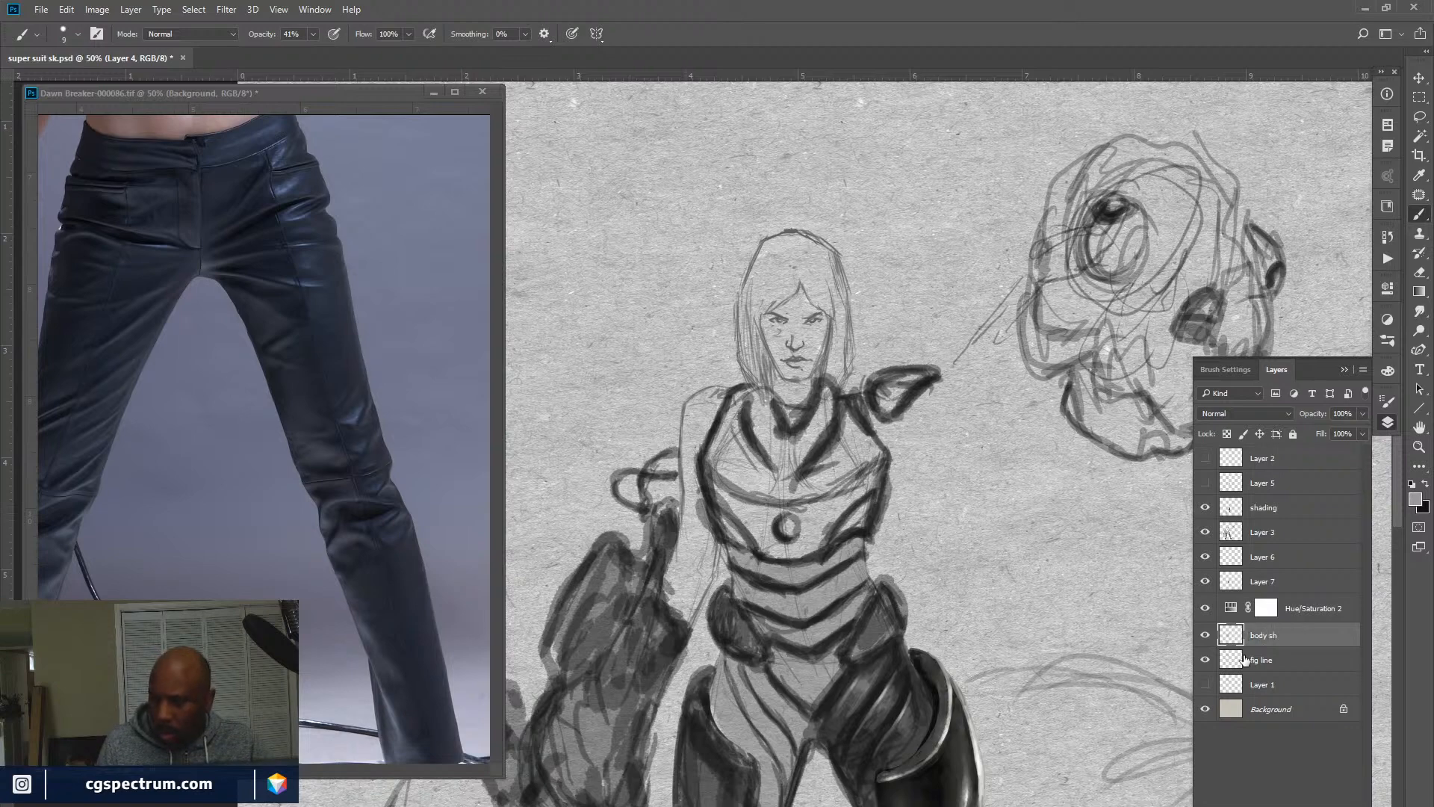
Hide Hue/Saturation 2 and apply Hue/Saturation directly to the fig line layer with saturation -100 and lightness -58.
left_click(1206, 608)
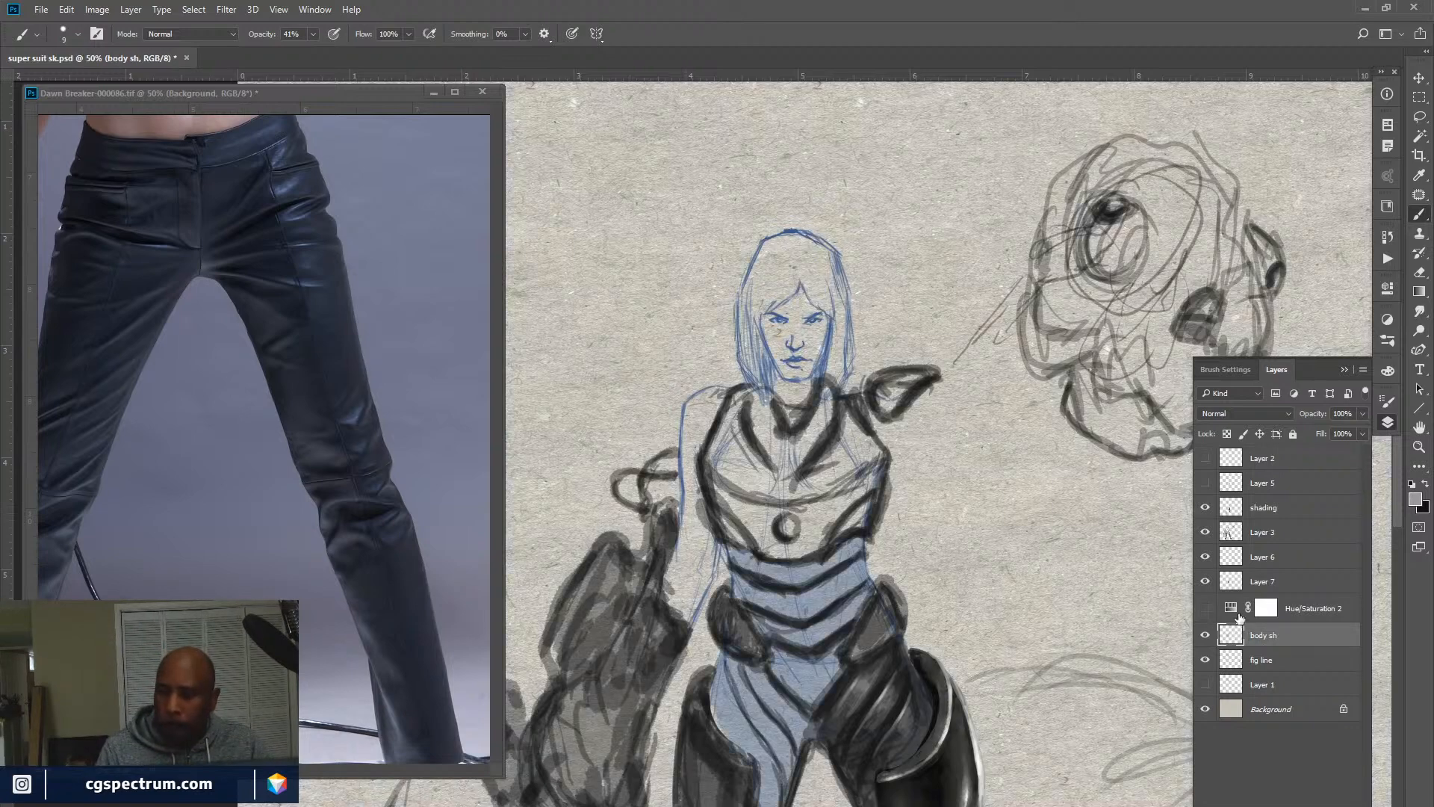
left_click(1265, 658)
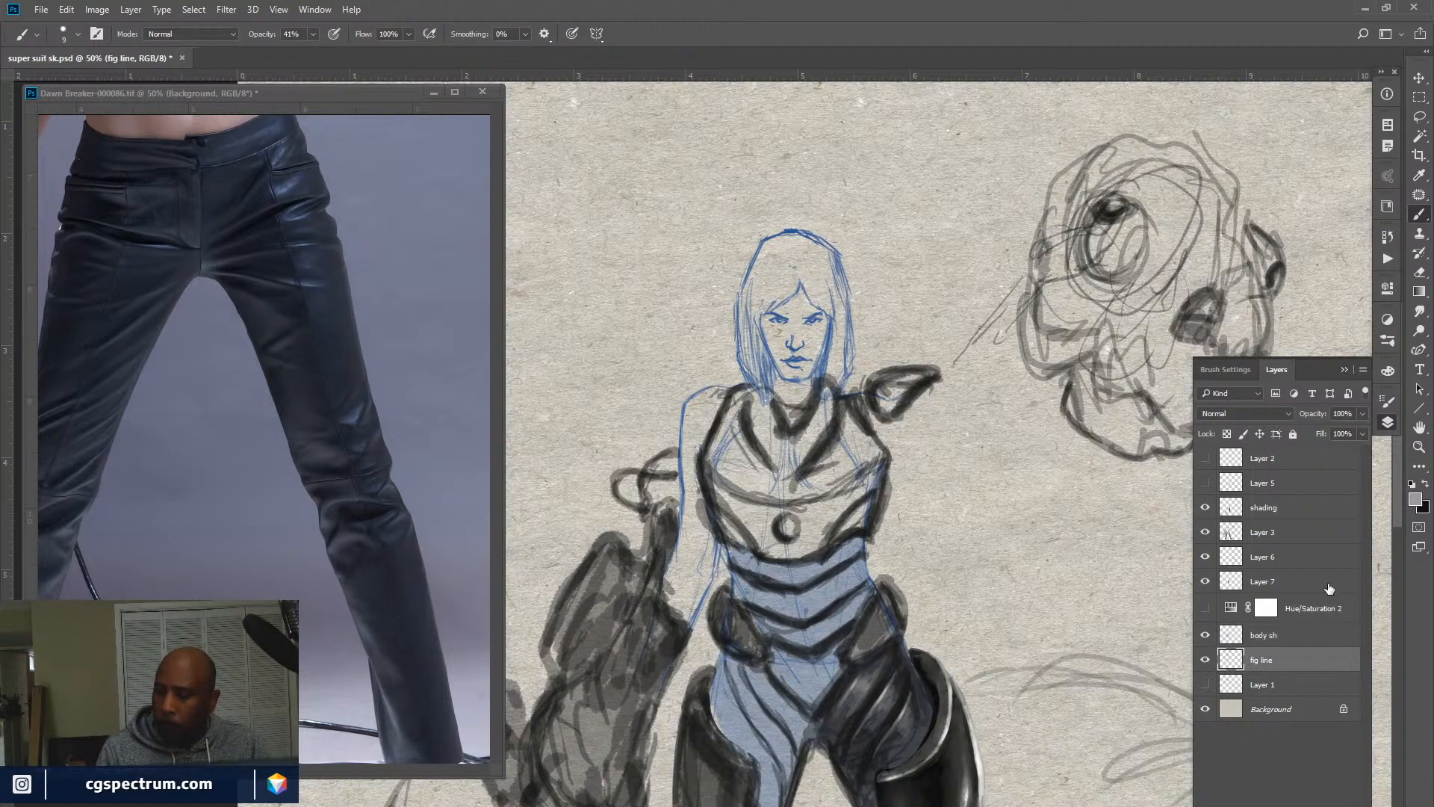
left_click(1304, 607)
left_click(1275, 660)
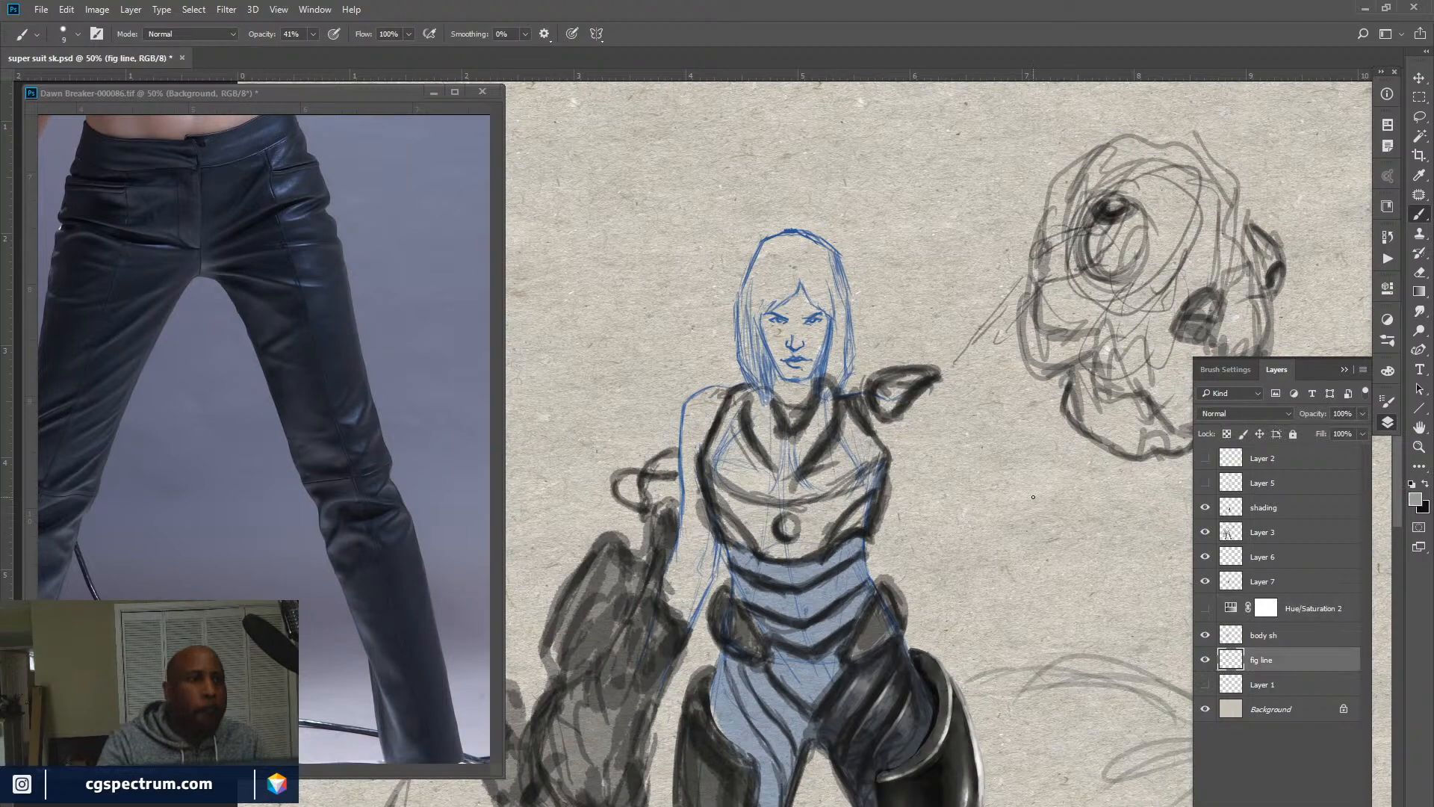
left_click(97, 9)
mouse_move(165, 47)
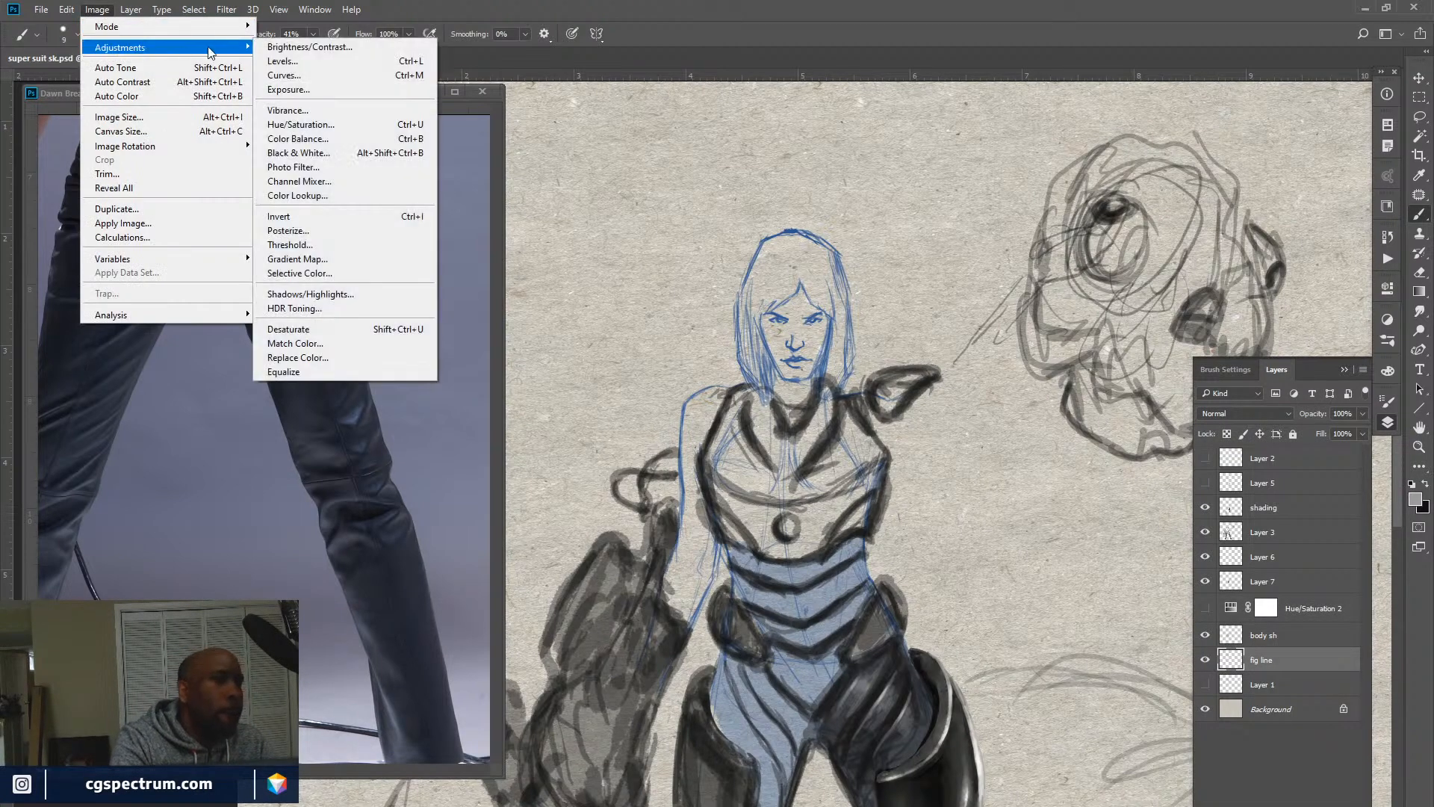
left_click(370, 124)
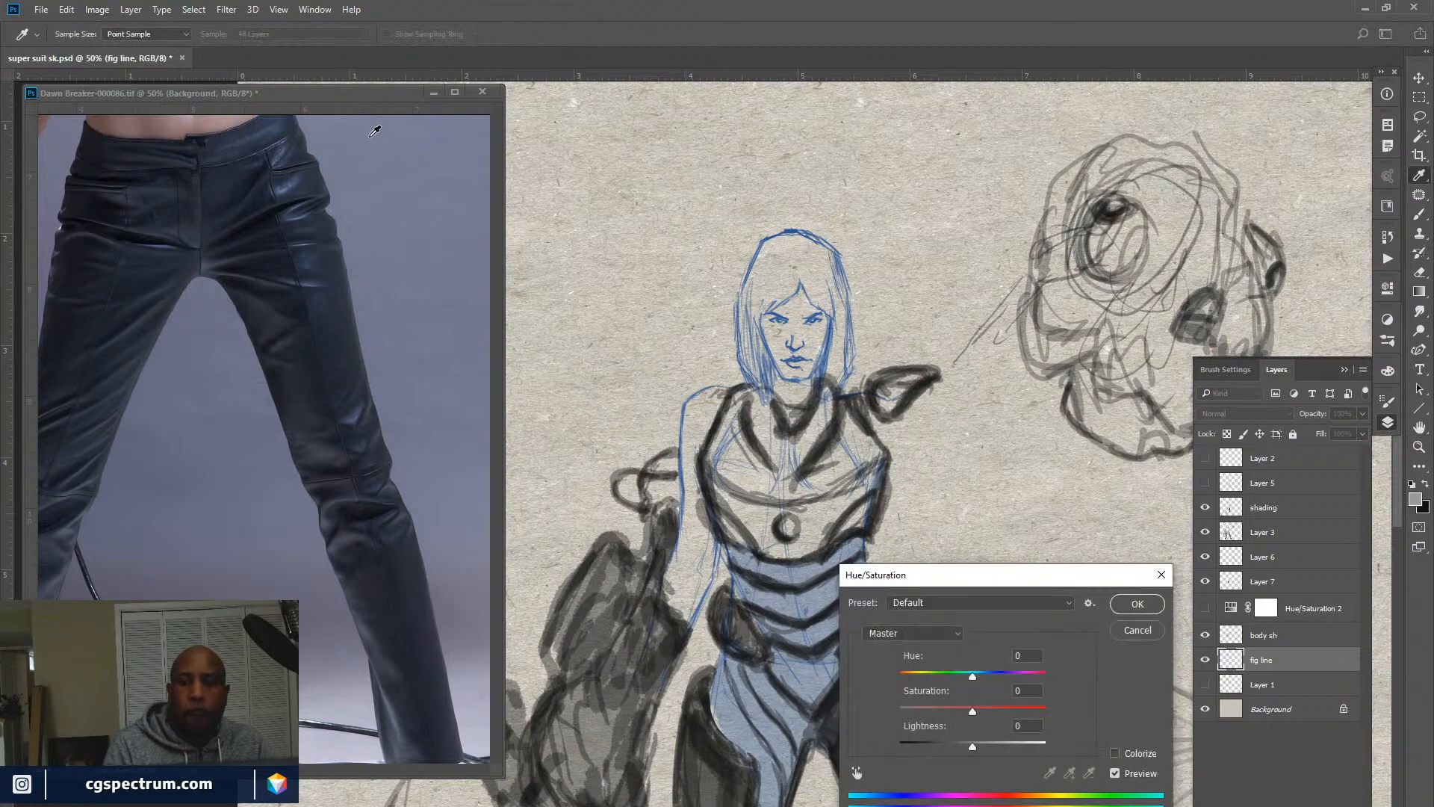
left_click_drag(972, 711, 852, 725)
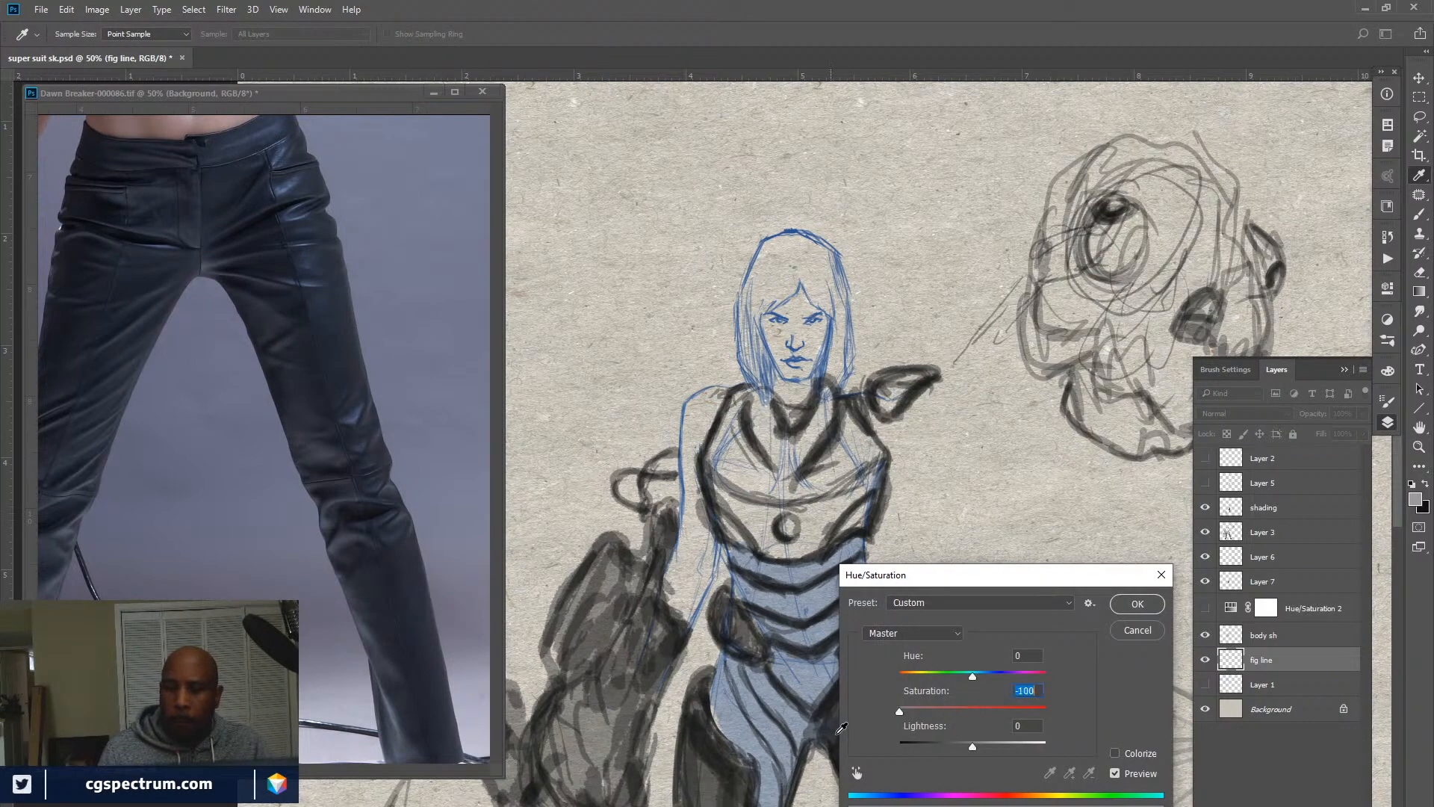
left_click_drag(973, 747, 933, 755)
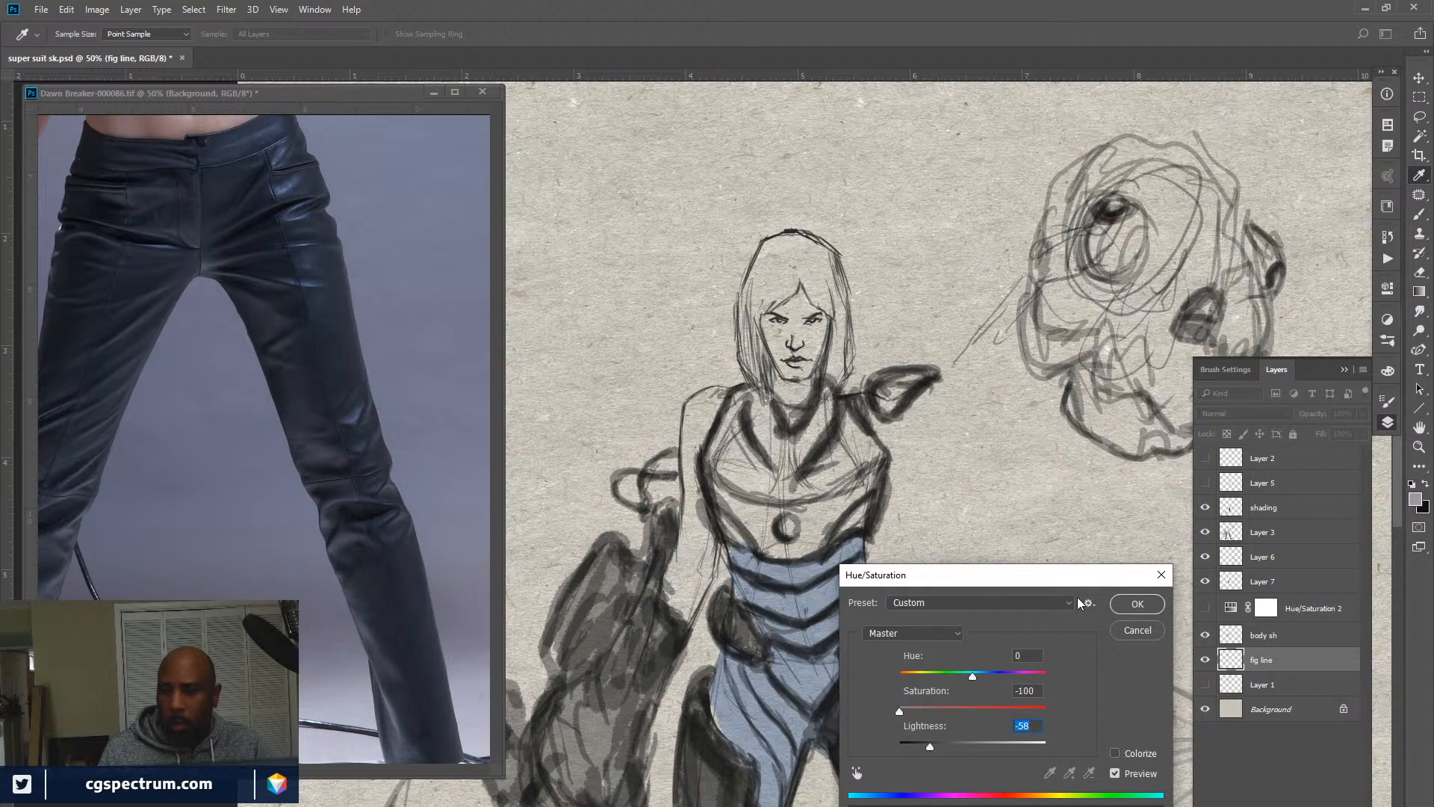
left_click(1137, 604)
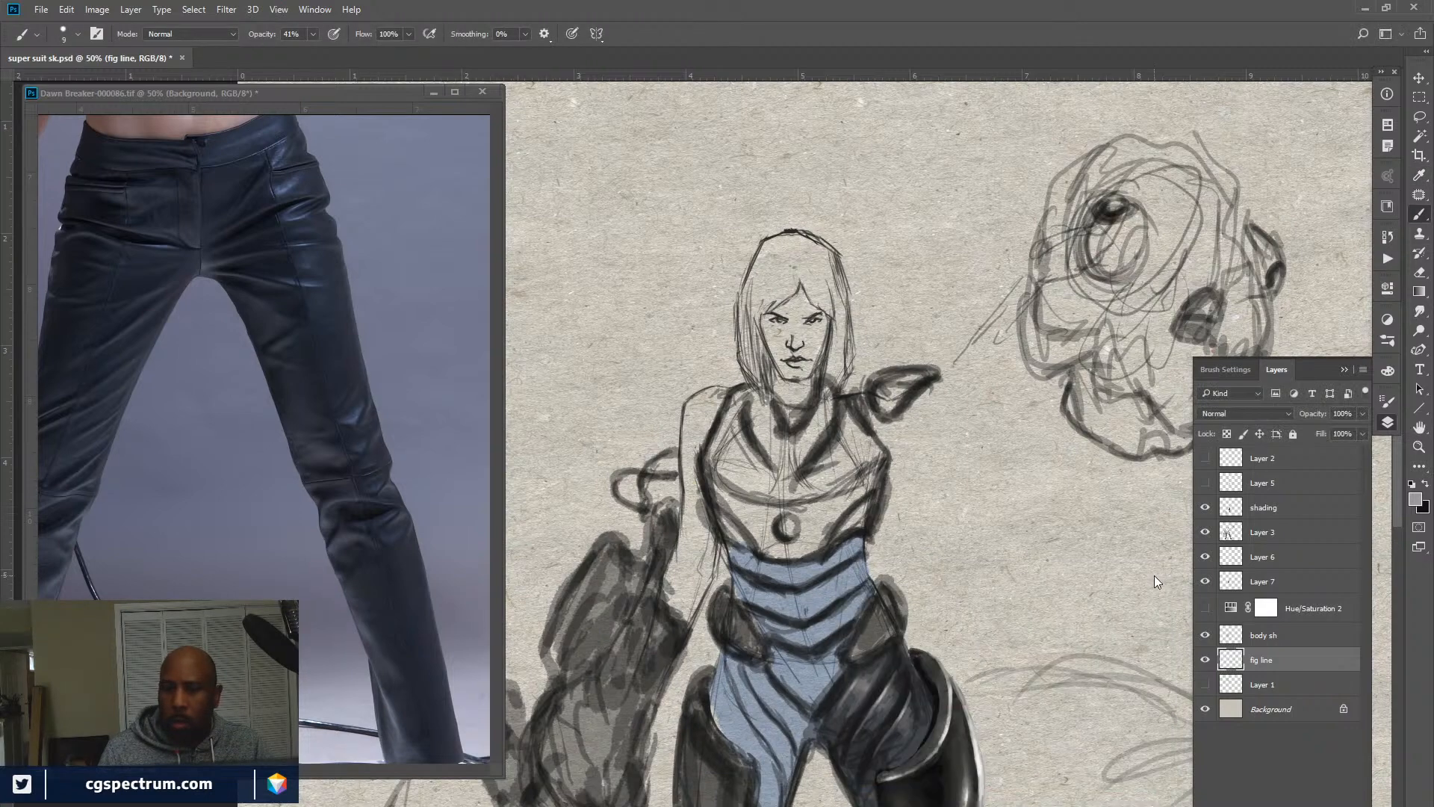
Delete the Hue/Saturation 2 adjustment layer and desaturate the body sh layer.
left_click(1262, 641)
left_click(1205, 608)
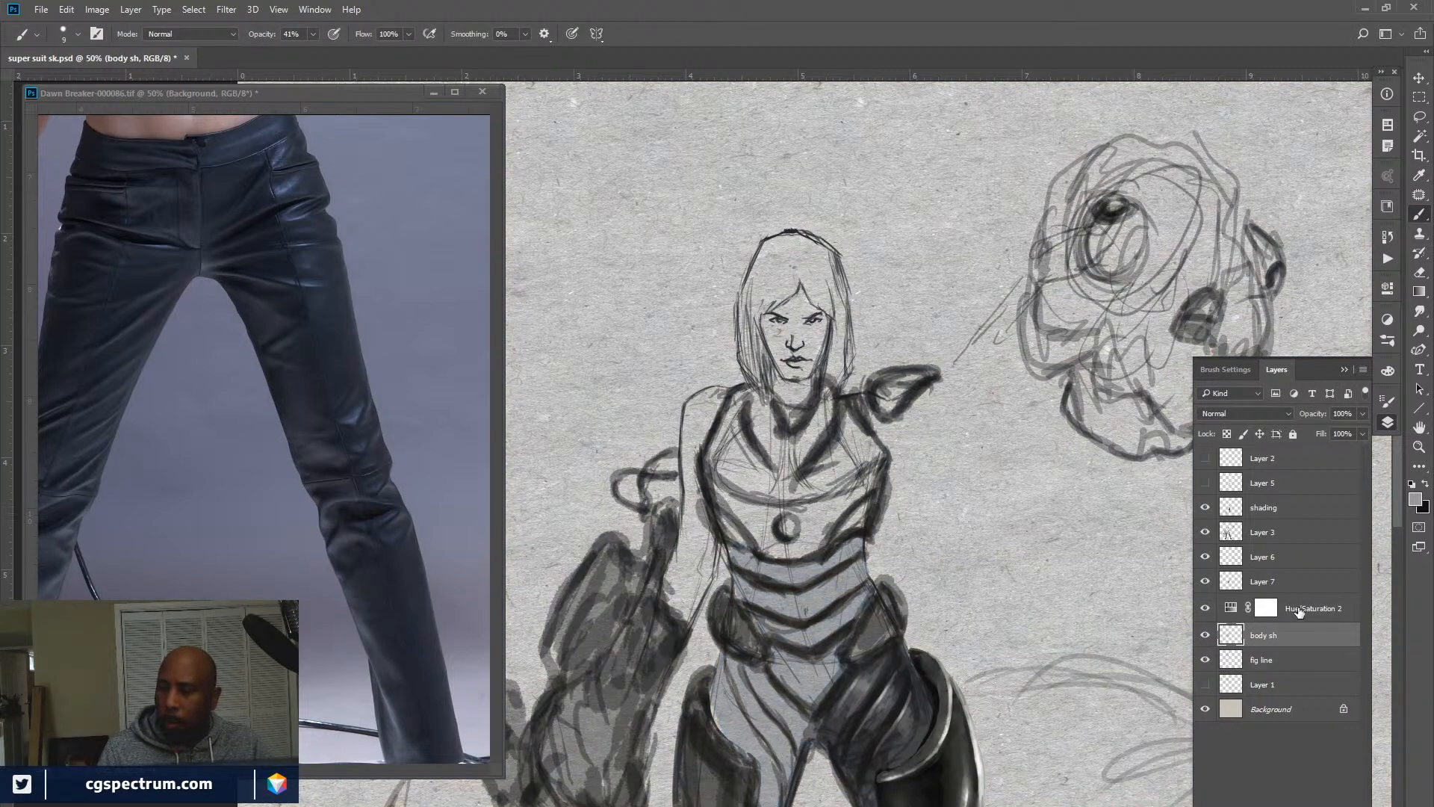
left_click(1299, 611)
key("Delete")
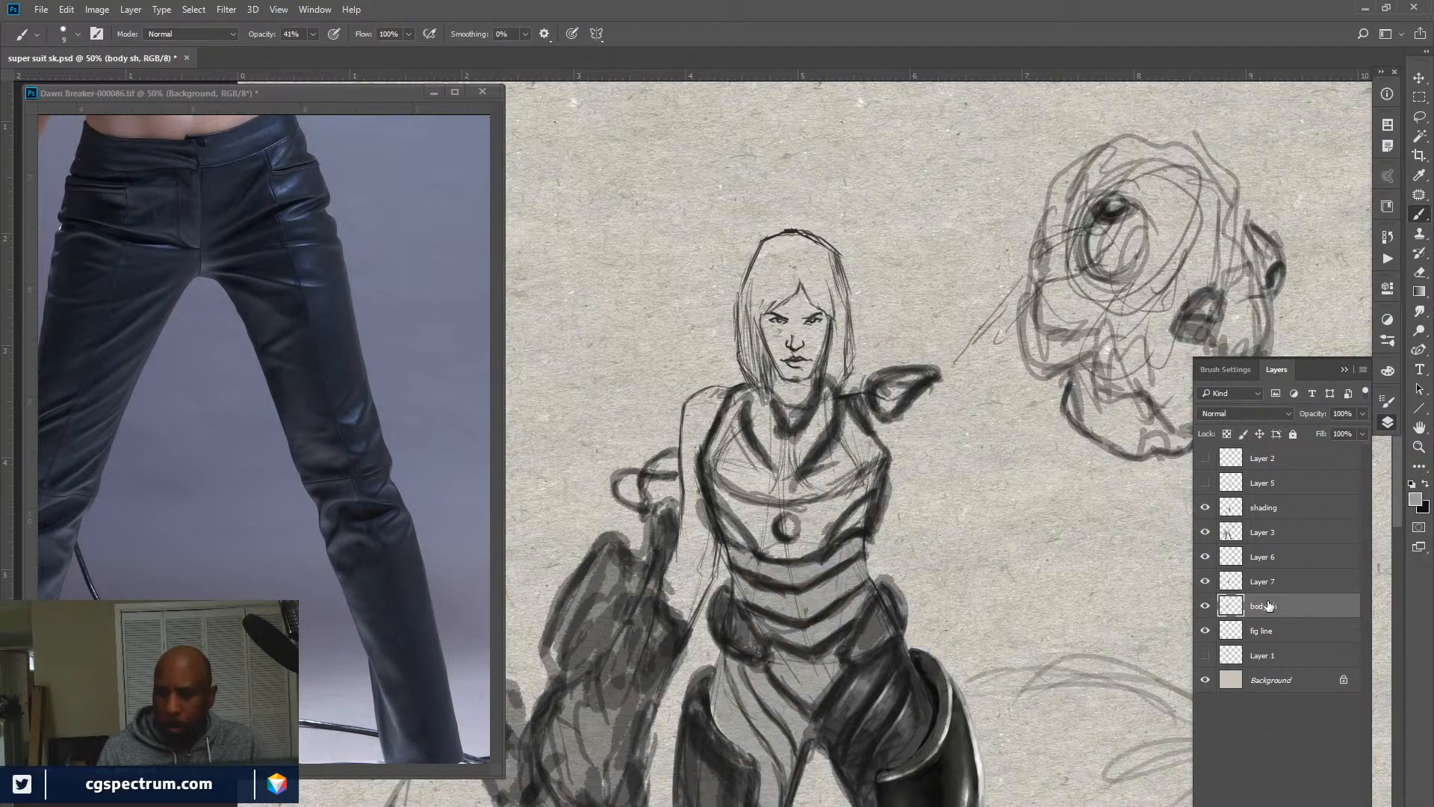
Examine the whole figure with Layer 3 hidden and shown to compare the suit sketch with the body beneath.
left_click_drag(997, 668, 1025, 384)
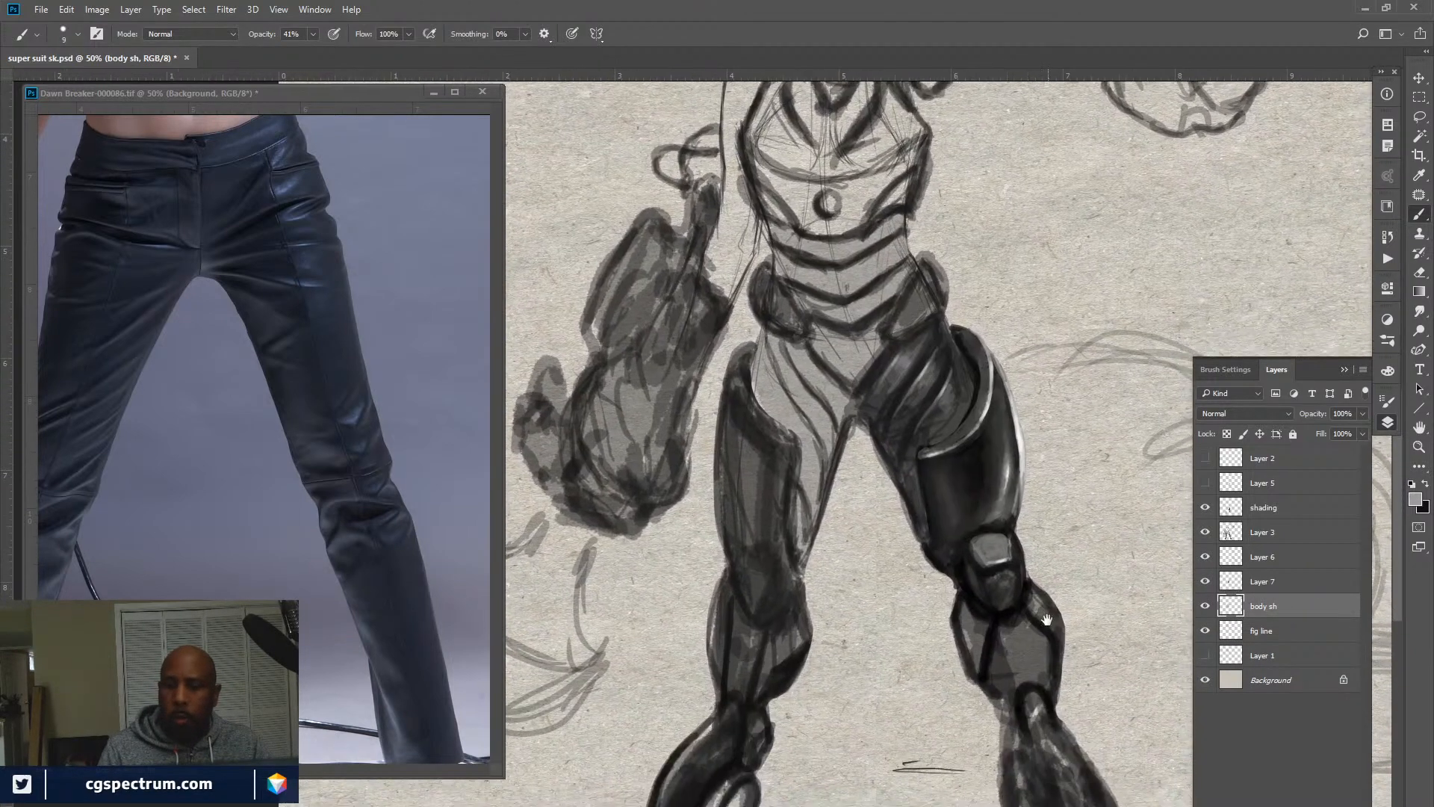
key("ctrl+minus")
left_click_drag(1038, 605, 1016, 695)
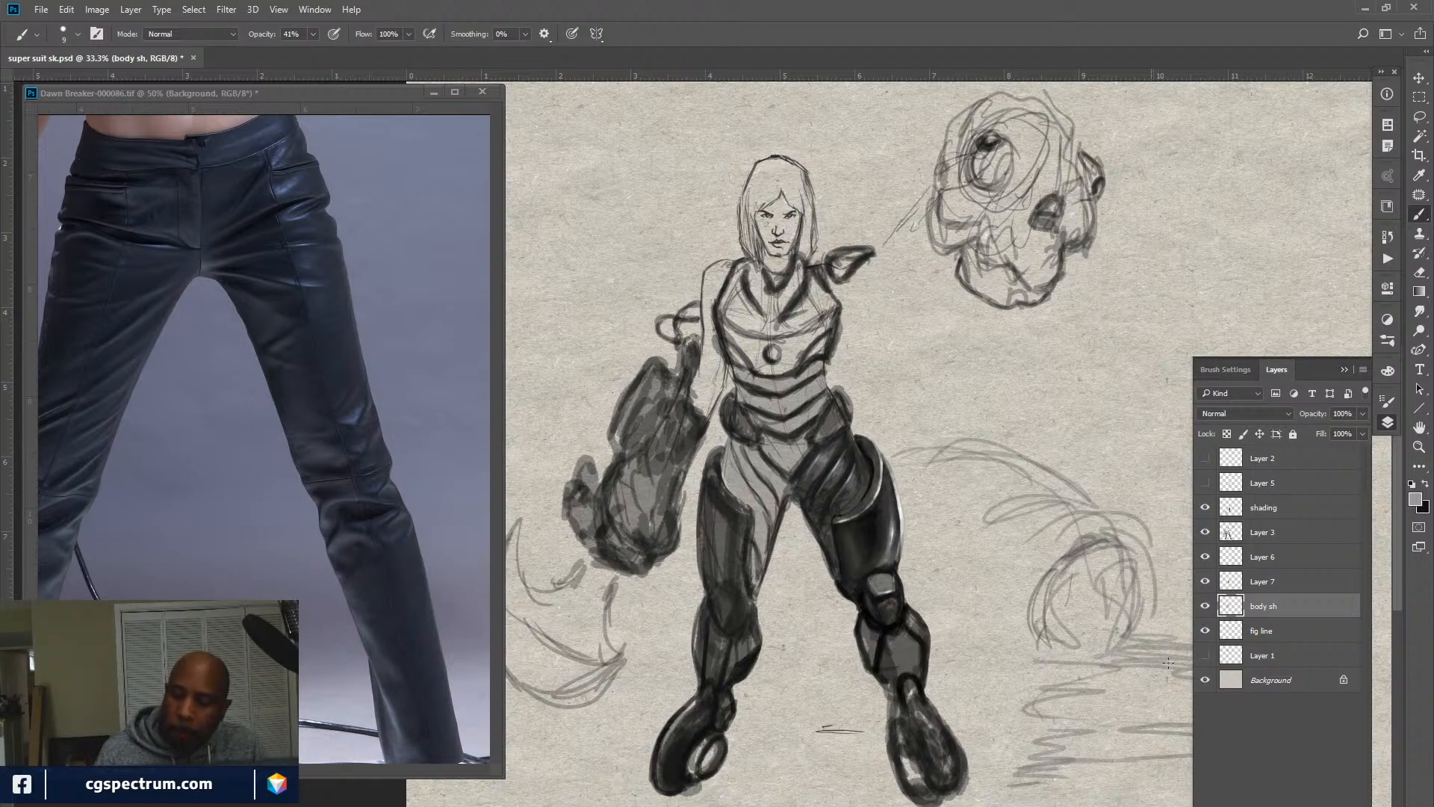
left_click(1206, 532)
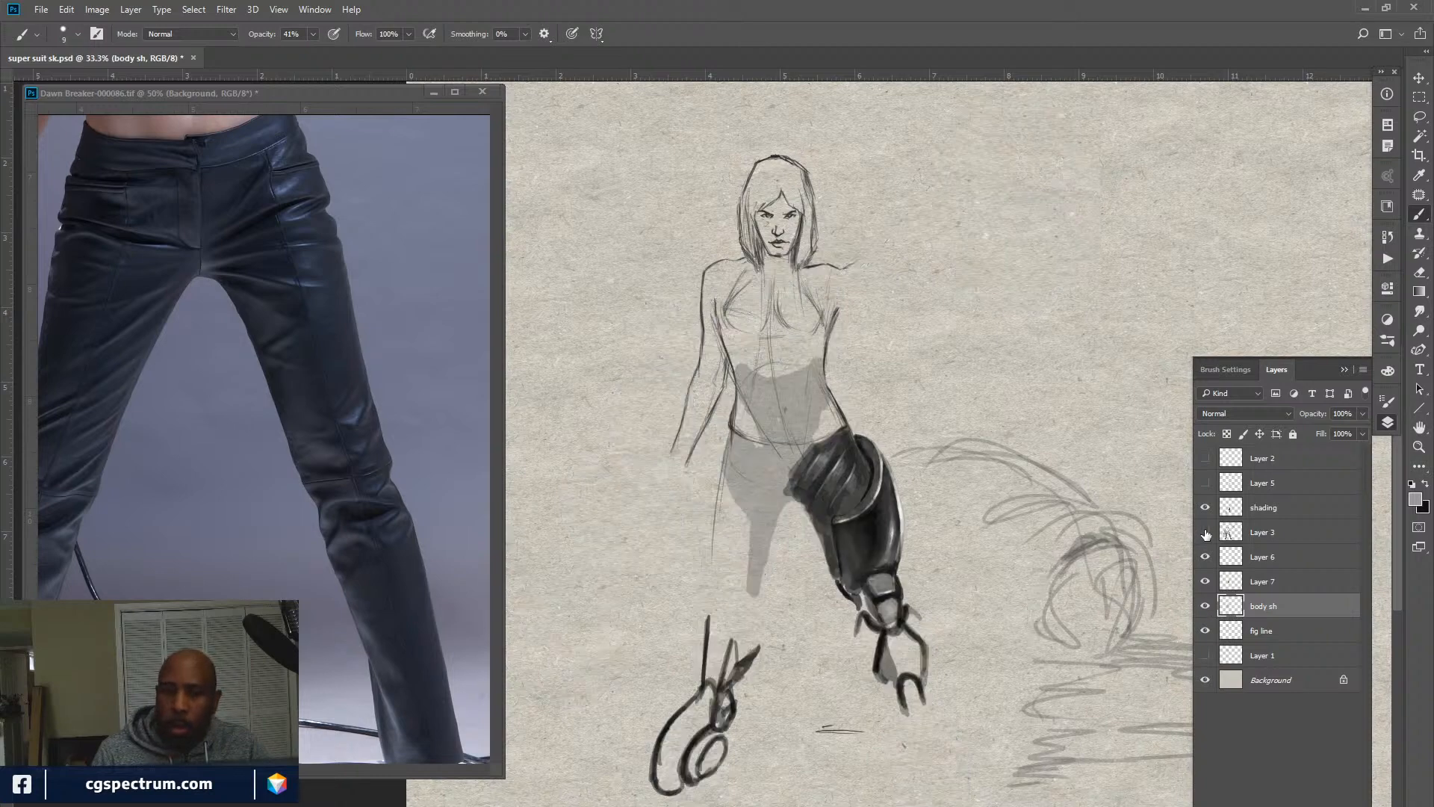
left_click(1205, 531)
left_click(1205, 532)
left_click(1205, 532)
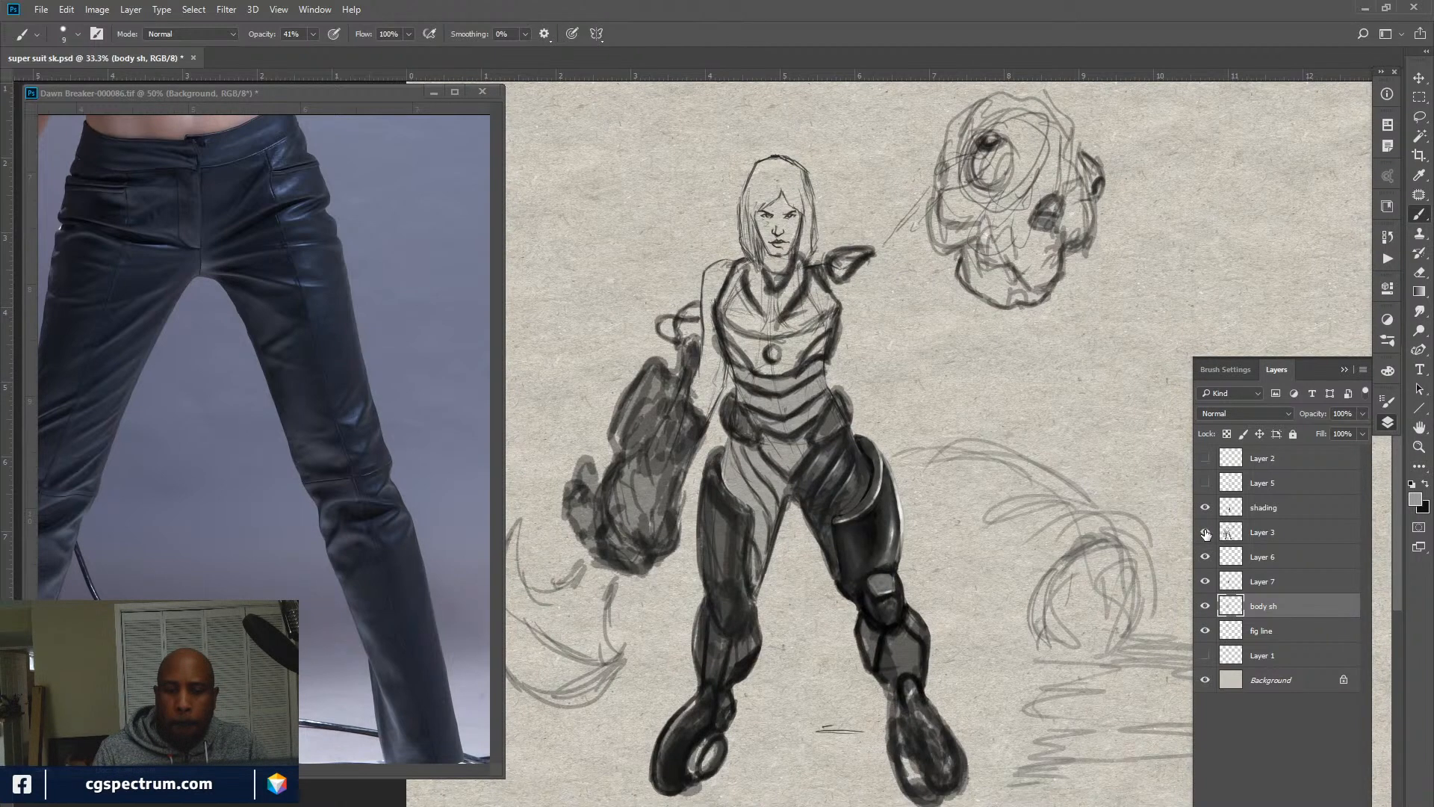
left_click(1270, 532)
left_click(1205, 532)
left_click(1205, 532)
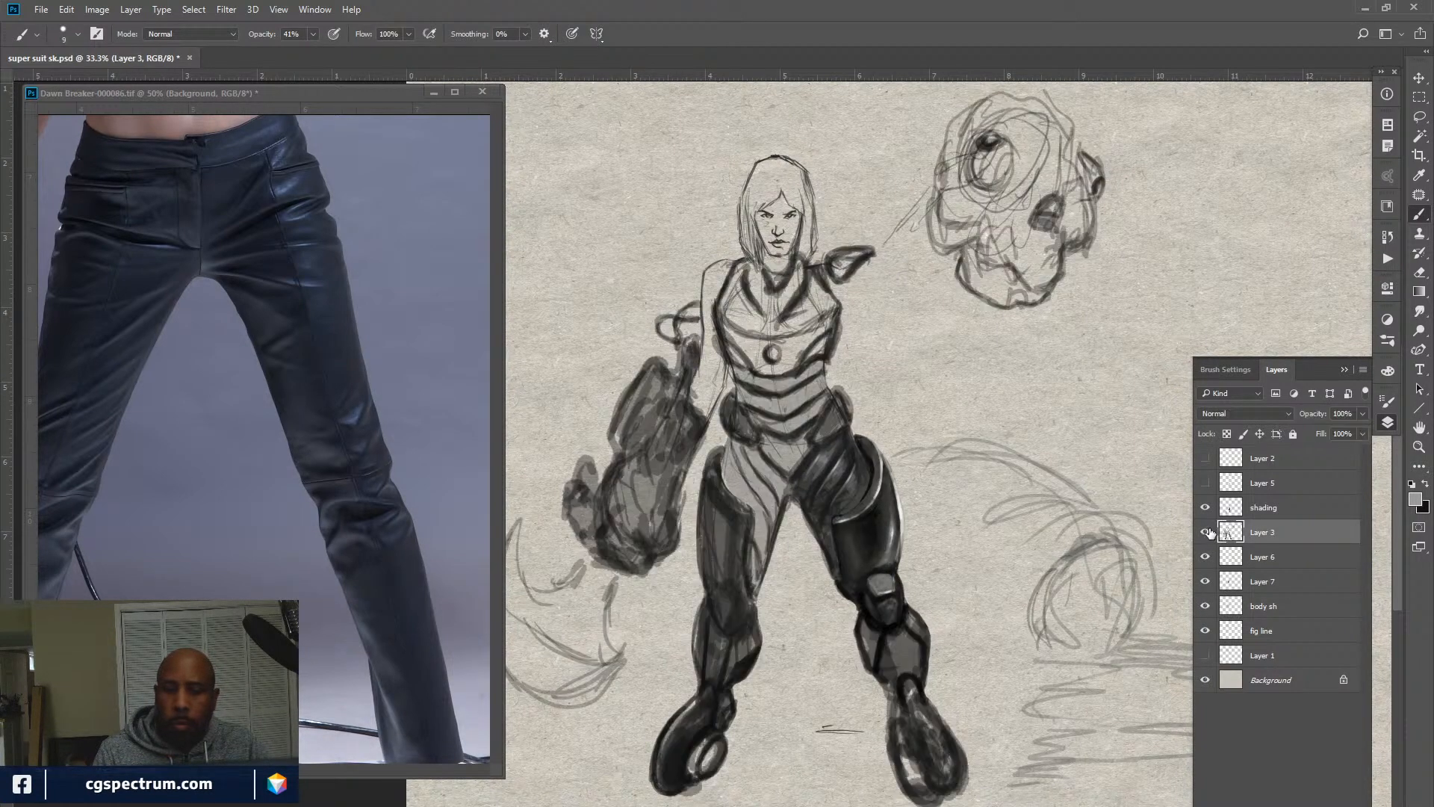
Darken the contours and recesses of the bulky gauntlet on the shading layer with a black brush at 41% opacity, and compare against the hidden layer.
left_click(1205, 507)
left_click(1271, 507)
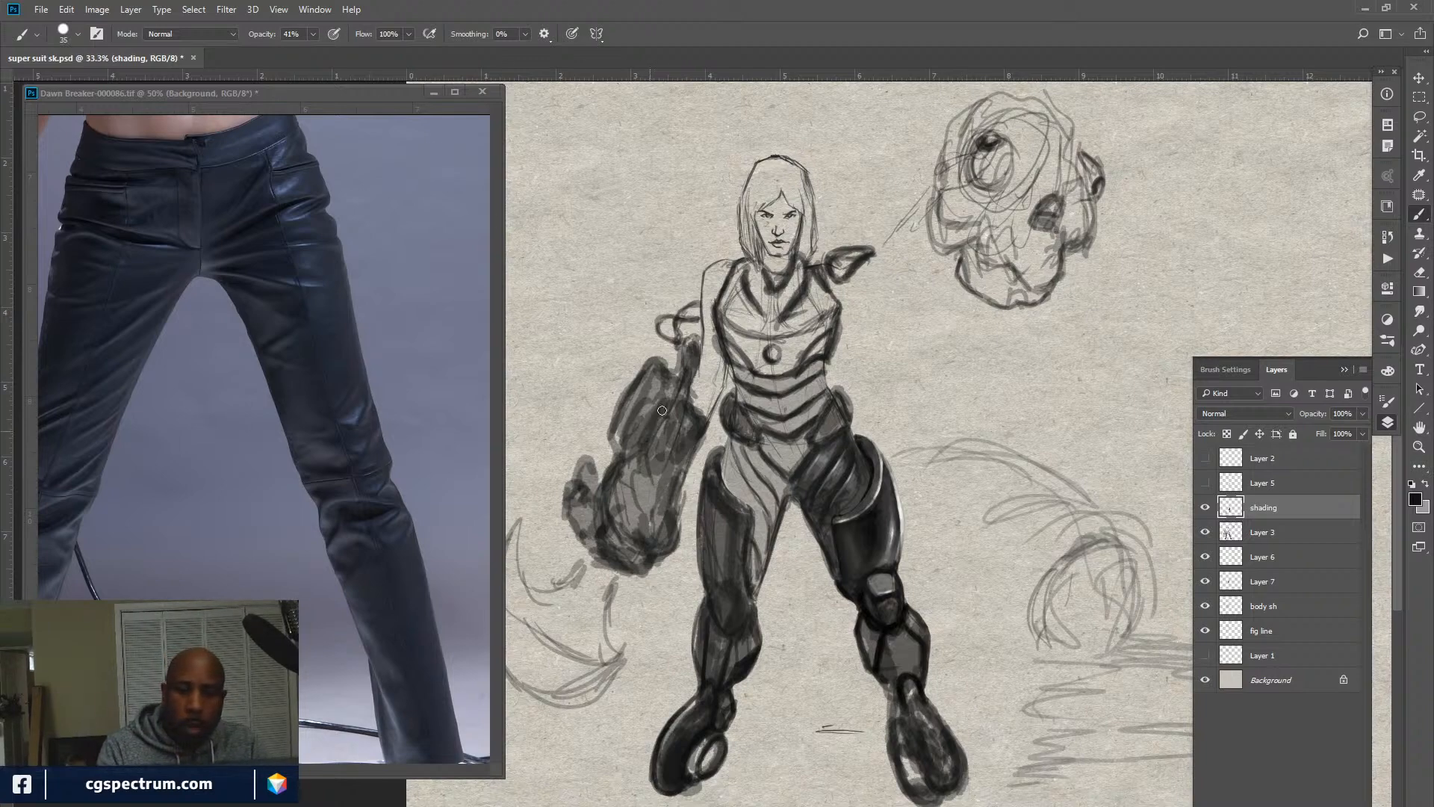
left_click(662, 524, "alt")
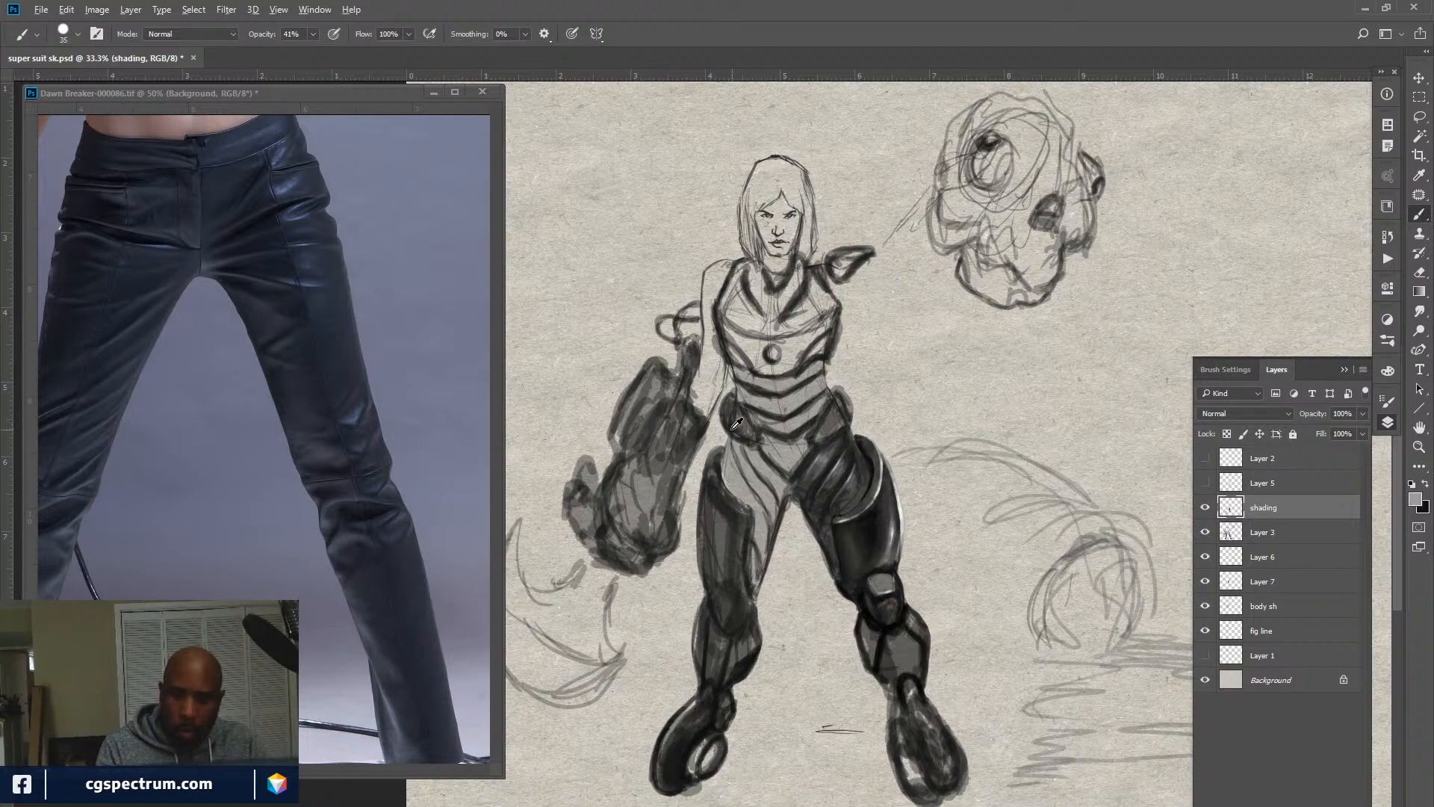
left_click(840, 458, "alt")
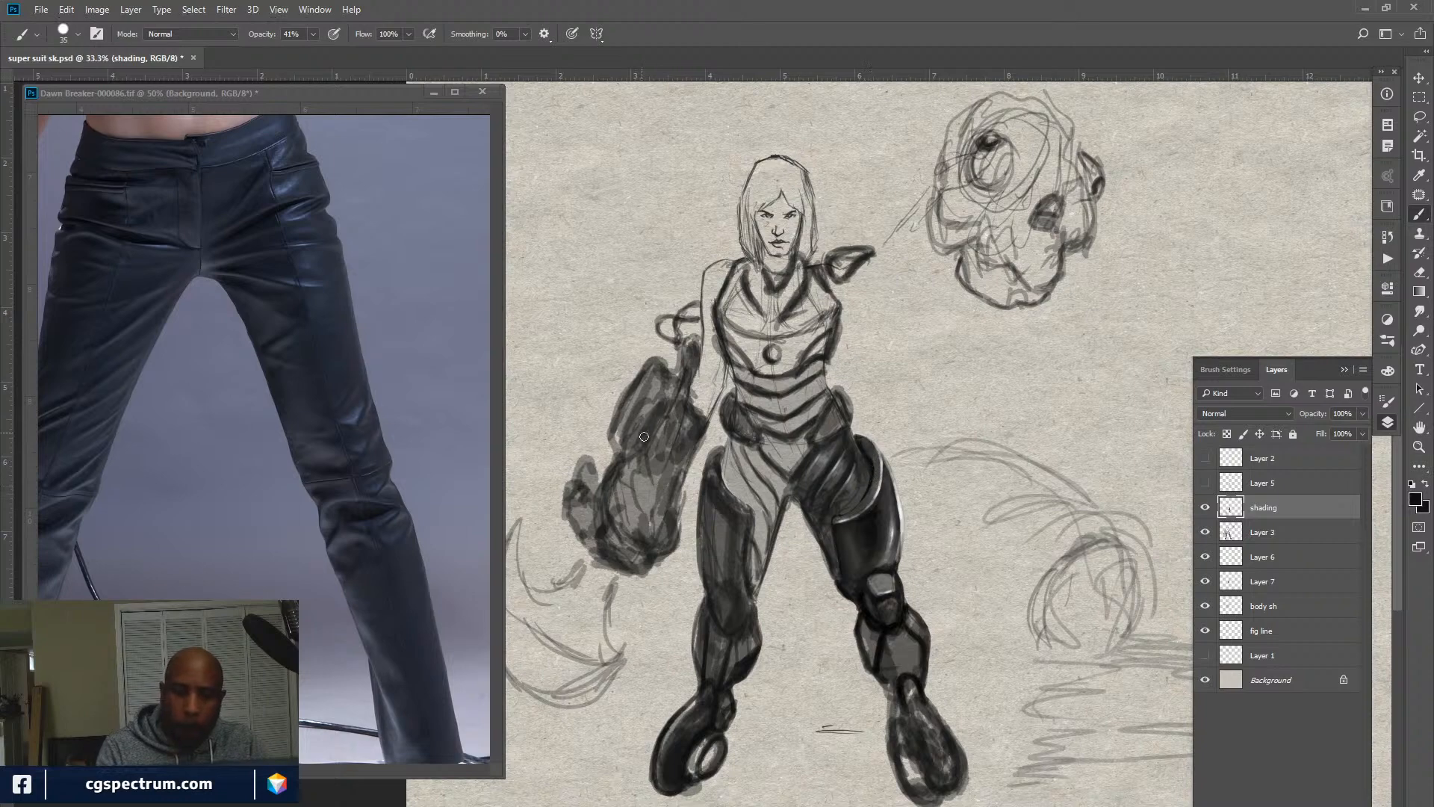
mouse_move(644, 439)
left_mouse_down()
mouse_move(662, 407)
mouse_move(651, 383)
mouse_move(624, 441)
mouse_move(626, 494)
mouse_move(629, 472)
mouse_move(607, 496)
mouse_move(583, 483)
mouse_move(590, 467)
mouse_move(586, 526)
mouse_move(602, 516)
left_mouse_up()
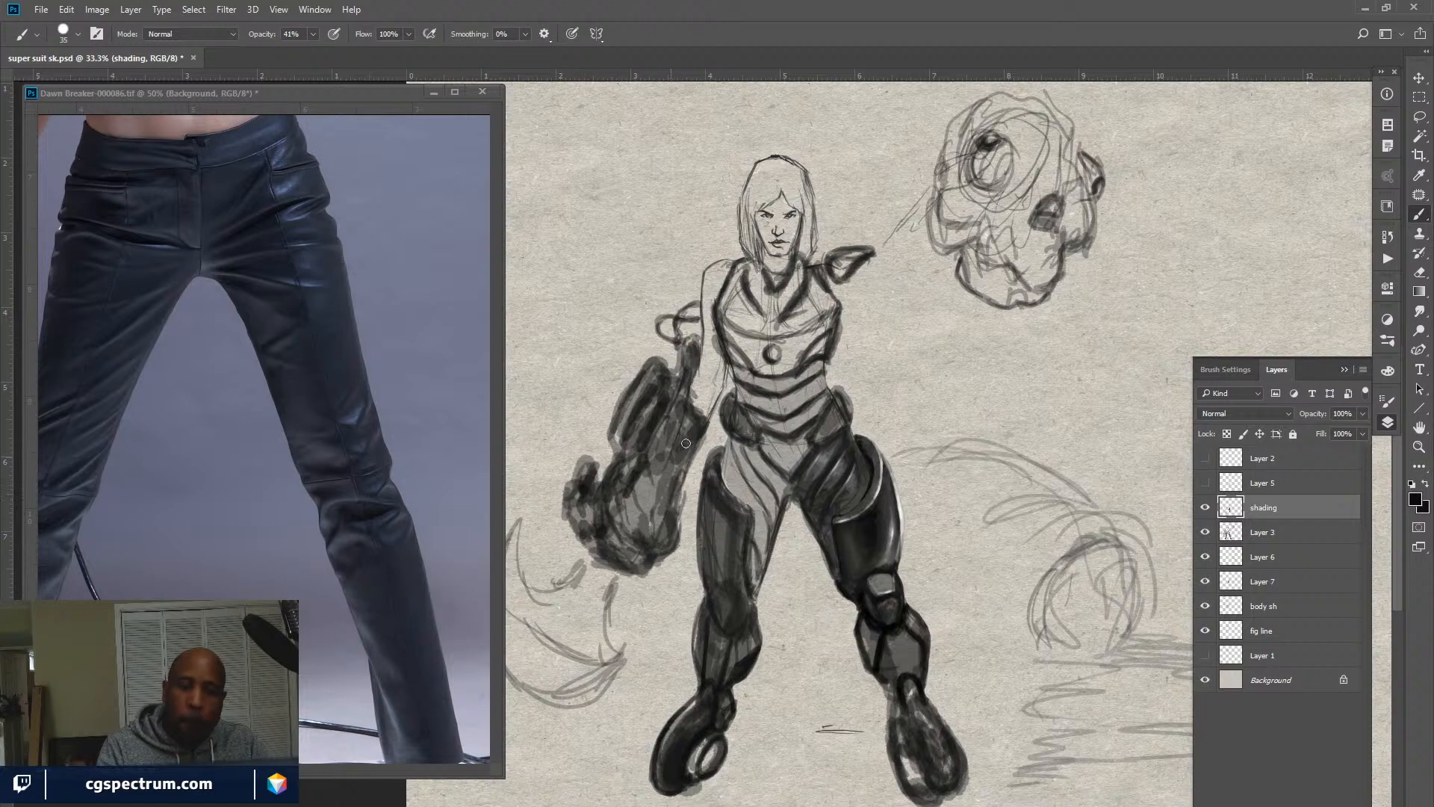
mouse_move(687, 414)
left_mouse_down()
mouse_move(686, 455)
mouse_move(638, 471)
mouse_move(700, 431)
mouse_move(674, 463)
mouse_move(701, 431)
mouse_move(694, 453)
mouse_move(655, 467)
mouse_move(680, 493)
mouse_move(680, 533)
mouse_move(657, 556)
mouse_move(644, 542)
mouse_move(676, 542)
mouse_move(674, 522)
mouse_move(666, 552)
mouse_move(638, 538)
mouse_move(659, 556)
mouse_move(677, 535)
mouse_move(667, 560)
mouse_move(682, 543)
mouse_move(632, 536)
mouse_move(646, 560)
mouse_move(599, 543)
mouse_move(646, 560)
left_mouse_up()
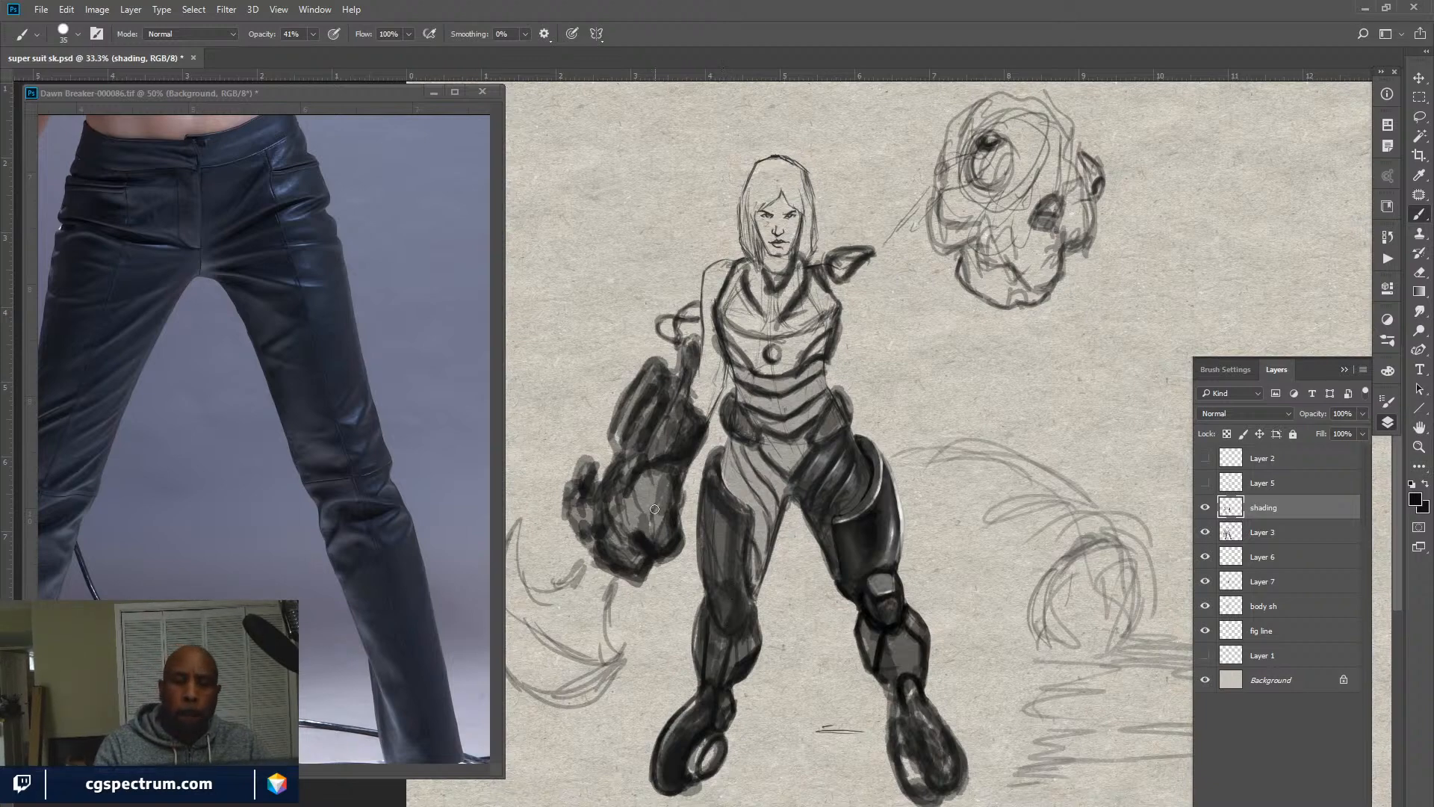
mouse_move(646, 486)
left_mouse_down()
mouse_move(671, 509)
mouse_move(620, 516)
mouse_move(625, 502)
left_mouse_up()
left_click_drag(695, 408, 706, 426)
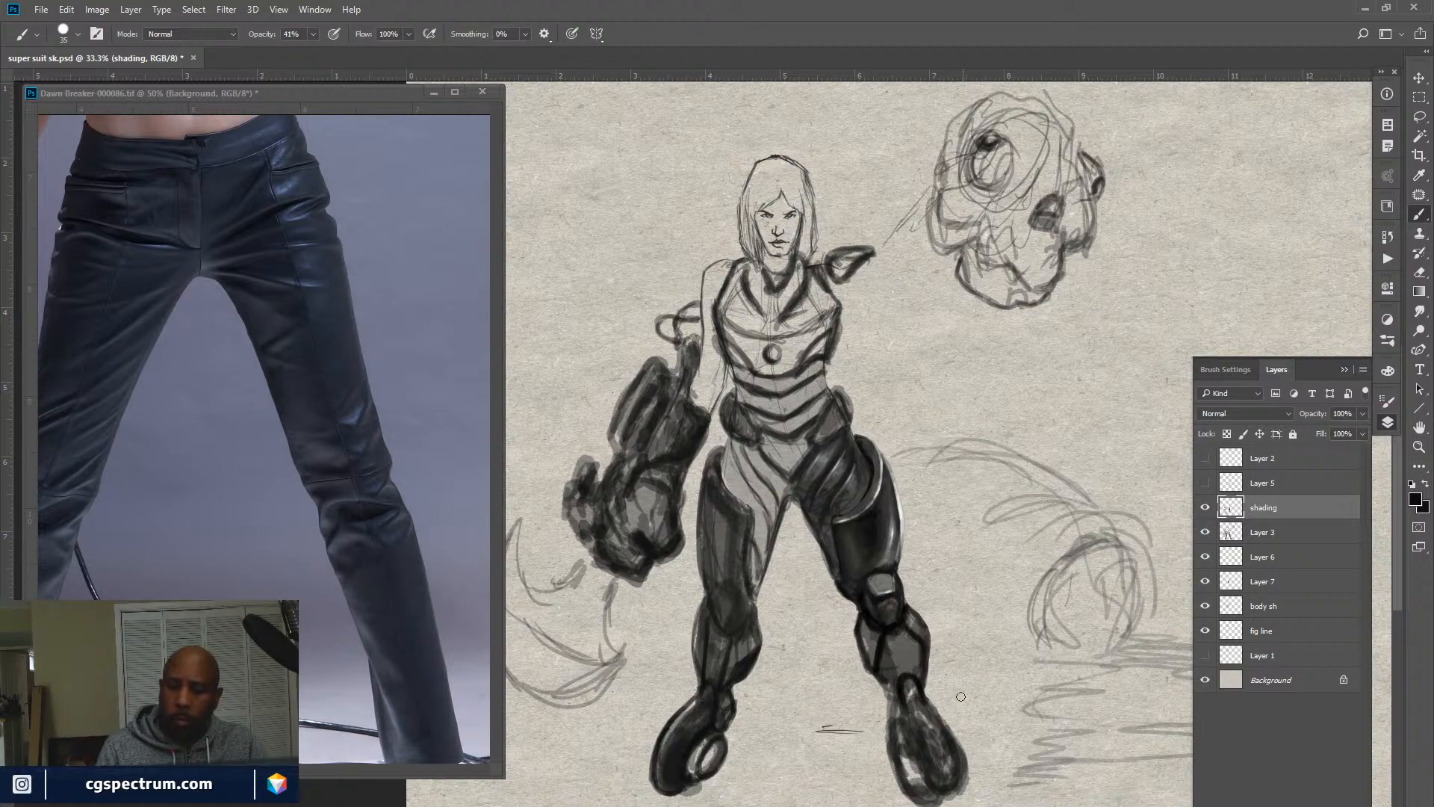
left_click(1205, 507)
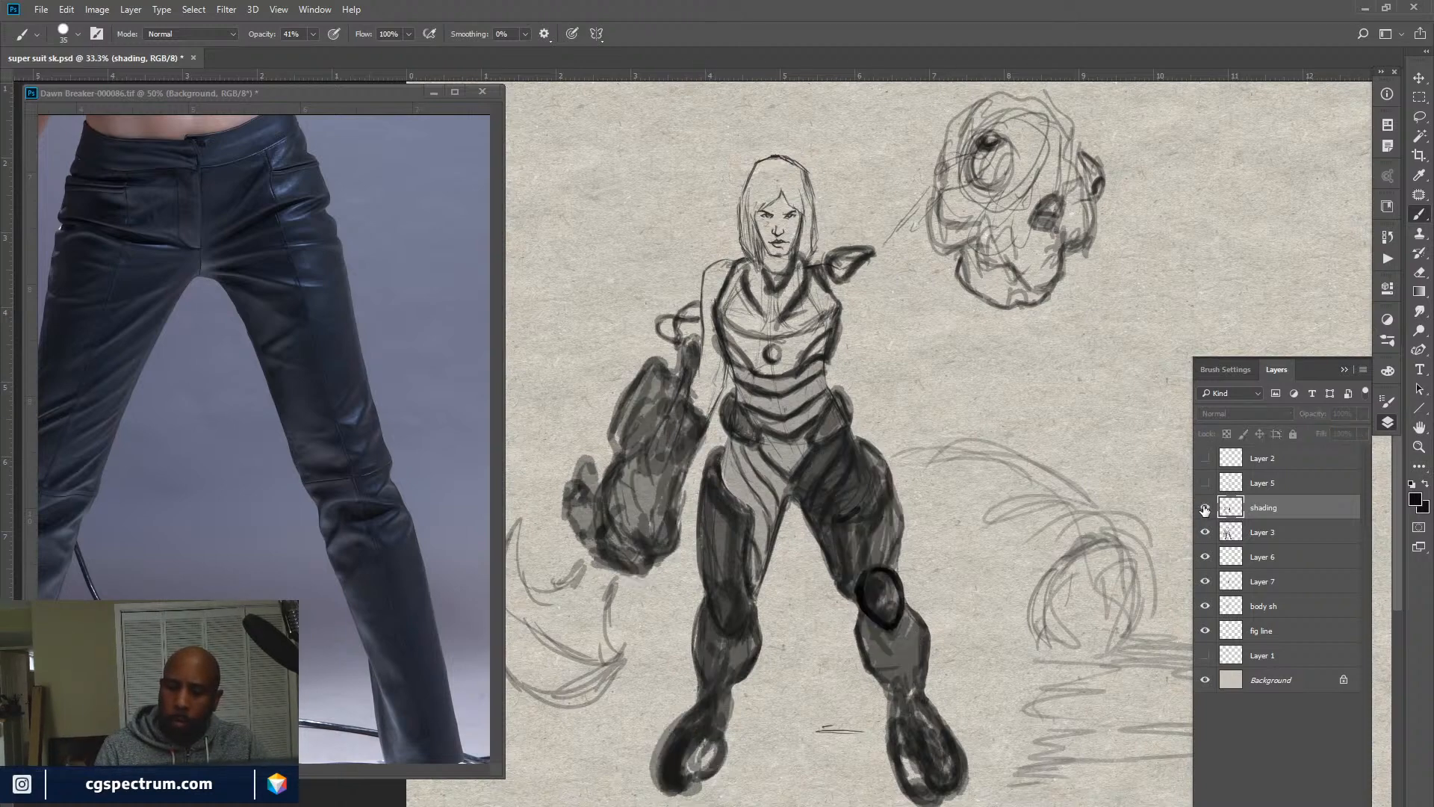
left_click(1205, 507)
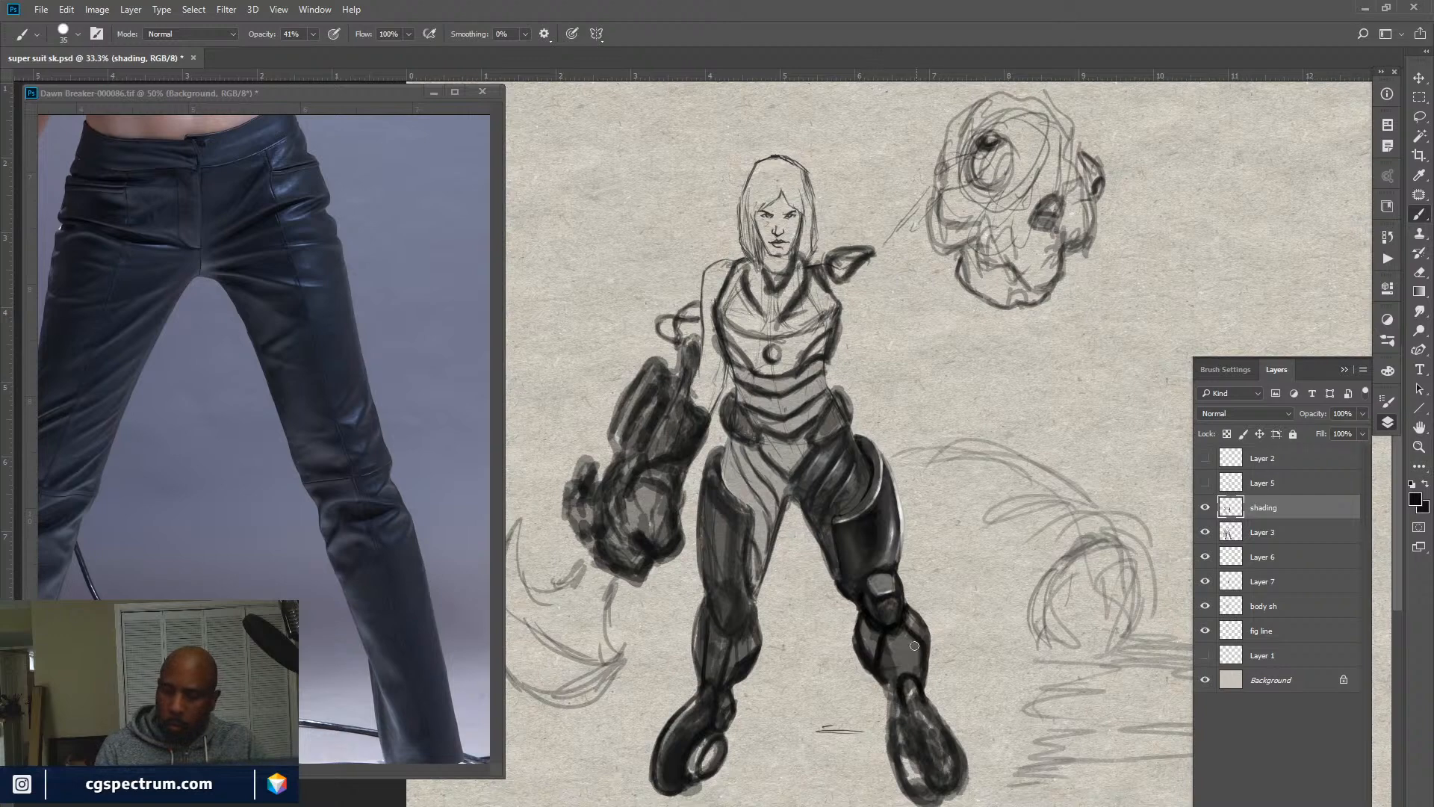
Darken the contours and recesses of both lower legs and the boot on the shading layer with the black brush at 41% opacity.
left_click_drag(918, 644, 910, 674)
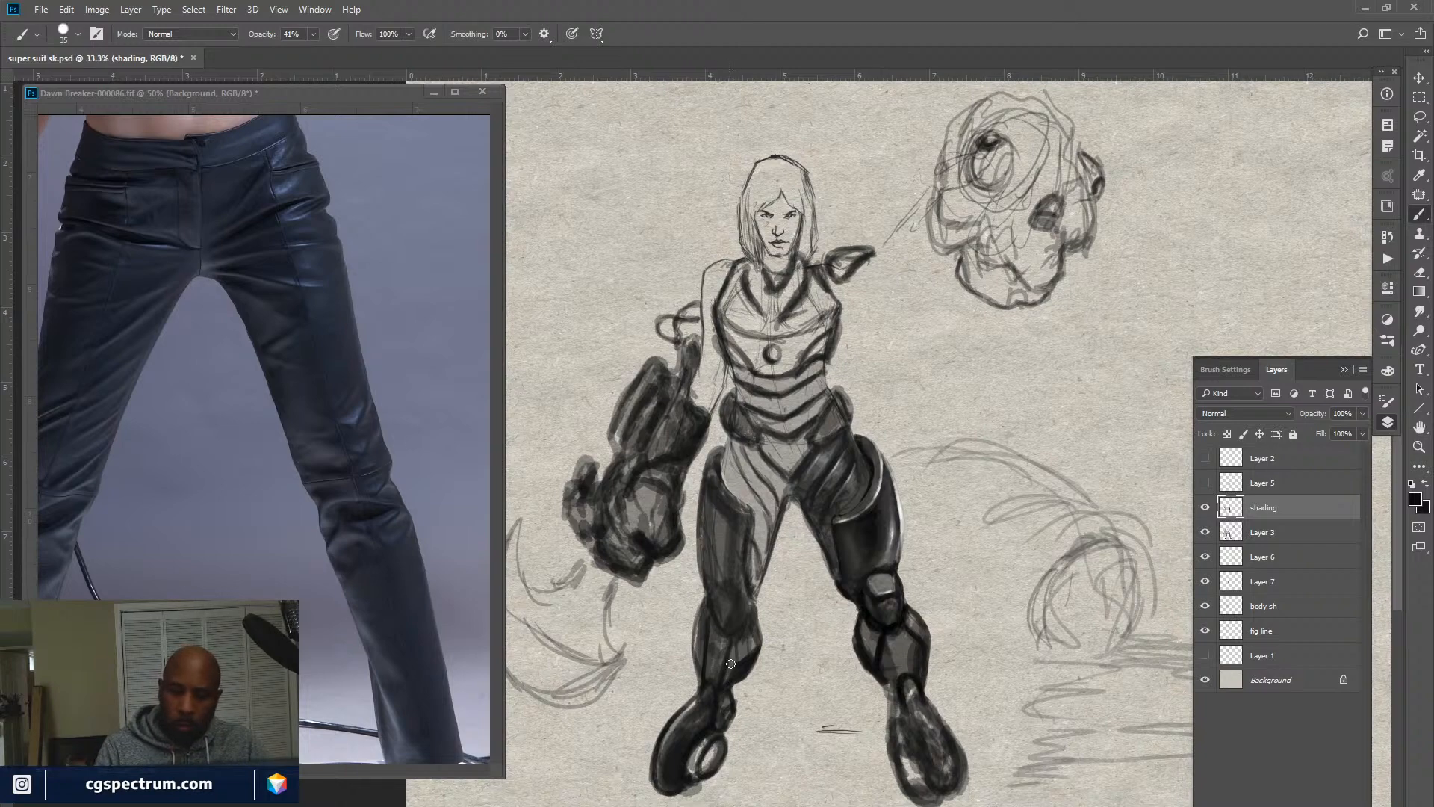
left_click_drag(701, 664, 728, 670)
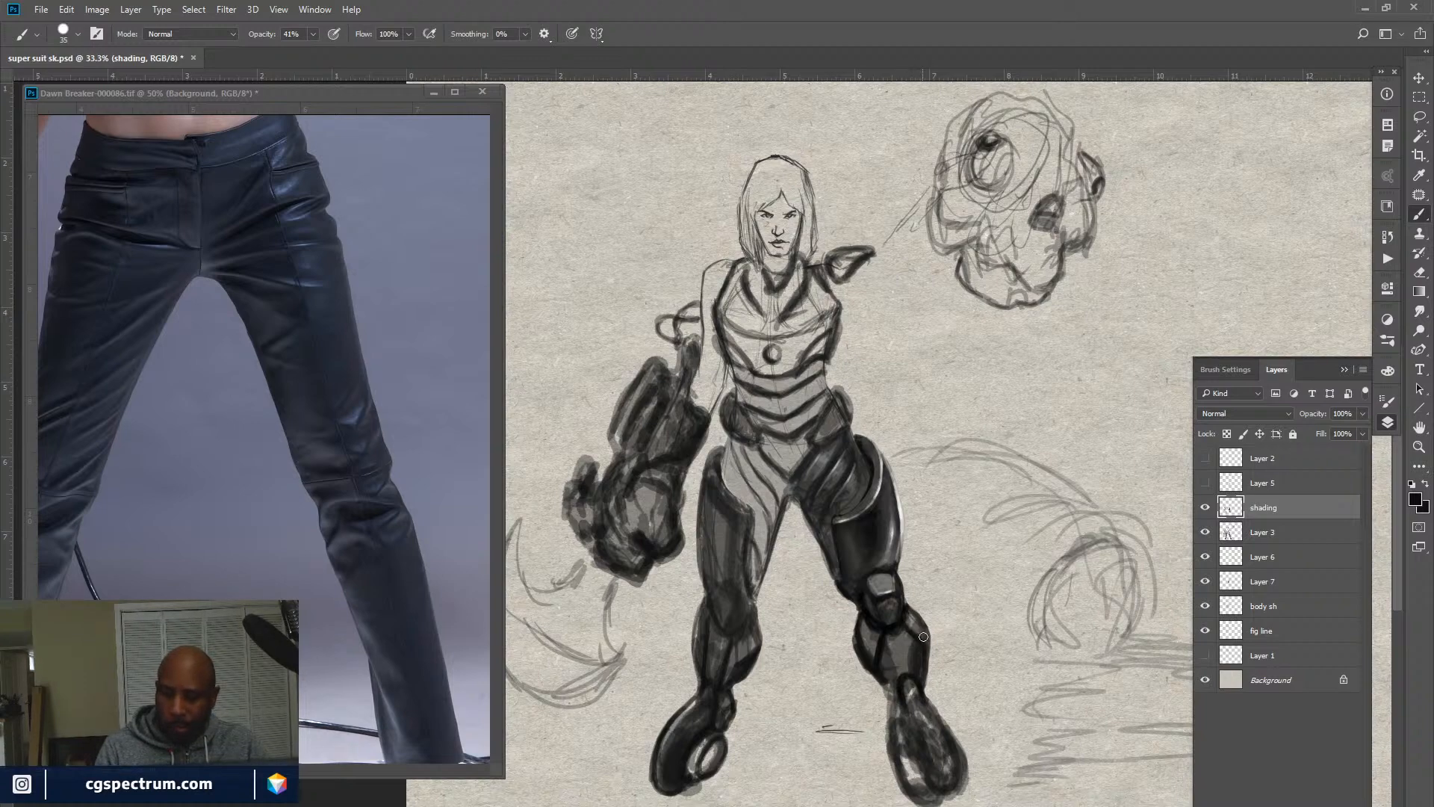
mouse_move(875, 655)
left_mouse_down()
mouse_move(874, 784)
mouse_move(916, 683)
mouse_move(907, 696)
mouse_move(884, 684)
mouse_move(898, 734)
mouse_move(890, 706)
left_mouse_up()
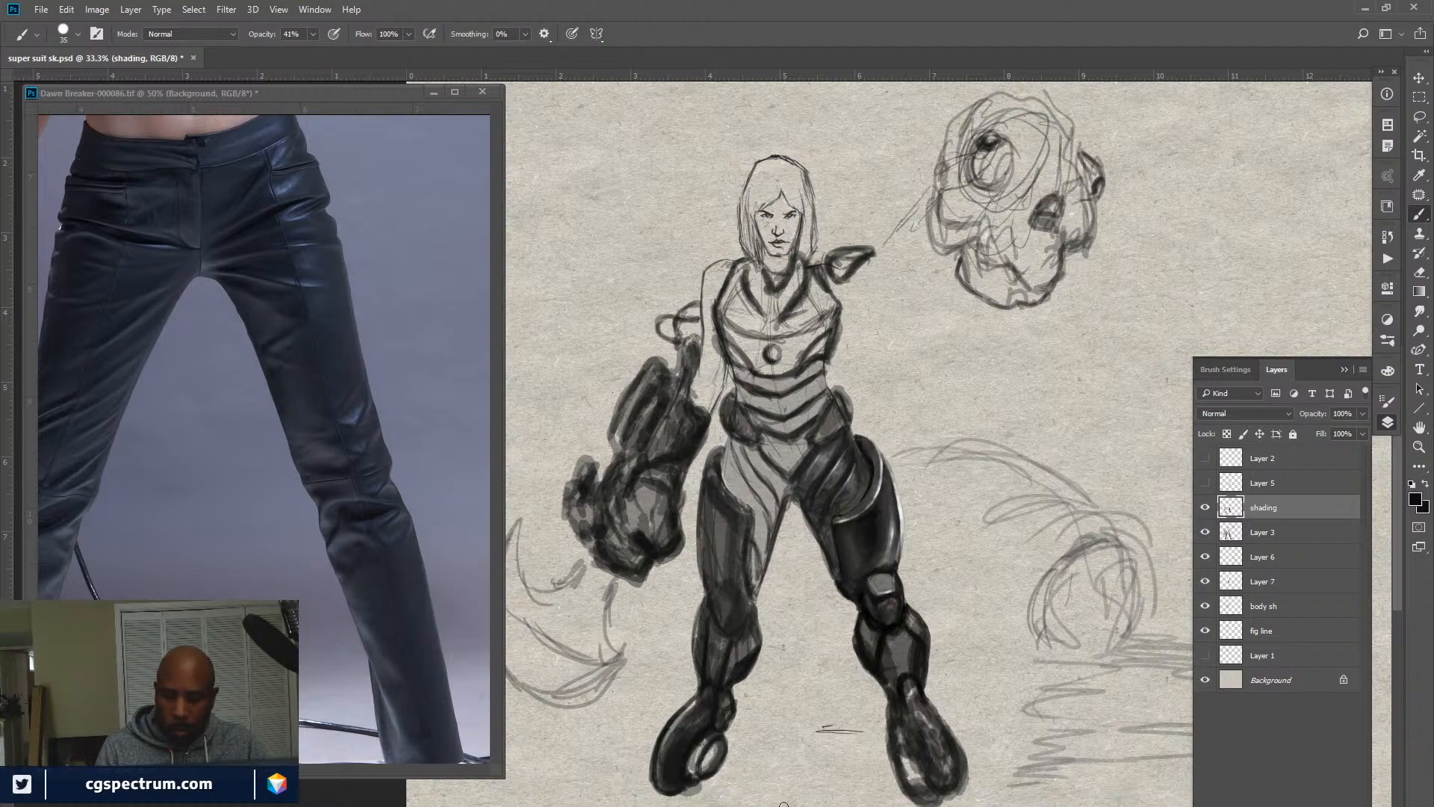
mouse_move(903, 724)
left_mouse_down()
mouse_move(935, 791)
mouse_move(947, 733)
mouse_move(931, 704)
mouse_move(945, 769)
left_mouse_up()
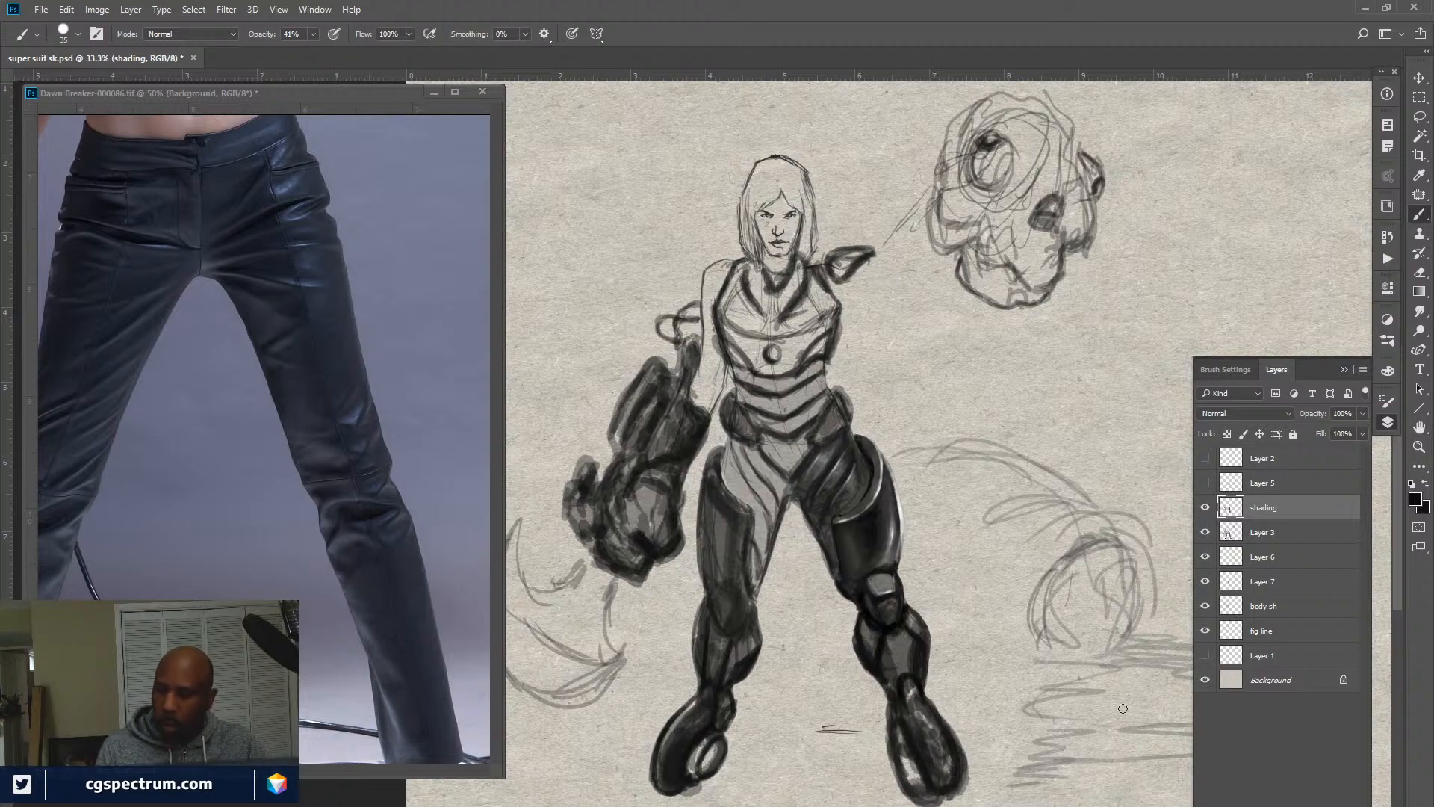
Select Layer 3 and compare the figure with that layer hidden and shown.
left_click(1263, 532)
left_click(1206, 532)
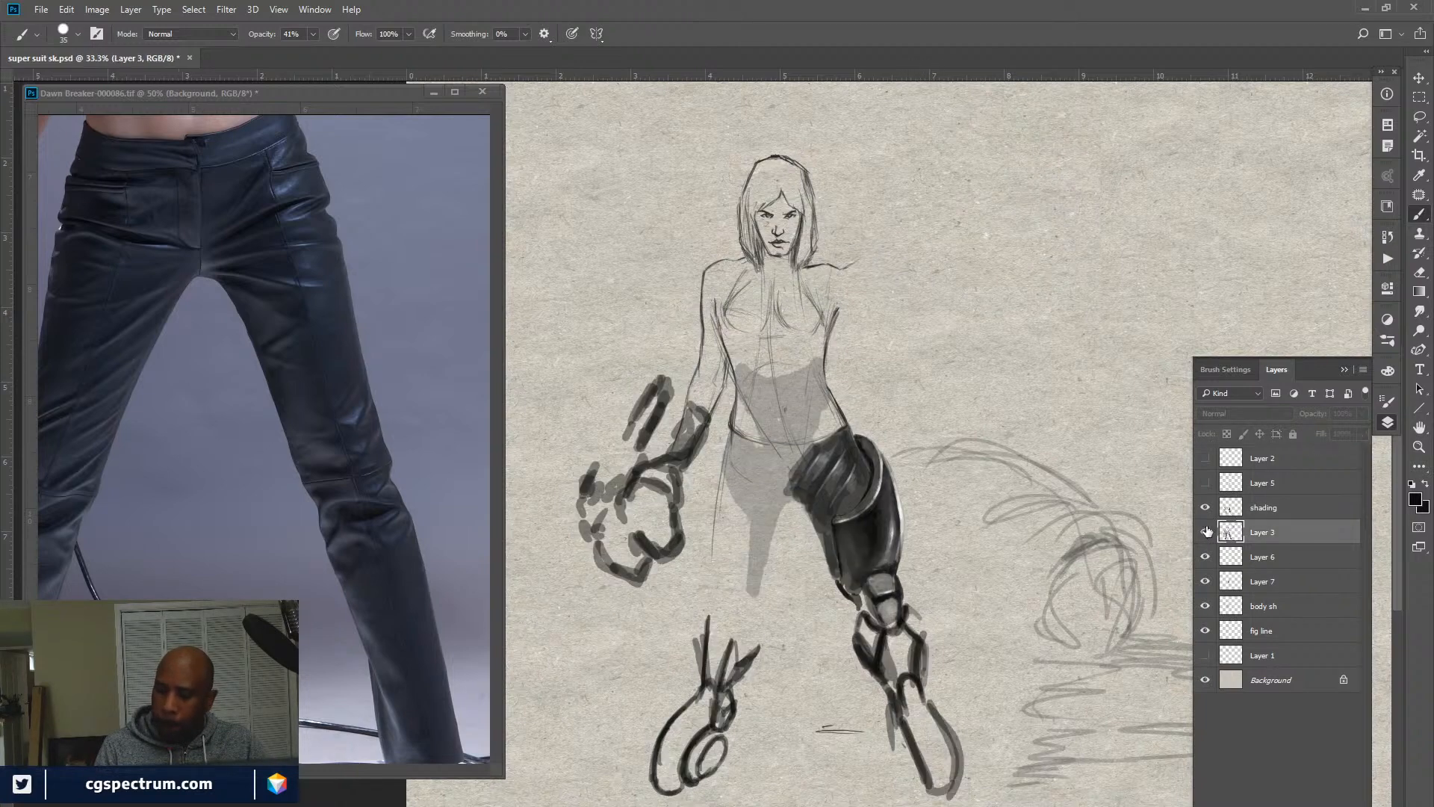
left_click(1206, 532)
left_click(1207, 531)
left_click(1207, 531)
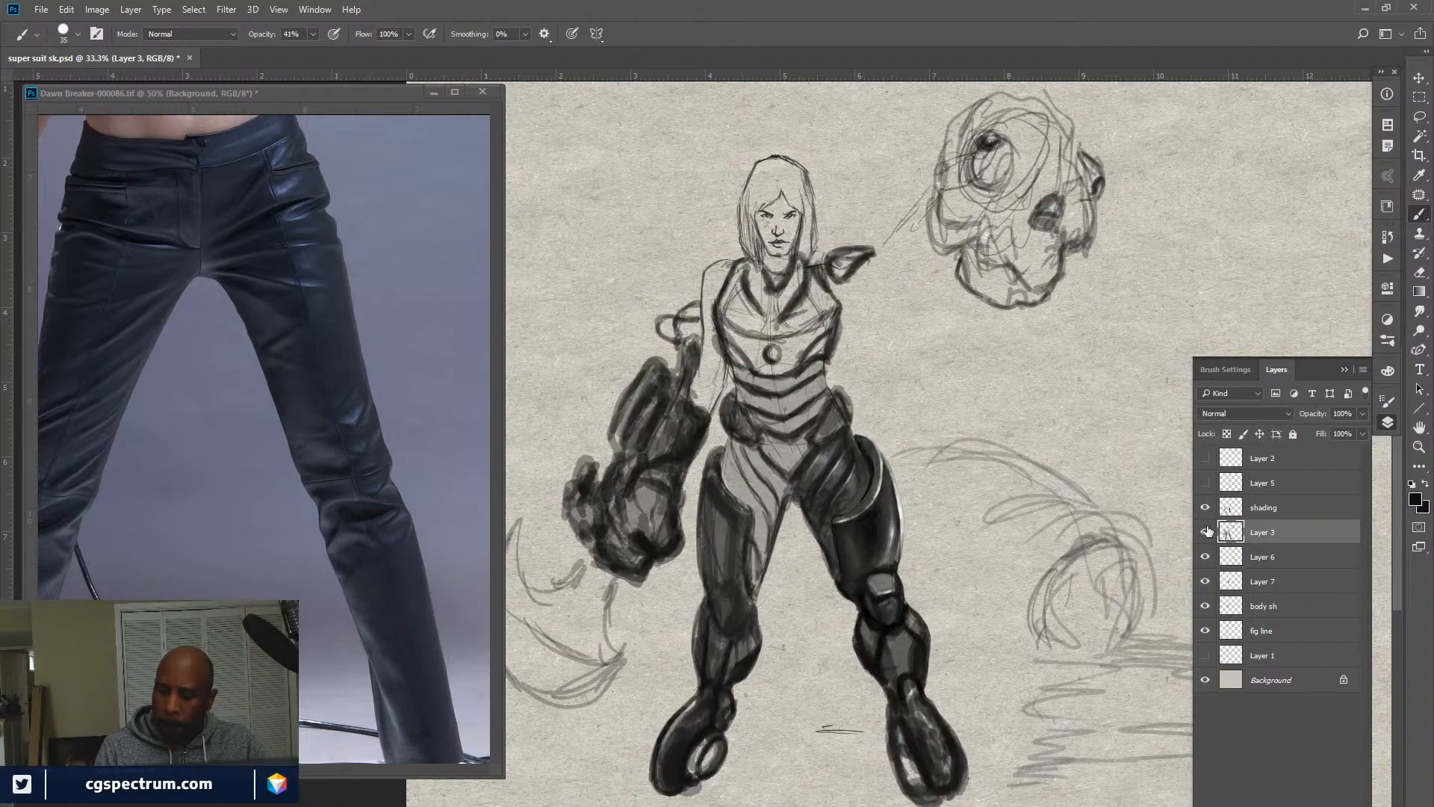
left_click(1207, 531)
left_click(1207, 531)
Lighten the outer areas of the boot on the straighter leg on Layer 3 with the Eraser at 33% opacity.
key("e")
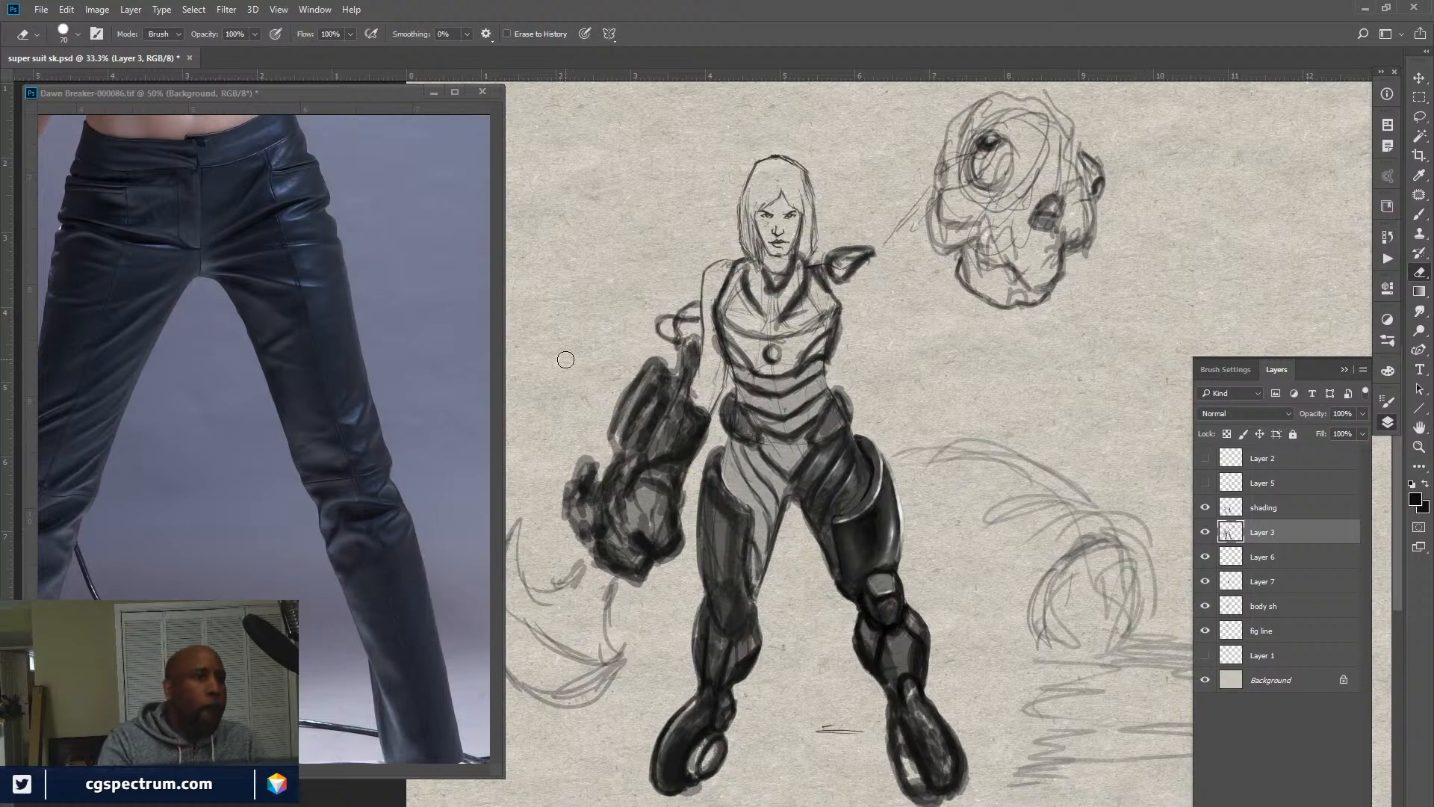
key("3")
key("9")
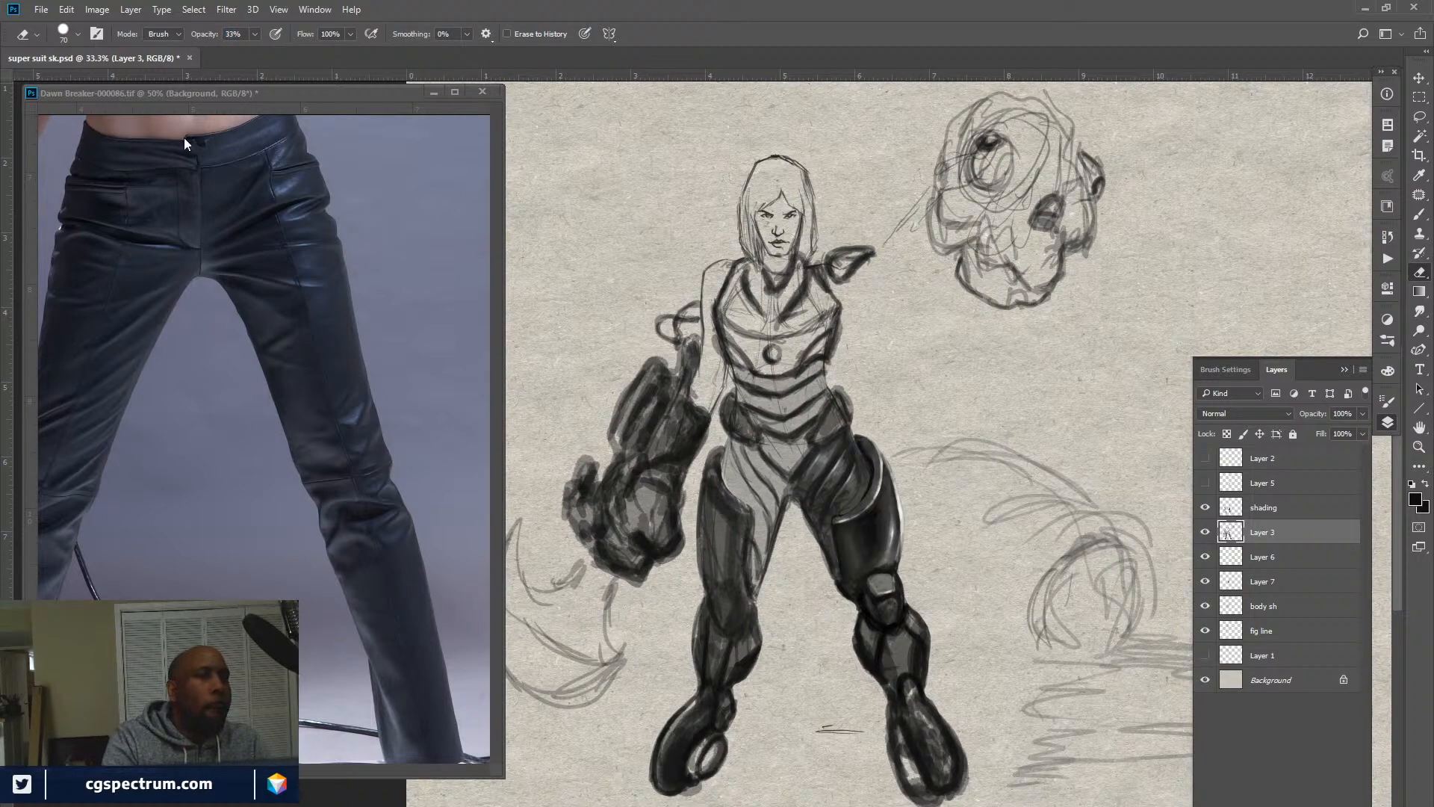
key("3")
key("3")
mouse_move(885, 795)
left_mouse_down()
mouse_move(961, 783)
mouse_move(947, 718)
mouse_move(966, 761)
mouse_move(960, 793)
mouse_move(961, 732)
mouse_move(958, 801)
mouse_move(960, 777)
mouse_move(903, 768)
mouse_move(899, 796)
mouse_move(889, 729)
left_mouse_up()
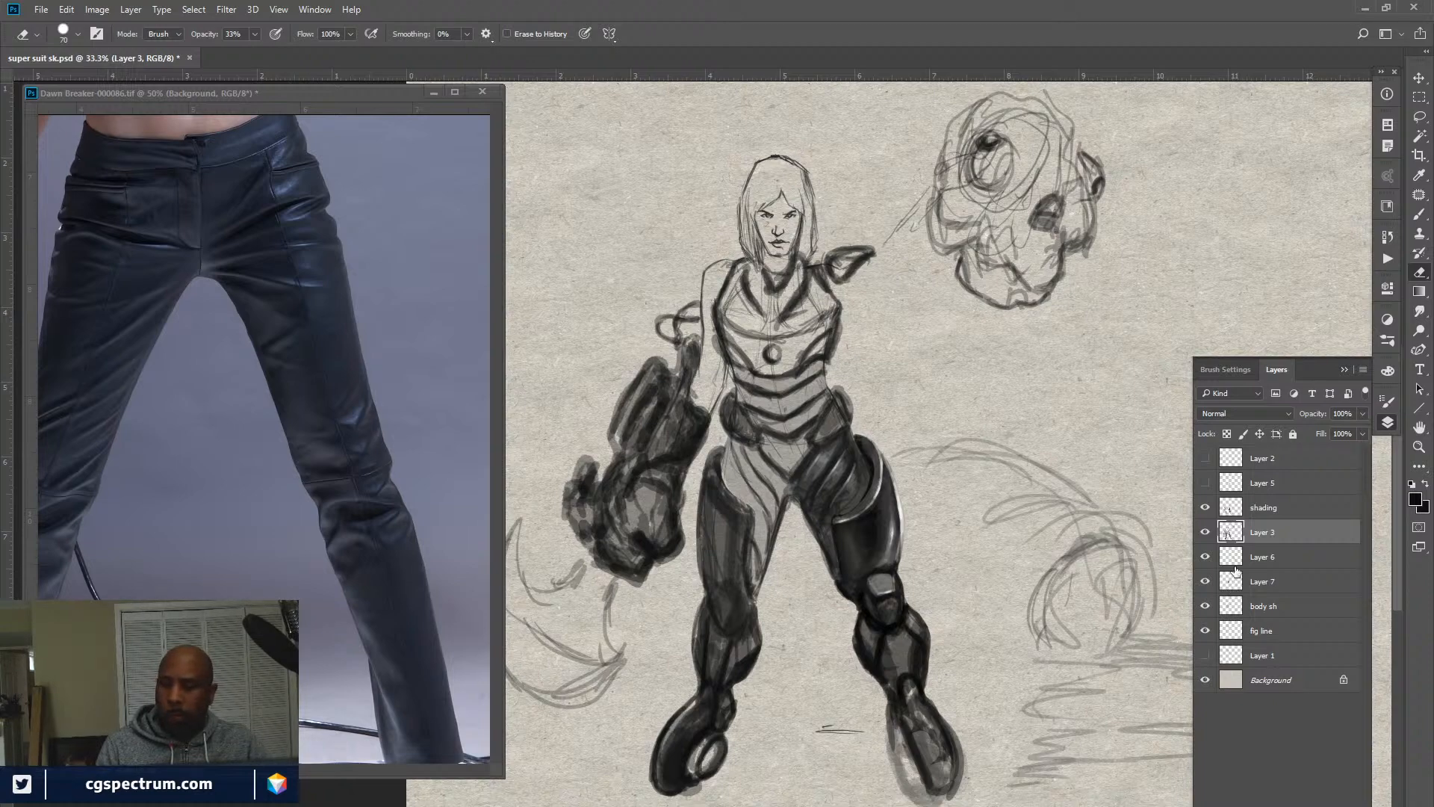
Outline the rim around the other boot's oval on the shading layer with a 15 px brush, and compare against the hidden layer.
left_click(1269, 511)
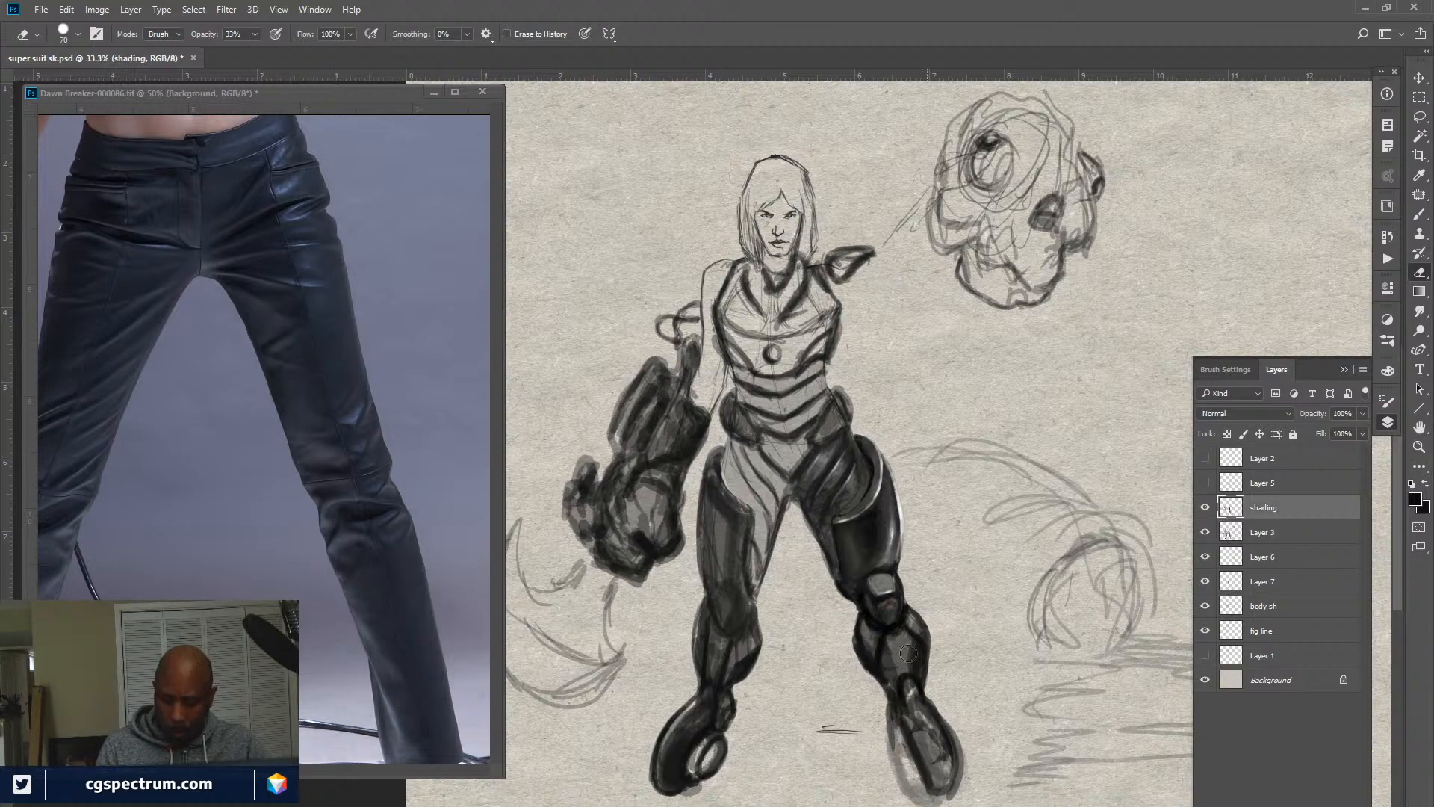
key("b")
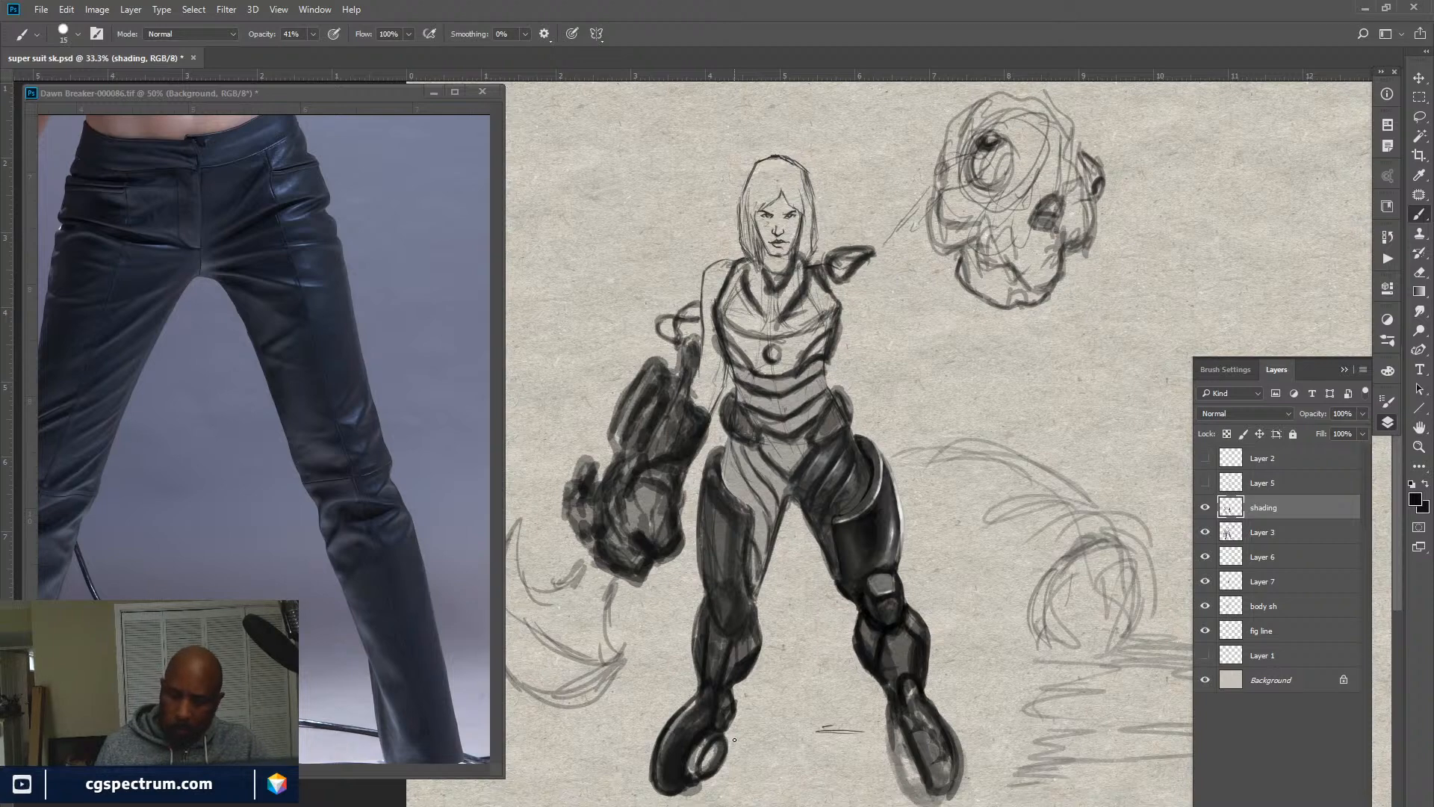
key("bracketleft")
key("bracketleft")
key("bracketleft")
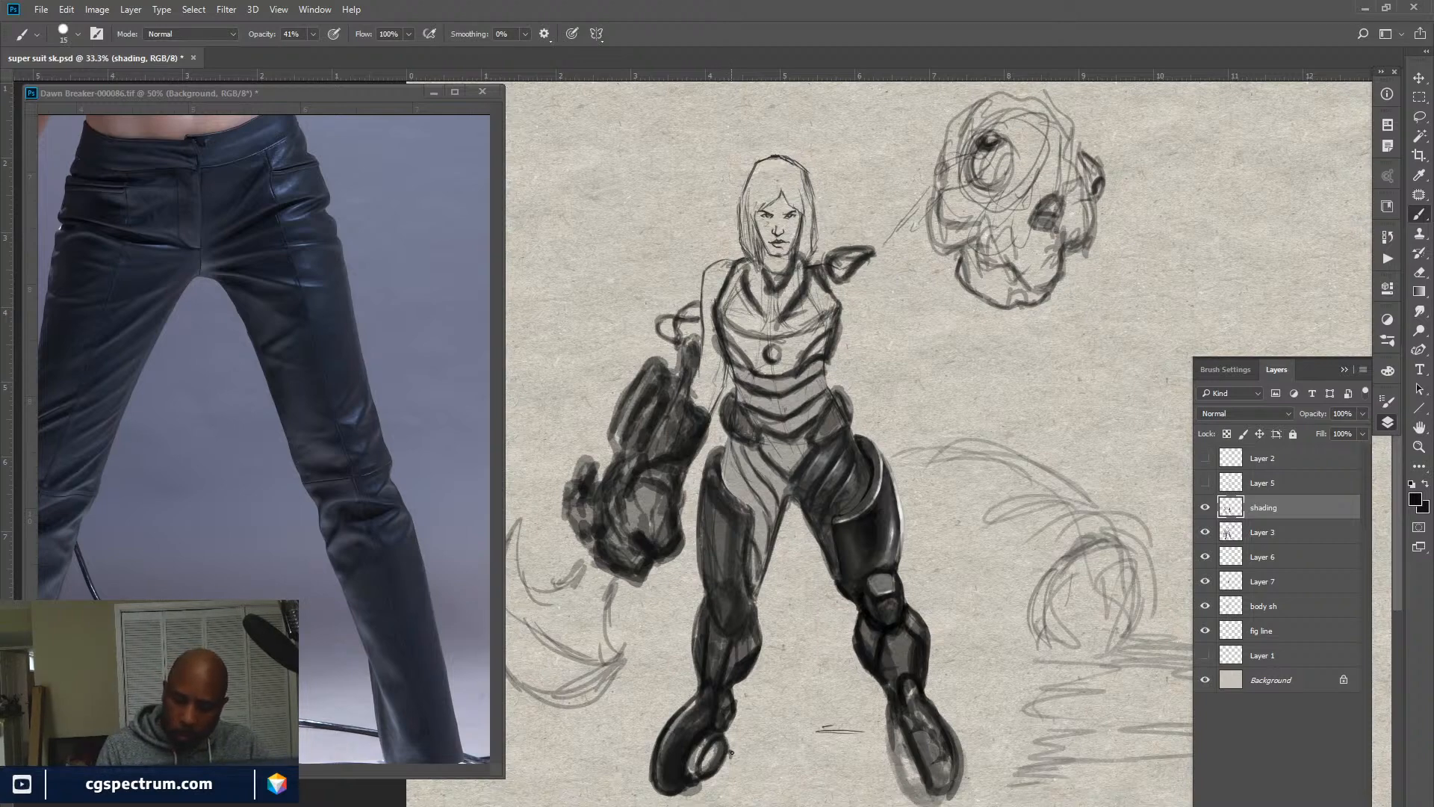
left_click_drag(729, 752, 695, 790)
left_click_drag(712, 778, 690, 793)
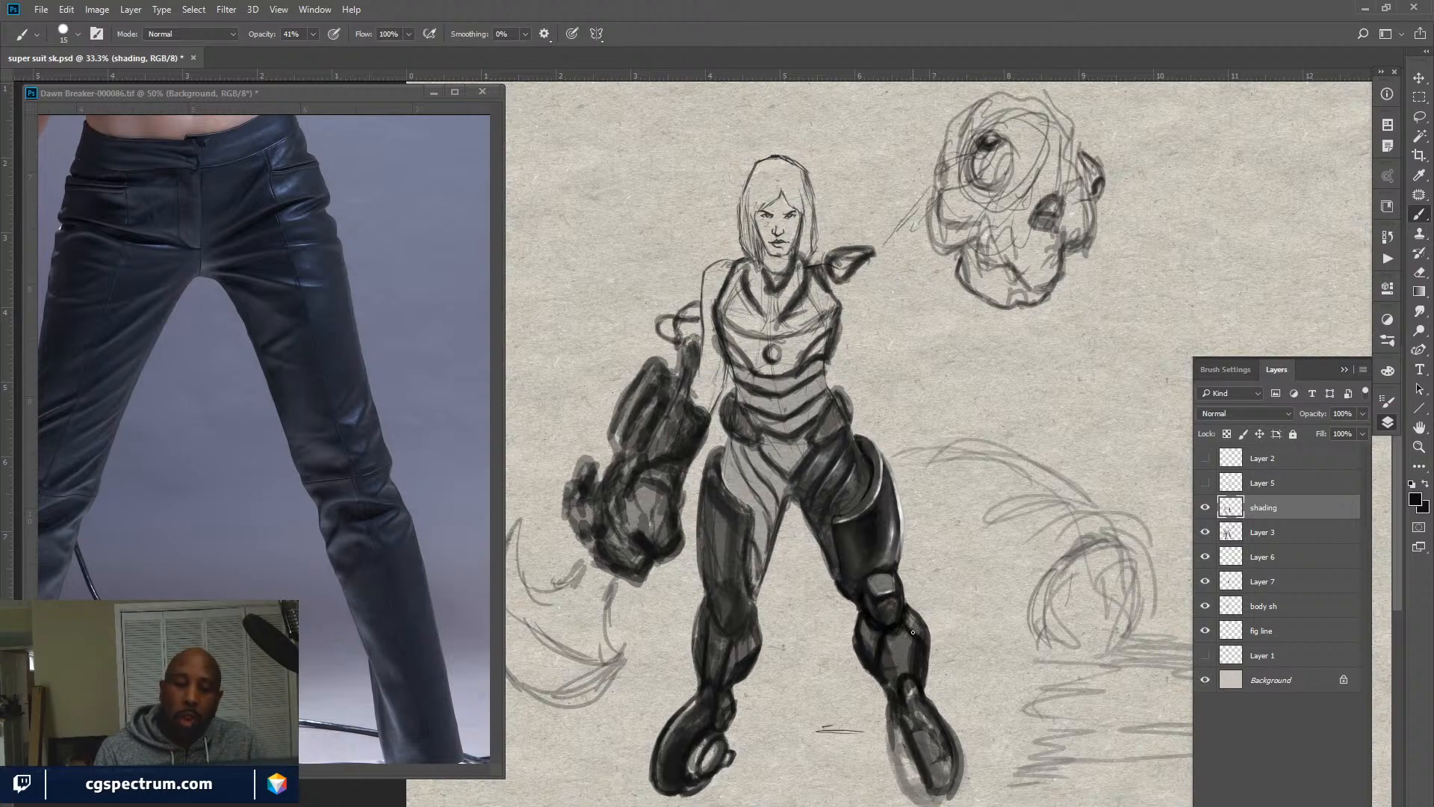
left_click(1205, 508)
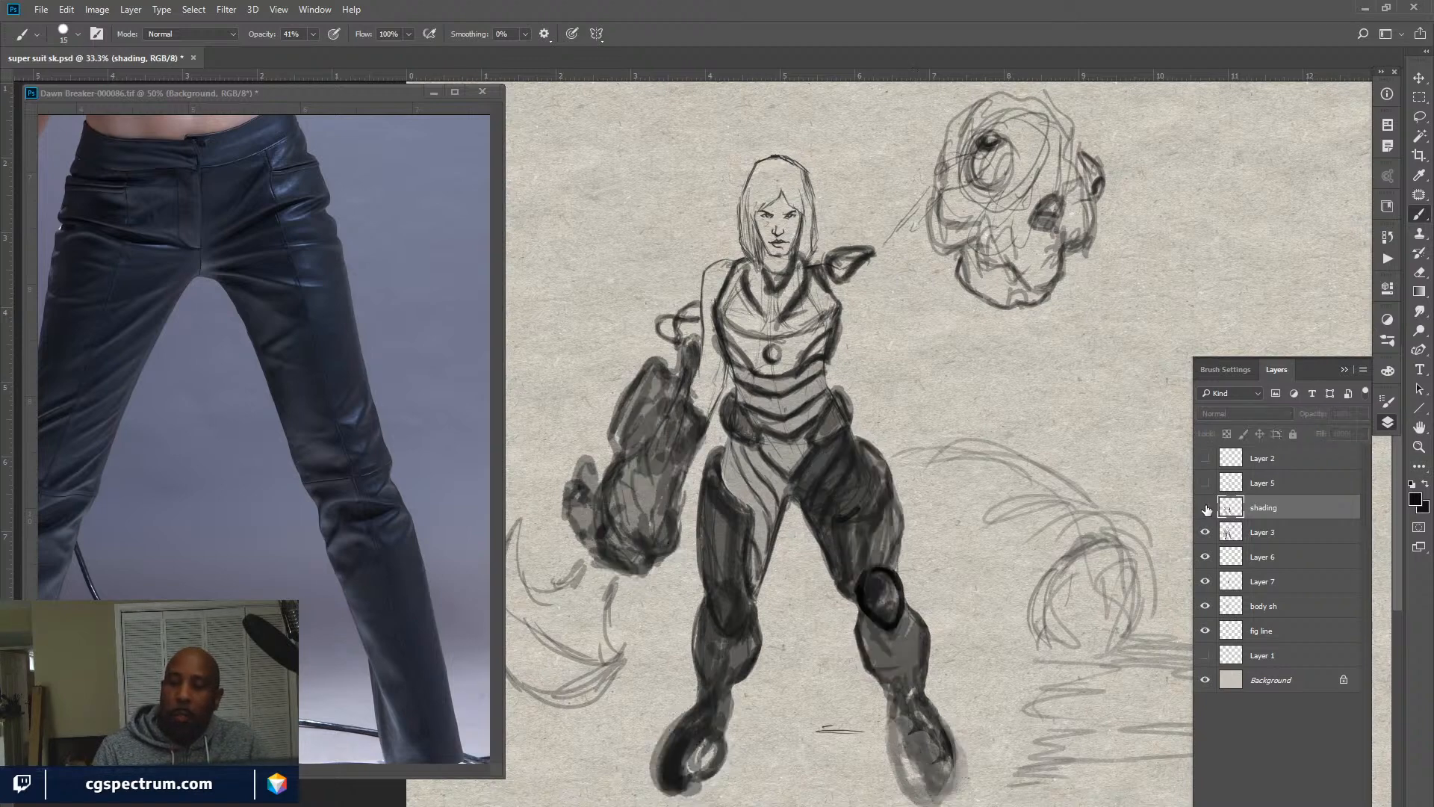
left_click(1205, 508)
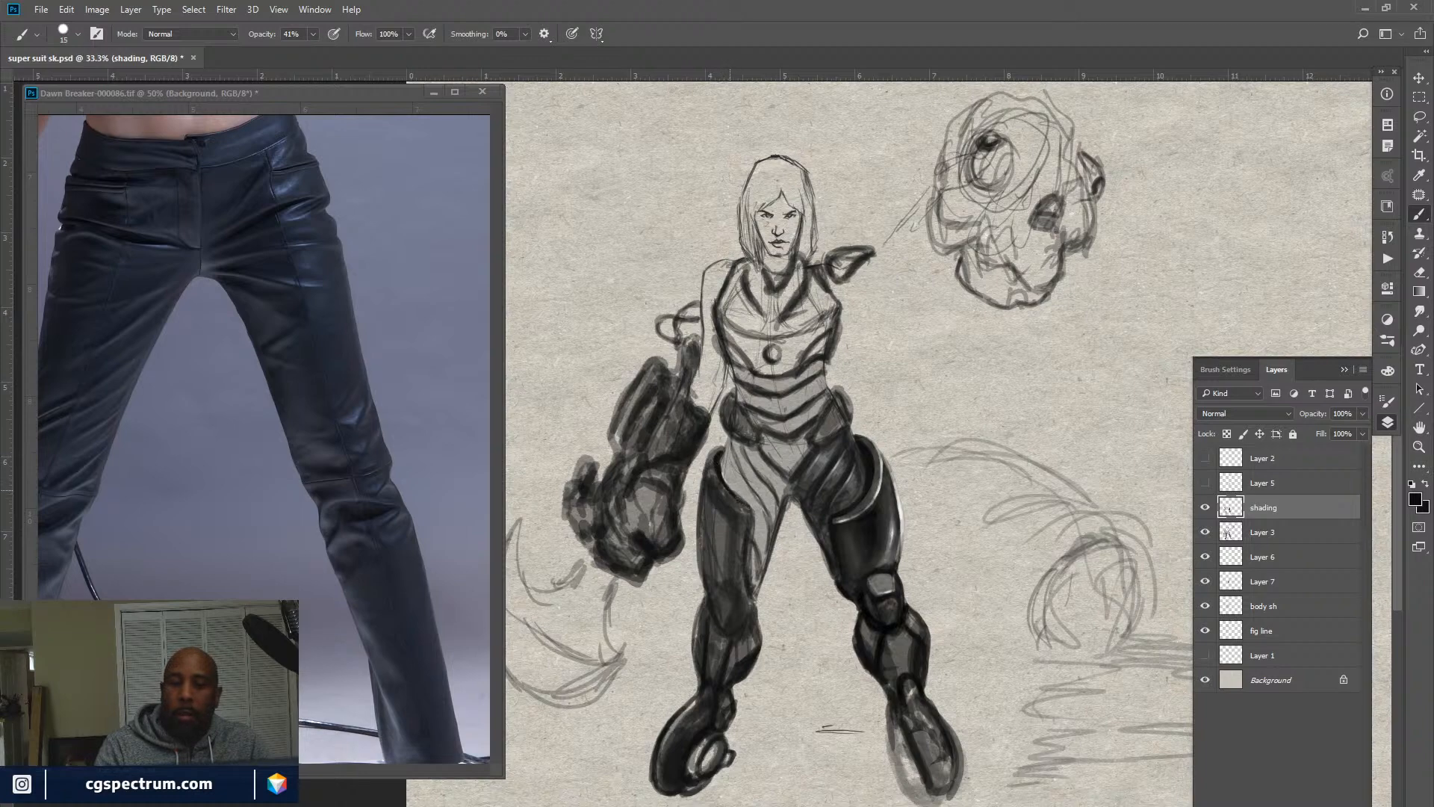
Draw the curved upper rim of the unshaded thigh's armour plate on the shading layer, and compare against the hidden layer.
left_click_drag(737, 498, 748, 508)
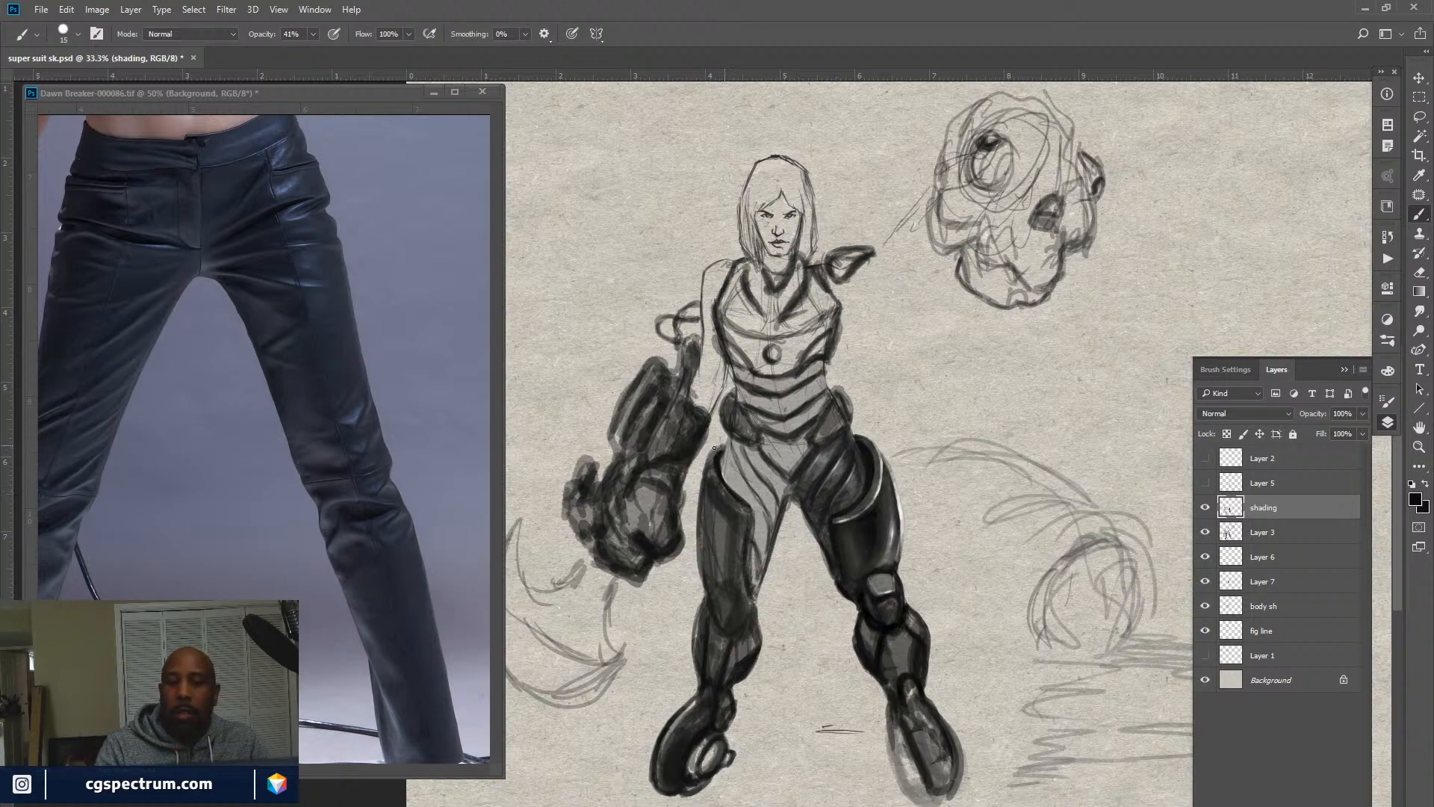
left_click_drag(707, 464, 749, 509)
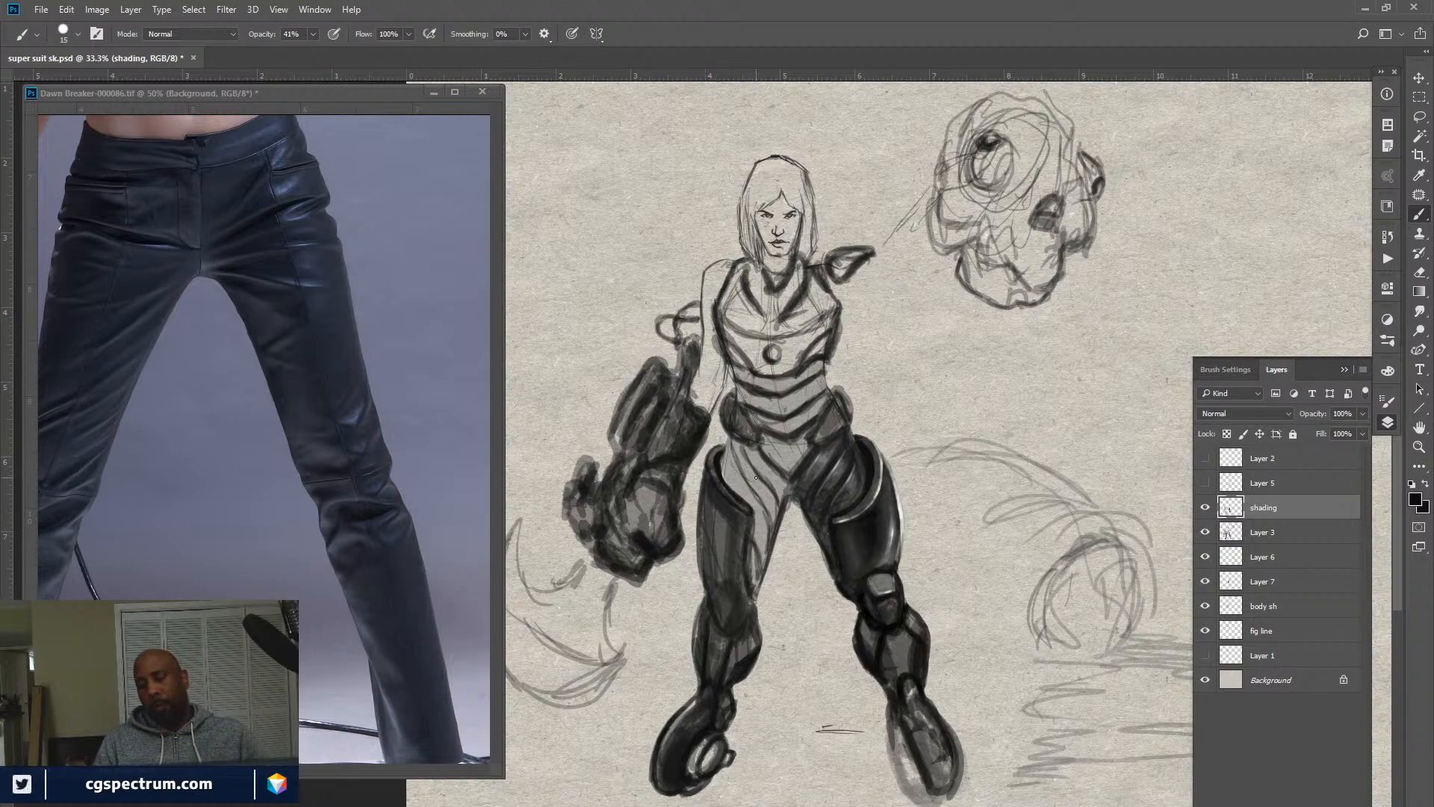
left_click(1205, 508)
left_click(1205, 509)
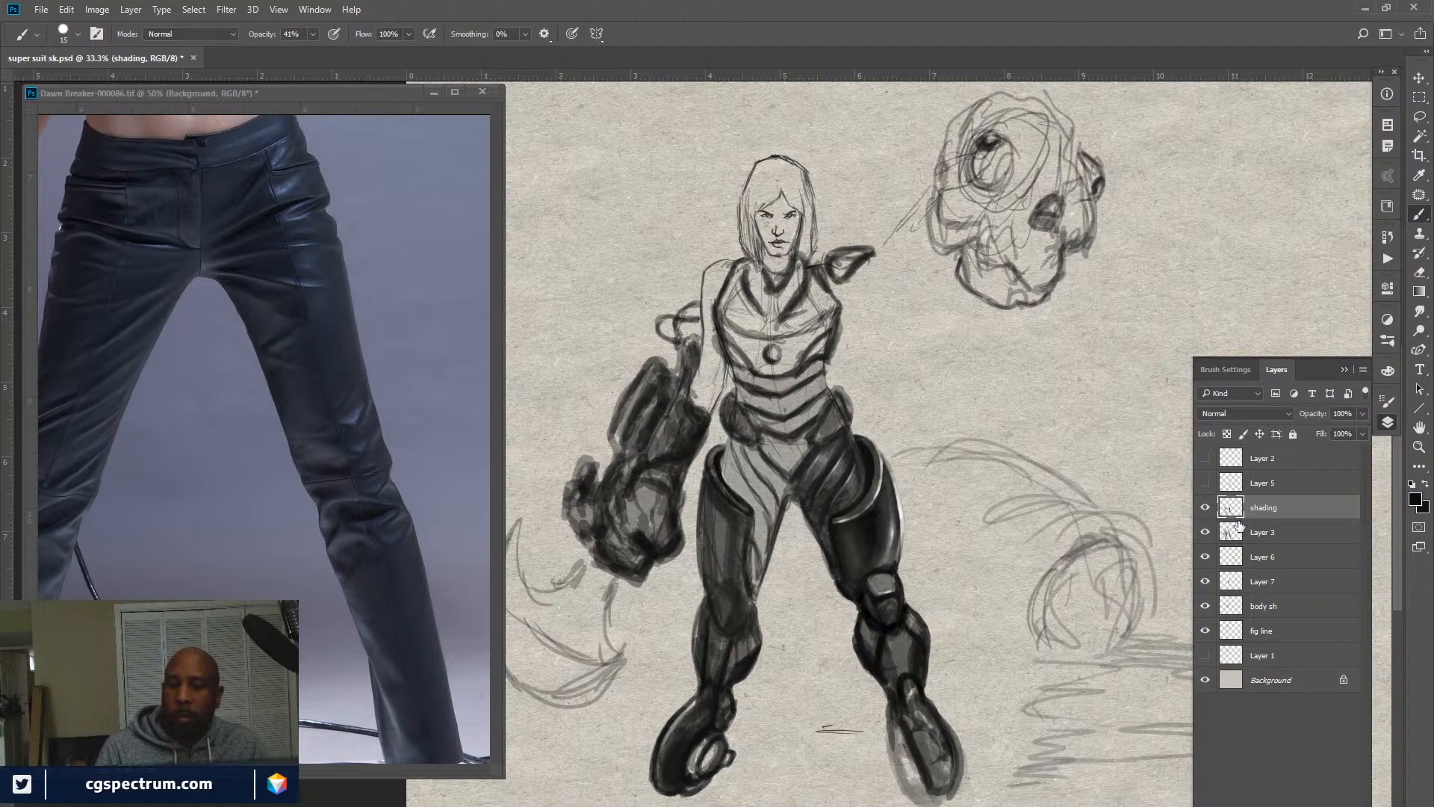
Add a new layer directly above Layer 1 and enlarge the brush for painting the head area.
left_click(1262, 655)
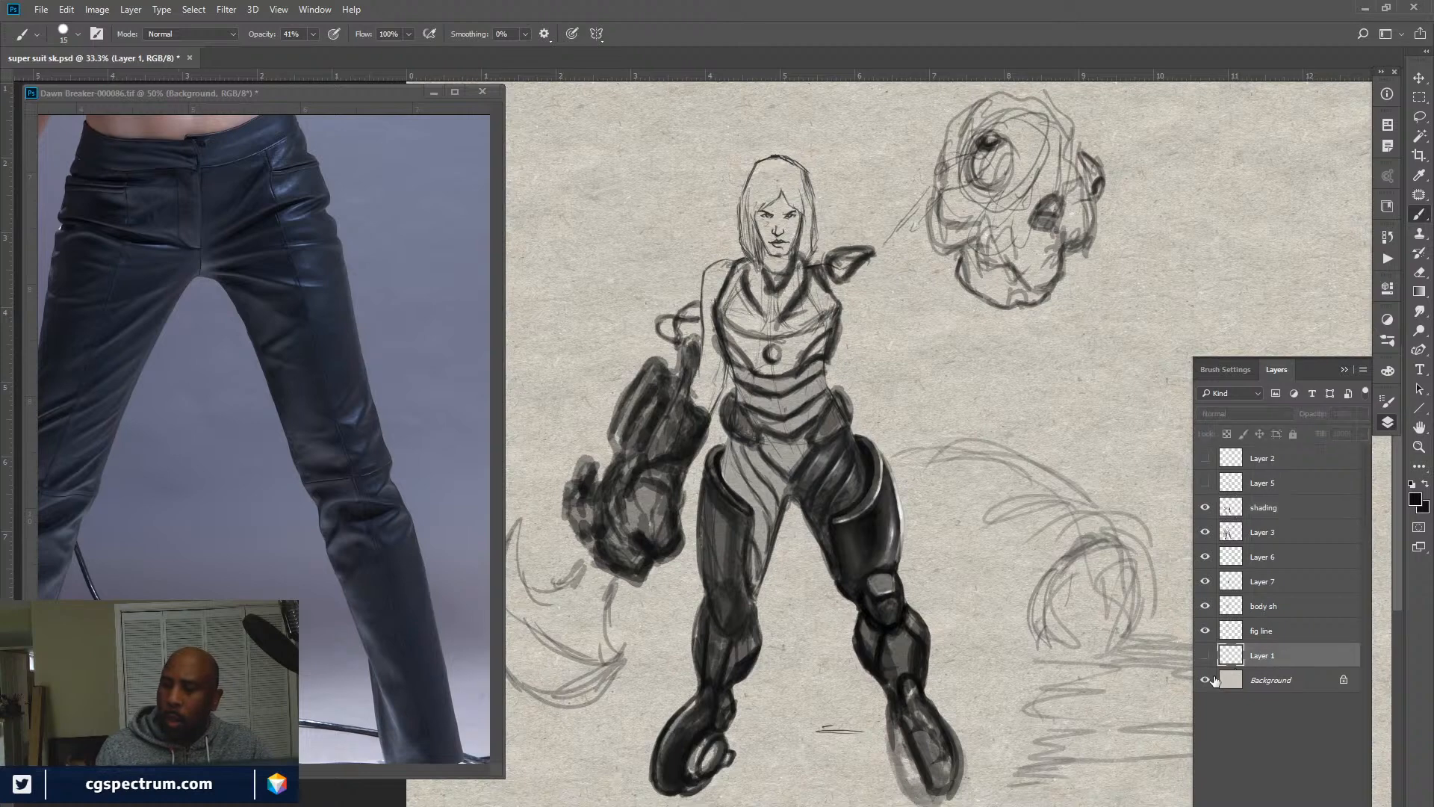
key("ctrl+shift+alt+n")
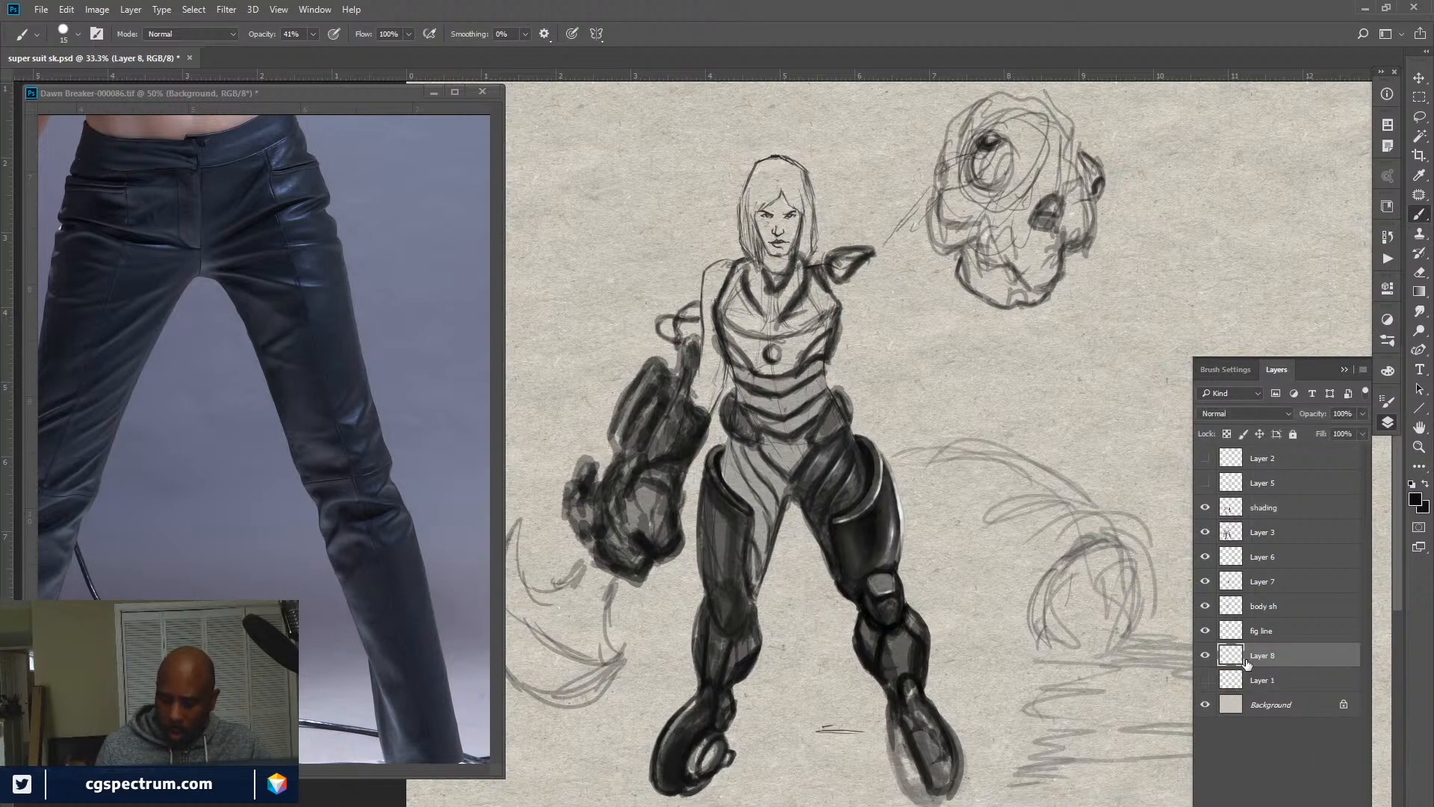
key("ctrl+plus")
key("ctrl+plus")
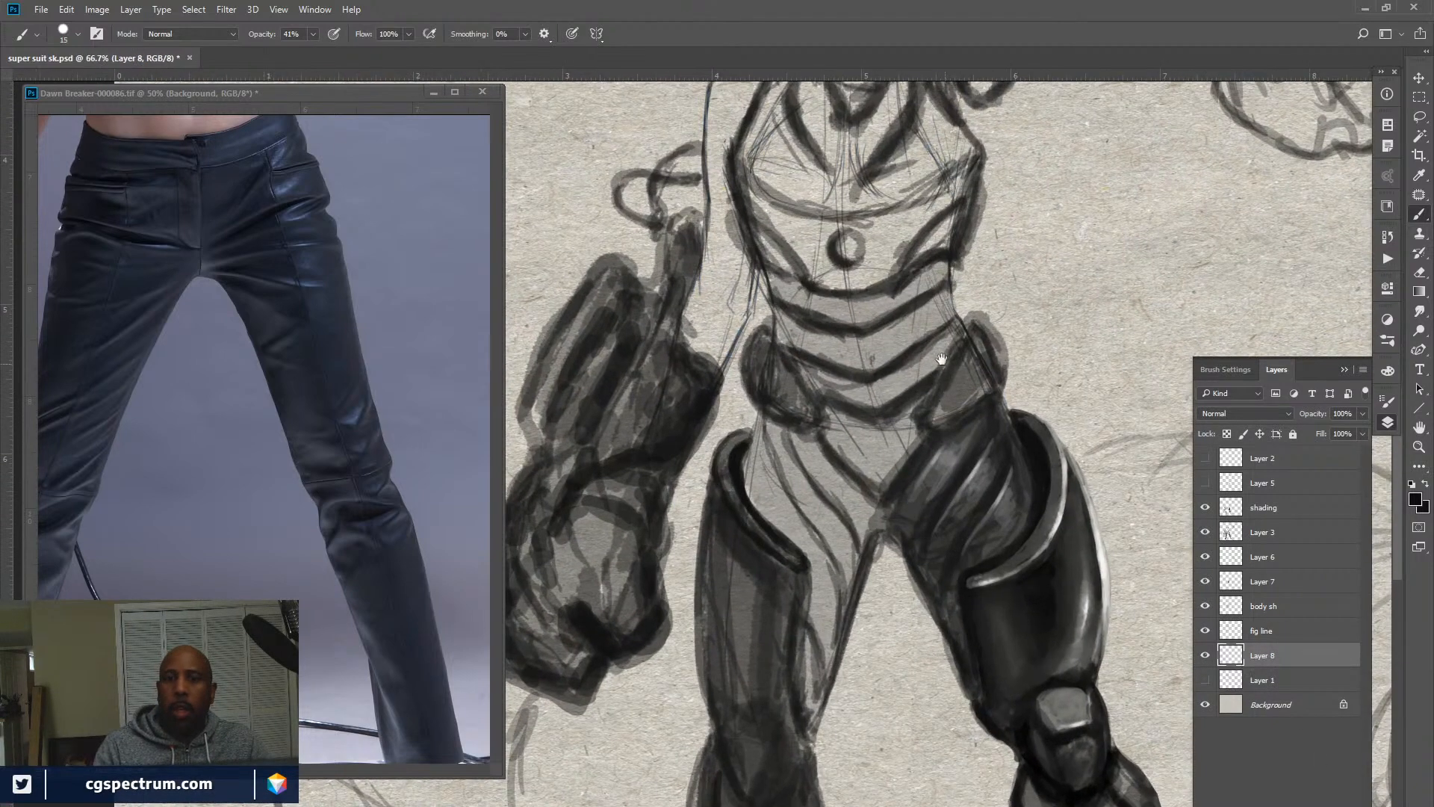
left_click_drag(933, 438, 910, 711)
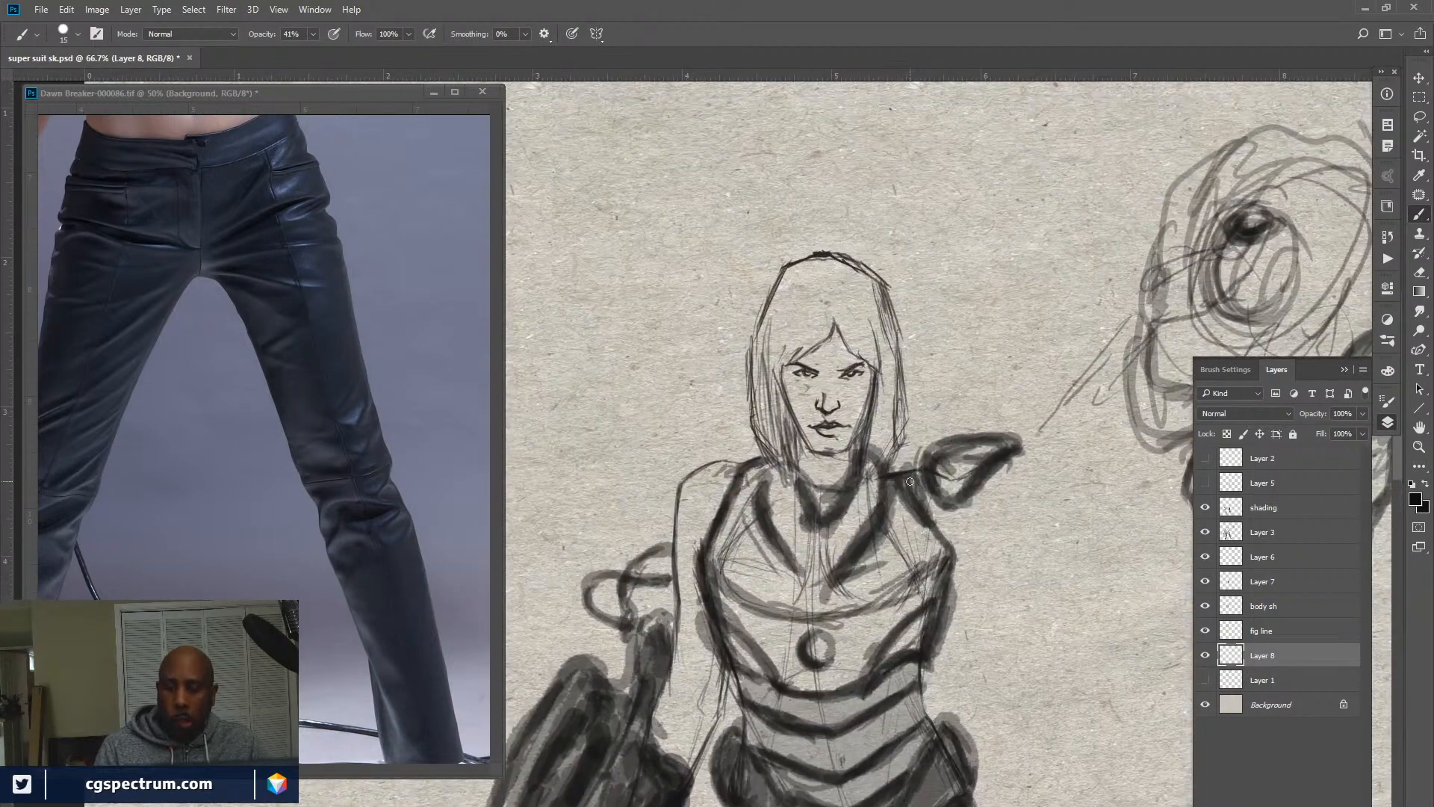
key("bracketright")
key("bracketright")
key("bracketright")
key("bracketright")
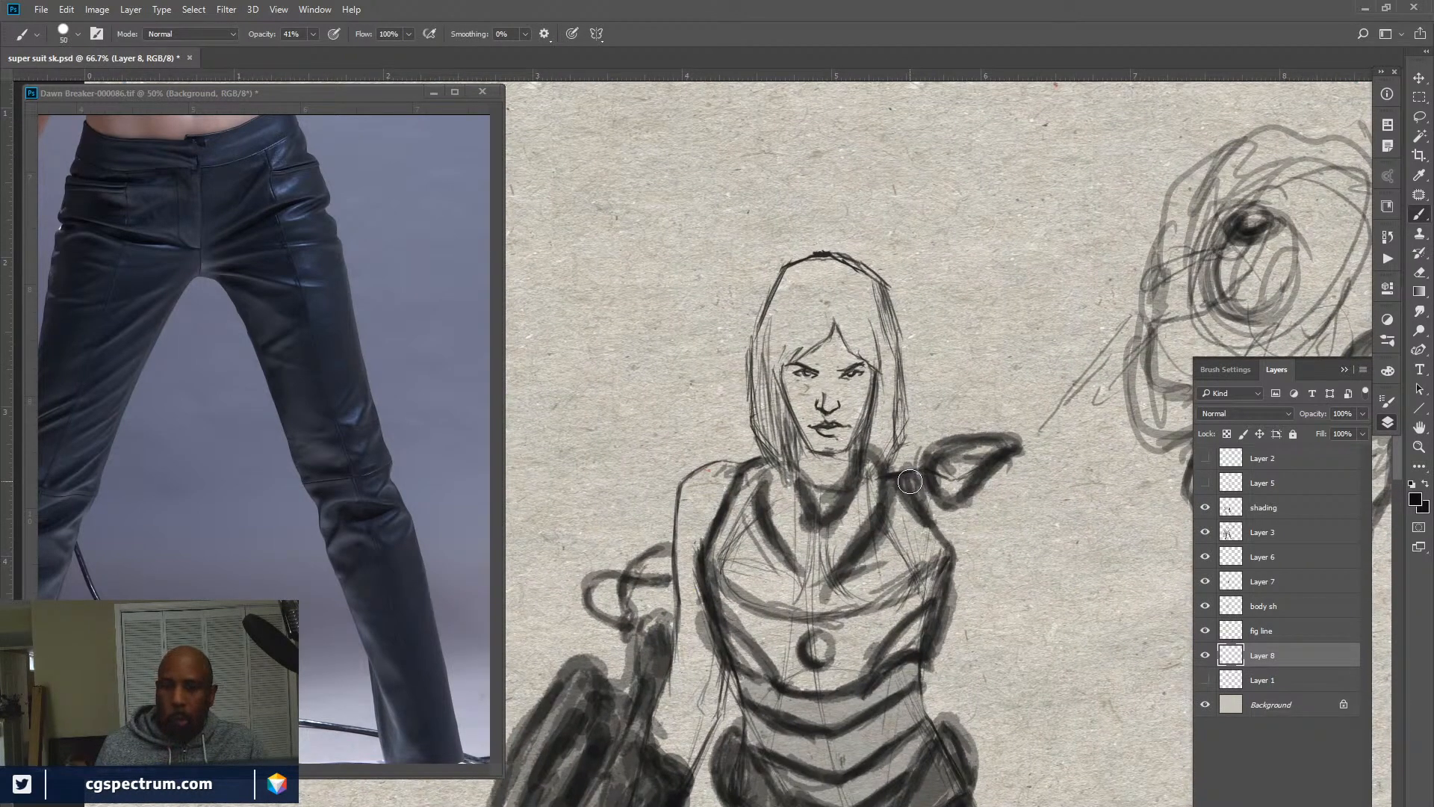
Fill the sketched face and neck with flat grey at 41% brush opacity, using the reference photo's face at 100% zoom as a guide.
left_click_drag(414, 388, 409, 703)
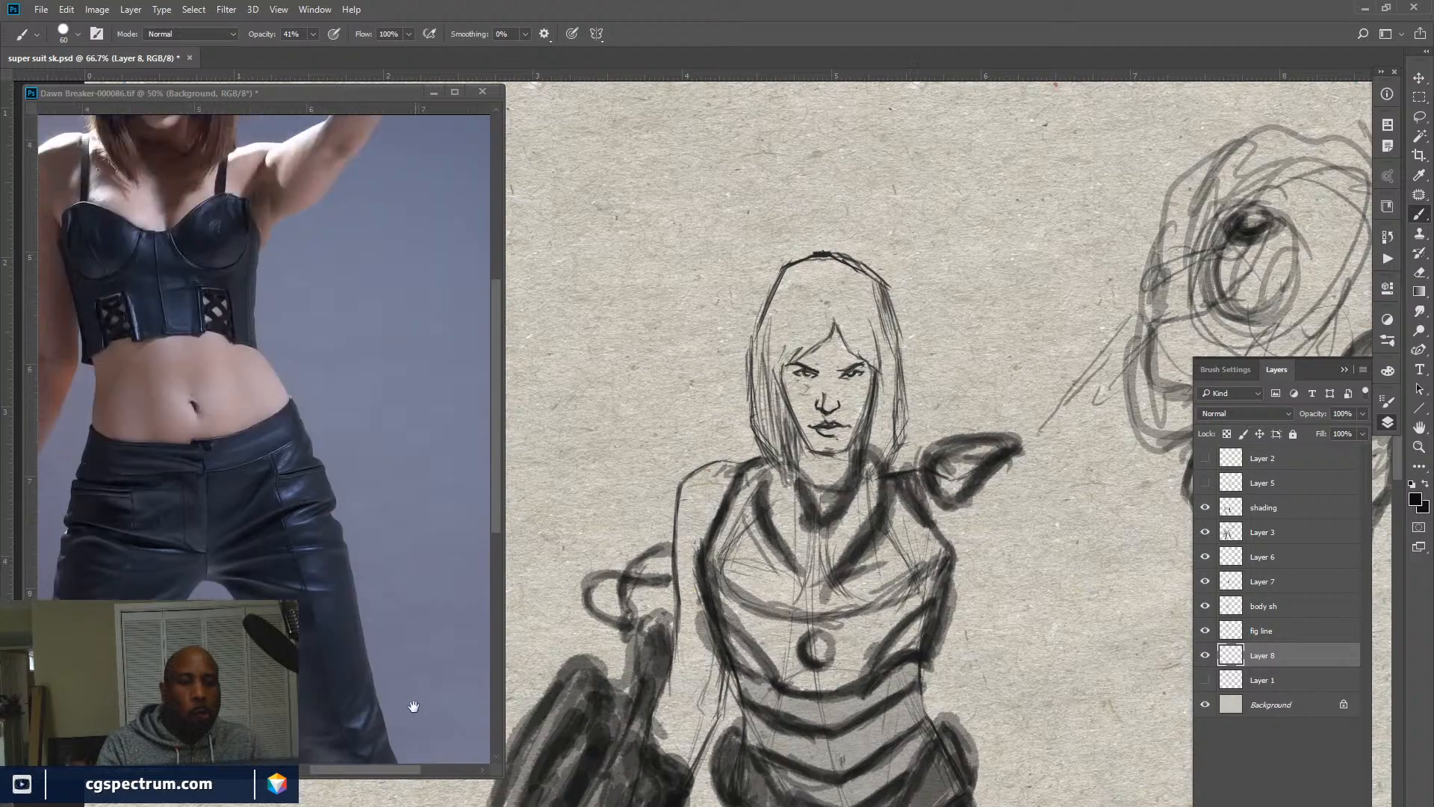
left_click_drag(404, 518, 422, 466)
key("ctrl+plus")
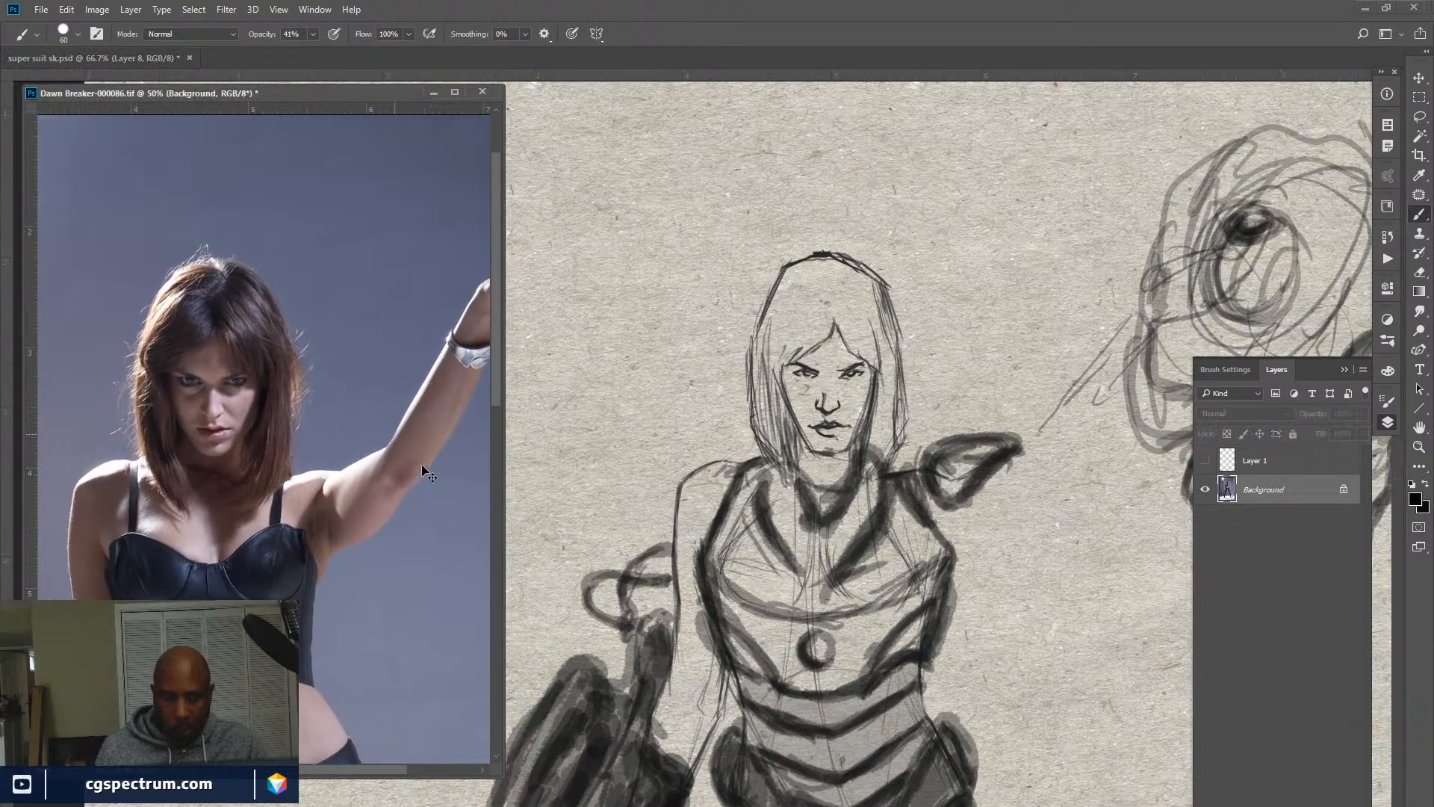
key("ctrl+plus")
left_click_drag(290, 566, 386, 588)
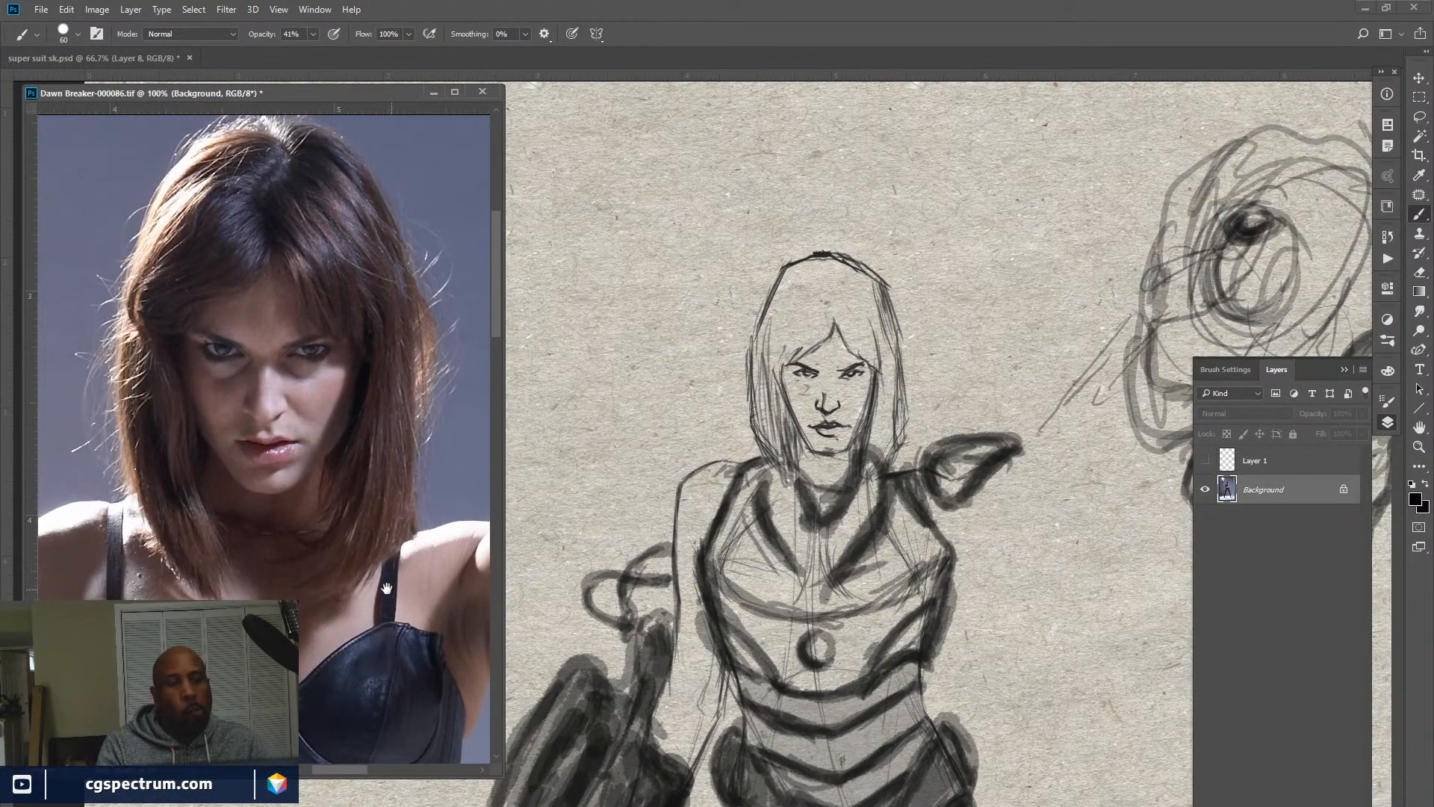
left_click(824, 340)
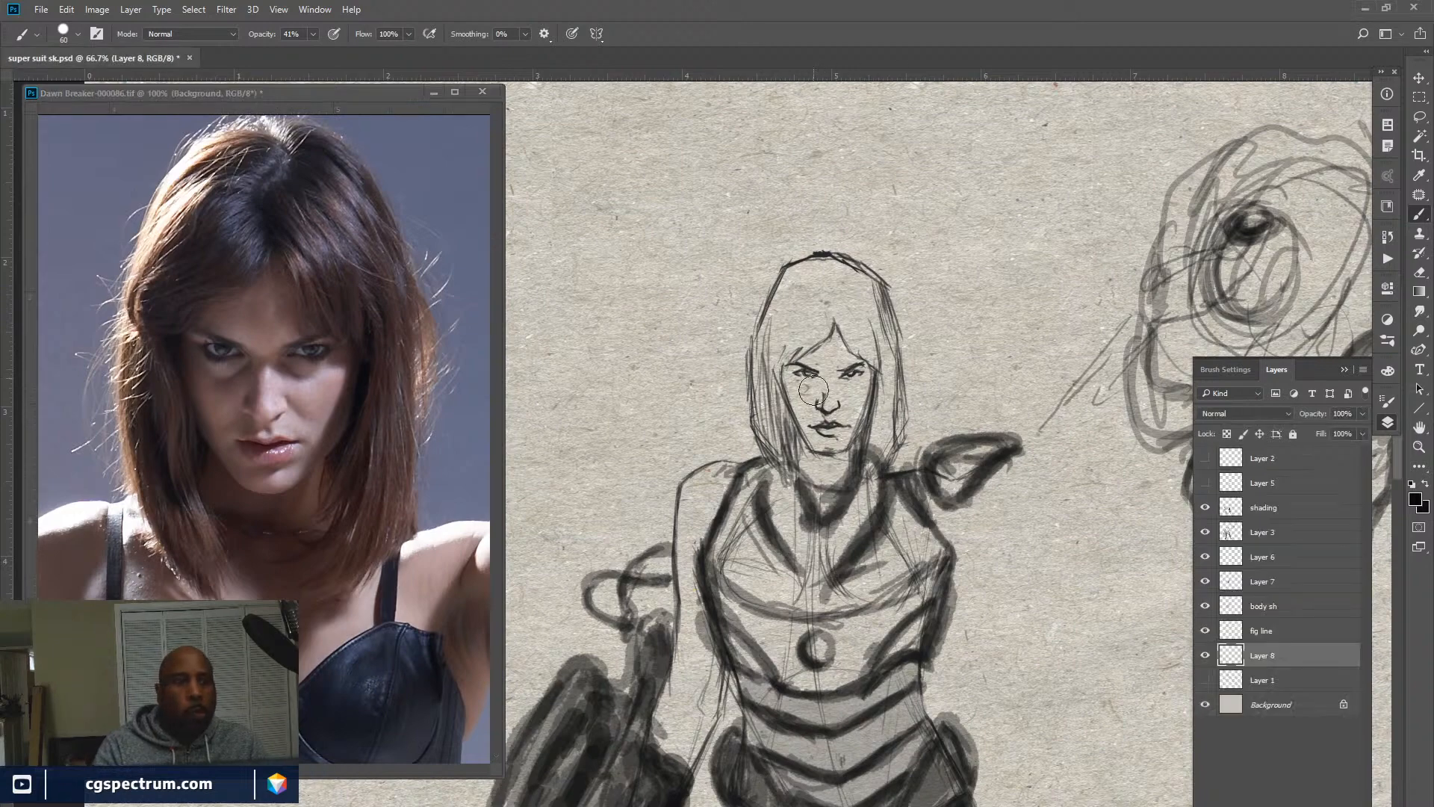
mouse_move(838, 340)
left_mouse_down()
mouse_move(800, 390)
mouse_move(818, 433)
mouse_move(794, 373)
mouse_move(815, 470)
mouse_move(830, 438)
mouse_move(827, 499)
mouse_move(843, 400)
mouse_move(837, 459)
mouse_move(861, 395)
mouse_move(831, 397)
mouse_move(834, 370)
mouse_move(830, 395)
mouse_move(834, 336)
left_mouse_up()
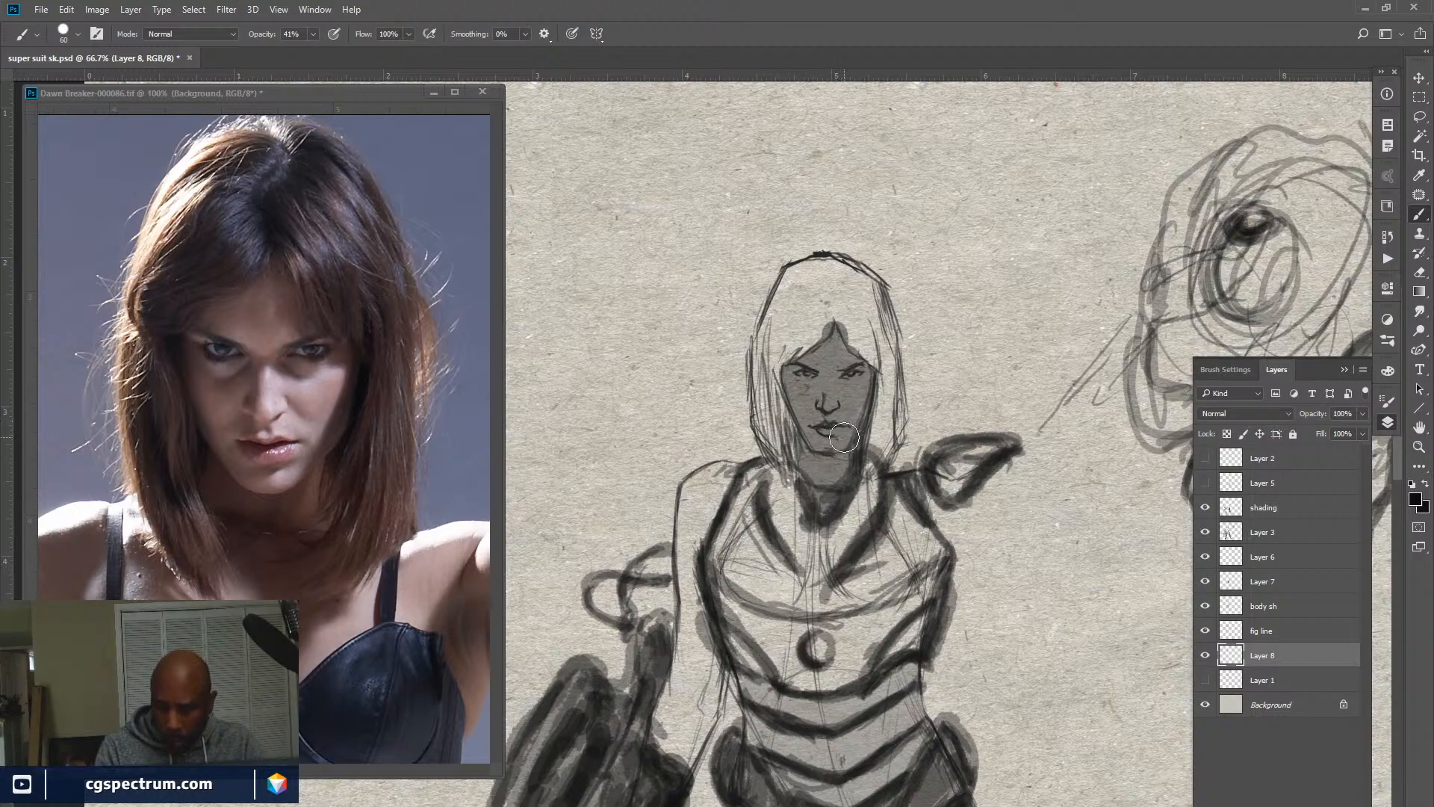
Set up the Eraser with a hard round 30 px tip at 33% opacity for lightening the face on Layer 8.
key("F5")
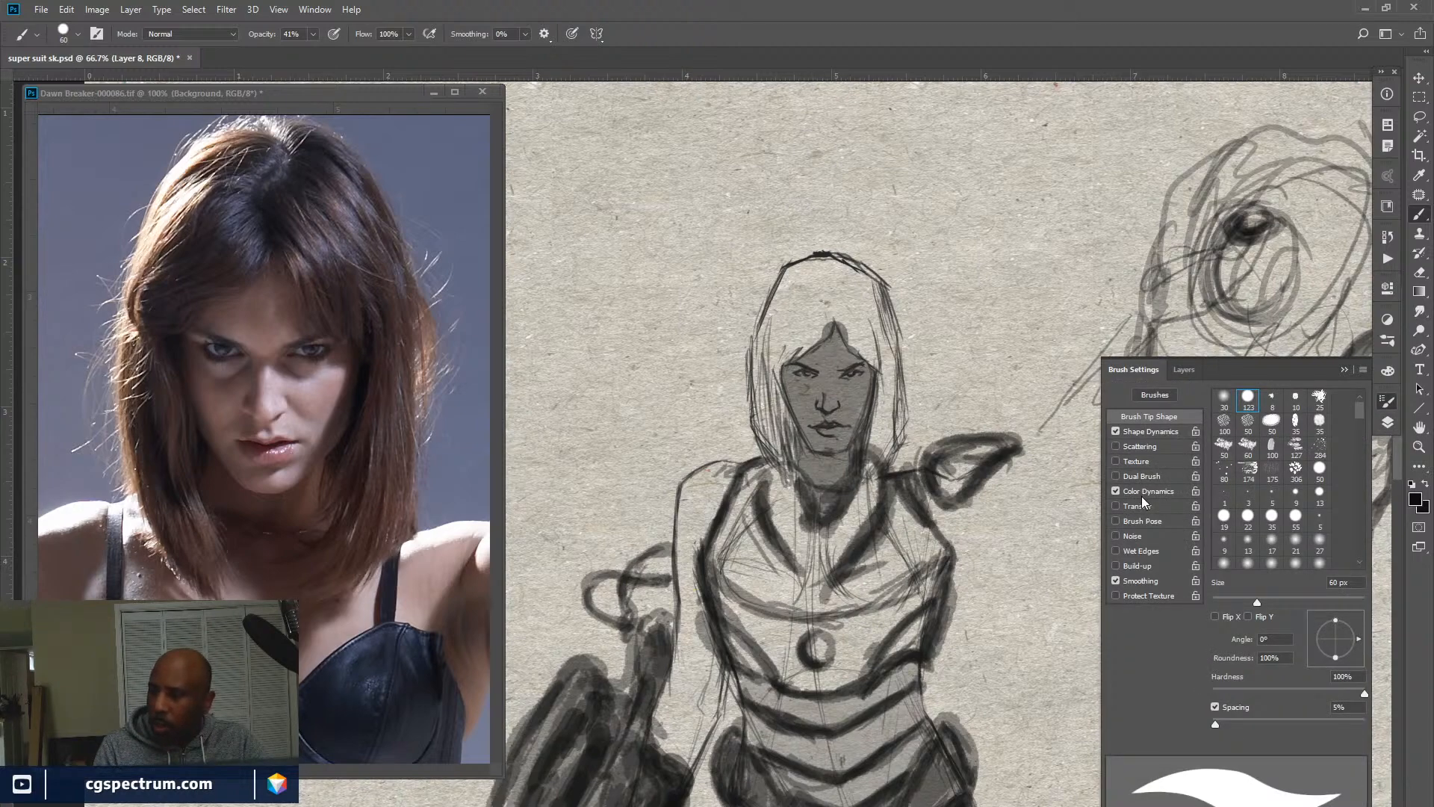
key("e")
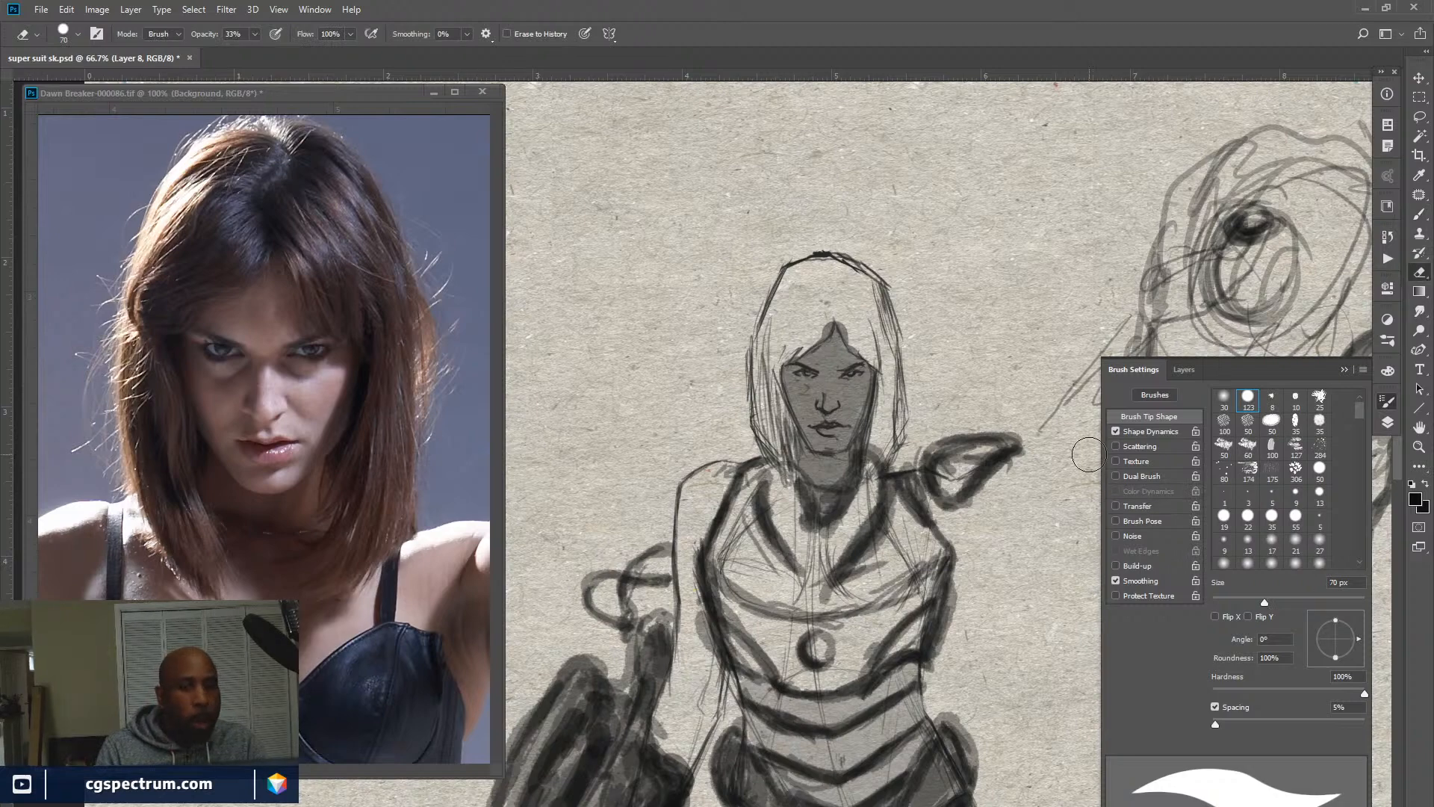
left_click_drag(847, 493, 845, 494)
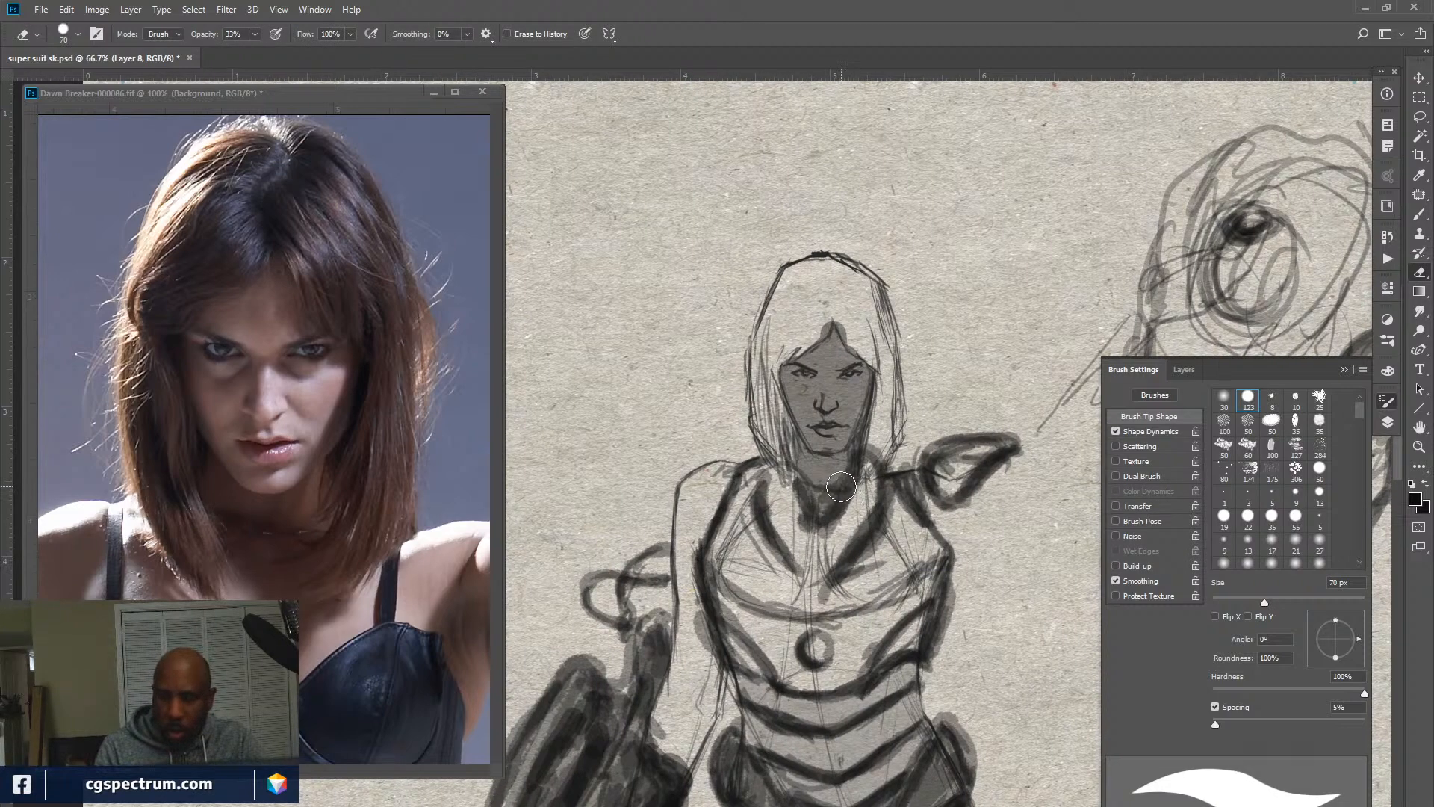
key("bracketleft")
key("bracketleft")
key("bracketleft")
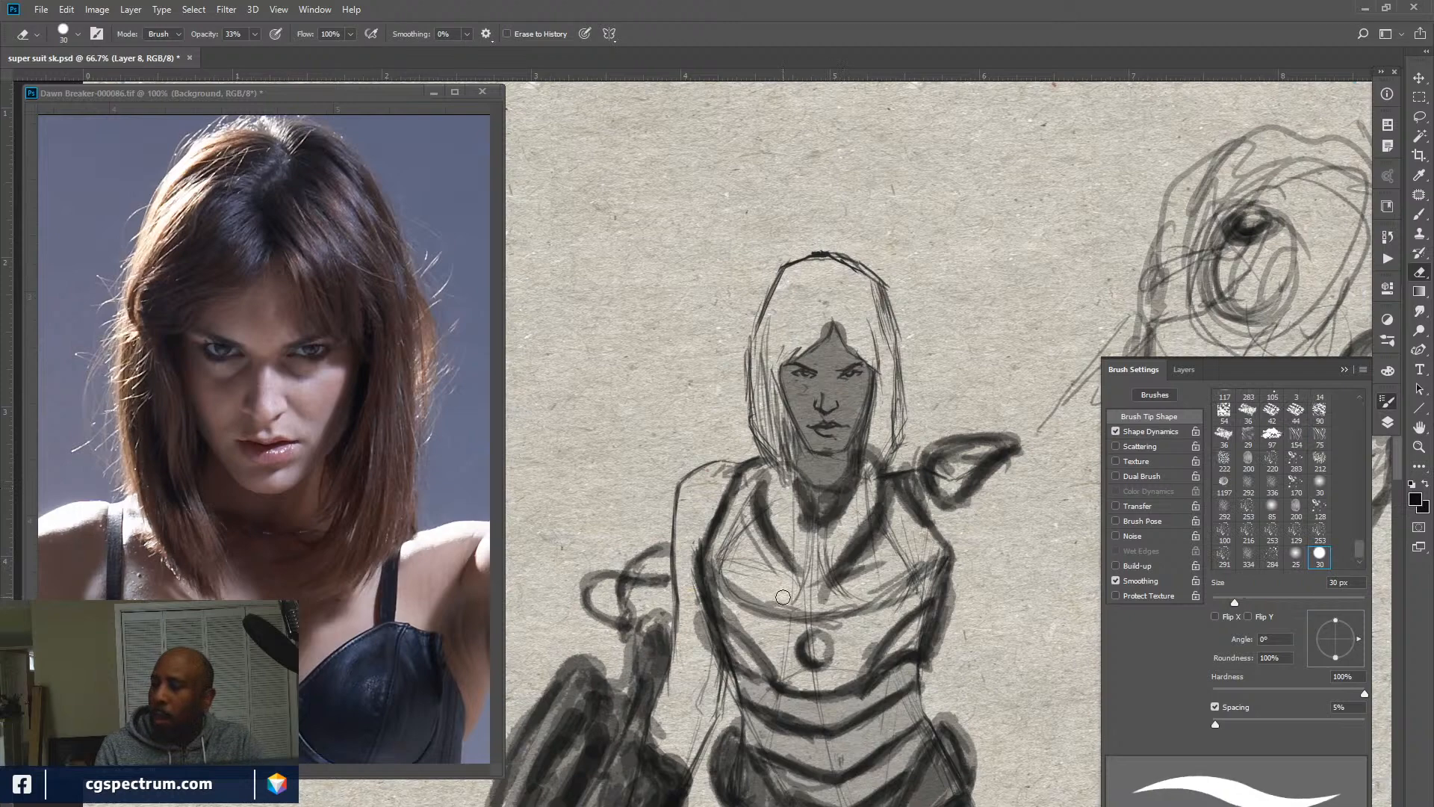
left_click(1183, 370)
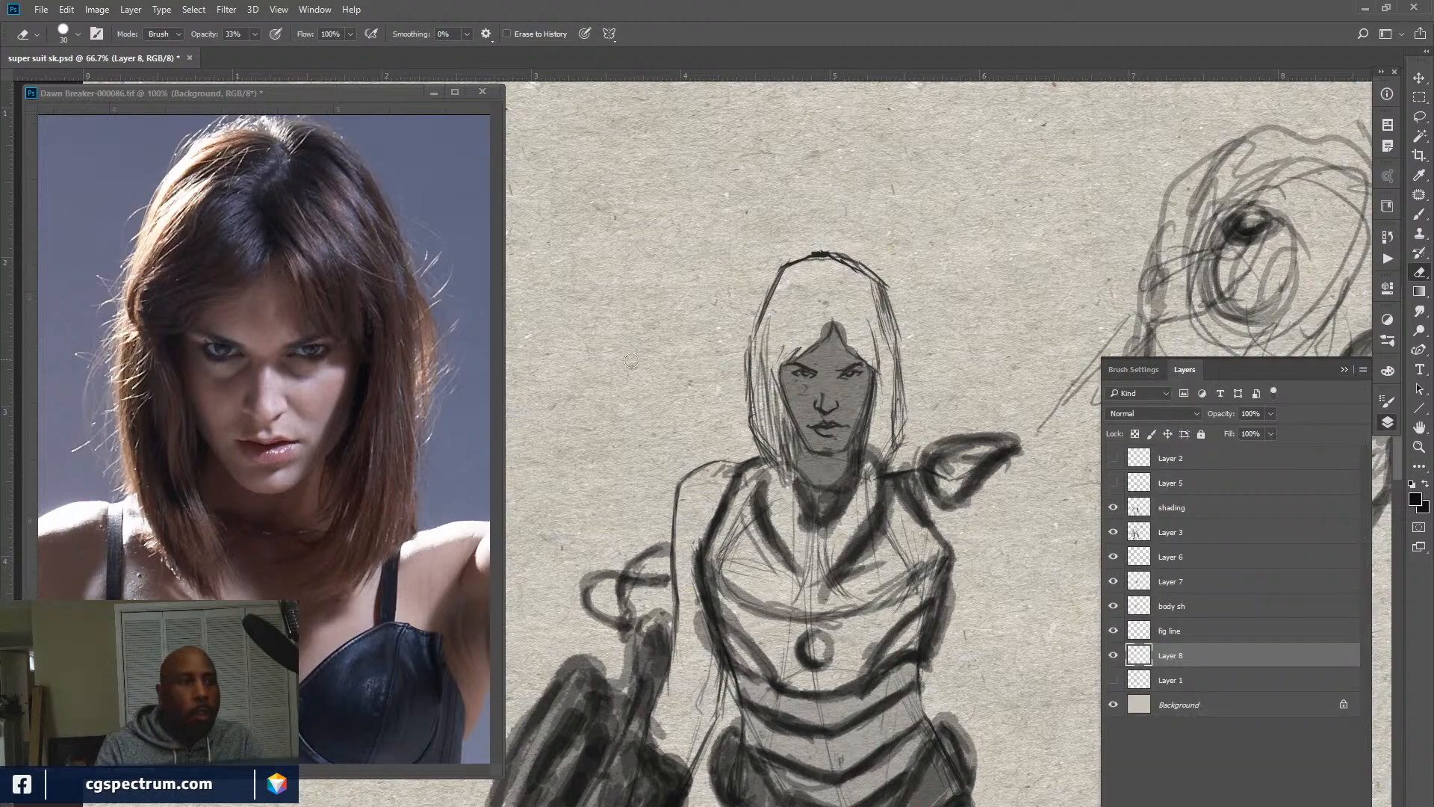
key("F5")
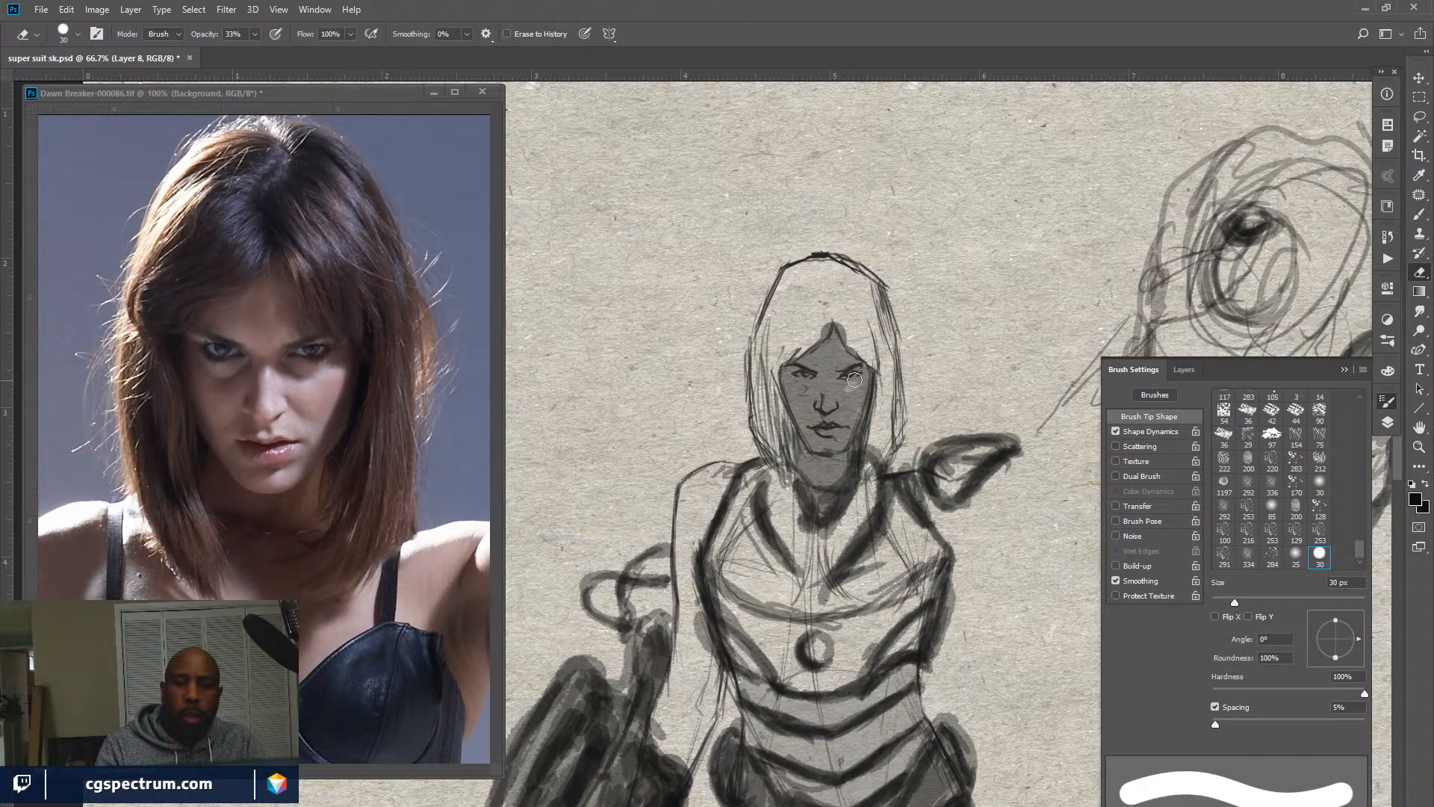
Try lightening the cheek below the eye by erasing directly on Layer 8, and undo the strokes.
left_click_drag(850, 383, 855, 391)
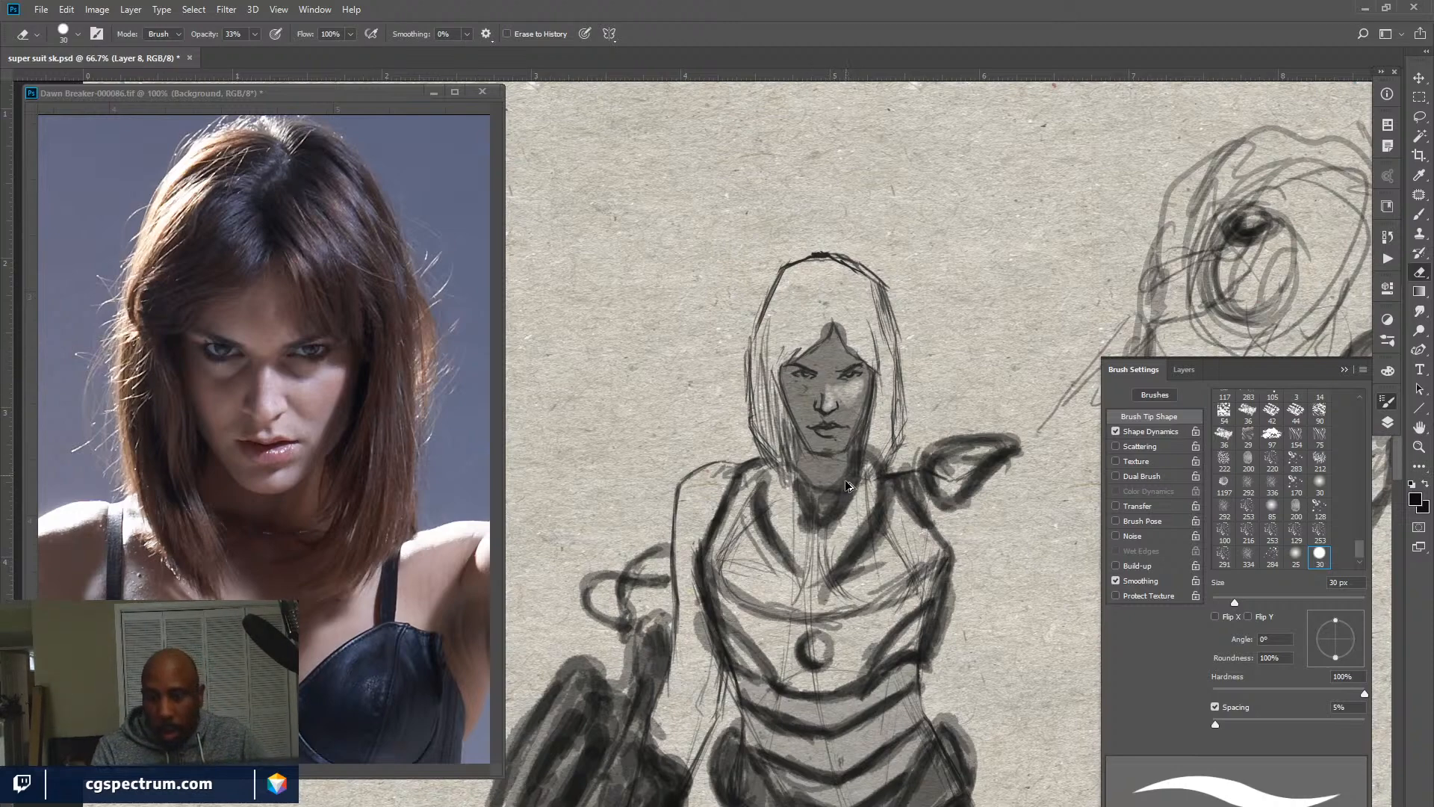
key("ctrl+alt+z")
key("ctrl+alt+z")
key("ctrl+alt+z")
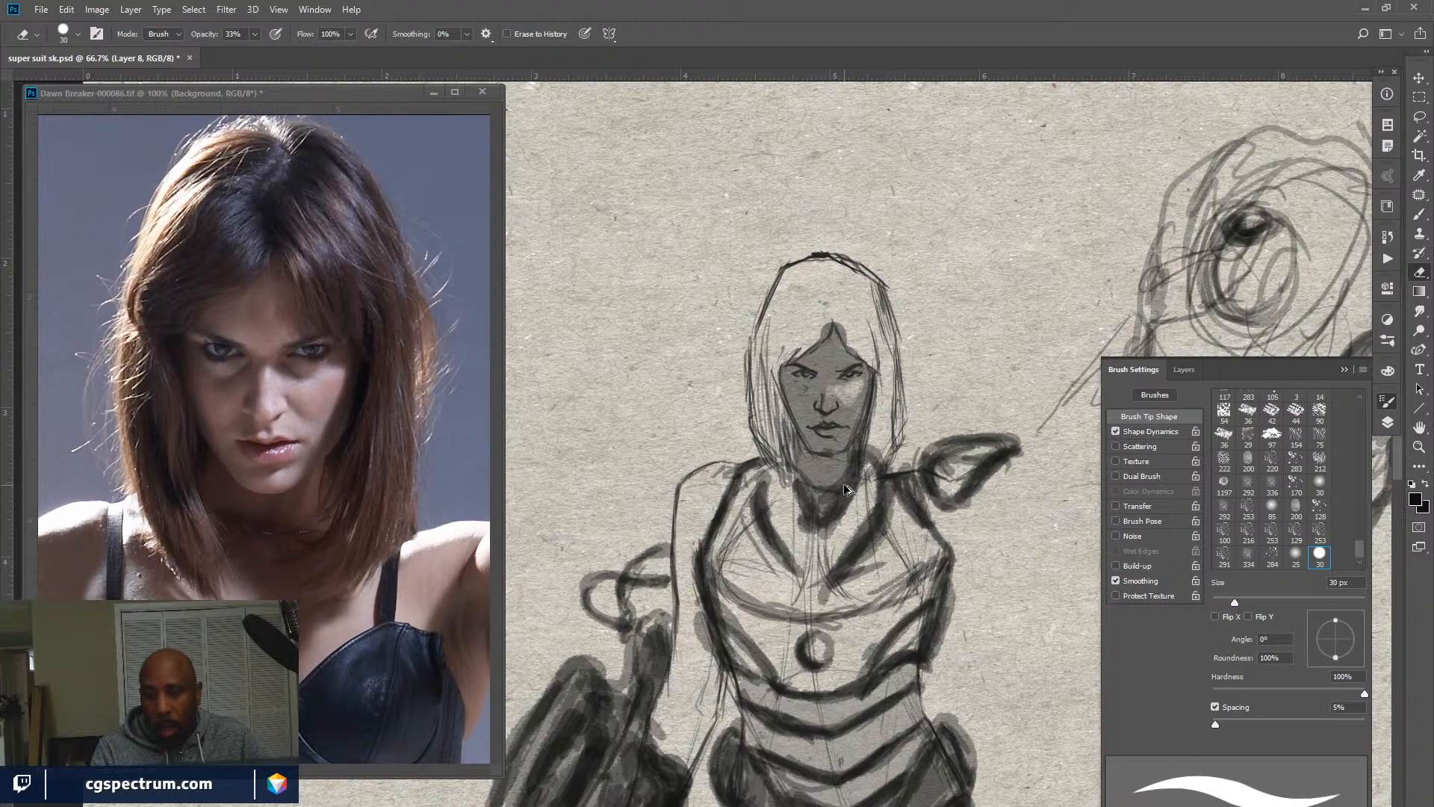
key("ctrl+alt+z")
key("ctrl+alt+z")
key("ctrl+alt+z")
key("ctrl+alt+z")
key("ctrl+alt+z")
Add a layer mask to Layer 8 and lighten the lit cheek and nose bridge on it, reducing the eraser to 20 px at 33% opacity.
left_click(1185, 371)
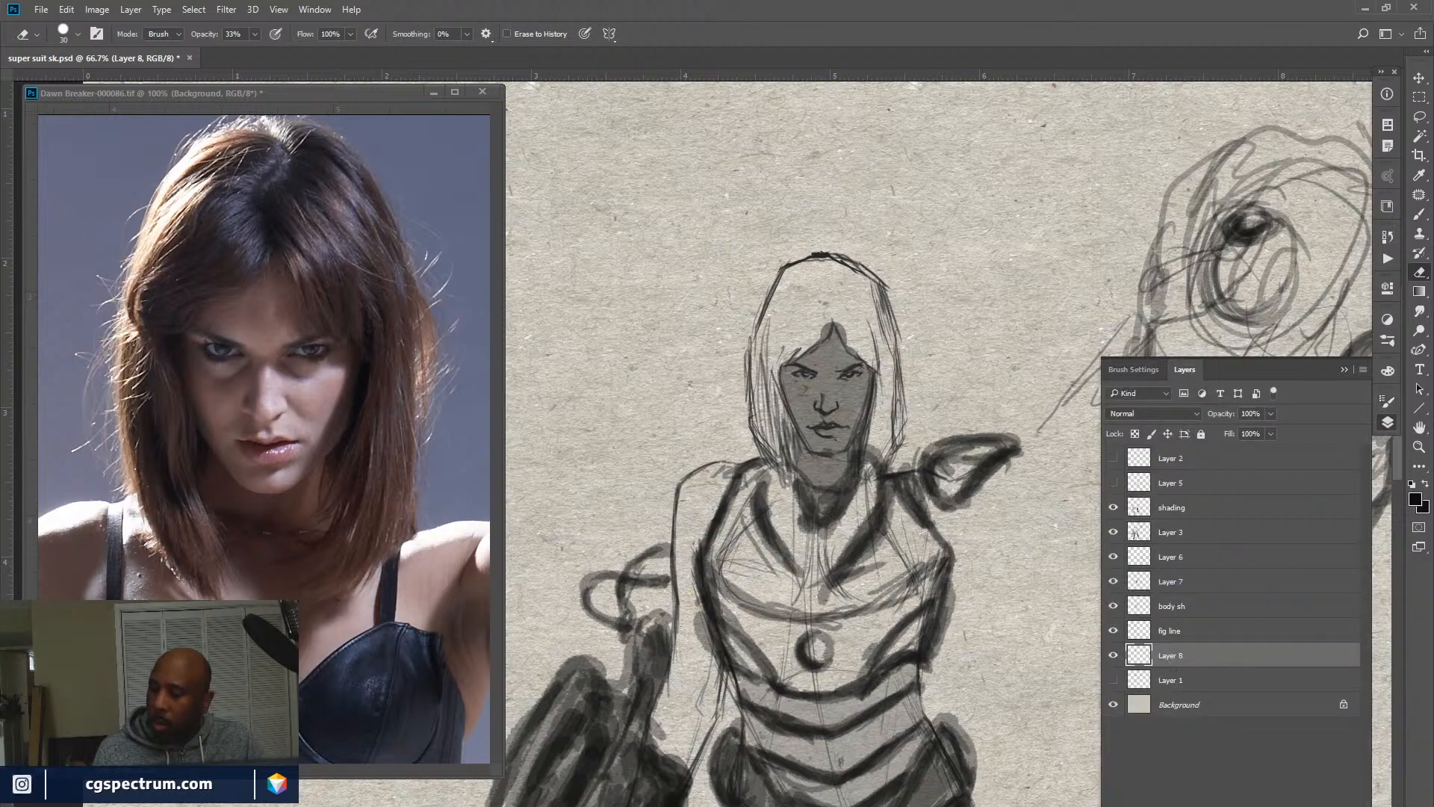
left_click(1212, 805)
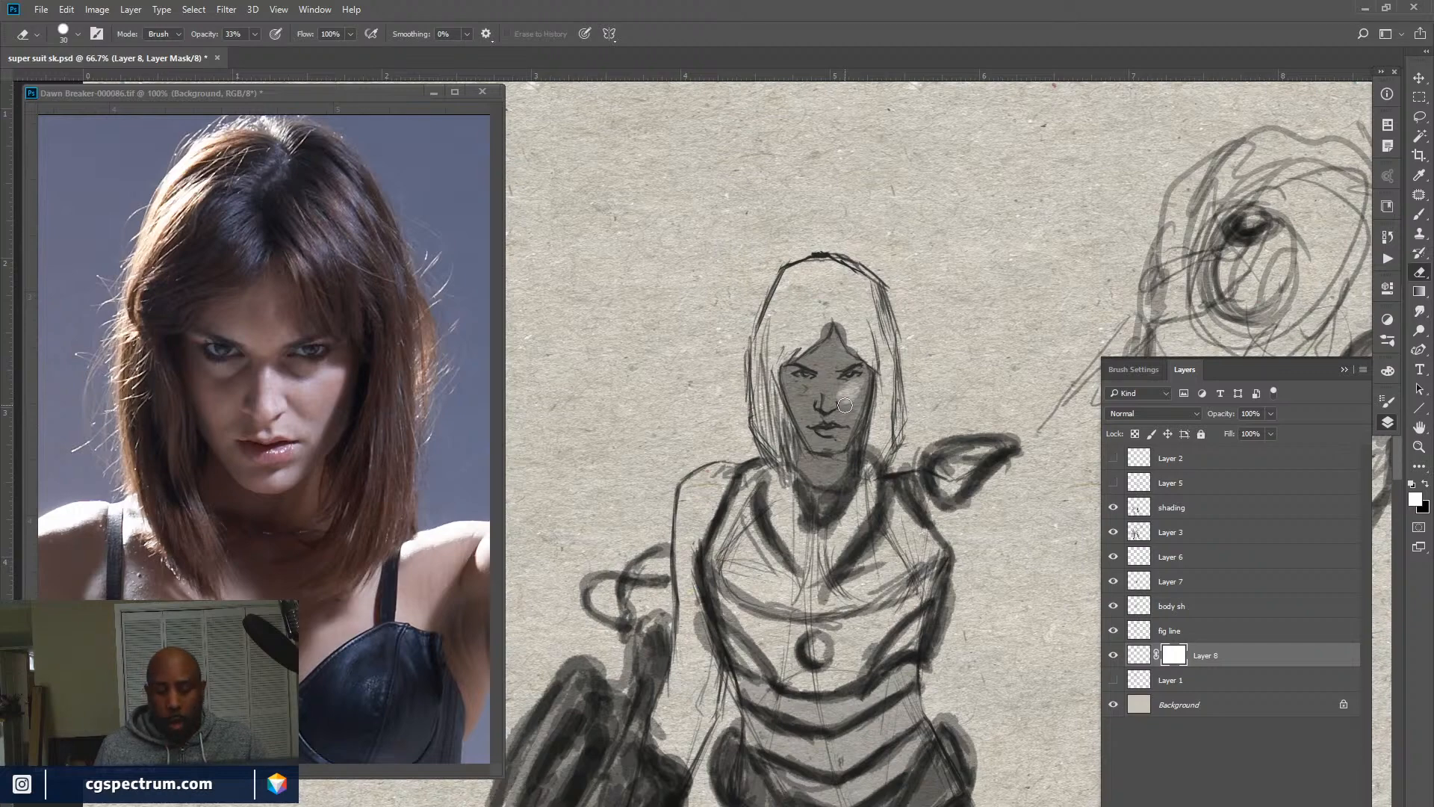
key("ctrl+plus")
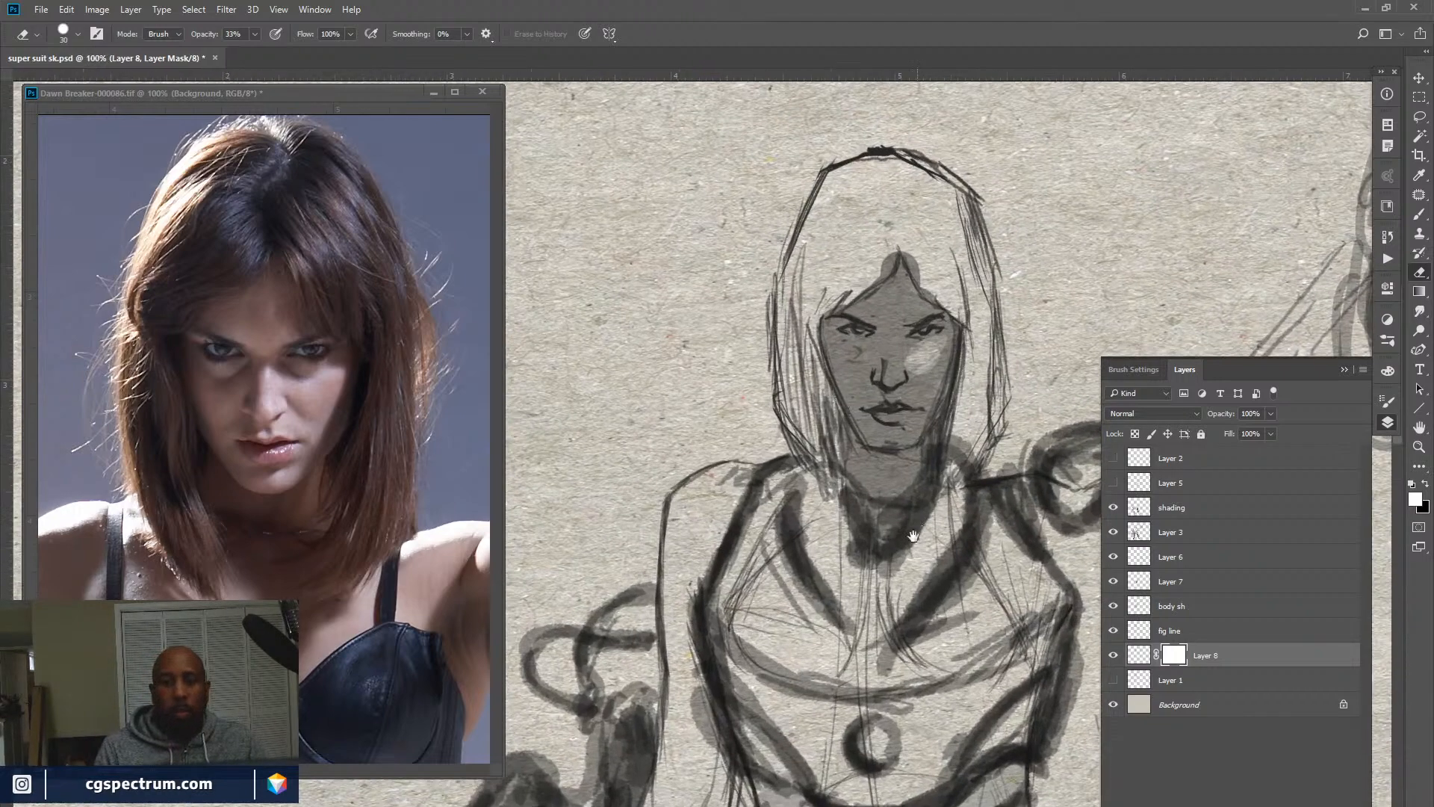
left_click_drag(916, 528, 813, 634)
key("bracketleft")
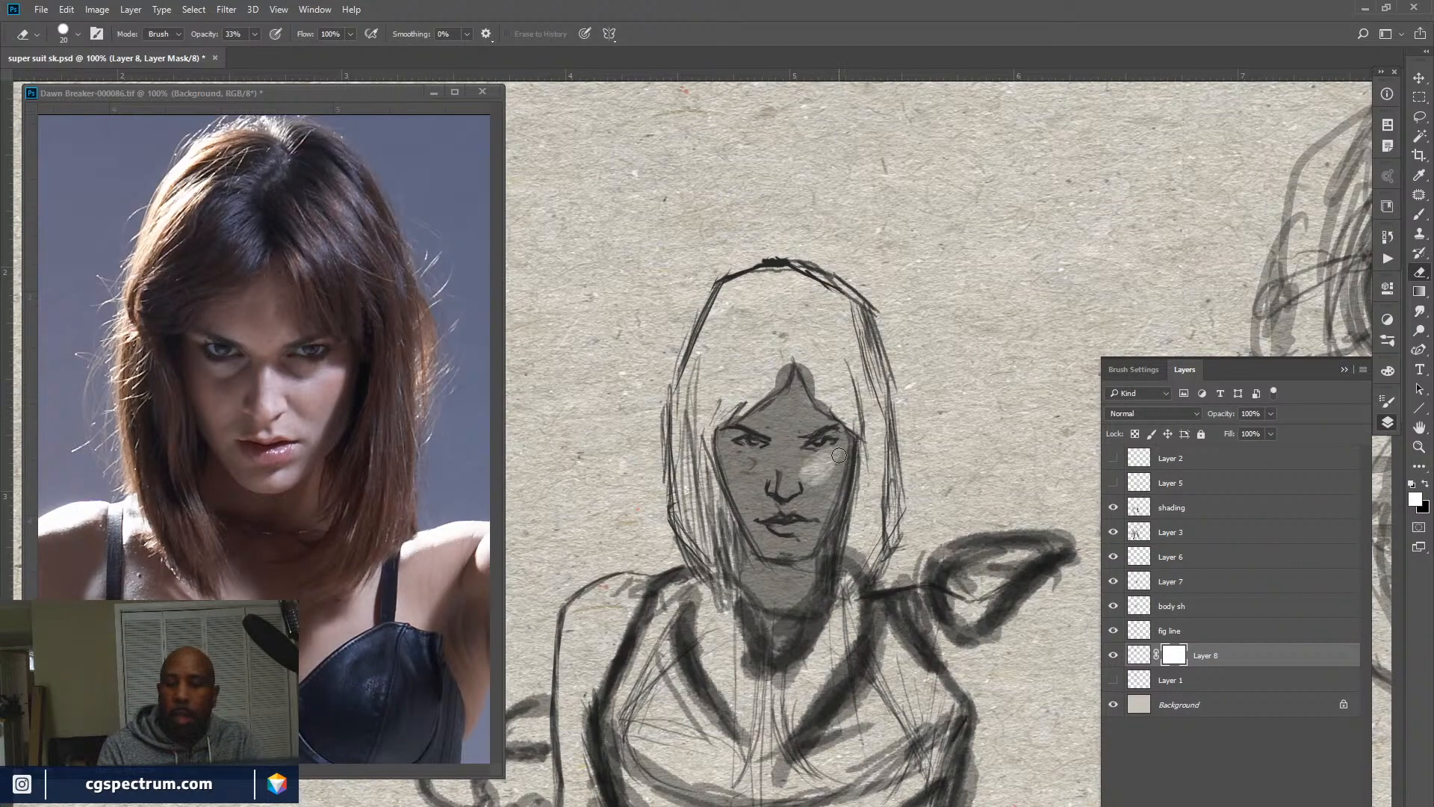
mouse_move(839, 450)
left_mouse_down()
mouse_move(803, 474)
mouse_move(813, 490)
left_mouse_up()
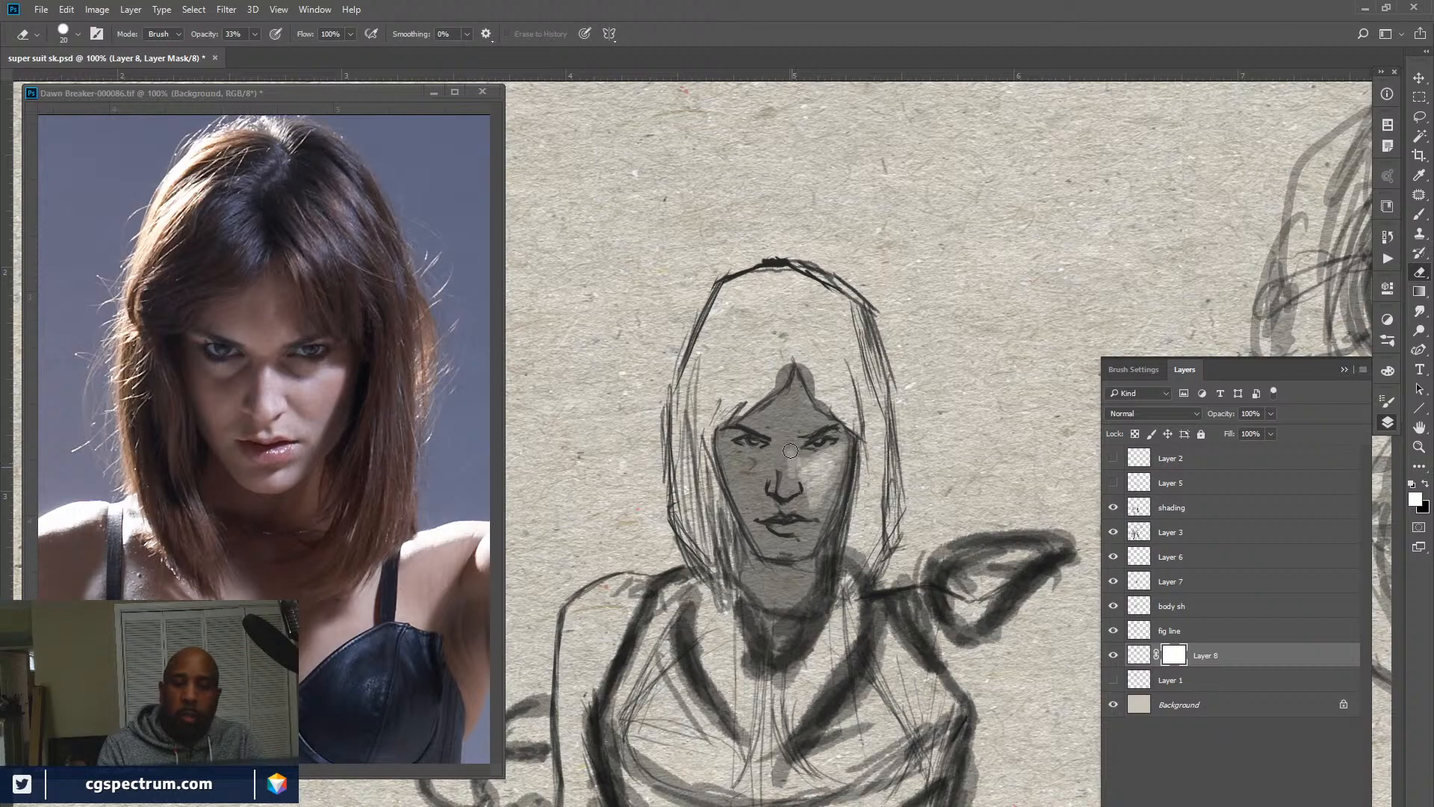
mouse_move(792, 451)
left_mouse_down()
mouse_move(788, 491)
mouse_move(794, 454)
left_mouse_up()
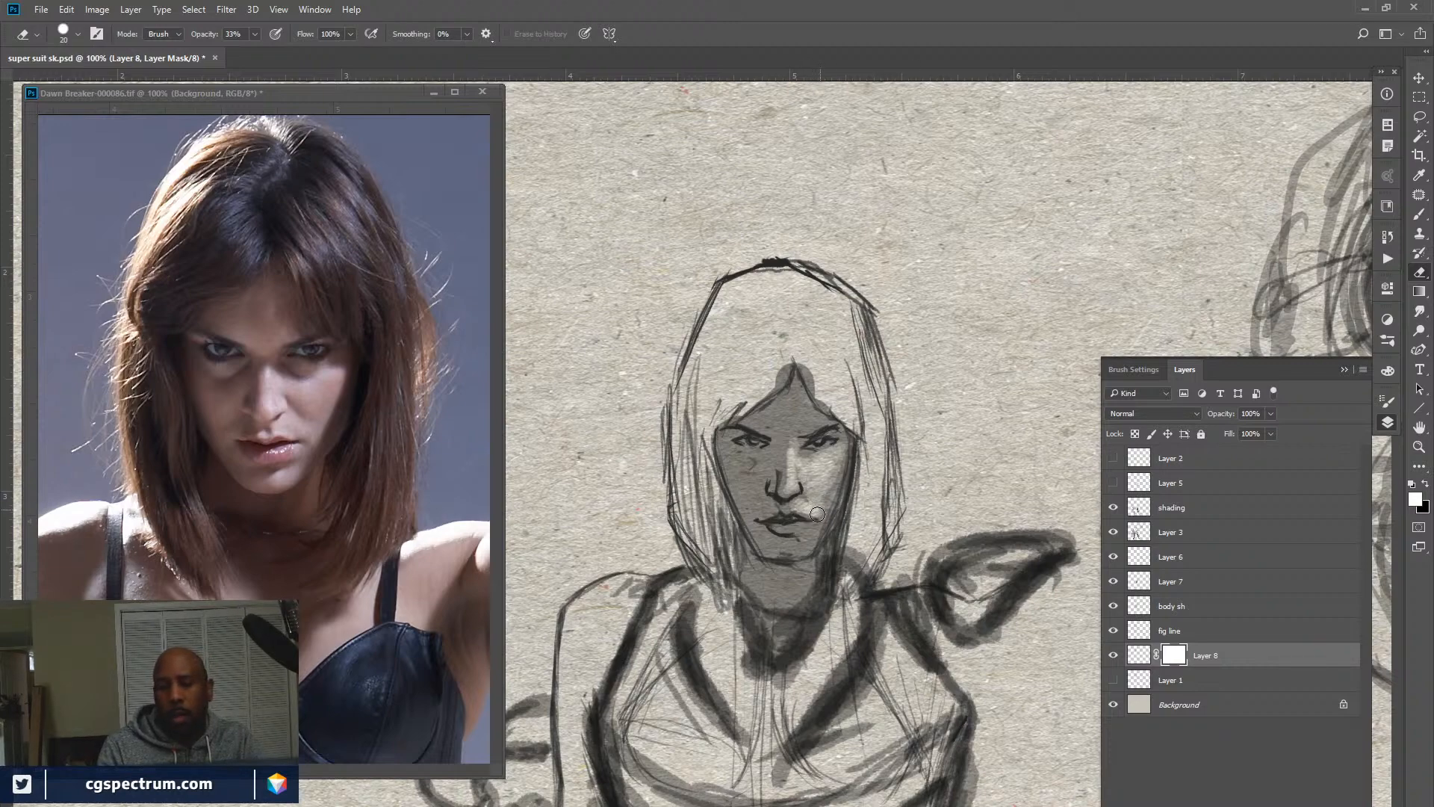
Bring out the small highlights around the lips on Layer 8's mask with an 8 px eraser.
key("bracketleft")
key("bracketleft")
key("bracketleft")
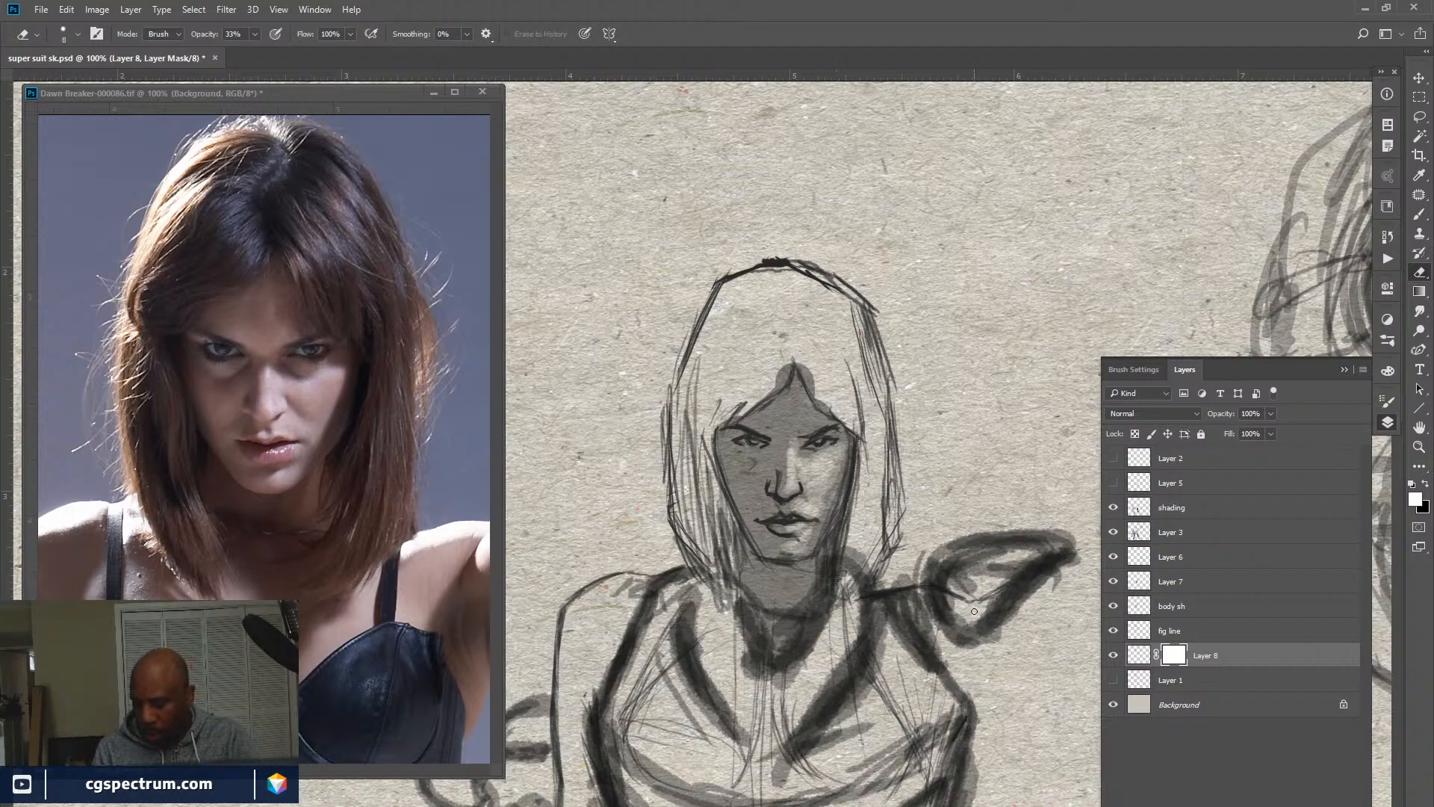
Review the whole figure at 33.3% zoom and save the document.
key("ctrl+minus")
key("ctrl+minus")
key("ctrl+minus")
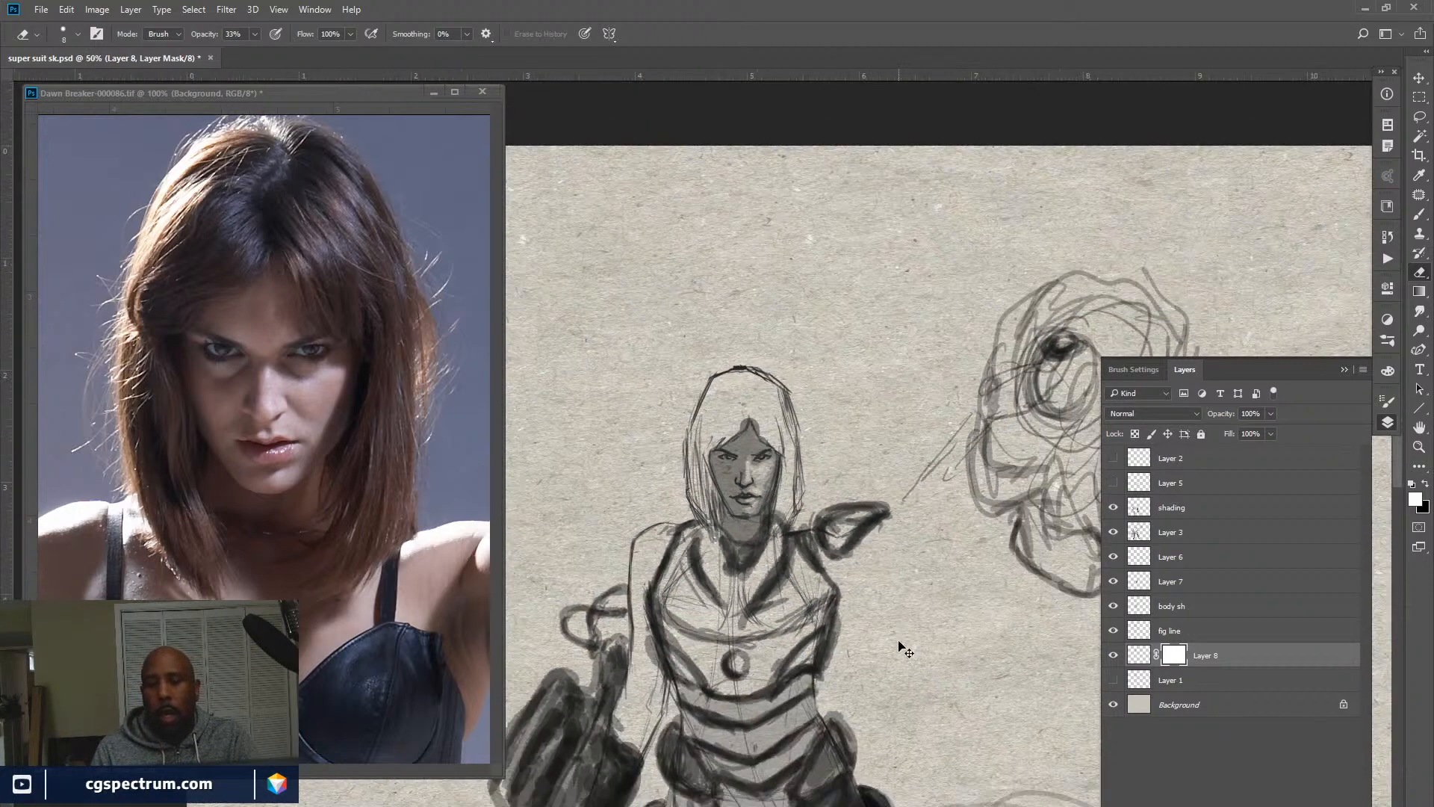
left_click_drag(901, 677, 912, 445)
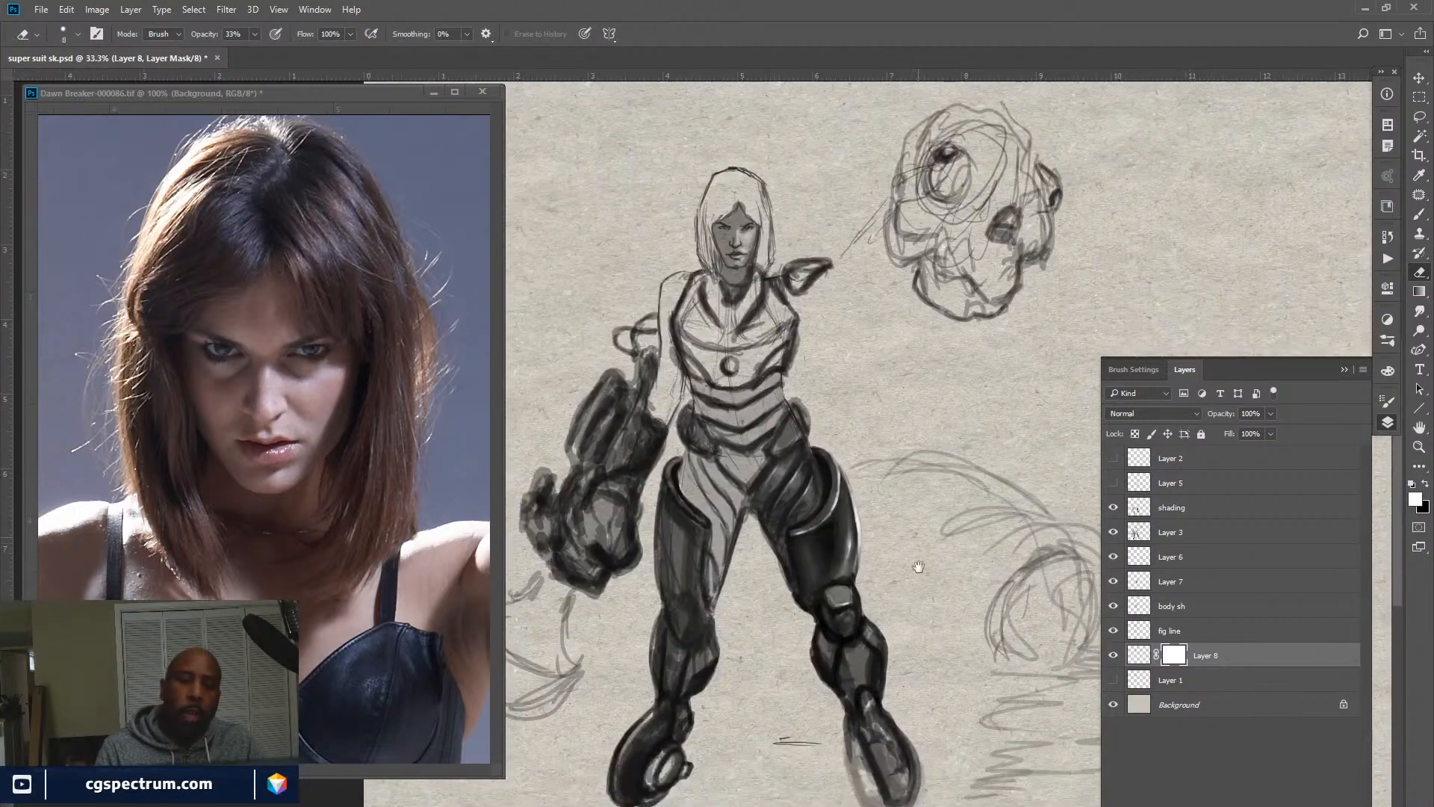
left_click_drag(929, 635, 900, 666)
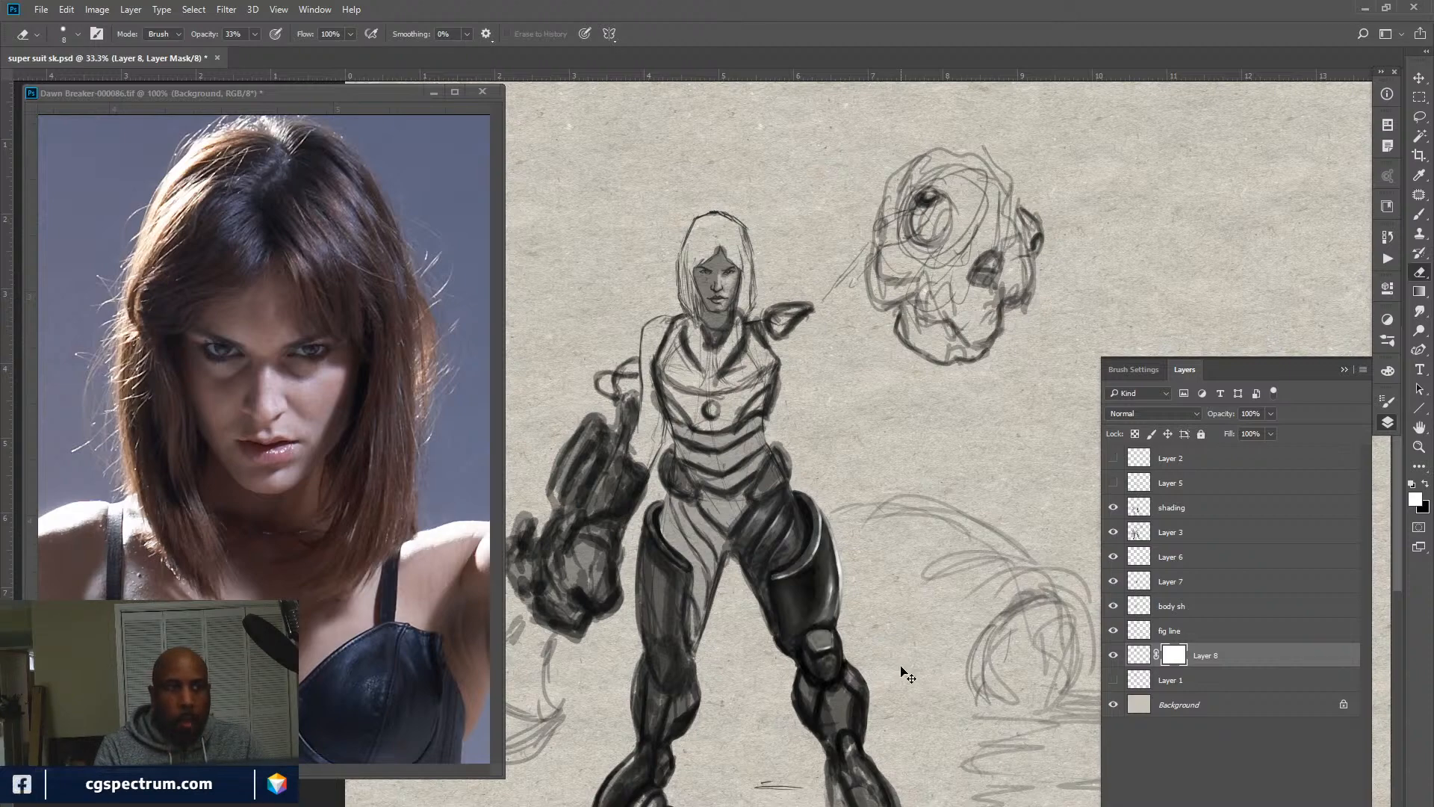
key("ctrl+s")
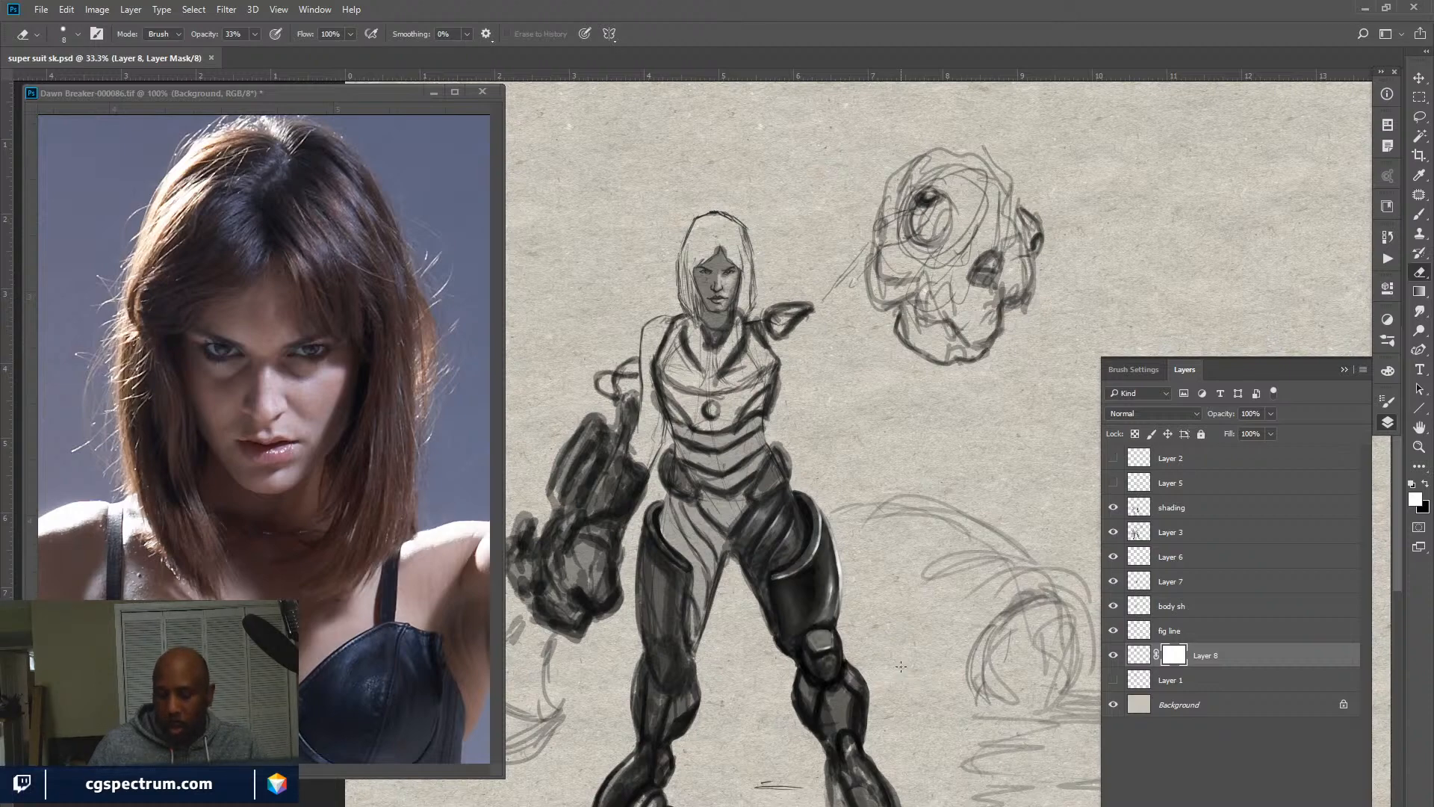
Examine the figure at 50% zoom and compare the face with Layer 8 hidden and shown.
key("ctrl+plus")
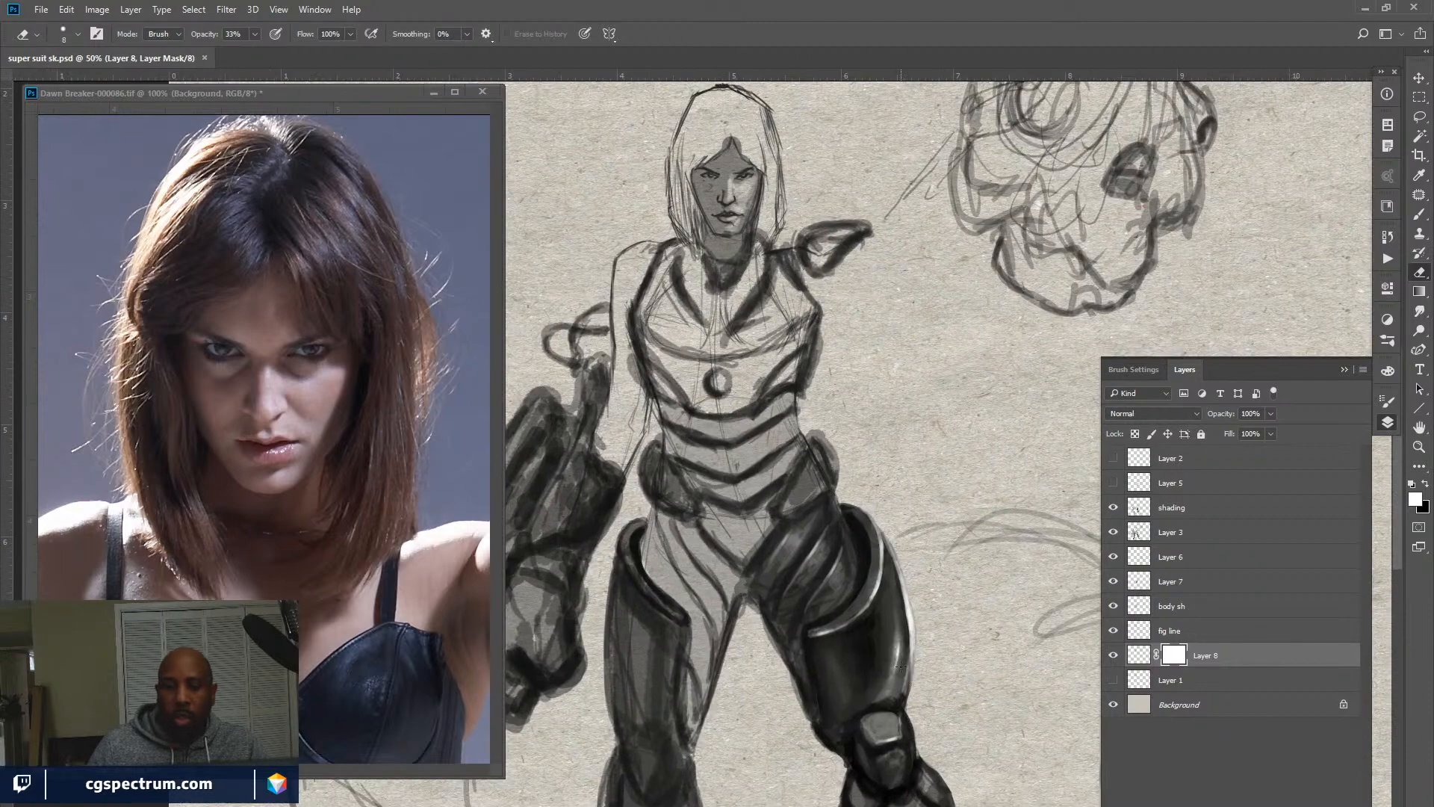
mouse_move(938, 604)
left_mouse_down()
mouse_move(777, 676)
mouse_move(939, 695)
left_mouse_up()
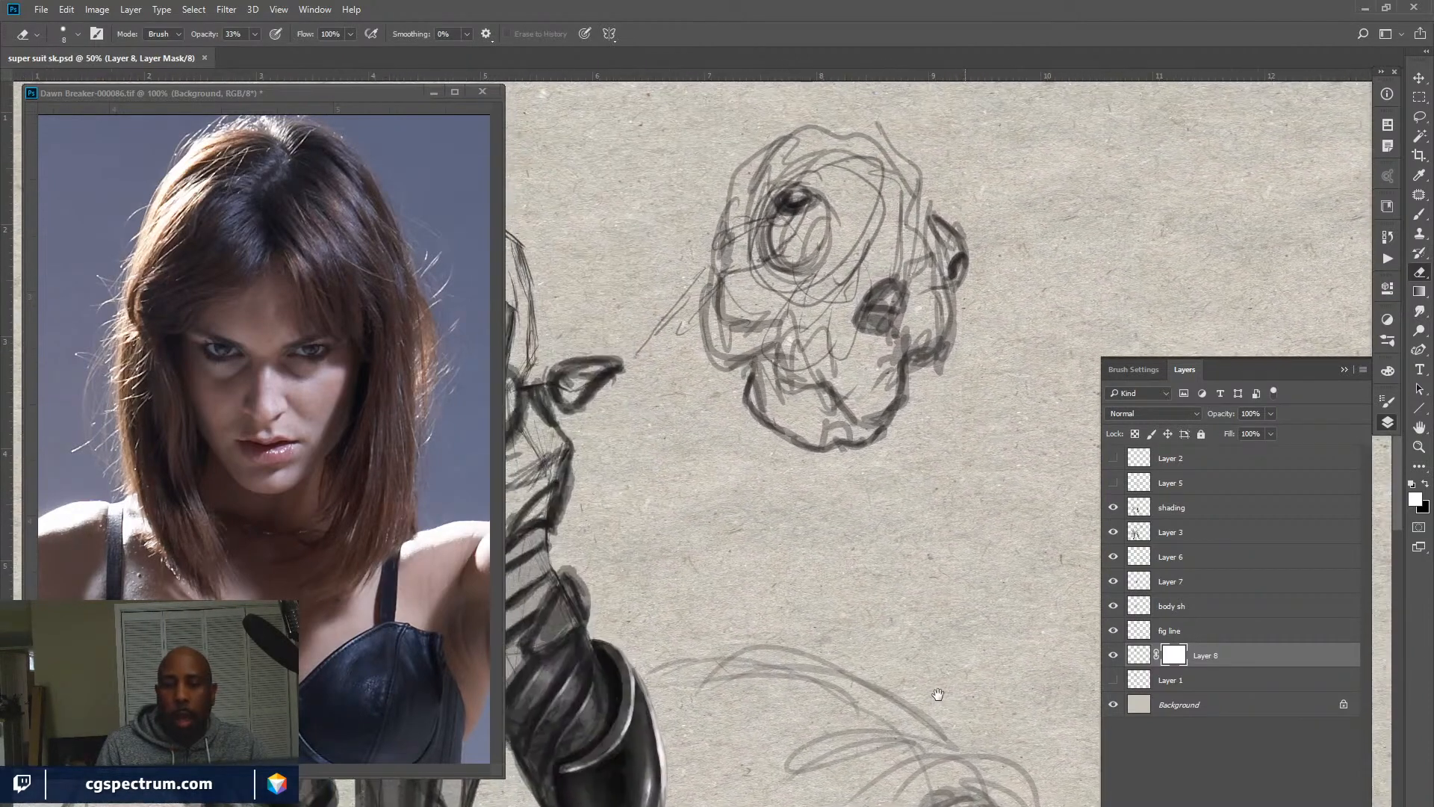
mouse_move(831, 667)
left_mouse_down()
mouse_move(975, 665)
mouse_move(948, 627)
mouse_move(983, 519)
left_mouse_up()
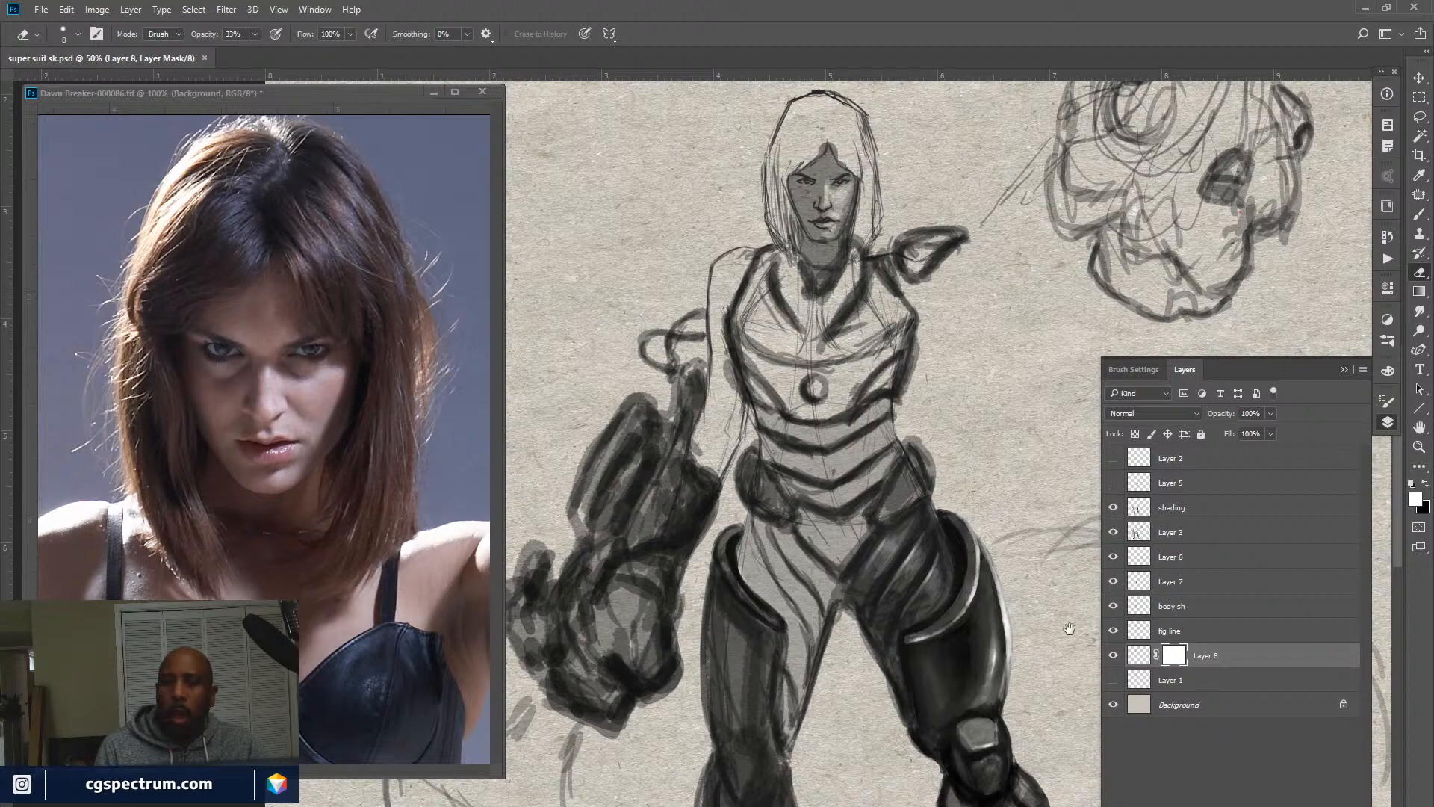
left_click_drag(959, 558, 917, 655)
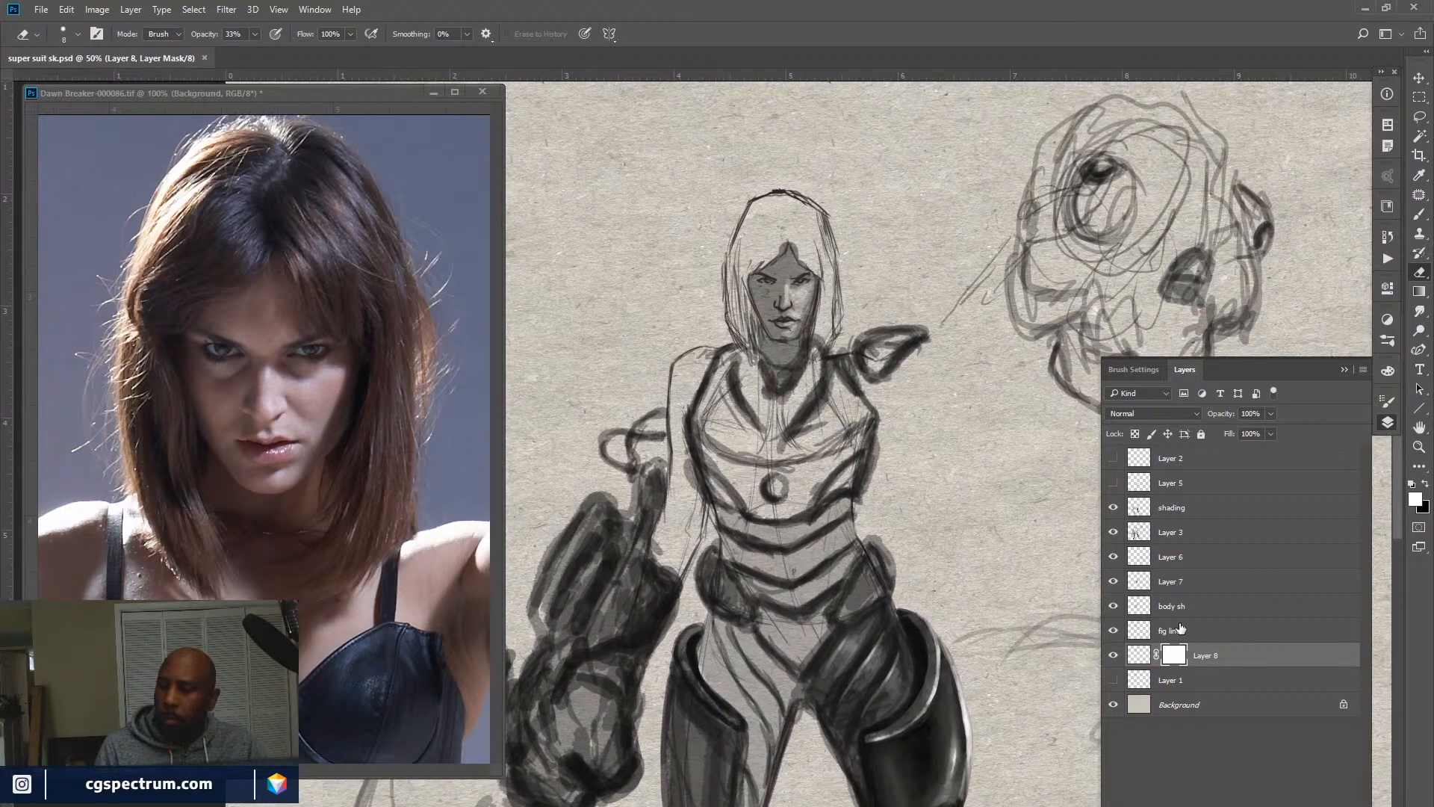
left_click(1113, 656)
left_click(1114, 656)
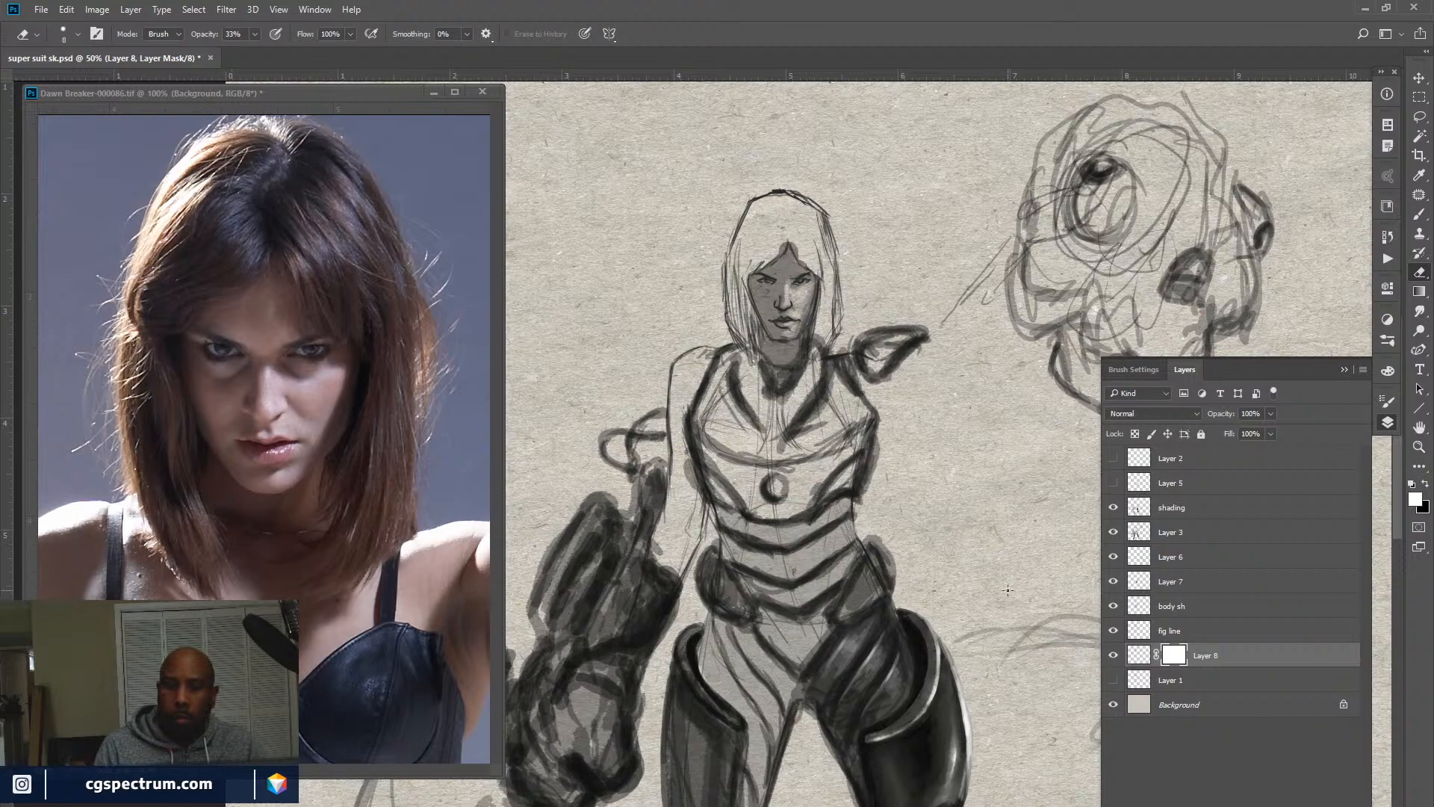
Paint the first dark strokes along one side of the hair on Layer 8 itself with a 30 px black brush at 81% opacity.
key("b")
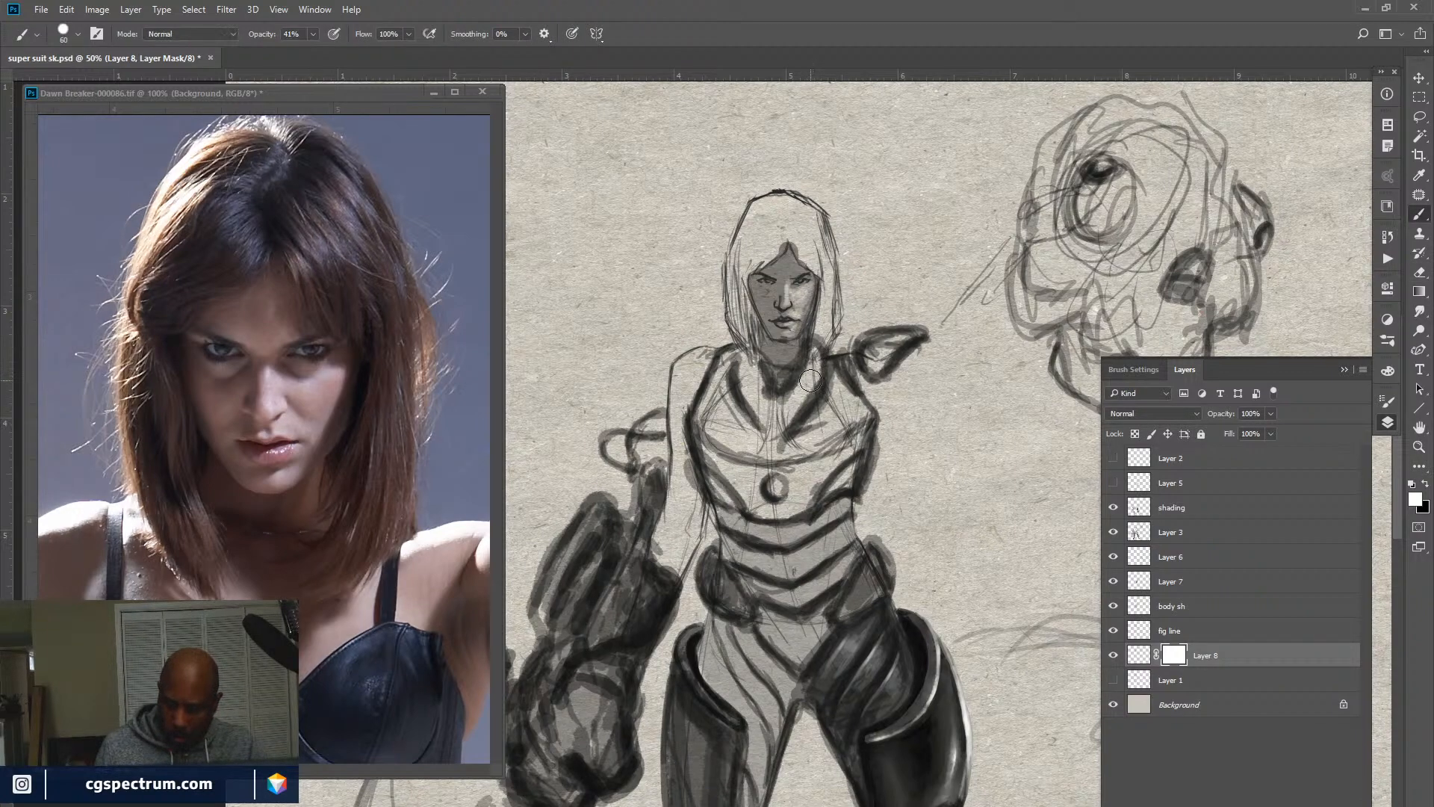
key("bracketleft")
key("bracketleft")
key("bracketleft")
key("x")
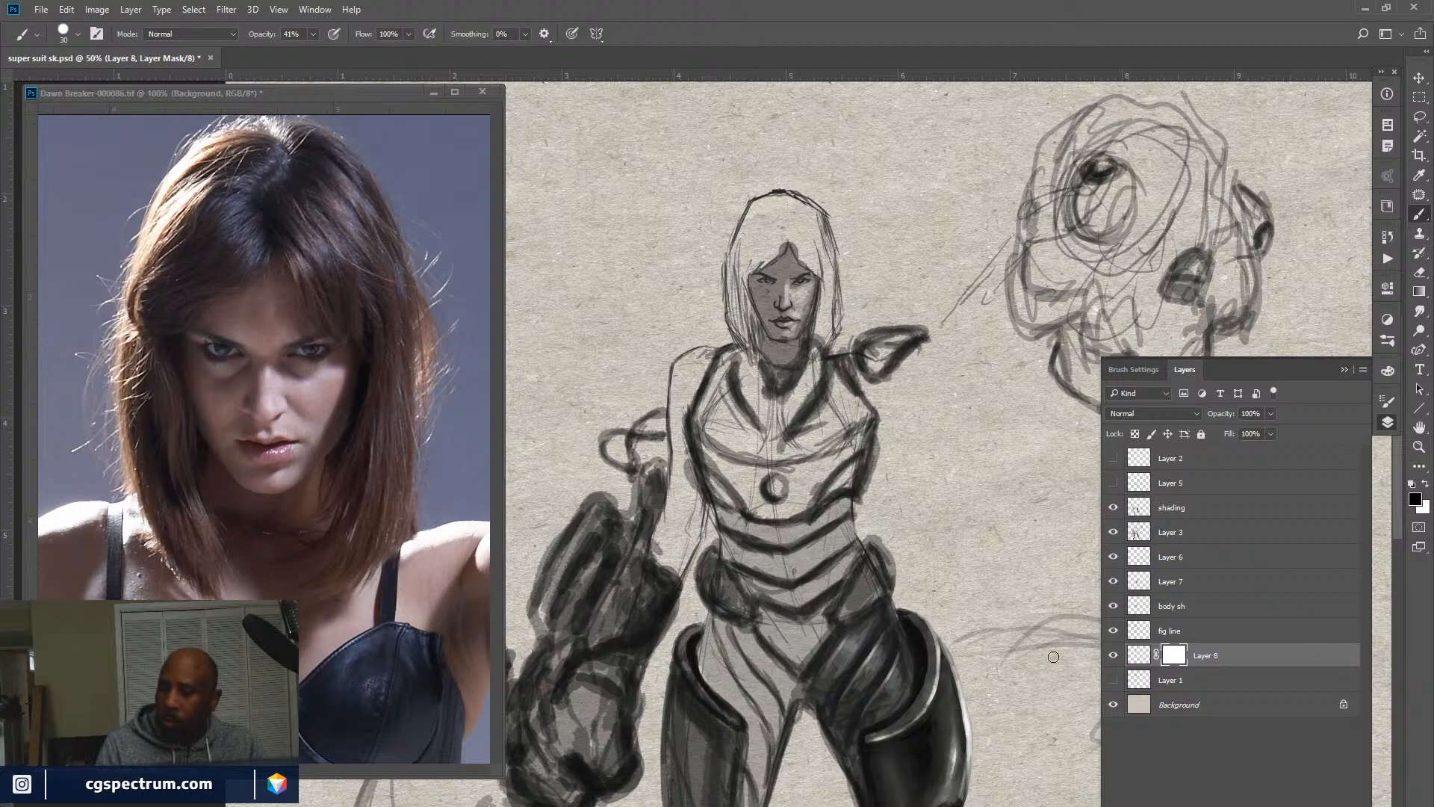
left_click(1138, 655)
mouse_move(762, 216)
left_mouse_down()
mouse_move(736, 280)
mouse_move(728, 224)
left_mouse_up()
left_click_drag(262, 37, 725, 159)
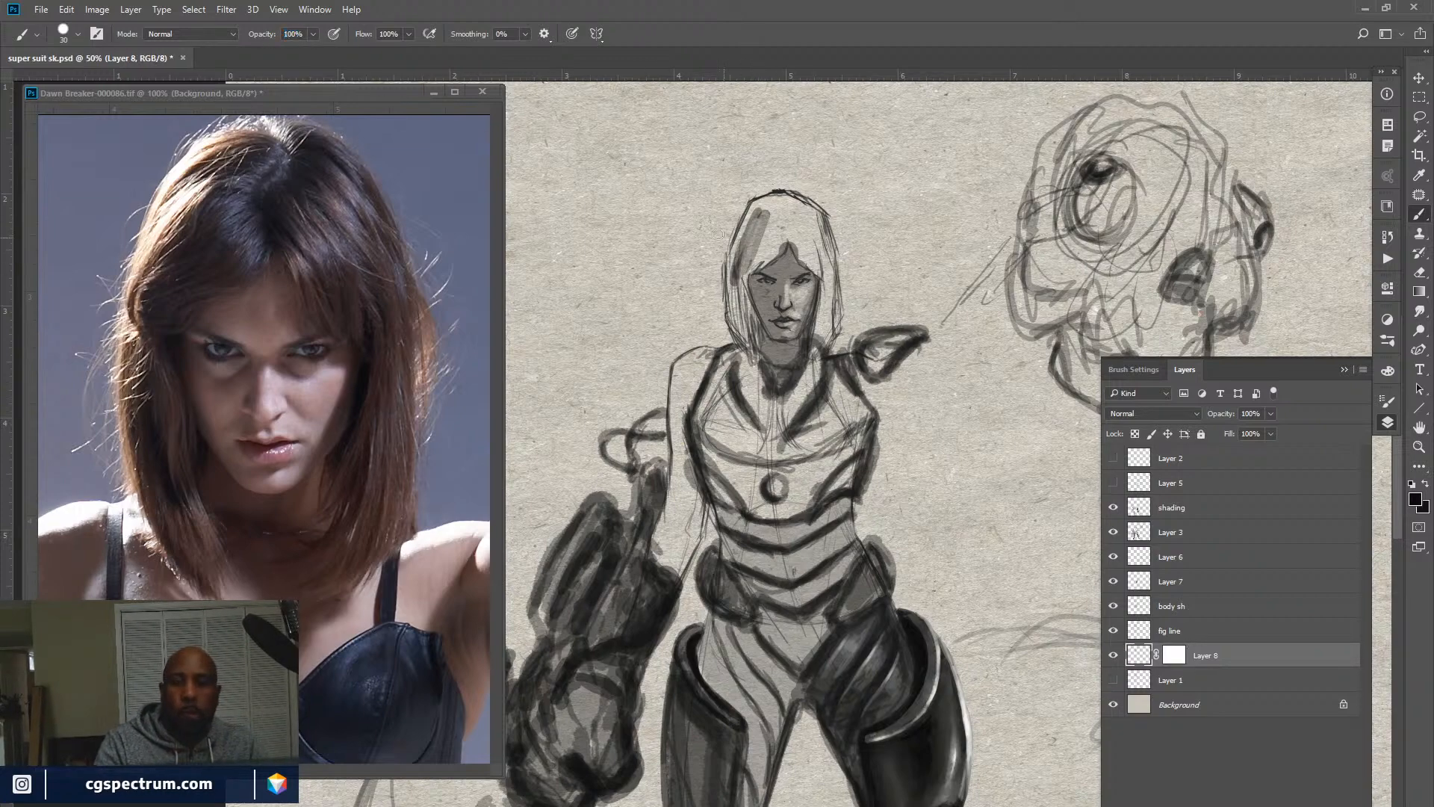
left_click_drag(278, 35, 262, 39)
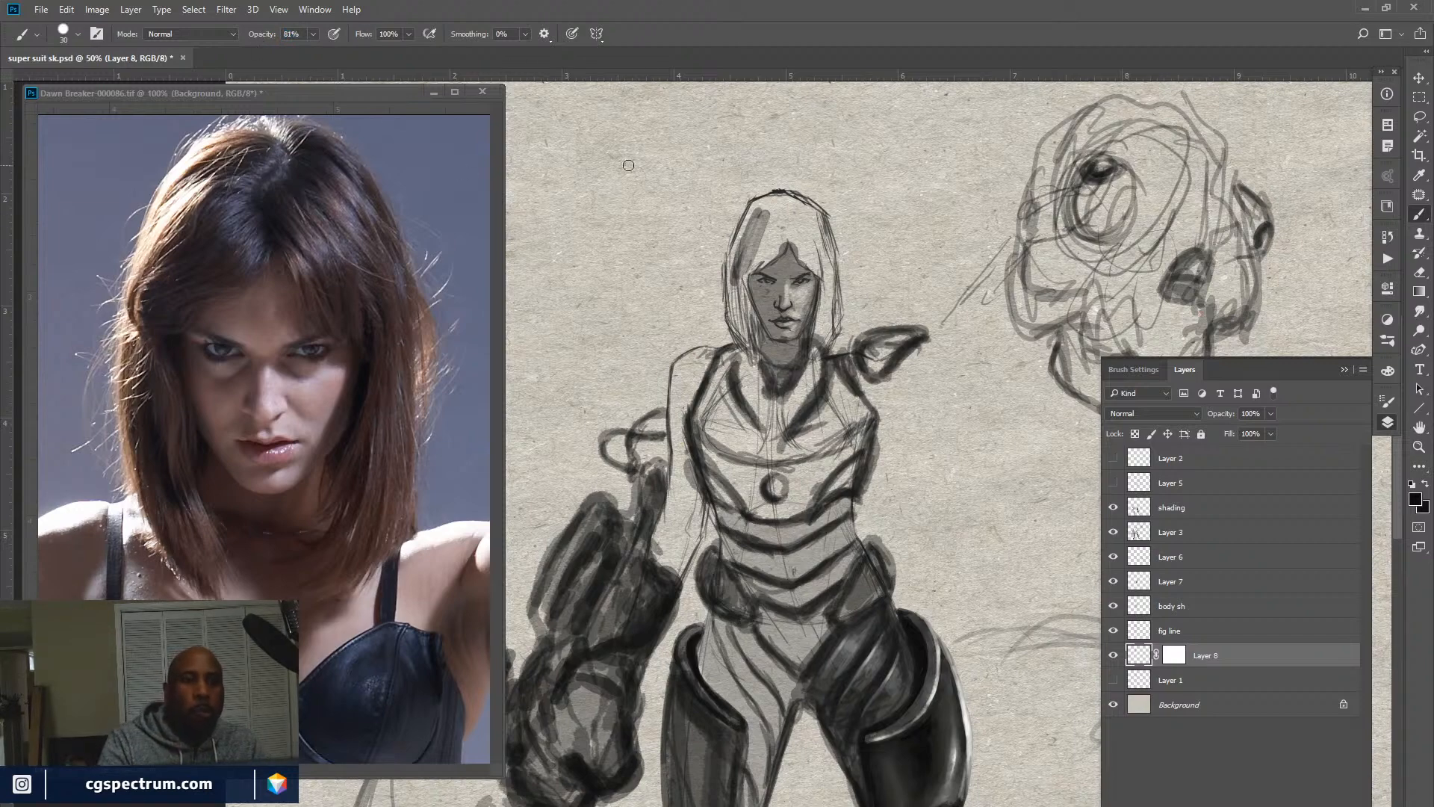
mouse_move(753, 228)
left_mouse_down()
mouse_move(735, 273)
mouse_move(762, 230)
left_mouse_up()
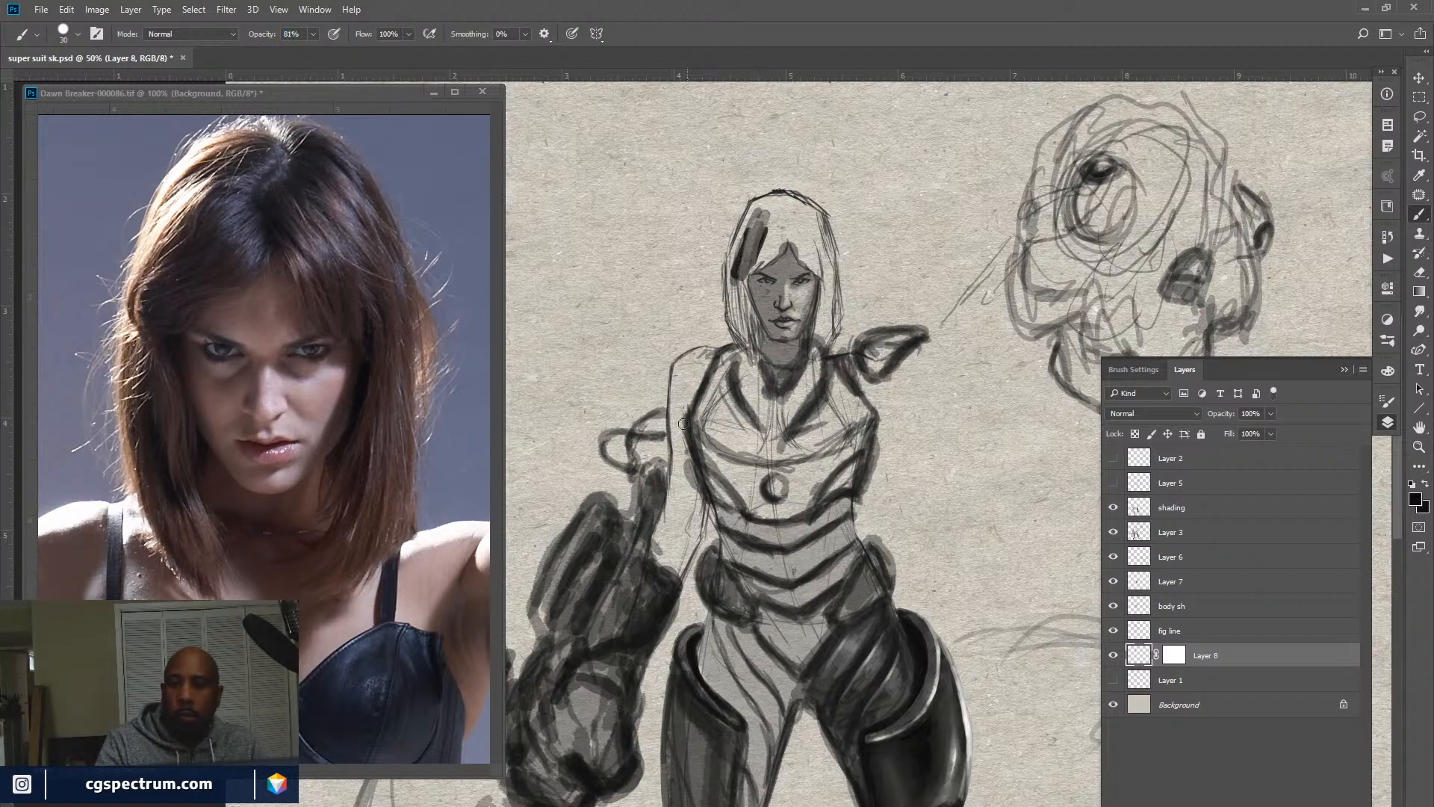
left_click(1169, 657)
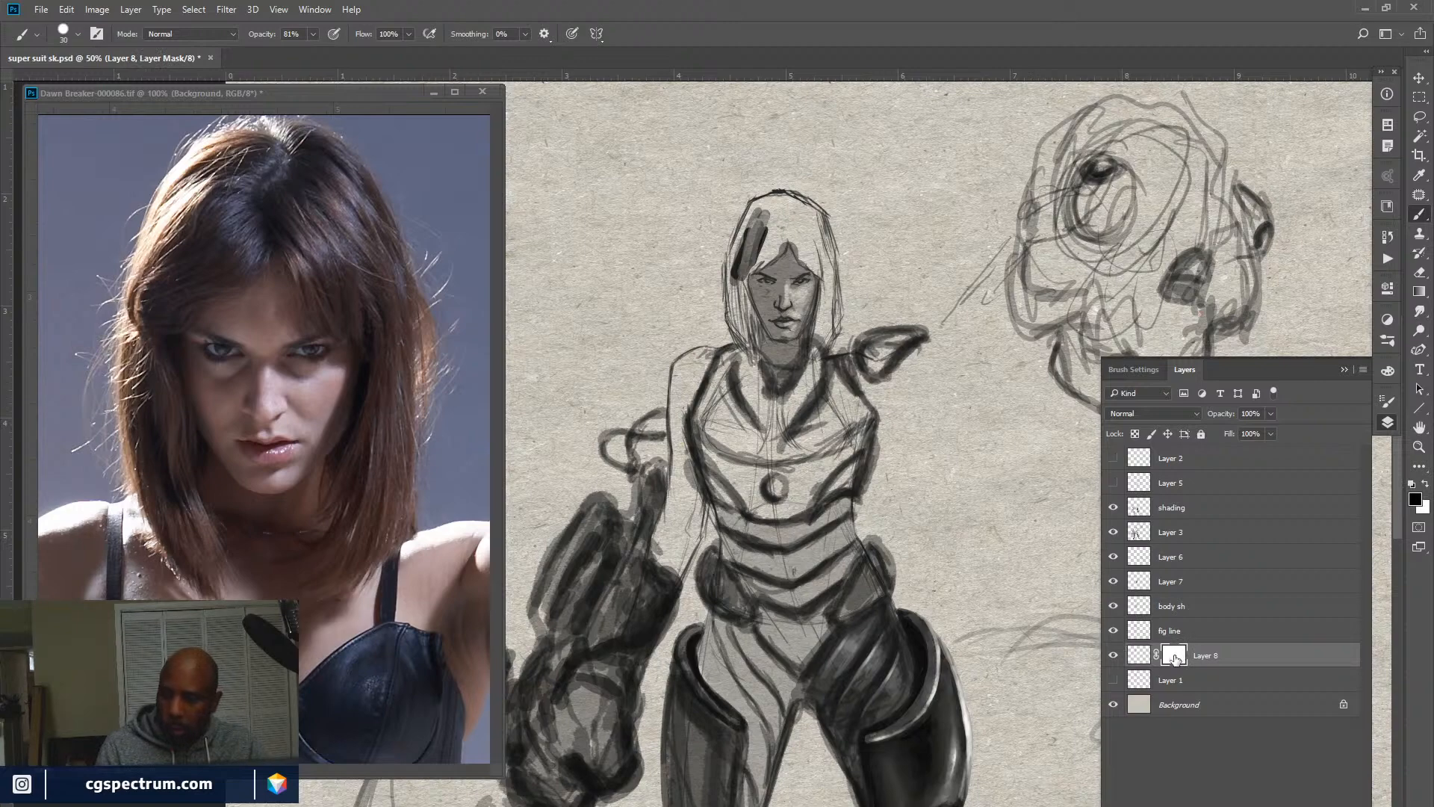
key("e")
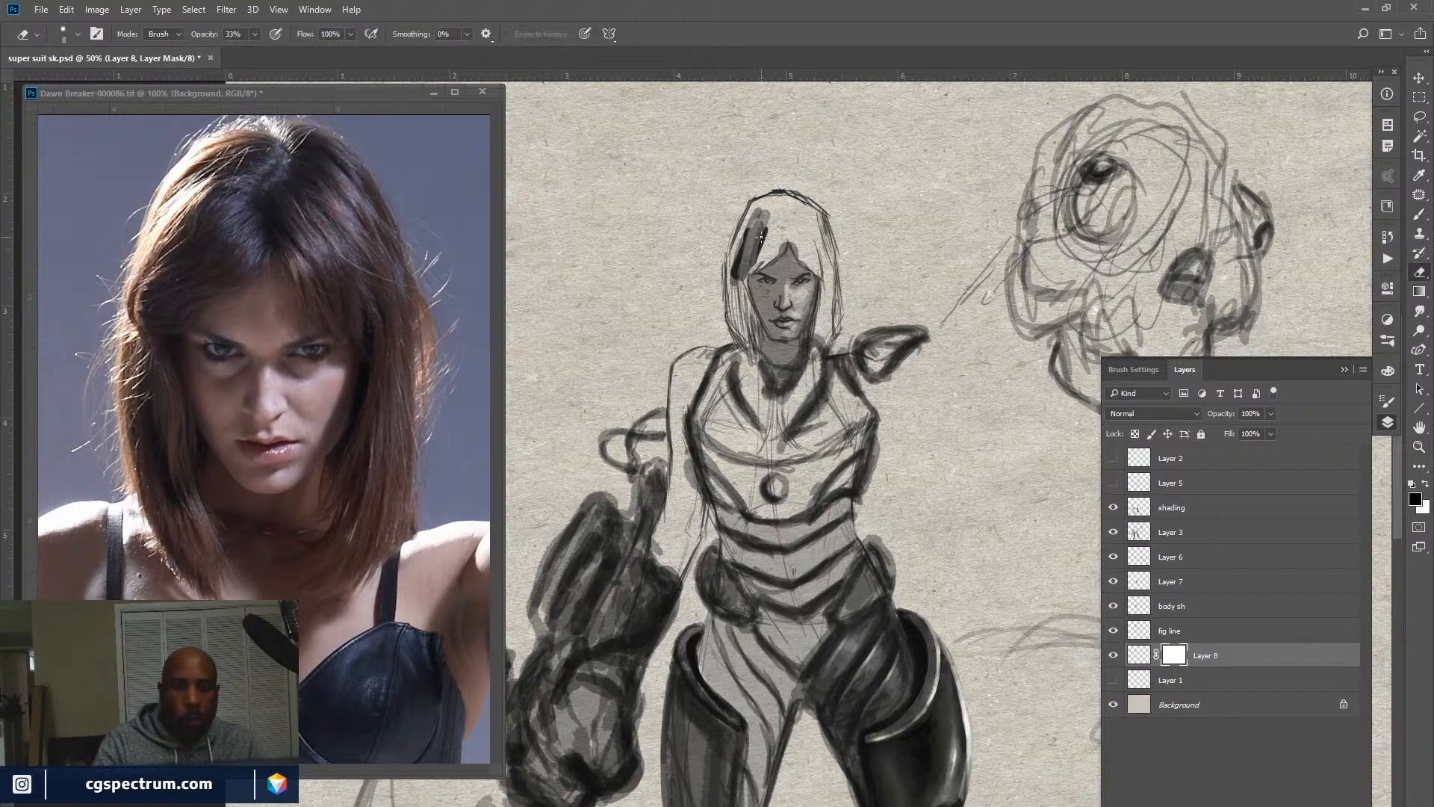
key("l")
mouse_move(780, 225)
left_mouse_down()
mouse_move(736, 292)
mouse_move(730, 216)
mouse_move(780, 228)
left_mouse_up()
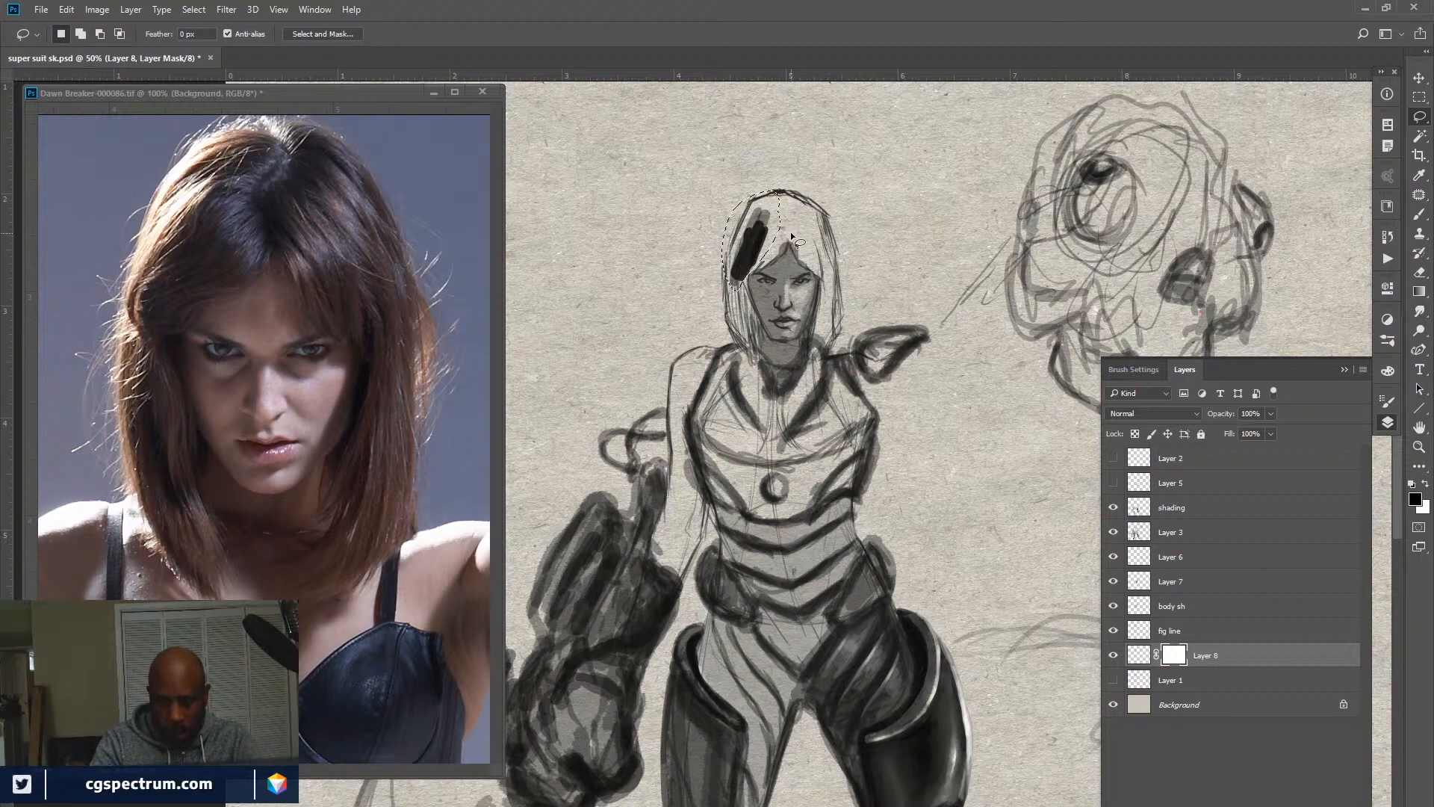
key("ctrl+d")
left_click(1172, 636)
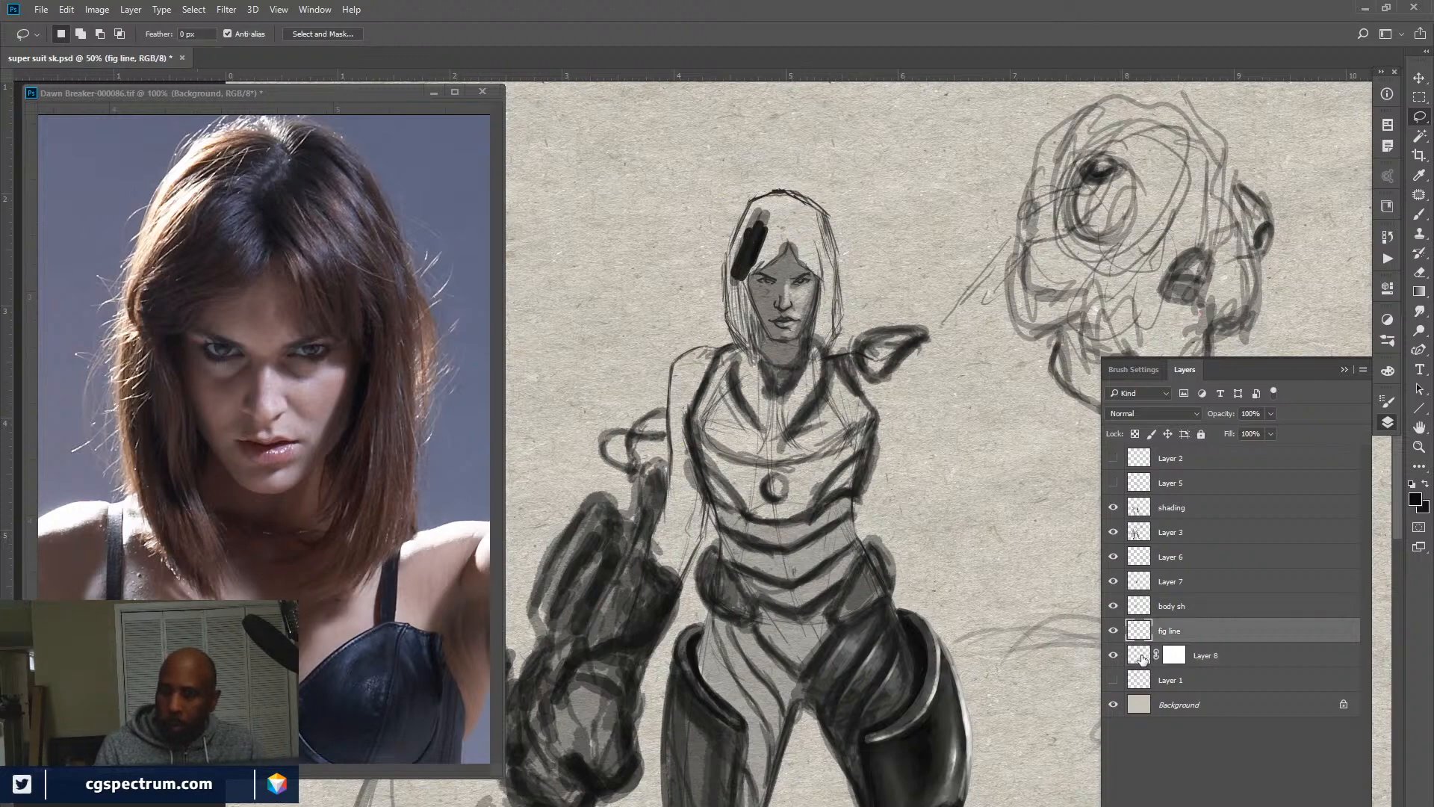
Fill the rest of the hair on Layer 8 with black 30 px brush strokes, covering both sides, the fringe and the crown.
left_click(1141, 657)
key("b")
mouse_move(739, 302)
left_mouse_down()
mouse_move(739, 257)
mouse_move(737, 323)
mouse_move(732, 308)
mouse_move(745, 326)
mouse_move(744, 275)
mouse_move(751, 338)
mouse_move(756, 319)
mouse_move(743, 321)
left_mouse_up()
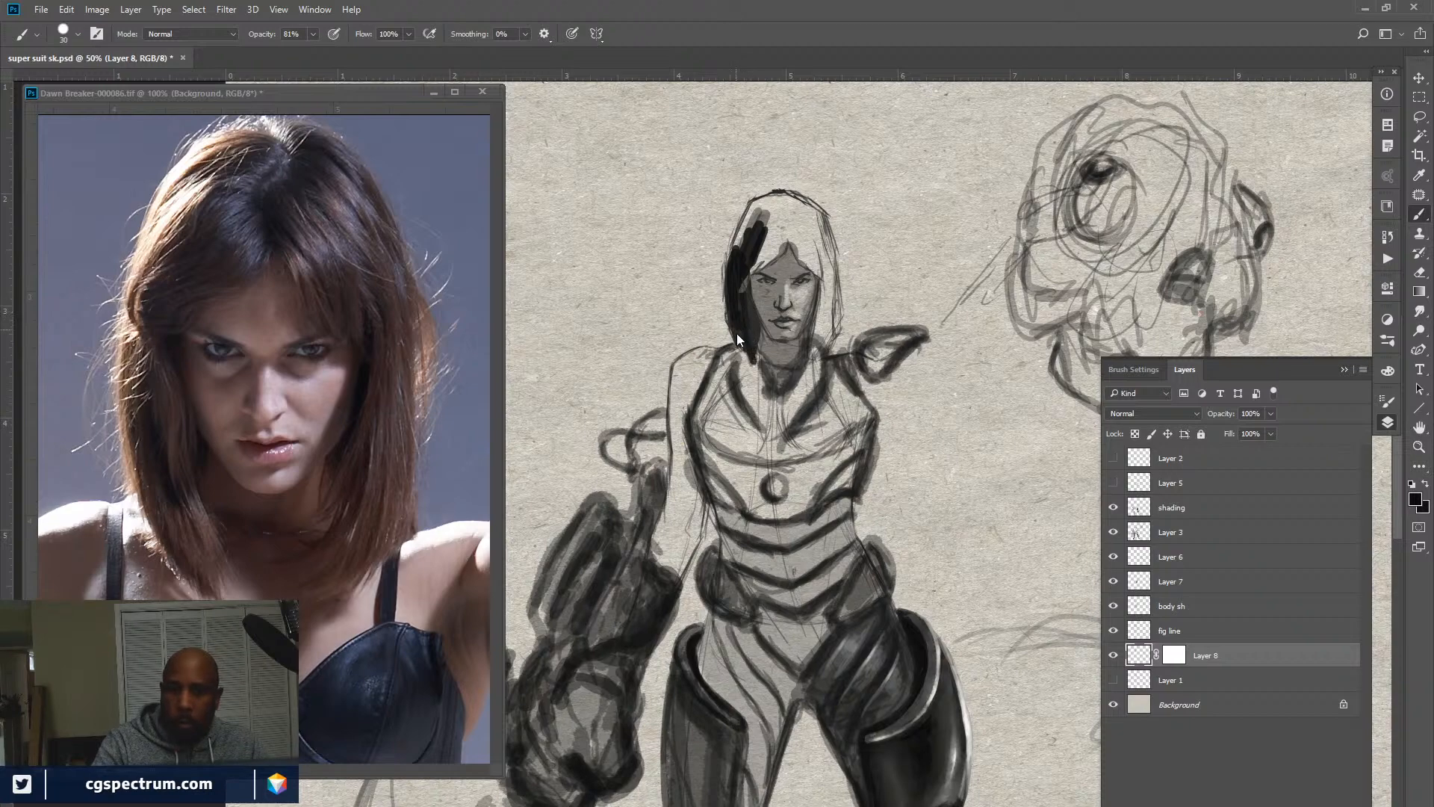
mouse_move(727, 303)
left_mouse_down()
mouse_move(744, 247)
mouse_move(759, 236)
mouse_move(760, 264)
mouse_move(780, 237)
mouse_move(809, 262)
mouse_move(793, 237)
mouse_move(819, 272)
left_mouse_up()
mouse_move(800, 221)
left_mouse_down()
mouse_move(825, 274)
mouse_move(823, 238)
mouse_move(838, 297)
mouse_move(829, 249)
mouse_move(835, 321)
left_mouse_up()
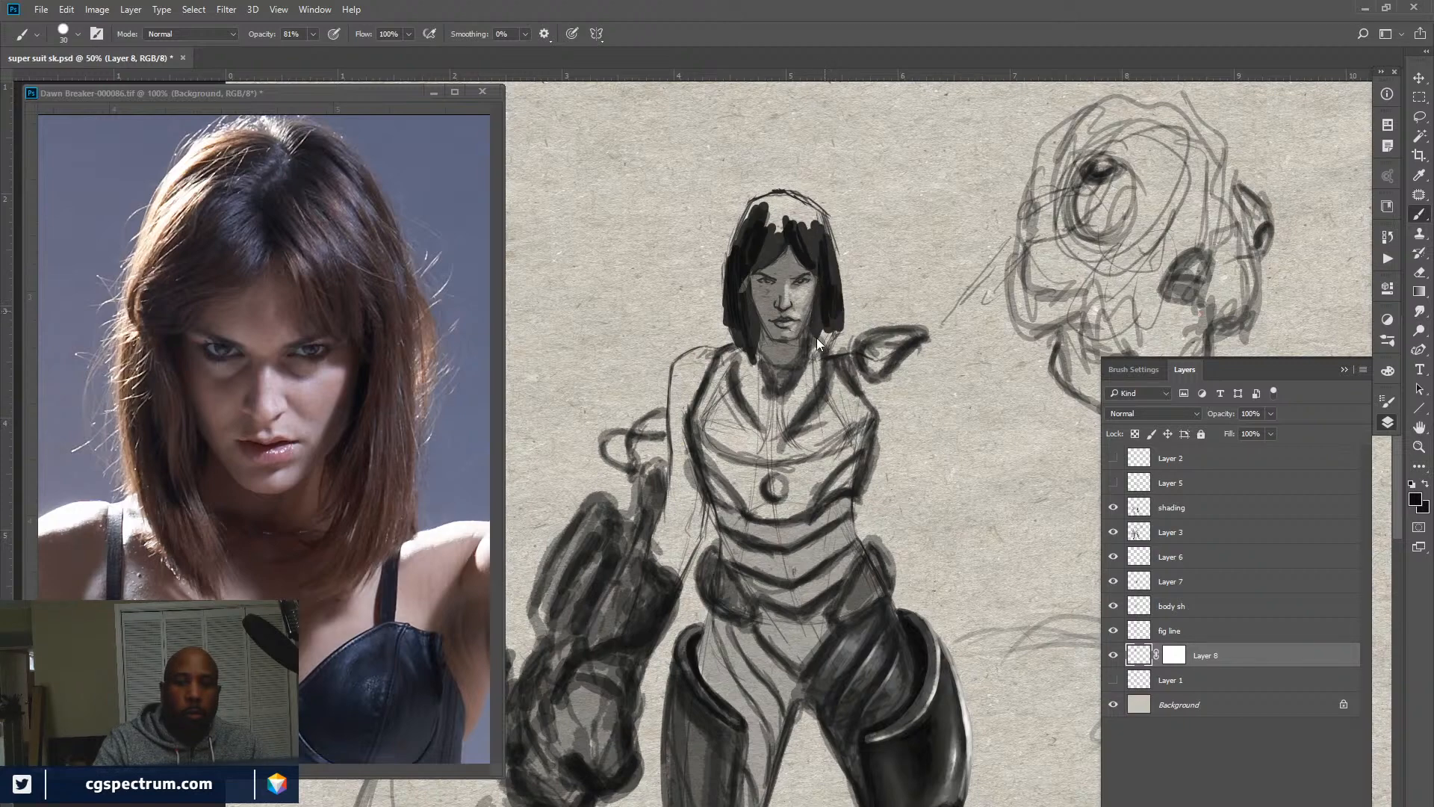
mouse_move(821, 323)
left_mouse_down()
mouse_move(833, 352)
mouse_move(838, 328)
left_mouse_up()
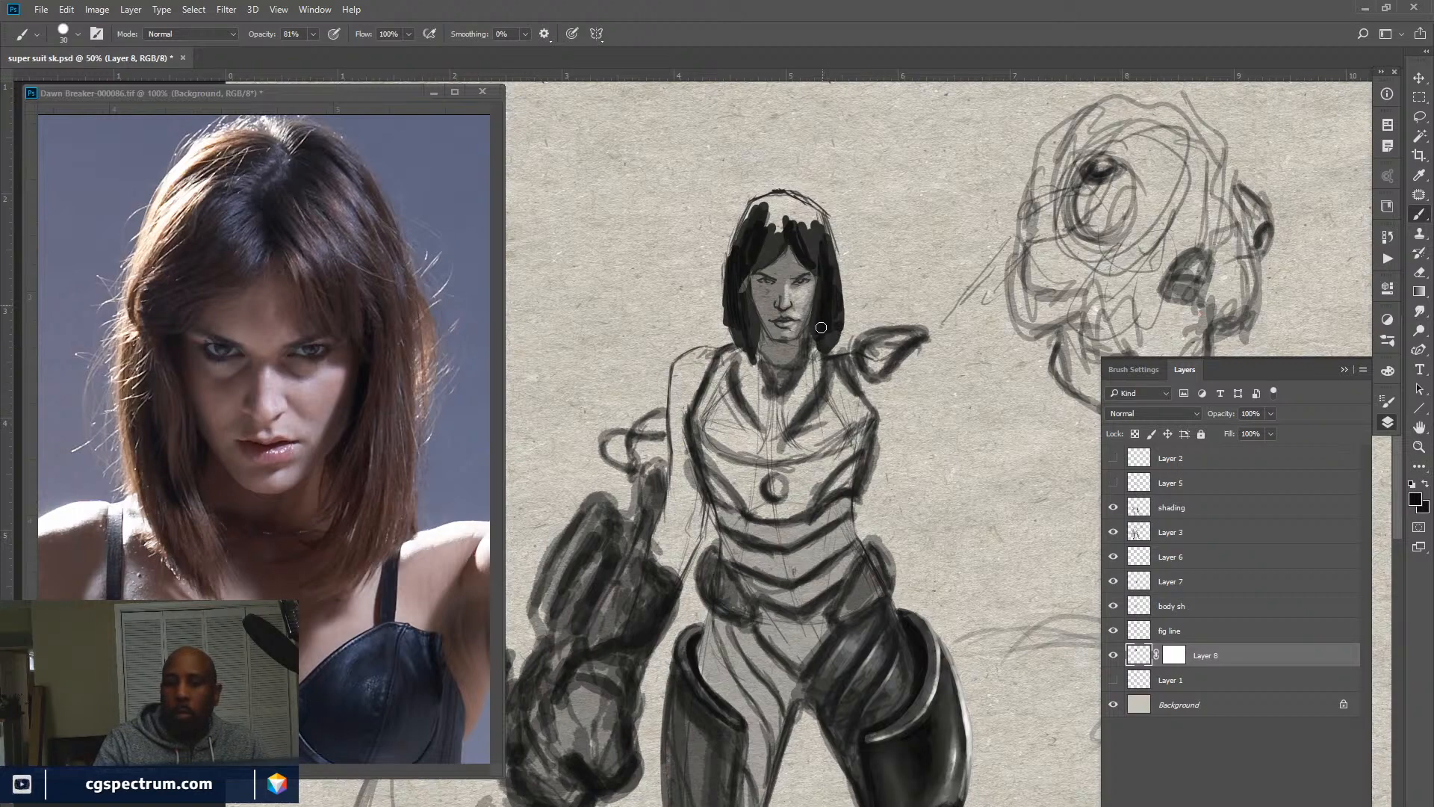
mouse_move(813, 216)
left_mouse_down()
mouse_move(807, 211)
mouse_move(795, 227)
mouse_move(788, 195)
mouse_move(809, 247)
mouse_move(806, 218)
mouse_move(779, 209)
mouse_move(806, 207)
mouse_move(757, 217)
mouse_move(800, 201)
mouse_move(820, 215)
mouse_move(786, 195)
mouse_move(752, 223)
left_mouse_up()
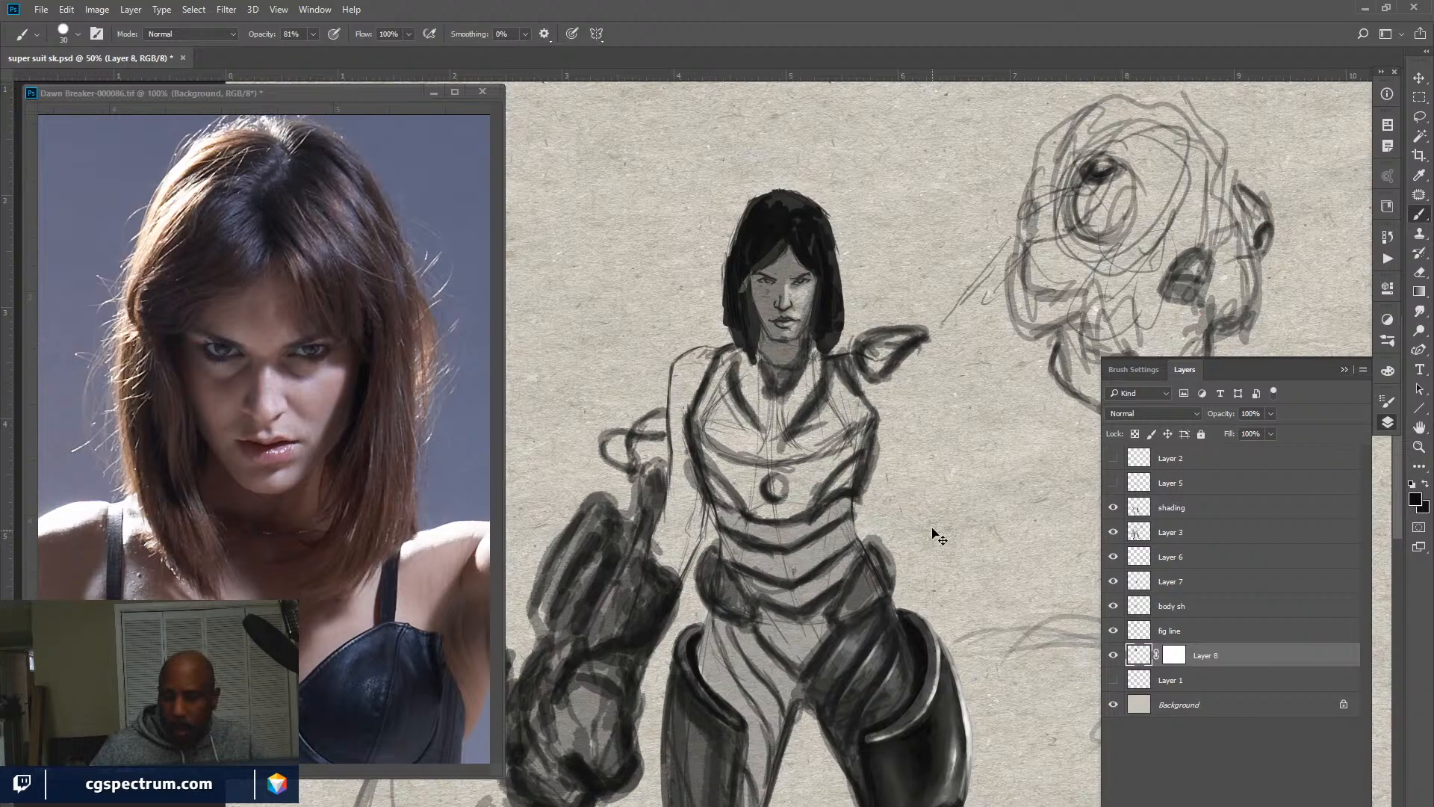
Examine the figure at 33.3% zoom and compare it with Layer 3, Layer 6, shading, body sh and Layer 7 each hidden and shown.
key("ctrl+minus")
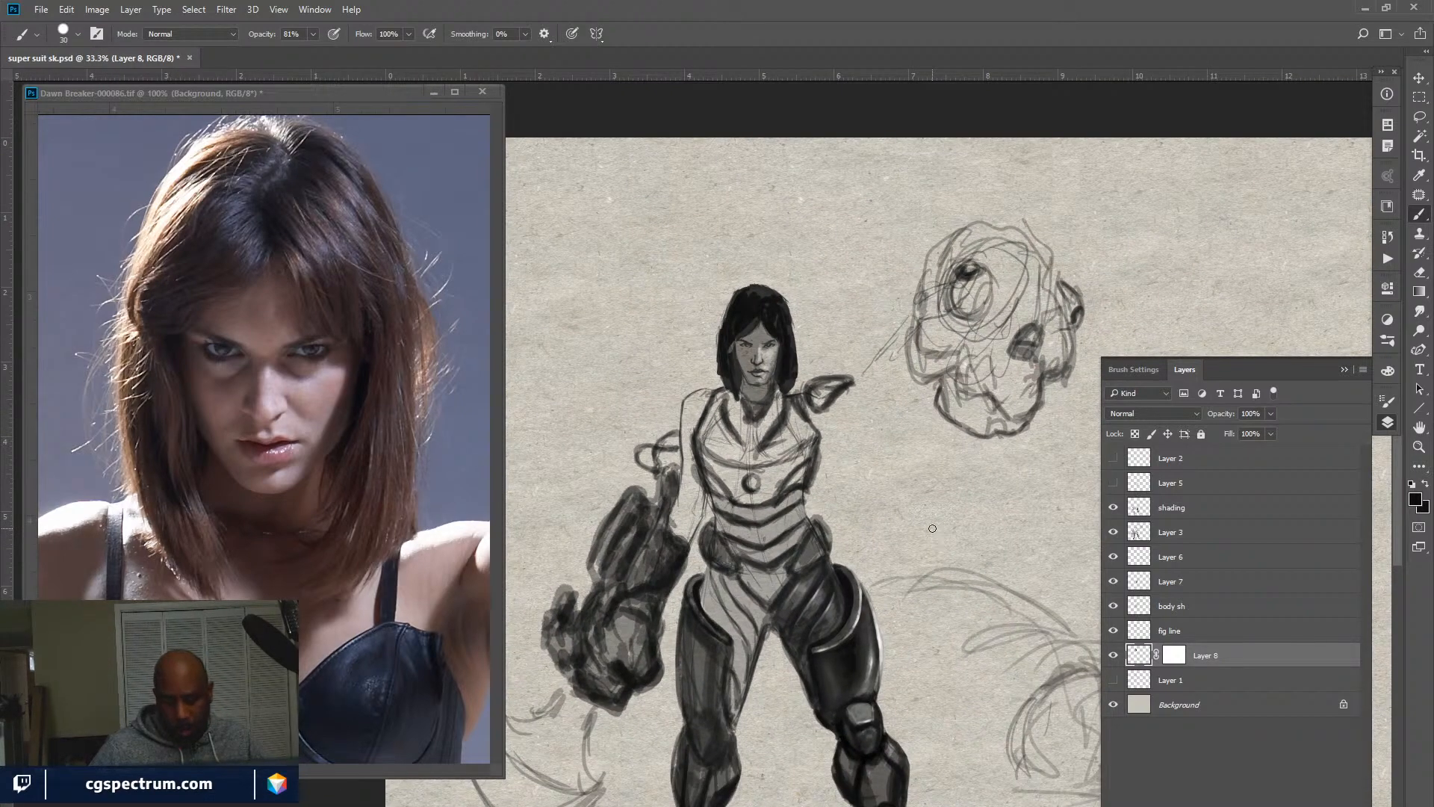
key("space")
mouse_move(970, 751)
left_mouse_down()
mouse_move(961, 640)
mouse_move(941, 703)
mouse_move(956, 690)
left_mouse_up()
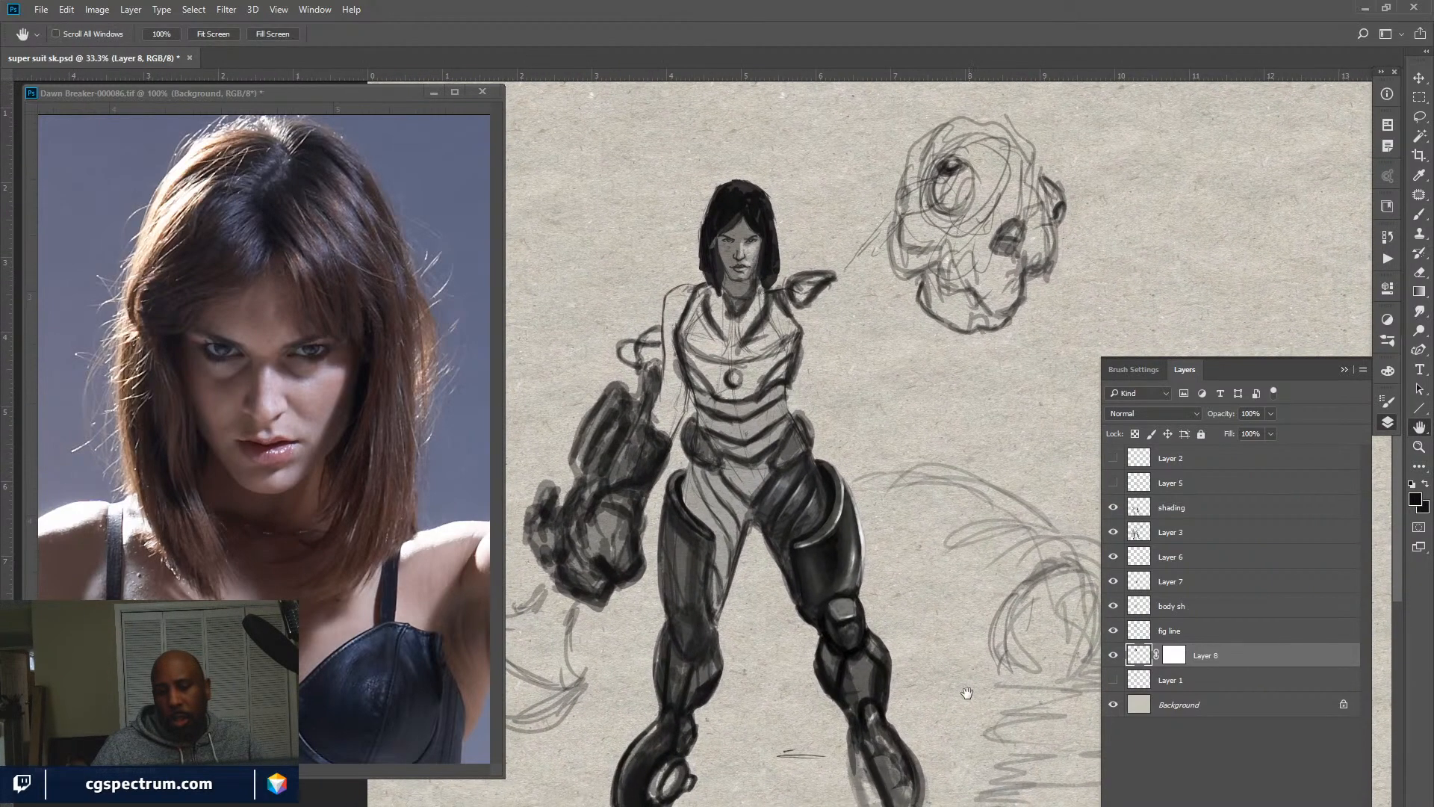
left_click(1114, 532)
left_click(1114, 532)
left_click(1114, 558)
left_click(1114, 558)
left_click(1113, 510)
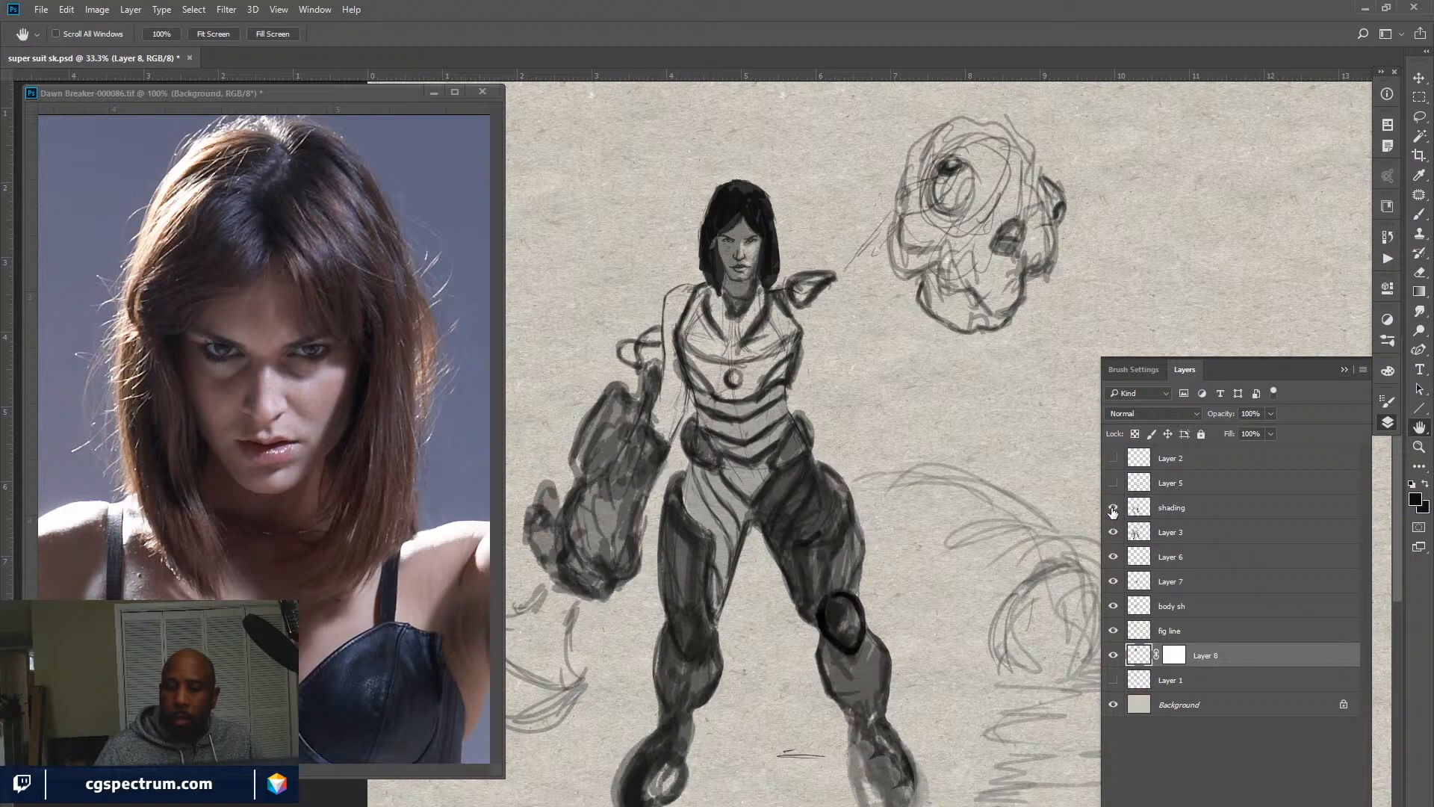
left_click(1113, 509)
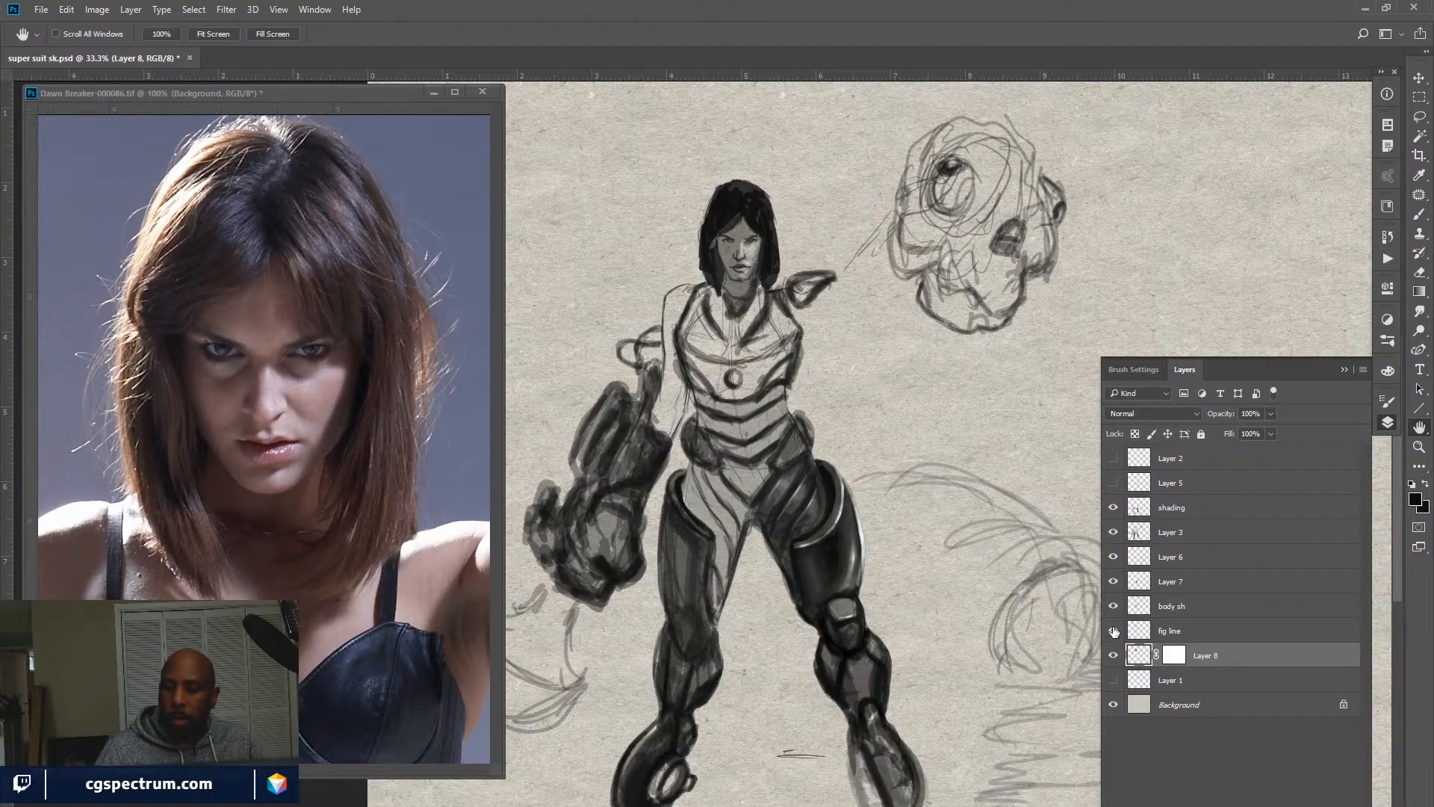
left_click(1114, 606)
left_click(1114, 604)
left_click(1114, 582)
left_click(1114, 582)
Merge Layer 7 down into the body sh layer, checking what the neighbouring layers contain by hiding and showing them.
left_click(1170, 582)
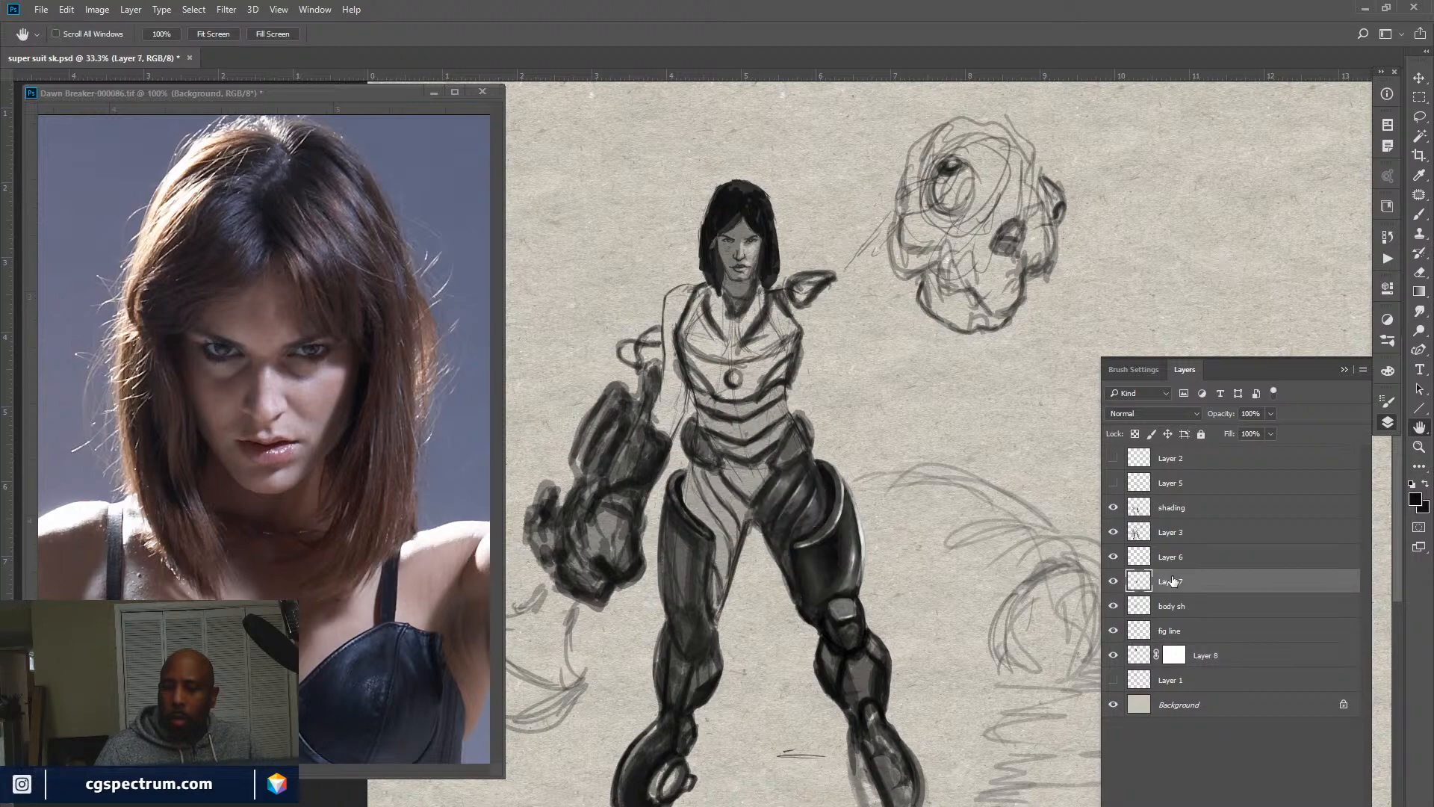
left_click(1114, 583)
left_click(1114, 582)
left_click(1114, 606)
left_click(1114, 606)
left_click(1177, 604)
left_click(1179, 584)
left_click(1114, 581)
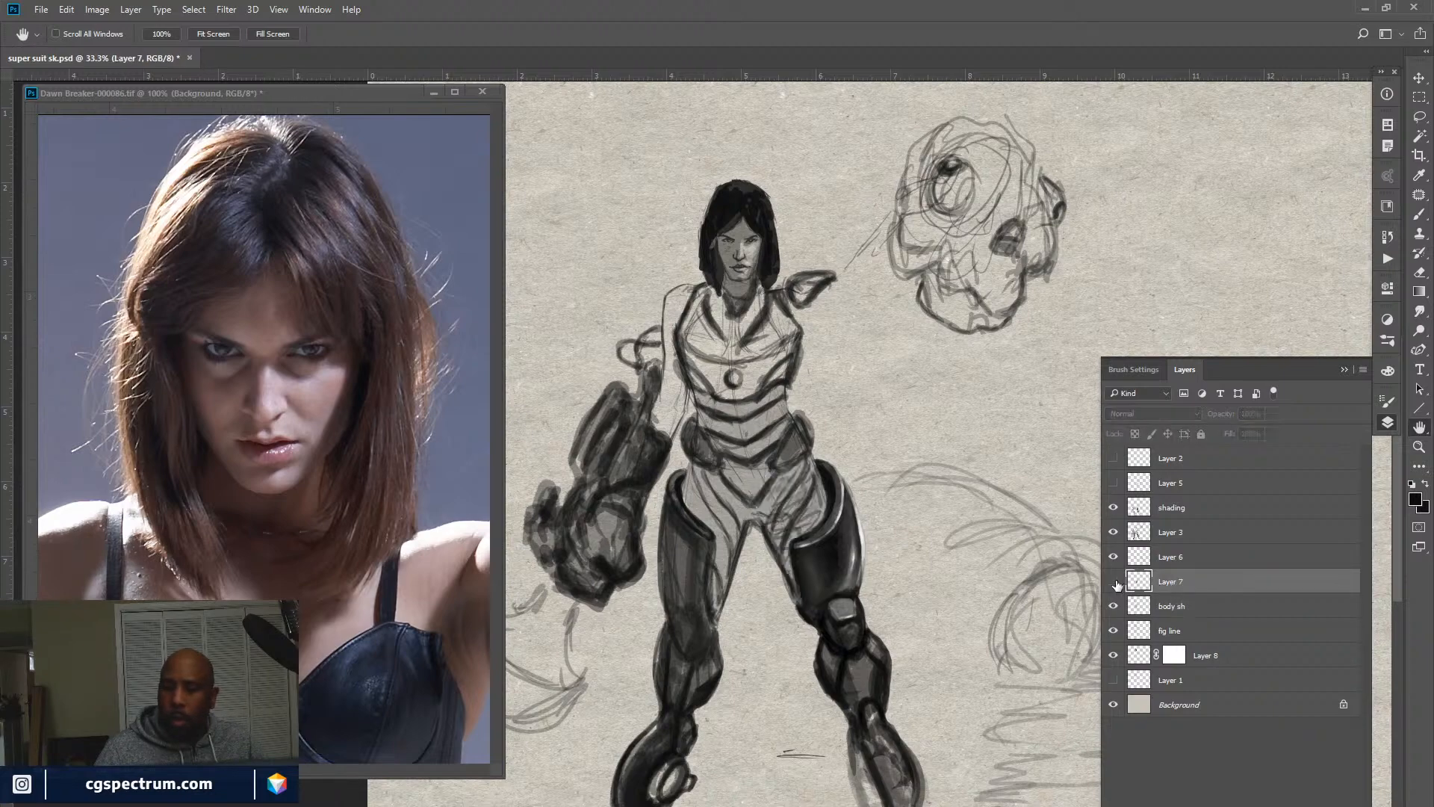
left_click(1114, 582)
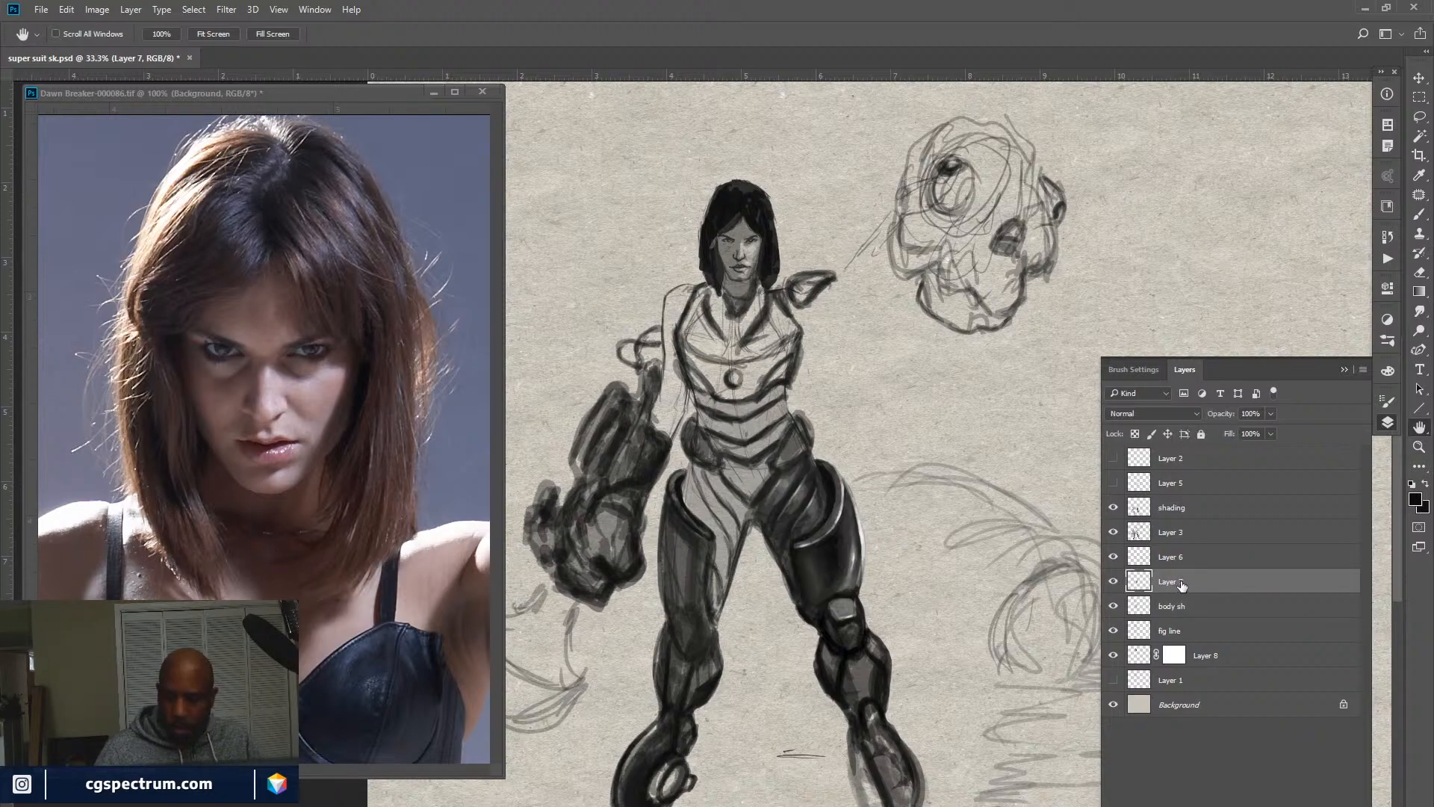
key("ctrl+e")
left_click(1114, 582)
left_click(1114, 582)
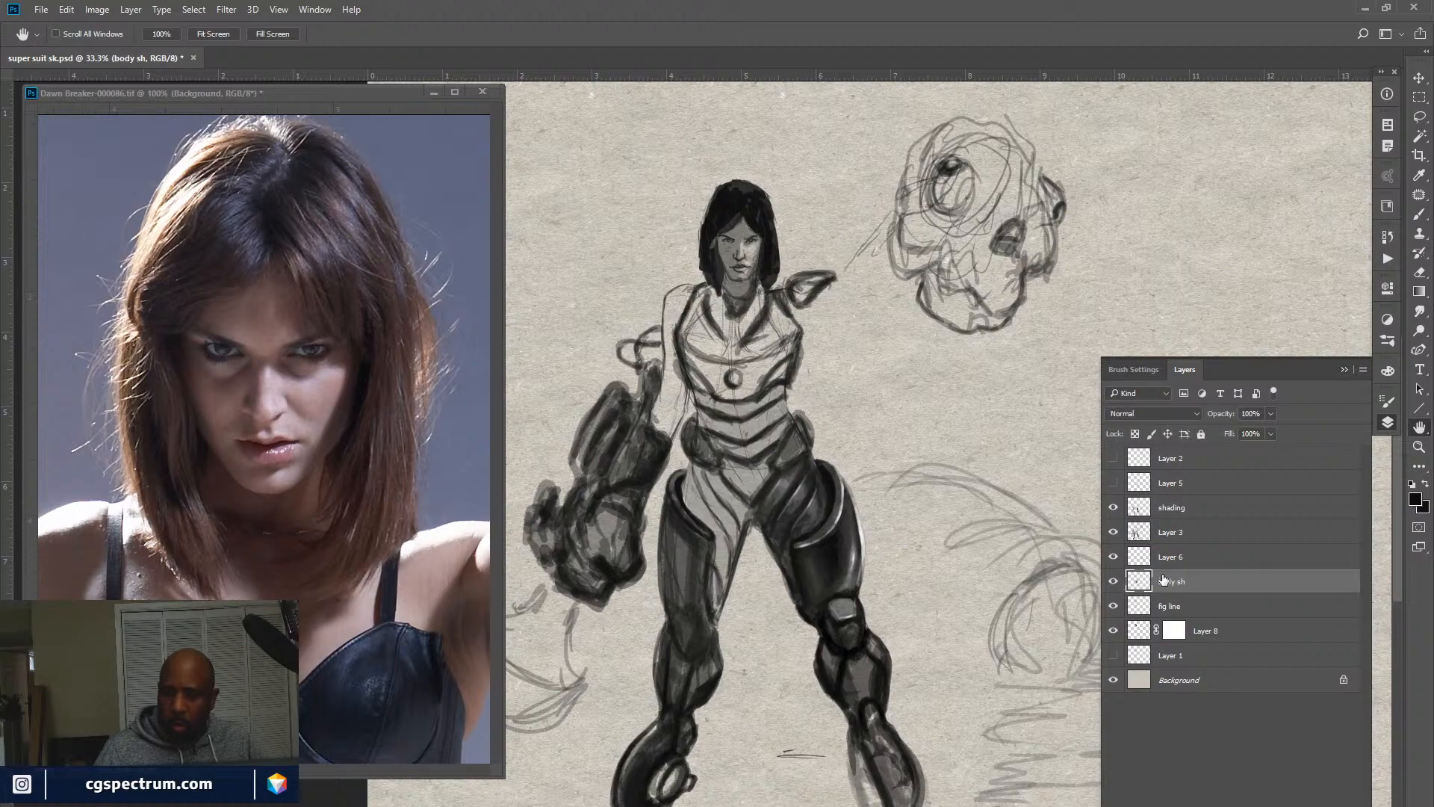
left_click(1114, 558)
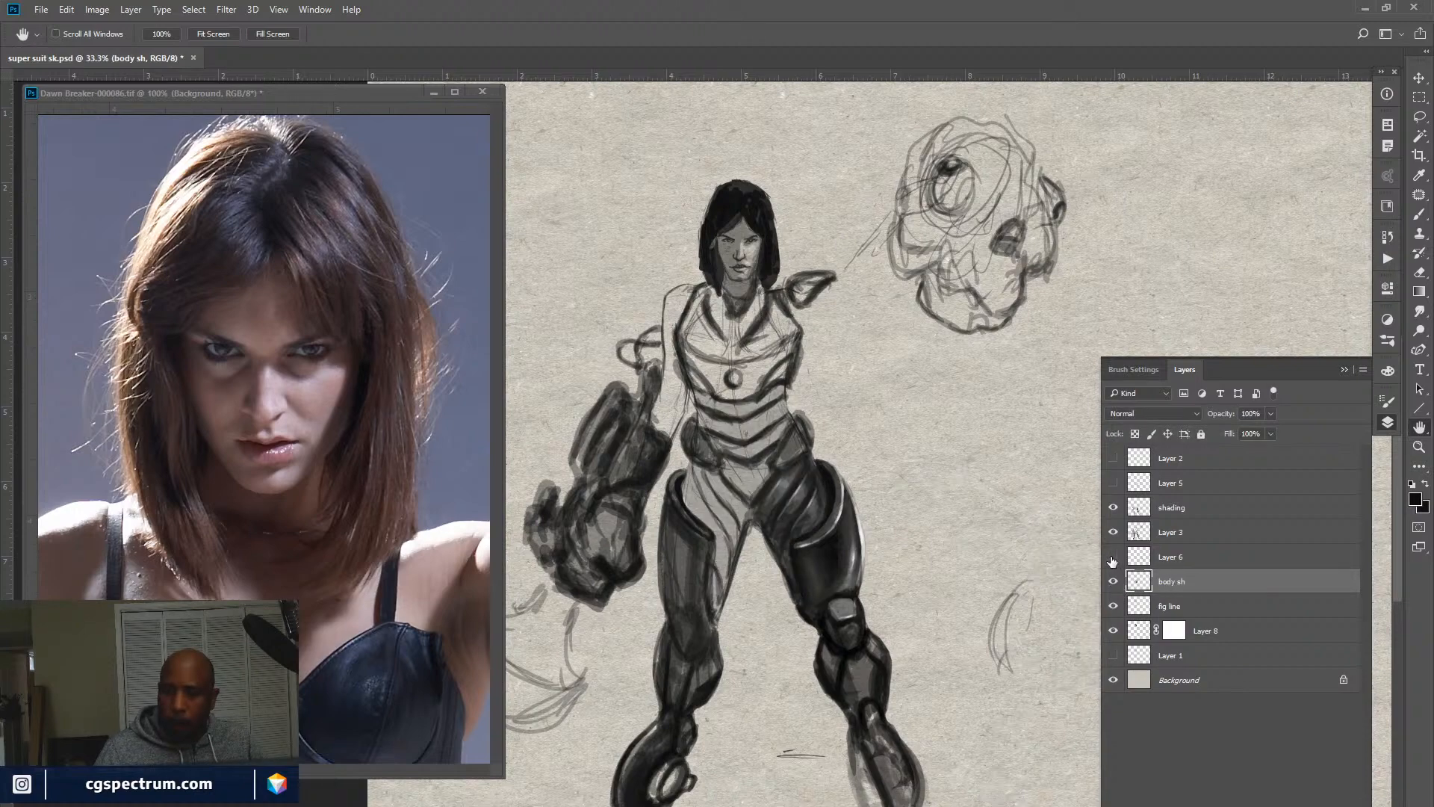
left_click(1114, 557)
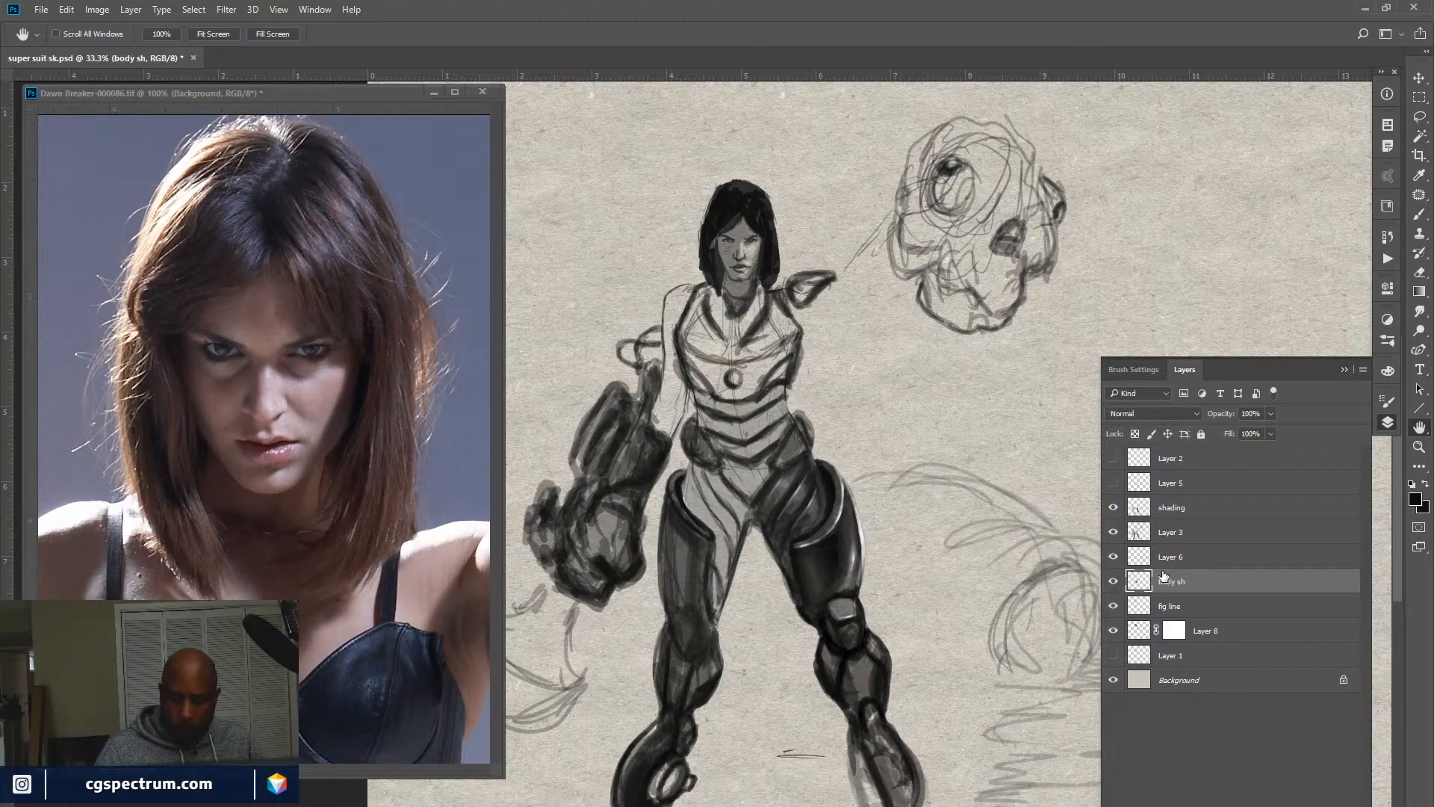
Shade the hip and pelvis panels on the body sh layer with dark grey sampled from the suit and the brush at 54% opacity.
key("b")
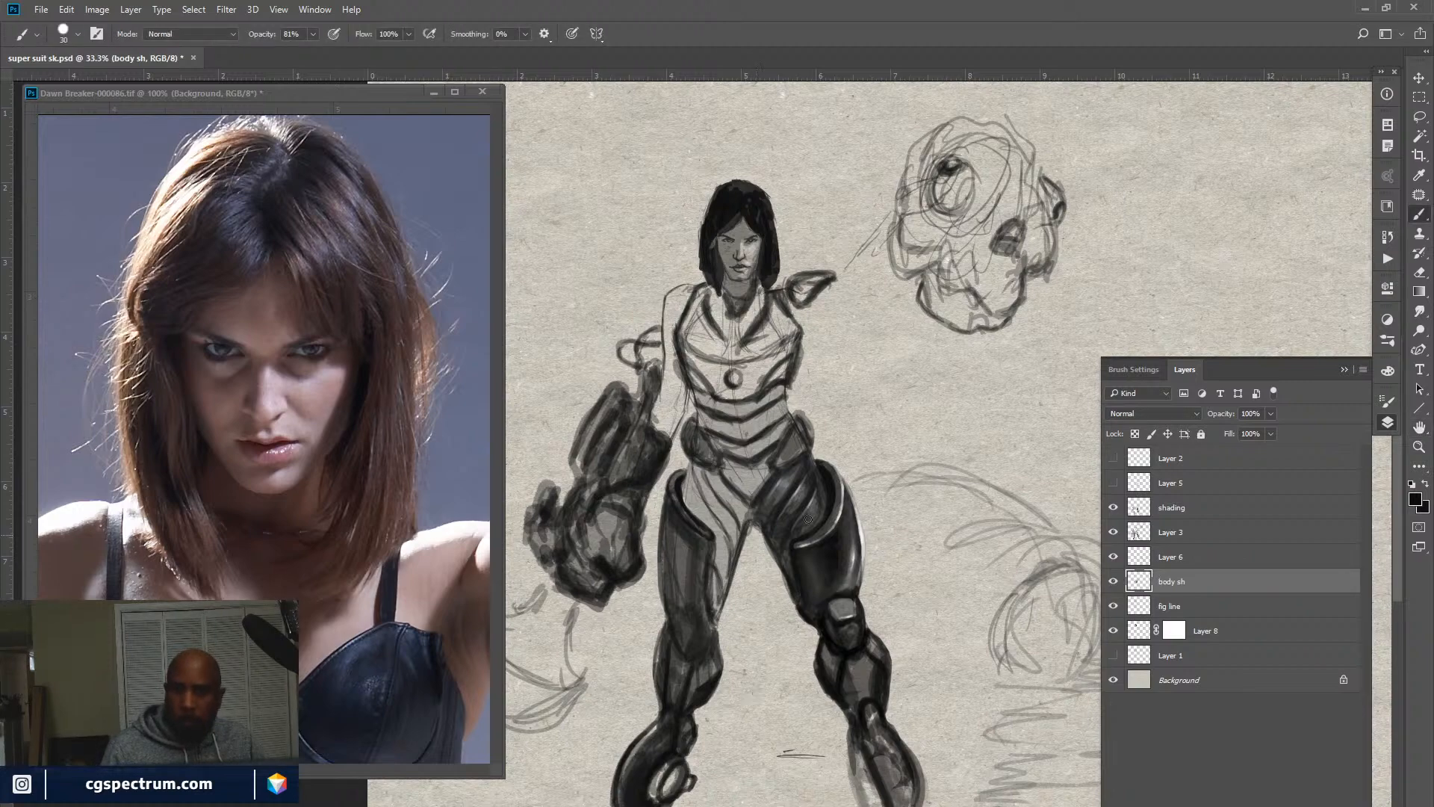
left_click(795, 473, "alt")
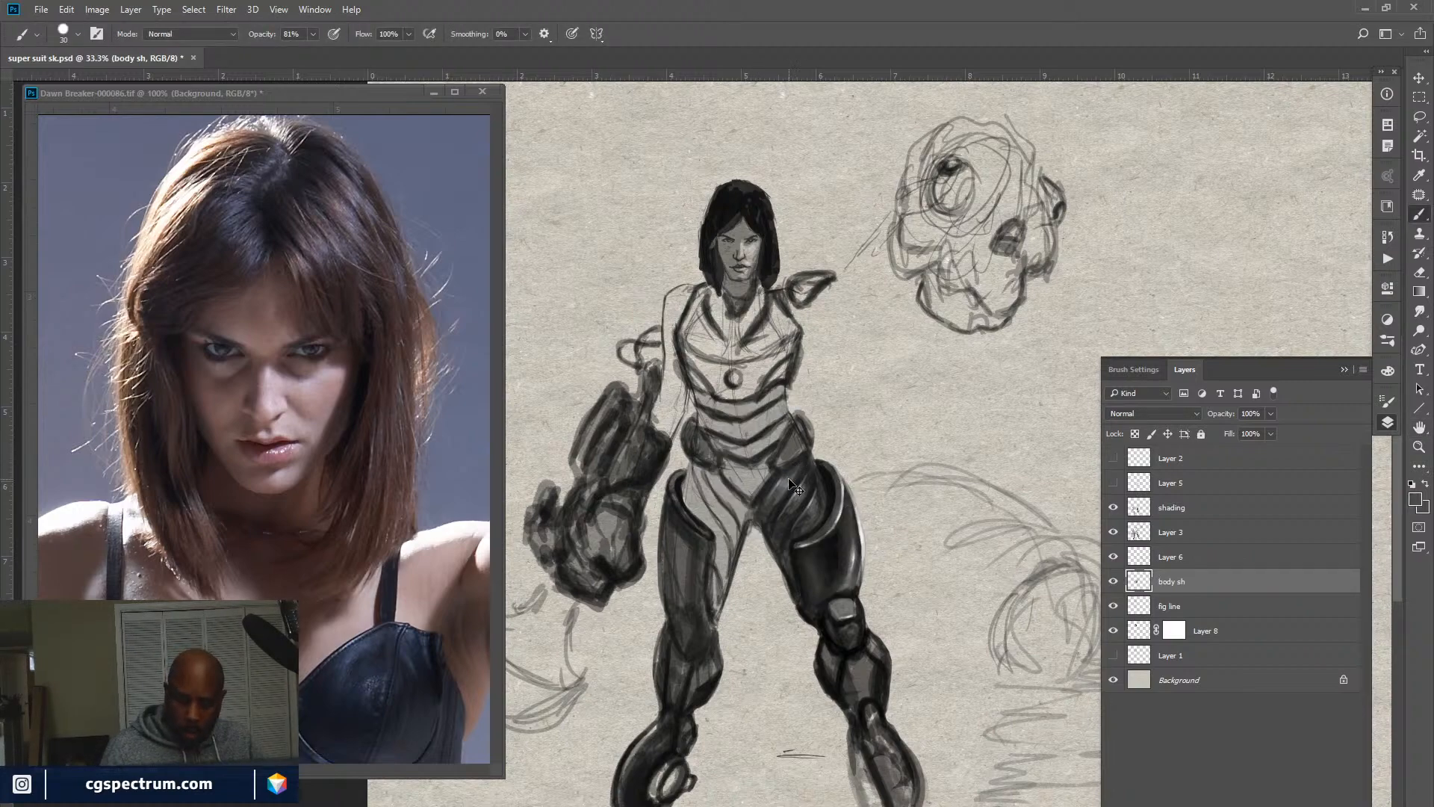
scroll(790, 482, "up", 1)
left_click(792, 484, "alt")
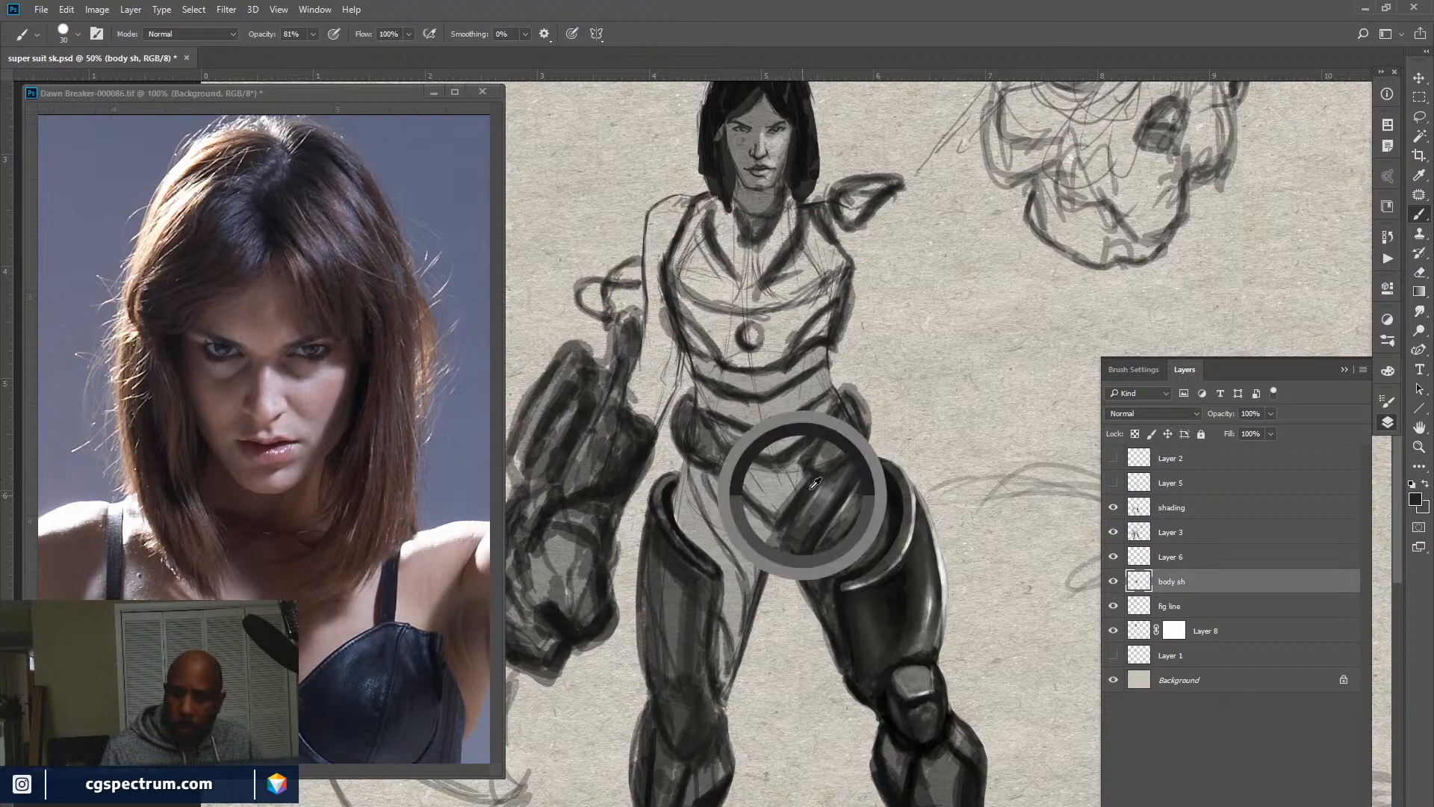
left_click_drag(272, 35, 255, 36)
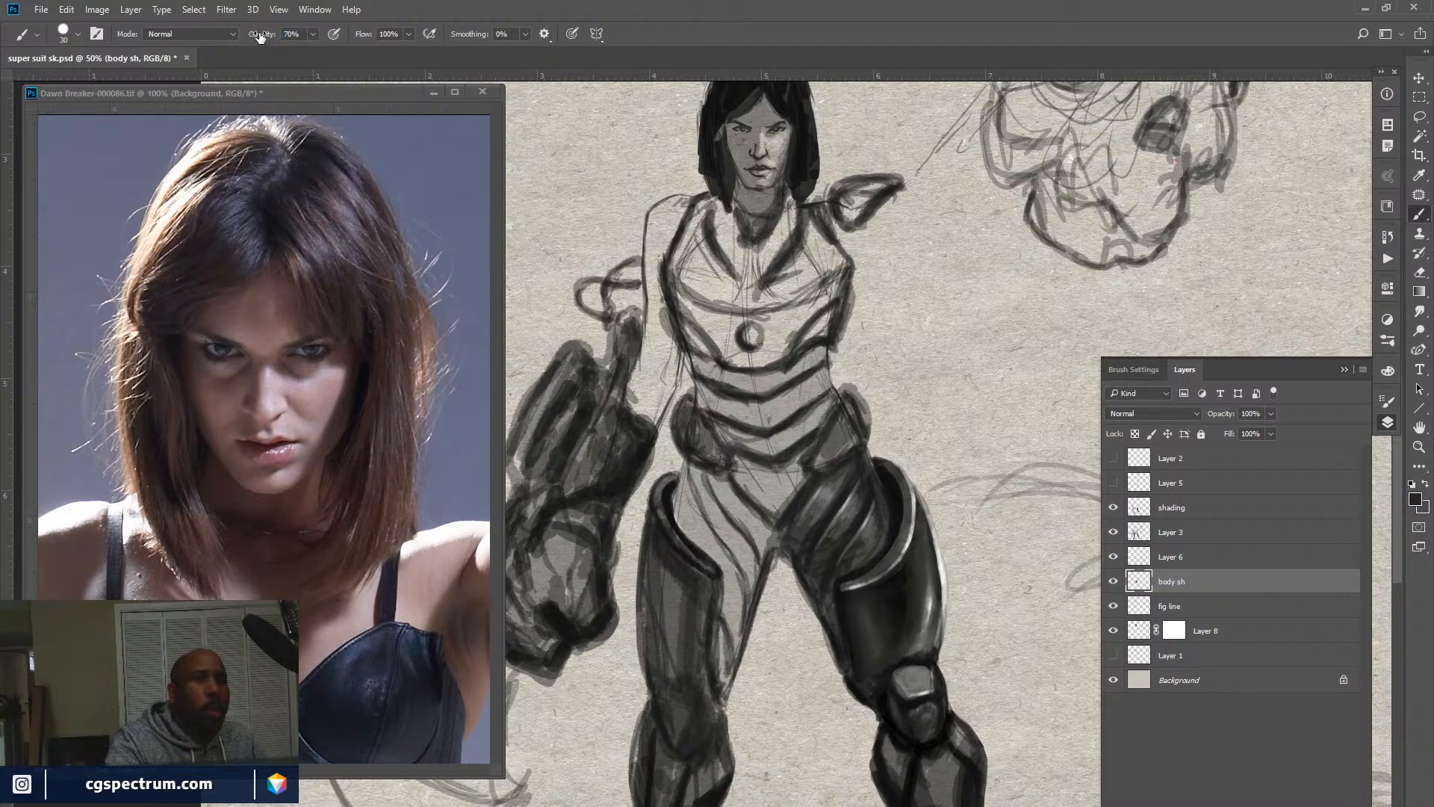
mouse_move(689, 482)
left_mouse_down()
mouse_move(717, 534)
mouse_move(682, 497)
mouse_move(676, 516)
mouse_move(681, 469)
mouse_move(673, 525)
mouse_move(715, 557)
mouse_move(706, 532)
mouse_move(727, 568)
left_mouse_up()
left_click_drag(699, 504, 728, 553)
mouse_move(721, 531)
left_mouse_down()
mouse_move(692, 483)
mouse_move(721, 503)
mouse_move(700, 468)
mouse_move(740, 526)
mouse_move(720, 482)
mouse_move(751, 494)
mouse_move(733, 475)
mouse_move(776, 471)
mouse_move(779, 488)
mouse_move(807, 472)
mouse_move(766, 499)
mouse_move(767, 482)
mouse_move(748, 477)
mouse_move(758, 508)
mouse_move(769, 500)
mouse_move(758, 557)
mouse_move(780, 529)
mouse_move(748, 577)
mouse_move(724, 674)
mouse_move(740, 628)
mouse_move(732, 646)
mouse_move(728, 624)
mouse_move(724, 651)
mouse_move(725, 563)
mouse_move(680, 494)
mouse_move(693, 540)
left_mouse_up()
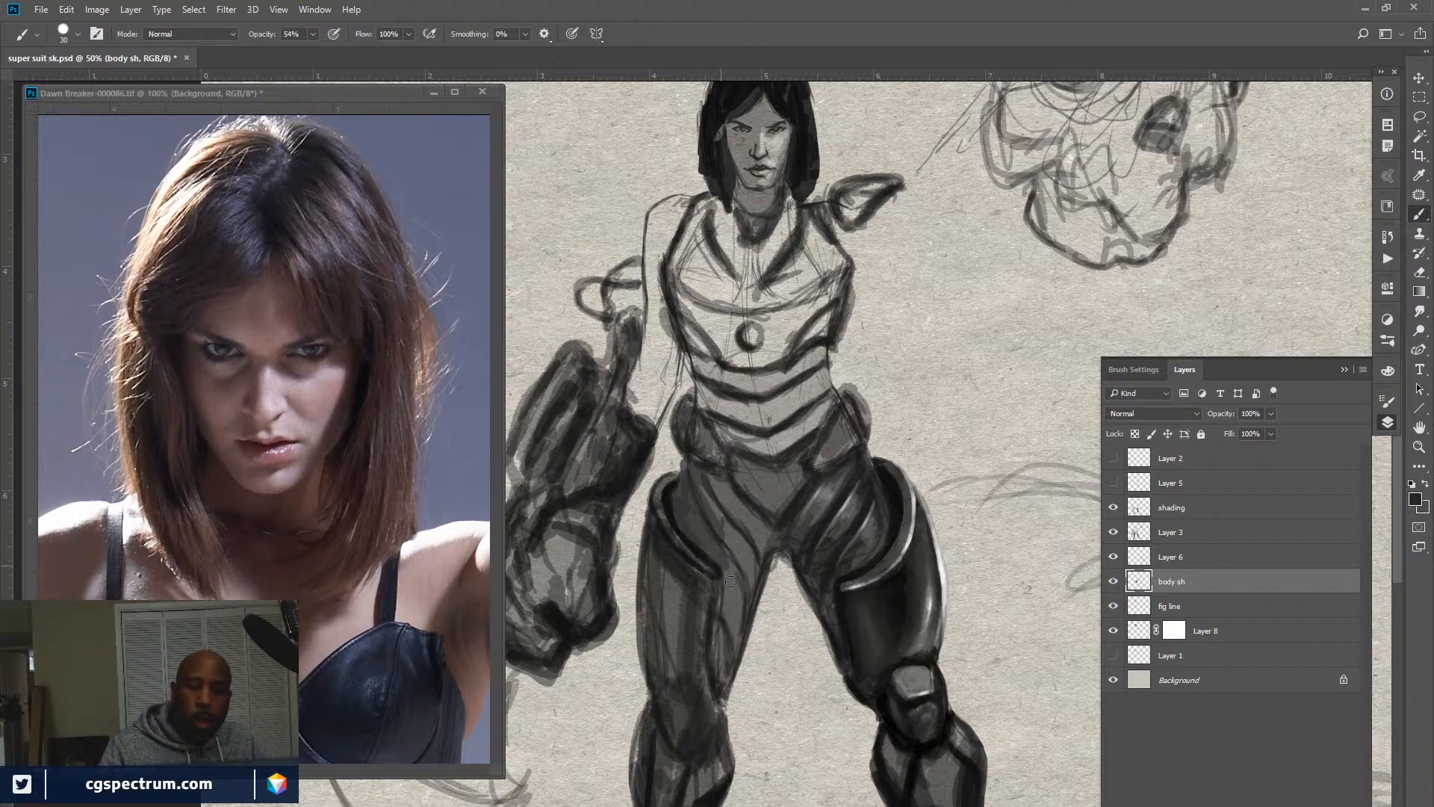
Extend the dark grey shading over the inner thigh, the lower belly and the segmented abdomen up to the chest plate.
mouse_move(728, 618)
left_mouse_down()
mouse_move(729, 576)
mouse_move(725, 669)
mouse_move(731, 653)
left_mouse_up()
mouse_move(735, 584)
left_mouse_down()
mouse_move(718, 541)
mouse_move(745, 600)
left_mouse_up()
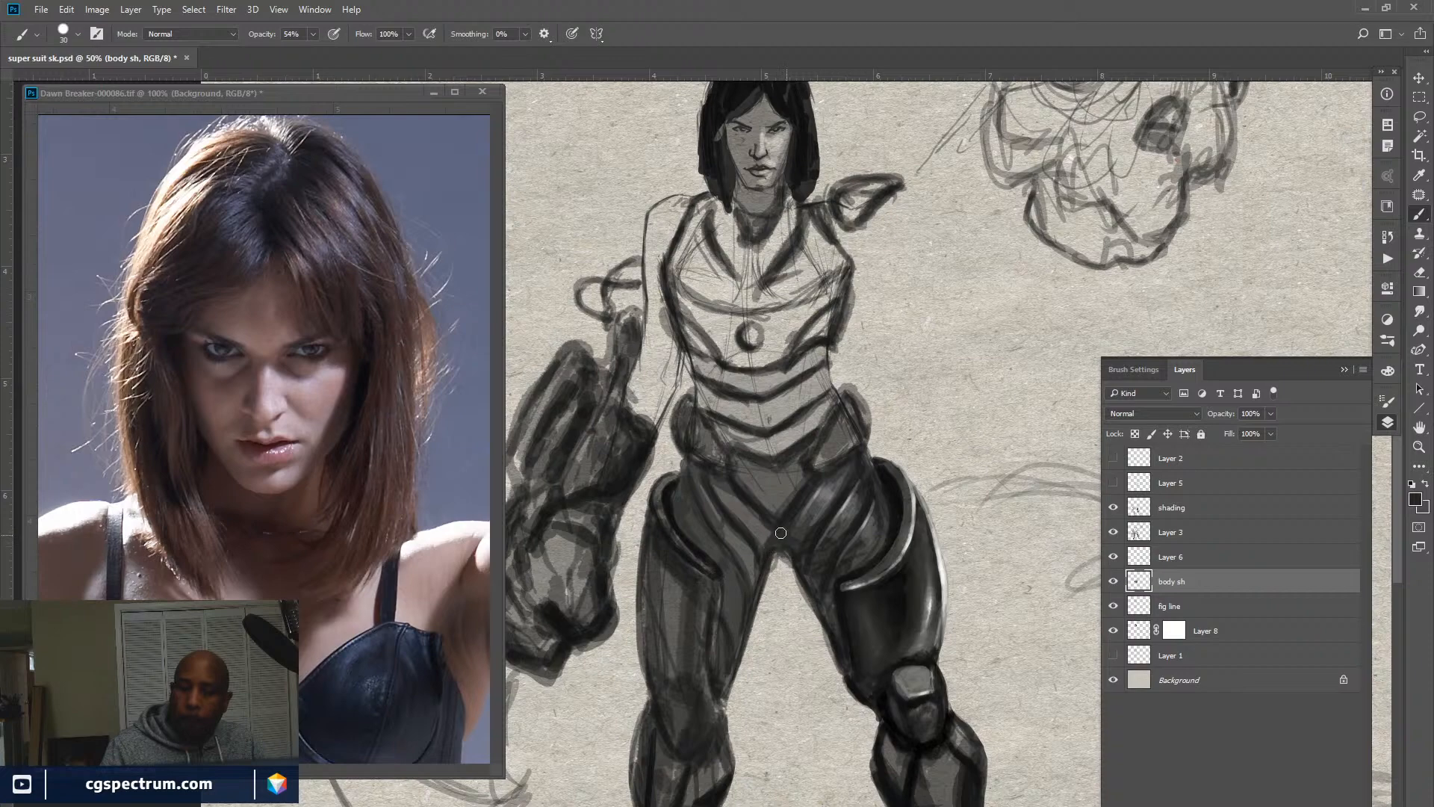
mouse_move(782, 462)
left_mouse_down()
mouse_move(827, 401)
mouse_move(785, 435)
mouse_move(776, 458)
mouse_move(836, 400)
mouse_move(783, 437)
mouse_move(816, 404)
mouse_move(789, 431)
mouse_move(733, 428)
mouse_move(764, 484)
left_mouse_up()
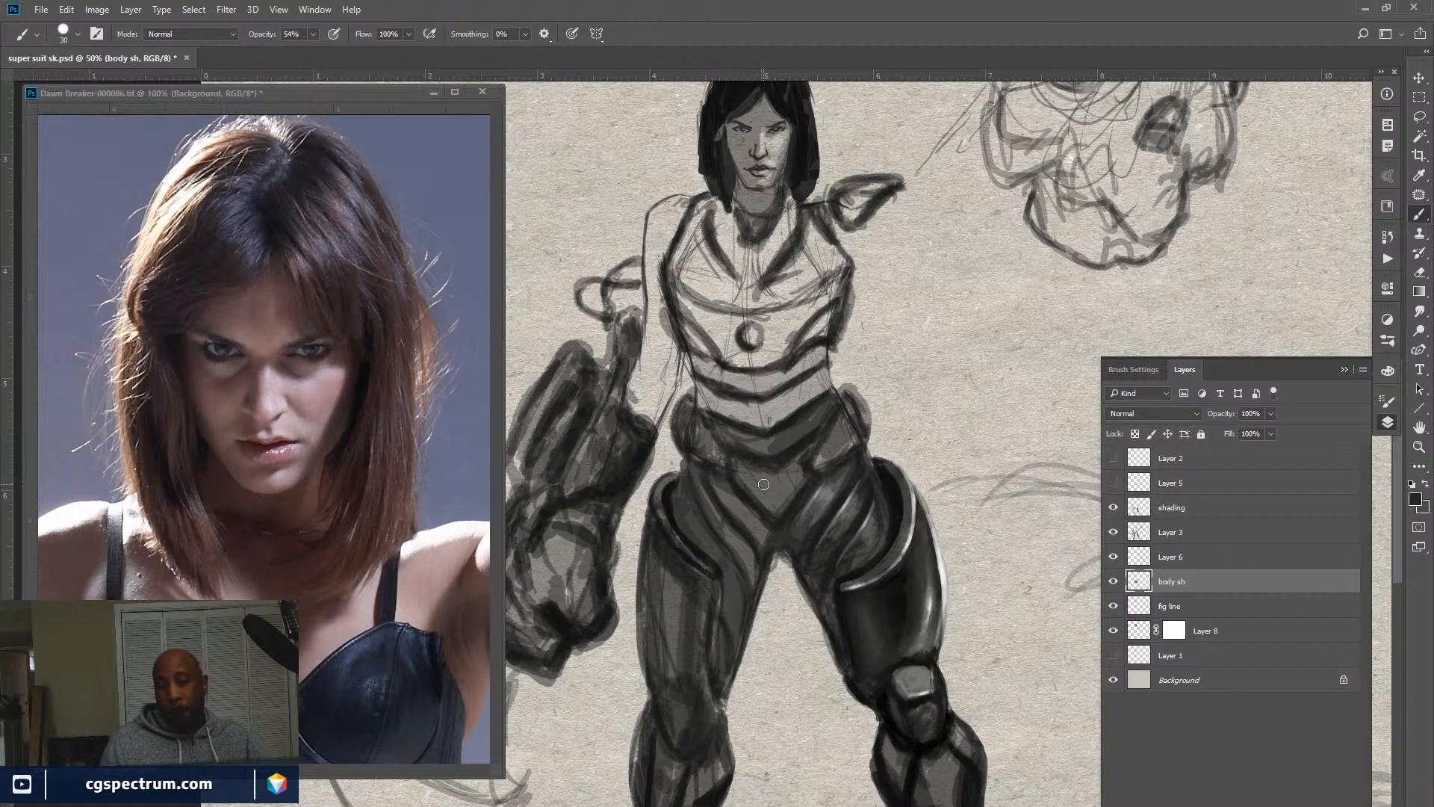
mouse_move(713, 368)
left_mouse_down()
mouse_move(741, 394)
mouse_move(731, 372)
mouse_move(780, 369)
mouse_move(757, 392)
mouse_move(771, 383)
mouse_move(720, 385)
mouse_move(784, 385)
mouse_move(819, 354)
mouse_move(790, 412)
mouse_move(755, 423)
mouse_move(742, 396)
mouse_move(699, 378)
mouse_move(712, 404)
mouse_move(738, 421)
mouse_move(703, 385)
mouse_move(770, 428)
mouse_move(818, 390)
mouse_move(808, 350)
mouse_move(801, 365)
mouse_move(816, 356)
mouse_move(759, 442)
mouse_move(725, 427)
mouse_move(771, 515)
mouse_move(807, 469)
left_mouse_up()
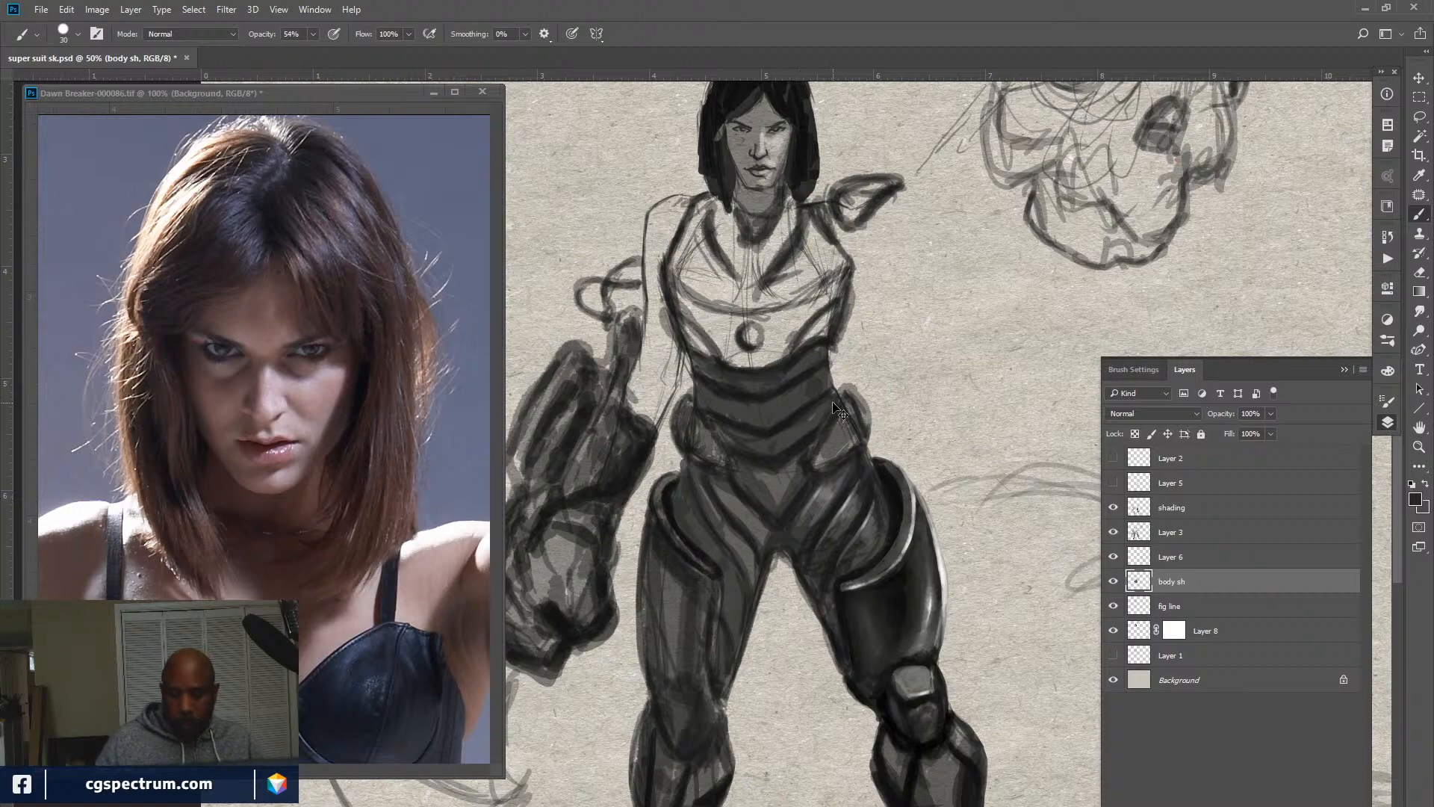
Review the shaded suit from a small thumbnail size of 8.33% and from 50% zoom.
key("ctrl+minus")
key("ctrl+minus")
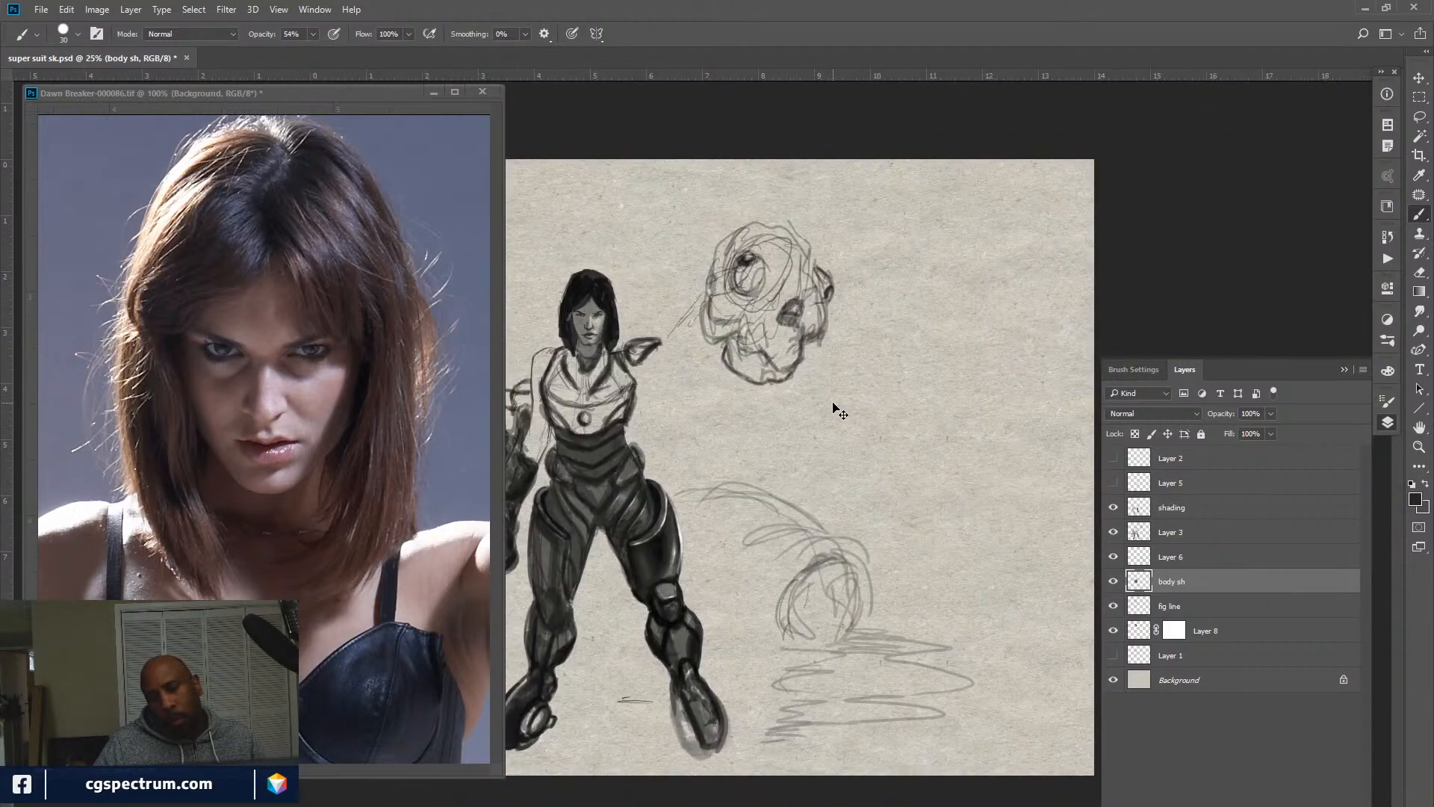
key("ctrl+minus")
key("ctrl+minus")
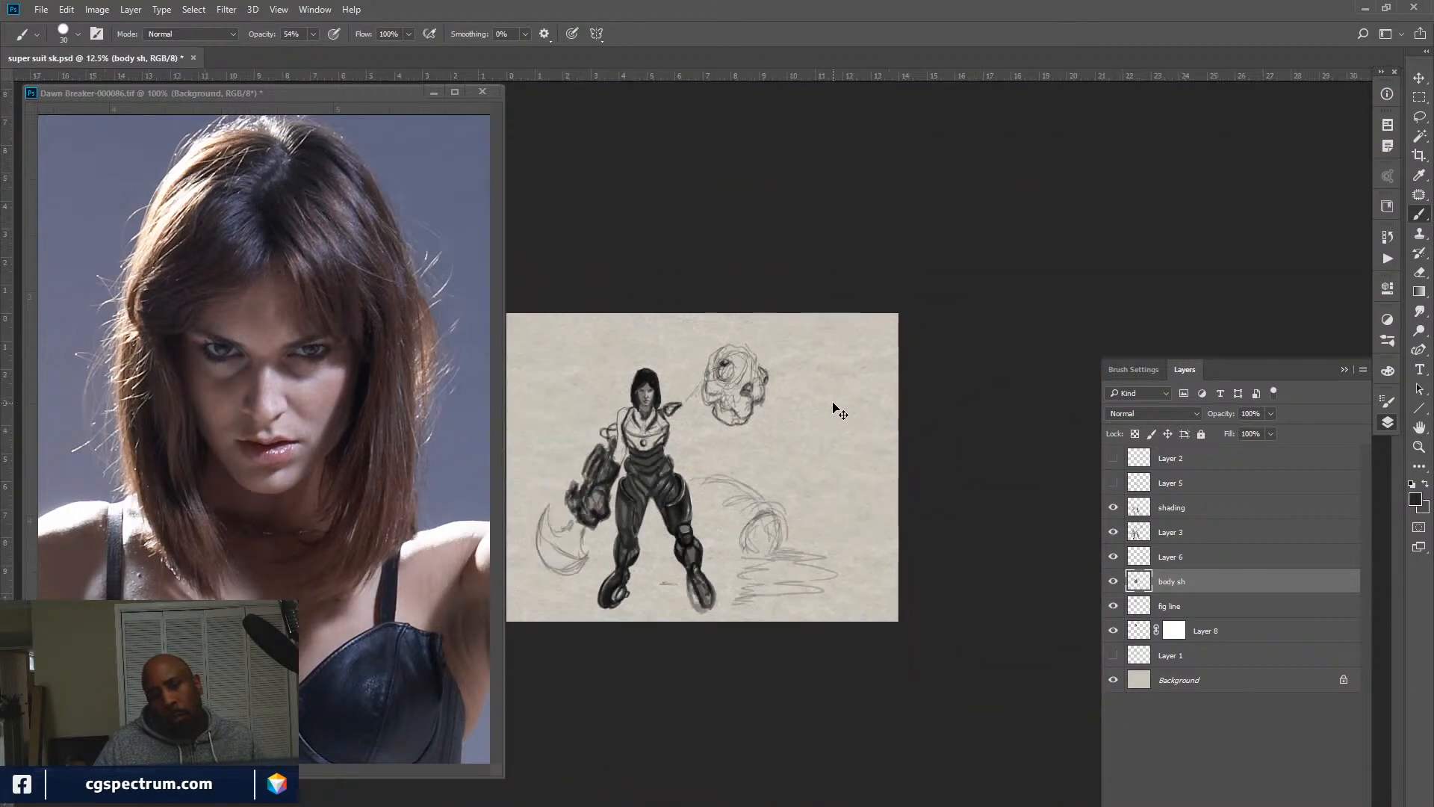
key("ctrl+minus")
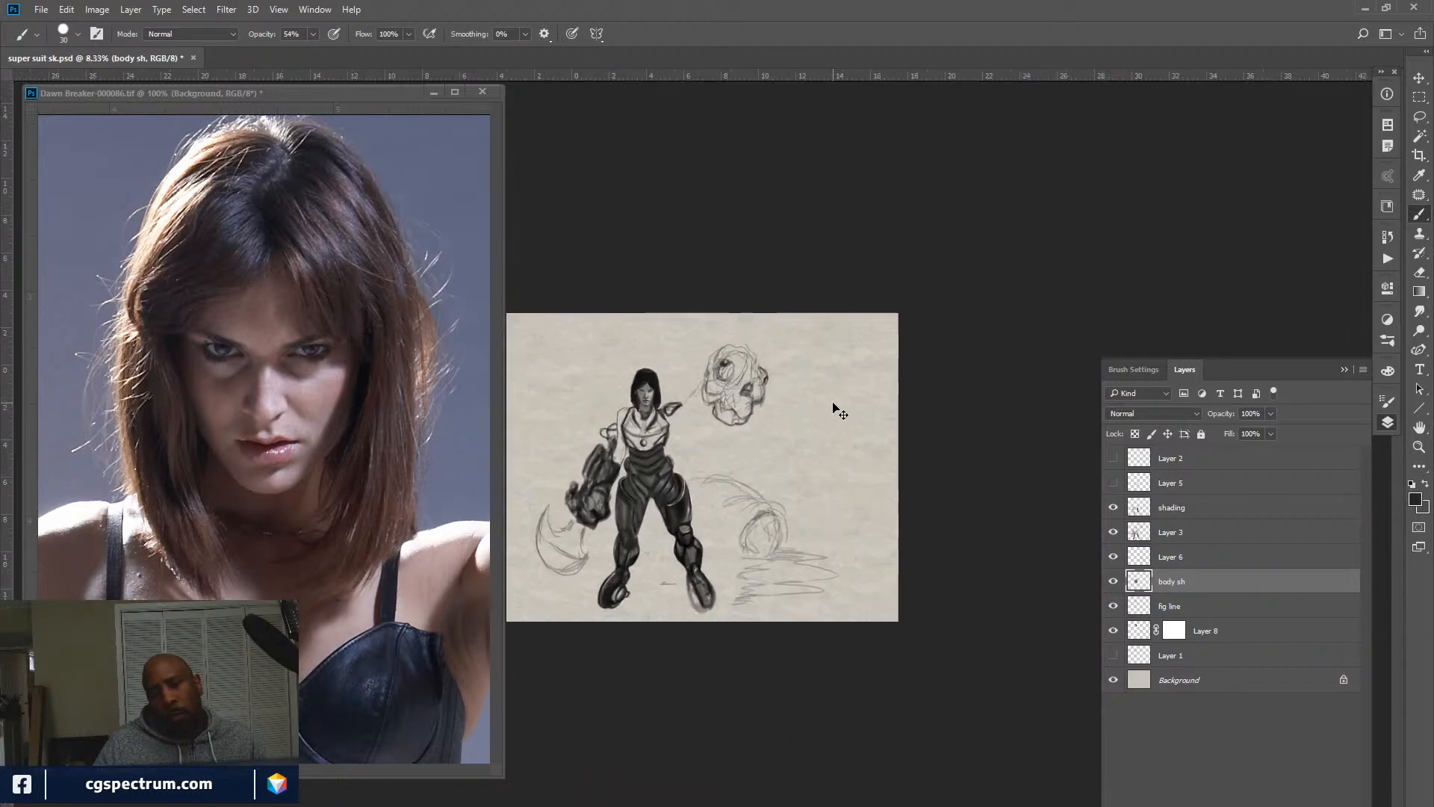
key("ctrl+plus")
key("ctrl+plus")
key("ctrl+plus")
key("ctrl+plus")
key("ctrl+plus")
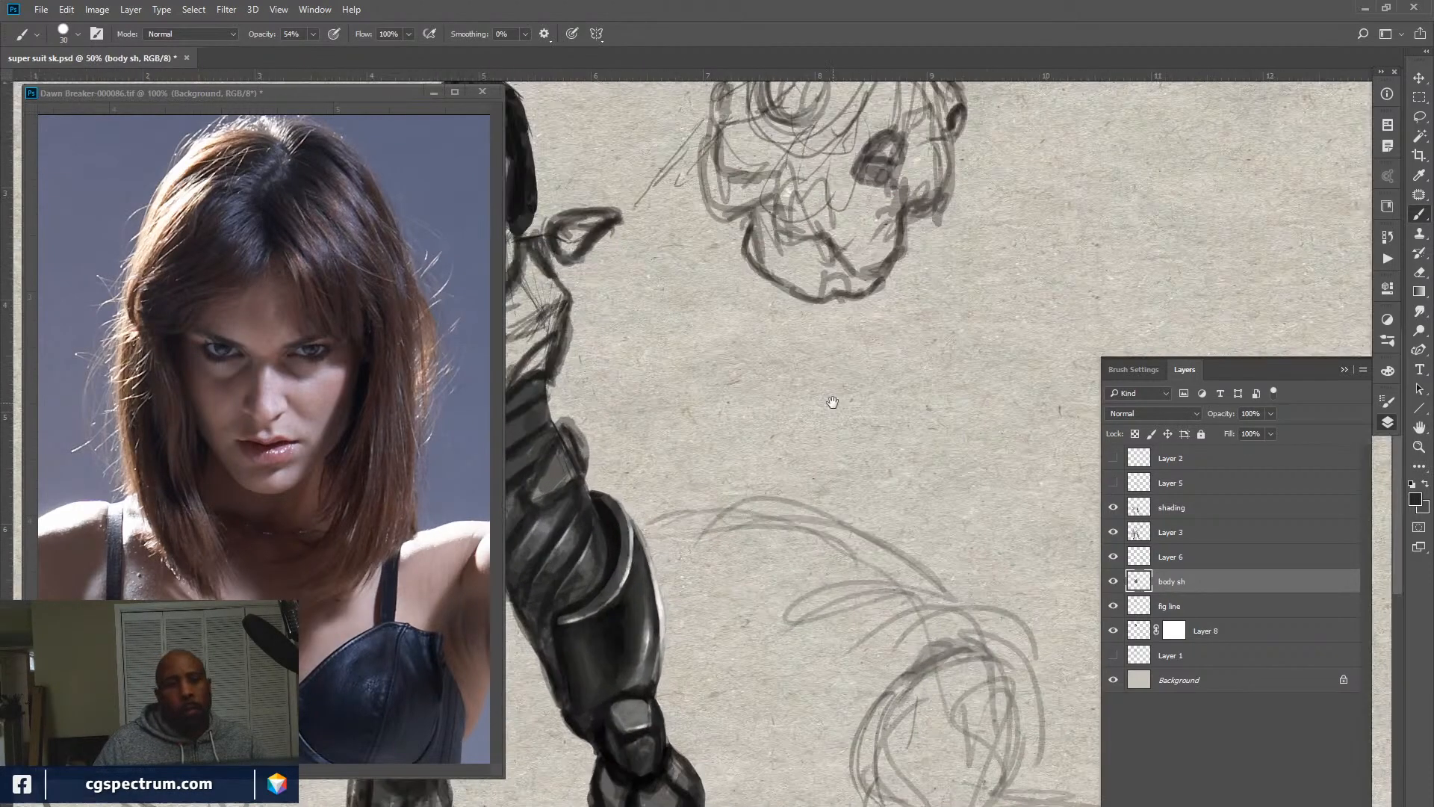
left_click_drag(696, 538, 930, 523)
left_click_drag(871, 580, 944, 586)
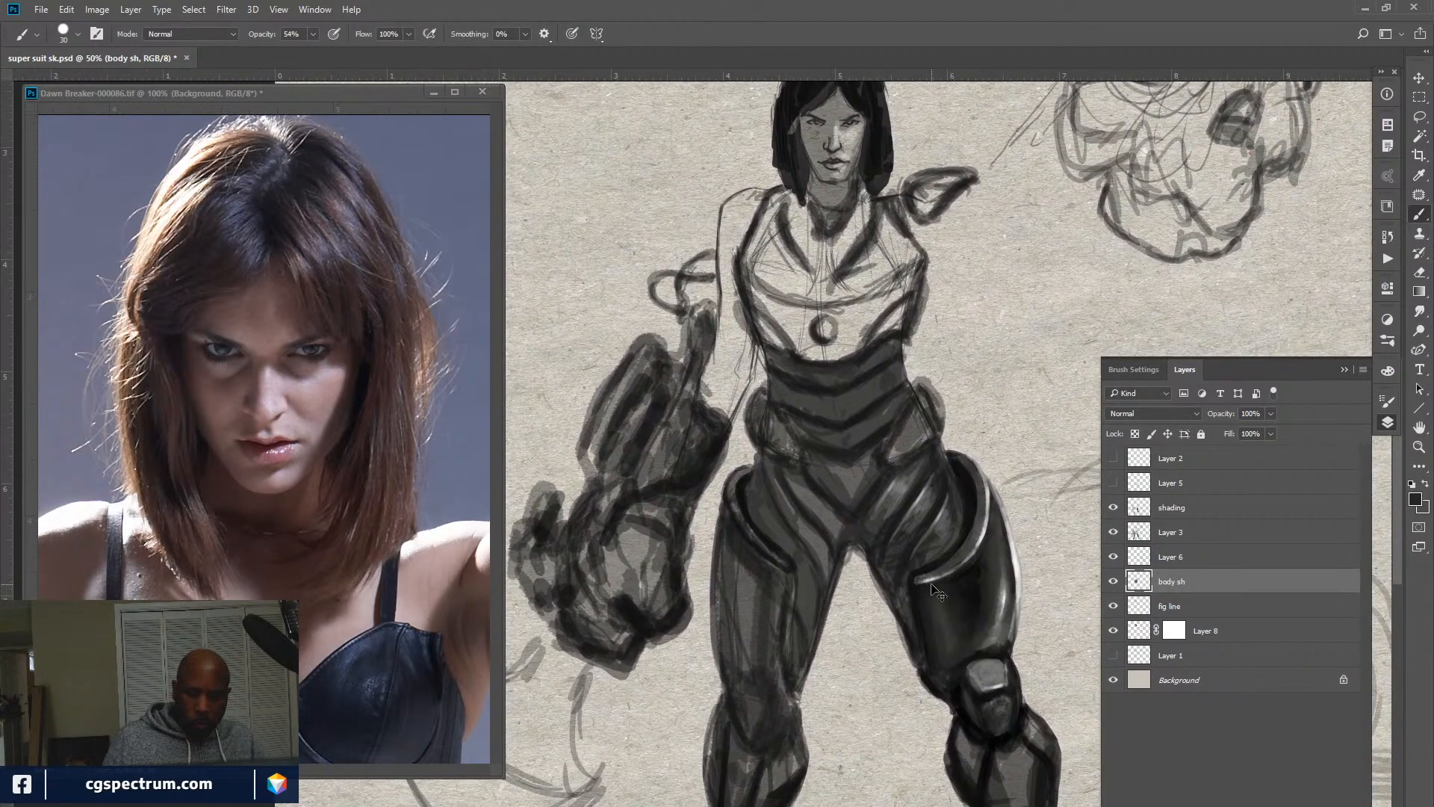
Centre the figure at 33.3% zoom and fit the whole Dawn Breaker reference photo on screen beside it.
key("ctrl+minus")
left_click_drag(852, 575, 922, 573)
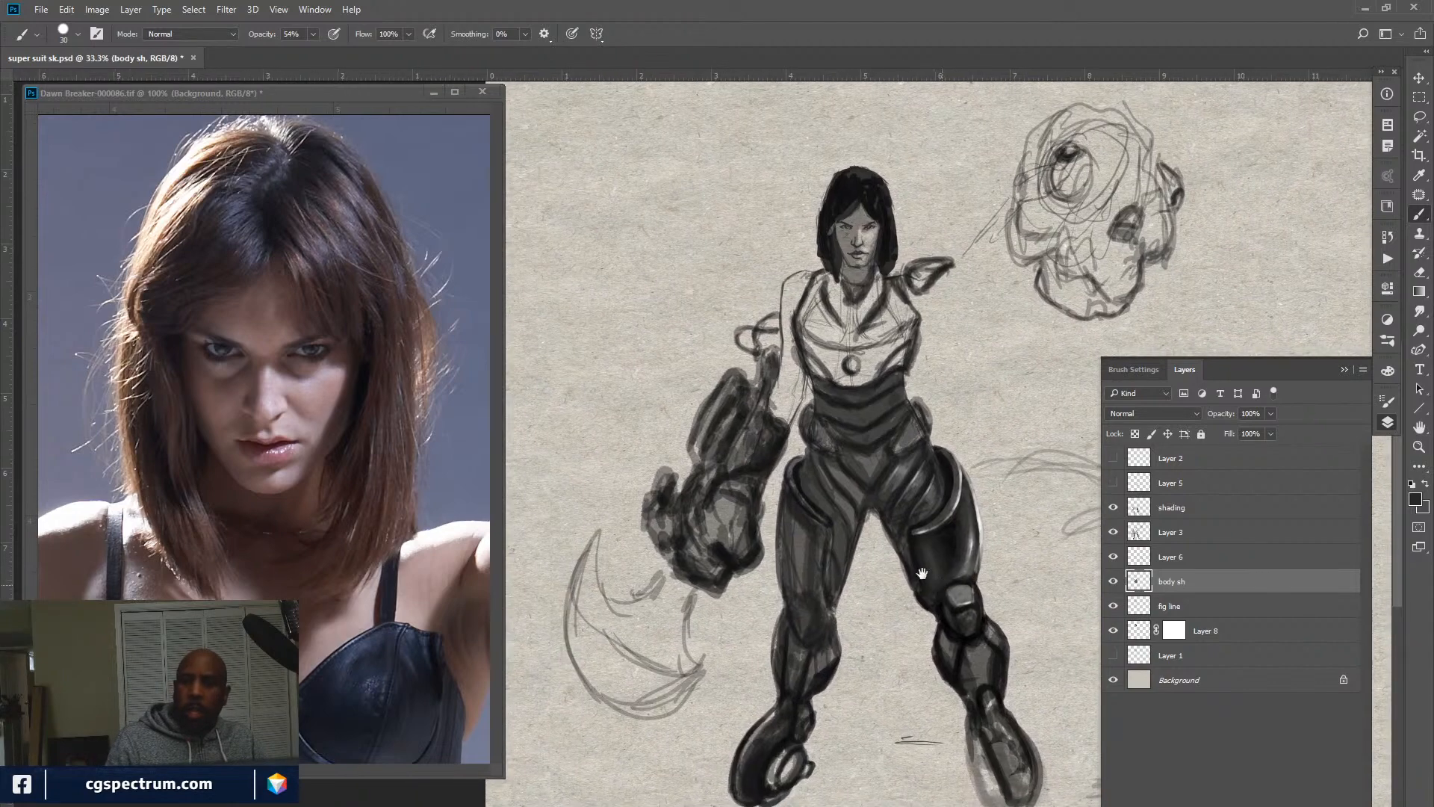
left_click(405, 650)
key("ctrl+0")
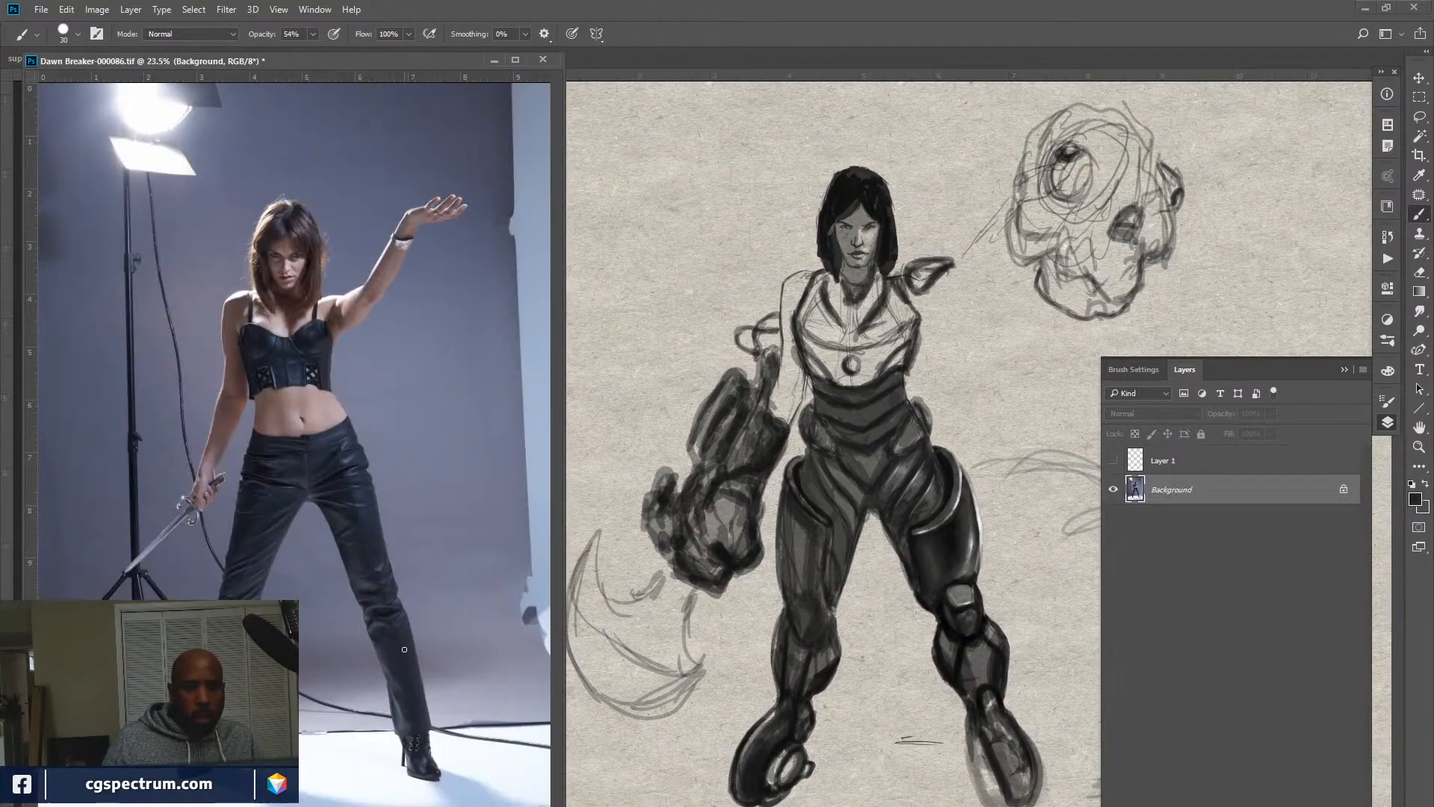